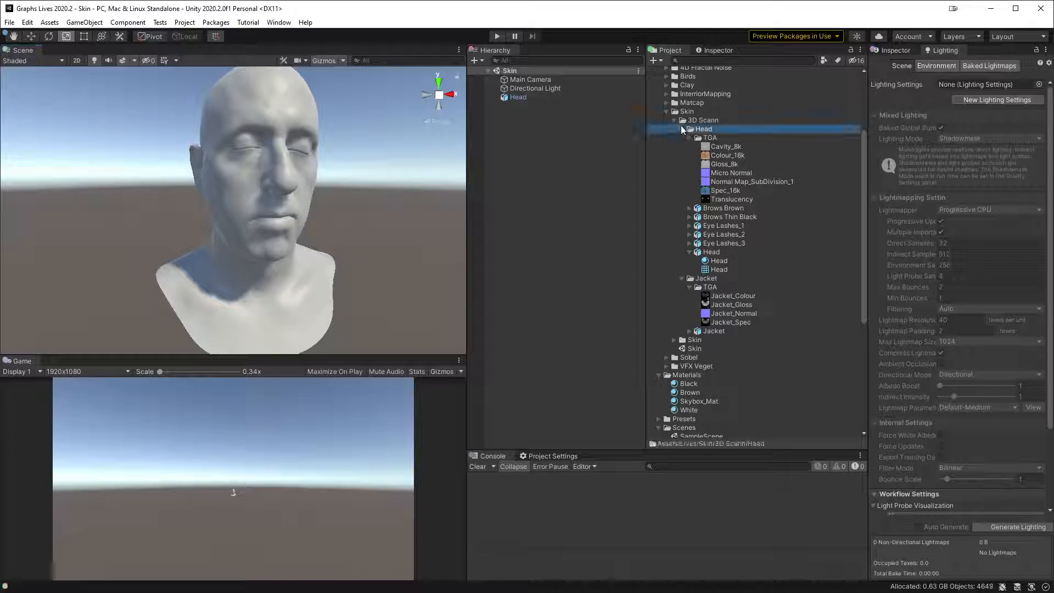
# - Create a Universal Render Pipeline Lit shader graph named Skin inside the Lives project's Skin folder
pyautogui.click(675, 120)
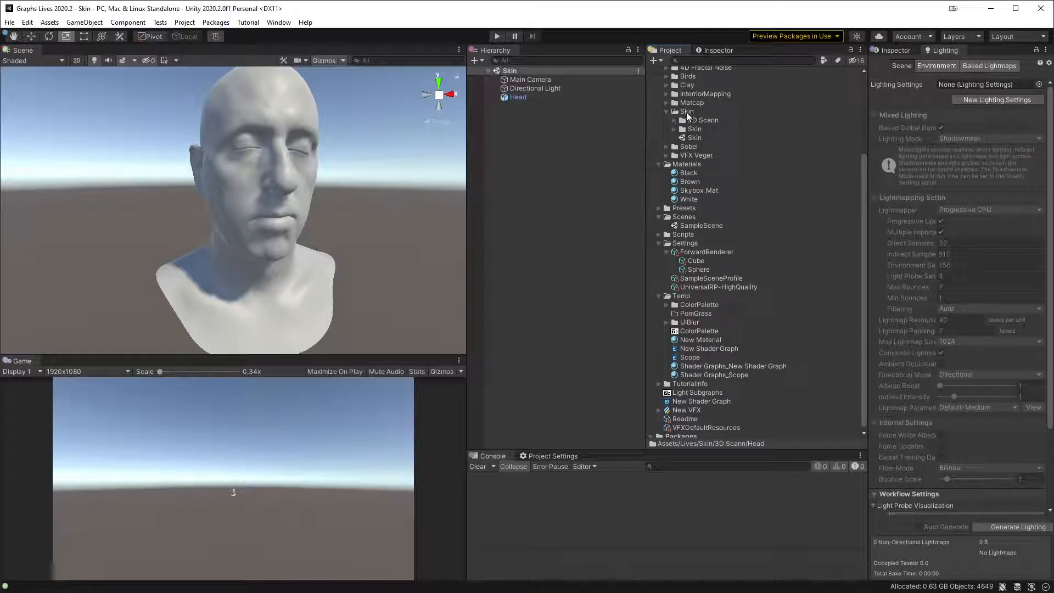
pyautogui.click(687, 112)
pyautogui.rightClick(689, 113)
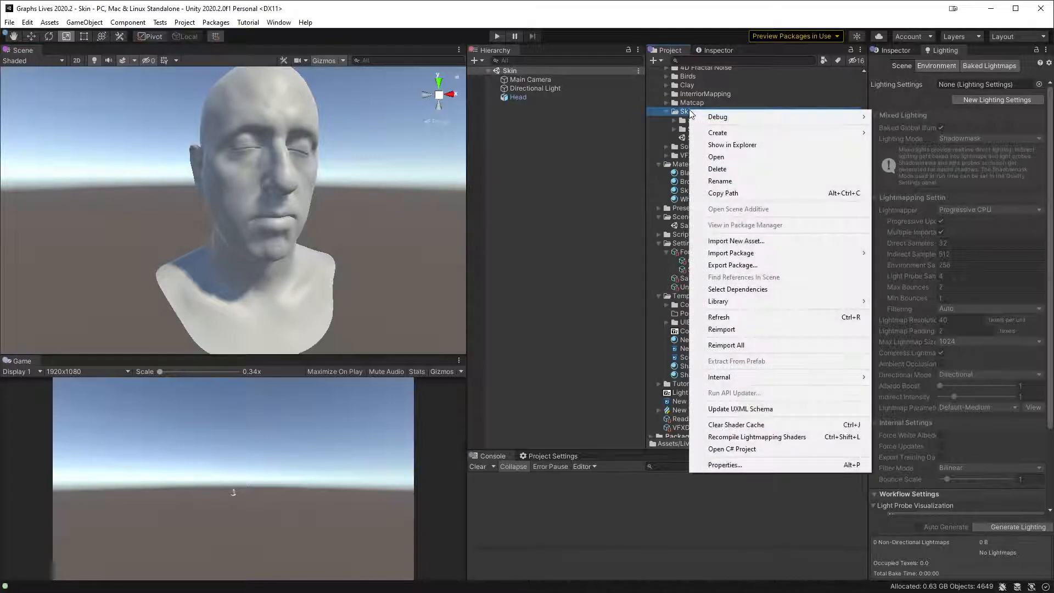
pyautogui.moveTo(776, 132)
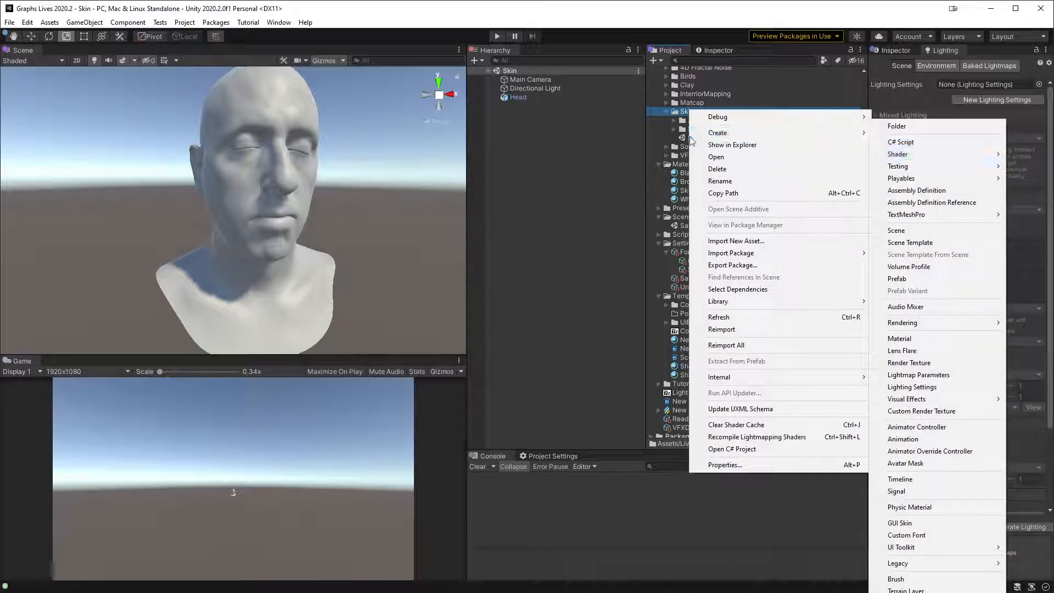
pyautogui.moveTo(937, 156)
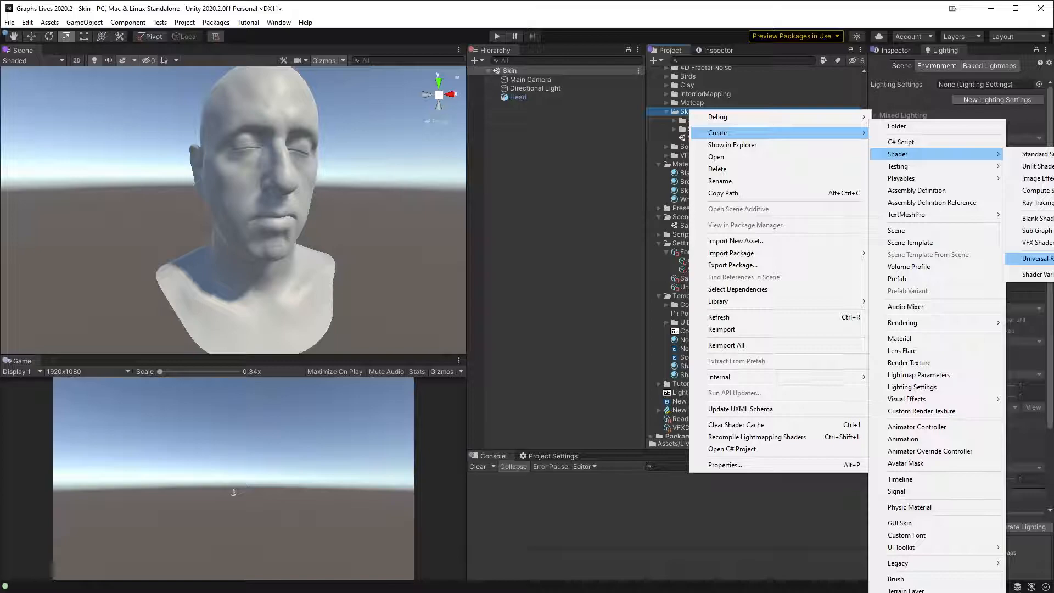
pyautogui.click(1052, 259)
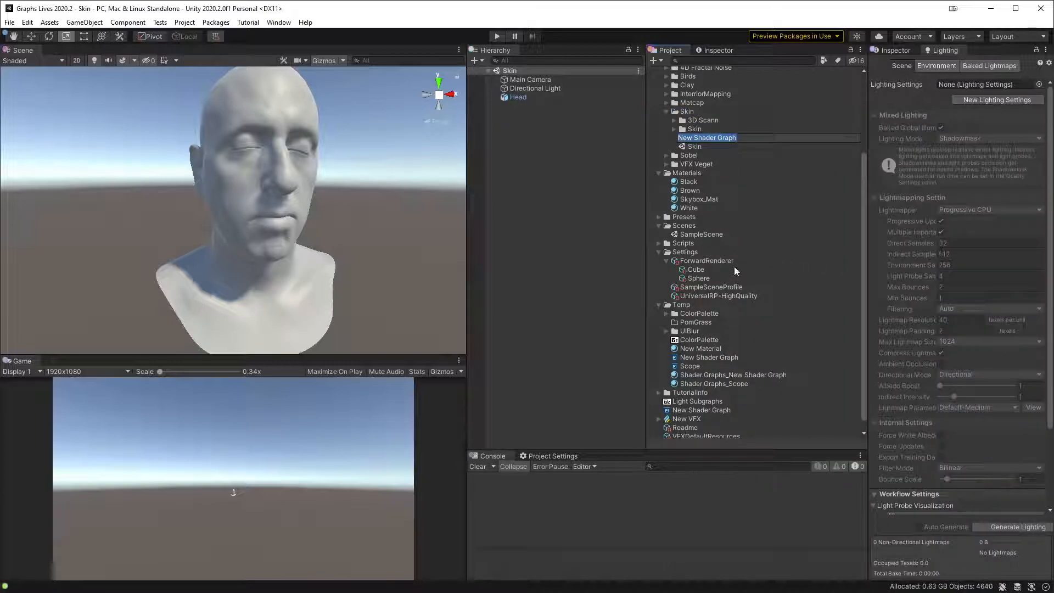
pyautogui.write('Skin')
pyautogui.press('Return')
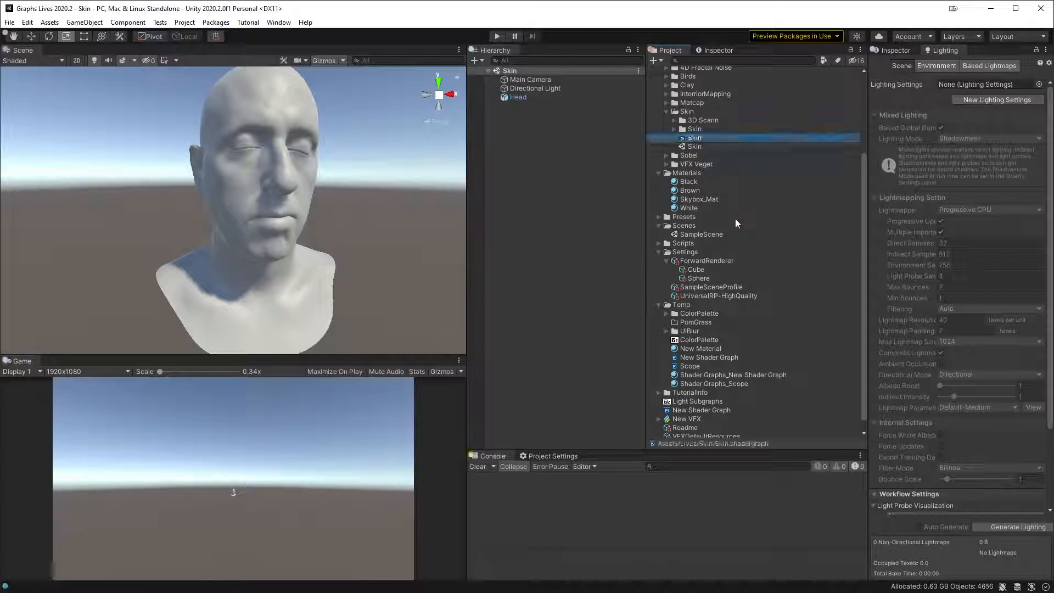
# - Create a material from the Skin shader graph, name it Skin, and apply it to the head model in the scene
pyautogui.rightClick(693, 138)
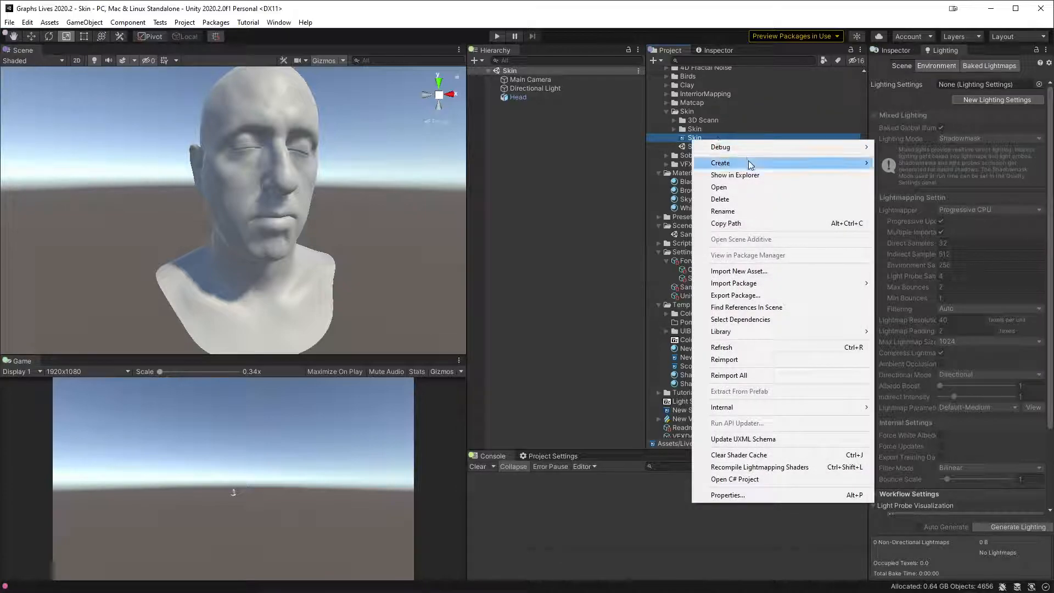
pyautogui.moveTo(749, 162)
pyautogui.click(909, 341)
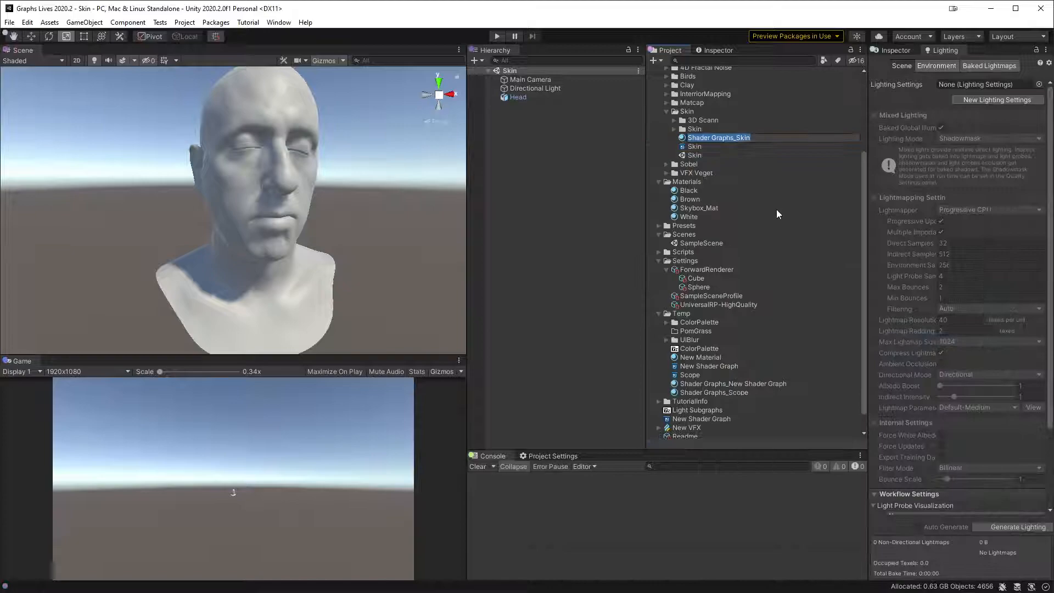
pyautogui.press('Home')
pyautogui.press('Delete')
pyautogui.press('Delete')
pyautogui.press('Delete')
pyautogui.press('Delete')
pyautogui.press('Delete')
pyautogui.press('Delete')
pyautogui.press('Delete')
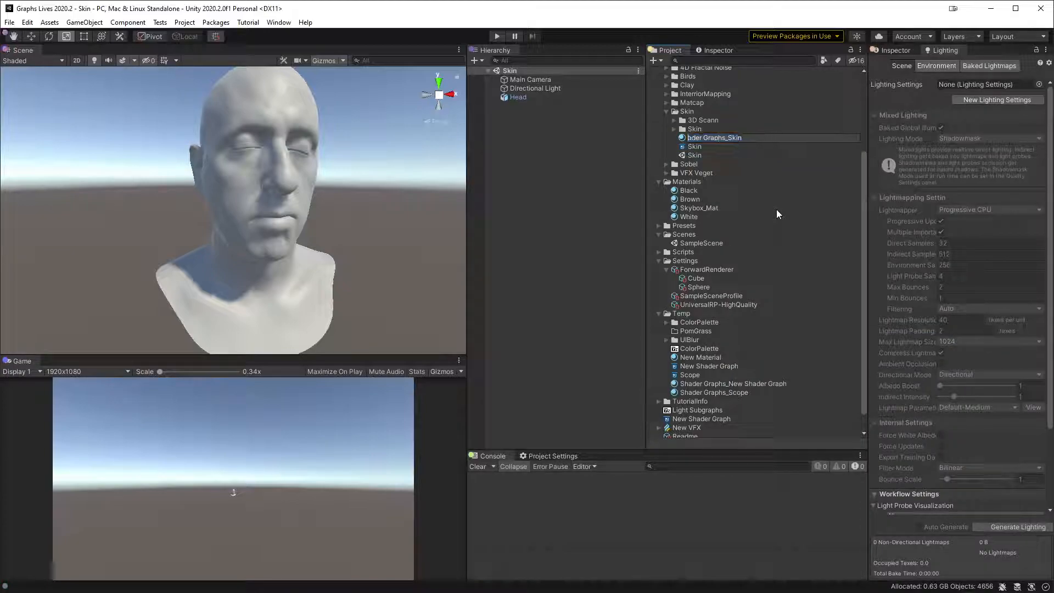
pyautogui.press('Delete')
pyautogui.press('Delete')
pyautogui.press('Delete')
pyautogui.press('Delete')
pyautogui.press('Delete')
pyautogui.press('Delete')
pyautogui.press('Delete')
pyautogui.press('Return')
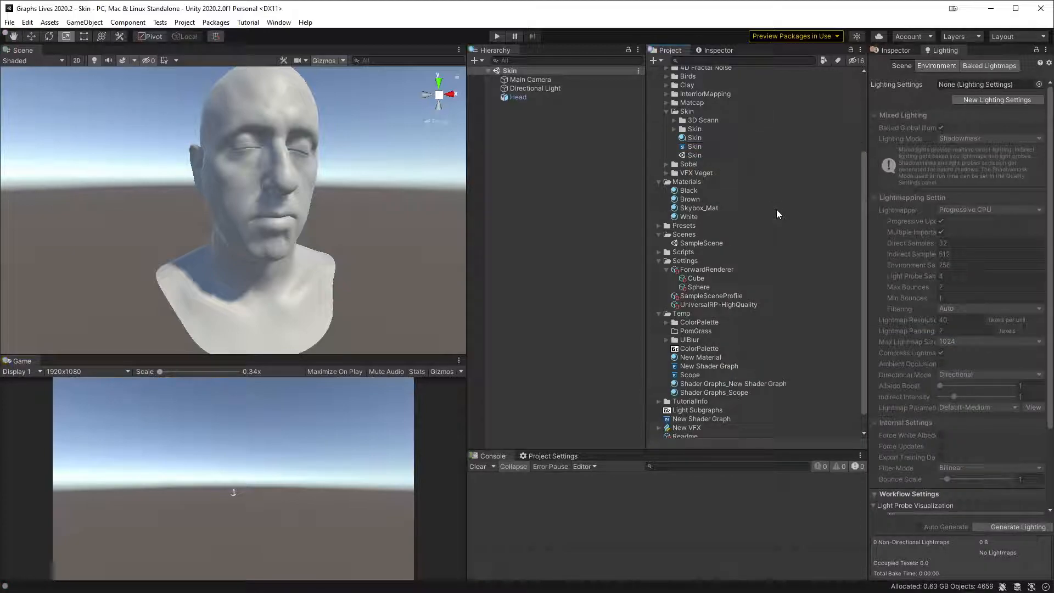
pyautogui.moveTo(714, 139); pyautogui.dragTo(252, 151)
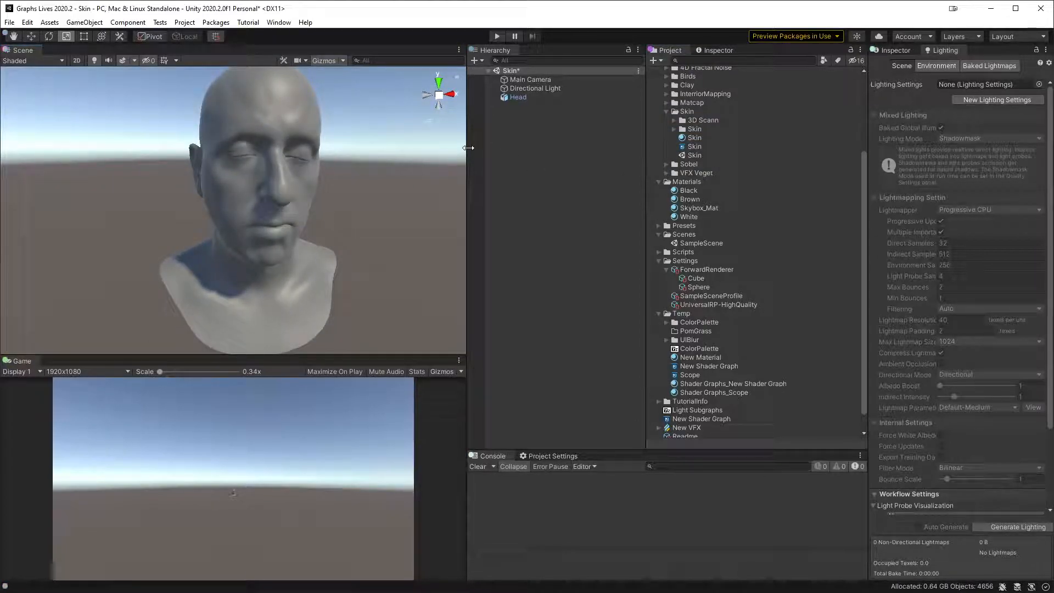
# - Examine the head scan's colour, gloss, normal, micro normal, specular, translucency and cavity textures one by one
pyautogui.click(675, 120)
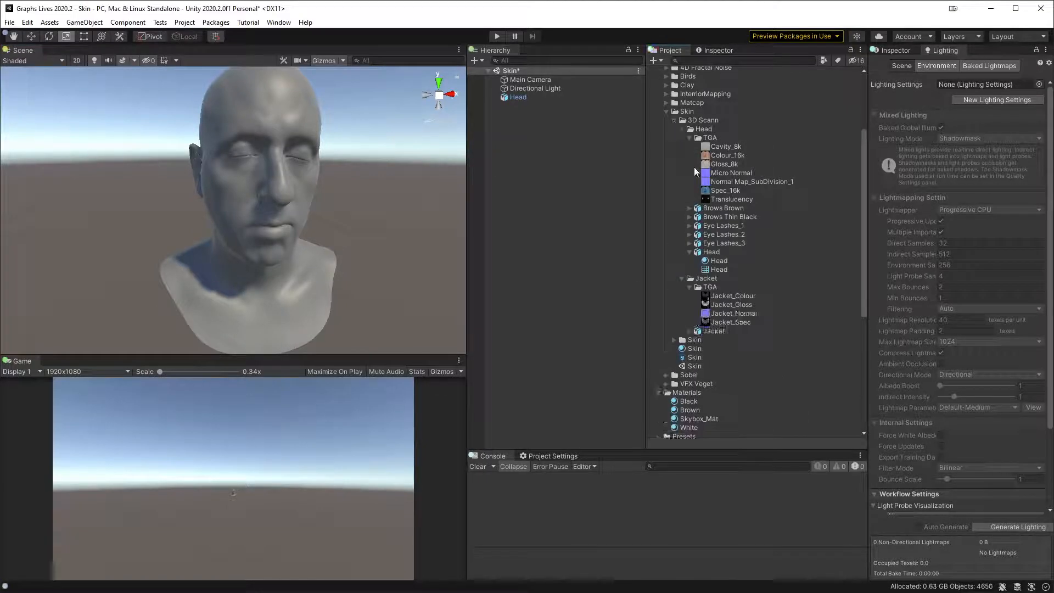
pyautogui.click(760, 157)
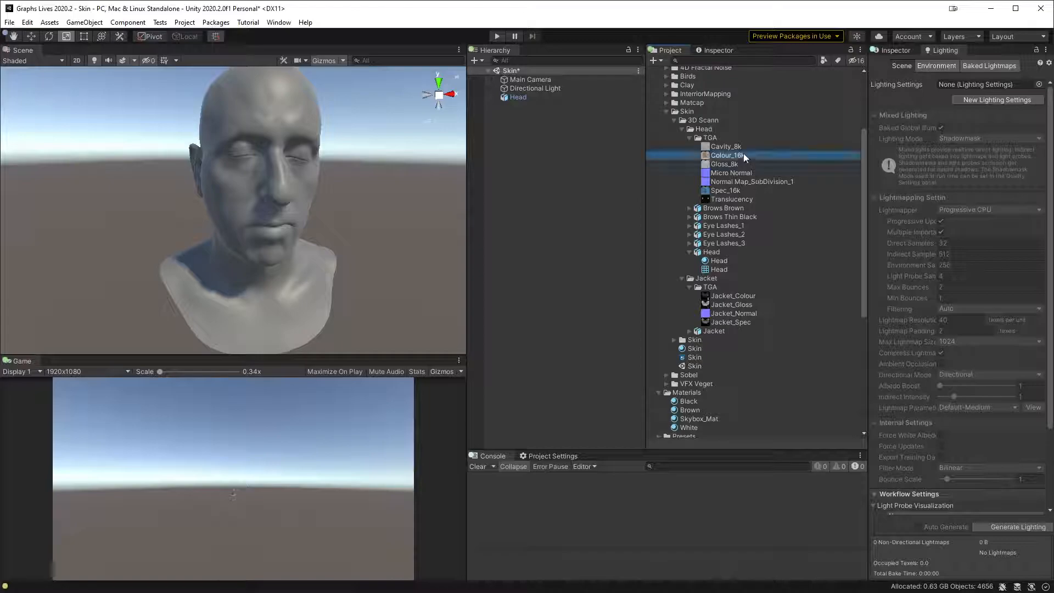
pyautogui.click(891, 50)
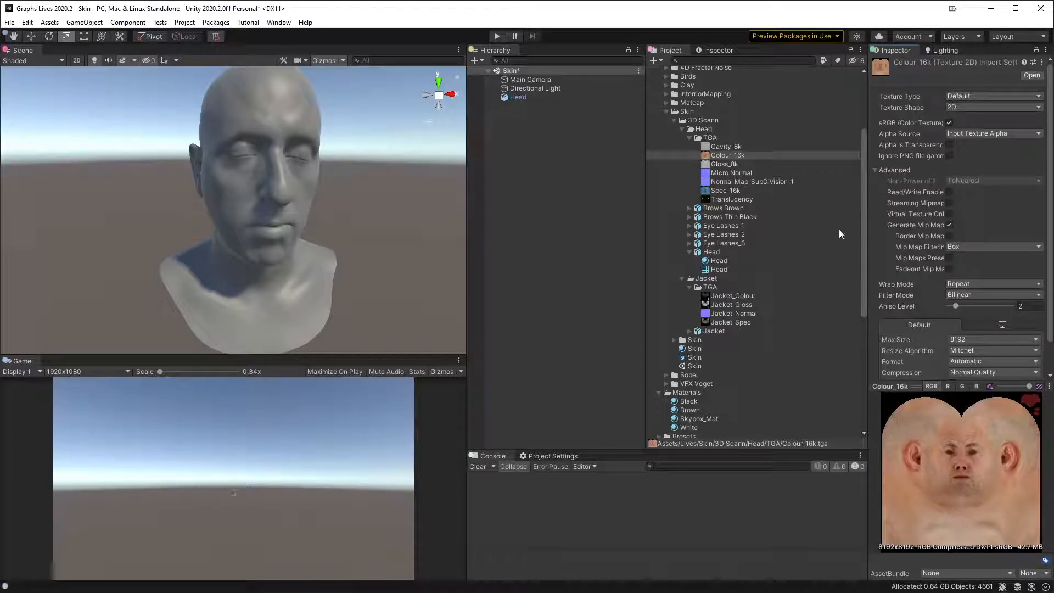
pyautogui.click(725, 164)
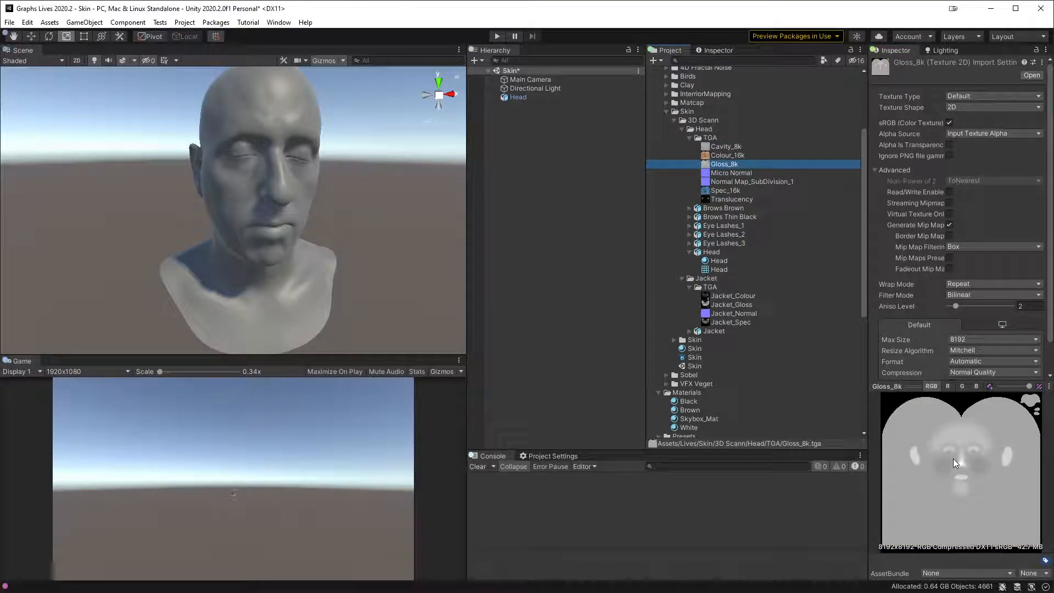
pyautogui.click(754, 181)
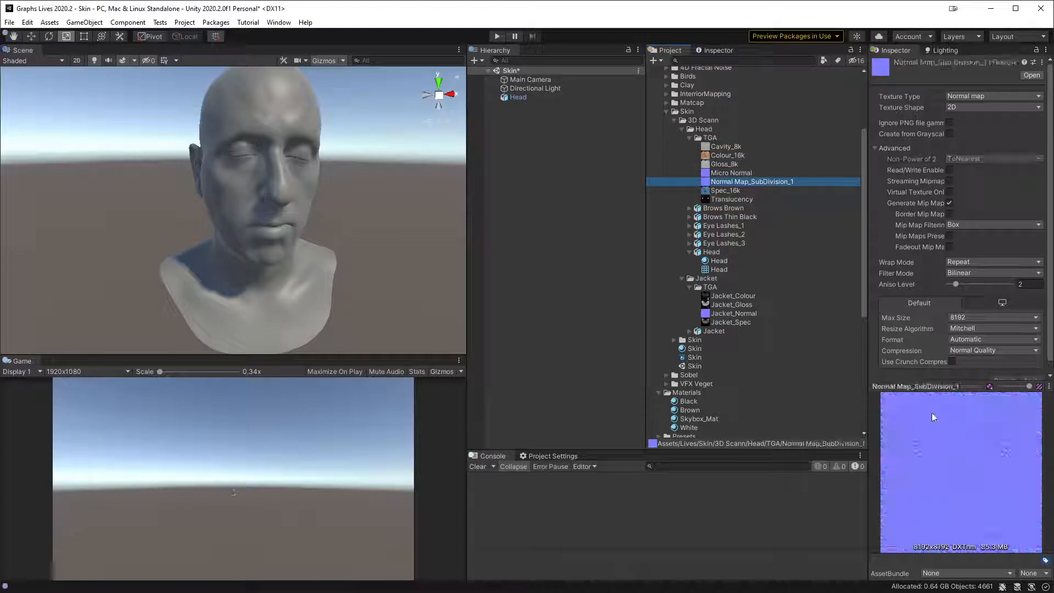
pyautogui.click(741, 173)
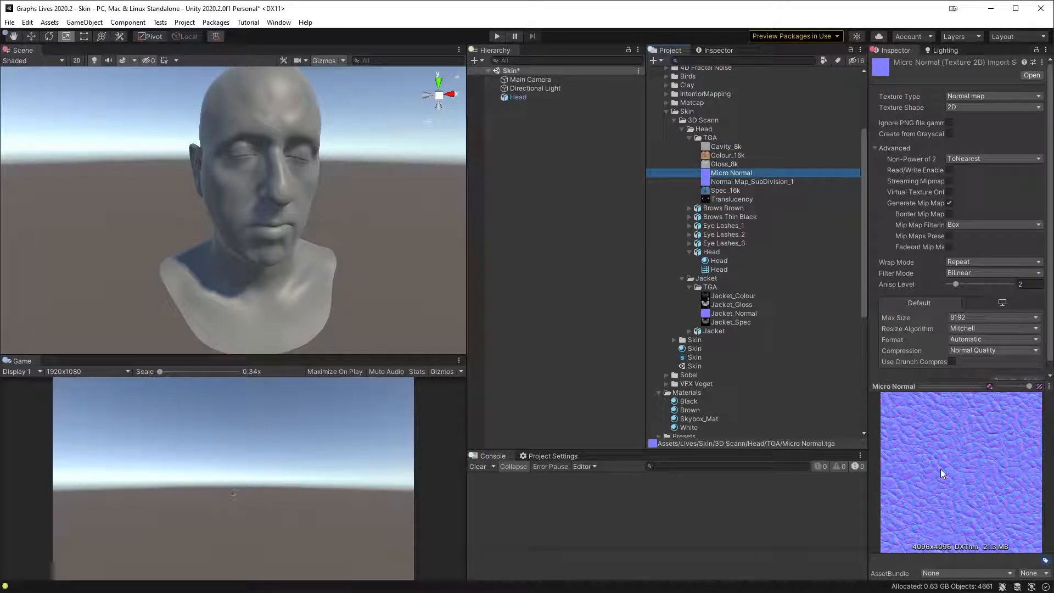
pyautogui.click(736, 192)
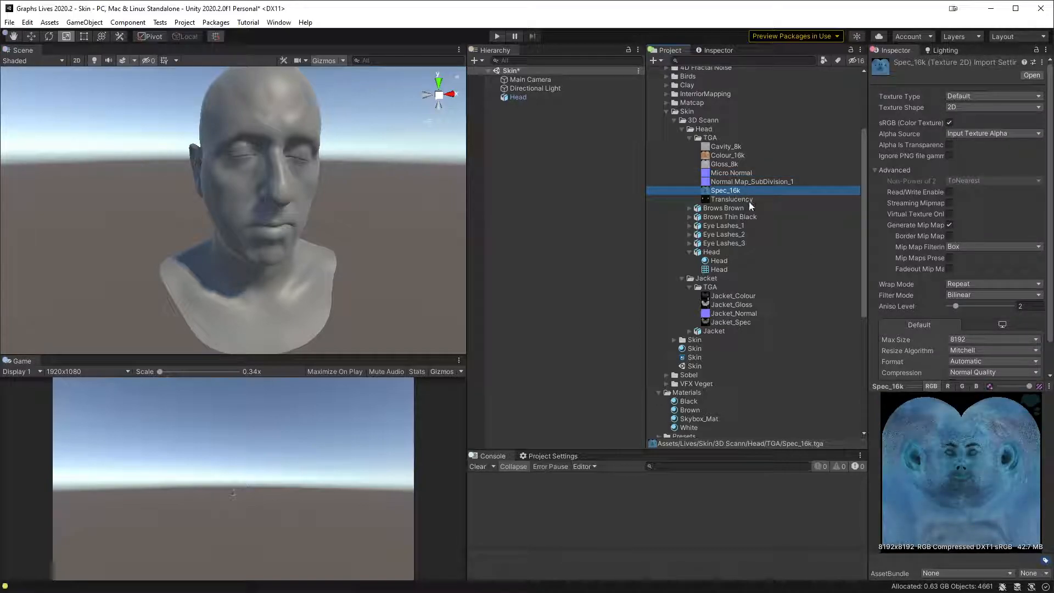
pyautogui.click(746, 199)
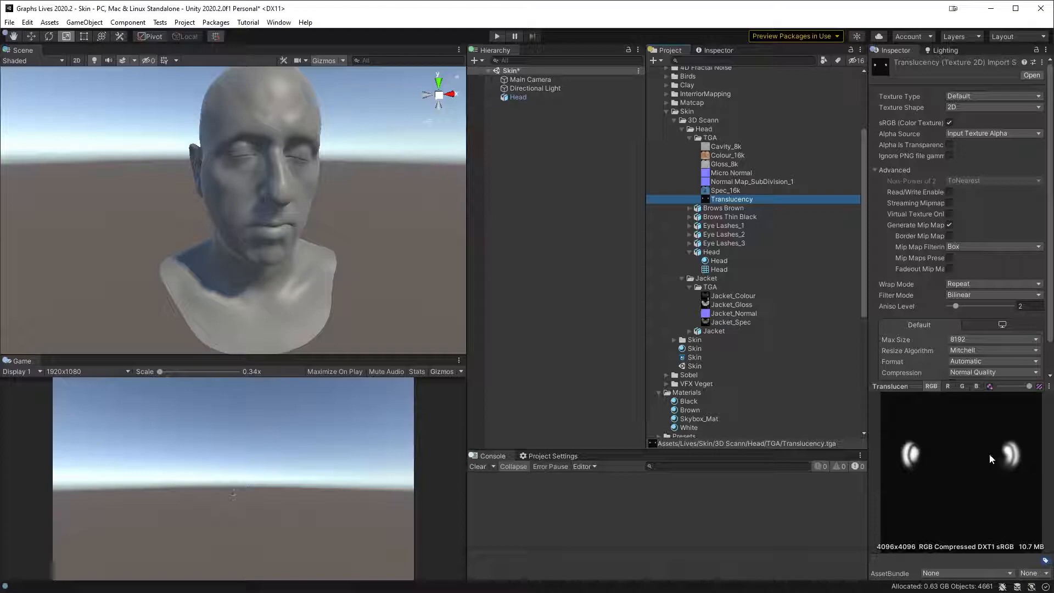
pyautogui.click(746, 146)
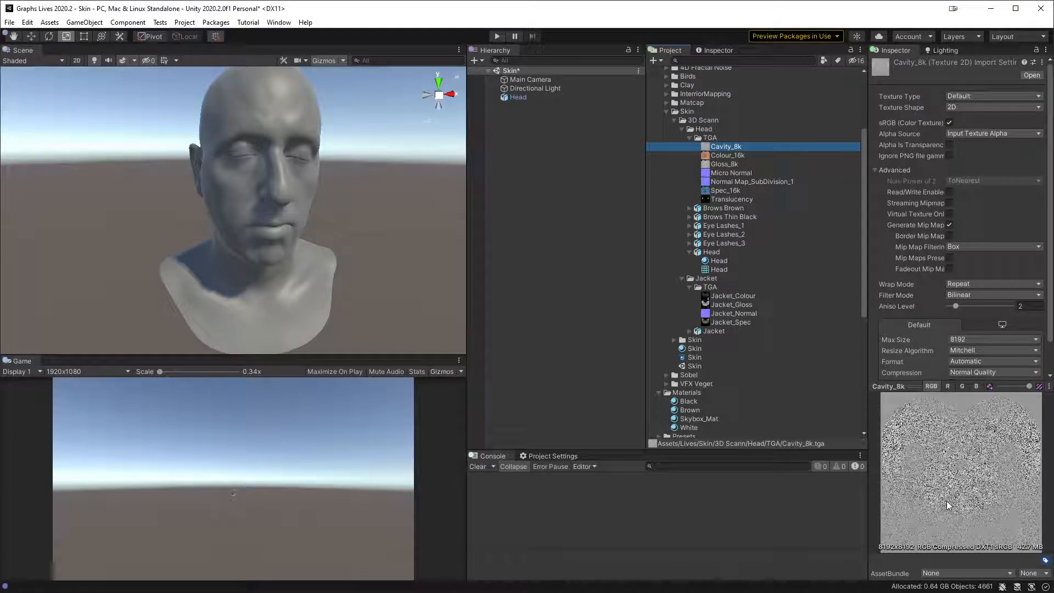
# - Preview the Cavity_8k, Colour_16k, Gloss_8k, Normal Map_SubDivision_1 and Spec_16k textures together, and clear the selection
pyautogui.keyDown('shift'); pyautogui.click(739, 154); pyautogui.keyUp('shift')
pyautogui.keyDown('shift'); pyautogui.click(736, 163); pyautogui.keyUp('shift')
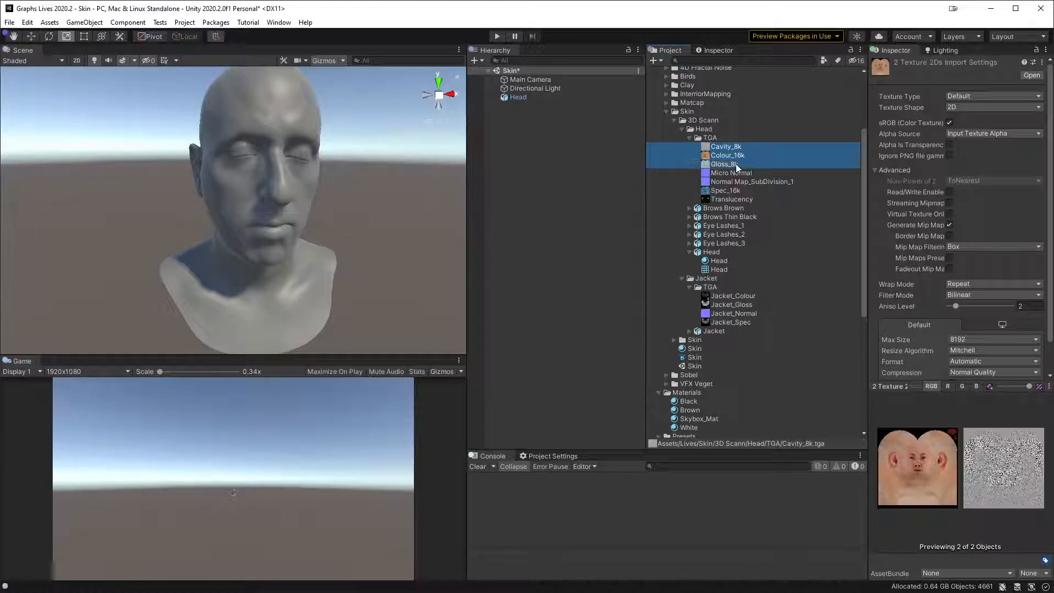
pyautogui.keyDown('ctrl'); pyautogui.click(745, 182); pyautogui.keyUp('ctrl')
pyautogui.keyDown('ctrl'); pyautogui.click(730, 191); pyautogui.keyUp('ctrl')
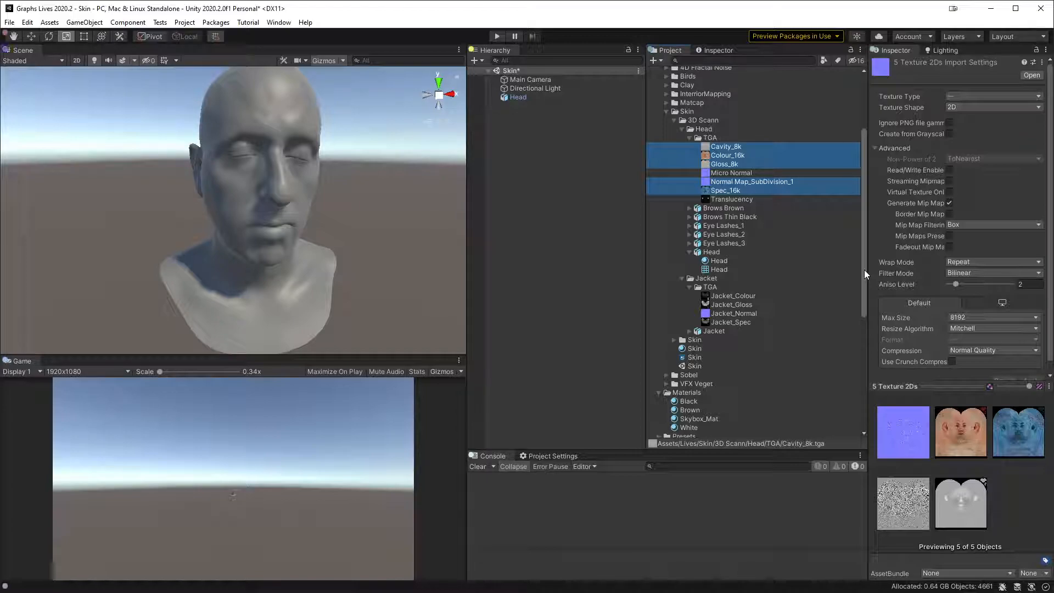
pyautogui.click(539, 159)
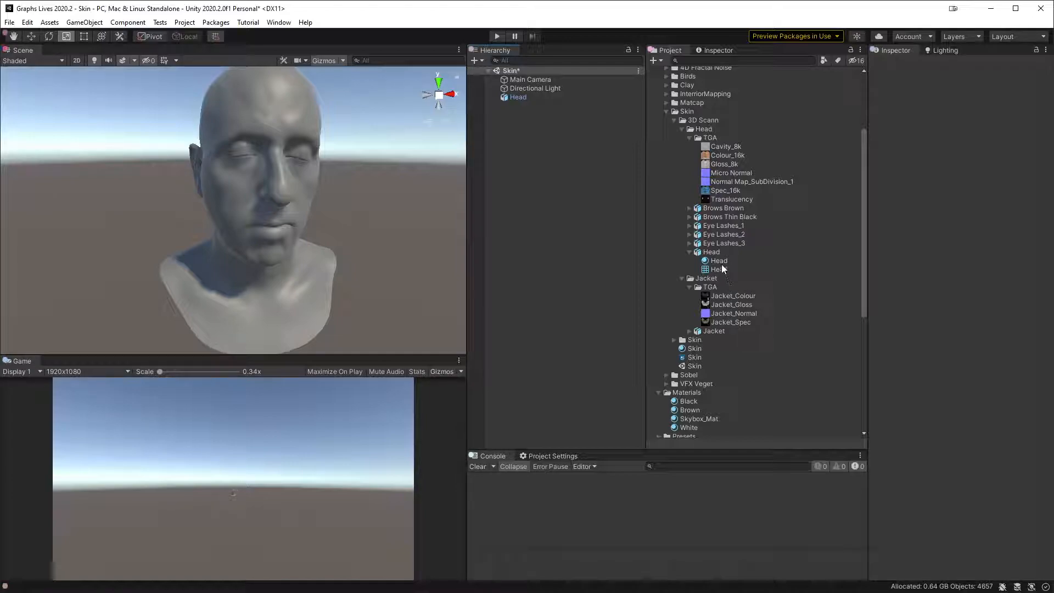
# - Open the Skin shader graph for editing in a maximized view with the Vertex and Fragment blocks unobstructed
pyautogui.doubleClick(695, 357)
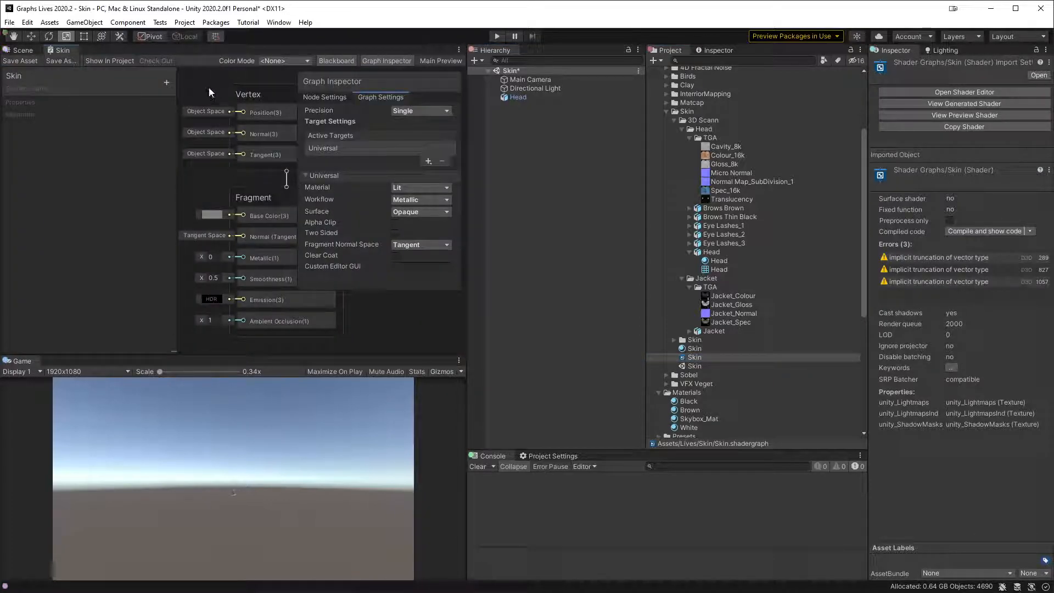
pyautogui.hotkey('shift', 'space')
pyautogui.moveTo(482, 172); pyautogui.dragTo(869, 223, button='middle')
pyautogui.click(163, 80)
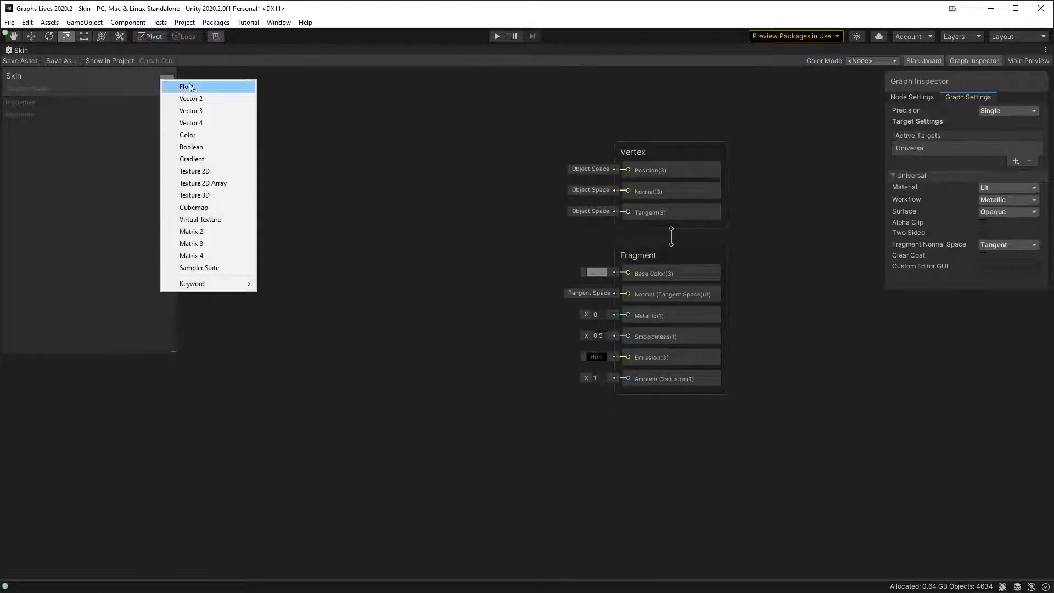
pyautogui.click(201, 89)
pyautogui.press('Return')
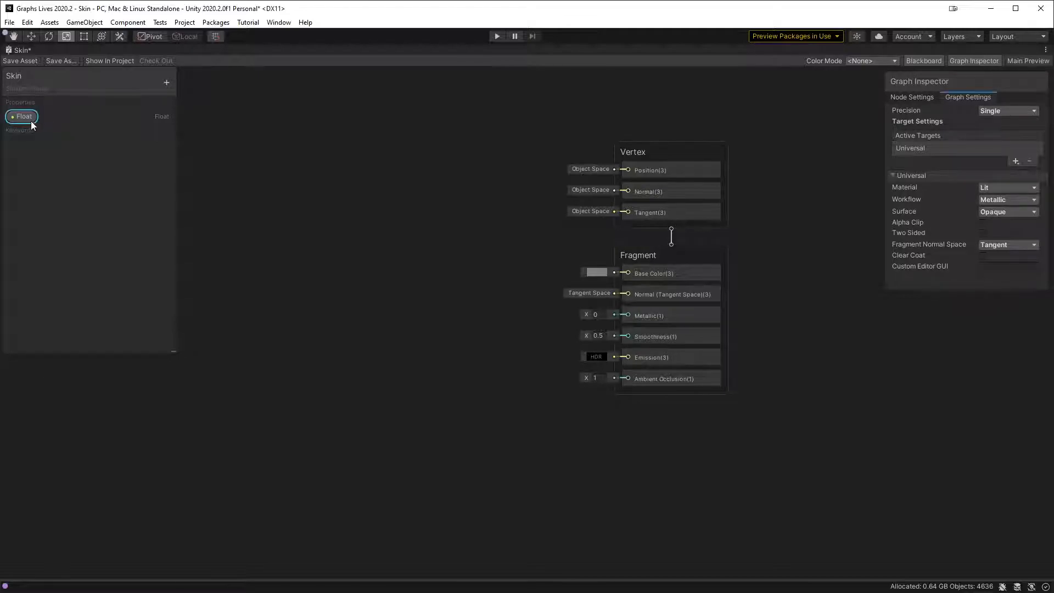
pyautogui.hotkey('ctrl', 'z')
# - Add a Texture 2D property named Color Map to the Skin shader graph
pyautogui.click(164, 81)
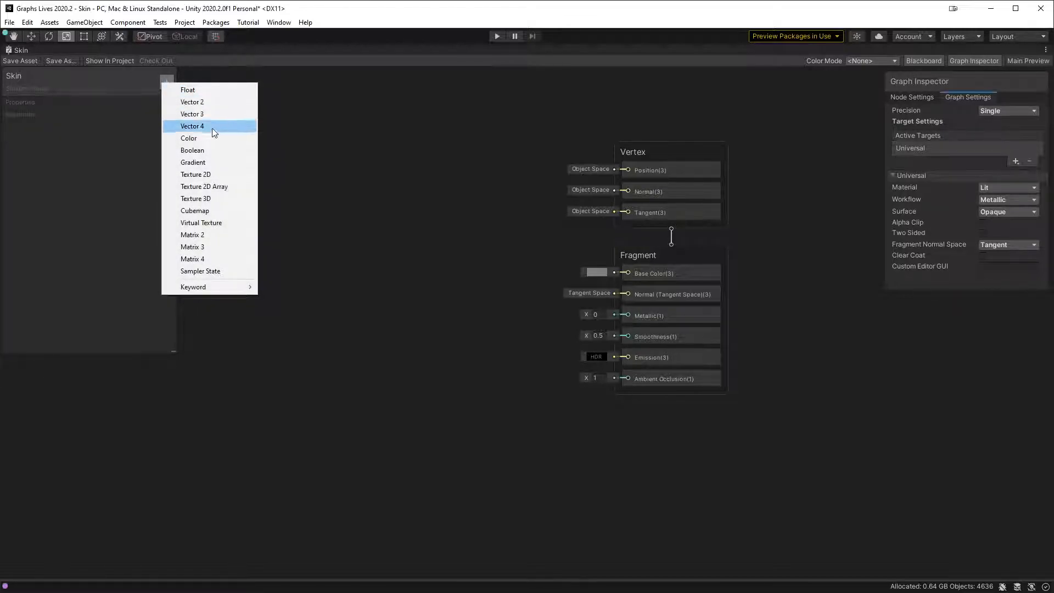
pyautogui.click(212, 174)
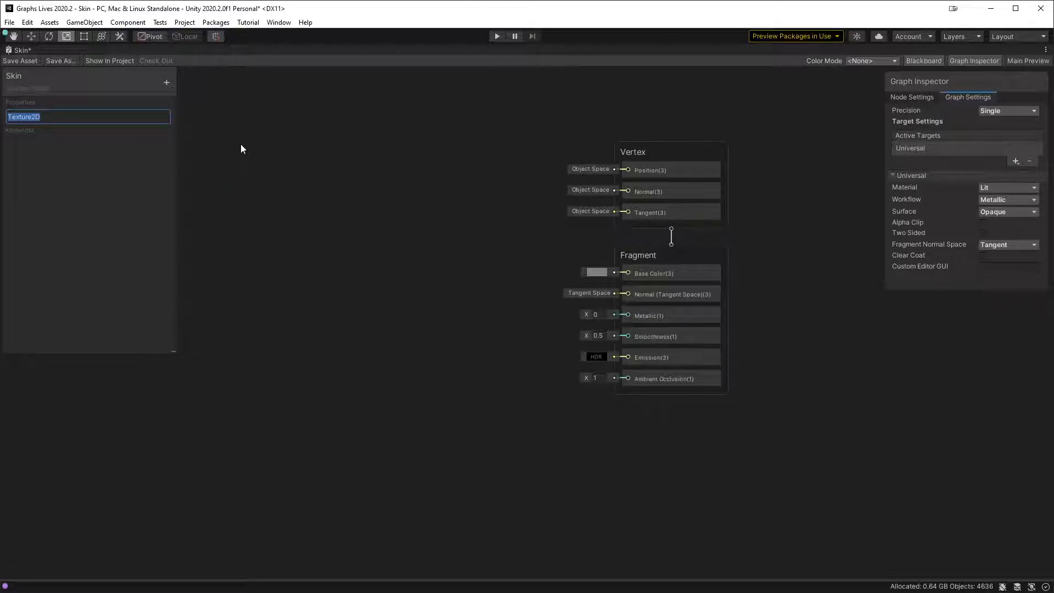
pyautogui.write('Color Map')
pyautogui.press('Return')
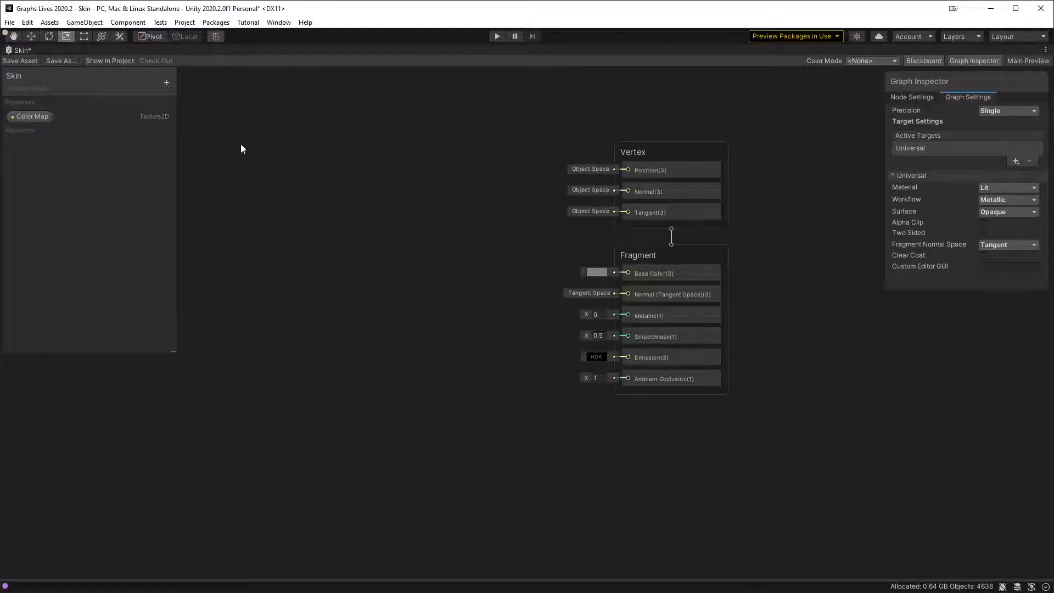
# - Set the Color Map property's reference name to _ColorMap
pyautogui.click(924, 98)
pyautogui.click(43, 122)
pyautogui.click(1015, 144)
pyautogui.write('_')
pyautogui.press('BackSpace')
pyautogui.write('ColorMap')
pyautogui.click(893, 127)
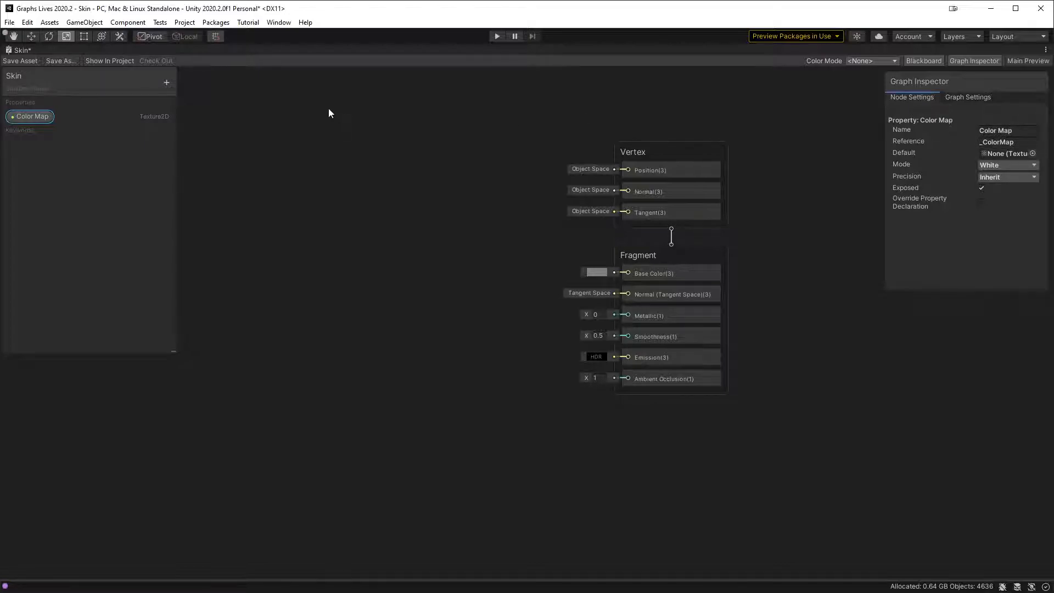
# - Add a second Texture 2D property named Specular Color Map to the shader graph
pyautogui.click(169, 80)
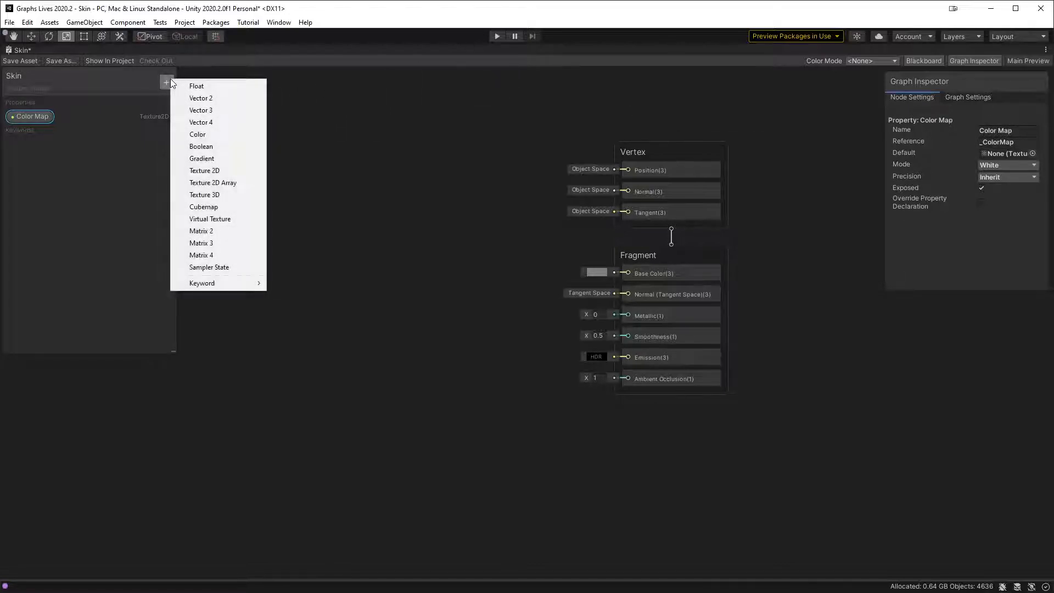
pyautogui.click(231, 170)
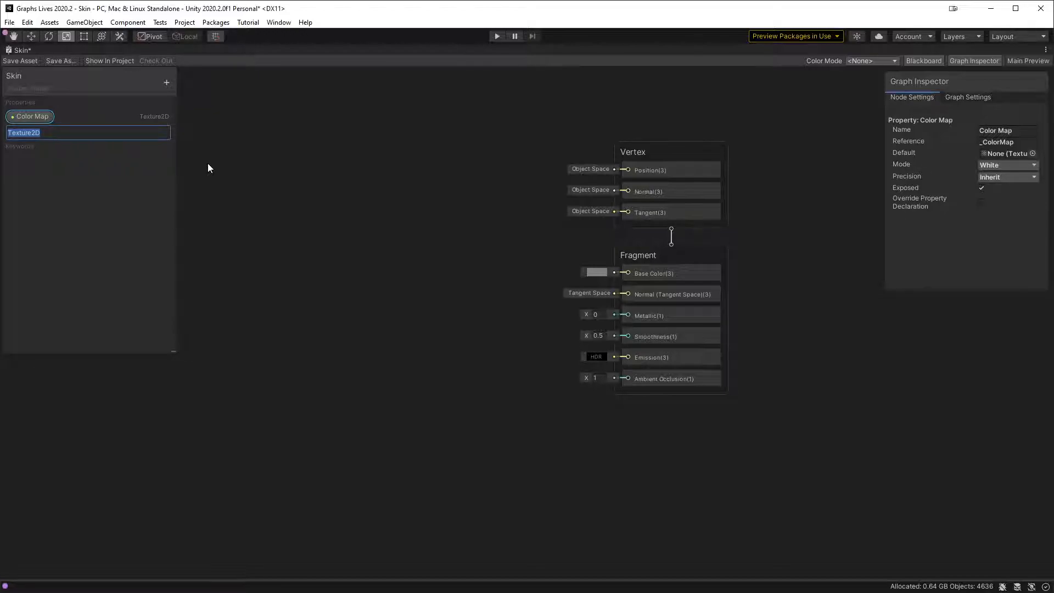
pyautogui.write('Specular Color Map')
pyautogui.press('Return')
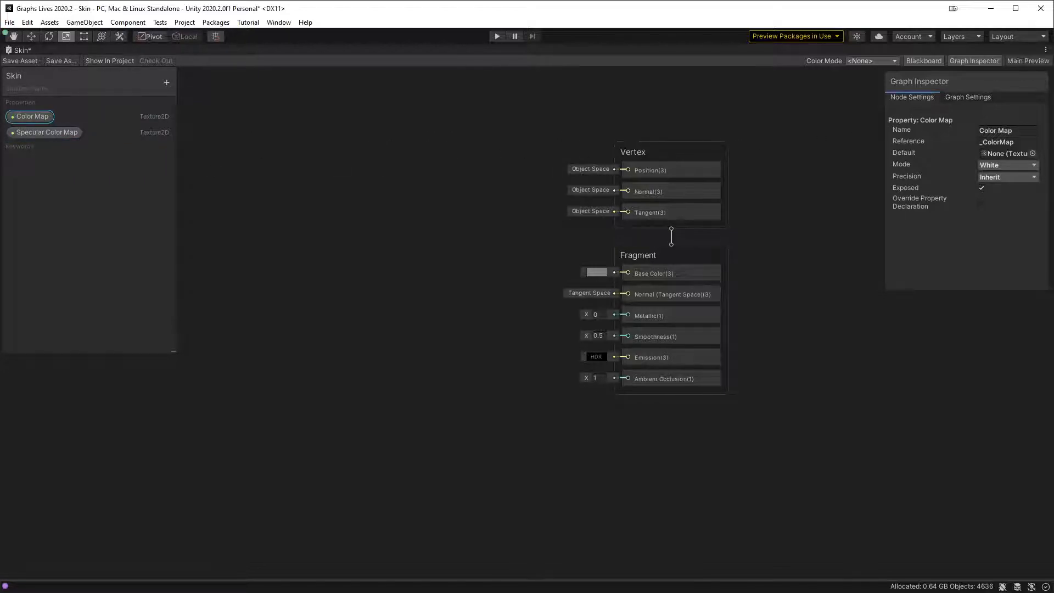
# - Add another Texture 2D property named Gloss Map to the shader graph
pyautogui.click(168, 83)
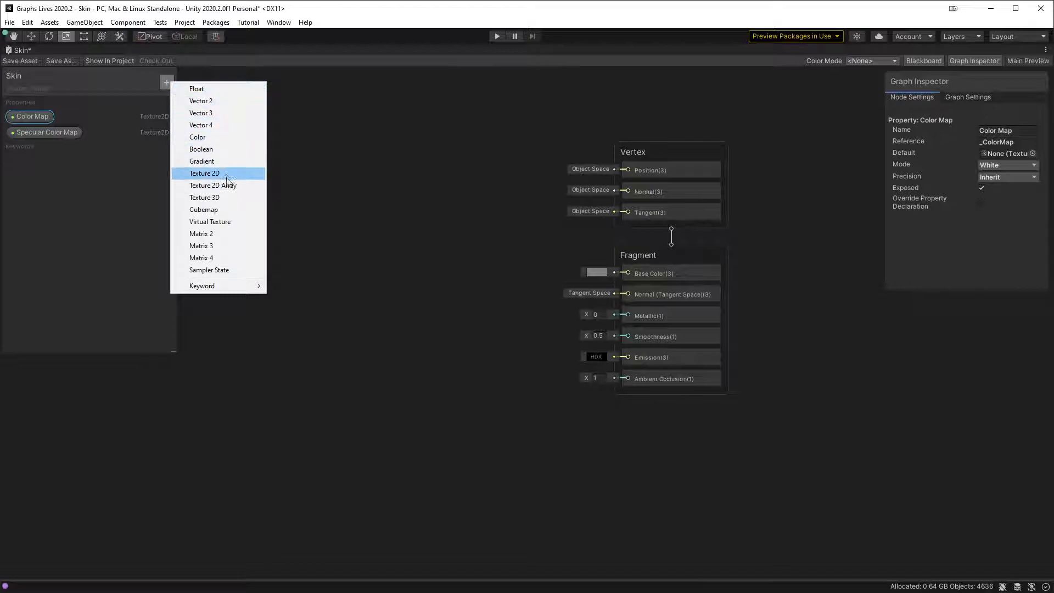
pyautogui.click(259, 173)
pyautogui.write('Gloss Map')
pyautogui.press('Return')
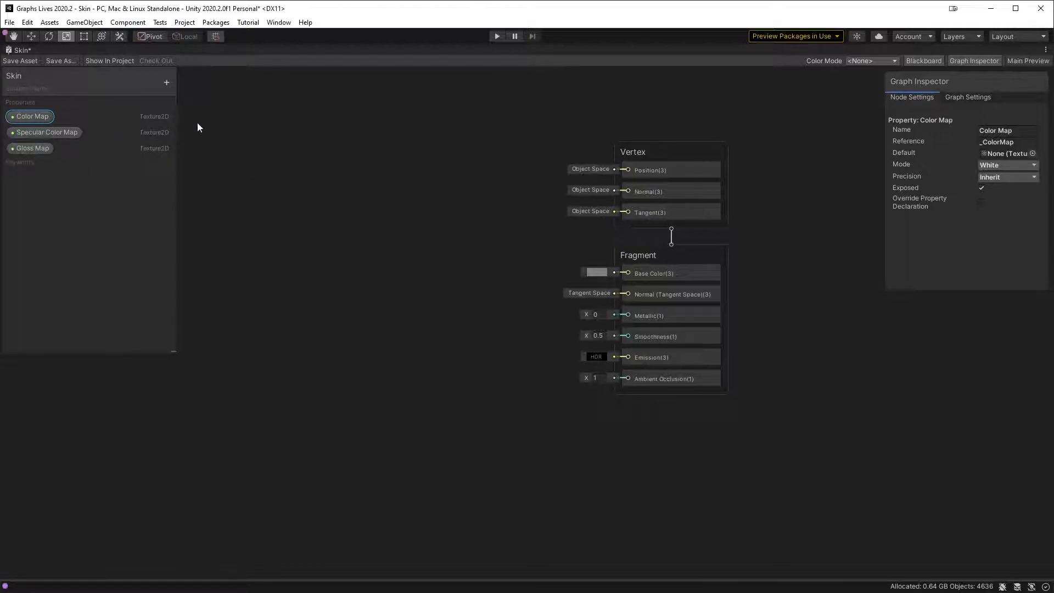
# - Add a Texture 2D property named Normal Map to the Skin shader graph
pyautogui.click(166, 82)
pyautogui.click(242, 176)
pyautogui.write('Normal Map')
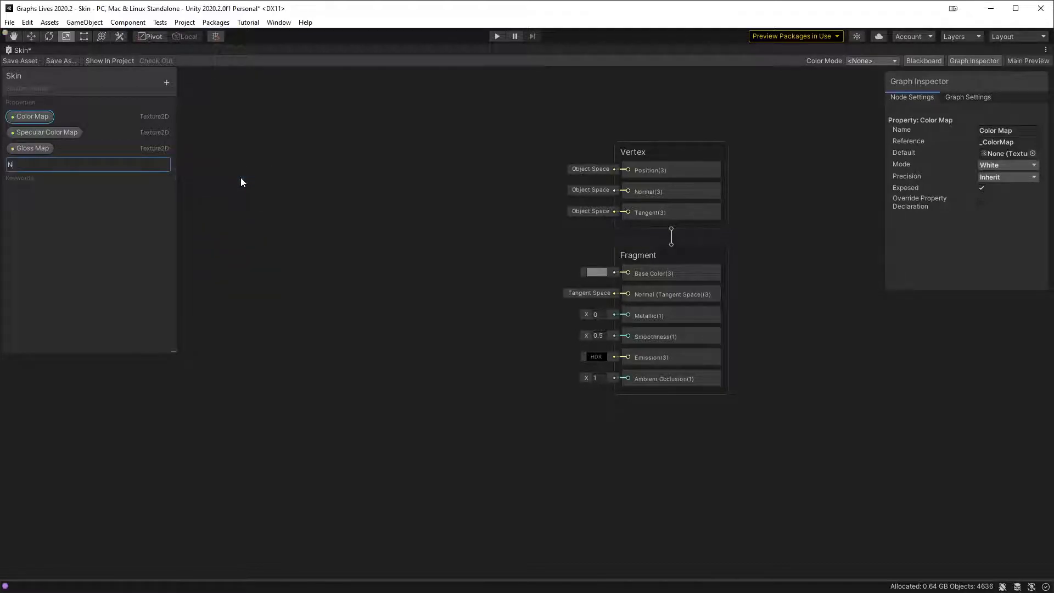
pyautogui.press('Return')
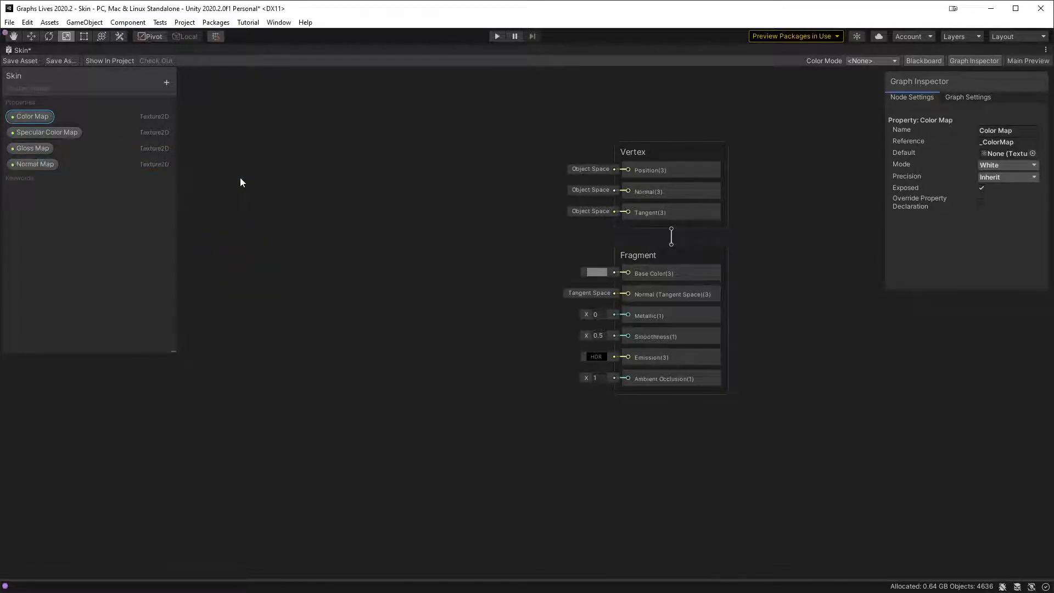
# - Add a Texture 2D property named AO Map to the shader graph
pyautogui.click(167, 82)
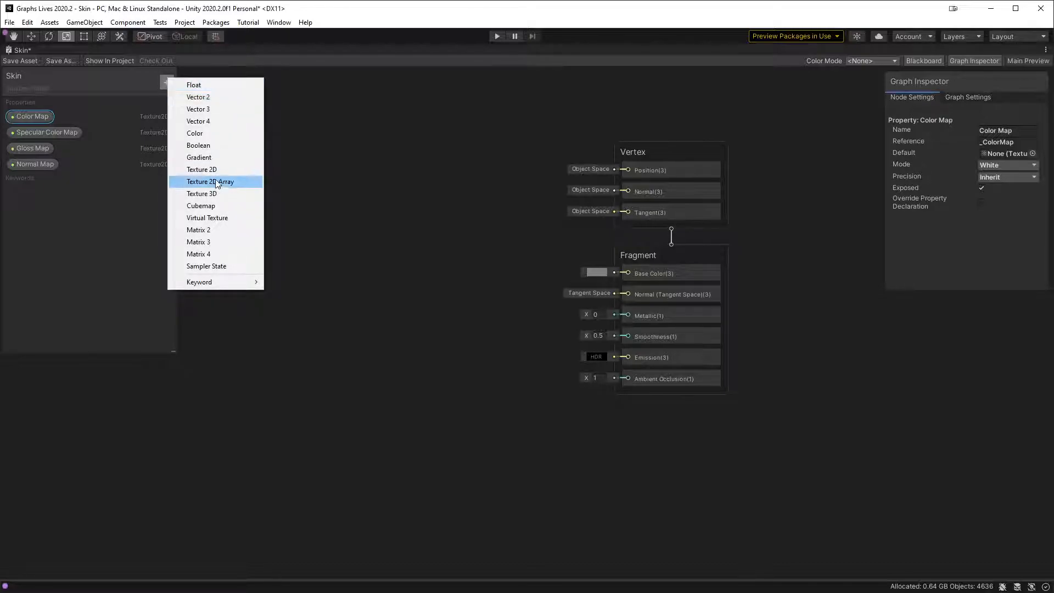
pyautogui.click(202, 169)
pyautogui.write('AO Map')
pyautogui.press('Return')
# - Set the Specular Color Map property's reference name to _SpecularColorMap
pyautogui.click(41, 137)
pyautogui.click(1006, 133)
pyautogui.hotkey('ctrl', 'c')
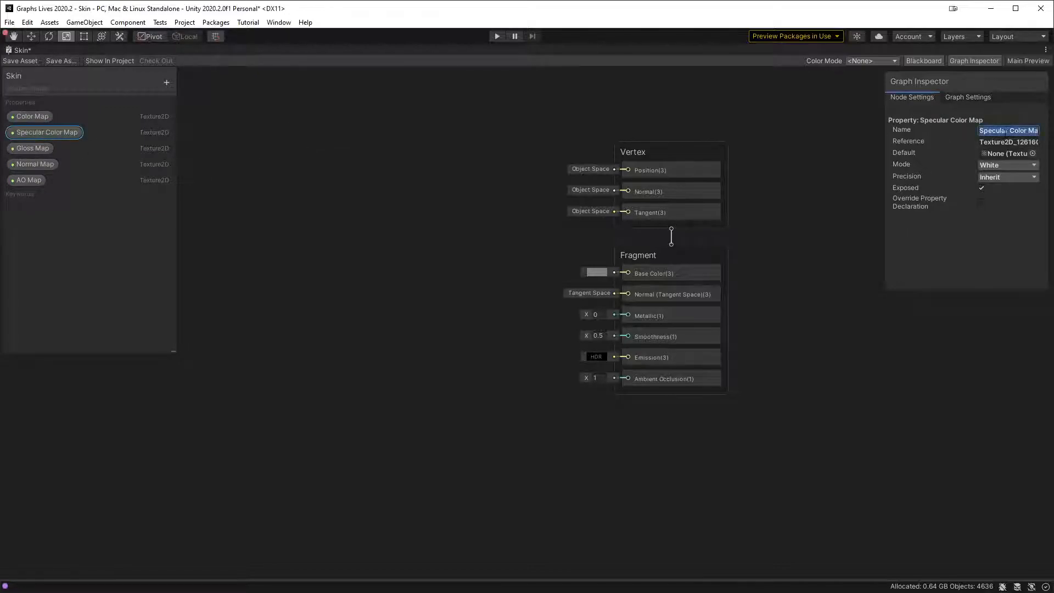
pyautogui.click(1008, 142)
pyautogui.hotkey('ctrl', 'v')
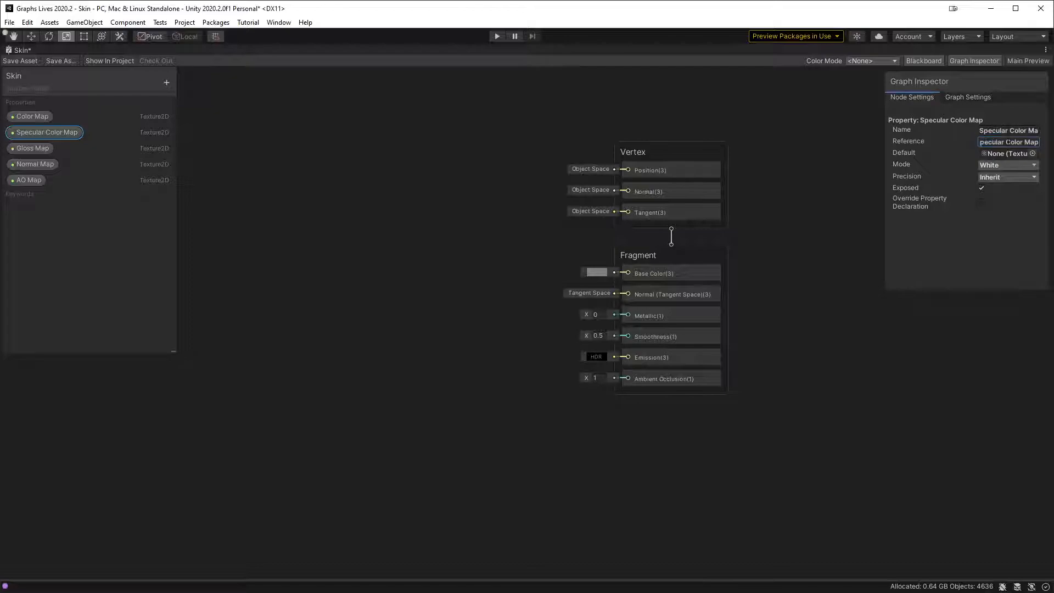
pyautogui.click(1005, 143)
pyautogui.press('BackSpace')
pyautogui.press('Return')
# - Set the Gloss Map property's reference name to _GlossMap
pyautogui.click(45, 150)
pyautogui.click(1010, 131)
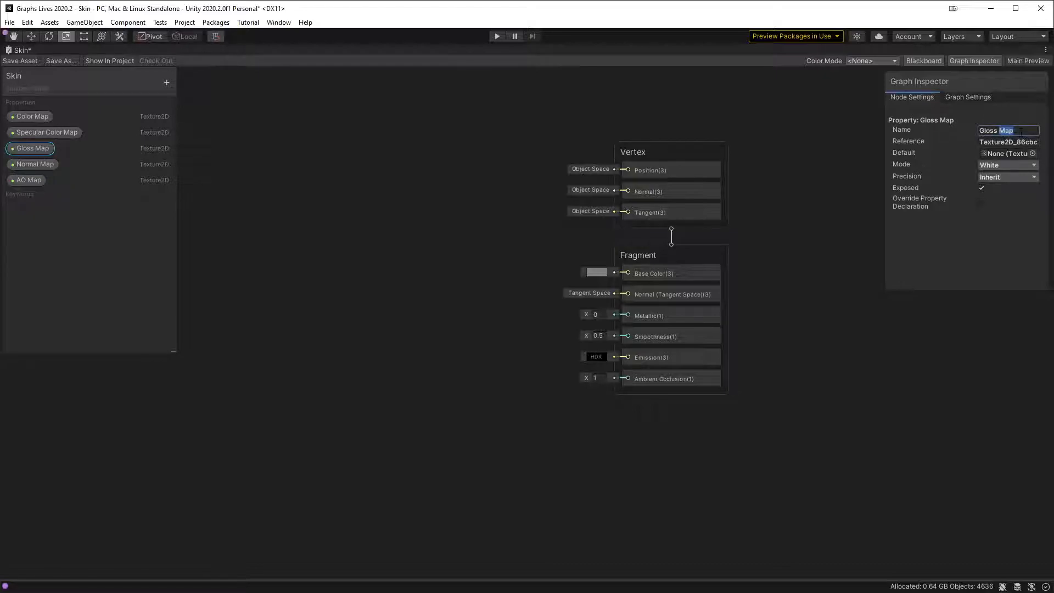
pyautogui.click(1014, 142)
pyautogui.hotkey('ctrl', 'a')
pyautogui.write('_Gloss Map')
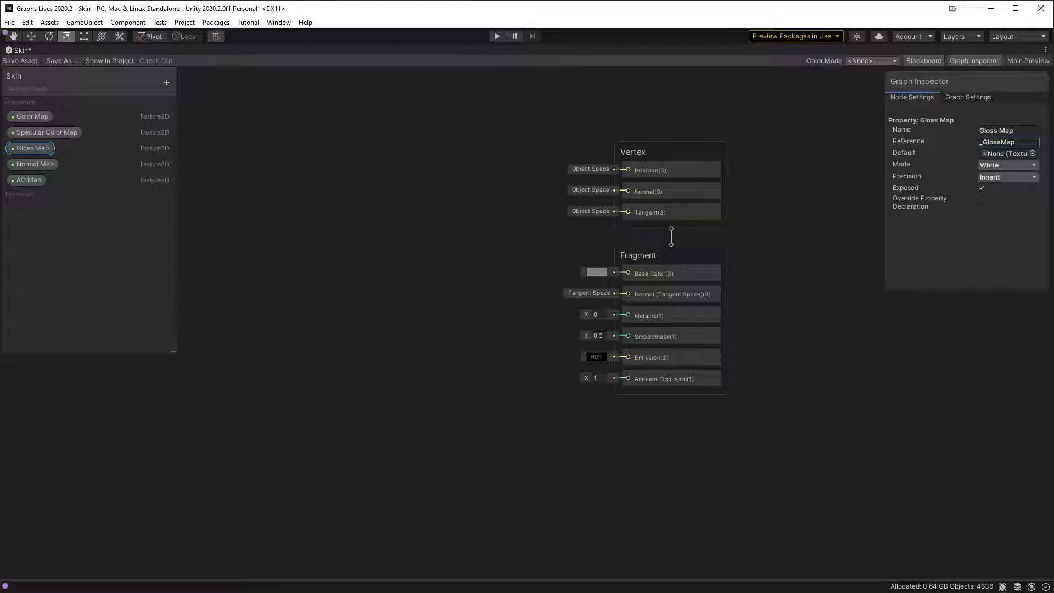
pyautogui.press('Return')
# - Set the Normal Map property's reference name to _NormalMap
pyautogui.click(56, 163)
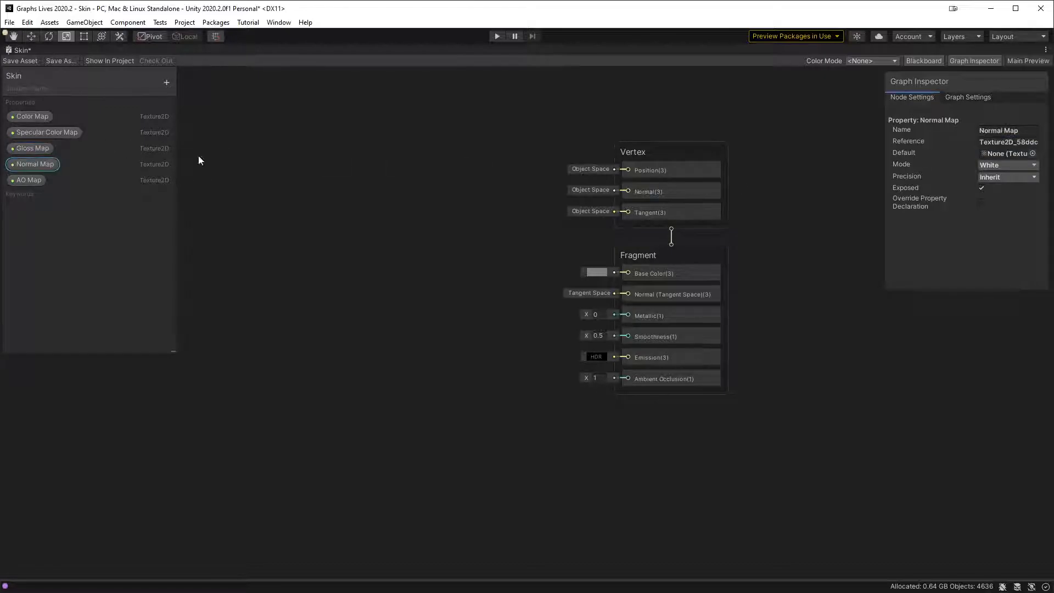
pyautogui.click(1022, 130)
pyautogui.click(1024, 142)
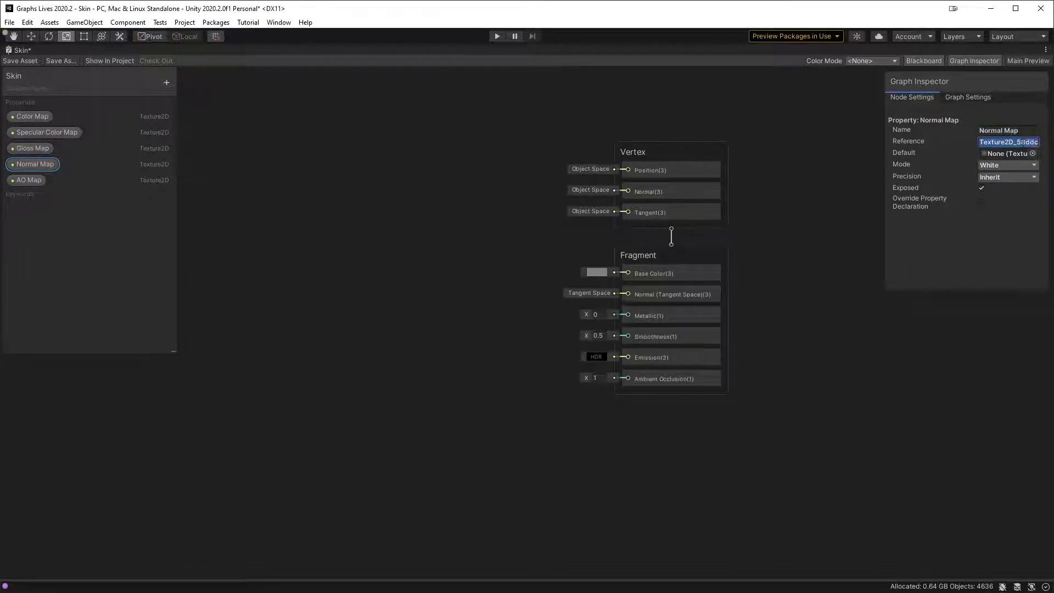
pyautogui.write('_Normal Map')
# - Set the AO Map property's reference name to _AOMap
pyautogui.click(30, 180)
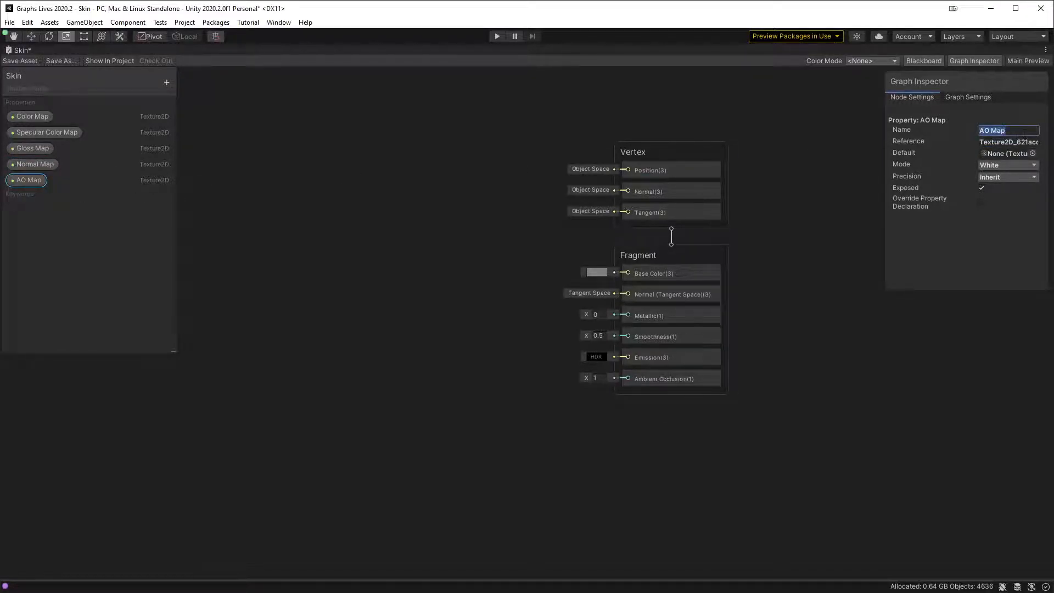
pyautogui.click(1017, 142)
pyautogui.write('_AO Map')
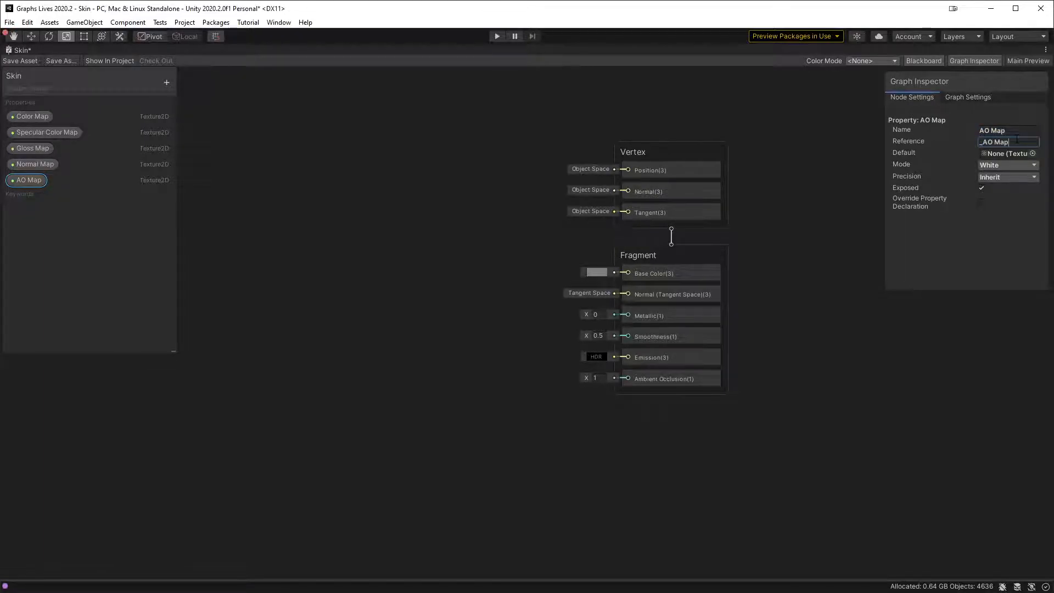
pyautogui.press('BackSpace')
pyautogui.press('Return')
pyautogui.press('Return')
# - Set the Normal Map property's default texture mode to Bump
pyautogui.click(36, 164)
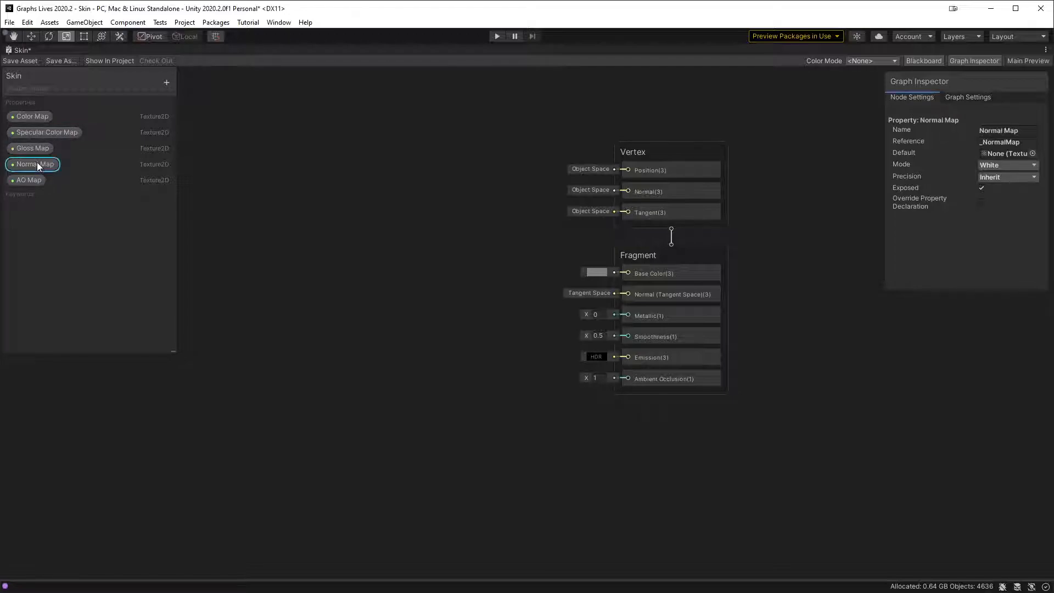
pyautogui.click(1001, 167)
pyautogui.click(1011, 213)
# - Set the Gloss Map property's default texture mode to Grey
pyautogui.click(34, 153)
pyautogui.click(1012, 166)
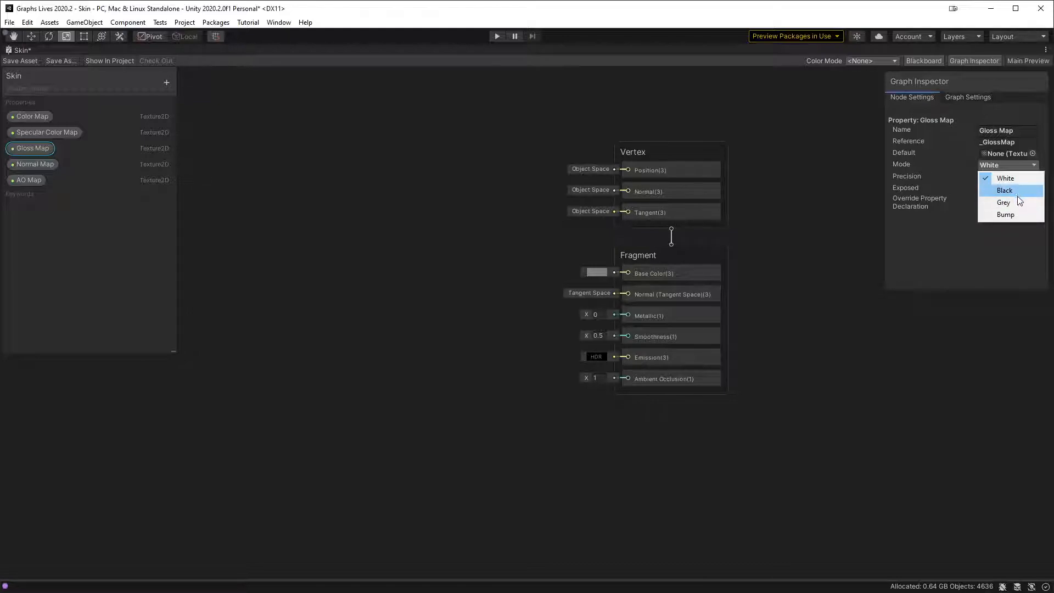
pyautogui.click(1011, 202)
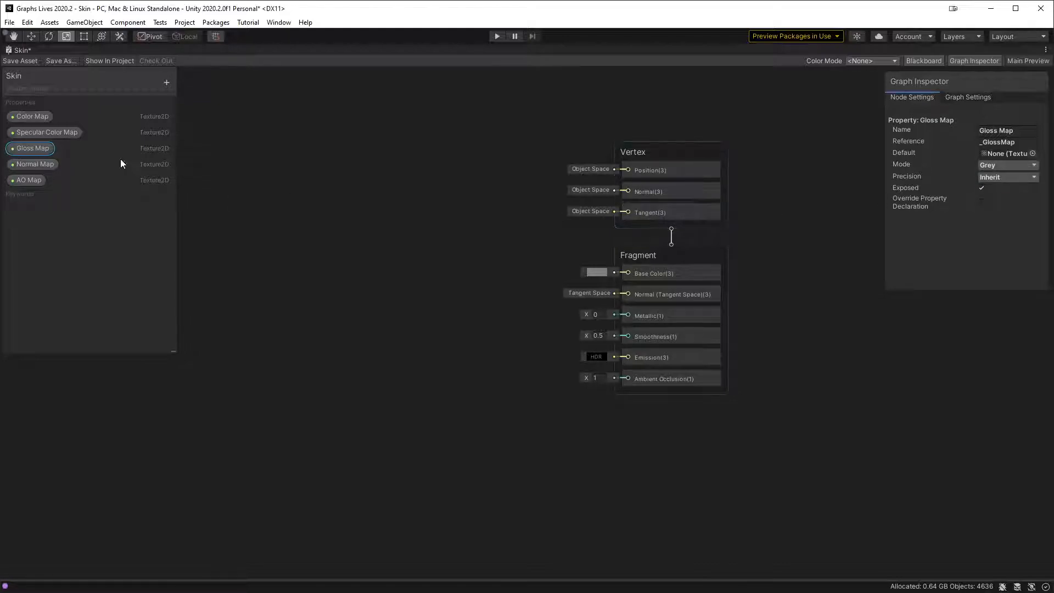
# - Set the Specular Color Map property's default texture mode to Grey
pyautogui.click(38, 128)
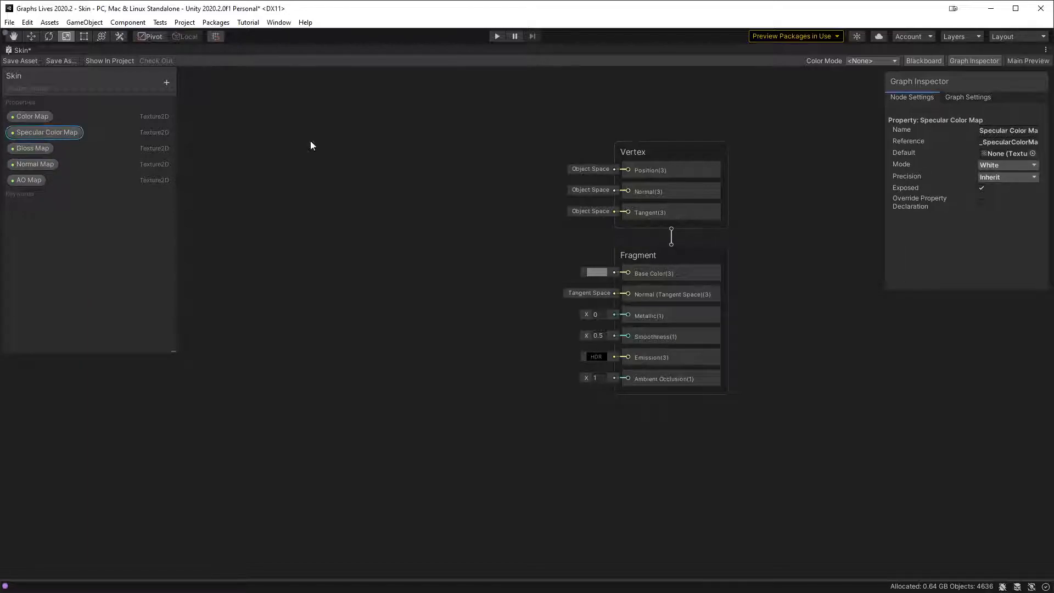
pyautogui.click(1005, 168)
pyautogui.click(1004, 203)
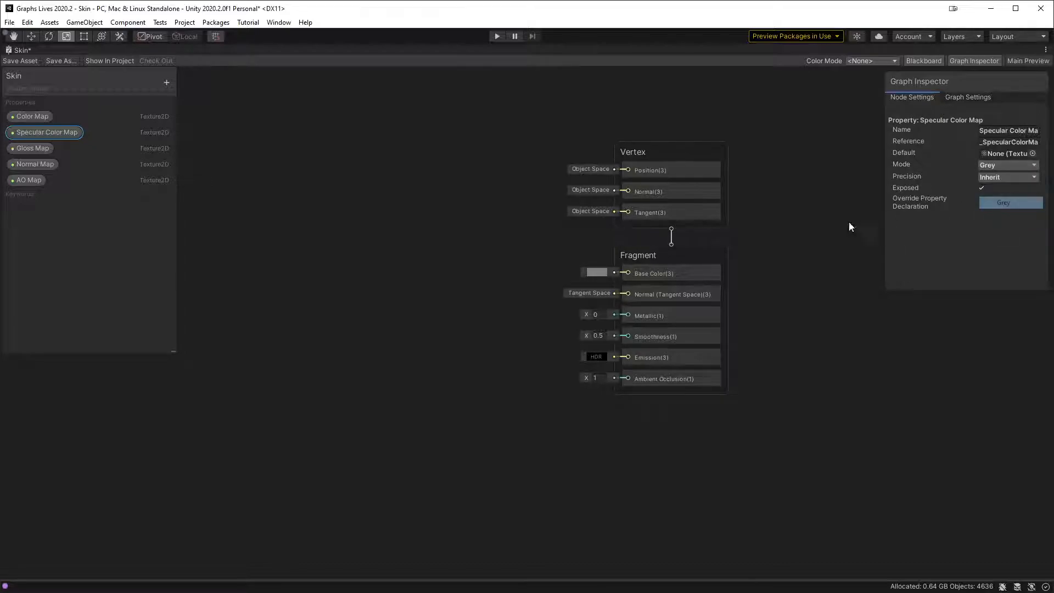
pyautogui.click(1002, 166)
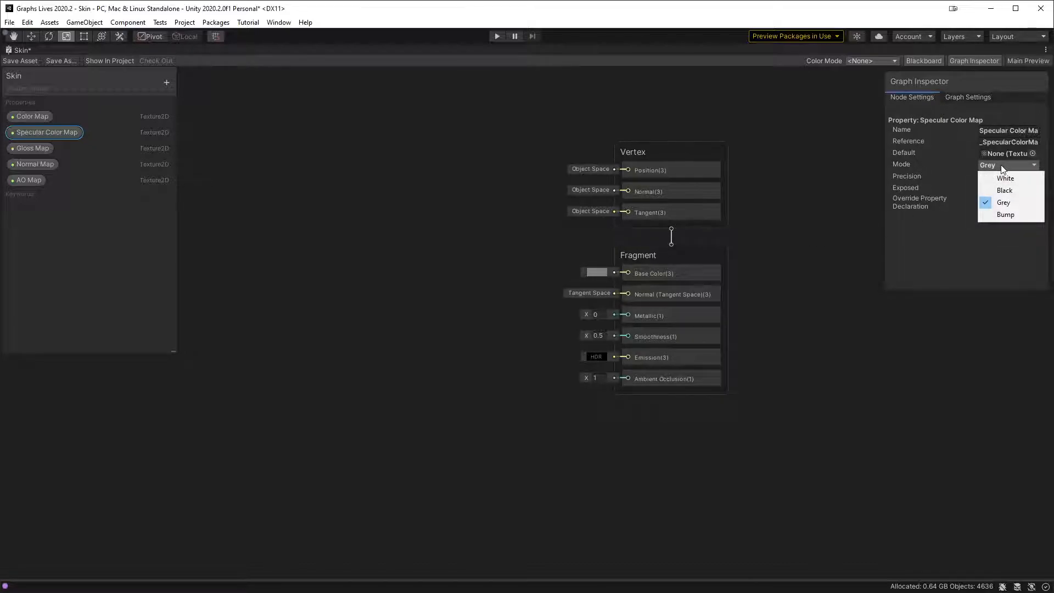
pyautogui.click(1006, 204)
pyautogui.click(266, 198)
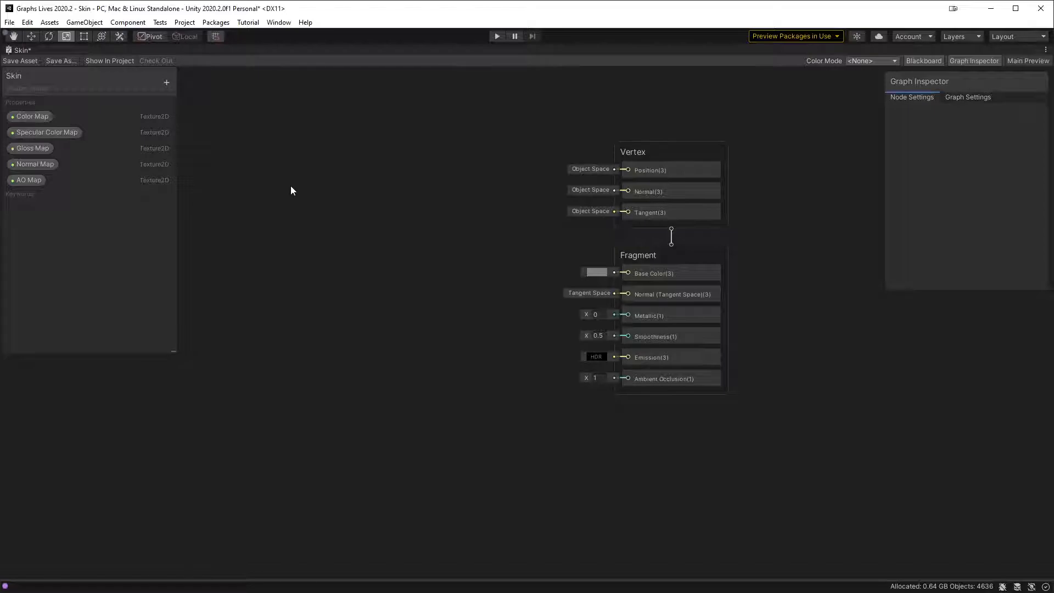
# - Change the graph's Universal target workflow to Specular
pyautogui.moveTo(347, 183); pyautogui.dragTo(432, 169, button='middle')
pyautogui.moveTo(545, 164); pyautogui.dragTo(428, 182, button='middle')
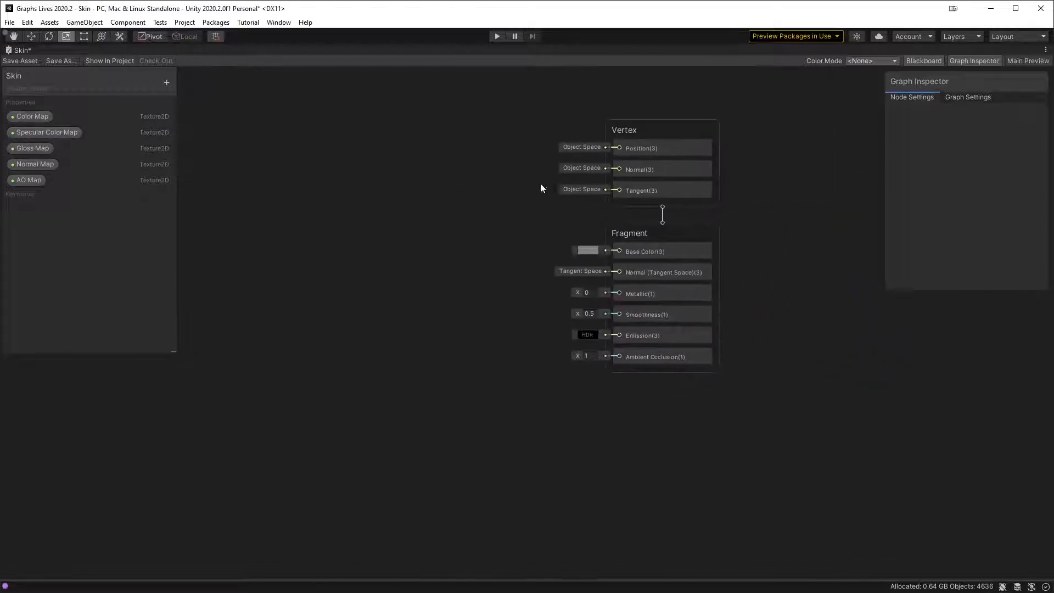
pyautogui.click(969, 98)
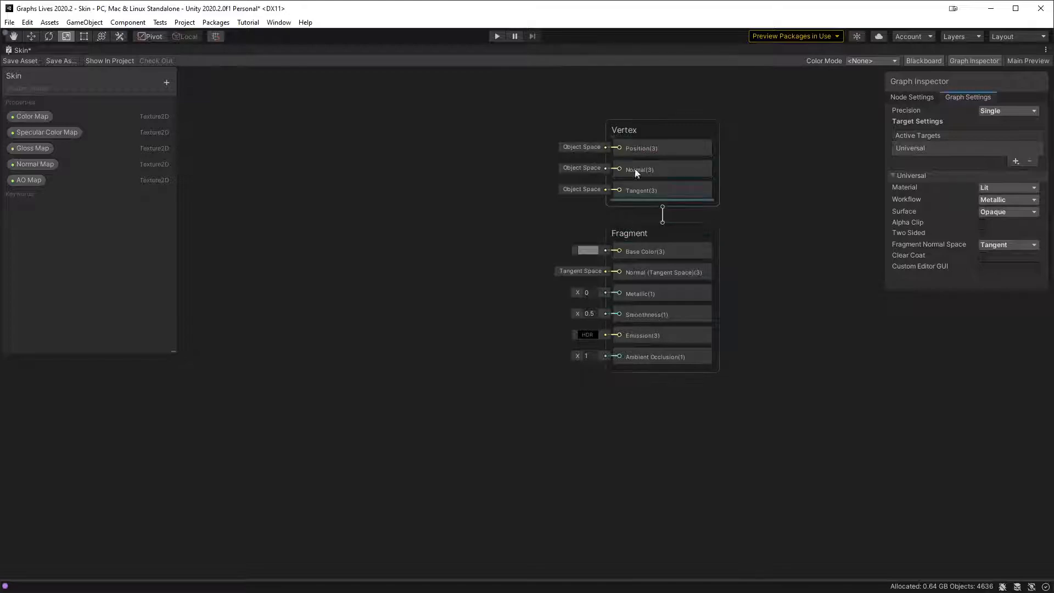
pyautogui.click(1009, 199)
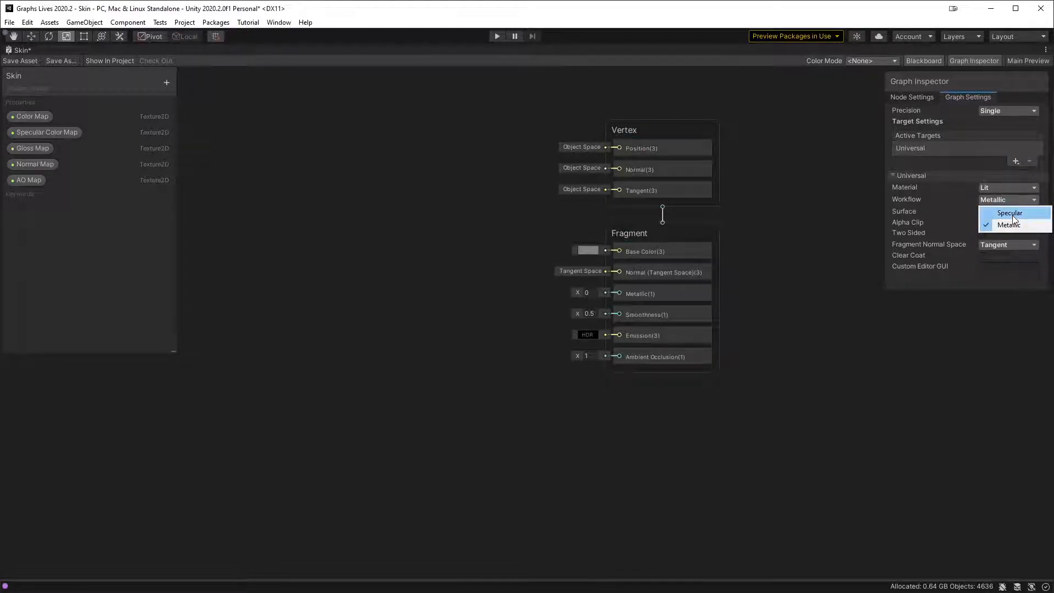
pyautogui.click(1012, 215)
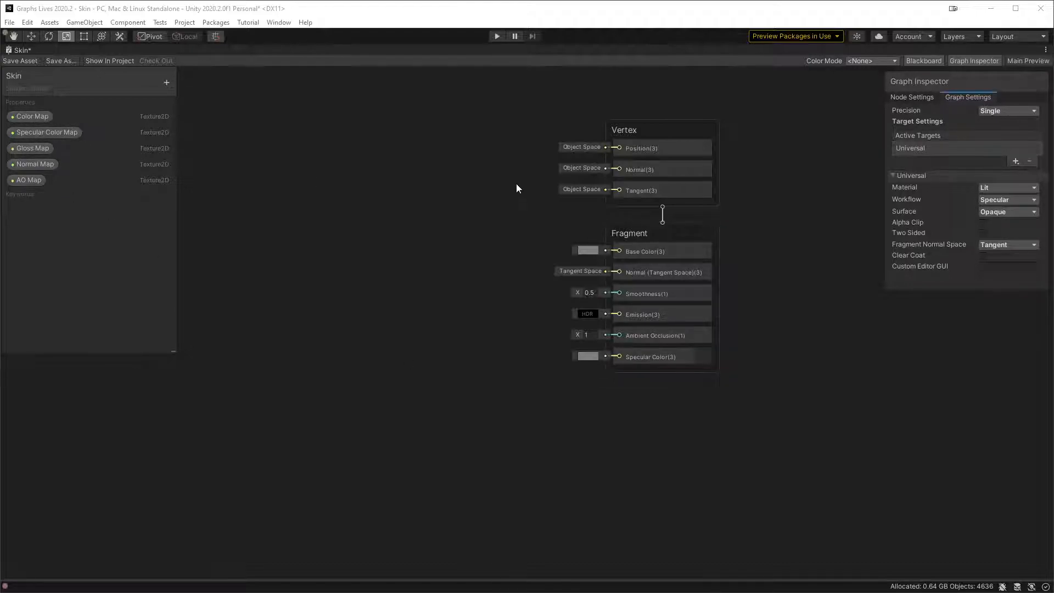
# - Check the installed version of the Universal RP package in the Package Manager, then close it
pyautogui.click(276, 22)
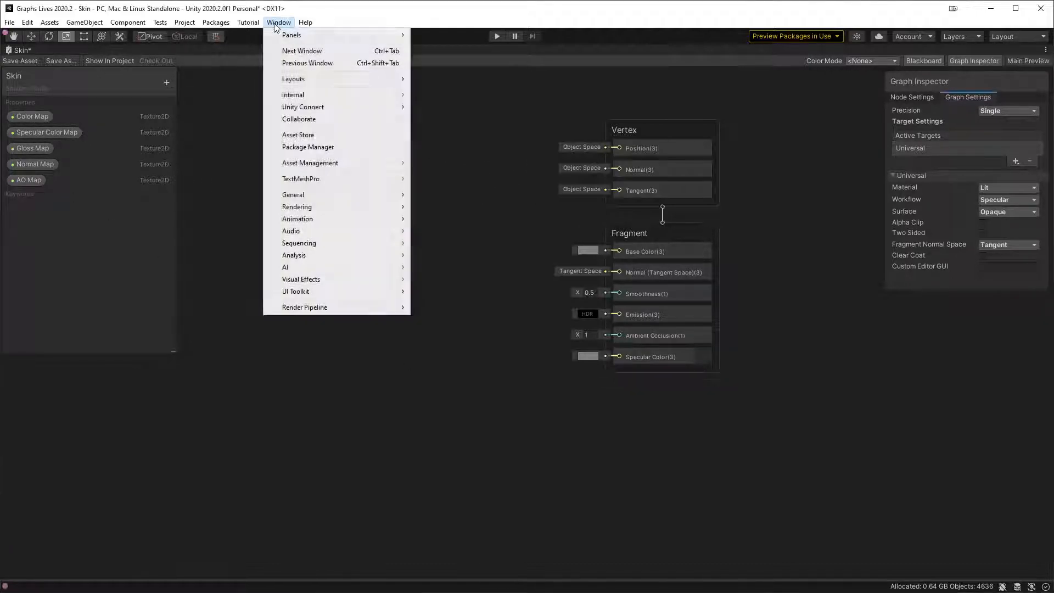
pyautogui.moveTo(239, 20)
pyautogui.moveTo(279, 23)
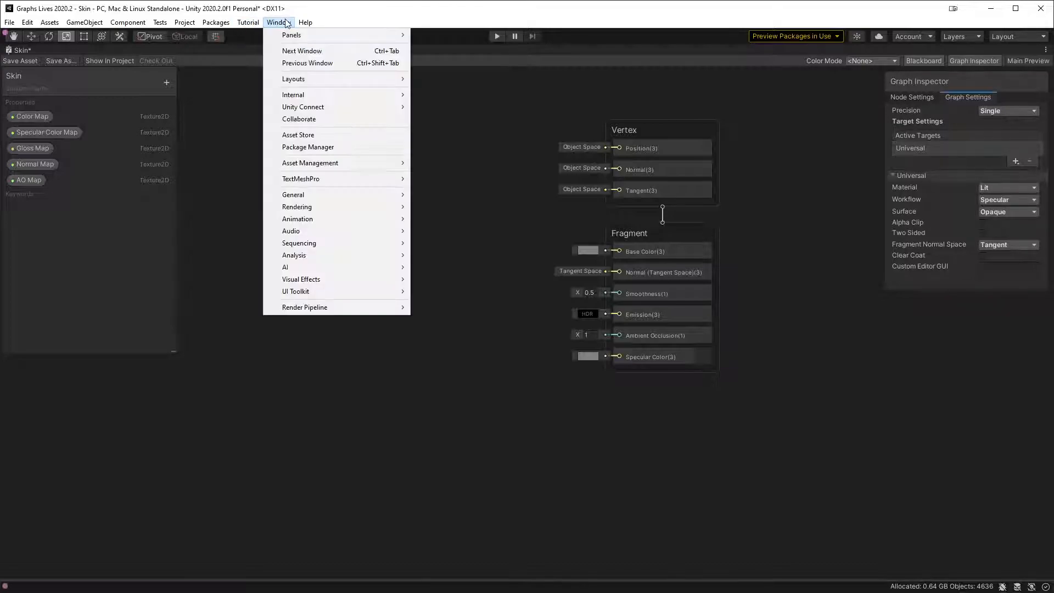
pyautogui.click(329, 136)
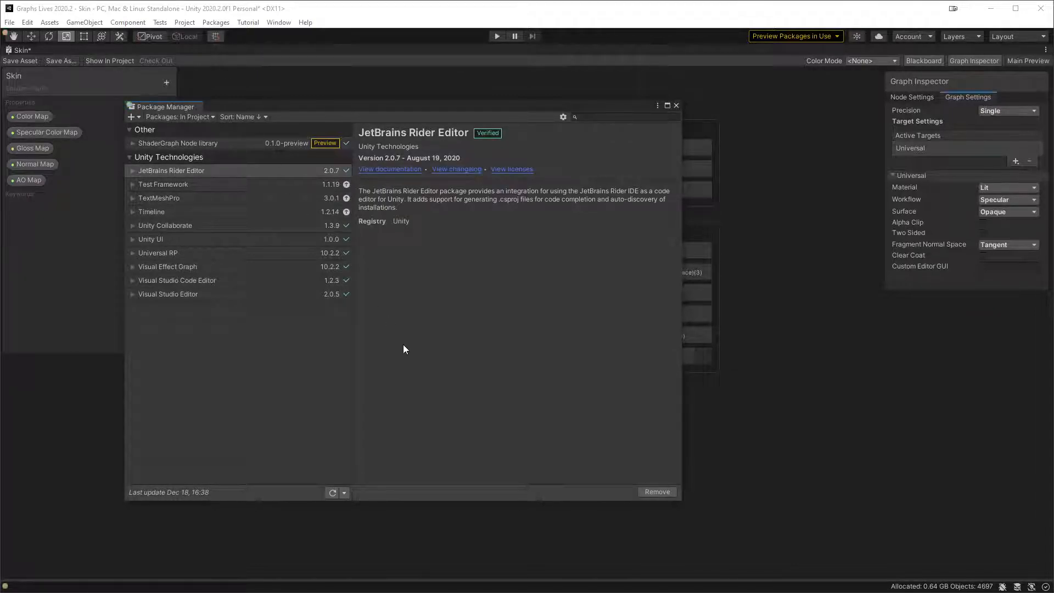
pyautogui.click(195, 118)
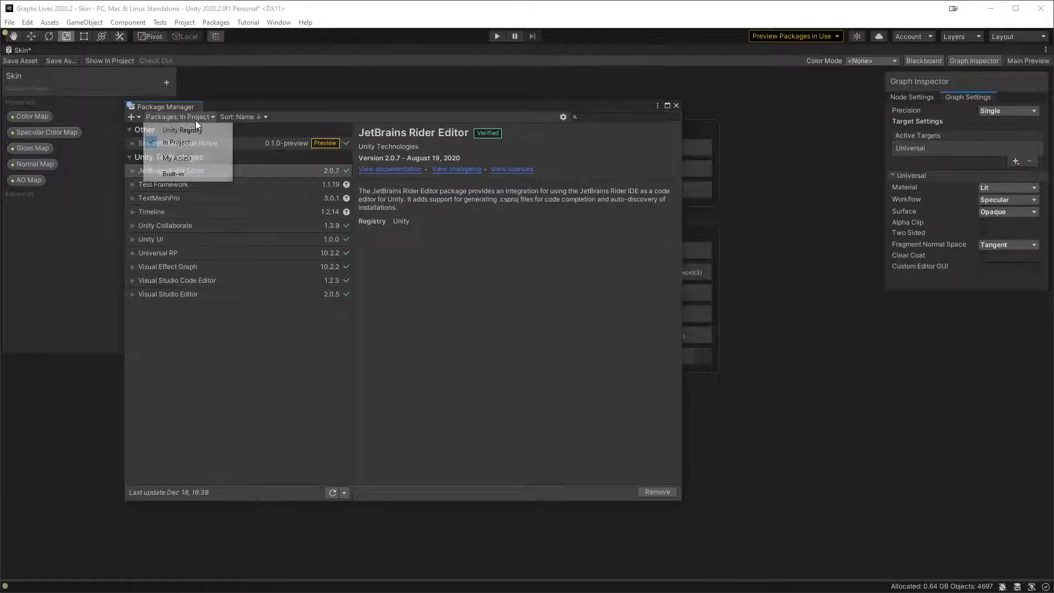
pyautogui.click(209, 254)
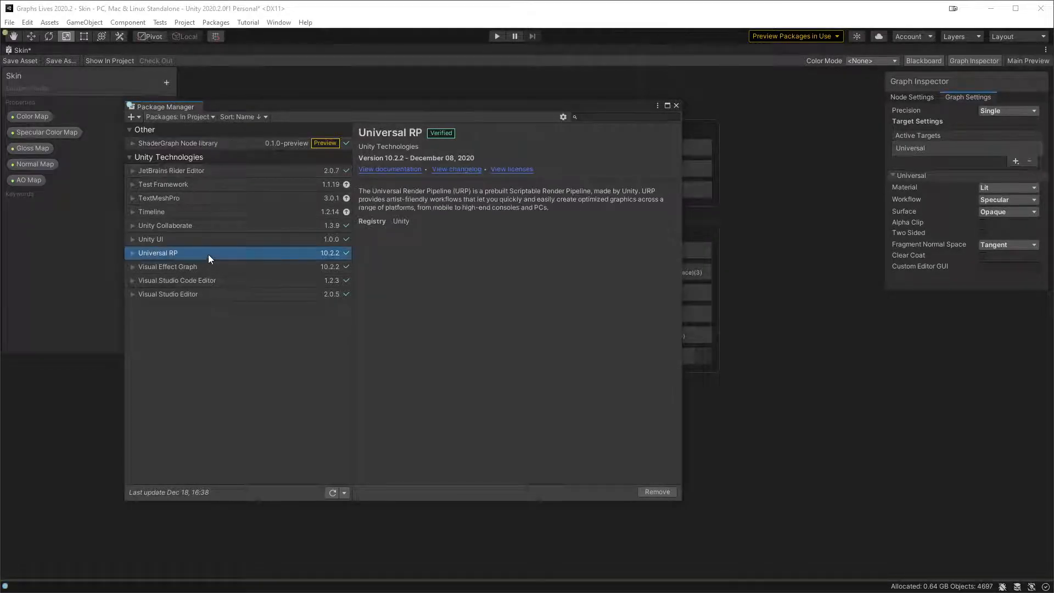
pyautogui.click(133, 252)
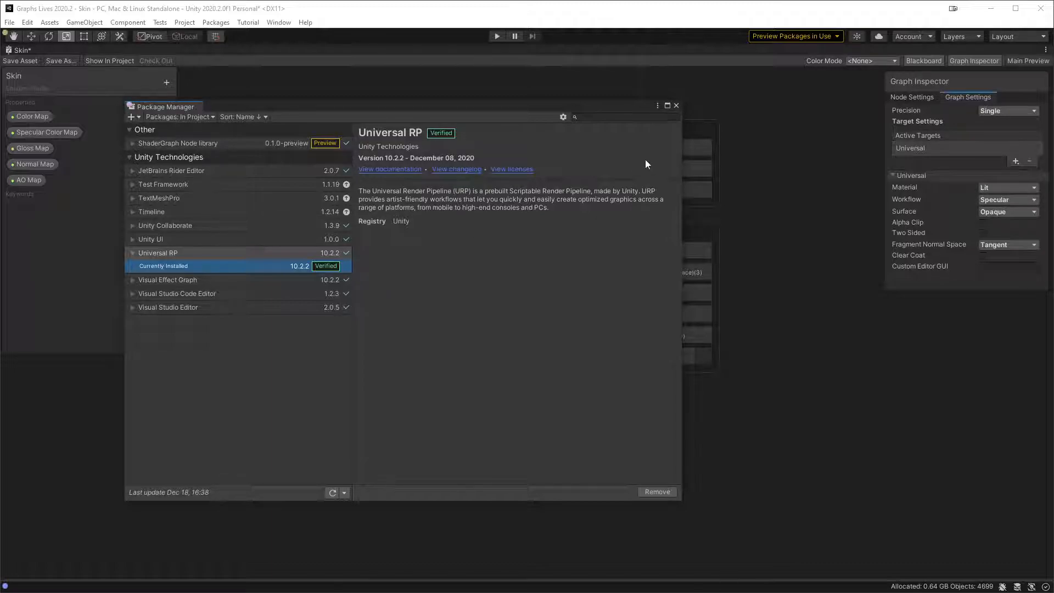
pyautogui.click(676, 105)
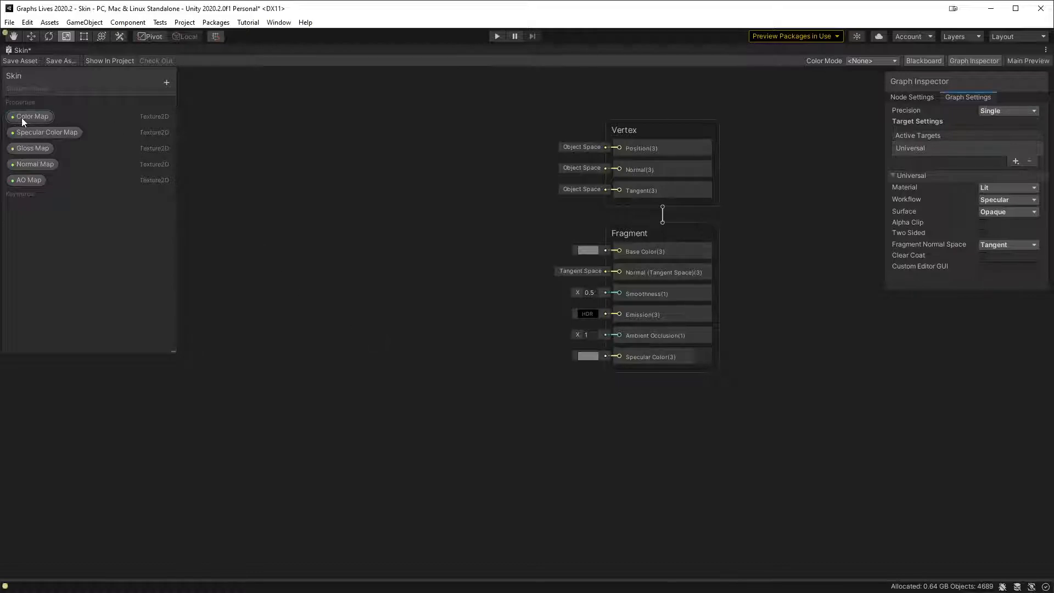
# - Place the Color Map property in the graph and feed it into a new Sample Texture 2D node
pyautogui.moveTo(35, 121); pyautogui.dragTo(344, 280)
pyautogui.write('sampl')
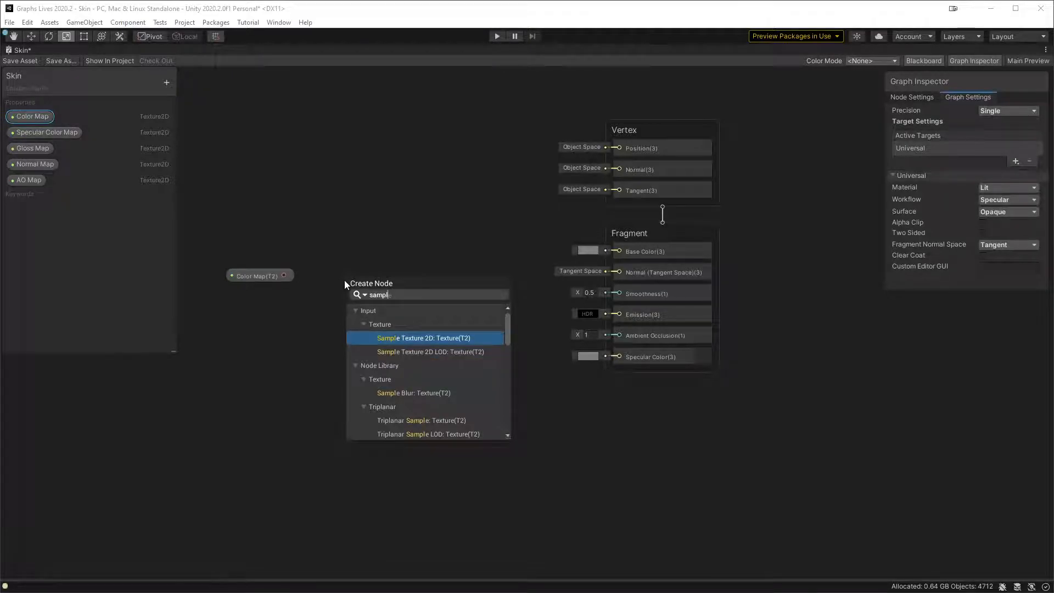
pyautogui.press('Return')
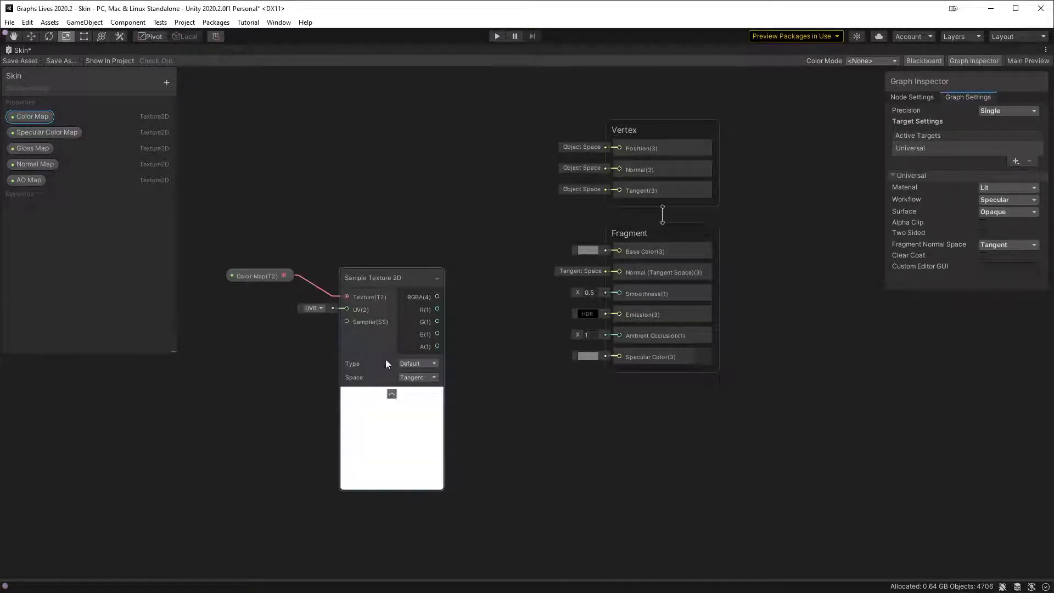
# - Collapse the Color Map sampler's preview, align it with its property node and connect its RGBA output to the fragment Base Color
pyautogui.click(391, 394)
pyautogui.moveTo(358, 275); pyautogui.dragTo(341, 252)
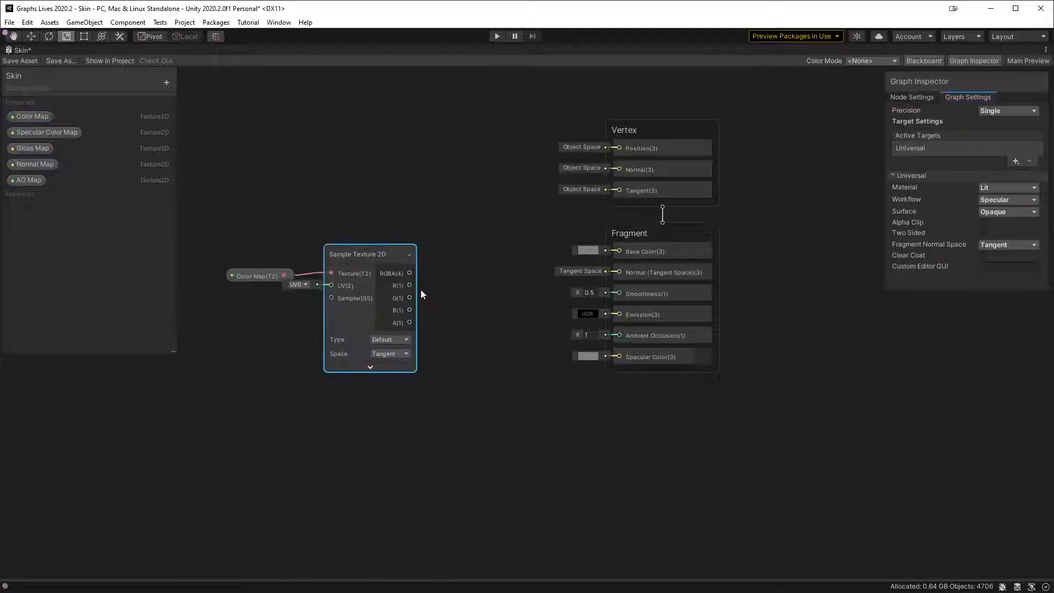
pyautogui.moveTo(409, 273); pyautogui.dragTo(619, 251)
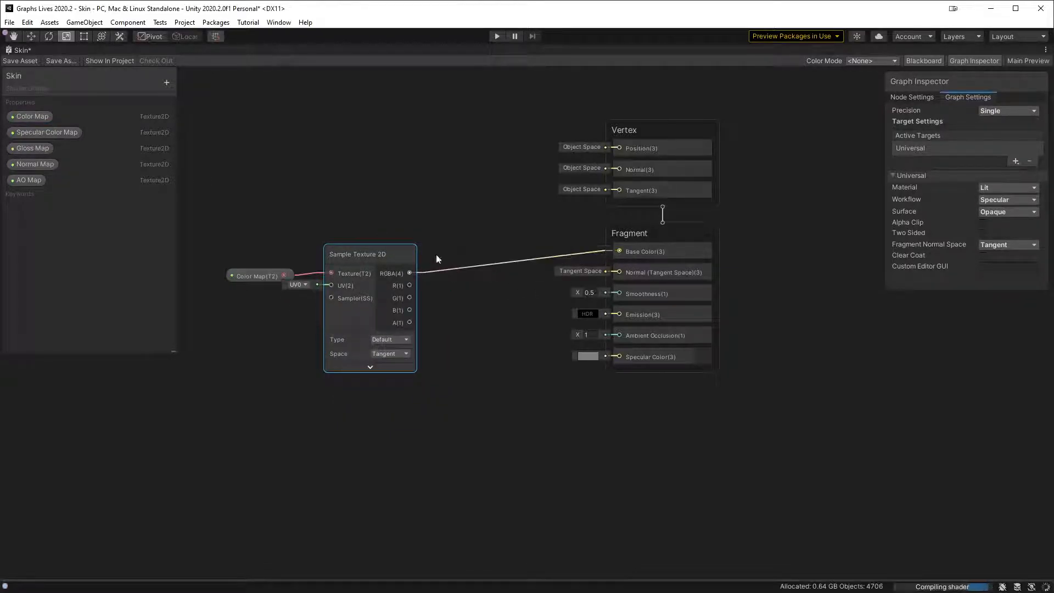
# - Place the Specular Color Map property below the Color Map nodes and feed it into a new Sample Texture 2D node
pyautogui.moveTo(48, 133); pyautogui.dragTo(285, 355)
pyautogui.click(355, 368)
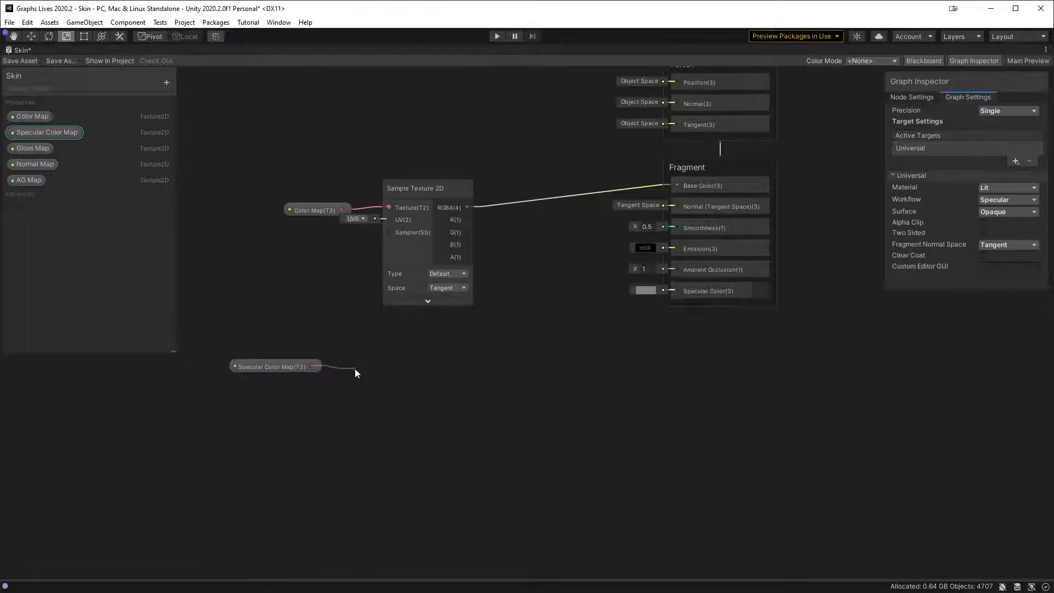
pyautogui.press('space')
pyautogui.write('samp')
pyautogui.press('Return')
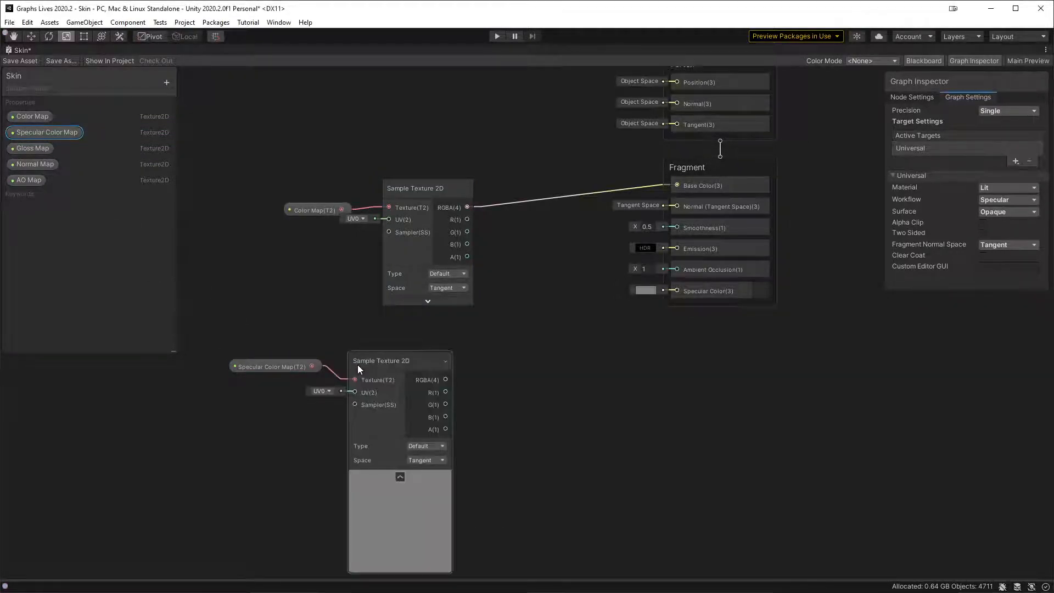
# - Collapse the Specular Color Map sampler's preview, connect its RGBA output to the fragment Specular Color and move it beneath the Color Map sampler
pyautogui.click(398, 474)
pyautogui.moveTo(439, 378); pyautogui.dragTo(693, 295)
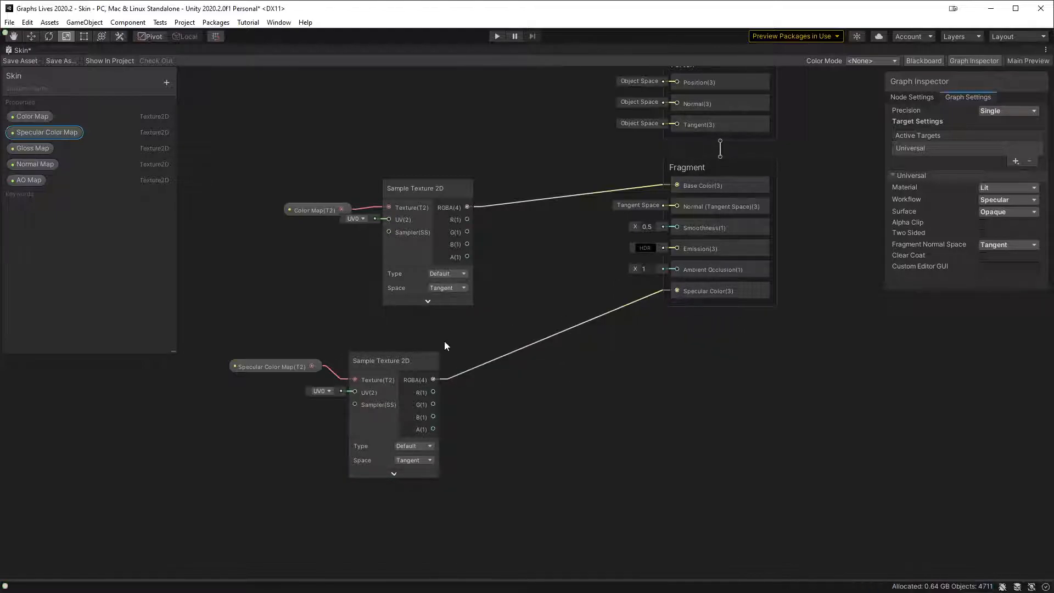
pyautogui.moveTo(390, 360); pyautogui.dragTo(425, 326)
# - Line up the Color Map and Specular Color Map property nodes with their samplers and space the two rows apart vertically
pyautogui.click(317, 207)
pyautogui.moveTo(279, 365)
pyautogui.mouseDown()
pyautogui.moveTo(314, 327)
pyautogui.moveTo(311, 342)
pyautogui.mouseUp()
pyautogui.moveTo(270, 393)
pyautogui.mouseDown()
pyautogui.moveTo(421, 413)
pyautogui.moveTo(246, 401)
pyautogui.mouseUp()
pyautogui.moveTo(311, 172); pyautogui.dragTo(297, 166)
pyautogui.moveTo(543, 153); pyautogui.dragTo(534, 267, button='middle')
pyautogui.moveTo(413, 305); pyautogui.dragTo(414, 158)
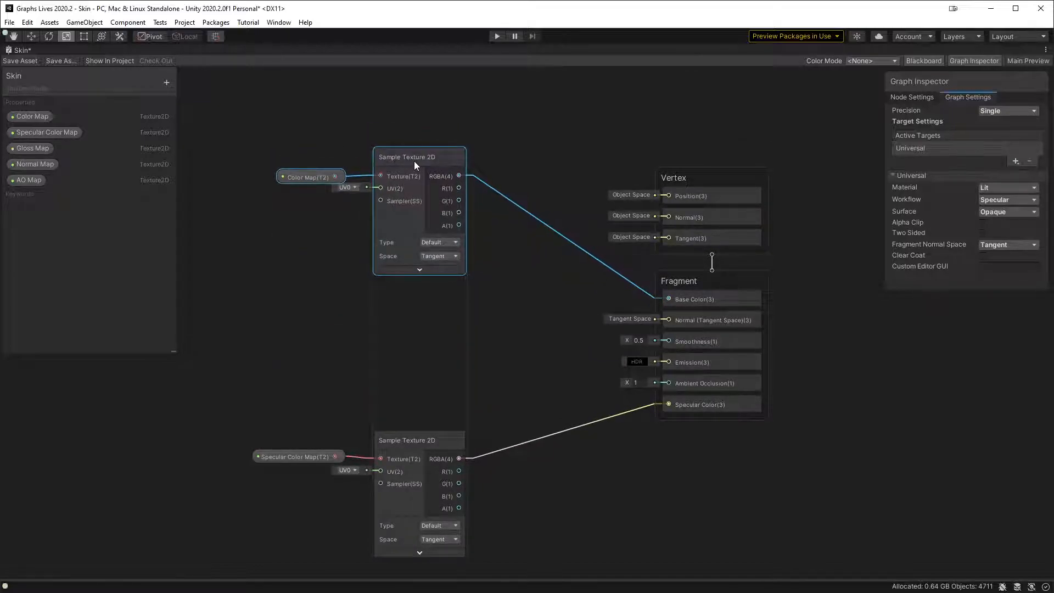
pyautogui.click(284, 304)
# - Place the Gloss Map property between the two existing rows and feed it into a new Sample Texture 2D node
pyautogui.moveTo(33, 148); pyautogui.dragTo(272, 324)
pyautogui.moveTo(273, 328); pyautogui.dragTo(353, 349)
pyautogui.write('sampl')
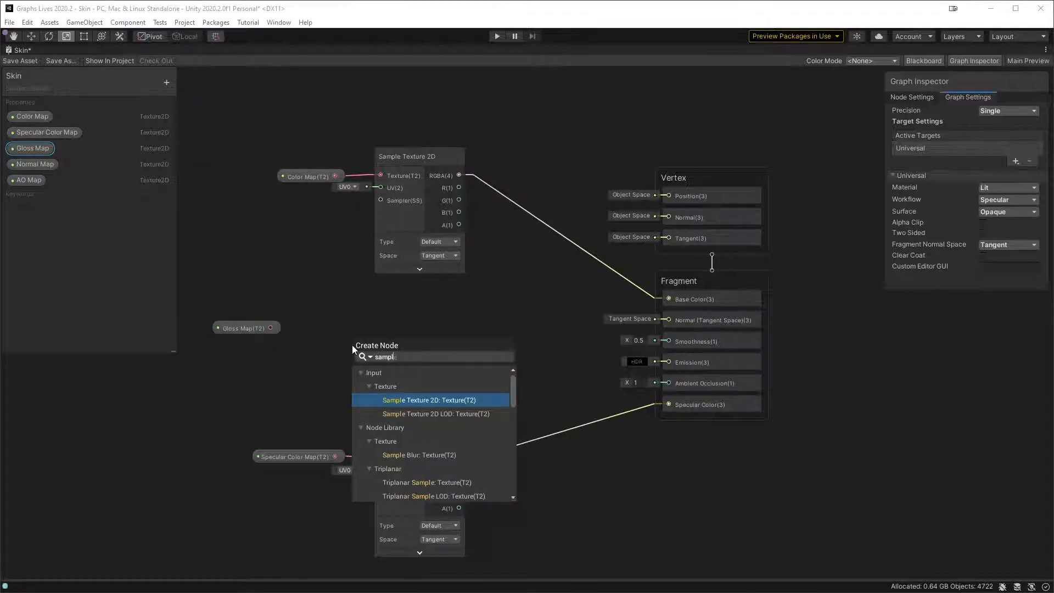
pyautogui.press('Return')
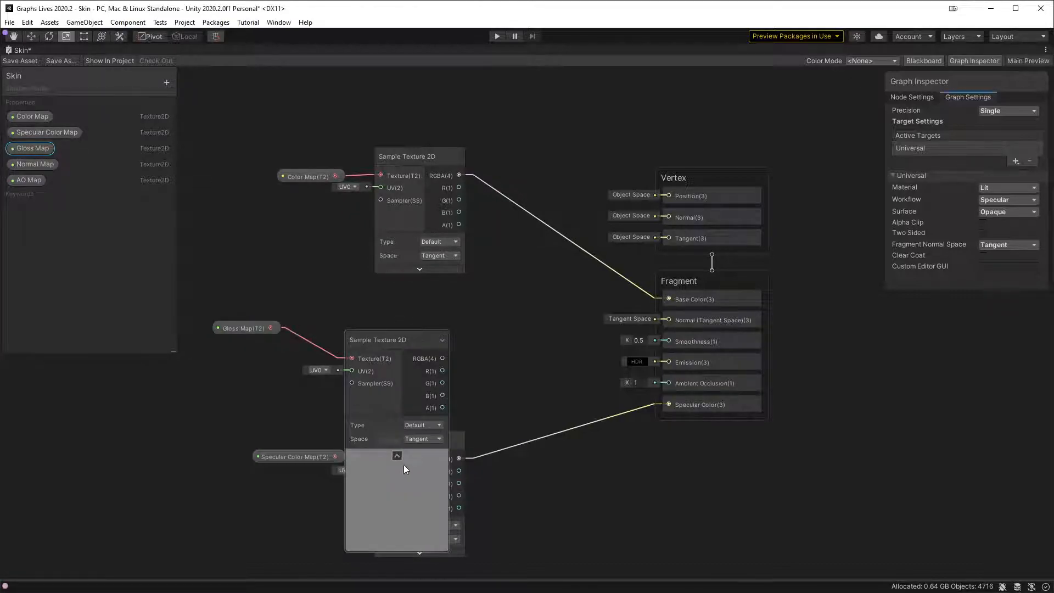
# - Collapse the Gloss Map sampler's preview, connect its R output to the fragment Smoothness and align it with the other samplers
pyautogui.click(396, 454)
pyautogui.moveTo(428, 371); pyautogui.dragTo(670, 337)
pyautogui.moveTo(394, 343); pyautogui.dragTo(421, 311)
# - Hide the unused ports on the Gloss Map, Specular Color Map and Color Map samplers
pyautogui.click(460, 310)
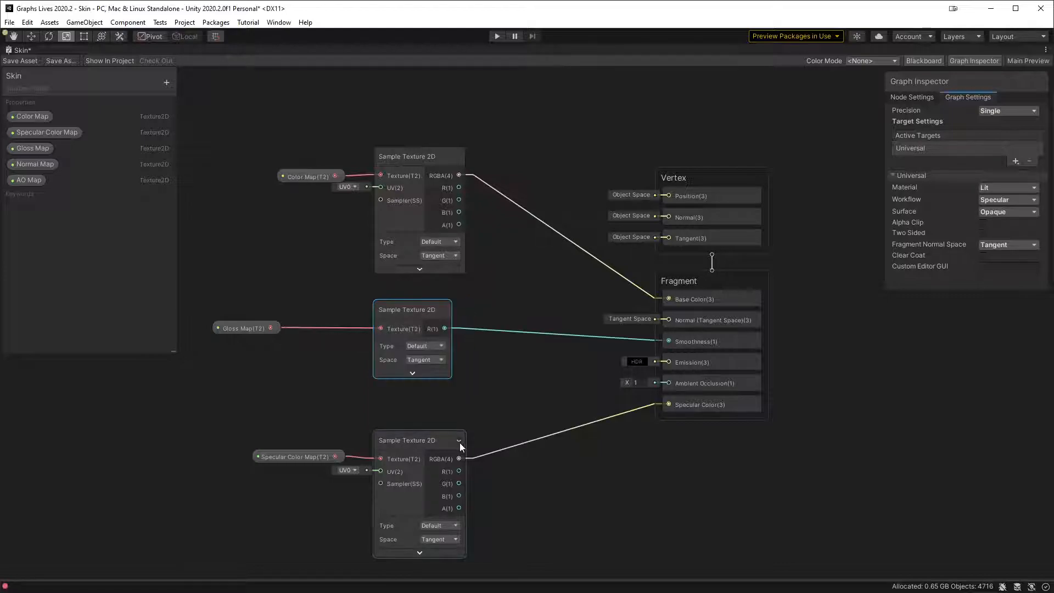
pyautogui.click(458, 441)
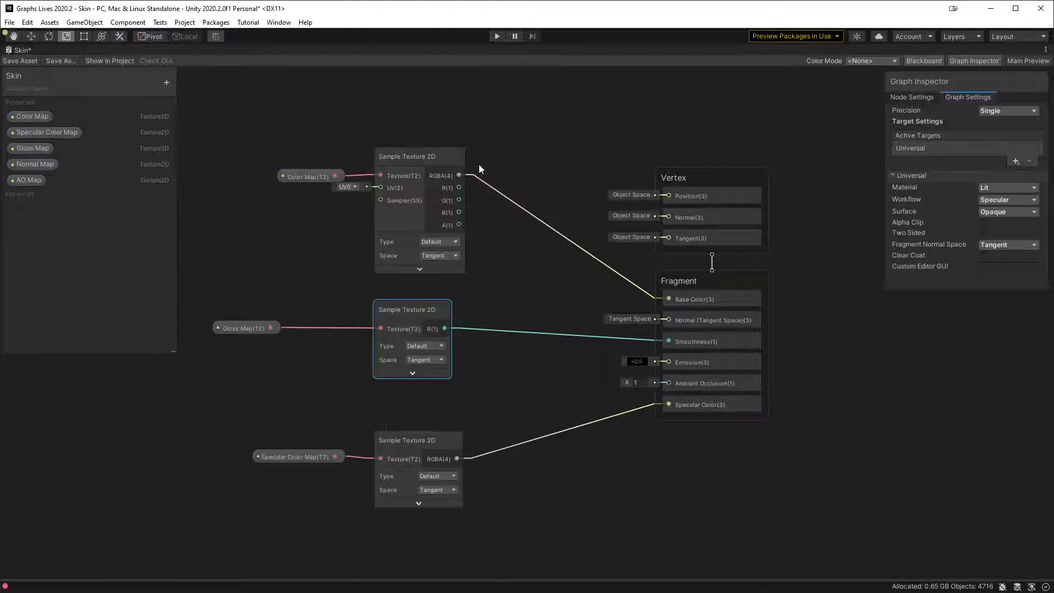
pyautogui.click(456, 159)
# - Move the Color Map property and its sampler up and away from the Gloss Map nodes to make room between them
pyautogui.moveTo(423, 278); pyautogui.dragTo(266, 336)
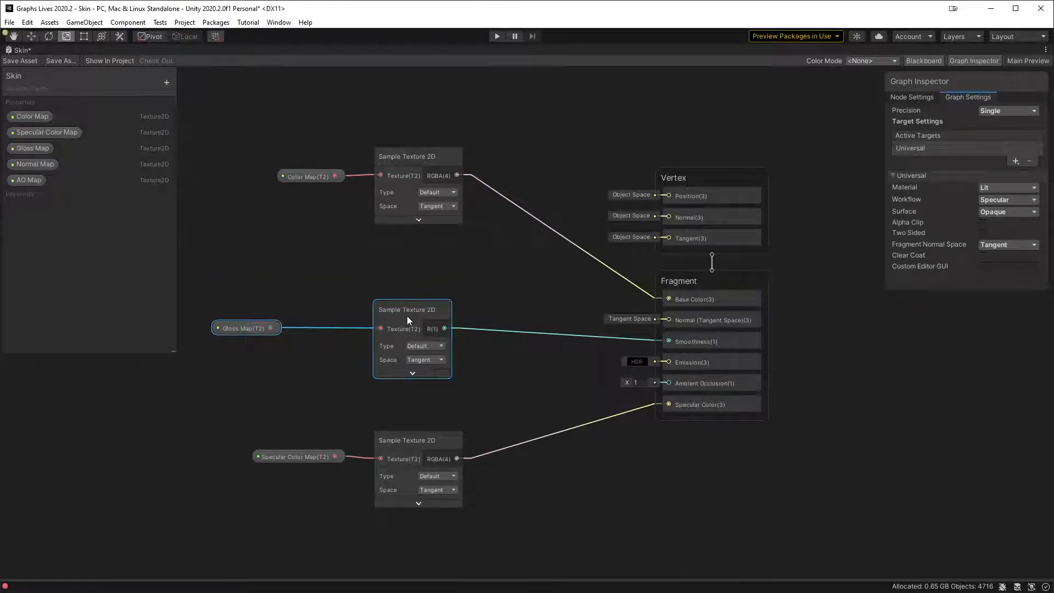
pyautogui.moveTo(407, 317)
pyautogui.mouseDown()
pyautogui.moveTo(436, 281)
pyautogui.moveTo(410, 314)
pyautogui.mouseUp()
pyautogui.moveTo(438, 264); pyautogui.dragTo(268, 108)
pyautogui.moveTo(395, 155); pyautogui.dragTo(354, 111)
pyautogui.click(291, 176)
# - Place the Normal Map property, feed it into a new Sample Texture 2D node and set that sampler's type to Normal
pyautogui.moveTo(37, 167); pyautogui.dragTo(455, 259)
pyautogui.write('samp')
pyautogui.press('Return')
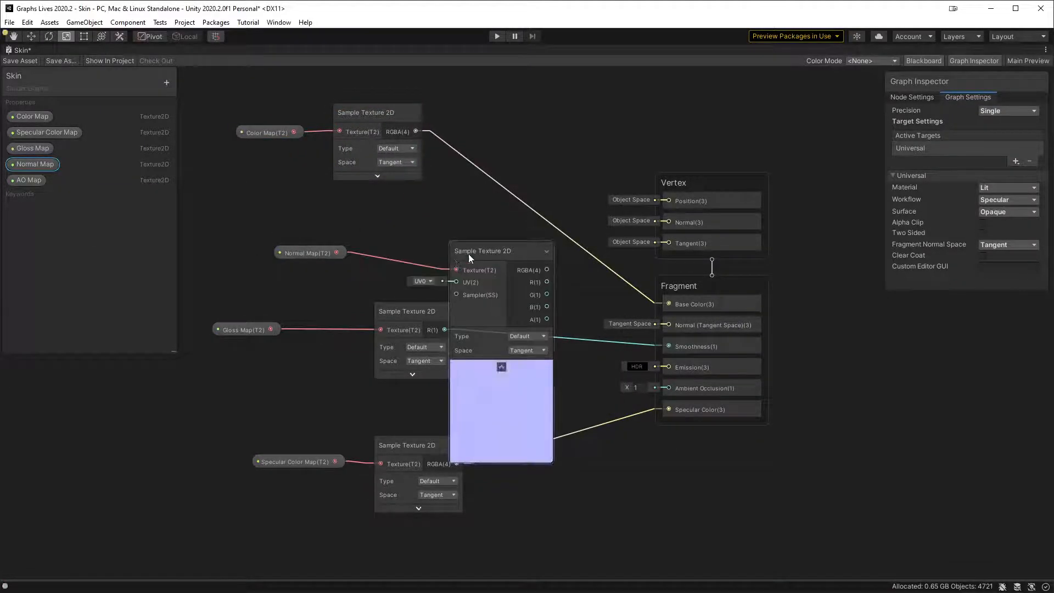
pyautogui.click(524, 337)
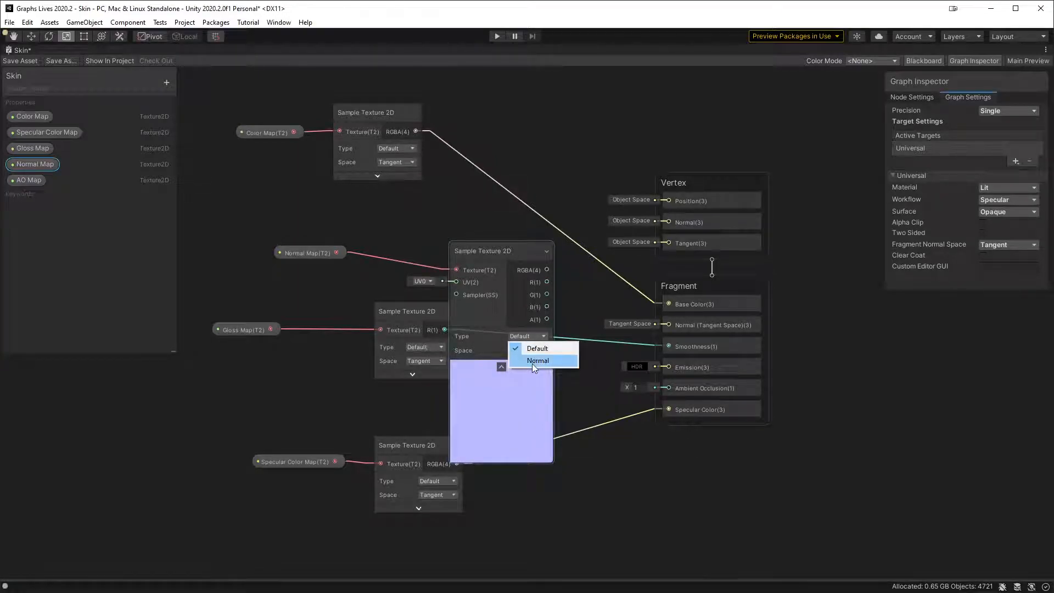
pyautogui.click(532, 363)
# - Connect the Normal Map sampler's RGBA output to the fragment Normal (Tangent Space) and fit the compacted sampler between the color and gloss samplers
pyautogui.click(502, 366)
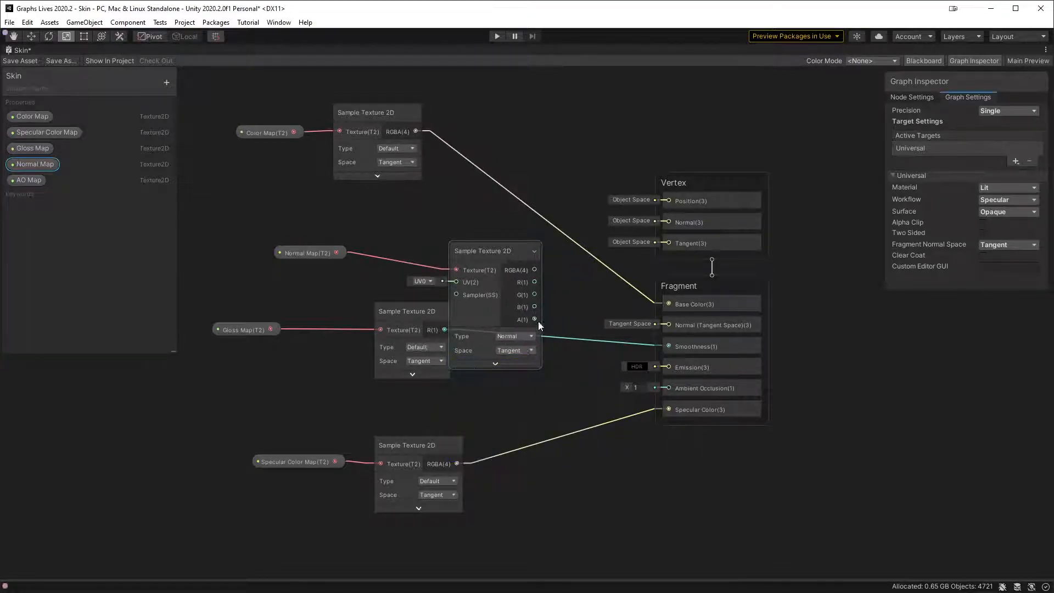
pyautogui.moveTo(537, 268); pyautogui.dragTo(668, 325)
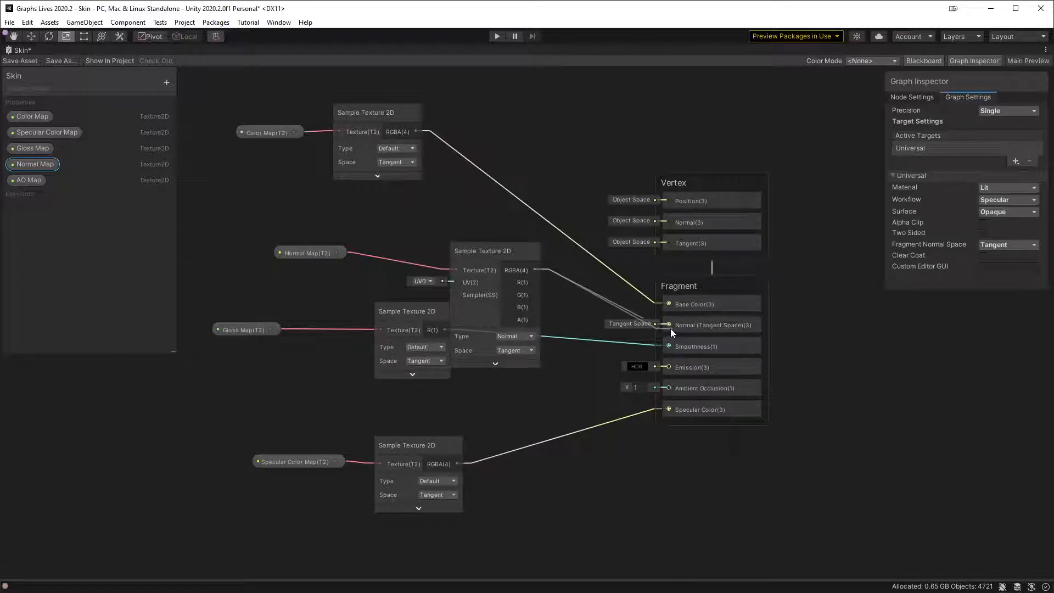
pyautogui.click(534, 253)
pyautogui.moveTo(480, 251); pyautogui.dragTo(416, 221)
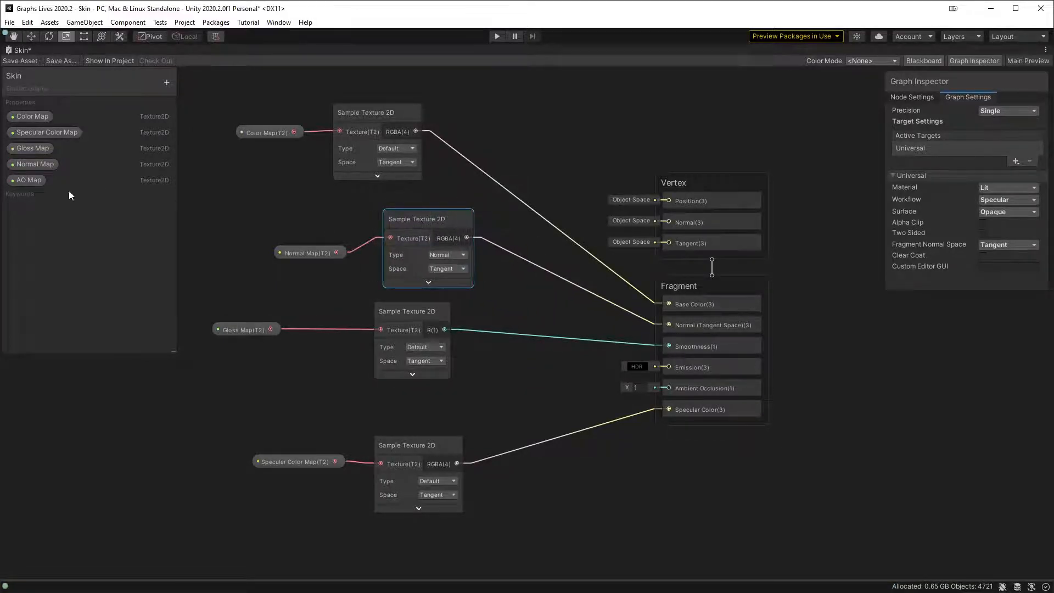
# - Place the AO Map property below the Gloss Map property and feed it into a new Sample Texture 2D node
pyautogui.moveTo(31, 183); pyautogui.dragTo(186, 383)
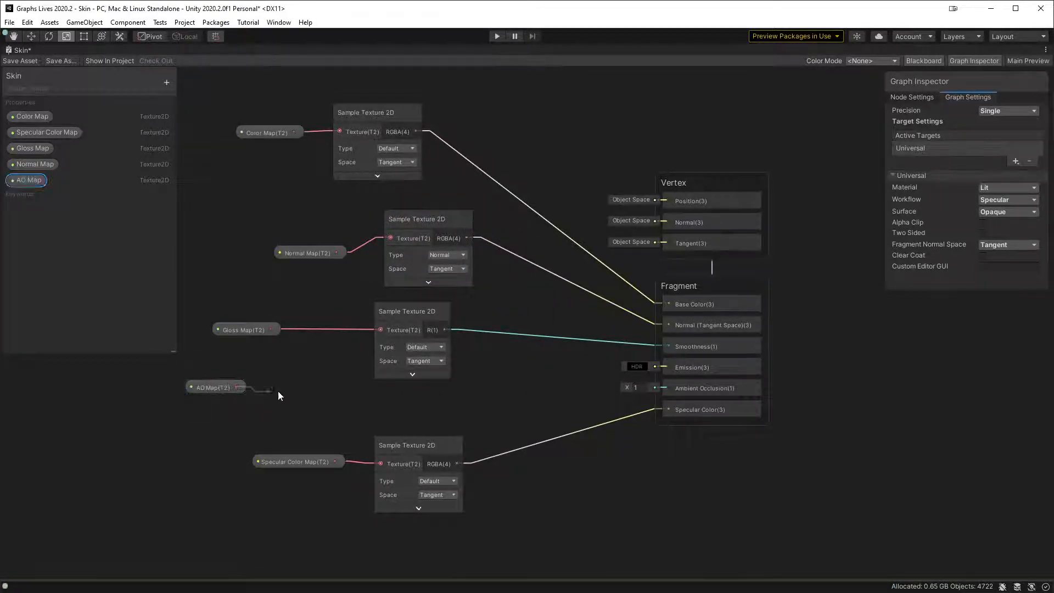
pyautogui.press('space')
pyautogui.write('samp')
pyautogui.press('Return')
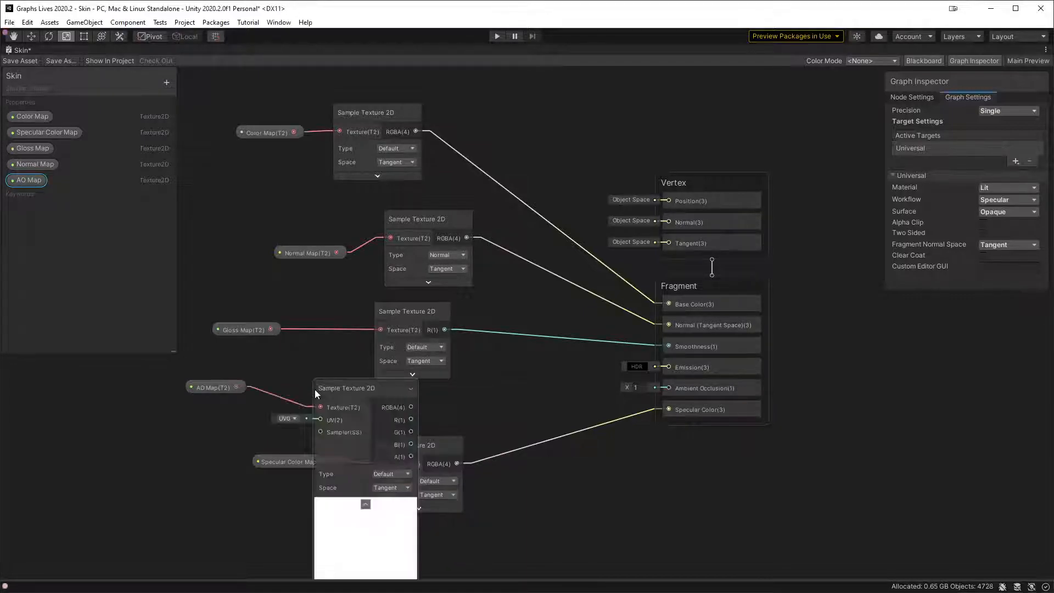
# - Connect the AO Map sampler's R output to the fragment Ambient Occlusion and fit the compacted sampler between the gloss and specular rows
pyautogui.click(365, 504)
pyautogui.moveTo(399, 420); pyautogui.dragTo(698, 389)
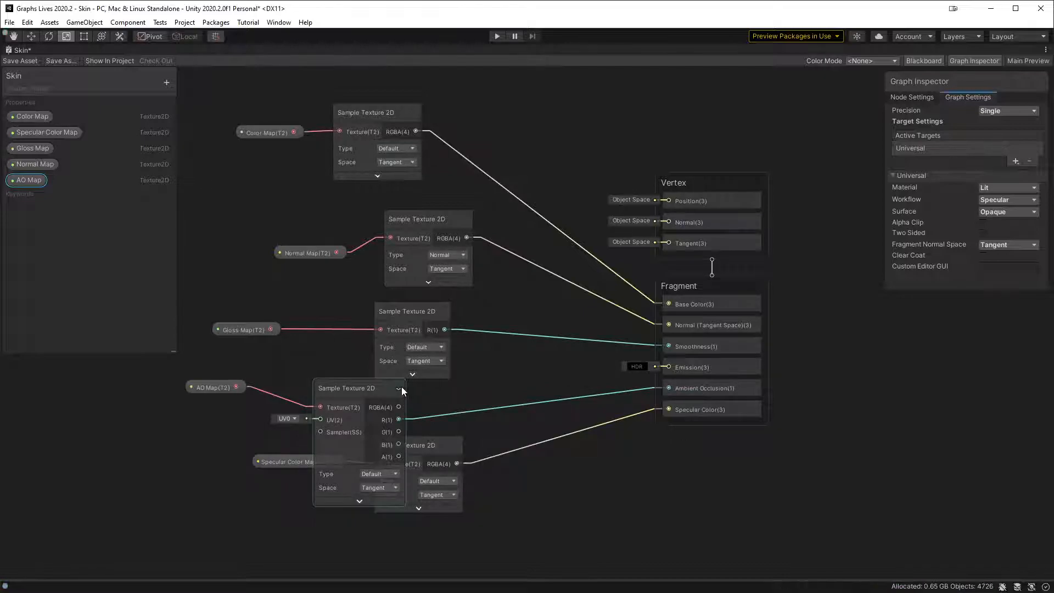
pyautogui.click(400, 387)
pyautogui.moveTo(358, 387); pyautogui.dragTo(320, 370)
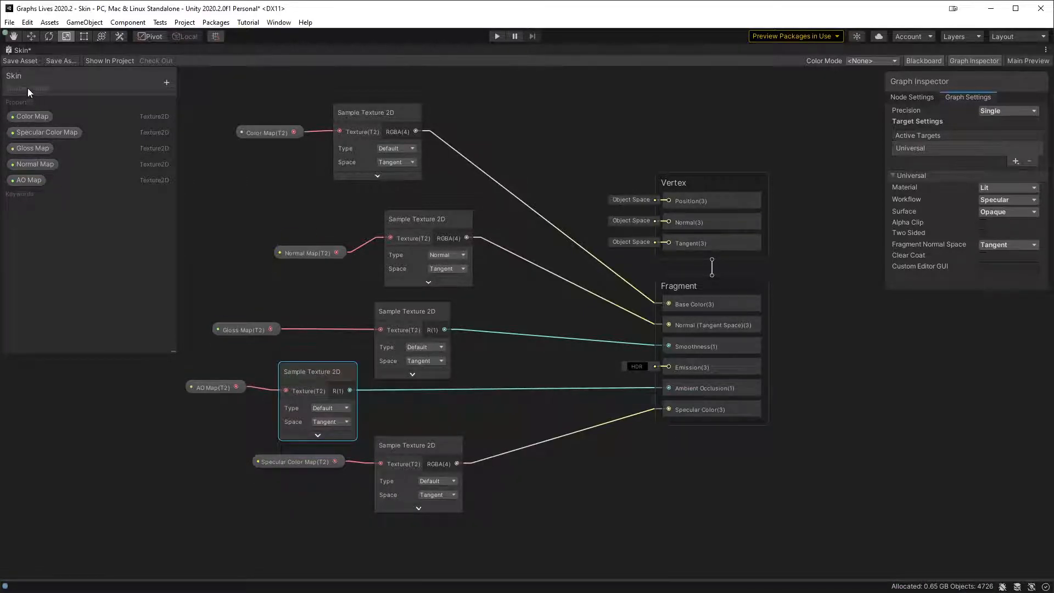
# - Save the Skin shader graph, restore the normal editor layout and return to the Scene view
pyautogui.click(20, 61)
pyautogui.click(235, 109)
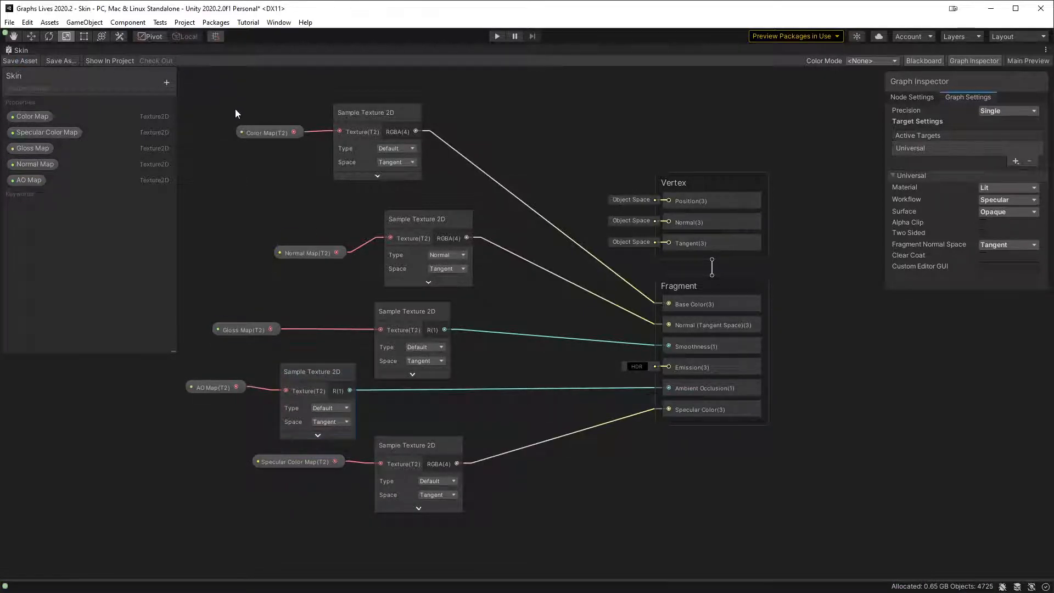
pyautogui.hotkey('shift', 'space')
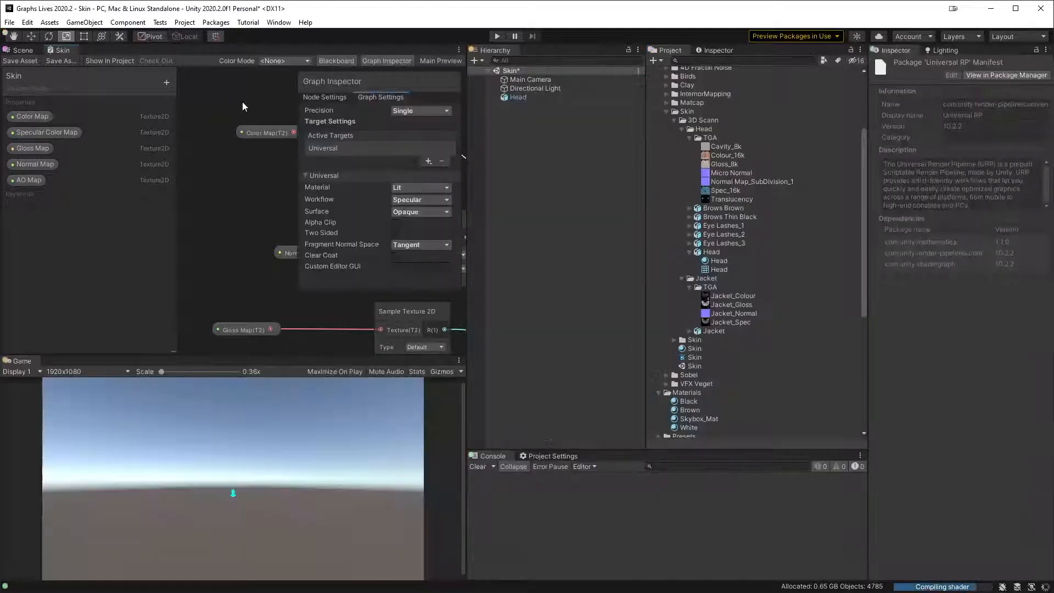
pyautogui.click(23, 51)
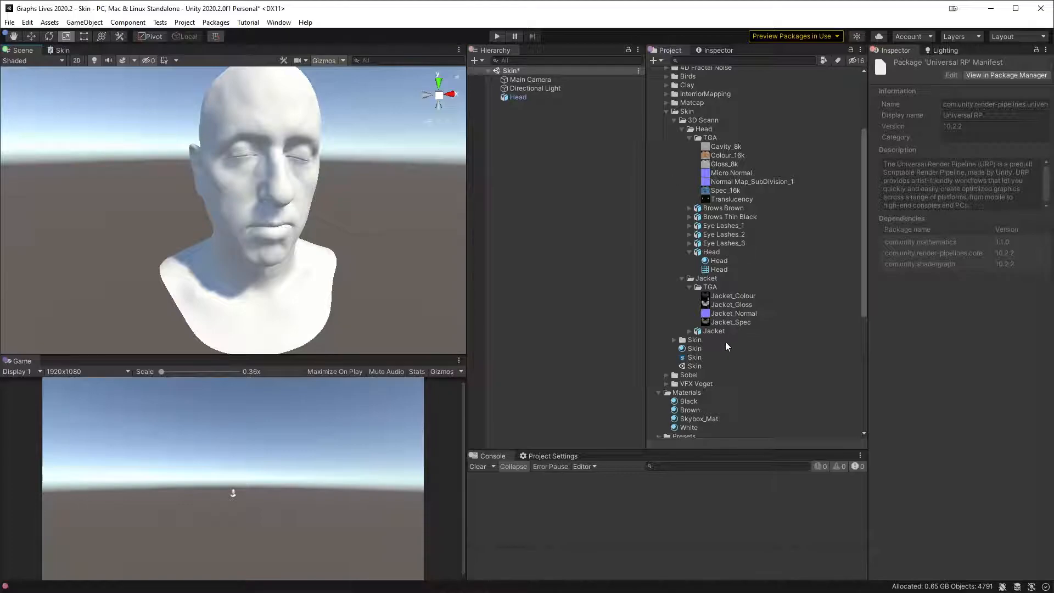
# - Assign the Colour_16k texture to the Skin material's Color Map and frame the head closer
pyautogui.click(698, 352)
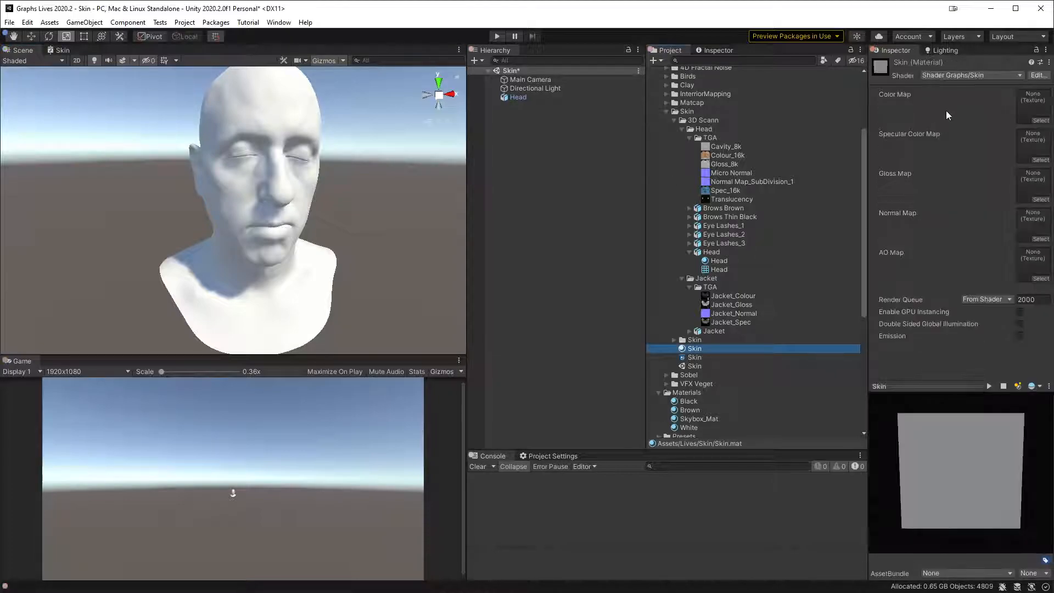
pyautogui.moveTo(741, 158); pyautogui.dragTo(1032, 107)
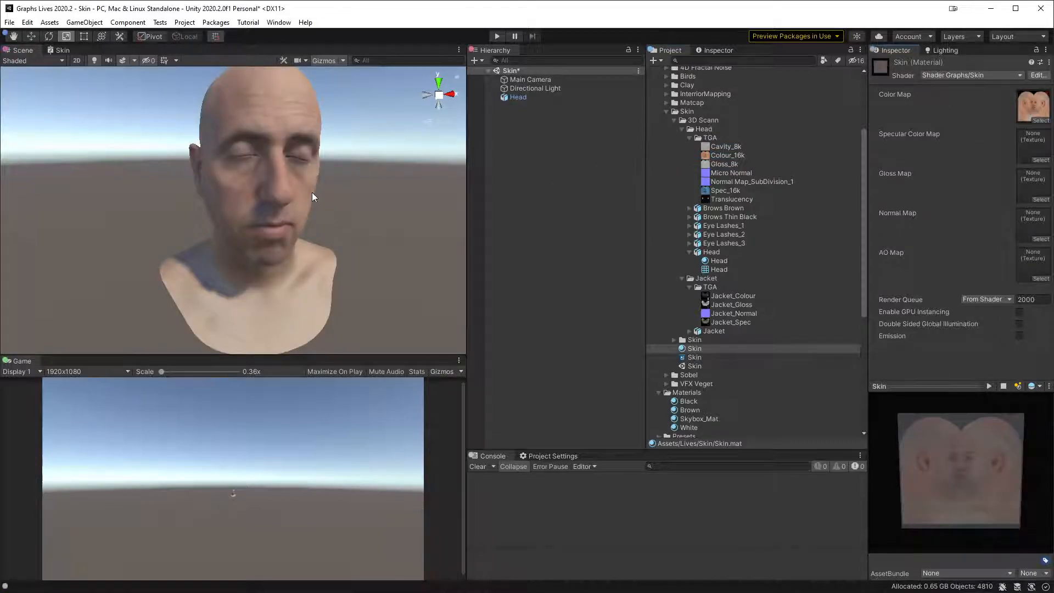
pyautogui.moveTo(314, 167); pyautogui.dragTo(287, 172, button='middle')
pyautogui.keyDown('alt'); pyautogui.moveTo(279, 129); pyautogui.dragTo(307, 269, button='right'); pyautogui.keyUp('alt')
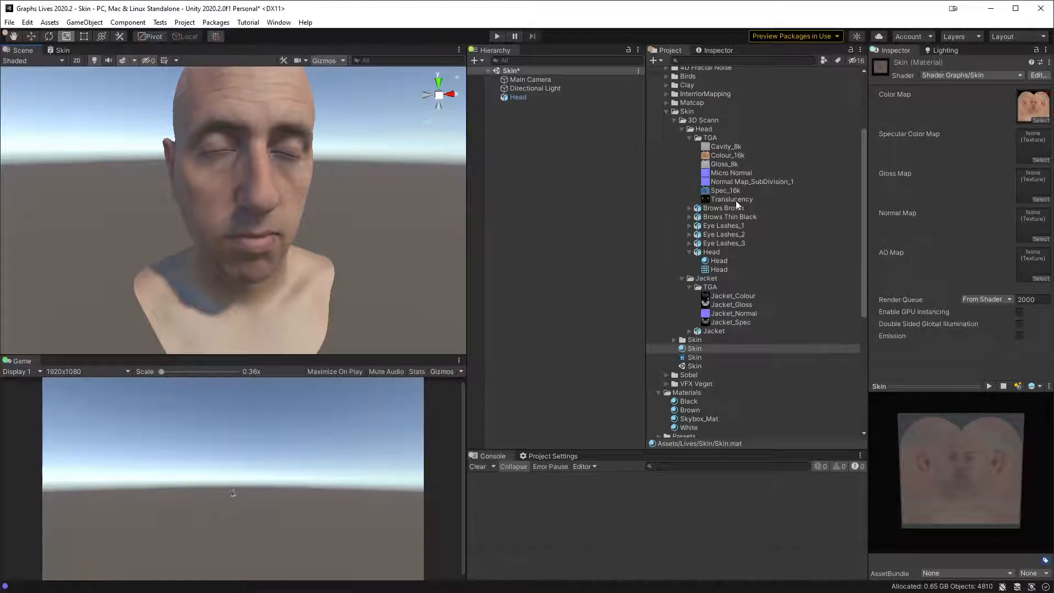
# - Assign the Spec_16k texture to the Skin material's Specular Color Map and inspect the texture and the head
pyautogui.moveTo(725, 190); pyautogui.dragTo(1034, 153)
pyautogui.keyDown('alt'); pyautogui.moveTo(160, 219); pyautogui.dragTo(323, 221); pyautogui.keyUp('alt')
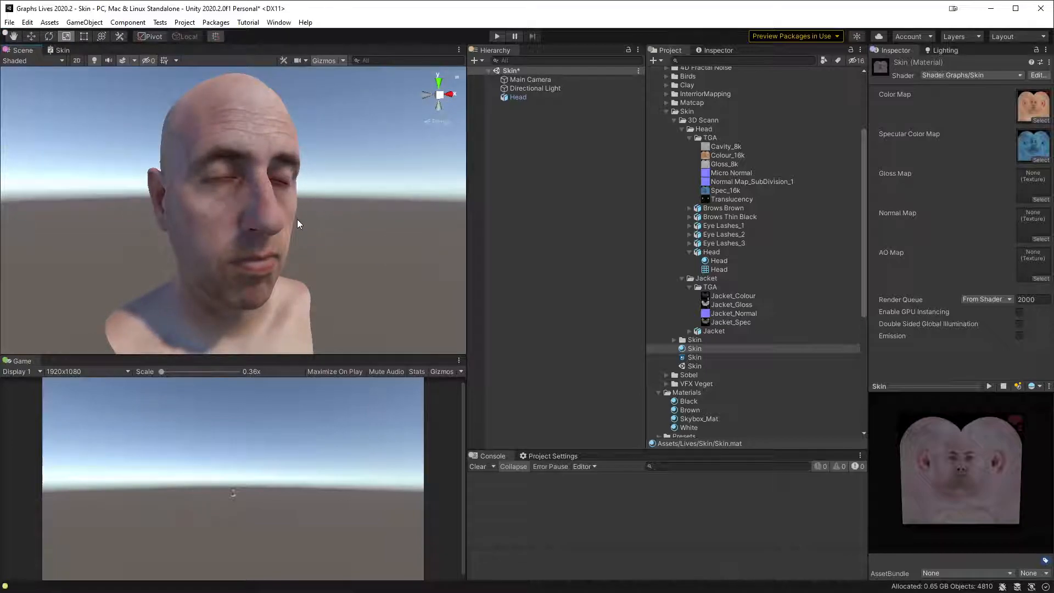
pyautogui.click(738, 190)
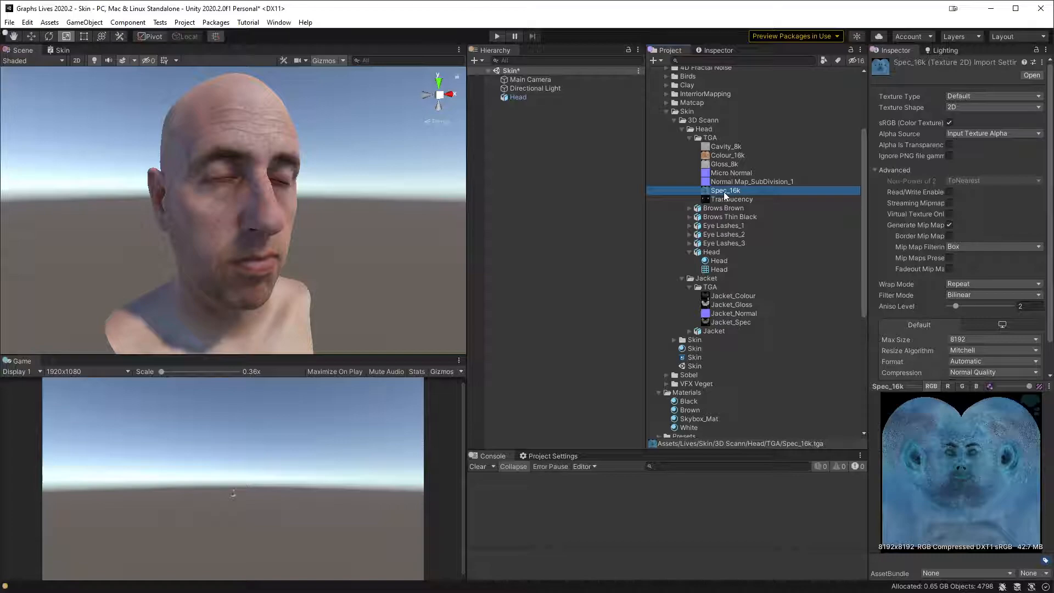
pyautogui.keyDown('alt'); pyautogui.moveTo(348, 232); pyautogui.dragTo(463, 228); pyautogui.keyUp('alt')
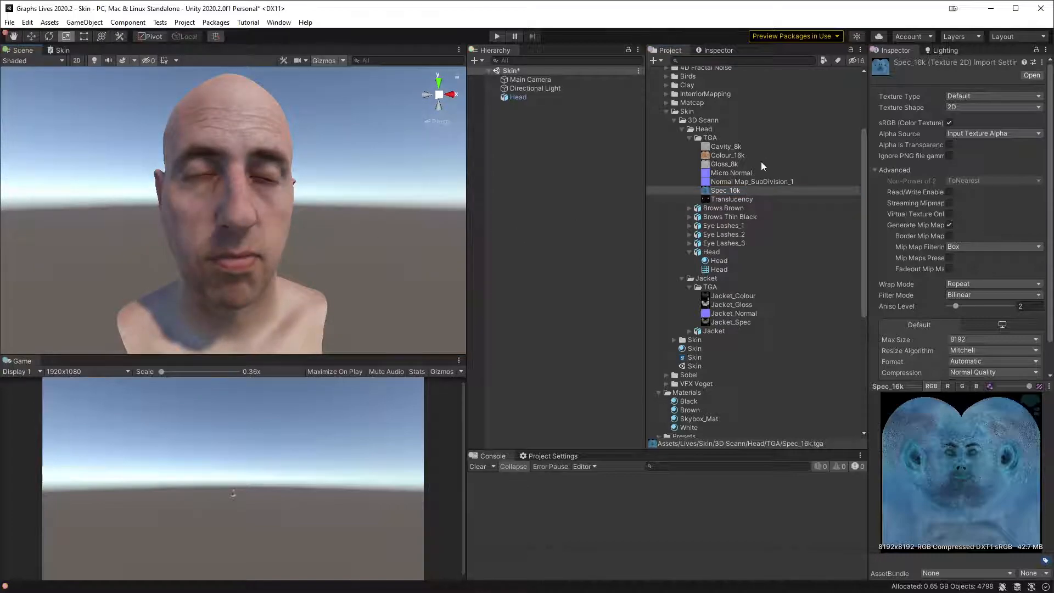
# - Reselect the Skin material and assign the Gloss_8k texture to its Gloss Map
pyautogui.click(728, 260)
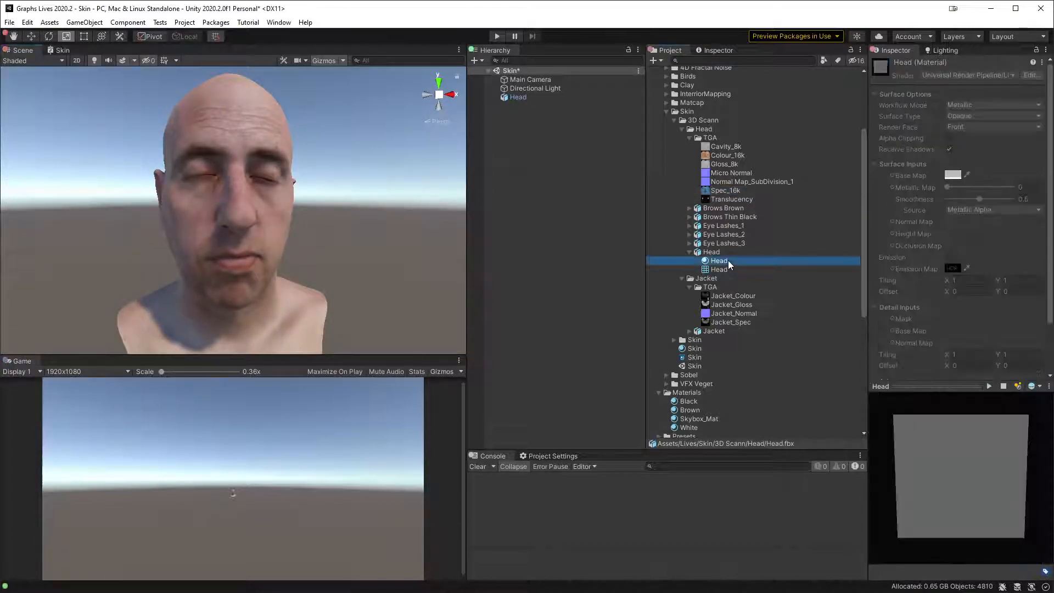
pyautogui.click(696, 349)
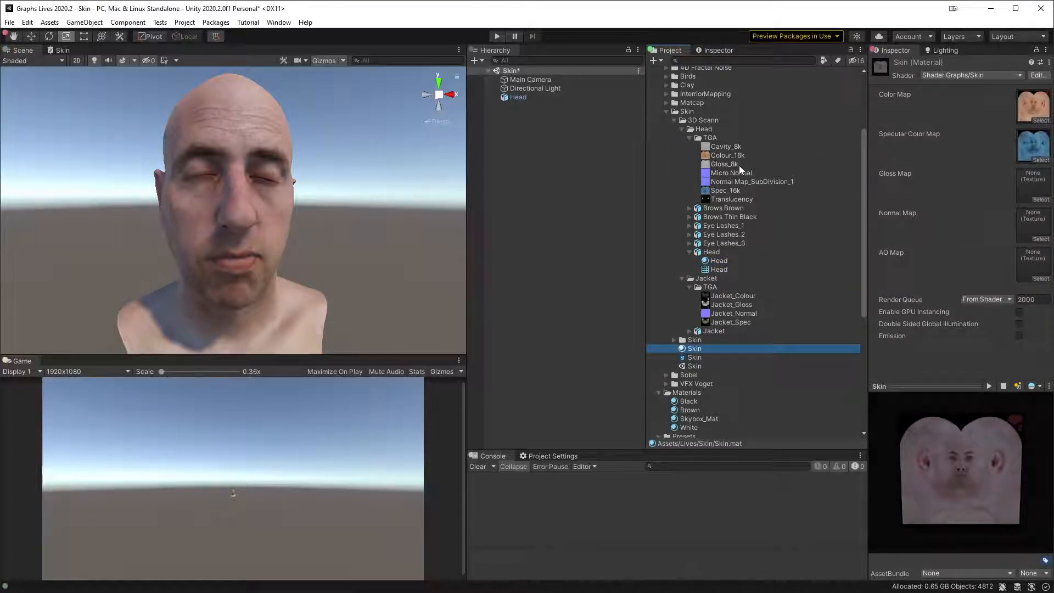
pyautogui.moveTo(736, 164); pyautogui.dragTo(1033, 186)
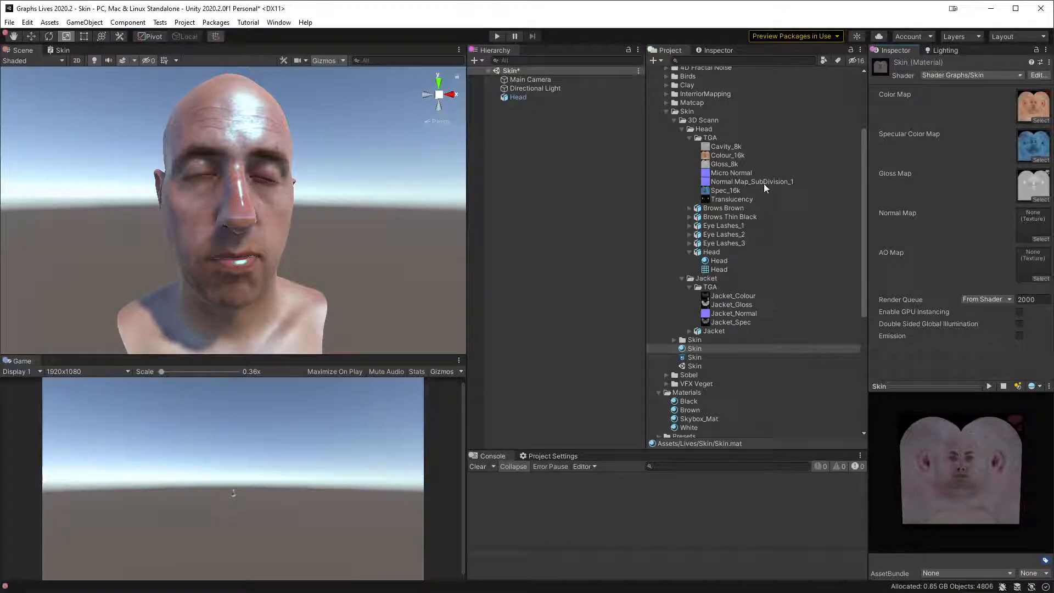
# - Assign Normal Map_SubDivision_1 to the Skin material's Normal Map and Cavity_8k to its AO Map
pyautogui.moveTo(746, 182); pyautogui.dragTo(1019, 226)
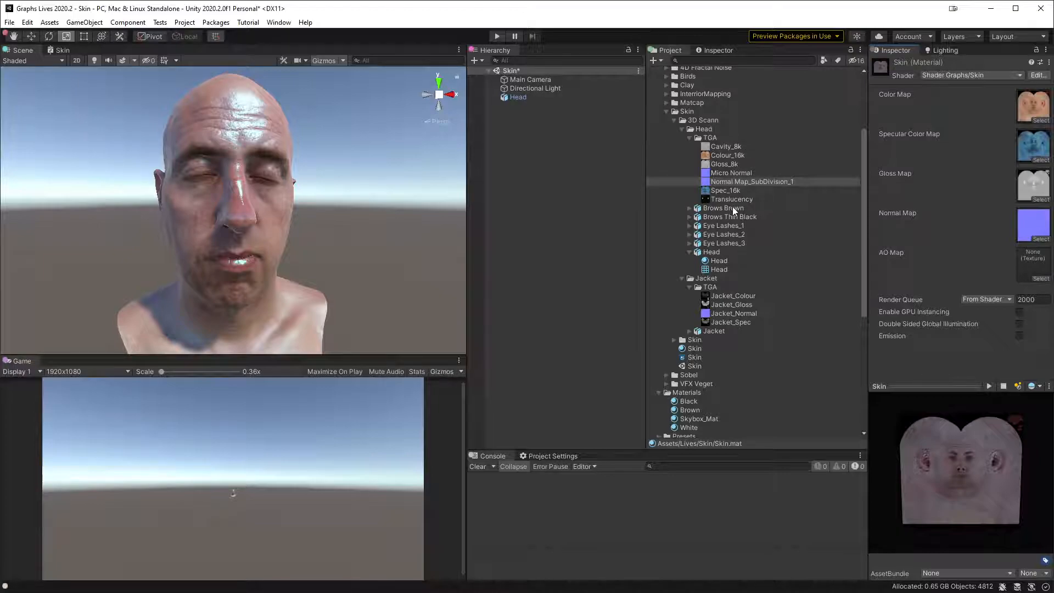
pyautogui.moveTo(734, 164); pyautogui.dragTo(1035, 255)
pyautogui.moveTo(304, 211)
pyautogui.keyDown('alt'); pyautogui.mouseDown()
pyautogui.moveTo(329, 214)
pyautogui.moveTo(280, 226)
pyautogui.moveTo(431, 194)
pyautogui.moveTo(315, 200)
pyautogui.mouseUp(); pyautogui.keyUp('alt')
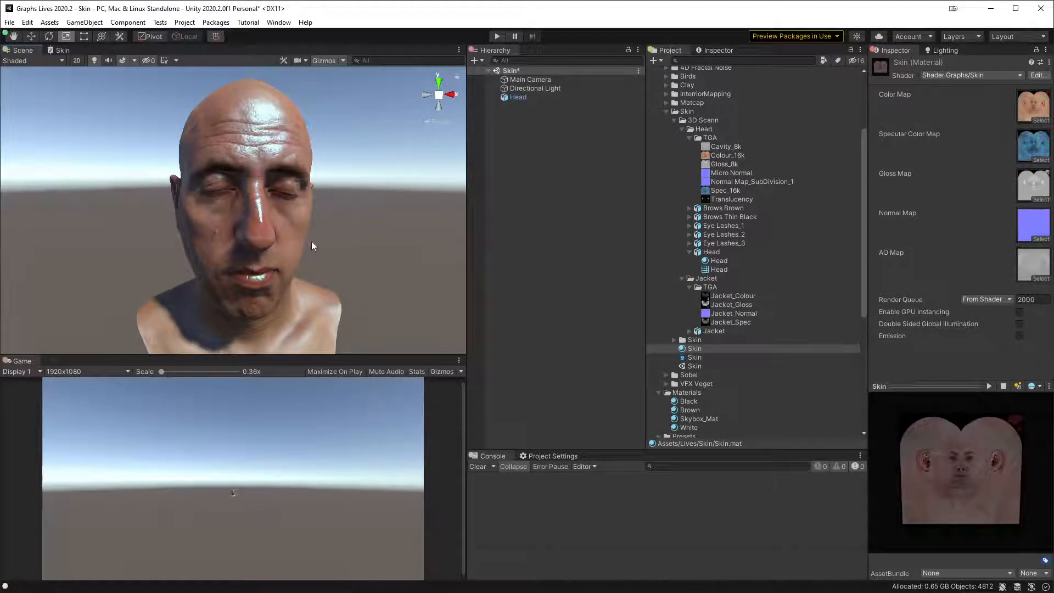
# - Reimport the Gloss_8k texture as a Single Channel texture type using the Red channel, and check the head
pyautogui.click(739, 164)
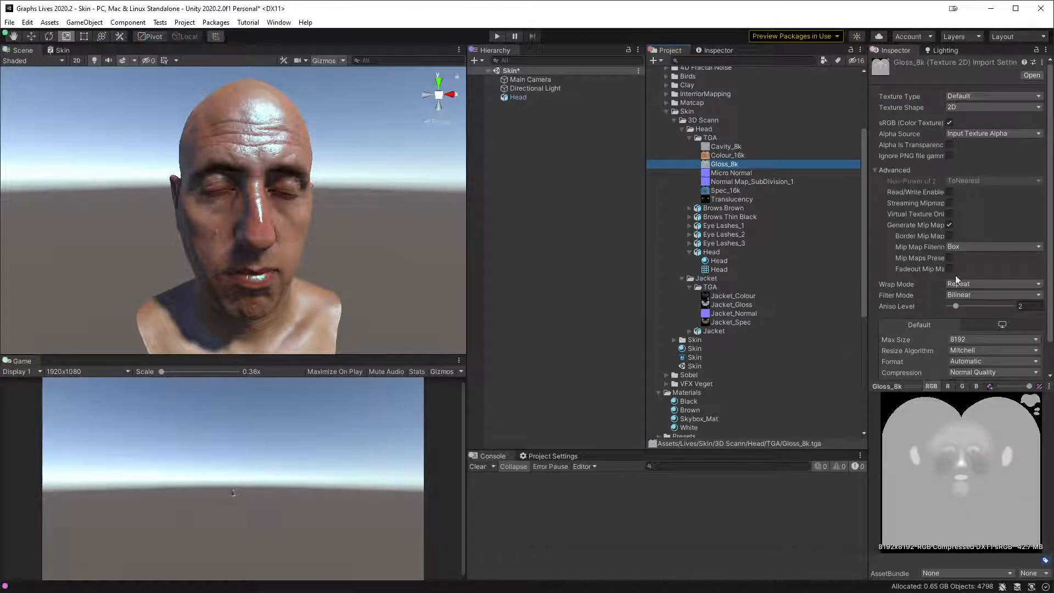
pyautogui.click(963, 95)
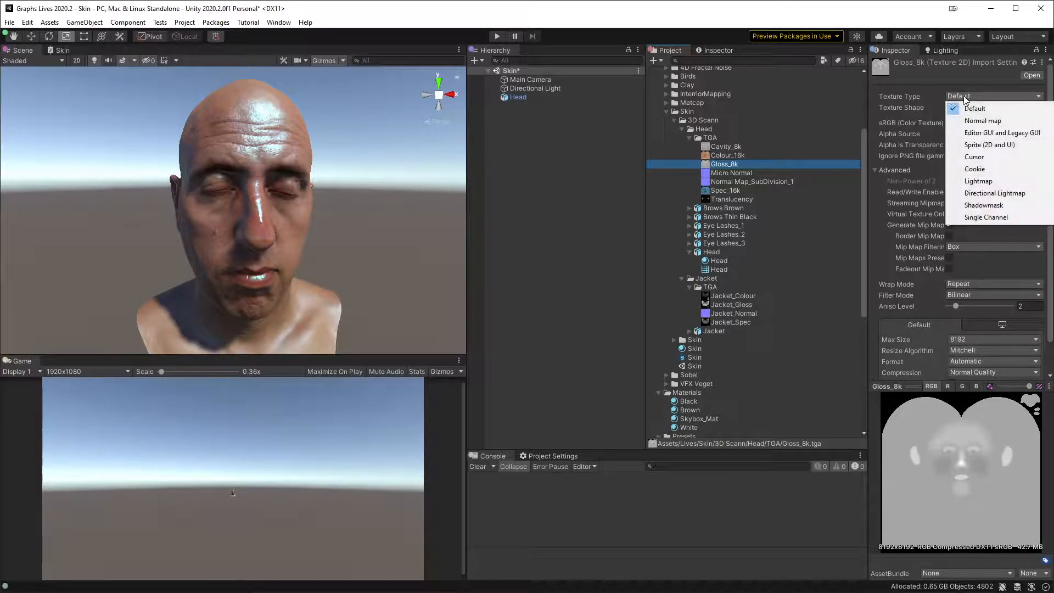
pyautogui.click(987, 218)
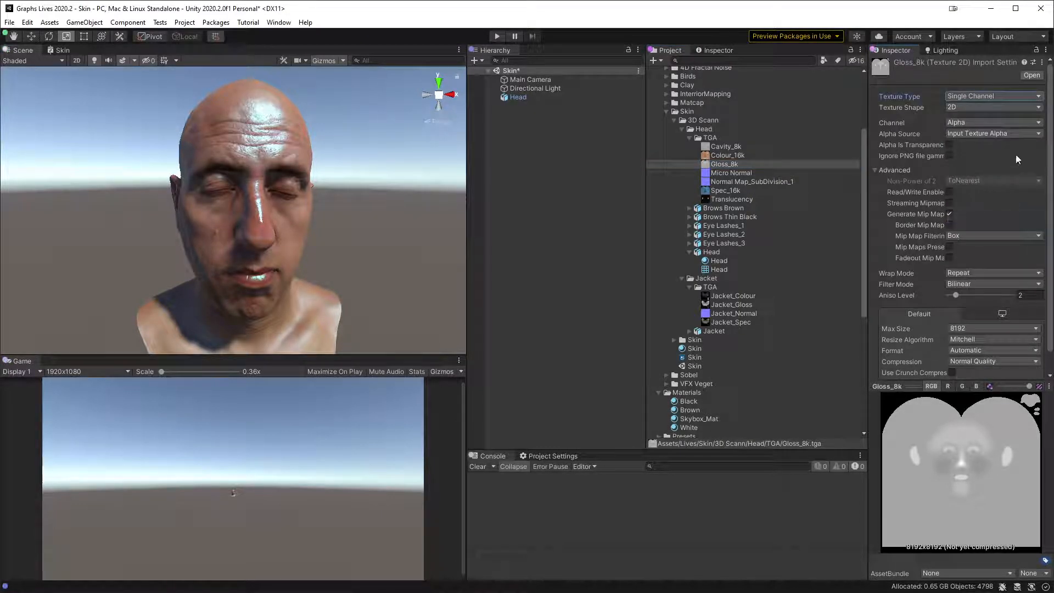
pyautogui.click(984, 126)
pyautogui.click(981, 146)
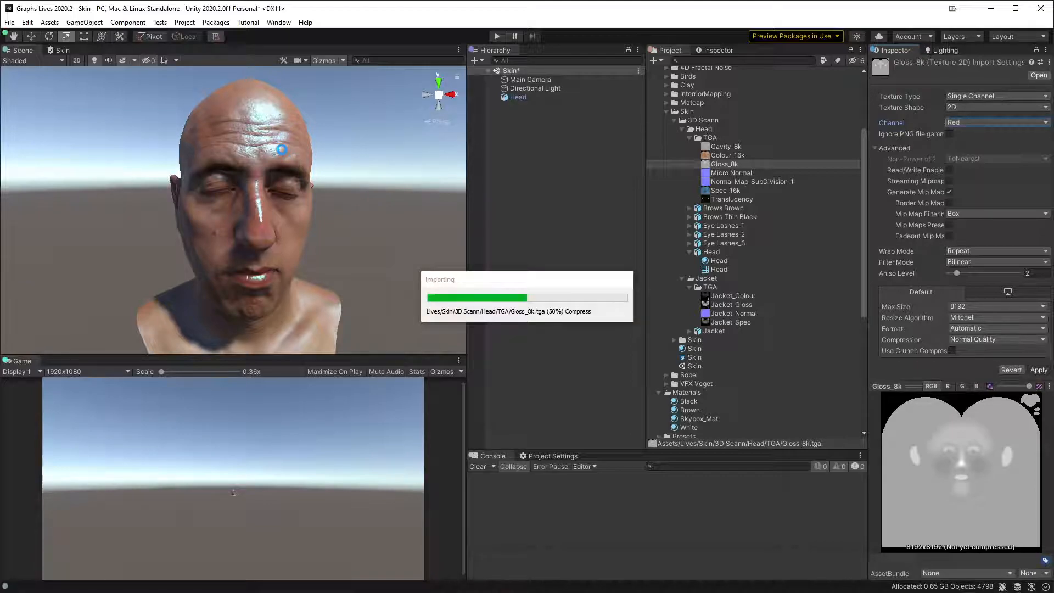
pyautogui.moveTo(317, 203)
pyautogui.mouseDown(button='middle')
pyautogui.moveTo(329, 108)
pyautogui.moveTo(336, 170)
pyautogui.moveTo(322, 217)
pyautogui.mouseUp(button='middle')
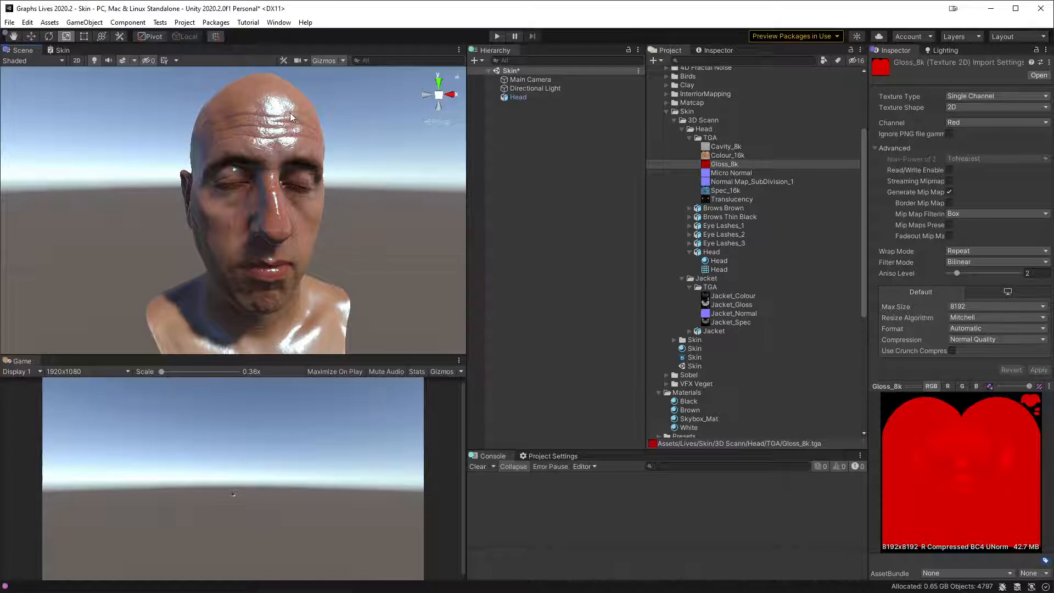
# - Try reimporting the Spec_16k texture with sRGB (Color Texture) turned off
pyautogui.moveTo(321, 218)
pyautogui.keyDown('alt'); pyautogui.mouseDown()
pyautogui.moveTo(445, 224)
pyautogui.moveTo(269, 229)
pyautogui.moveTo(309, 229)
pyautogui.moveTo(208, 219)
pyautogui.moveTo(419, 213)
pyautogui.moveTo(300, 234)
pyautogui.moveTo(388, 264)
pyautogui.moveTo(346, 216)
pyautogui.moveTo(316, 218)
pyautogui.mouseUp(); pyautogui.keyUp('alt')
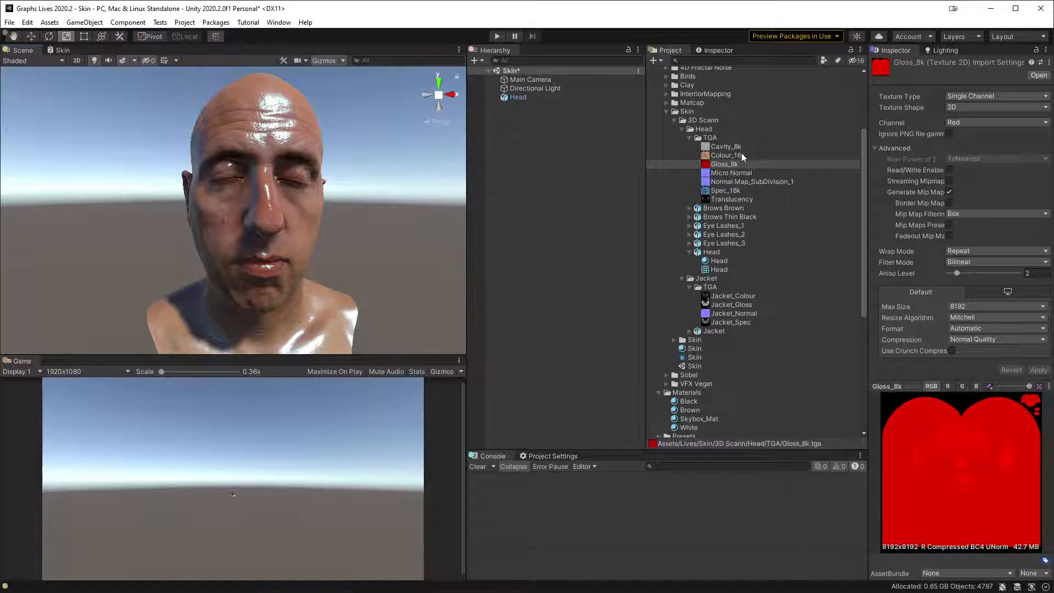
pyautogui.click(748, 190)
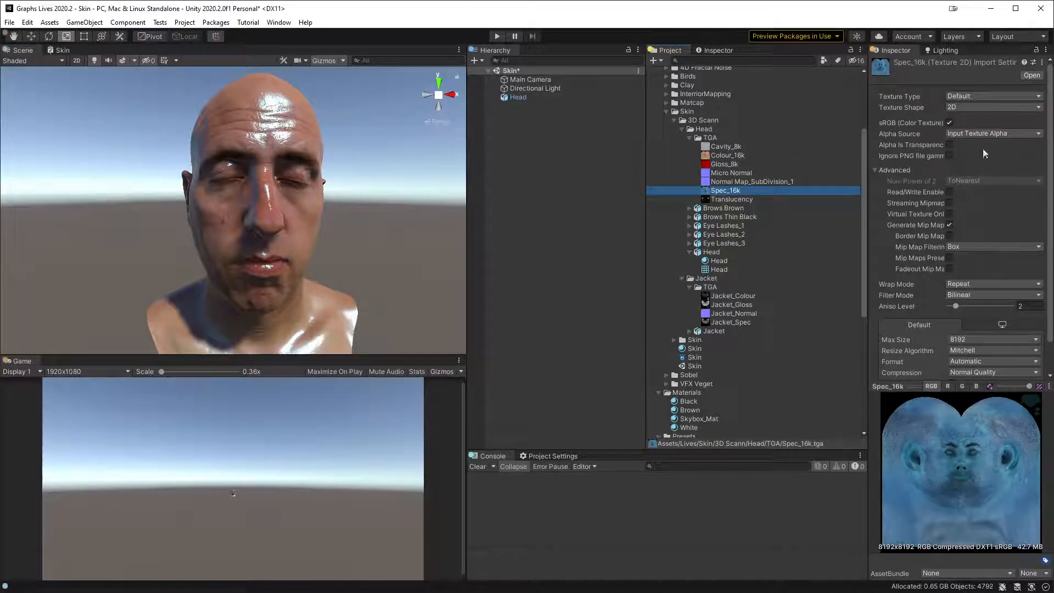
pyautogui.click(950, 123)
pyautogui.scroll(-2, 1009, 290)
pyautogui.click(1032, 369)
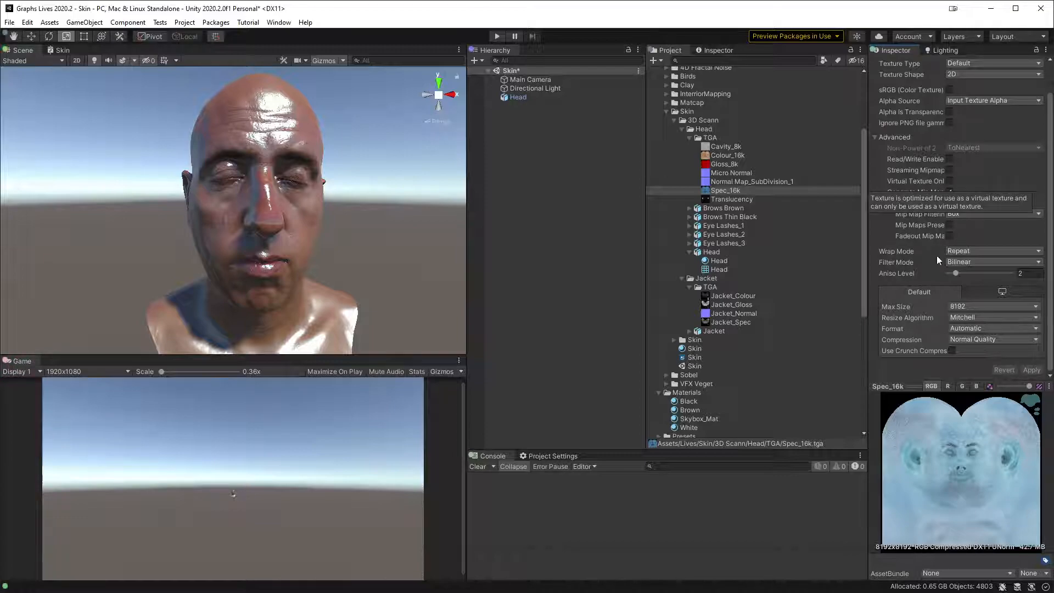
# - Preview Spec_16k's separate color channels, reimport it with sRGB (Color Texture) turned back on, and check the head
pyautogui.click(949, 387)
pyautogui.click(961, 386)
pyautogui.click(977, 386)
pyautogui.click(931, 387)
pyautogui.click(950, 90)
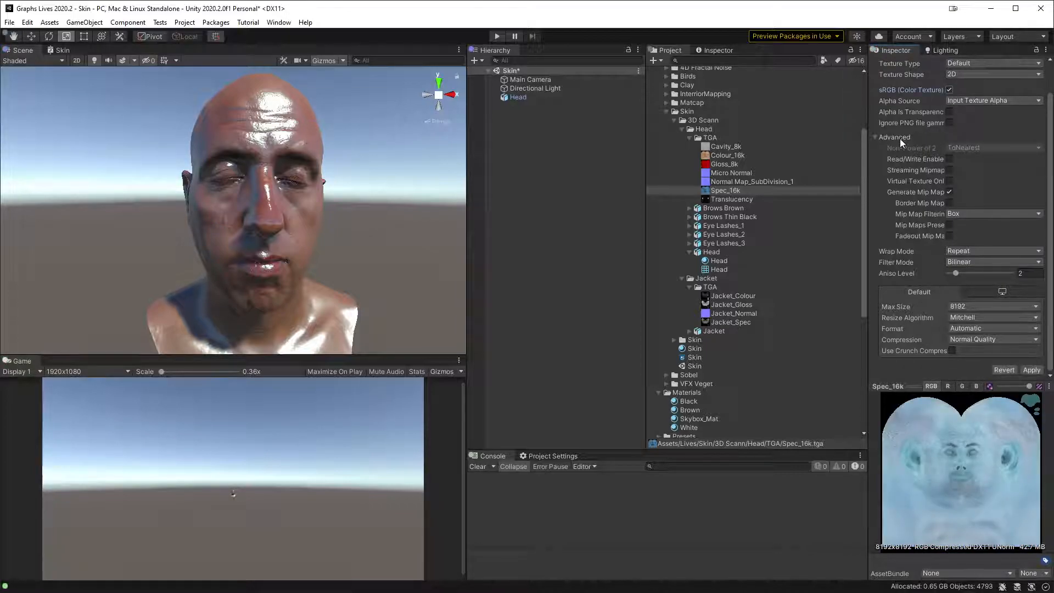
pyautogui.click(901, 137)
pyautogui.click(1039, 304)
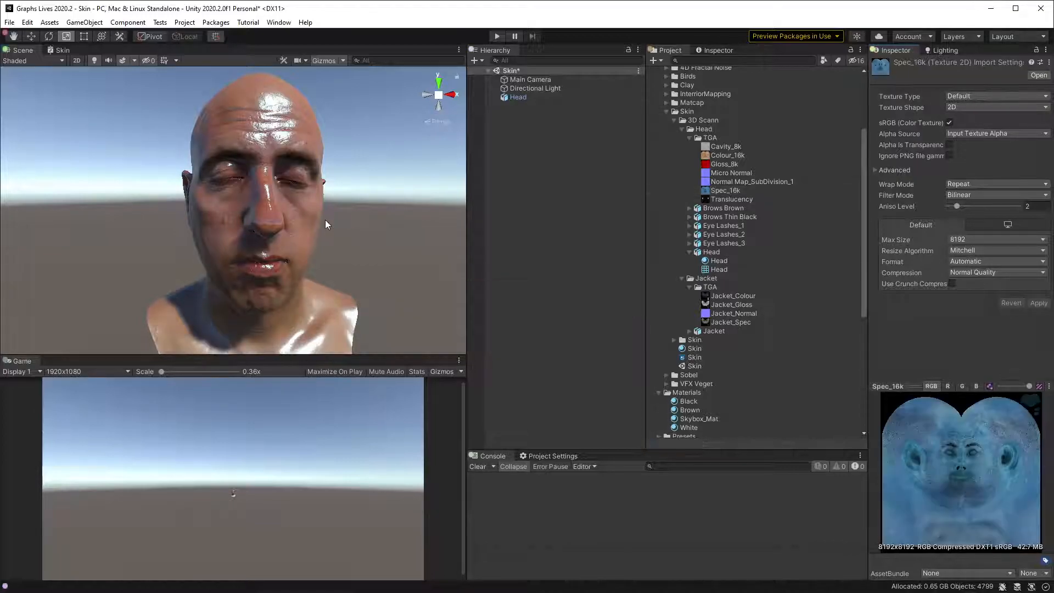
pyautogui.moveTo(261, 202)
pyautogui.keyDown('alt'); pyautogui.mouseDown()
pyautogui.moveTo(220, 205)
pyautogui.moveTo(297, 217)
pyautogui.moveTo(242, 213)
pyautogui.moveTo(275, 205)
pyautogui.mouseUp(); pyautogui.keyUp('alt')
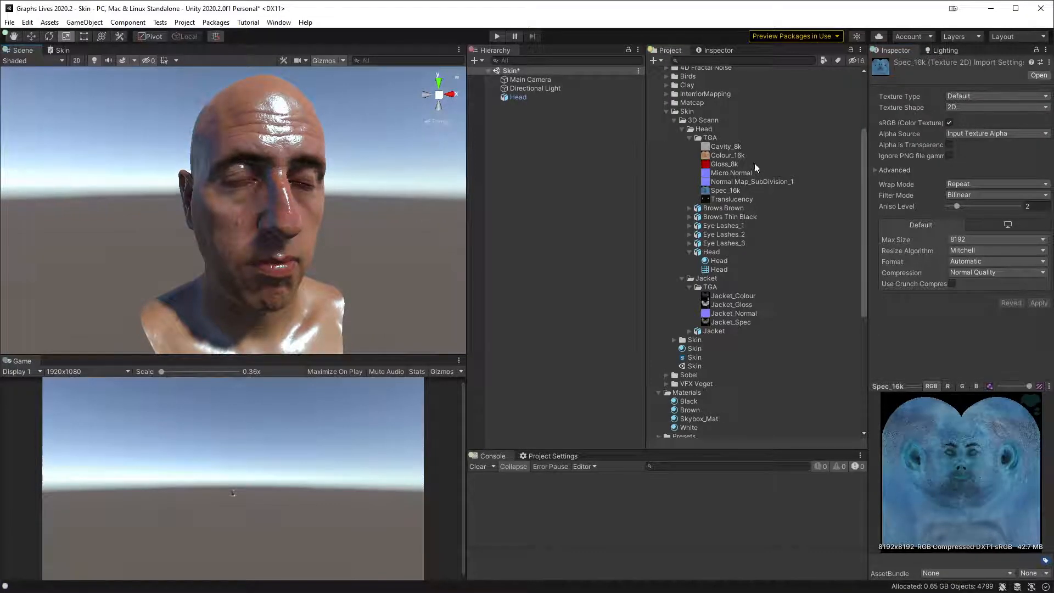
# - Reimport the Cavity_8k texture as a Single Channel texture type using the Red channel
pyautogui.click(743, 191)
pyautogui.click(742, 200)
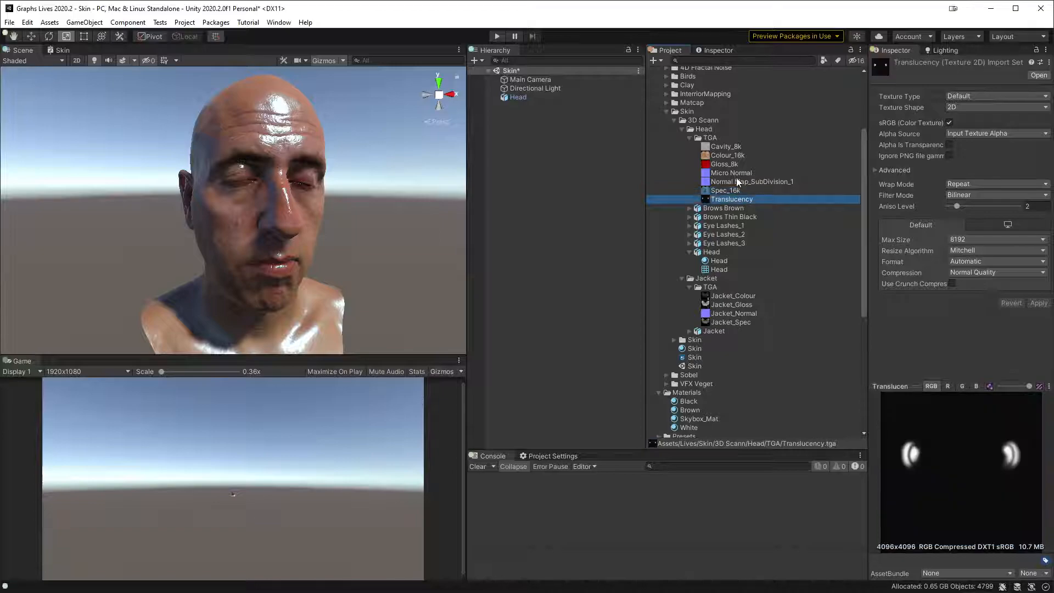
pyautogui.click(737, 147)
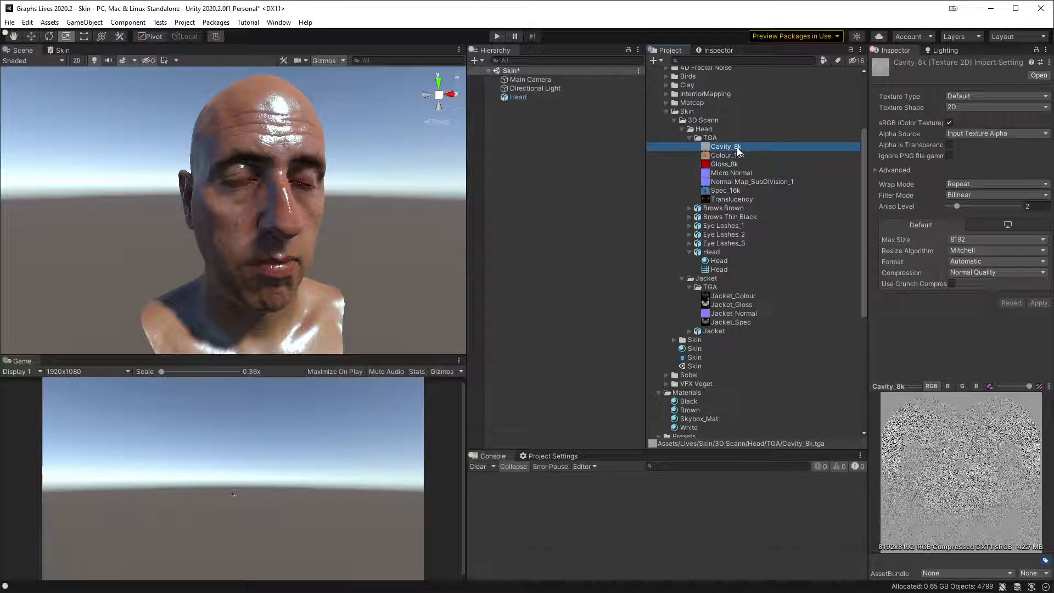
pyautogui.click(993, 96)
pyautogui.click(996, 217)
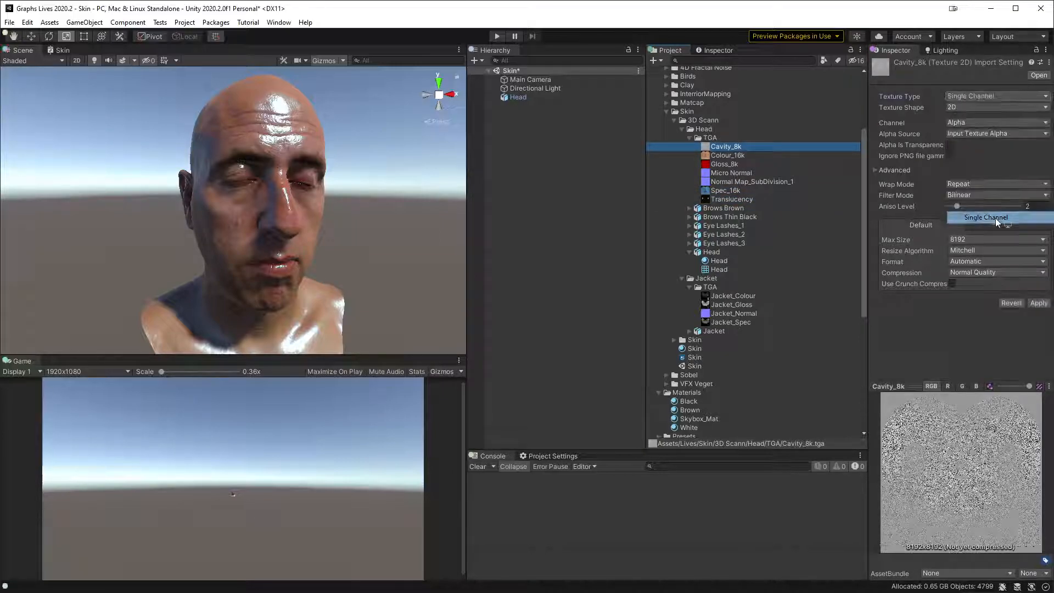
pyautogui.click(977, 121)
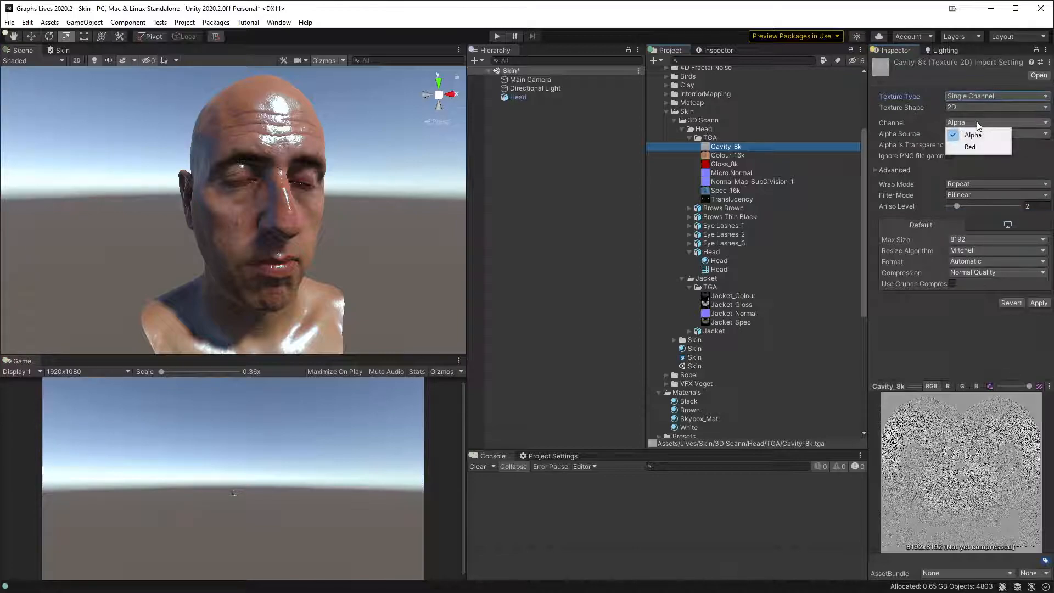
pyautogui.click(977, 146)
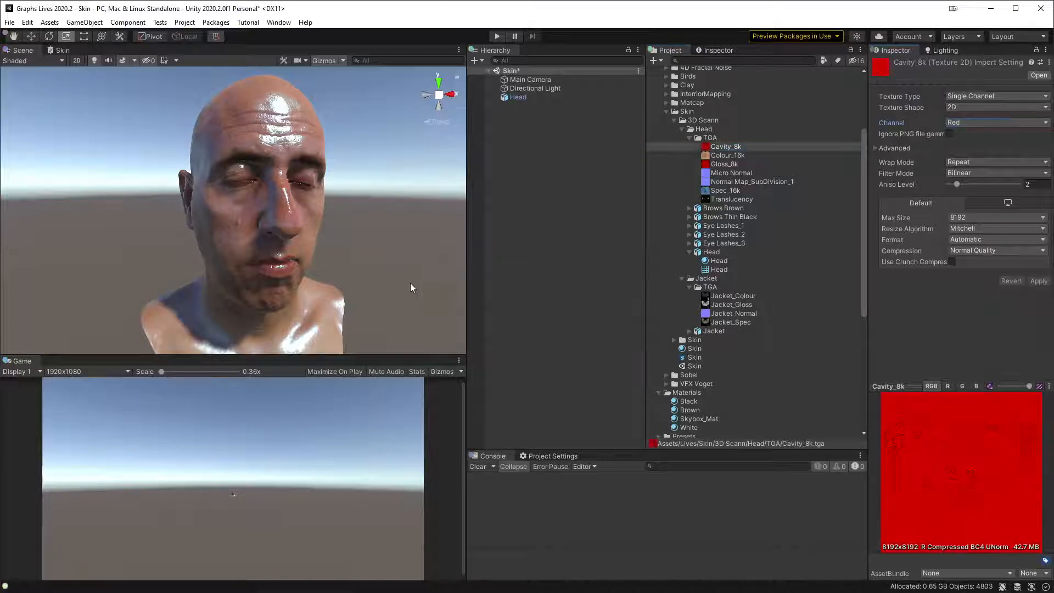
# - Examine the skin detail around the nose and eye up close in a maximized Scene view
pyautogui.keyDown('alt'); pyautogui.moveTo(333, 238); pyautogui.dragTo(313, 259); pyautogui.keyUp('alt')
pyautogui.keyDown('alt'); pyautogui.moveTo(313, 259); pyautogui.dragTo(406, 461, button='right'); pyautogui.keyUp('alt')
pyautogui.moveTo(344, 200); pyautogui.dragTo(273, 224, button='middle')
pyautogui.keyDown('alt'); pyautogui.moveTo(273, 225); pyautogui.dragTo(386, 383, button='right'); pyautogui.keyUp('alt')
pyautogui.keyDown('alt'); pyautogui.moveTo(342, 226); pyautogui.dragTo(192, 175); pyautogui.keyUp('alt')
pyautogui.hotkey('shift', 'space')
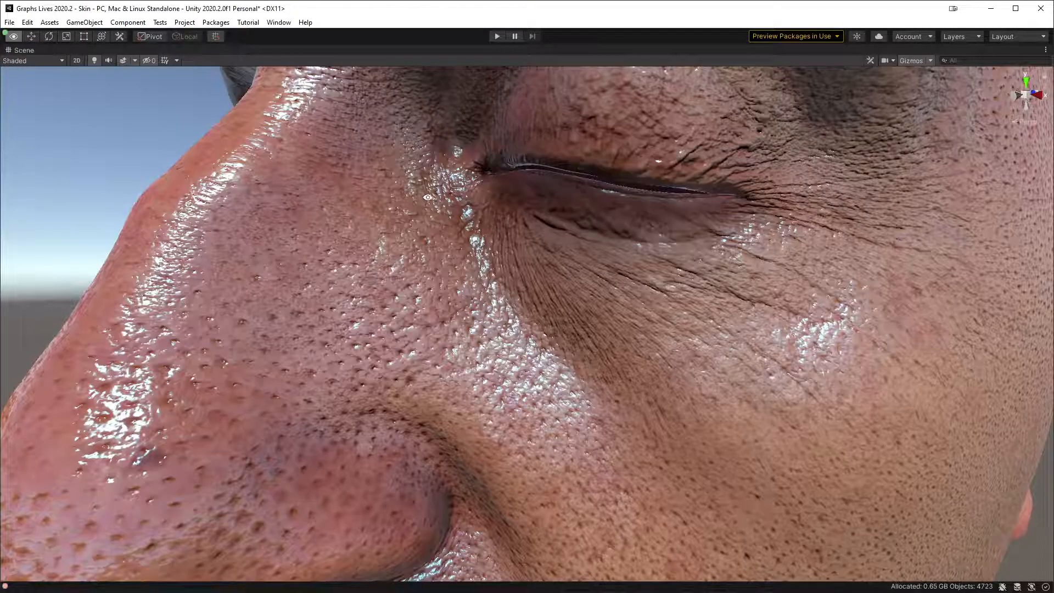
pyautogui.keyDown('alt'); pyautogui.moveTo(448, 217); pyautogui.dragTo(450, 302, button='right'); pyautogui.keyUp('alt')
pyautogui.keyDown('alt'); pyautogui.moveTo(451, 302); pyautogui.dragTo(412, 285); pyautogui.keyUp('alt')
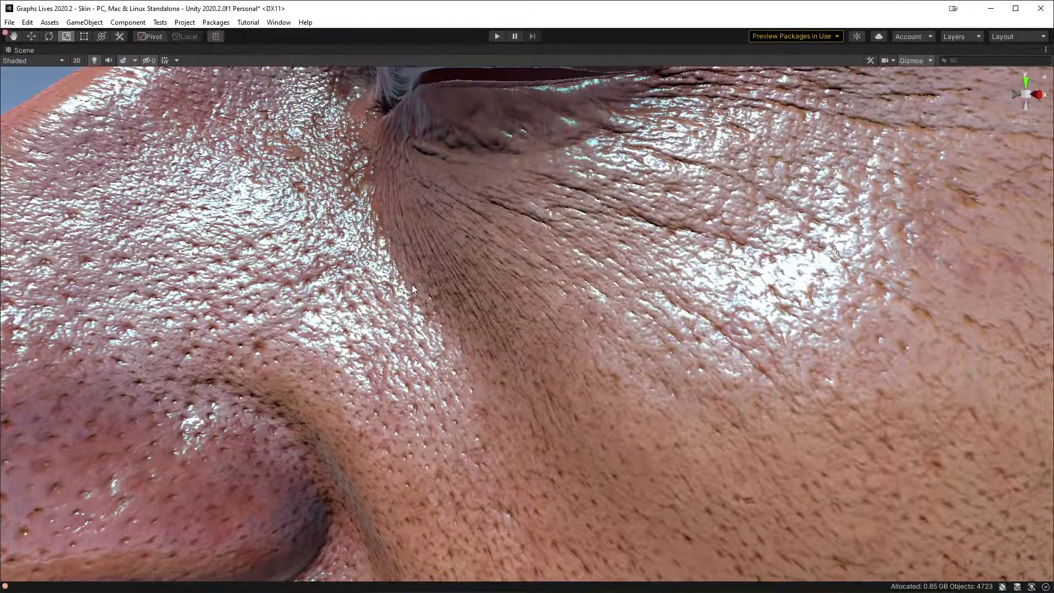
pyautogui.hotkey('shift', 'space')
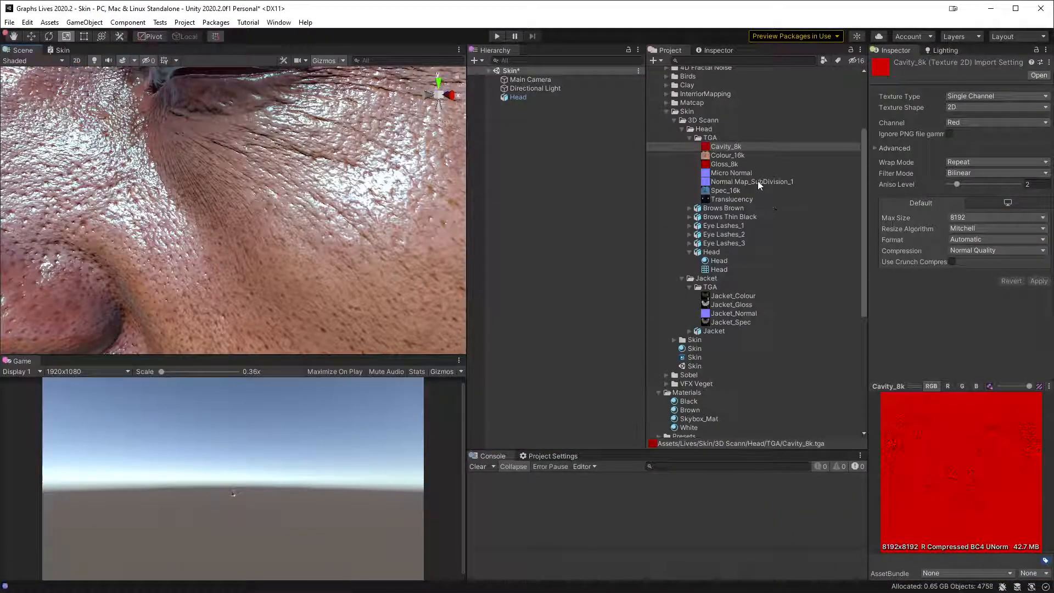
# - Reimport the Colour_16k and Spec_16k textures together with a Max Size of 16384 and check the head
pyautogui.click(758, 182)
pyautogui.click(753, 156)
pyautogui.keyDown('ctrl'); pyautogui.click(746, 190); pyautogui.keyUp('ctrl')
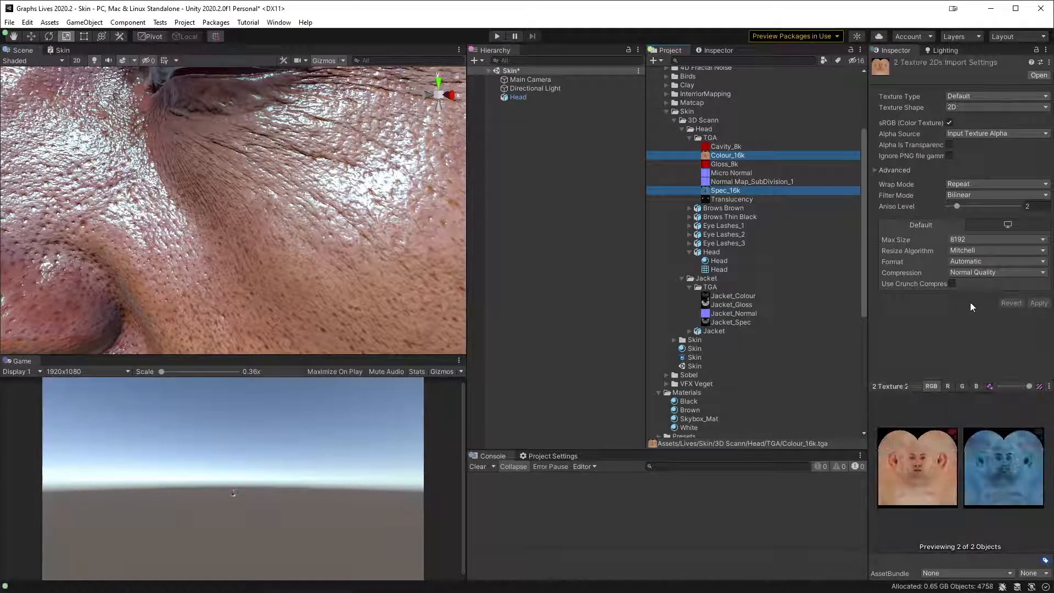
pyautogui.click(983, 239)
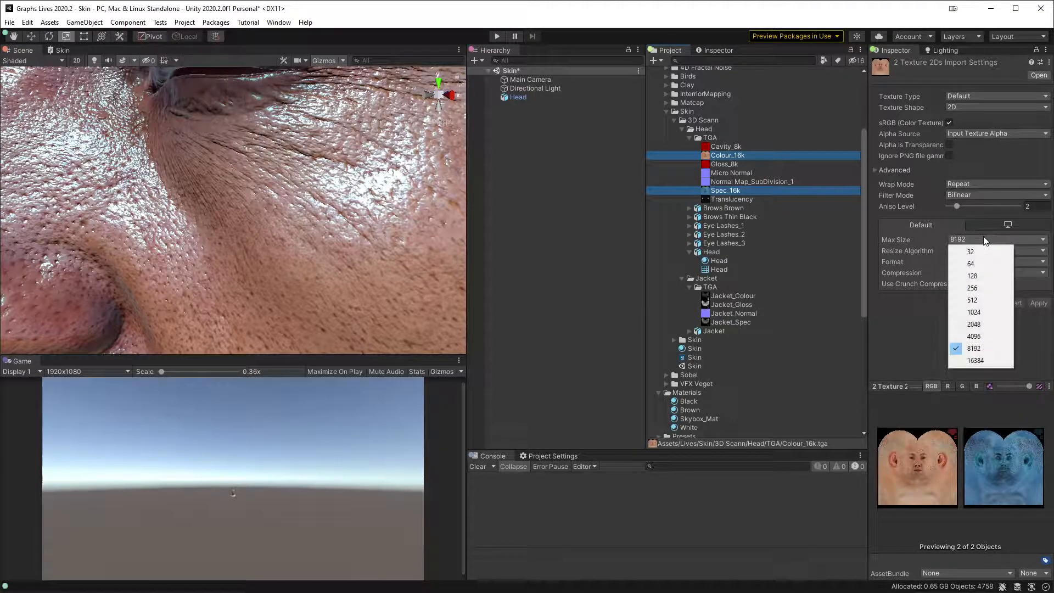
pyautogui.click(984, 364)
pyautogui.click(1038, 307)
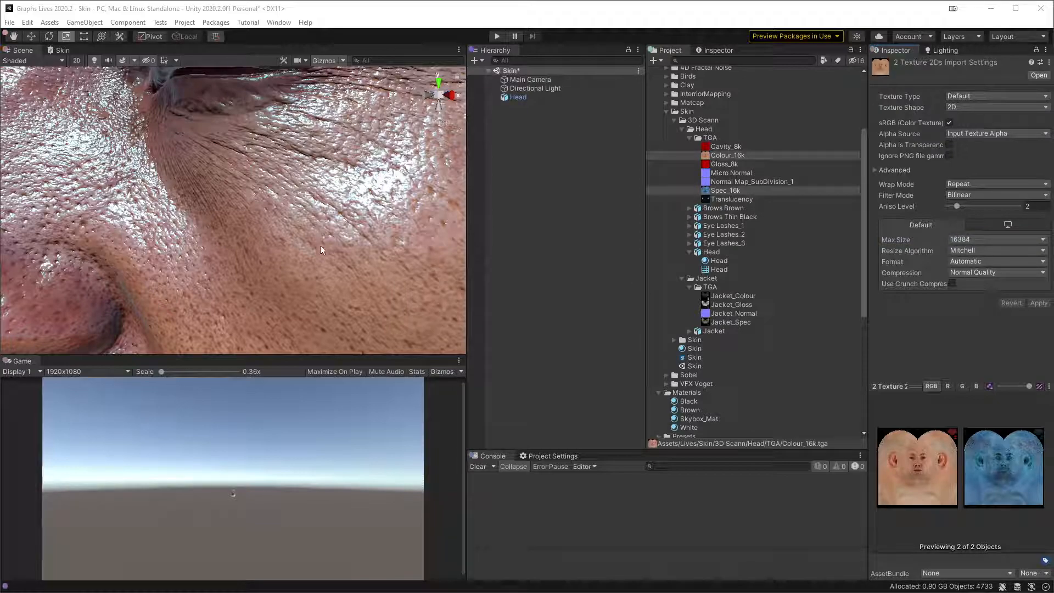
pyautogui.moveTo(320, 245); pyautogui.dragTo(361, 237, button='middle')
pyautogui.keyDown('alt'); pyautogui.moveTo(361, 237); pyautogui.dragTo(313, 256); pyautogui.keyUp('alt')
pyautogui.scroll(-10, 271, 278)
pyautogui.scroll(3, 300, 277)
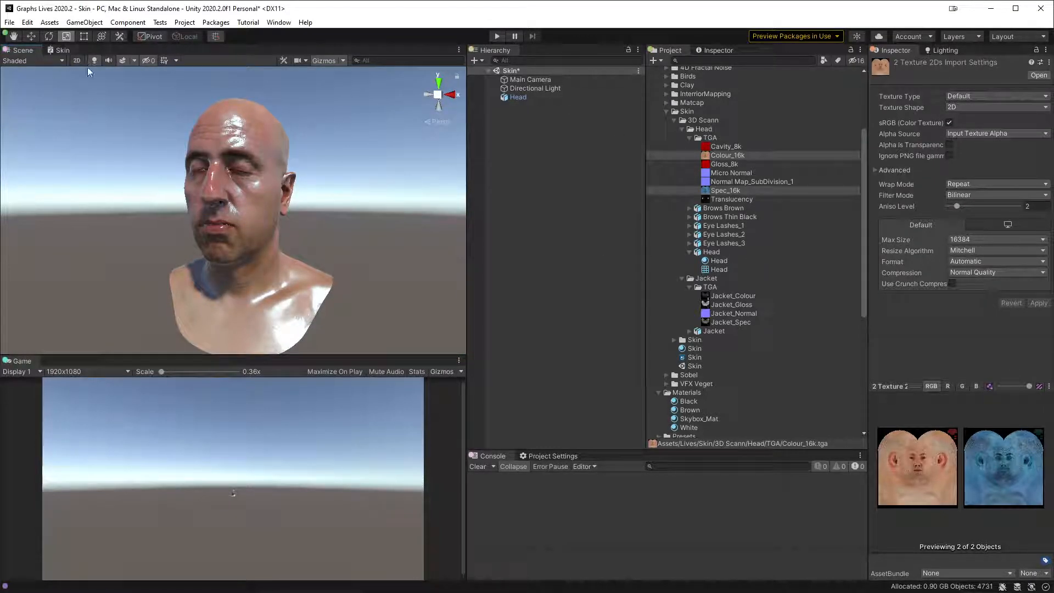
# - Open the Skin shader graph maximized and move the Normal Map property directly below Color Map in the Blackboard
pyautogui.click(60, 50)
pyautogui.hotkey('shift', 'space')
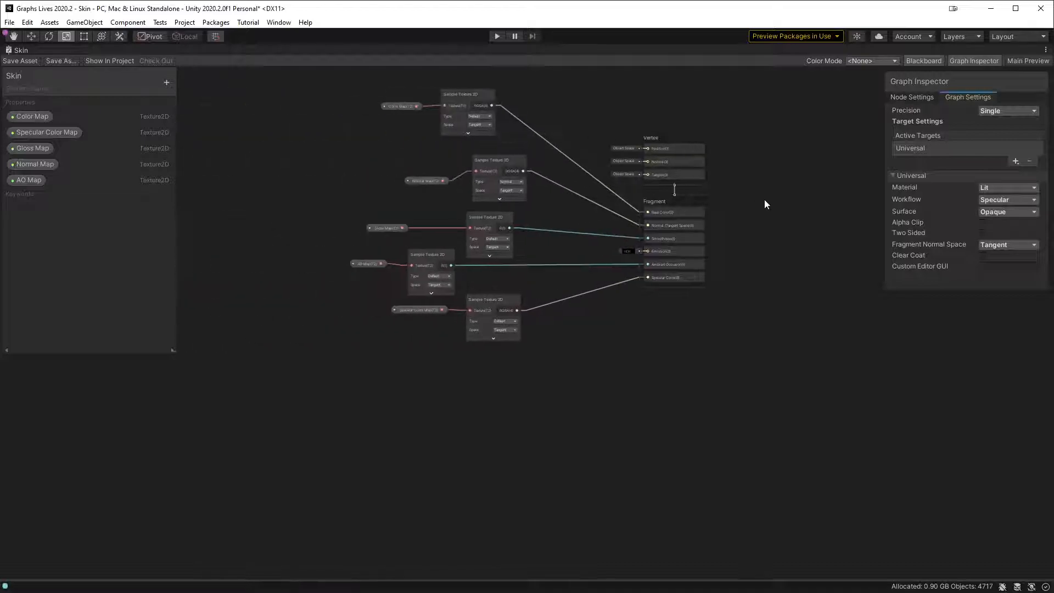
pyautogui.scroll(5, 563, 236)
pyautogui.moveTo(552, 147); pyautogui.dragTo(600, 230, button='middle')
pyautogui.scroll(-1, 601, 230)
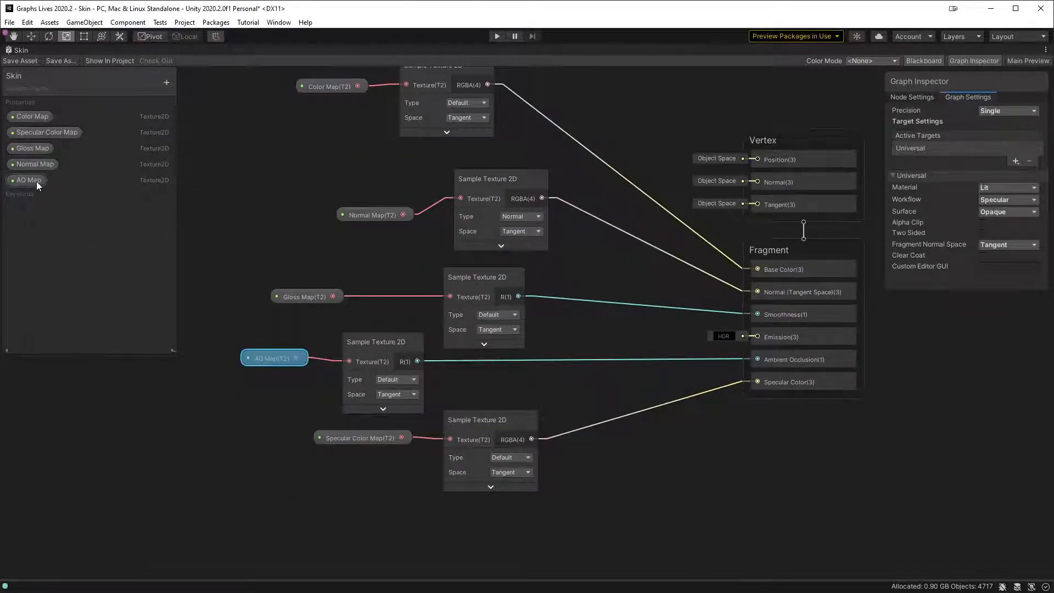
pyautogui.moveTo(39, 166); pyautogui.dragTo(36, 131)
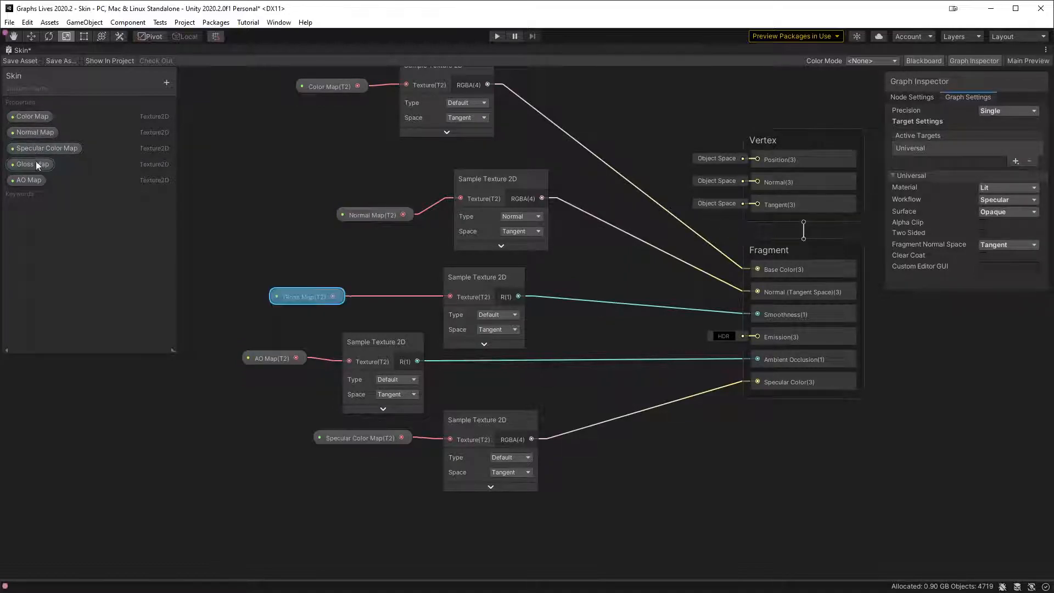
pyautogui.moveTo(342, 210); pyautogui.dragTo(407, 318, button='middle')
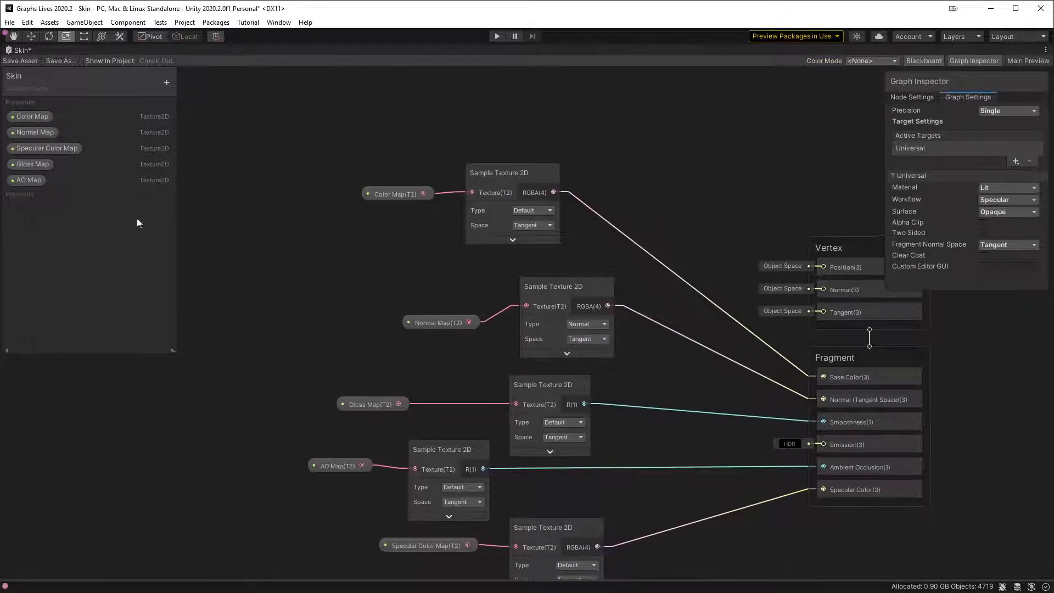
# - Add a Float property named Normal Intensity and place it directly below Normal Map in the Blackboard
pyautogui.click(164, 84)
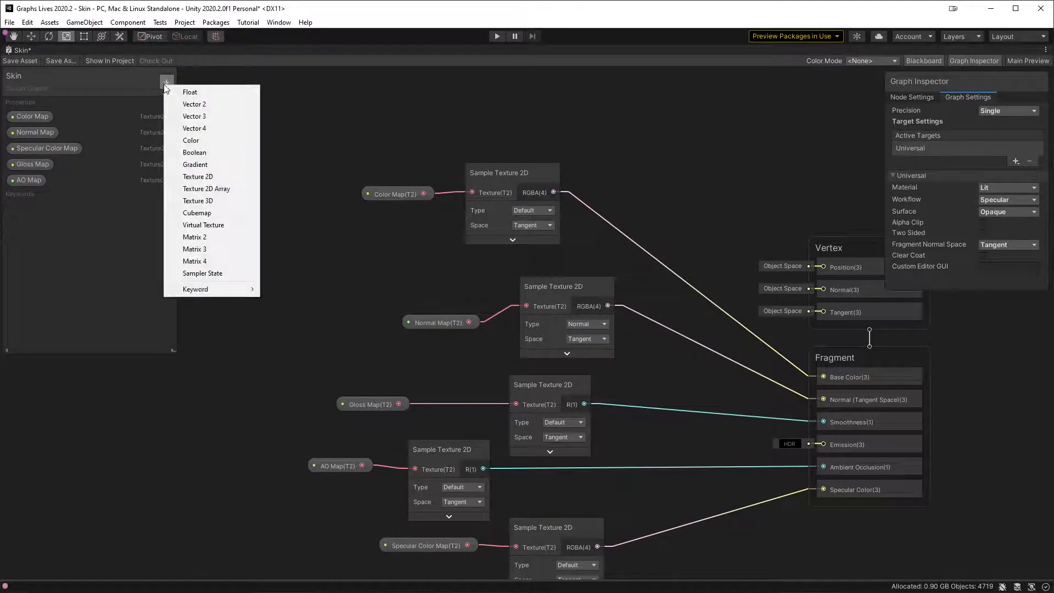
pyautogui.click(225, 91)
pyautogui.write('Normal ')
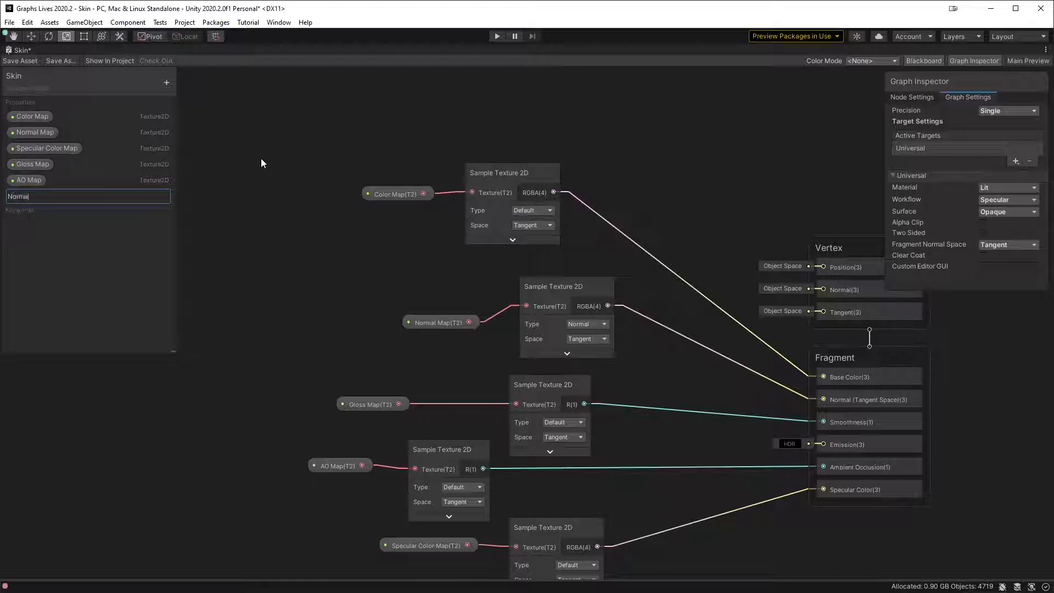
pyautogui.write('Intensity')
pyautogui.press('Return')
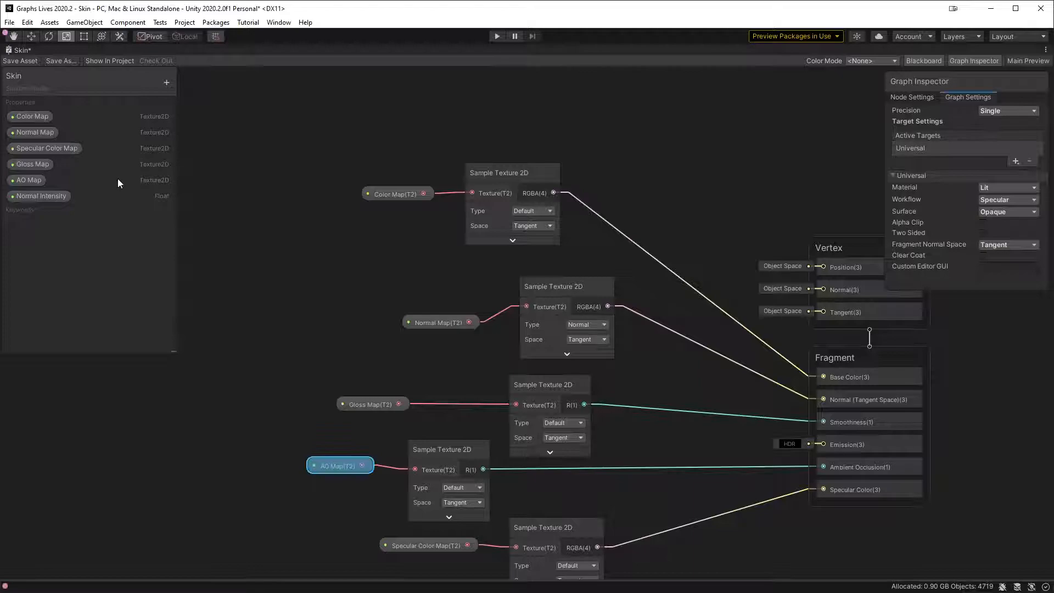
pyautogui.moveTo(51, 196); pyautogui.dragTo(45, 140)
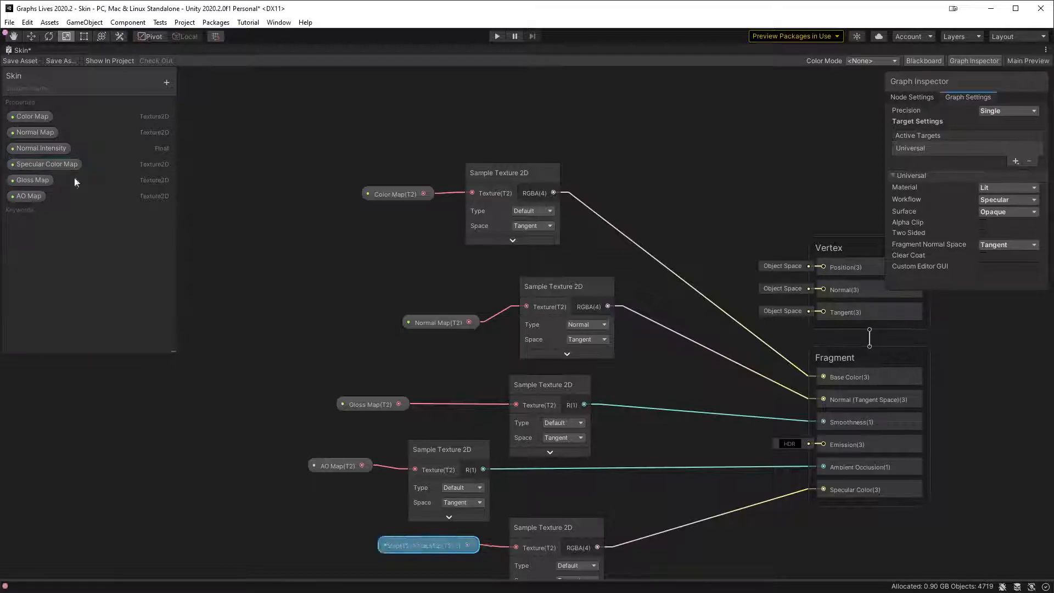
# - Add a Color property named Specular Color and place it directly below Specular Color Map in the Blackboard
pyautogui.click(165, 81)
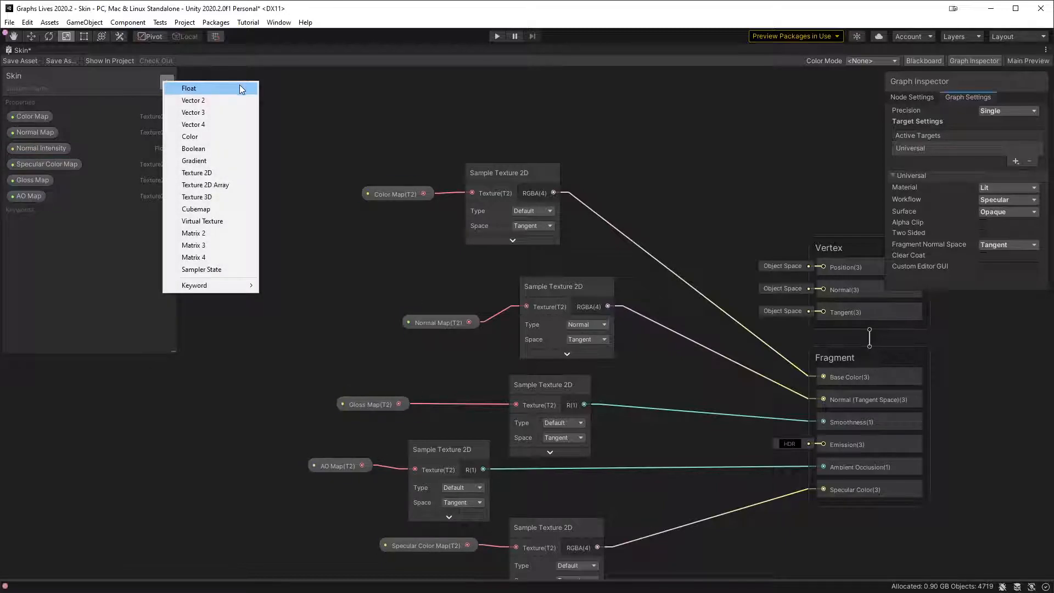
pyautogui.click(213, 137)
pyautogui.write('Specular Color')
pyautogui.press('Return')
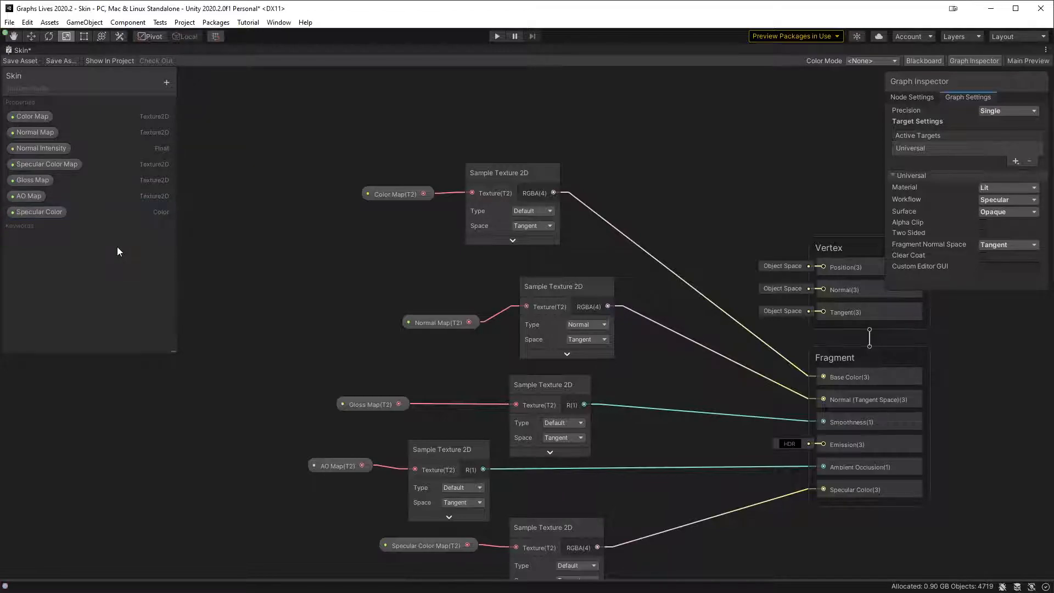
pyautogui.moveTo(32, 212); pyautogui.dragTo(70, 165)
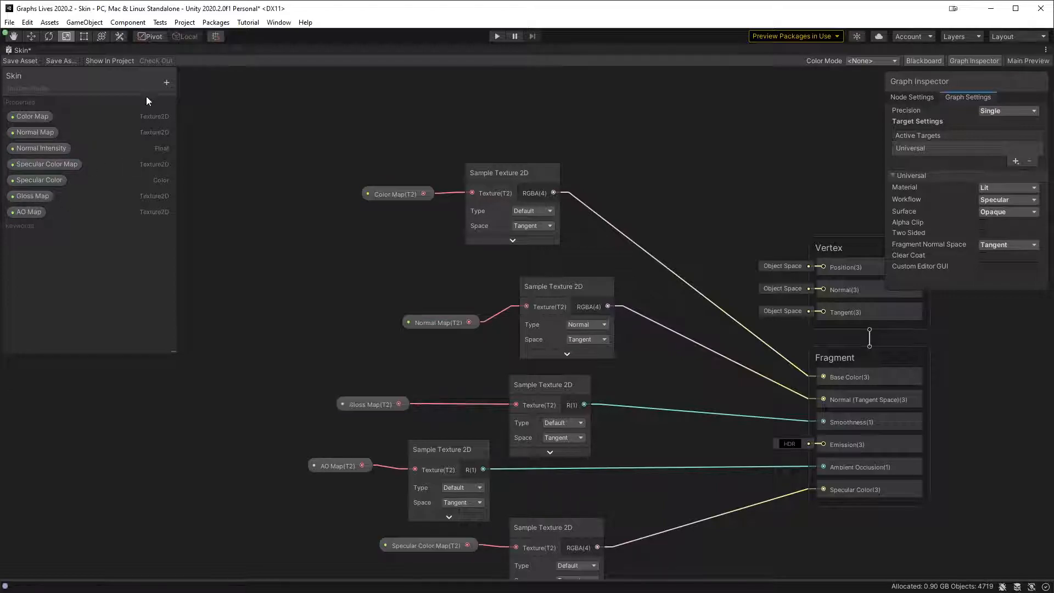
# - Add a Float property named Gloss and place it directly below Gloss Map in the Blackboard
pyautogui.click(166, 83)
pyautogui.click(219, 97)
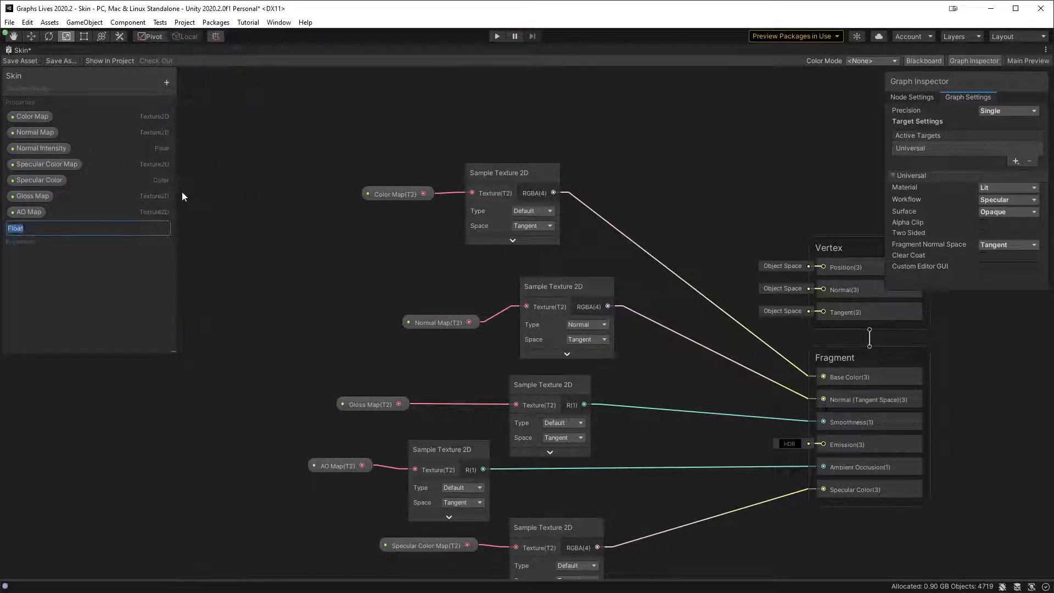
pyautogui.write('Gloss')
pyautogui.press('Return')
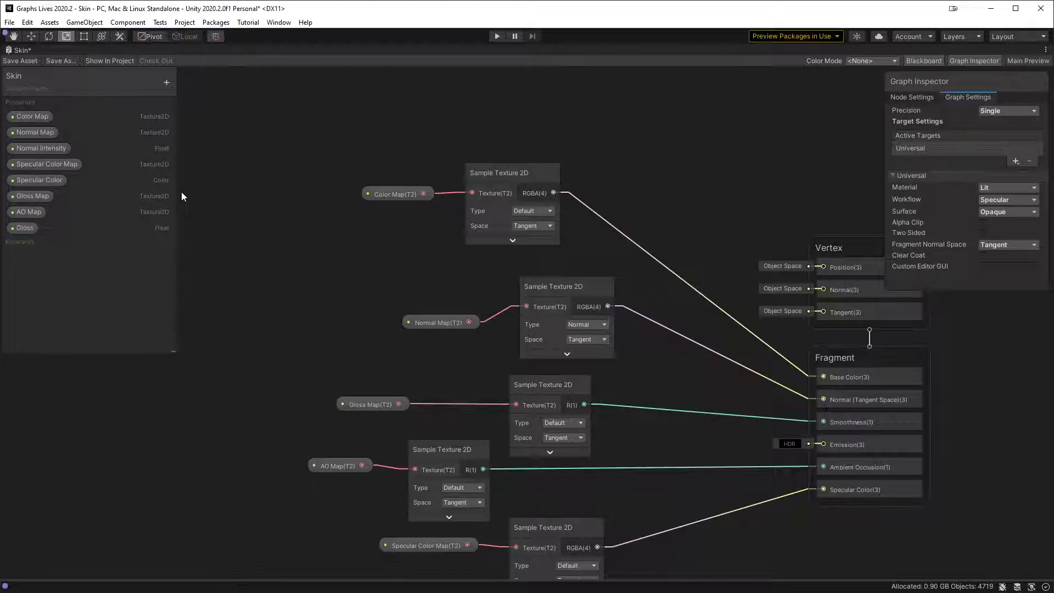
pyautogui.moveTo(15, 231); pyautogui.dragTo(46, 203)
# - Add a Float property named AO Intensity below AO Map in the Blackboard
pyautogui.click(164, 85)
pyautogui.click(208, 91)
pyautogui.write('AO Intensity')
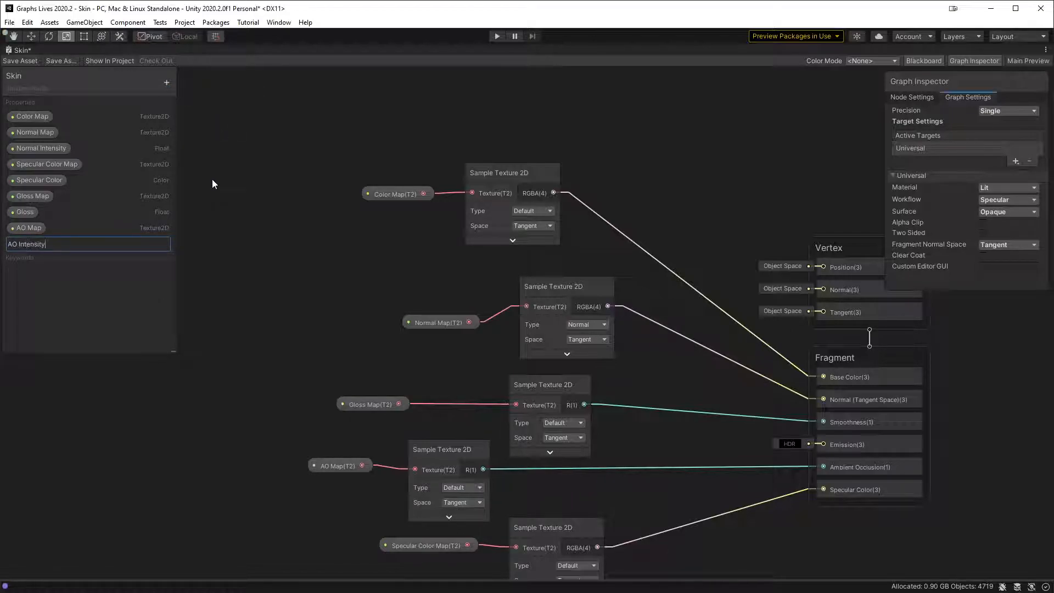
pyautogui.press('Return')
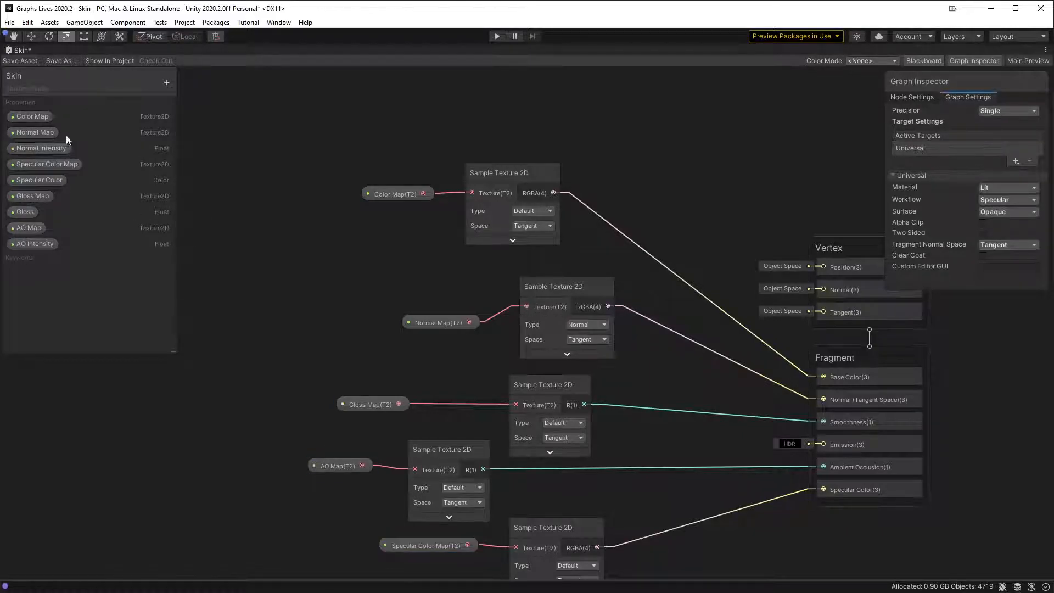
# - Add a Color property named Color and place it directly below Color Map in the Blackboard
pyautogui.click(55, 147)
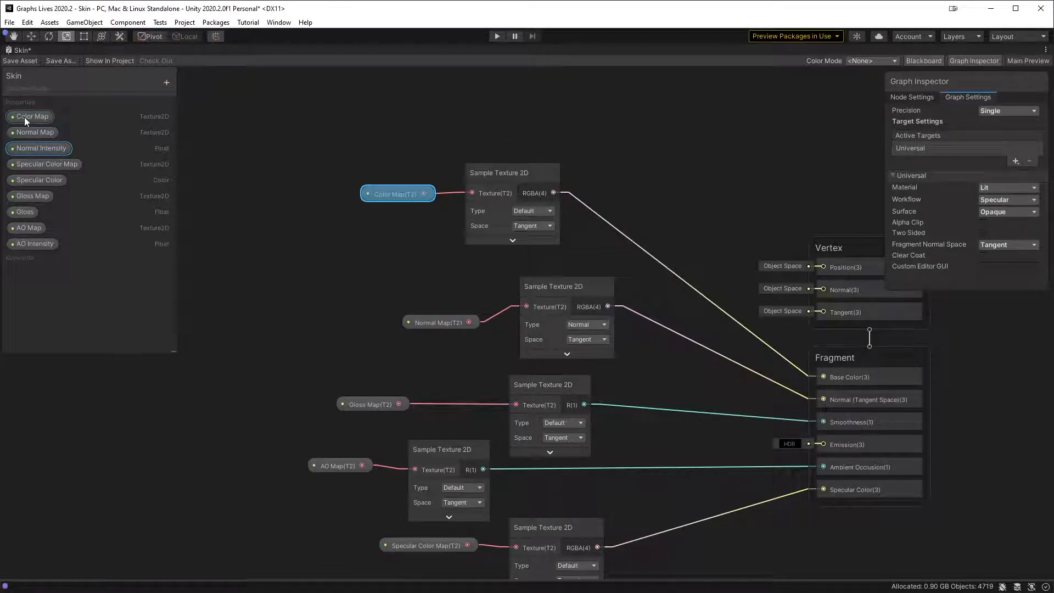
pyautogui.click(166, 82)
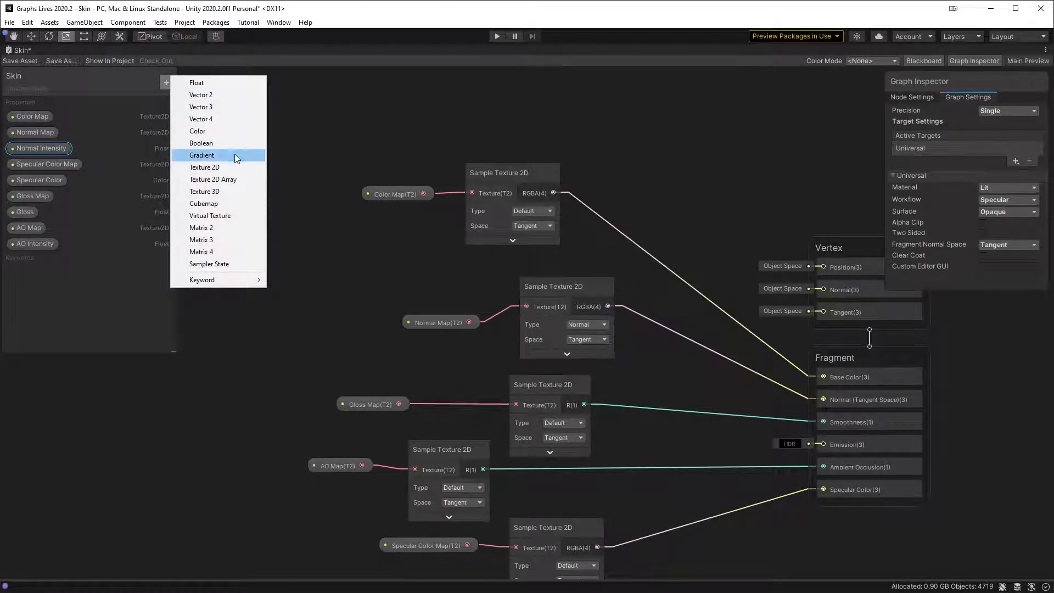
pyautogui.click(225, 131)
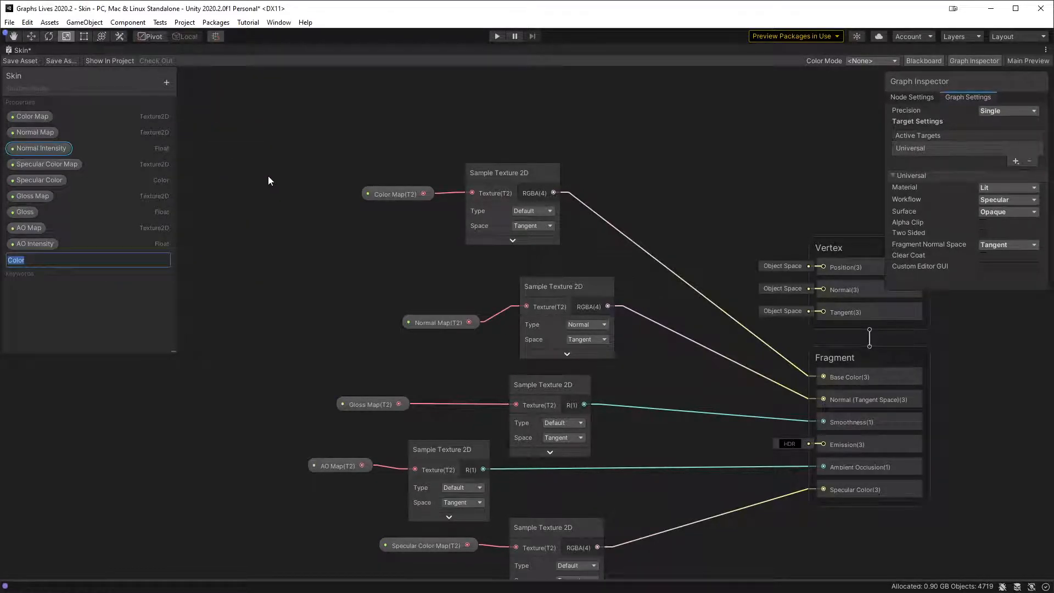
pyautogui.press('Return')
pyautogui.moveTo(27, 257); pyautogui.dragTo(32, 134)
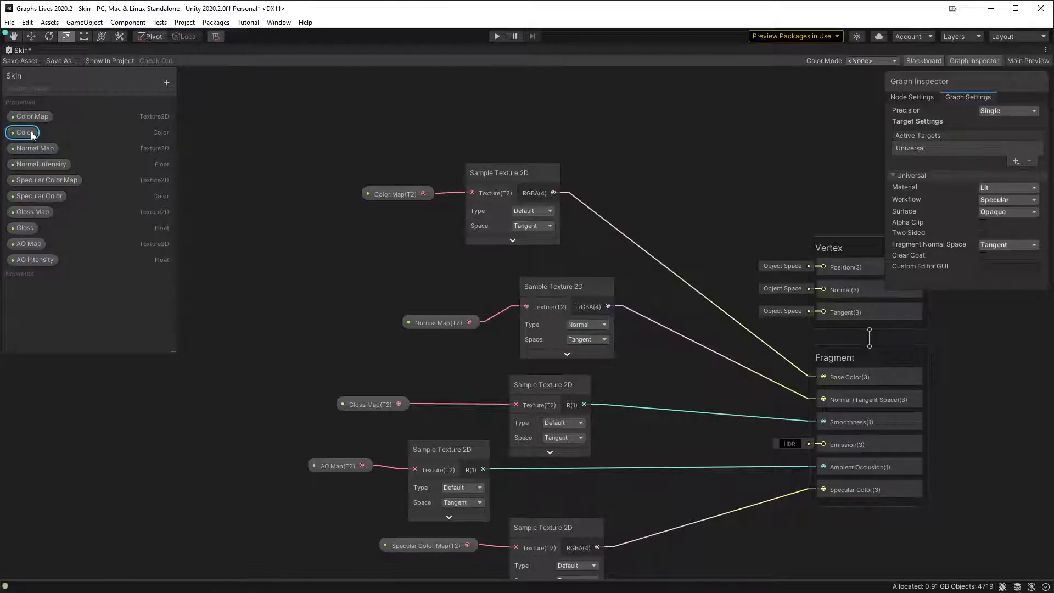
# - Set the Color property's reference to _Color and its default color to white
pyautogui.click(914, 97)
pyautogui.click(996, 130)
pyautogui.click(996, 143)
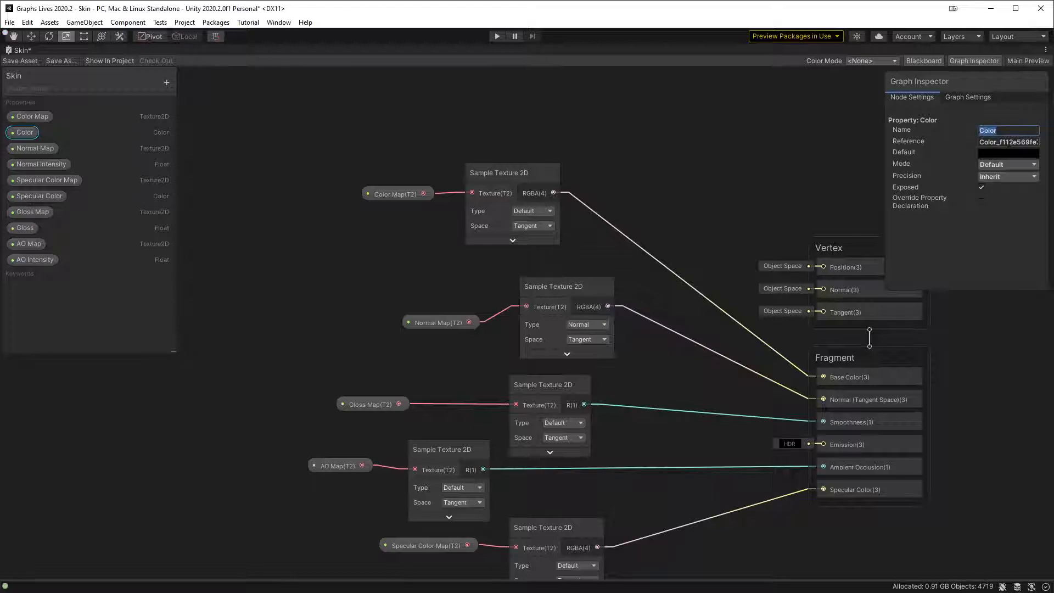
pyautogui.press('BackSpace')
pyautogui.write('_Color')
pyautogui.hotkey('ctrl', 'a')
pyautogui.press('BackSpace')
pyautogui.click(997, 154)
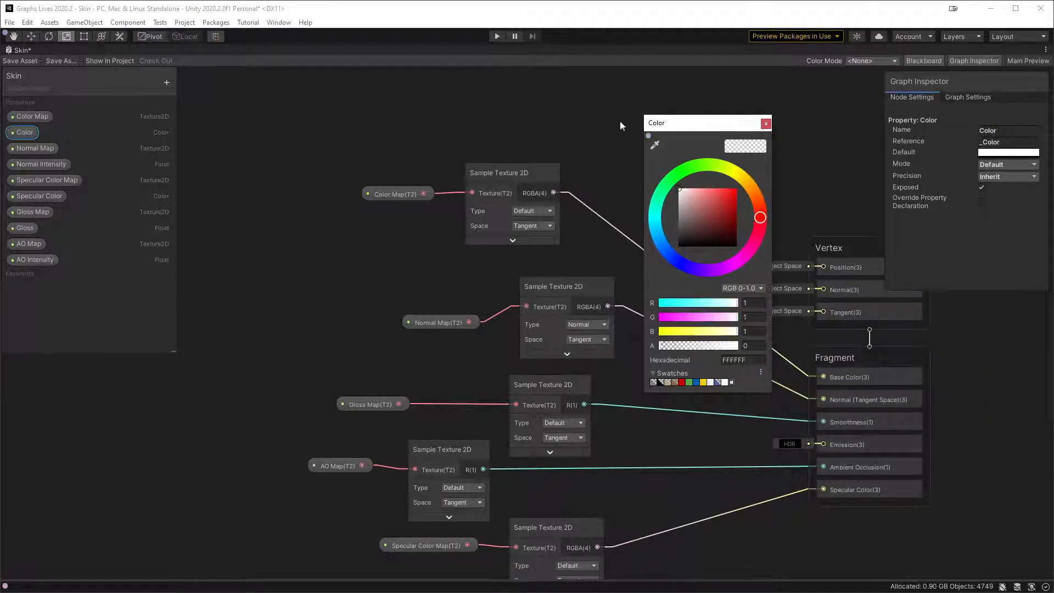
pyautogui.click(766, 124)
# - Give Normal Intensity the reference _NormalIntensity, a default of 1, and Slider mode with a maximum of 2
pyautogui.click(47, 165)
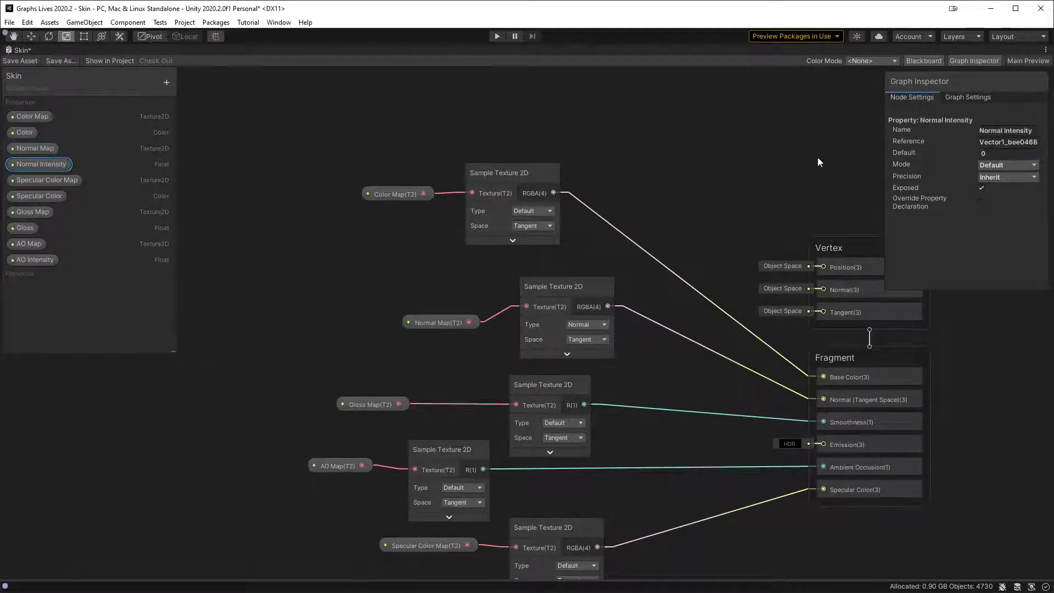
pyautogui.click(1015, 132)
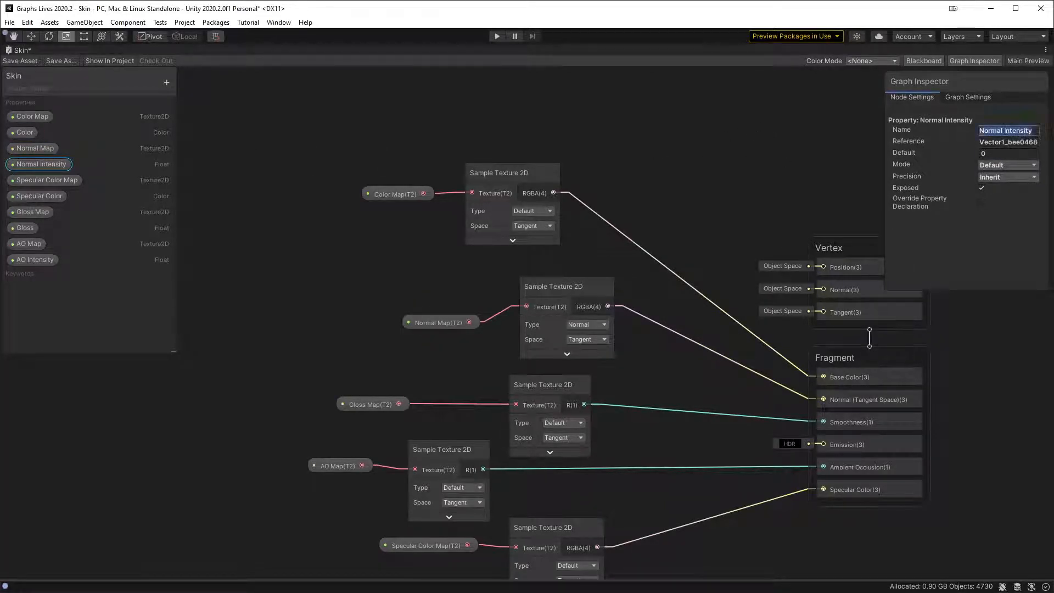
pyautogui.click(1001, 142)
pyautogui.write('_NormalIntensity')
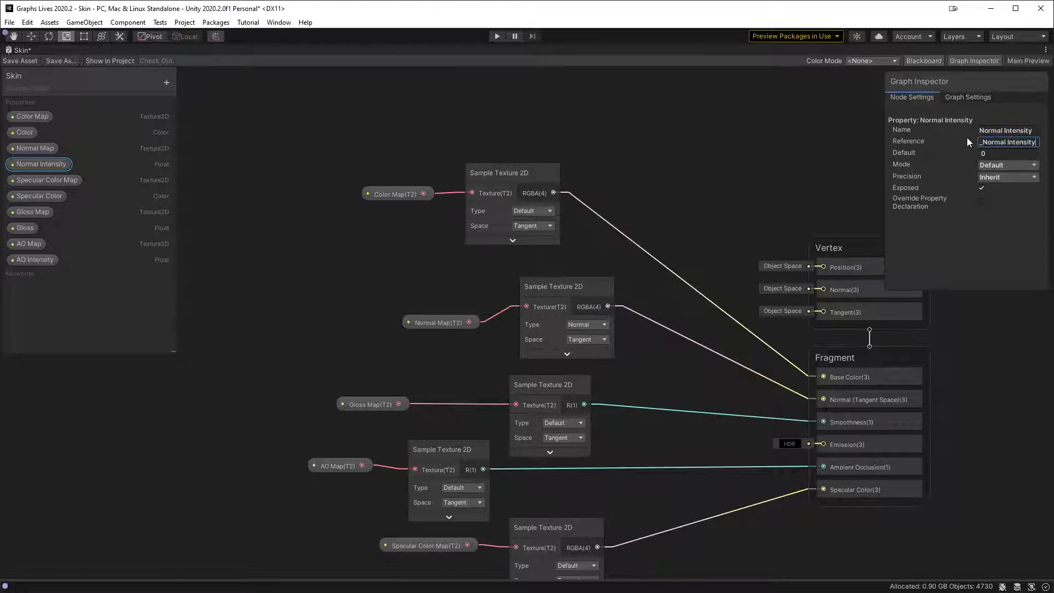
pyautogui.press('Return')
pyautogui.click(1005, 153)
pyautogui.write('1')
pyautogui.click(1007, 165)
pyautogui.click(1013, 190)
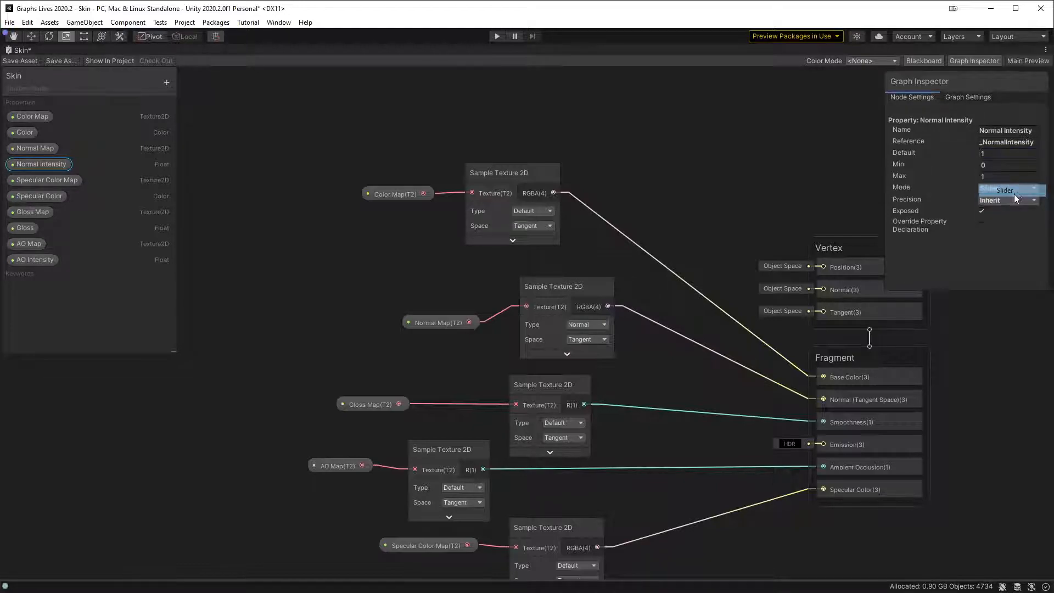
pyautogui.press('BackSpace')
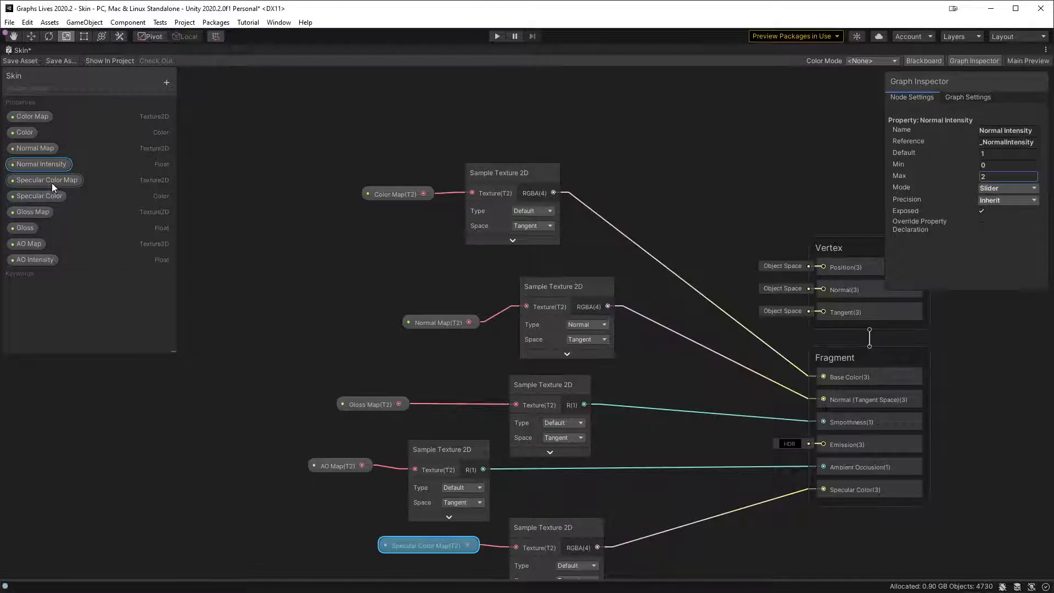
# - Set the Specular Color property's reference to _SpecularColor
pyautogui.click(53, 197)
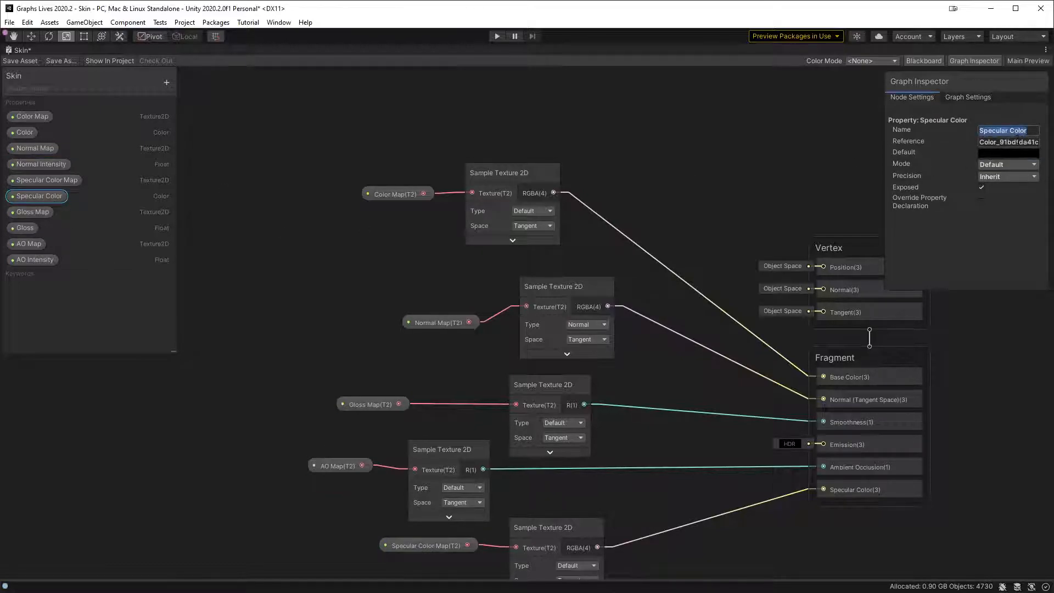
pyautogui.click(1017, 141)
pyautogui.write('_')
pyautogui.write('Specular Color')
pyautogui.press('BackSpace')
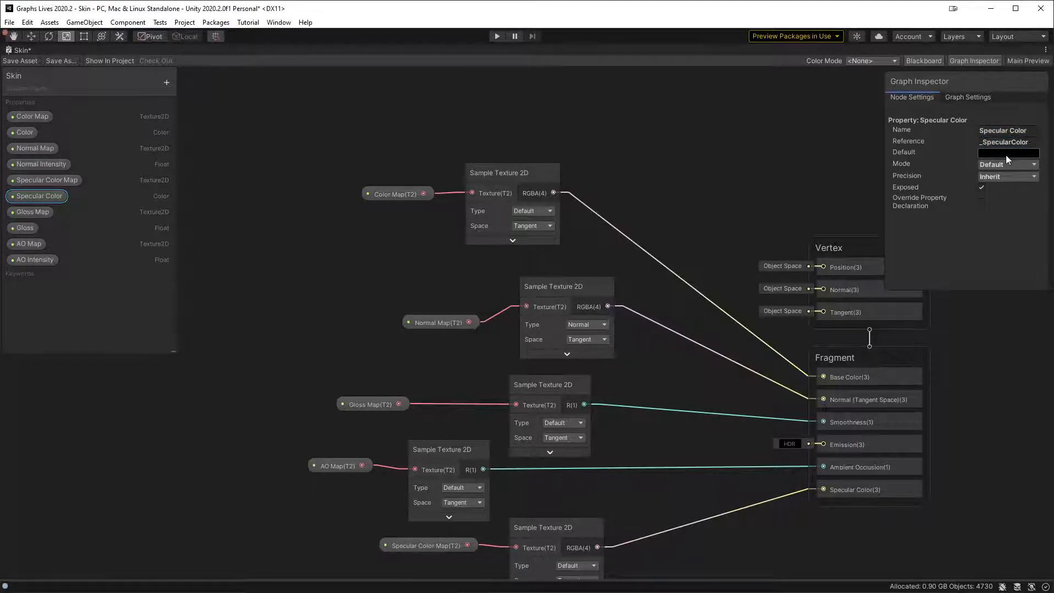
# - Try white and dark gray as the default color of the Specular Color property
pyautogui.click(1008, 154)
pyautogui.moveTo(1027, 146); pyautogui.dragTo(780, 138)
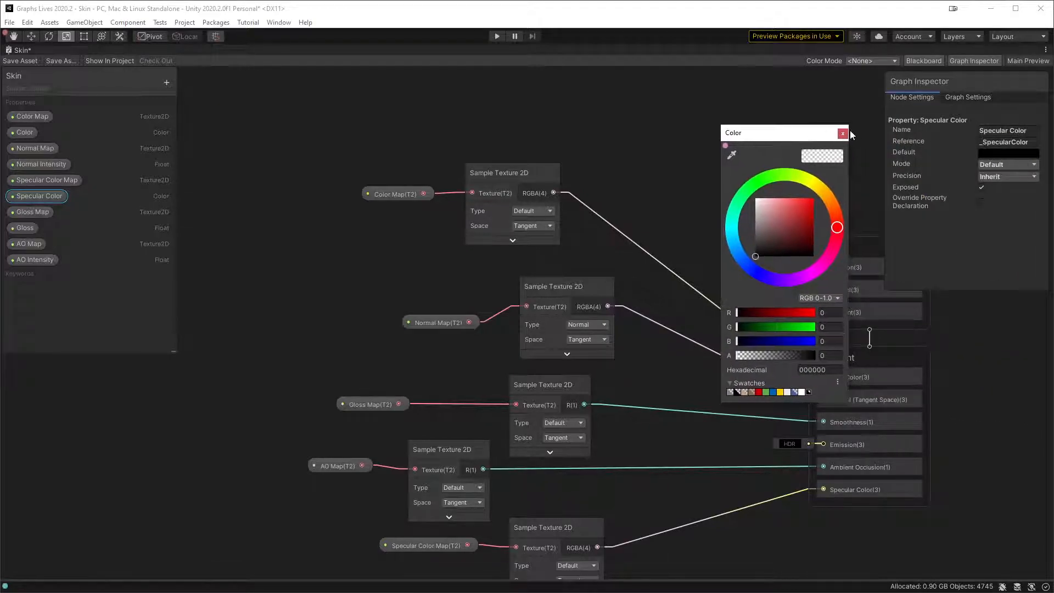
pyautogui.click(842, 134)
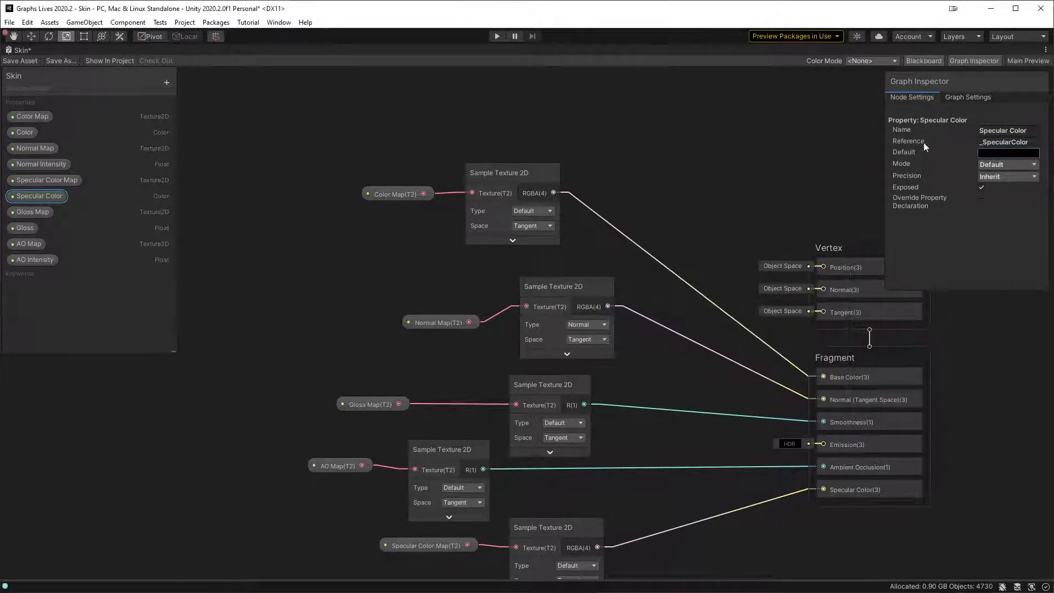
pyautogui.click(1022, 155)
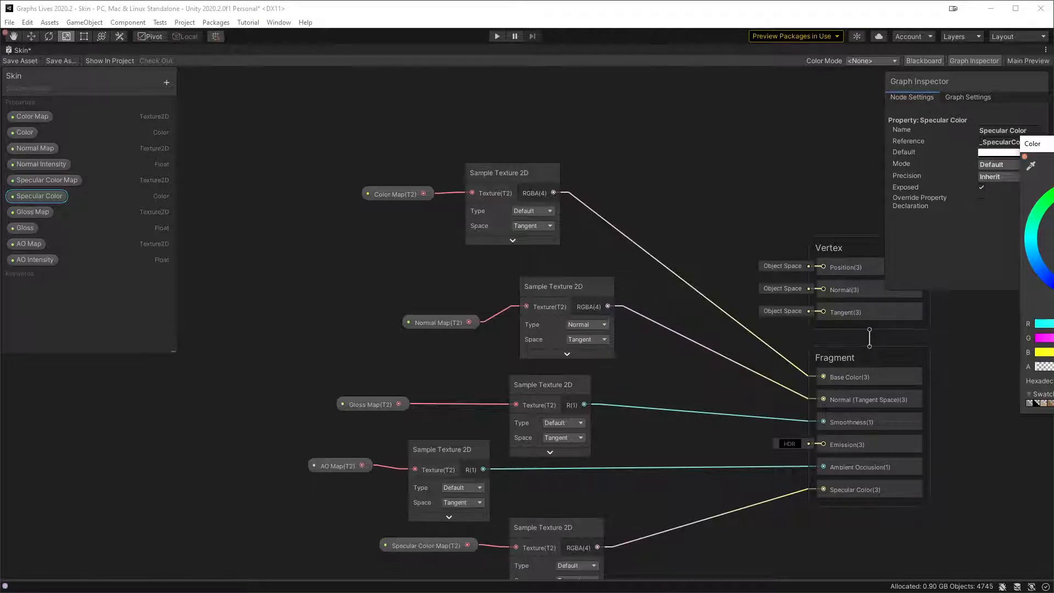
pyautogui.click(1017, 156)
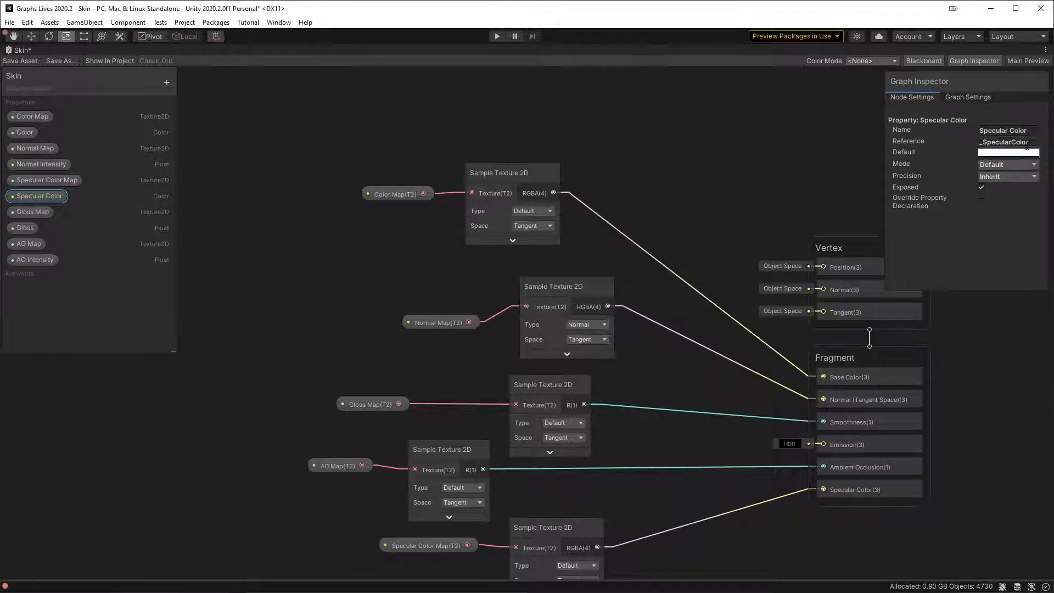
pyautogui.click(1015, 157)
pyautogui.moveTo(1051, 225); pyautogui.dragTo(1042, 249)
pyautogui.press('Escape')
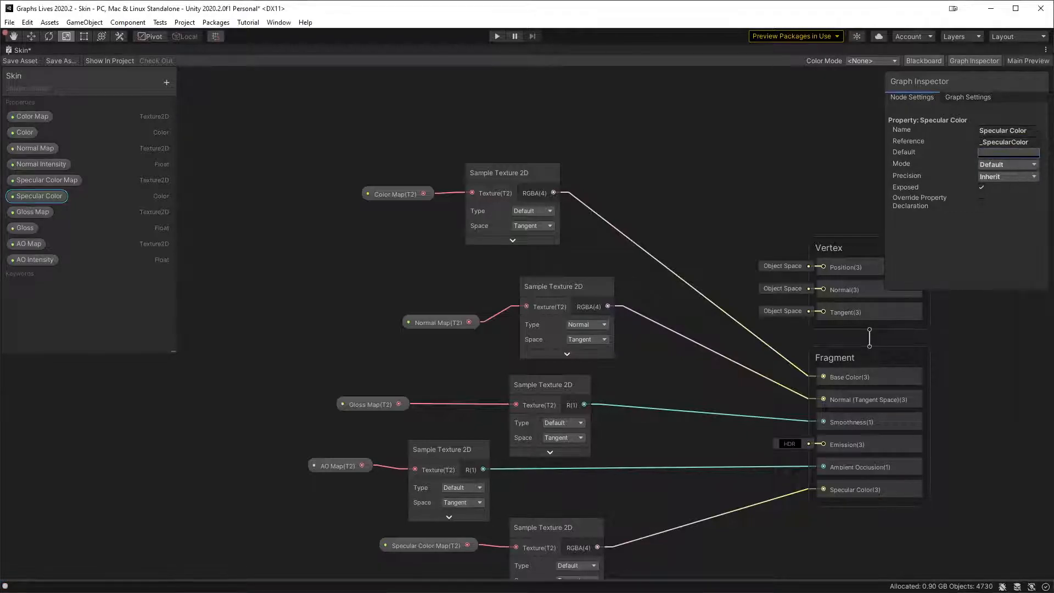
# - Give the Gloss property the reference _Gloss, a default of 0.2 and Slider mode
pyautogui.click(27, 227)
pyautogui.click(1013, 142)
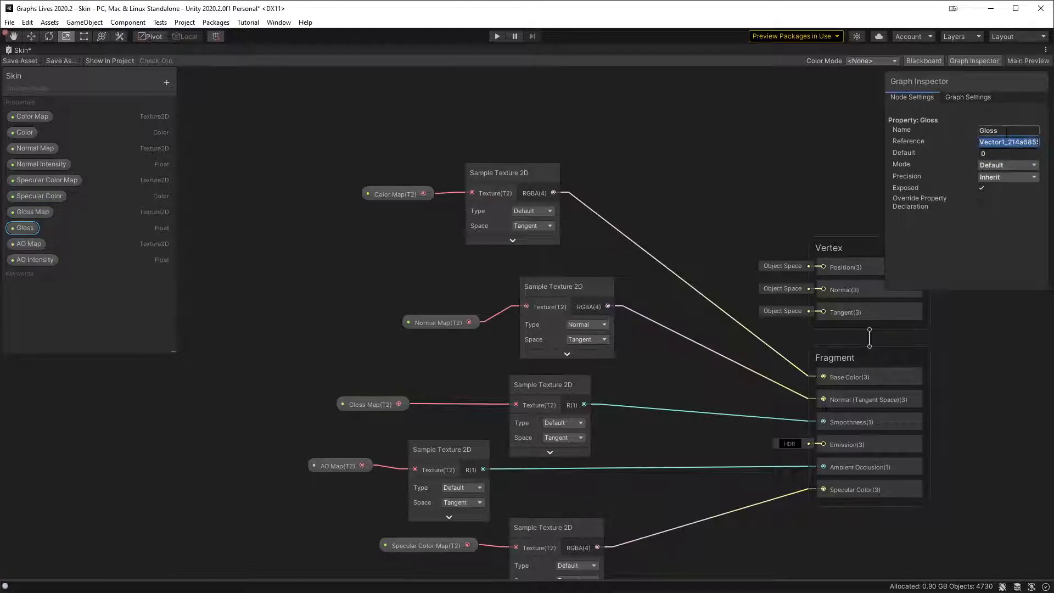
pyautogui.write('_Gloss')
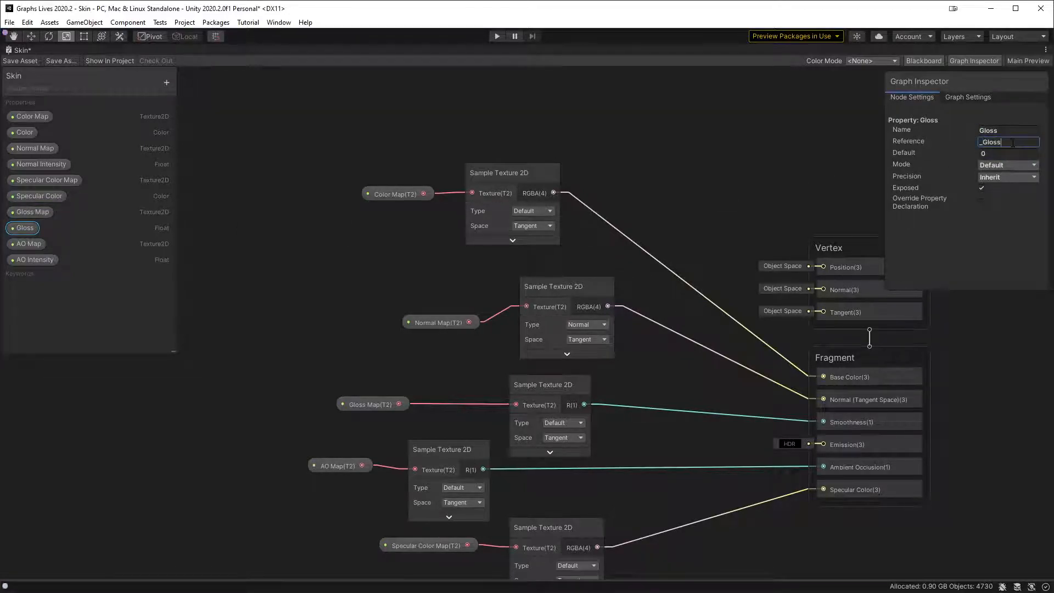
pyautogui.click(1003, 154)
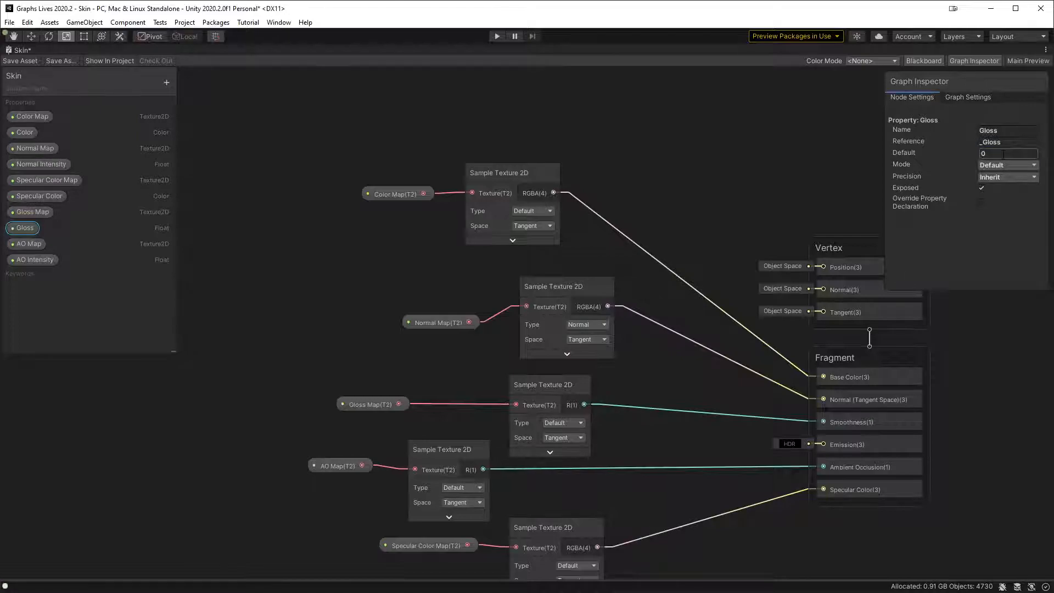
pyautogui.click(1004, 165)
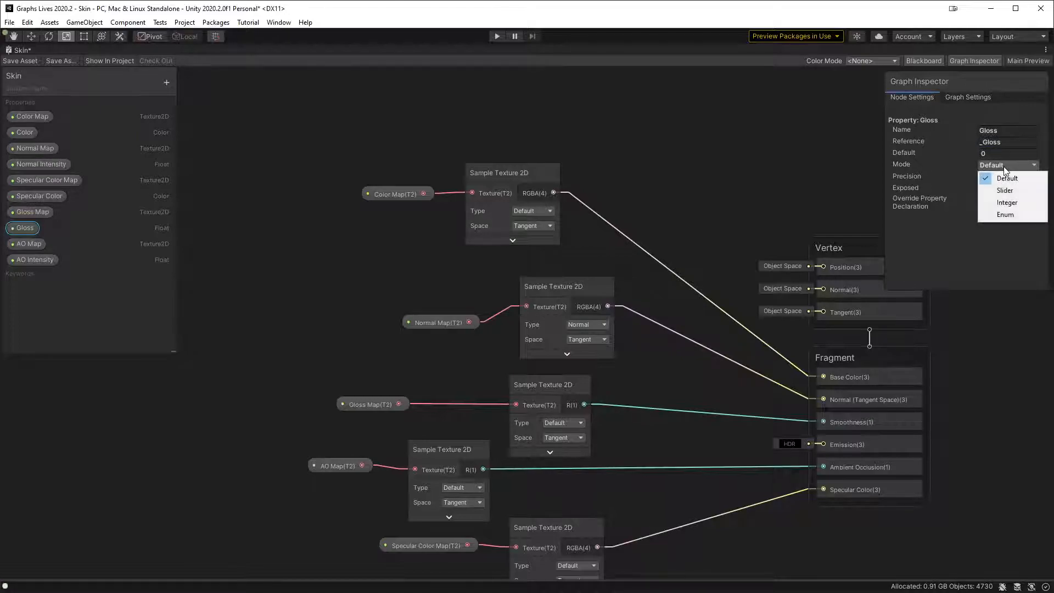
pyautogui.click(1007, 154)
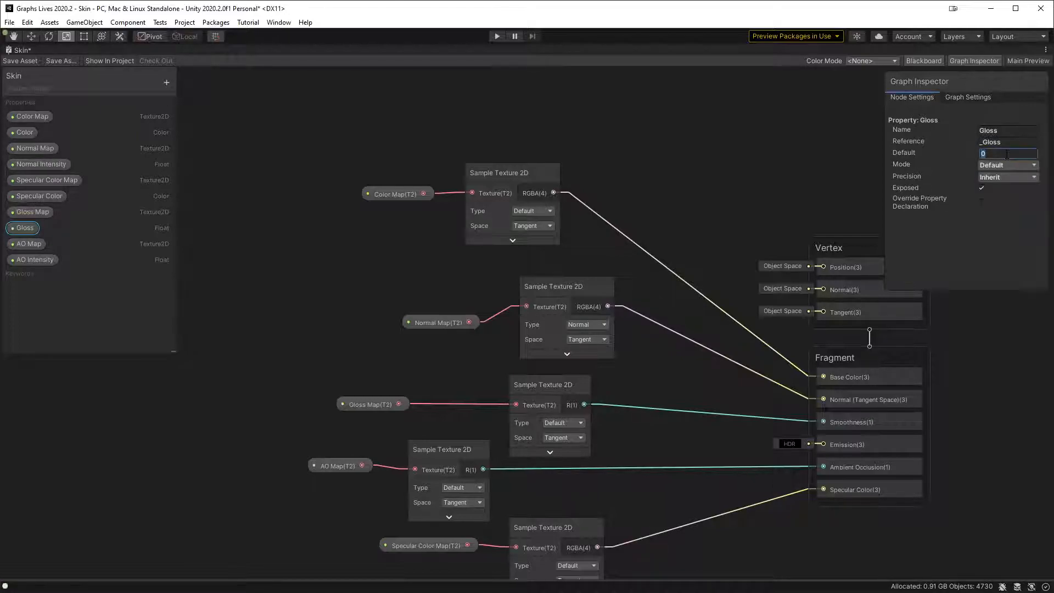
pyautogui.write('0.2')
pyautogui.click(1005, 165)
pyautogui.click(1008, 189)
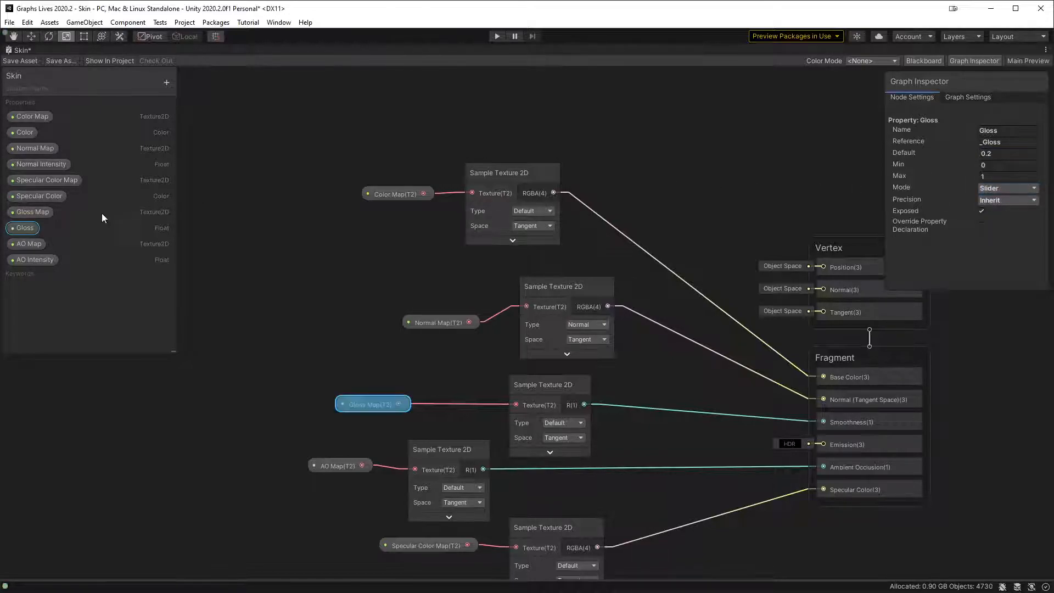
# - Set the Specular Color property's default color to black
pyautogui.click(39, 196)
pyautogui.click(995, 153)
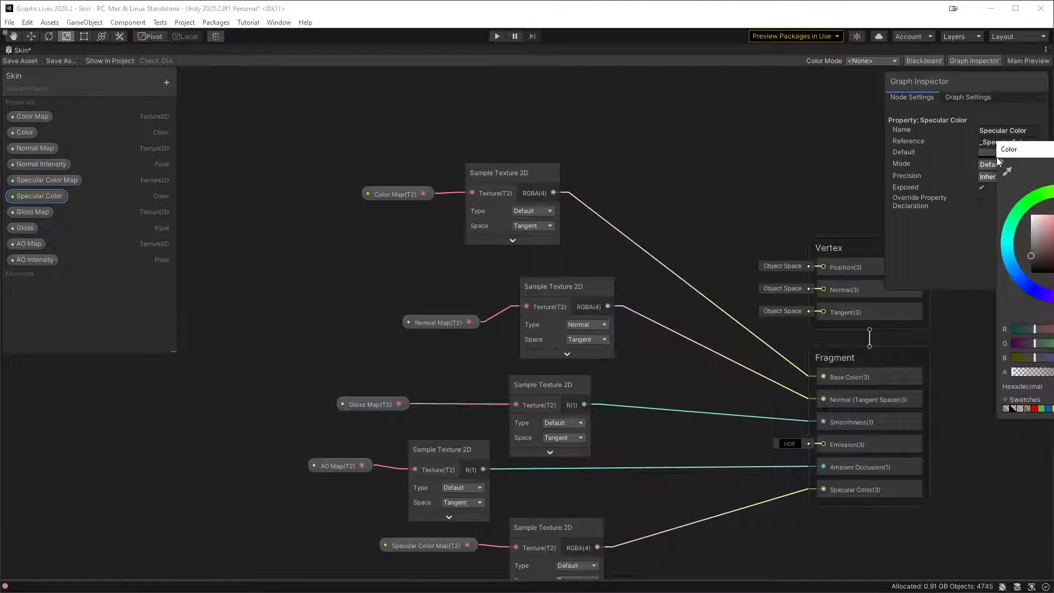
pyautogui.moveTo(1048, 257); pyautogui.dragTo(1030, 274)
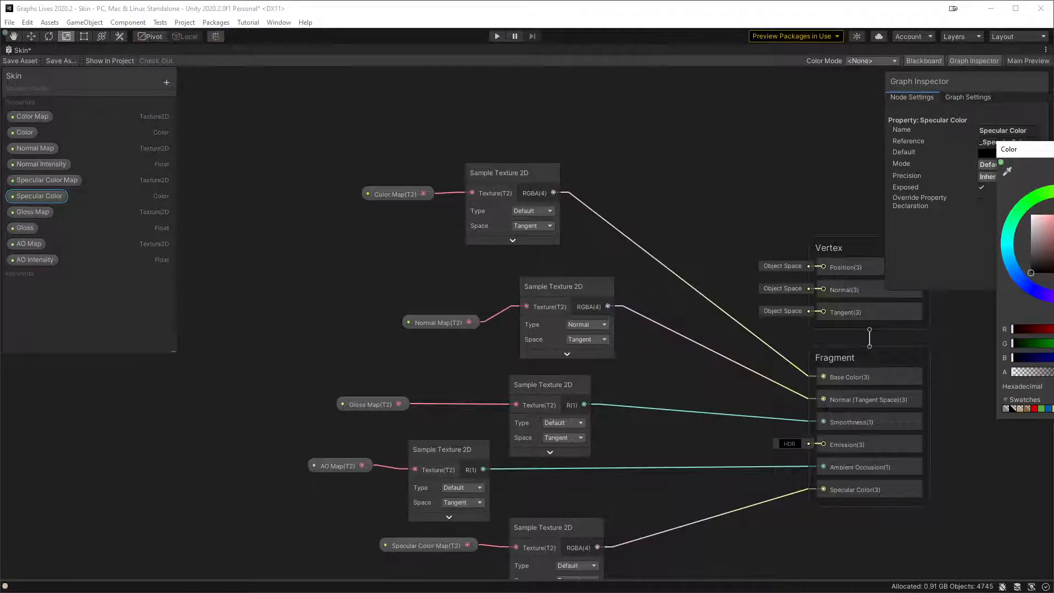
pyautogui.click(693, 176)
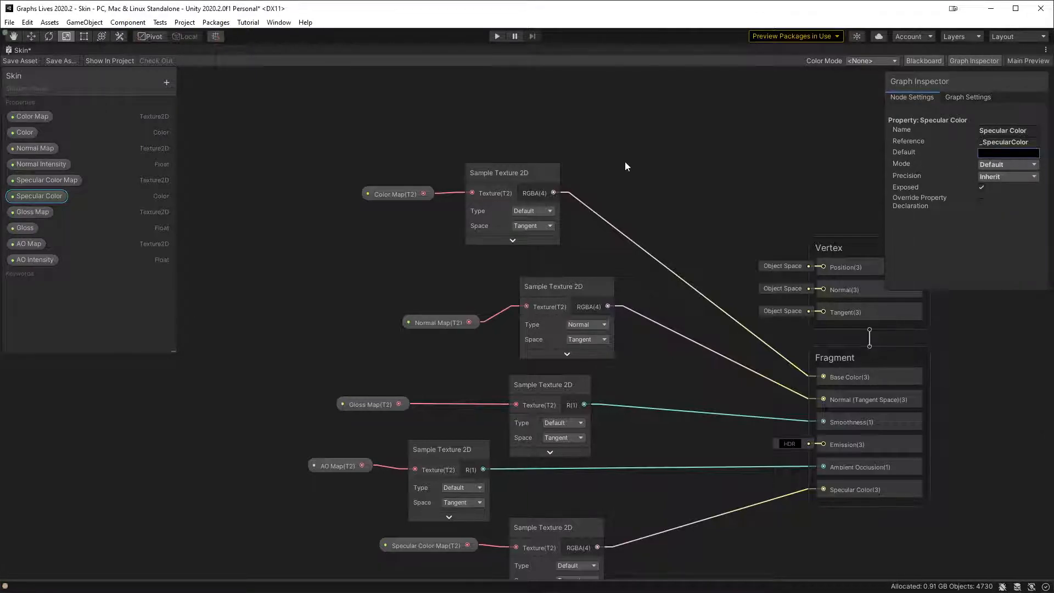
# - Give AO Intensity the reference _AOIntensity, a default of 1 and Slider mode
pyautogui.click(25, 228)
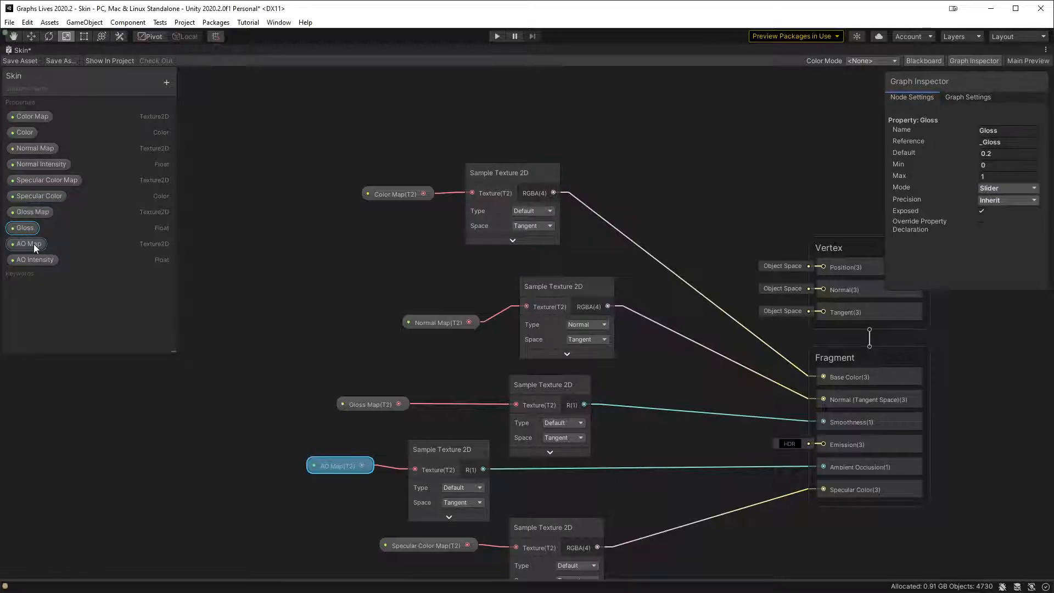
pyautogui.click(34, 260)
pyautogui.click(1010, 130)
pyautogui.click(994, 142)
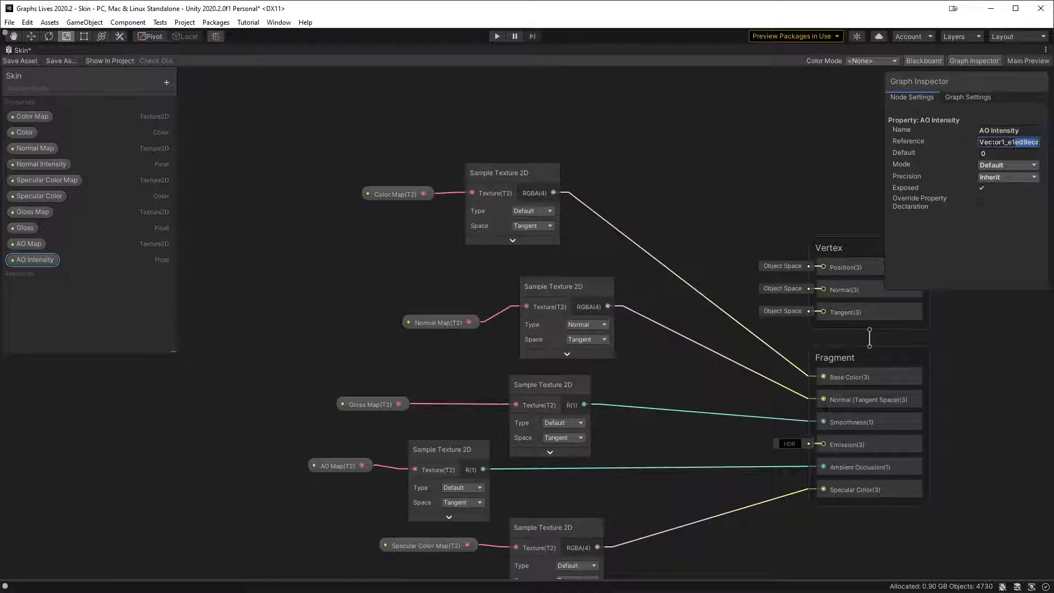
pyautogui.write('_AOIntensity')
pyautogui.click(983, 153)
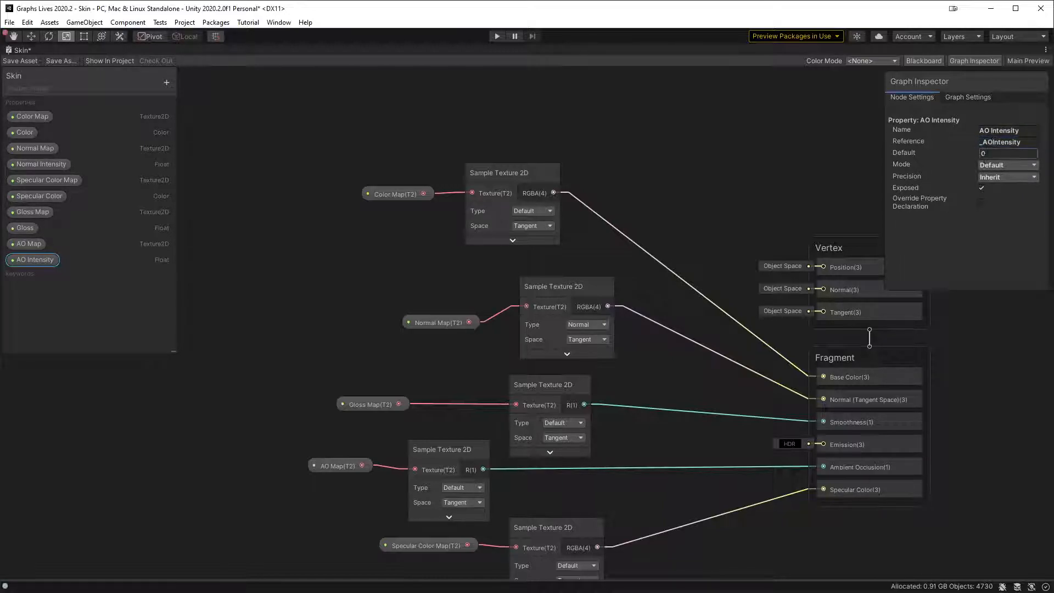
pyautogui.write('1')
pyautogui.click(1008, 167)
pyautogui.click(1009, 202)
pyautogui.click(1008, 168)
pyautogui.click(1010, 191)
pyautogui.click(739, 150)
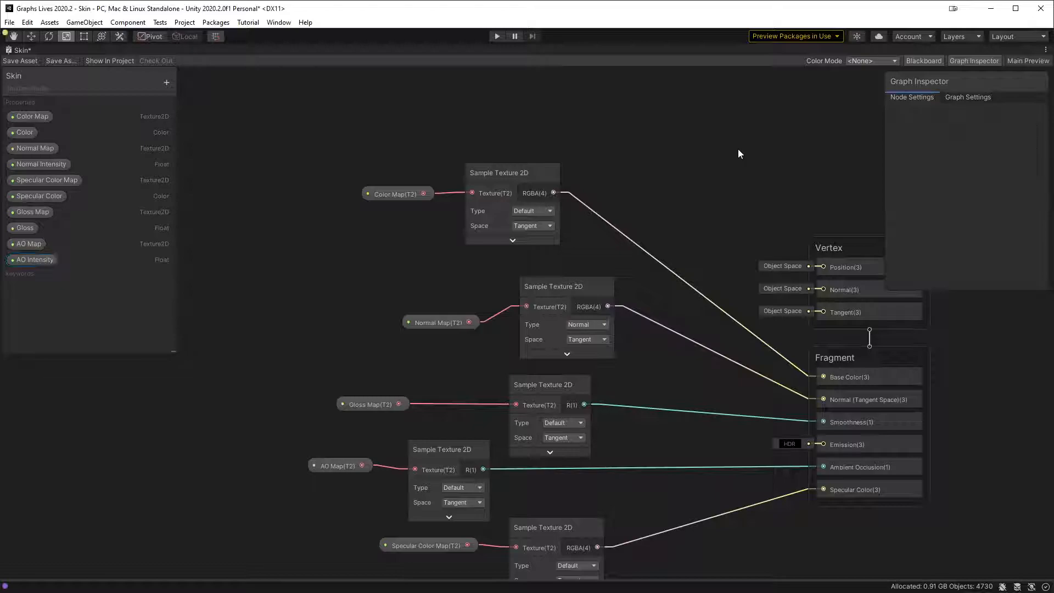
# - Place the Color property in the graph above the color map sample and connect it to input A of a new Multiply node
pyautogui.moveTo(296, 368); pyautogui.dragTo(254, 370, button='middle')
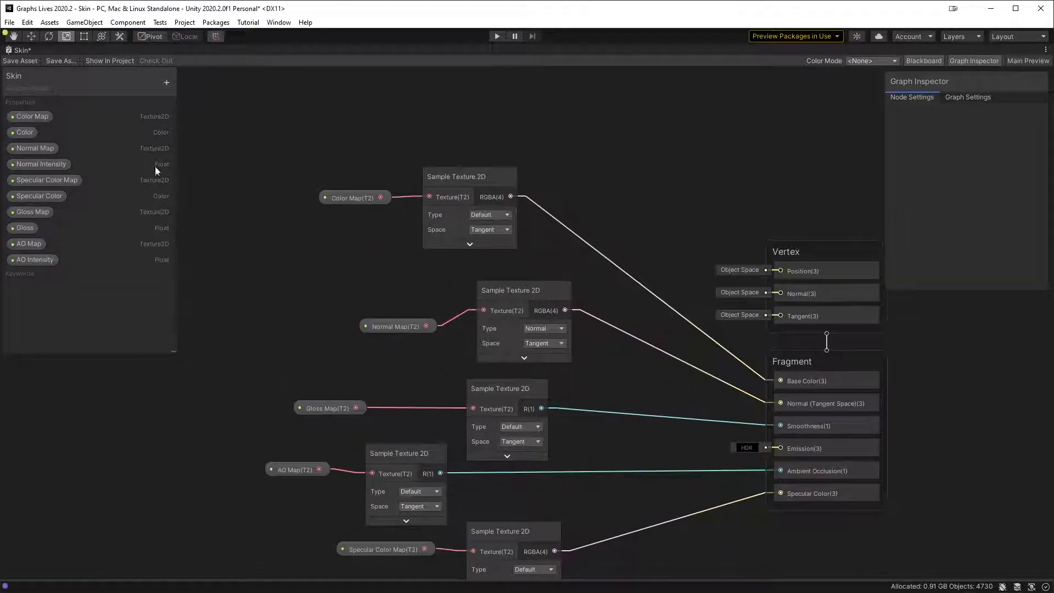
pyautogui.moveTo(25, 132); pyautogui.dragTo(617, 131)
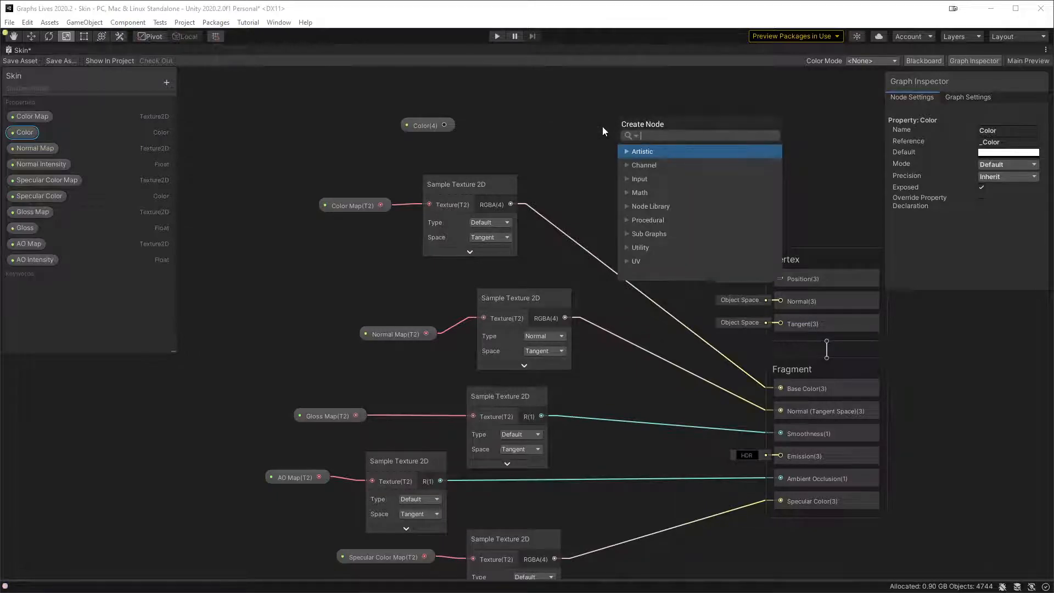
pyautogui.write('mul')
pyautogui.press('Down')
pyautogui.press('Return')
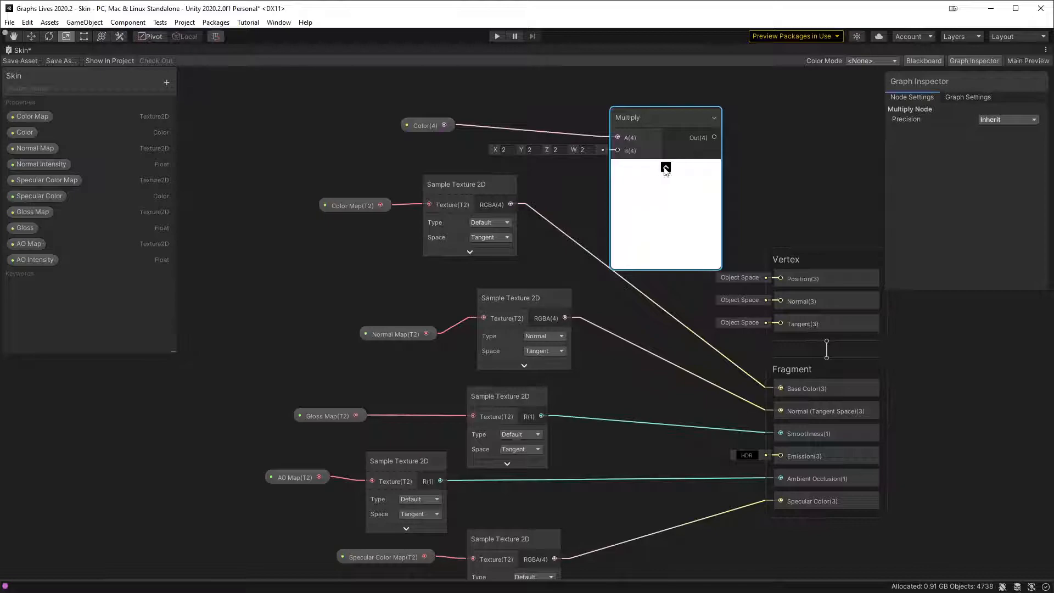
# - Connect the color map sample's RGBA to Multiply input B and the Multiply output to Base Color, grouping the nodes compactly with the preview collapsed
pyautogui.click(665, 166)
pyautogui.moveTo(584, 169); pyautogui.dragTo(617, 150)
pyautogui.moveTo(541, 215); pyautogui.dragTo(565, 160)
pyautogui.moveTo(421, 125); pyautogui.dragTo(483, 159)
pyautogui.click(595, 280)
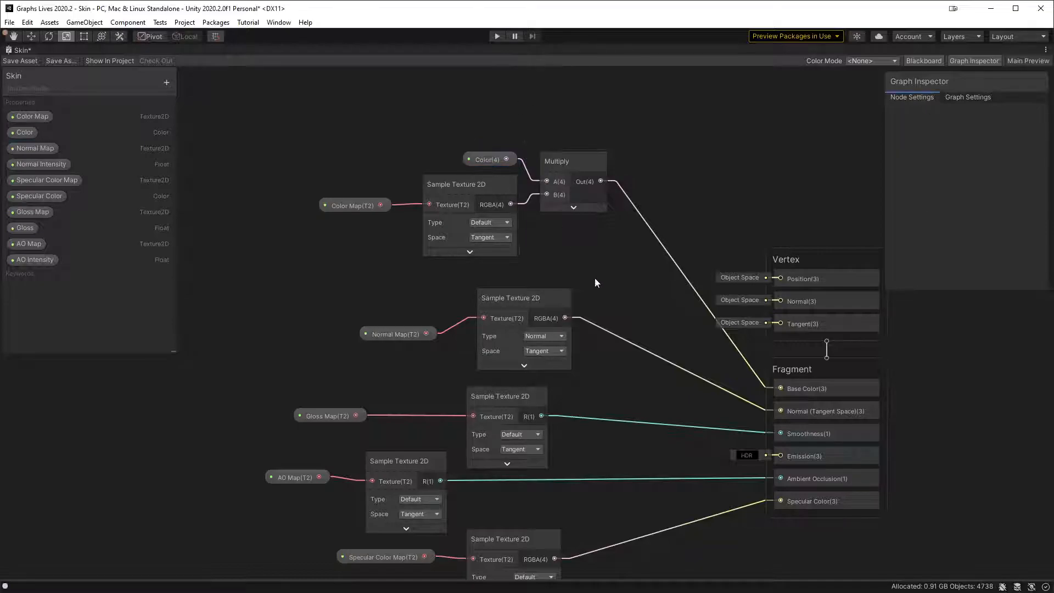
# - Place the Normal Intensity property above the normal map sample and connect it to the Strength input of a new Normal Strength node
pyautogui.moveTo(595, 280); pyautogui.dragTo(619, 182, button='middle')
pyautogui.click(39, 164)
pyautogui.moveTo(39, 164); pyautogui.dragTo(571, 172)
pyautogui.moveTo(612, 188); pyautogui.dragTo(625, 183)
pyautogui.write('normal')
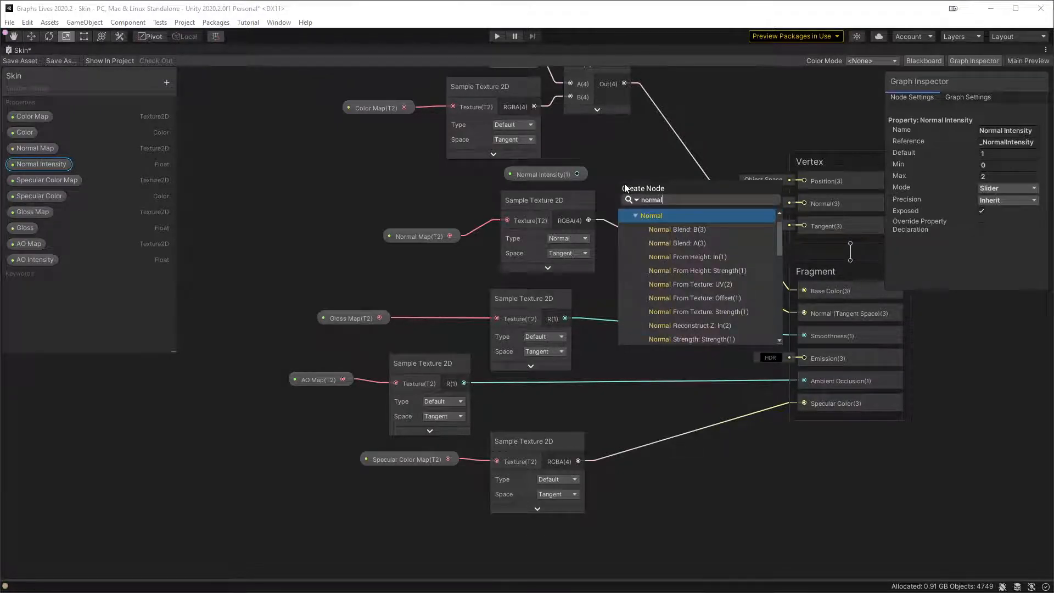
pyautogui.write(' str')
pyautogui.press('Return')
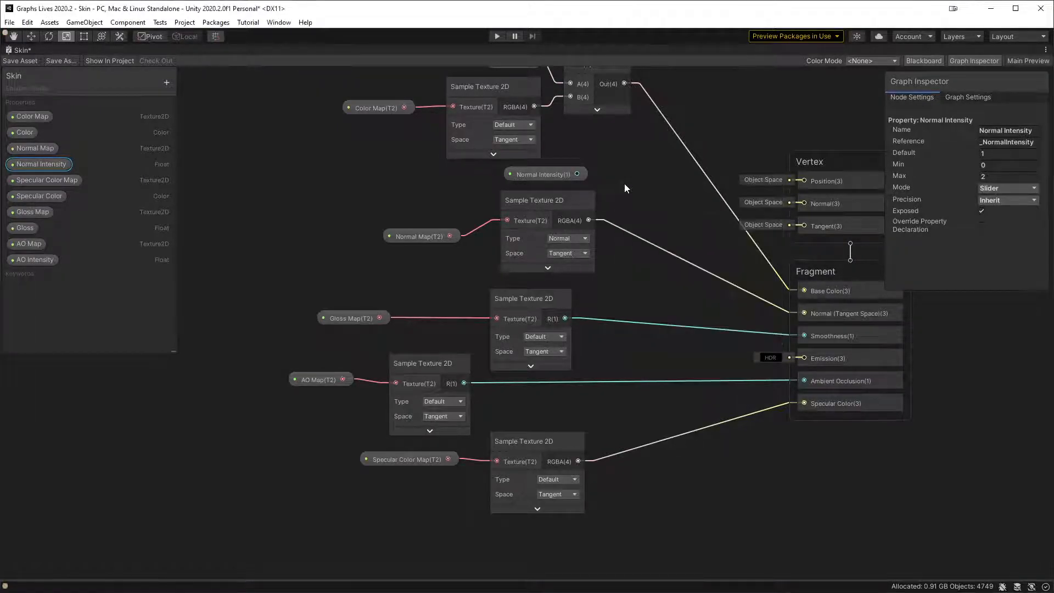
pyautogui.click(666, 218)
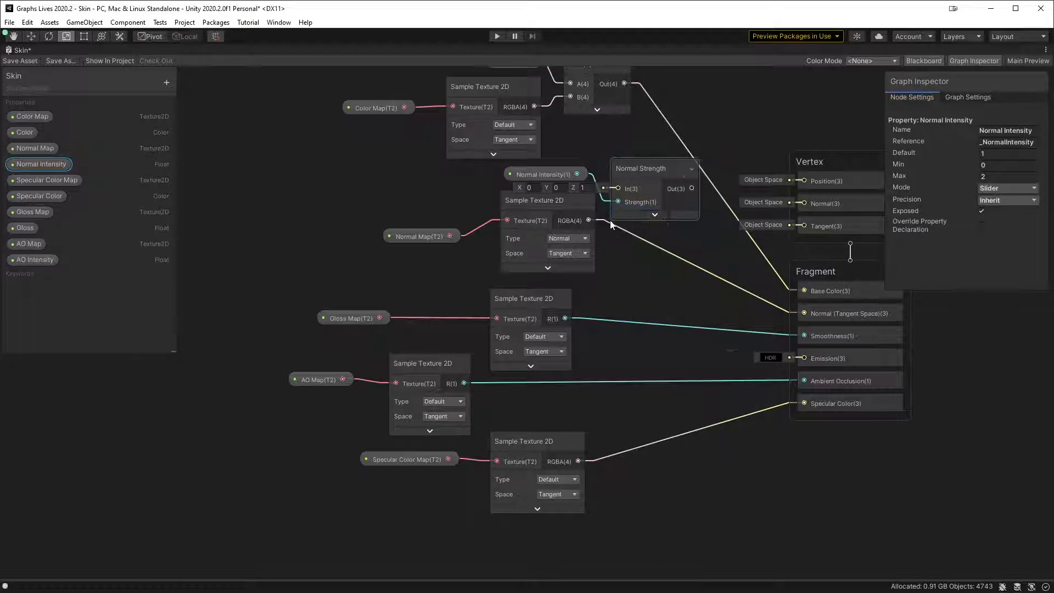
# - Route the normal map sample's RGBA through Normal Strength into Normal (Tangent Space) and arrange the group compactly, with Normal Intensity below the sample
pyautogui.moveTo(629, 191); pyautogui.dragTo(629, 191)
pyautogui.moveTo(556, 171); pyautogui.dragTo(574, 275)
pyautogui.moveTo(659, 190); pyautogui.dragTo(804, 313)
pyautogui.click(526, 205)
pyautogui.moveTo(526, 205); pyautogui.dragTo(466, 190)
pyautogui.moveTo(415, 239); pyautogui.dragTo(362, 208)
pyautogui.moveTo(485, 183); pyautogui.dragTo(491, 184)
pyautogui.moveTo(653, 215); pyautogui.dragTo(612, 190)
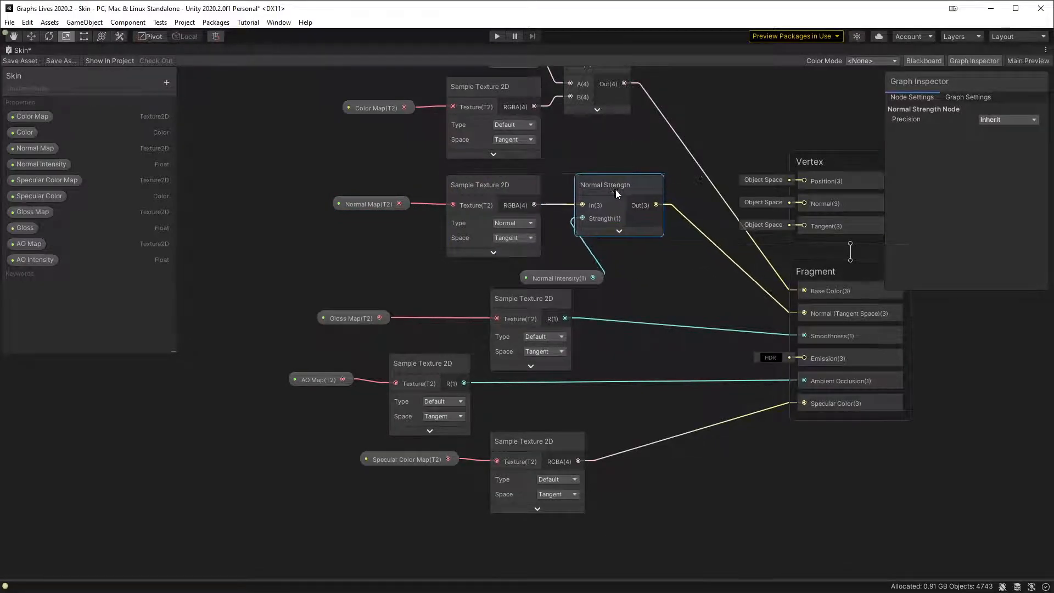
pyautogui.moveTo(562, 279); pyautogui.dragTo(506, 275)
# - Move the gloss, AO and specular map nodes down together to make room beneath the normal group
pyautogui.moveTo(625, 561); pyautogui.dragTo(277, 318)
pyautogui.moveTo(519, 303); pyautogui.dragTo(495, 423)
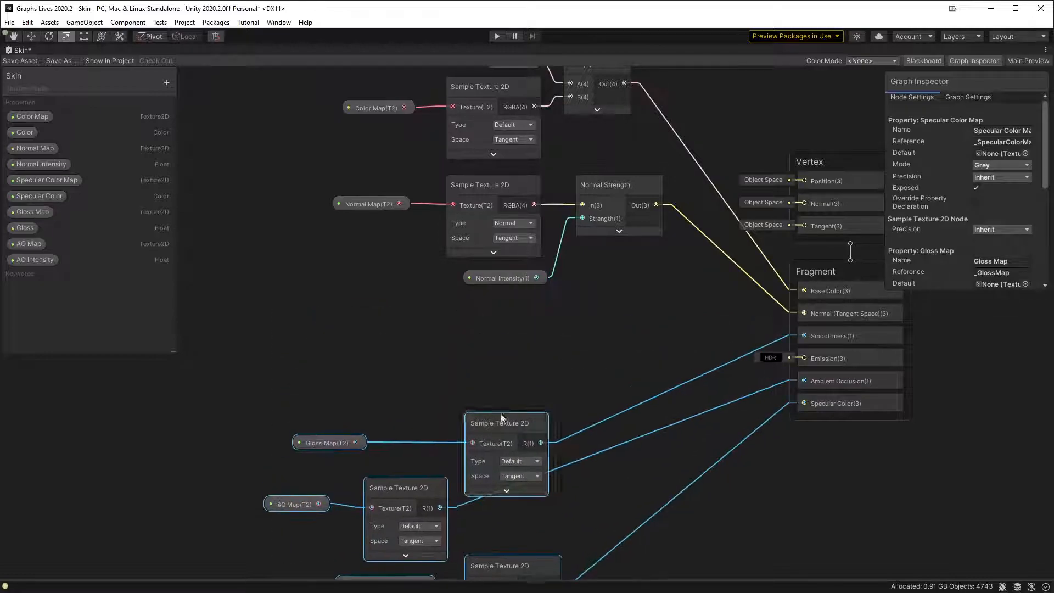
pyautogui.click(449, 388)
pyautogui.moveTo(449, 388); pyautogui.dragTo(460, 282, button='middle')
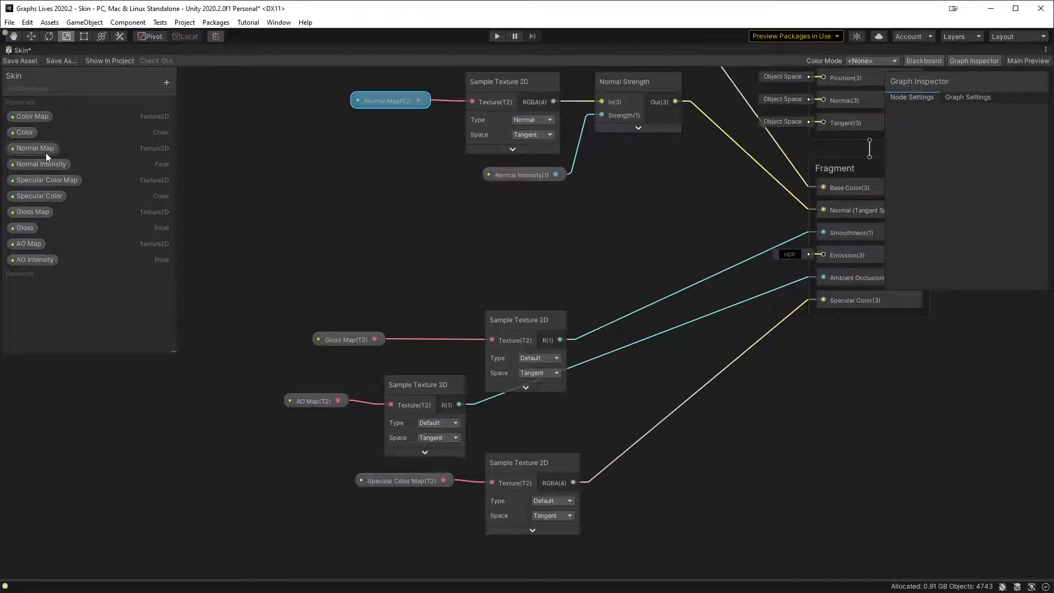
# - Place the Gloss property above the gloss map sample and connect it to input A of a new Multiply node
pyautogui.moveTo(32, 225); pyautogui.dragTo(522, 247)
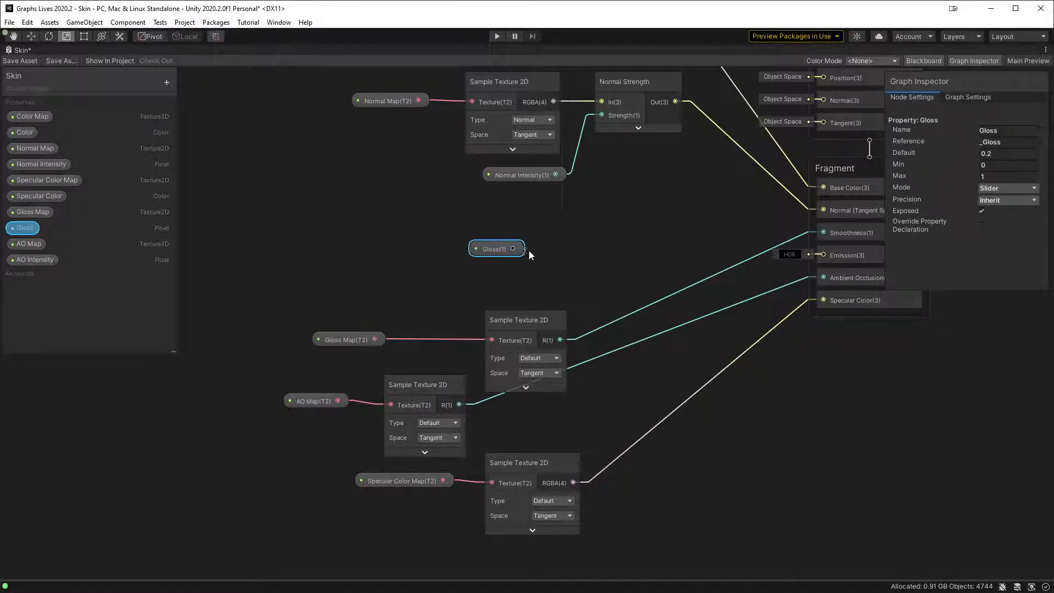
pyautogui.press('space')
pyautogui.write('mult')
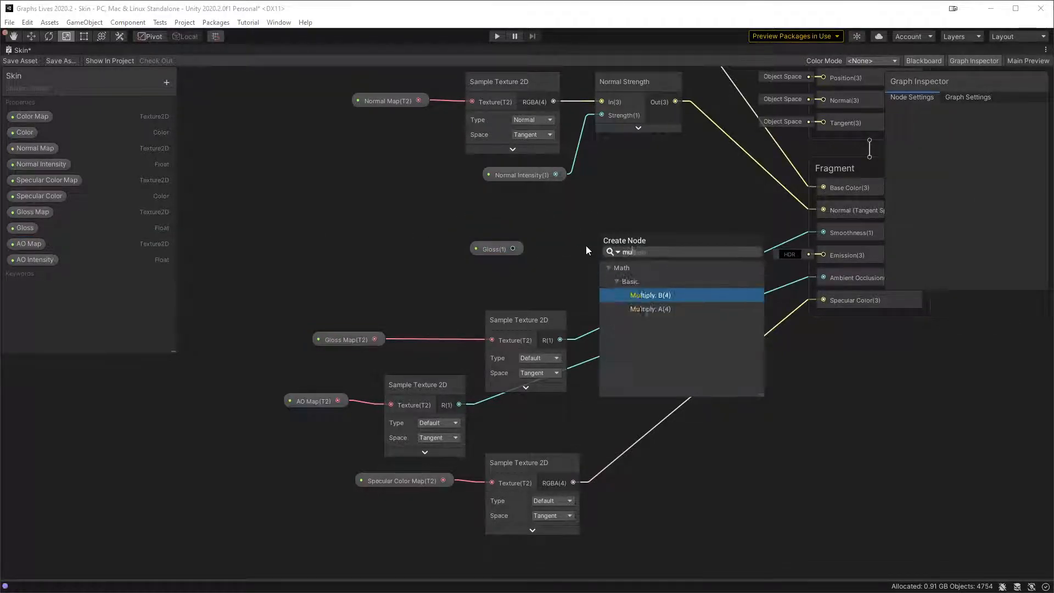
pyautogui.press('Down')
pyautogui.press('Return')
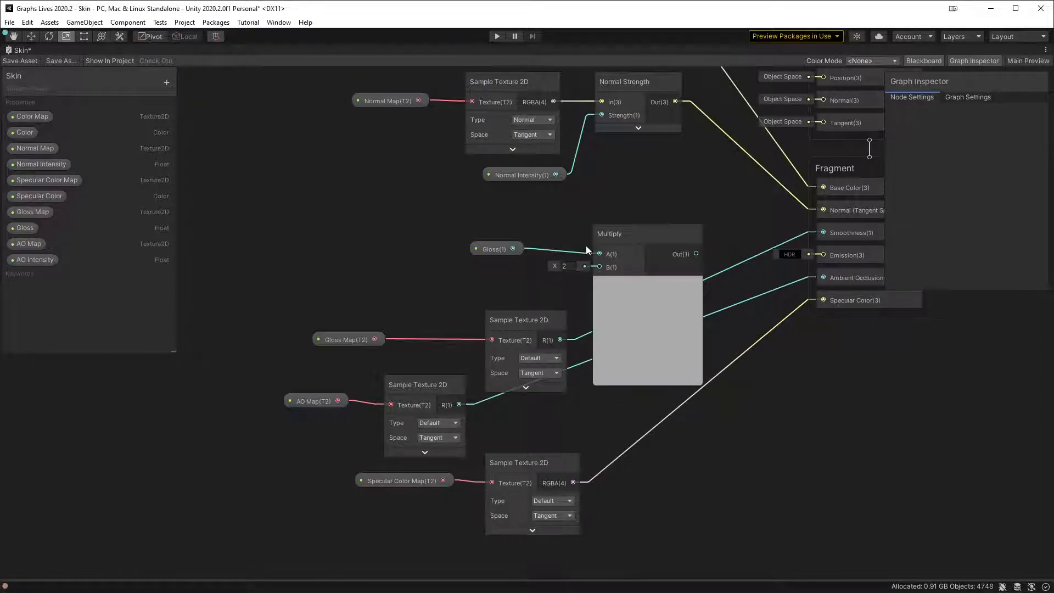
# - Connect the gloss map sample's R to Multiply input B and the Multiply output to Smoothness, collapsing the node's preview
pyautogui.moveTo(561, 340); pyautogui.dragTo(599, 267)
pyautogui.moveTo(583, 338); pyautogui.dragTo(698, 253)
pyautogui.click(668, 230)
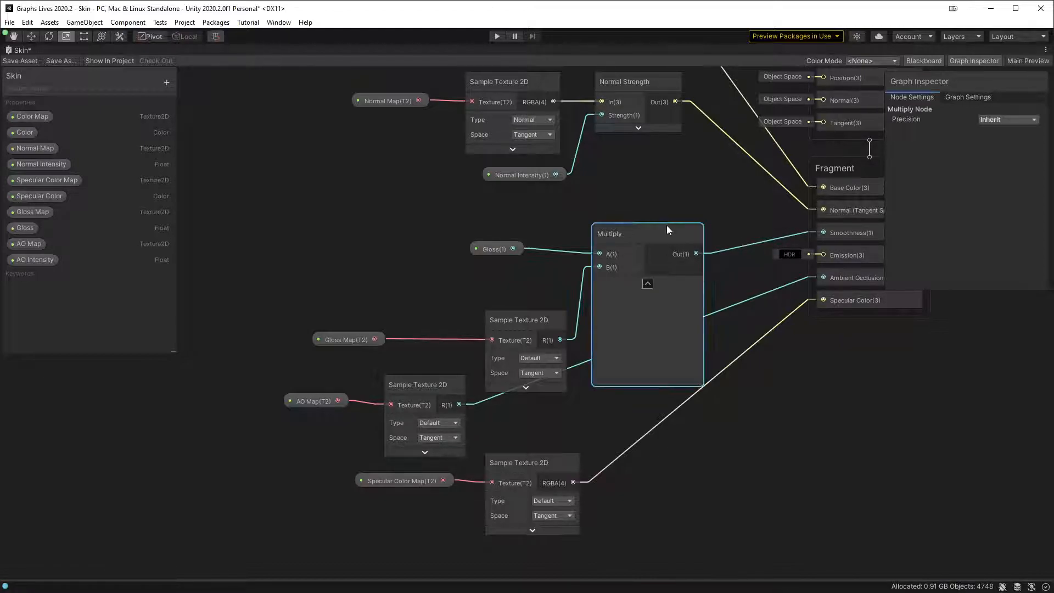
pyautogui.click(648, 284)
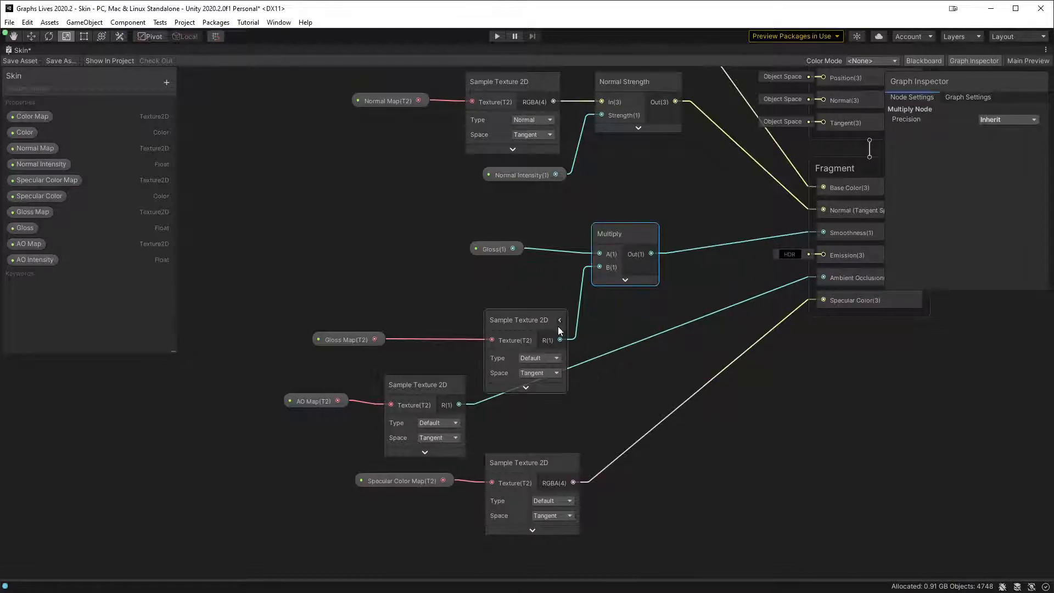
# - Arrange the gloss nodes in a compact group beneath the normal nodes and align them with the groups above
pyautogui.moveTo(496, 249); pyautogui.dragTo(532, 239)
pyautogui.moveTo(534, 333); pyautogui.dragTo(526, 280)
pyautogui.moveTo(627, 239); pyautogui.dragTo(613, 246)
pyautogui.moveTo(351, 340); pyautogui.dragTo(413, 286)
pyautogui.moveTo(646, 207); pyautogui.dragTo(338, 317)
pyautogui.moveTo(513, 266); pyautogui.dragTo(500, 244)
pyautogui.click(568, 313)
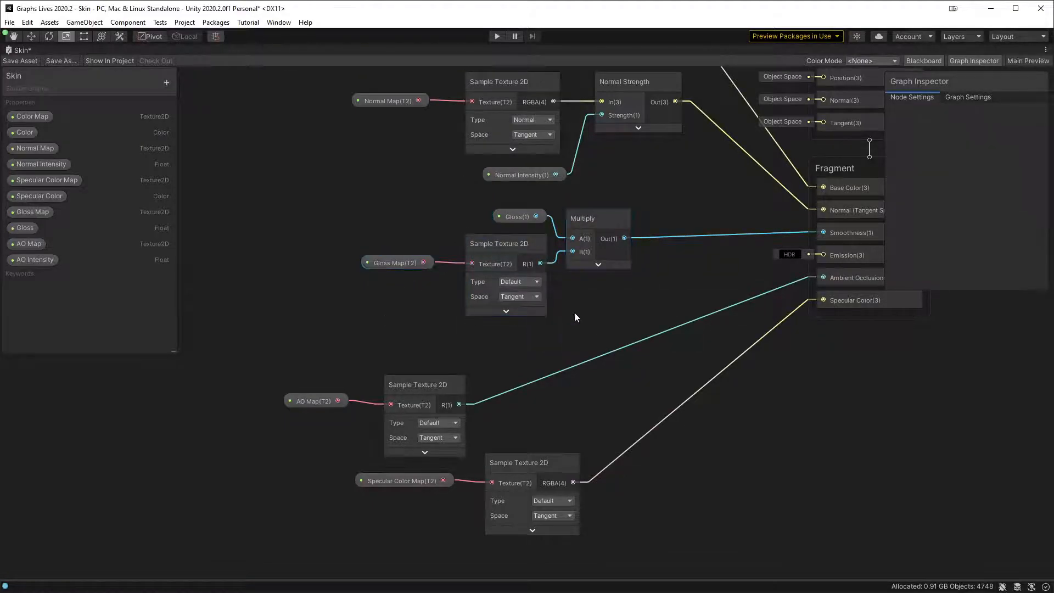
pyautogui.moveTo(604, 308); pyautogui.dragTo(549, 497, button='middle')
pyautogui.moveTo(563, 256); pyautogui.dragTo(545, 248)
pyautogui.click(522, 392)
pyautogui.moveTo(523, 391); pyautogui.dragTo(531, 388)
pyautogui.click(591, 331)
# - Place the AO Intensity property above the AO map sample and connect it to input A of a new Multiply node with its preview collapsed
pyautogui.moveTo(591, 332); pyautogui.dragTo(620, 199, button='middle')
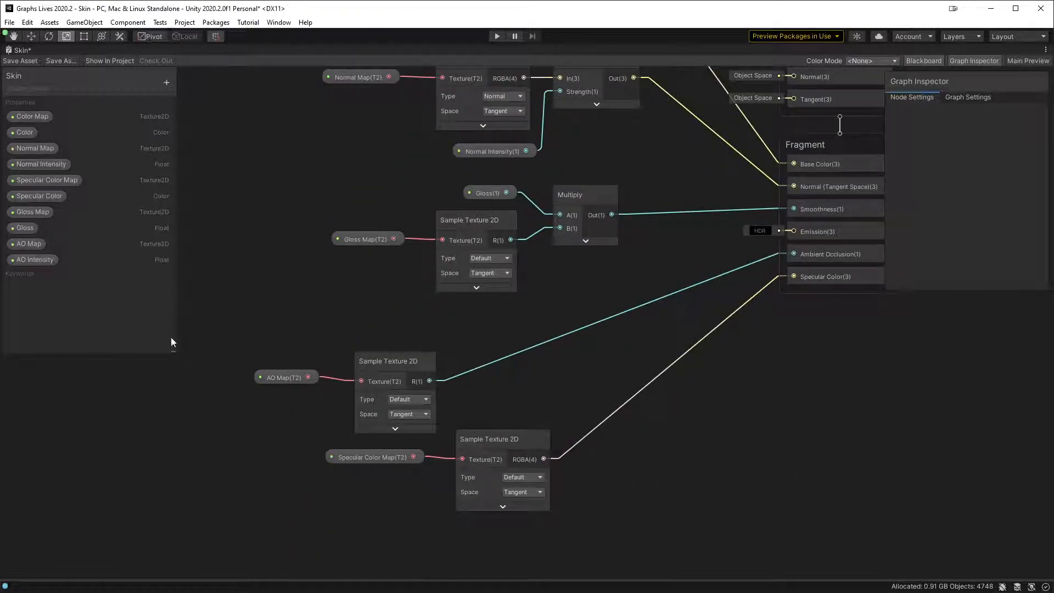
pyautogui.moveTo(35, 260); pyautogui.dragTo(404, 305)
pyautogui.moveTo(468, 314); pyautogui.dragTo(496, 330)
pyautogui.write('mul')
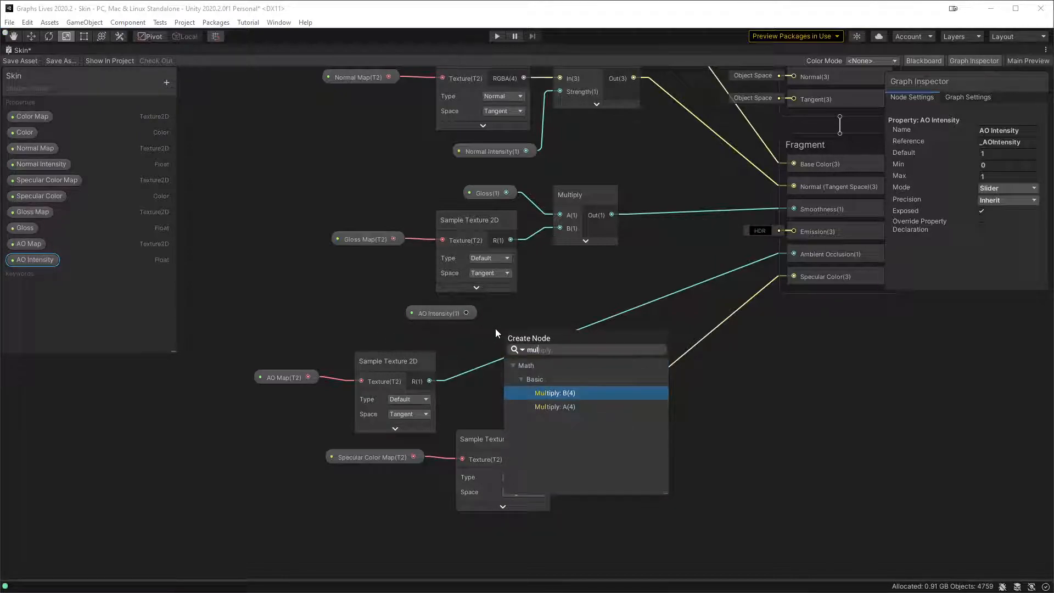
pyautogui.press('Down')
pyautogui.press('Return')
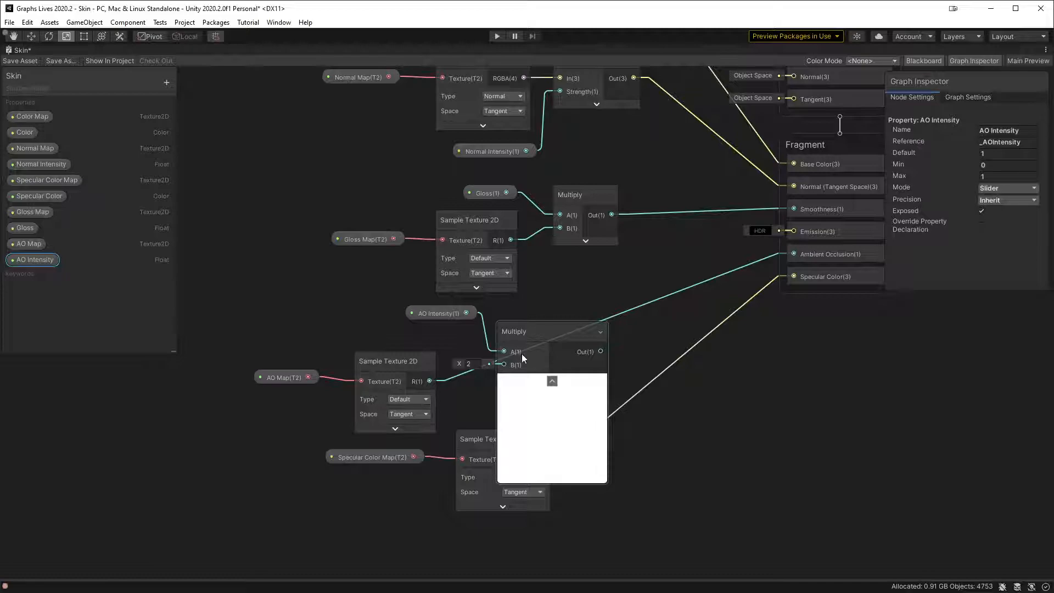
pyautogui.click(552, 381)
# - Connect the AO map sample's R to Multiply input B and the Multiply output to Ambient Occlusion, grouping the AO nodes compactly
pyautogui.moveTo(431, 382); pyautogui.dragTo(562, 324)
pyautogui.moveTo(453, 314); pyautogui.dragTo(472, 356)
pyautogui.moveTo(396, 331); pyautogui.dragTo(482, 328)
pyautogui.moveTo(284, 378); pyautogui.dragTo(380, 372)
pyautogui.click(562, 395)
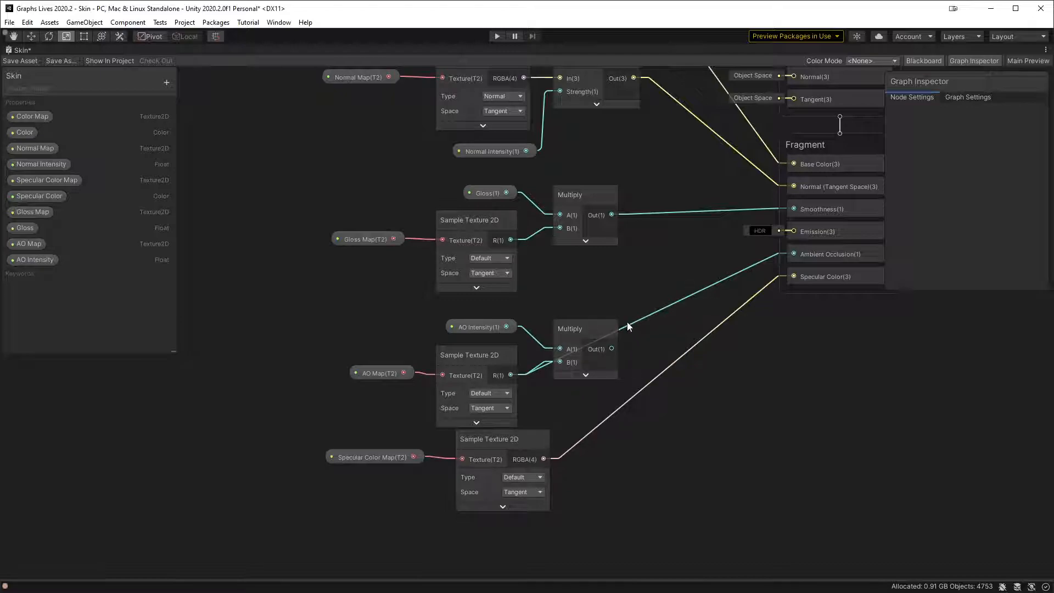
pyautogui.moveTo(544, 369); pyautogui.dragTo(619, 343)
# - Move the specular map nodes down and connect the Specular Color property, placed above them, to input A of a new Multiply node
pyautogui.moveTo(654, 466); pyautogui.dragTo(662, 273, button='middle')
pyautogui.moveTo(613, 401); pyautogui.dragTo(388, 257)
pyautogui.moveTo(474, 259); pyautogui.dragTo(416, 365)
pyautogui.click(433, 296)
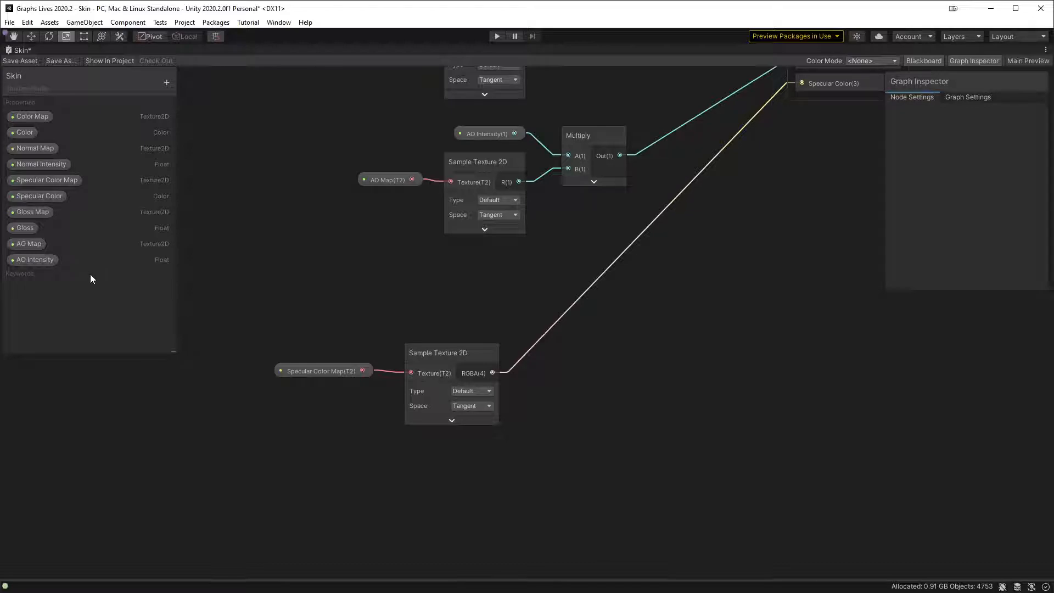
pyautogui.moveTo(43, 200); pyautogui.dragTo(548, 328)
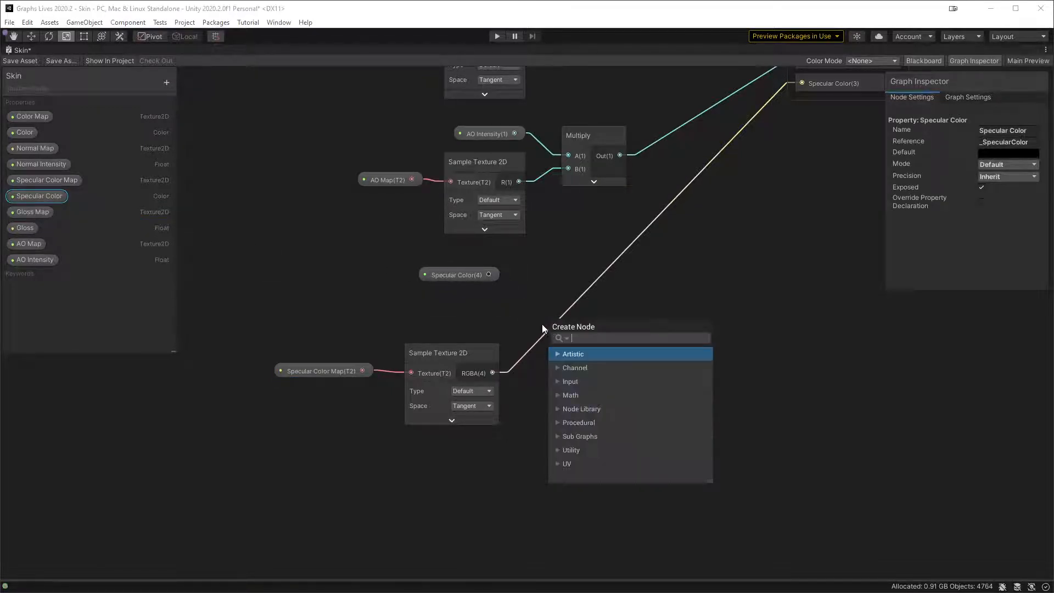
pyautogui.write('mul')
pyautogui.click(610, 396)
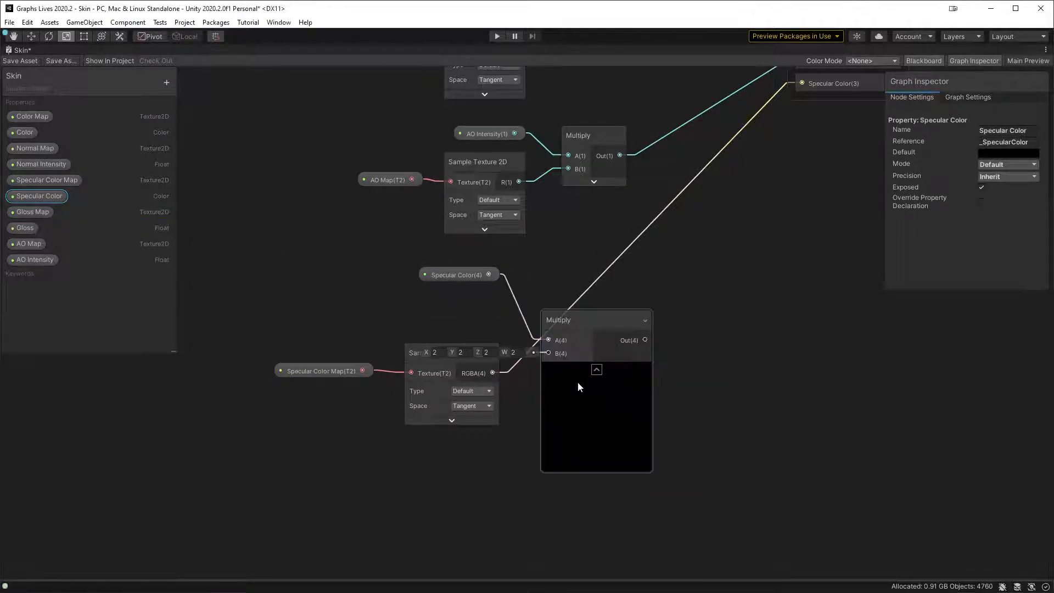
# - Connect the specular sample's RGBA to Multiply input B and the output to the fragment Specular Color, grouping the nodes with the preview collapsed
pyautogui.moveTo(496, 370); pyautogui.dragTo(653, 341)
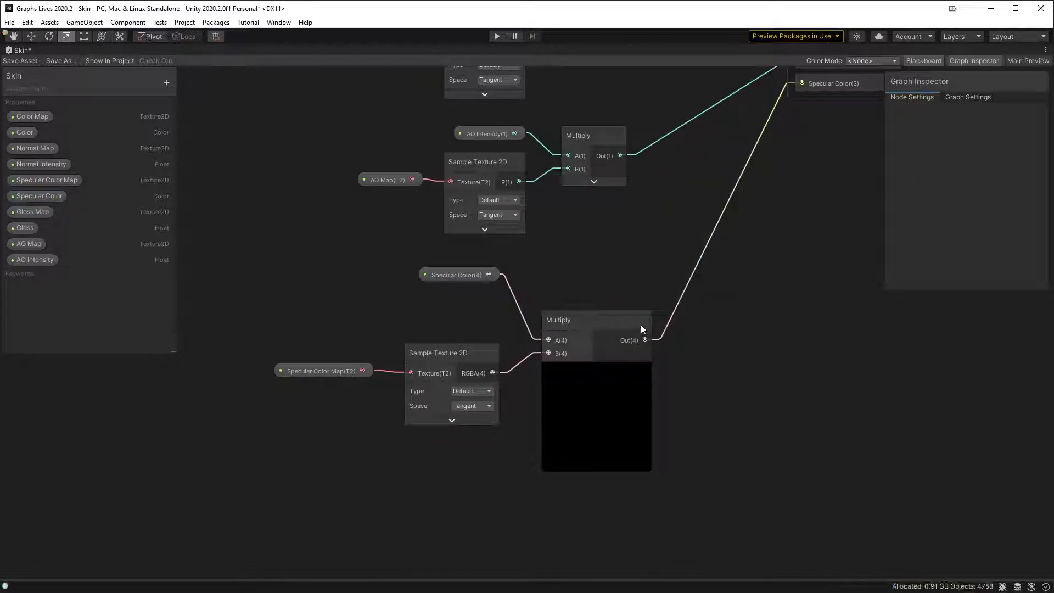
pyautogui.moveTo(594, 326); pyautogui.dragTo(570, 302)
pyautogui.click(605, 354)
pyautogui.moveTo(444, 277); pyautogui.dragTo(459, 309)
pyautogui.moveTo(456, 353); pyautogui.dragTo(485, 336)
pyautogui.moveTo(311, 370); pyautogui.dragTo(360, 355)
pyautogui.click(479, 262)
# - Save the shader graph asset and view the head's face up close in the scene
pyautogui.moveTo(560, 228); pyautogui.dragTo(398, 533, button='middle')
pyautogui.click(20, 60)
pyautogui.hotkey('shift', 'space')
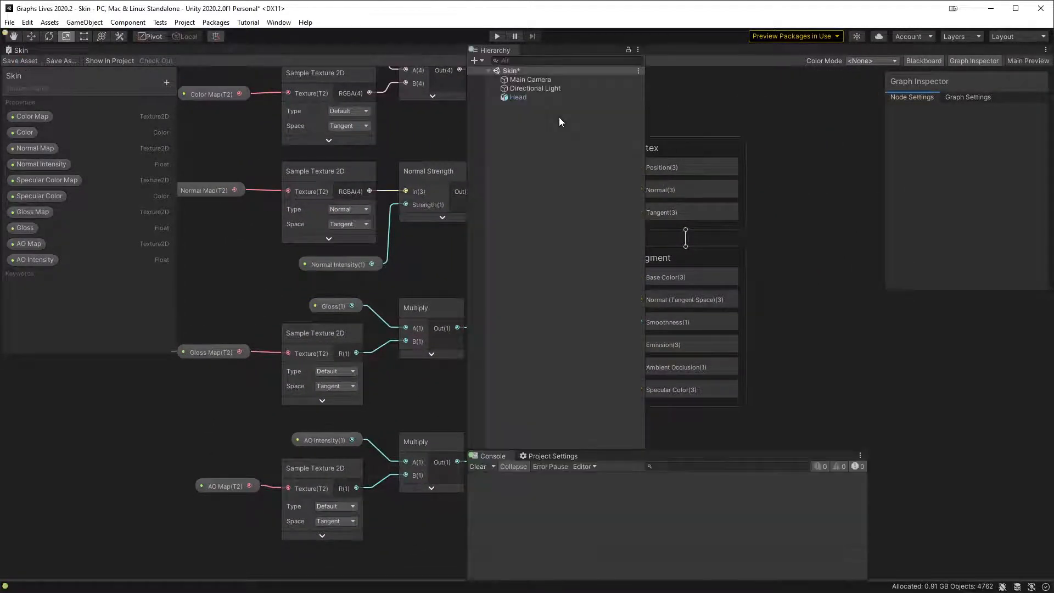
pyautogui.click(19, 51)
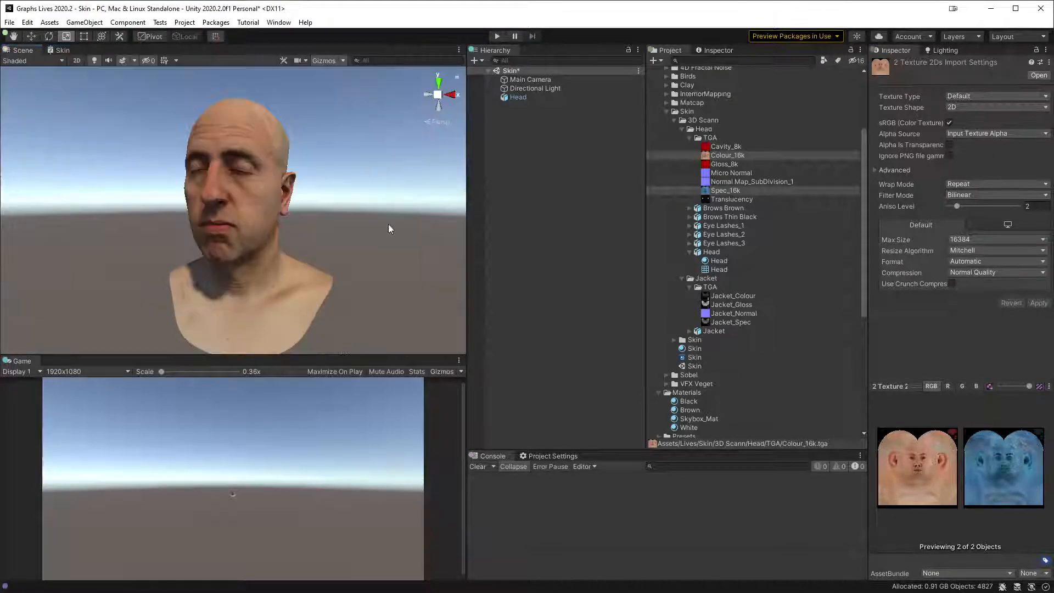
pyautogui.keyDown('alt'); pyautogui.moveTo(237, 235); pyautogui.dragTo(298, 308); pyautogui.keyUp('alt')
pyautogui.scroll(4, 298, 322)
pyautogui.keyDown('alt'); pyautogui.moveTo(251, 163); pyautogui.dragTo(298, 298, button='right'); pyautogui.keyUp('alt')
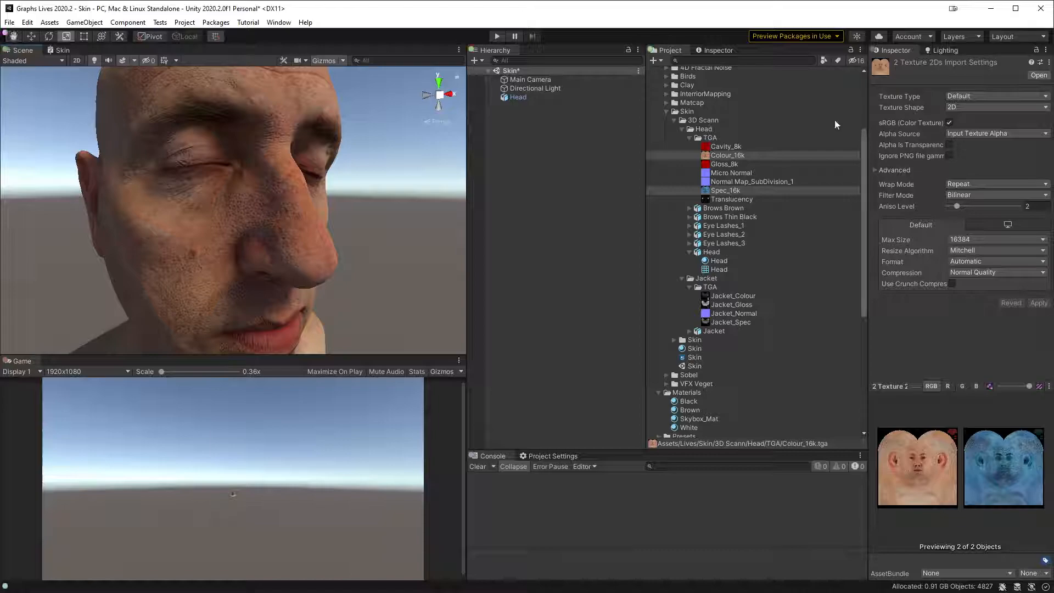
# - Set the Skin material's Specular Color to white in HSV mode with a V of 100
pyautogui.click(693, 349)
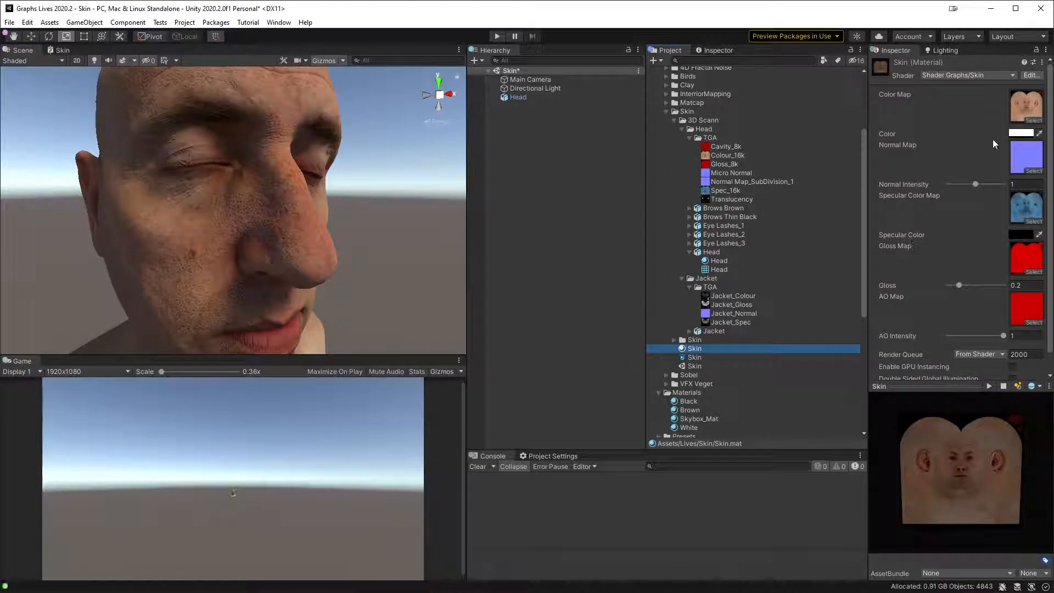
pyautogui.click(1017, 235)
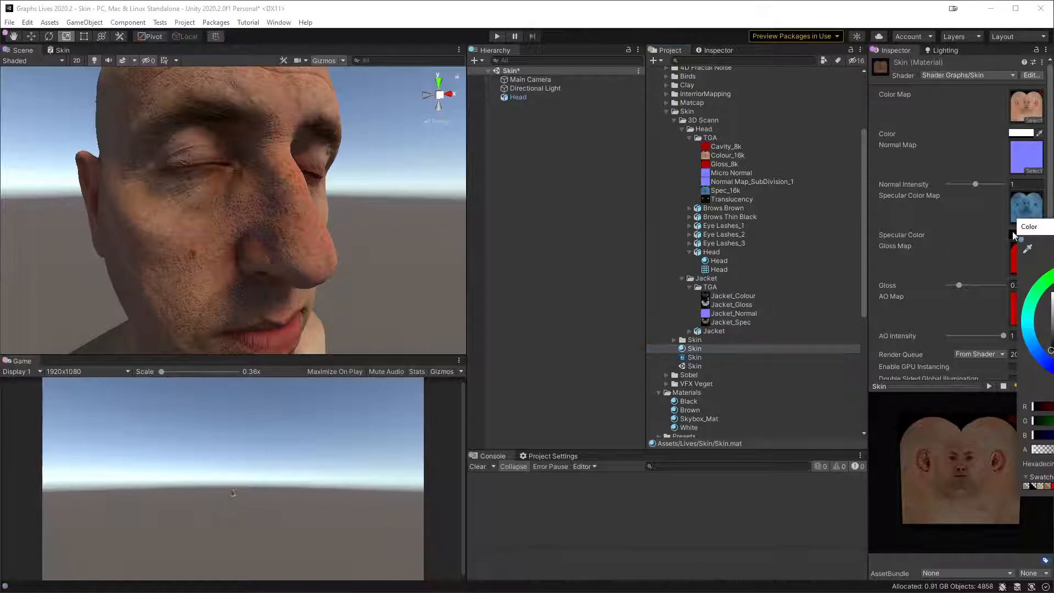
pyautogui.click(742, 355)
pyautogui.click(755, 369)
pyautogui.click(743, 356)
pyautogui.click(748, 392)
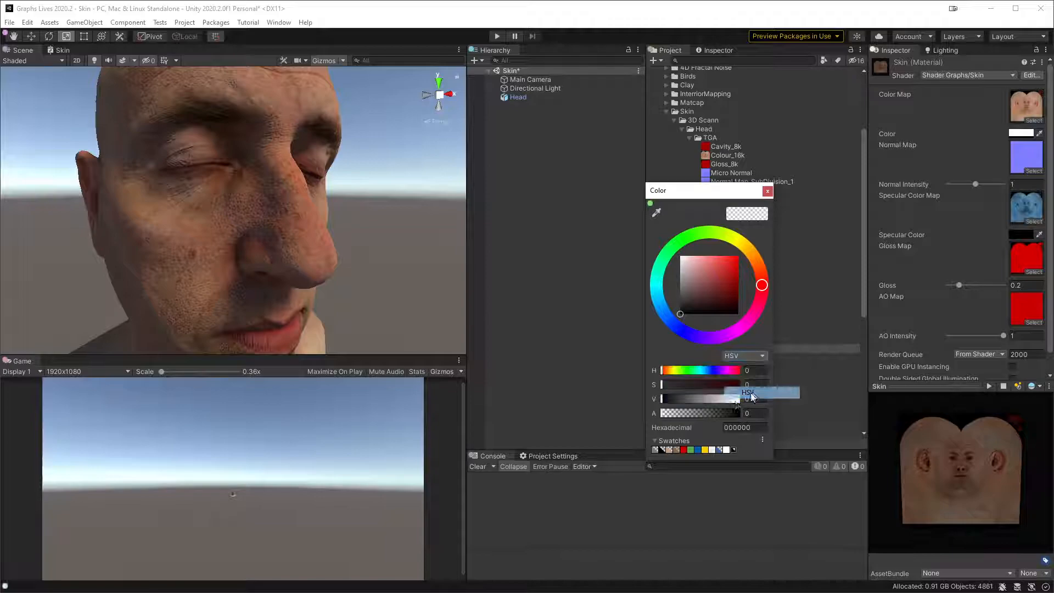
pyautogui.moveTo(663, 399); pyautogui.dragTo(789, 403)
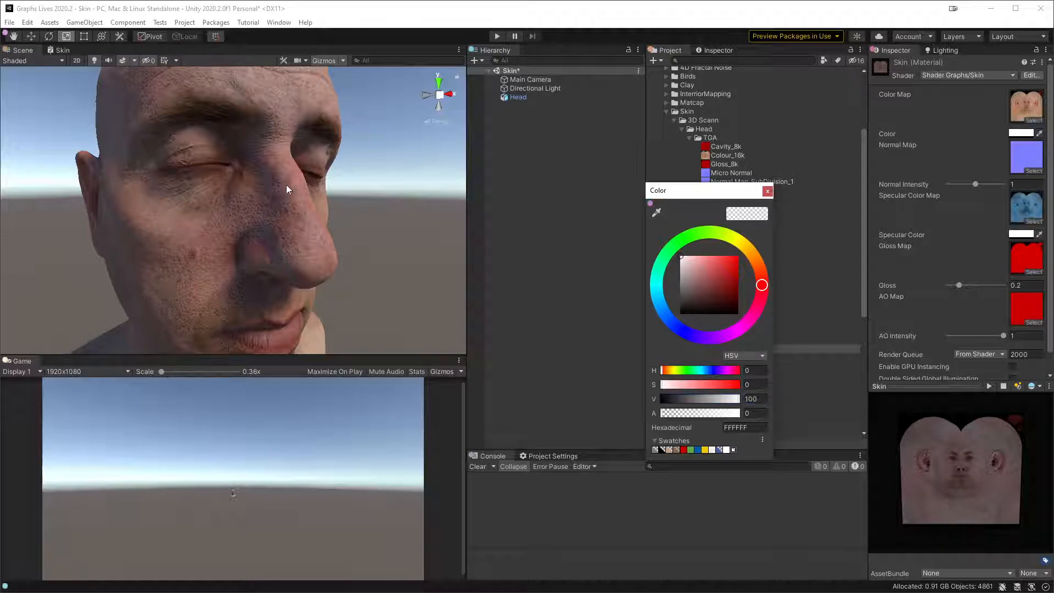
# - Examine the specular shading on the head from a distance and from a different angle
pyautogui.click(367, 147)
pyautogui.scroll(-3, 397, 133)
pyautogui.moveTo(397, 133); pyautogui.dragTo(381, 200, button='middle')
pyautogui.scroll(-3, 357, 209)
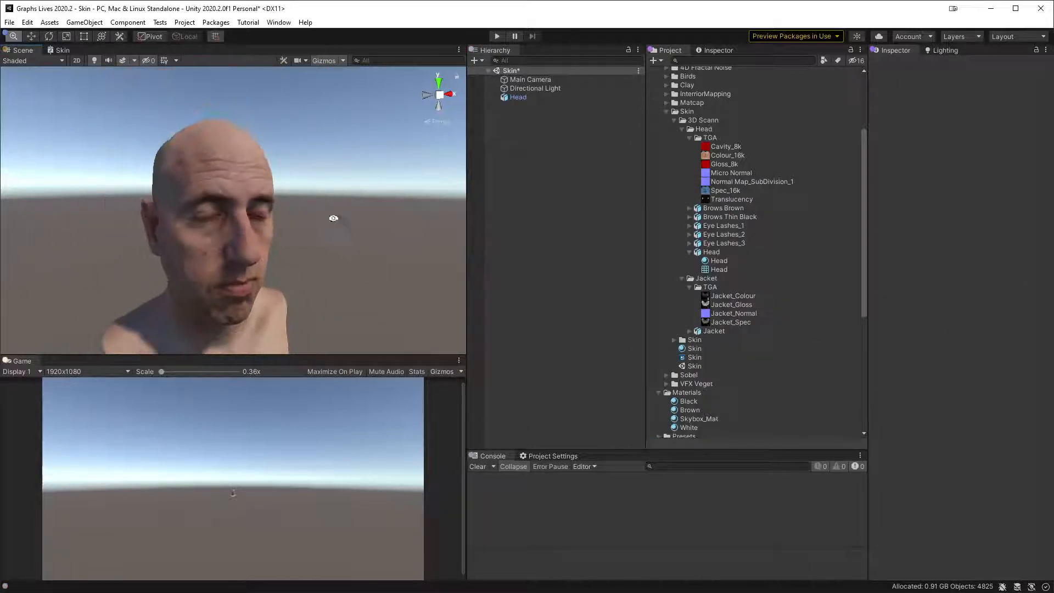
pyautogui.keyDown('alt'); pyautogui.moveTo(333, 218); pyautogui.dragTo(344, 209); pyautogui.keyUp('alt')
pyautogui.scroll(6, 344, 208)
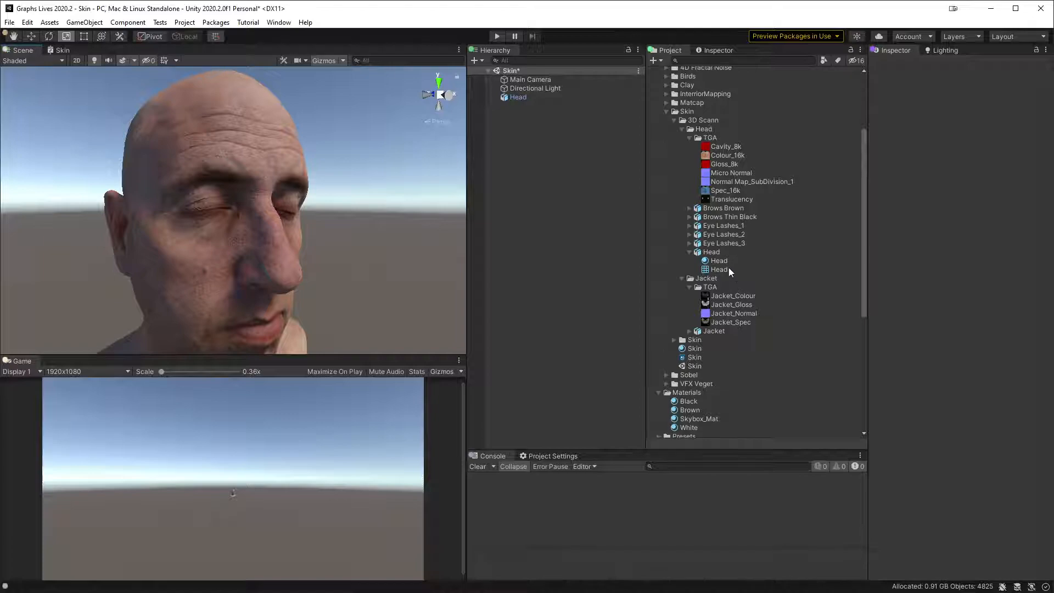
# - Test a stronger Normal Intensity on the Skin material while viewing the eye and nose up close, and reset it to 1
pyautogui.click(698, 351)
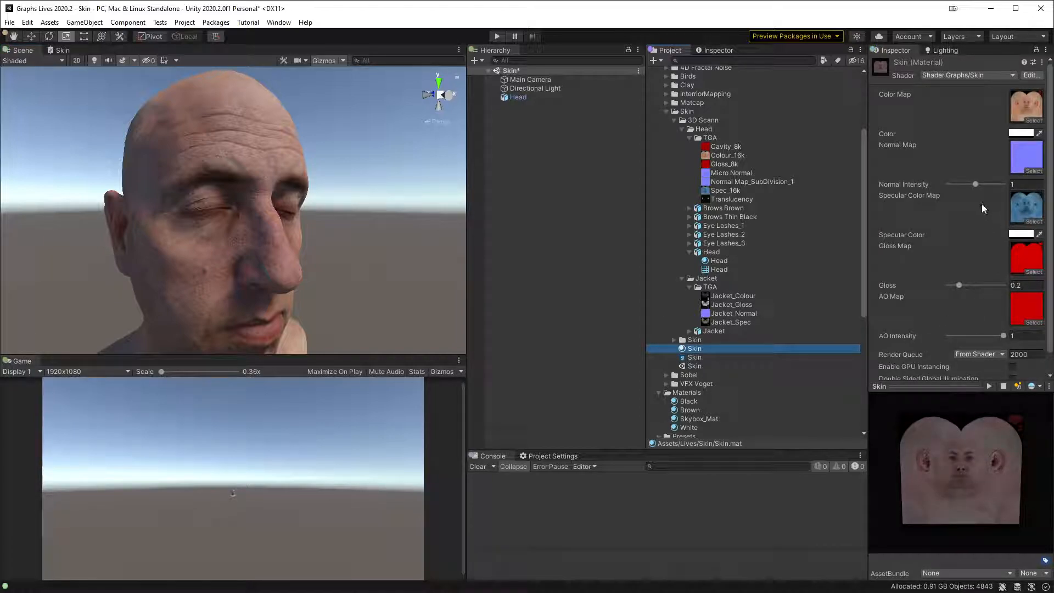
pyautogui.keyDown('alt'); pyautogui.moveTo(335, 269); pyautogui.dragTo(373, 318, button='right'); pyautogui.keyUp('alt')
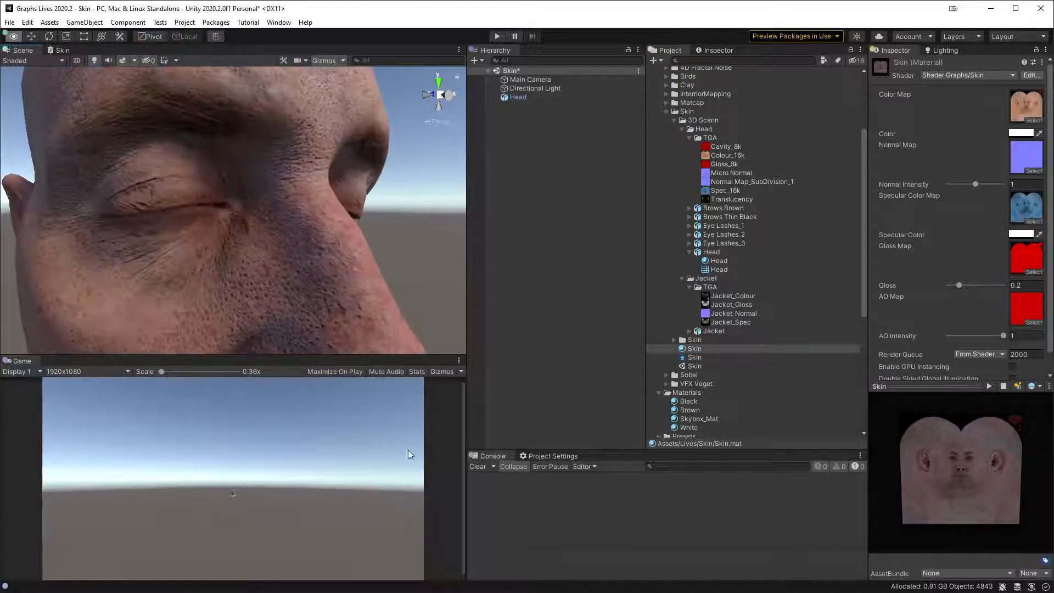
pyautogui.moveTo(976, 184); pyautogui.dragTo(1001, 199)
pyautogui.click(1022, 185)
pyautogui.write('1')
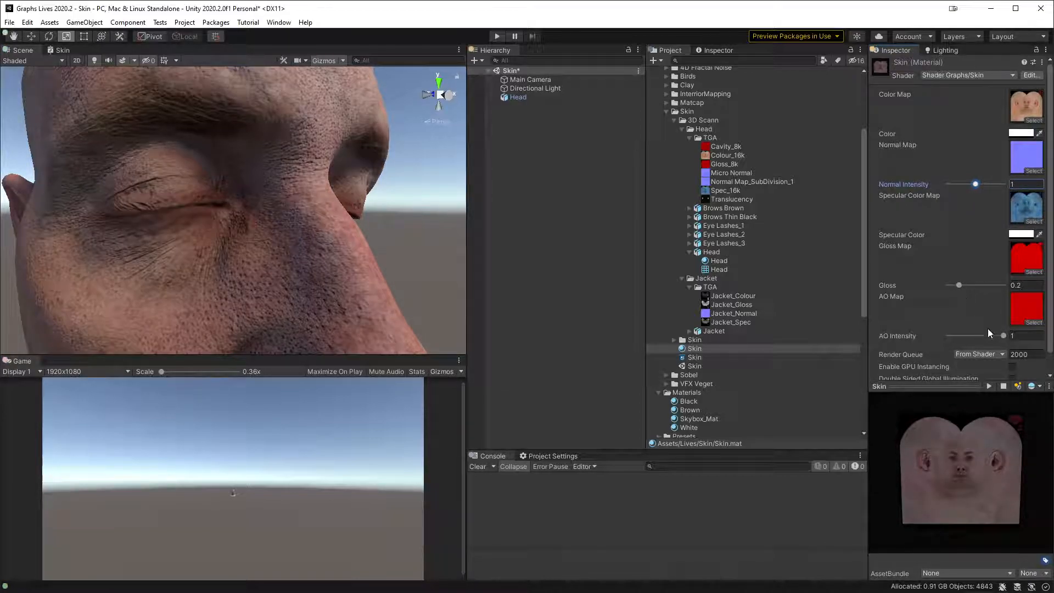
# - Lower the Skin material's AO Intensity to 0
pyautogui.click(1001, 337)
pyautogui.moveTo(999, 338); pyautogui.dragTo(925, 344)
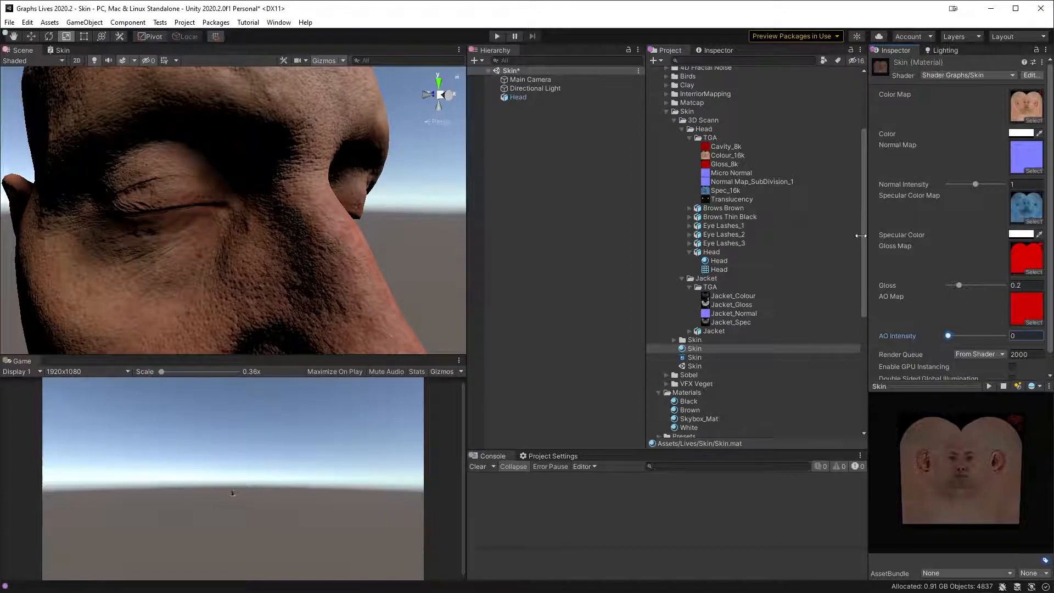
# - Move the AO Multiply node aside in the Skin graph and add a Lerp node above it
pyautogui.click(62, 50)
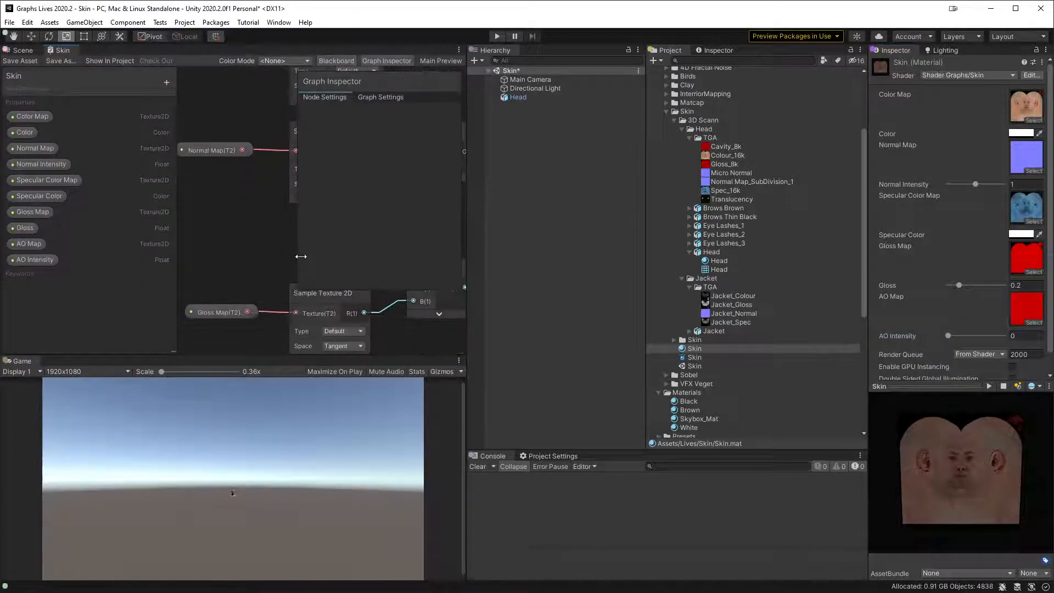
pyautogui.hotkey('shift', 'space')
pyautogui.moveTo(478, 323); pyautogui.dragTo(668, 154, button='middle')
pyautogui.scroll(3, 631, 387)
pyautogui.moveTo(608, 384); pyautogui.dragTo(588, 467, button='middle')
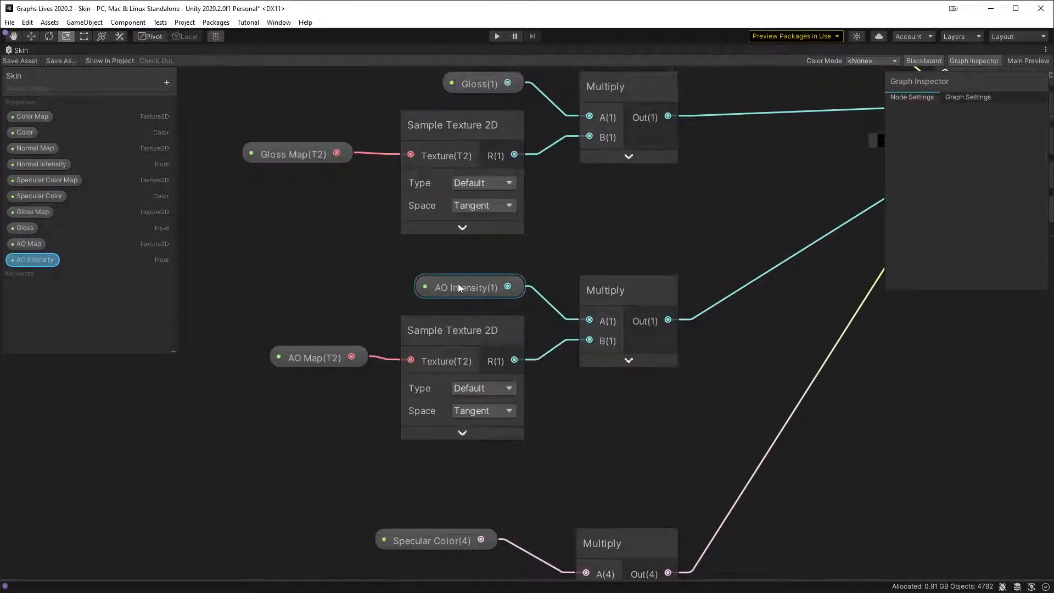
pyautogui.click(523, 360)
pyautogui.moveTo(576, 352); pyautogui.dragTo(523, 370, button='middle')
pyautogui.moveTo(569, 310); pyautogui.dragTo(592, 380)
pyautogui.click(615, 299)
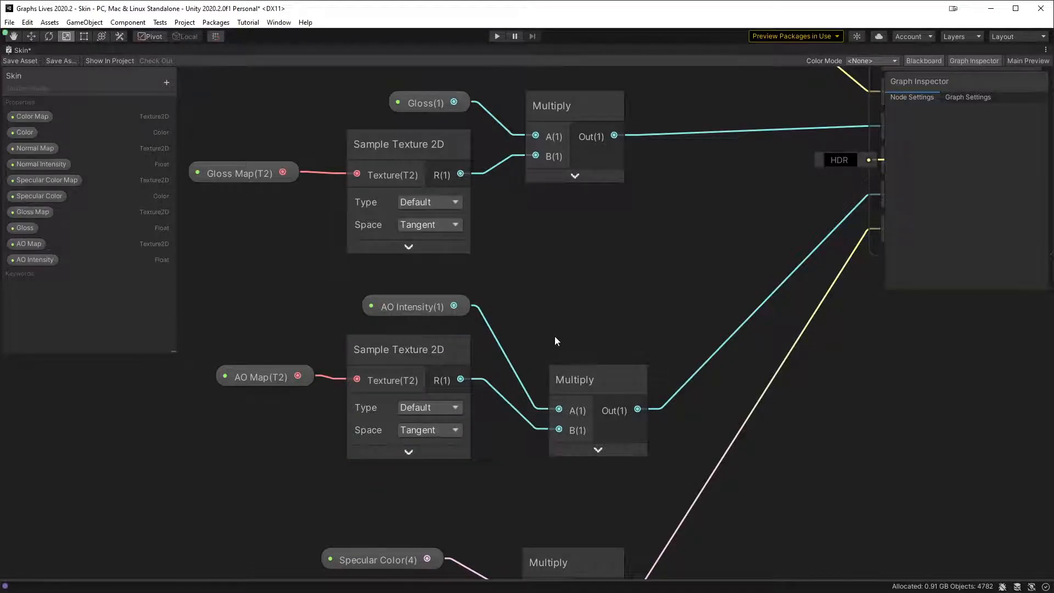
pyautogui.press('space')
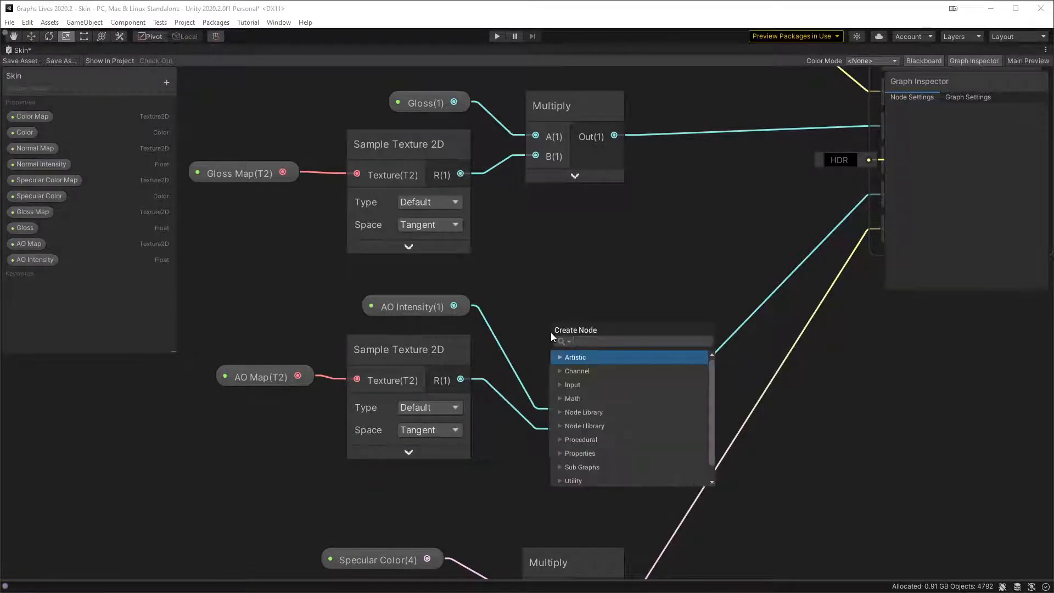
pyautogui.write('lerp')
pyautogui.press('Return')
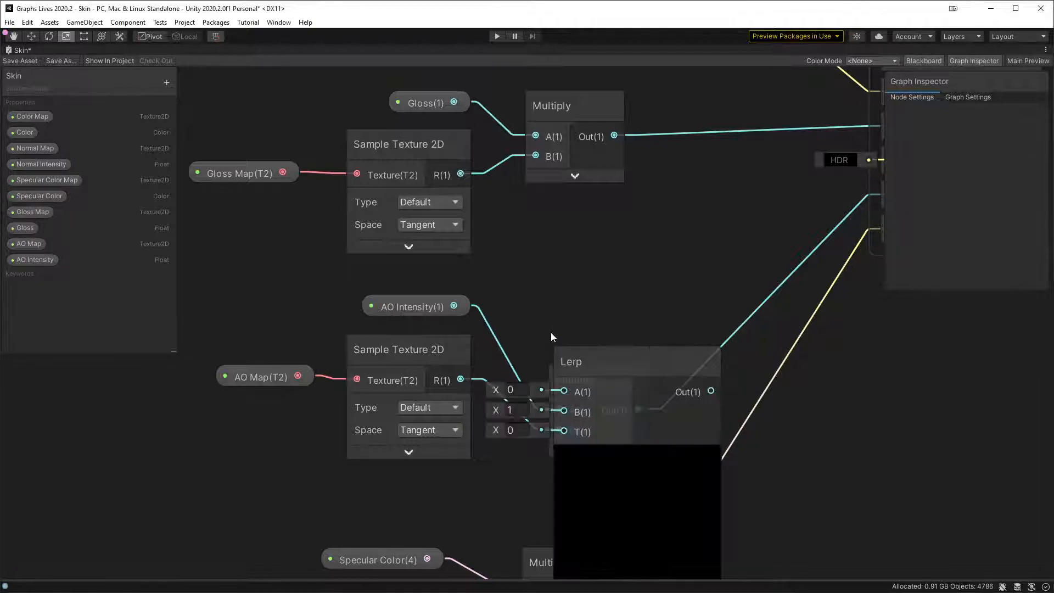
pyautogui.moveTo(618, 363); pyautogui.dragTo(628, 285)
# - Connect AO Intensity to the Lerp node's T input and the Lerp output to the Fragment's Ambient Occlusion
pyautogui.moveTo(454, 305); pyautogui.dragTo(580, 355)
pyautogui.moveTo(748, 239); pyautogui.dragTo(605, 257, button='middle')
pyautogui.moveTo(582, 328); pyautogui.dragTo(744, 235)
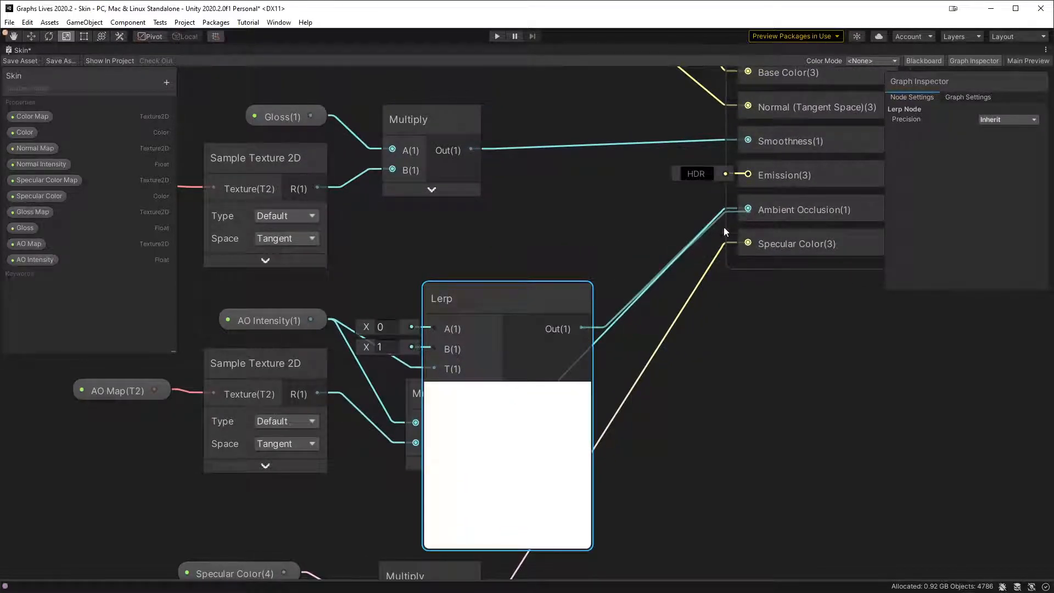
# - Collapse the Lerp node's preview and delete the AO Multiply node
pyautogui.click(505, 391)
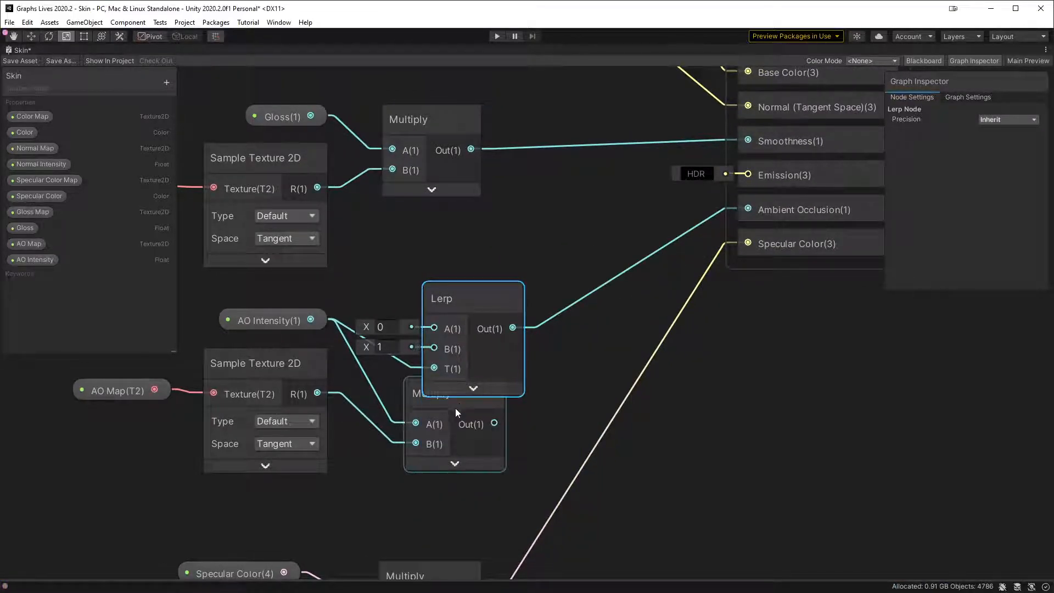
pyautogui.moveTo(449, 414); pyautogui.dragTo(450, 449)
pyautogui.press('Delete')
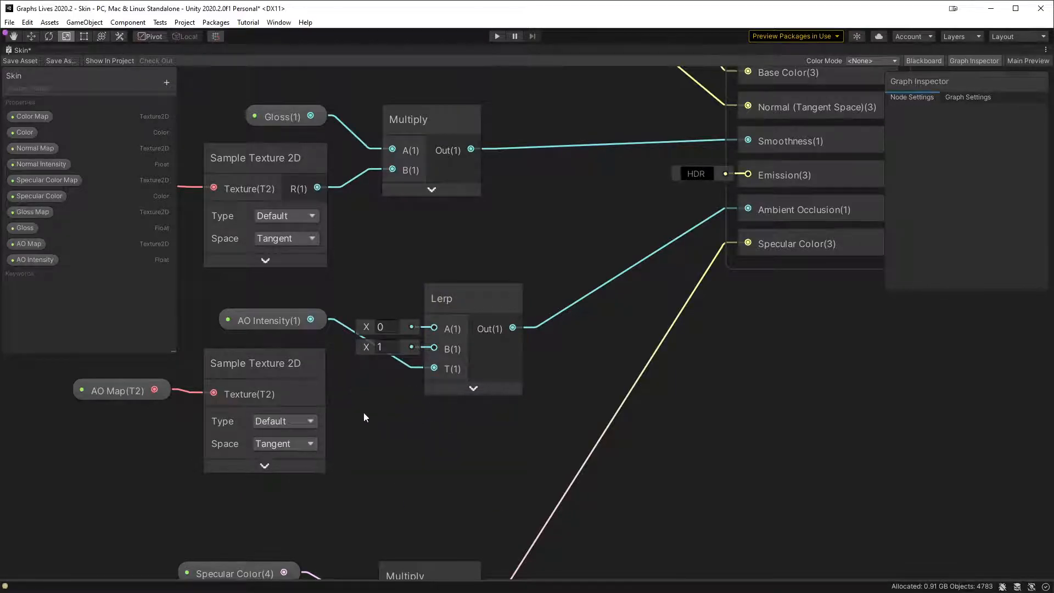
# - Connect the AO texture sample's R output to the Lerp node's B input and set its A input to 1
pyautogui.click(315, 364)
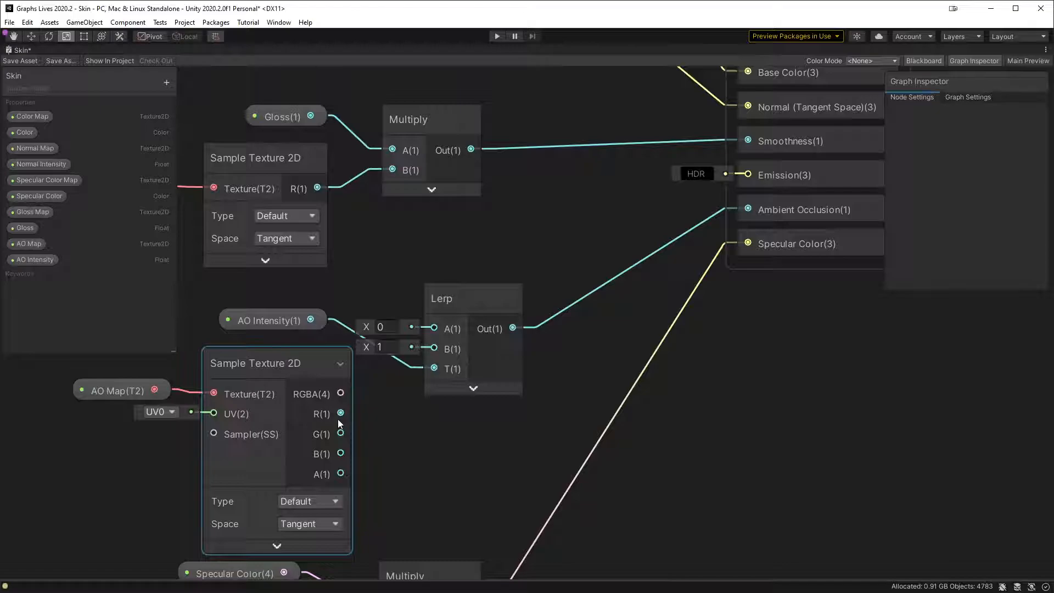
pyautogui.moveTo(340, 413); pyautogui.dragTo(434, 349)
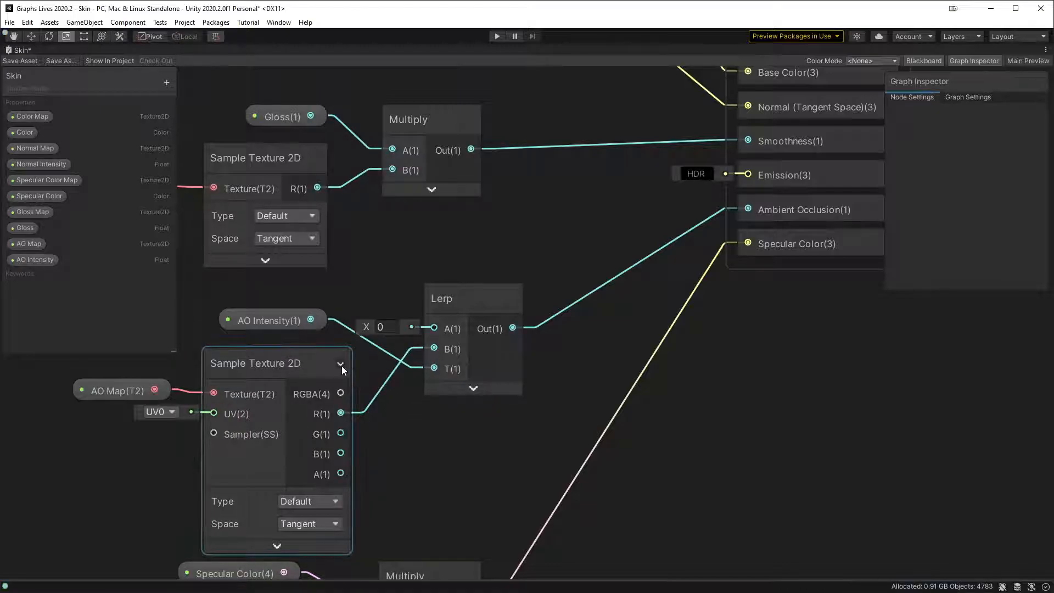
pyautogui.click(342, 365)
pyautogui.click(382, 326)
pyautogui.write('1')
# - Place the AO Intensity node below its texture sample, align the Lerp node beside them, and save the graph asset
pyautogui.click(281, 321)
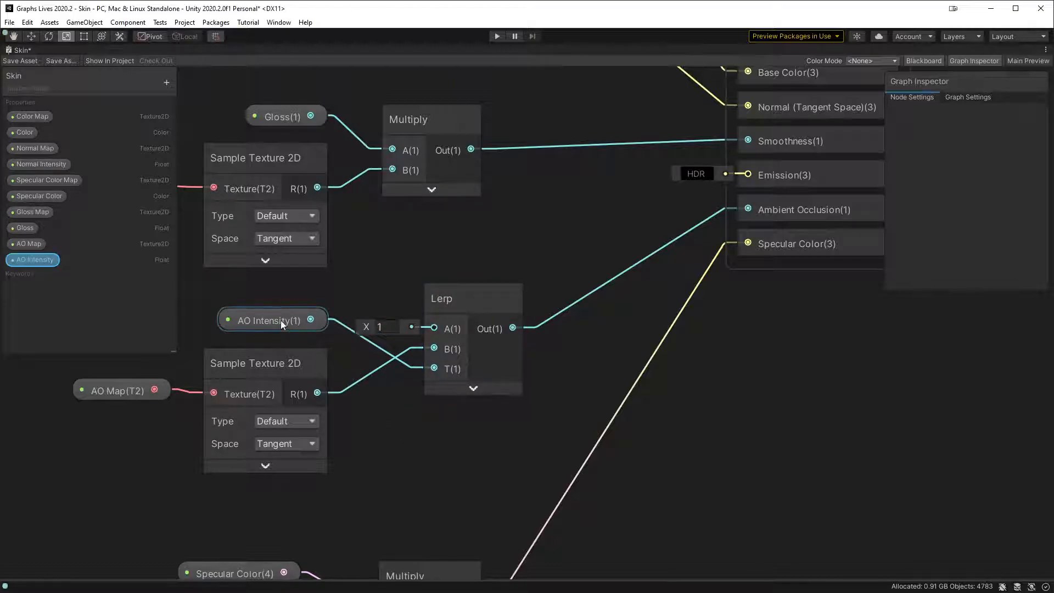
pyautogui.moveTo(281, 321); pyautogui.dragTo(278, 496)
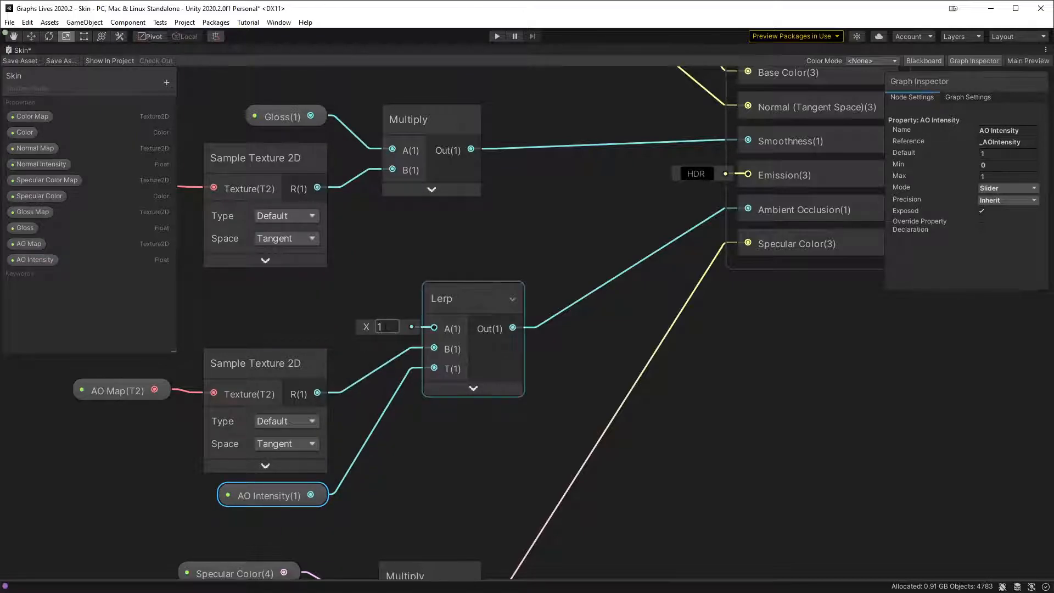
pyautogui.moveTo(464, 298); pyautogui.dragTo(450, 347)
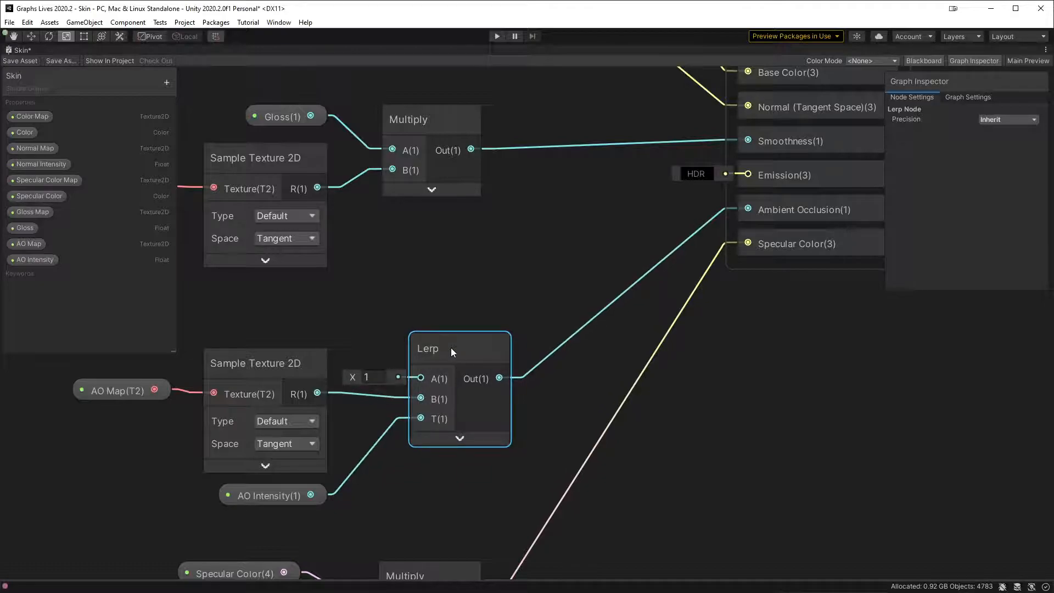
pyautogui.click(362, 297)
pyautogui.click(20, 60)
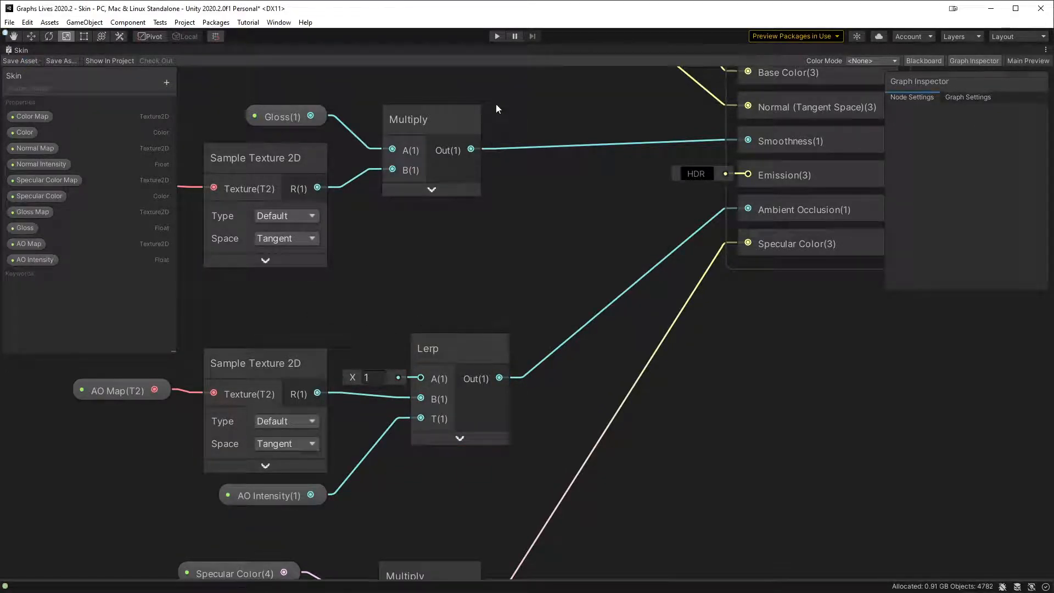
# - Test the Skin material's AO Intensity at full strength in the scene, and set it to 0.5
pyautogui.hotkey('shift', 'space')
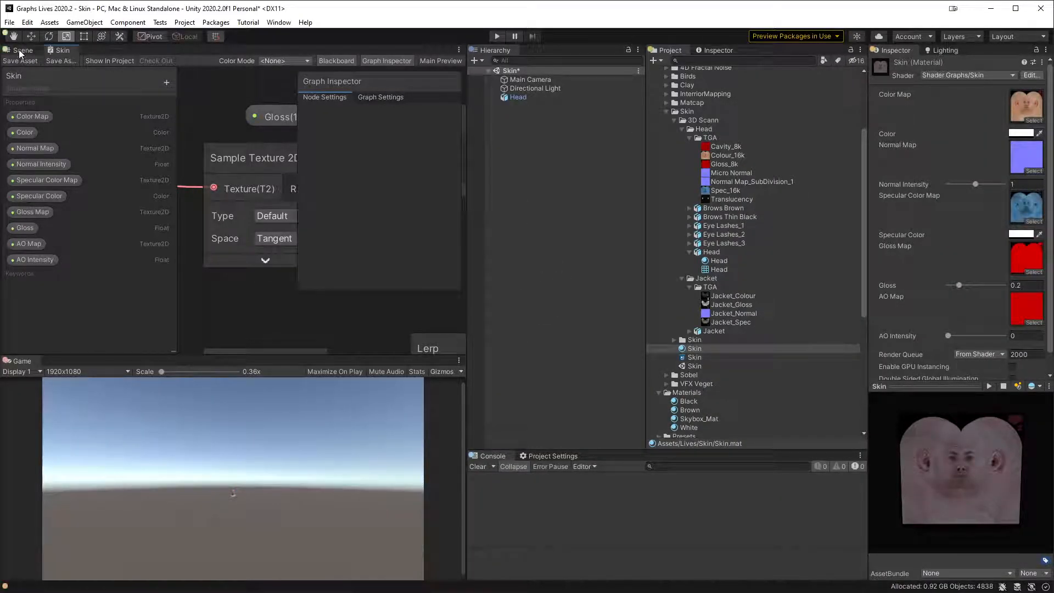
pyautogui.click(19, 49)
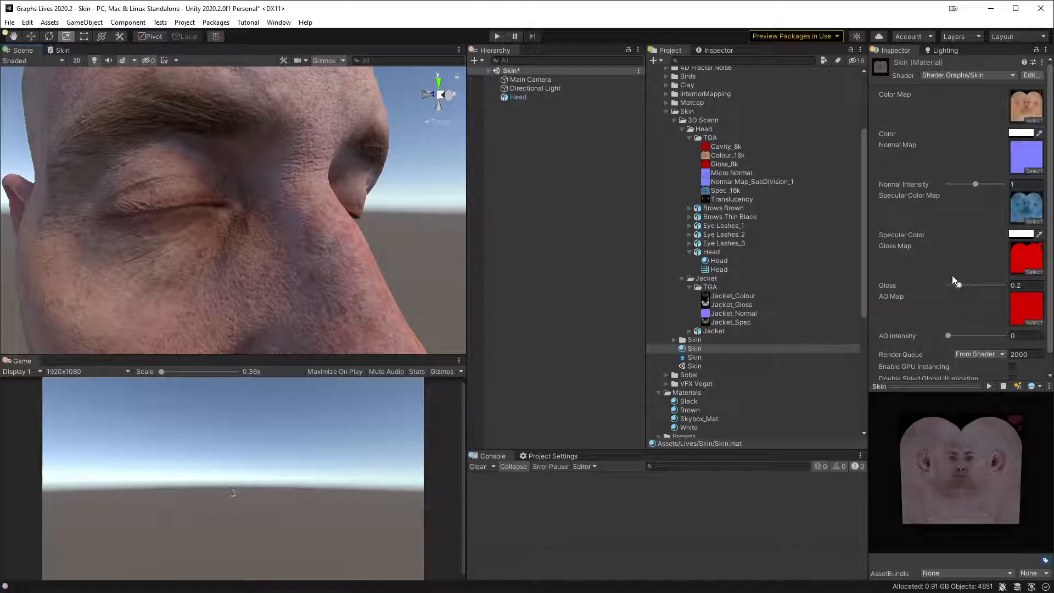
pyautogui.moveTo(948, 335); pyautogui.dragTo(1053, 357)
pyautogui.click(1027, 337)
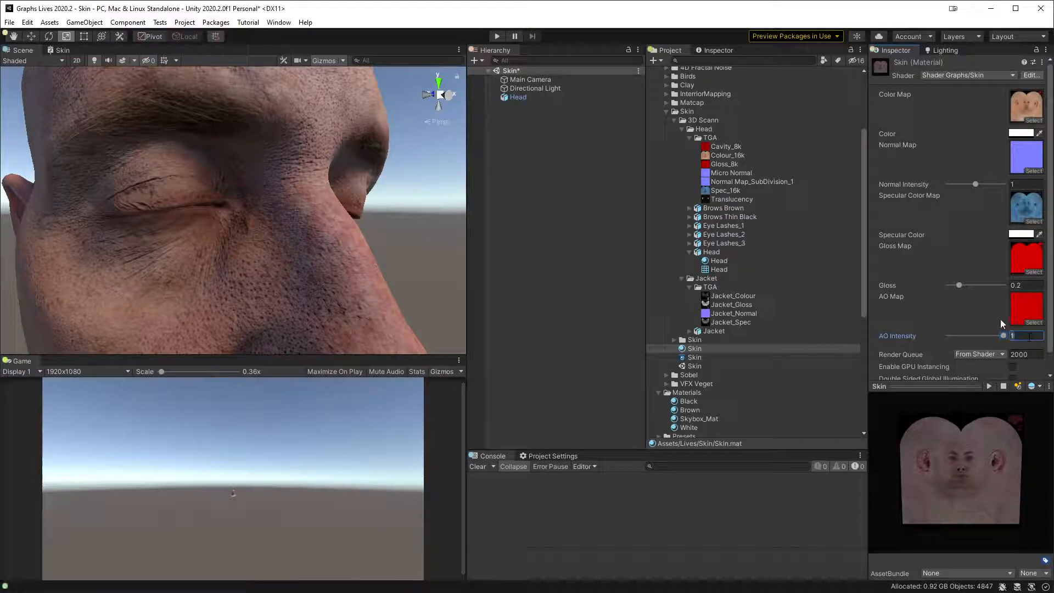
pyautogui.write('0.5')
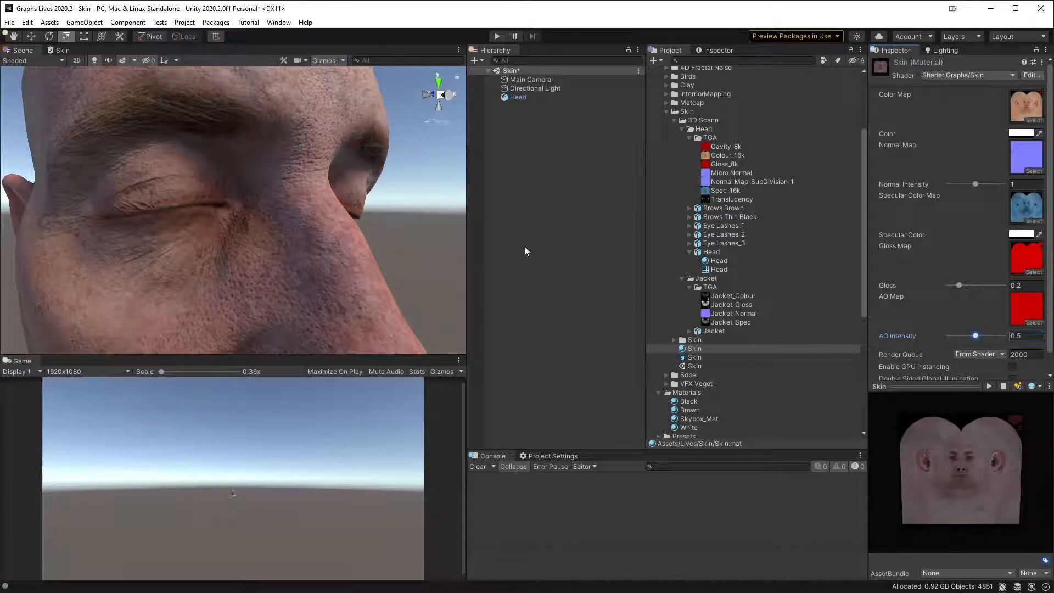
# - Set the Skin material's Gloss to 0.5 while viewing the whole head
pyautogui.scroll(-5, 384, 198)
pyautogui.keyDown('alt'); pyautogui.moveTo(383, 198); pyautogui.dragTo(374, 205); pyautogui.keyUp('alt')
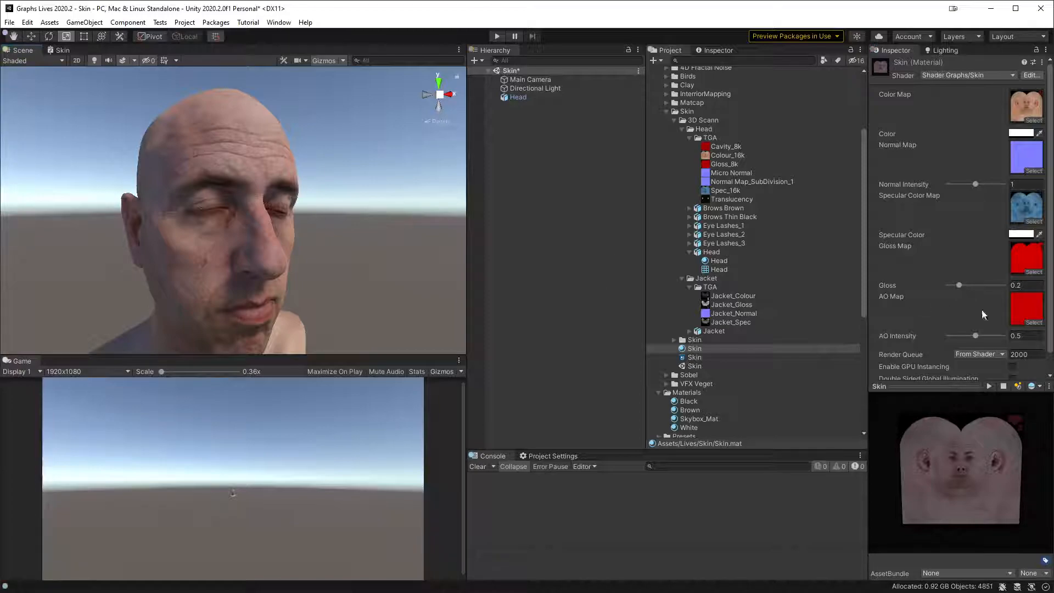
pyautogui.moveTo(961, 286); pyautogui.dragTo(984, 289)
pyautogui.write('.5')
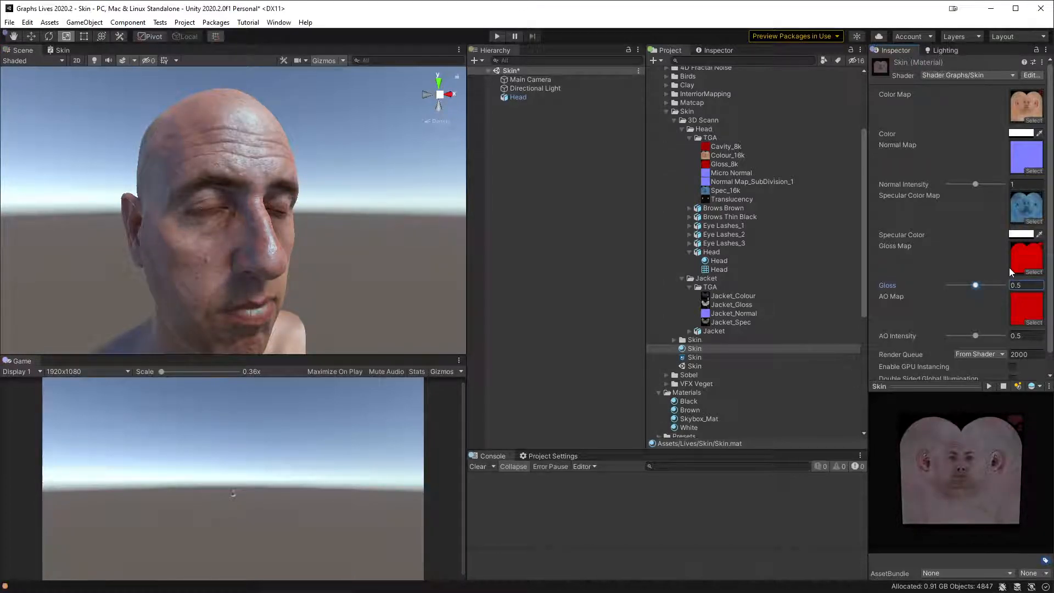
# - Examine the skin's shine and pore detail from several angles and close up around the nose, eye and cheek
pyautogui.moveTo(275, 247); pyautogui.dragTo(290, 217, button='middle')
pyautogui.keyDown('alt'); pyautogui.moveTo(351, 175); pyautogui.dragTo(291, 192); pyautogui.keyUp('alt')
pyautogui.moveTo(308, 176); pyautogui.dragTo(276, 247, button='middle')
pyautogui.keyDown('alt'); pyautogui.moveTo(276, 247); pyautogui.dragTo(309, 269); pyautogui.keyUp('alt')
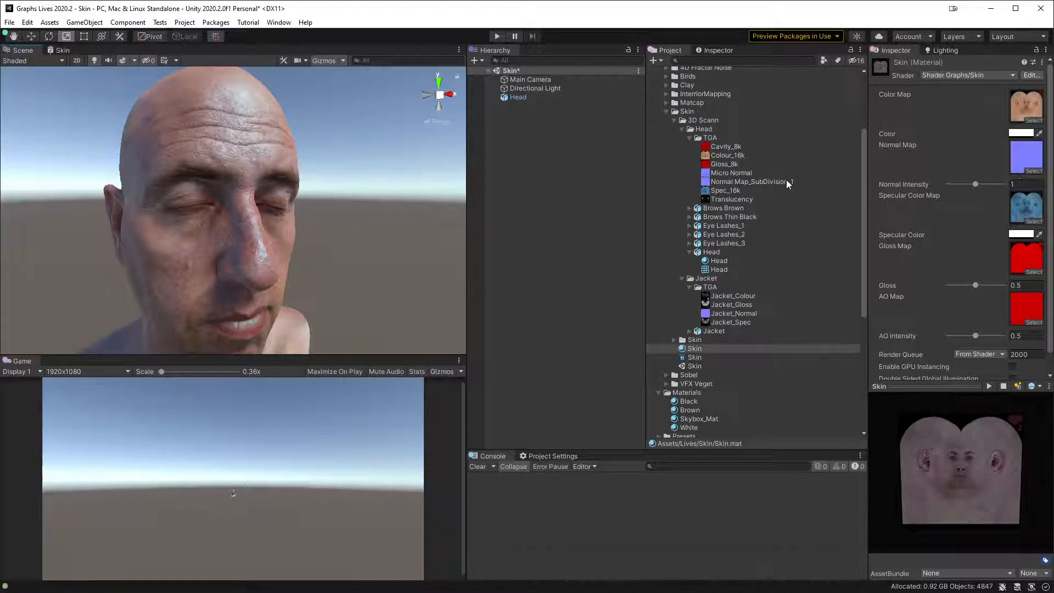
pyautogui.keyDown('alt'); pyautogui.moveTo(297, 242); pyautogui.dragTo(365, 450, button='right'); pyautogui.keyUp('alt')
pyautogui.keyDown('alt'); pyautogui.moveTo(264, 245); pyautogui.dragTo(271, 216, button='right'); pyautogui.keyUp('alt')
pyautogui.keyDown('alt'); pyautogui.moveTo(267, 215); pyautogui.dragTo(242, 226); pyautogui.keyUp('alt')
pyautogui.keyDown('alt'); pyautogui.moveTo(241, 226); pyautogui.dragTo(360, 481, button='right'); pyautogui.keyUp('alt')
pyautogui.keyDown('alt'); pyautogui.moveTo(324, 233); pyautogui.dragTo(323, 190); pyautogui.keyUp('alt')
pyautogui.keyDown('alt'); pyautogui.moveTo(323, 190); pyautogui.dragTo(362, 377, button='right'); pyautogui.keyUp('alt')
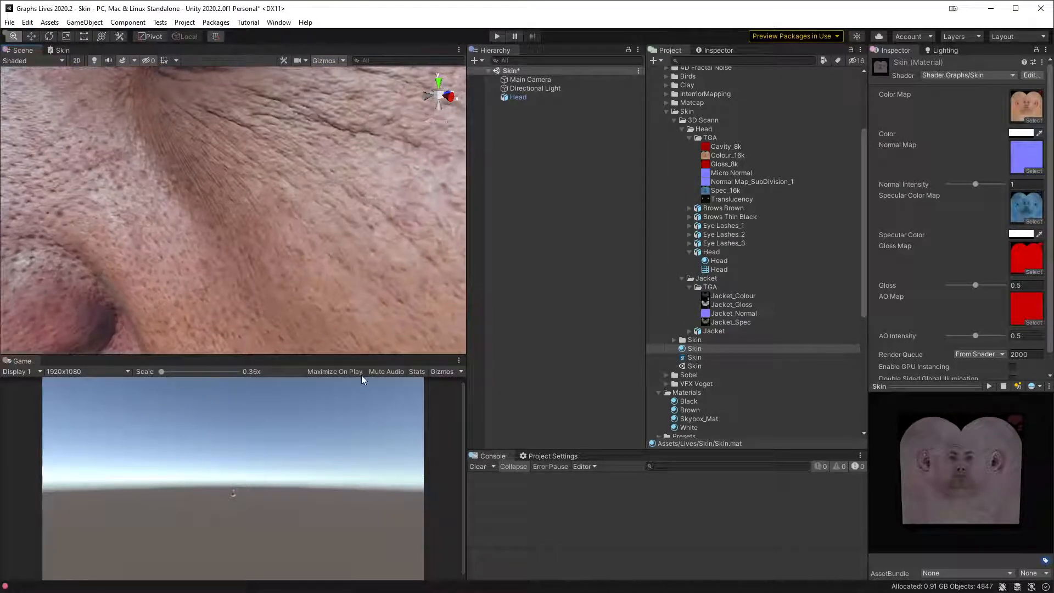
pyautogui.keyDown('alt'); pyautogui.moveTo(347, 271); pyautogui.dragTo(341, 250); pyautogui.keyUp('alt')
pyautogui.moveTo(364, 293)
pyautogui.keyDown('alt'); pyautogui.mouseDown(button='right')
pyautogui.moveTo(344, 255)
pyautogui.moveTo(348, 303)
pyautogui.mouseUp(button='right'); pyautogui.keyUp('alt')
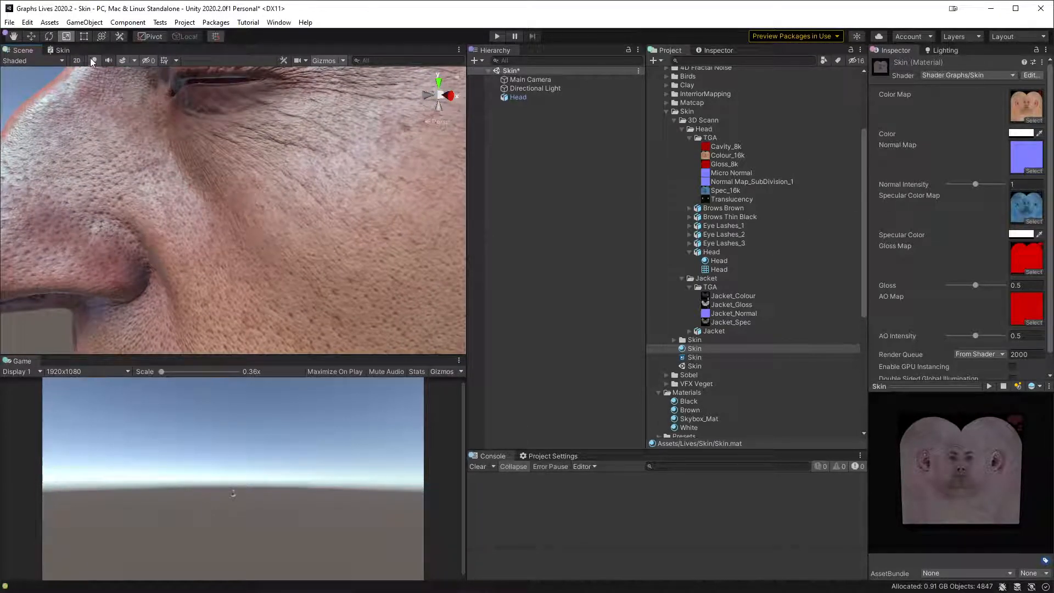
# - Add a Texture 2D property named Micro Normal to the Skin graph
pyautogui.click(61, 50)
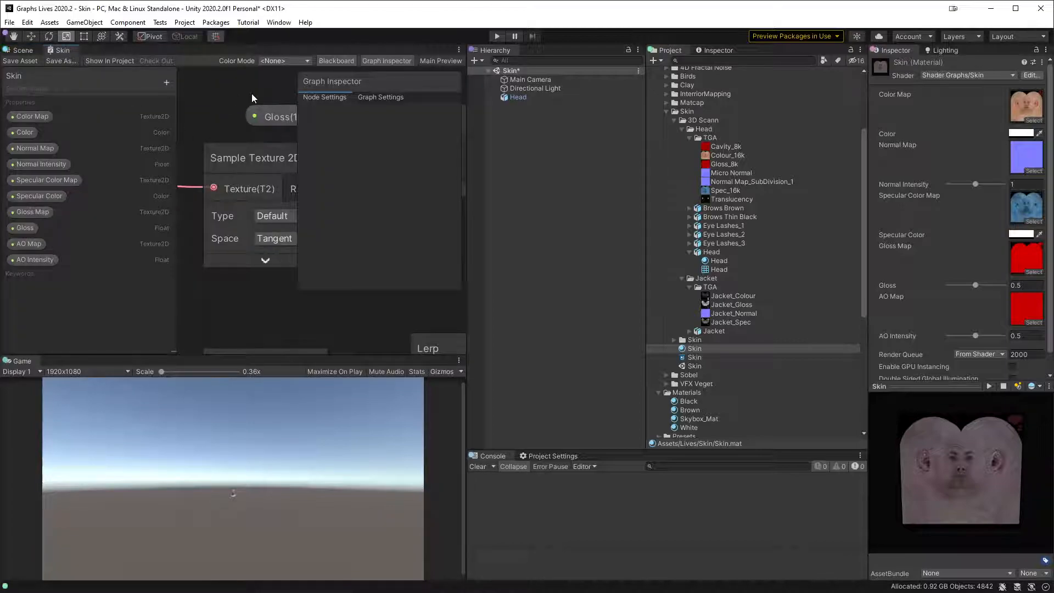
pyautogui.hotkey('shift', 'space')
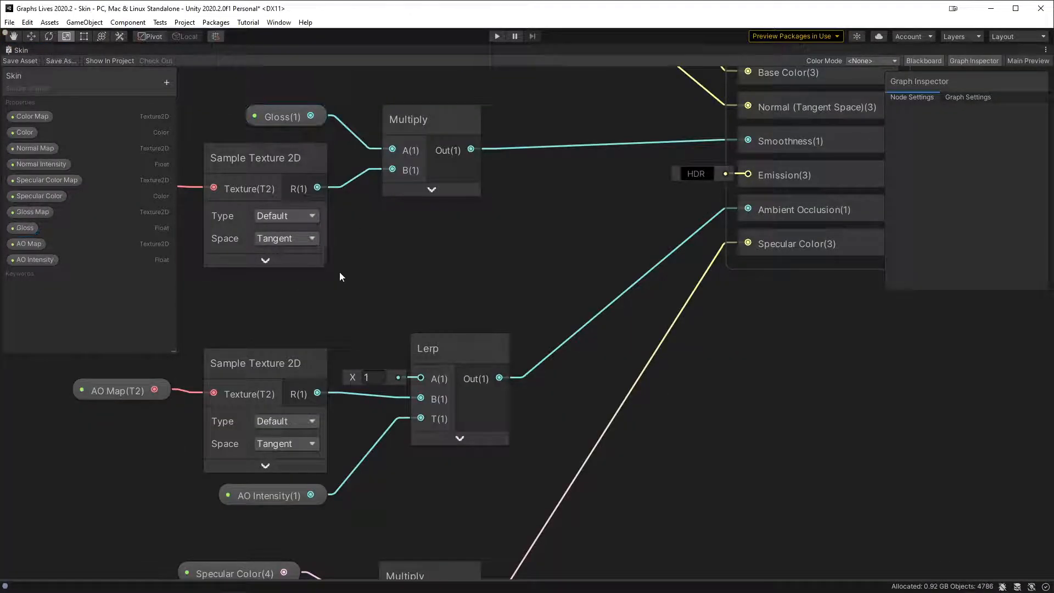
pyautogui.click(167, 83)
pyautogui.click(242, 176)
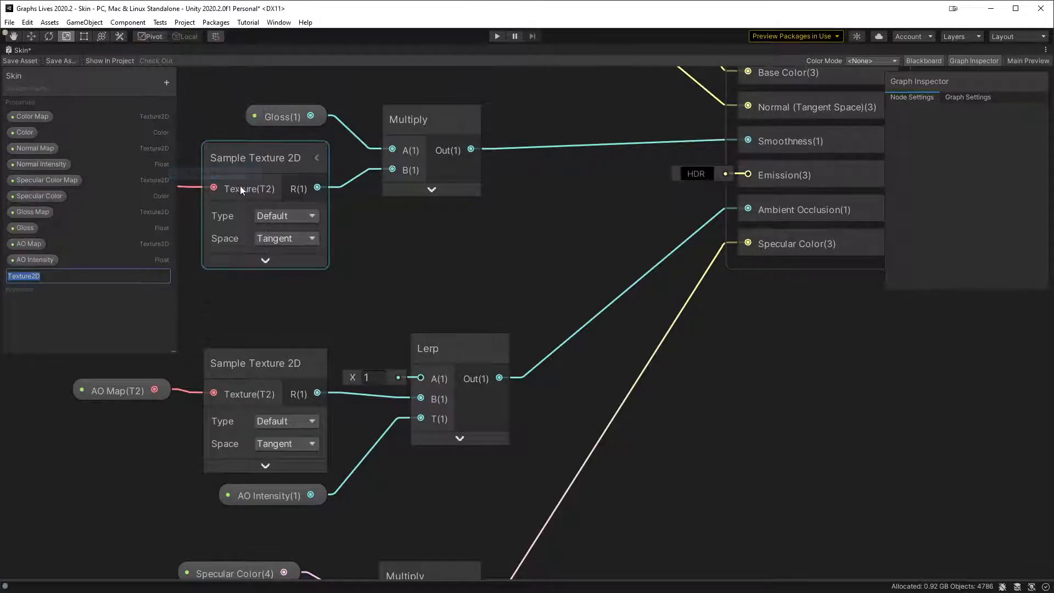
pyautogui.write('Micro Normal')
pyautogui.press('Return')
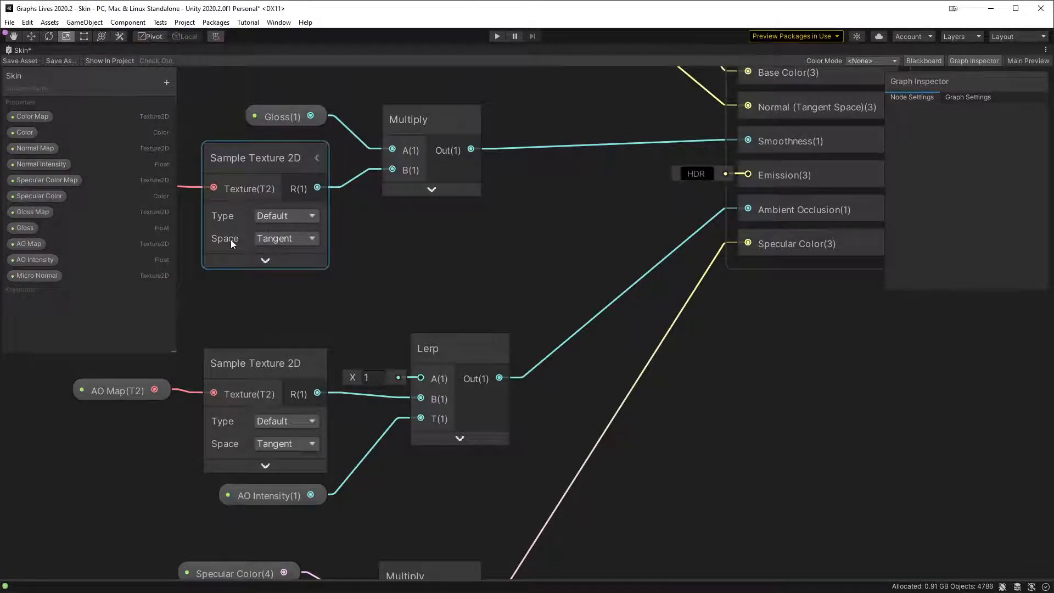
# - Add a Float property named Micro Normal Scale to the graph
pyautogui.click(167, 83)
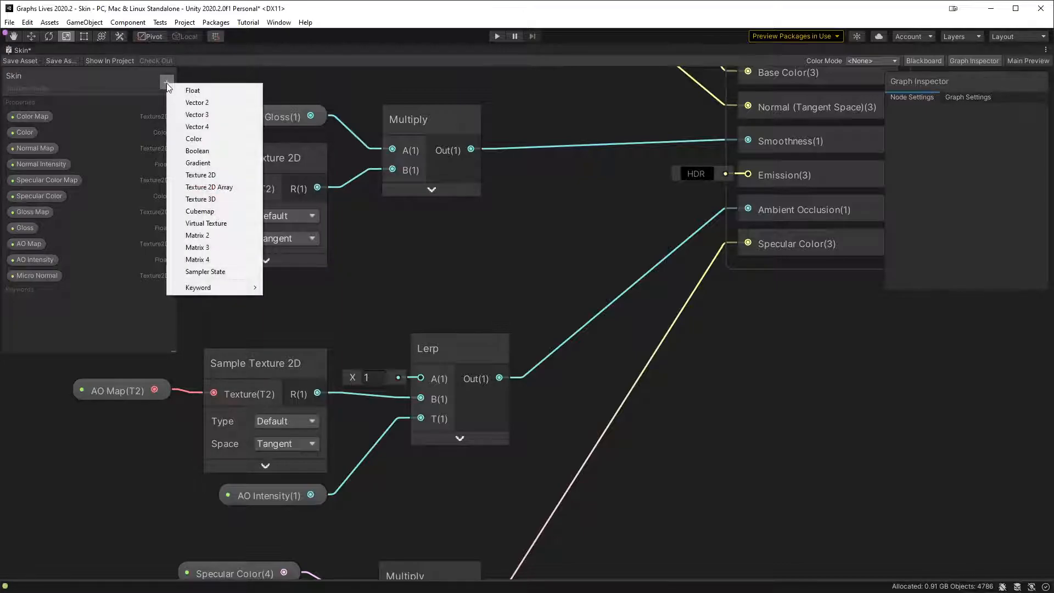
pyautogui.click(211, 90)
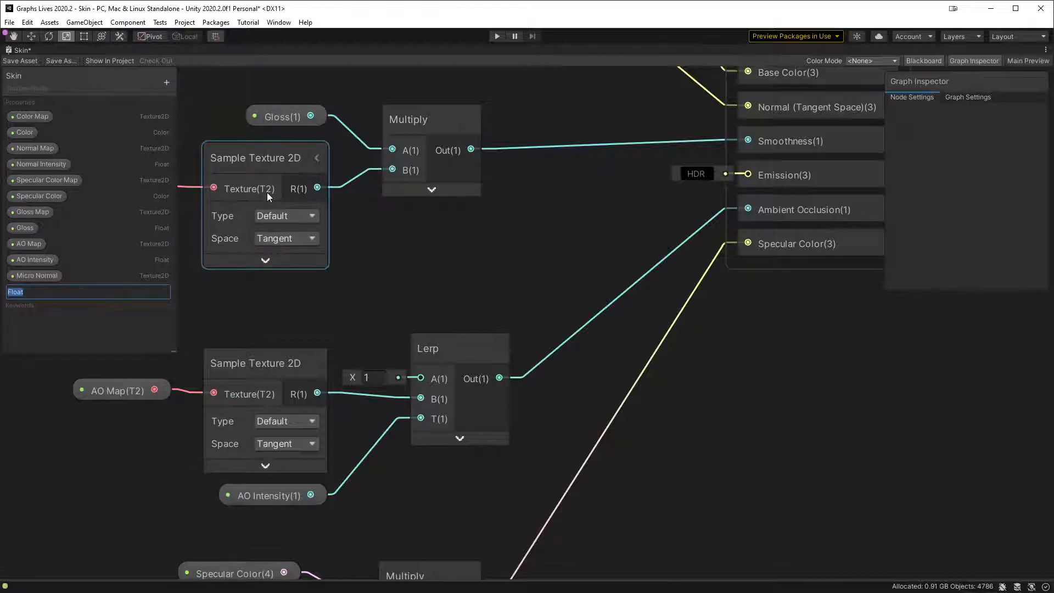
pyautogui.write('Micro Normal Scale')
pyautogui.press('Return')
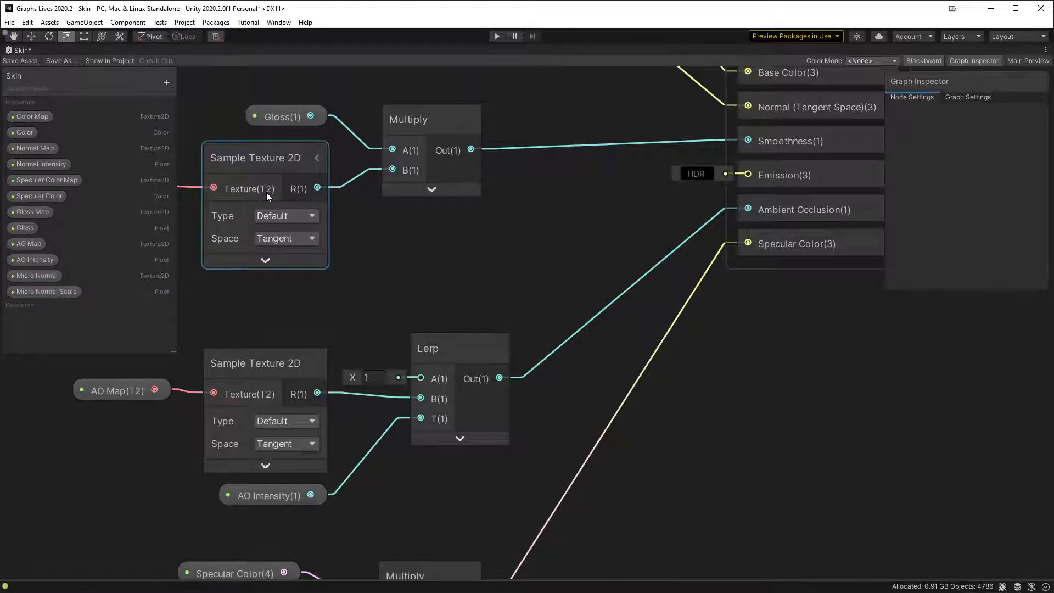
# - Add a Float property named Micro Normal Intensity to the graph
pyautogui.click(194, 106)
pyautogui.click(165, 82)
pyautogui.click(204, 89)
pyautogui.write('Micr')
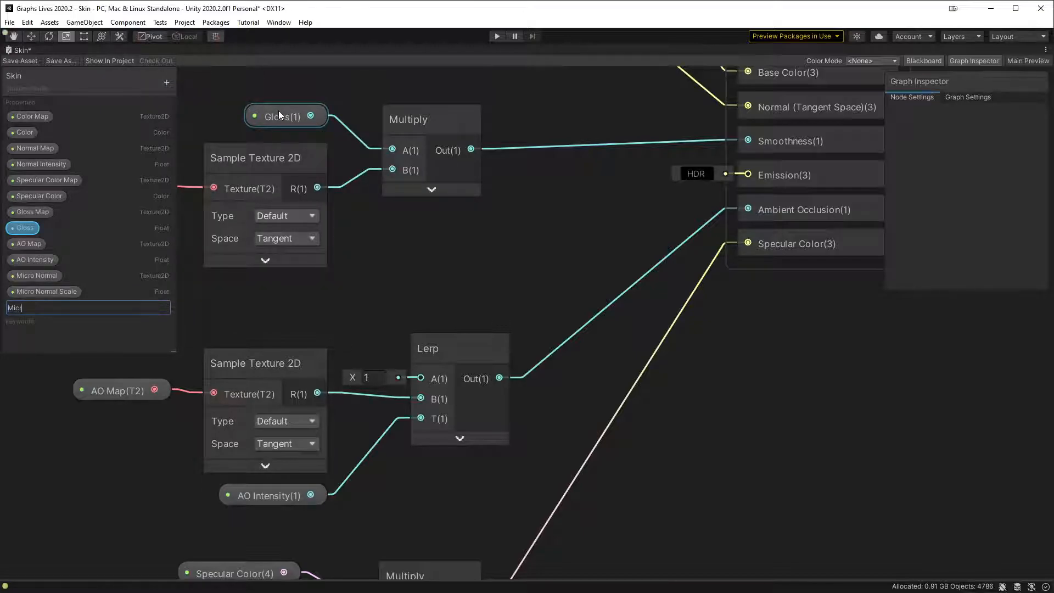
pyautogui.write('o Normal Intensity')
pyautogui.press('Return')
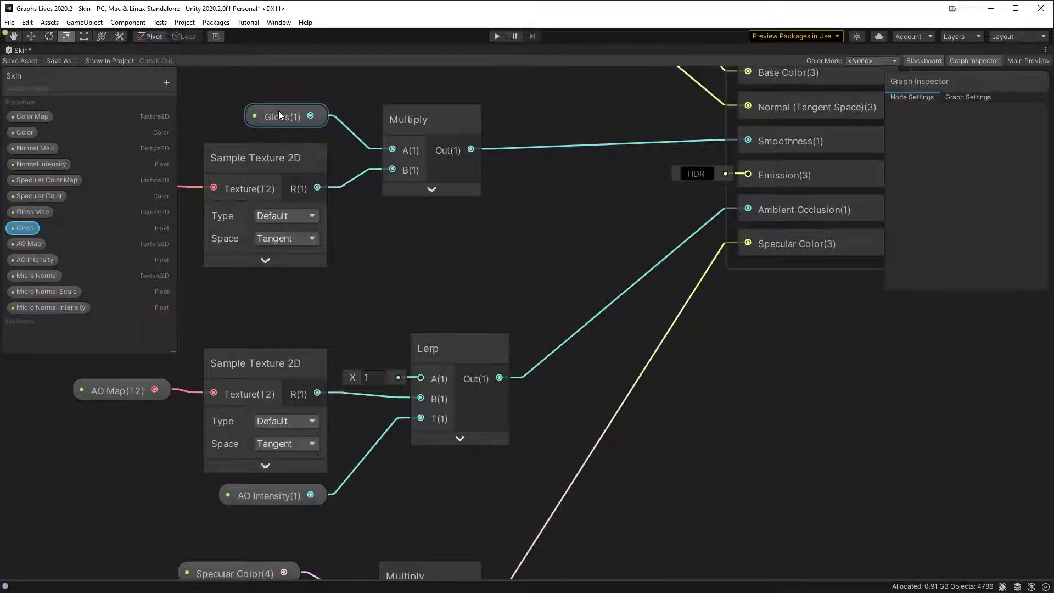
# - Move the Color Map and Normal Map node groups up to open space above the Gloss nodes
pyautogui.moveTo(524, 266); pyautogui.dragTo(538, 281, button='middle')
pyautogui.scroll(-6, 537, 286)
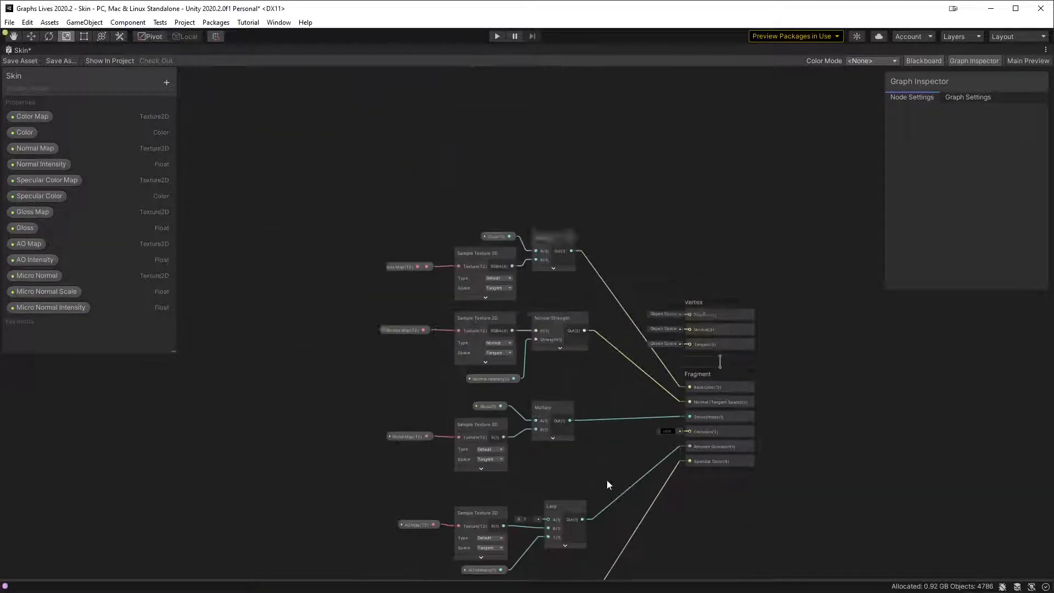
pyautogui.moveTo(436, 454); pyautogui.dragTo(397, 445)
pyautogui.moveTo(569, 384); pyautogui.dragTo(555, 254)
pyautogui.click(550, 371)
pyautogui.scroll(3, 548, 369)
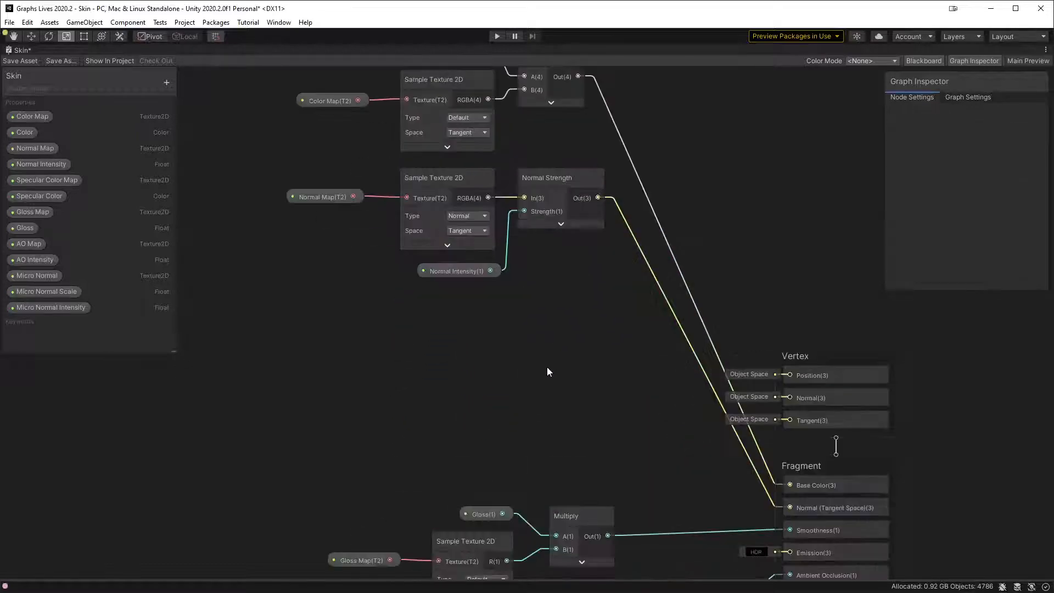
# - Place the Micro Normal property in the graph and feed it into a new Sample Texture 2D node of type Normal
pyautogui.moveTo(27, 272); pyautogui.dragTo(365, 356)
pyautogui.write('sampl')
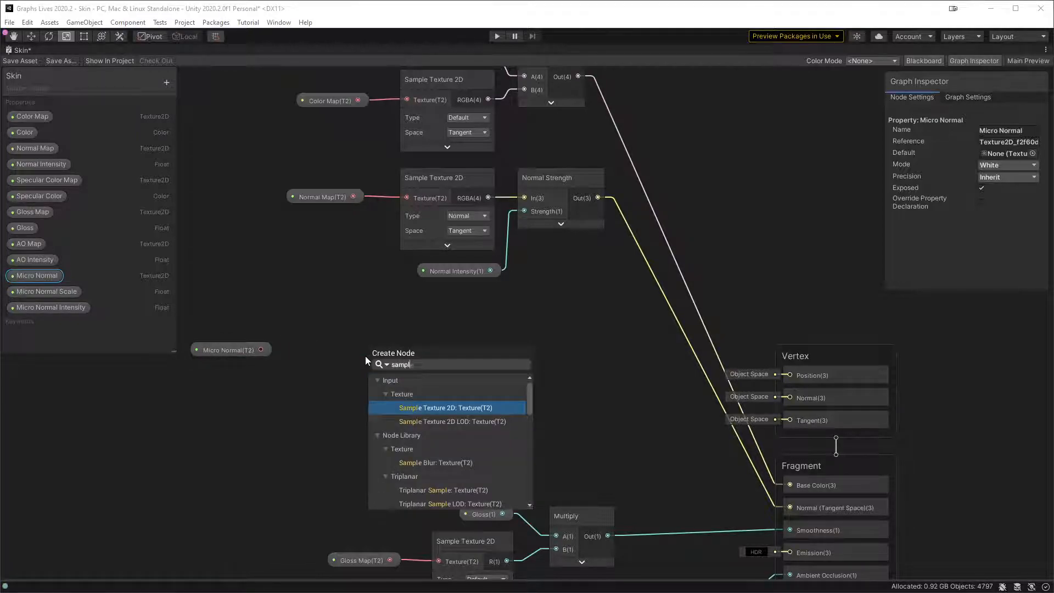
pyautogui.press('Return')
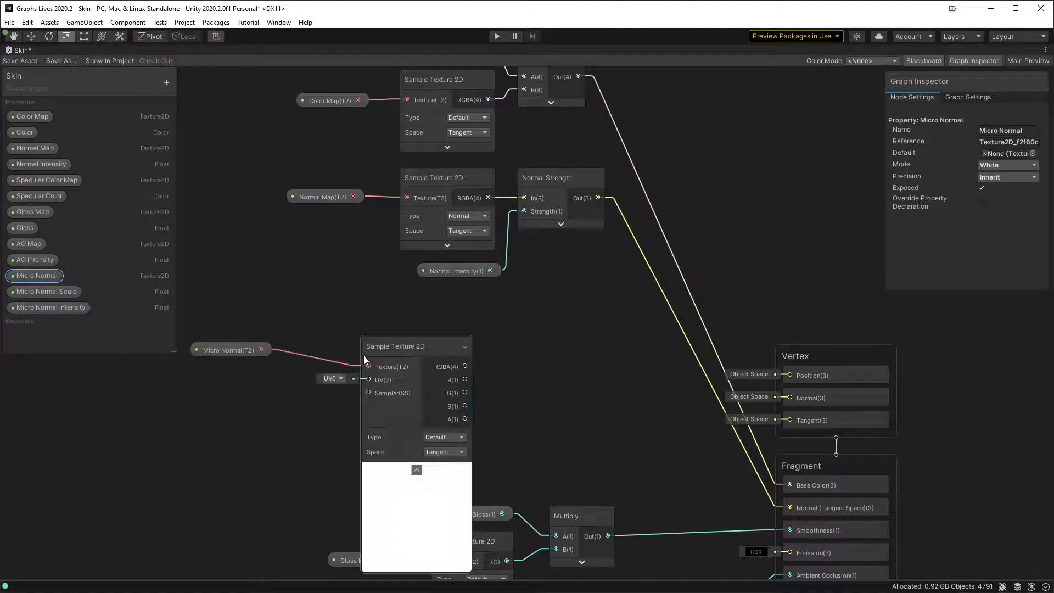
pyautogui.click(417, 471)
pyautogui.moveTo(405, 354); pyautogui.dragTo(399, 345)
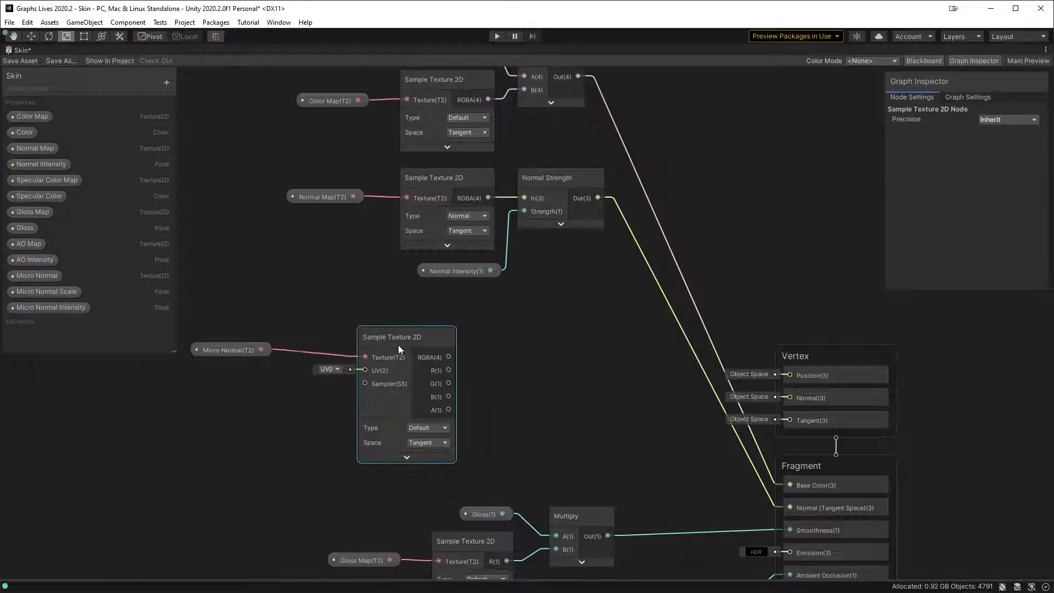
pyautogui.click(439, 428)
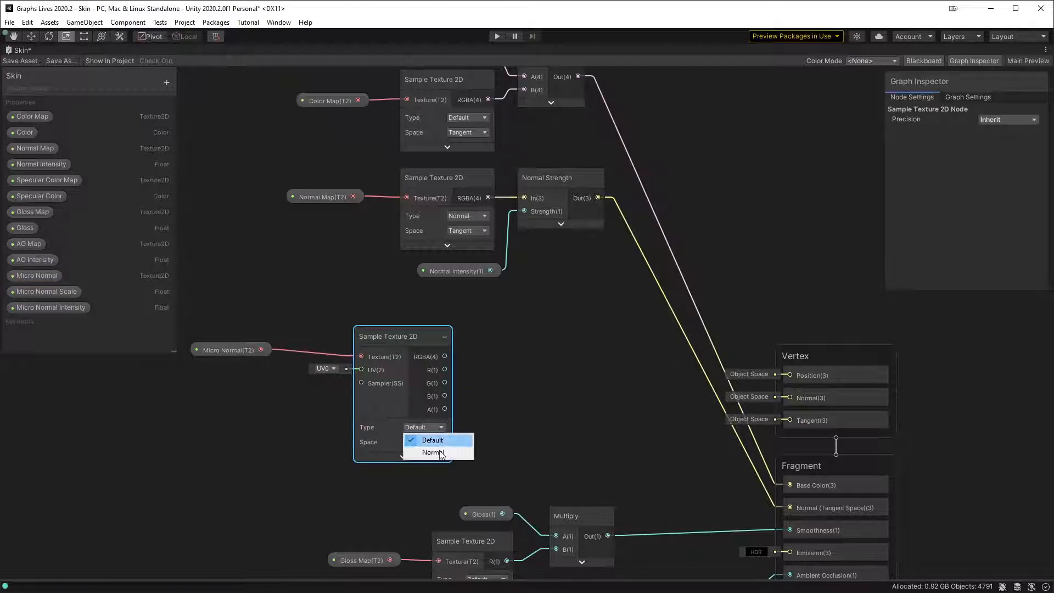
pyautogui.click(436, 456)
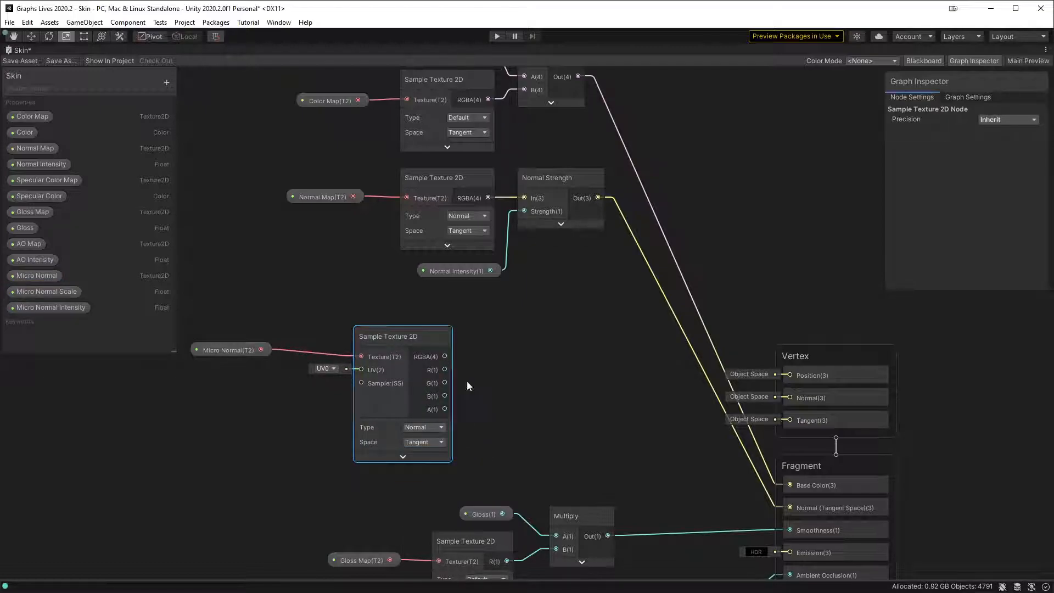
# - Duplicate the Normal Strength node, feeding the micro normal sample's RGBA into In and Micro Normal Intensity into Strength
pyautogui.click(553, 193)
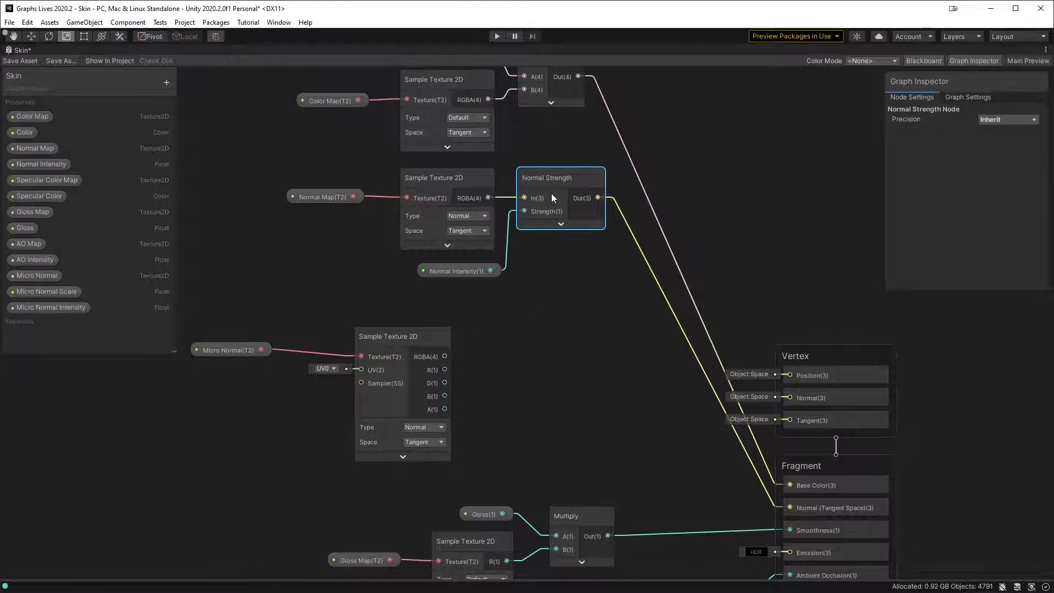
pyautogui.hotkey('ctrl', 'd')
pyautogui.moveTo(563, 235); pyautogui.dragTo(524, 352)
pyautogui.moveTo(444, 356); pyautogui.dragTo(518, 372)
pyautogui.moveTo(51, 308); pyautogui.dragTo(529, 395)
# - Set the Micro Normal property's reference to _MicroNormal and its mode to Bump
pyautogui.click(50, 276)
pyautogui.click(1018, 142)
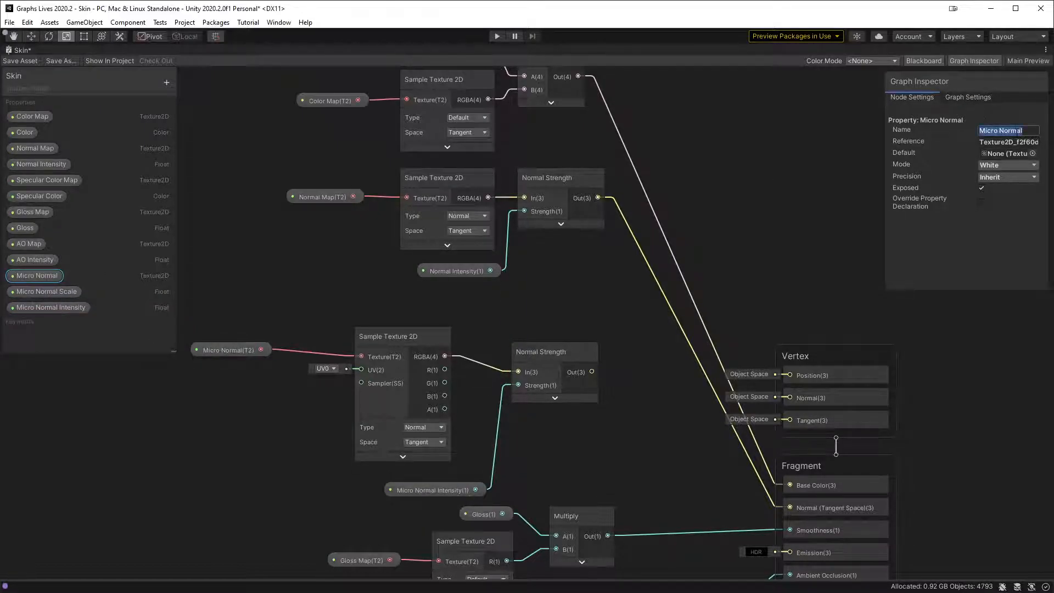
pyautogui.doubleClick(1017, 141)
pyautogui.hotkey('ctrl', 'a')
pyautogui.write('_MicroNormal')
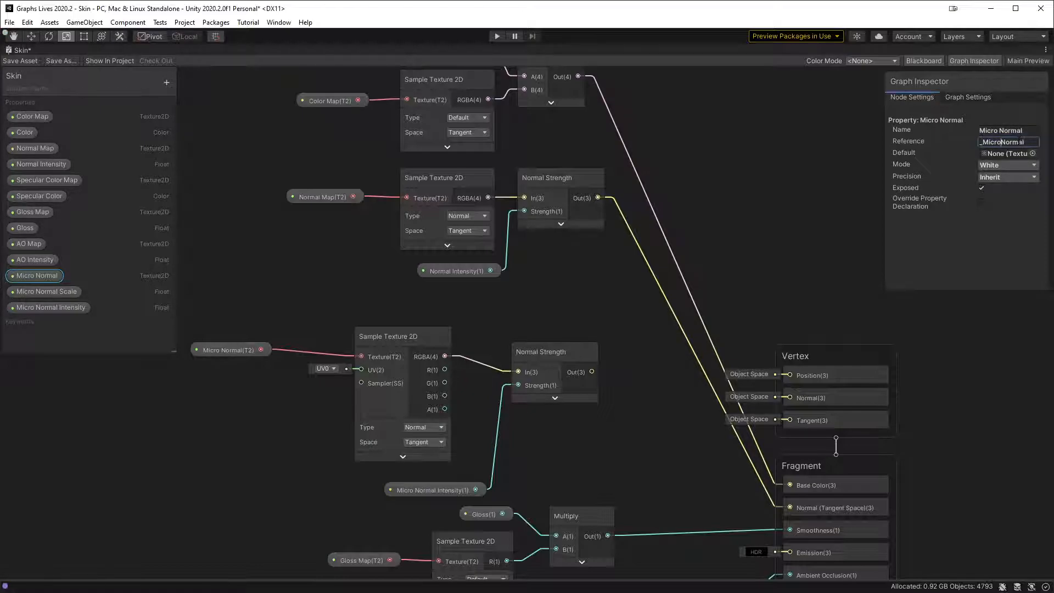
pyautogui.click(1025, 166)
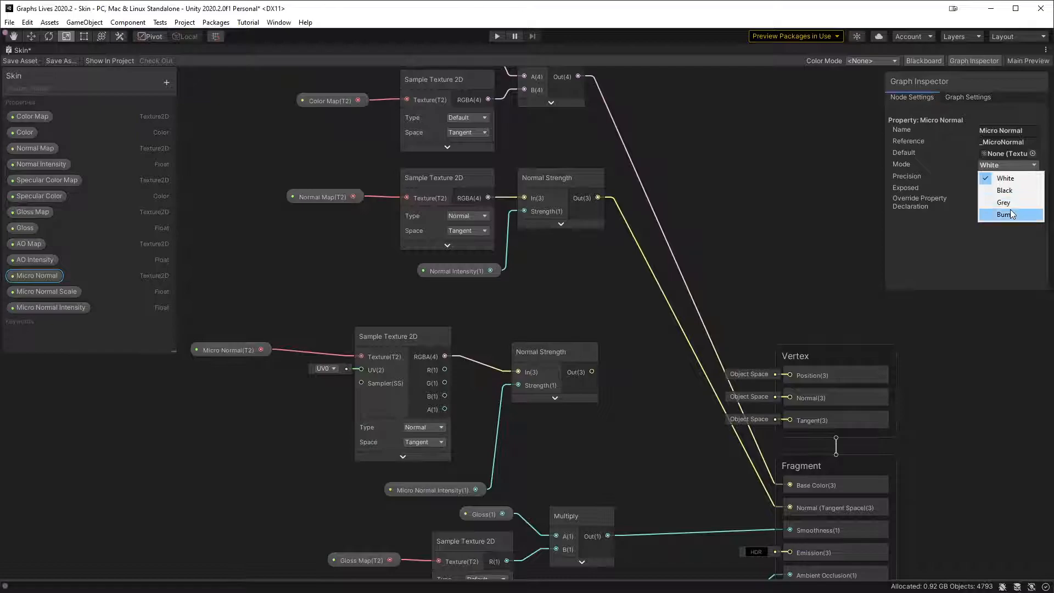
pyautogui.click(1012, 214)
# - Set the Micro Normal Scale property's reference to _MicroNormalScale and its default to 4
pyautogui.click(66, 292)
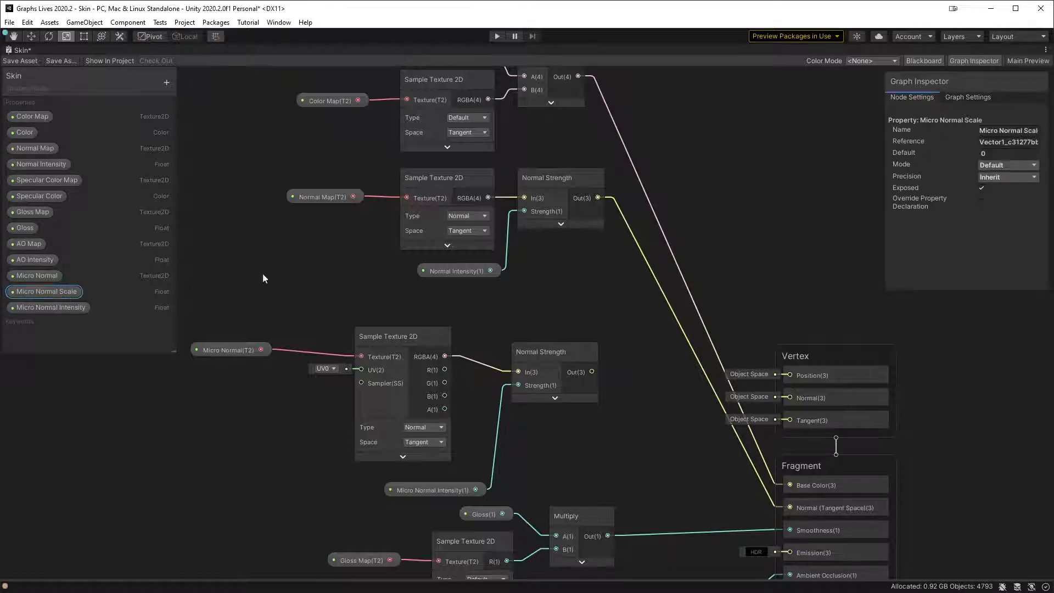
pyautogui.doubleClick(1011, 143)
pyautogui.press('End')
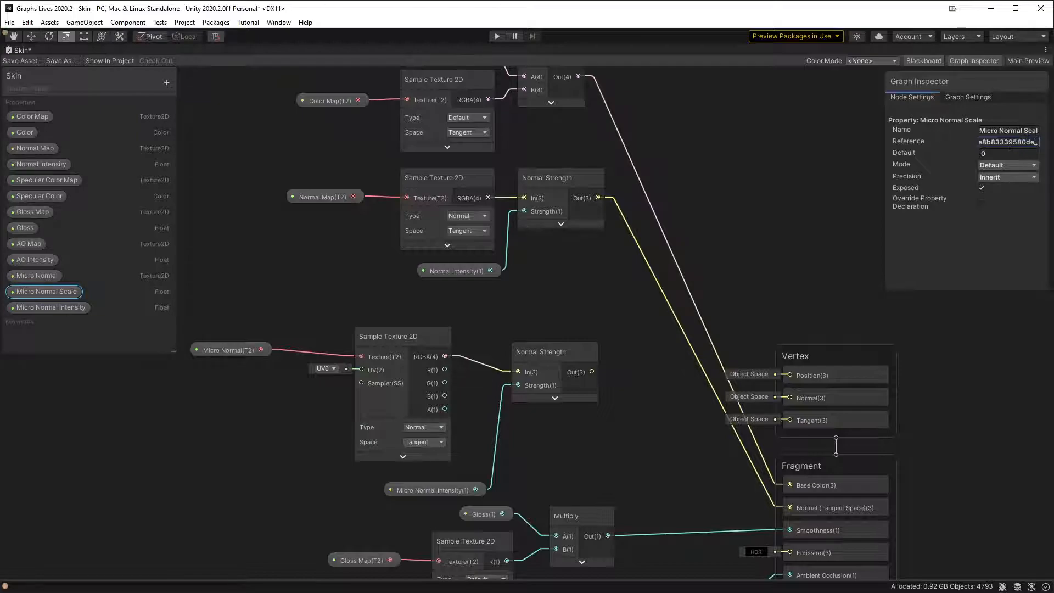
pyautogui.hotkey('ctrl', 'a')
pyautogui.press('BackSpace')
pyautogui.write('Micro Normal Scale')
pyautogui.hotkey('ctrl', 'Left')
pyautogui.press('BackSpace')
pyautogui.click(1005, 153)
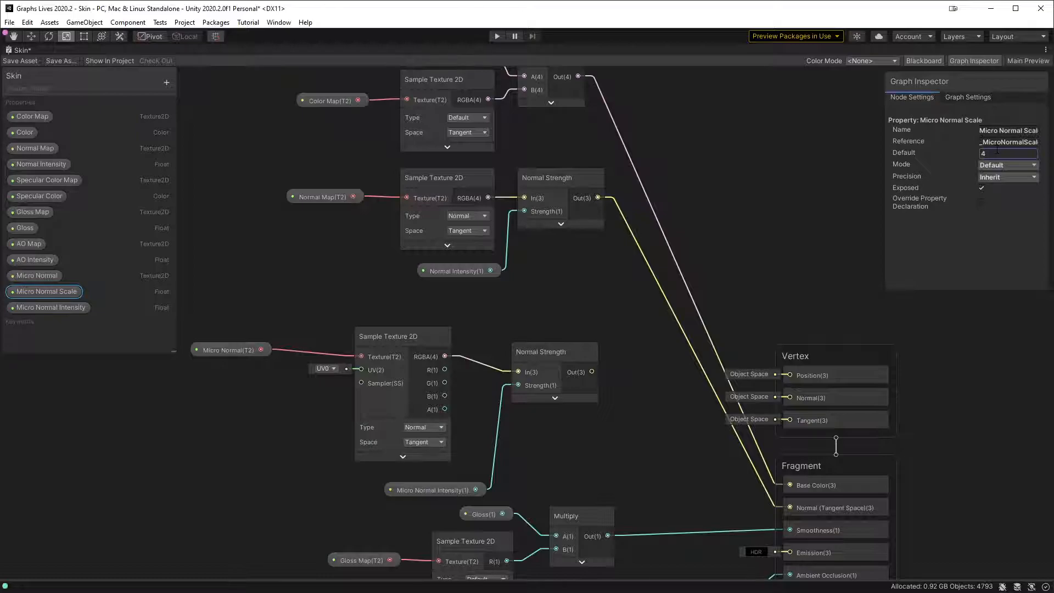
# - Set the Micro Normal Intensity property's reference to _MicroNormalIntensity and its default to 1
pyautogui.click(77, 309)
pyautogui.click(1008, 130)
pyautogui.hotkey('ctrl', 'c')
pyautogui.click(1005, 142)
pyautogui.doubleClick(1005, 140)
pyautogui.write('_')
pyautogui.hotkey('ctrl', 'v')
pyautogui.click(1010, 142)
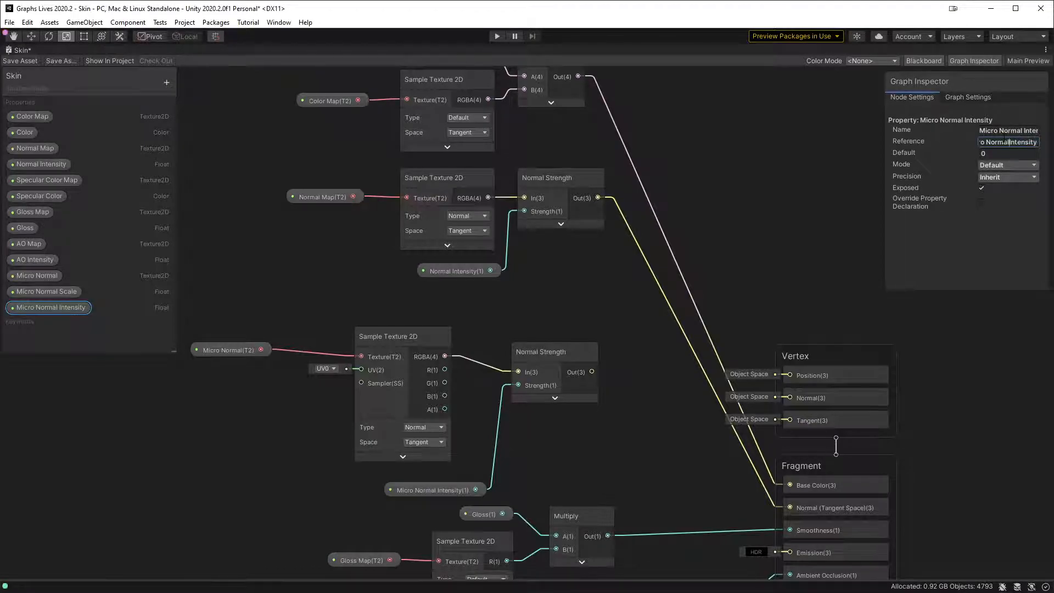
pyautogui.press('BackSpace')
pyautogui.click(1009, 154)
pyautogui.write('1')
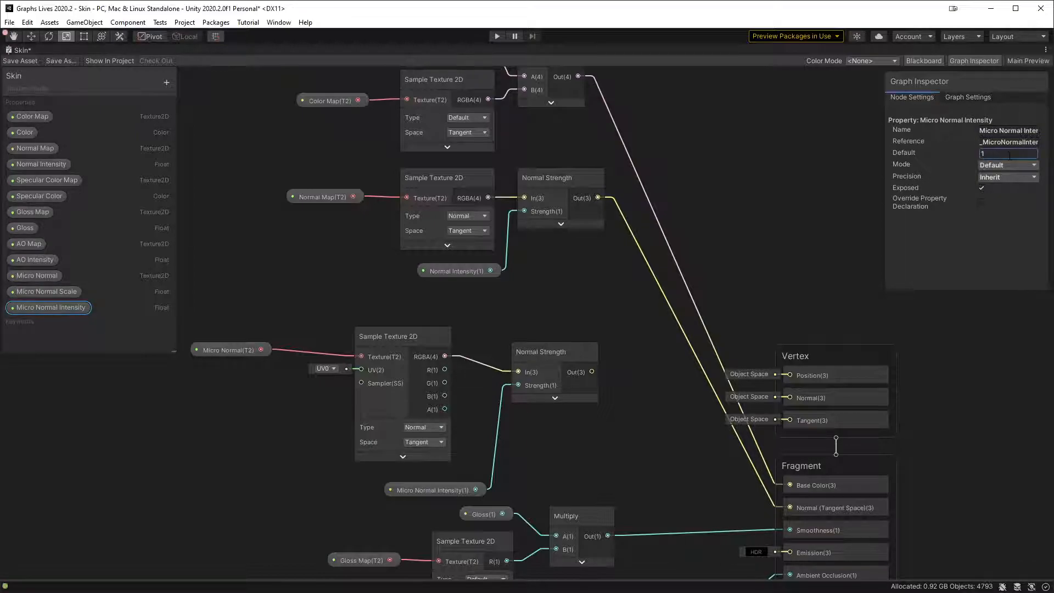
# - Move the Micro Normal Intensity node and the second Normal Strength node closer to the micro normal's Sample Texture 2D node
pyautogui.click(697, 231)
pyautogui.moveTo(566, 473); pyautogui.dragTo(582, 385, button='middle')
pyautogui.moveTo(450, 398); pyautogui.dragTo(420, 387)
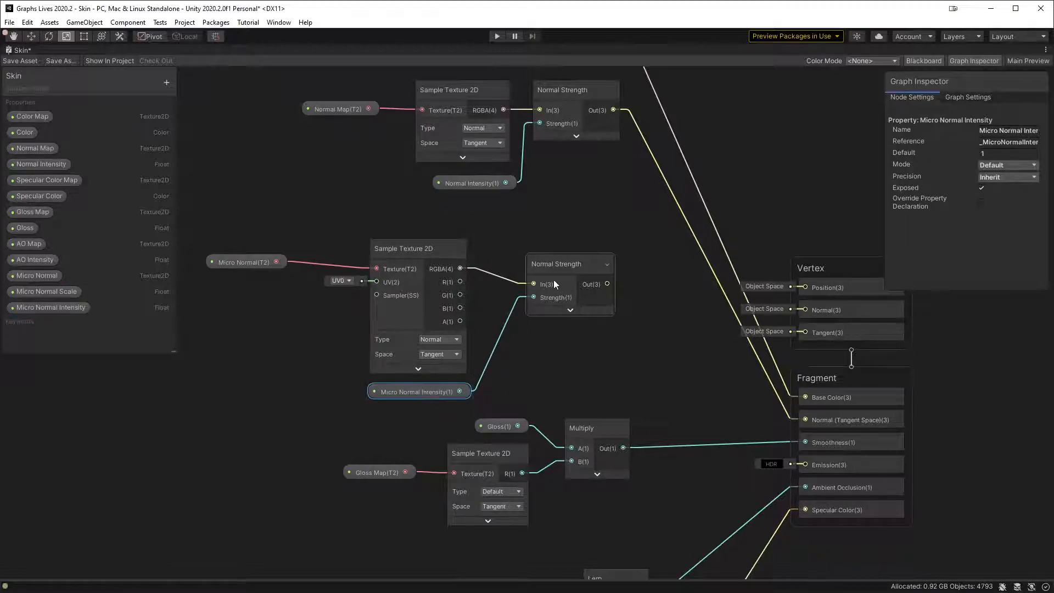
pyautogui.moveTo(554, 282); pyautogui.dragTo(516, 268)
pyautogui.click(601, 192)
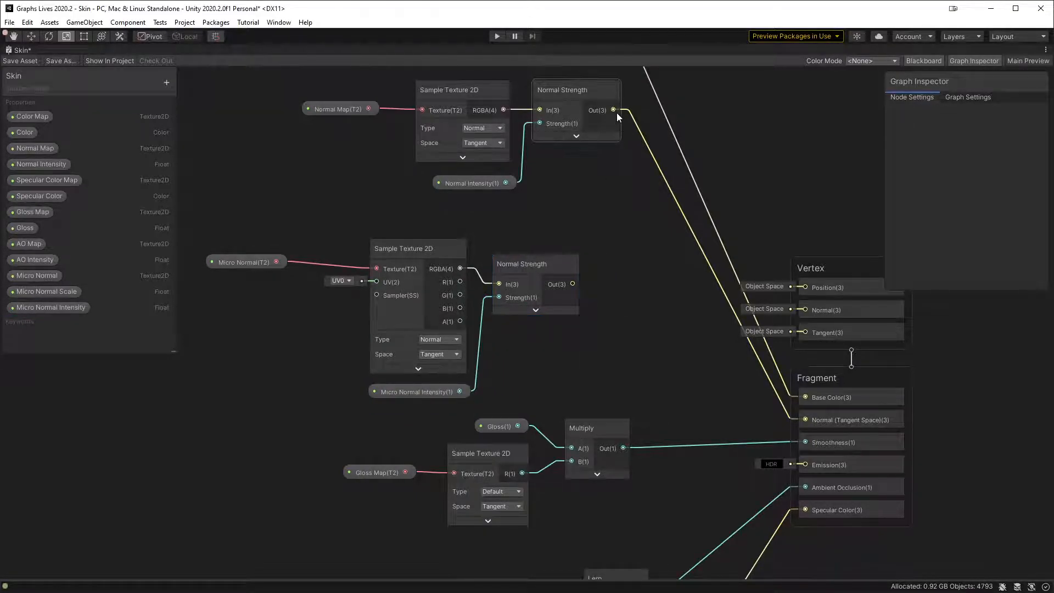
# - Combine both Normal Strength outputs in a new Normal Blend node and connect its output to the fragment's Normal (Tangent Space)
pyautogui.moveTo(615, 112); pyautogui.dragTo(651, 242)
pyautogui.write('normal ble')
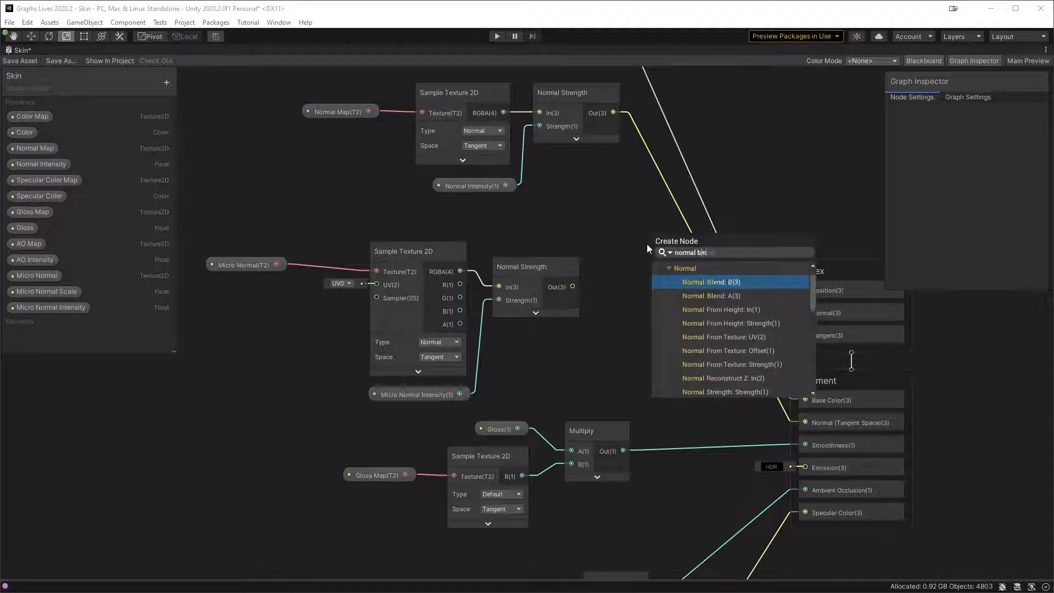
pyautogui.press('Return')
pyautogui.click(700, 301)
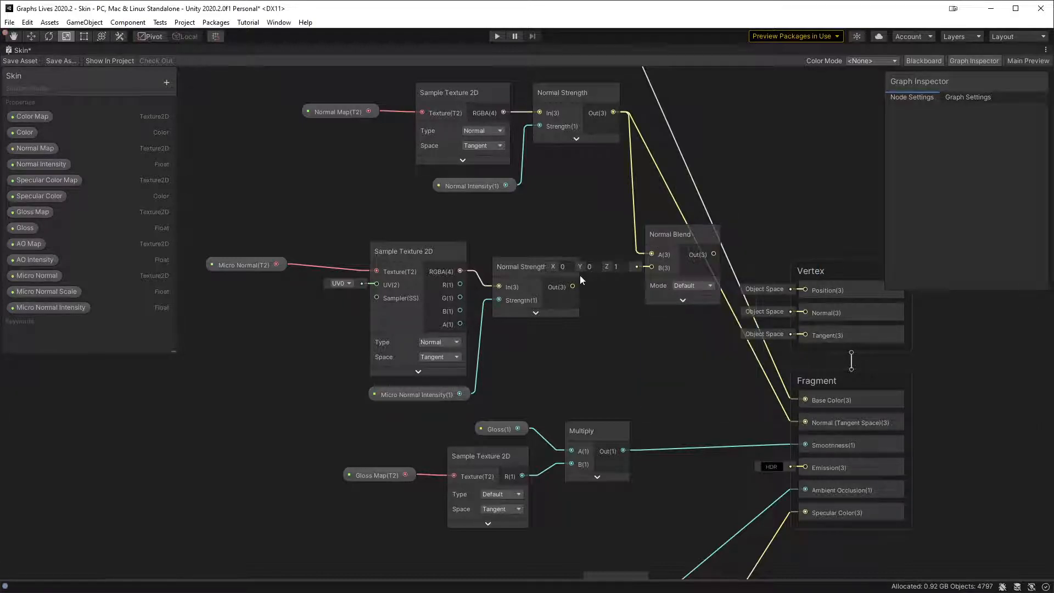
pyautogui.moveTo(571, 286); pyautogui.dragTo(652, 268)
pyautogui.moveTo(715, 253); pyautogui.dragTo(806, 422)
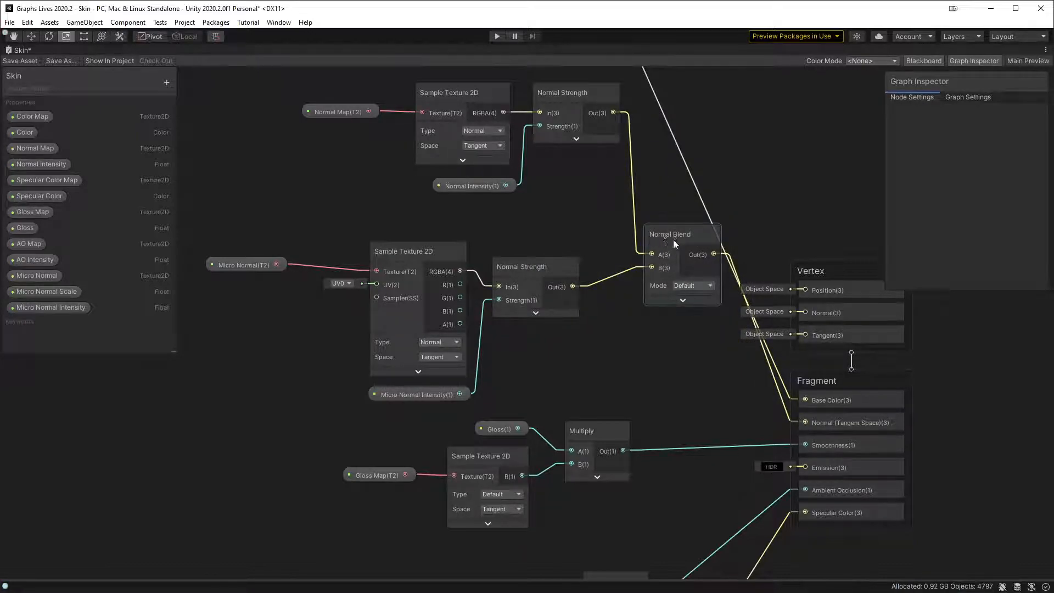
pyautogui.moveTo(670, 240); pyautogui.dragTo(654, 256)
pyautogui.click(517, 246)
# - Add a Tiling And Offset node feeding the UV input of the micro normal's Sample Texture 2D node
pyautogui.moveTo(396, 278); pyautogui.dragTo(678, 253, button='middle')
pyautogui.moveTo(658, 260); pyautogui.dragTo(516, 308)
pyautogui.write('tile')
pyautogui.press('BackSpace')
pyautogui.write('ing')
pyautogui.press('Return')
pyautogui.moveTo(476, 309); pyautogui.dragTo(544, 287)
pyautogui.click(350, 258)
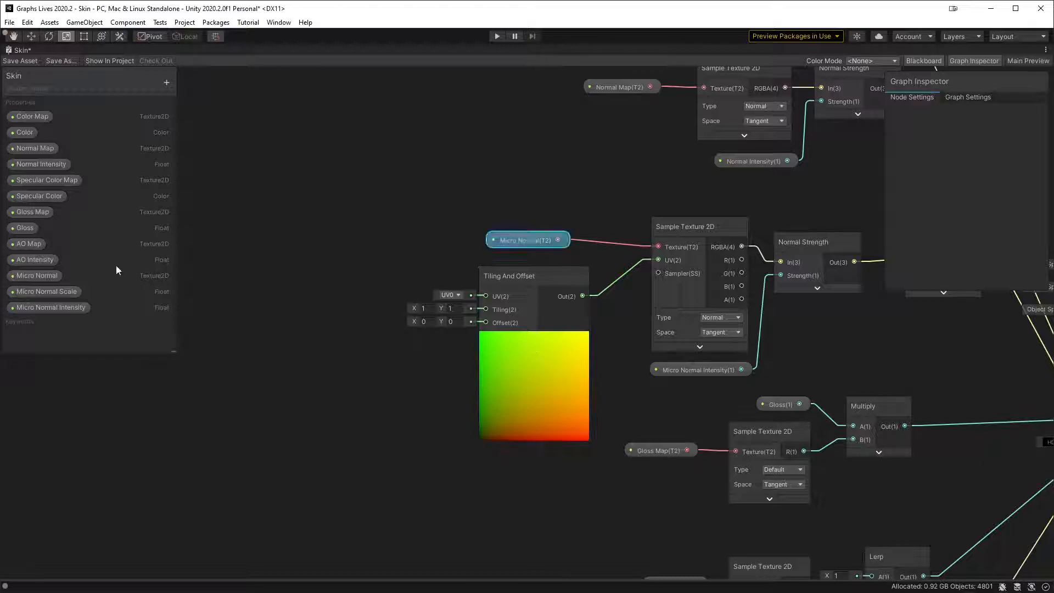
# - Connect the Micro Normal Scale property to the Tiling input of Tiling And Offset and collapse that node's preview
pyautogui.click(64, 292)
pyautogui.moveTo(64, 291); pyautogui.dragTo(495, 312)
pyautogui.moveTo(331, 319); pyautogui.dragTo(361, 310)
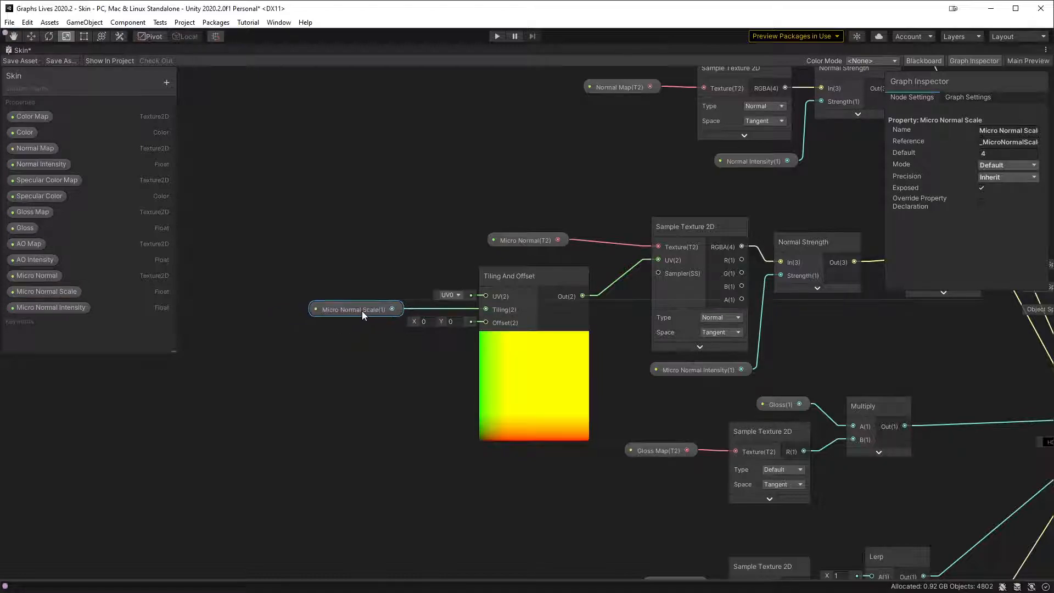
pyautogui.click(353, 290)
pyautogui.moveTo(534, 343)
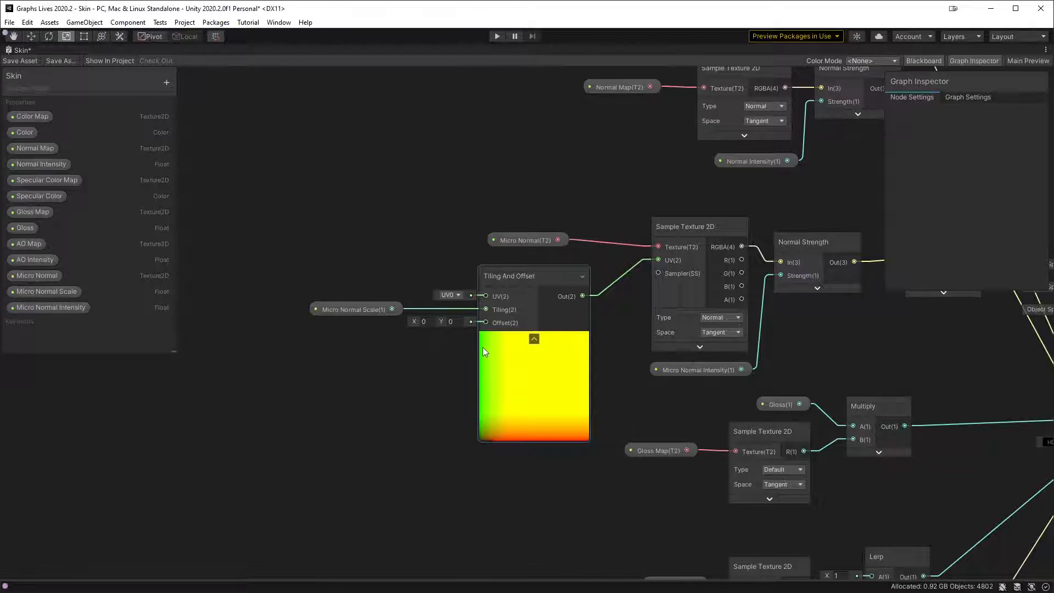
pyautogui.click(534, 339)
pyautogui.moveTo(350, 313); pyautogui.dragTo(375, 309)
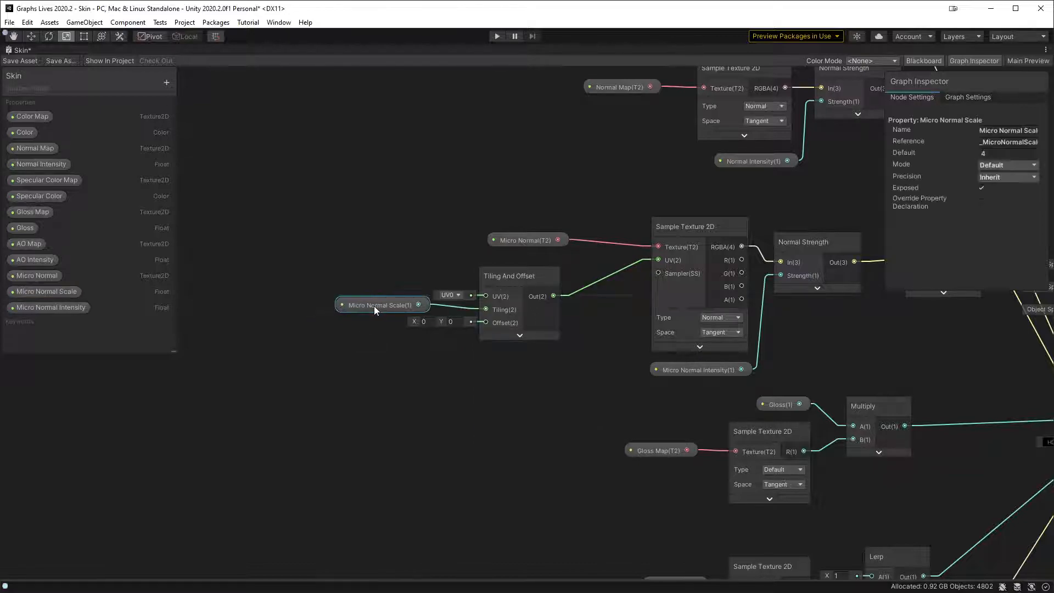
# - Save the Skin graph, restore the full editor layout and switch to the Scene view
pyautogui.hotkey('ctrl', 's')
pyautogui.hotkey('shift', 'space')
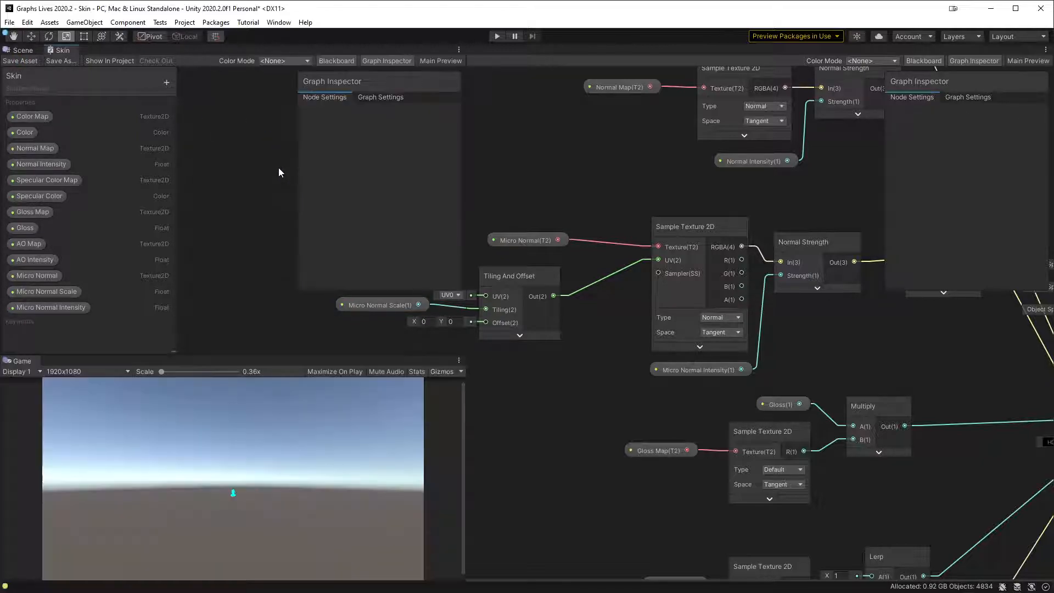
pyautogui.click(34, 52)
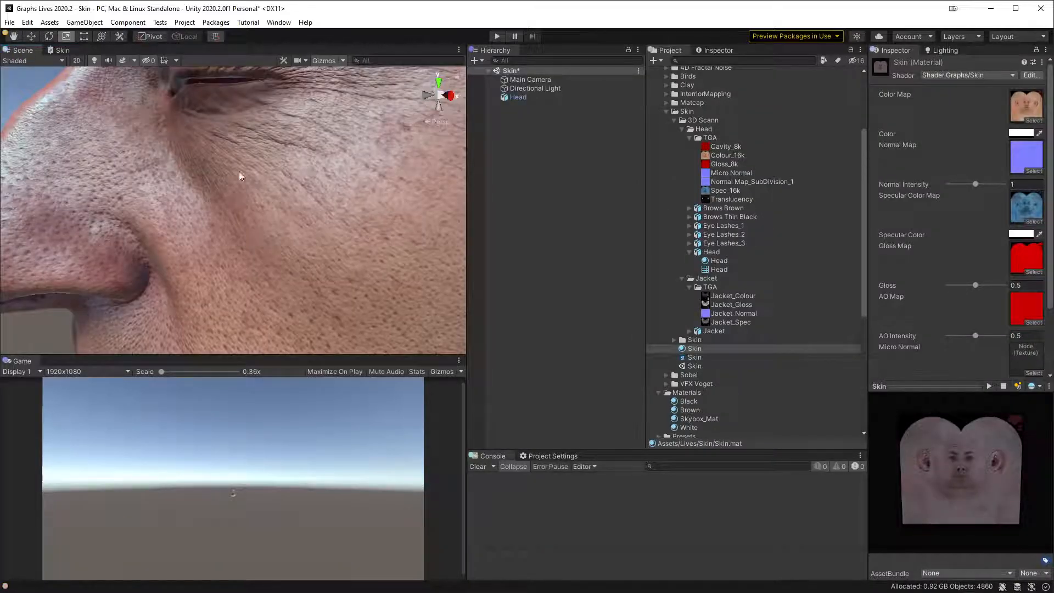
# - Assign the Micro Normal texture from the Head's TGA folder to the Skin material's Micro Normal slot
pyautogui.keyDown('alt'); pyautogui.moveTo(314, 176); pyautogui.dragTo(279, 196); pyautogui.keyUp('alt')
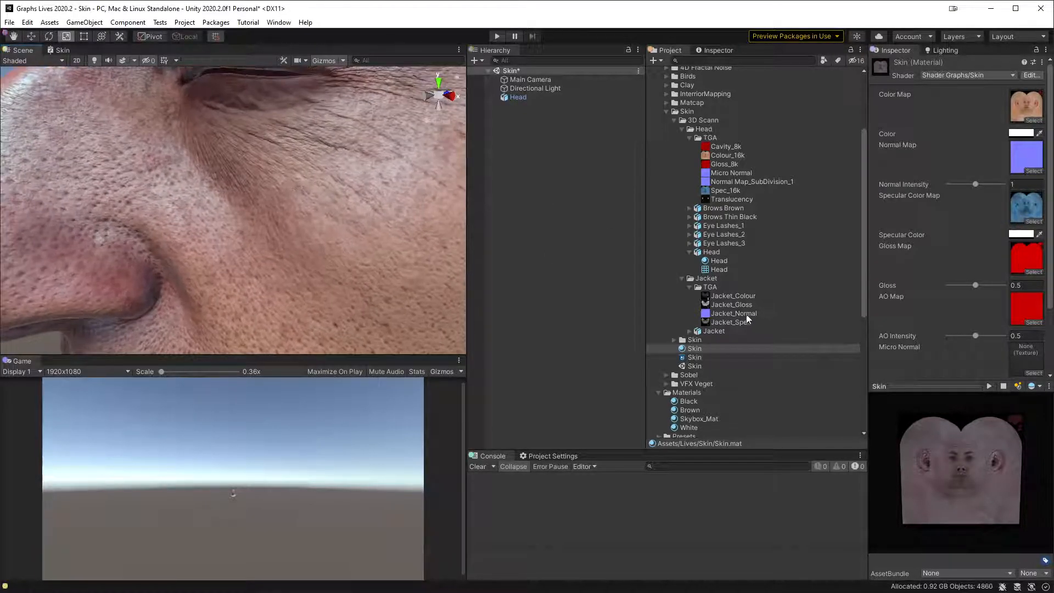
pyautogui.moveTo(740, 174); pyautogui.dragTo(1030, 363)
pyautogui.keyDown('alt'); pyautogui.moveTo(297, 204); pyautogui.dragTo(319, 212, button='right'); pyautogui.keyUp('alt')
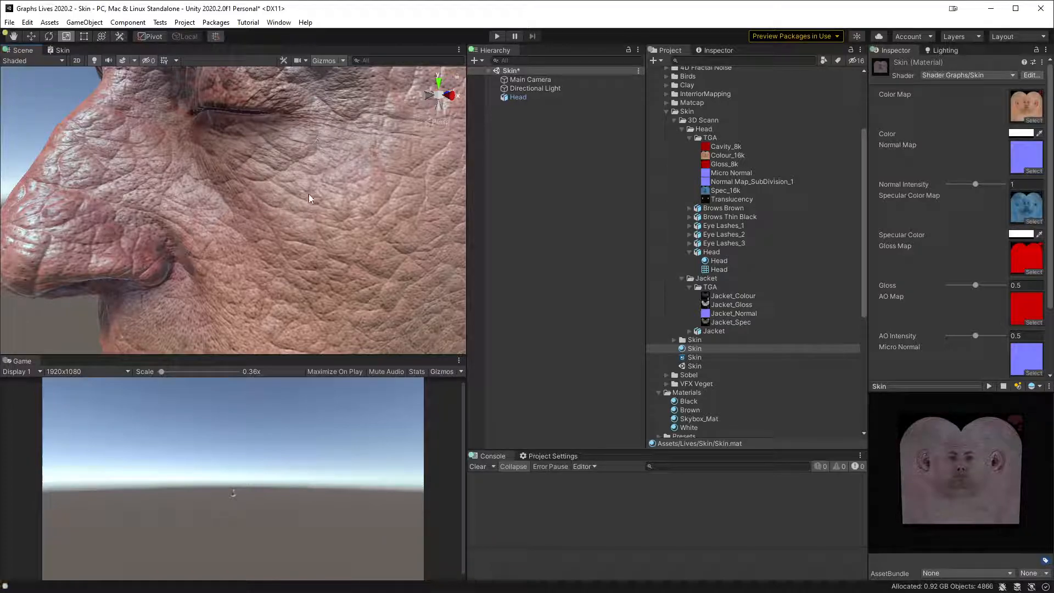
# - Try a Micro Normal Scale of 15 on the Skin material and inspect the cheek up close
pyautogui.scroll(-3, 962, 303)
pyautogui.click(1030, 304)
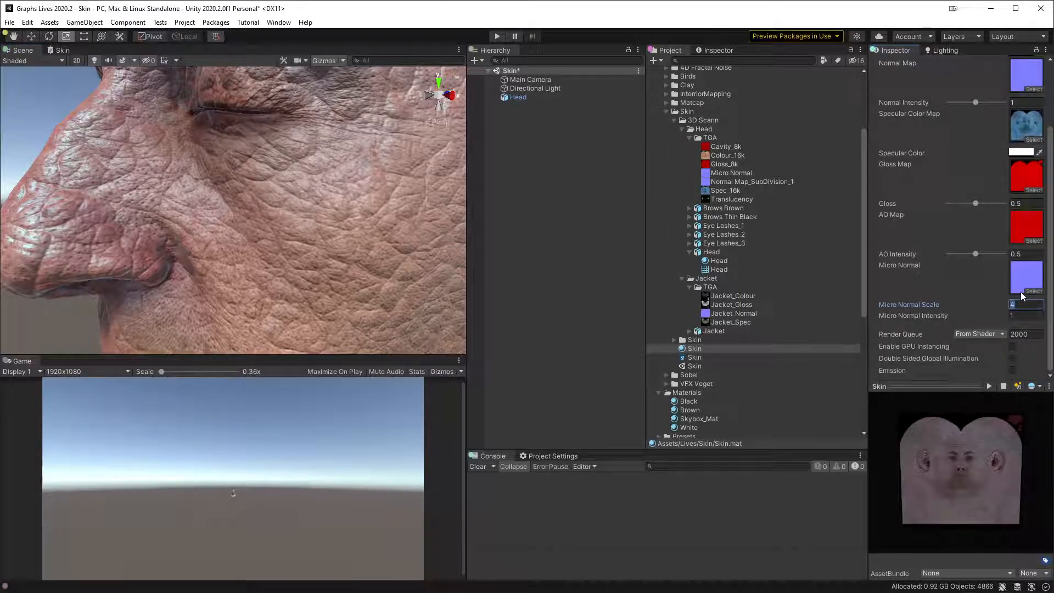
pyautogui.write('15')
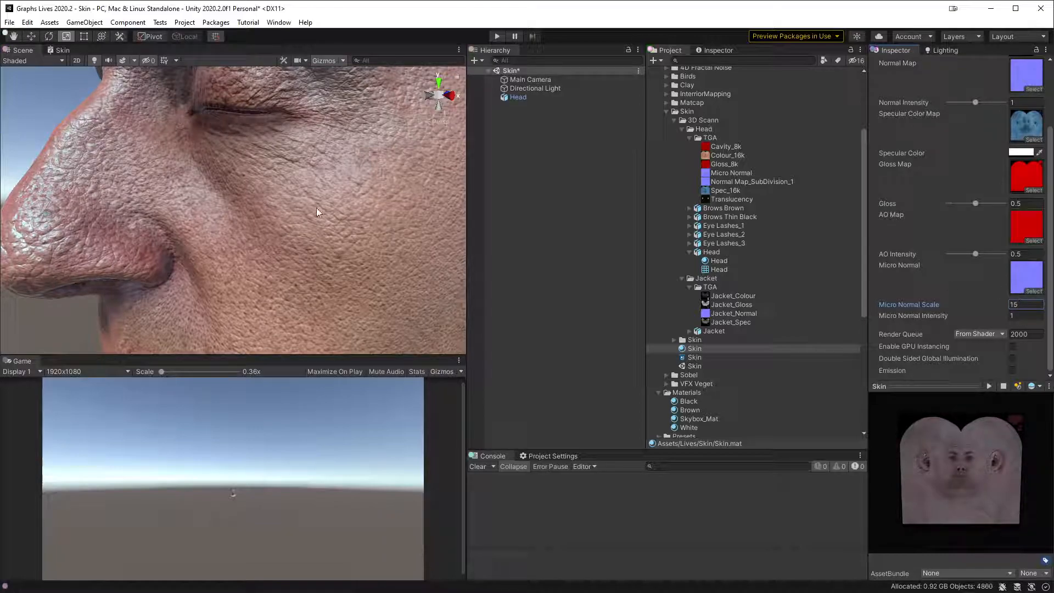
pyautogui.scroll(5, 344, 228)
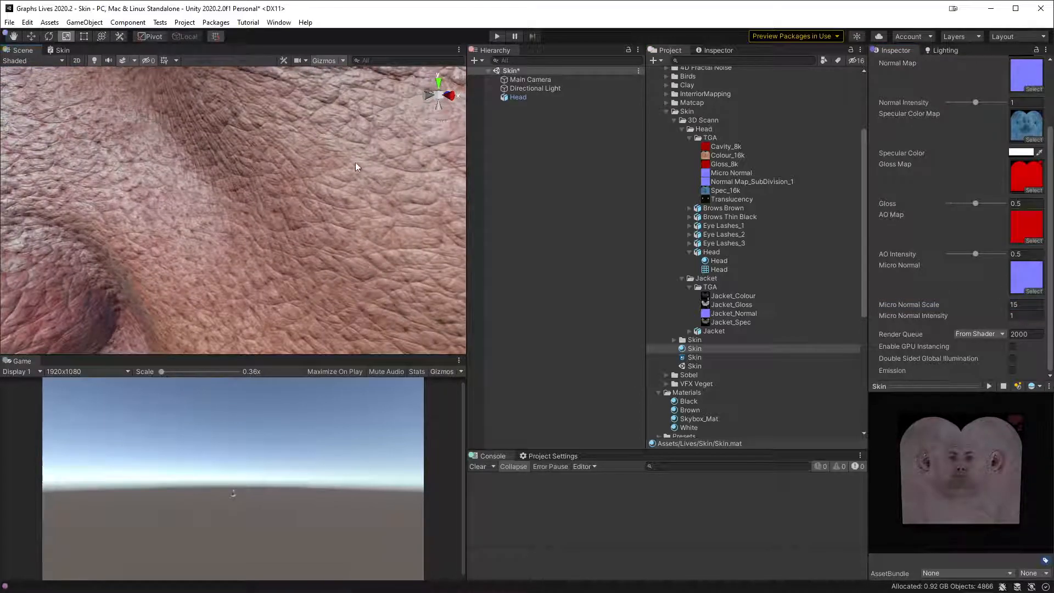
# - Try a Micro Normal Scale of 30 and inspect the skin detail from afar and up close
pyautogui.click(1023, 305)
pyautogui.write('30')
pyautogui.scroll(-8, 275, 219)
pyautogui.scroll(3, 284, 203)
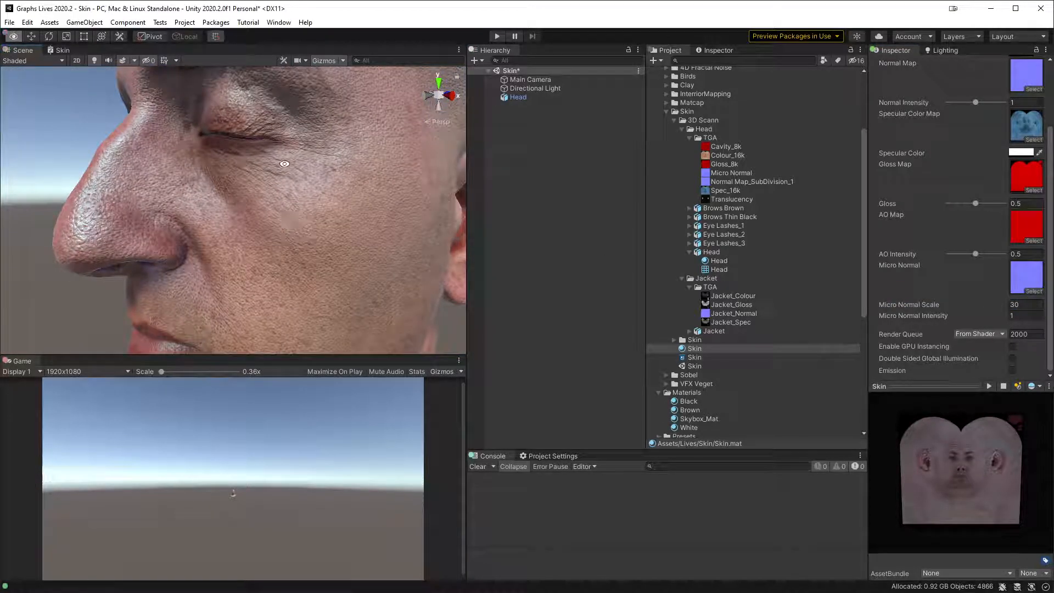
pyautogui.scroll(5, 325, 303)
pyautogui.keyDown('alt'); pyautogui.moveTo(325, 303); pyautogui.dragTo(362, 528, button='right'); pyautogui.keyUp('alt')
pyautogui.keyDown('alt'); pyautogui.moveTo(403, 274); pyautogui.dragTo(409, 324, button='right'); pyautogui.keyUp('alt')
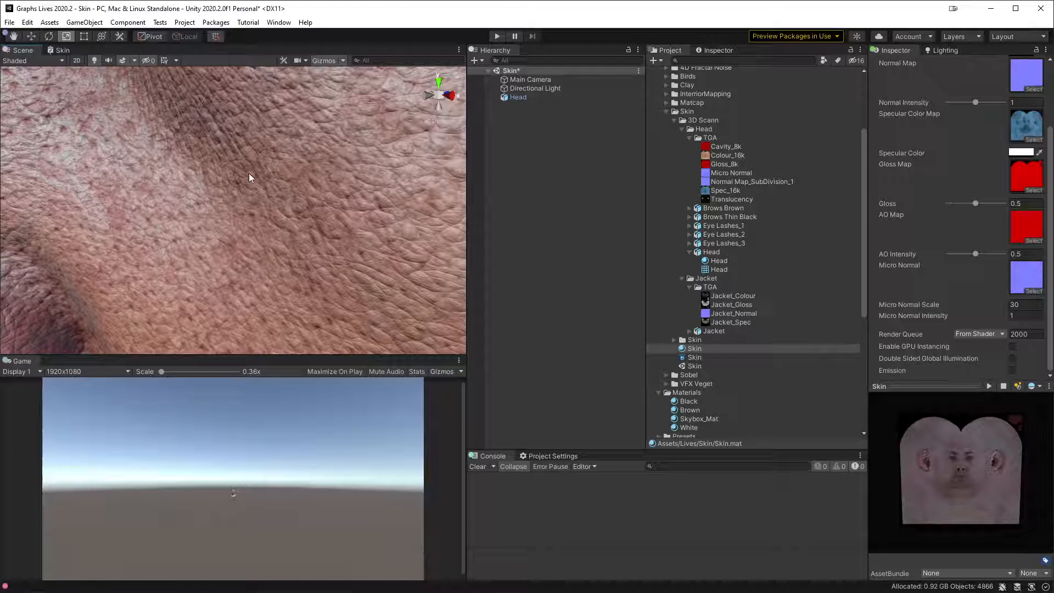
# - Try a Micro Normal Scale of 50 and examine the skin around the nose
pyautogui.click(1039, 305)
pyautogui.write('50')
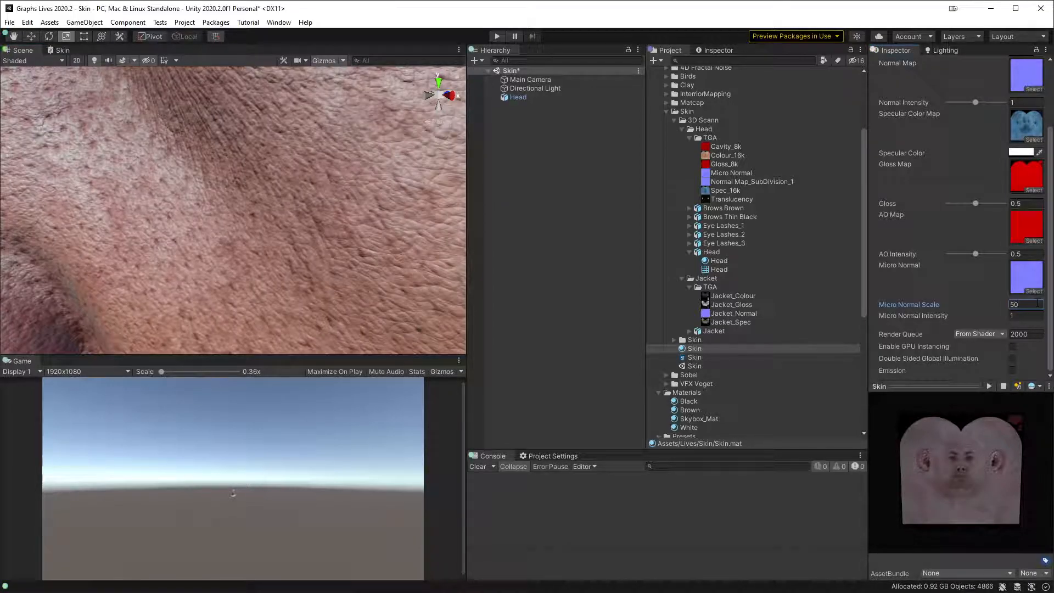
pyautogui.keyDown('alt'); pyautogui.moveTo(214, 241); pyautogui.dragTo(424, 251); pyautogui.keyUp('alt')
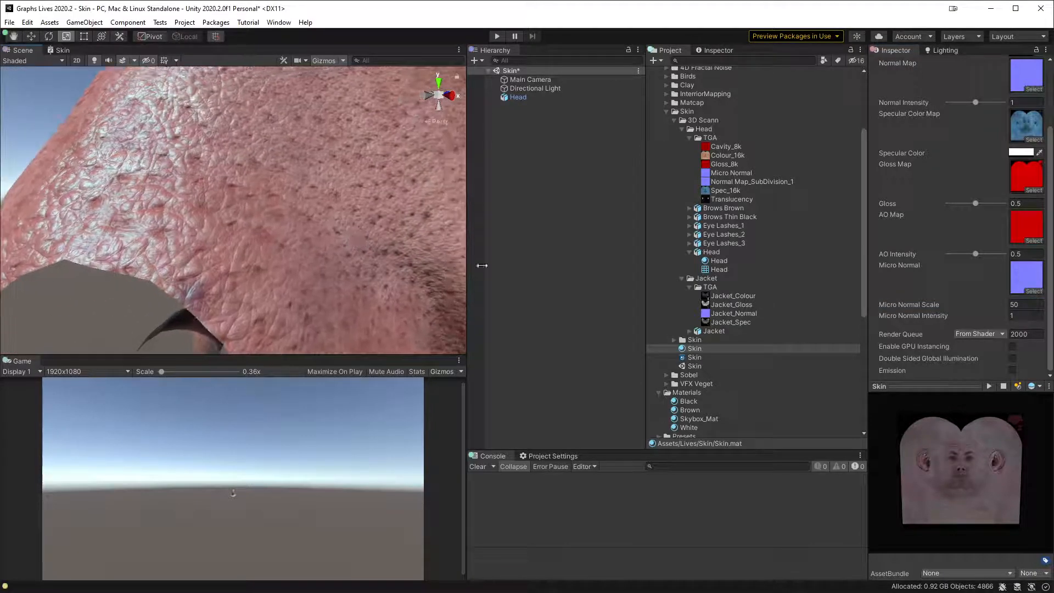
# - Set the Skin material's Micro Normal Scale to 60
pyautogui.click(1025, 305)
pyautogui.write('60')
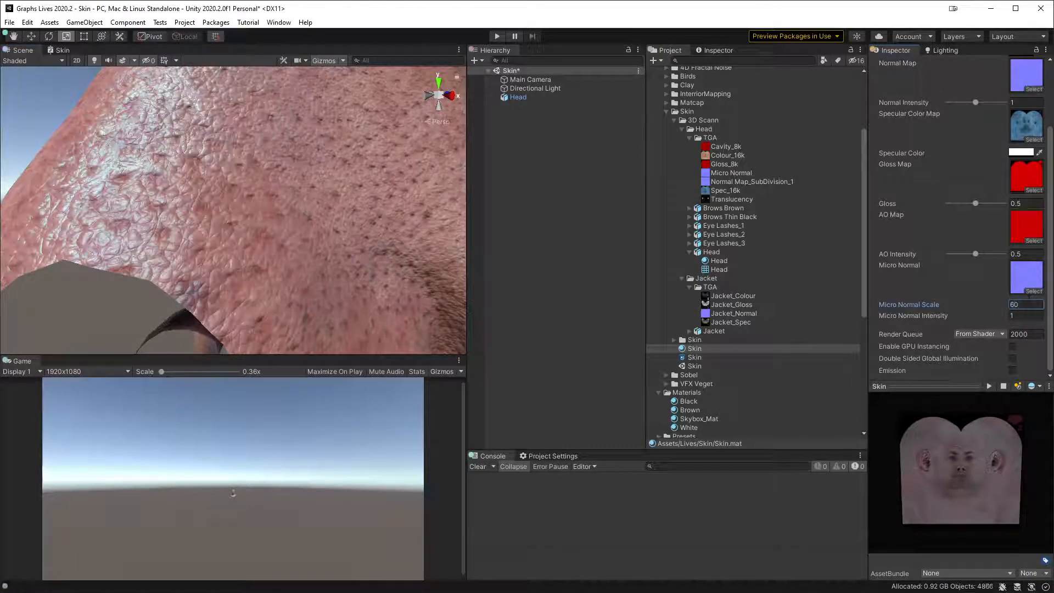
# - Compare the skin detail around the nose with the Skin material's Micro Normal Intensity at 0 and at 1
pyautogui.keyDown('alt'); pyautogui.moveTo(352, 220); pyautogui.dragTo(285, 233, button='right'); pyautogui.keyUp('alt')
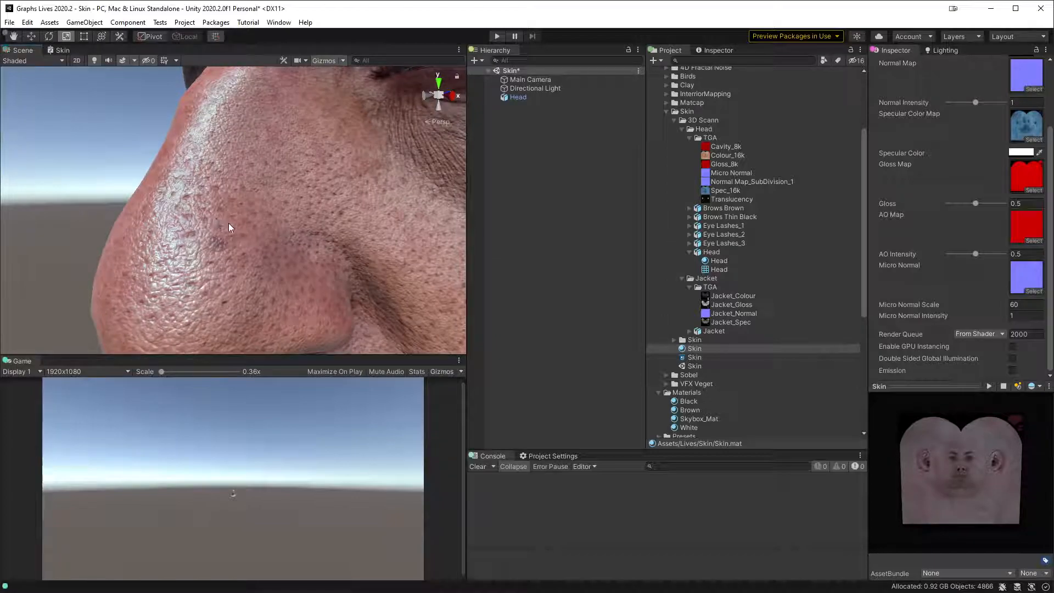
pyautogui.keyDown('alt'); pyautogui.moveTo(305, 203); pyautogui.dragTo(365, 299, button='right'); pyautogui.keyUp('alt')
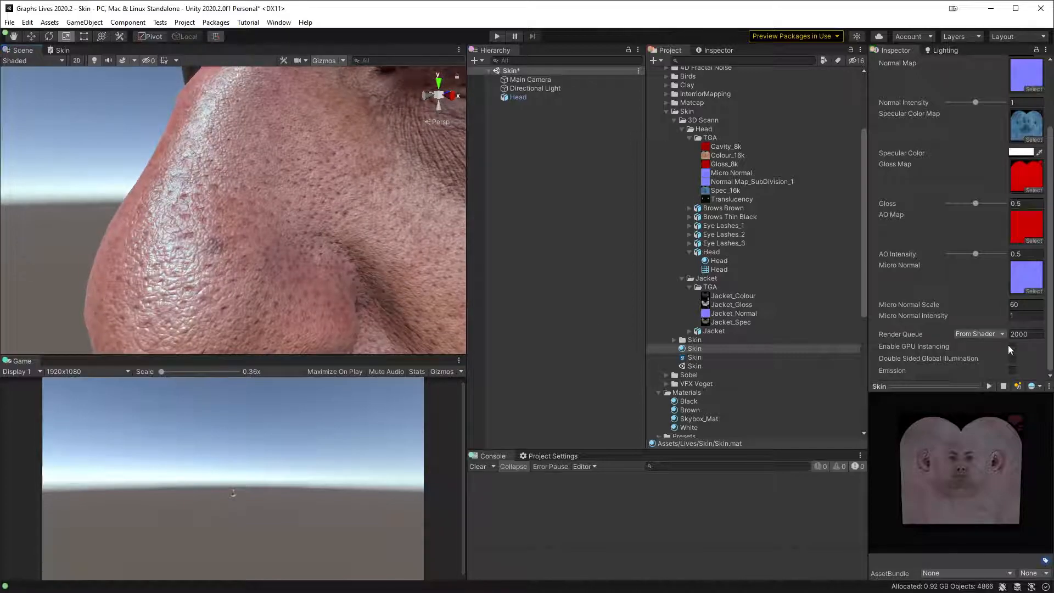
pyautogui.click(1024, 315)
pyautogui.write('0')
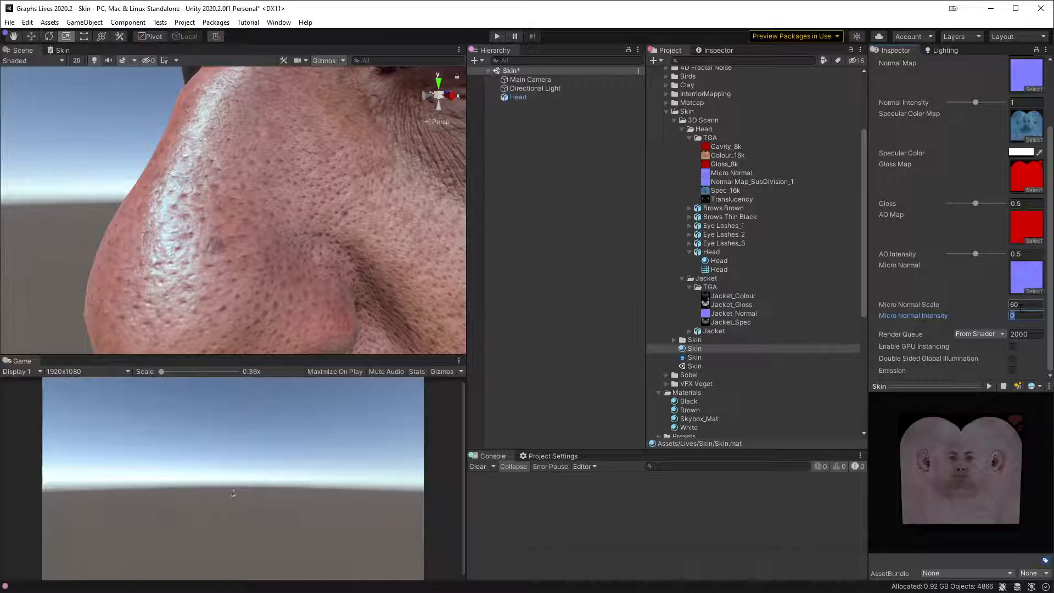
pyautogui.write('1')
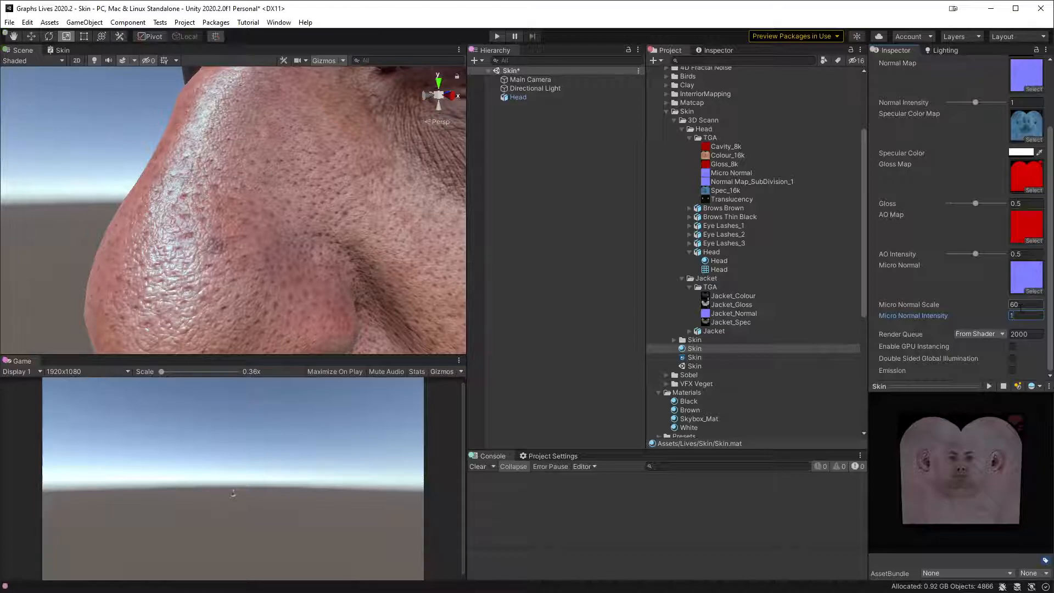
# - Set the Skin material's Micro Normal Intensity to 0.5, comparing the nose highlight with the micro detail off and on
pyautogui.write('.5')
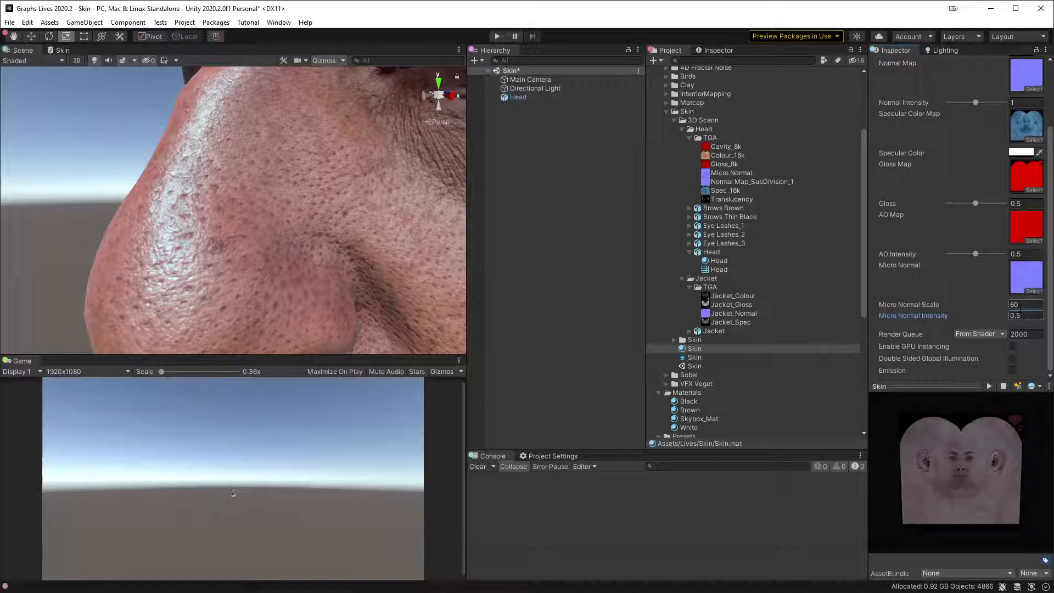
pyautogui.click(1037, 316)
pyautogui.write('0.')
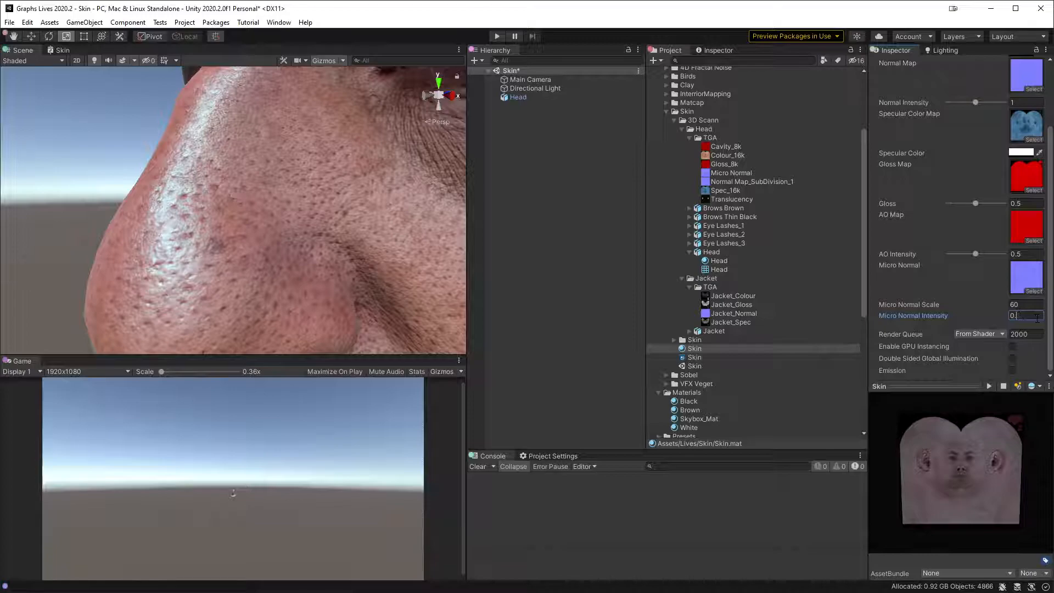
pyautogui.write('5')
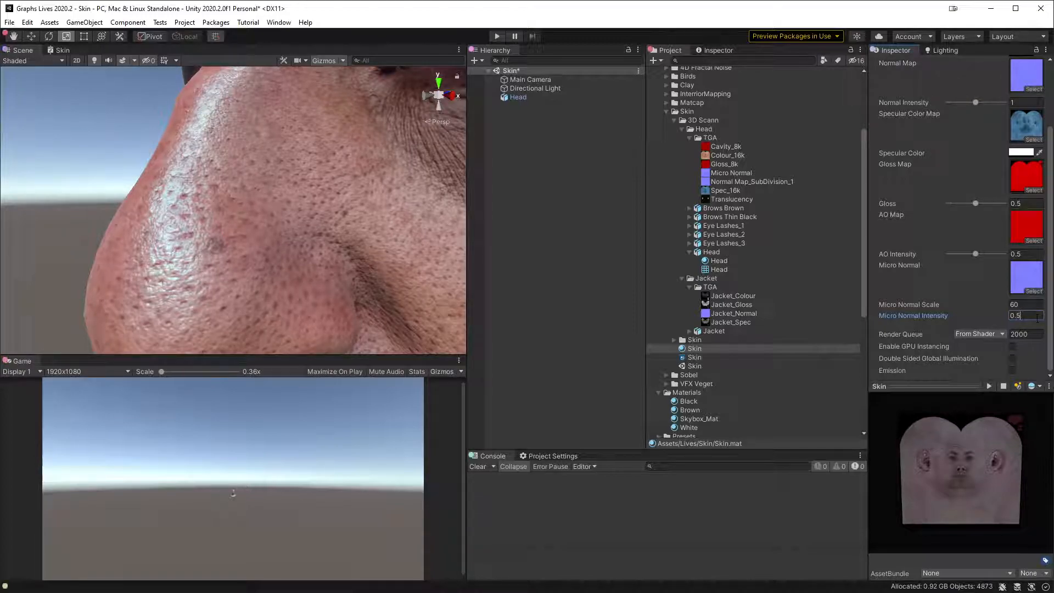
pyautogui.press('BackSpace')
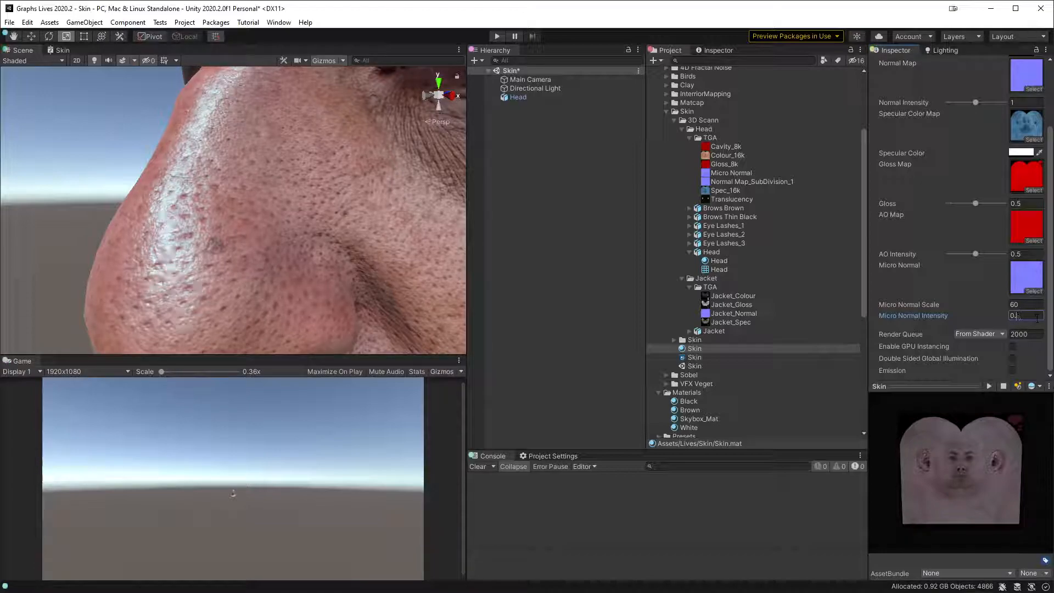
pyautogui.write('5')
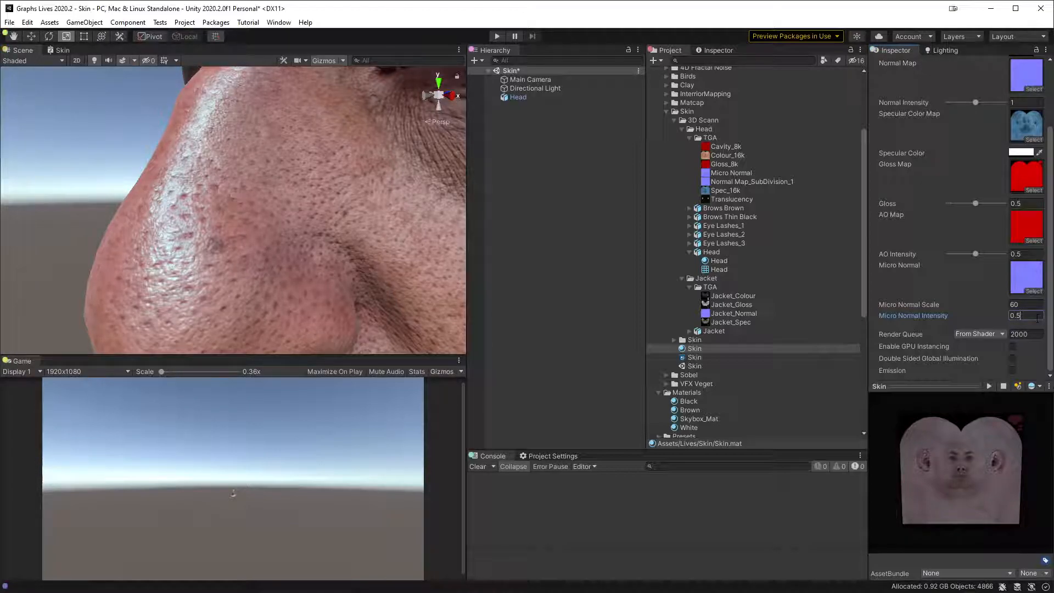
# - Save the scene and maximize the Scene view with the whole face in frame
pyautogui.click(118, 164)
pyautogui.scroll(-5, 372, 273)
pyautogui.keyDown('alt'); pyautogui.moveTo(372, 273); pyautogui.dragTo(310, 190); pyautogui.keyUp('alt')
pyautogui.hotkey('ctrl', 's')
pyautogui.hotkey('shift', 'space')
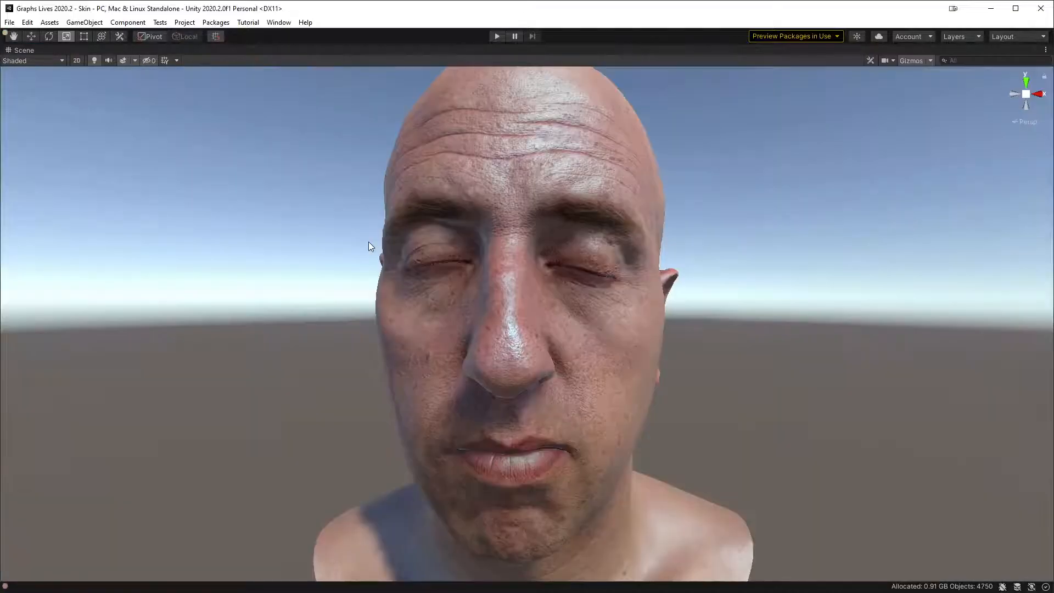
# - Examine the skin shading of the head from the front, side and back, and up close around the eye and nose
pyautogui.keyDown('alt'); pyautogui.moveTo(589, 377); pyautogui.dragTo(618, 372); pyautogui.keyUp('alt')
pyautogui.scroll(-5, 604, 362)
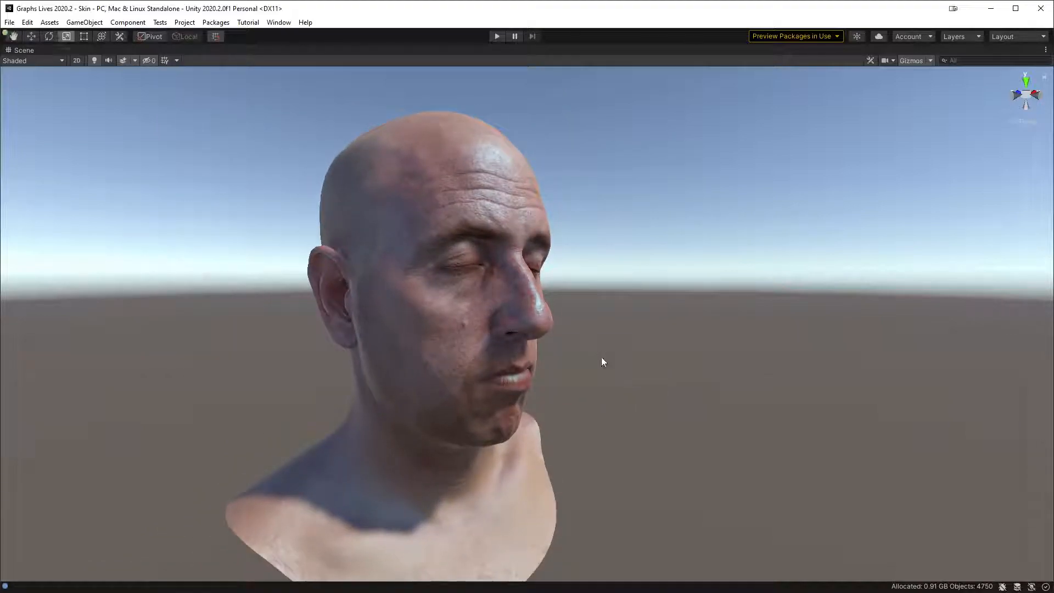
pyautogui.keyDown('alt'); pyautogui.moveTo(558, 328); pyautogui.dragTo(489, 378); pyautogui.keyUp('alt')
pyautogui.keyDown('alt'); pyautogui.moveTo(538, 371); pyautogui.dragTo(581, 411, button='right'); pyautogui.keyUp('alt')
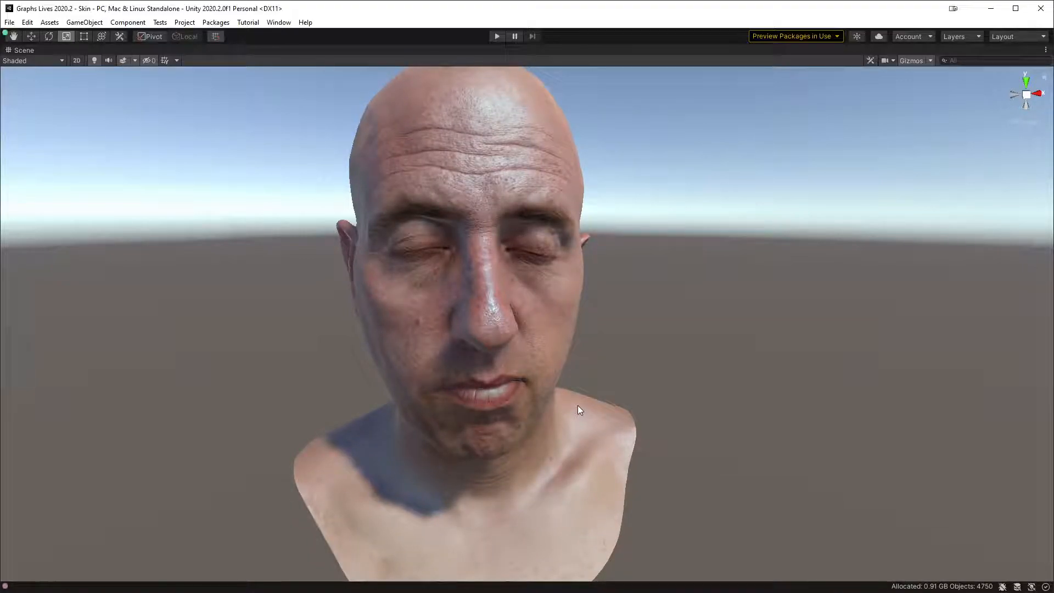
pyautogui.keyDown('alt'); pyautogui.moveTo(597, 394); pyautogui.dragTo(754, 365); pyautogui.keyUp('alt')
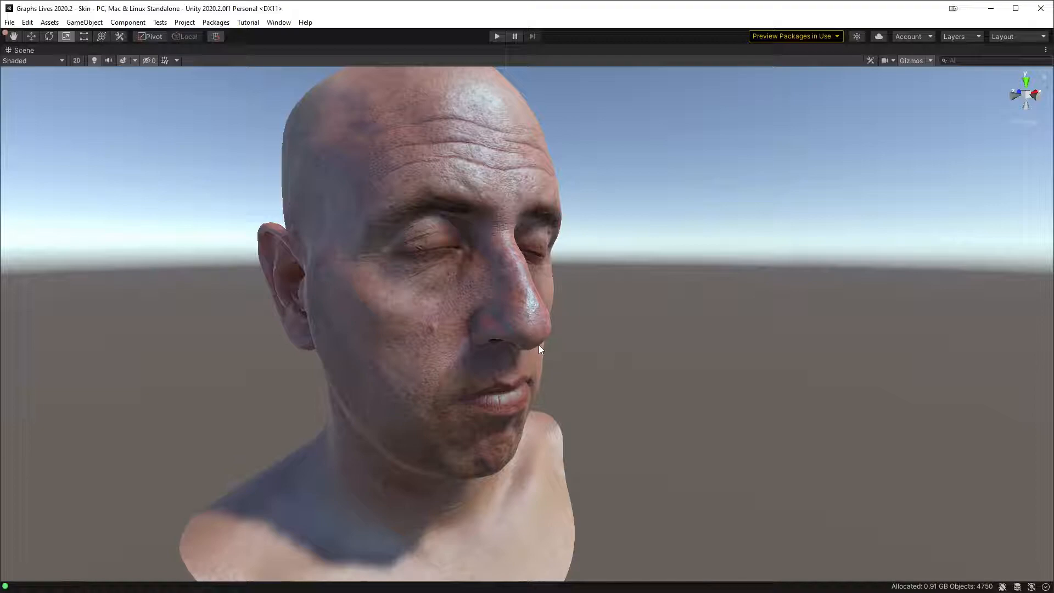
pyautogui.keyDown('alt'); pyautogui.moveTo(577, 301); pyautogui.dragTo(670, 292); pyautogui.keyUp('alt')
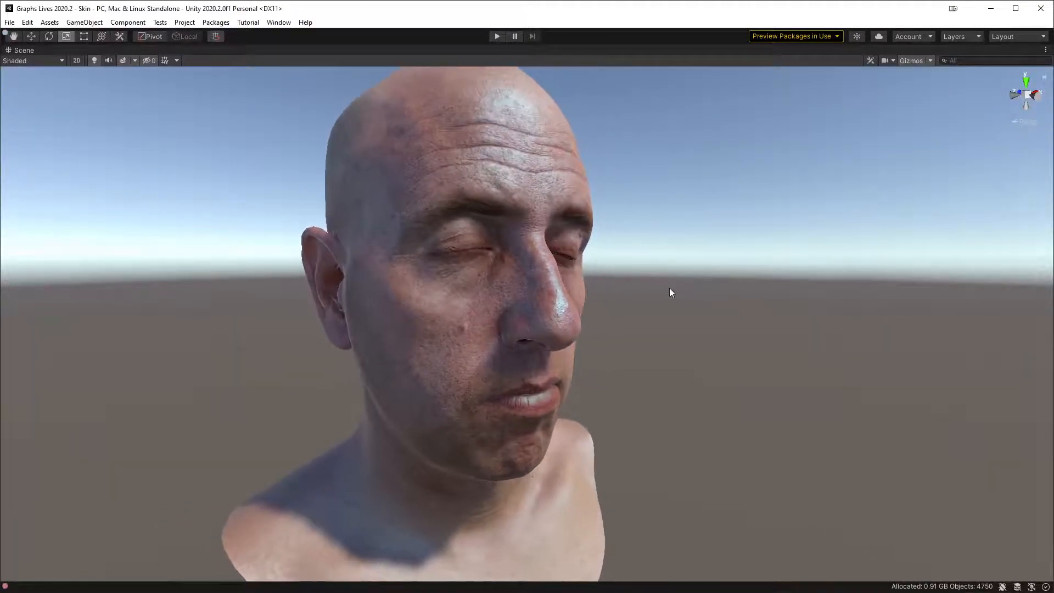
pyautogui.keyDown('alt'); pyautogui.moveTo(451, 317); pyautogui.dragTo(535, 312); pyautogui.keyUp('alt')
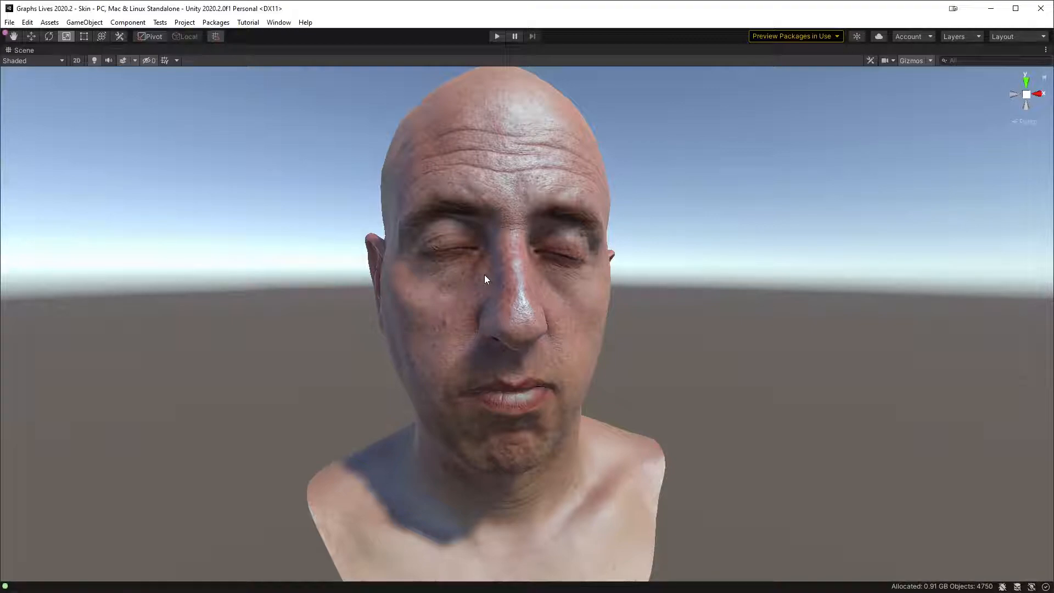
pyautogui.keyDown('alt'); pyautogui.moveTo(478, 273); pyautogui.dragTo(702, 294); pyautogui.keyUp('alt')
pyautogui.keyDown('alt'); pyautogui.moveTo(619, 308); pyautogui.dragTo(650, 313); pyautogui.keyUp('alt')
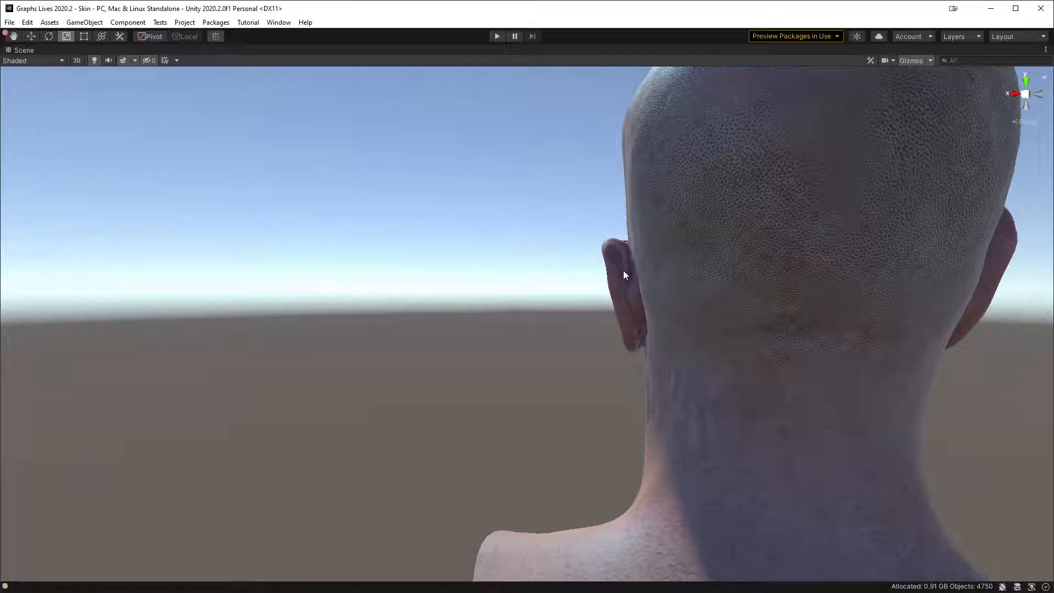
pyautogui.keyDown('alt'); pyautogui.moveTo(833, 332); pyautogui.dragTo(635, 347); pyautogui.keyUp('alt')
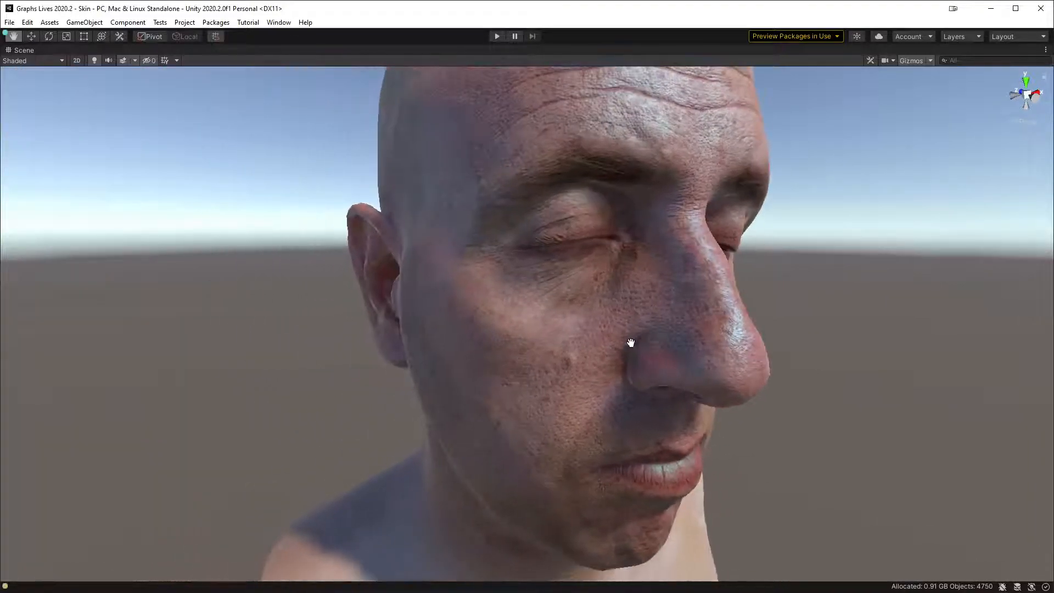
pyautogui.keyDown('alt'); pyautogui.moveTo(675, 322); pyautogui.dragTo(669, 392, button='right'); pyautogui.keyUp('alt')
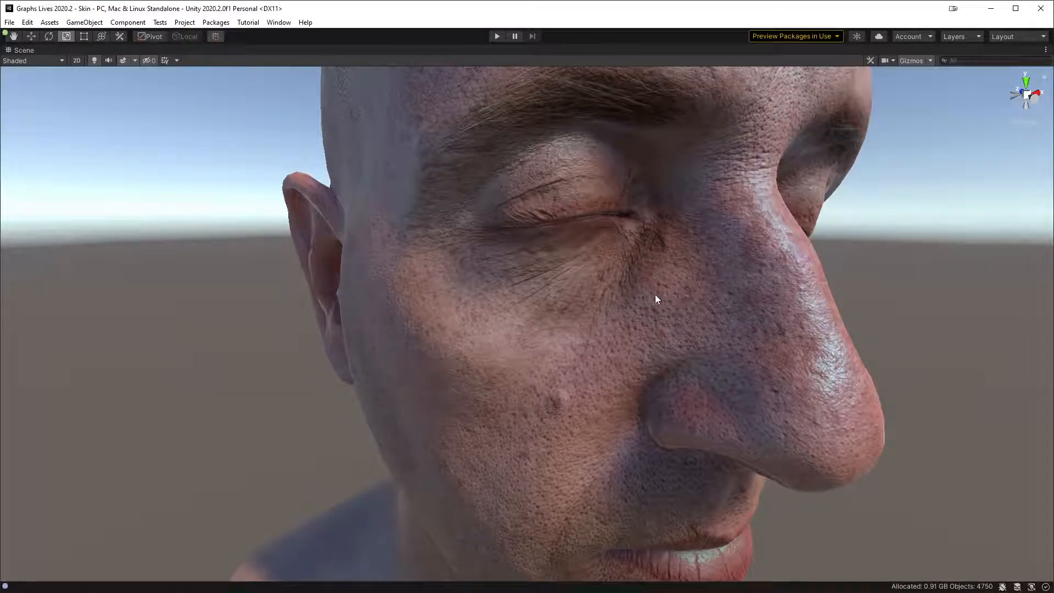
pyautogui.scroll(-10, 626, 316)
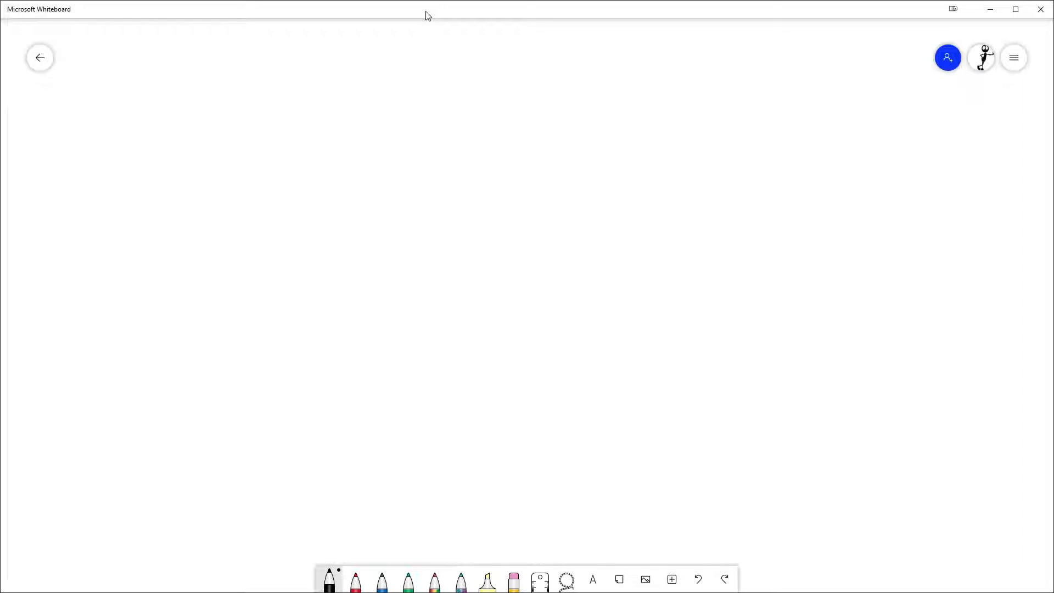
# - In Microsoft Whiteboard, draw a wide black arch as the surface and a green arrow reaching its left part
pyautogui.moveTo(307, 305)
pyautogui.mouseDown()
pyautogui.moveTo(410, 259)
pyautogui.moveTo(752, 322)
pyautogui.moveTo(788, 359)
pyautogui.mouseUp()
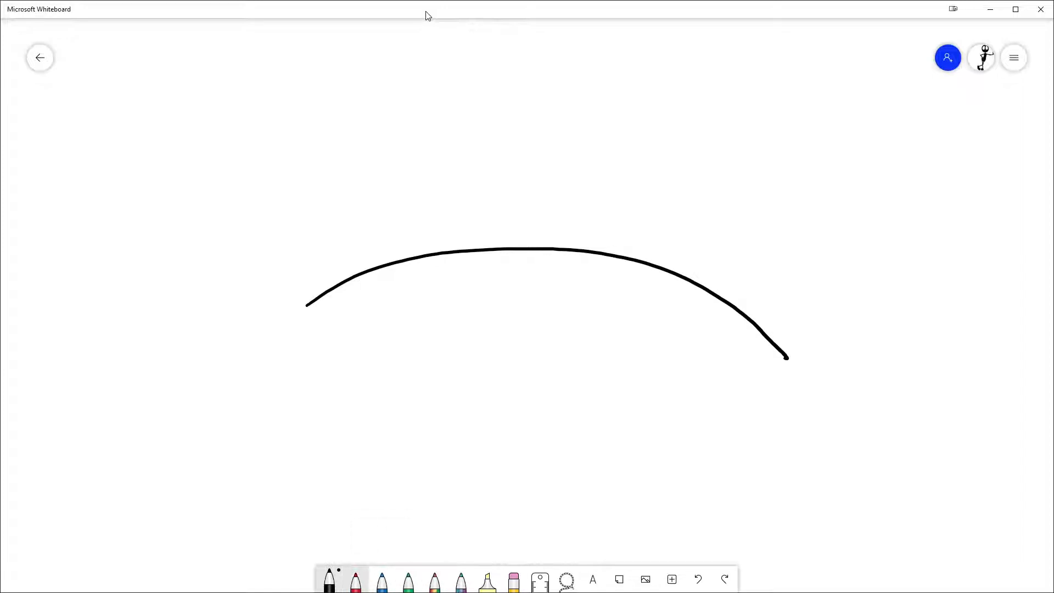
pyautogui.click(356, 581)
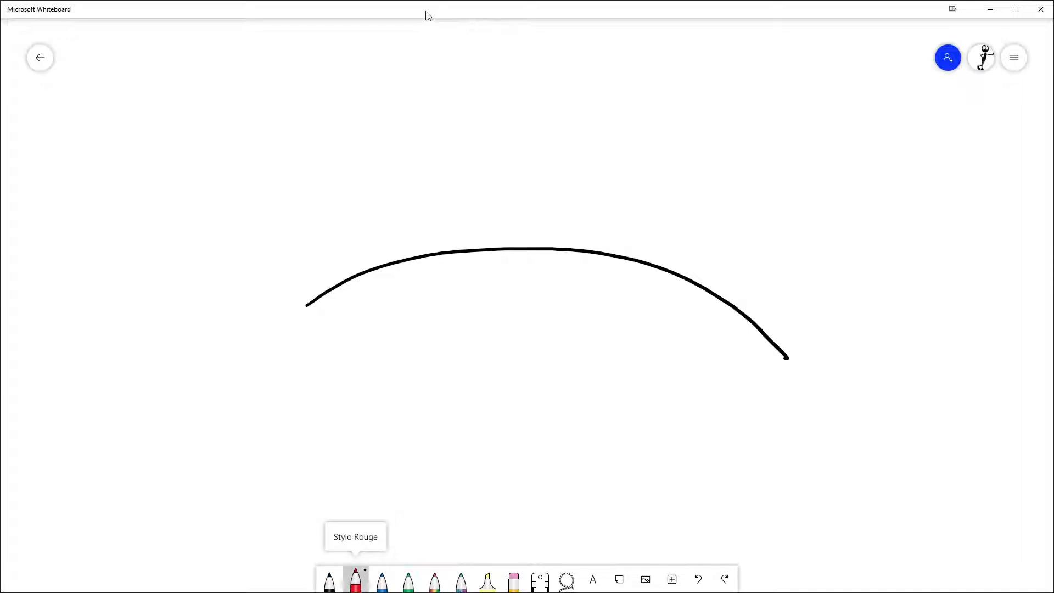
pyautogui.click(408, 581)
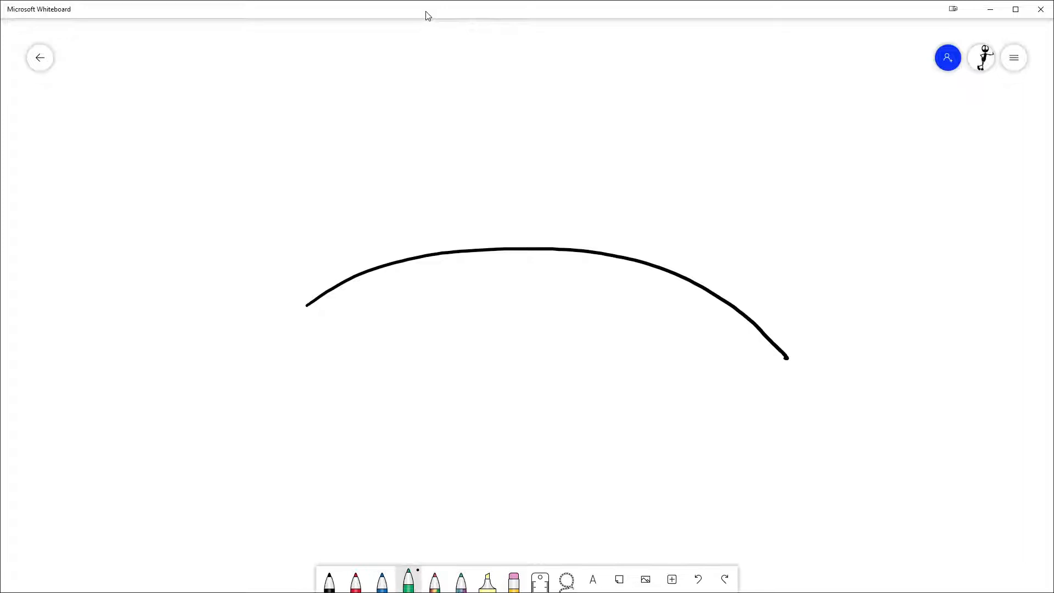
pyautogui.moveTo(85, 240)
pyautogui.mouseDown()
pyautogui.moveTo(374, 261)
pyautogui.moveTo(363, 266)
pyautogui.mouseUp()
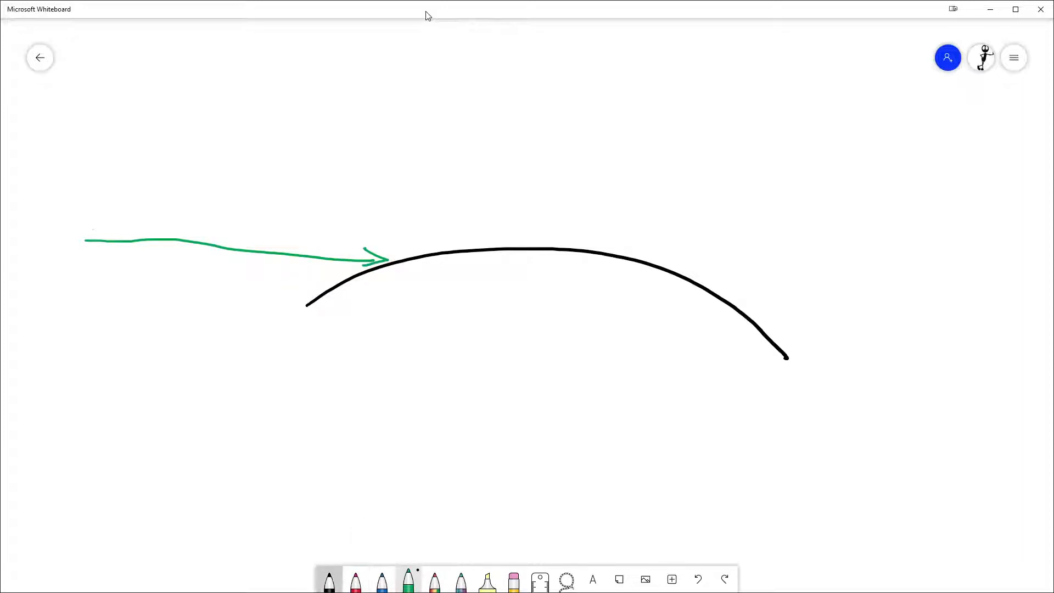
# - Write a black letter A above the arch and draw a blue arrow from the green arrow's tip up to it
pyautogui.click(329, 581)
pyautogui.moveTo(510, 40); pyautogui.dragTo(483, 77)
pyautogui.moveTo(512, 40)
pyautogui.mouseDown()
pyautogui.moveTo(522, 73)
pyautogui.moveTo(505, 65)
pyautogui.moveTo(520, 66)
pyautogui.mouseUp()
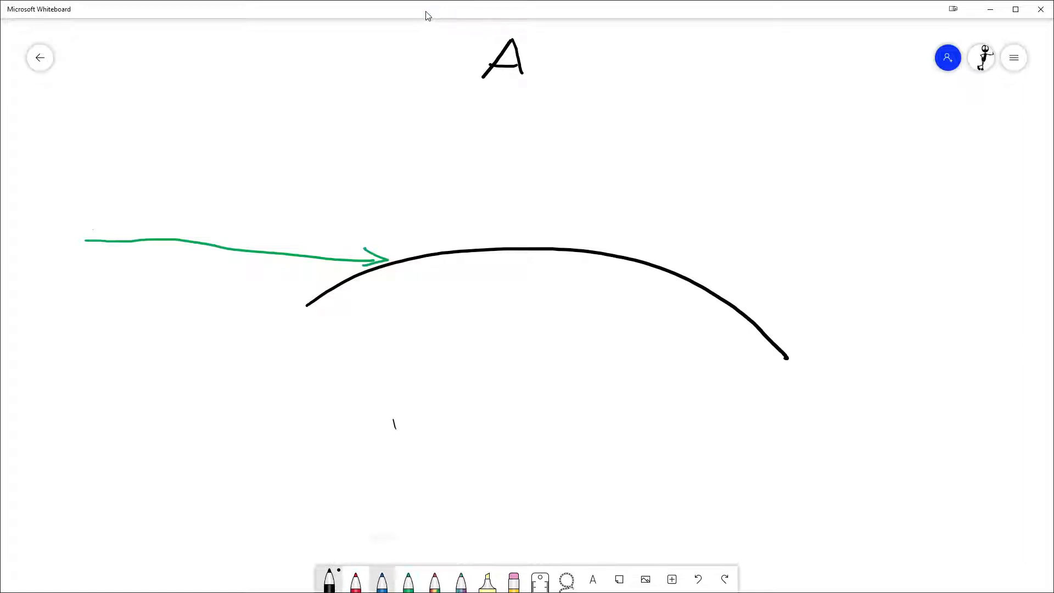
pyautogui.click(382, 581)
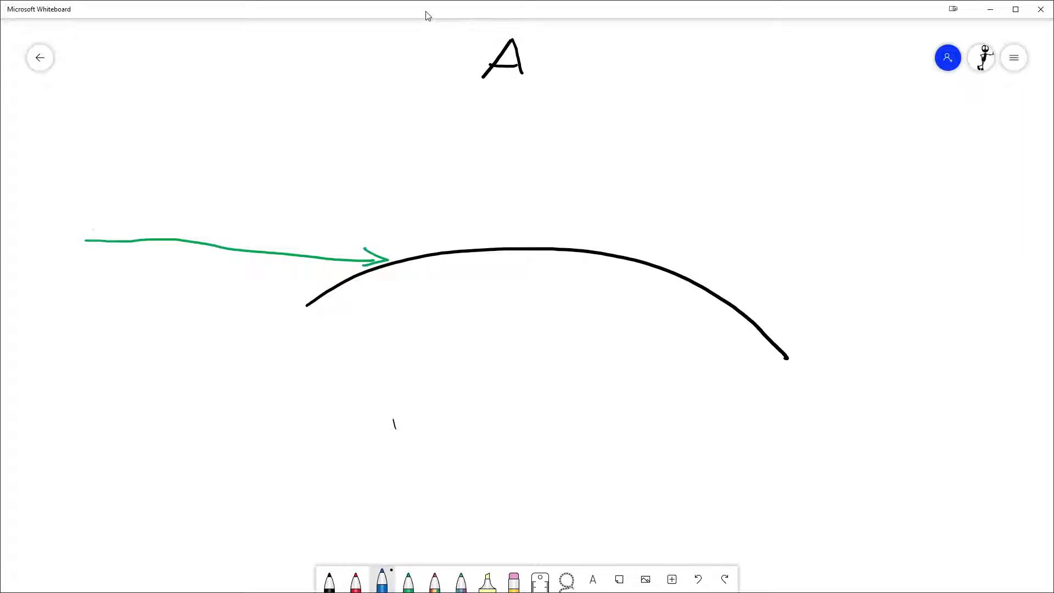
pyautogui.moveTo(391, 256)
pyautogui.mouseDown()
pyautogui.moveTo(430, 168)
pyautogui.moveTo(485, 103)
pyautogui.mouseUp()
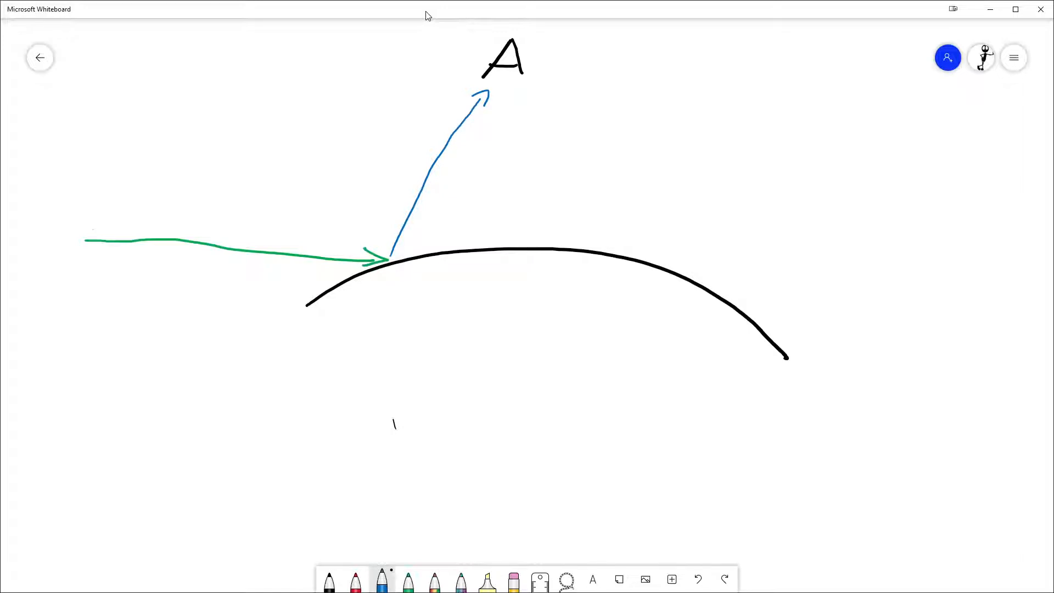
# - Draw a row of short green vertical strokes beneath the left half of the arch
pyautogui.click(408, 581)
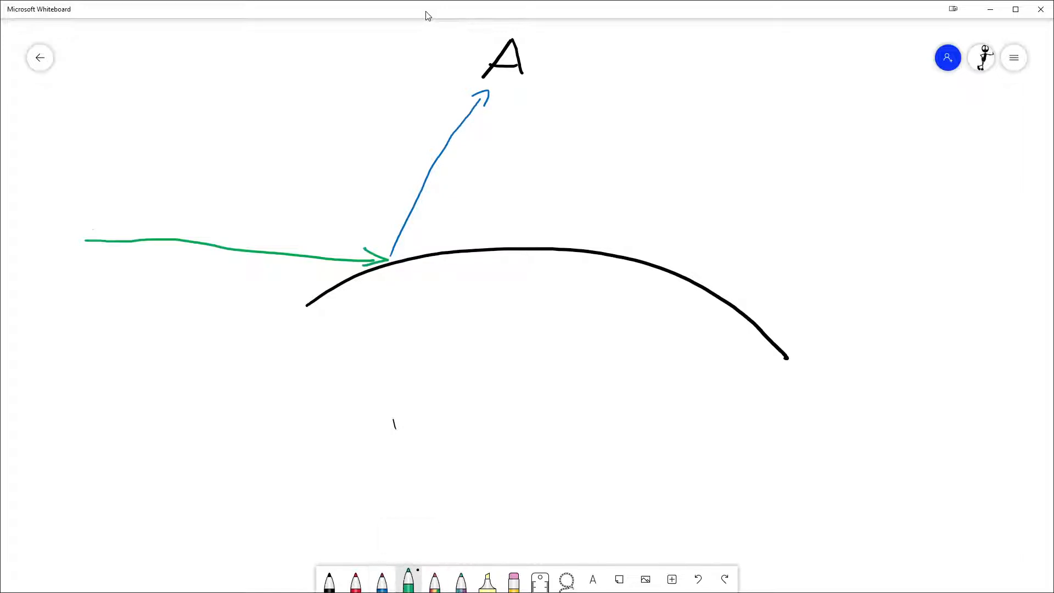
pyautogui.moveTo(338, 288)
pyautogui.mouseDown()
pyautogui.moveTo(338, 316)
pyautogui.moveTo(361, 310)
pyautogui.mouseUp()
pyautogui.moveTo(380, 282)
pyautogui.mouseDown()
pyautogui.moveTo(379, 303)
pyautogui.moveTo(399, 306)
pyautogui.mouseUp()
pyautogui.moveTo(434, 263)
pyautogui.mouseDown()
pyautogui.moveTo(430, 289)
pyautogui.moveTo(463, 295)
pyautogui.mouseUp()
pyautogui.moveTo(488, 263)
pyautogui.mouseDown()
pyautogui.moveTo(485, 296)
pyautogui.moveTo(505, 297)
pyautogui.mouseUp()
pyautogui.moveTo(517, 253); pyautogui.dragTo(508, 313)
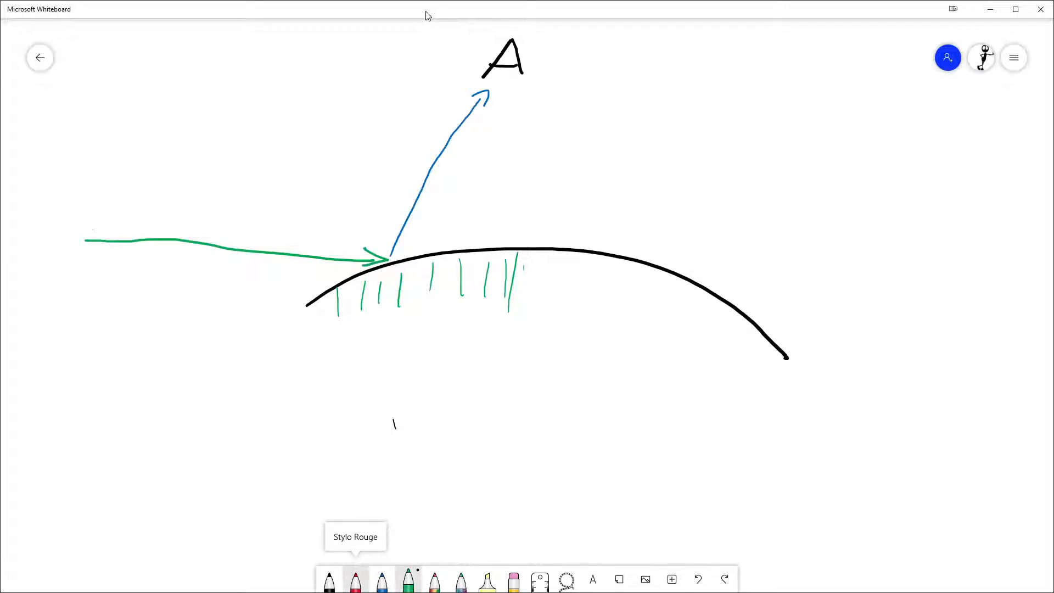
# - Draw a red scattering zigzag beneath the arch's middle, a red arrow up towards the A, and a small one at the green arrow's tip
pyautogui.click(356, 581)
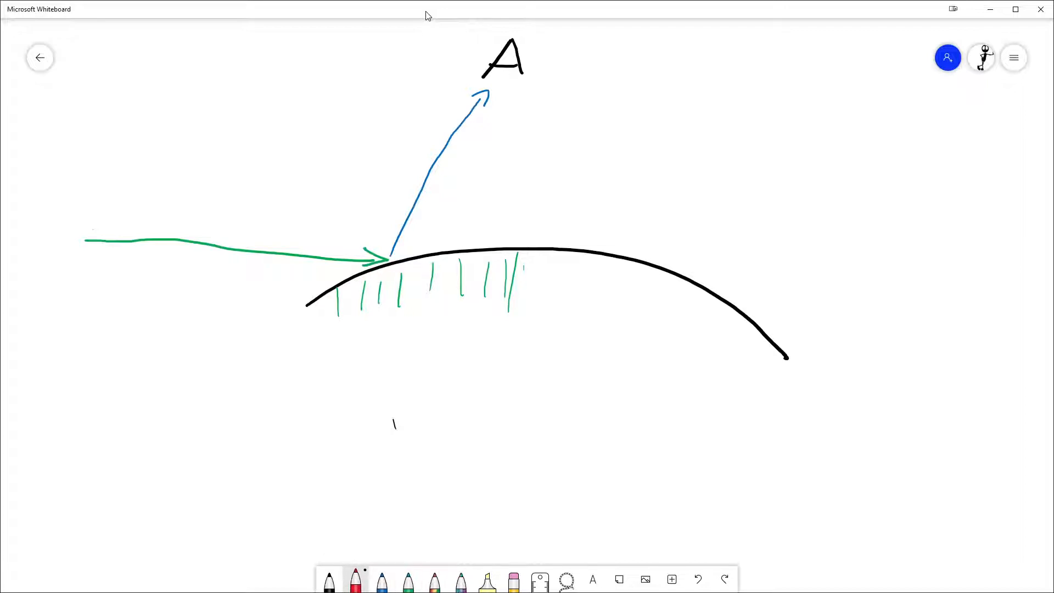
pyautogui.moveTo(517, 250)
pyautogui.mouseDown()
pyautogui.moveTo(523, 261)
pyautogui.moveTo(533, 256)
pyautogui.mouseUp()
pyautogui.moveTo(526, 268)
pyautogui.mouseDown()
pyautogui.moveTo(565, 276)
pyautogui.moveTo(547, 264)
pyautogui.moveTo(566, 258)
pyautogui.mouseUp()
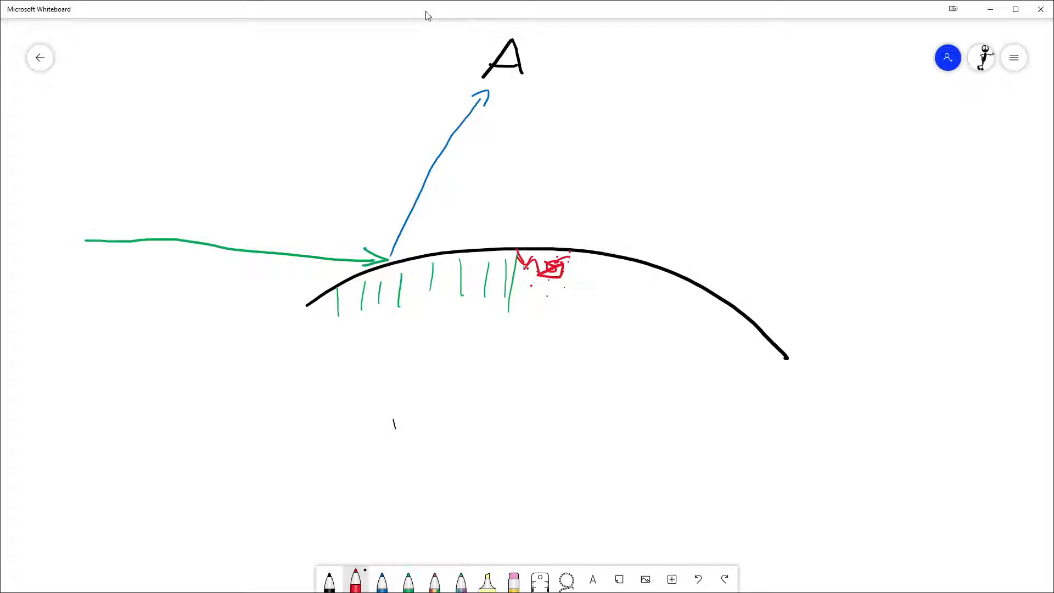
pyautogui.moveTo(525, 117)
pyautogui.mouseDown()
pyautogui.moveTo(560, 207)
pyautogui.moveTo(543, 127)
pyautogui.mouseUp()
pyautogui.moveTo(402, 264)
pyautogui.mouseDown()
pyautogui.moveTo(412, 248)
pyautogui.moveTo(421, 256)
pyautogui.mouseUp()
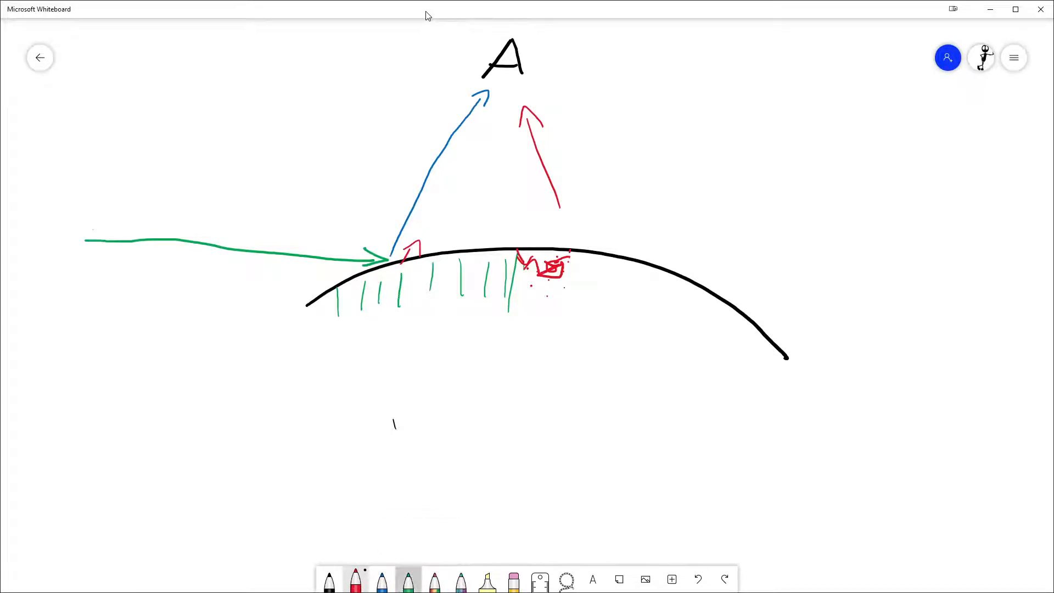
# - Draw two black slanted parallel lines above the arch's right part, with a green arrow reaching the first line
pyautogui.click(408, 581)
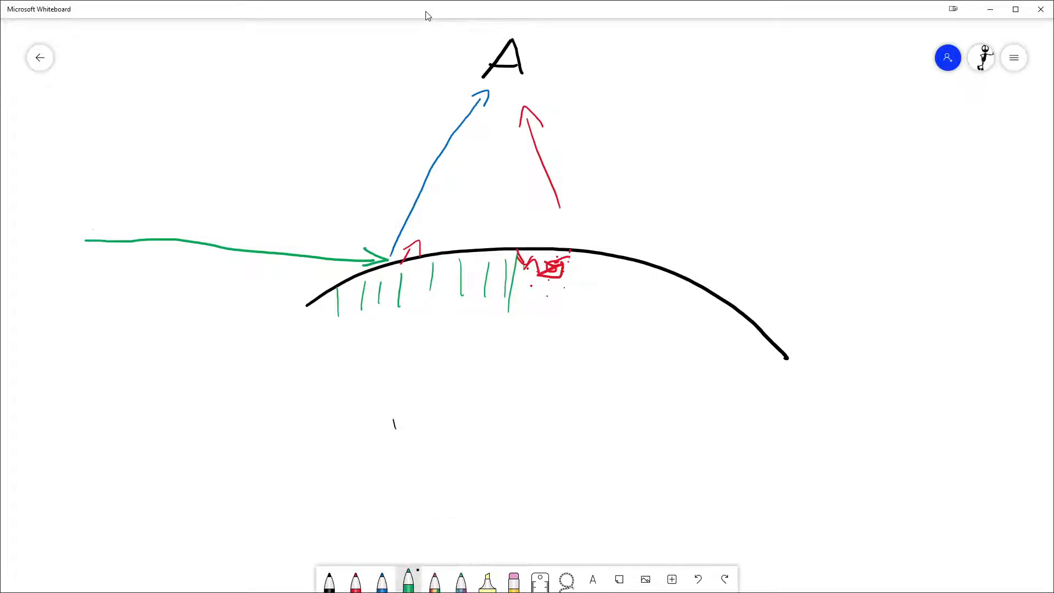
pyautogui.click(330, 581)
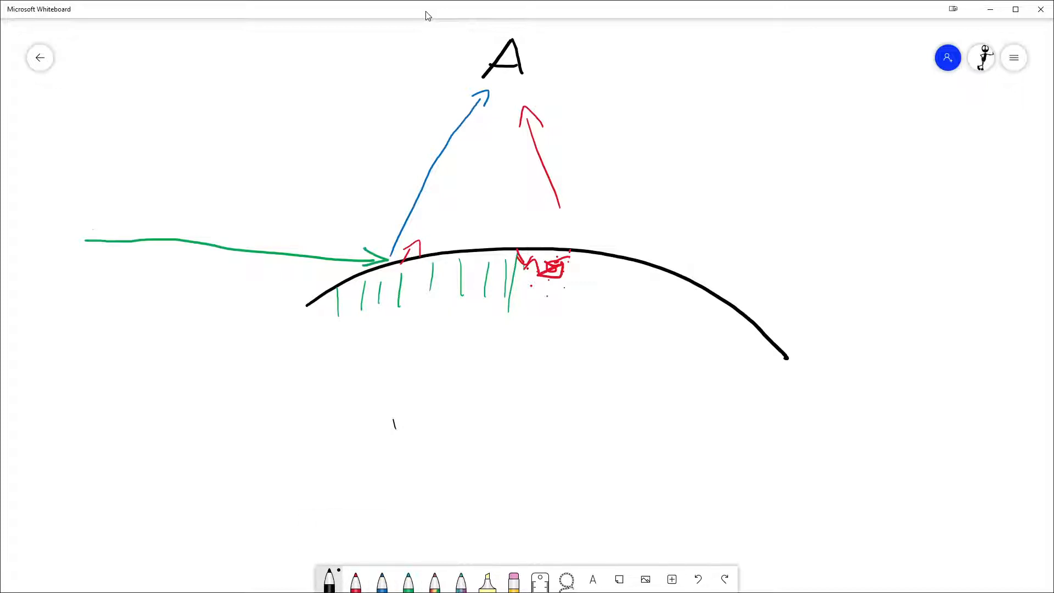
pyautogui.moveTo(743, 125); pyautogui.dragTo(720, 212)
pyautogui.moveTo(827, 129); pyautogui.dragTo(806, 215)
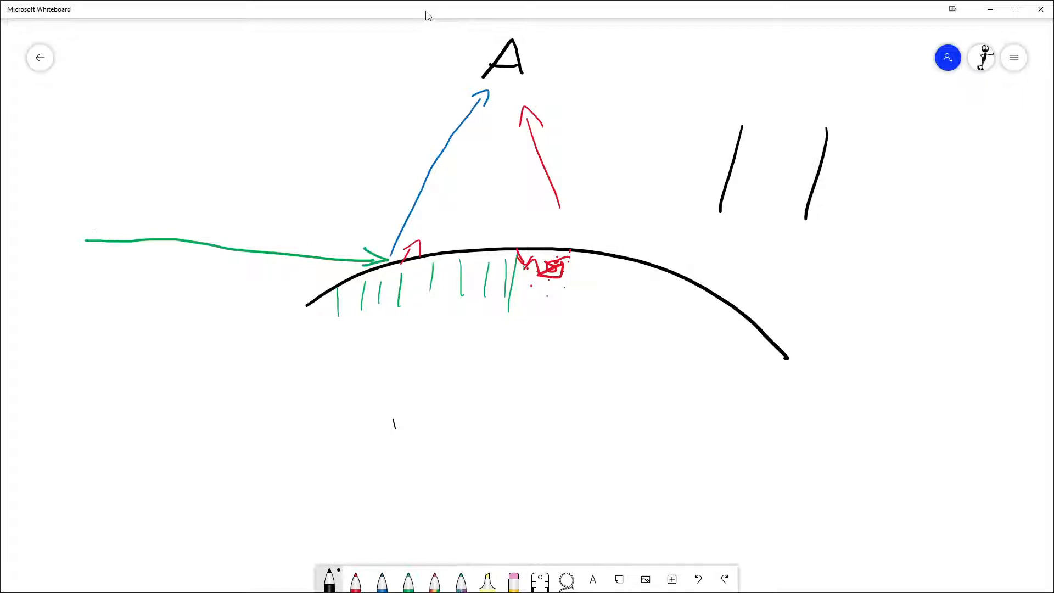
pyautogui.click(408, 581)
pyautogui.moveTo(635, 161)
pyautogui.mouseDown()
pyautogui.moveTo(719, 159)
pyautogui.moveTo(706, 182)
pyautogui.mouseUp()
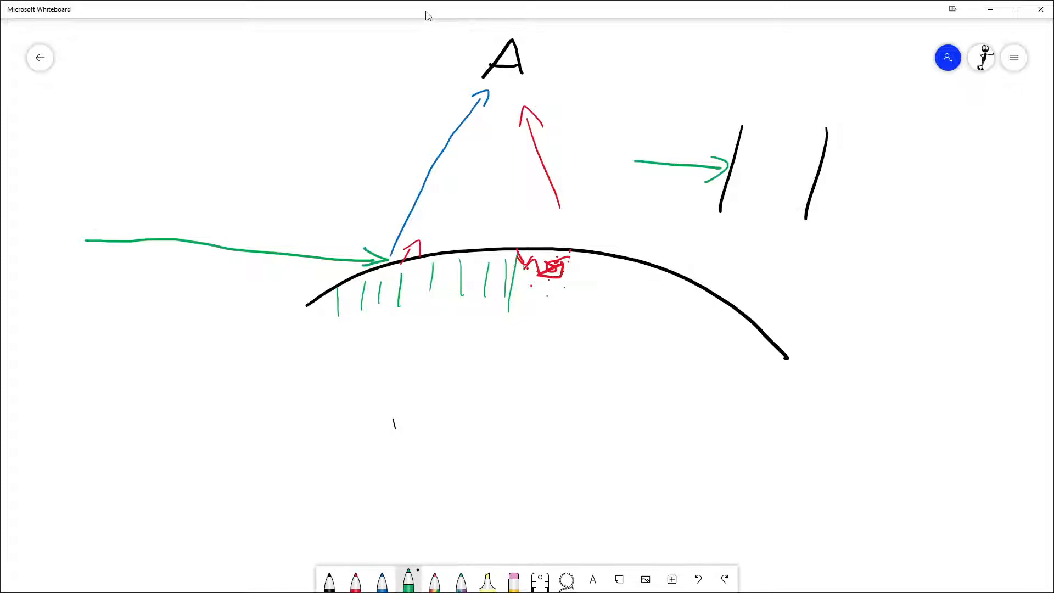
# - Draw a red zigzag between the two slanted lines and a red arrow leaving the second line
pyautogui.click(355, 581)
pyautogui.moveTo(739, 165); pyautogui.dragTo(810, 171)
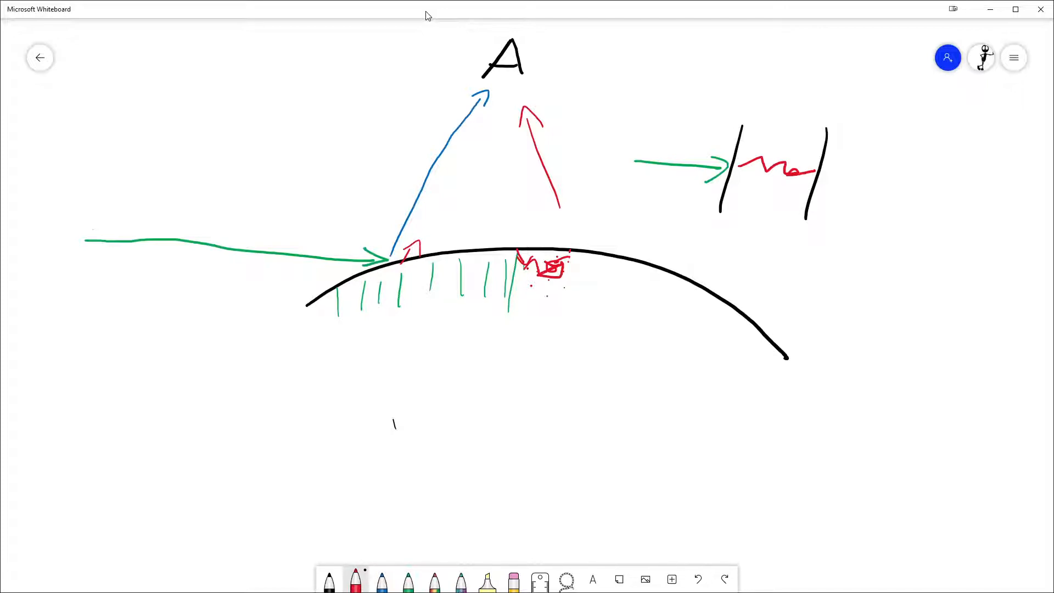
pyautogui.moveTo(826, 173)
pyautogui.mouseDown()
pyautogui.moveTo(883, 175)
pyautogui.moveTo(869, 191)
pyautogui.mouseUp()
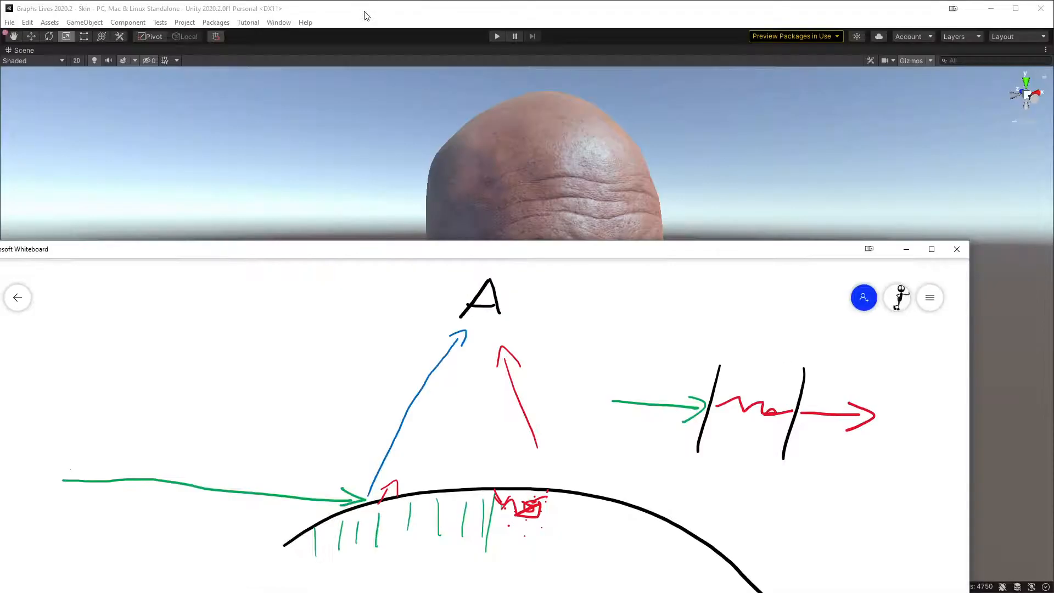
# - Switch back to Unity and show the Skin shader graph maximized with its nodes framed
pyautogui.doubleClick(366, 16)
pyautogui.click(538, 17)
pyautogui.moveTo(640, 301); pyautogui.dragTo(591, 268, button='middle')
pyautogui.hotkey('shift', 'space')
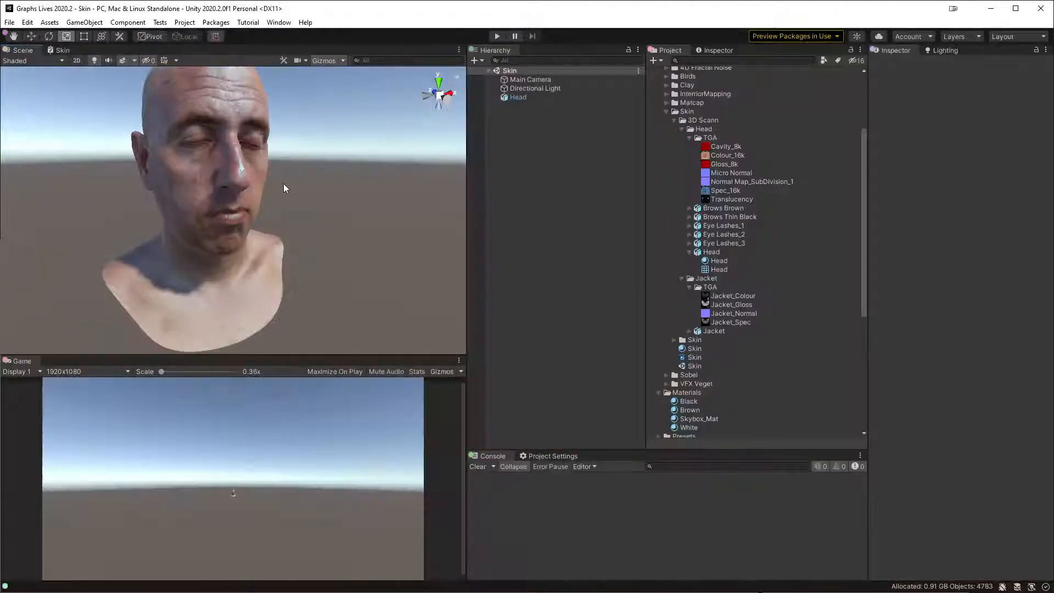
pyautogui.click(65, 51)
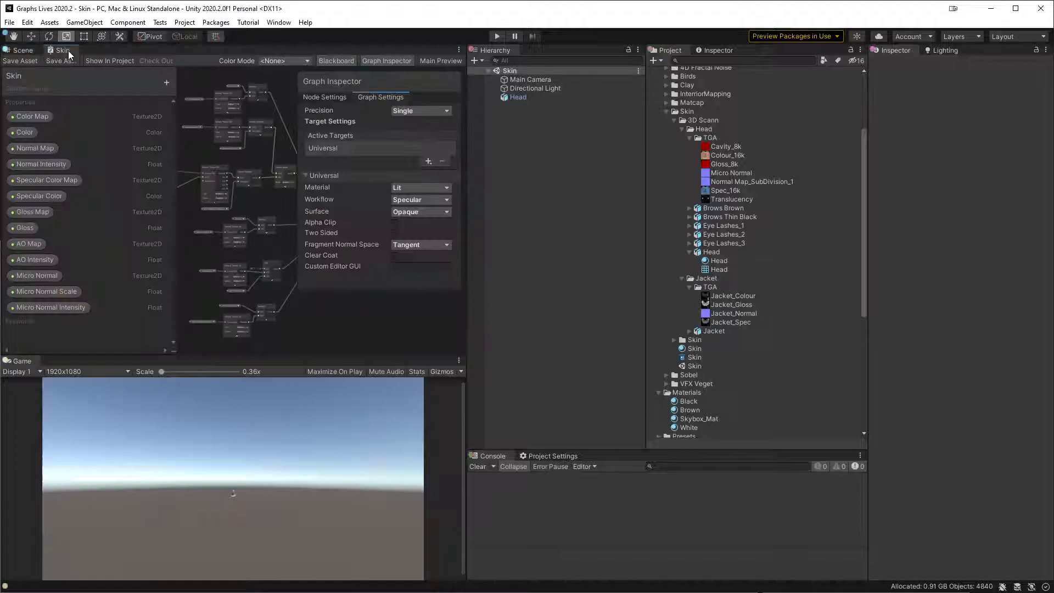
pyautogui.hotkey('shift', 'space')
pyautogui.press('a')
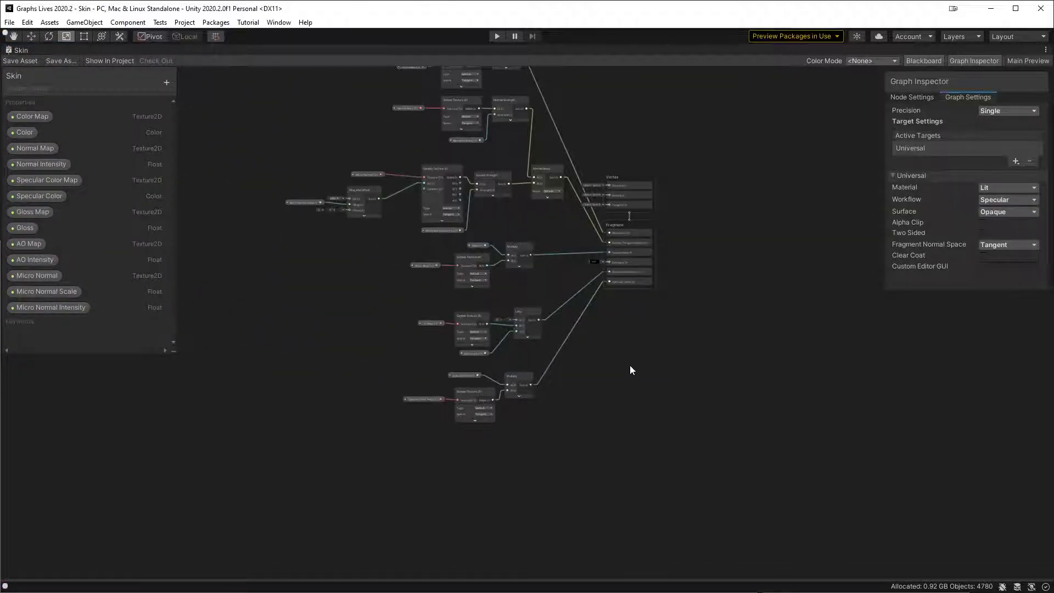
# - Add a Get Main Light sub graph node and place it below the specular color nodes in the Skin graph
pyautogui.scroll(5, 633, 369)
pyautogui.moveTo(694, 416); pyautogui.dragTo(711, 335, button='middle')
pyautogui.press('space')
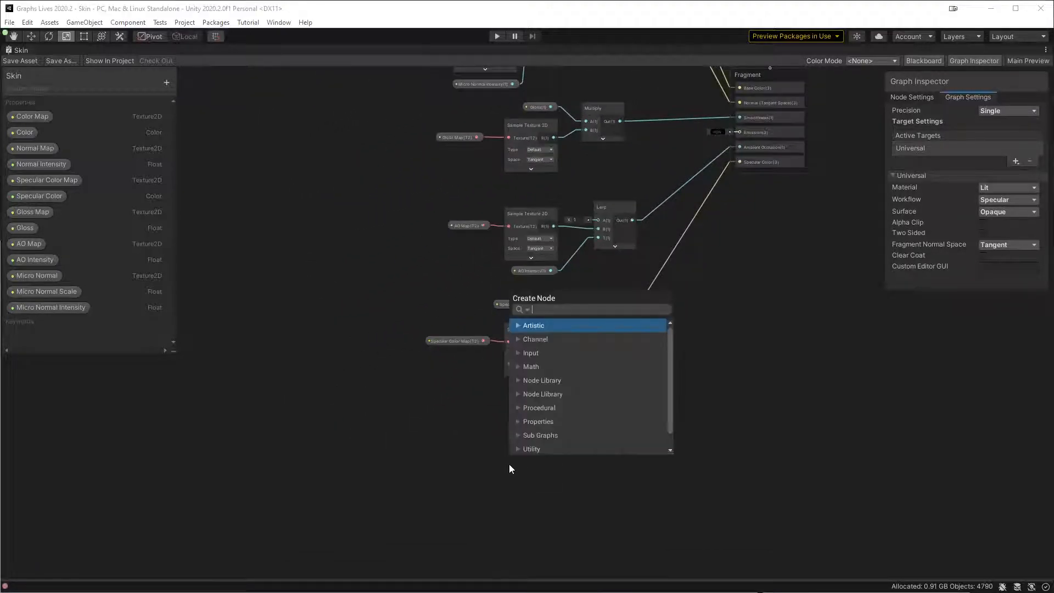
pyautogui.press('Escape')
pyautogui.press('space')
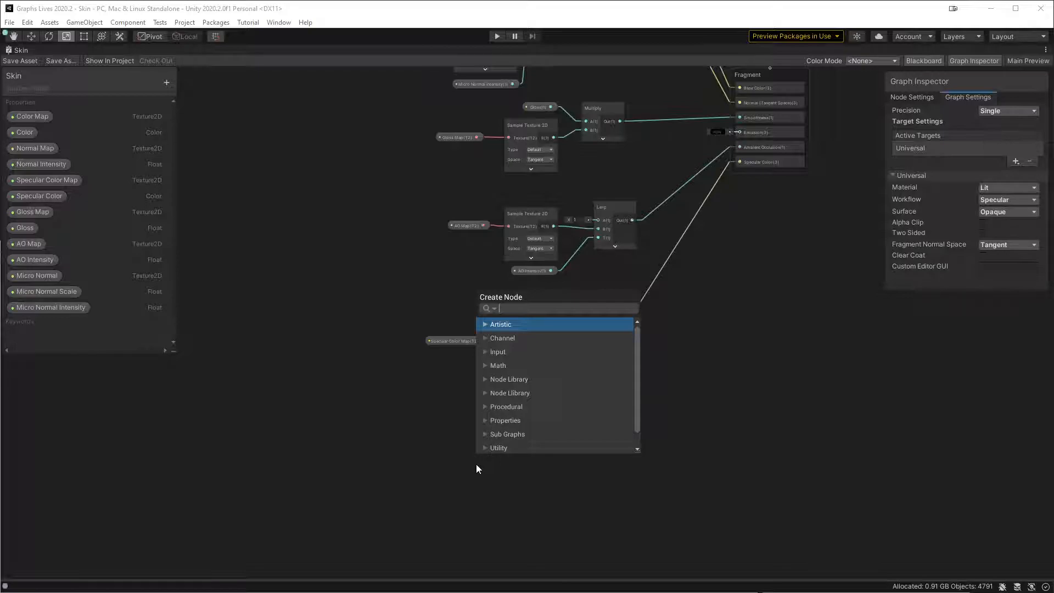
pyautogui.write('light')
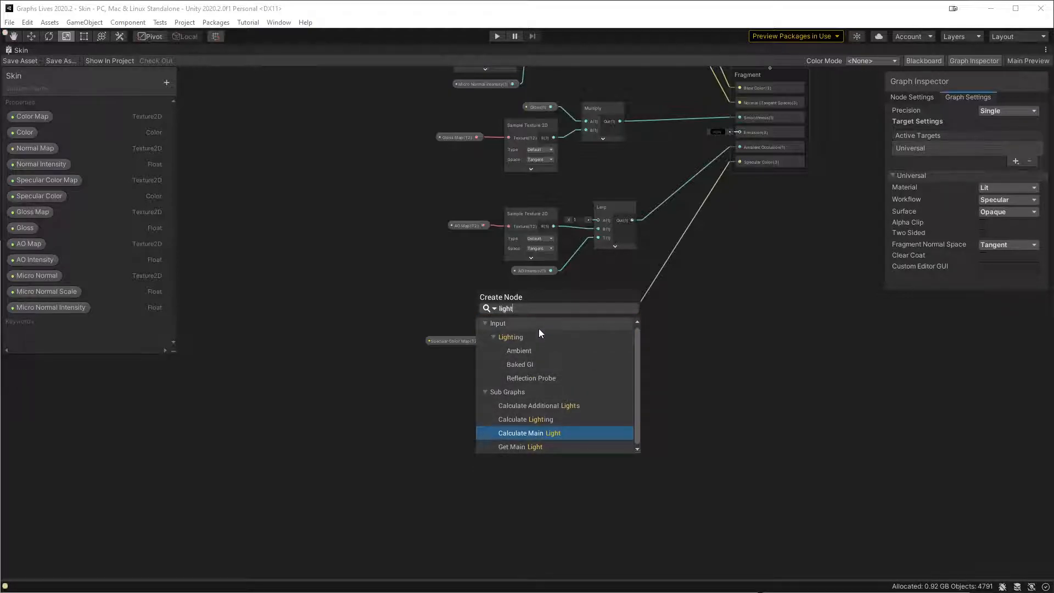
pyautogui.click(538, 449)
pyautogui.click(542, 444)
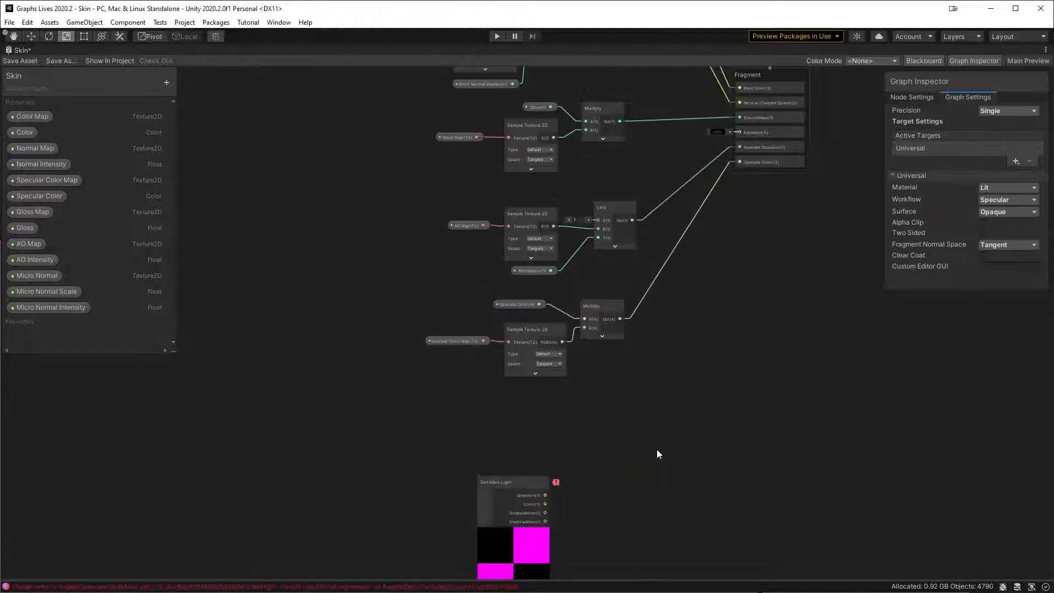
pyautogui.moveTo(508, 481); pyautogui.dragTo(536, 424)
# - Open the Get Main Light sub graph from its node and enlarge its window so all its nodes fit
pyautogui.moveTo(627, 471); pyautogui.dragTo(681, 354, button='middle')
pyautogui.scroll(4, 681, 354)
pyautogui.moveTo(611, 276)
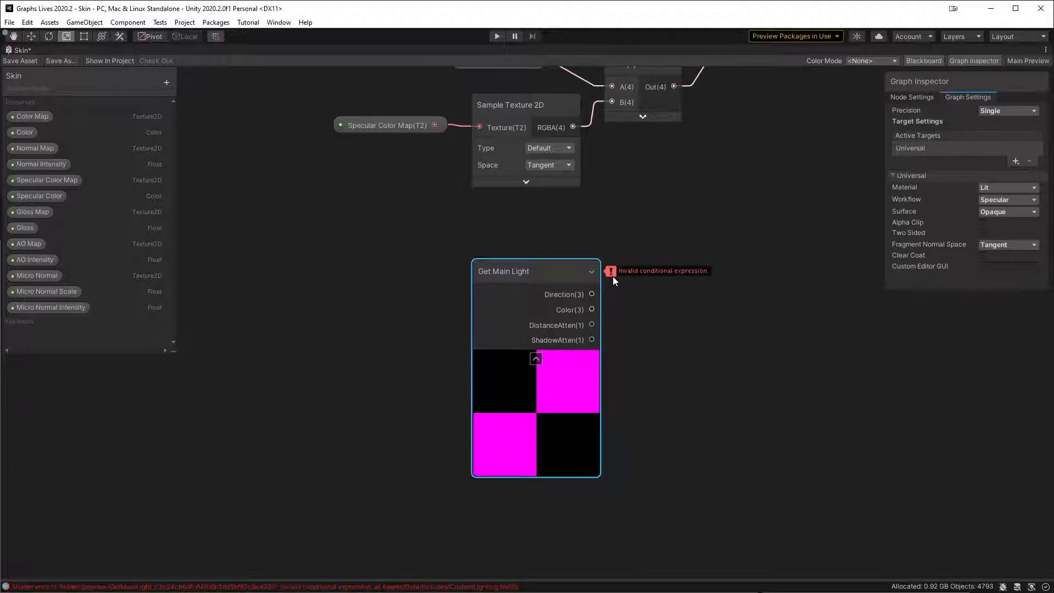
pyautogui.doubleClick(547, 275)
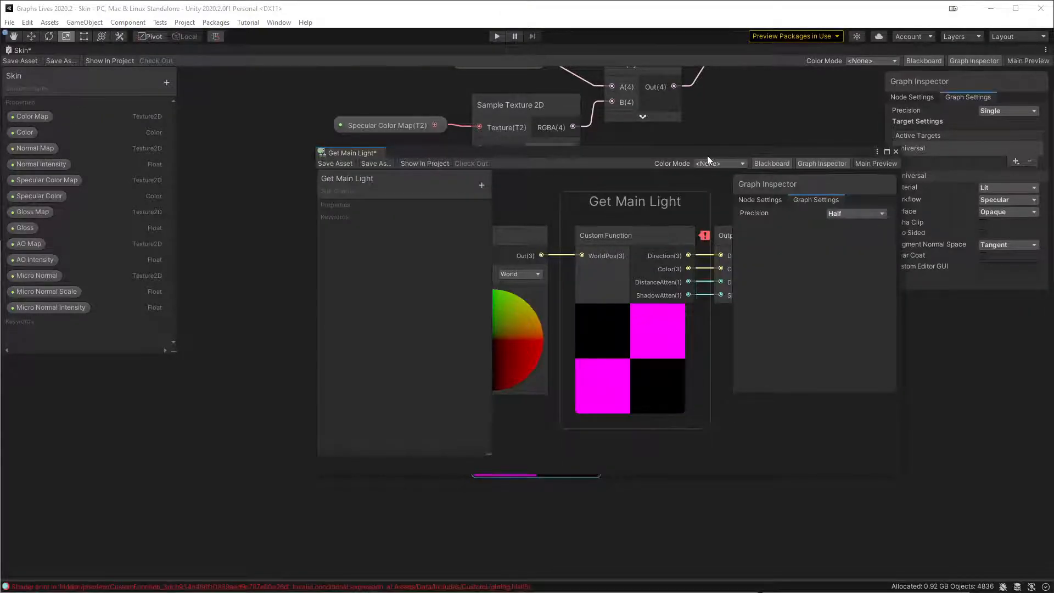
pyautogui.moveTo(708, 157); pyautogui.dragTo(612, 102)
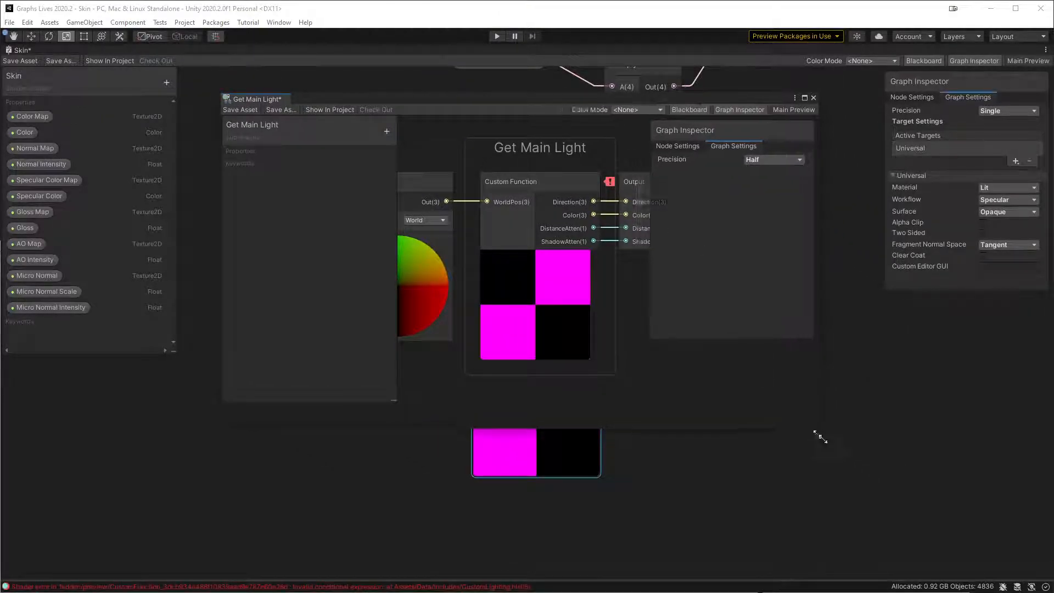
pyautogui.moveTo(813, 432); pyautogui.dragTo(1036, 549)
pyautogui.moveTo(663, 378); pyautogui.dragTo(735, 437, button='middle')
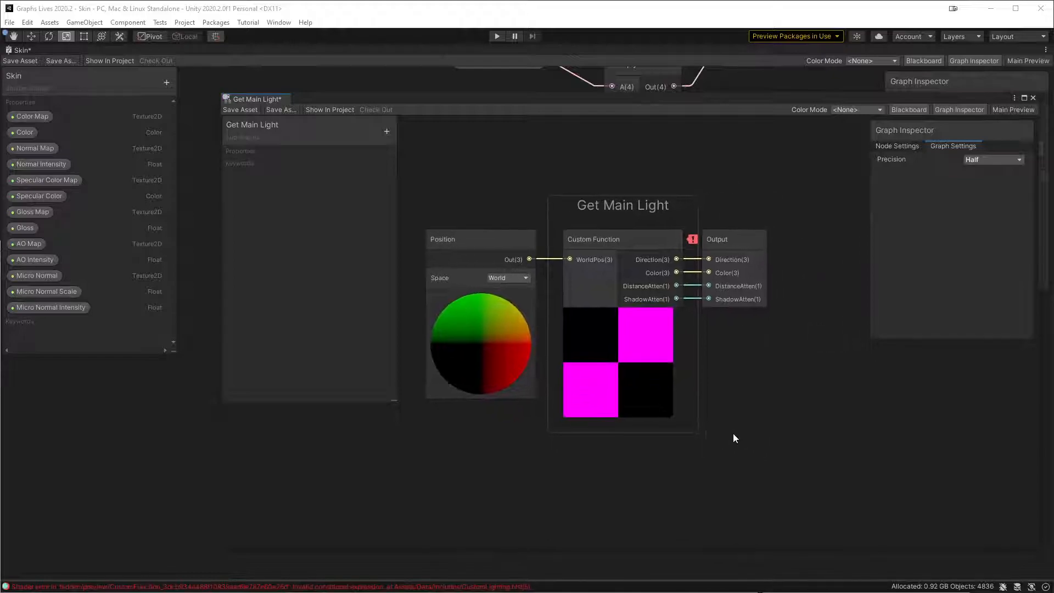
# - Inspect the error marker on the Custom Function node in the Get Main Light sub graph
pyautogui.moveTo(691, 239)
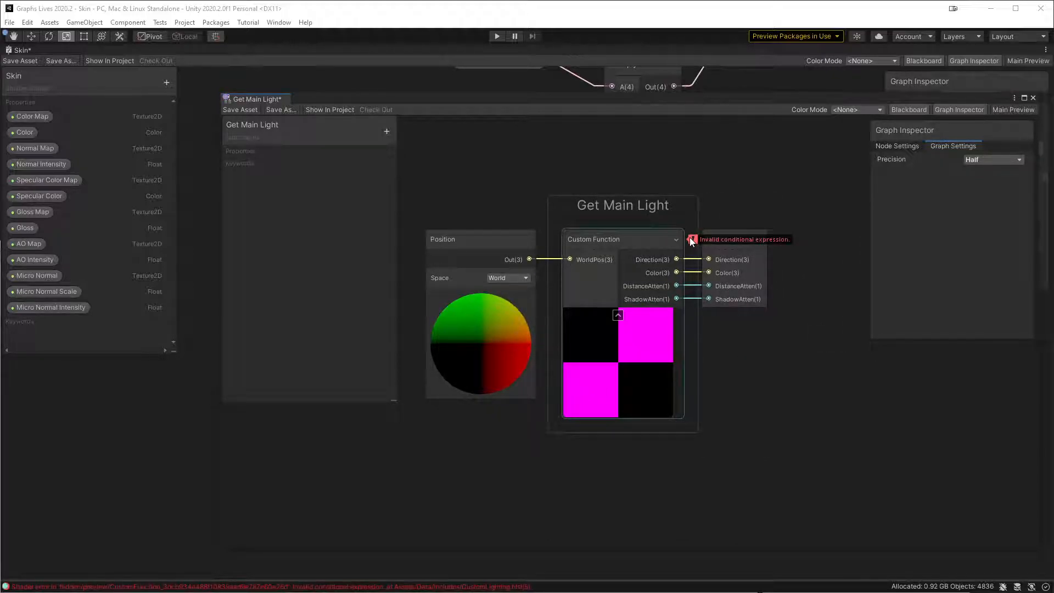
pyautogui.click(618, 241)
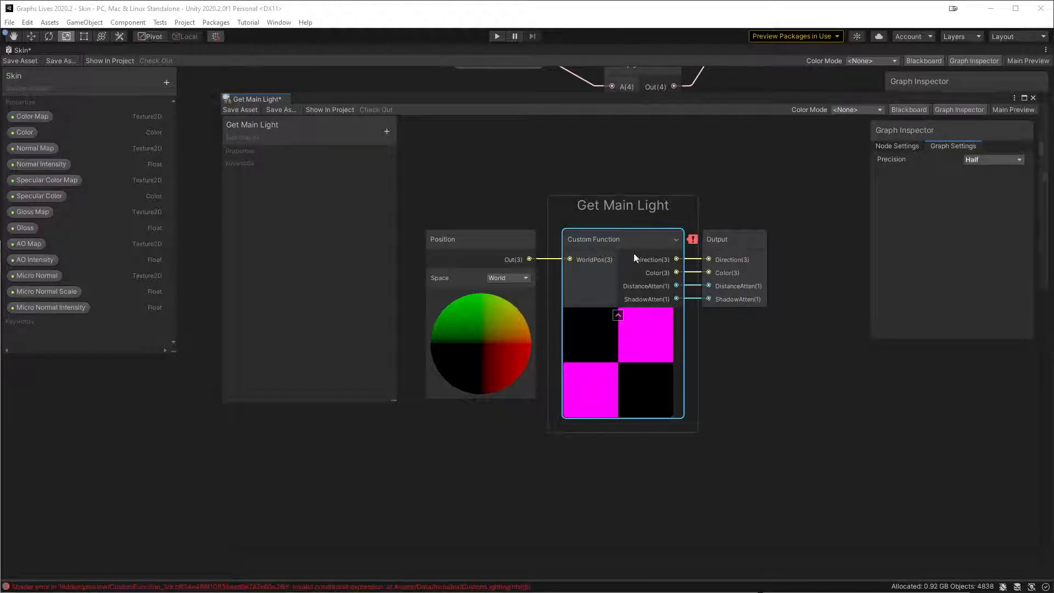
pyautogui.click(692, 238)
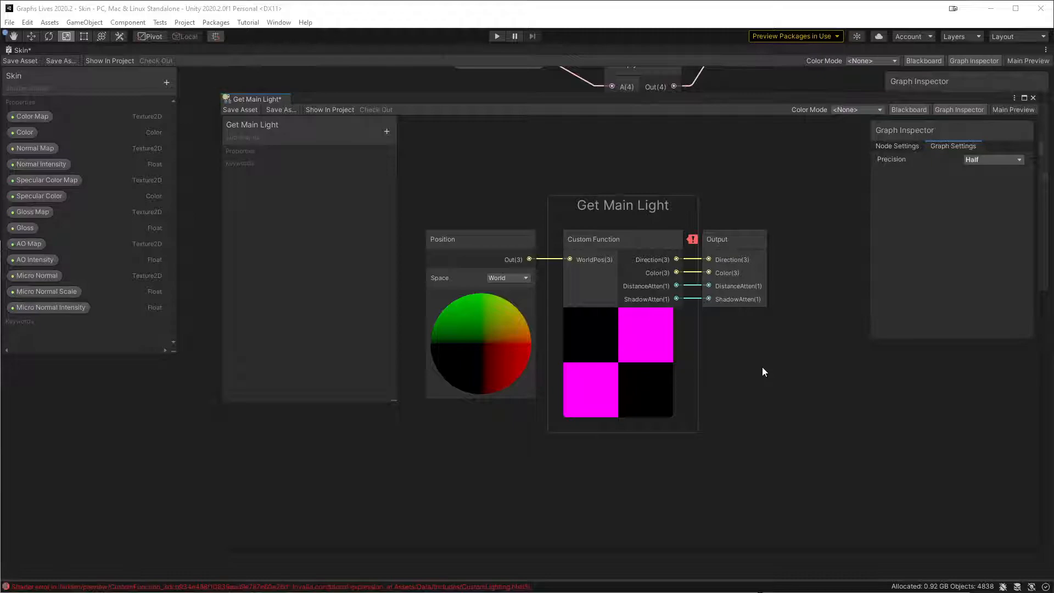
pyautogui.press('space')
pyautogui.write('lig')
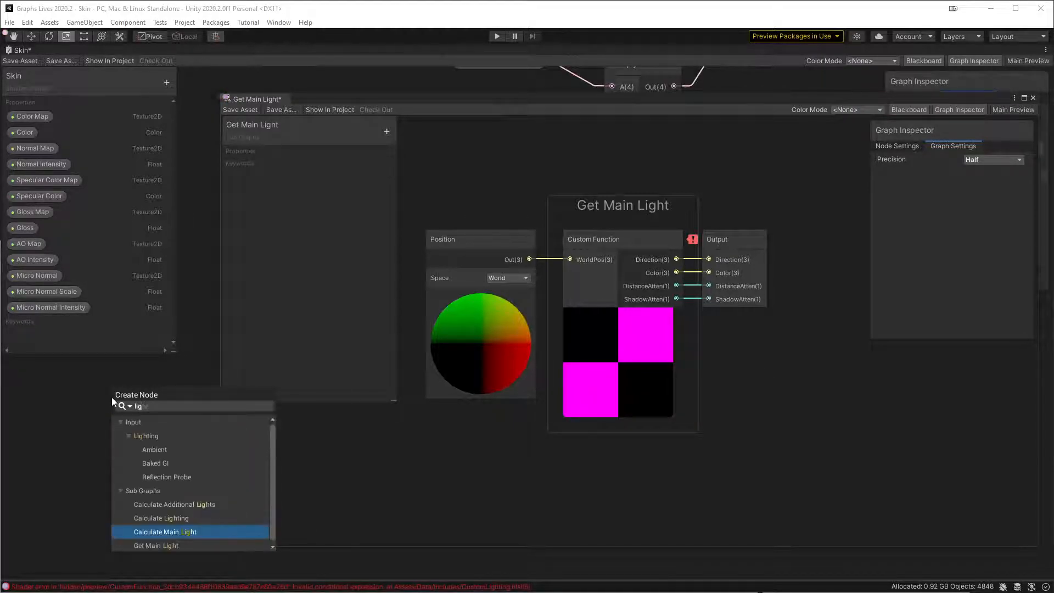
pyautogui.click(385, 493)
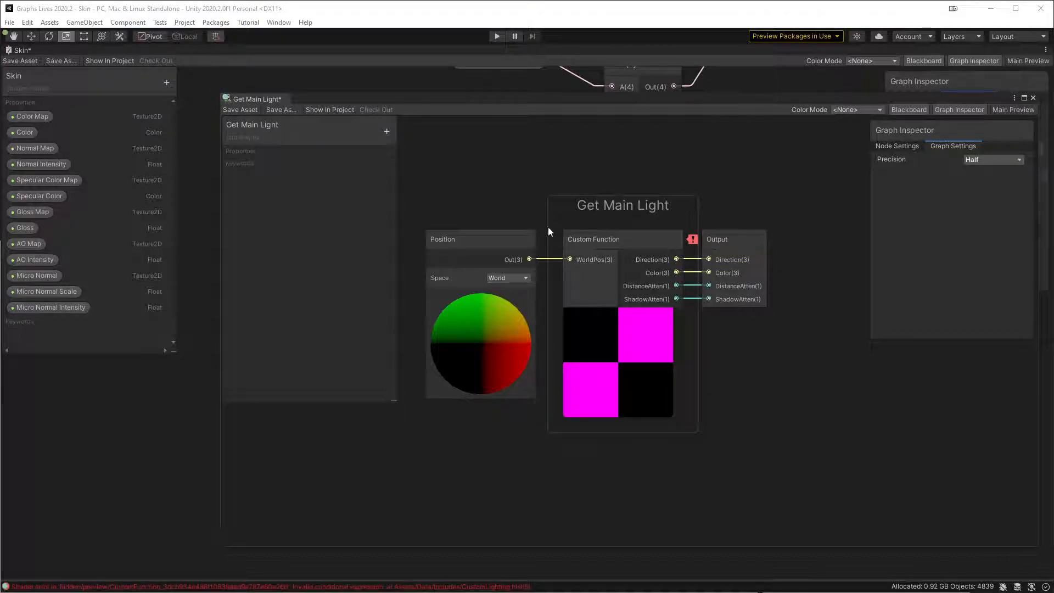
# - Open the CustomLighting source file referenced in the Custom Function node's settings
pyautogui.moveTo(691, 241)
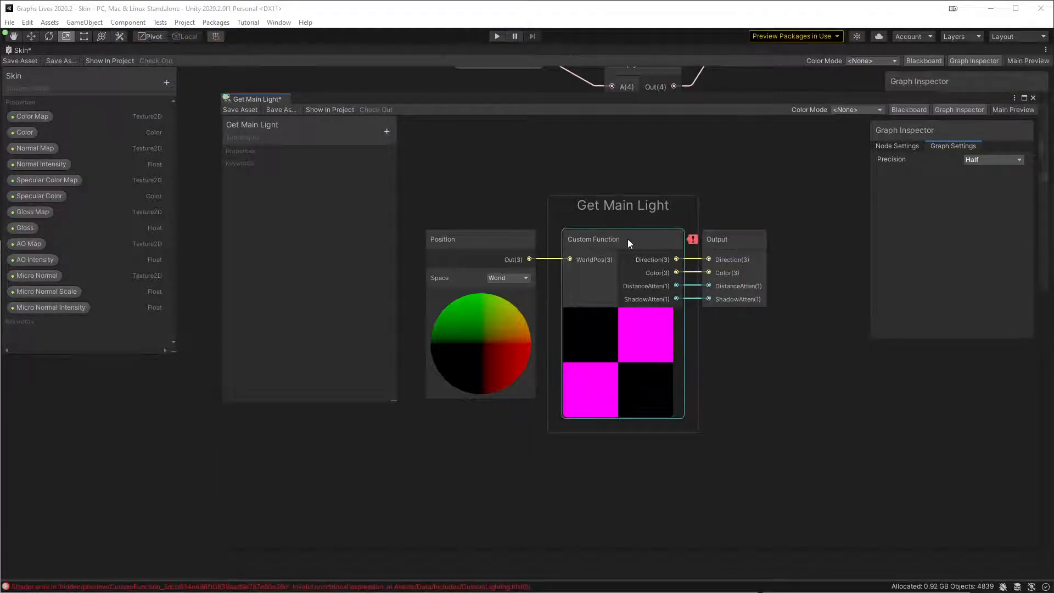
pyautogui.click(896, 149)
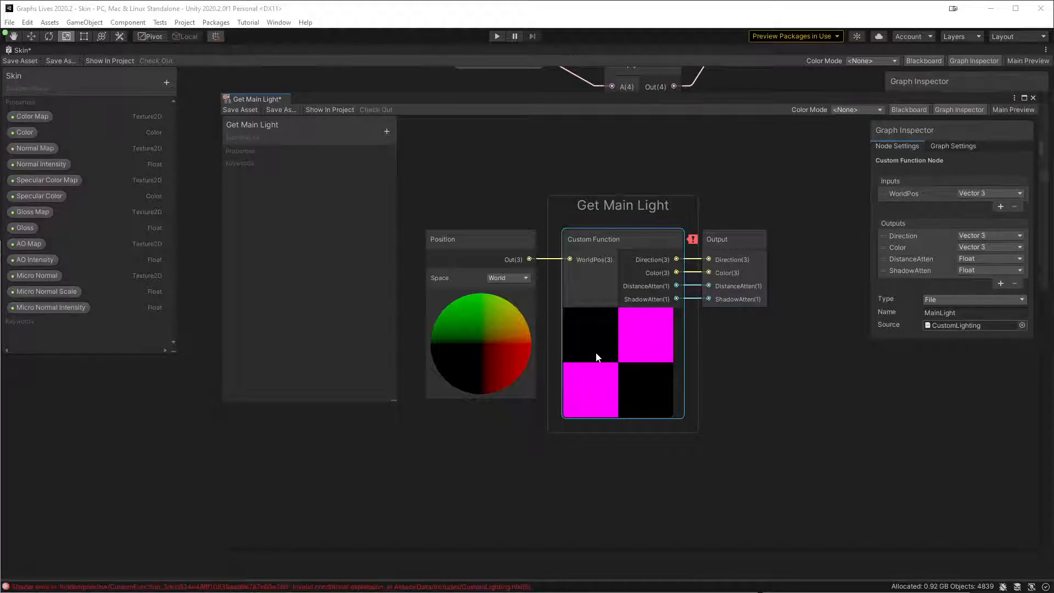
pyautogui.doubleClick(949, 326)
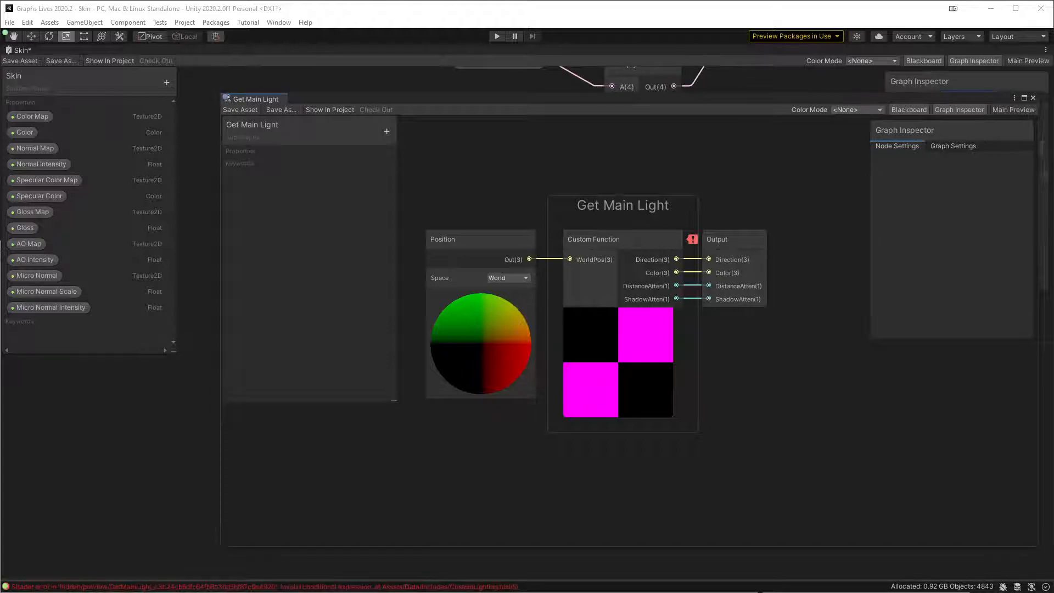
# - Switch to Visual Studio, maximize its window and widen the CustomLighting.hlsl code area
pyautogui.hotkey('alt', 'Tab')
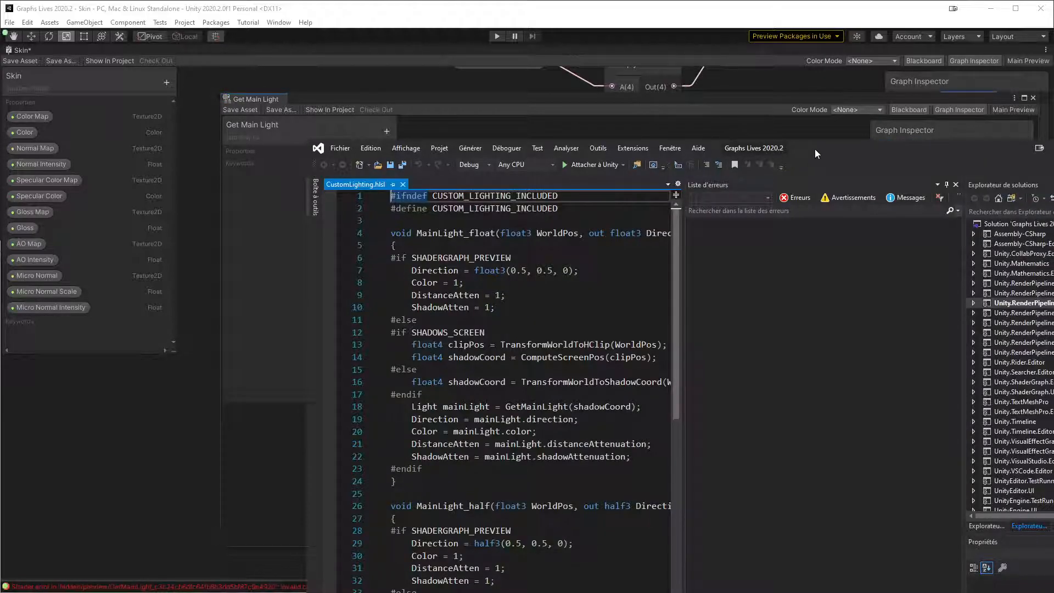
pyautogui.moveTo(801, 143); pyautogui.dragTo(652, 124)
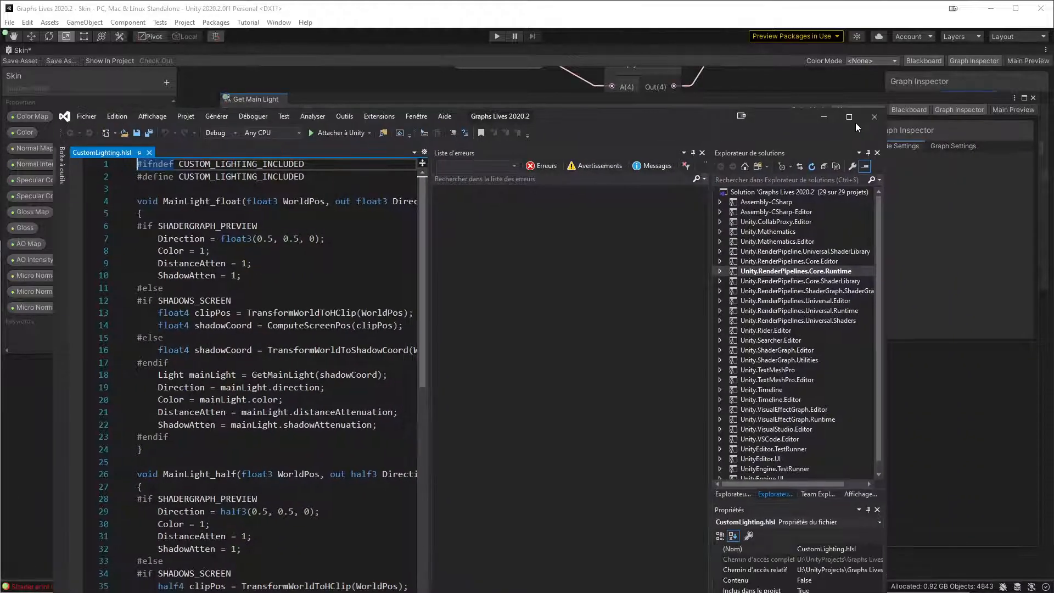
pyautogui.doubleClick(652, 124)
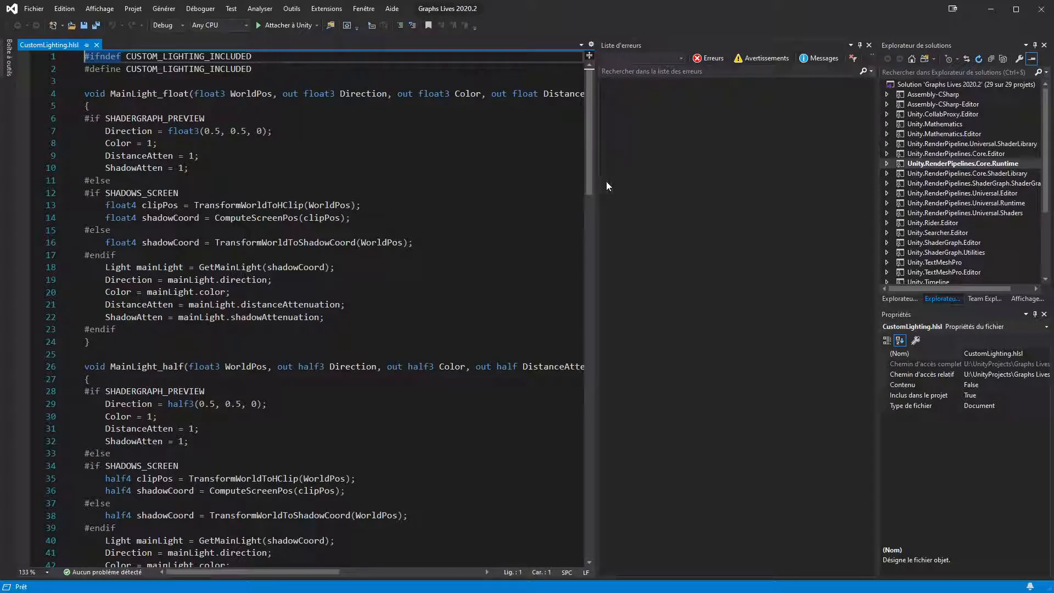
pyautogui.moveTo(597, 180); pyautogui.dragTo(758, 189)
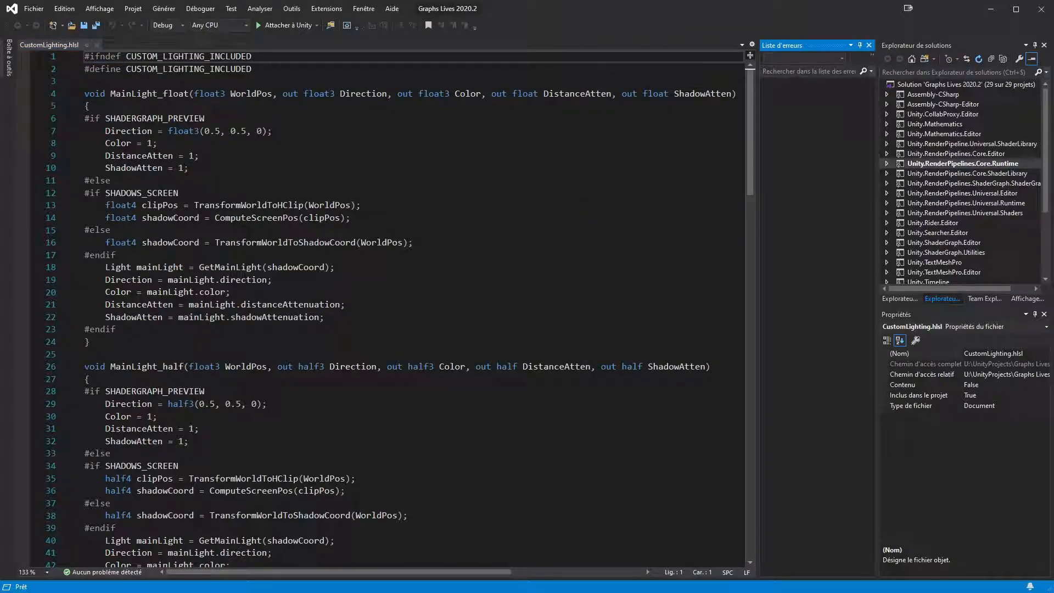
# - Check the Custom Function node's error in Unity against the SHADERGRAPH_PREVIEW and SHADOWS_SCREEN conditions in Visual Studio's CustomLighting.hlsl
pyautogui.hotkey('alt', 'Tab')
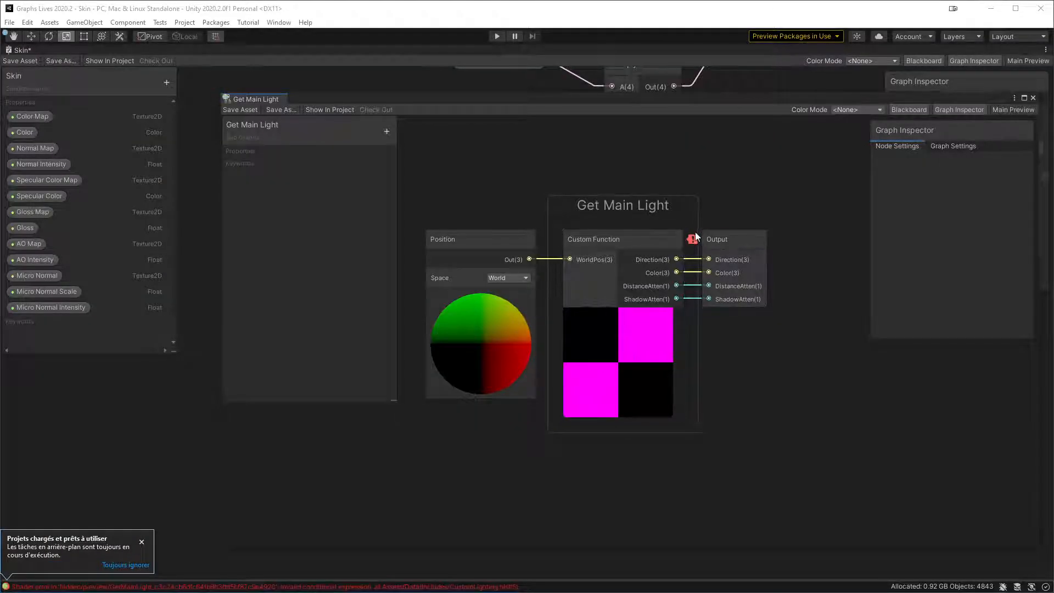
pyautogui.moveTo(693, 235)
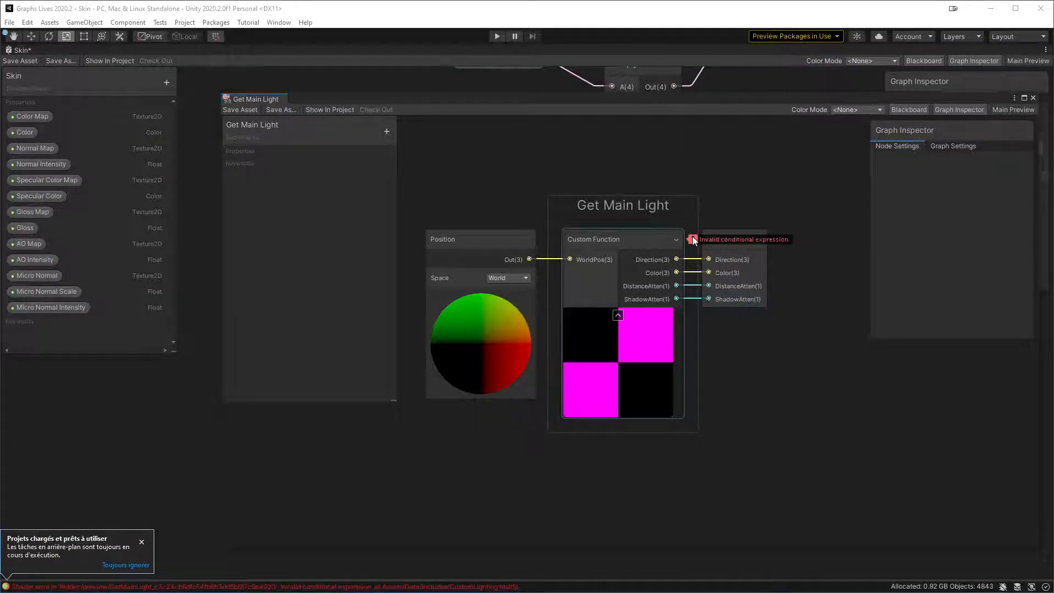
pyautogui.hotkey('alt', 'Tab')
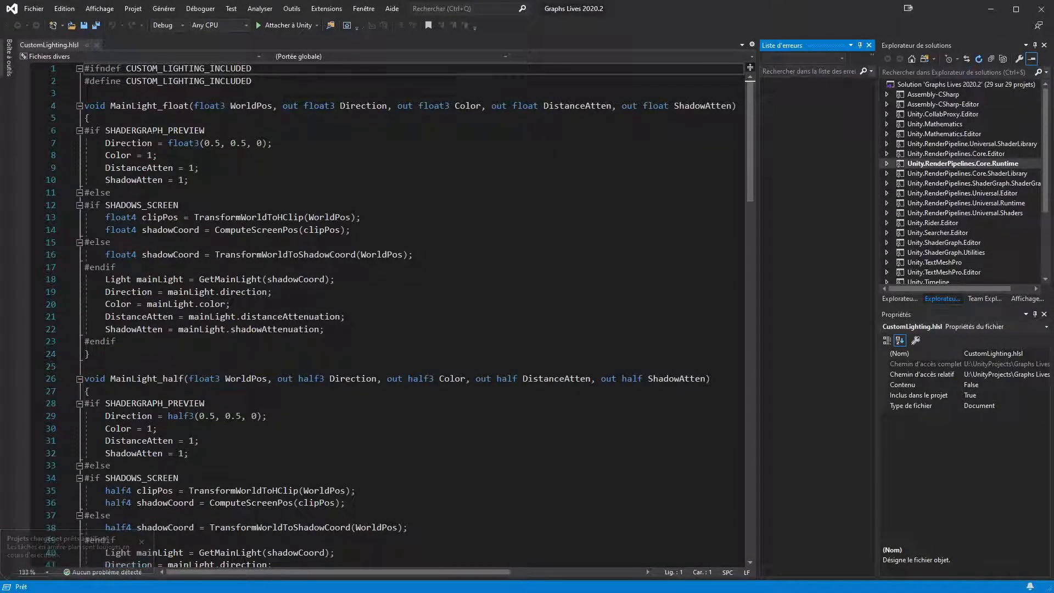
pyautogui.doubleClick(152, 130)
pyautogui.doubleClick(142, 205)
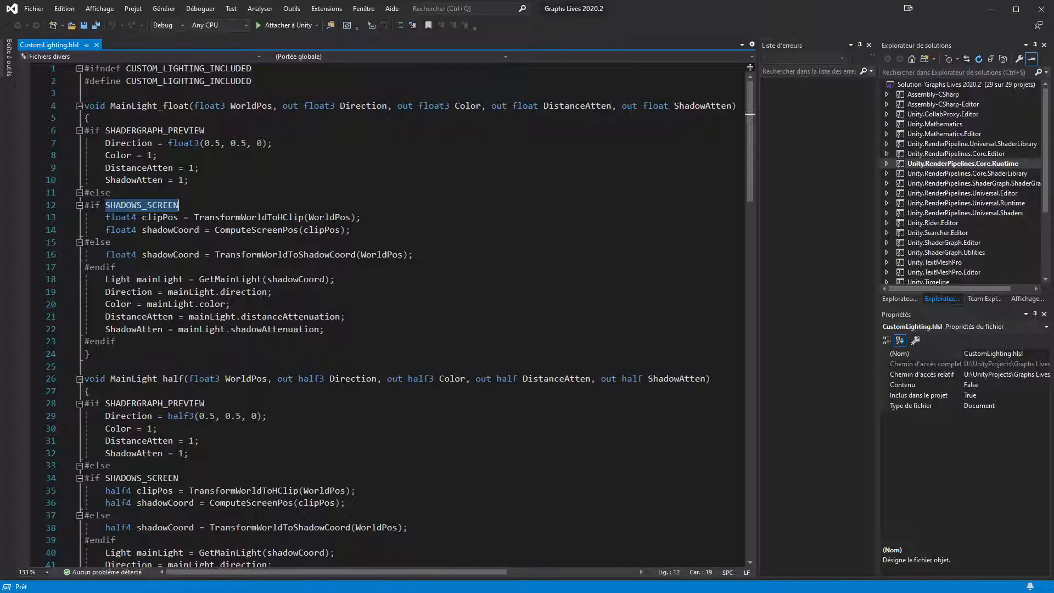
pyautogui.scroll(-15, 221, 145)
pyautogui.scroll(-12, 385, 316)
pyautogui.scroll(7, 385, 316)
pyautogui.scroll(-3, 223, 328)
pyautogui.scroll(20, 223, 329)
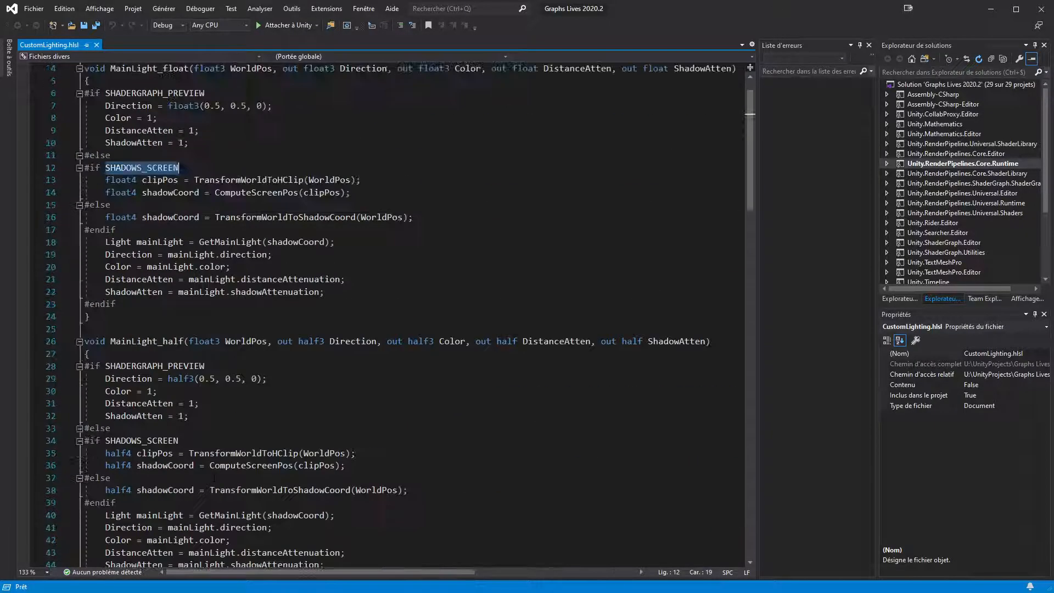
# - Return to Unity and check the function name and source file set on the Custom Function node
pyautogui.click(257, 591)
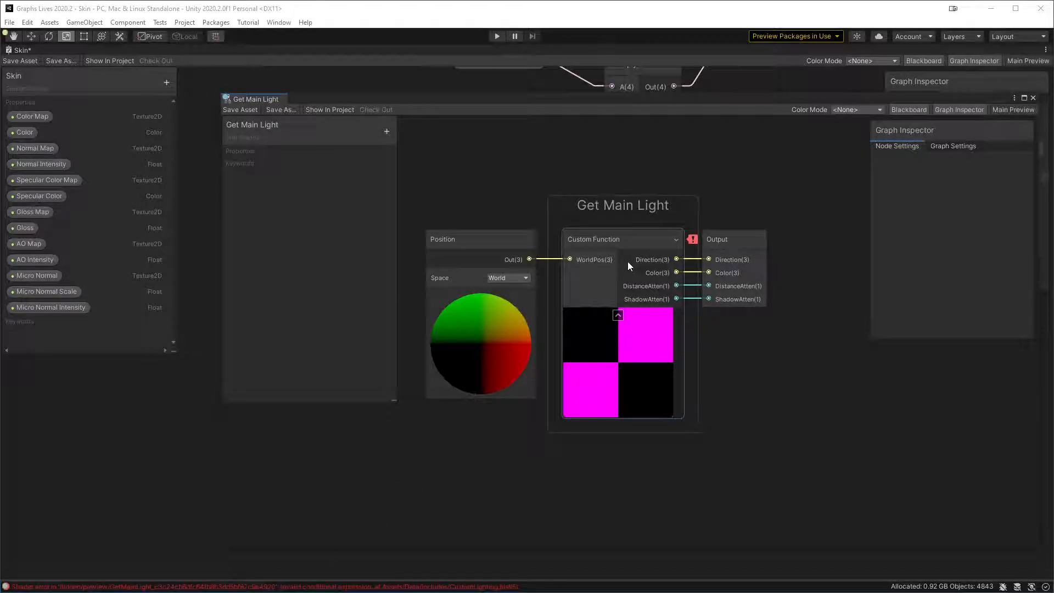
pyautogui.click(629, 264)
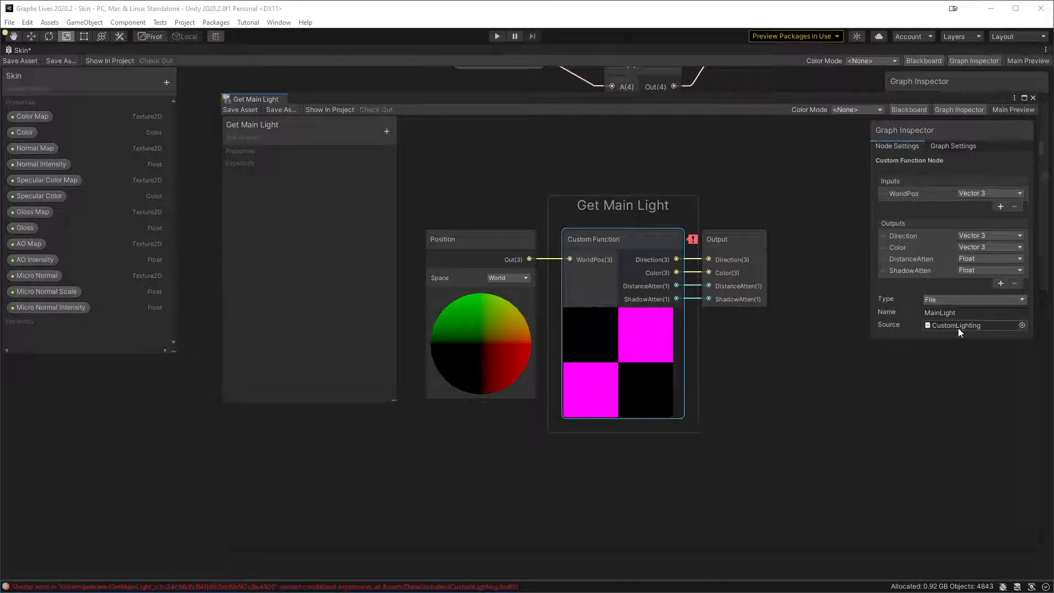
pyautogui.click(1005, 312)
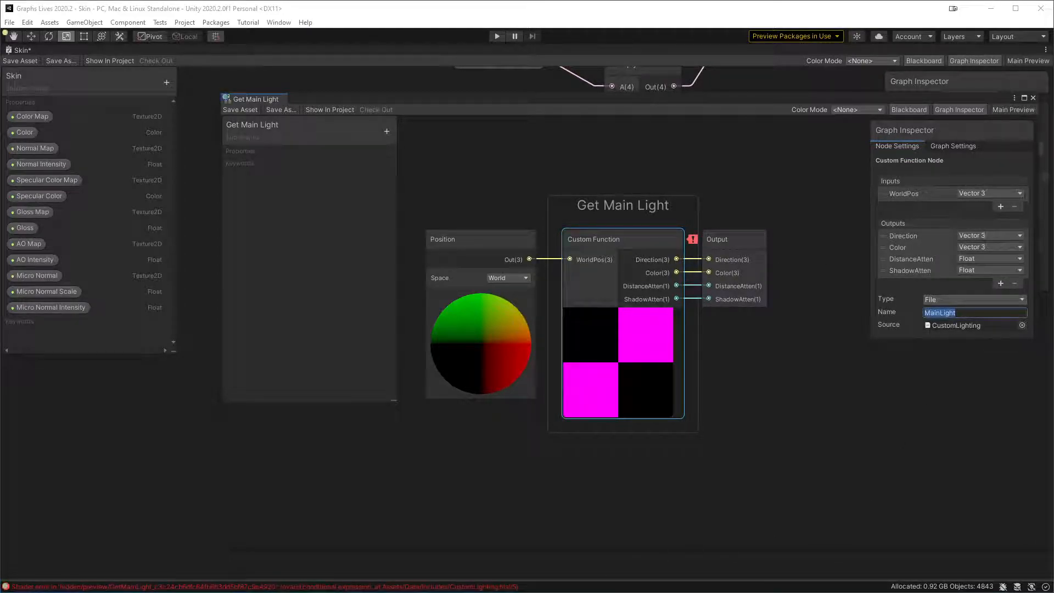
# - Switch to Visual Studio and examine the MainLight_float and MainLight_half functions in CustomLighting.hlsl
pyautogui.hotkey('alt', 'Tab')
pyautogui.scroll(1, 269, 279)
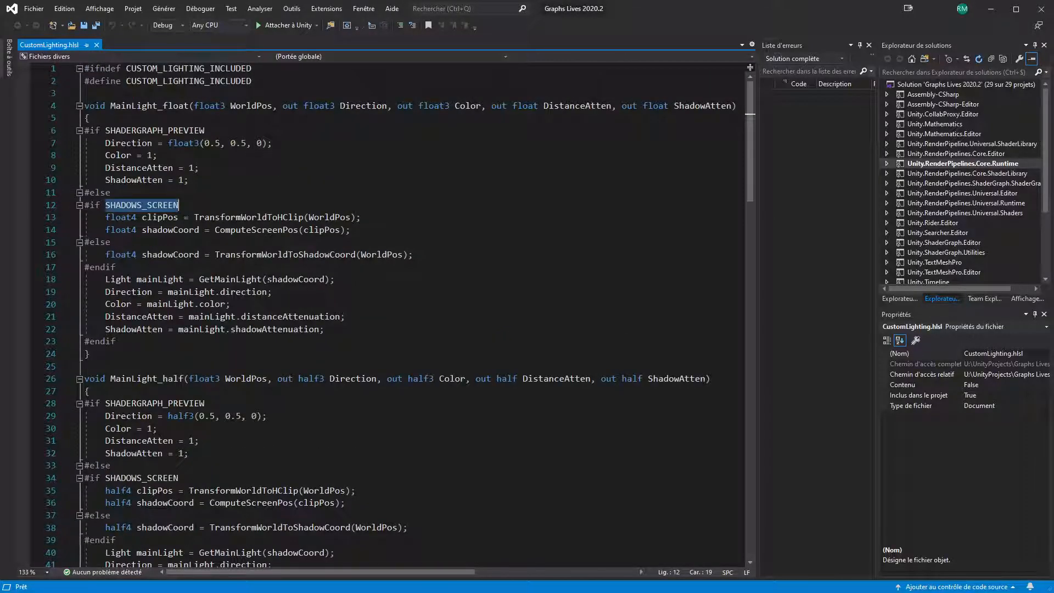
pyautogui.doubleClick(147, 106)
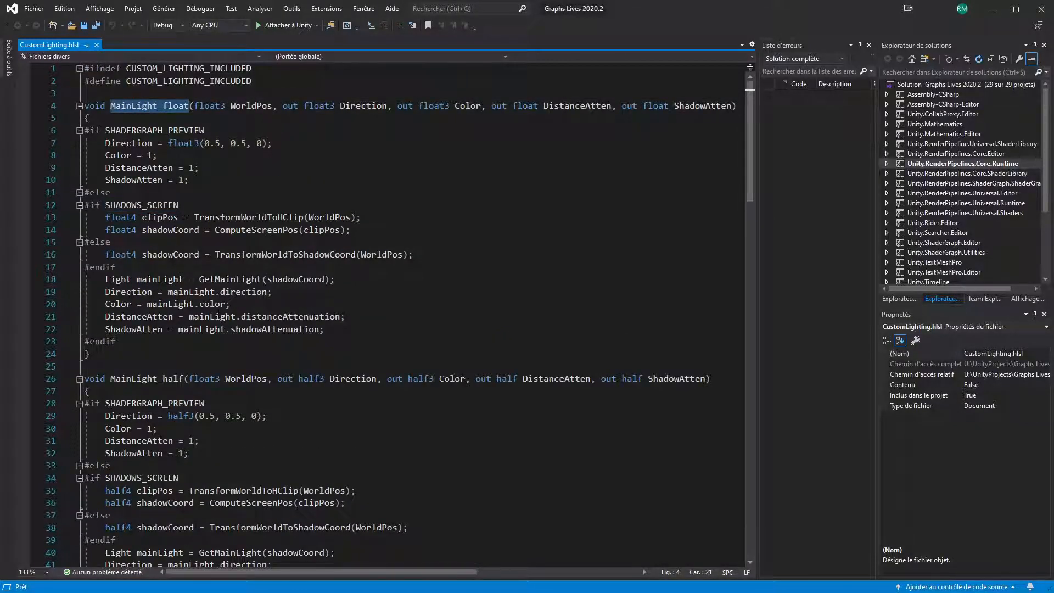
pyautogui.doubleClick(147, 378)
pyautogui.scroll(-1, 147, 379)
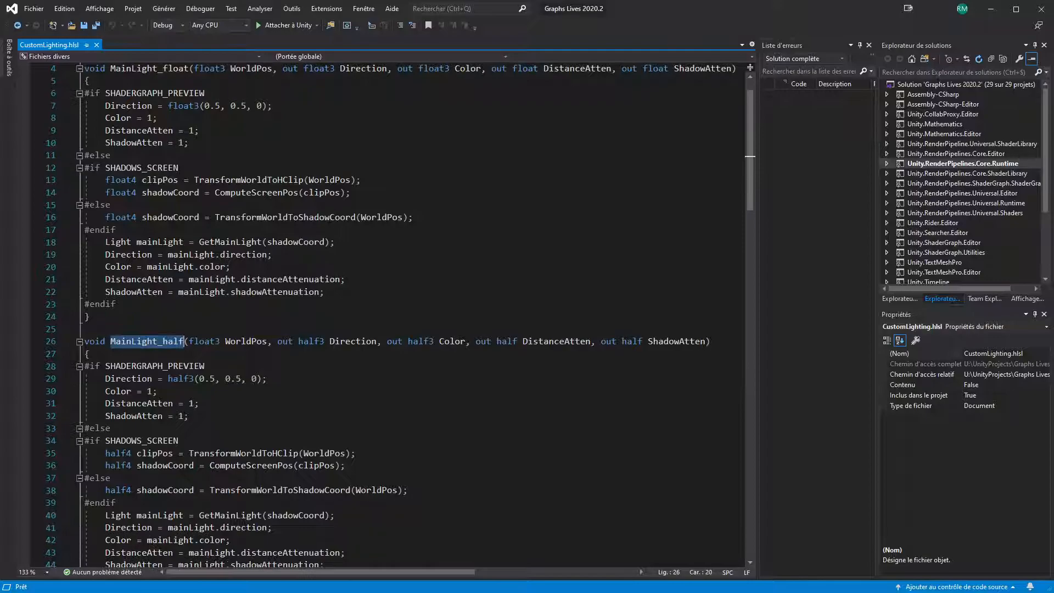
pyautogui.scroll(-4, 318, 258)
pyautogui.scroll(5, 318, 258)
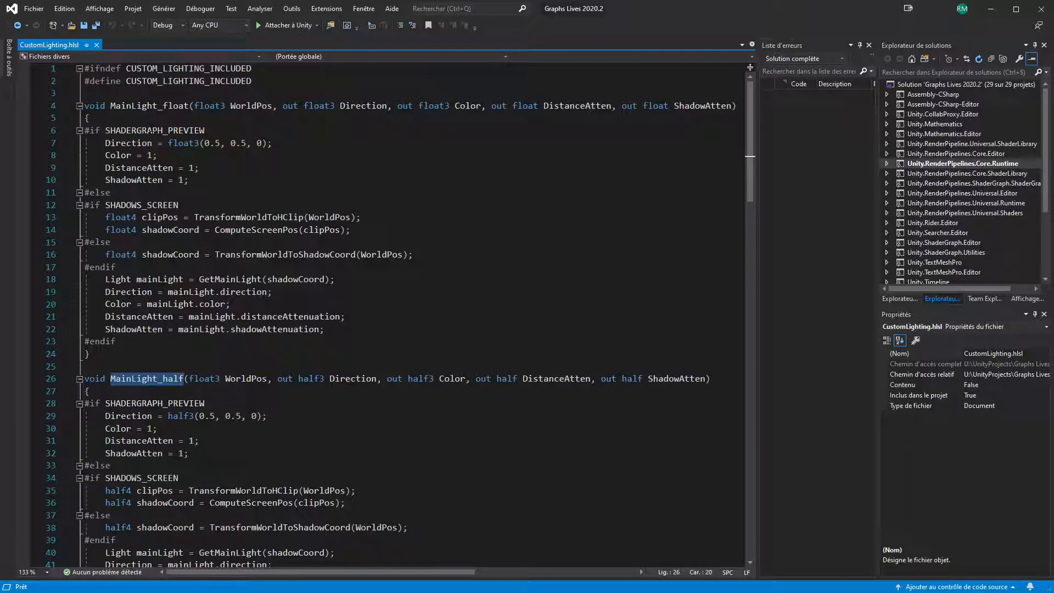
# - Examine the SHADOWS_SCREEN block and its enclosing SHADERGRAPH_PREVIEW condition inside MainLight_float
pyautogui.click(128, 206)
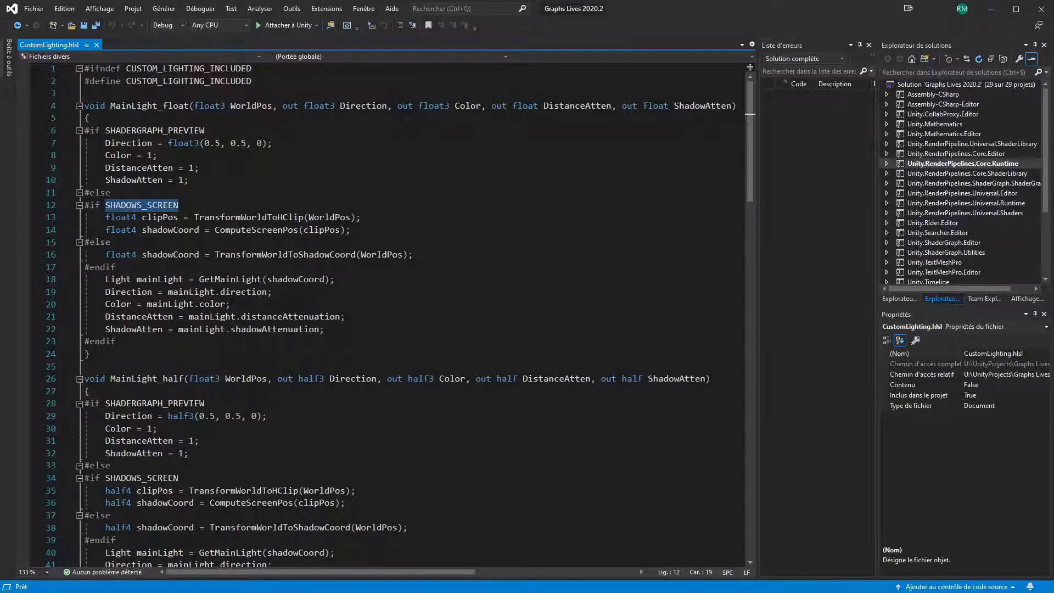
pyautogui.click(116, 267)
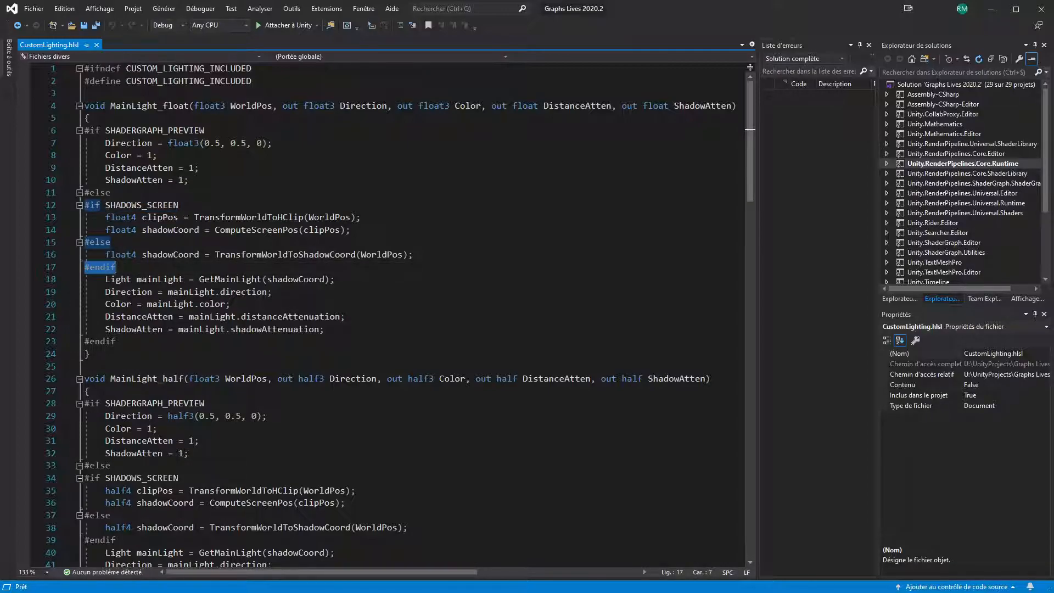
pyautogui.doubleClick(154, 131)
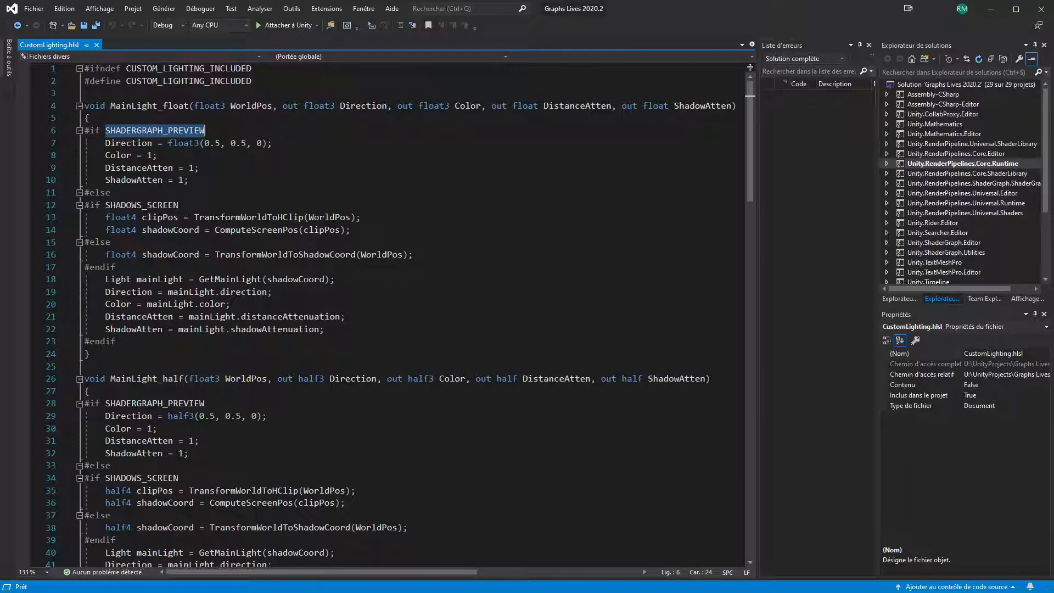
# - Try deleting the SHADOWS_SCREEN block from MainLight_float and saving the file, and undo the deletion
pyautogui.click(138, 204)
pyautogui.moveTo(116, 267); pyautogui.dragTo(84, 192)
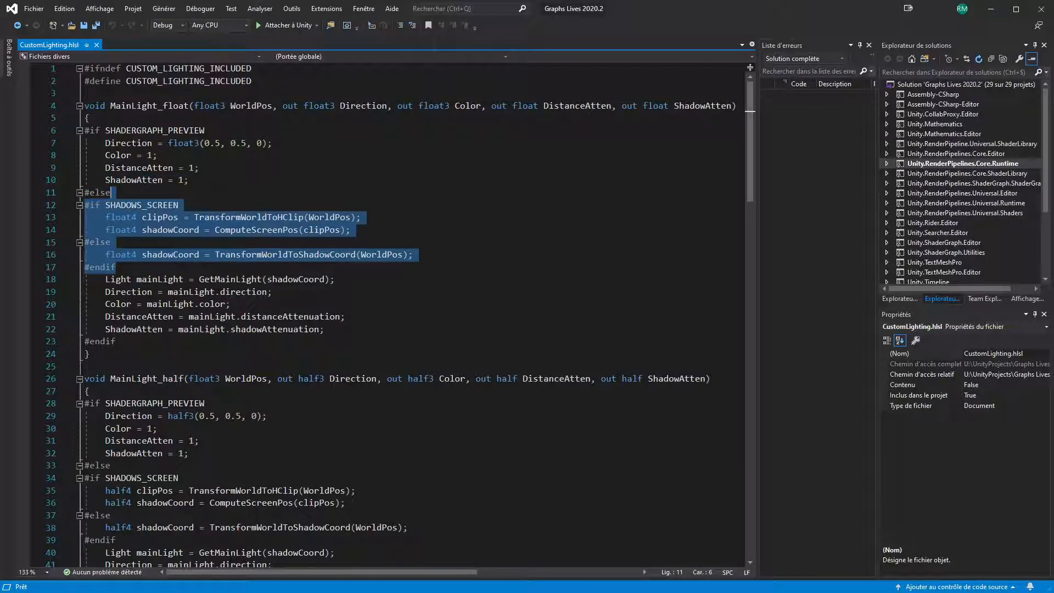
pyautogui.press('Delete')
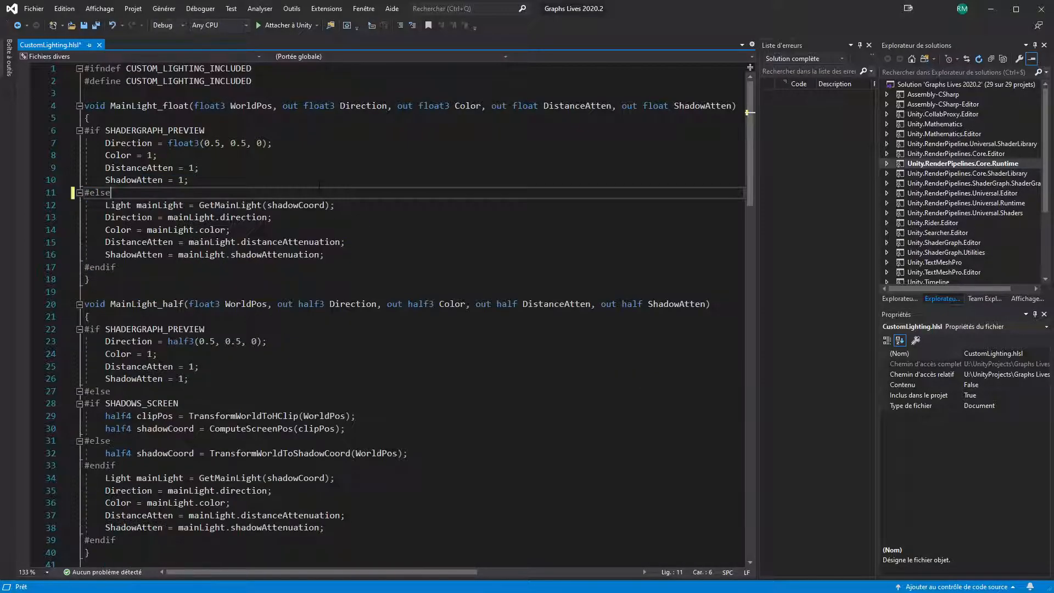
pyautogui.hotkey('ctrl', 's')
pyautogui.hotkey('ctrl', 'z')
# - Comment out the SHADOWS_SCREEN block in MainLight_float, from its #if to its #endif, with /* and */, and save the file
pyautogui.click(250, 194)
pyautogui.press('Return')
pyautogui.write('/**/')
pyautogui.press('Left')
pyautogui.press('Left')
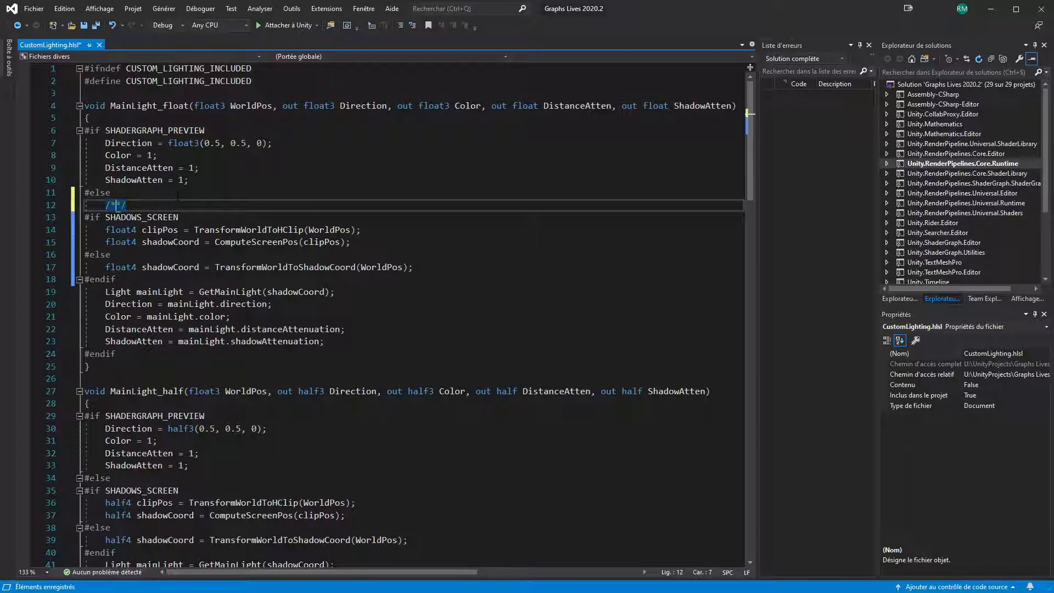
pyautogui.press('Delete')
pyautogui.press('Delete')
pyautogui.press('Down')
pyautogui.press('Down')
pyautogui.press('Down')
pyautogui.press('Down')
pyautogui.press('Down')
pyautogui.press('Down')
pyautogui.press('End')
pyautogui.press('Return')
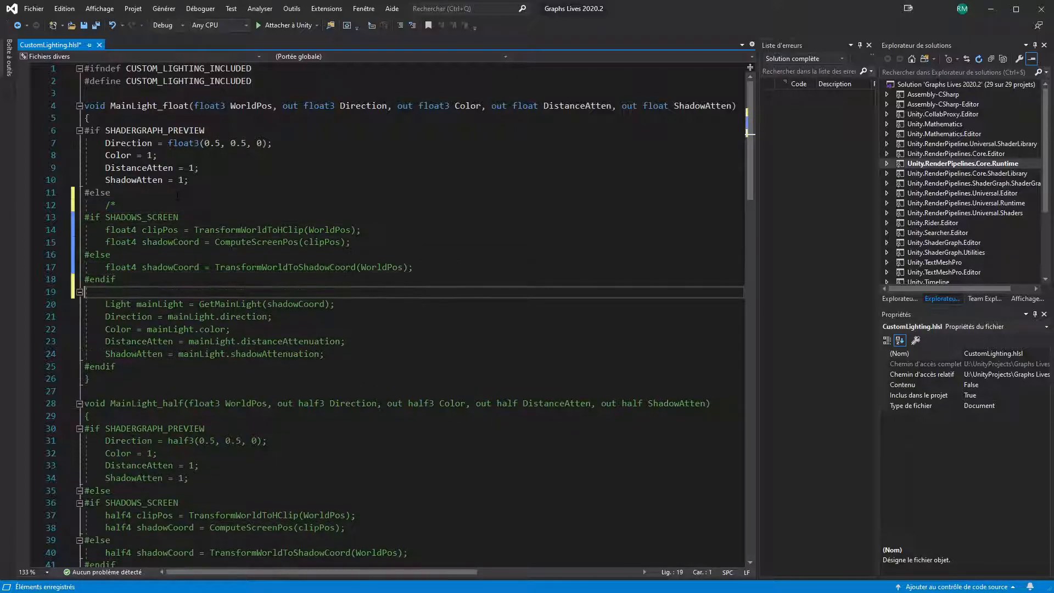
pyautogui.write('*/')
pyautogui.hotkey('ctrl', 's')
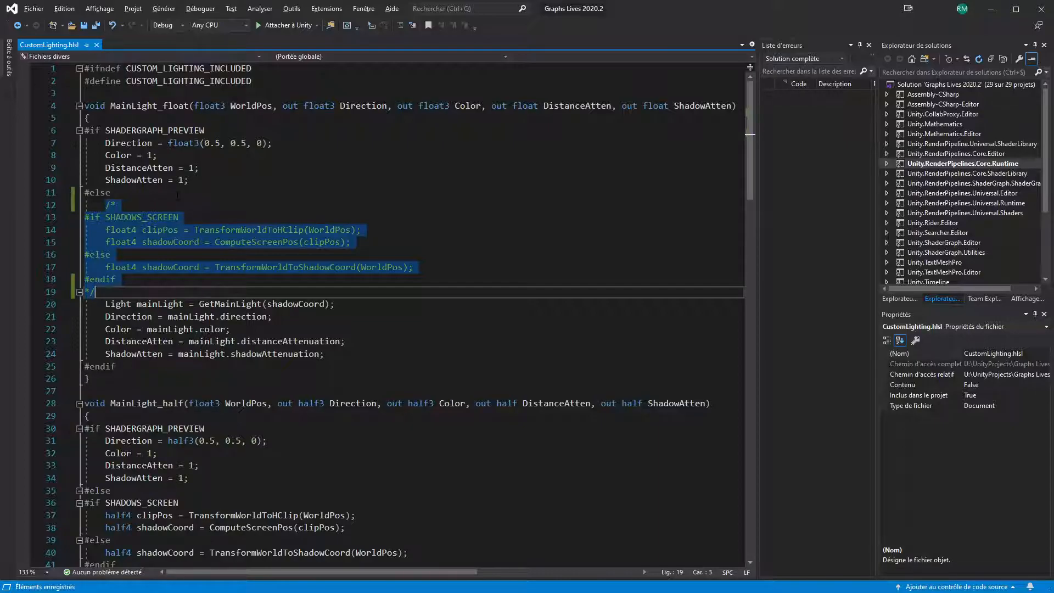
# - Switch to Unity to check the Custom Function node's error and return to Visual Studio
pyautogui.hotkey('alt', 'Tab')
pyautogui.moveTo(695, 242)
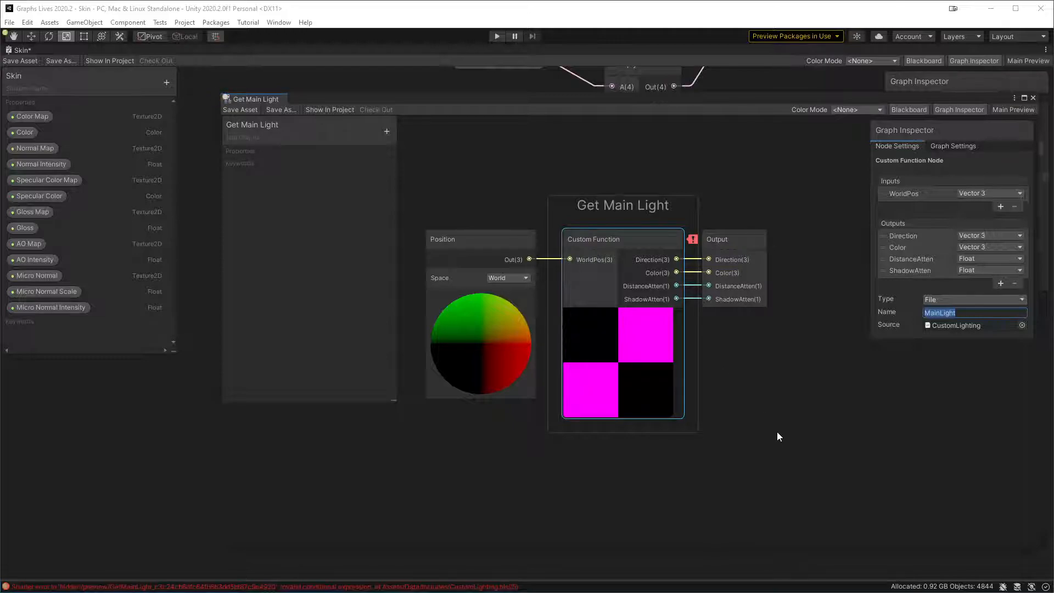
pyautogui.hotkey('alt', 'Tab')
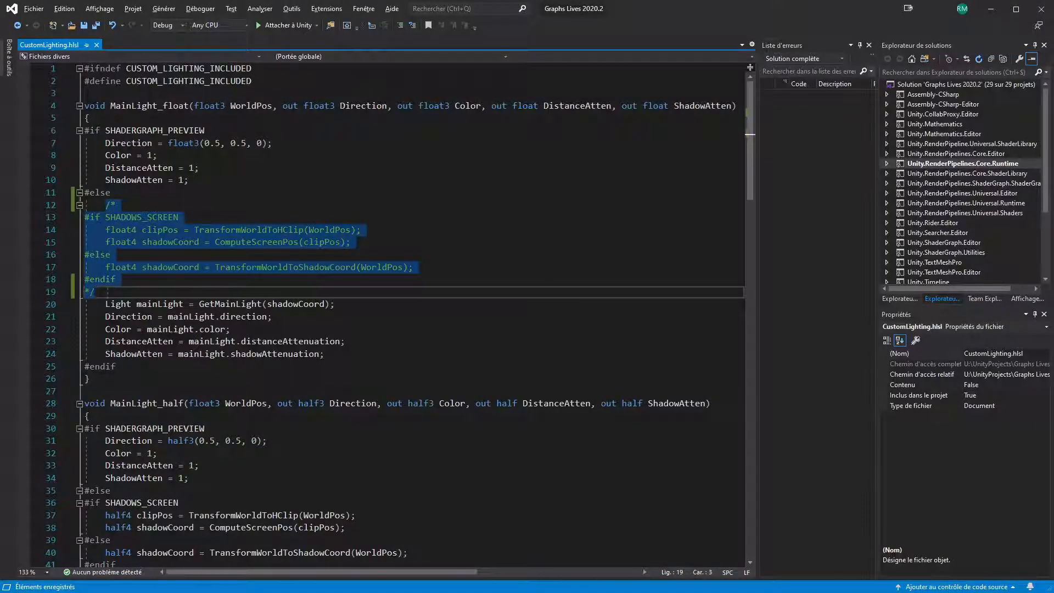
# - Open a /* comment above MainLight_float's SHADERGRAPH_PREVIEW condition, comment out the function's last #endif with //, and save the file
pyautogui.click(244, 207)
pyautogui.click(149, 118)
pyautogui.press('Return')
pyautogui.write('/**/')
pyautogui.press('Left')
pyautogui.press('Left')
pyautogui.press('Delete')
pyautogui.press('Delete')
pyautogui.press('Down')
pyautogui.press('Down')
pyautogui.press('Down')
pyautogui.press('Down')
pyautogui.press('Down')
pyautogui.press('Down')
pyautogui.press('Down')
pyautogui.press('Down')
pyautogui.press('Down')
pyautogui.press('Down')
pyautogui.press('Down')
pyautogui.press('Down')
pyautogui.press('Down')
pyautogui.press('Down')
pyautogui.press('Down')
pyautogui.press('Down')
pyautogui.press('Down')
pyautogui.press('Down')
pyautogui.press('Down')
pyautogui.press('Down')
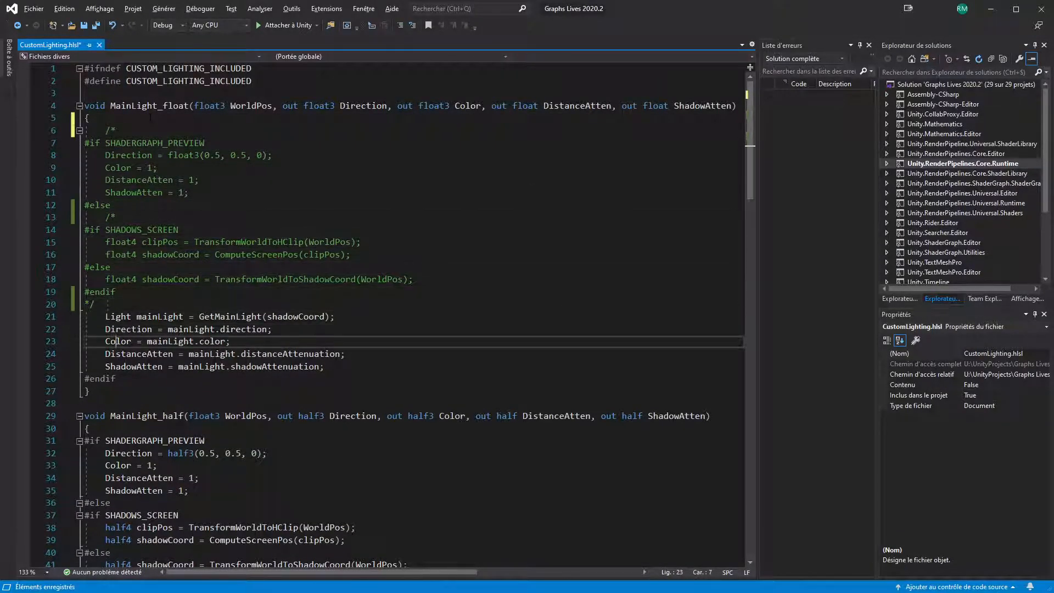
pyautogui.press('Home')
pyautogui.hotkey('ctrl', 's')
# - Switch to Unity, clear the console's shader errors, and save the Get Main Light sub graph
pyautogui.hotkey('alt', 'Tab')
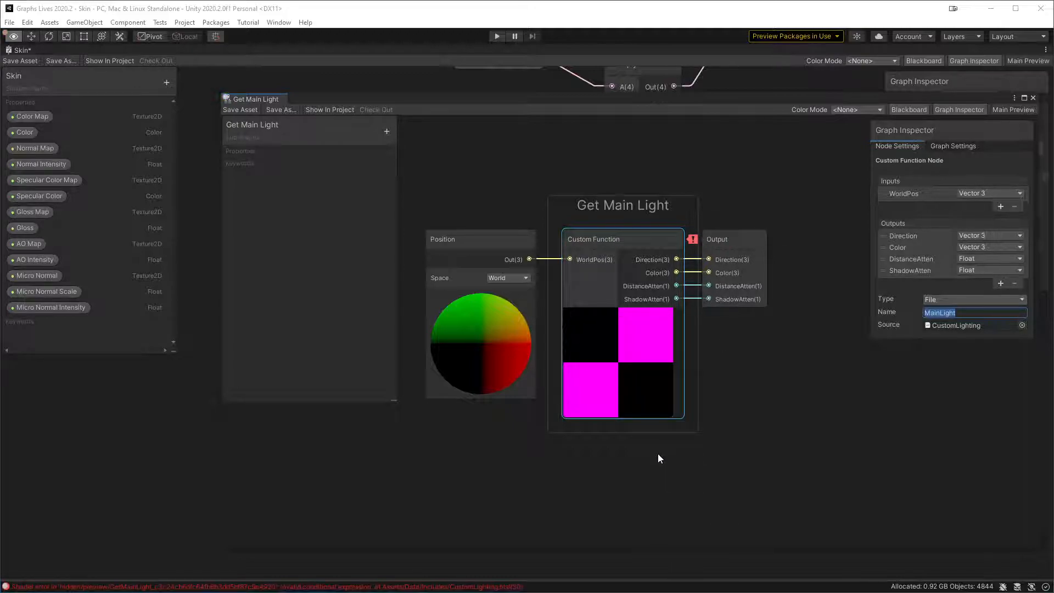
pyautogui.hotkey('alt', 'Tab')
pyautogui.hotkey('alt', 'Tab')
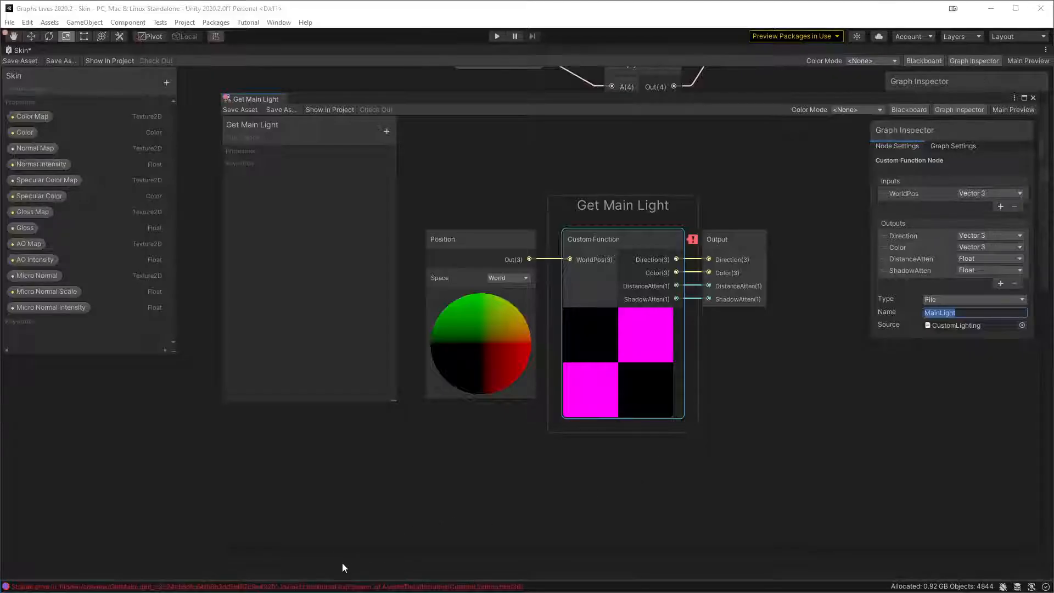
pyautogui.click(319, 587)
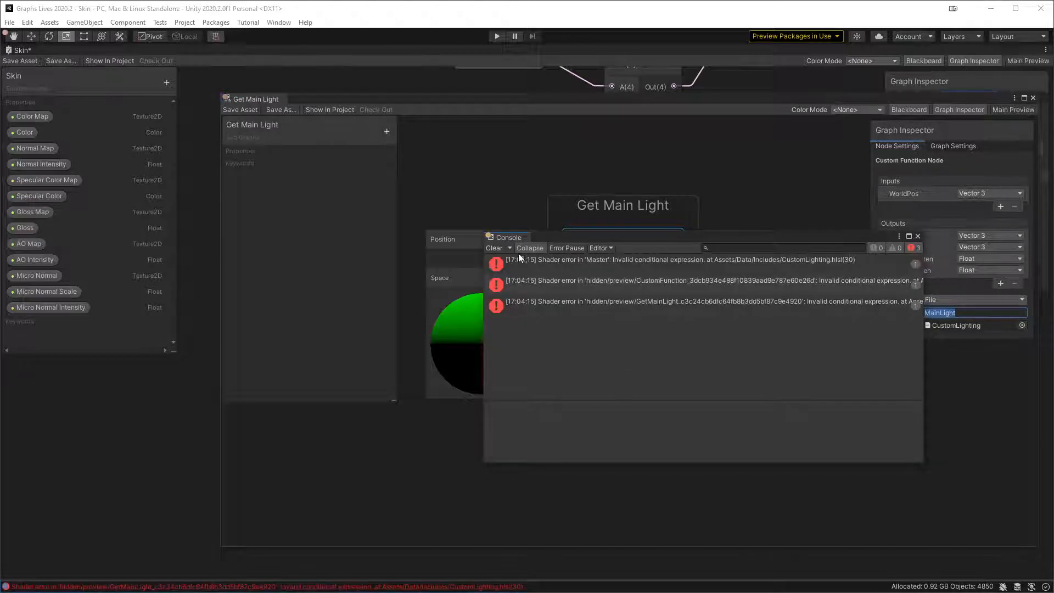
pyautogui.click(494, 248)
pyautogui.click(917, 236)
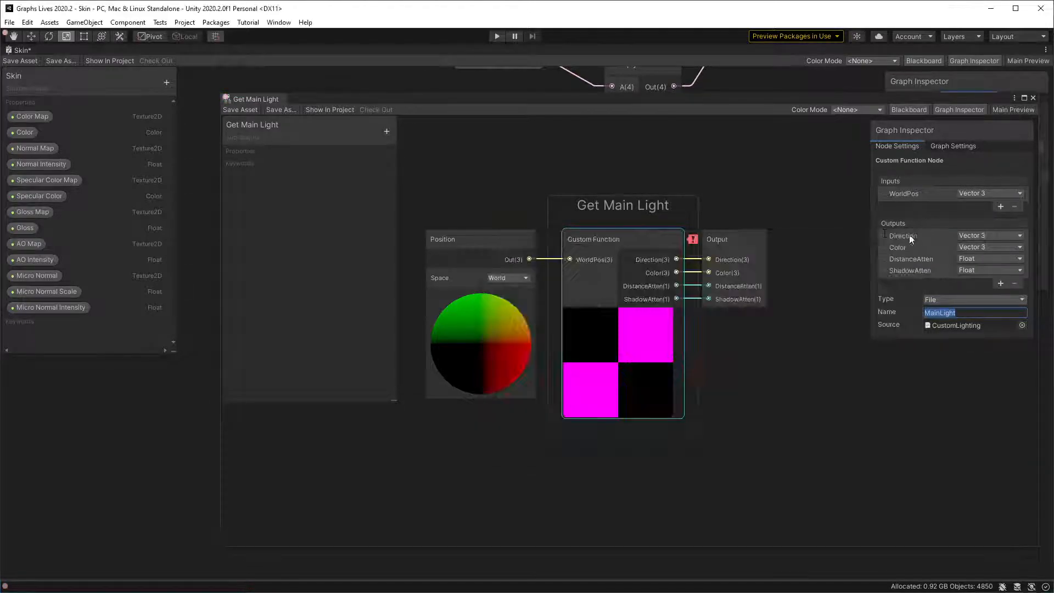
pyautogui.click(240, 110)
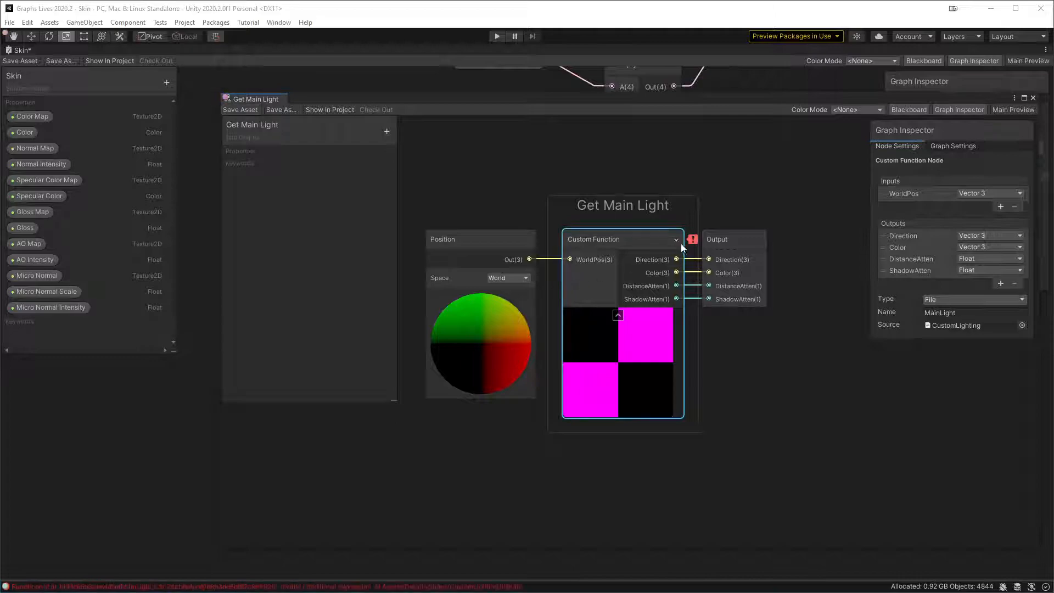
# - In Visual Studio, comment out the SHADOWS_SCREEN block in MainLight_half with /* and */, and save CustomLighting.hlsl
pyautogui.hotkey('alt', 'Tab')
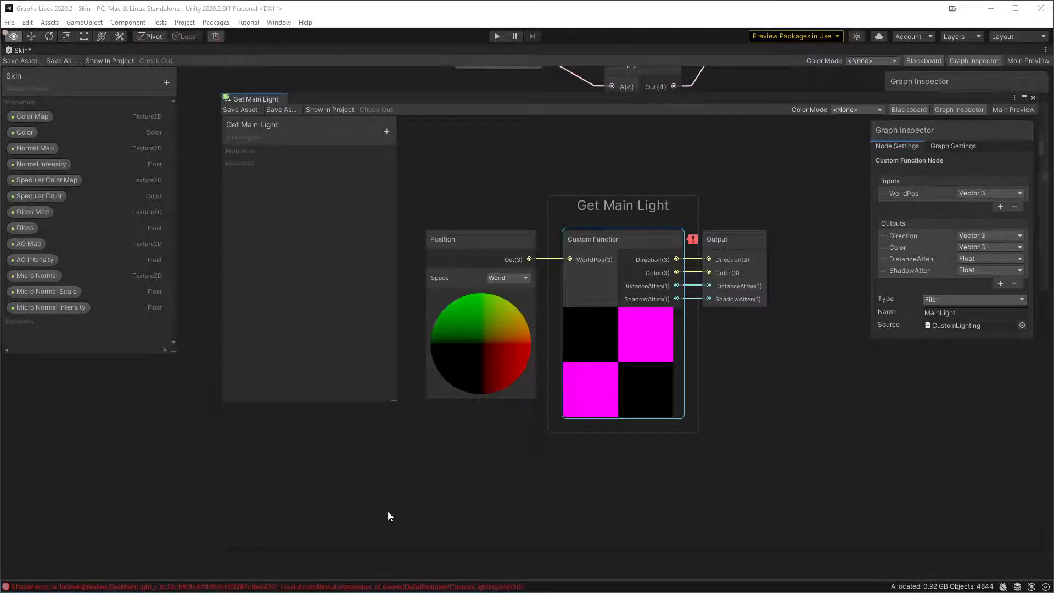
pyautogui.hotkey('alt', 'Tab')
pyautogui.scroll(-4, 200, 307)
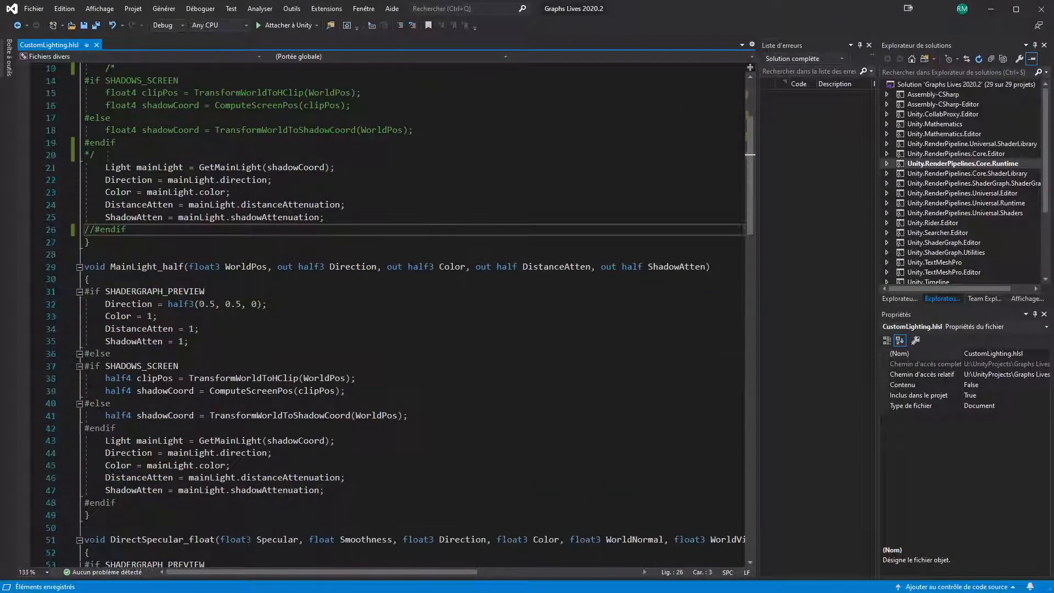
pyautogui.click(147, 291)
pyautogui.click(90, 279)
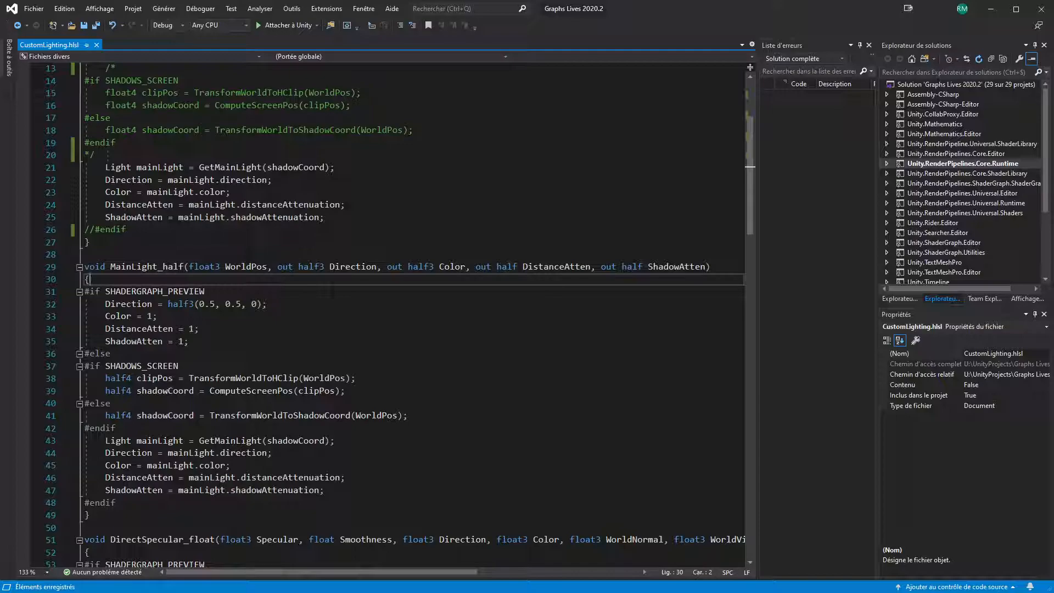
pyautogui.click(232, 352)
pyautogui.press('Return')
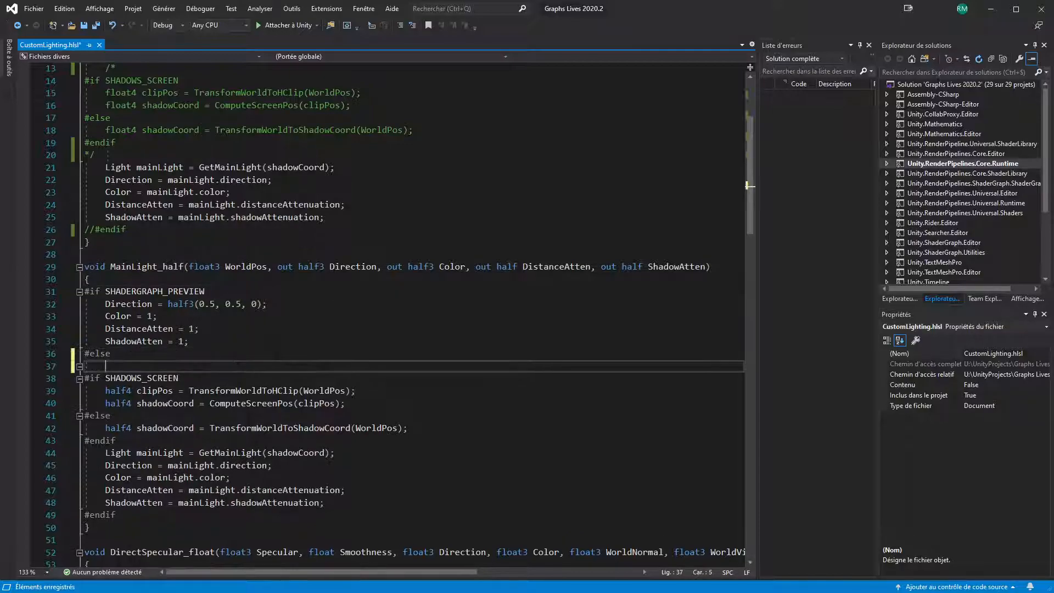
pyautogui.write('/*')
pyautogui.press('Delete')
pyautogui.press('Delete')
pyautogui.press('Down')
pyautogui.press('Down')
pyautogui.press('Down')
pyautogui.press('Down')
pyautogui.press('Down')
pyautogui.press('Down')
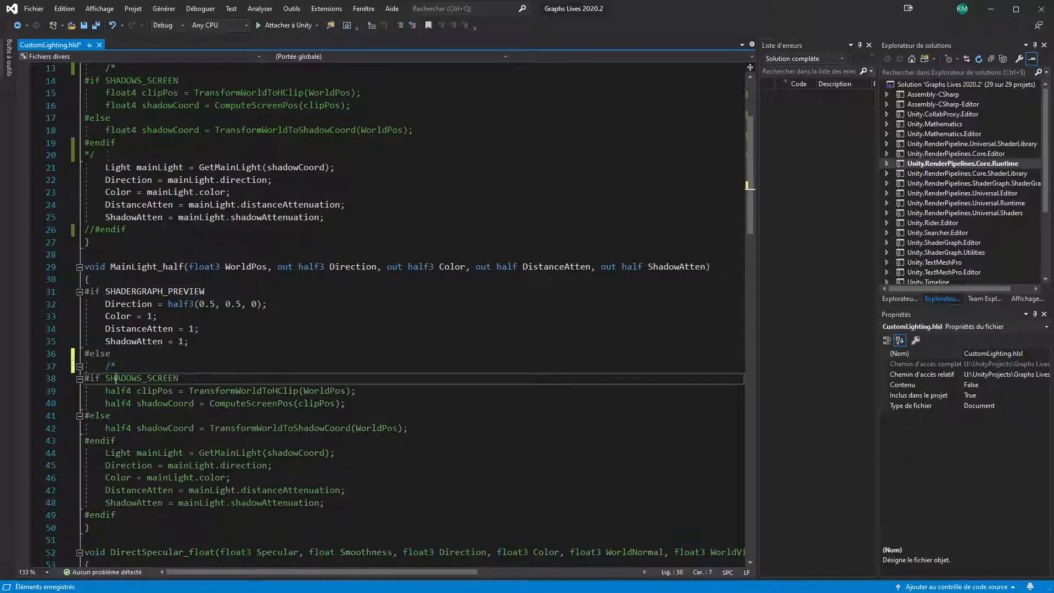
pyautogui.press('Return')
pyautogui.write('*/')
pyautogui.scroll(-13, 412, 313)
pyautogui.scroll(5, 412, 313)
pyautogui.hotkey('ctrl', 's')
# - Look through the remaining functions in CustomLighting.hlsl and recheck the shader error in Unity
pyautogui.scroll(-13, 396, 313)
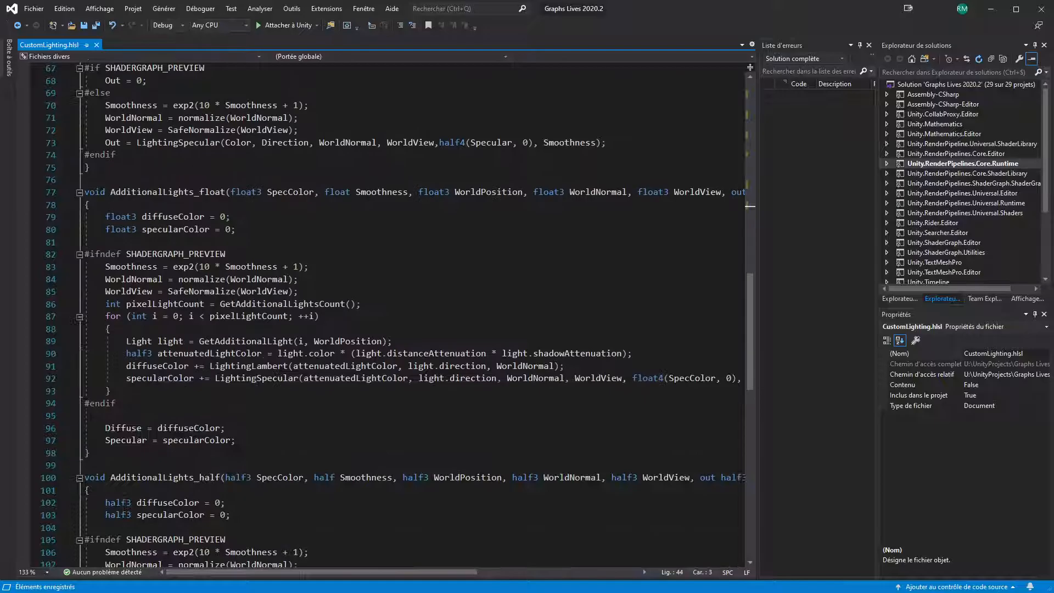
pyautogui.scroll(-6, 396, 313)
pyautogui.scroll(20, 395, 313)
pyautogui.hotkey('alt', 'Tab')
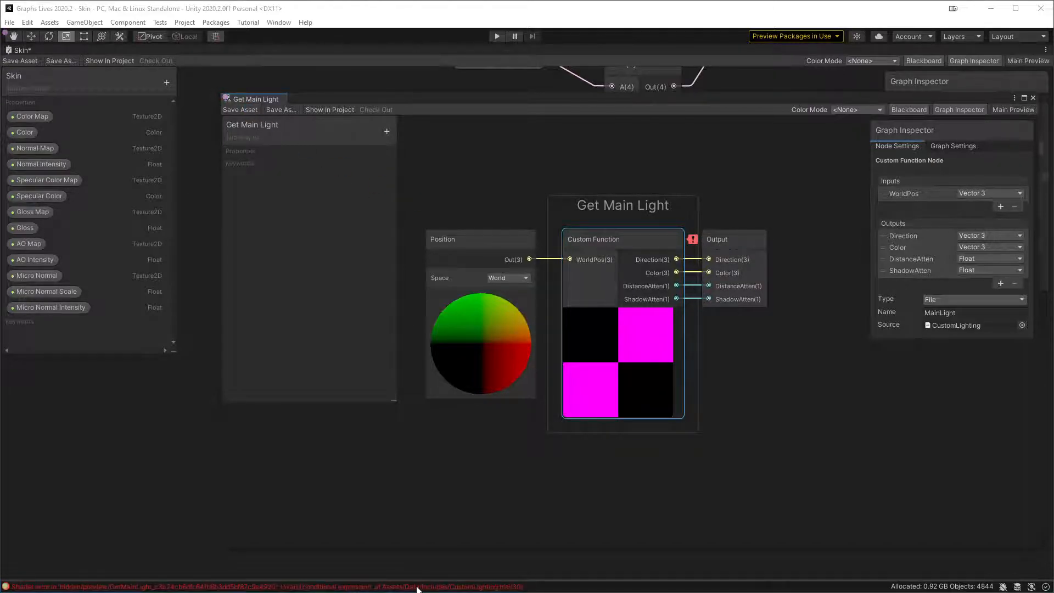
# - Return to Visual Studio and examine how the #endif lines at the end of CustomLighting.hlsl pair with their opening conditions
pyautogui.hotkey('alt', 'Tab')
pyautogui.scroll(-6, 495, 373)
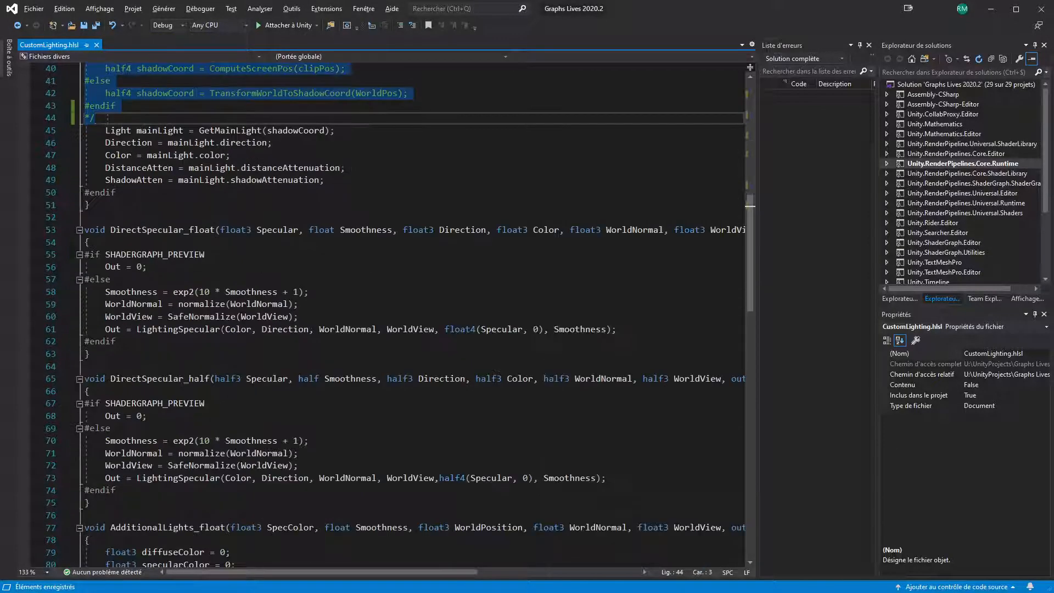
pyautogui.scroll(-13, 496, 374)
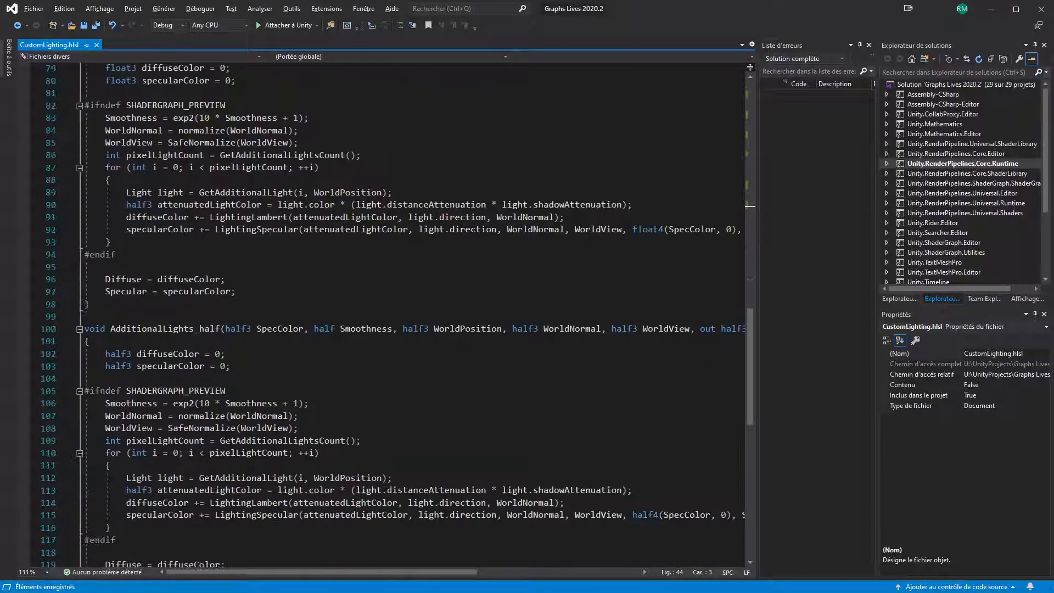
pyautogui.scroll(-6, 393, 313)
pyautogui.click(134, 391)
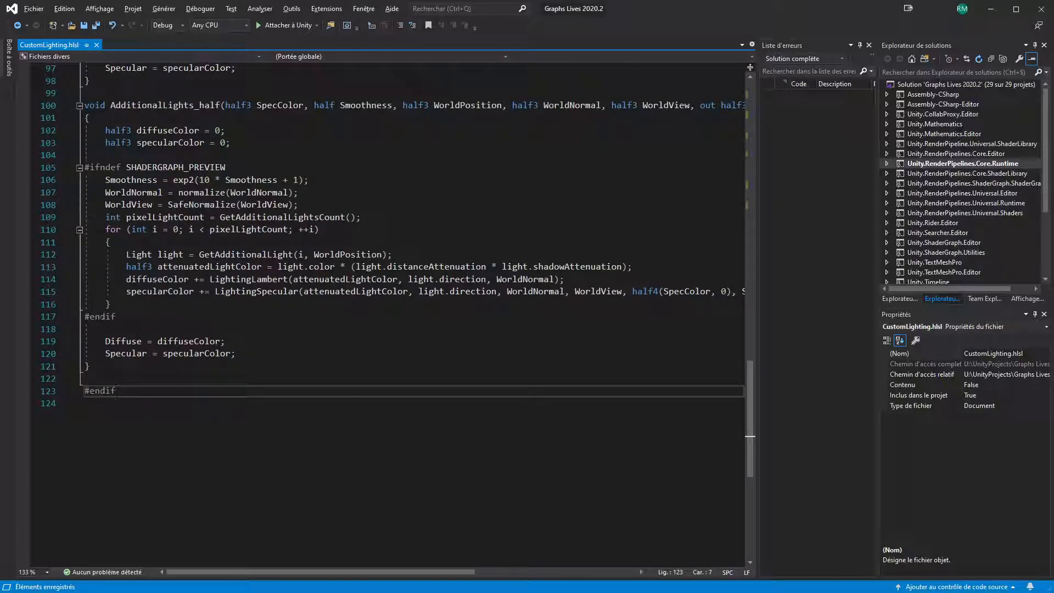
pyautogui.click(101, 317)
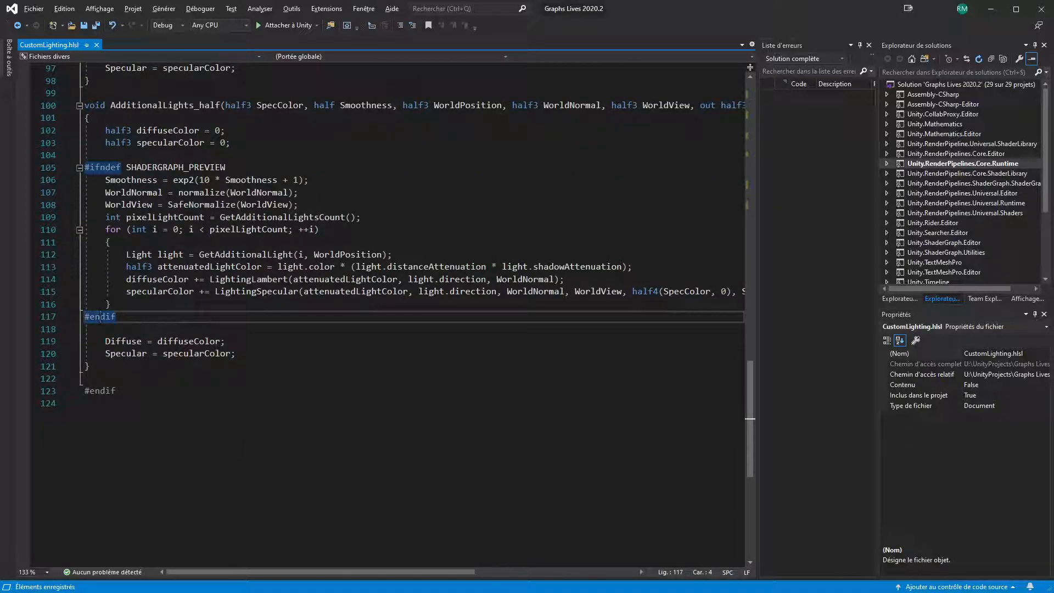
pyautogui.scroll(4, 100, 317)
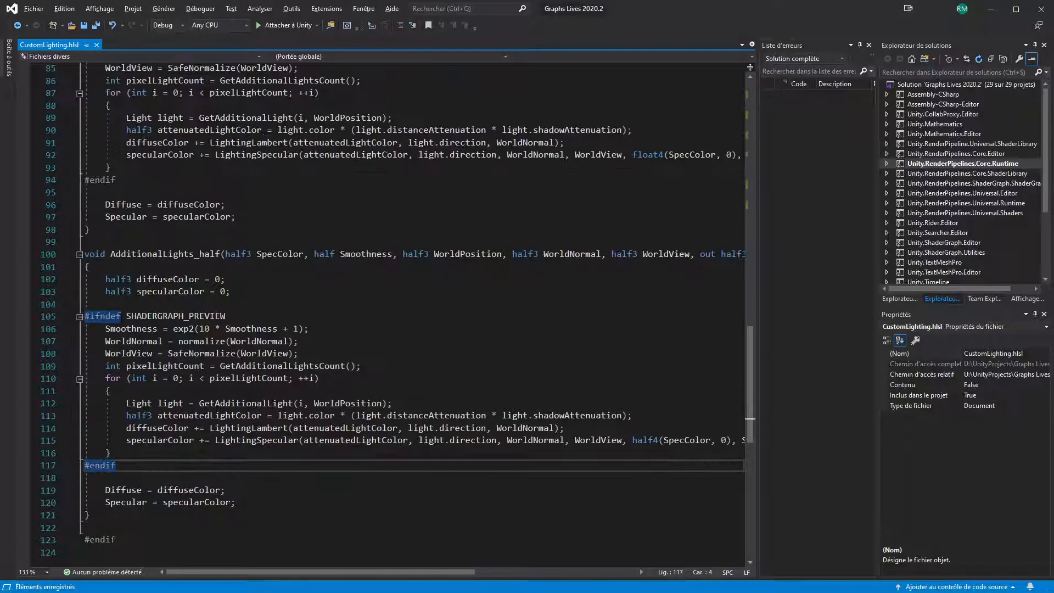
pyautogui.scroll(-4, 101, 316)
pyautogui.click(113, 390)
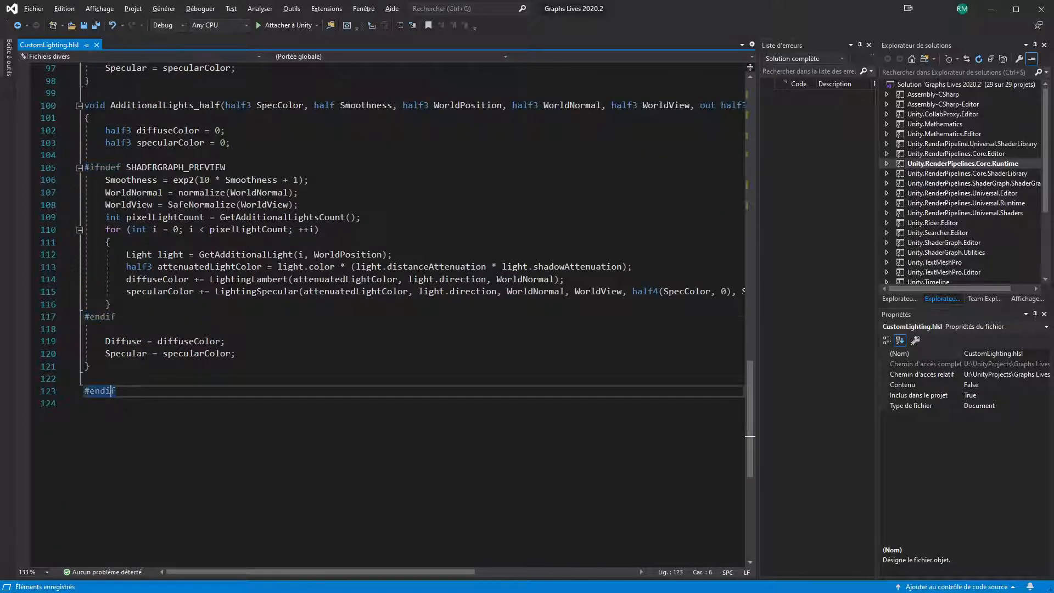
pyautogui.scroll(8, 113, 390)
pyautogui.scroll(-3, 107, 362)
pyautogui.click(105, 353)
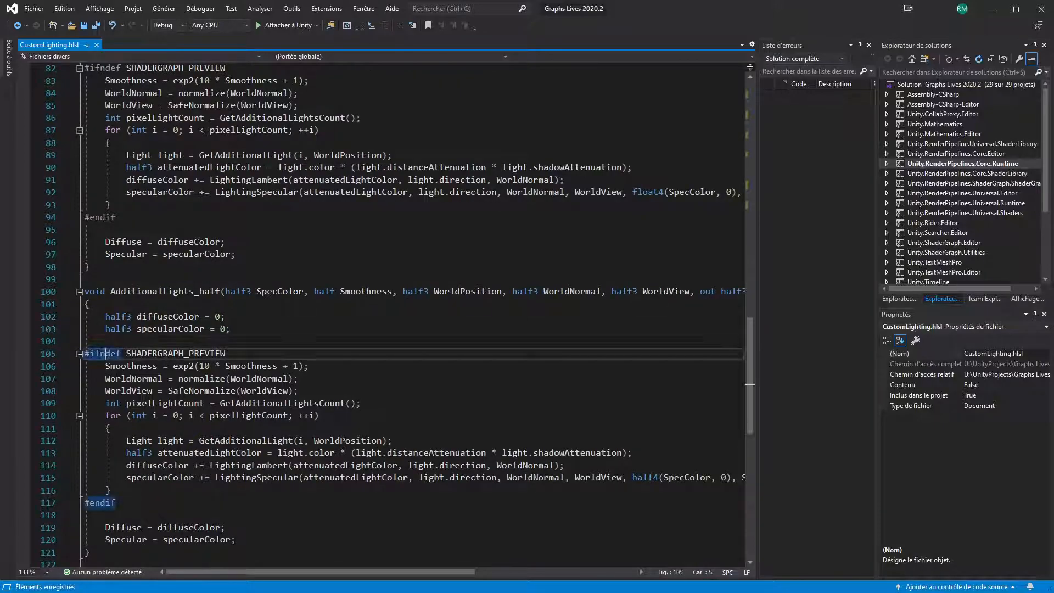
# - Try deleting the final #endif of CustomLighting.hlsl and undo the deletion
pyautogui.scroll(-4, 142, 396)
pyautogui.moveTo(117, 428); pyautogui.dragTo(119, 415)
pyautogui.press('BackSpace')
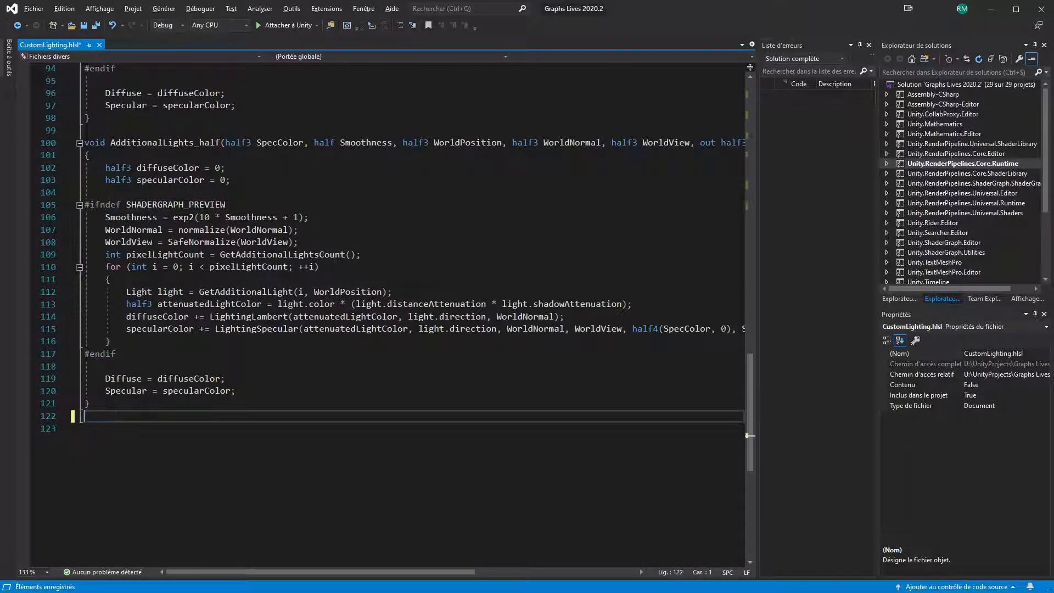
pyautogui.click(114, 156)
pyautogui.click(255, 389)
pyautogui.hotkey('ctrl', 'z')
pyautogui.click(137, 405)
pyautogui.click(100, 355)
pyautogui.hotkey('ctrl', 'z')
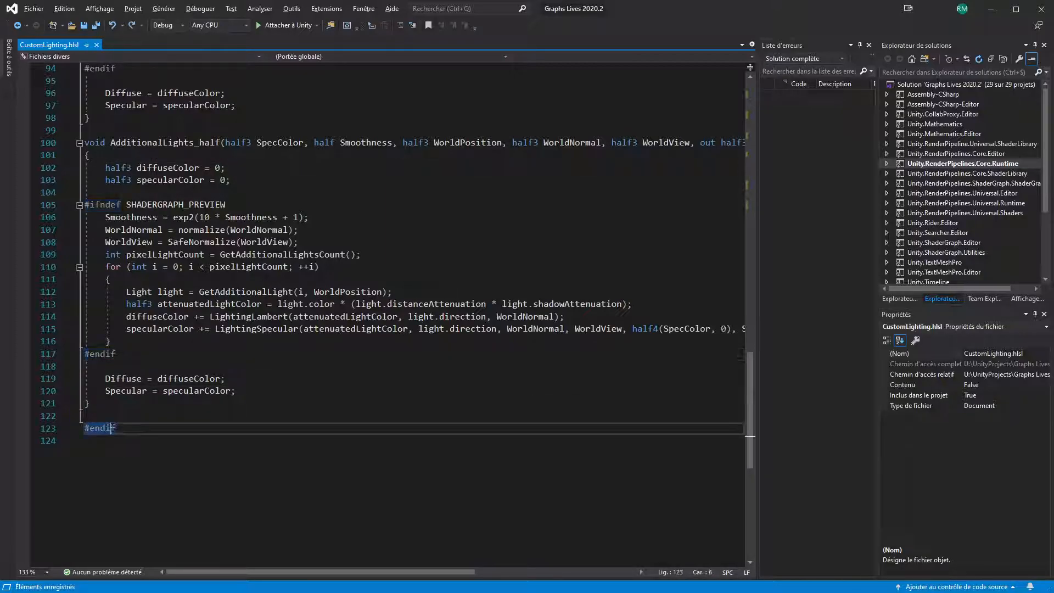
# - Review the preprocessor conditions throughout CustomLighting.hlsl, from the CUSTOM_LIGHTING_INCLUDED guard to the #endif lines closing the file
pyautogui.scroll(12, 215, 360)
pyautogui.scroll(19, 216, 360)
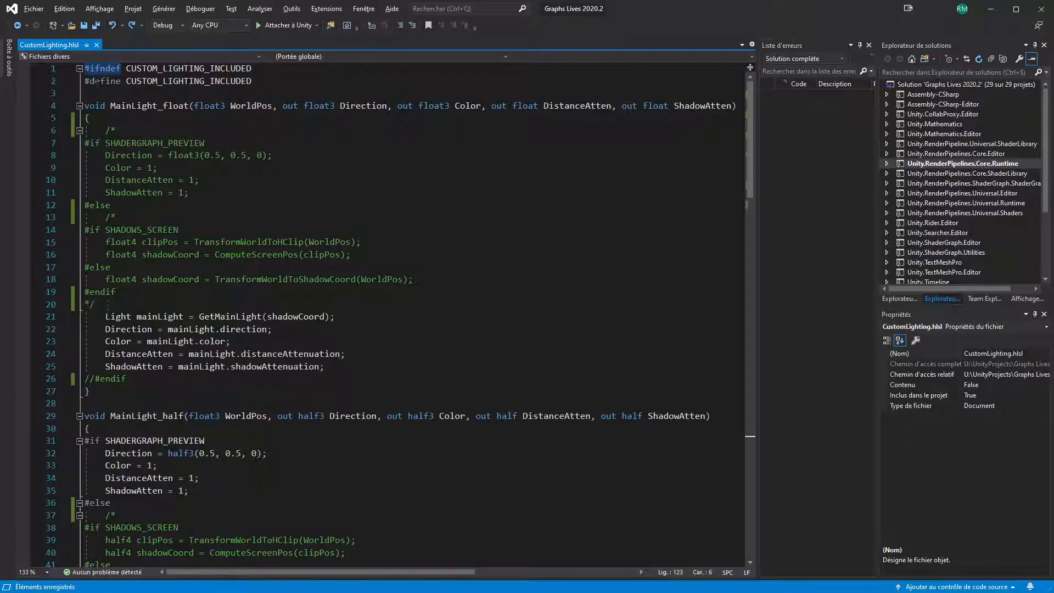
pyautogui.scroll(-20, 215, 359)
pyautogui.scroll(20, 216, 360)
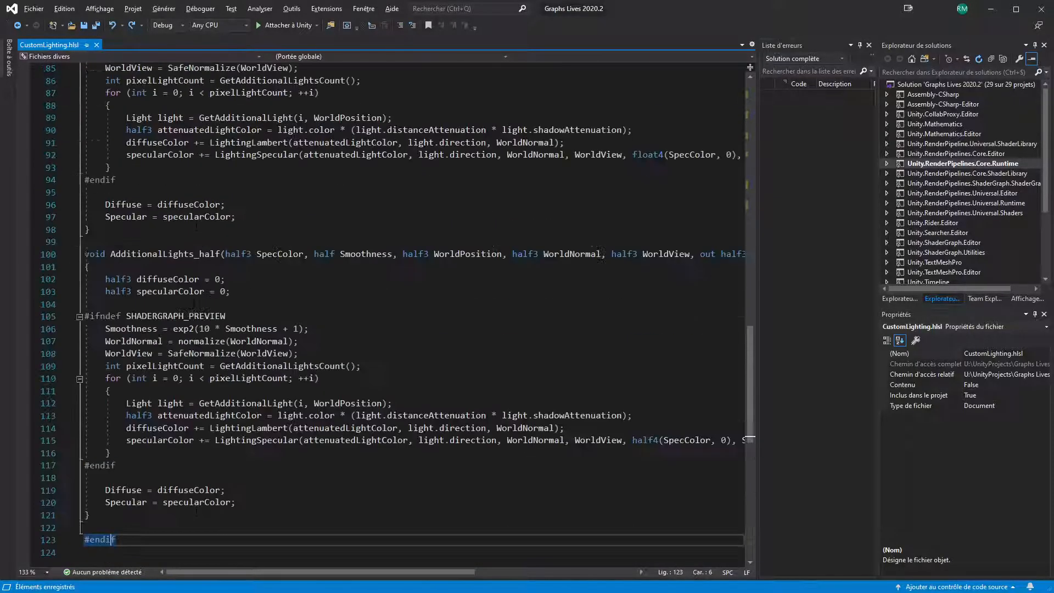
pyautogui.scroll(17, 385, 316)
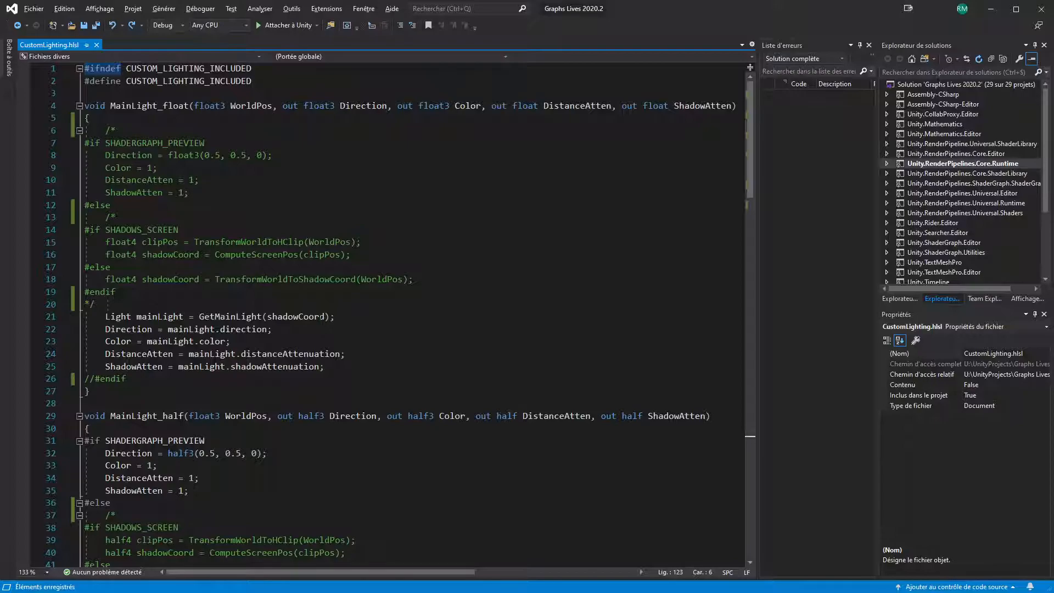
pyautogui.scroll(-6, 321, 317)
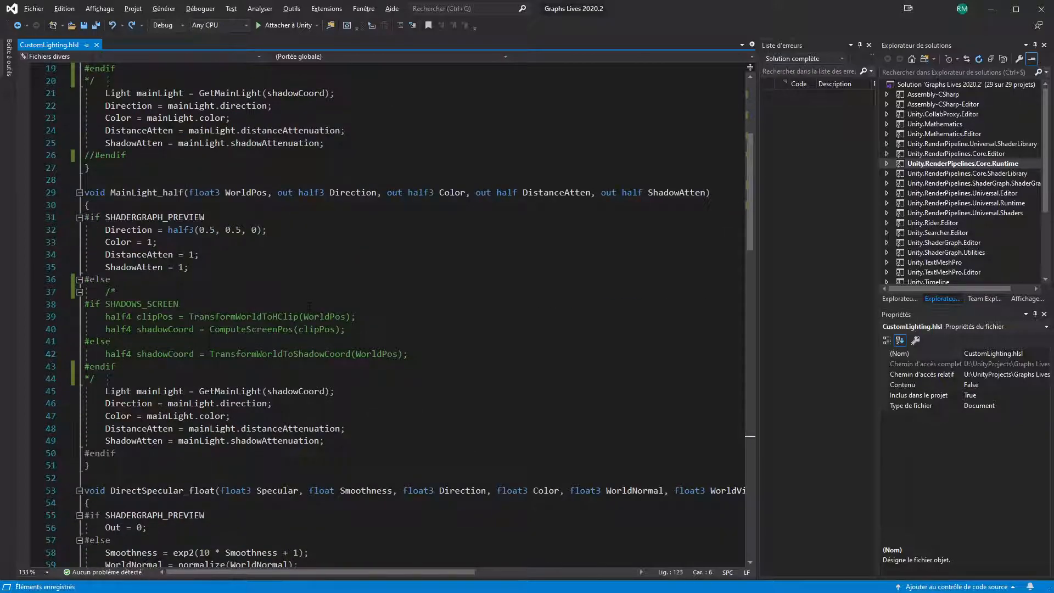
pyautogui.scroll(-20, 310, 306)
pyautogui.scroll(-4, 310, 306)
pyautogui.scroll(3, 309, 305)
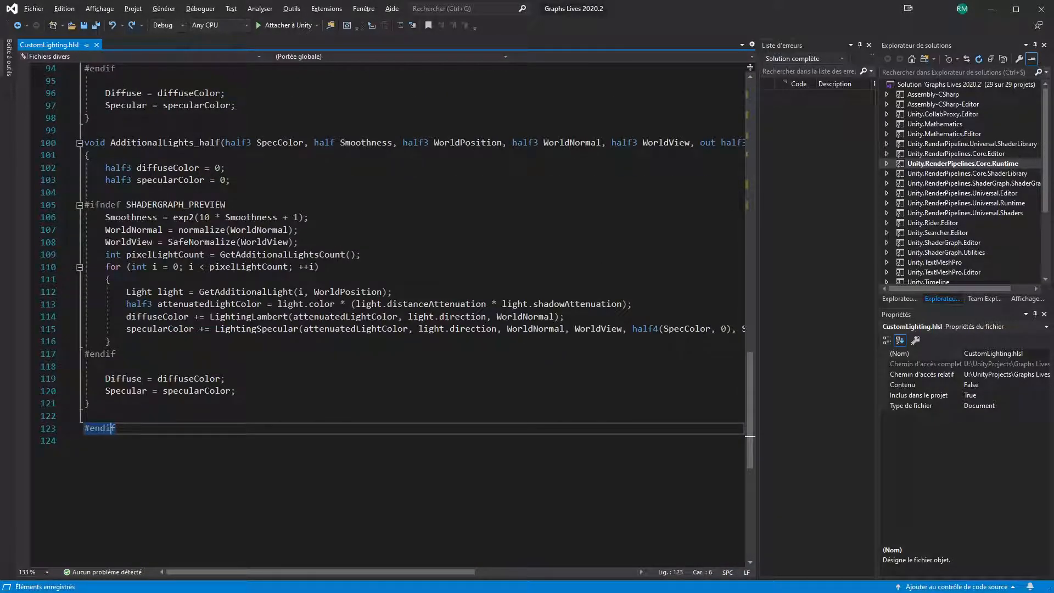
pyautogui.click(141, 355)
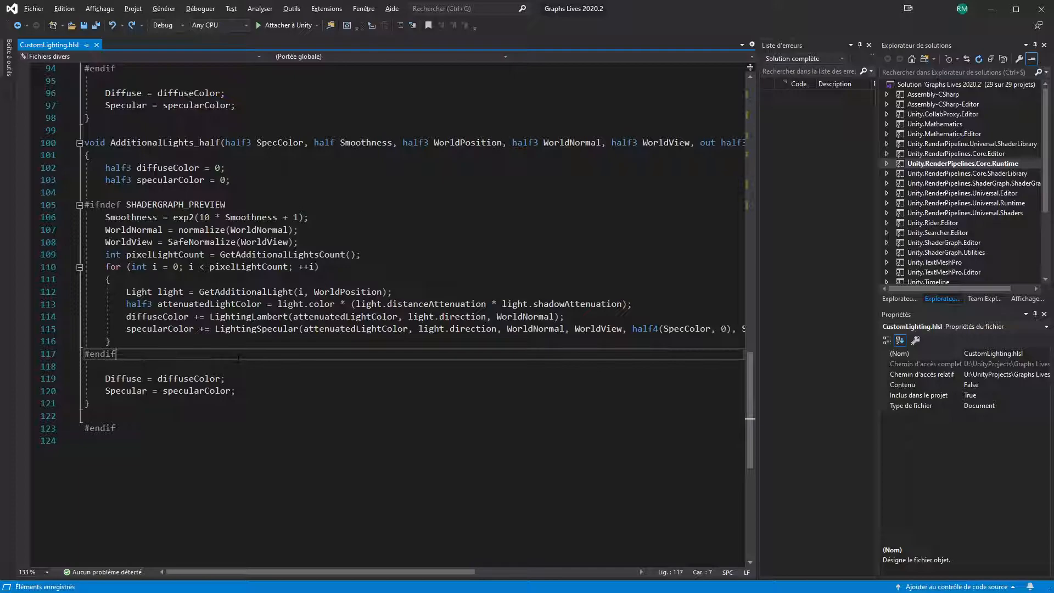
pyautogui.press('Home')
pyautogui.write('//')
pyautogui.press('BackSpace')
pyautogui.press('BackSpace')
pyautogui.press('End')
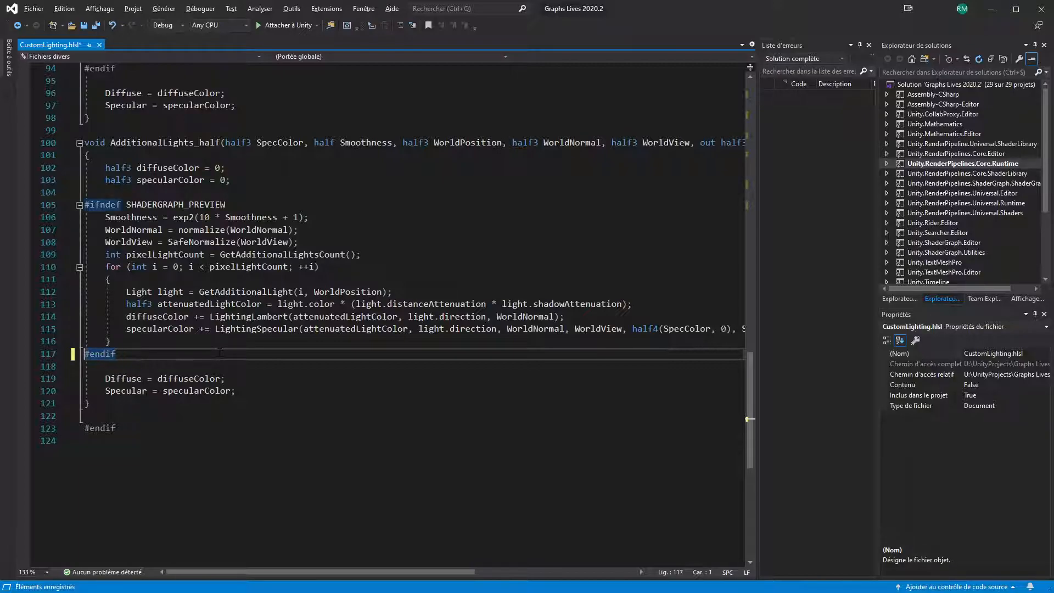
pyautogui.press('Return')
pyautogui.write('*/')
pyautogui.press('Up')
pyautogui.press('Up')
pyautogui.press('Up')
pyautogui.press('Up')
pyautogui.press('Up')
pyautogui.press('Up')
pyautogui.press('Up')
pyautogui.press('Up')
pyautogui.press('Up')
pyautogui.press('Up')
pyautogui.press('Up')
pyautogui.press('Up')
pyautogui.press('Up')
pyautogui.press('Up')
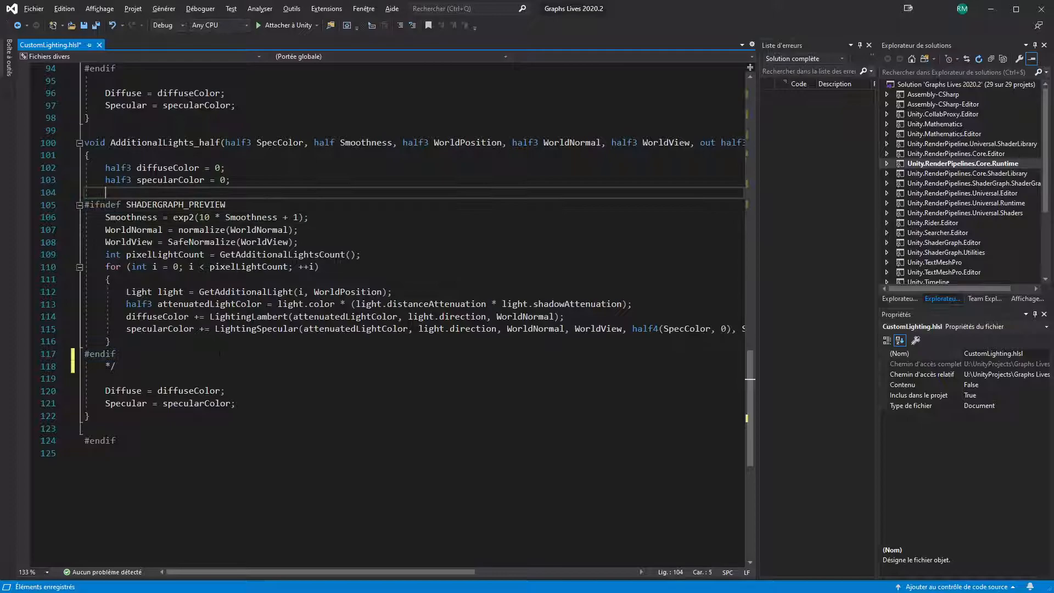
pyautogui.hotkey('ctrl', 'z')
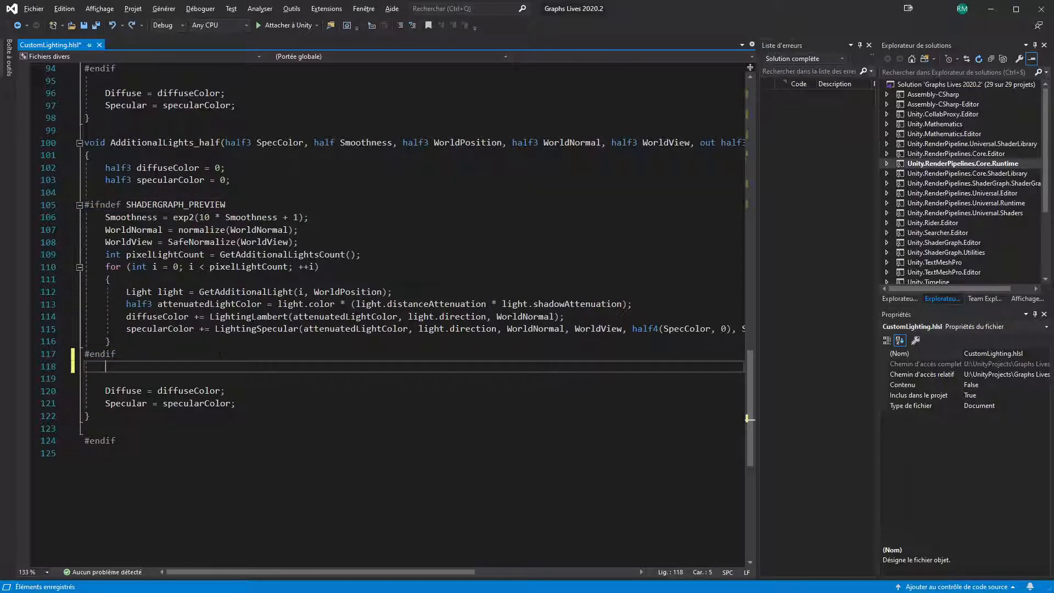
# - Comment out the #endif and #ifndef SHADERGRAPH_PREVIEW lines in the AdditionalLights_half function with //
pyautogui.press('Up')
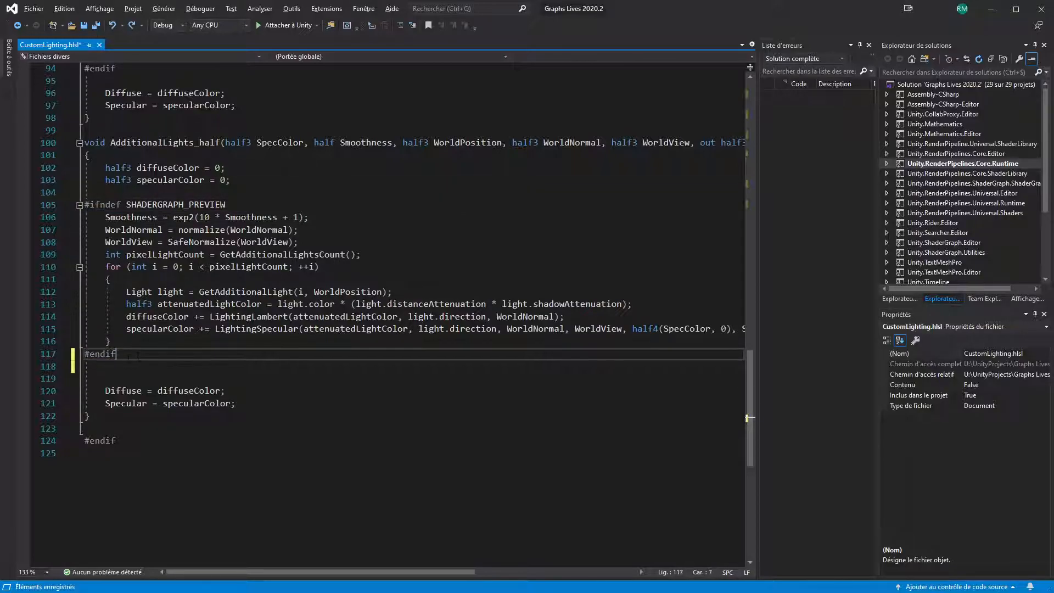
pyautogui.press('Home')
pyautogui.write('//')
pyautogui.click(127, 205)
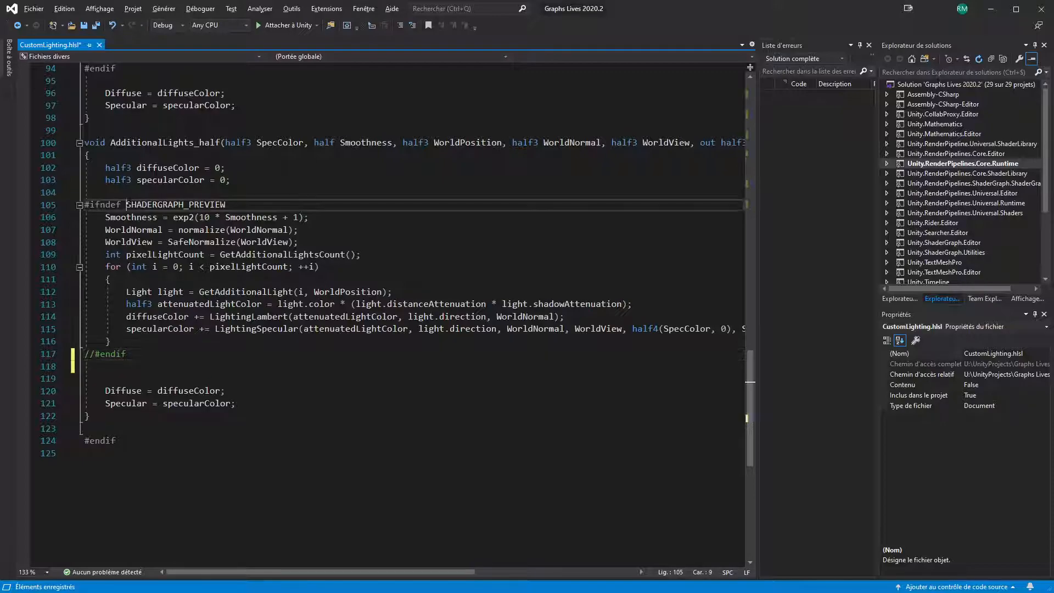
pyautogui.press('Home')
pyautogui.write('//')
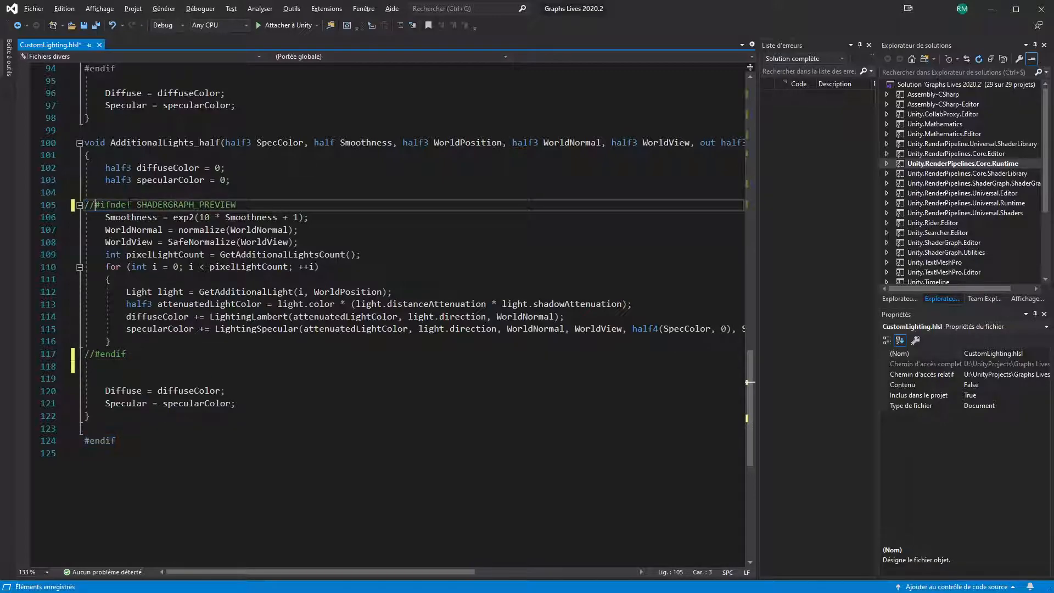
# - Comment out the #ifndef SHADERGRAPH_PREVIEW and #endif lines in the AdditionalLights_float function with //
pyautogui.scroll(7, 127, 205)
pyautogui.click(152, 179)
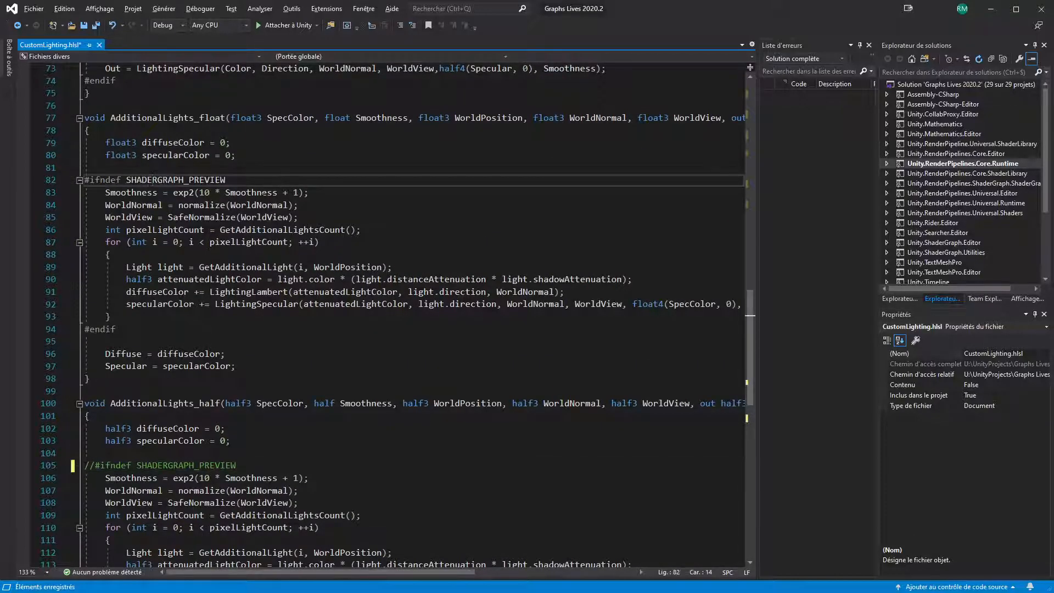
pyautogui.press('Home')
pyautogui.write('//')
pyautogui.click(126, 329)
pyautogui.press('Home')
pyautogui.write('//')
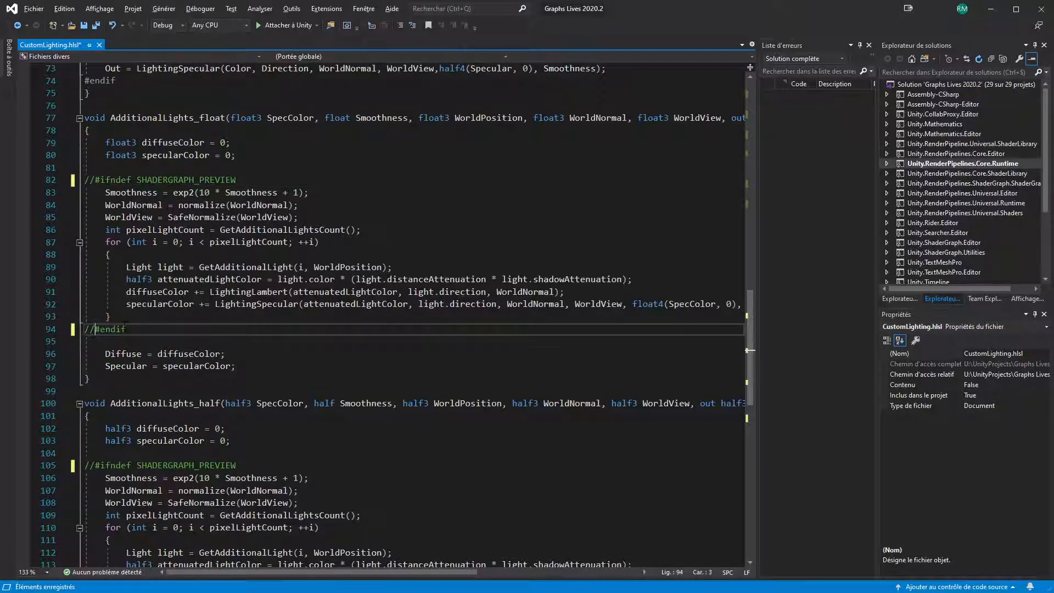
# - In DirectSpecular_half, block-comment the lines from #if SHADERGRAPH_PREVIEW through #else, comment out the #endif, and save the file
pyautogui.scroll(7, 127, 324)
pyautogui.click(117, 341)
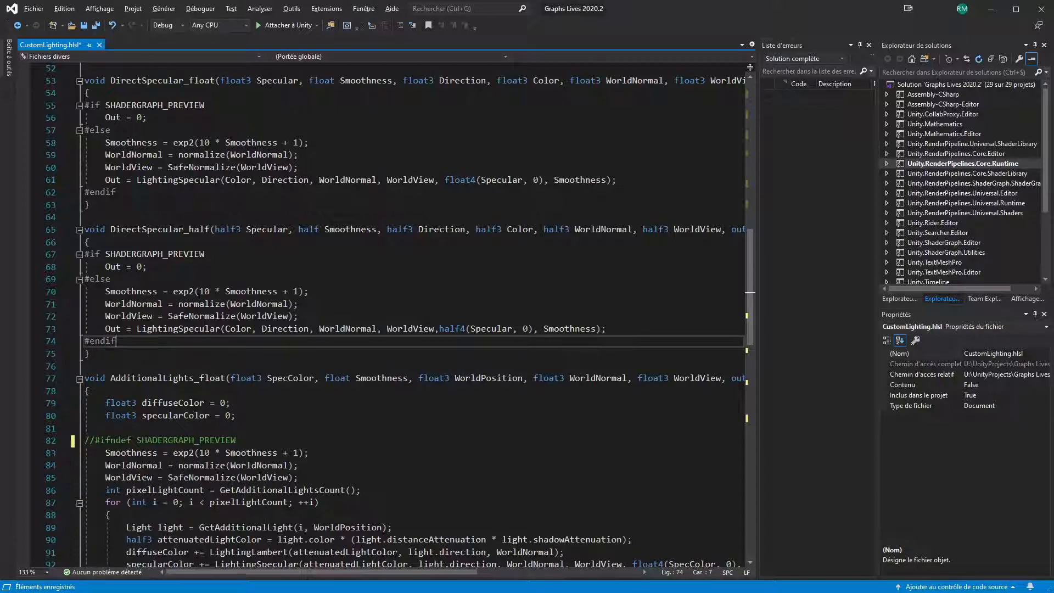
pyautogui.click(158, 280)
pyautogui.press('Return')
pyautogui.write('*/')
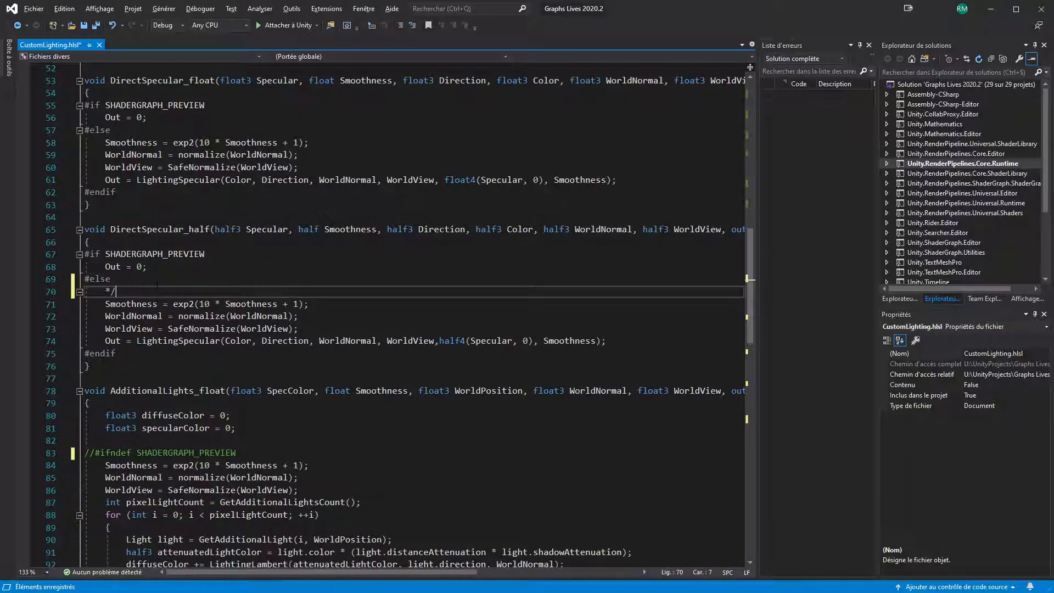
pyautogui.click(117, 242)
pyautogui.press('Return')
pyautogui.write('/*')
pyautogui.press('Delete')
pyautogui.press('Delete')
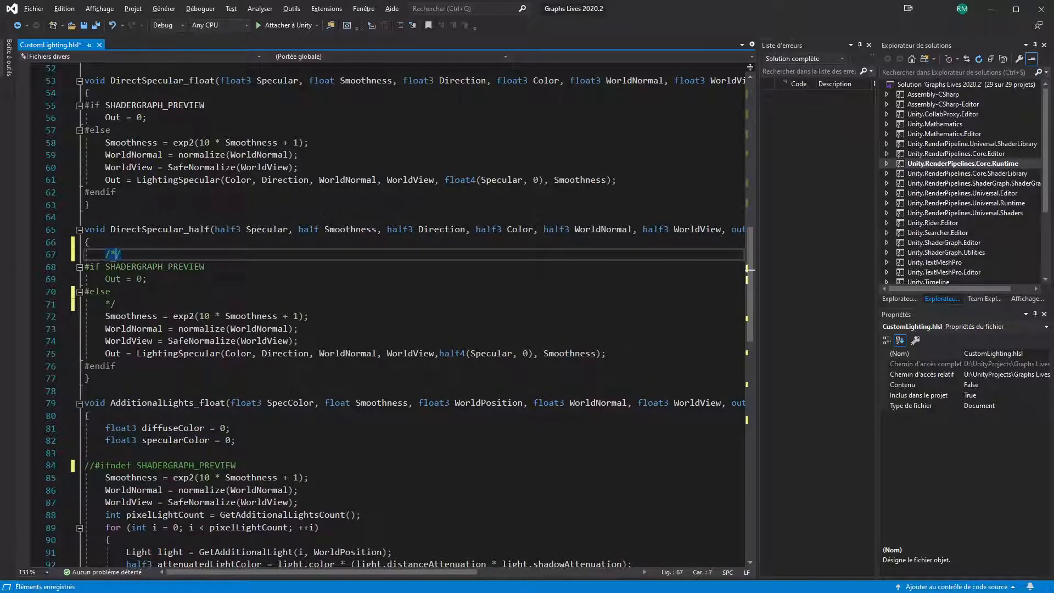
pyautogui.click(119, 366)
pyautogui.press('Home')
pyautogui.write('//')
pyautogui.hotkey('ctrl', 's')
# - In DirectSpecular_float, comment out the #endif, block-comment the lines from #if SHADERGRAPH_PREVIEW through #else, and save the file
pyautogui.scroll(6, 138, 415)
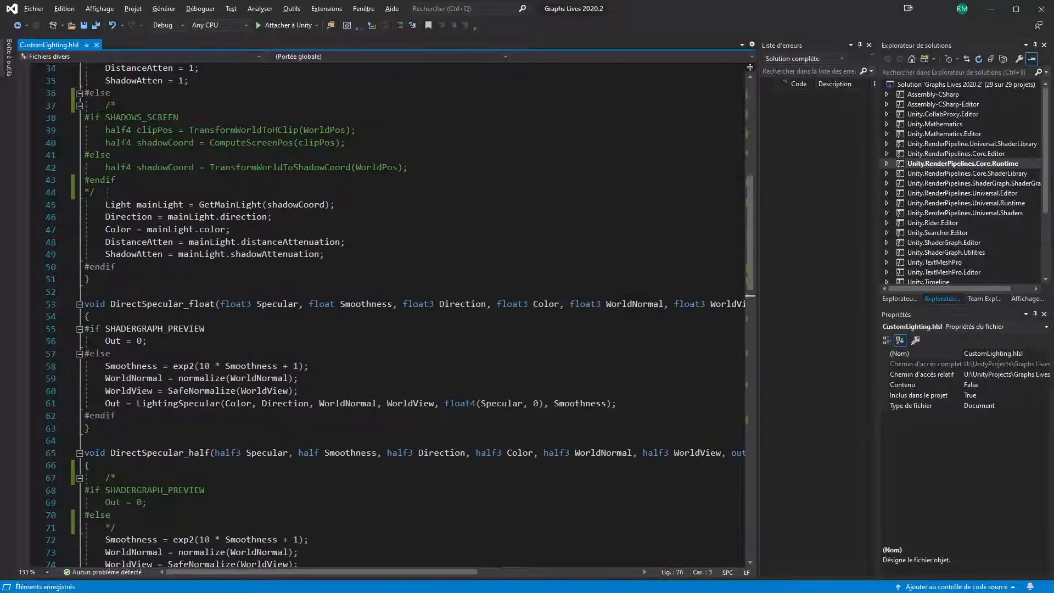
pyautogui.click(138, 415)
pyautogui.press('Home')
pyautogui.write('//')
pyautogui.click(128, 355)
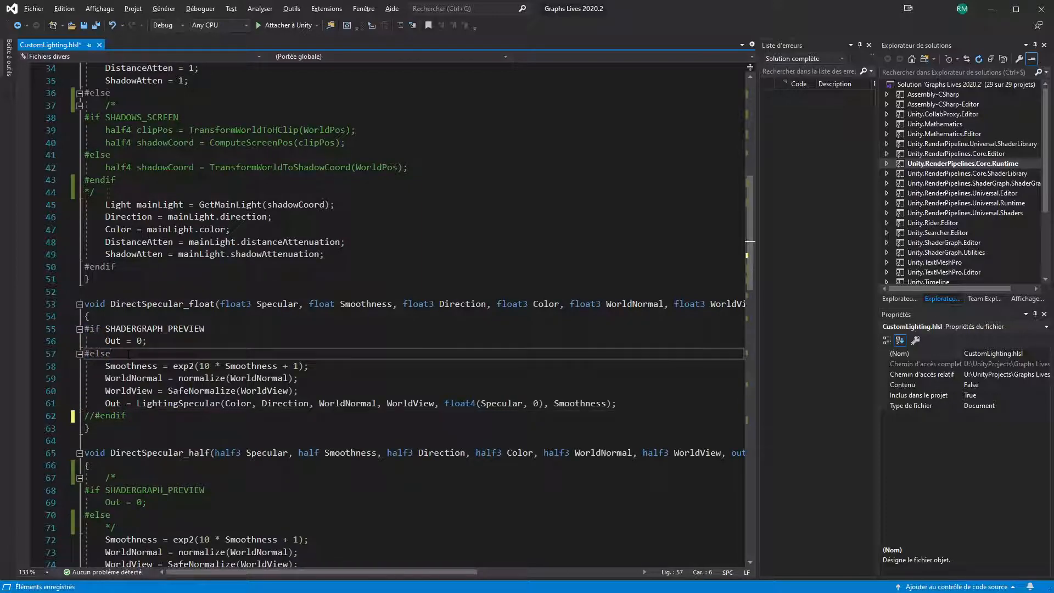
pyautogui.press('Return')
pyautogui.write('*/')
pyautogui.press('Up')
pyautogui.press('Up')
pyautogui.press('Up')
pyautogui.press('Up')
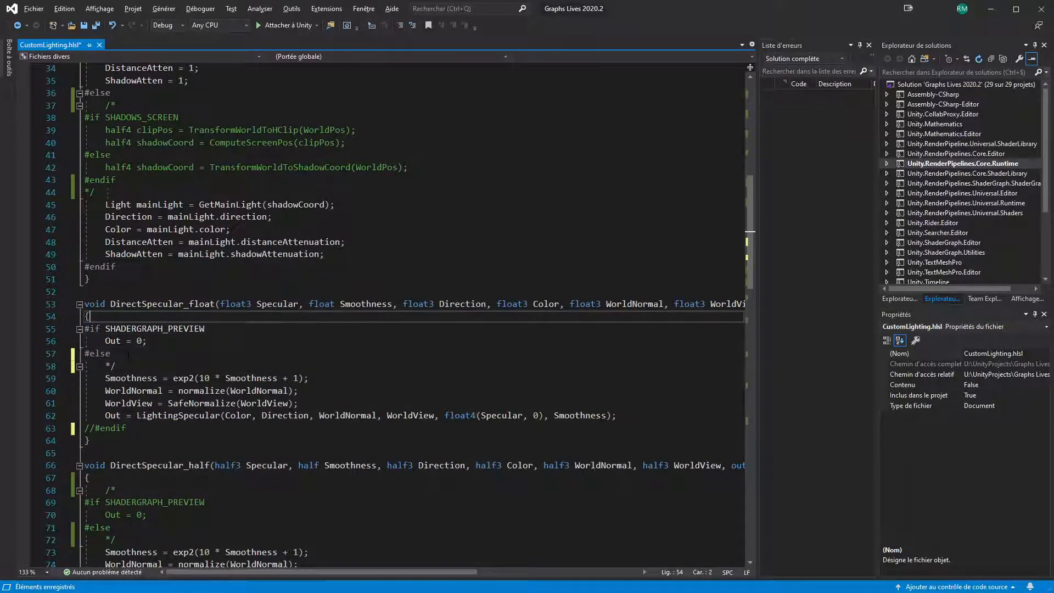
pyautogui.write('/*')
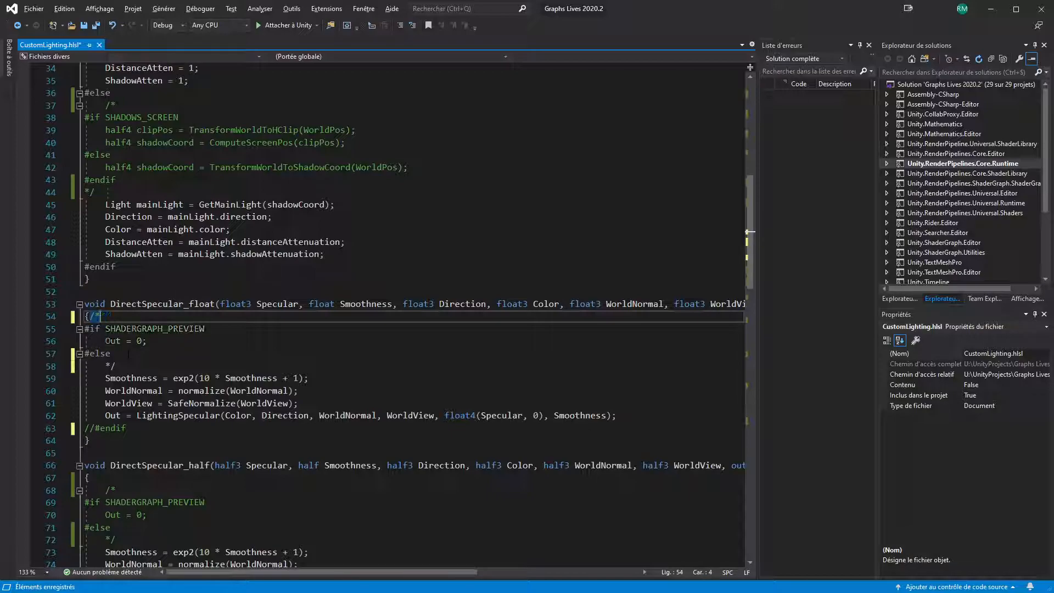
pyautogui.scroll(5, 129, 355)
pyautogui.hotkey('ctrl', 's')
# - In MainLight_half, comment out the final #endif, open a block comment before #if SHADERGRAPH_PREVIEW, and save the file
pyautogui.click(125, 453)
pyautogui.press('Home')
pyautogui.write('//')
pyautogui.click(121, 205)
pyautogui.press('Return')
pyautogui.write('/**/')
pyautogui.press('Left')
pyautogui.press('Left')
pyautogui.press('Delete')
pyautogui.press('Delete')
pyautogui.hotkey('ctrl', 's')
# - Check the Custom Function node's error in Unity and find the Light type it concerns in MainLight_float in Visual Studio
pyautogui.scroll(6, 221, 386)
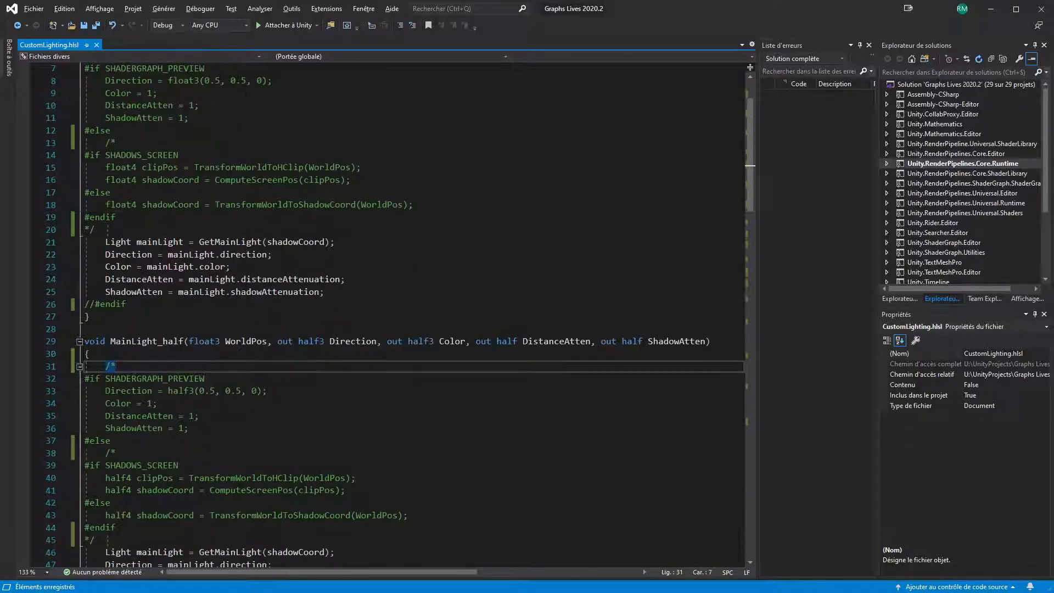
pyautogui.hotkey('alt', 'Tab')
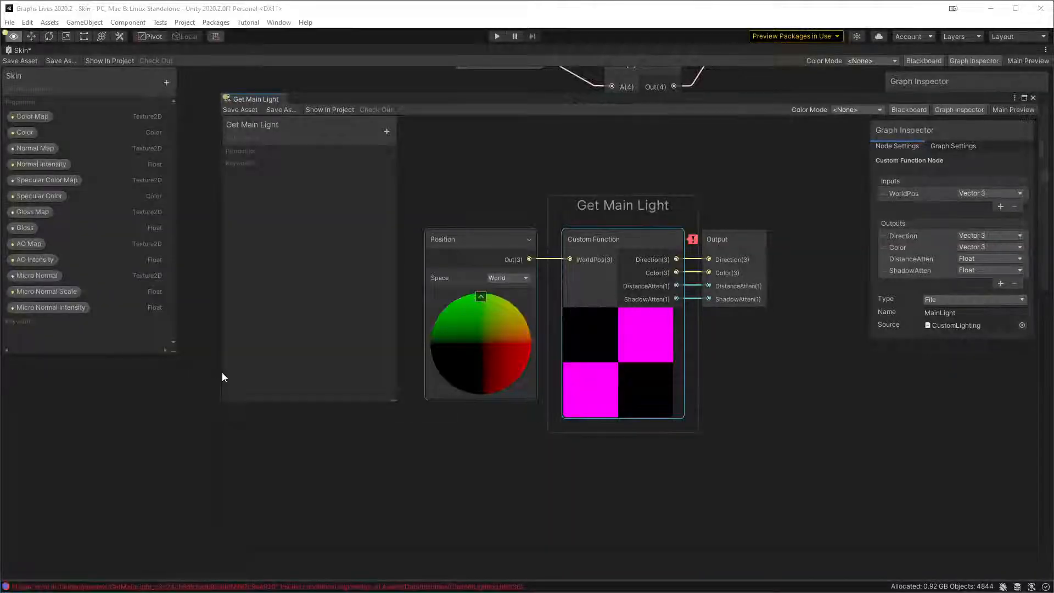
pyautogui.moveTo(689, 239)
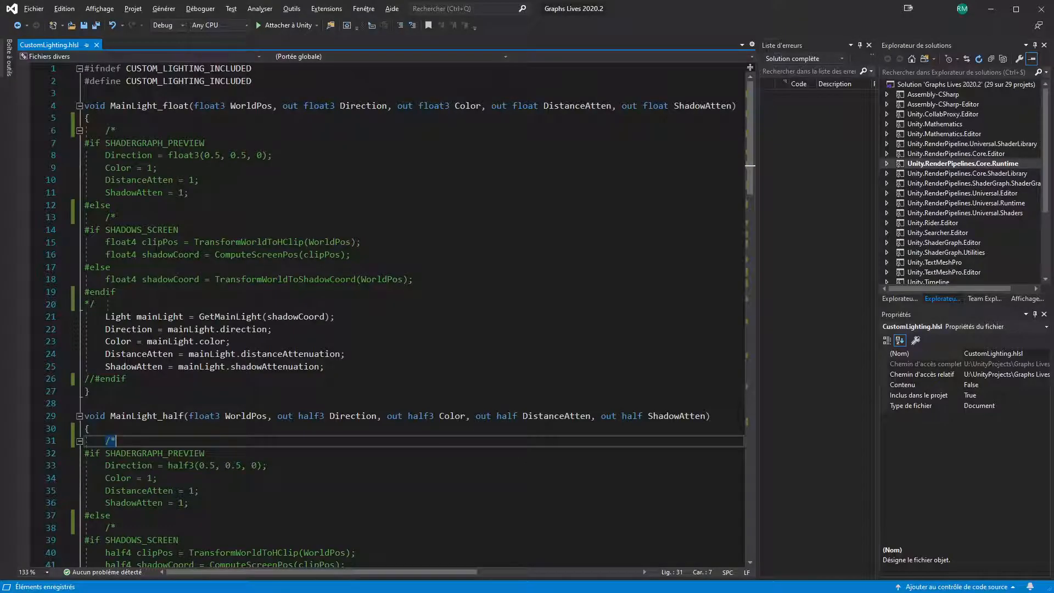
pyautogui.click(115, 316)
pyautogui.doubleClick(118, 316)
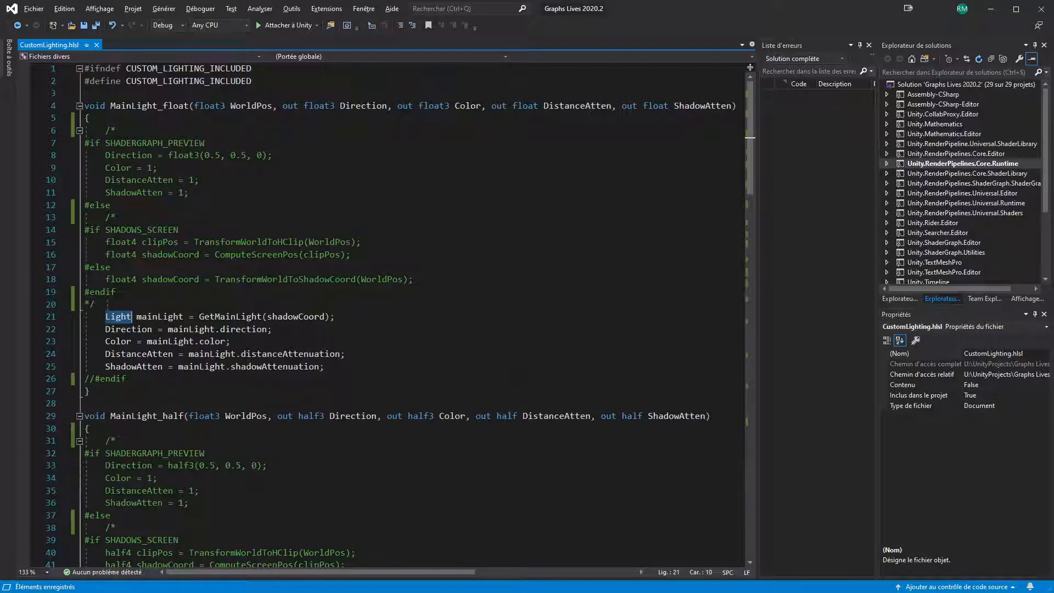
# - Switch to Chrome and search the web in a new tab for "urp 10.2 custom lighting"
pyautogui.click(229, 592)
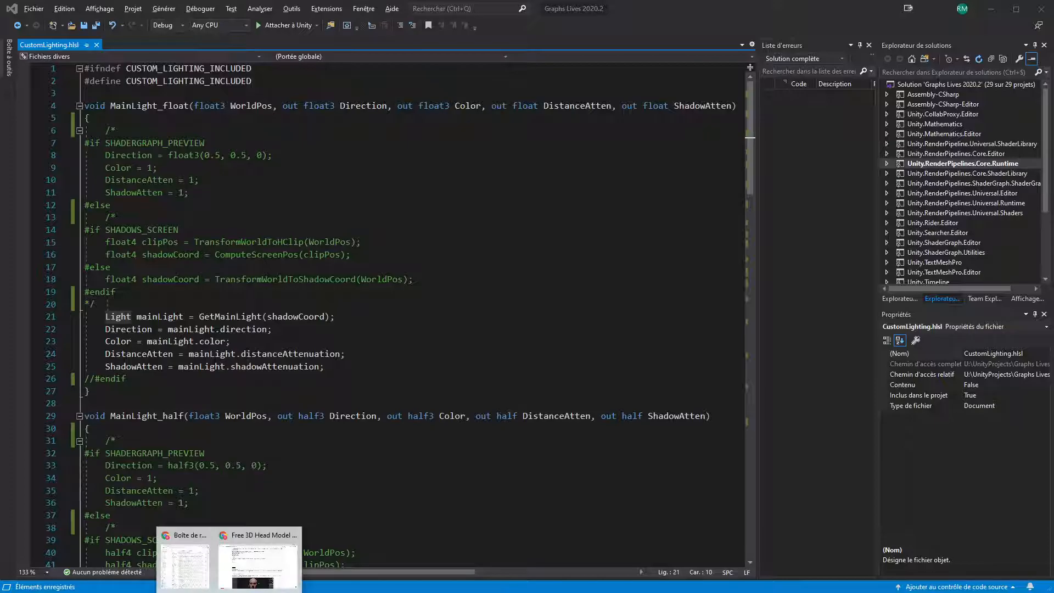
pyautogui.click(254, 555)
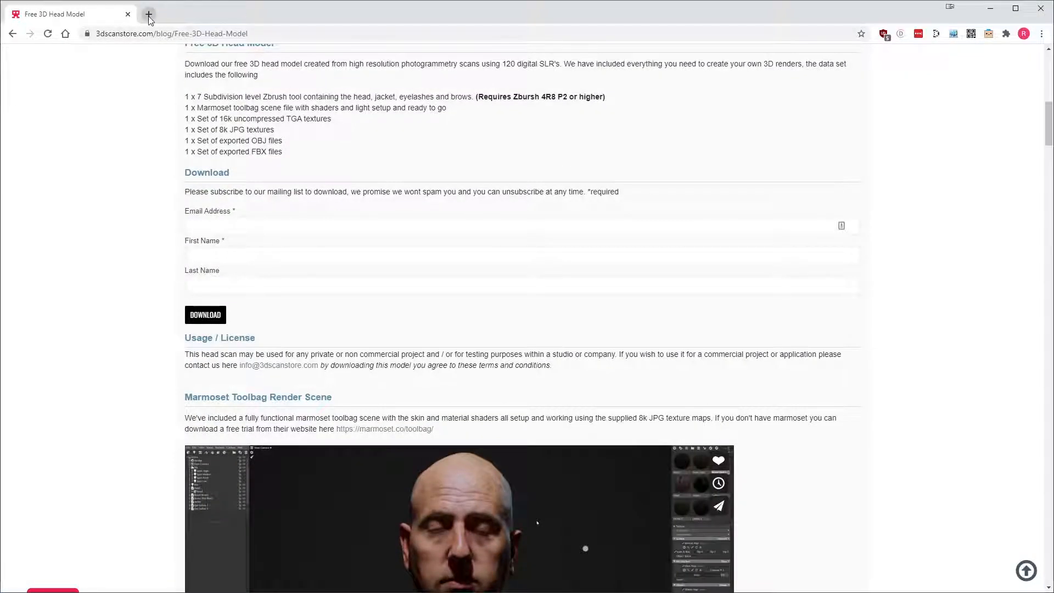
pyautogui.click(143, 14)
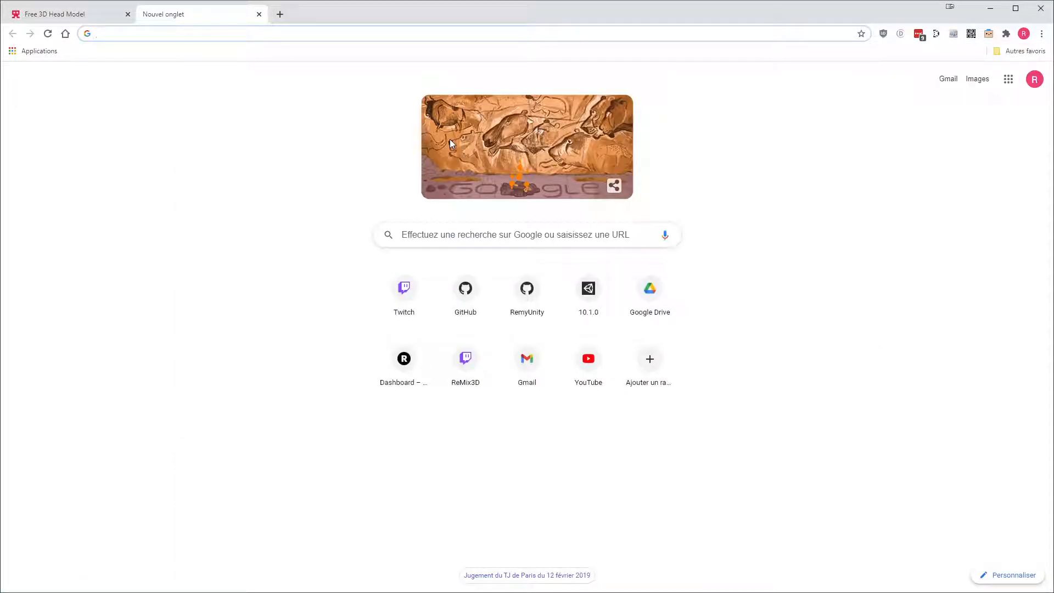
pyautogui.write('urp')
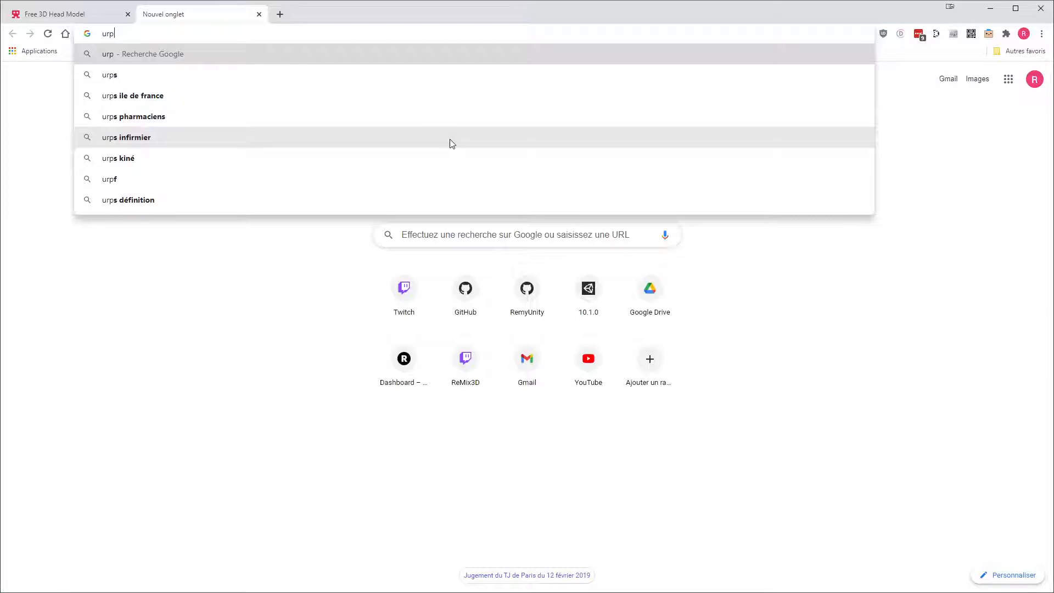
pyautogui.write(' 10.')
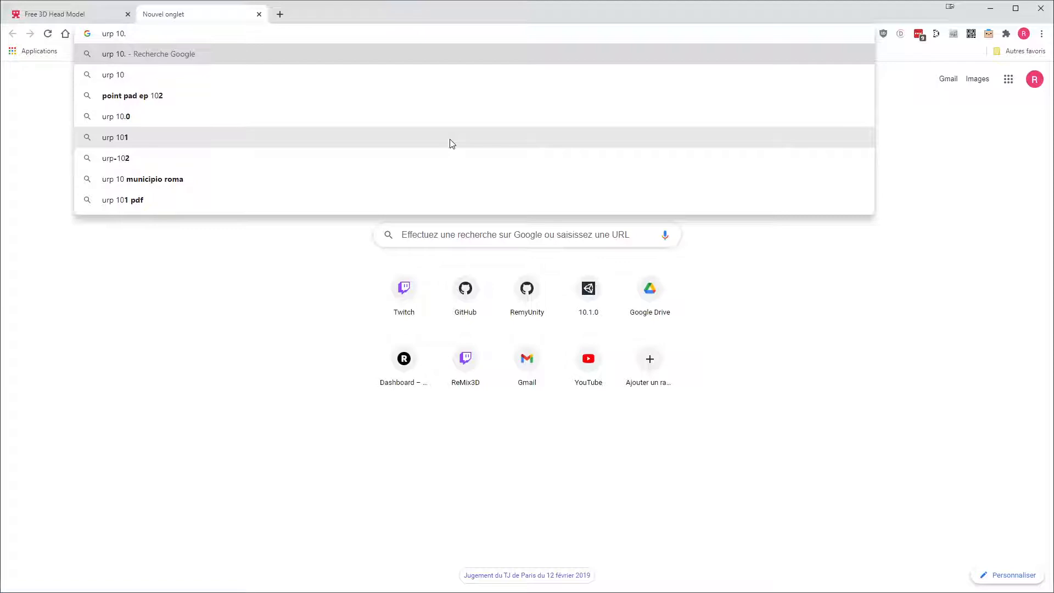
pyautogui.write('2 custom lig')
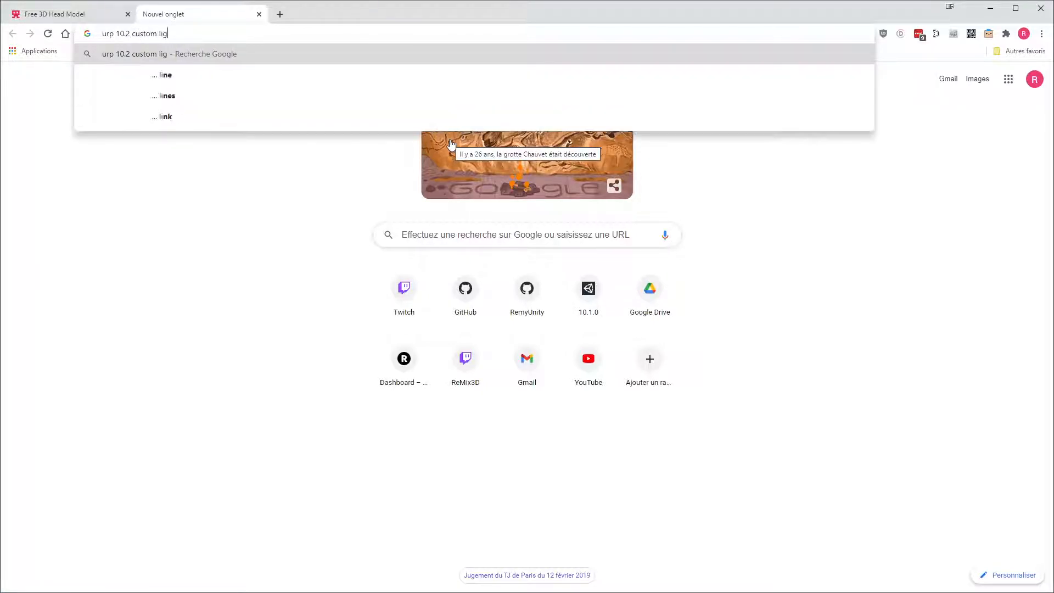
pyautogui.write('hting')
pyautogui.press('Return')
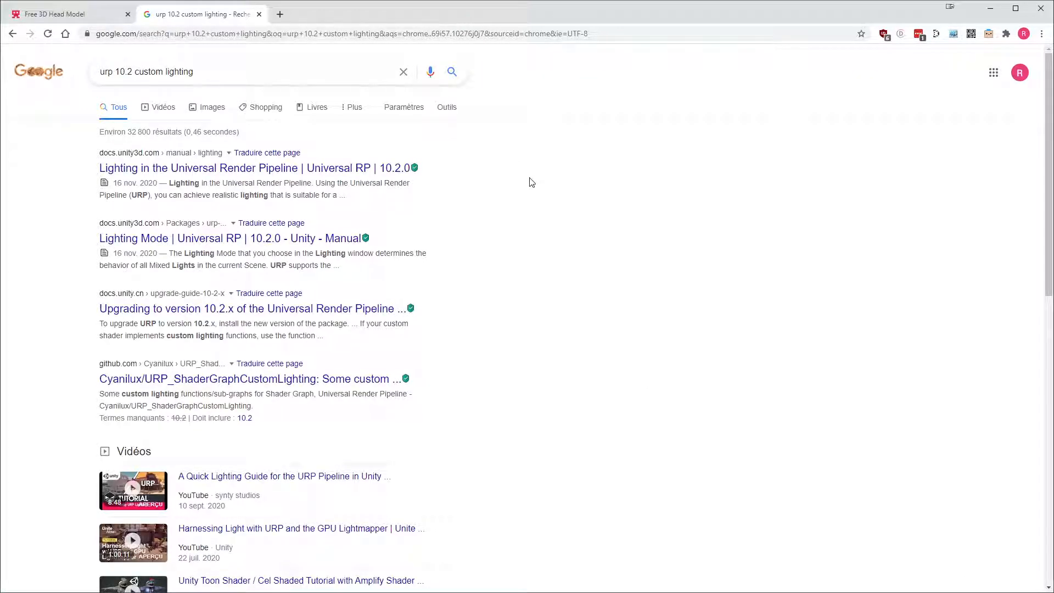
# - Open the guide on upgrading to Universal Render Pipeline 10.2.x in a separate tab and read through its upgrade sections
pyautogui.middleClick(360, 308)
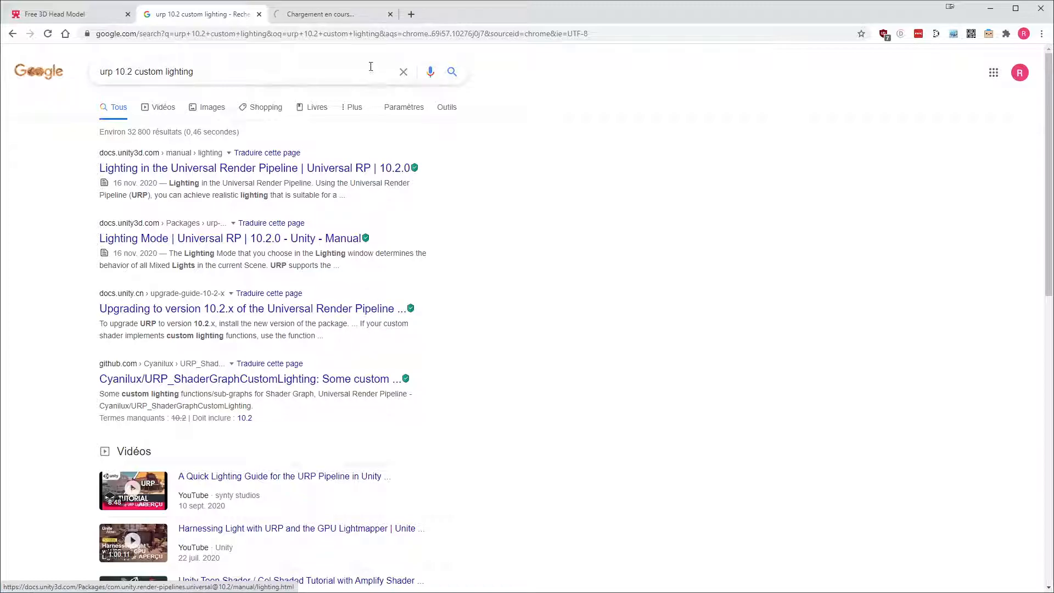
pyautogui.click(344, 16)
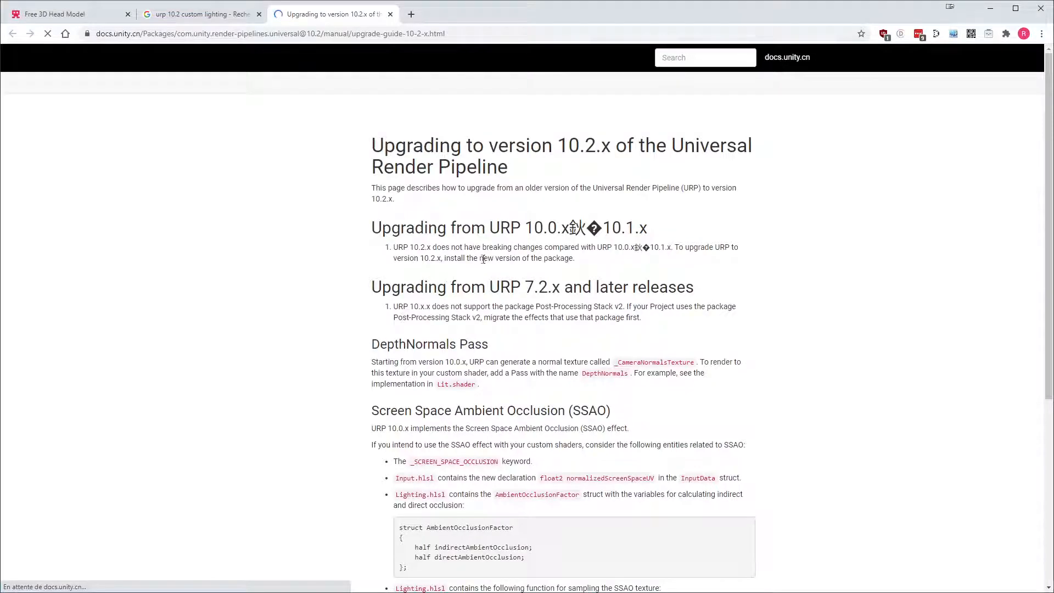
pyautogui.doubleClick(581, 227)
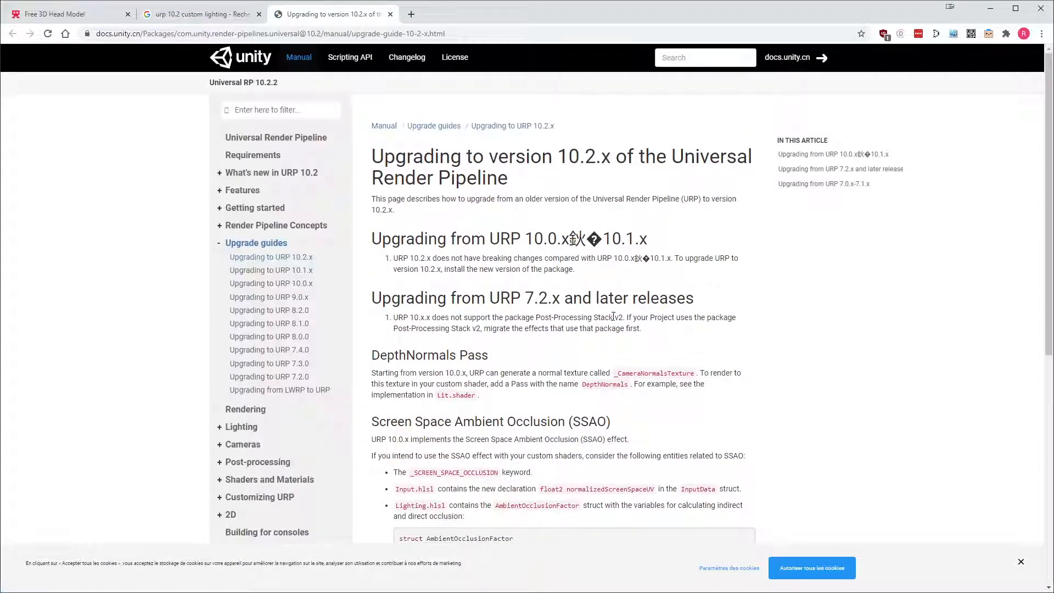
pyautogui.scroll(-2, 510, 294)
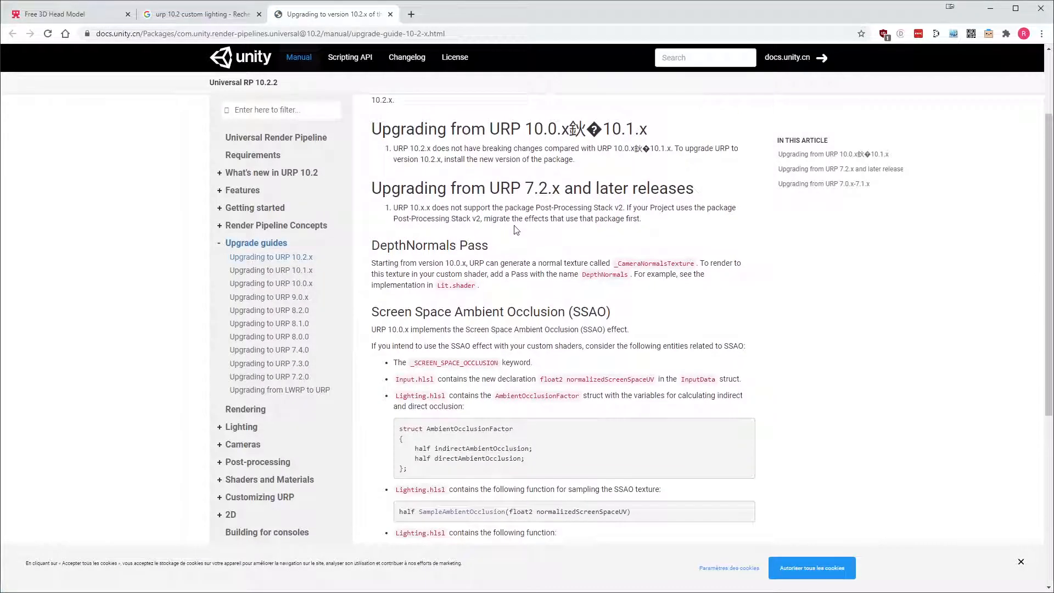
pyautogui.scroll(-2, 516, 230)
pyautogui.scroll(4, 540, 248)
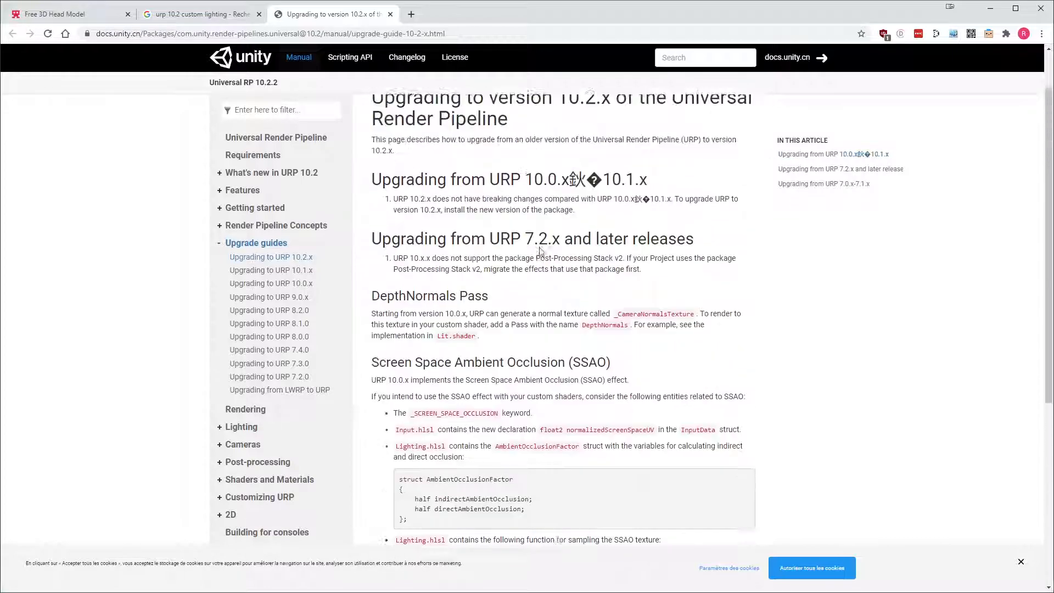
pyautogui.scroll(-7, 540, 248)
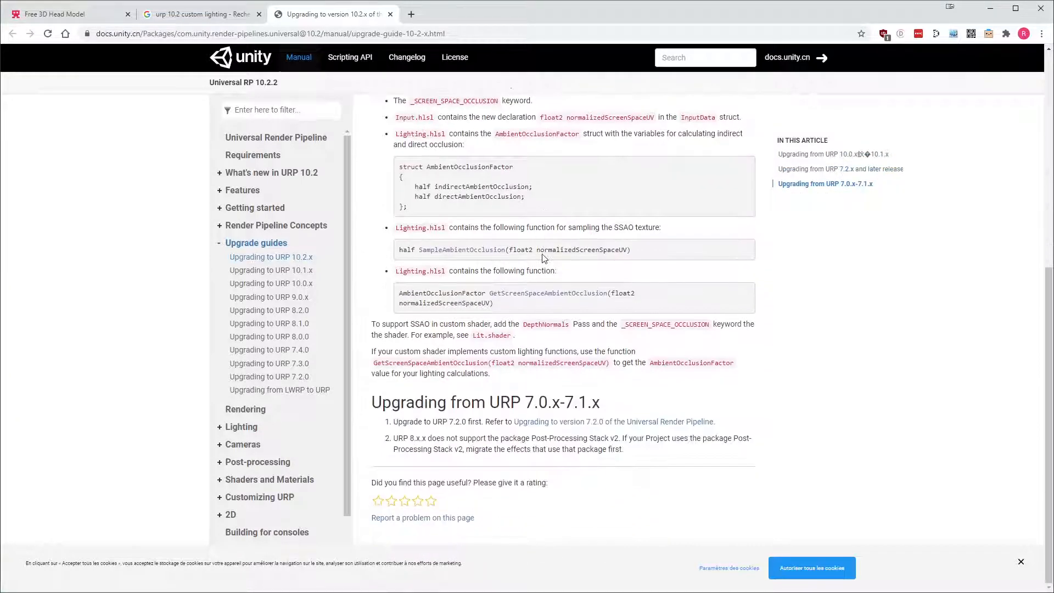
pyautogui.scroll(6, 543, 258)
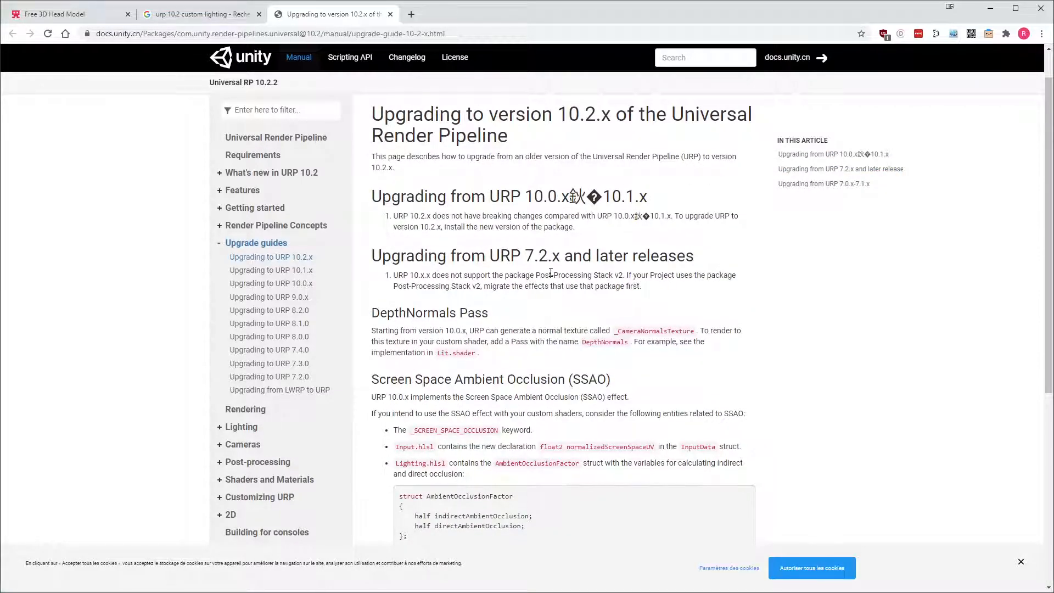
# - Find the word "custom" in the upgrade guide and examine the passages on custom shaders and lighting functions
pyautogui.hotkey('ctrl', 'f')
pyautogui.write('custom')
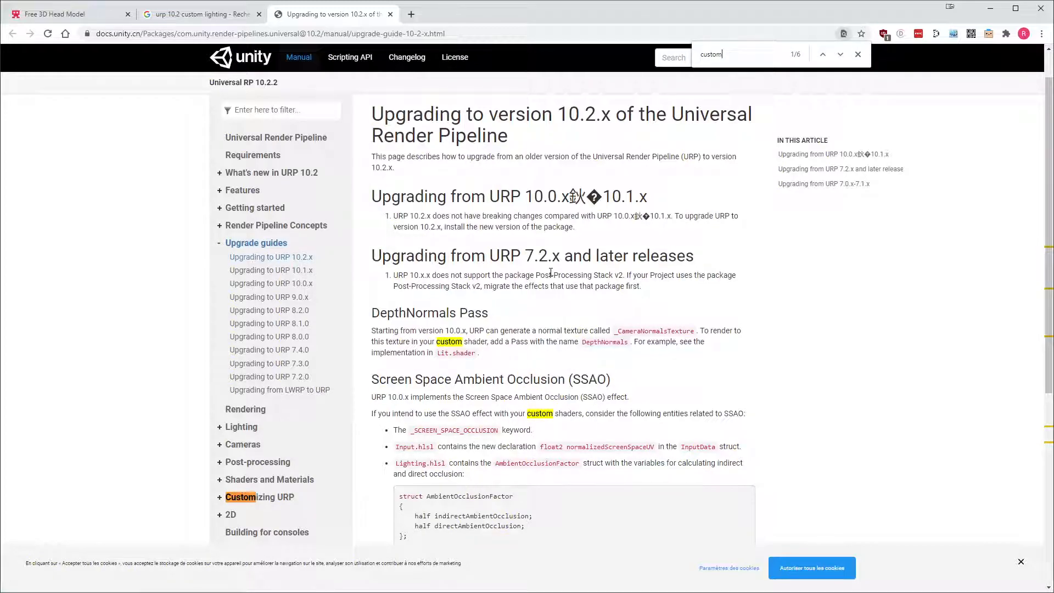
pyautogui.scroll(-6, 551, 273)
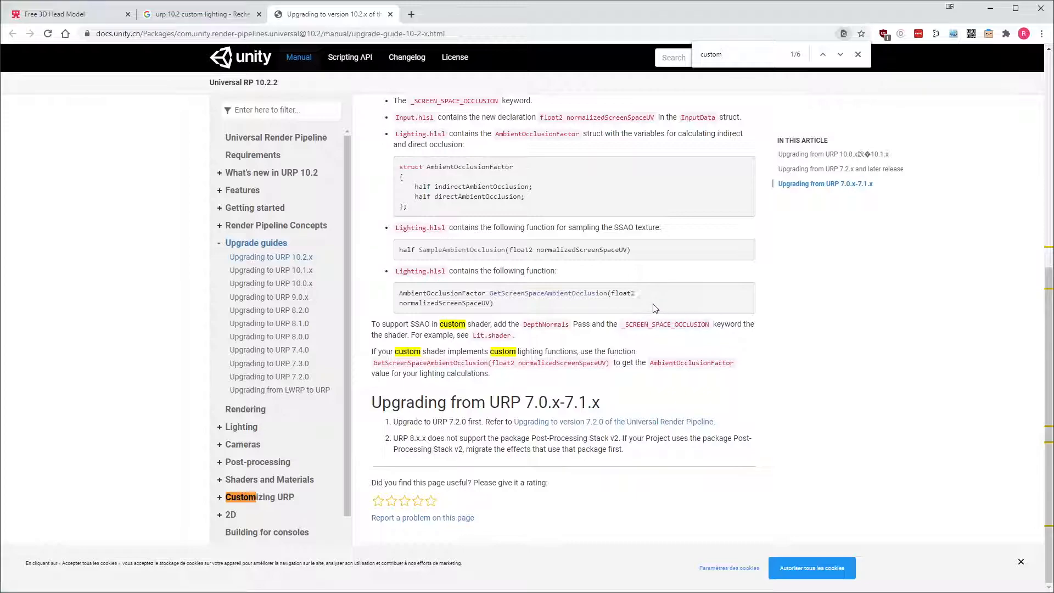
# - Examine the upgrade guide's passage on GetScreenSpaceAmbientOcclusion, its normalizedScreenSpaceUV parameter and AmbientOcclusionFactor
pyautogui.doubleClick(481, 361)
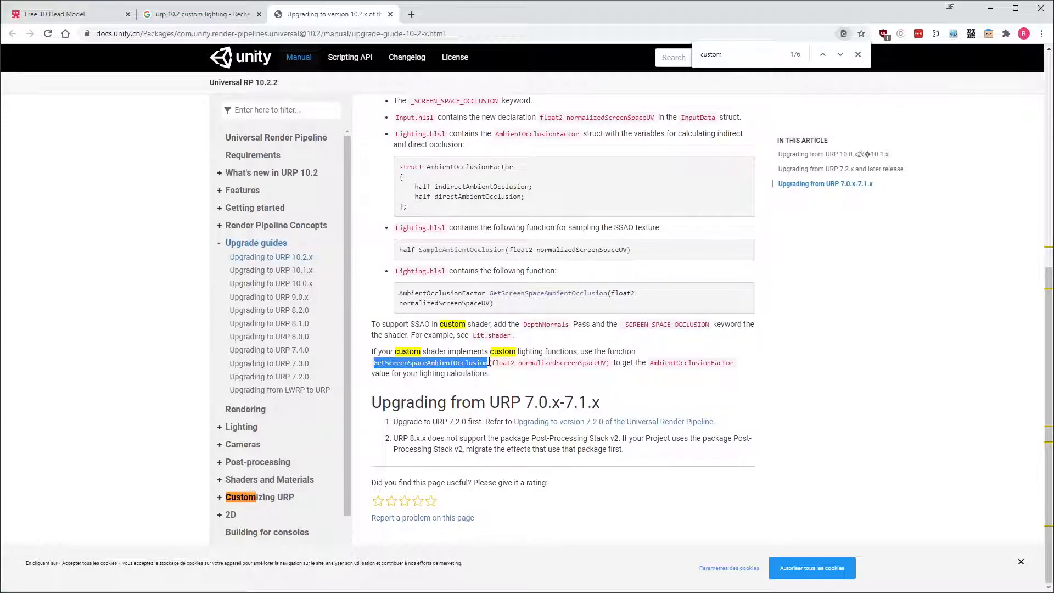
pyautogui.click(515, 364)
pyautogui.doubleClick(582, 363)
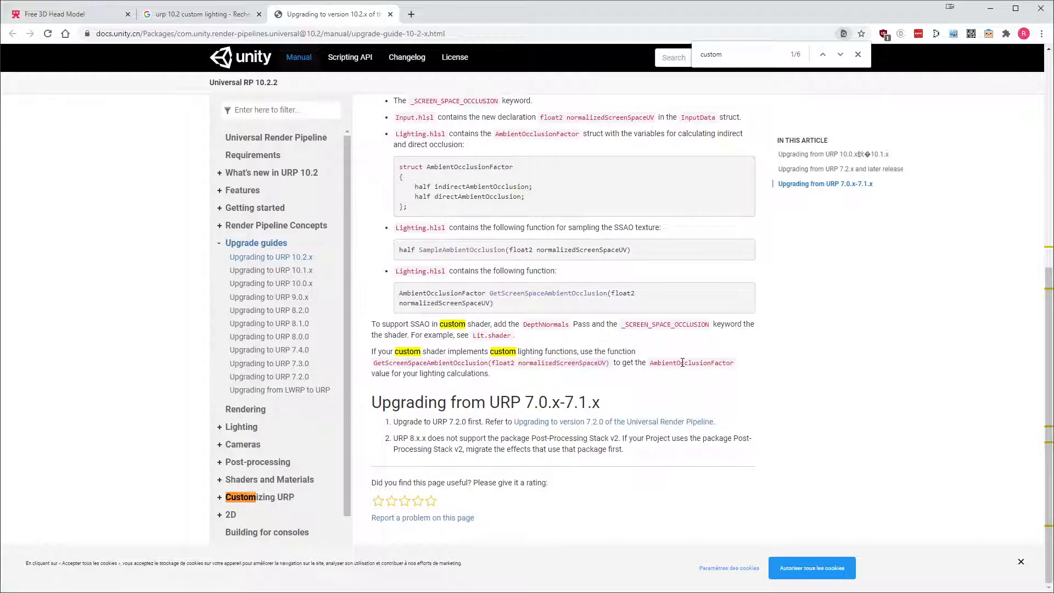
pyautogui.doubleClick(682, 363)
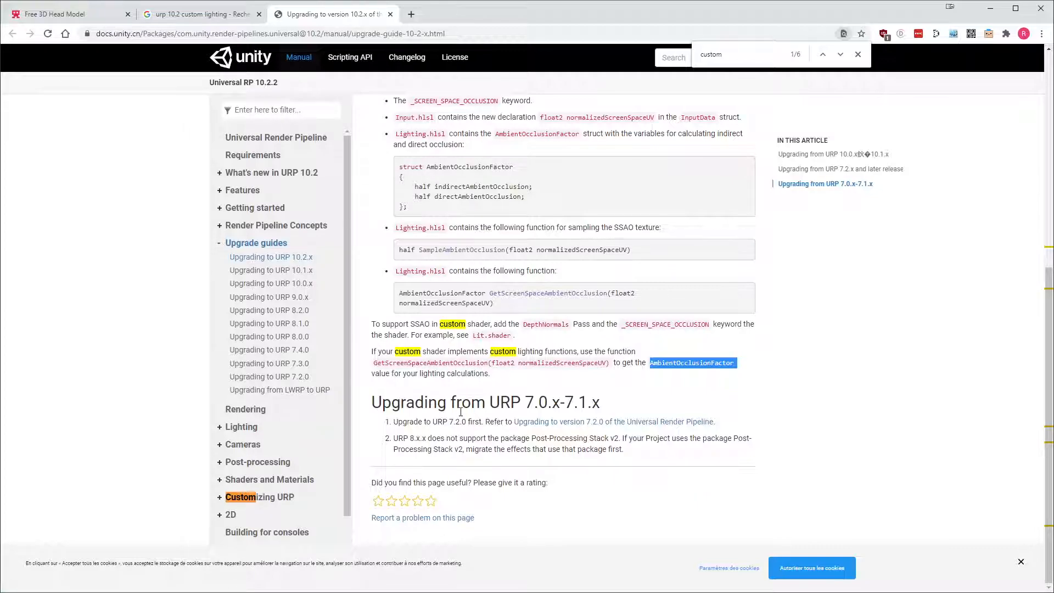
# - Look through the search results for "urp 10.2 custom lighting" and open the URP_ShaderGraphCustomLighting GitHub repository in a separate tab
pyautogui.click(220, 17)
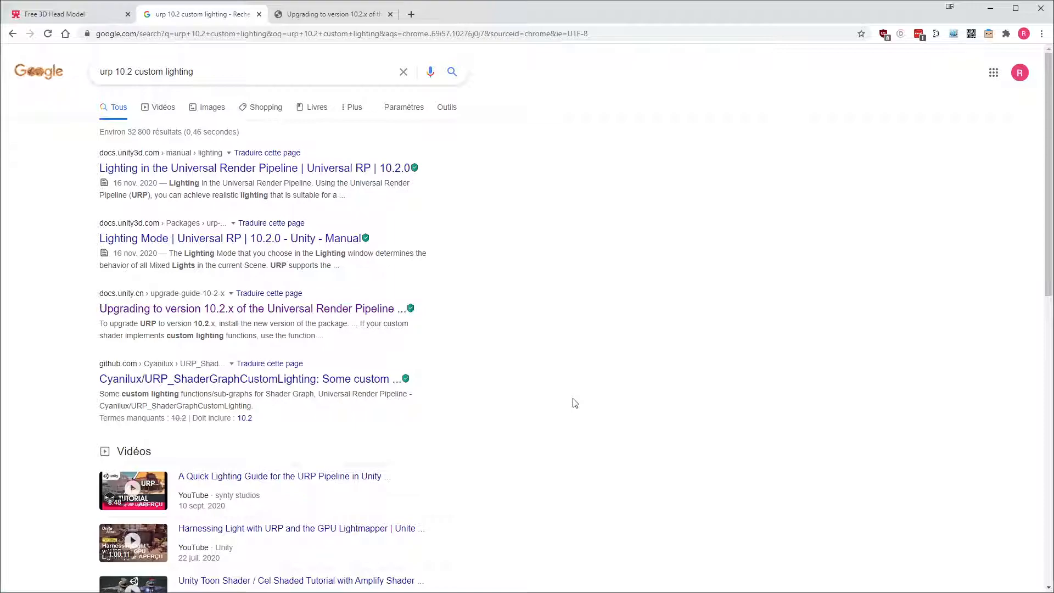
pyautogui.scroll(-4, 575, 404)
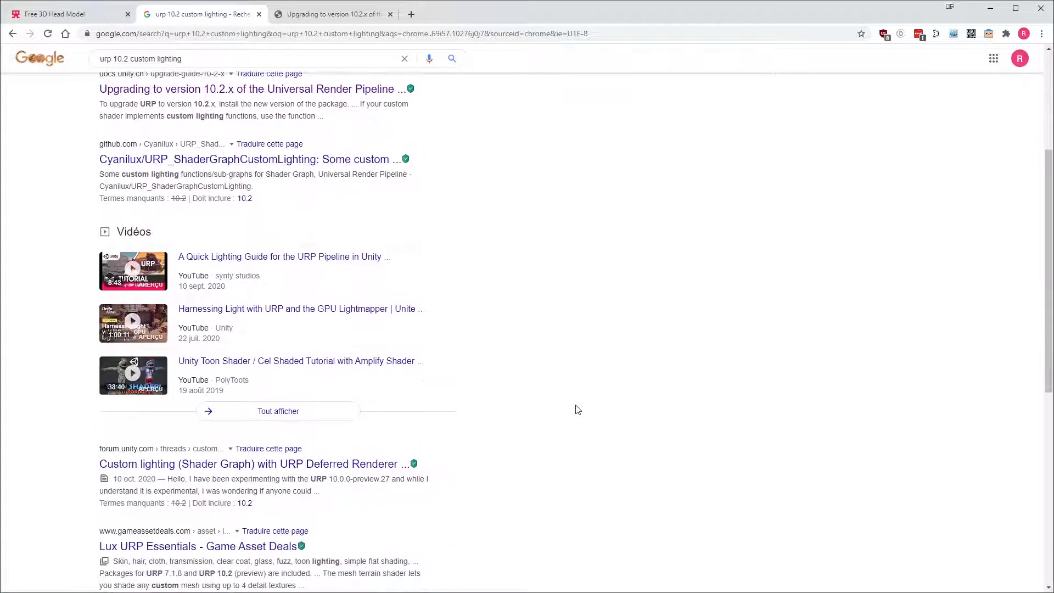
pyautogui.scroll(-3, 577, 409)
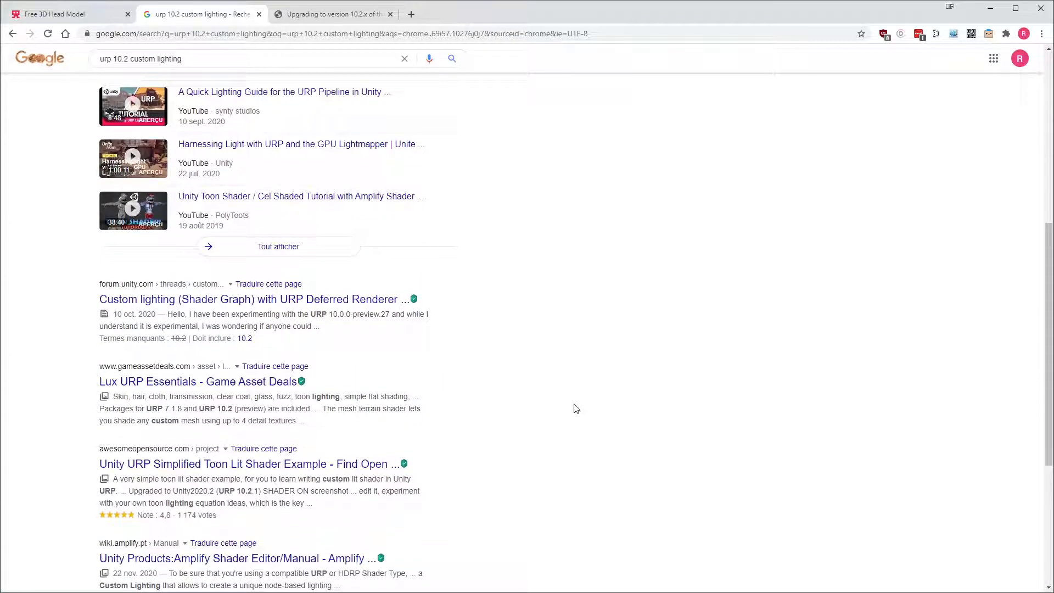
pyautogui.scroll(-3, 565, 405)
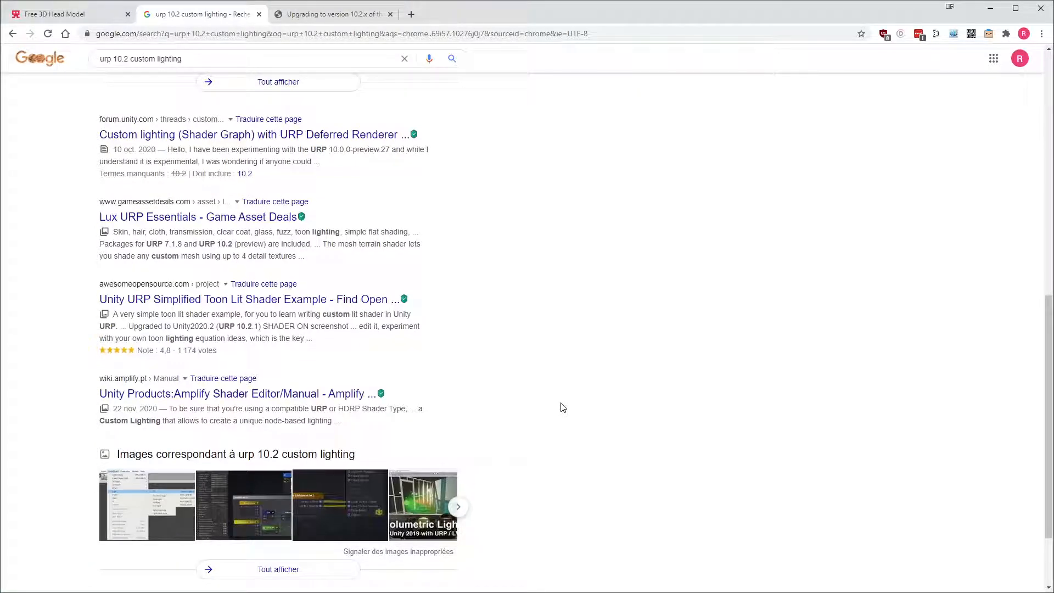
pyautogui.scroll(5, 563, 407)
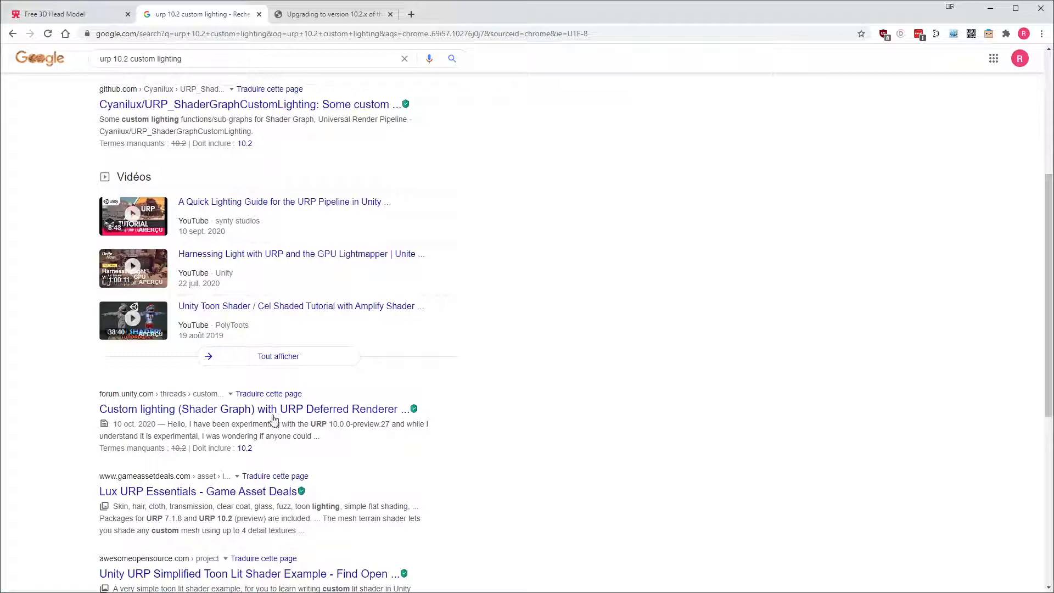
pyautogui.scroll(4, 374, 346)
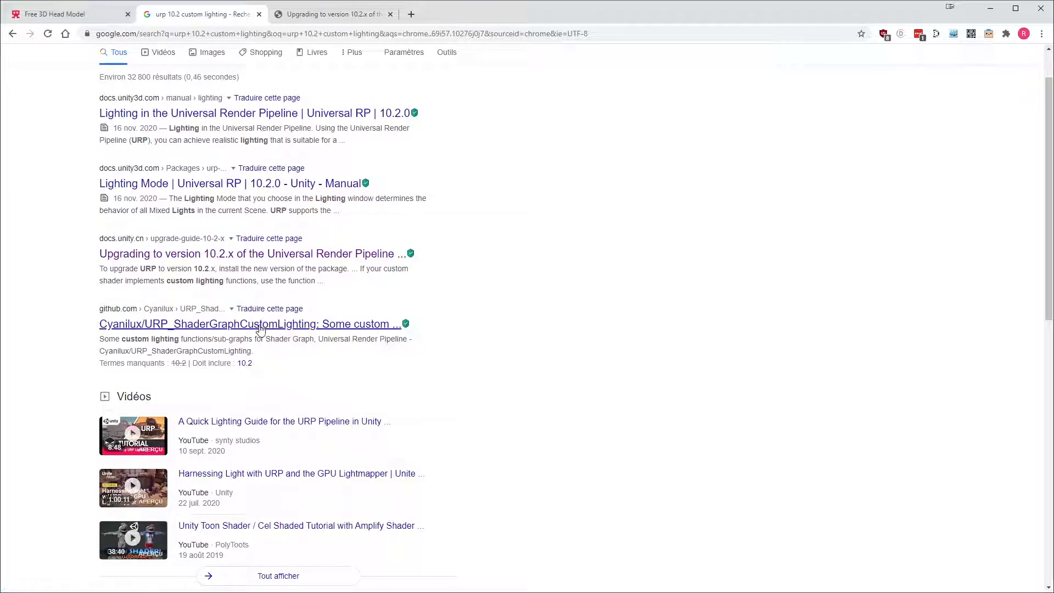
pyautogui.middleClick(260, 330)
pyautogui.click(450, 14)
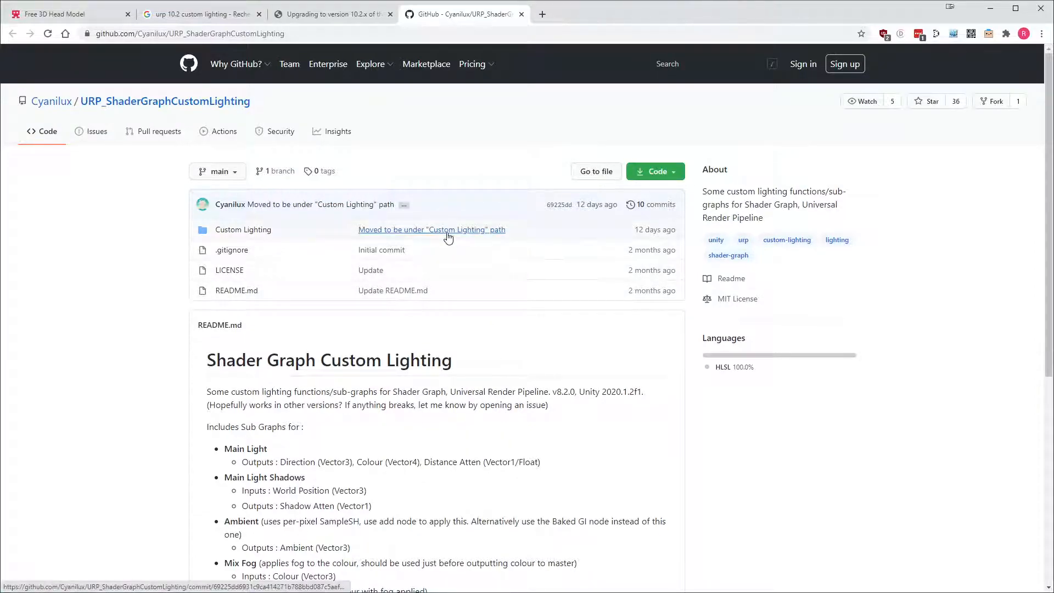
# - Open CustomLighting.hlsl from the repository's Custom Lighting folder
pyautogui.click(262, 233)
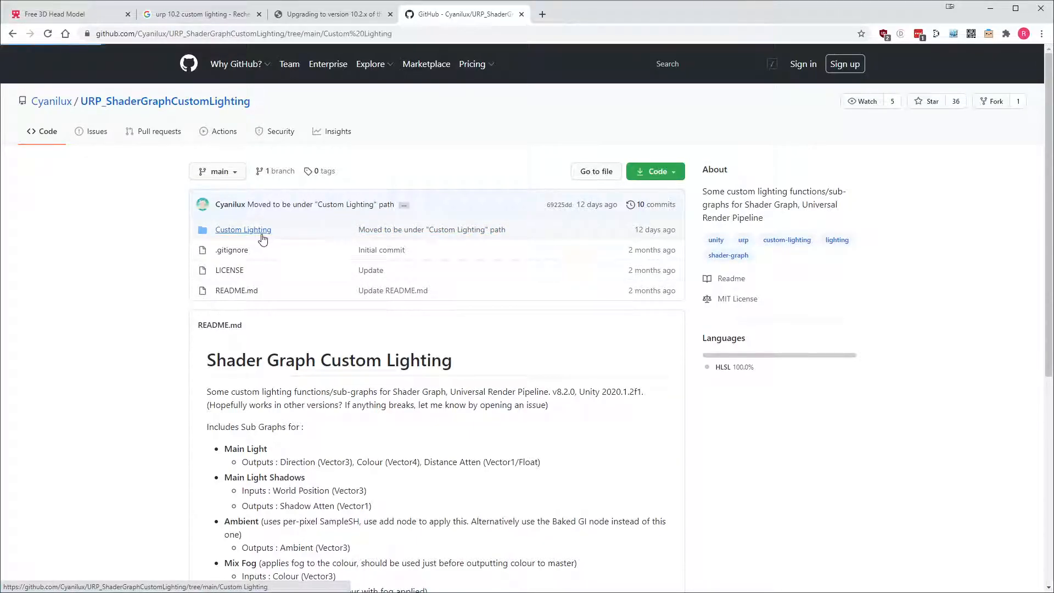
pyautogui.scroll(-2, 178, 336)
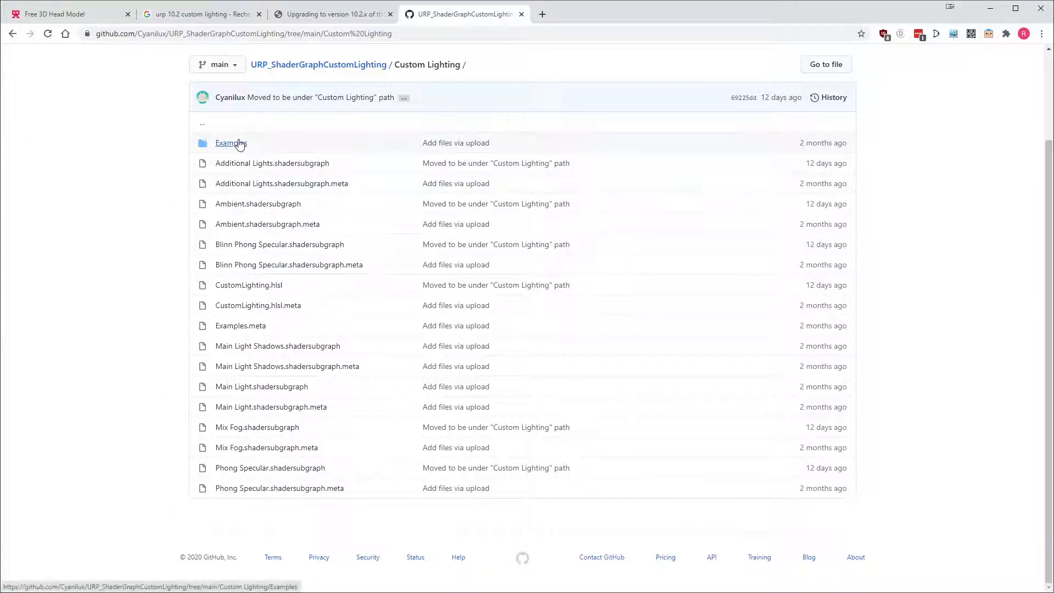
pyautogui.click(258, 286)
pyautogui.scroll(-3, 208, 351)
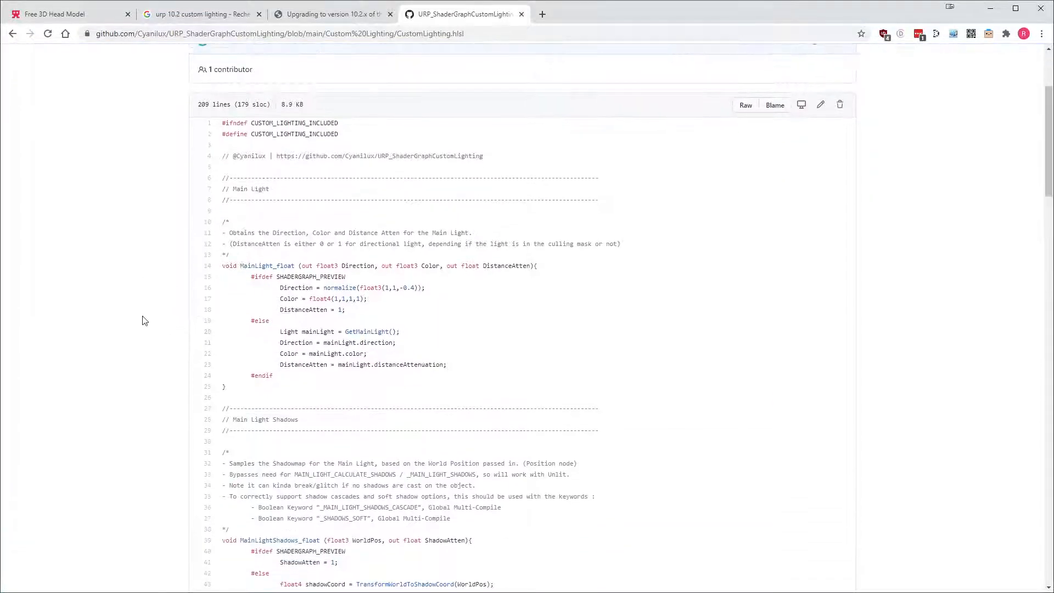
# - Examine the reference code in CustomLighting.hlsl, especially MainLight_float, the SampleShadowmap call and the SHADERGRAPH_PREVIEW condition
pyautogui.doubleClick(268, 266)
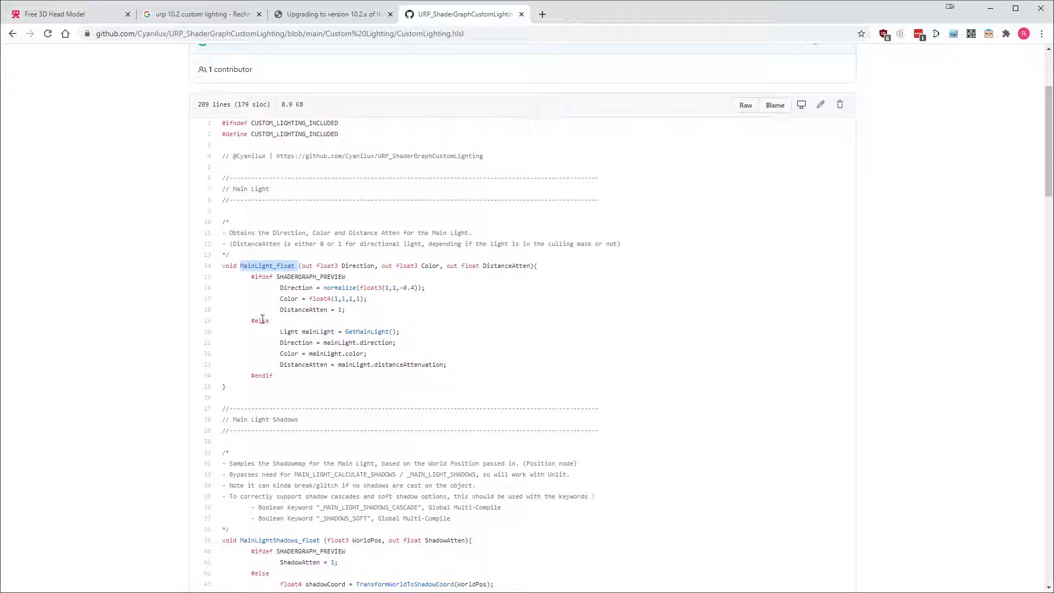
pyautogui.scroll(-3, 337, 319)
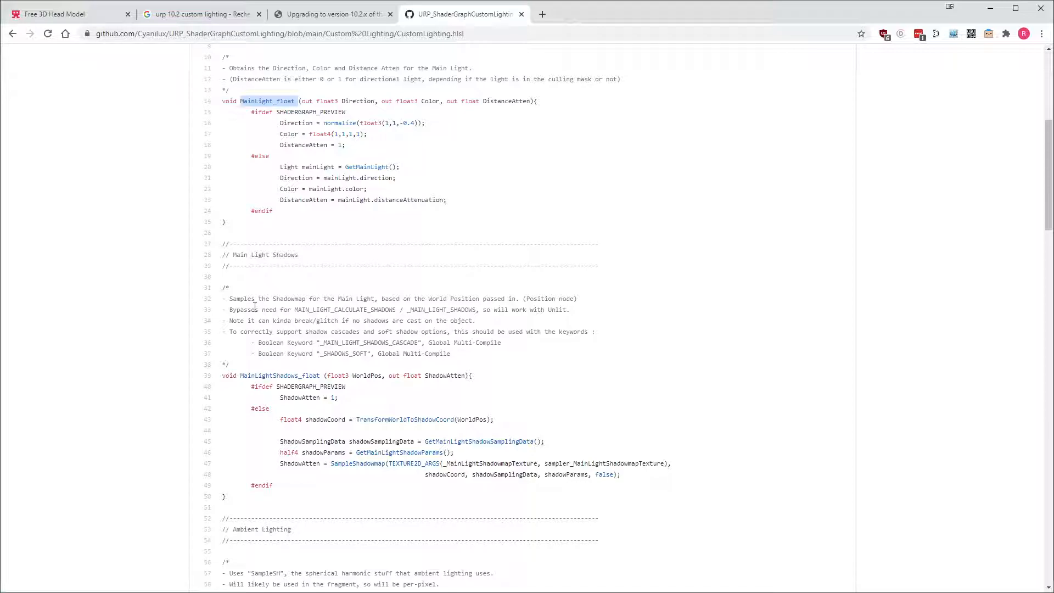
pyautogui.scroll(-4, 269, 318)
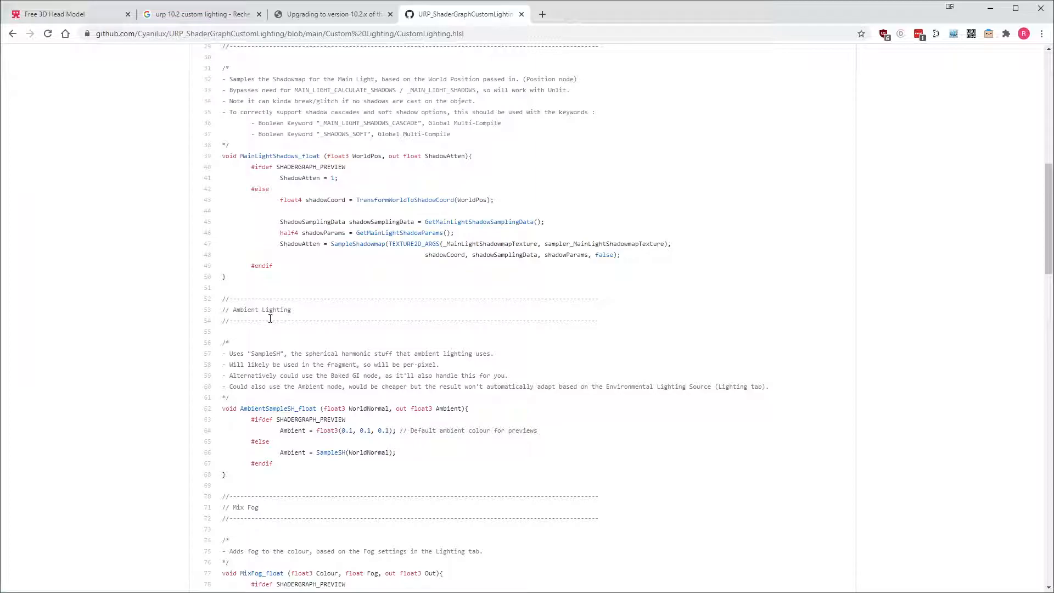
pyautogui.doubleClick(338, 243)
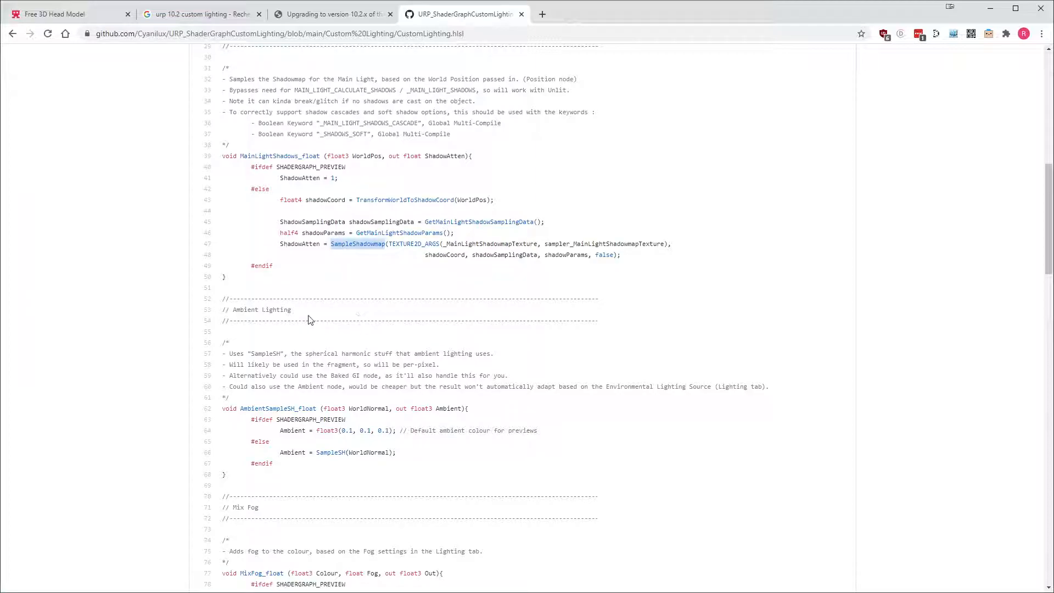
pyautogui.scroll(-3, 306, 315)
pyautogui.scroll(-9, 305, 314)
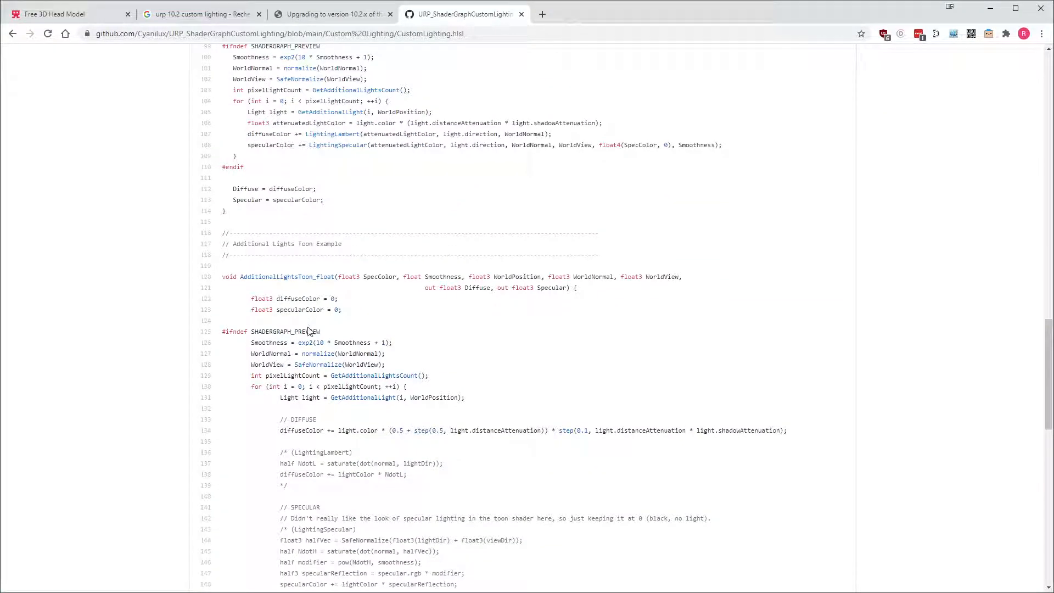
pyautogui.scroll(16, 305, 321)
pyautogui.scroll(6, 291, 320)
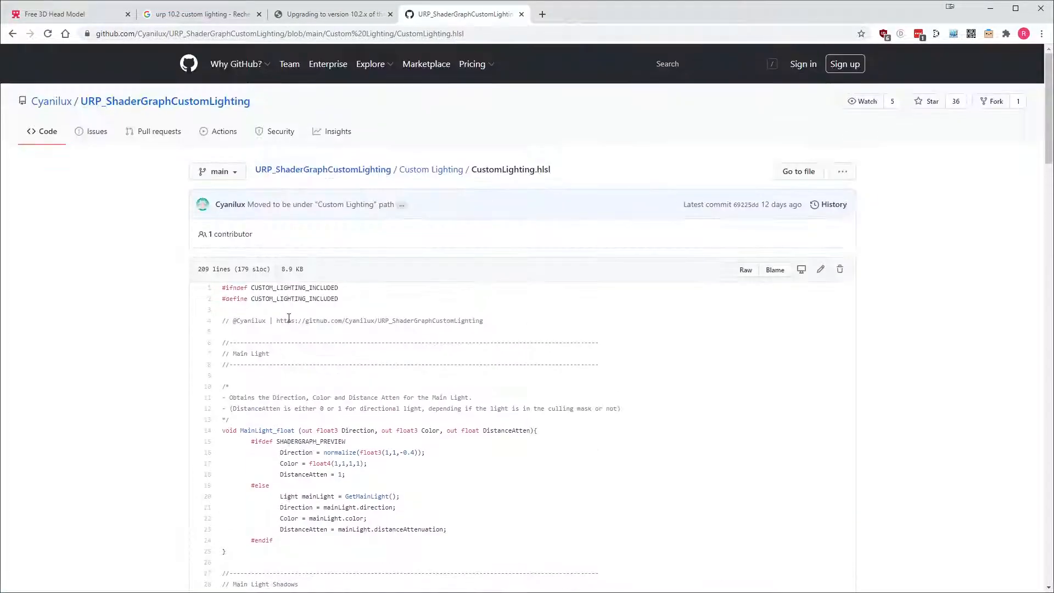
pyautogui.scroll(-1, 290, 322)
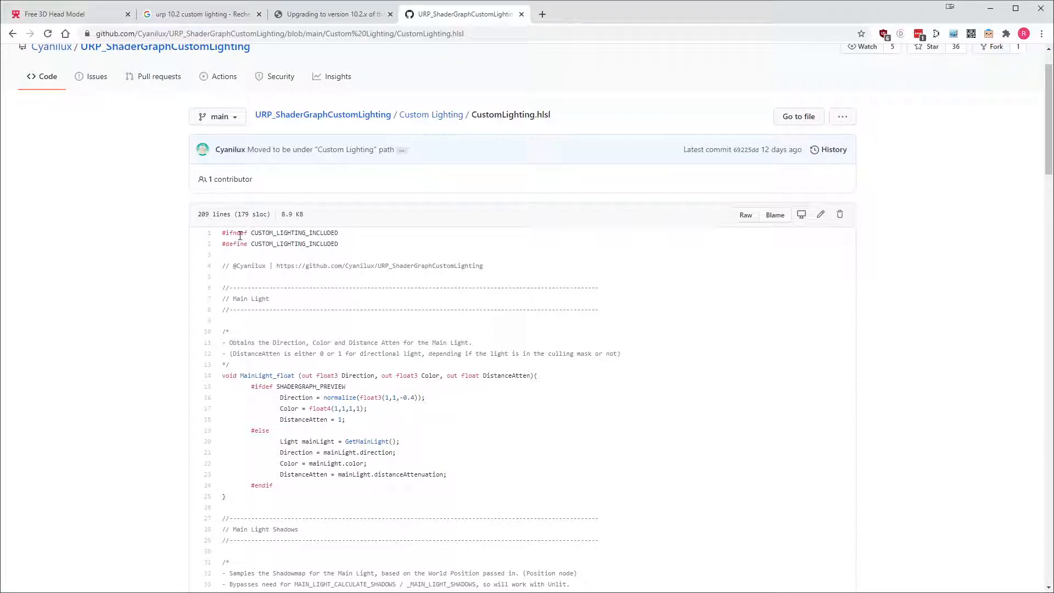
pyautogui.scroll(-20, 283, 329)
pyautogui.scroll(20, 245, 488)
pyautogui.scroll(12, 305, 423)
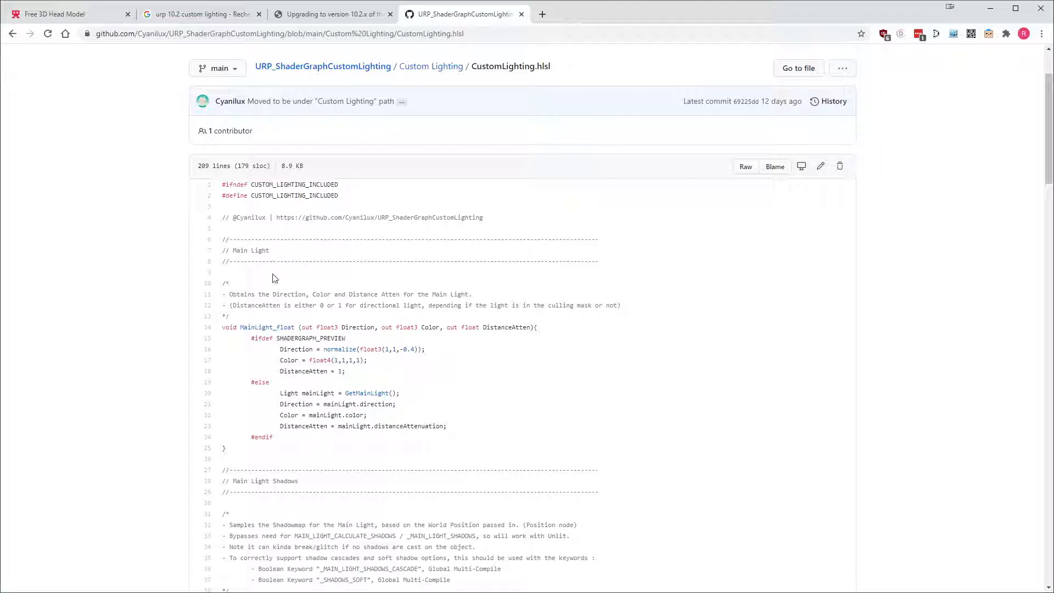
pyautogui.doubleClick(298, 339)
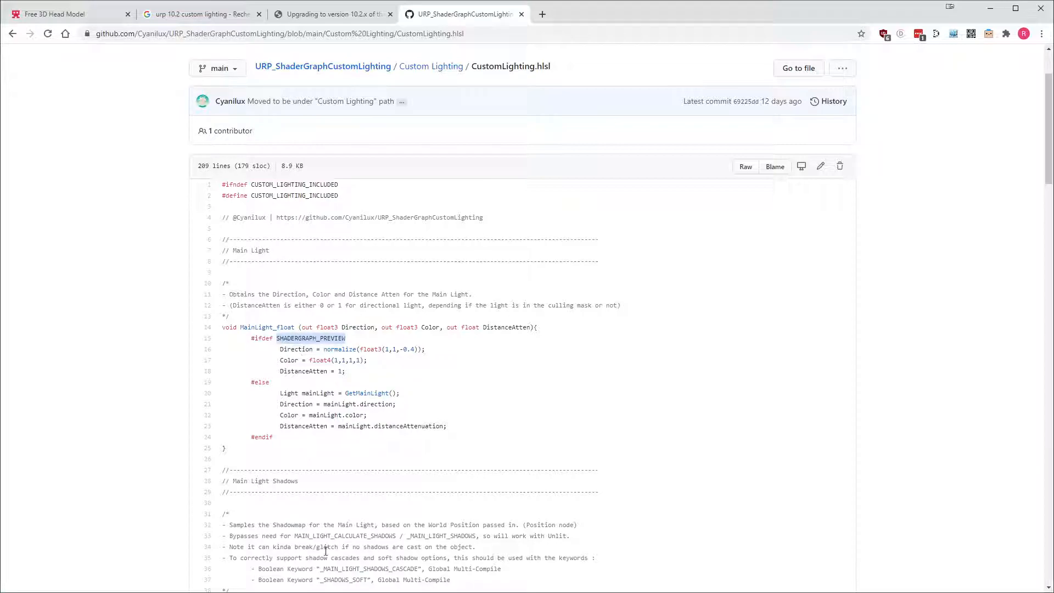
# - Switch to Visual Studio, uncomment the SHADERGRAPH_PREVIEW branch and its closing #endif in MainLight_float, and save CustomLighting.hlsl
pyautogui.hotkey('alt', 'Tab')
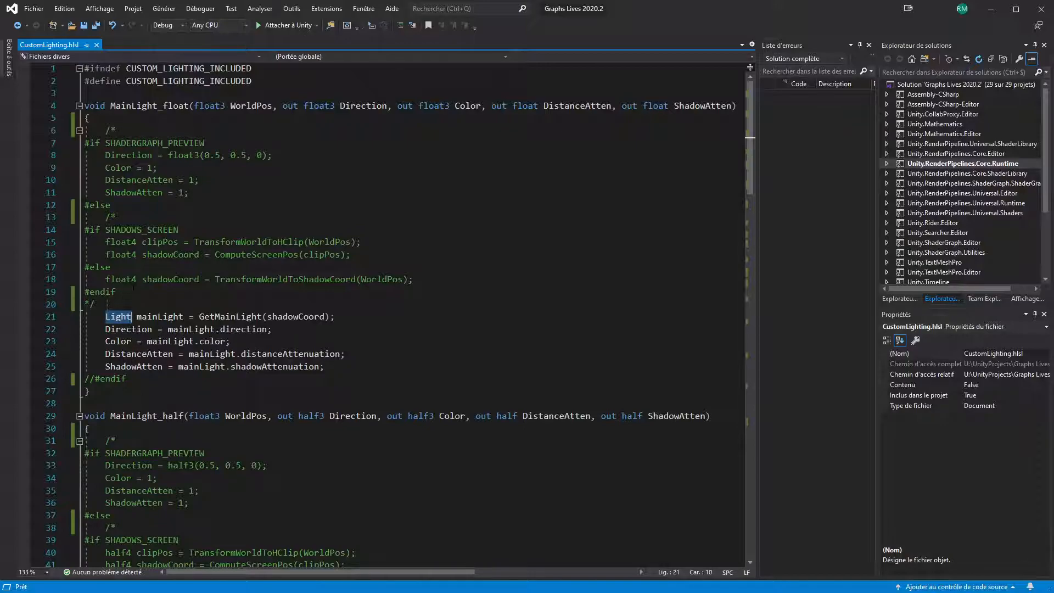
pyautogui.click(119, 143)
pyautogui.moveTo(119, 132); pyautogui.dragTo(116, 118)
pyautogui.press('Return')
pyautogui.click(92, 379)
pyautogui.press('BackSpace')
pyautogui.press('Delete')
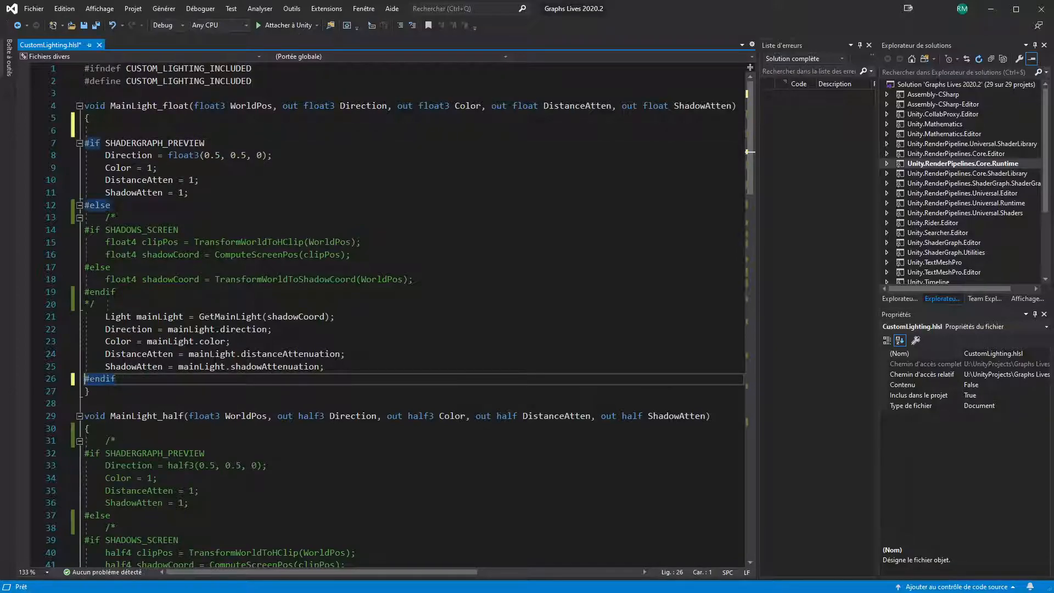
pyautogui.hotkey('ctrl', 's')
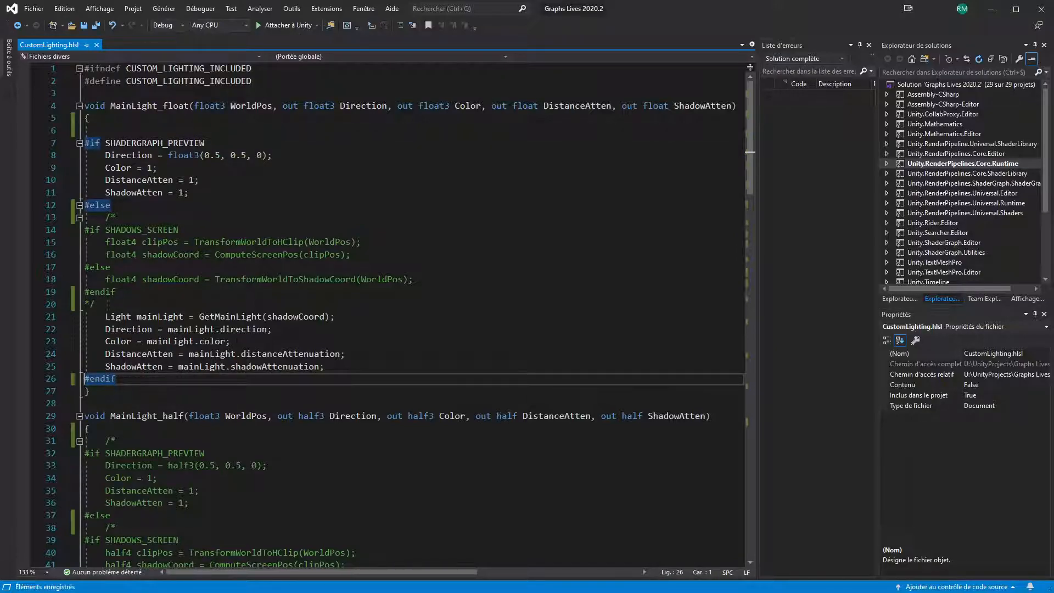
# - Switch to Unity and check the error on the Custom Function node in Get Main Light
pyautogui.hotkey('alt', 'Tab')
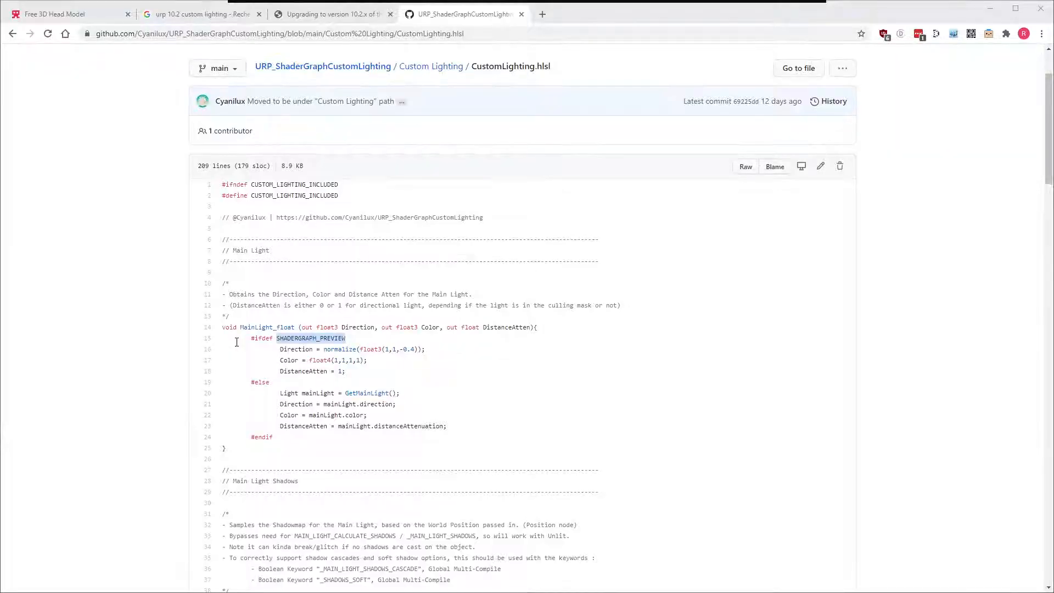
pyautogui.hotkey('alt', 'Tab')
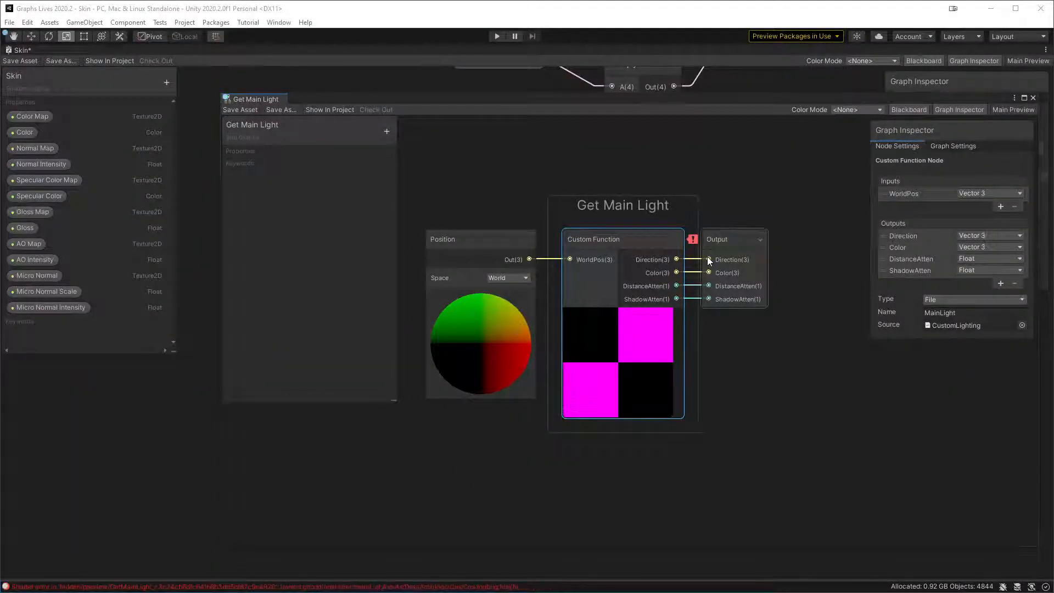
pyautogui.moveTo(691, 246)
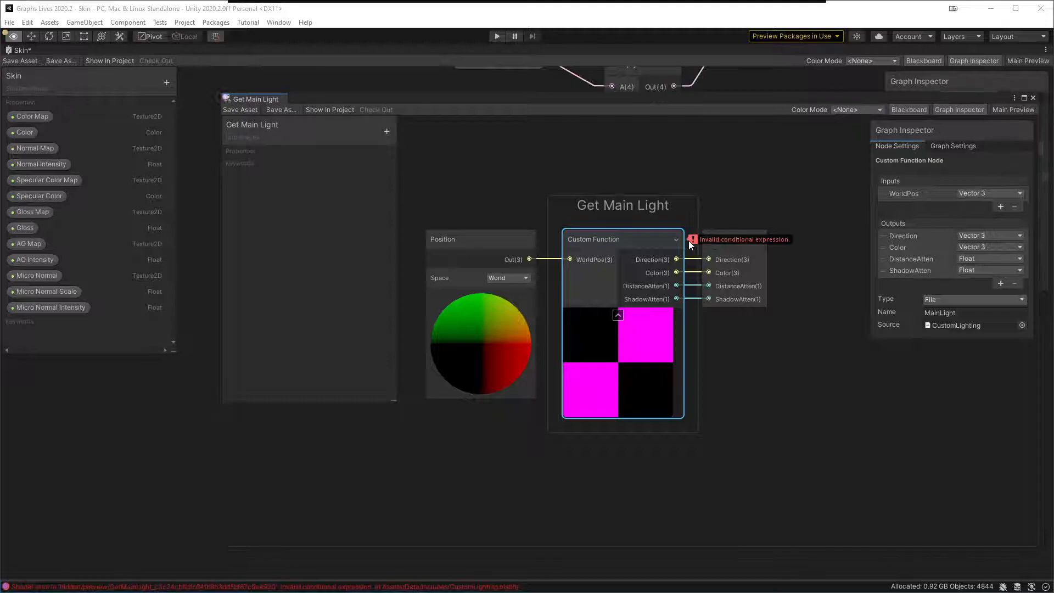
# - Return to Visual Studio and go through the conditional directives of MainLight_float down to the end of the commented SHADOWS_SCREEN block
pyautogui.hotkey('alt', 'Tab')
pyautogui.click(137, 131)
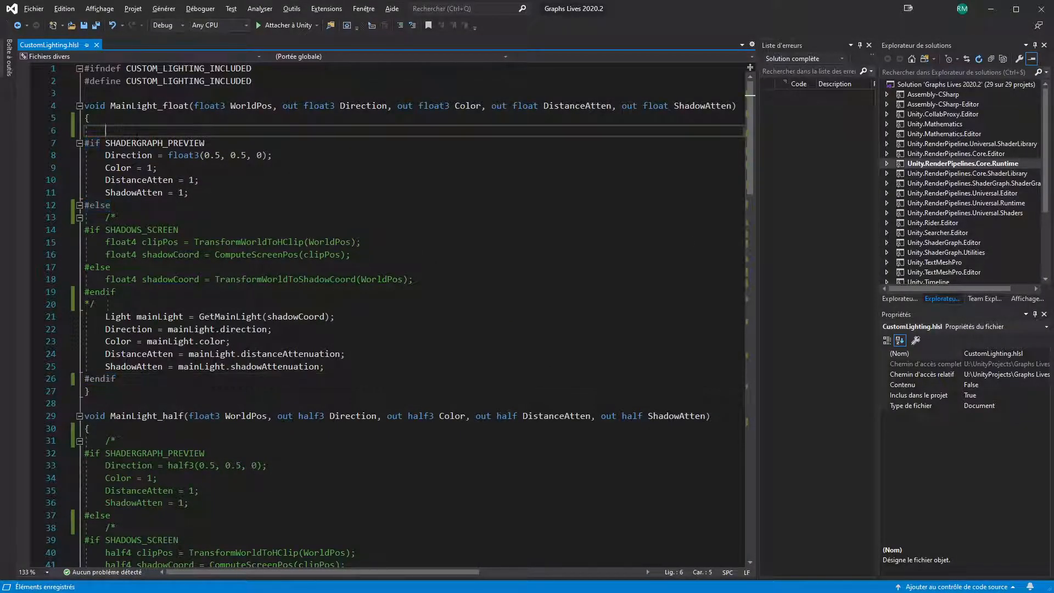
pyautogui.press('Down')
pyautogui.press('Down')
pyautogui.press('Down')
pyautogui.press('Down')
pyautogui.press('Down')
pyautogui.press('Down')
pyautogui.press('Down')
pyautogui.press('Down')
pyautogui.press('Down')
pyautogui.press('Down')
pyautogui.press('Down')
pyautogui.press('Down')
pyautogui.press('Down')
pyautogui.press('Down')
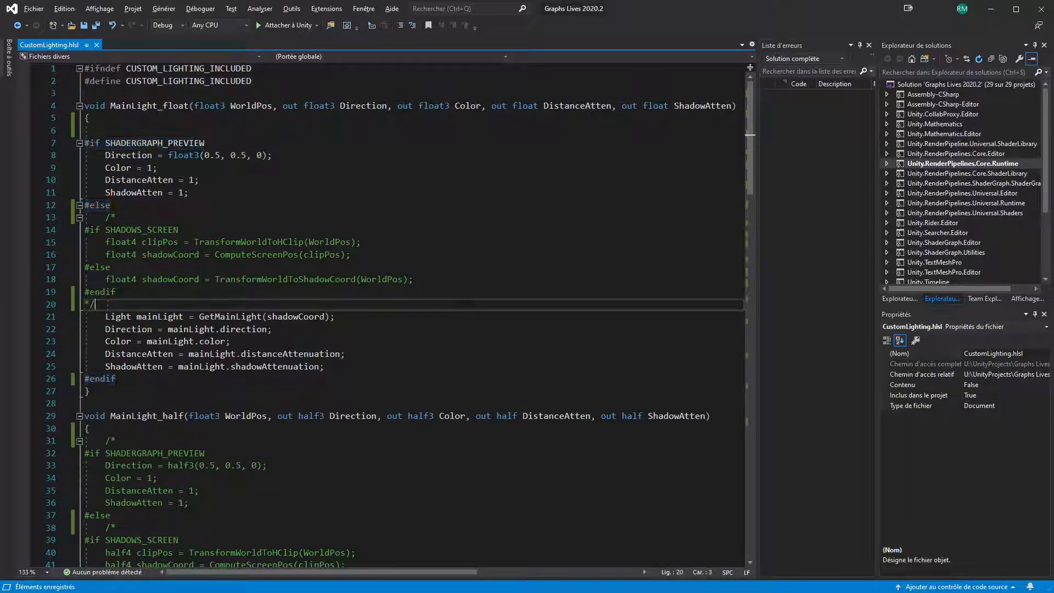
# - Copy SHADERGRAPH_PREVIEW from the GitHub code in Chrome, paste it over the #if condition of MainLight_float in Visual Studio, and save
pyautogui.hotkey('alt', 'Tab')
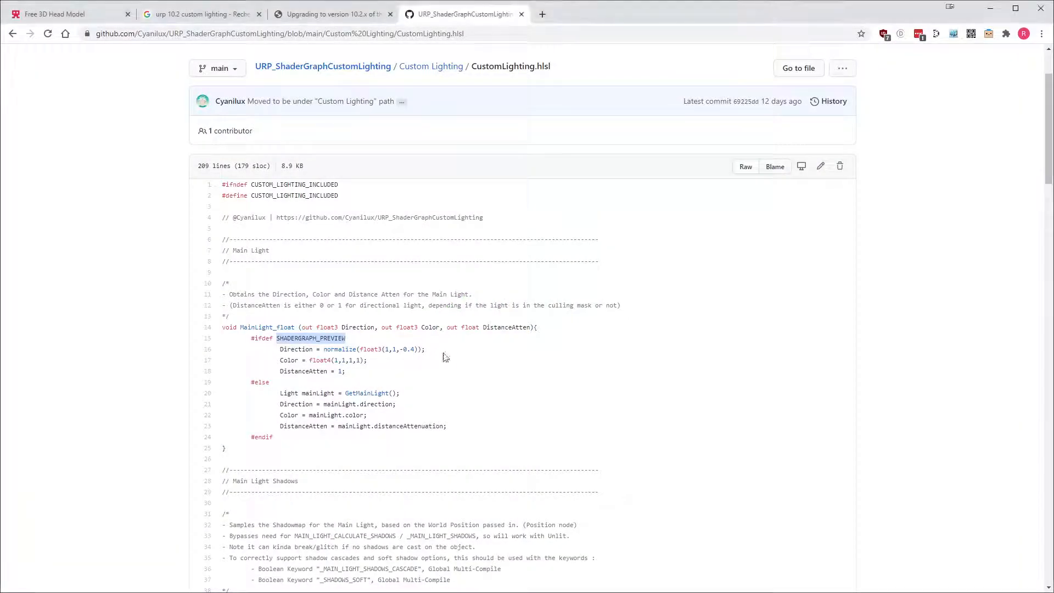
pyautogui.click(316, 337)
pyautogui.doubleClick(316, 336)
pyautogui.hotkey('ctrl', 'c')
pyautogui.hotkey('alt', 'Tab')
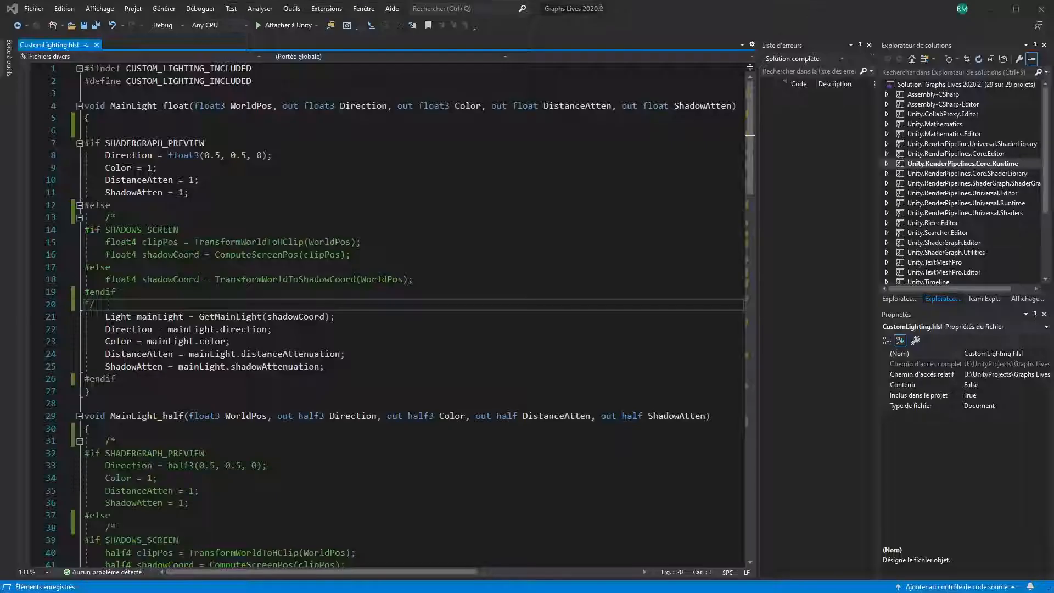
pyautogui.click(153, 143)
pyautogui.doubleClick(168, 143)
pyautogui.hotkey('ctrl', 'v')
pyautogui.hotkey('ctrl', 's')
# - Switch to Unity, save the Get Main Light sub graph, and go back to the reference CustomLighting.hlsl in Chrome
pyautogui.hotkey('alt', 'Tab')
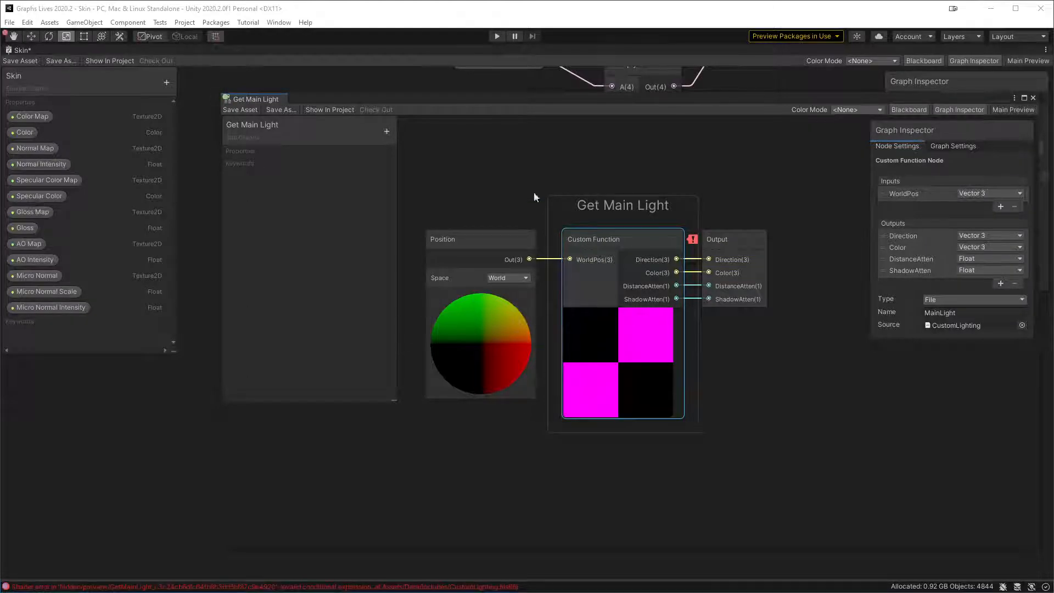
pyautogui.click(240, 111)
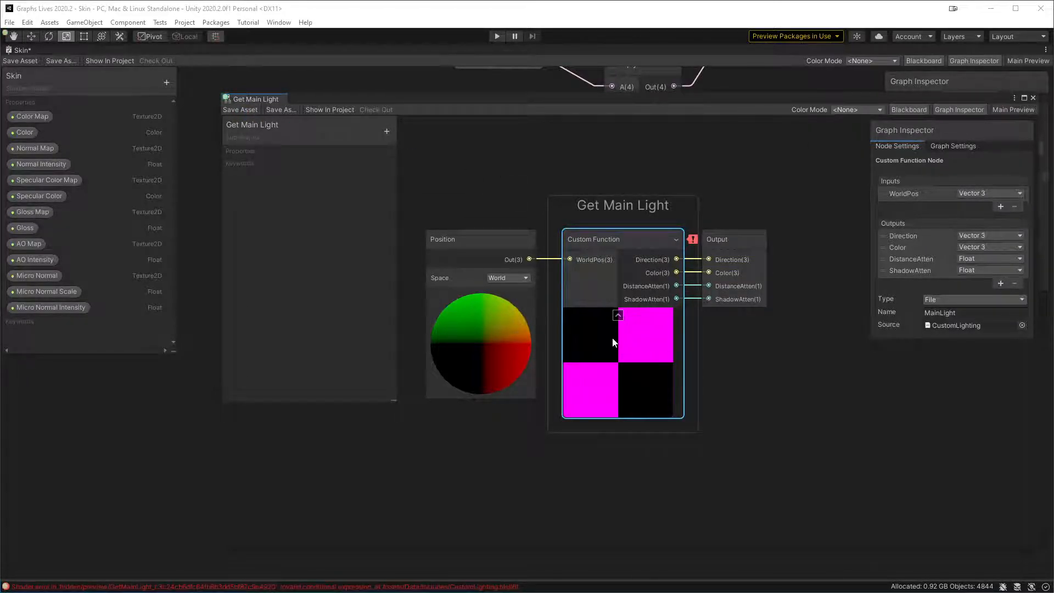
pyautogui.press('alt')
pyautogui.hotkey('alt', 'Tab')
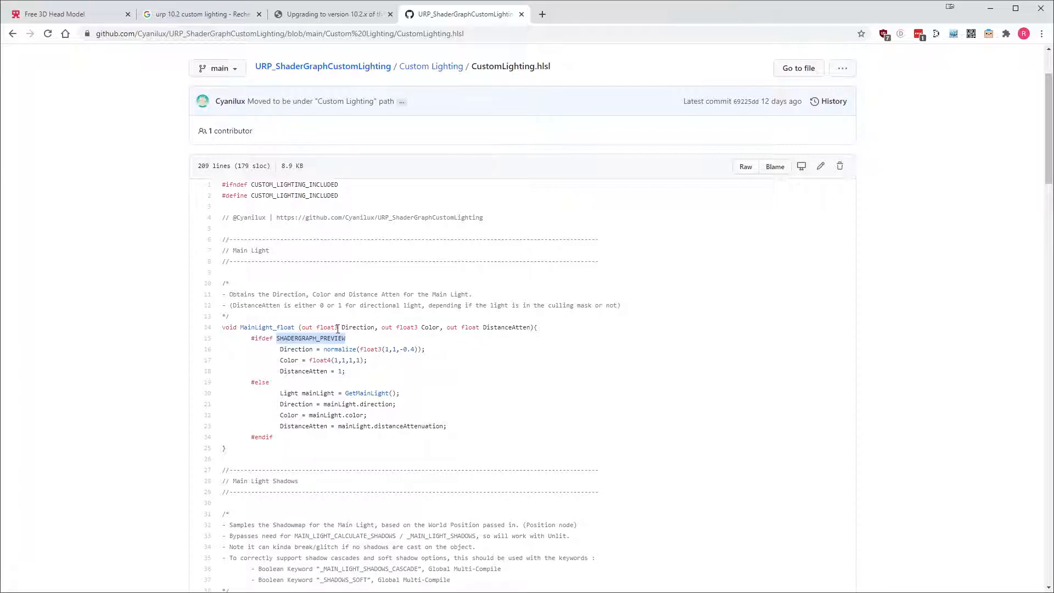
# - Compare MainLight_float and MainLightShadows_float in the GitHub reference with the project's CustomLighting.hlsl in Visual Studio and the Custom Function node in Unity
pyautogui.hotkey('alt', 'Tab')
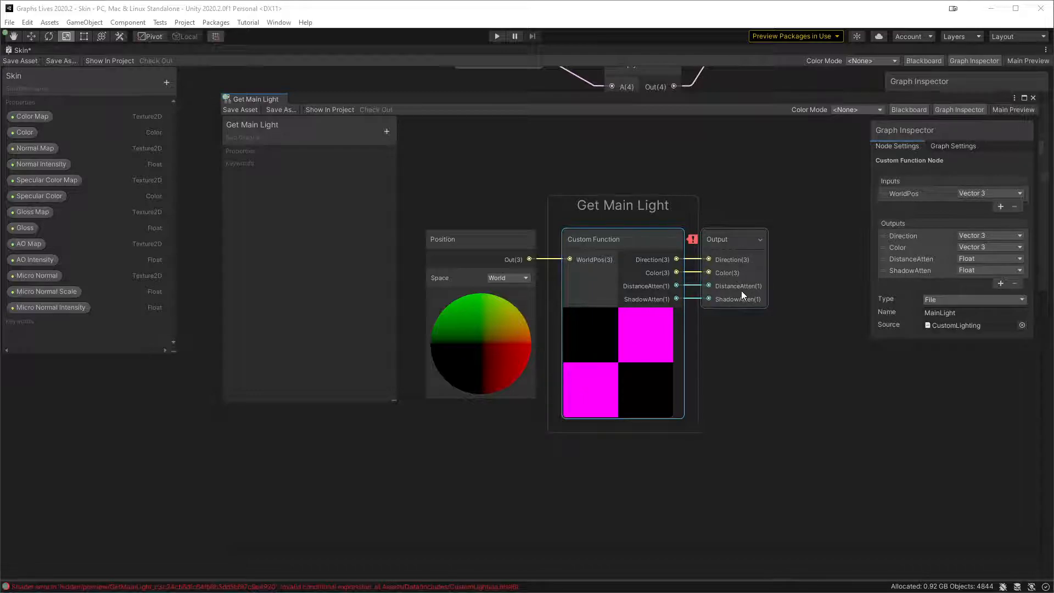
pyautogui.hotkey('alt', 'Tab')
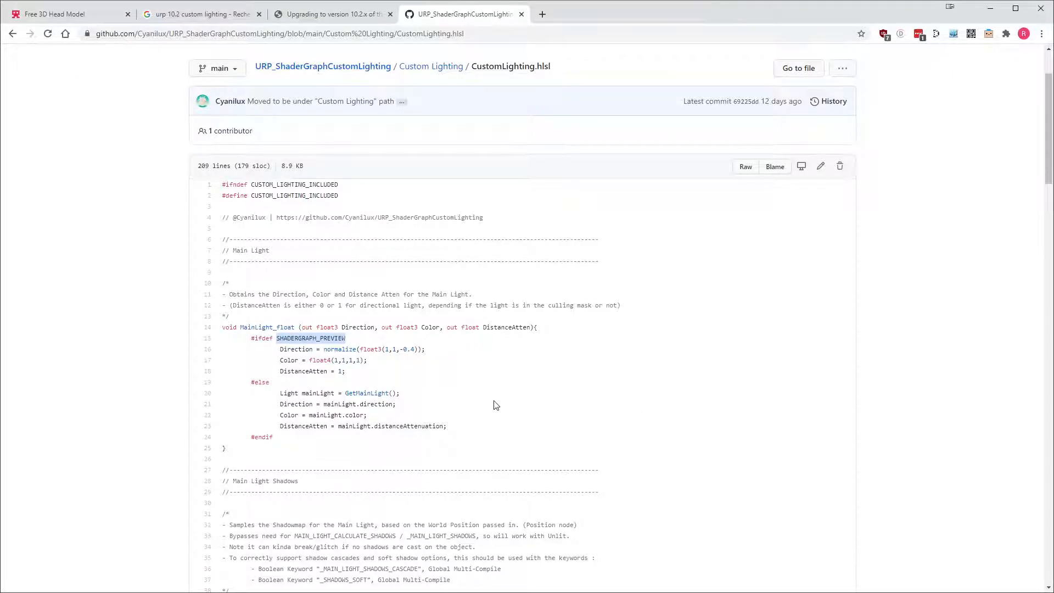
pyautogui.scroll(-4, 496, 405)
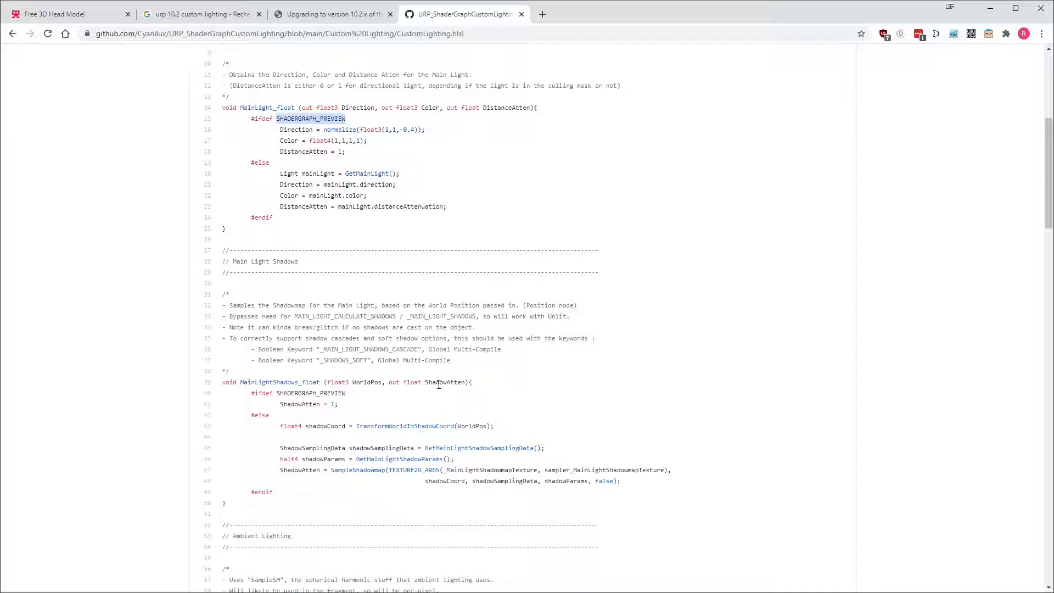
pyautogui.doubleClick(439, 383)
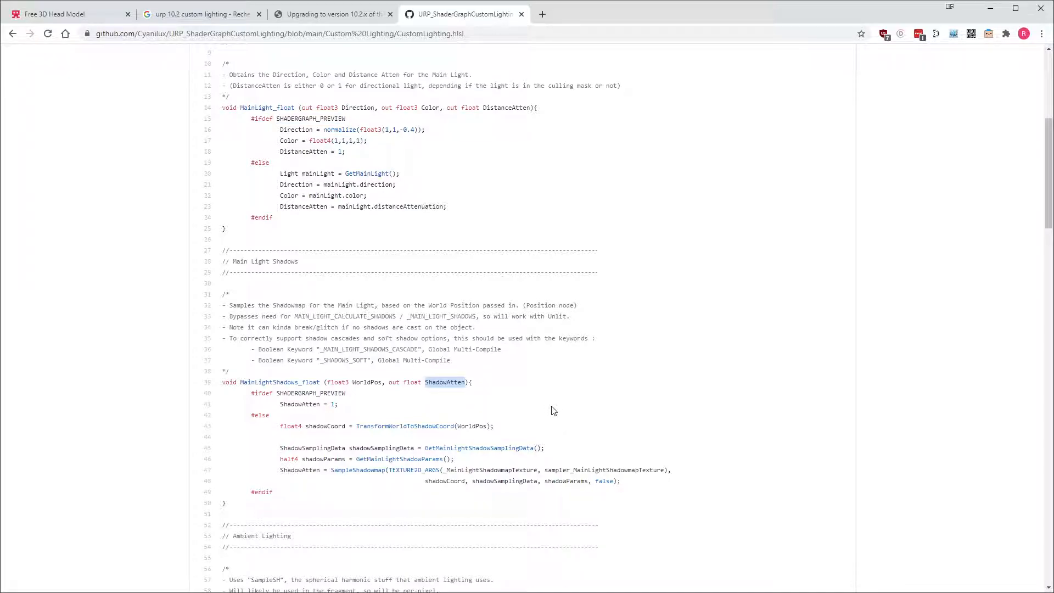
pyautogui.scroll(4, 553, 408)
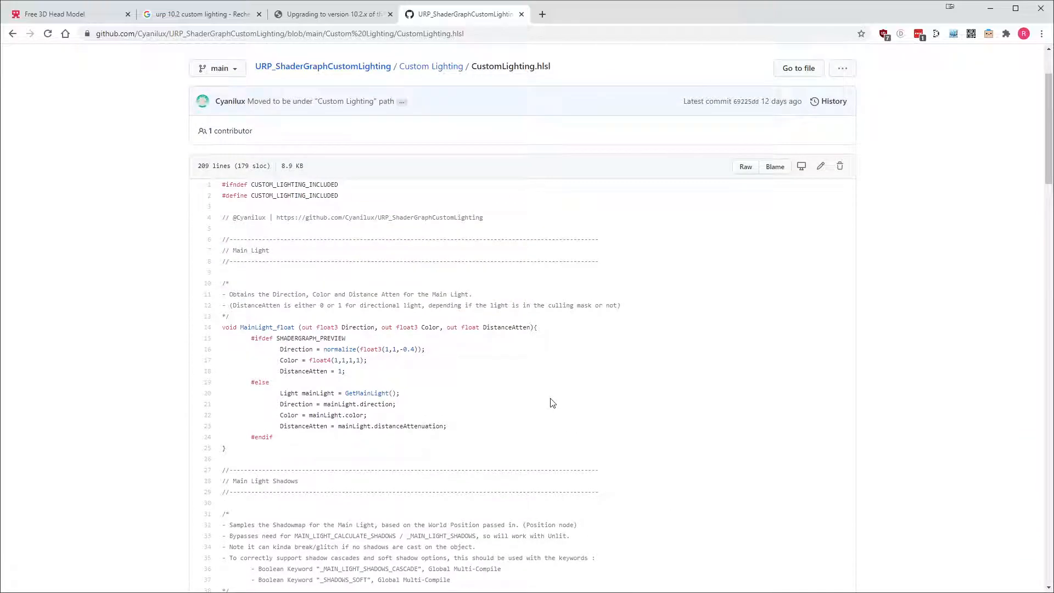
pyautogui.scroll(-5, 554, 405)
pyautogui.scroll(3, 558, 406)
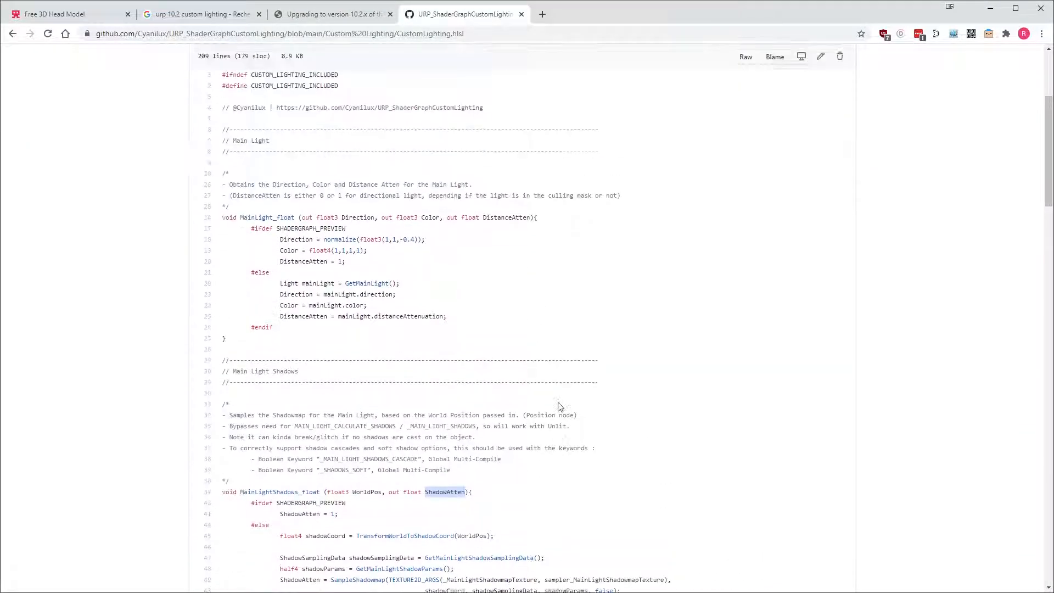
pyautogui.hotkey('alt', 'Tab')
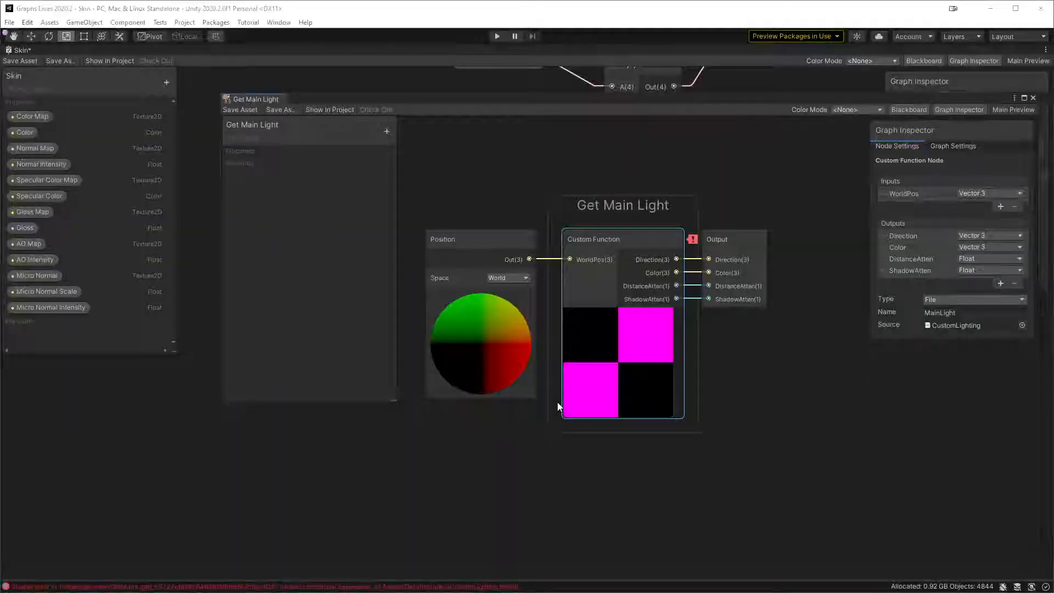
pyautogui.hotkey('alt', 'Tab')
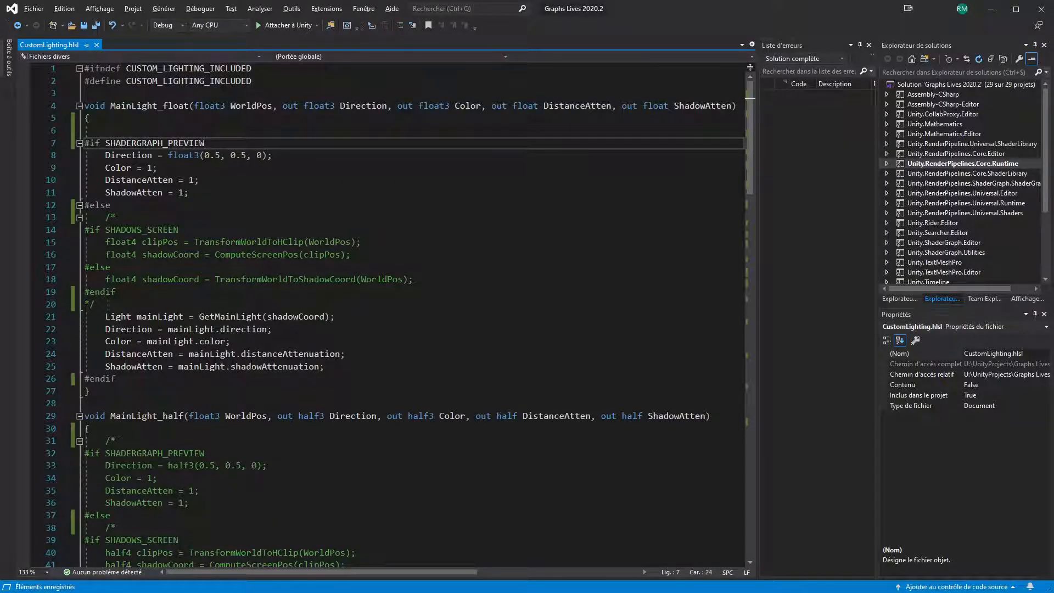
pyautogui.hotkey('alt', 'Tab')
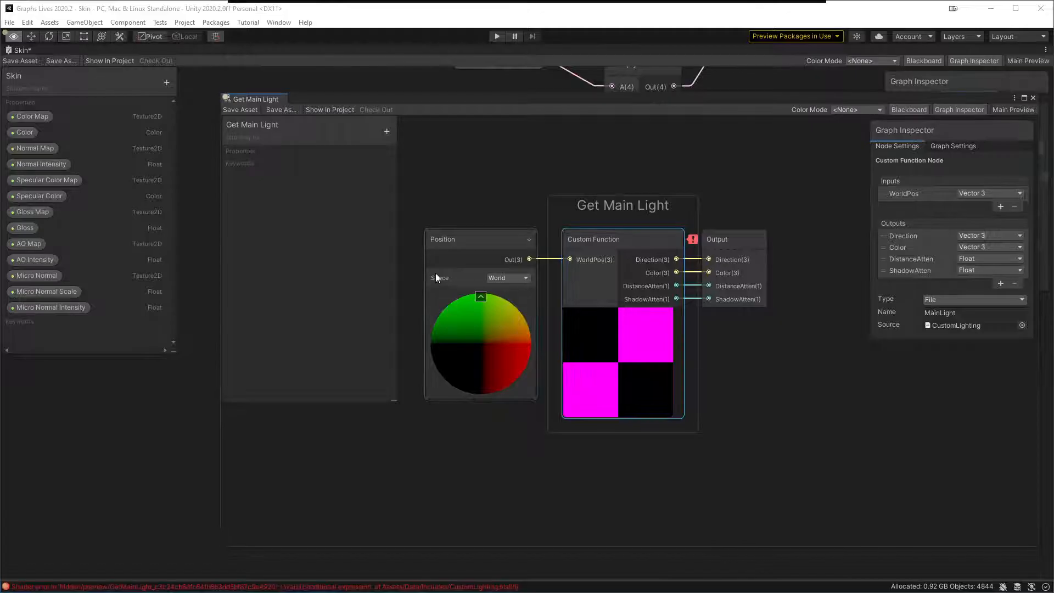
pyautogui.hotkey('alt', 'Tab')
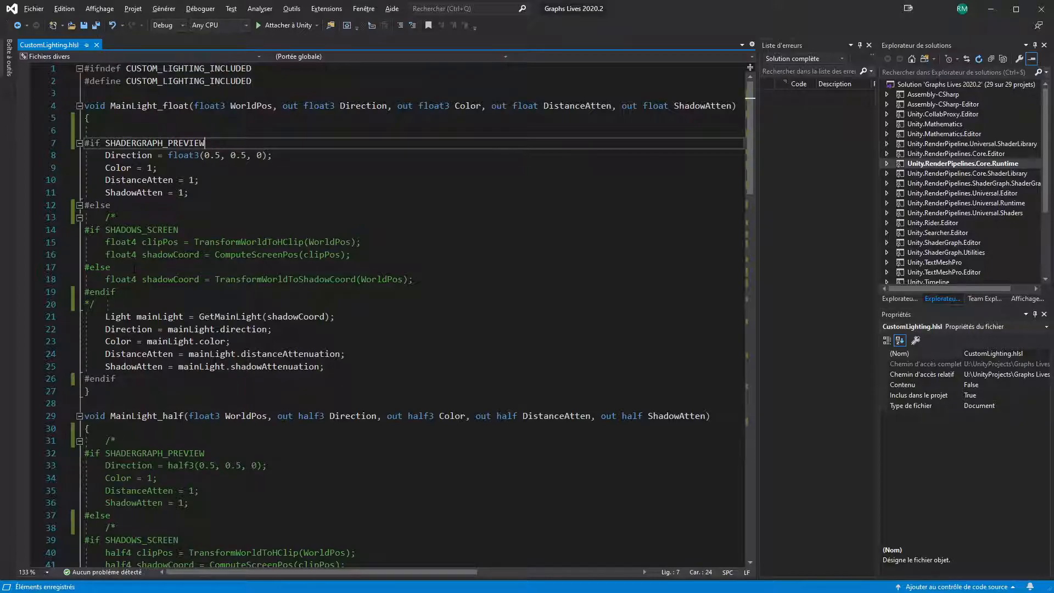
# - Copy the #ifdef SHADERGRAPH_PREVIEW to #endif block of MainLight_float from GitHub and paste it over the matching block in Visual Studio
pyautogui.hotkey('alt', 'Tab')
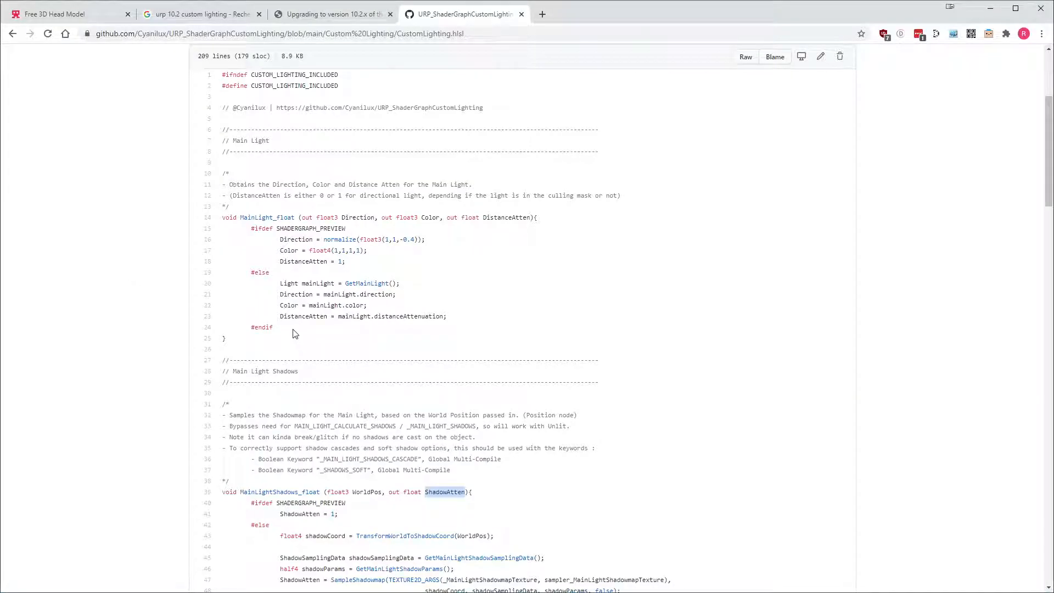
pyautogui.moveTo(284, 329); pyautogui.dragTo(251, 229)
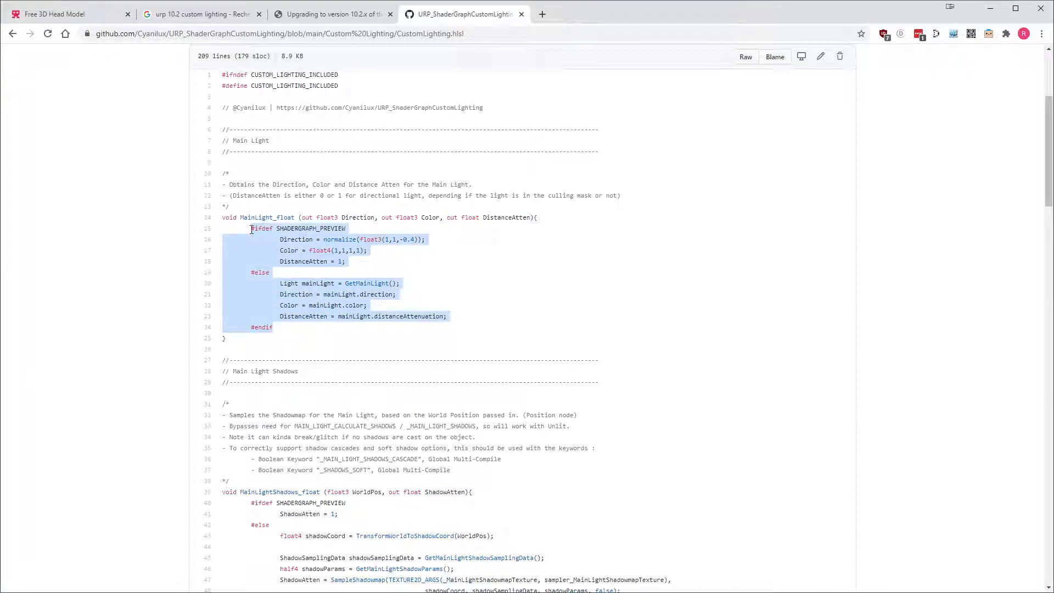
pyautogui.hotkey('alt', 'Tab')
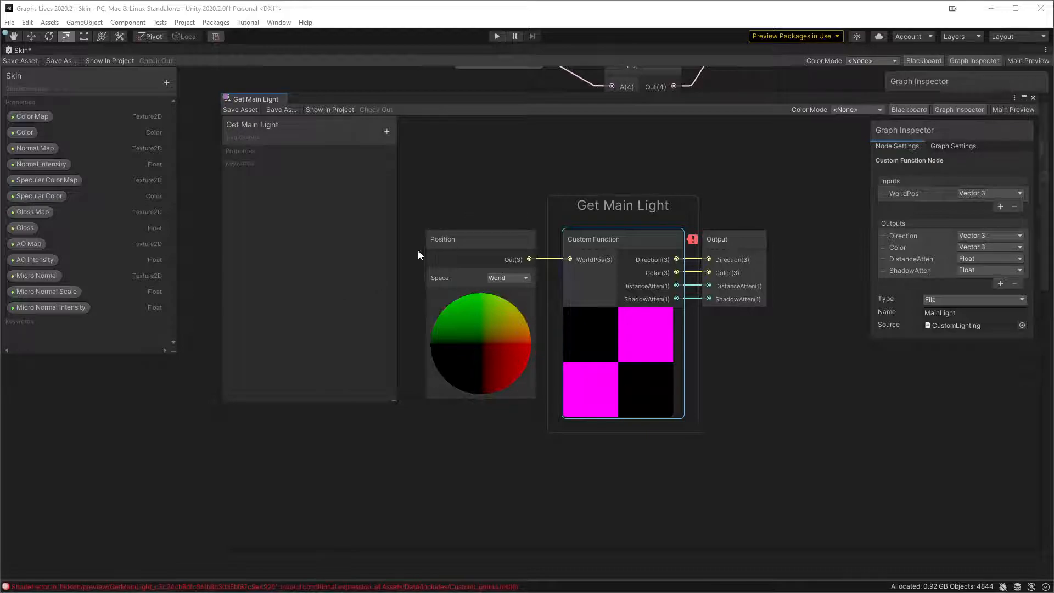
pyautogui.hotkey('alt', 'Tab')
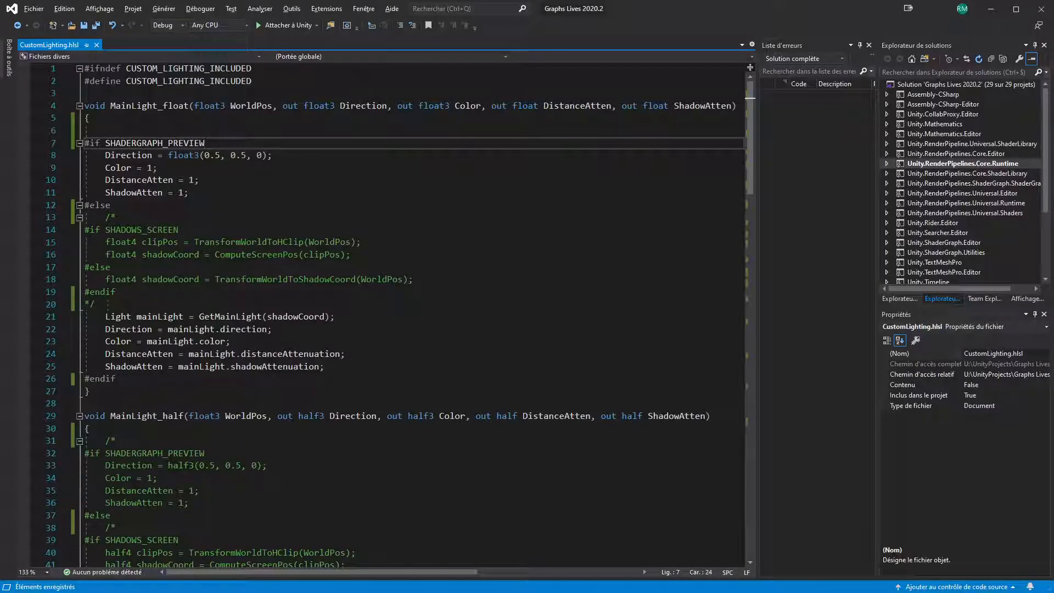
pyautogui.moveTo(116, 379); pyautogui.dragTo(29, 150)
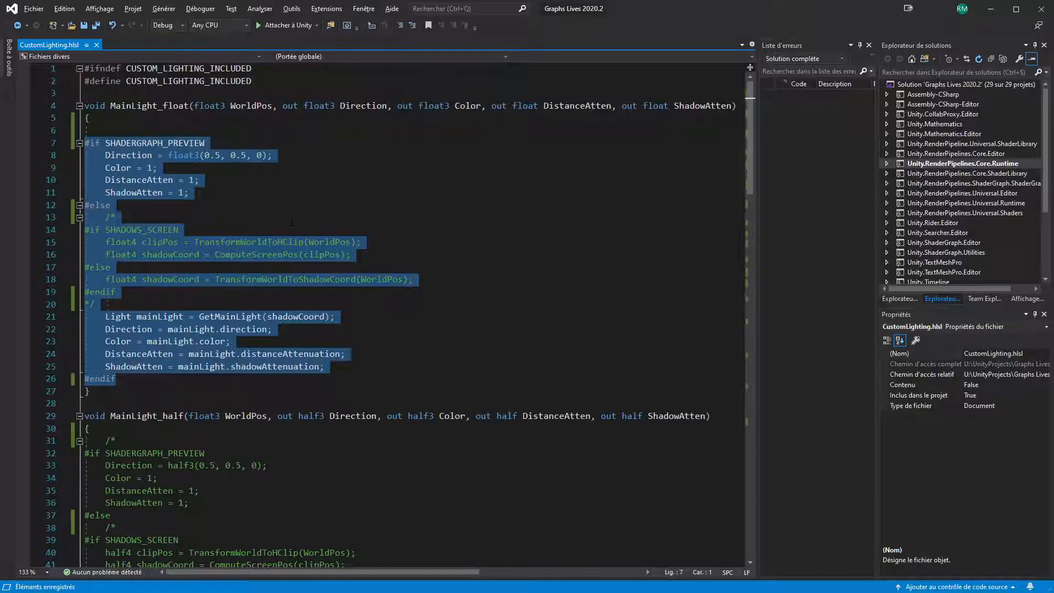
pyautogui.write('#ifdef SHADERGRAPH_PREVIEW     Direction = normalize(float3(1, 1, -0.4));     Color = float4(1, 1, 1, 1);     DistanceAtten = 1; #else     Light mainLight = GetMainLight();     Direction = mainLight.direction;     Color = mainLight.color;     DistanceAtten = mainLight.distanceAttenuation; #endif')
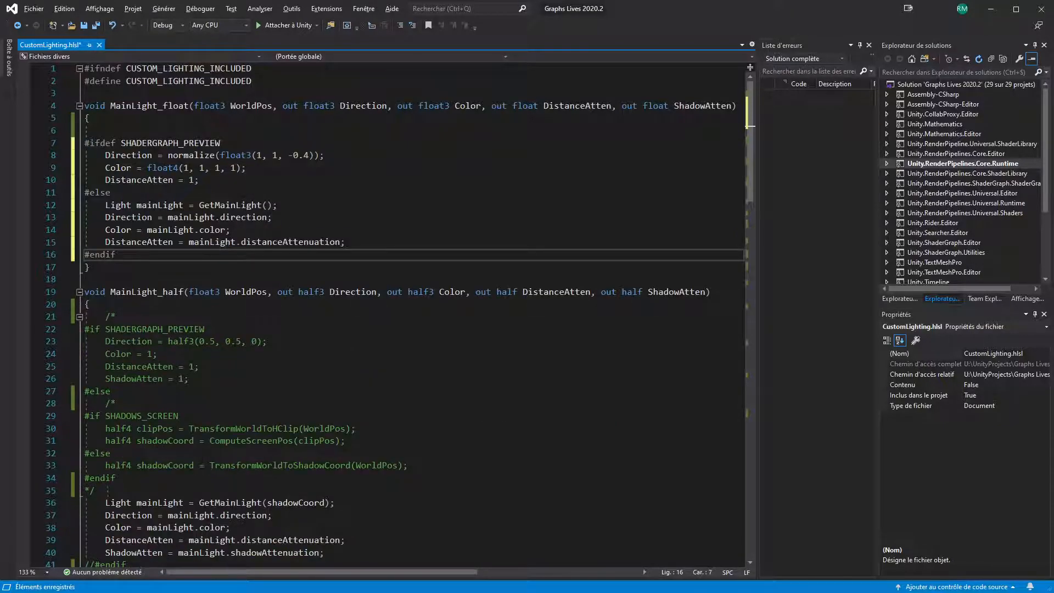
# - Add the line ShadowAtten = 1; after the #endif of MainLight_float and save CustomLighting.hlsl
pyautogui.doubleClick(693, 105)
pyautogui.hotkey('ctrl', 'c')
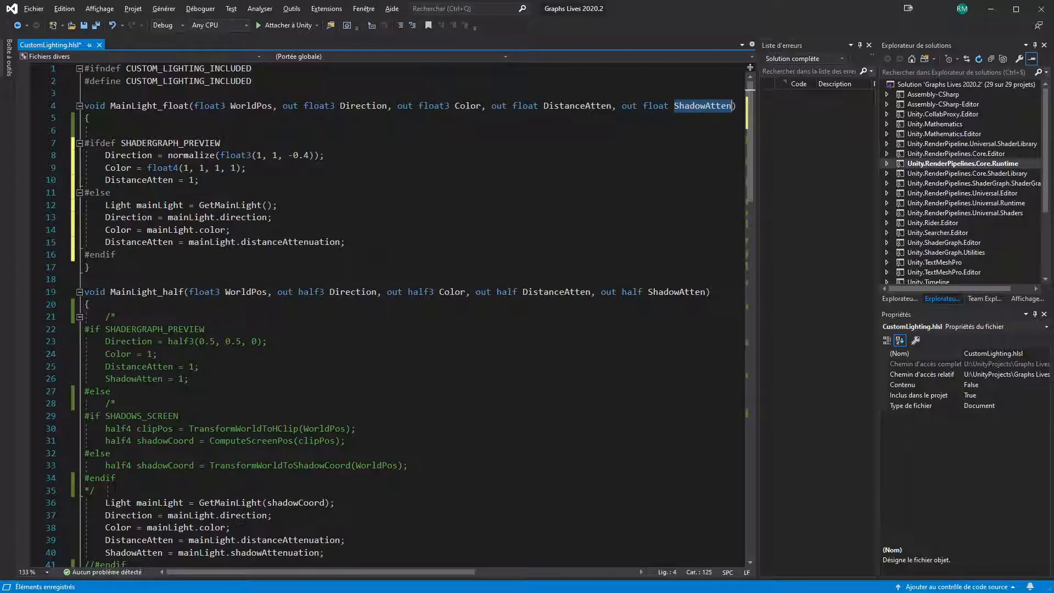
pyautogui.click(262, 256)
pyautogui.press('Return')
pyautogui.hotkey('ctrl', 'v')
pyautogui.write('=')
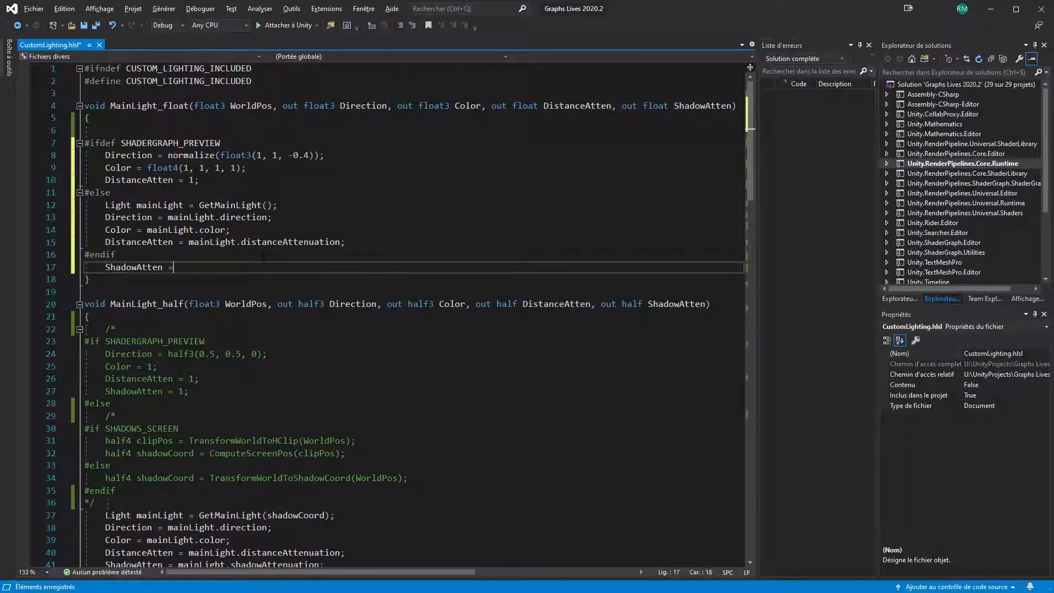
pyautogui.hotkey('ctrl', 's')
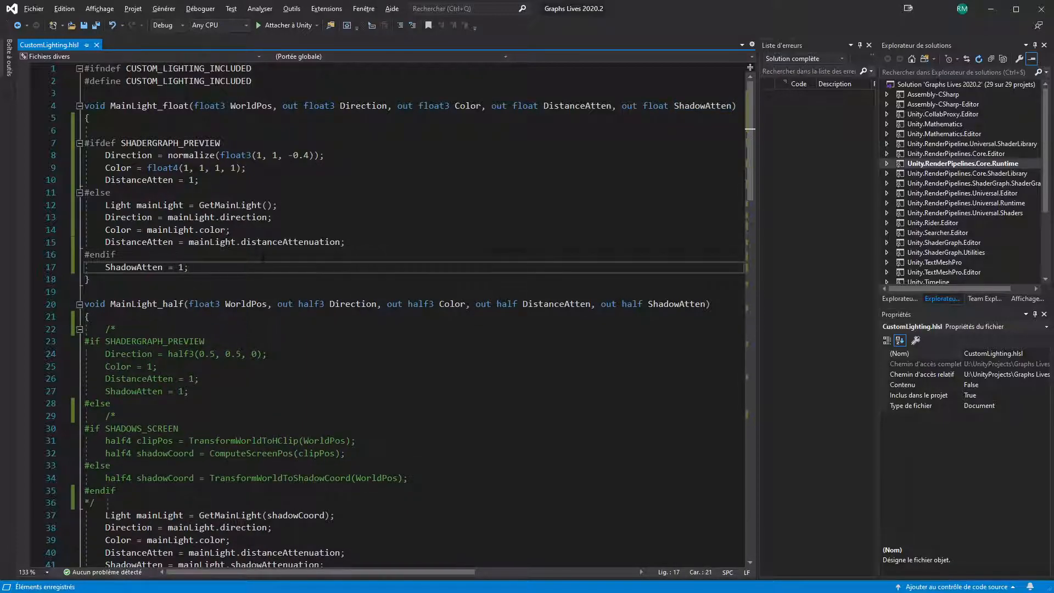
# - Switch to Unity and check the errors on the Custom Function node and on the Get Main Light node in the Skin graph
pyautogui.hotkey('alt', 'Tab')
pyautogui.hotkey('alt', 'Tab')
pyautogui.moveTo(690, 238)
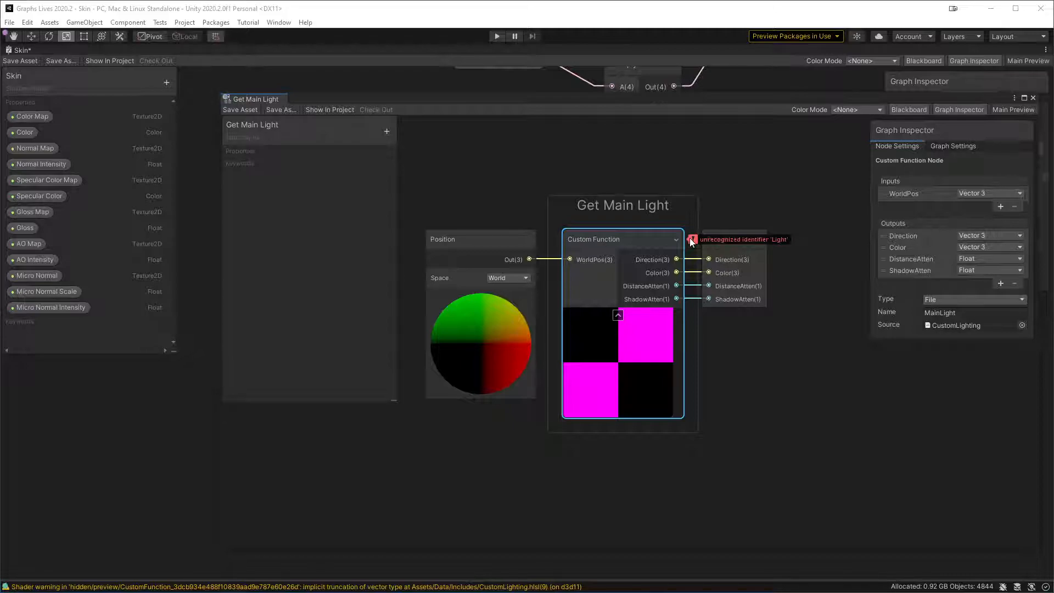
pyautogui.click(676, 185)
pyautogui.moveTo(687, 241)
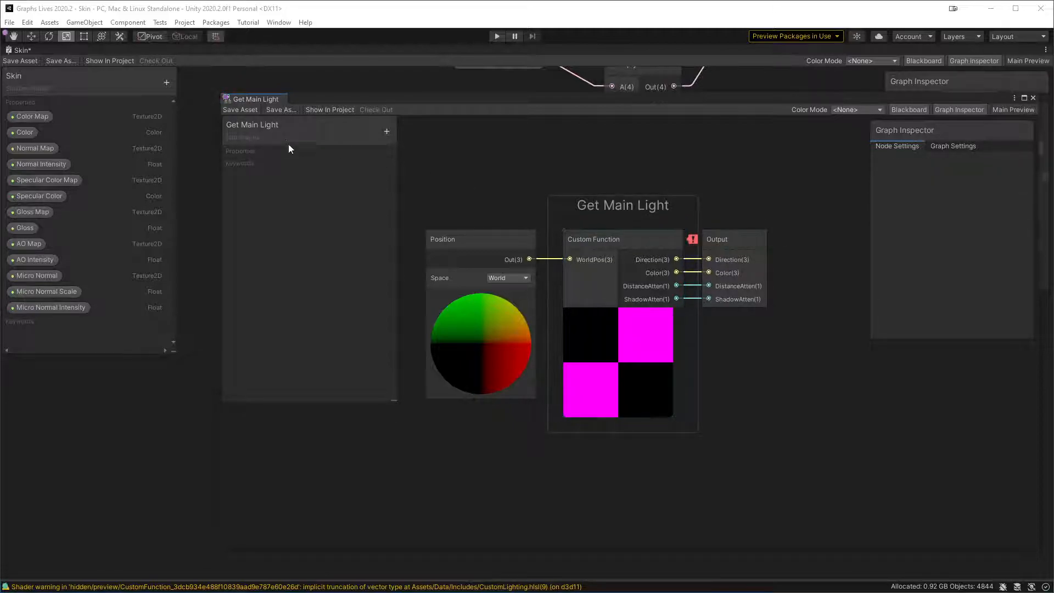
pyautogui.moveTo(390, 110); pyautogui.dragTo(395, 450)
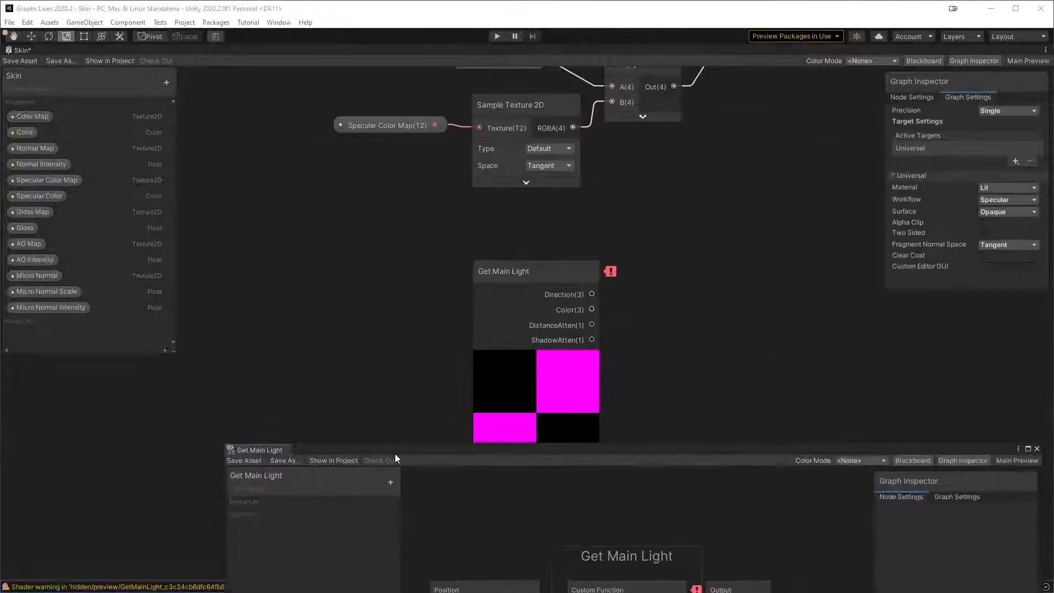
pyautogui.moveTo(608, 270)
# - Connect the Direction output of the Get Main Light node to the Emission input of the Fragment stack
pyautogui.moveTo(636, 347); pyautogui.dragTo(421, 327, button='middle')
pyautogui.scroll(-3, 421, 327)
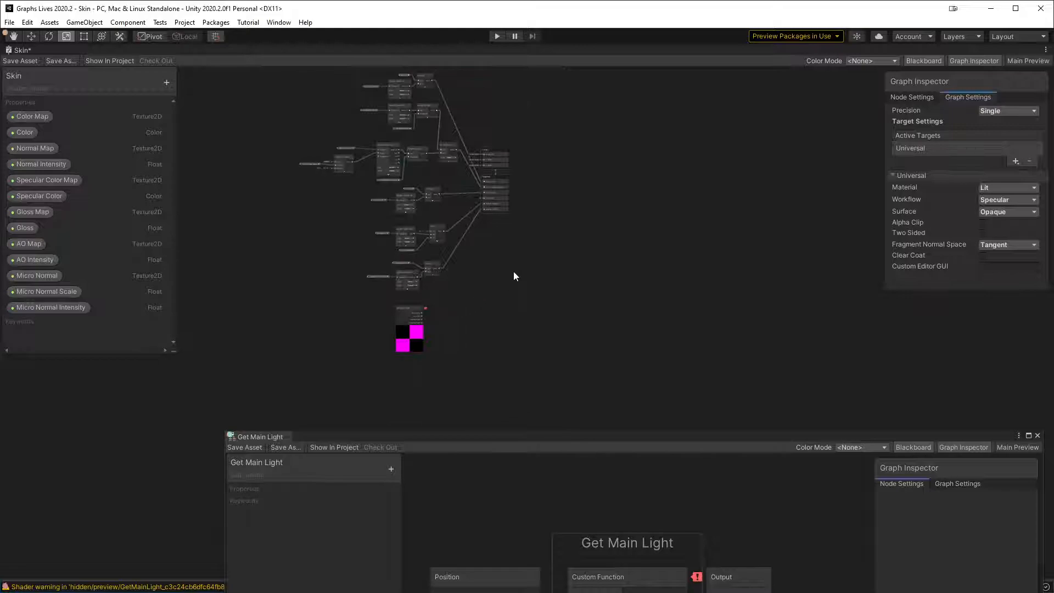
pyautogui.moveTo(509, 245); pyautogui.dragTo(725, 144, button='middle')
pyautogui.moveTo(573, 330); pyautogui.dragTo(563, 375, button='middle')
pyautogui.moveTo(507, 401); pyautogui.dragTo(680, 138)
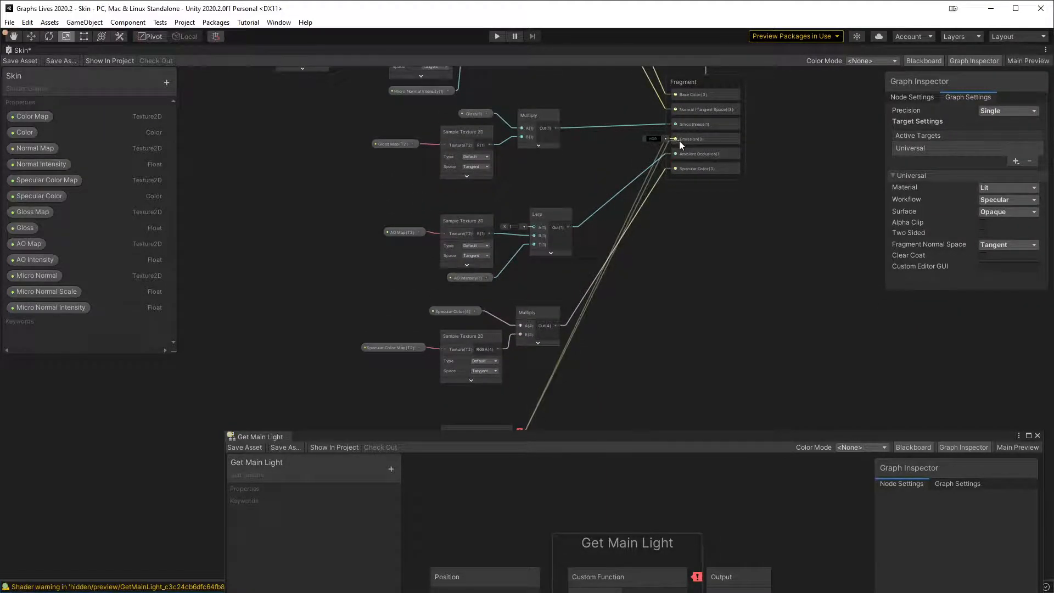
pyautogui.moveTo(636, 384); pyautogui.dragTo(662, 247, button='middle')
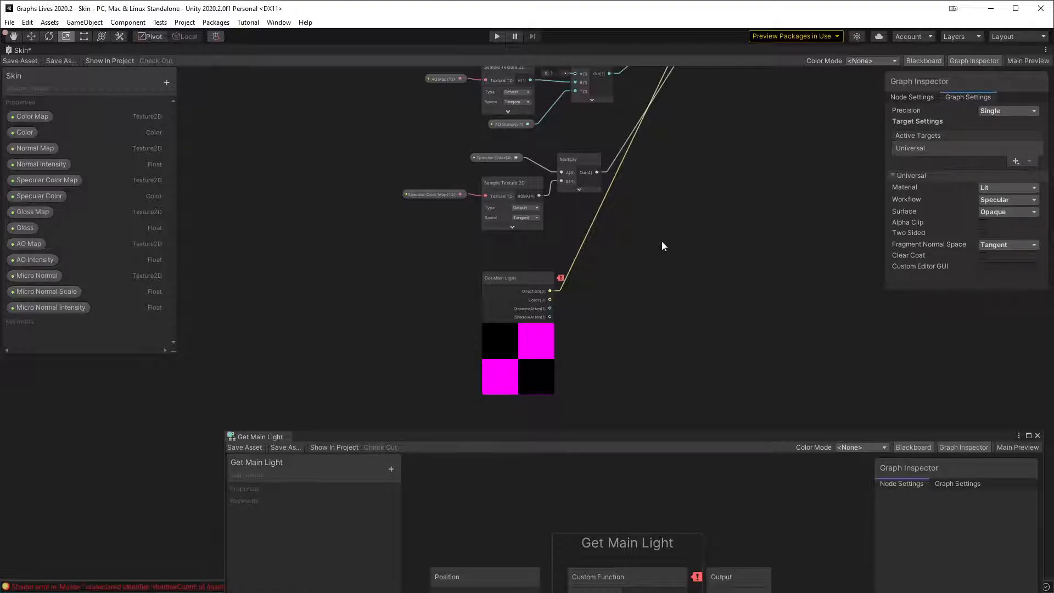
# - Switch to Visual Studio and undo the CustomLighting.hlsl edits back to the code before the SHADOWS_SCREEN blocks were commented out
pyautogui.hotkey('alt', 'Tab')
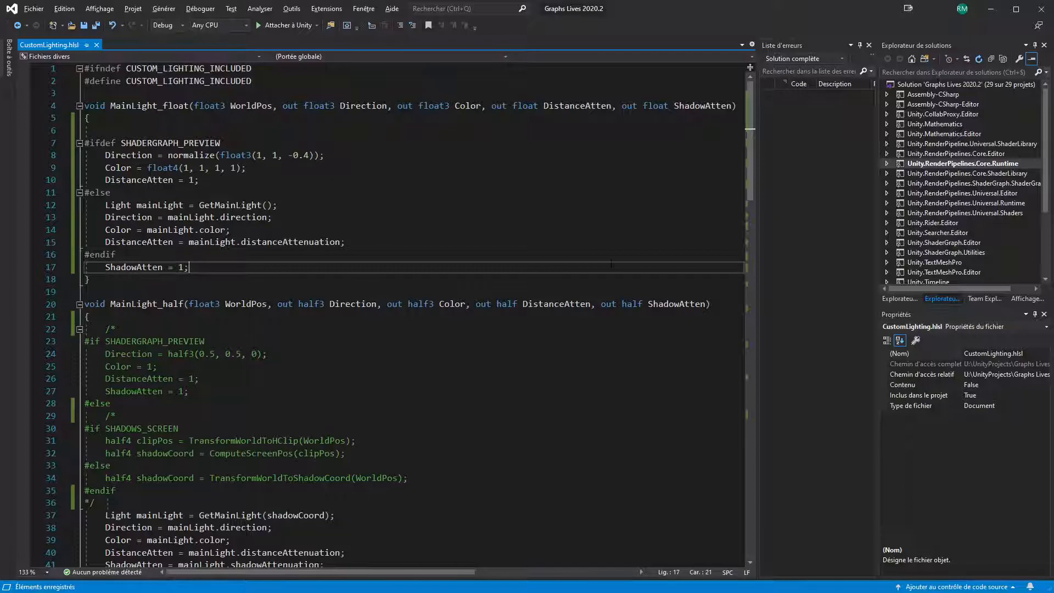
pyautogui.hotkey('ctrl', 'z')
pyautogui.hotkey('ctrl', 'z')
pyautogui.hotkey('ctrl', 'z')
pyautogui.hotkey('ctrl', 'z')
pyautogui.hotkey('ctrl', 'z')
pyautogui.hotkey('ctrl', 'z')
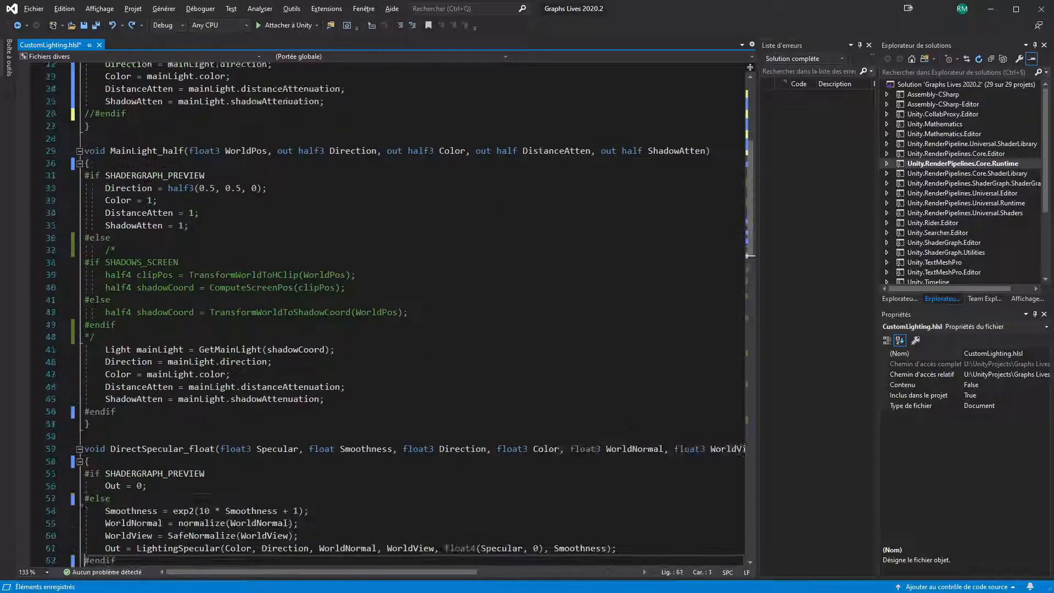
pyautogui.hotkey('ctrl', 'z')
pyautogui.hotkey('ctrl', 'z')
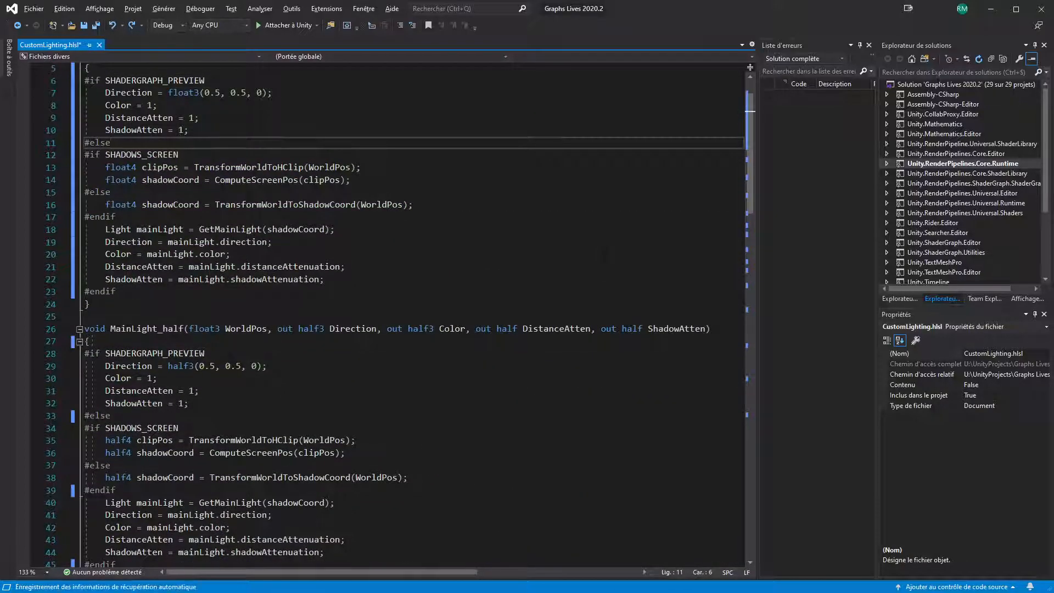
pyautogui.hotkey('ctrl', 'z')
pyautogui.hotkey('ctrl', 'z')
# - Return to Unity, check the Get Main Light errors, save the Get Main Light sub graph and close its window
pyautogui.hotkey('alt', 'Tab')
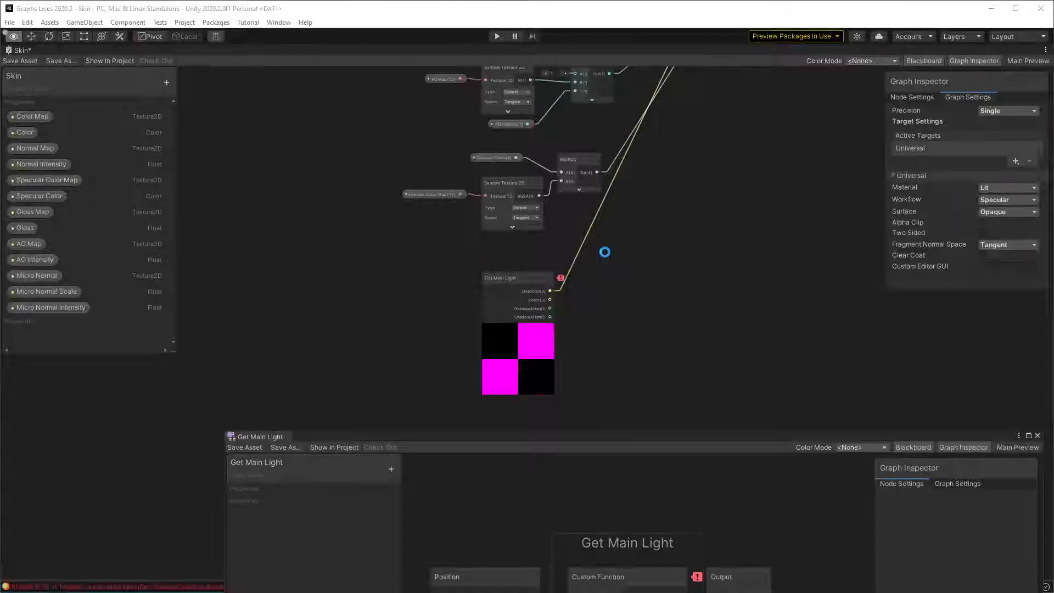
pyautogui.moveTo(559, 279)
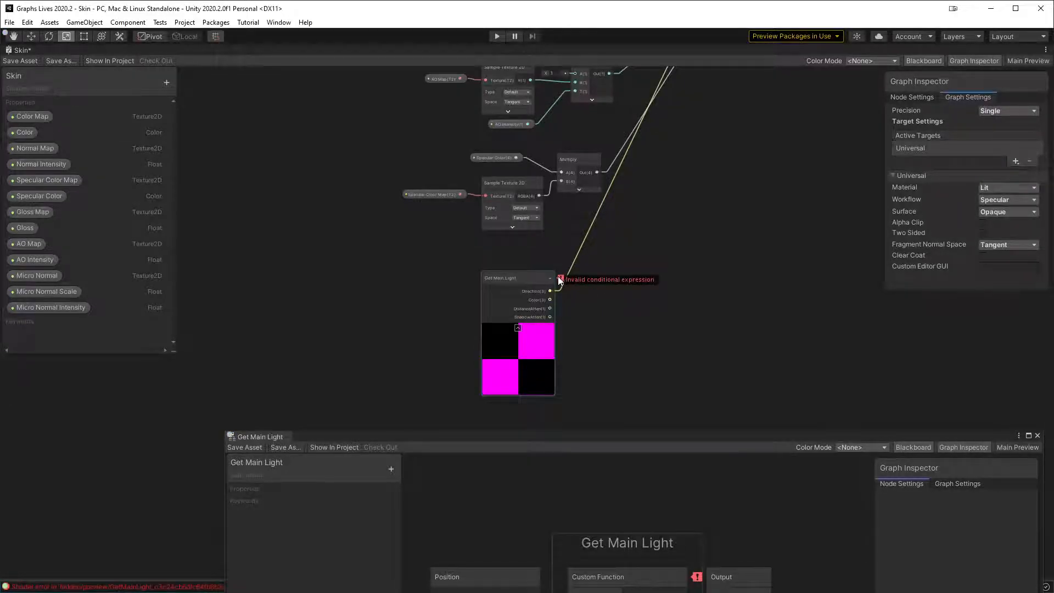
pyautogui.moveTo(575, 438); pyautogui.dragTo(507, 99)
pyautogui.moveTo(631, 245)
pyautogui.click(175, 109)
pyautogui.click(968, 97)
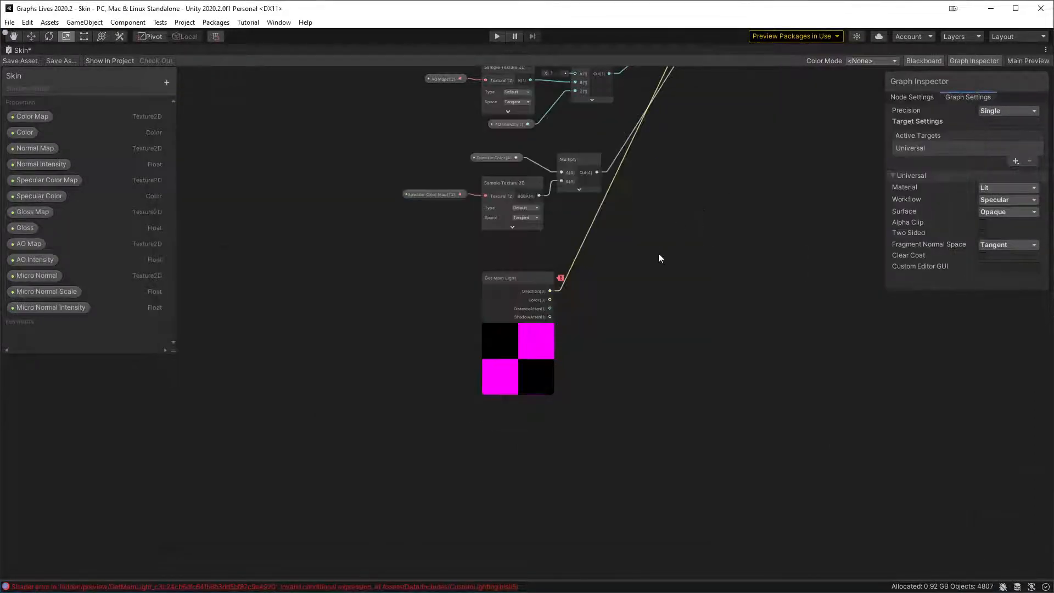
# - Delete the Get Main Light node and its Emission connection from the Skin graph
pyautogui.moveTo(468, 391); pyautogui.dragTo(707, 366)
pyautogui.press('Delete')
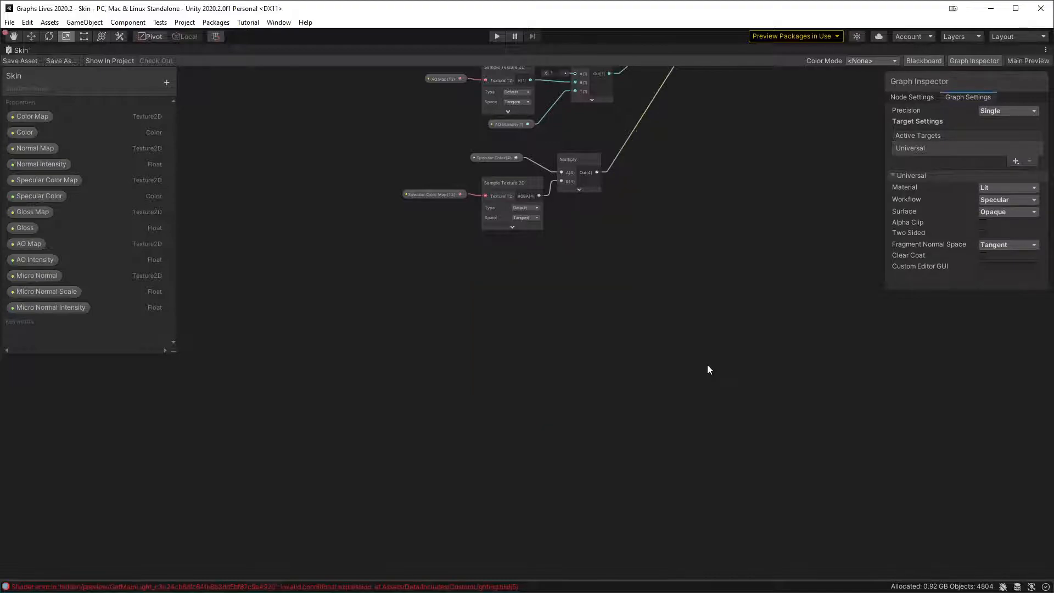
pyautogui.moveTo(851, 141); pyautogui.dragTo(783, 326, button='middle')
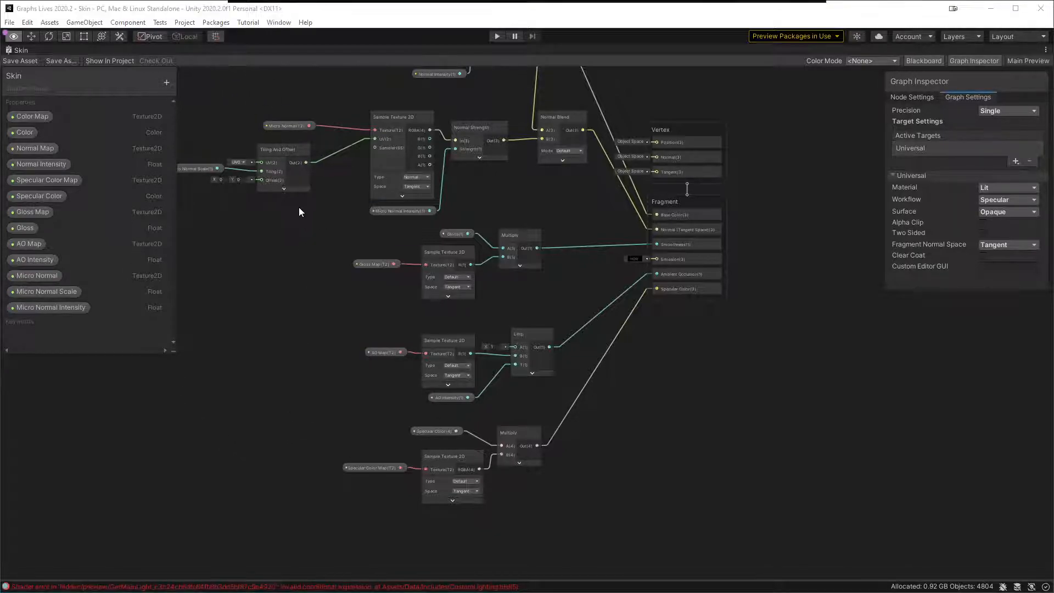
# - Restore the maximized Skin graph to the normal editor layout and show the Scene view with the head
pyautogui.hotkey('alt', 'Tab')
pyautogui.hotkey('alt', 'Tab')
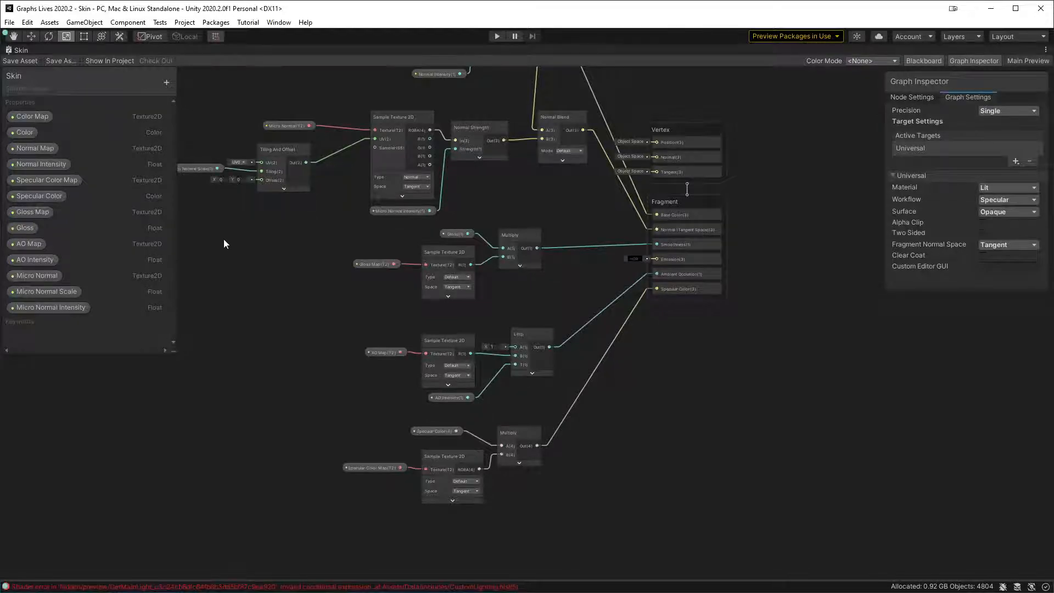
pyautogui.hotkey('shift', 'space')
pyautogui.click(29, 49)
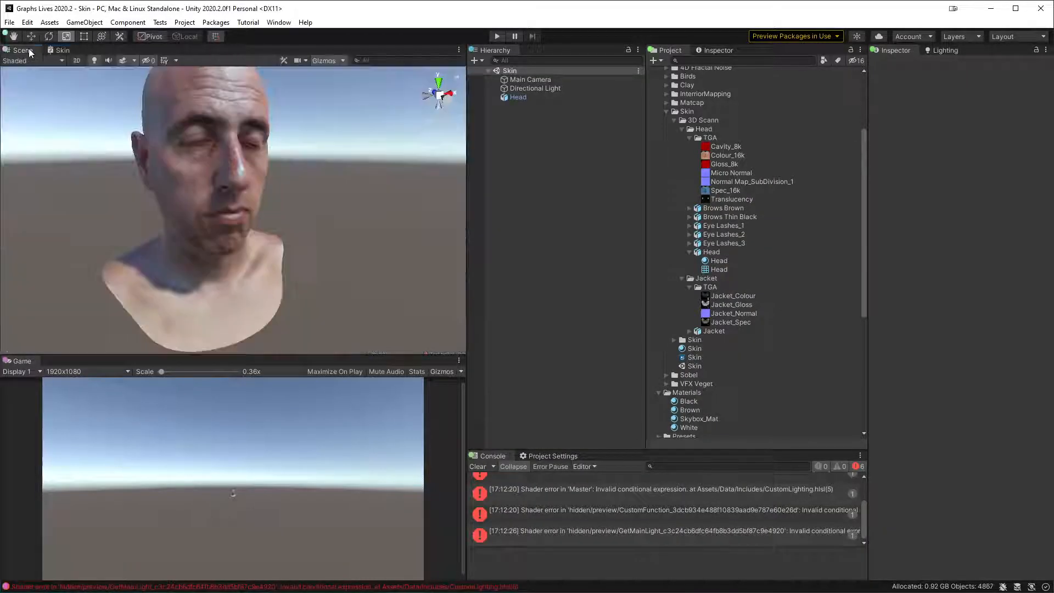
# - Clear the console messages and view the head from the front and the side
pyautogui.keyDown('alt'); pyautogui.moveTo(313, 166); pyautogui.dragTo(284, 258); pyautogui.keyUp('alt')
pyautogui.scroll(3, 317, 245)
pyautogui.moveTo(316, 245); pyautogui.dragTo(334, 217, button='middle')
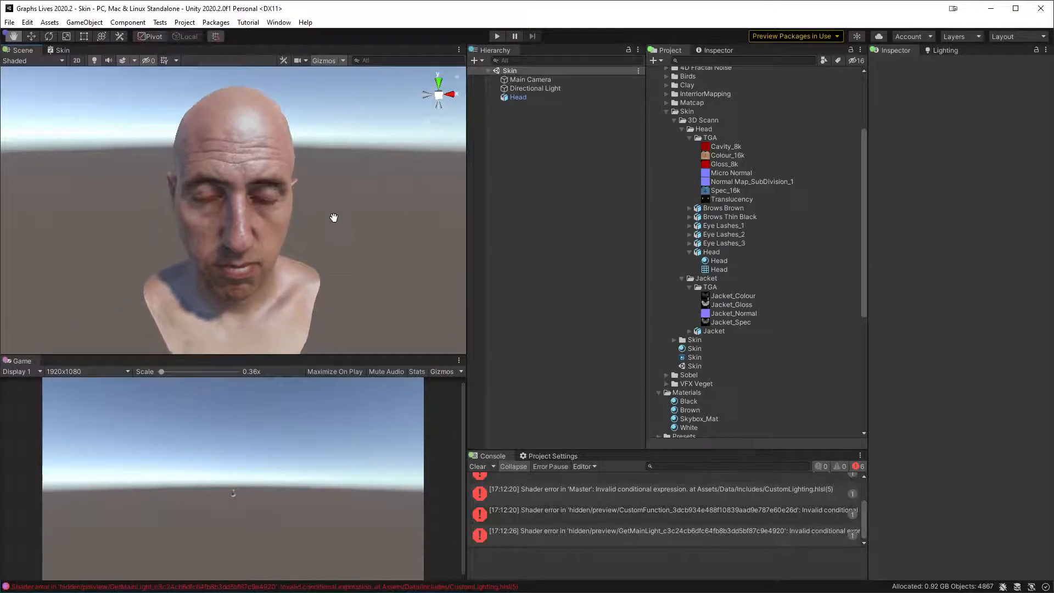
pyautogui.click(478, 466)
pyautogui.keyDown('alt'); pyautogui.moveTo(303, 186); pyautogui.dragTo(353, 224); pyautogui.keyUp('alt')
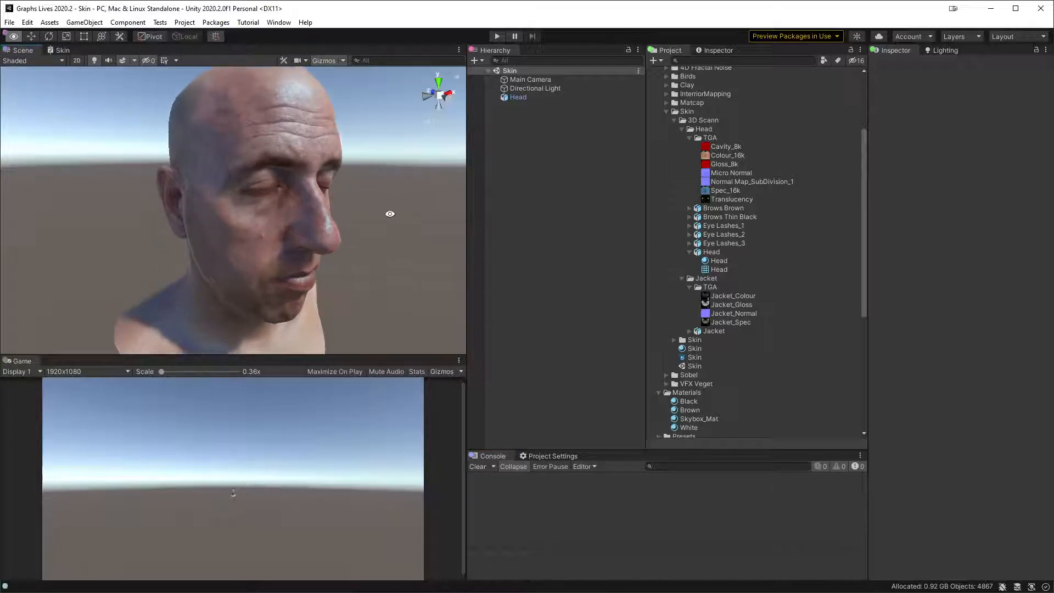
# - Create an empty object from the Directional Light and move it out to the scene root, just above the light
pyautogui.click(560, 88)
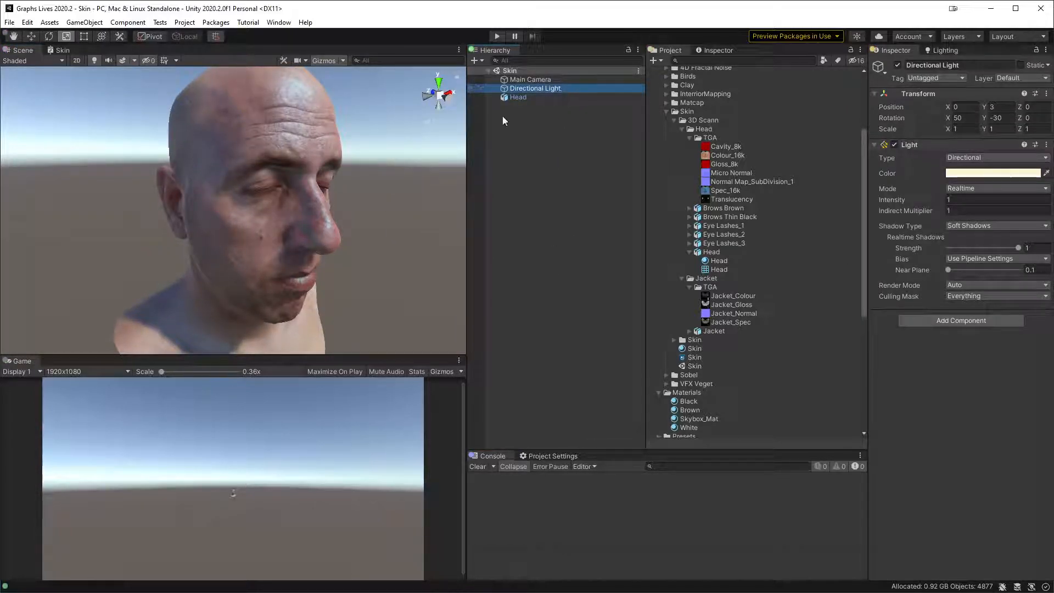
pyautogui.press('f')
pyautogui.keyDown('alt'); pyautogui.moveTo(275, 241); pyautogui.dragTo(257, 265); pyautogui.keyUp('alt')
pyautogui.moveTo(257, 265); pyautogui.dragTo(348, 243, button='middle')
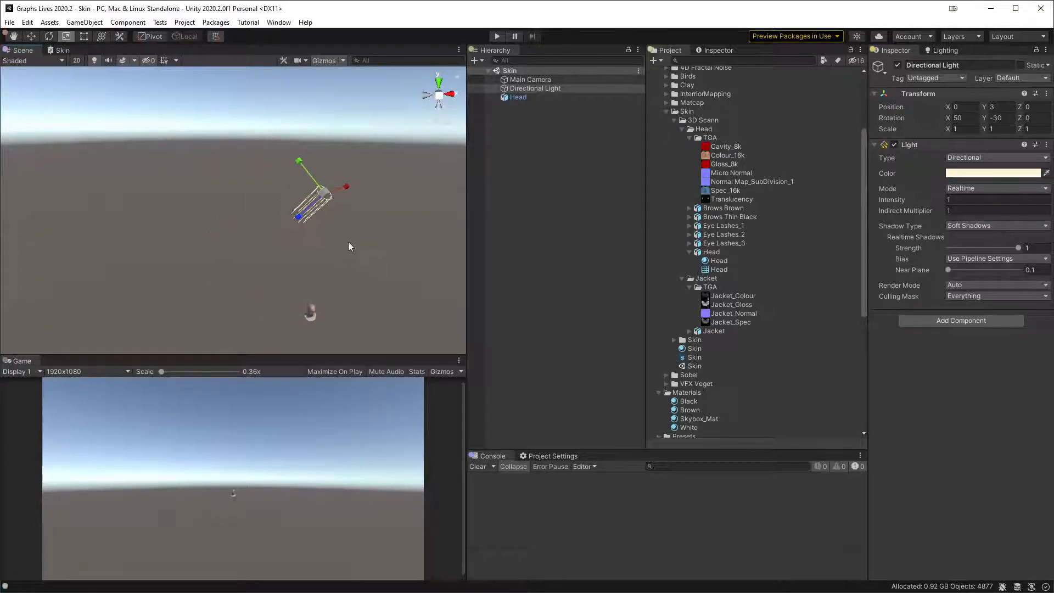
pyautogui.rightClick(552, 88)
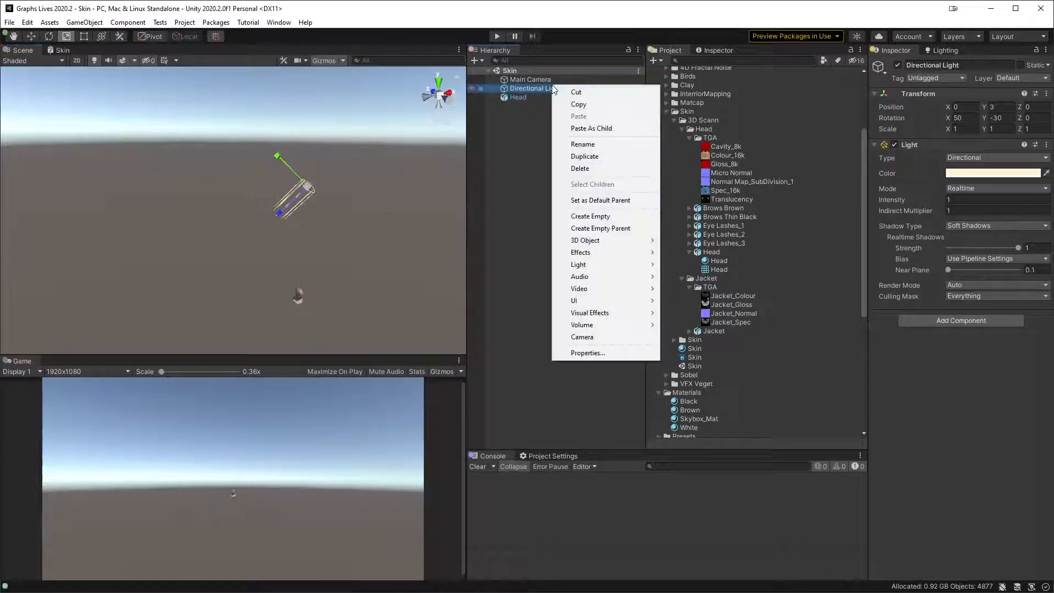
pyautogui.click(591, 216)
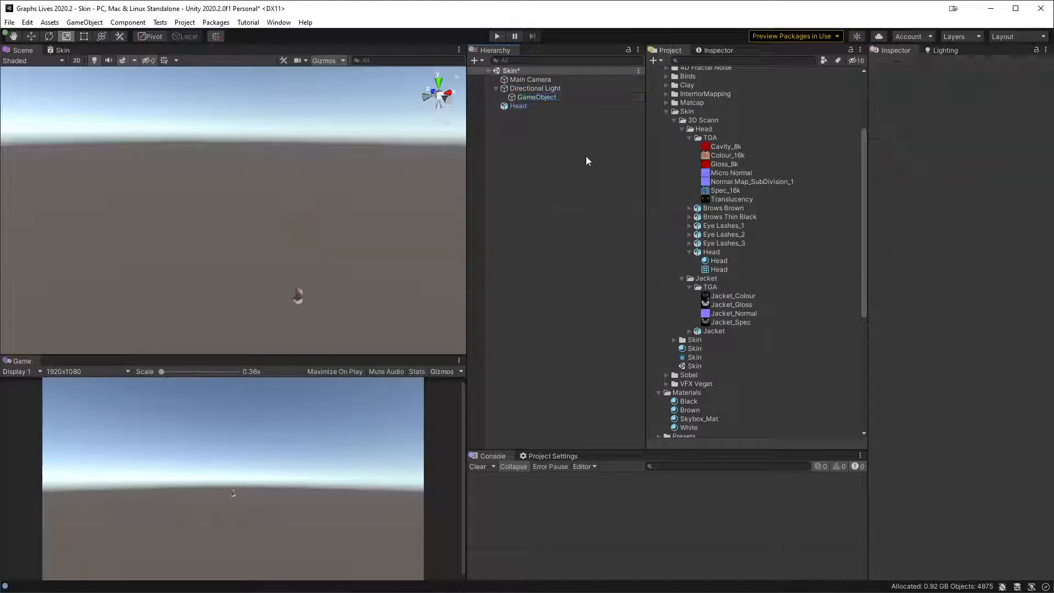
pyautogui.moveTo(540, 96); pyautogui.dragTo(546, 84)
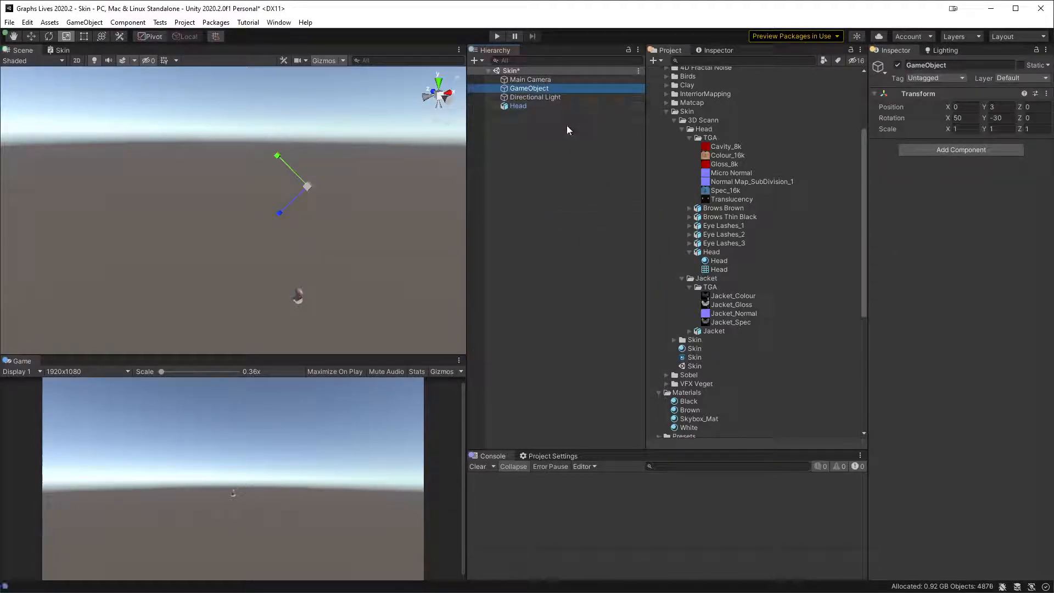
pyautogui.click(1010, 107)
pyautogui.write('0')
pyautogui.click(972, 116)
pyautogui.write('0')
pyautogui.press('Tab')
pyautogui.write('0')
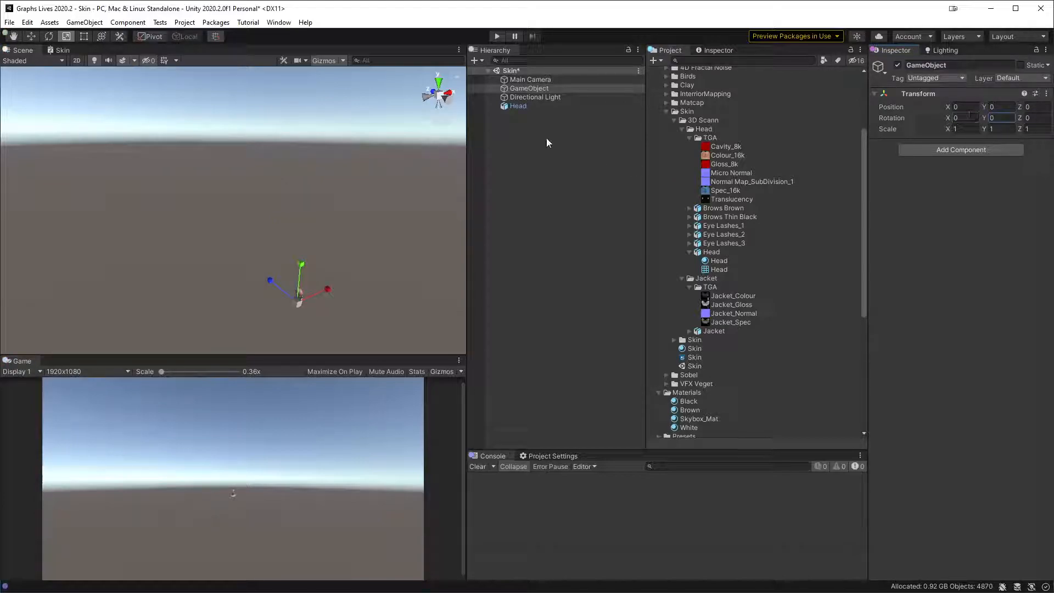
pyautogui.hotkey('ctrl', 'z')
pyautogui.hotkey('ctrl', 'z')
pyautogui.hotkey('ctrl', 'z')
# - Set the root GameObject's X and Y rotation to 0
pyautogui.click(971, 117)
pyautogui.write('0')
pyautogui.press('Tab')
pyautogui.write('0')
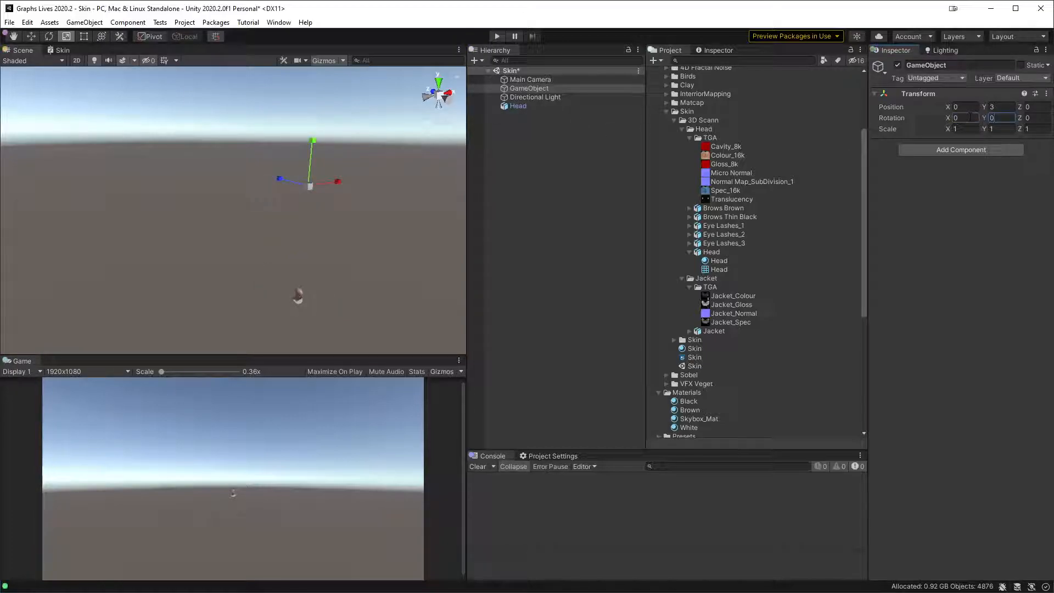
# - Create an empty child under the Directional Light and parent the light to the root GameObject
pyautogui.click(539, 98)
pyautogui.rightClick(539, 98)
pyautogui.click(605, 230)
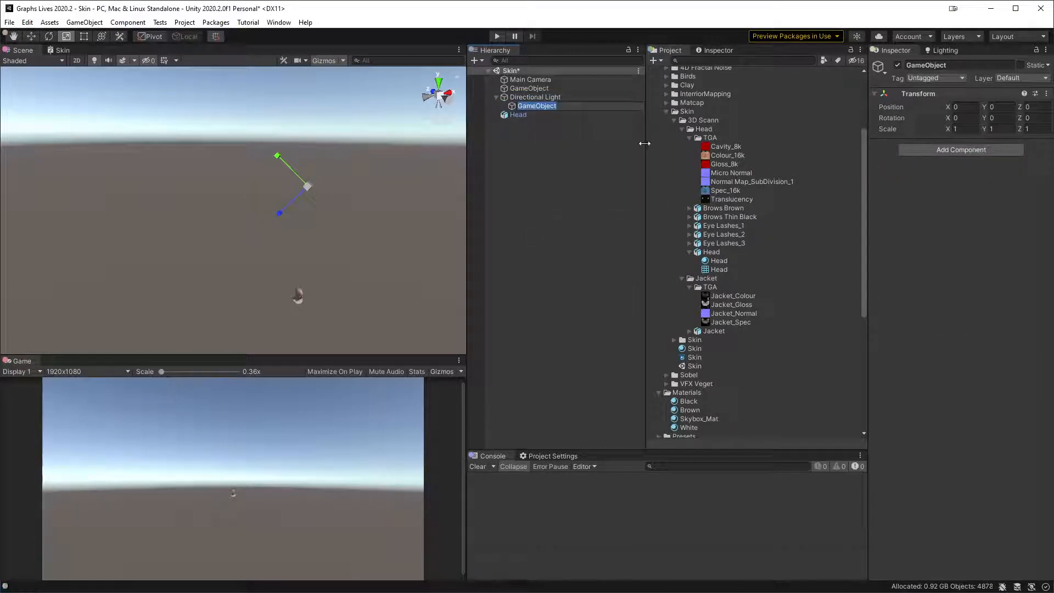
pyautogui.press('Return')
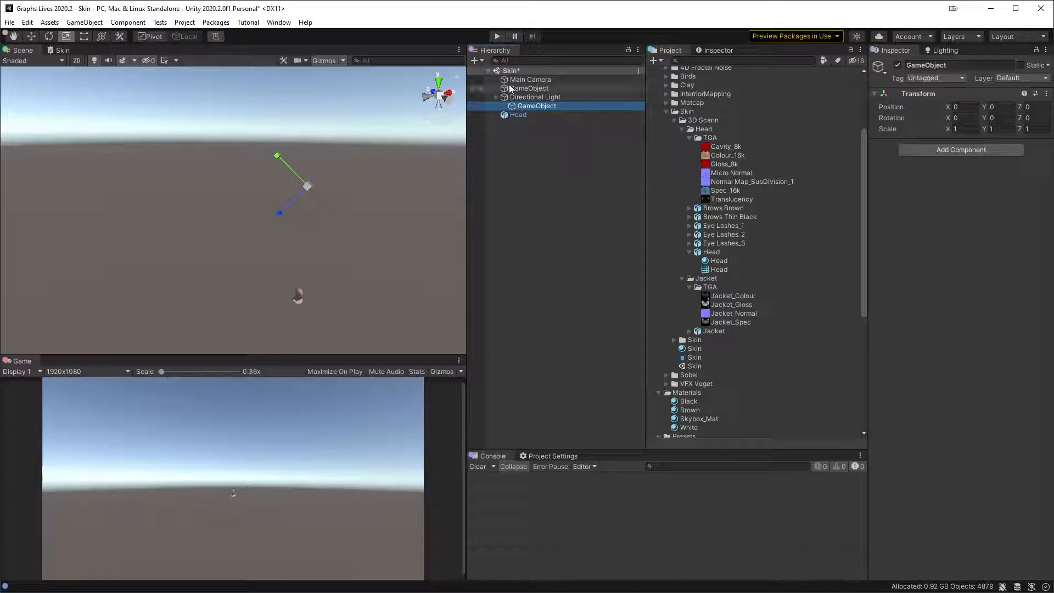
pyautogui.keyDown('ctrl'); pyautogui.click(539, 97); pyautogui.keyUp('ctrl')
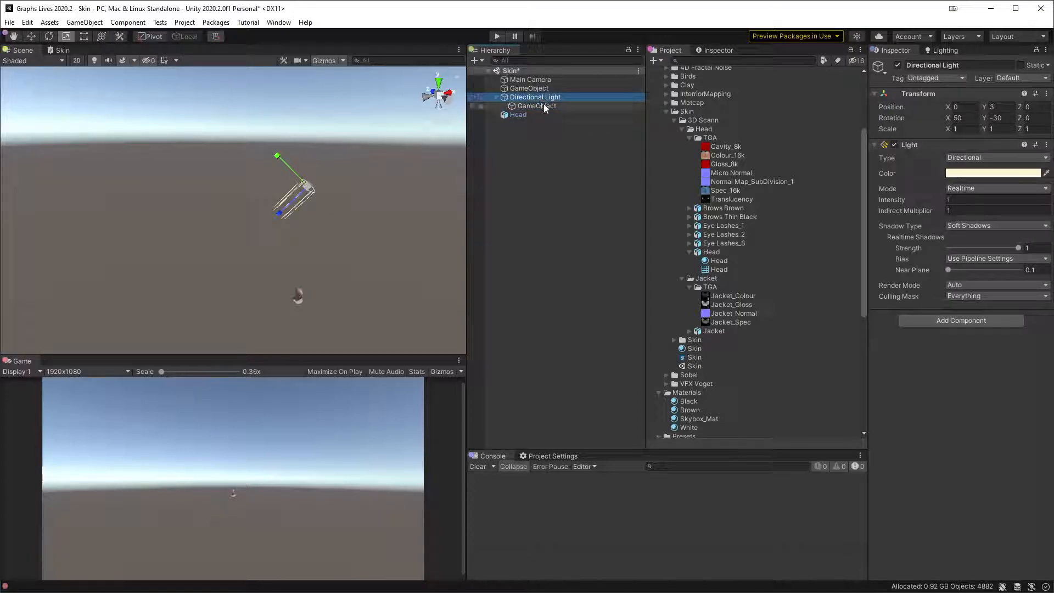
pyautogui.moveTo(539, 96); pyautogui.dragTo(562, 98)
# - Set the light's empty child to Z position 1 and reparent it directly under the root GameObject
pyautogui.click(557, 107)
pyautogui.click(560, 98)
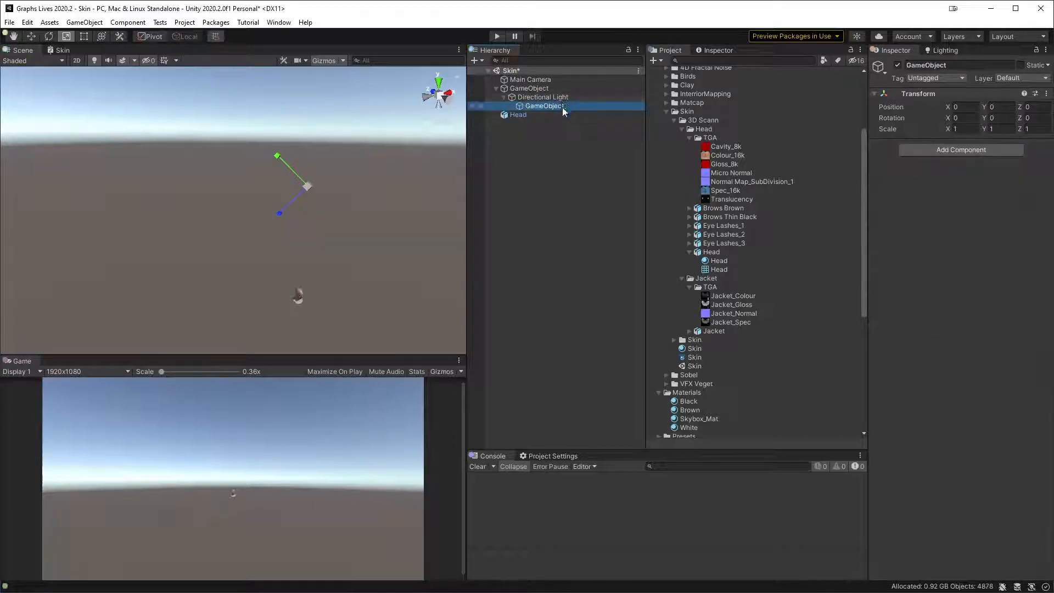
pyautogui.click(1041, 107)
pyautogui.write('1')
pyautogui.moveTo(543, 107); pyautogui.dragTo(540, 89)
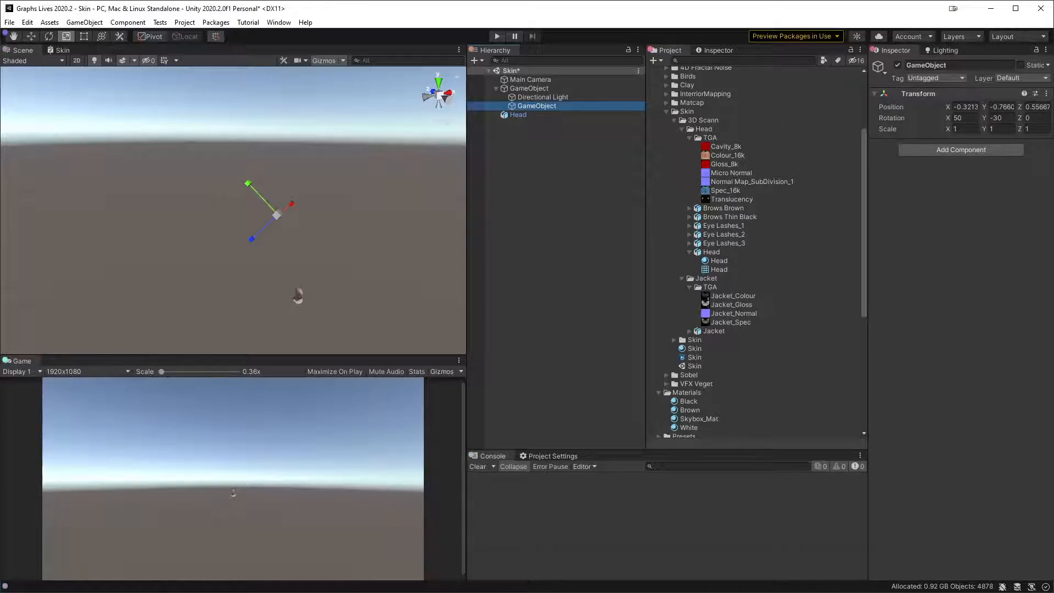
# - Add a Vector3 property named Light Direction to the Skin graph and save the scene
pyautogui.click(61, 50)
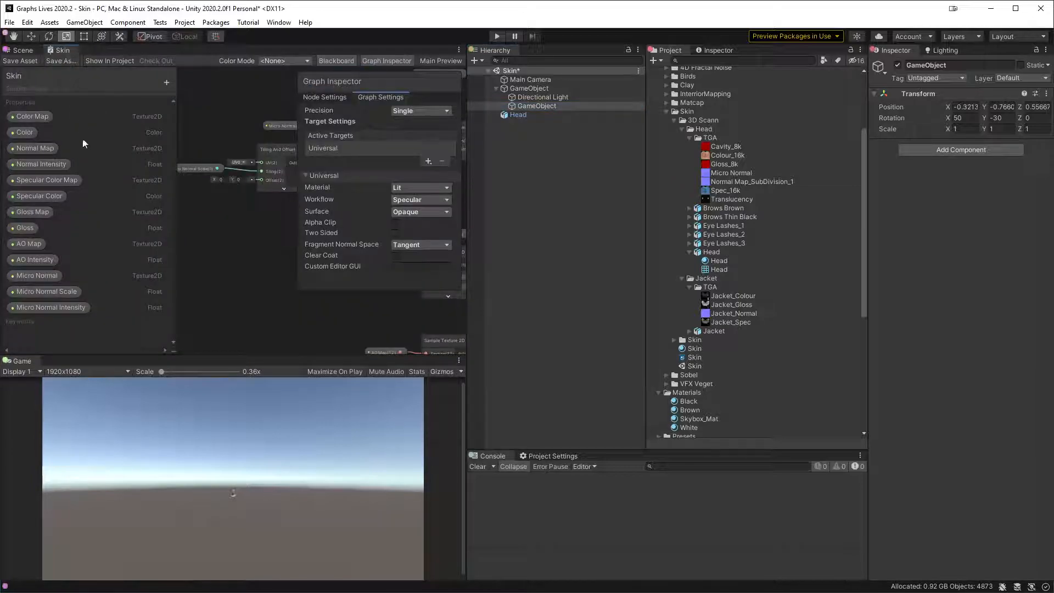
pyautogui.click(167, 82)
pyautogui.click(224, 116)
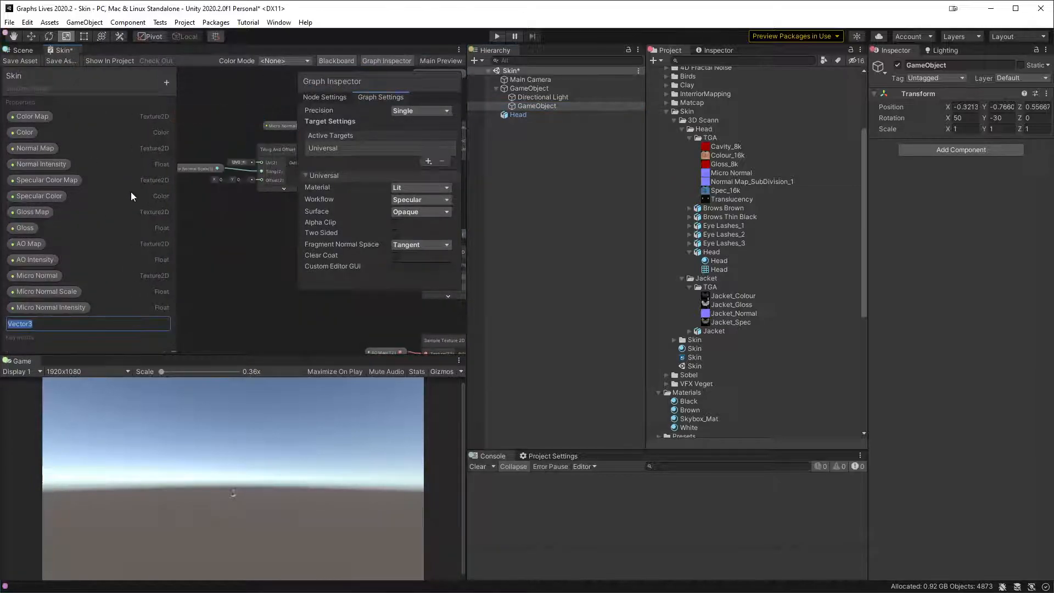
pyautogui.write('Light D')
pyautogui.write('ion')
pyautogui.press('Return')
pyautogui.hotkey('ctrl', 's')
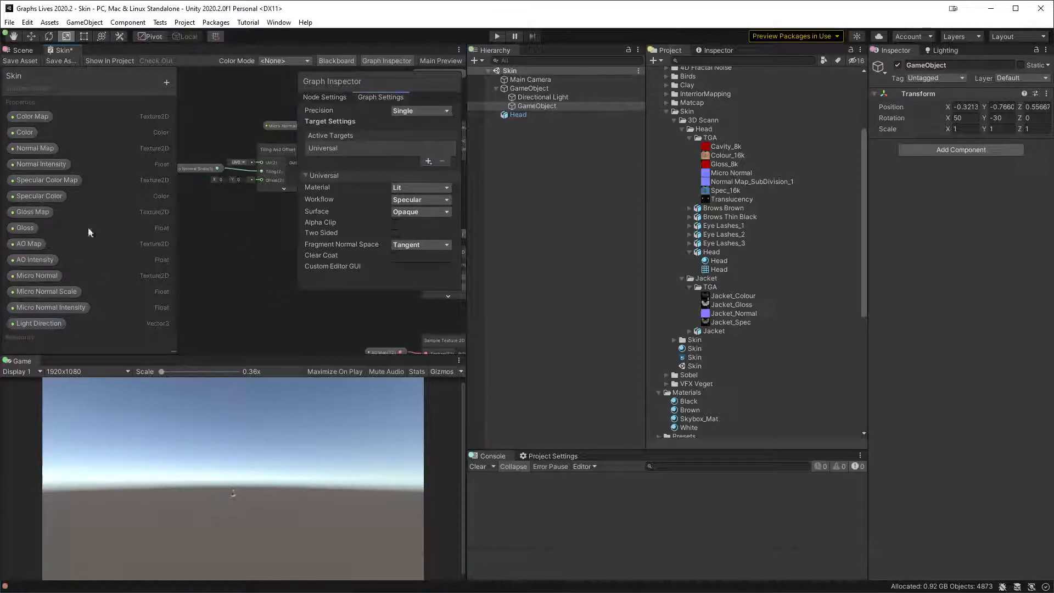
# - Save the Skin shader graph so its new property reaches the Skin material, and return to the Scene view
pyautogui.click(22, 50)
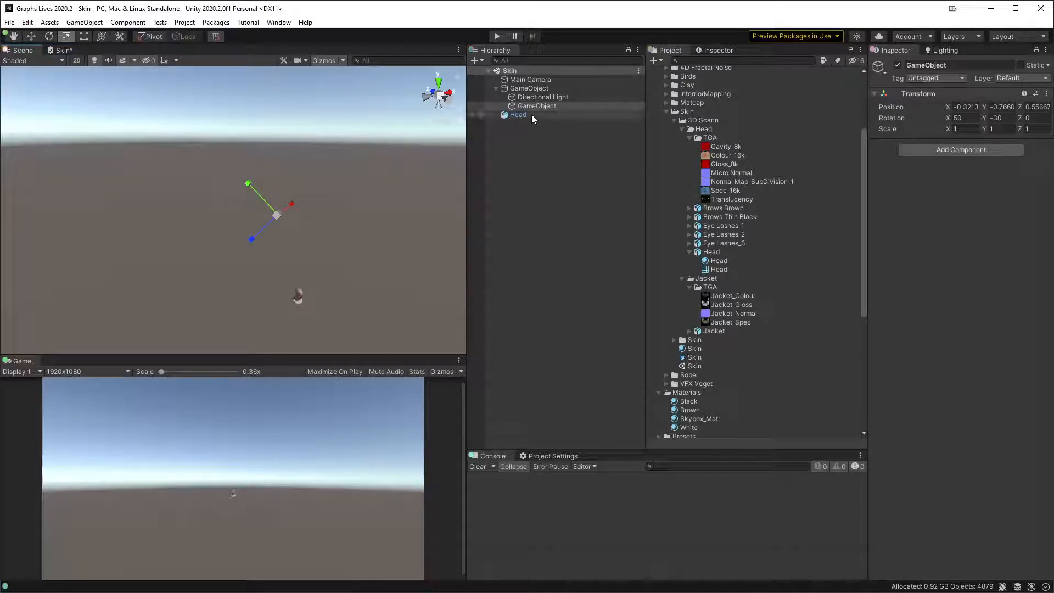
pyautogui.click(712, 357)
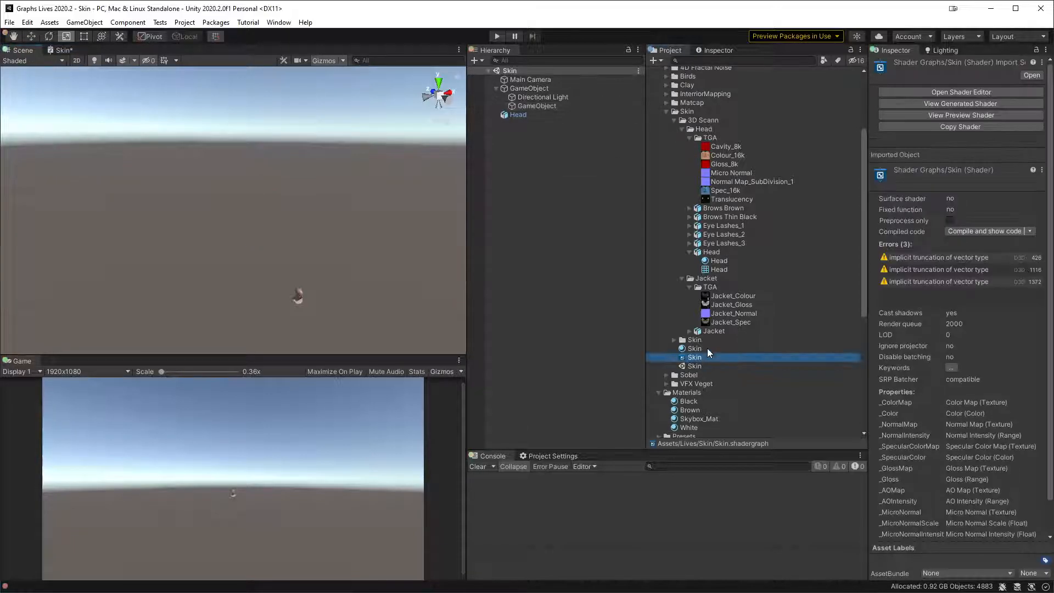
pyautogui.click(708, 348)
pyautogui.scroll(-5, 960, 223)
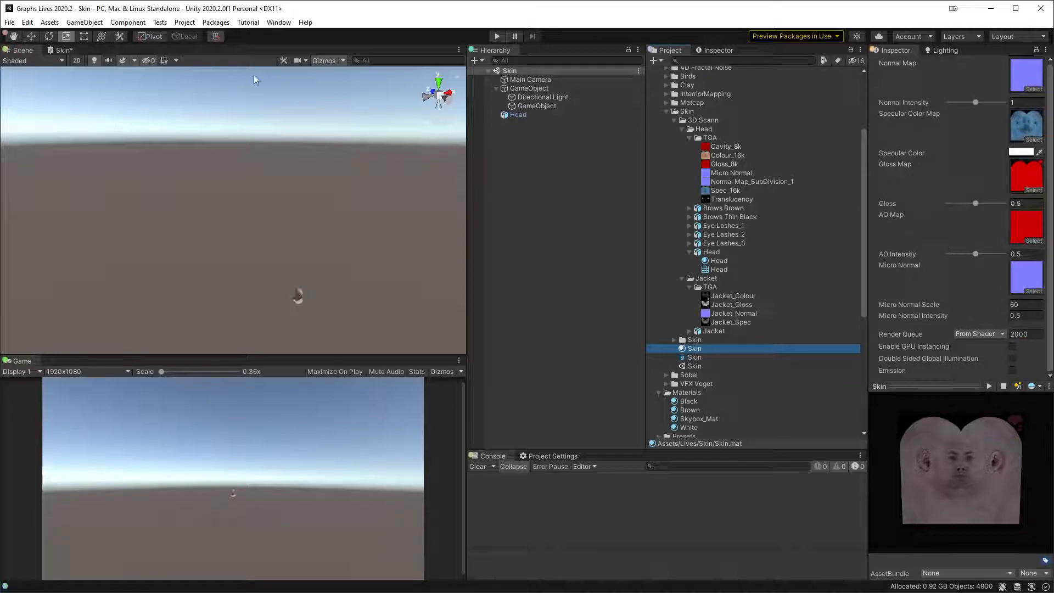
pyautogui.click(61, 49)
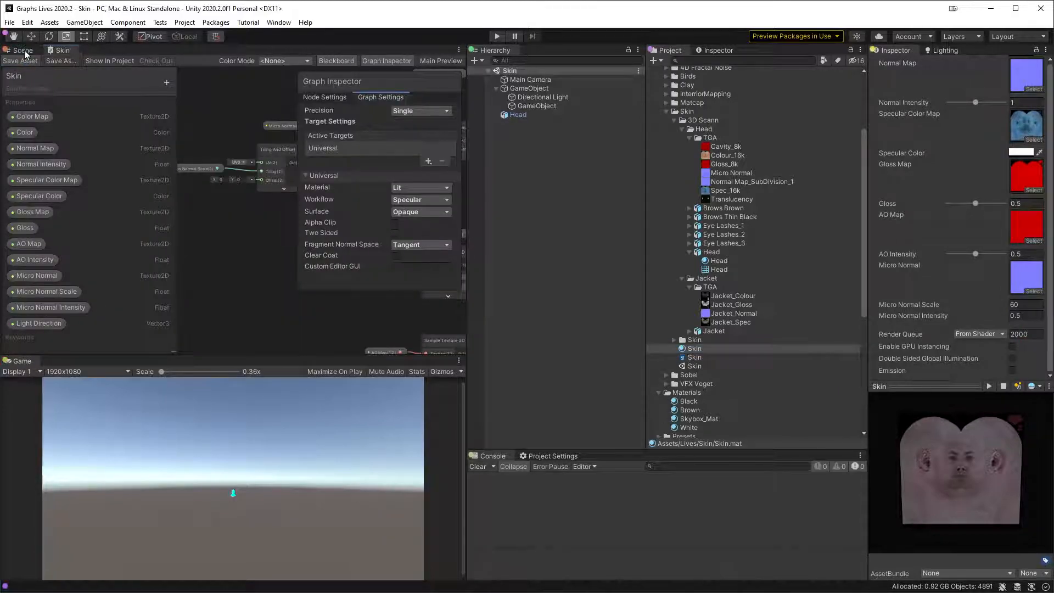
pyautogui.click(23, 50)
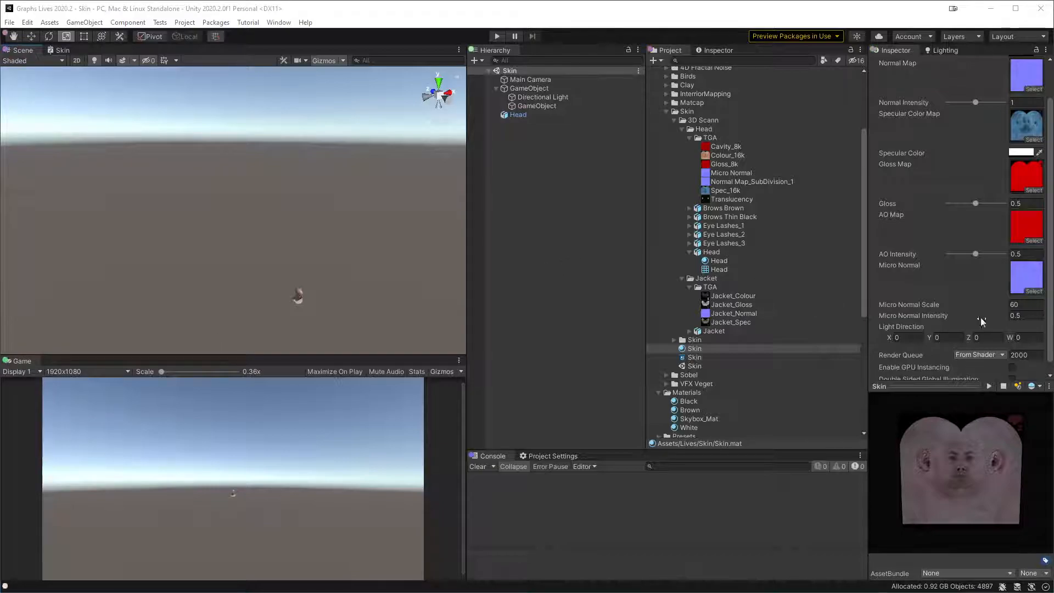
# - Try to copy the child GameObject's whole position into the Skin material's Light Direction
pyautogui.click(551, 108)
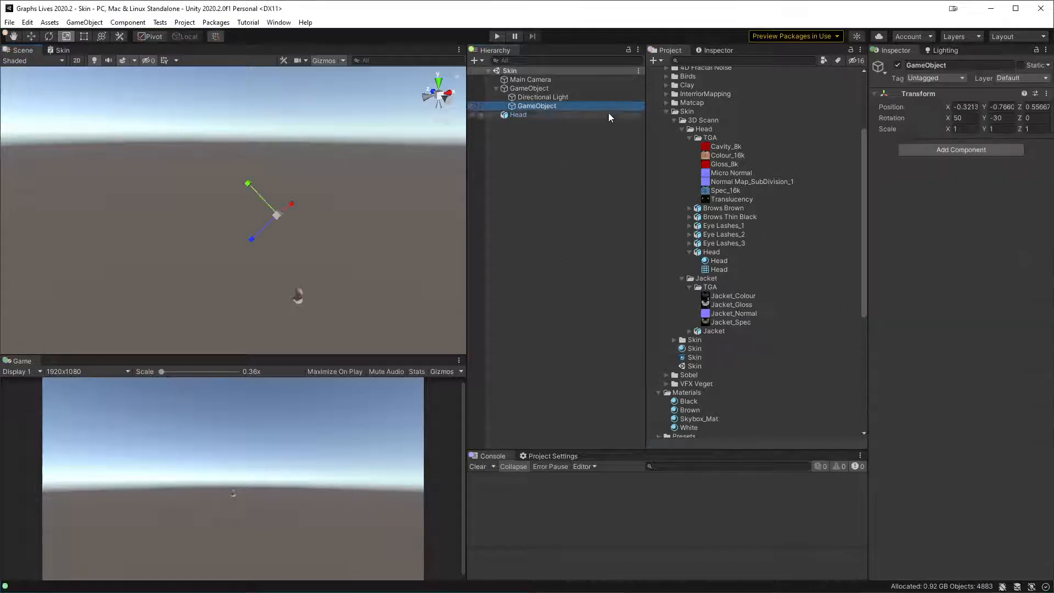
pyautogui.rightClick(893, 106)
pyautogui.click(907, 113)
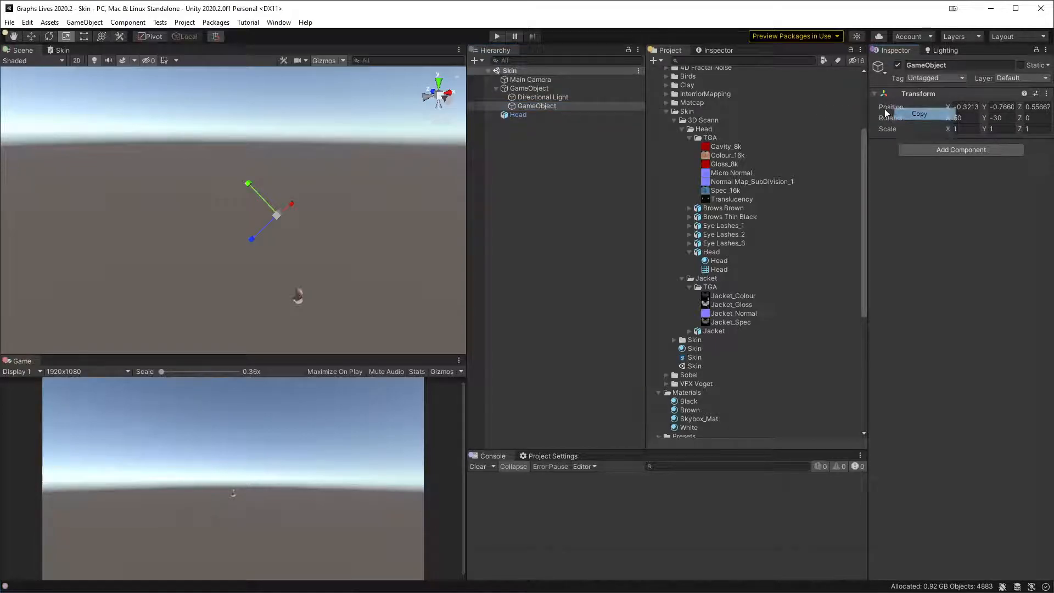
pyautogui.click(539, 115)
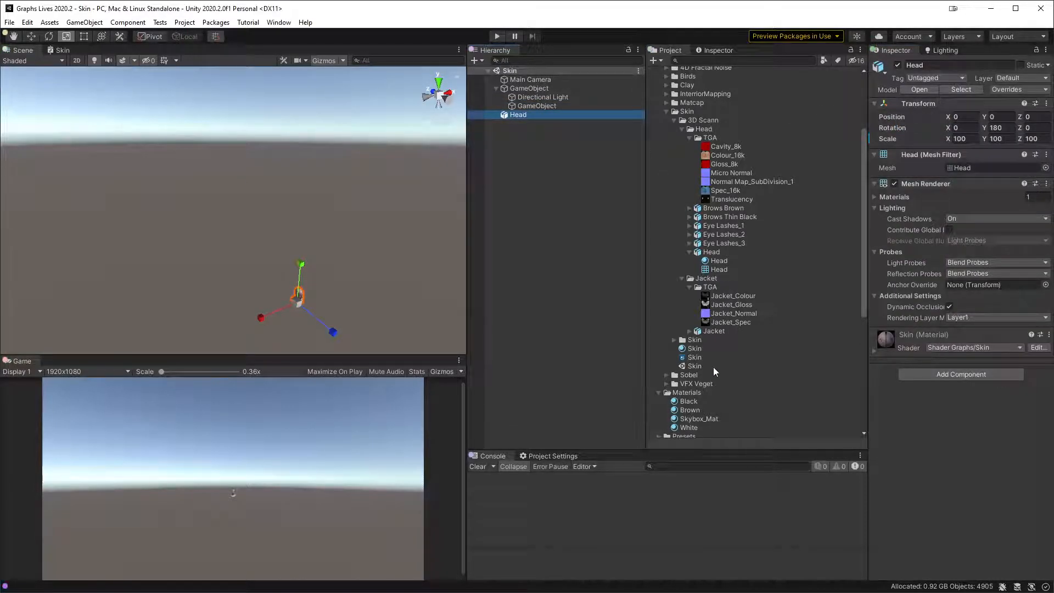
pyautogui.click(697, 350)
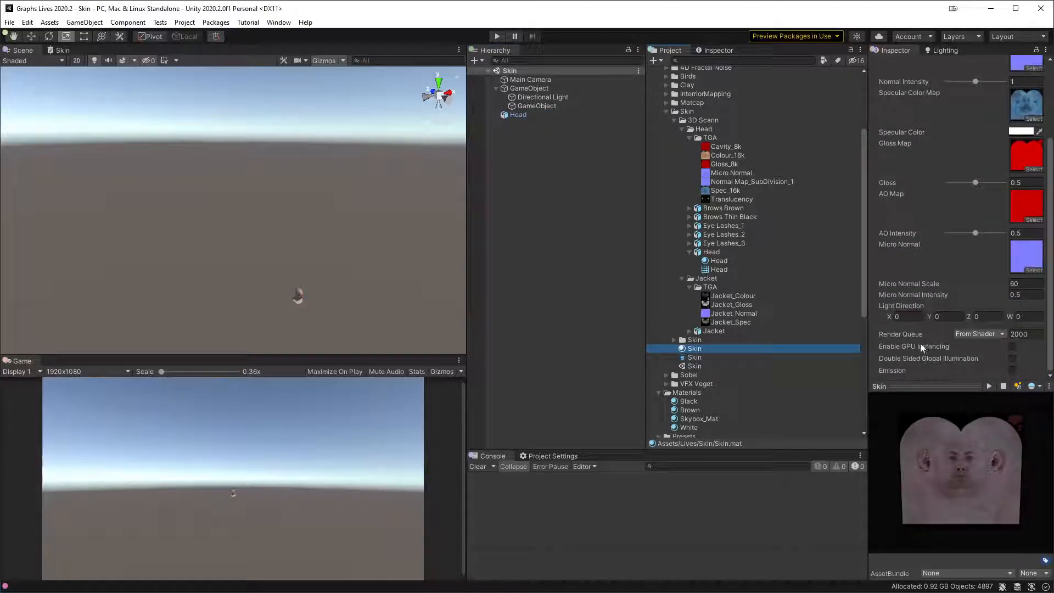
pyautogui.click(888, 312)
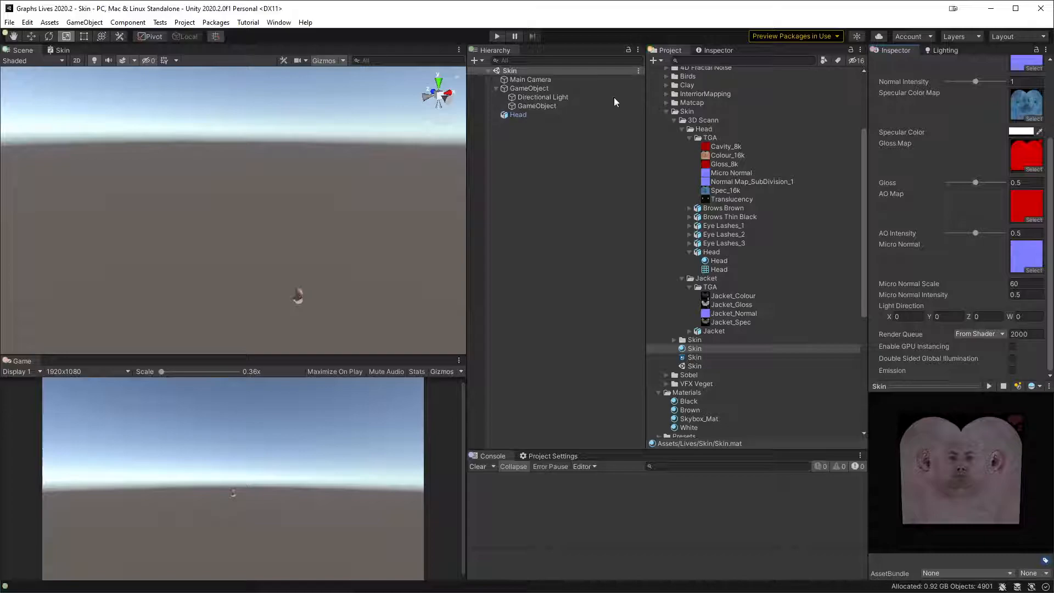
# - Copy the child GameObject's Z, Y and X position values one by one to the clipboard
pyautogui.click(546, 105)
pyautogui.click(1042, 107)
pyautogui.click(1003, 108)
pyautogui.click(965, 107)
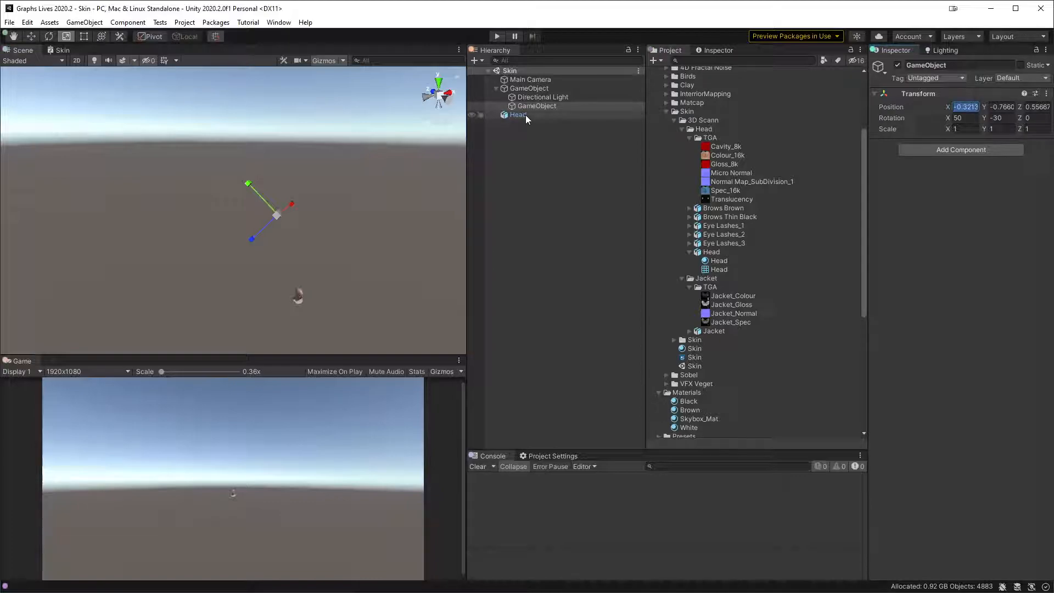
# - Set the Skin material's Light Direction to X -0.3213938, Y -0.7660444 and Z 0.5566704 from the clipboard history
pyautogui.moveTo(525, 115); pyautogui.dragTo(525, 115)
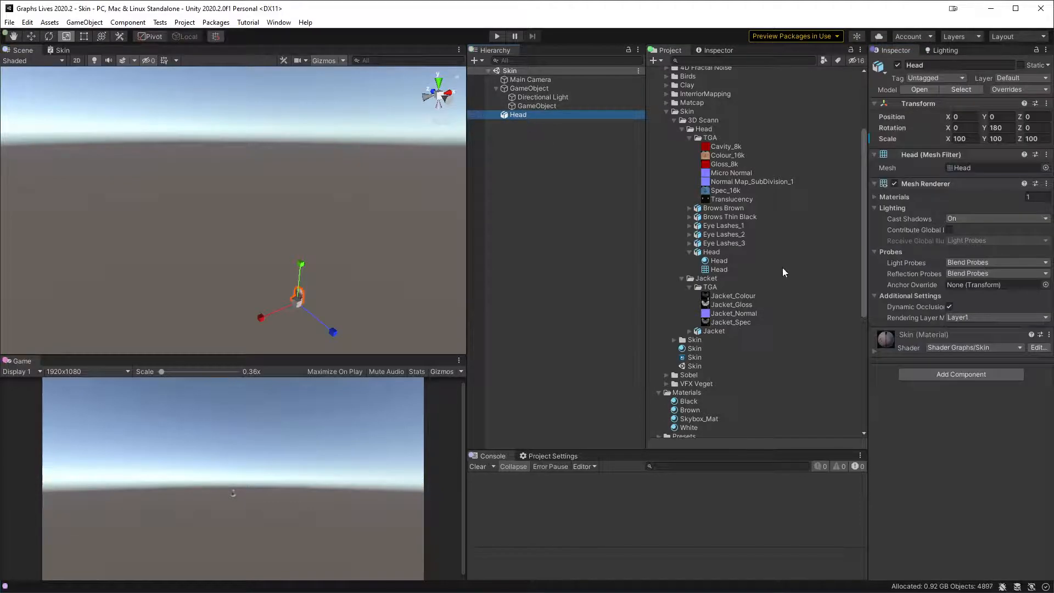
pyautogui.click(707, 349)
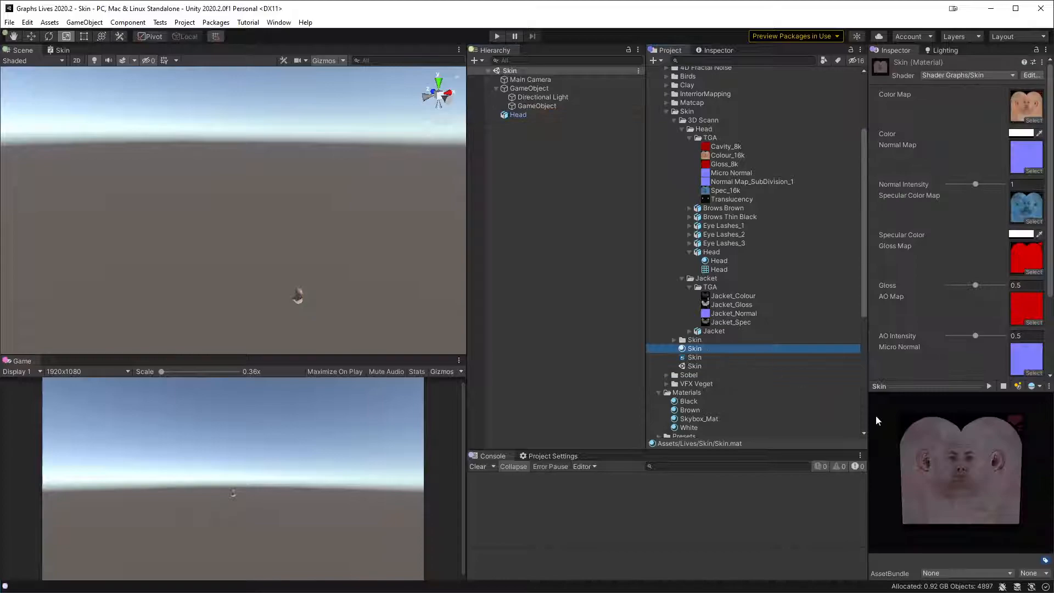
pyautogui.scroll(-3, 997, 252)
pyautogui.click(913, 317)
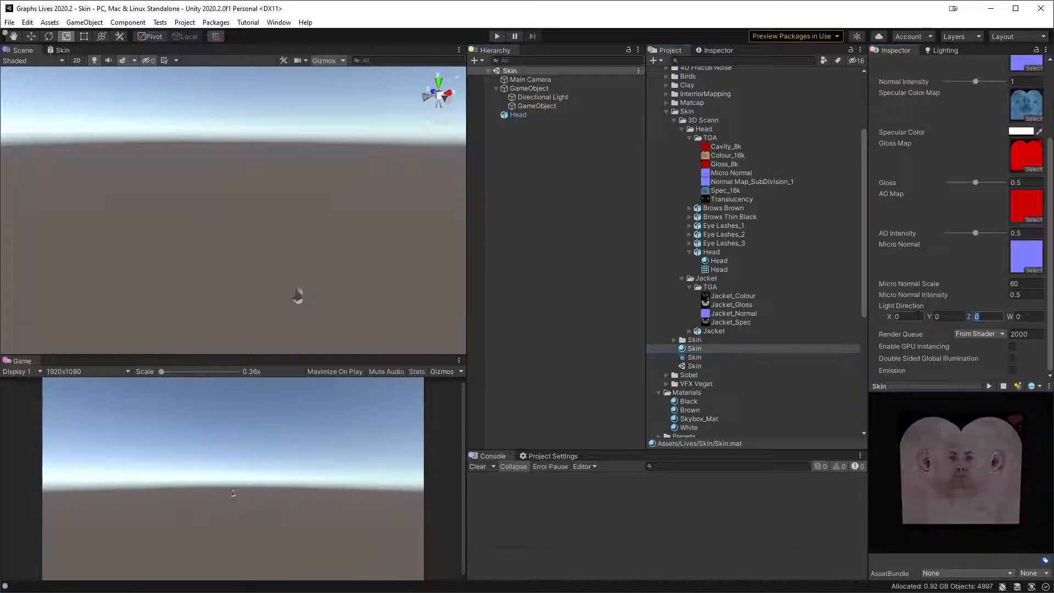
pyautogui.press('super+v')
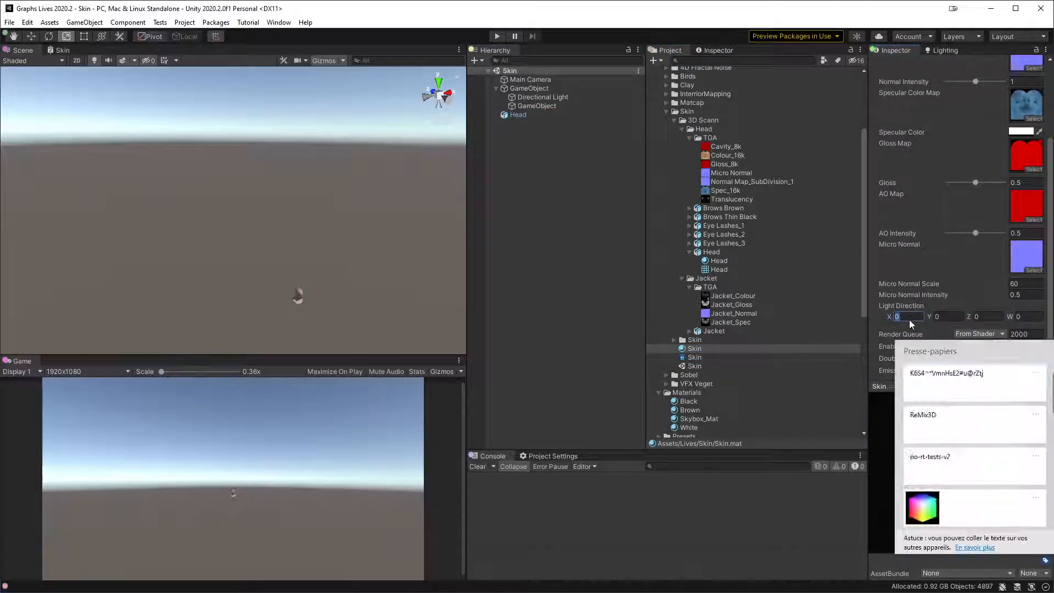
pyautogui.click(960, 369)
pyautogui.click(948, 317)
pyautogui.press('super+v')
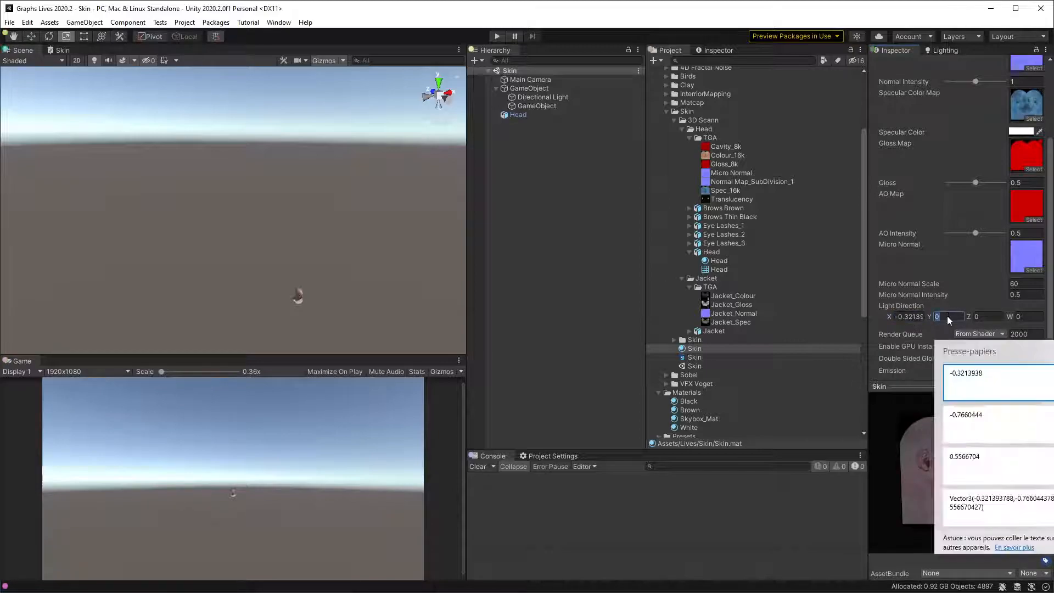
pyautogui.click(985, 425)
pyautogui.click(989, 317)
pyautogui.press('super+v')
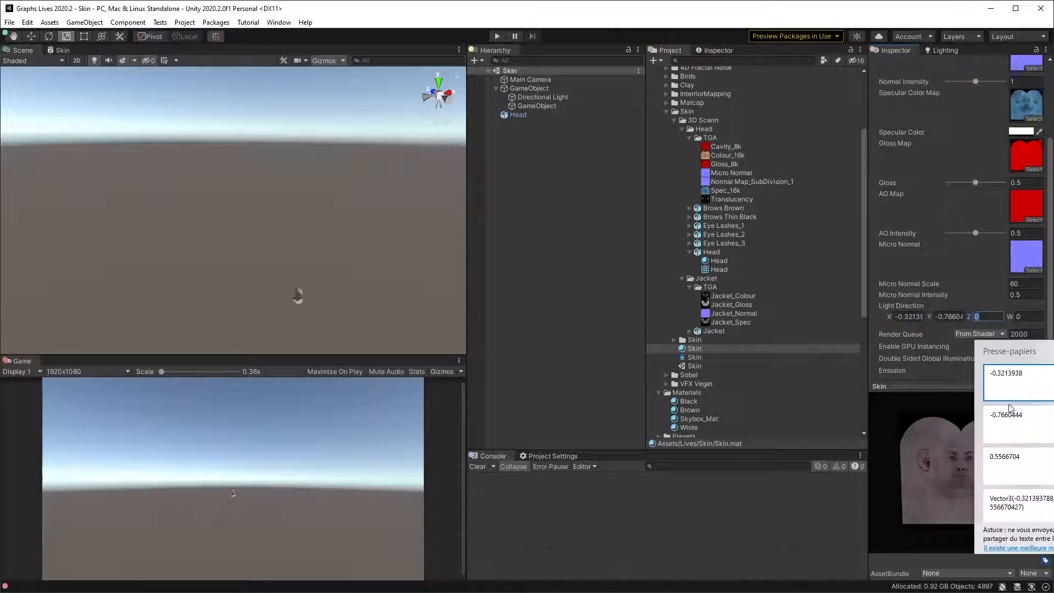
pyautogui.click(1011, 455)
pyautogui.click(909, 317)
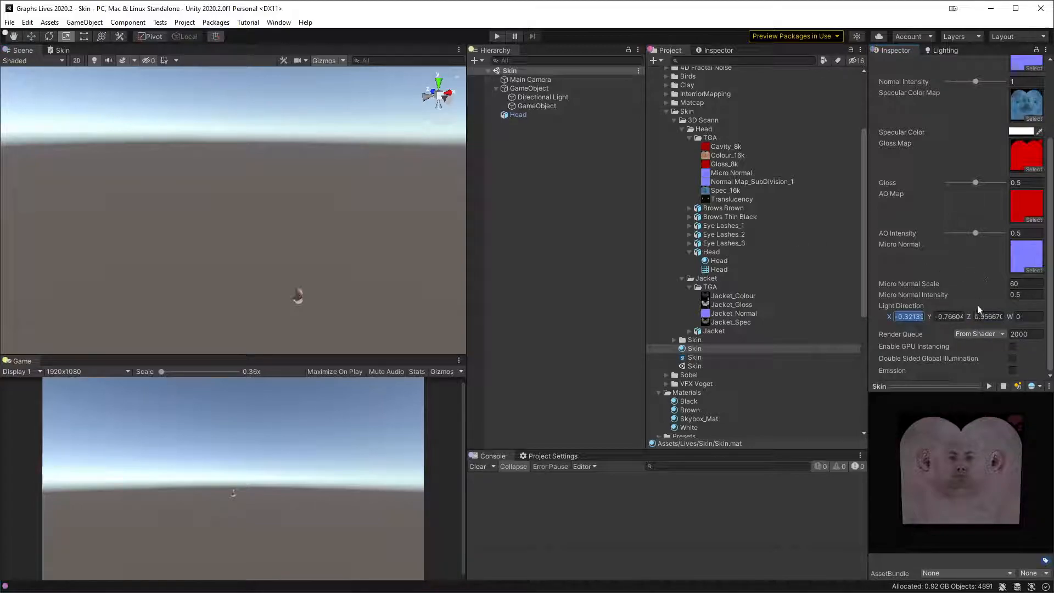
# - Place the Light Direction property in the Skin graph below the specular nodes and feed it into input A of a new Dot Product node
pyautogui.click(565, 172)
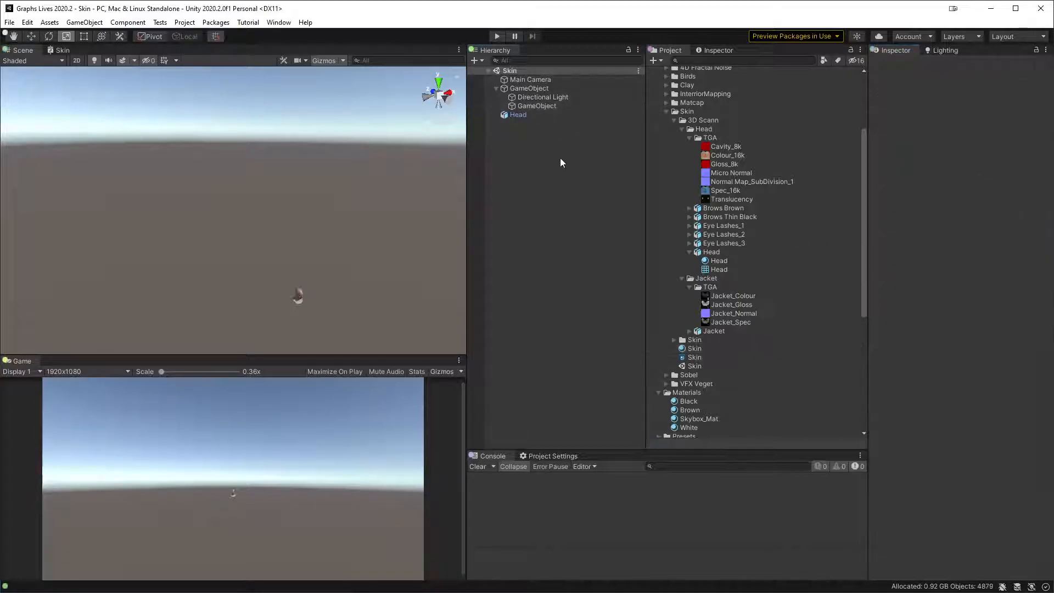
pyautogui.click(61, 51)
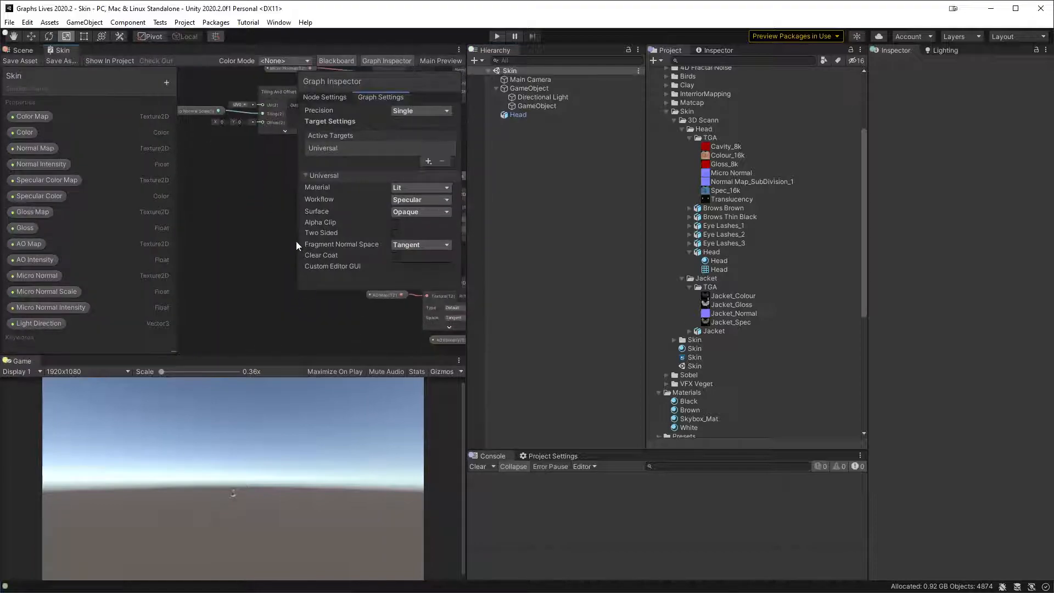
pyautogui.hotkey('shift', 'space')
pyautogui.moveTo(450, 339); pyautogui.dragTo(706, 255, button='middle')
pyautogui.scroll(5, 664, 360)
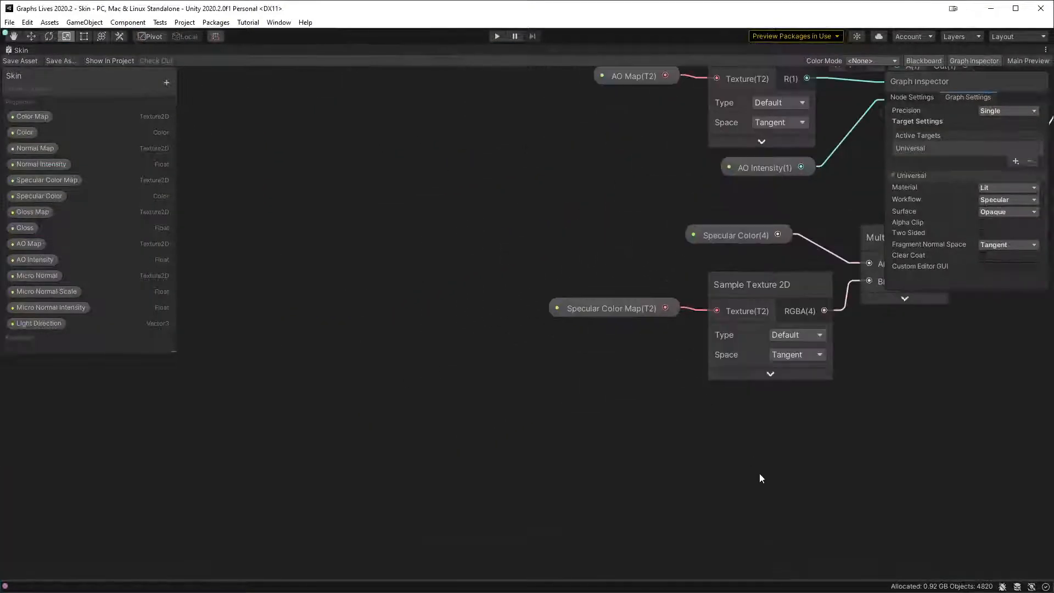
pyautogui.moveTo(750, 456); pyautogui.dragTo(476, 330, button='middle')
pyautogui.click(34, 322)
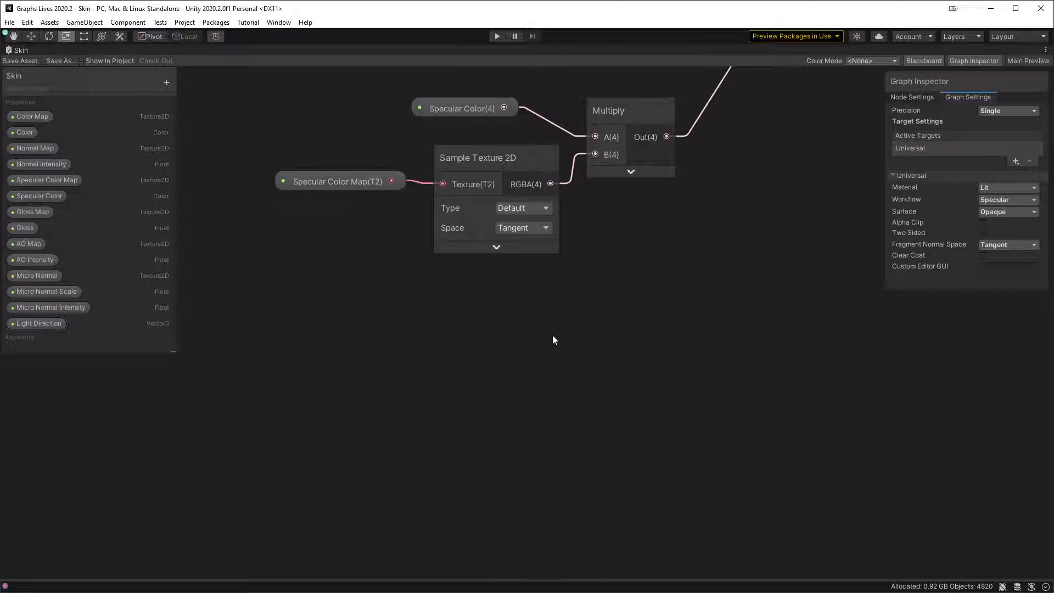
pyautogui.moveTo(40, 330); pyautogui.dragTo(444, 404)
pyautogui.moveTo(573, 419); pyautogui.dragTo(575, 380, button='middle')
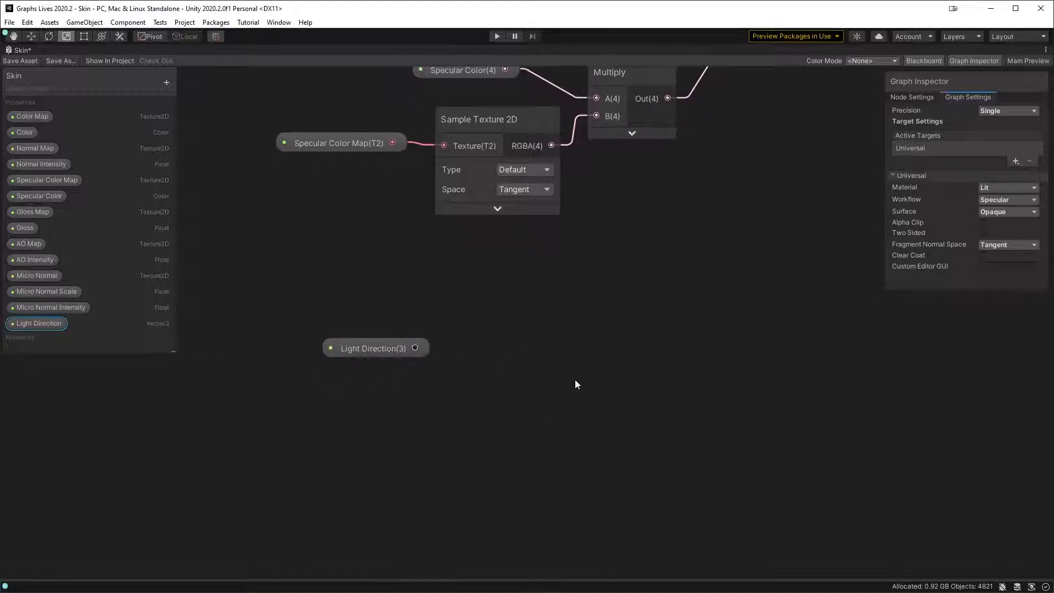
pyautogui.moveTo(416, 348); pyautogui.dragTo(574, 363)
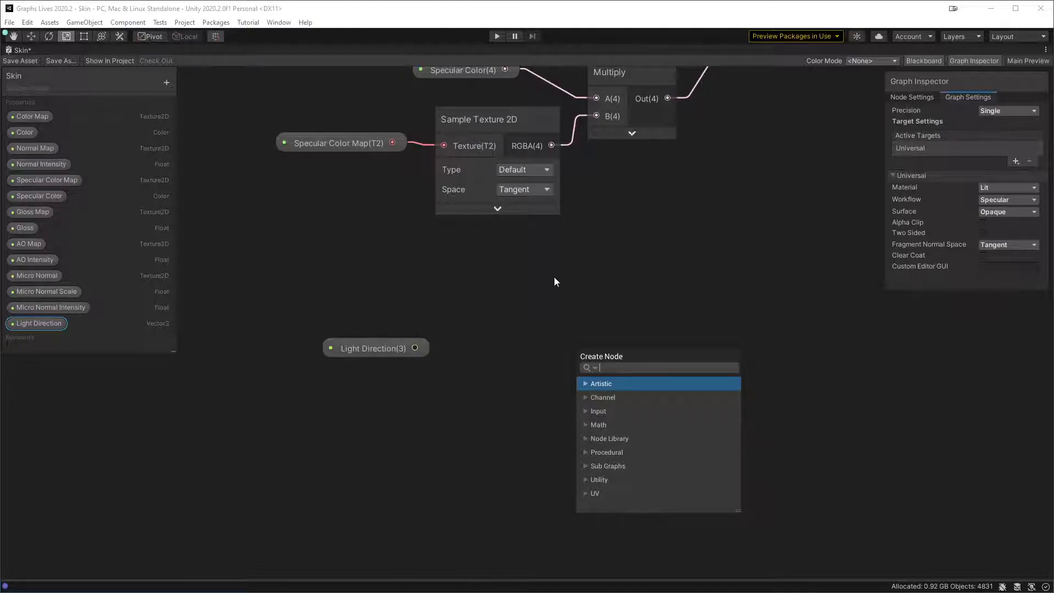
pyautogui.write('do')
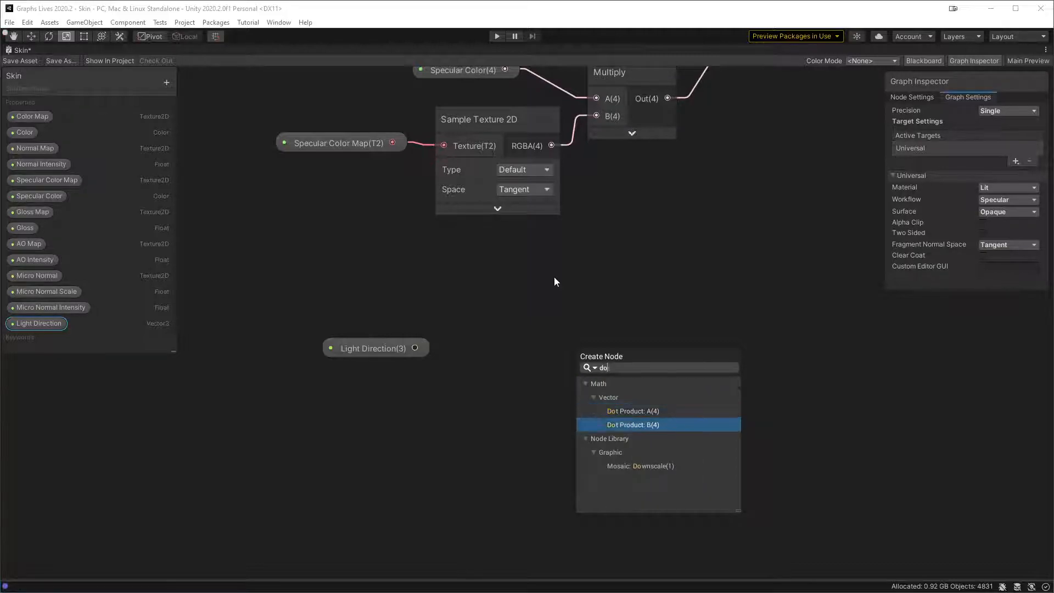
pyautogui.press('Return')
# - Add a World-space Normal Vector node below Light Direction and connect it to input B of the Dot Product
pyautogui.press('space')
pyautogui.write('norma')
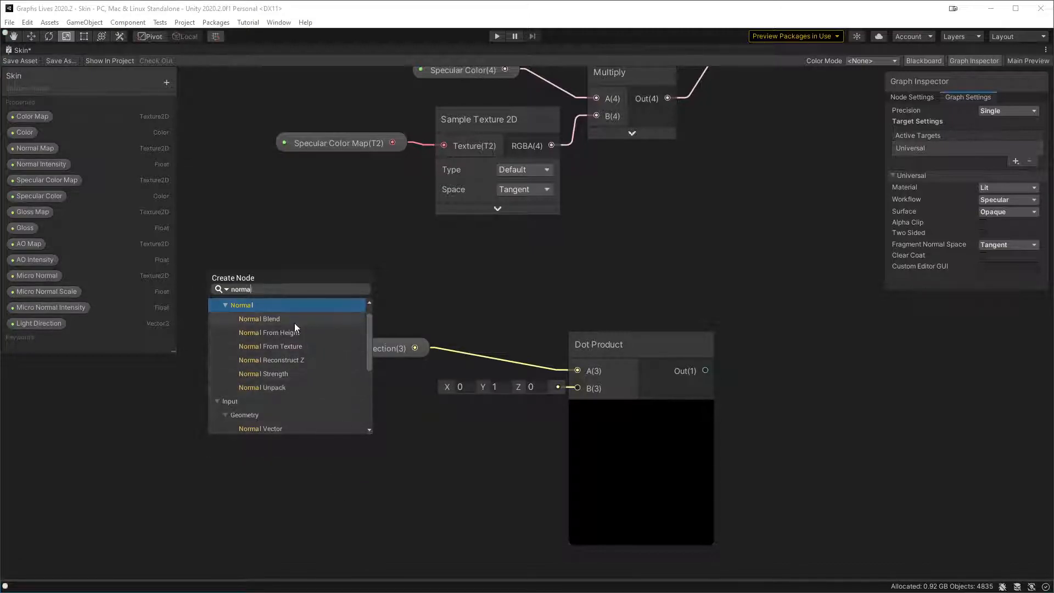
pyautogui.scroll(-2, 286, 385)
pyautogui.doubleClick(264, 362)
pyautogui.click(360, 436)
pyautogui.moveTo(362, 358); pyautogui.dragTo(316, 351)
pyautogui.moveTo(367, 434); pyautogui.dragTo(577, 388)
# - Create a Boolean property named Emission Only in the Skin graph
pyautogui.moveTo(817, 369); pyautogui.dragTo(417, 419, button='middle')
pyautogui.scroll(-5, 417, 418)
pyautogui.moveTo(579, 258); pyautogui.dragTo(662, 397, button='middle')
pyautogui.scroll(1, 660, 397)
pyautogui.moveTo(566, 363); pyautogui.dragTo(706, 584, button='middle')
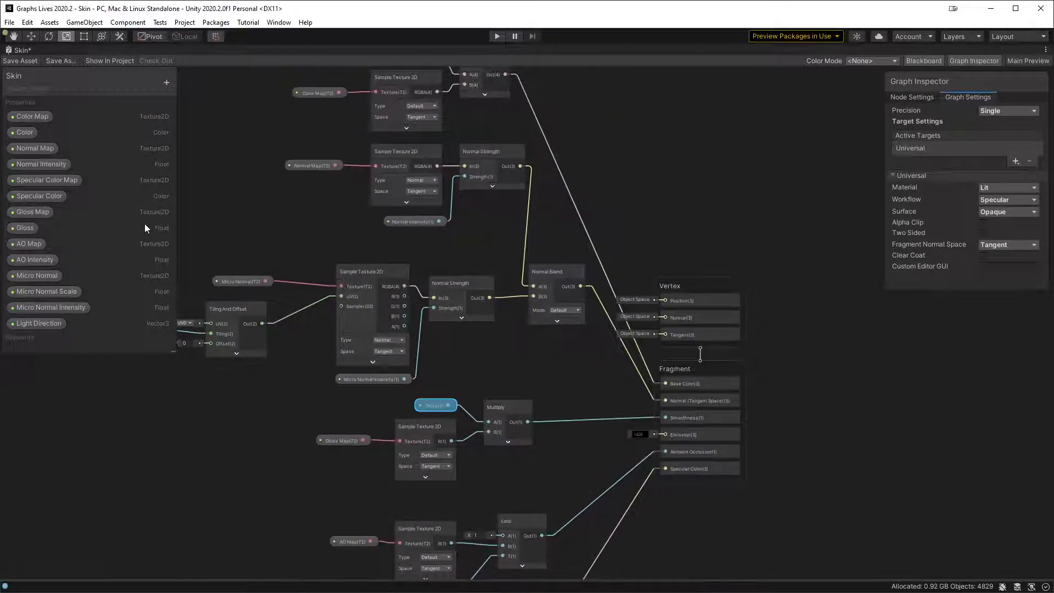
pyautogui.click(167, 83)
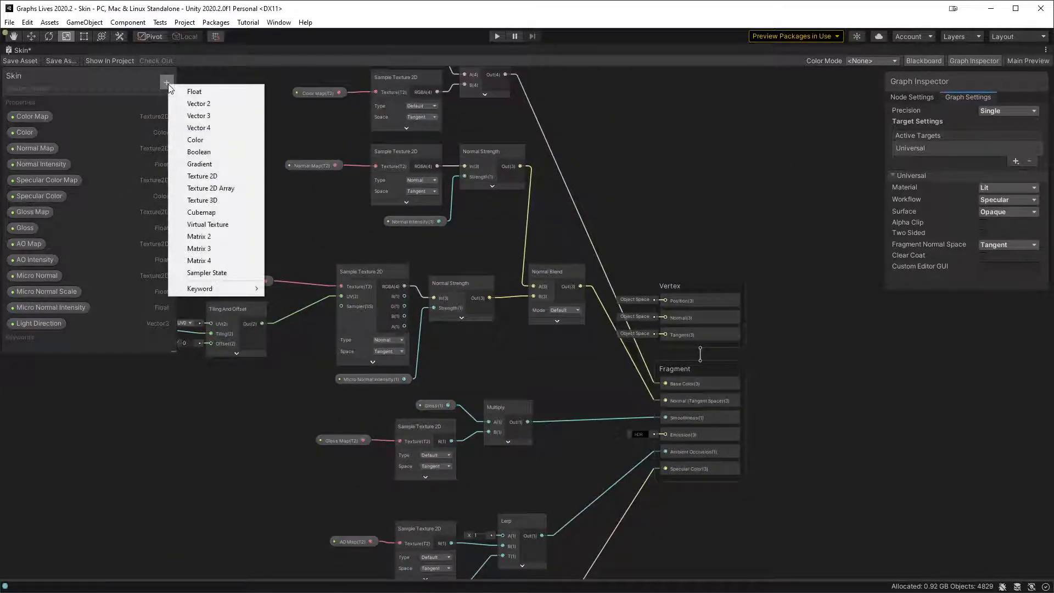
pyautogui.click(208, 152)
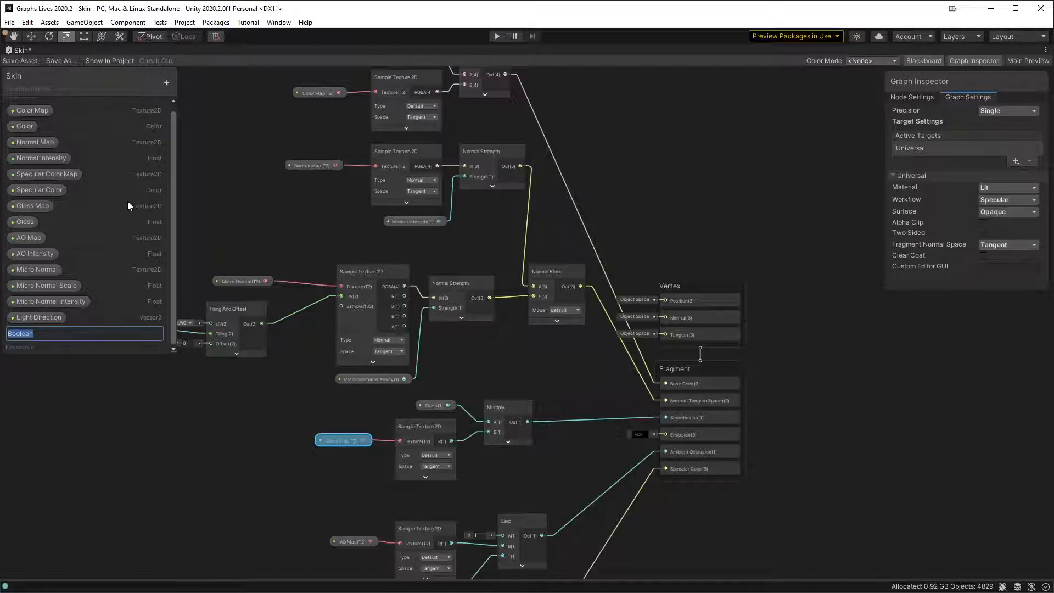
pyautogui.write('Emission Only')
pyautogui.press('Return')
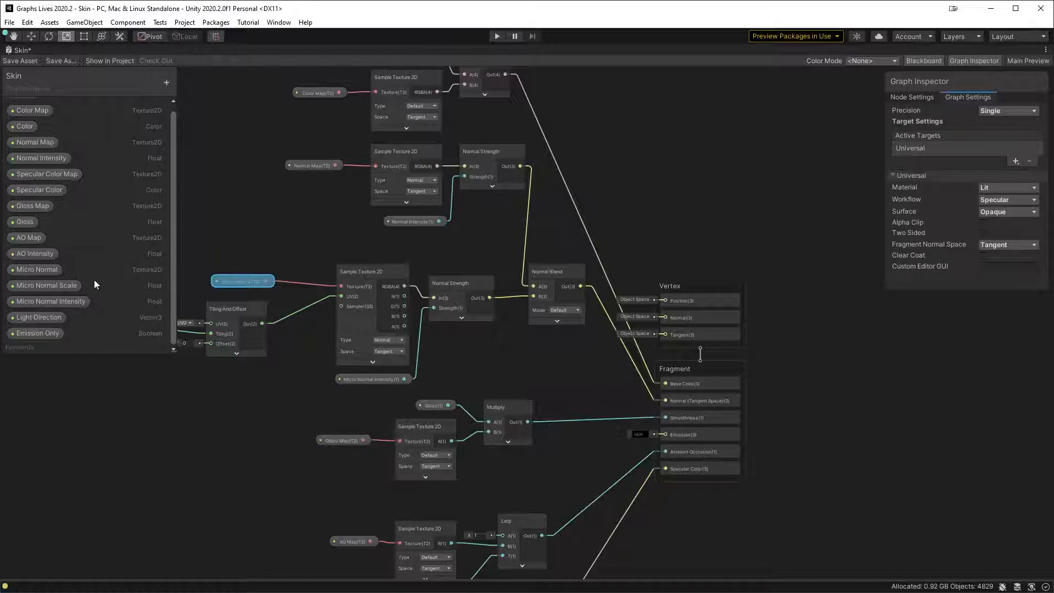
# - Place the Emission Only property above the Vertex block, connect it to a new Branch node's Predicate and collapse the Branch preview
pyautogui.moveTo(708, 144); pyautogui.dragTo(644, 117)
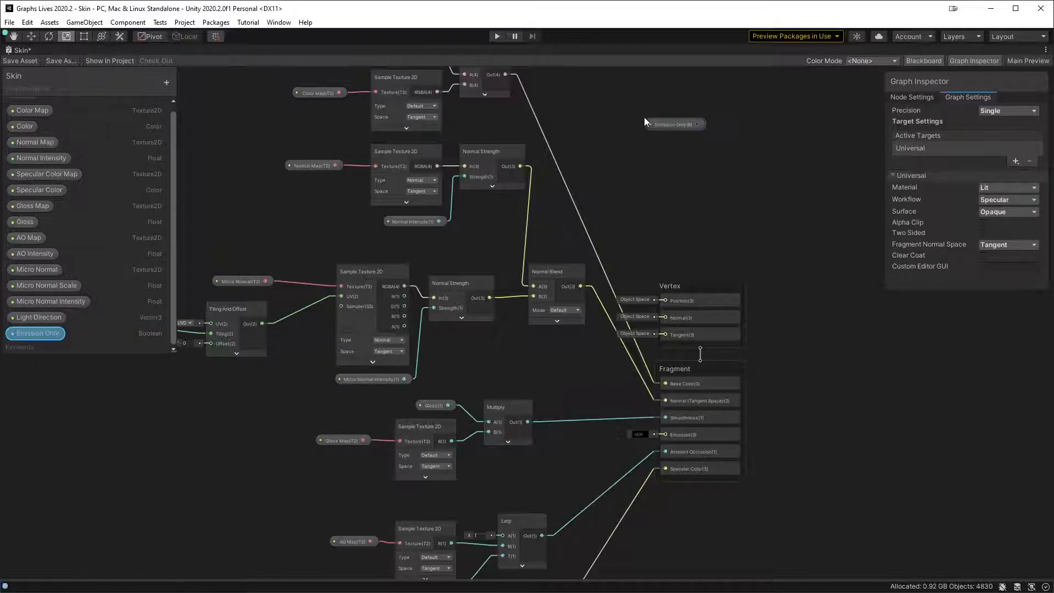
pyautogui.scroll(4, 702, 171)
pyautogui.moveTo(702, 159); pyautogui.dragTo(693, 200, button='middle')
pyautogui.scroll(-2, 693, 200)
pyautogui.moveTo(649, 156); pyautogui.dragTo(658, 219)
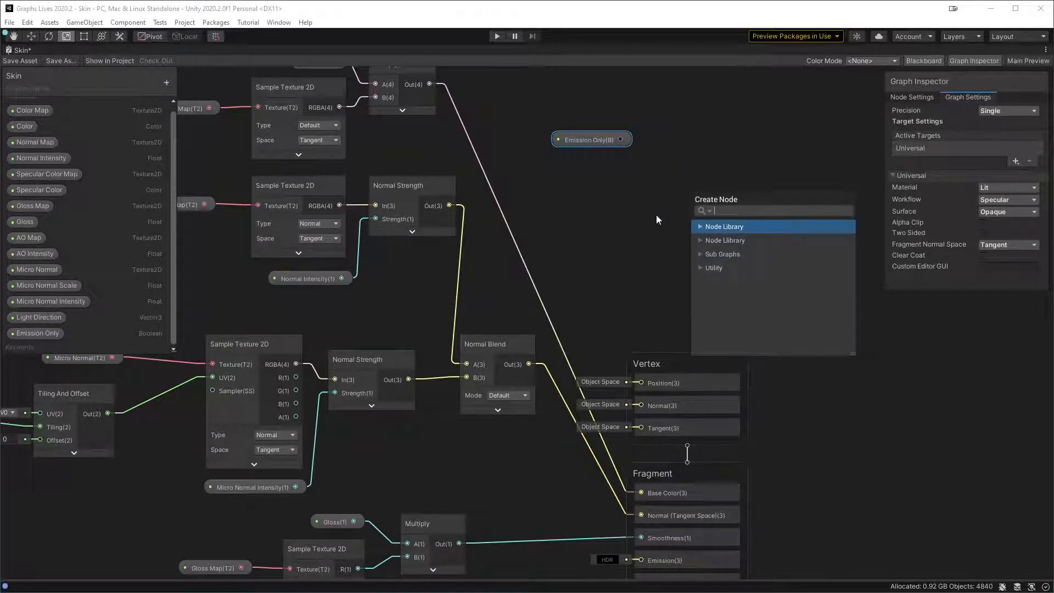
pyautogui.write('bra')
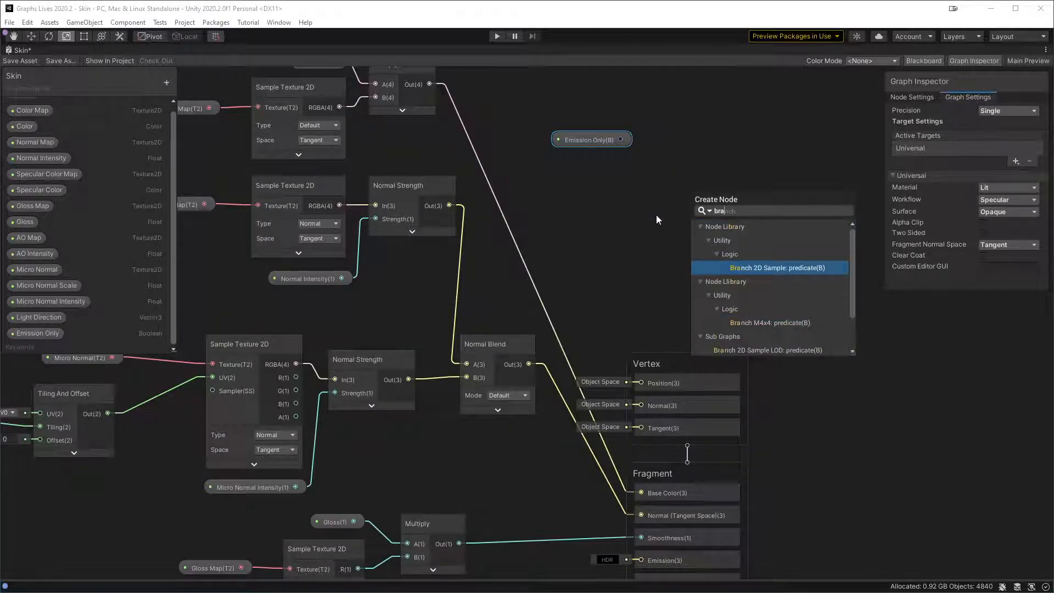
pyautogui.press('Down')
pyautogui.press('Down')
pyautogui.press('Down')
pyautogui.press('Down')
pyautogui.press('Down')
pyautogui.press('Down')
pyautogui.press('Down')
pyautogui.press('Down')
pyautogui.press('Down')
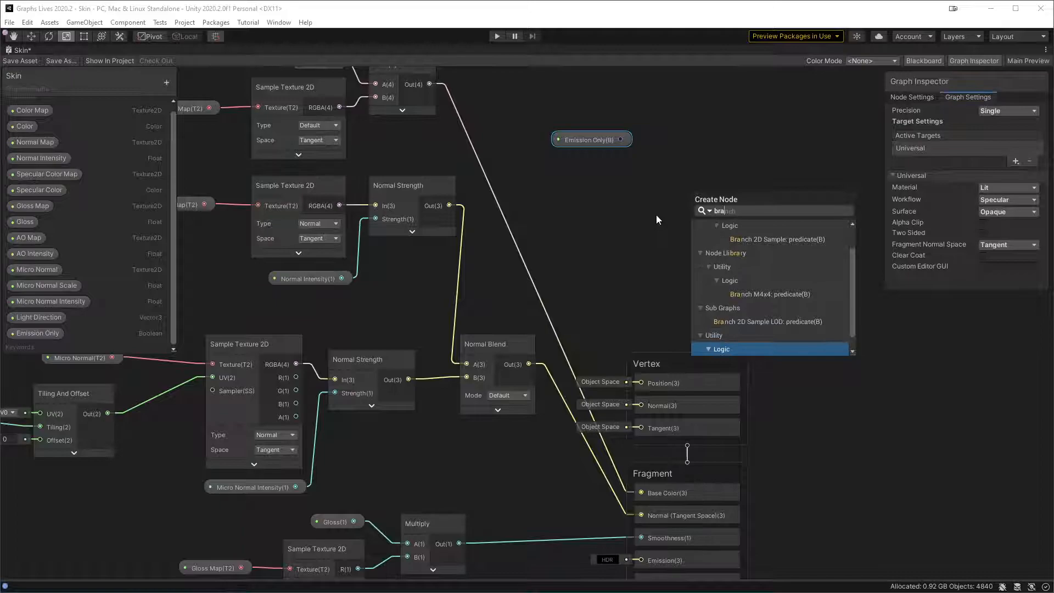
pyautogui.press('Down')
pyautogui.press('Return')
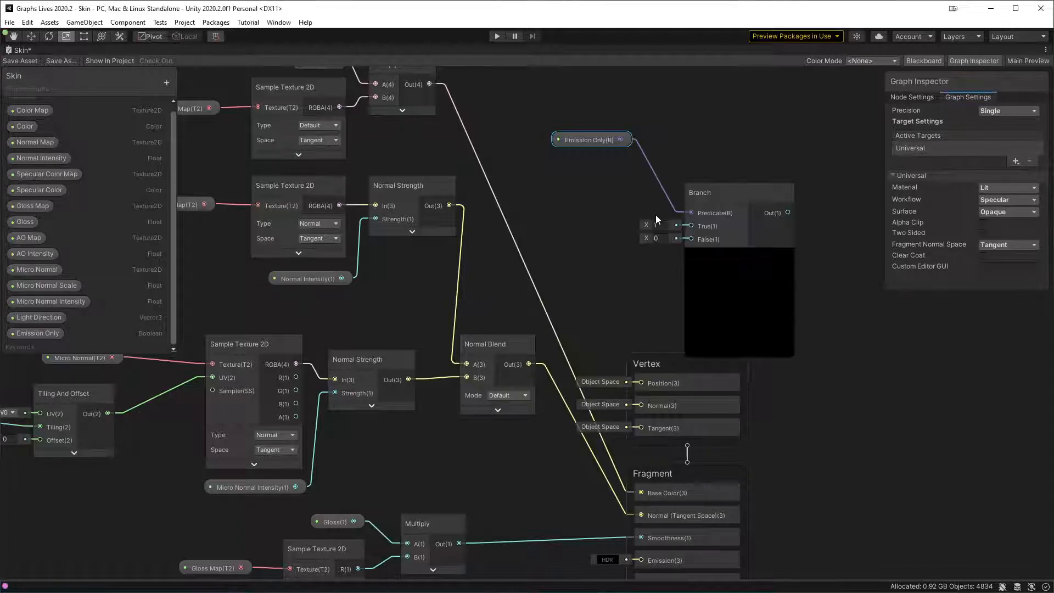
pyautogui.click(746, 251)
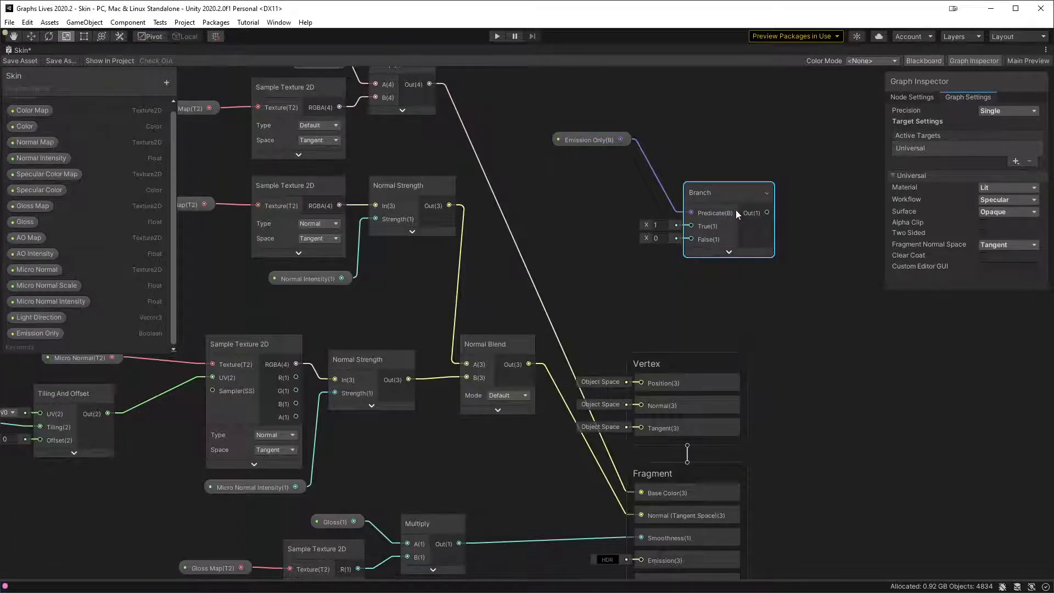
# - Feed the color Multiply into the Branch's False input, set True to 0, 0, 0, 0 and connect its output to Base Color
pyautogui.moveTo(736, 212); pyautogui.dragTo(698, 193)
pyautogui.moveTo(430, 84); pyautogui.dragTo(657, 238)
pyautogui.write('0')
pyautogui.press('Tab')
pyautogui.write('0')
pyautogui.press('Tab')
pyautogui.write('0')
pyautogui.press('Tab')
pyautogui.write('0')
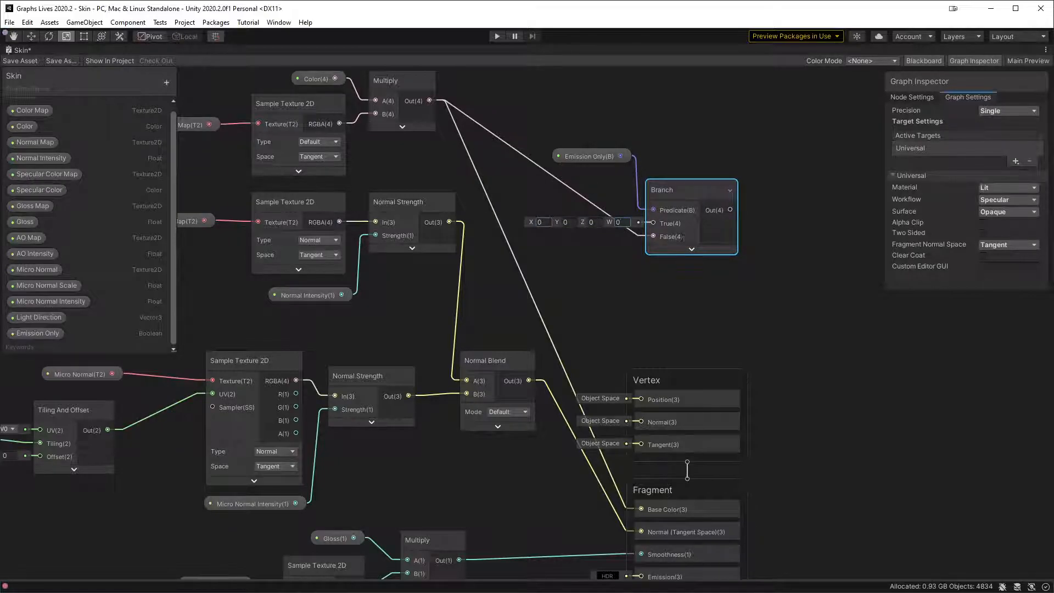
pyautogui.moveTo(730, 209); pyautogui.dragTo(642, 511)
# - Move the Vertex and Fragment blocks together further right to make room for more Branch nodes
pyautogui.scroll(-2, 831, 478)
pyautogui.moveTo(829, 473); pyautogui.dragTo(687, 262, button='middle')
pyautogui.moveTo(680, 240); pyautogui.dragTo(572, 451)
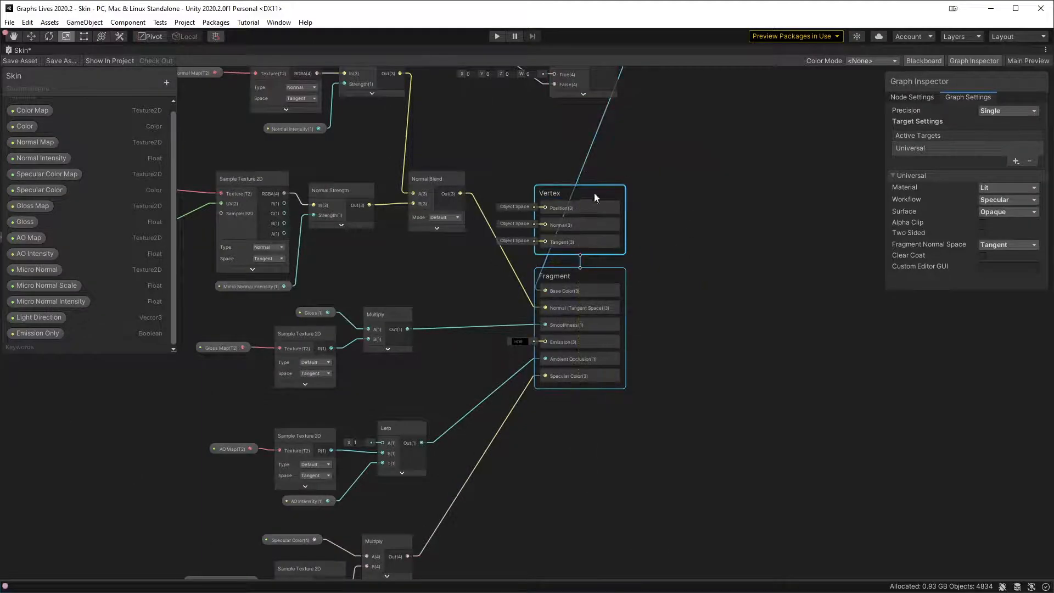
pyautogui.moveTo(597, 190); pyautogui.dragTo(792, 190)
pyautogui.moveTo(699, 117); pyautogui.dragTo(700, 270, button='middle')
# - Duplicate the Branch for the normals, with Normal Blend as False and 0, 0, 1 as True, and connect it to Normal (Tangent Space)
pyautogui.click(575, 212)
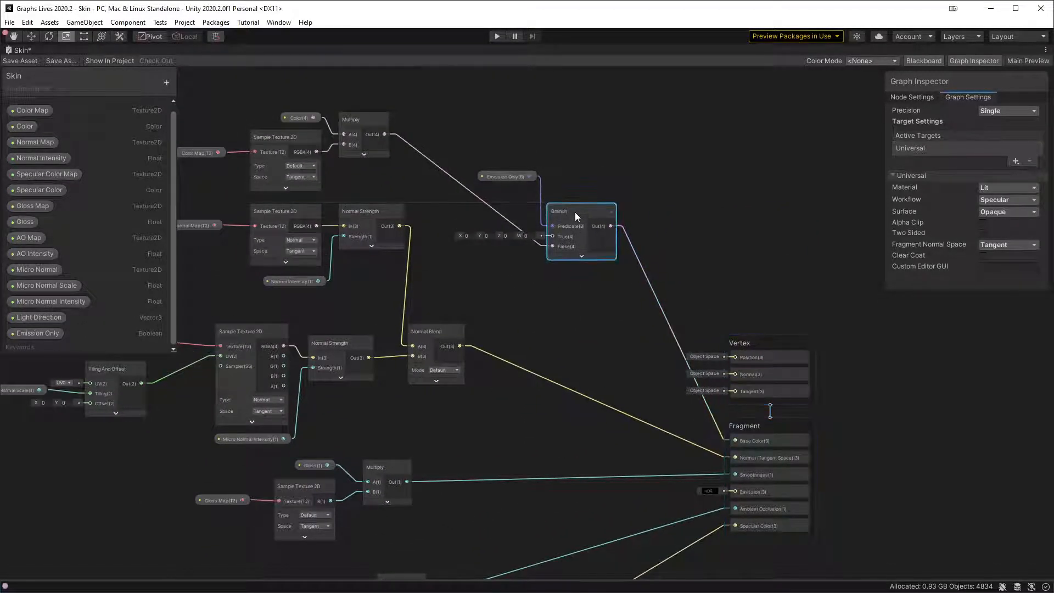
pyautogui.hotkey('ctrl', 'd')
pyautogui.moveTo(582, 218); pyautogui.dragTo(590, 368)
pyautogui.moveTo(460, 346); pyautogui.dragTo(560, 398)
pyautogui.click(499, 387)
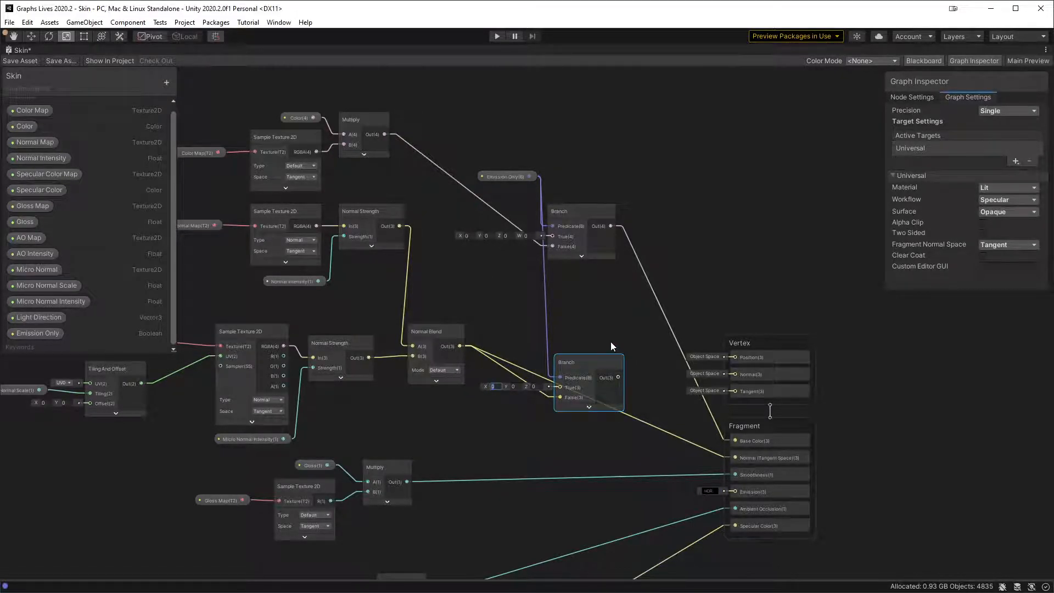
pyautogui.press('Tab')
pyautogui.press('Tab')
pyautogui.write('1')
pyautogui.moveTo(618, 377); pyautogui.dragTo(737, 460)
# - Duplicate the Branch for the gloss, with the gloss Multiply as False and 0 as True, and connect it to Smoothness
pyautogui.moveTo(580, 366); pyautogui.dragTo(562, 454)
pyautogui.hotkey('ctrl', 'd')
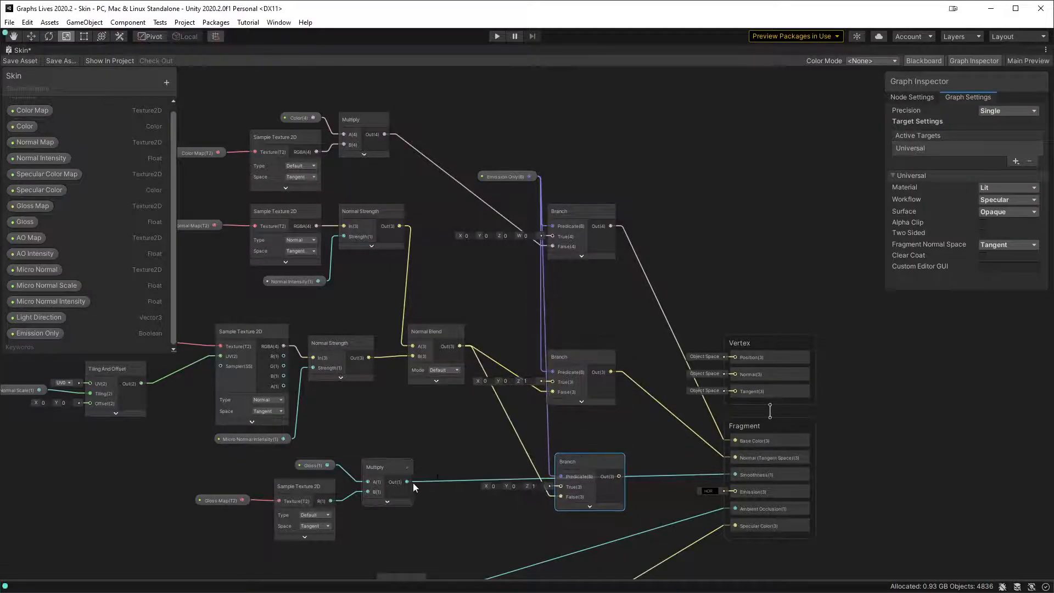
pyautogui.moveTo(562, 496); pyautogui.dragTo(563, 496)
pyautogui.click(537, 486)
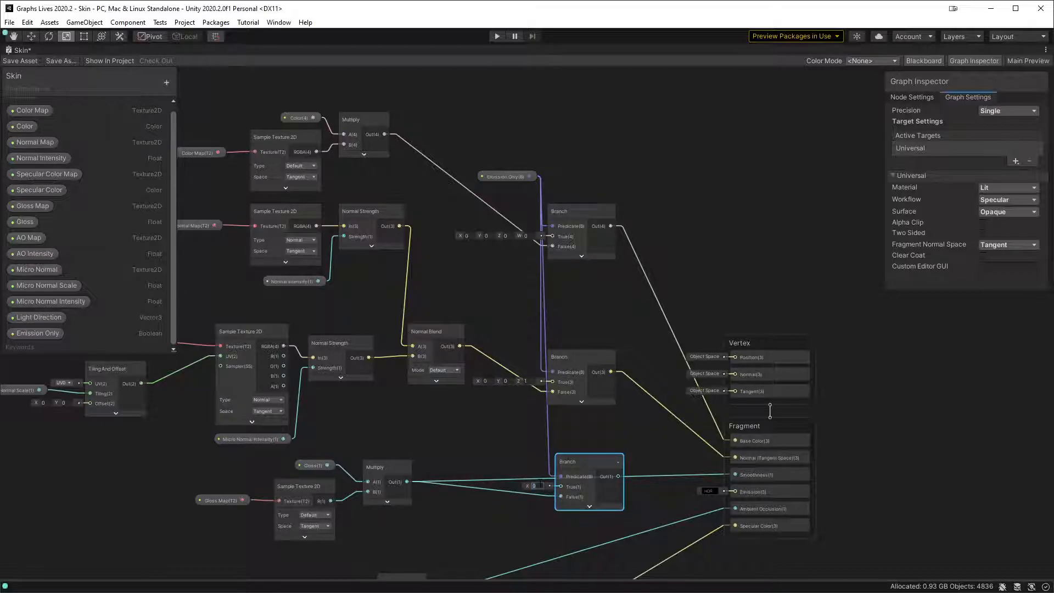
pyautogui.moveTo(618, 477); pyautogui.dragTo(734, 476)
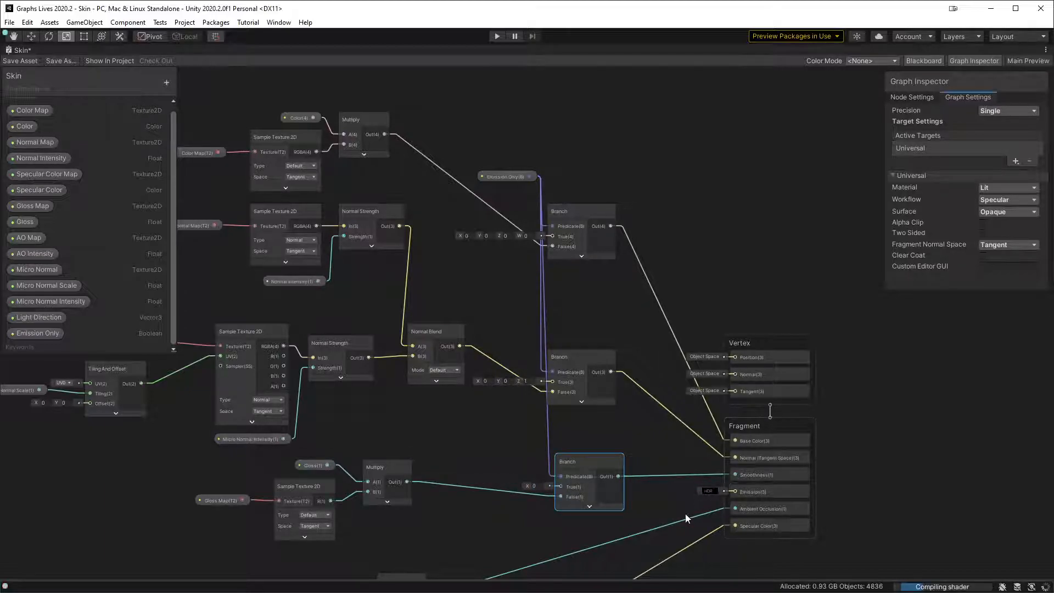
# - Duplicate the Branch for the AO, with the Lerp as False and 0 as True, connect it to Ambient Occlusion and align it
pyautogui.moveTo(642, 491); pyautogui.dragTo(646, 311, button='middle')
pyautogui.moveTo(588, 277); pyautogui.dragTo(572, 355)
pyautogui.hotkey('ctrl', 'd')
pyautogui.moveTo(425, 416); pyautogui.dragTo(549, 390)
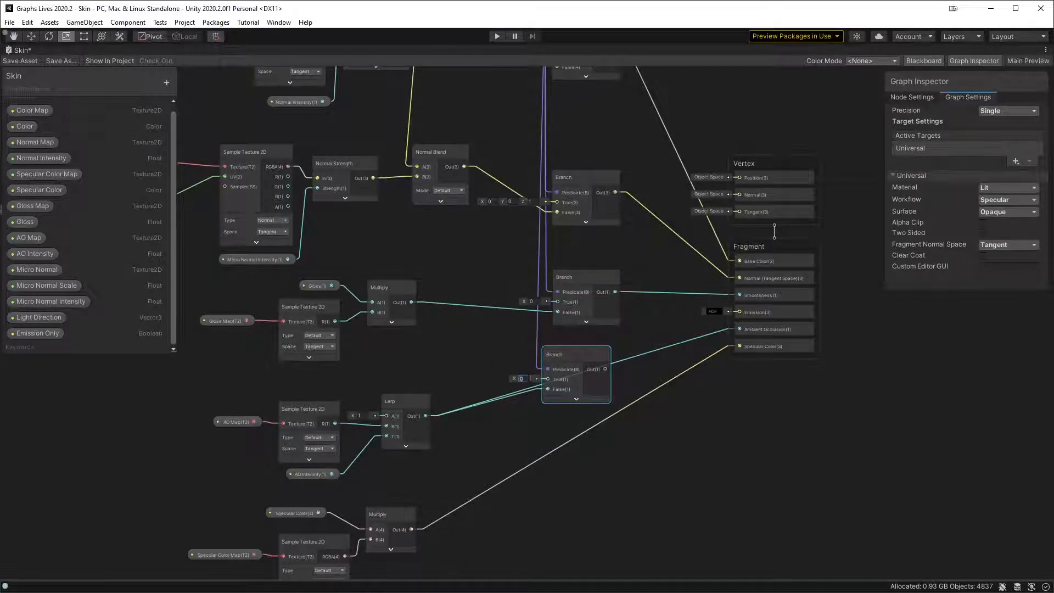
pyautogui.moveTo(606, 369); pyautogui.dragTo(743, 330)
pyautogui.moveTo(577, 355); pyautogui.dragTo(586, 352)
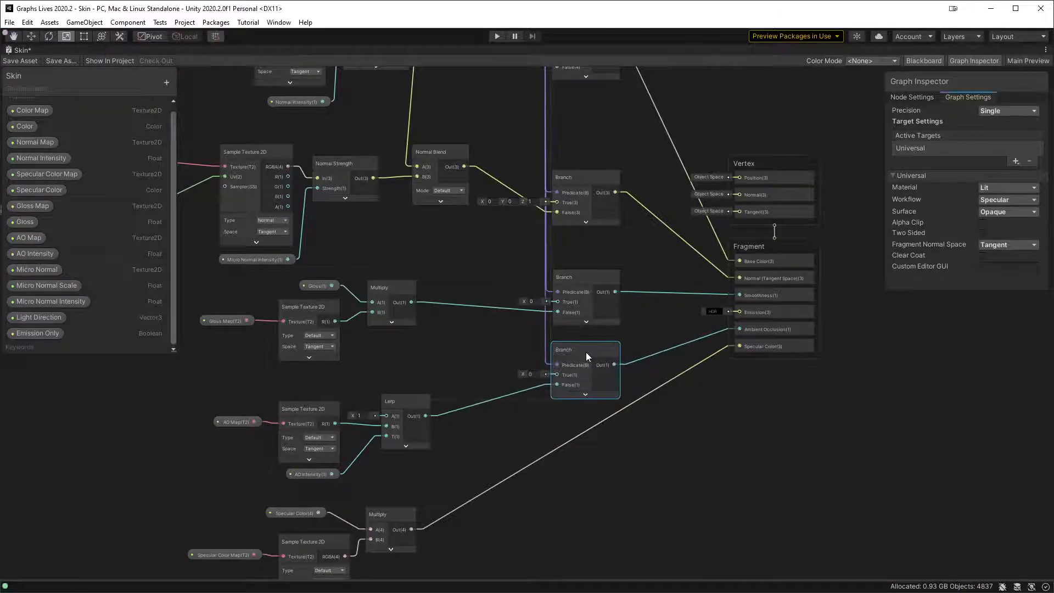
# - Duplicate the Branch for the specular, with the specular Multiply as False and zeros as True, and connect it to Specular Color
pyautogui.moveTo(654, 336); pyautogui.dragTo(652, 288, button='middle')
pyautogui.hotkey('ctrl', 'd')
pyautogui.moveTo(573, 310); pyautogui.dragTo(582, 379)
pyautogui.moveTo(410, 483); pyautogui.dragTo(736, 300)
pyautogui.click(798, 485)
# - Connect the Dot Product's output to the Fragment's Emission input and save the graph
pyautogui.moveTo(668, 497); pyautogui.dragTo(578, 370, button='middle')
pyautogui.moveTo(341, 510); pyautogui.dragTo(650, 139)
pyautogui.click(22, 60)
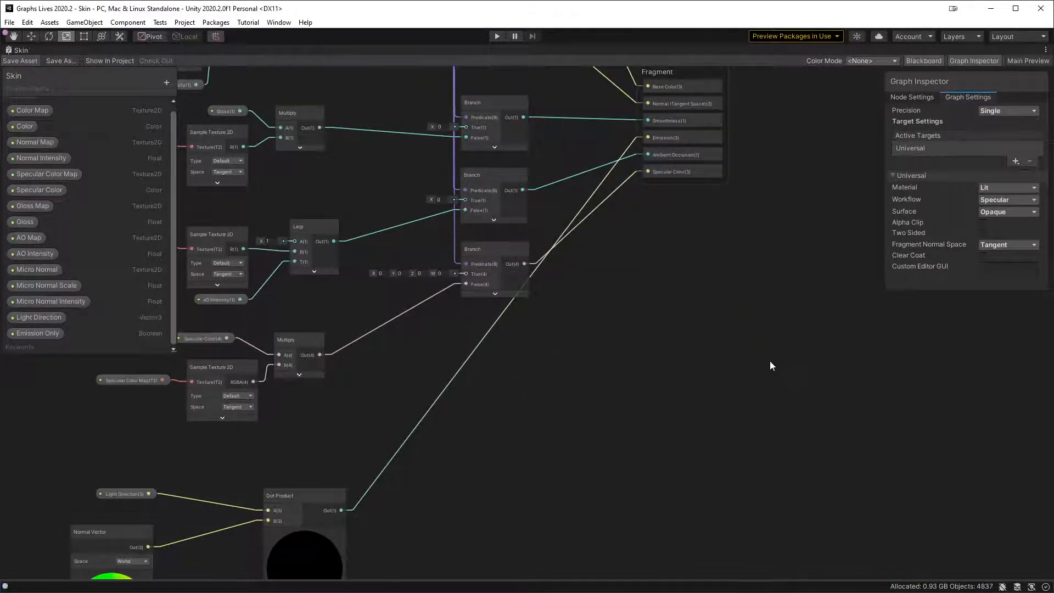
# - Make the Emission Only property non-exposed and enabled by default, and save the graph
pyautogui.click(16, 332)
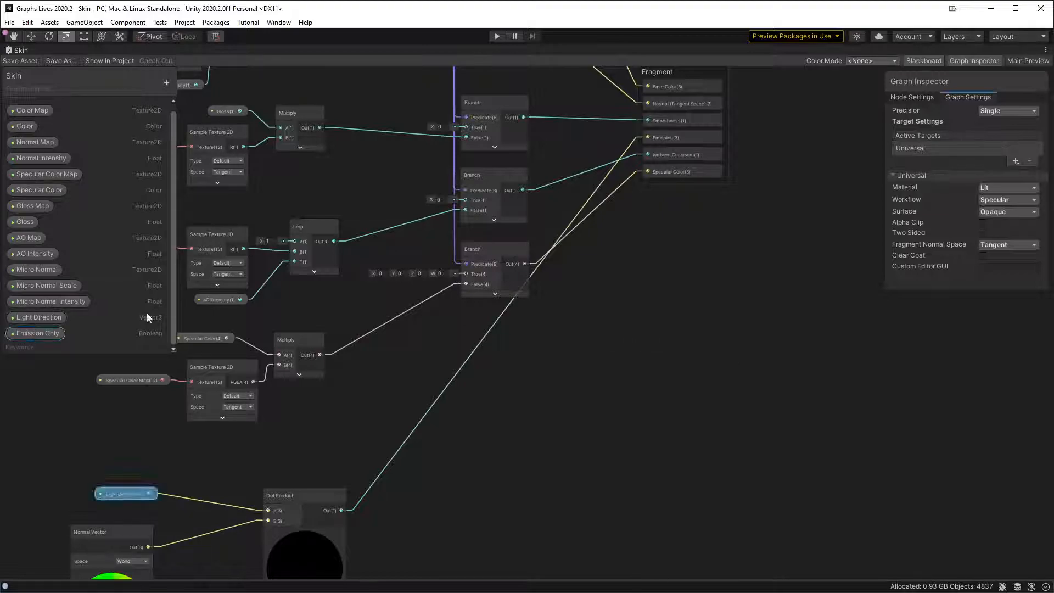
pyautogui.click(914, 98)
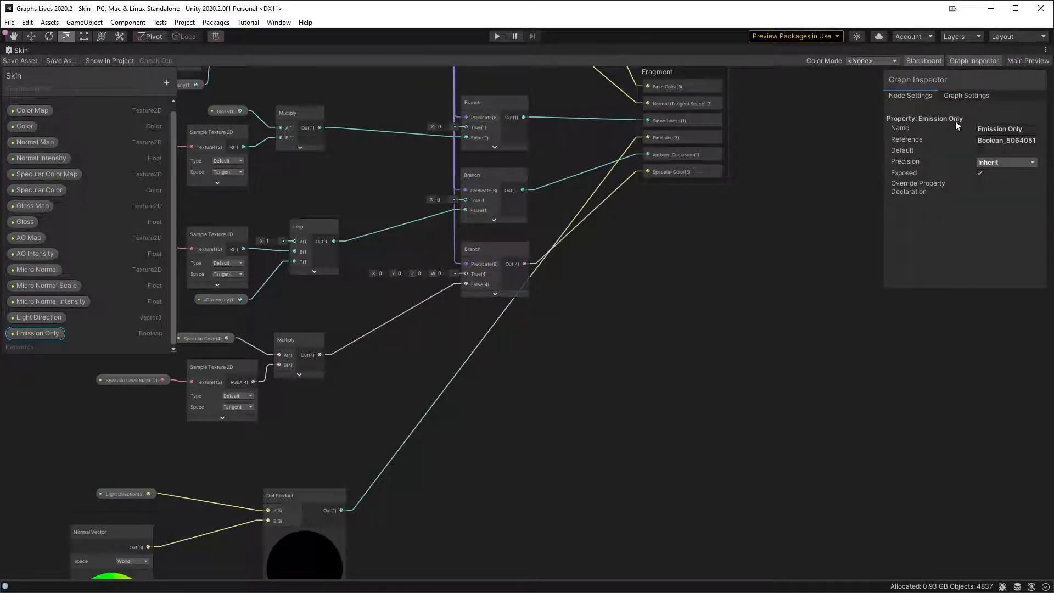
pyautogui.click(980, 173)
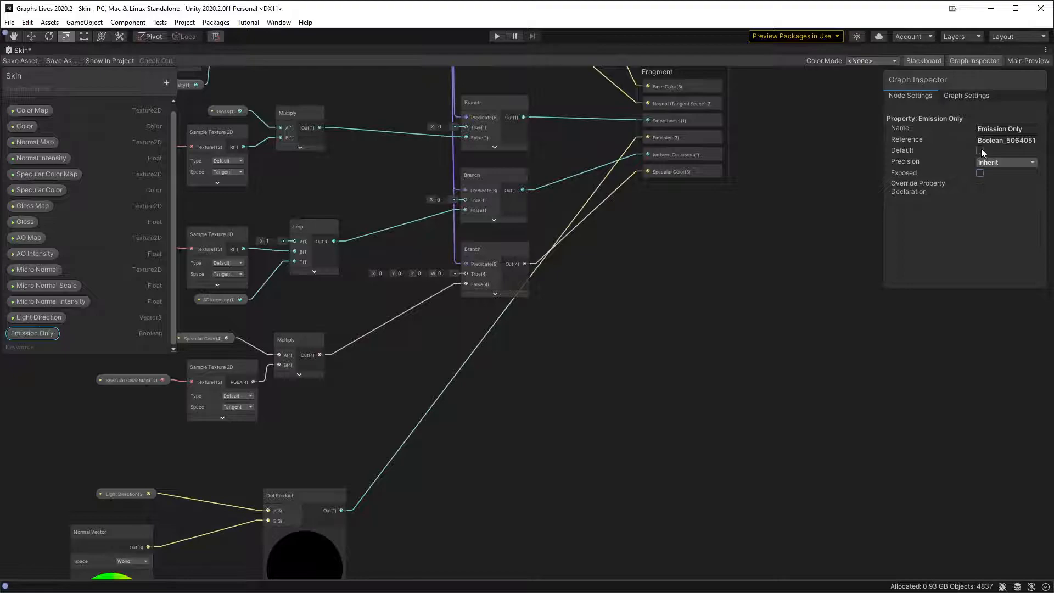
pyautogui.click(21, 60)
pyautogui.click(631, 322)
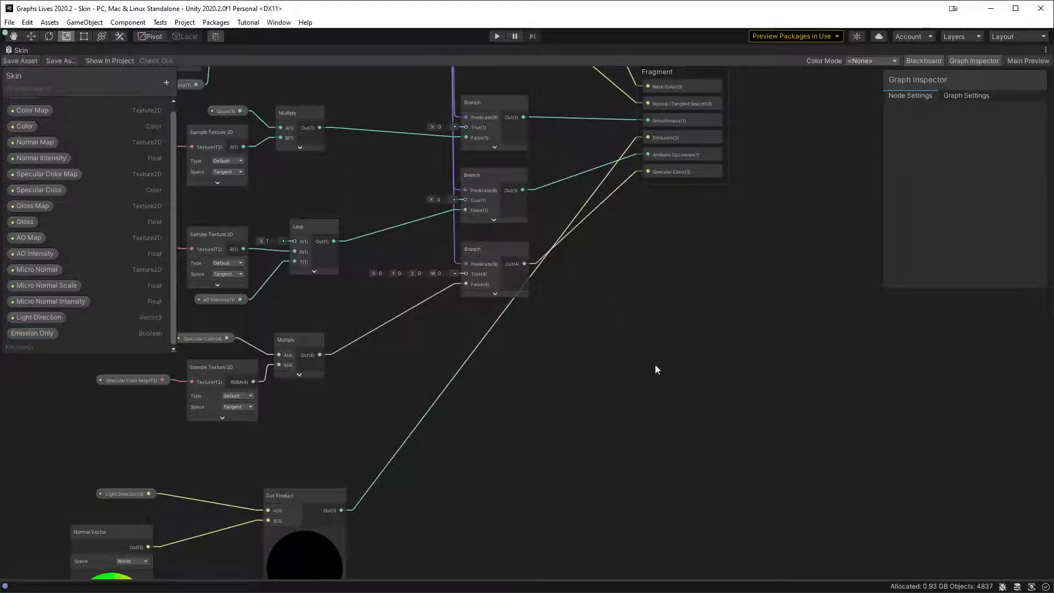
# - Return to the Scene view, frame the Head object and examine its emission shading from the side
pyautogui.hotkey('shift', 'space')
pyautogui.click(36, 51)
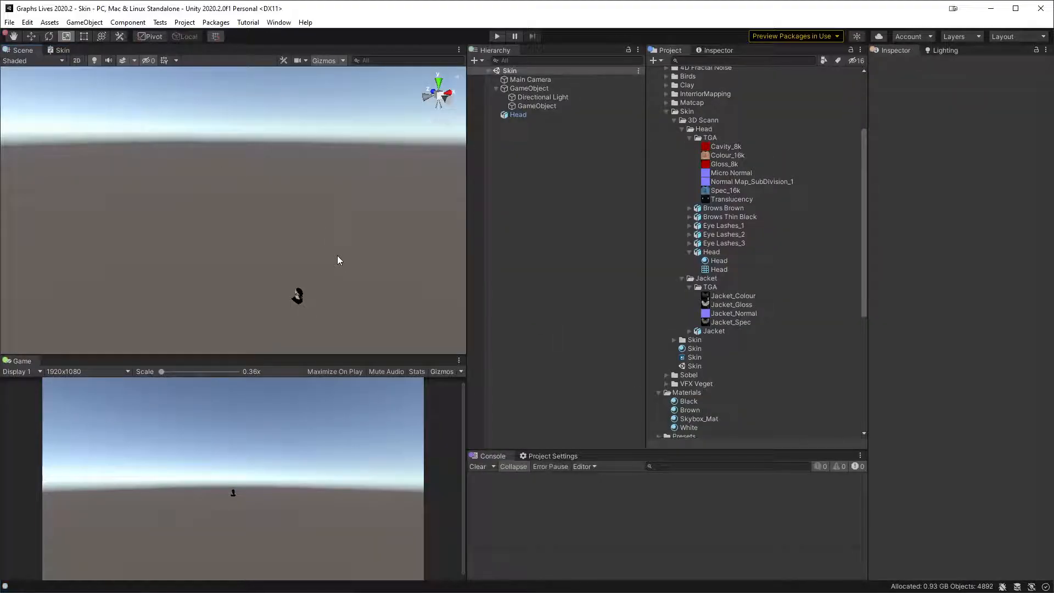
pyautogui.click(297, 296)
pyautogui.press('f')
pyautogui.scroll(3, 329, 309)
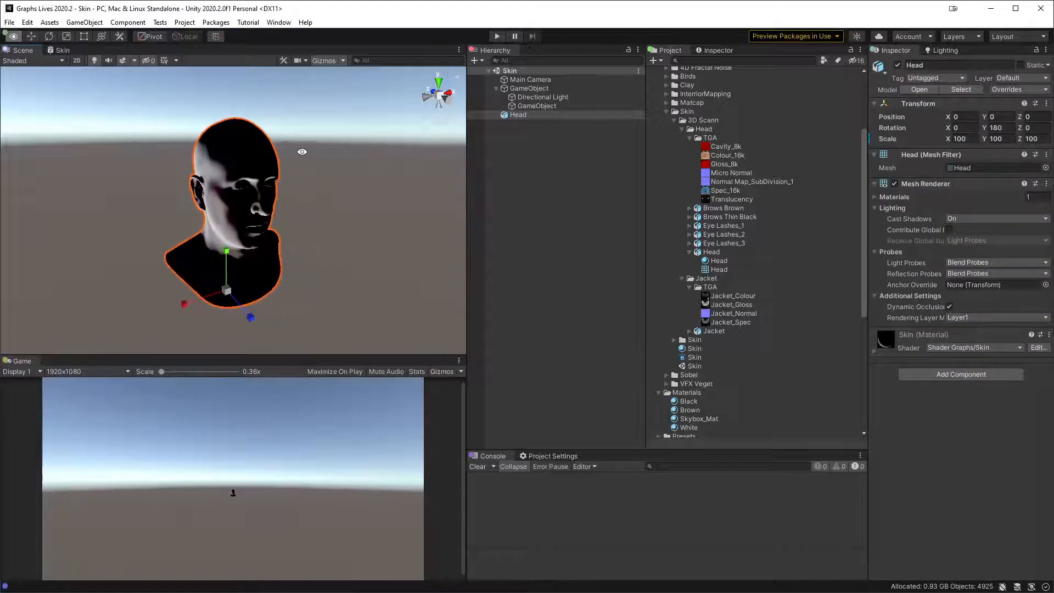
pyautogui.keyDown('alt'); pyautogui.moveTo(329, 310); pyautogui.dragTo(387, 182); pyautogui.keyUp('alt')
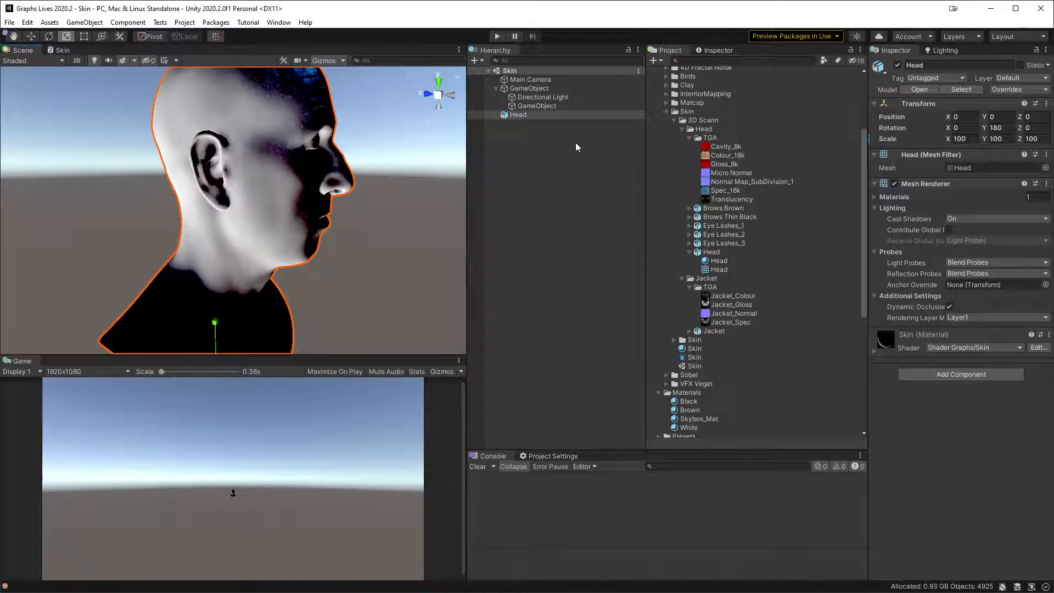
# - Select the Skin material and check how its Emission option affects the head's shading, leaving the option disabled
pyautogui.click(721, 260)
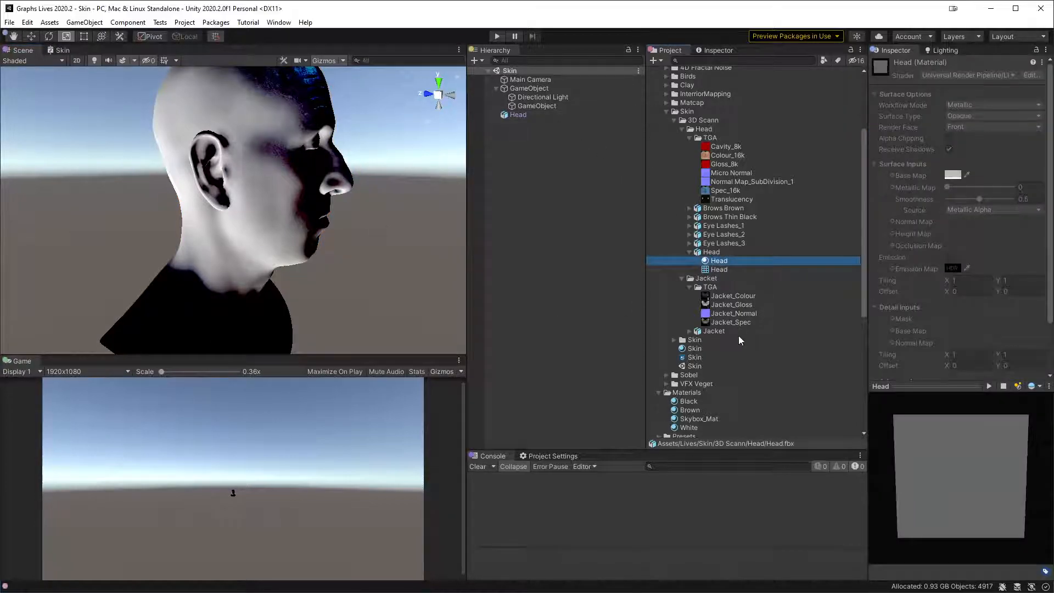
pyautogui.click(695, 350)
pyautogui.scroll(-5, 916, 311)
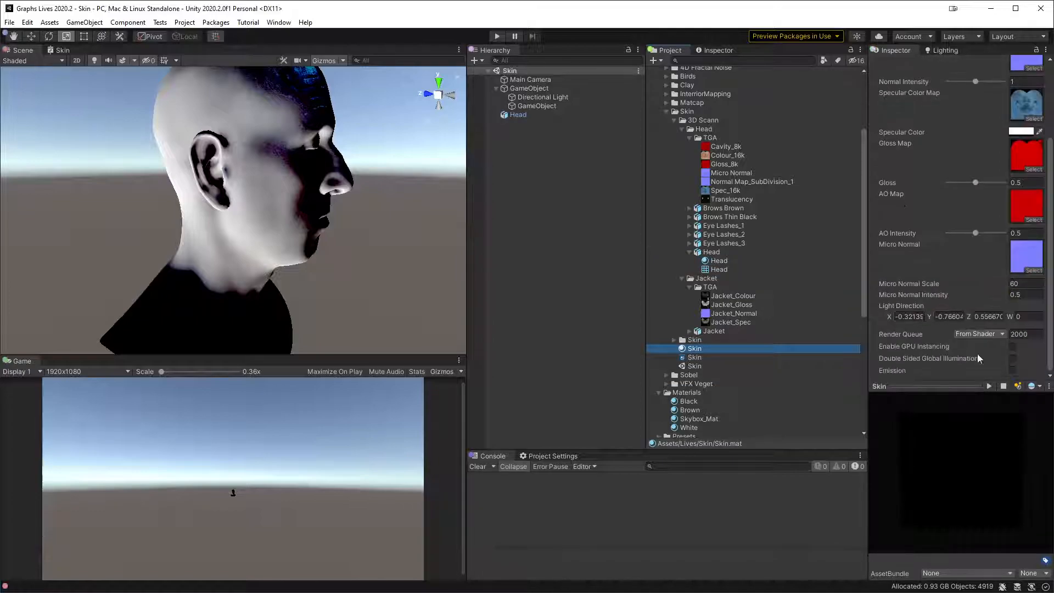
pyautogui.click(1014, 371)
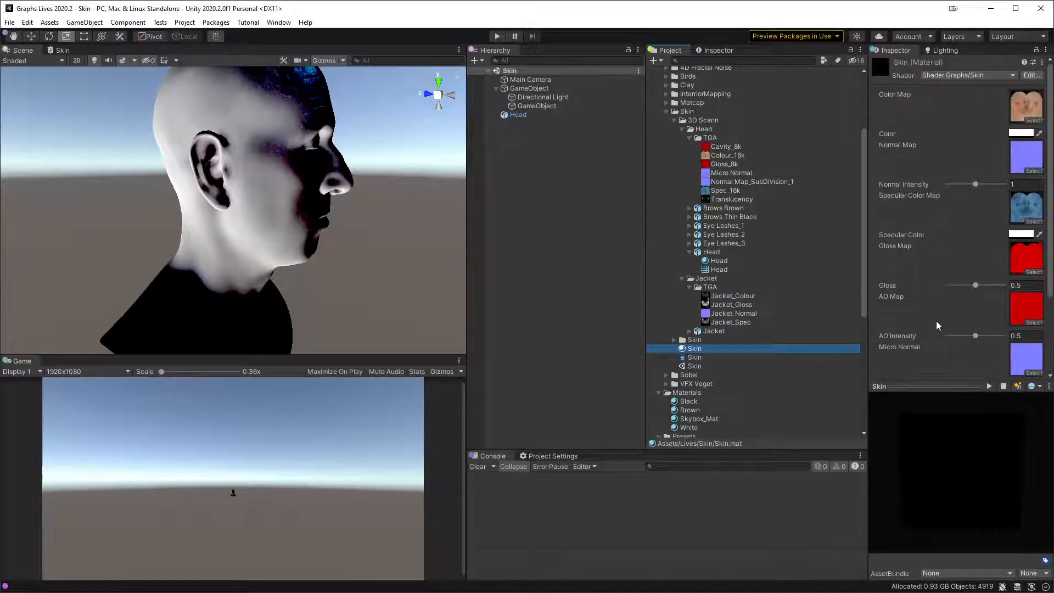
pyautogui.click(1012, 370)
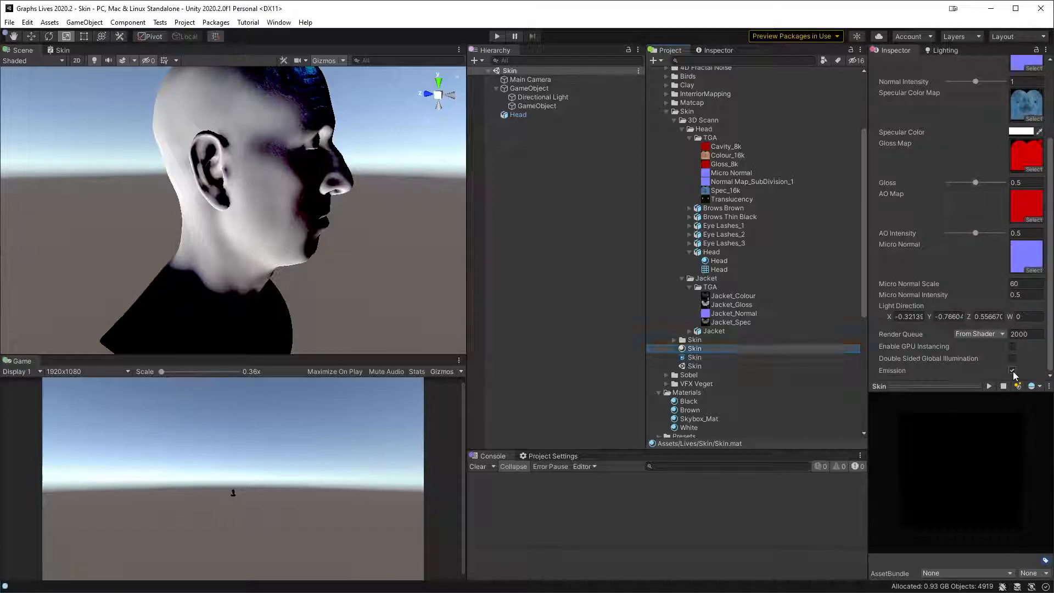
# - Make the Emission Only property exposed in the Skin graph, save it, and return to the Scene view
pyautogui.click(57, 51)
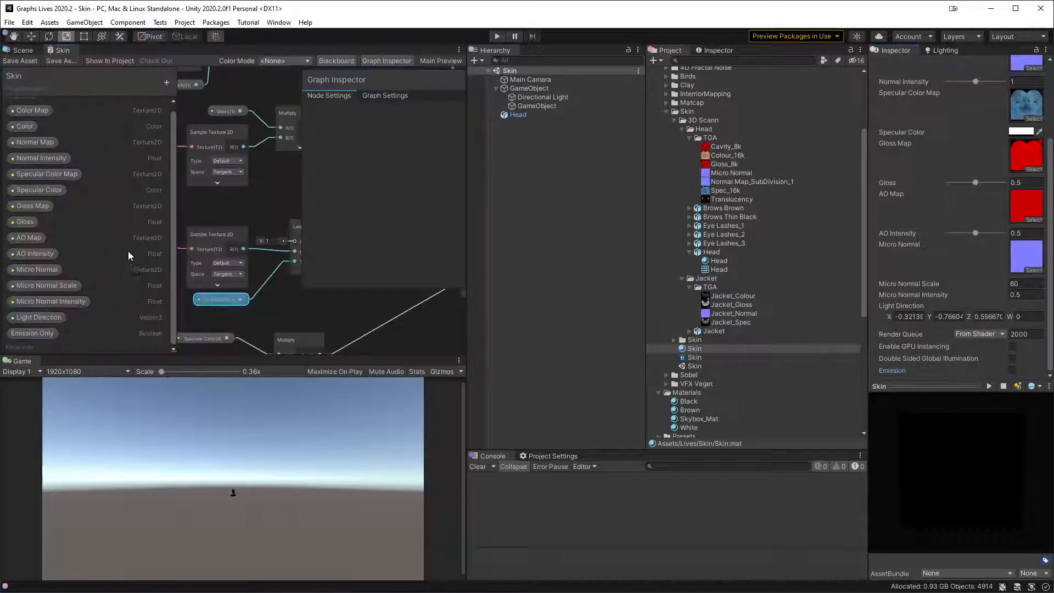
pyautogui.click(39, 334)
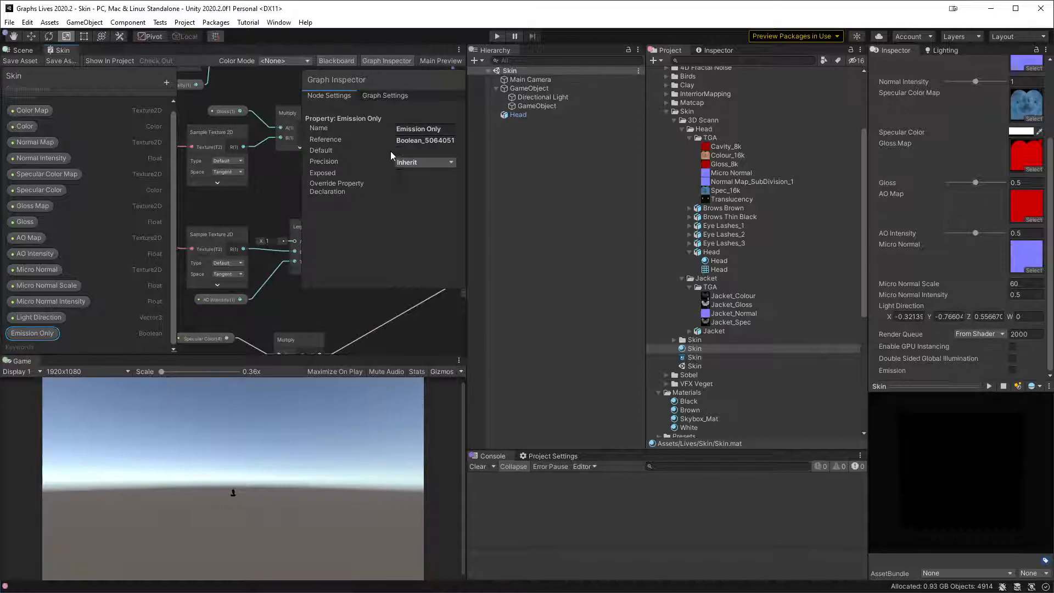
pyautogui.click(399, 173)
pyautogui.click(17, 50)
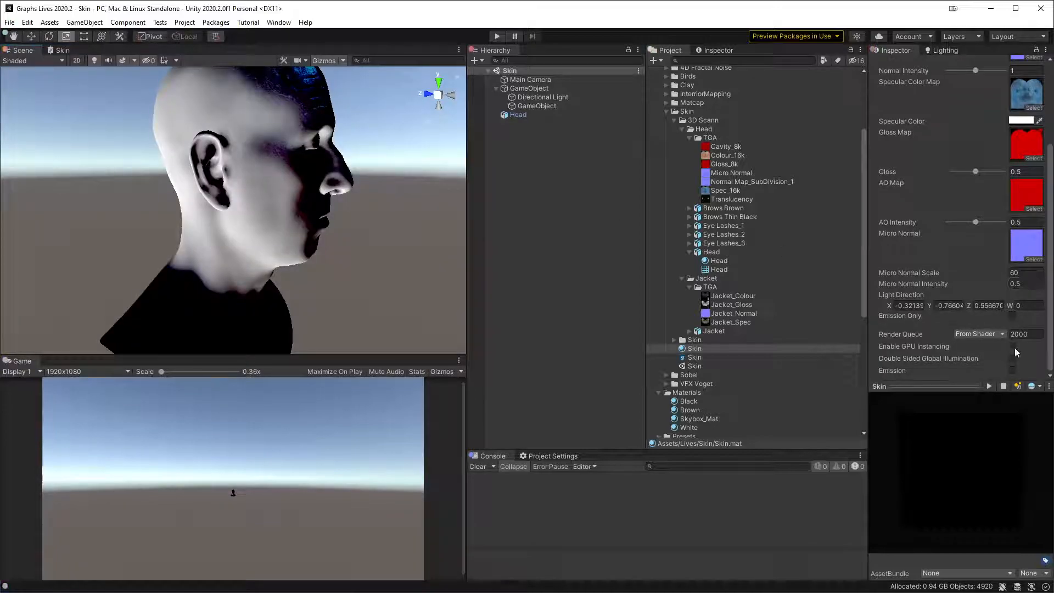
# - Toggle Emission Only on the Skin material to compare both shading modes on the head, leaving it enabled
pyautogui.click(1013, 316)
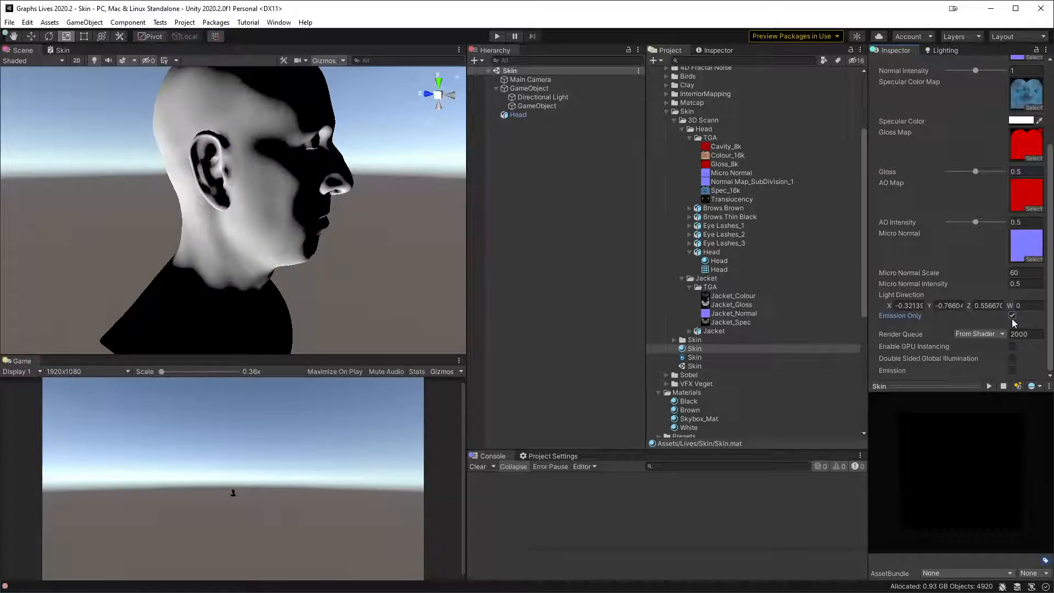
pyautogui.click(1013, 317)
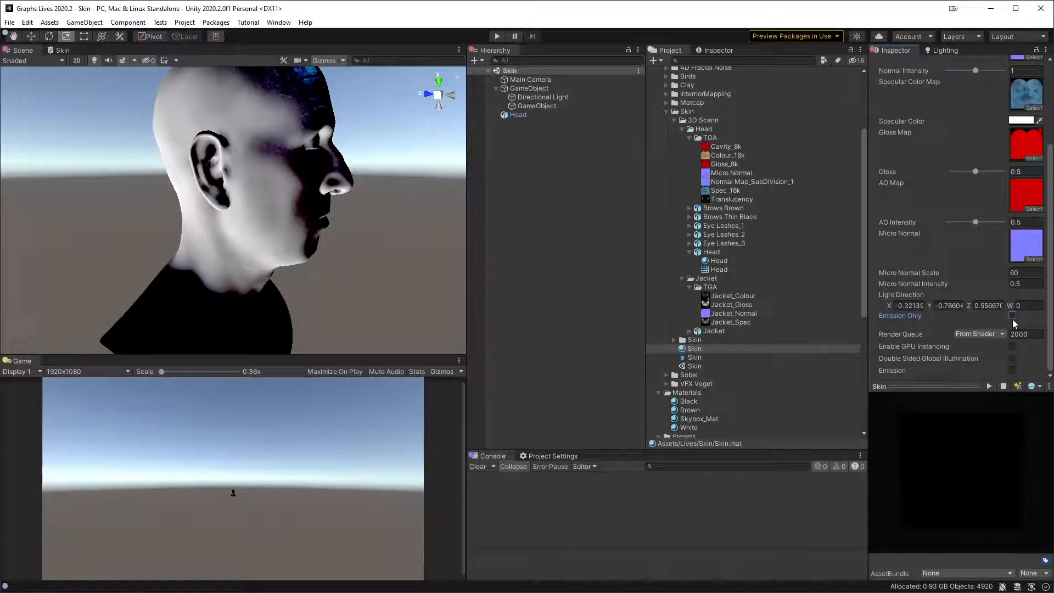
pyautogui.click(1013, 317)
pyautogui.scroll(4, 1016, 312)
pyautogui.scroll(-4, 1018, 308)
pyautogui.click(1013, 316)
pyautogui.click(1012, 316)
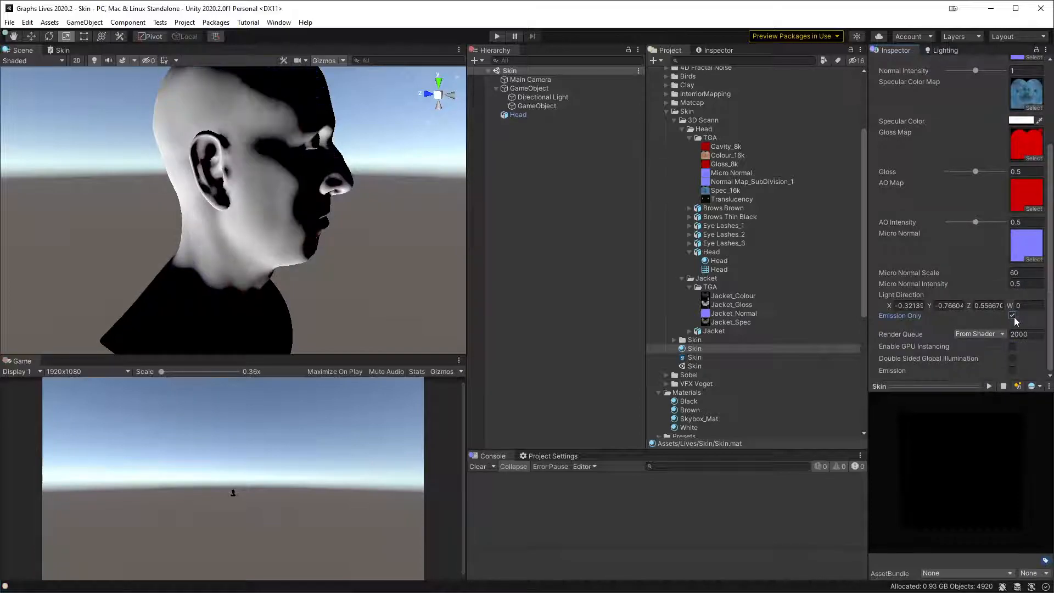
# - Examine the maximized Skin graph's Branch nodes and their connections between Emission Only and the Fragment inputs
pyautogui.click(60, 50)
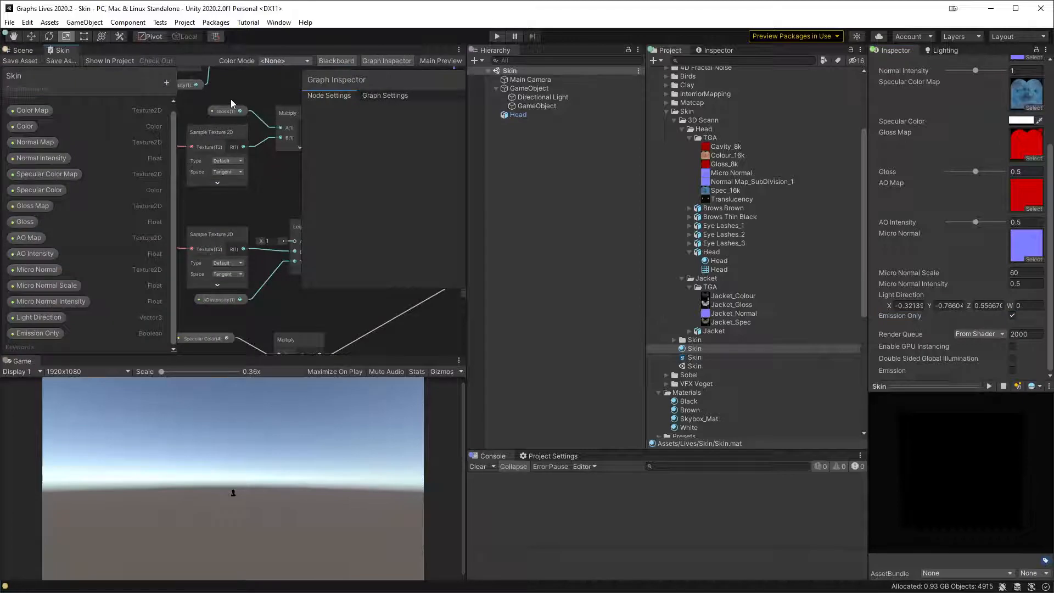
pyautogui.hotkey('shift', 'space')
pyautogui.moveTo(506, 161); pyautogui.dragTo(588, 517, button='middle')
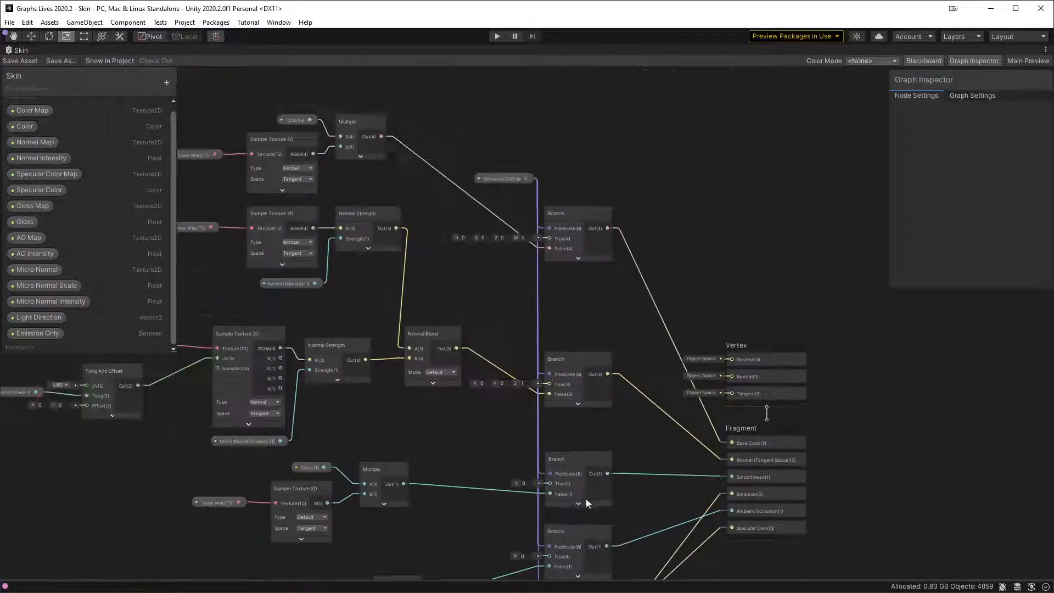
pyautogui.scroll(3, 644, 318)
pyautogui.scroll(-1, 608, 305)
pyautogui.moveTo(612, 339); pyautogui.dragTo(643, 161, button='middle')
pyautogui.moveTo(520, 476); pyautogui.dragTo(510, 390, button='middle')
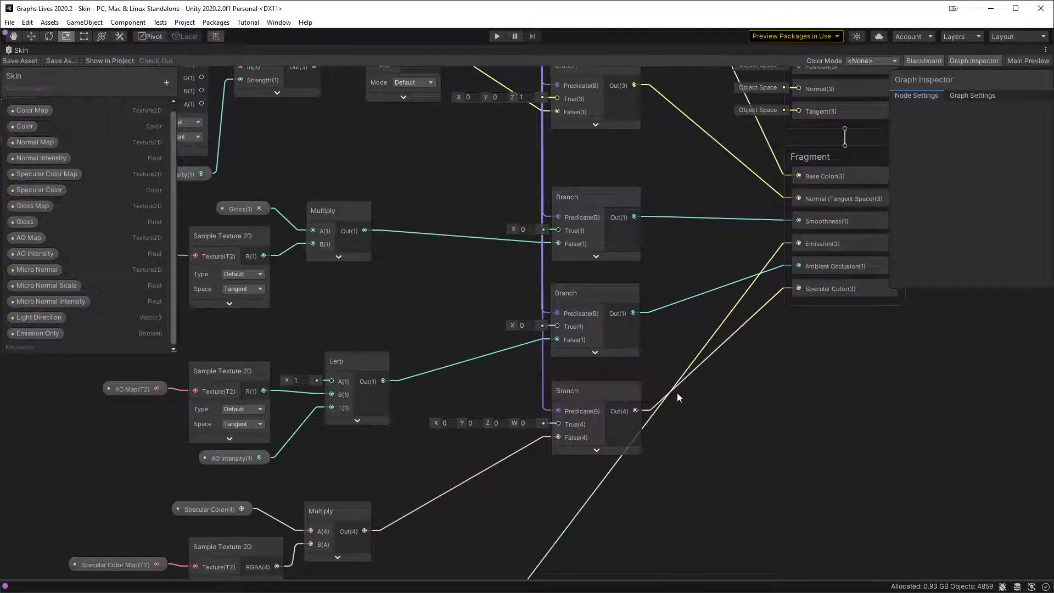
pyautogui.moveTo(660, 257); pyautogui.dragTo(635, 559, button='middle')
pyautogui.moveTo(530, 304); pyautogui.dragTo(584, 311, button='middle')
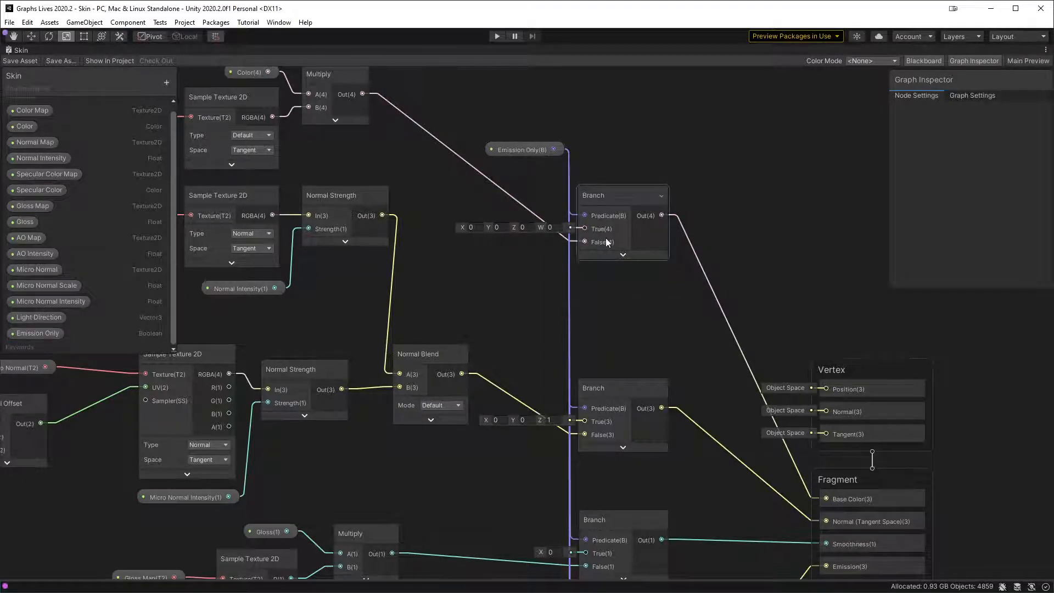
pyautogui.hotkey('shift', 'space')
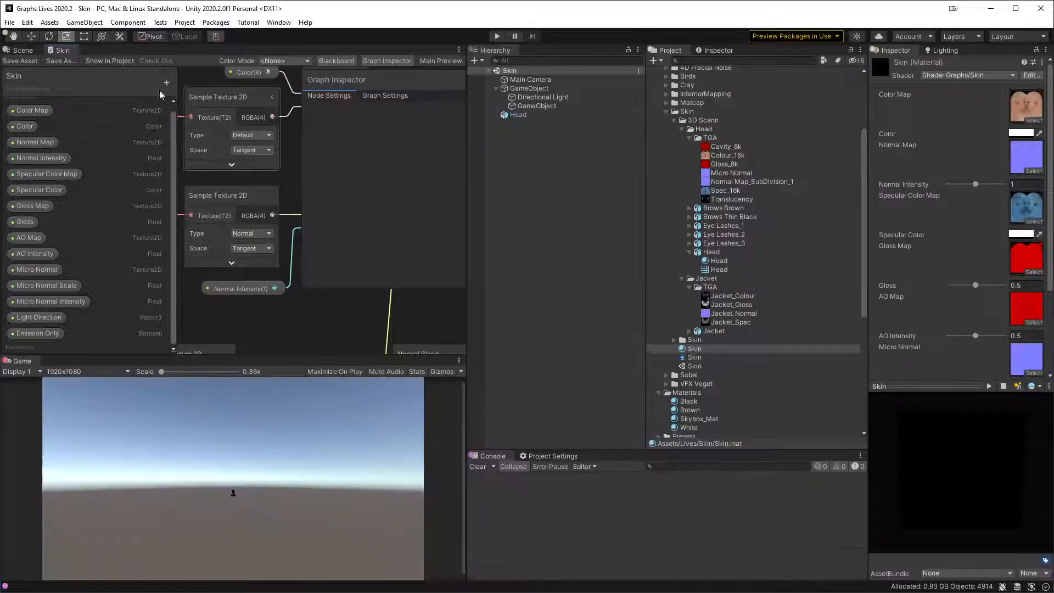
# - Disable Emission Only on the Skin material and inspect the head's shading up close in the Scene view
pyautogui.click(25, 51)
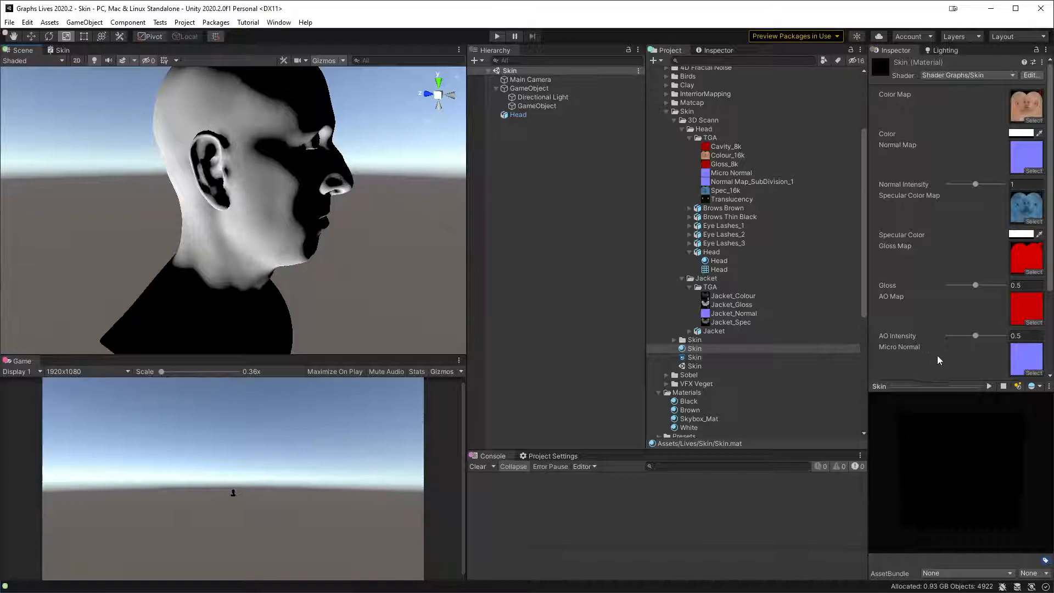
pyautogui.scroll(-5, 988, 352)
pyautogui.click(1013, 316)
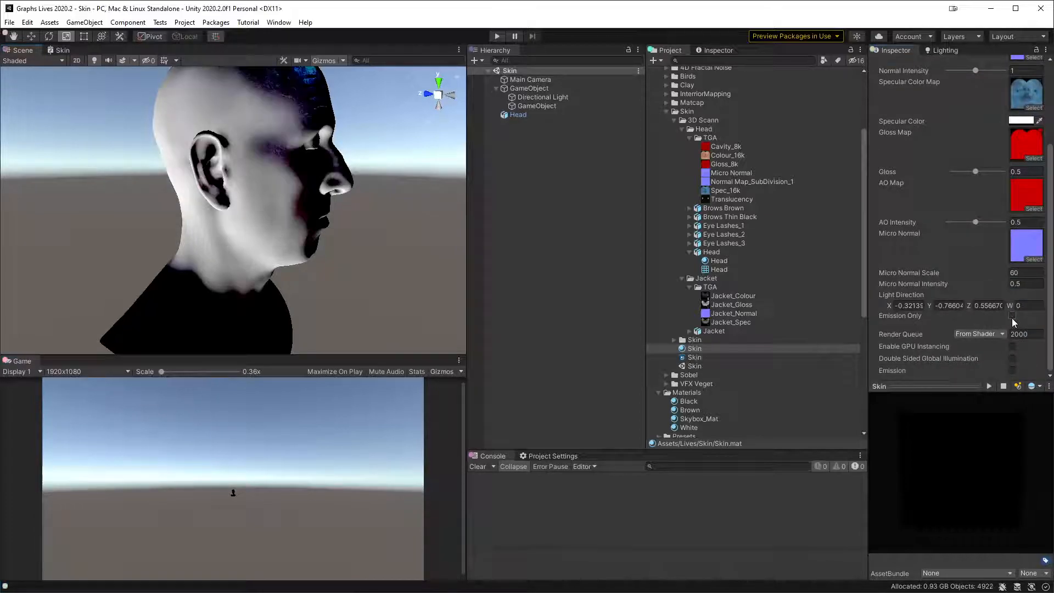
pyautogui.moveTo(165, 203)
pyautogui.keyDown('alt'); pyautogui.mouseDown()
pyautogui.moveTo(98, 204)
pyautogui.moveTo(141, 207)
pyautogui.moveTo(240, 181)
pyautogui.mouseUp(); pyautogui.keyUp('alt')
pyautogui.keyDown('alt'); pyautogui.moveTo(240, 181); pyautogui.dragTo(176, 157, button='right'); pyautogui.keyUp('alt')
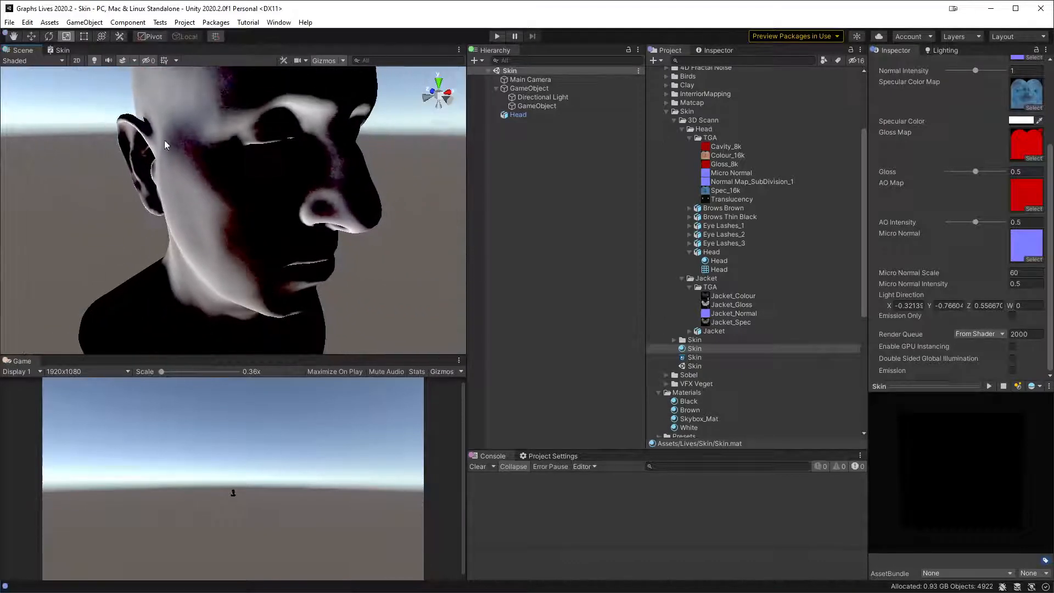
# - Insert a Saturate node between the Dot Product output and the Fragment's Emission input, and save the graph
pyautogui.click(60, 50)
pyautogui.moveTo(331, 345); pyautogui.dragTo(291, 245, button='middle')
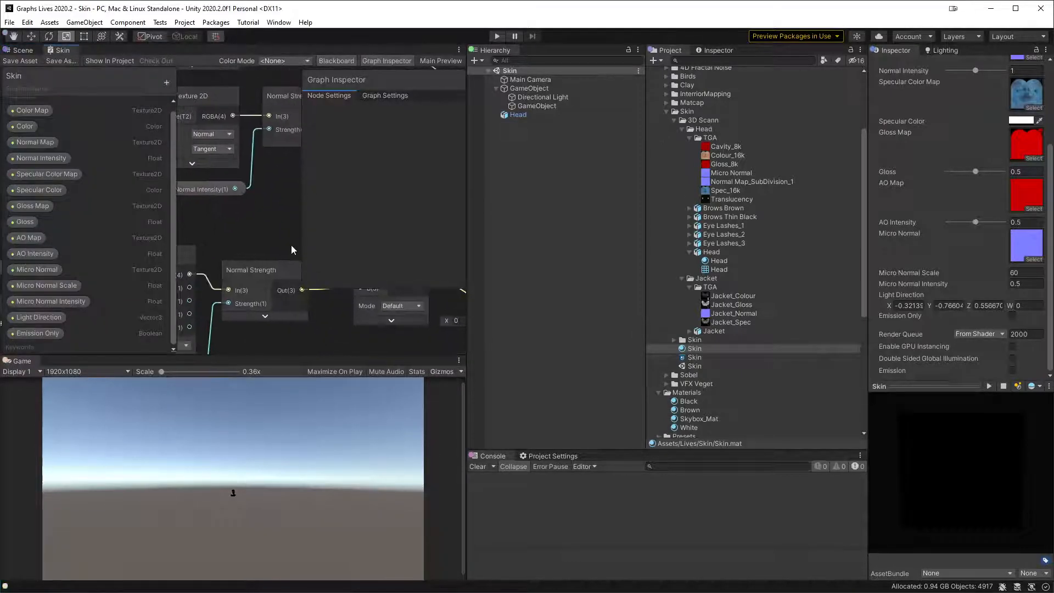
pyautogui.hotkey('shift', 'space')
pyautogui.moveTo(464, 353); pyautogui.dragTo(470, 85, button='middle')
pyautogui.moveTo(550, 535); pyautogui.dragTo(584, 115, button='middle')
pyautogui.moveTo(429, 252); pyautogui.dragTo(473, 378, button='middle')
pyautogui.moveTo(481, 400); pyautogui.dragTo(584, 398)
pyautogui.write('sat')
pyautogui.press('Return')
pyautogui.moveTo(504, 370); pyautogui.dragTo(671, 405)
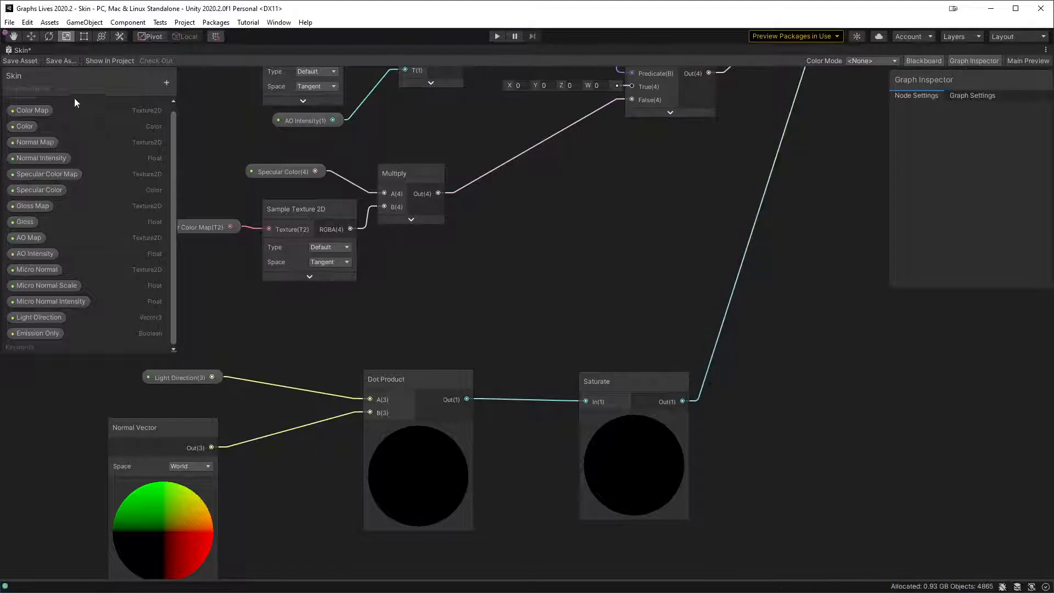
pyautogui.click(18, 62)
pyautogui.hotkey('shift', 'space')
# - Frame the head in a three-quarter Scene view and align the Main Camera with that view
pyautogui.click(24, 51)
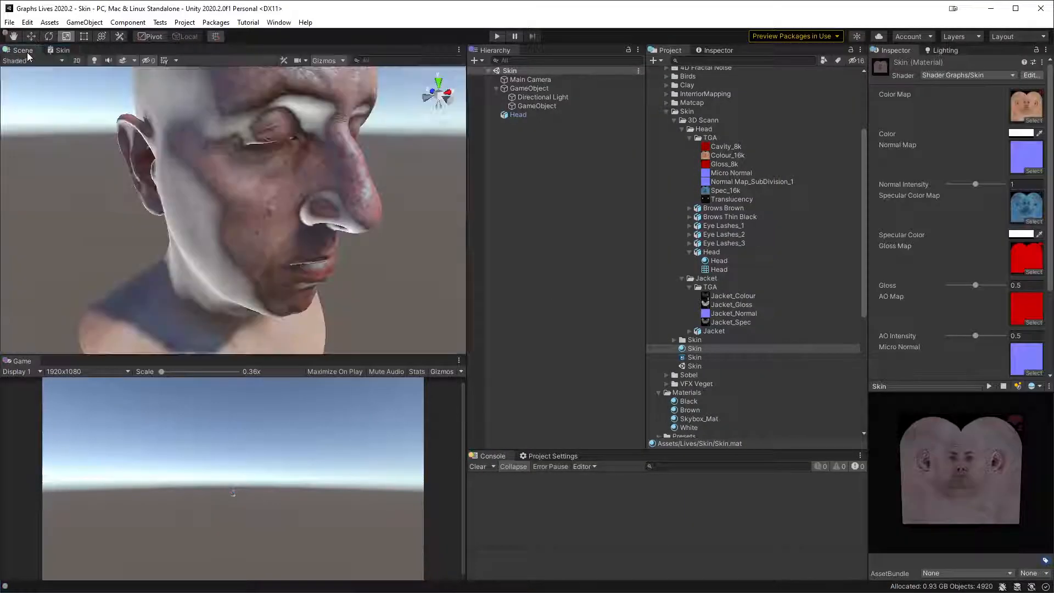
pyautogui.keyDown('alt'); pyautogui.moveTo(182, 242); pyautogui.dragTo(242, 243); pyautogui.keyUp('alt')
pyautogui.keyDown('alt'); pyautogui.moveTo(242, 243); pyautogui.dragTo(295, 289, button='right'); pyautogui.keyUp('alt')
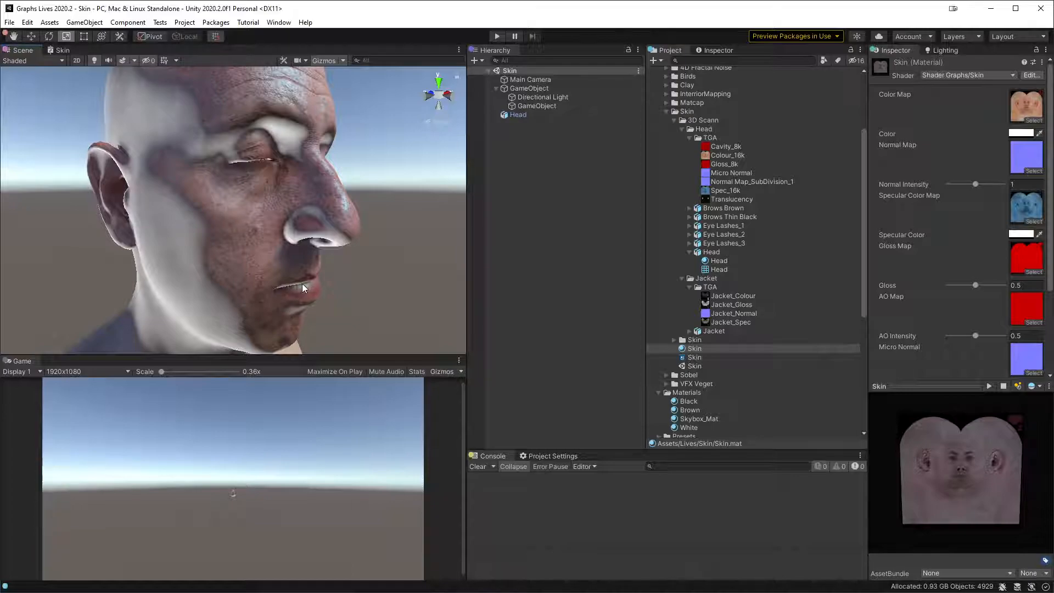
pyautogui.keyDown('alt'); pyautogui.moveTo(328, 258); pyautogui.dragTo(325, 250, button='right'); pyautogui.keyUp('alt')
pyautogui.keyDown('alt'); pyautogui.moveTo(330, 241); pyautogui.dragTo(296, 246); pyautogui.keyUp('alt')
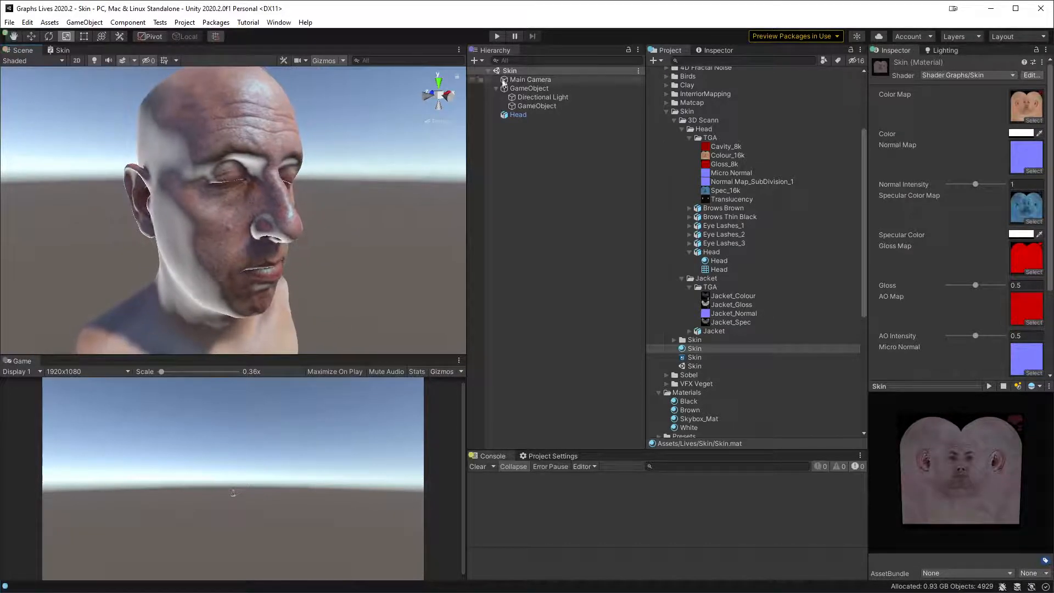
pyautogui.click(527, 79)
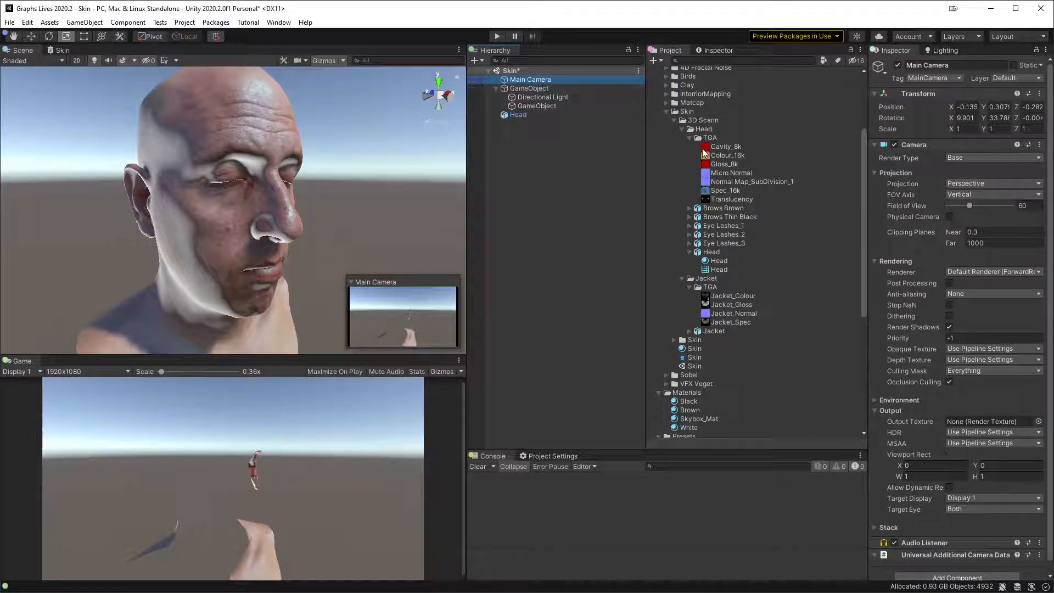
# - Set the Main Camera's clipping planes to 0.01 near and 10 far, and save the scene
pyautogui.click(1002, 232)
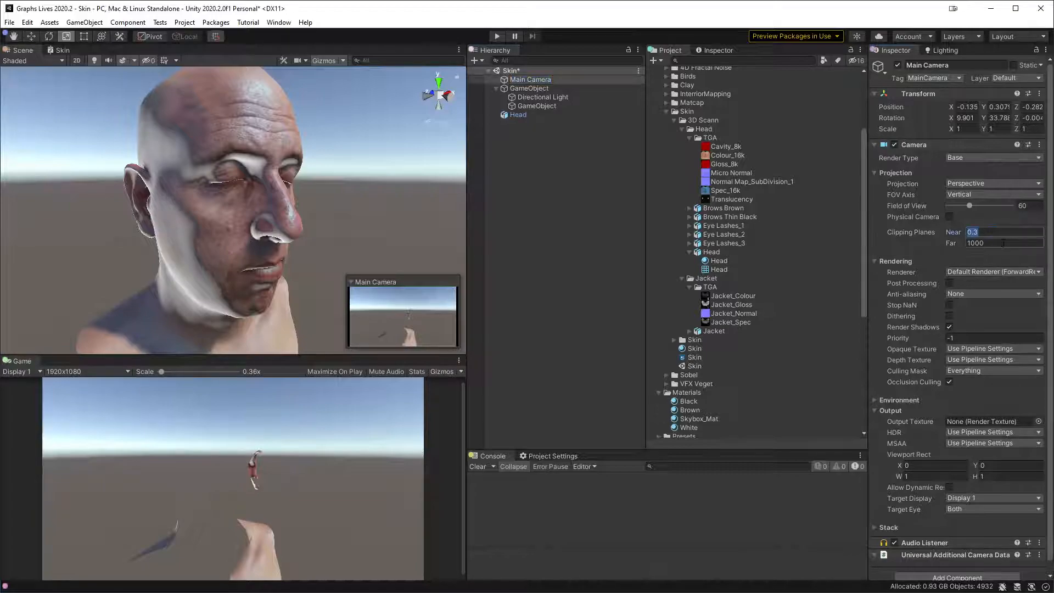
pyautogui.write('0.01')
pyautogui.press('Tab')
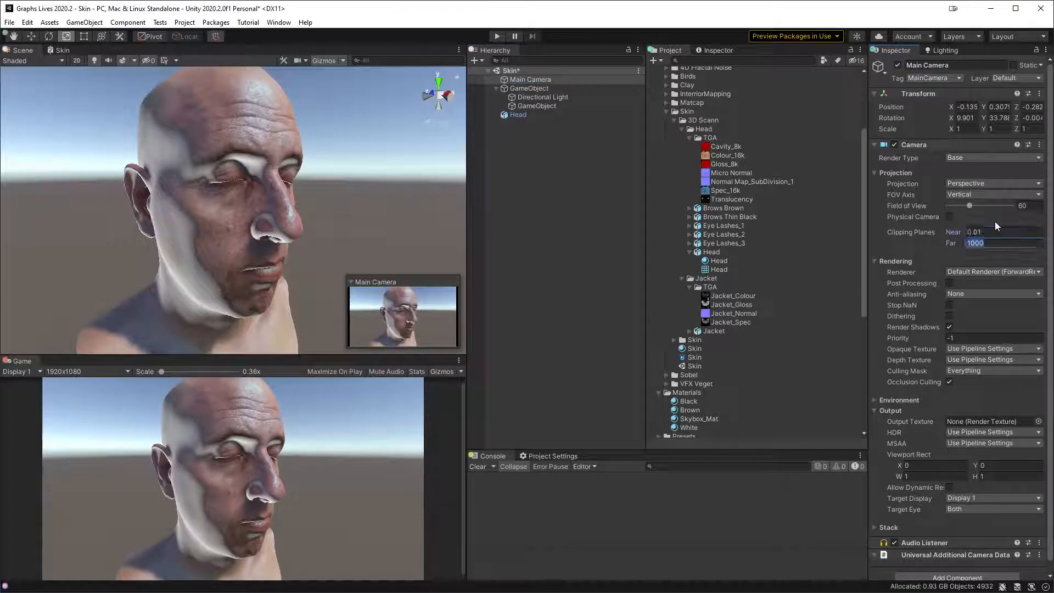
pyautogui.write('10')
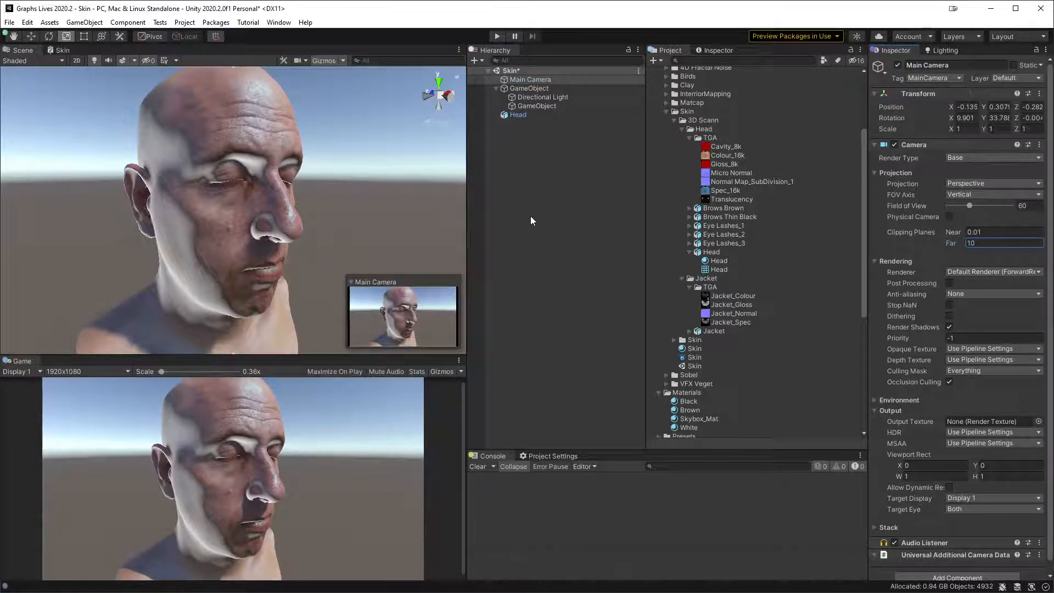
pyautogui.click(531, 222)
pyautogui.hotkey('ctrl', 's')
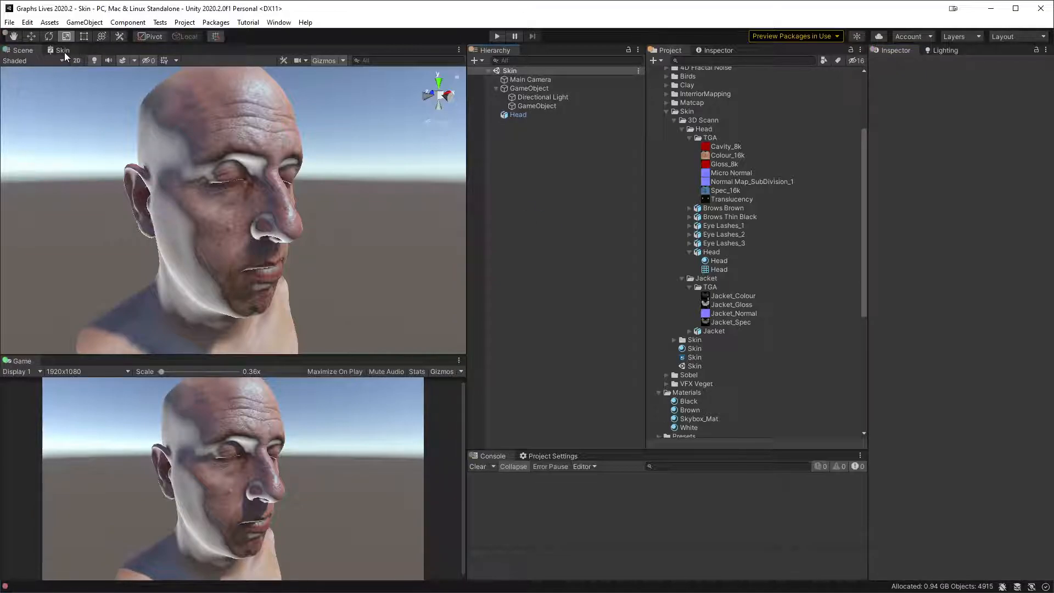
# - Bring up the Skin graph and enable Emission Only on the Skin material
pyautogui.click(64, 52)
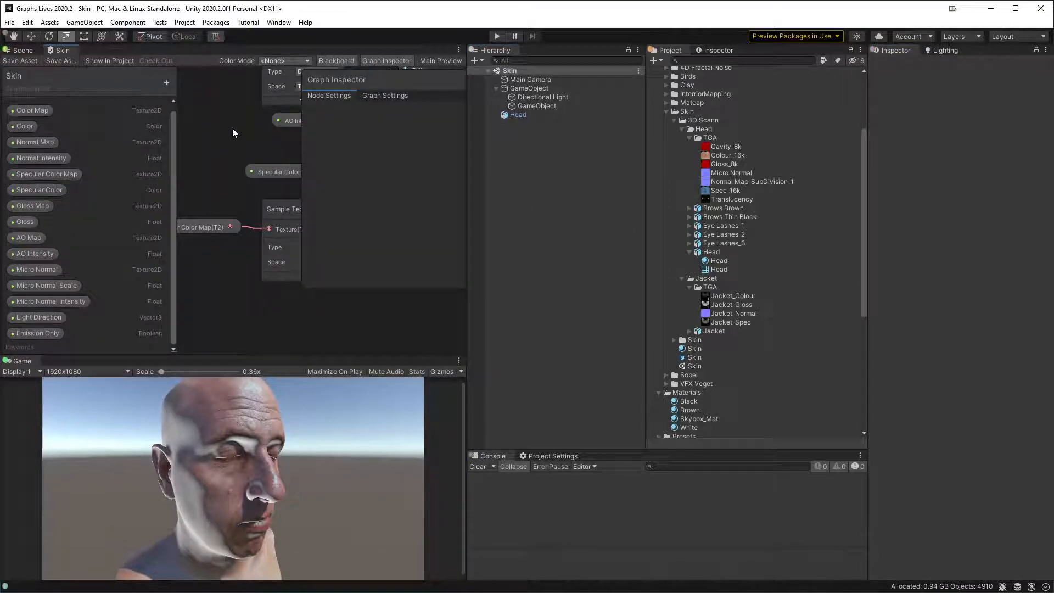
pyautogui.click(714, 349)
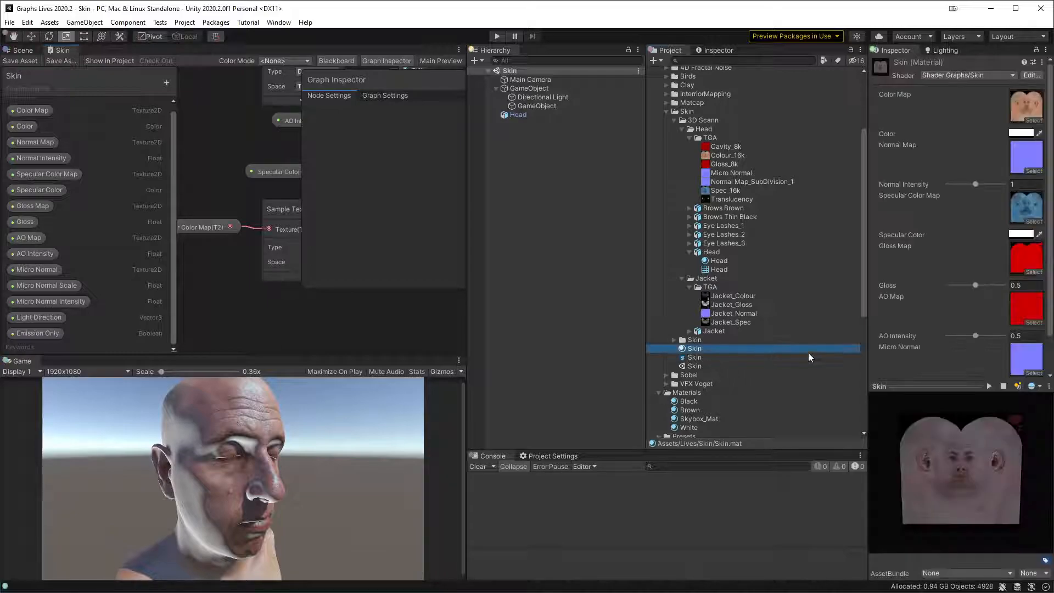
pyautogui.scroll(-3, 960, 325)
pyautogui.click(1012, 317)
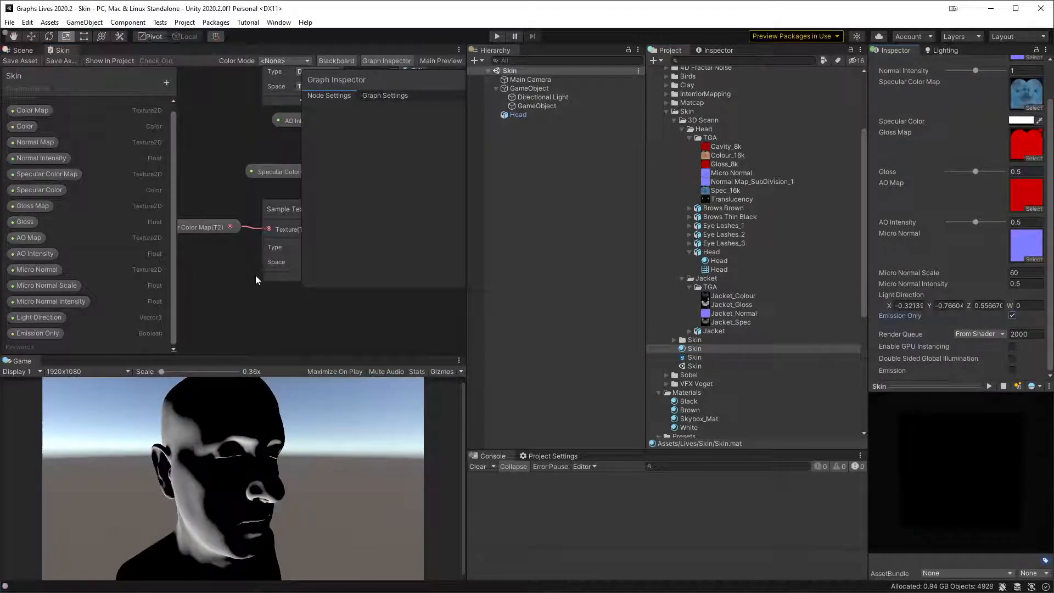
# - Hide the Graph Inspector and the Blackboard in the Skin graph
pyautogui.moveTo(264, 324); pyautogui.dragTo(279, 298, button='middle')
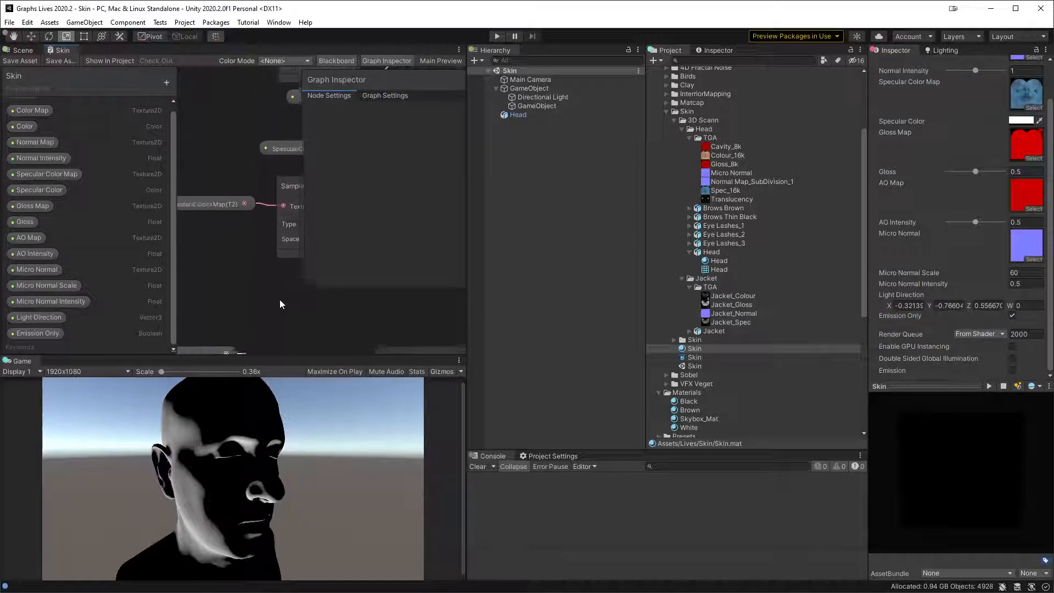
pyautogui.click(391, 59)
pyautogui.click(346, 61)
# - Move the Normal Vector and Light Direction nodes farther from the Dot Product to make room for another node
pyautogui.moveTo(313, 297); pyautogui.dragTo(167, 187, button='middle')
pyautogui.moveTo(125, 332); pyautogui.dragTo(227, 260, button='middle')
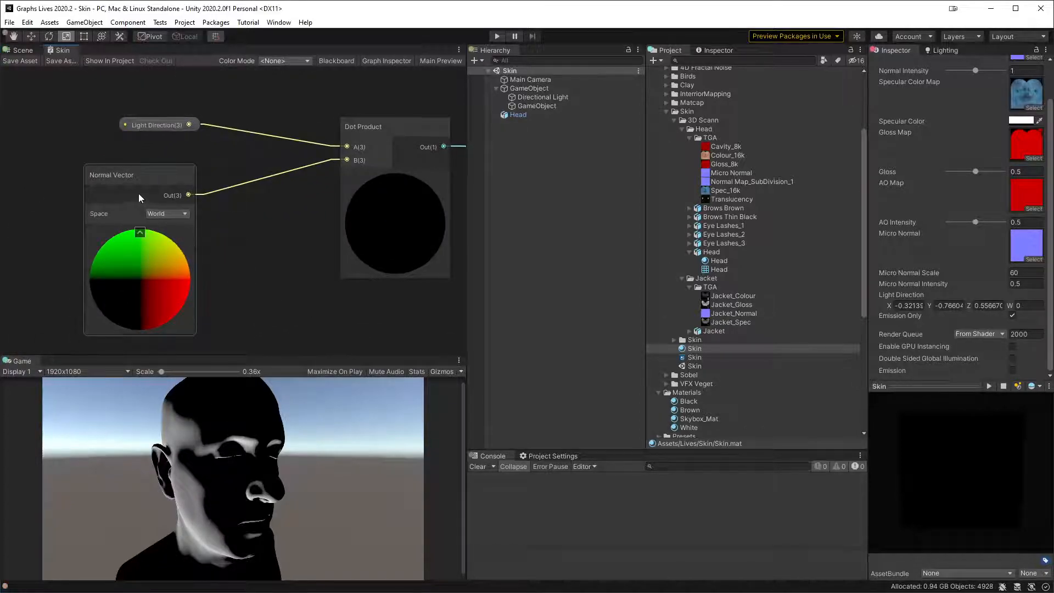
pyautogui.moveTo(137, 184); pyautogui.dragTo(85, 183)
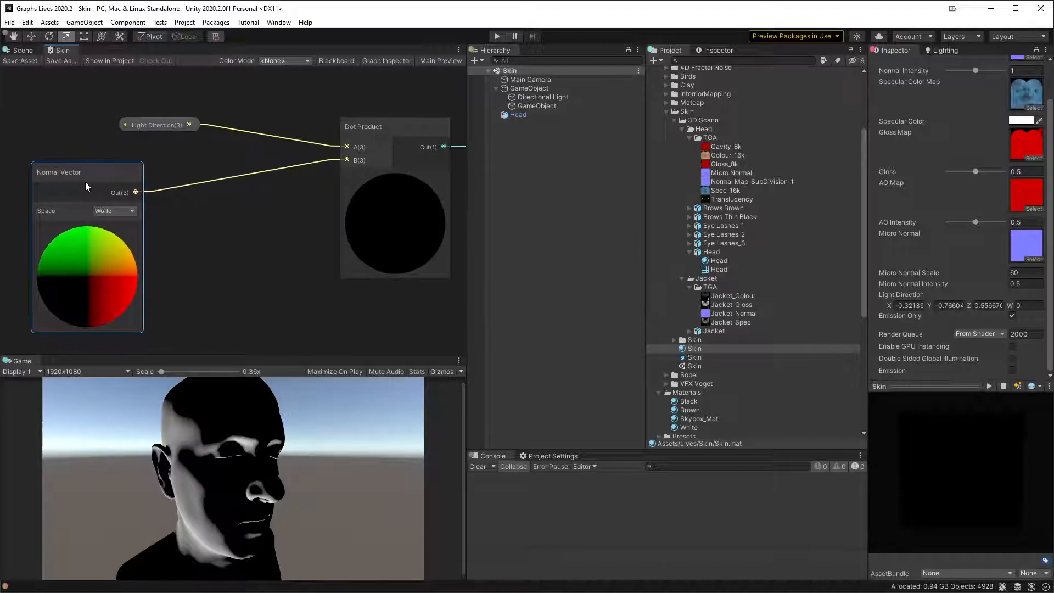
pyautogui.moveTo(162, 126); pyautogui.dragTo(195, 107)
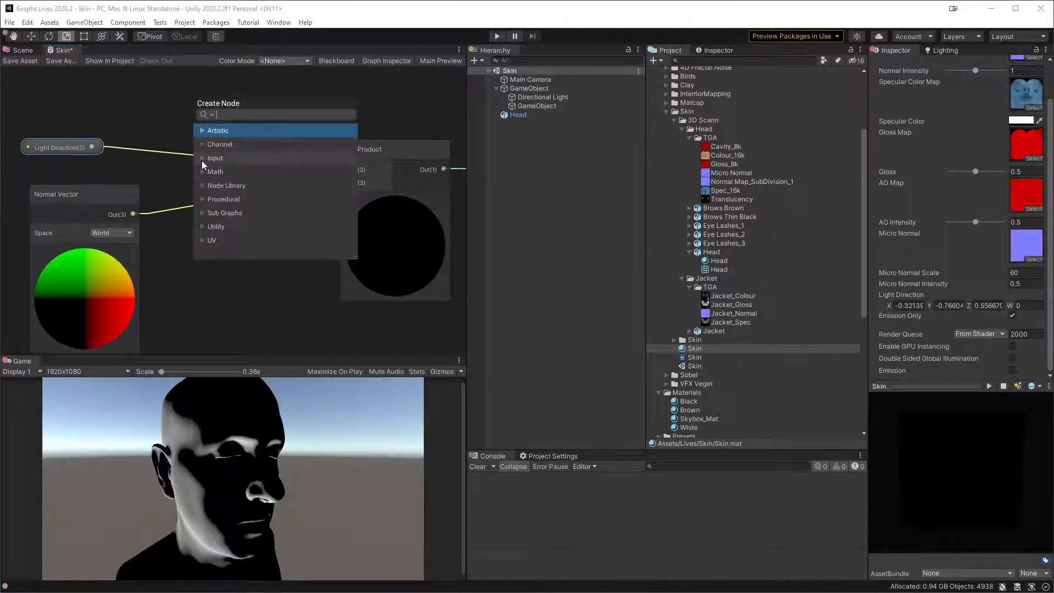
# - Insert a Negate node between Light Direction and the Dot Product's A input, collapse its preview, and save the graph
pyautogui.write('negate')
pyautogui.press('Return')
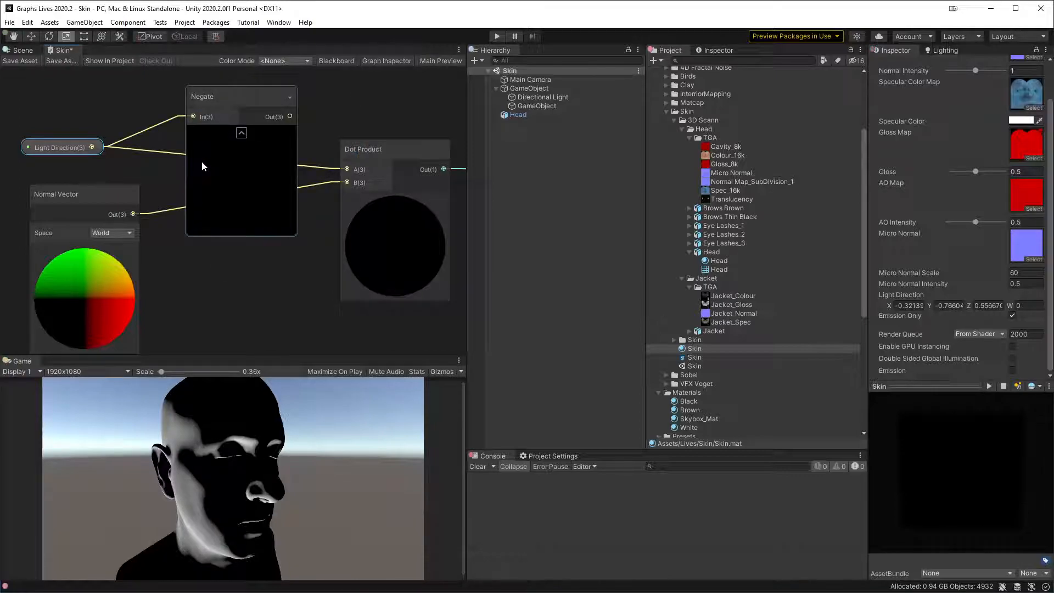
pyautogui.click(242, 132)
pyautogui.moveTo(250, 118); pyautogui.dragTo(347, 172)
pyautogui.hotkey('ctrl', 's')
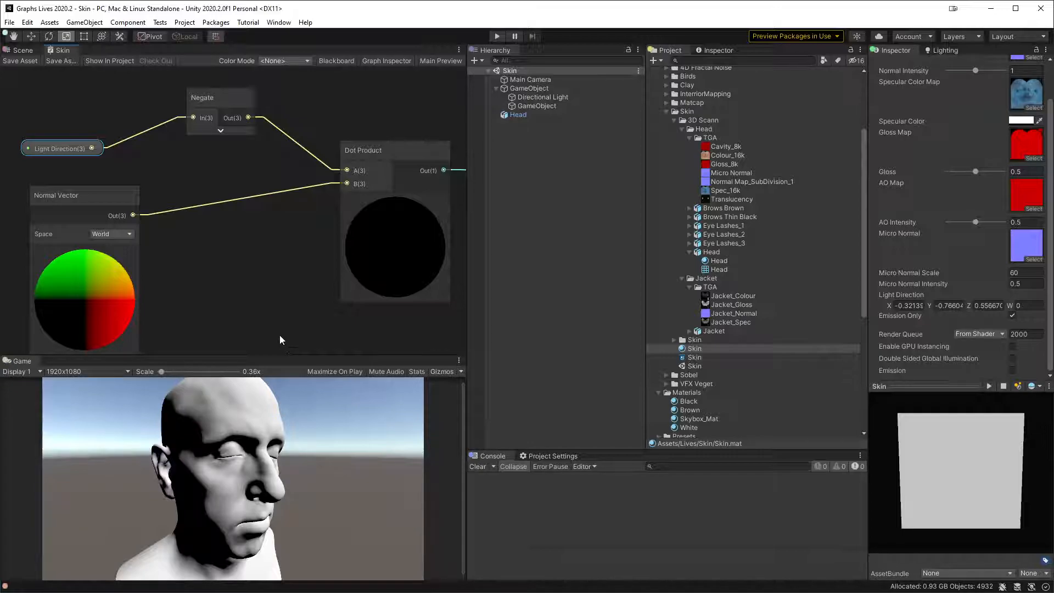
# - Make room after the Dot Product and insert an Add node between it and the Saturate node
pyautogui.moveTo(299, 243); pyautogui.dragTo(175, 222, button='middle')
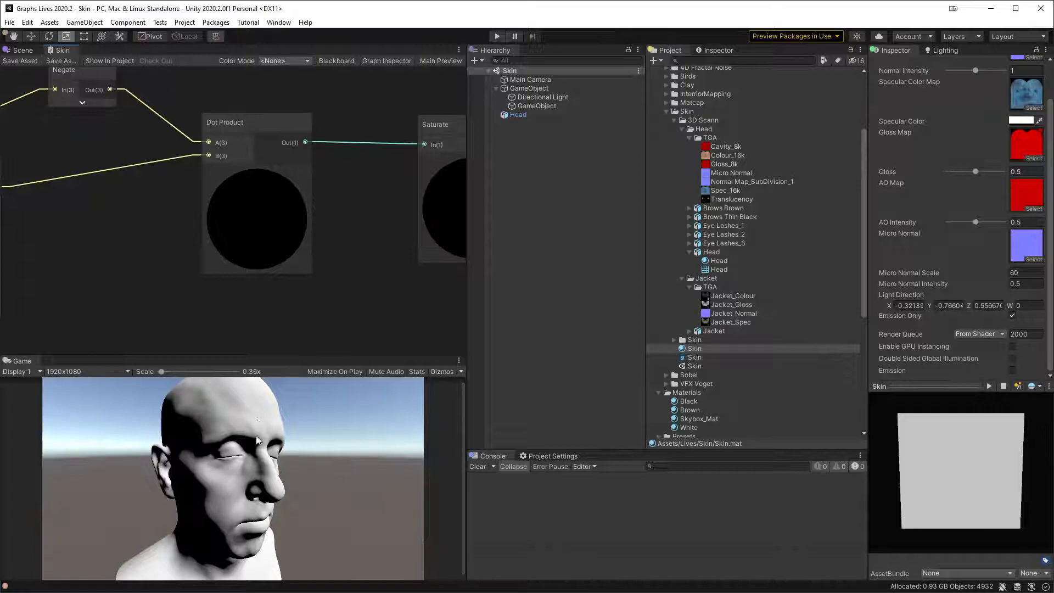
pyautogui.moveTo(242, 120); pyautogui.dragTo(162, 136)
pyautogui.moveTo(360, 141); pyautogui.dragTo(371, 154)
pyautogui.moveTo(133, 166); pyautogui.dragTo(153, 179)
pyautogui.write('ad')
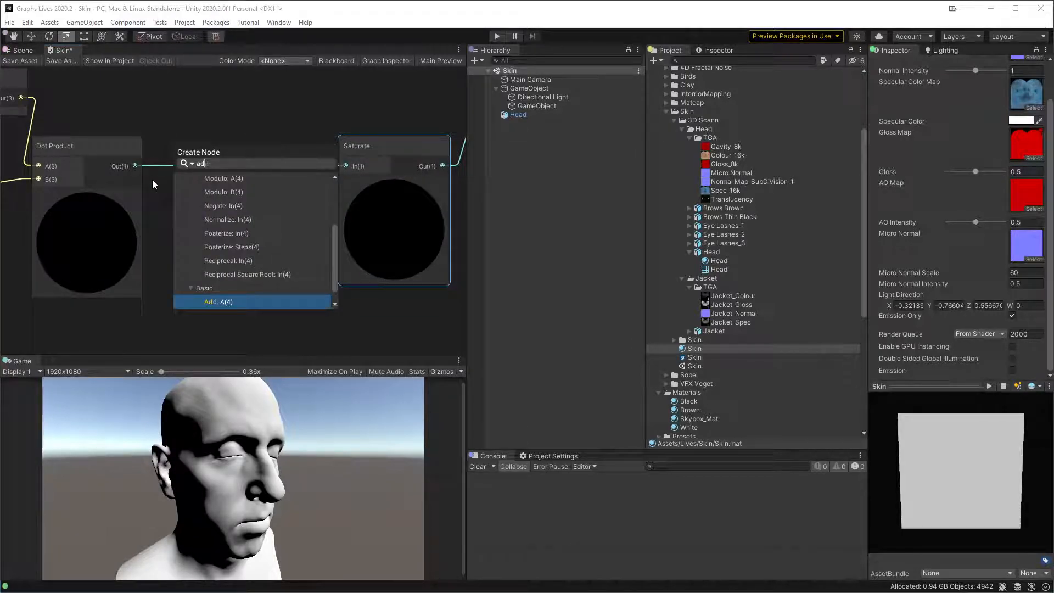
pyautogui.press('Return')
pyautogui.moveTo(225, 146); pyautogui.dragTo(355, 165)
pyautogui.moveTo(240, 146); pyautogui.dragTo(258, 146)
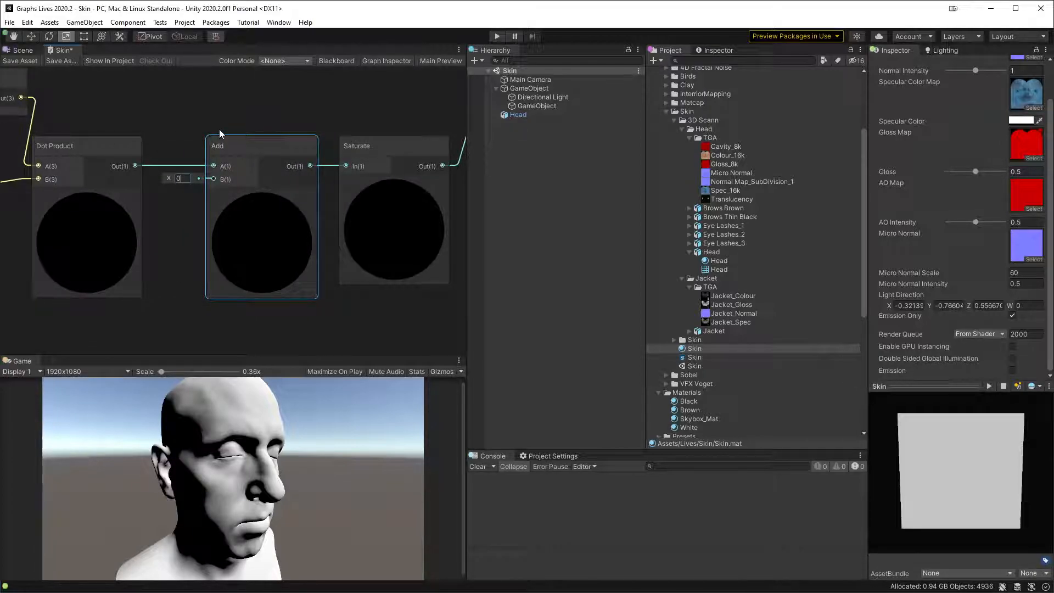
# - Set the Add node's B value to 0.2 and save the graph
pyautogui.press('Return')
pyautogui.write('0.2')
pyautogui.click(31, 63)
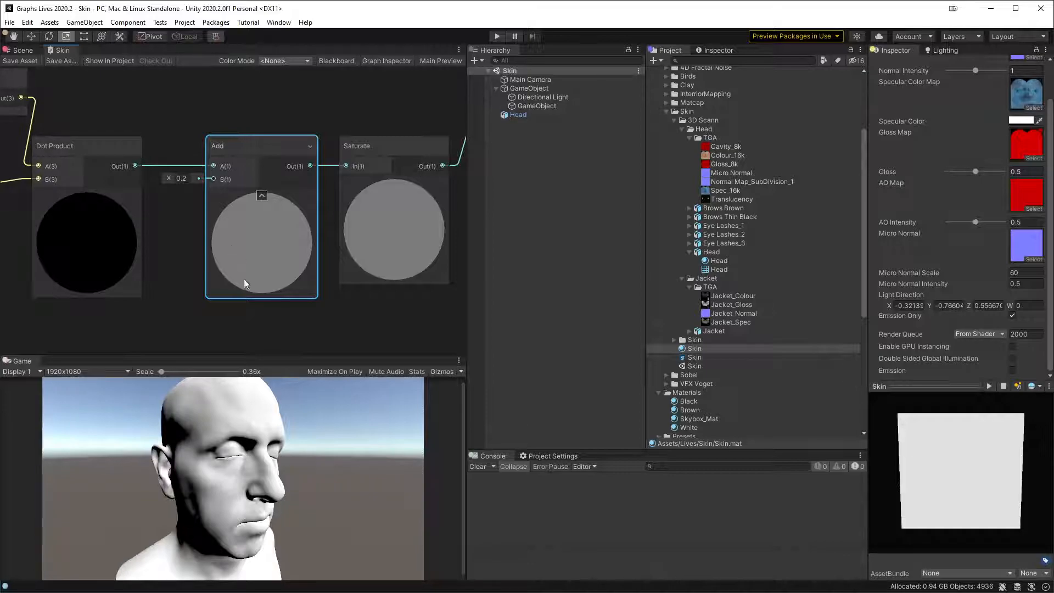
# - Switch to Microsoft Whiteboard to review the light-scattering sketch, and return to the Unity Skin graph
pyautogui.hotkey('alt', 'Tab')
pyautogui.moveTo(565, 250); pyautogui.dragTo(637, 59)
pyautogui.click(983, 55)
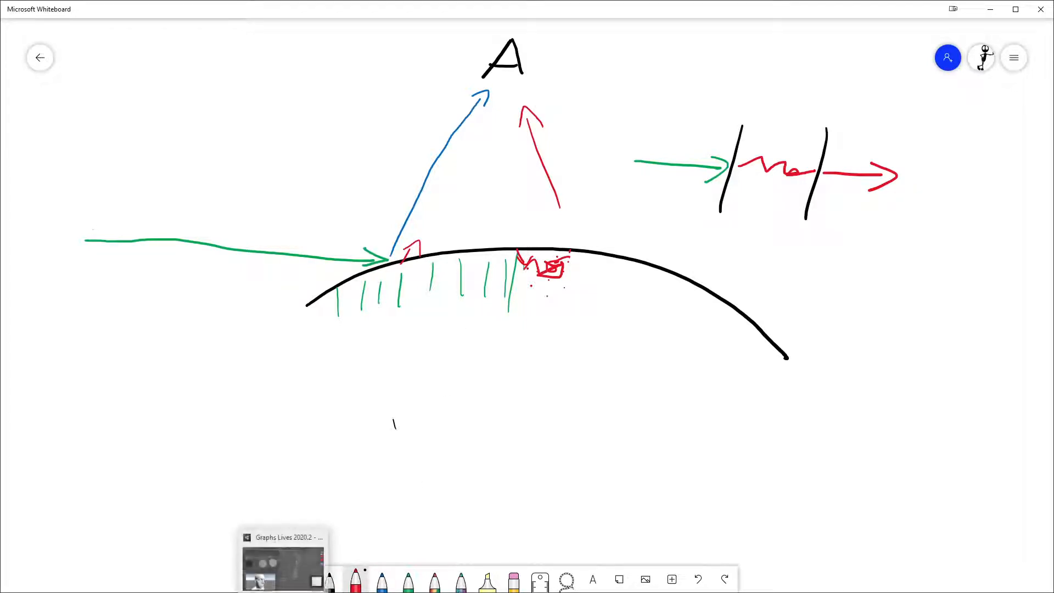
pyautogui.click(282, 587)
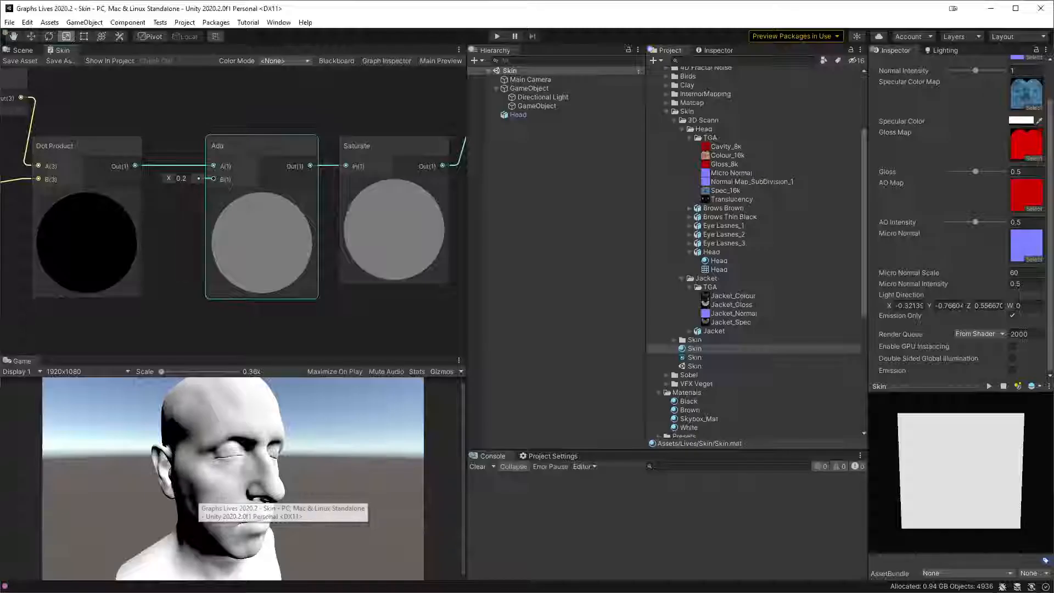
# - Show the Blackboard and add a Float property named SSS Add, placed just above Emission Only
pyautogui.click(341, 61)
pyautogui.click(166, 82)
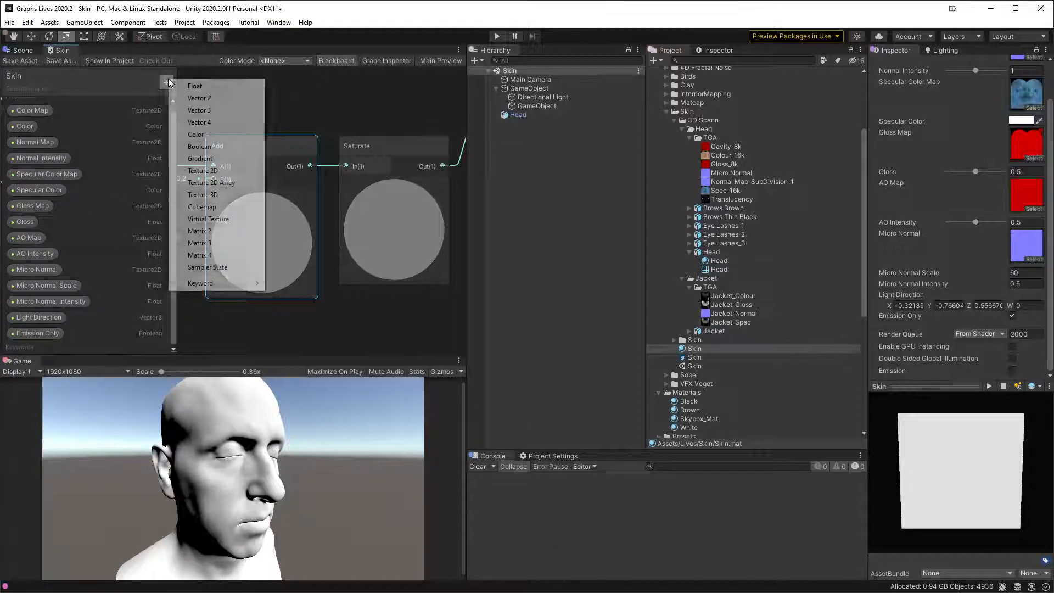
pyautogui.click(216, 88)
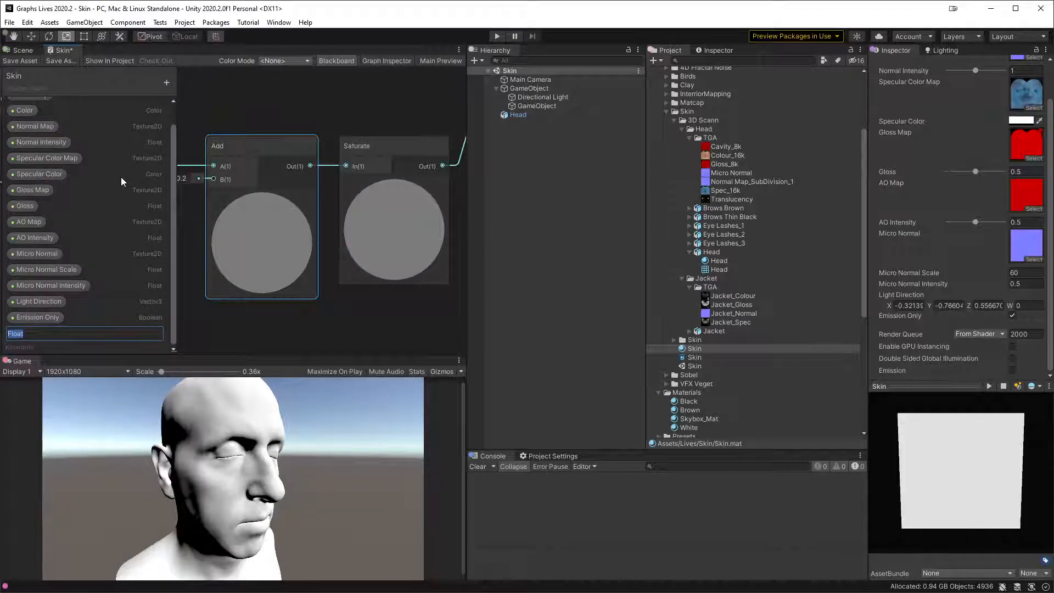
pyautogui.write('SSS R')
pyautogui.press('BackSpace')
pyautogui.write('Add')
pyautogui.press('Return')
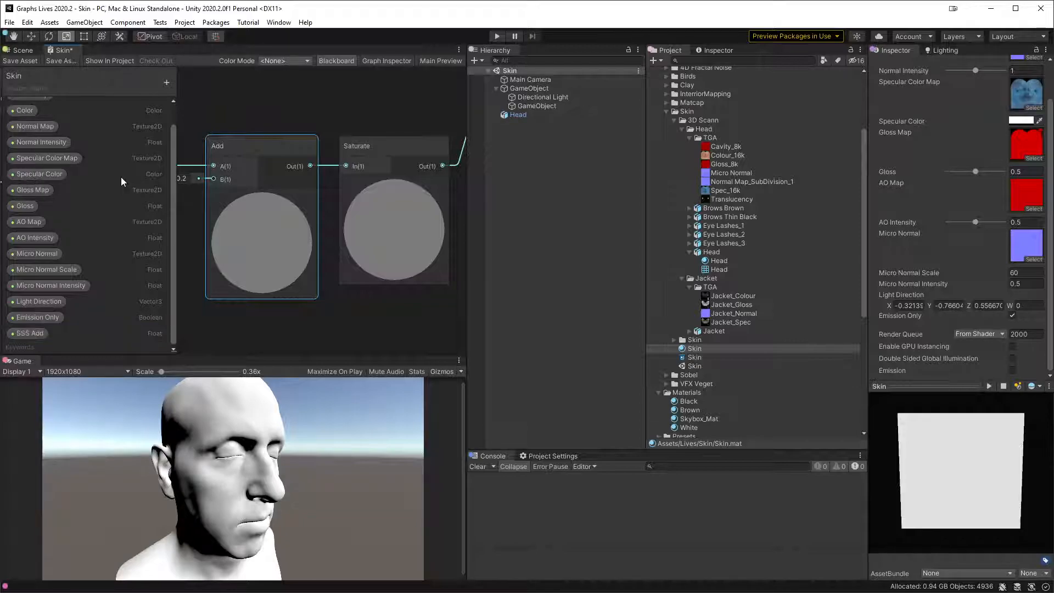
pyautogui.moveTo(19, 334); pyautogui.dragTo(42, 311)
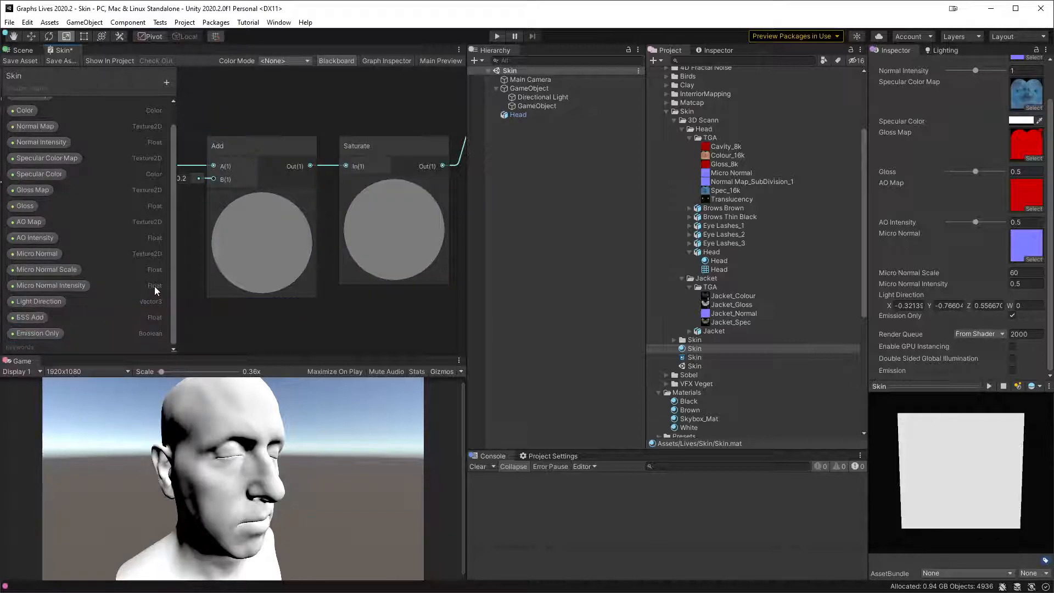
# - Show the SSS Add property's settings in the Graph Inspector and set its reference to _SSSAdd
pyautogui.click(36, 316)
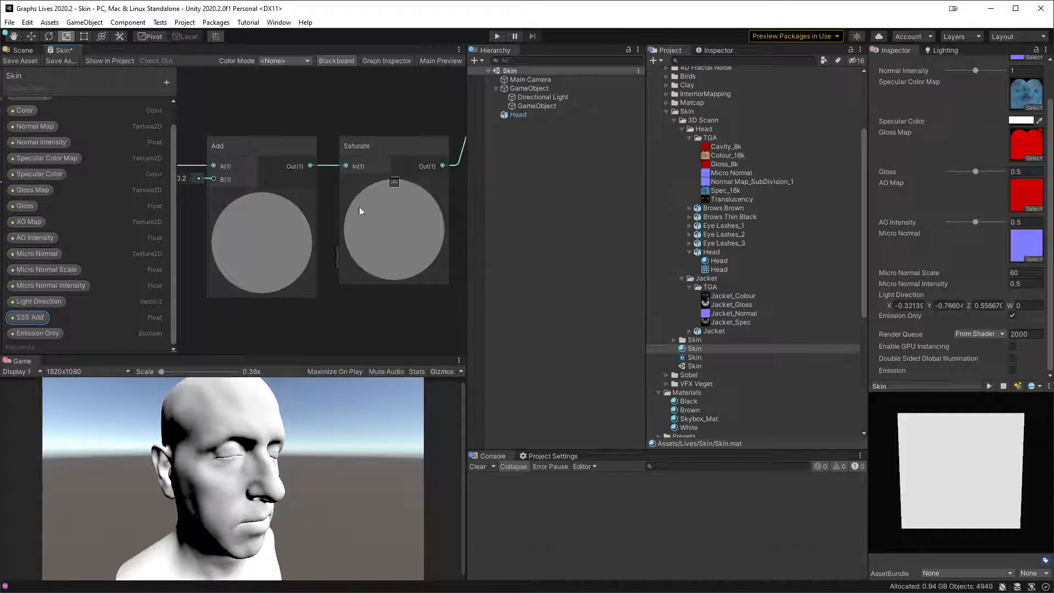
pyautogui.click(391, 62)
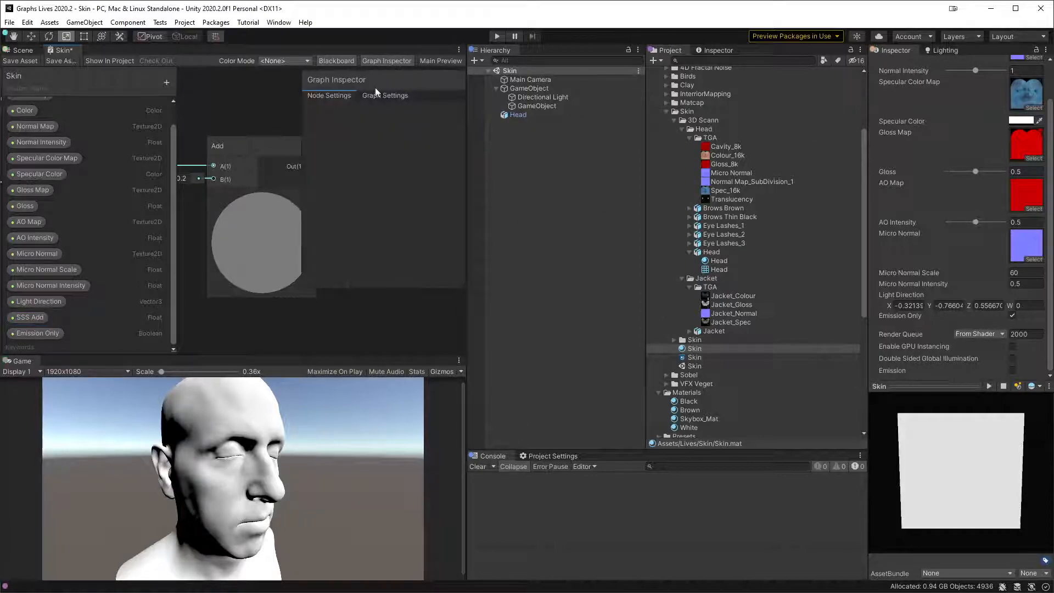
pyautogui.click(30, 316)
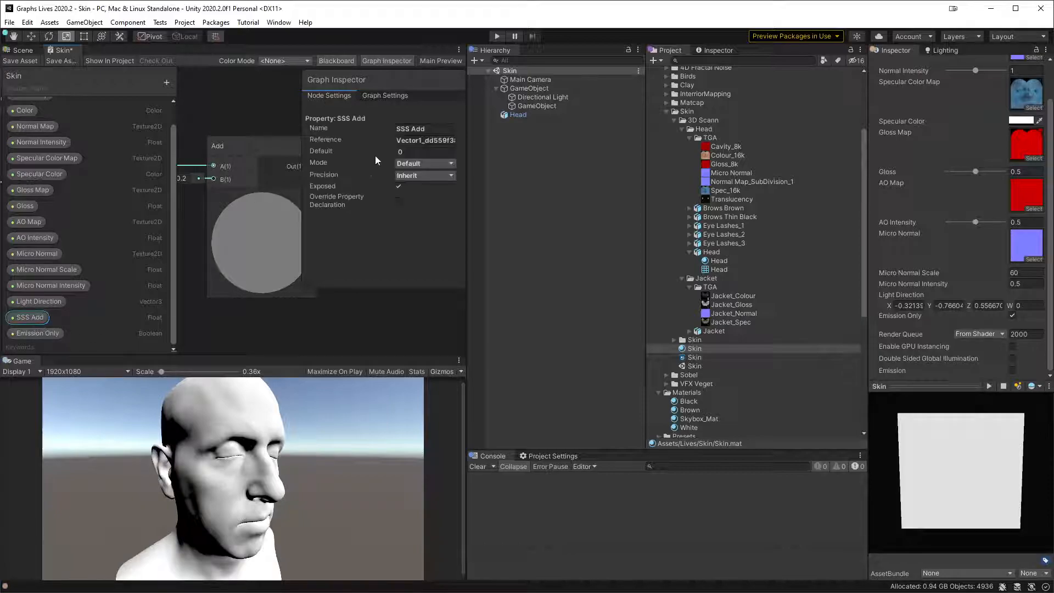
pyautogui.click(413, 140)
pyautogui.write('_SSSAdd')
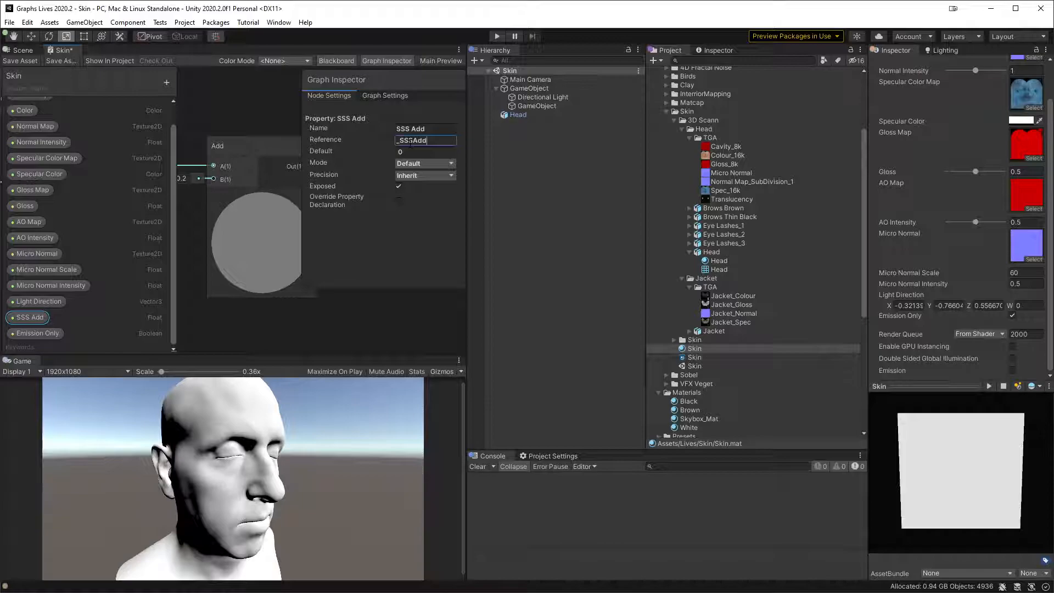
# - Change the SSS Add property's mode to Slider with a maximum of 0.25
pyautogui.click(413, 163)
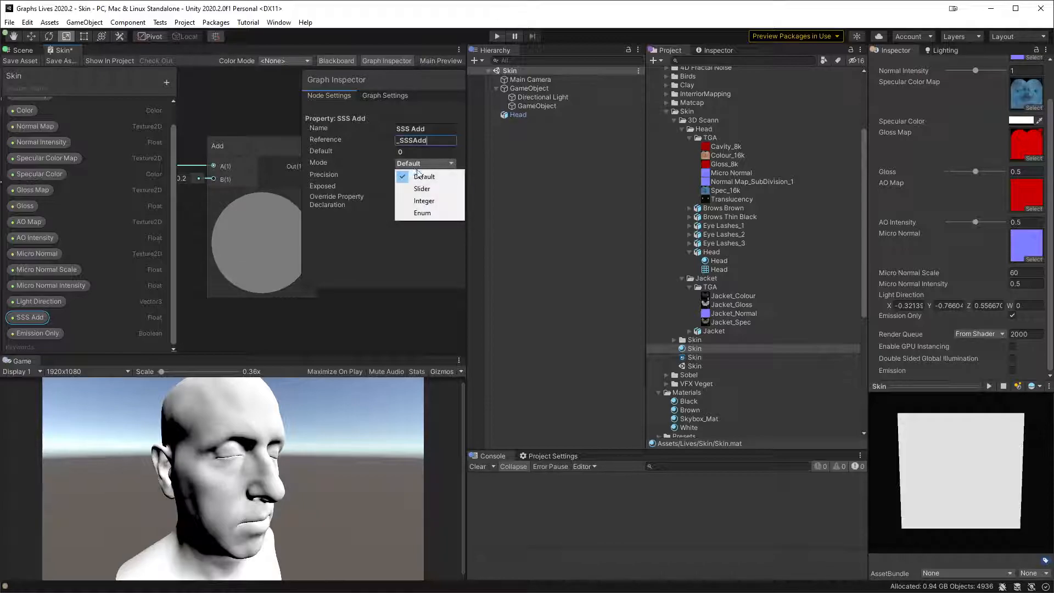
pyautogui.click(427, 193)
pyautogui.click(416, 165)
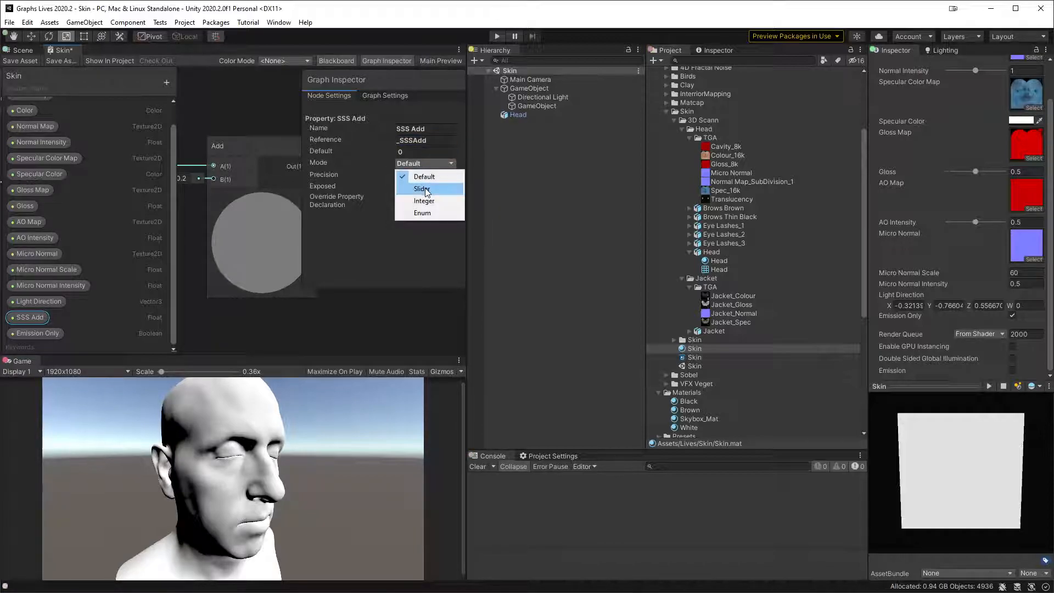
pyautogui.click(424, 189)
pyautogui.click(426, 175)
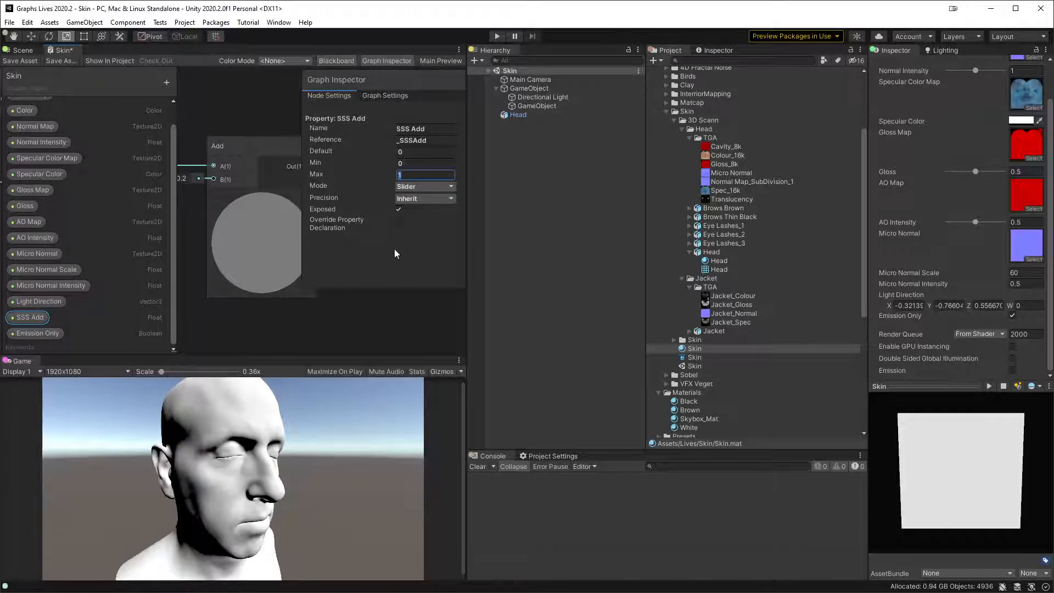
pyautogui.write('0.25')
# - Add a Color property named SSS Color and place it between SSS Add and Emission Only
pyautogui.click(166, 82)
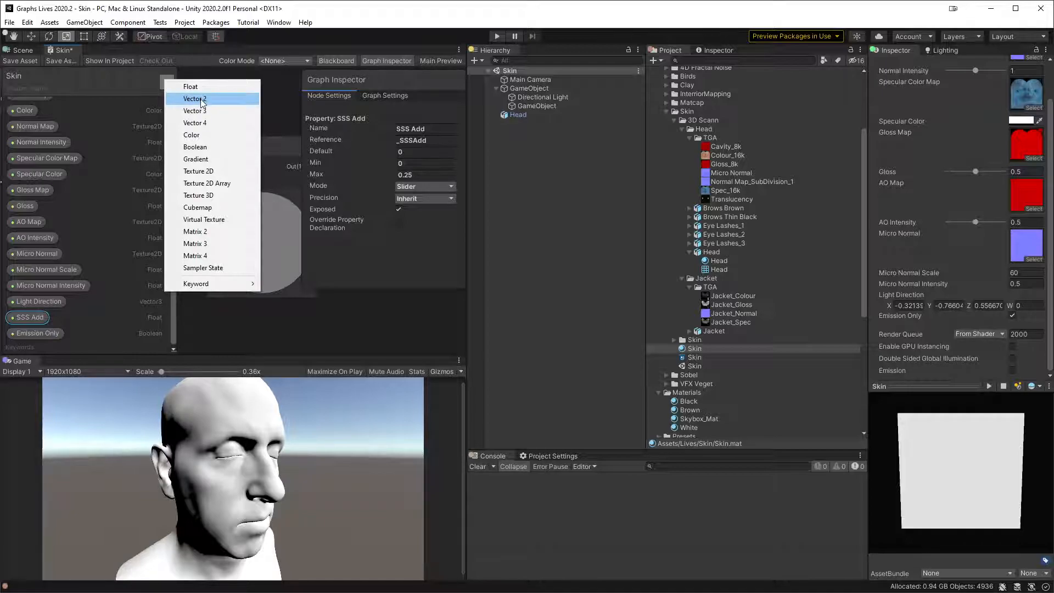
pyautogui.click(213, 140)
pyautogui.write('SS')
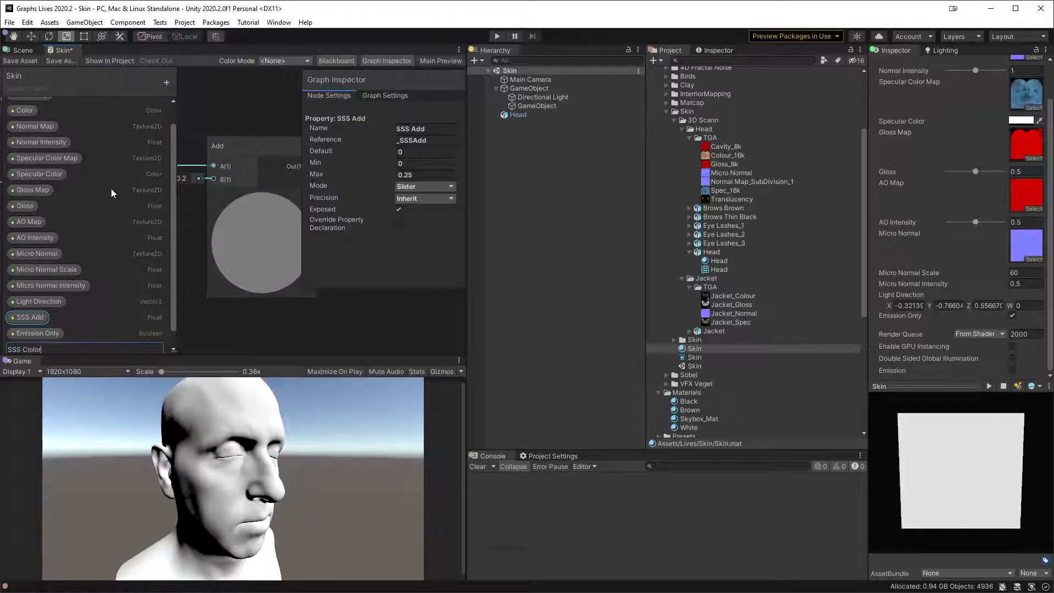
pyautogui.write('S Color')
pyautogui.press('Return')
pyautogui.moveTo(40, 349)
pyautogui.mouseDown()
pyautogui.moveTo(40, 333)
pyautogui.moveTo(30, 332)
pyautogui.mouseUp()
# - Set the SSS Color property's reference to _SSSColor and its default to dark red 9D1500
pyautogui.click(31, 334)
pyautogui.click(408, 140)
pyautogui.write('_')
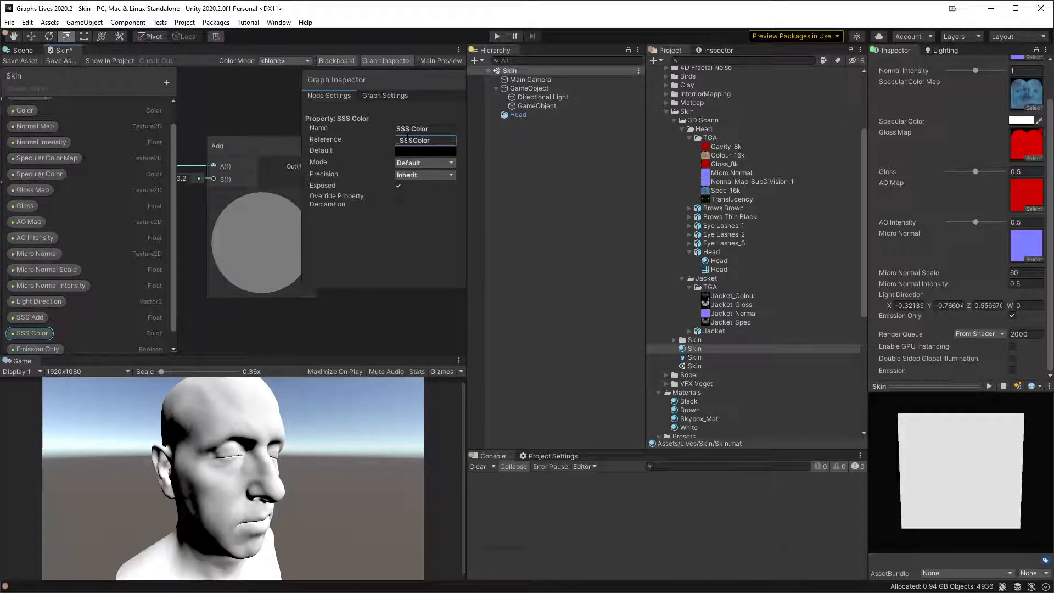
pyautogui.click(421, 152)
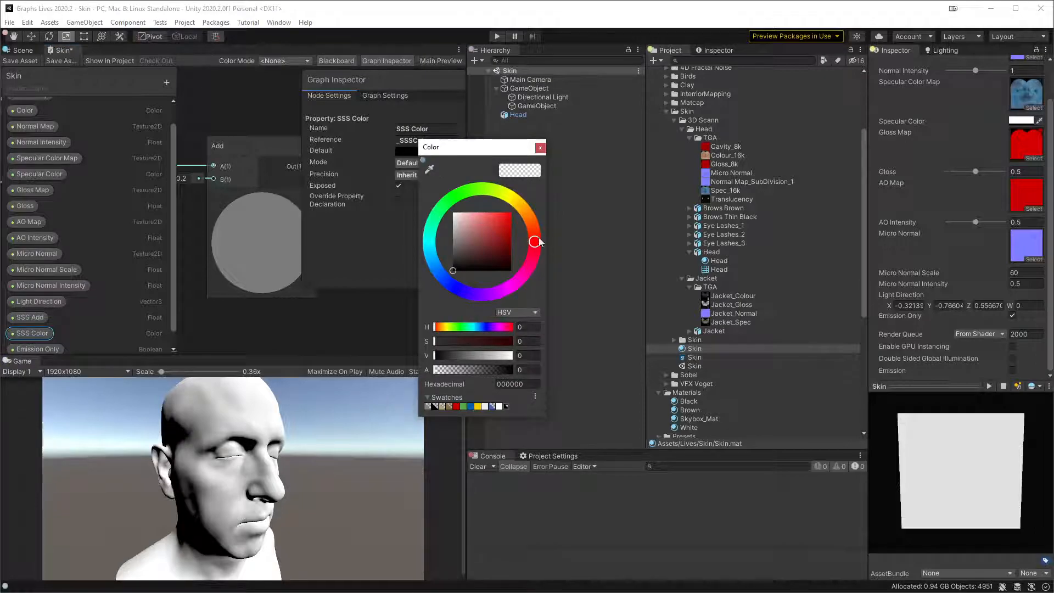
pyautogui.moveTo(500, 231)
pyautogui.mouseDown()
pyautogui.moveTo(516, 211)
pyautogui.moveTo(534, 239)
pyautogui.moveTo(500, 236)
pyautogui.moveTo(514, 239)
pyautogui.mouseUp()
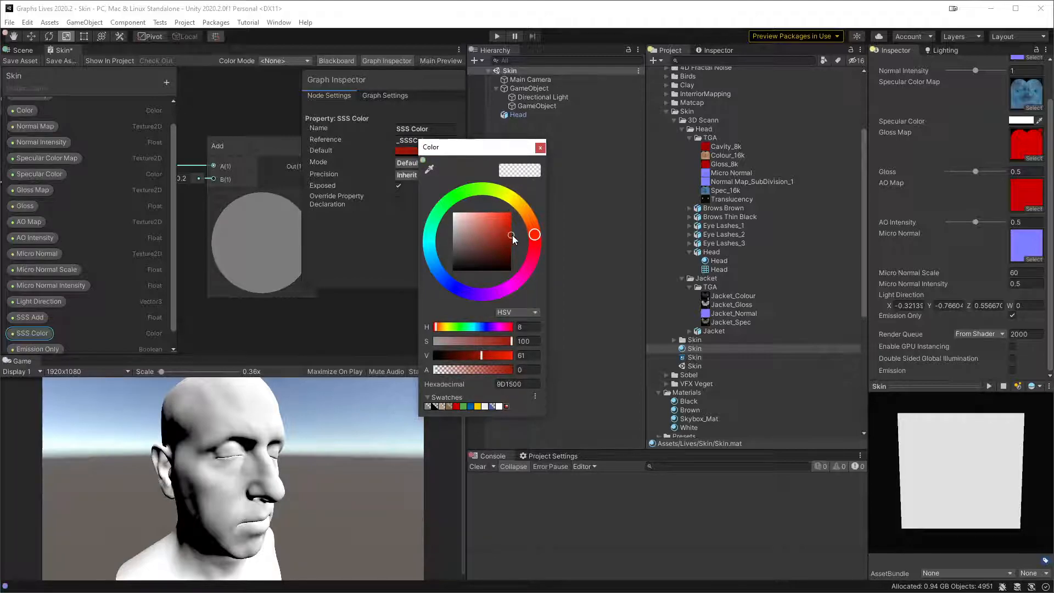
pyautogui.click(540, 147)
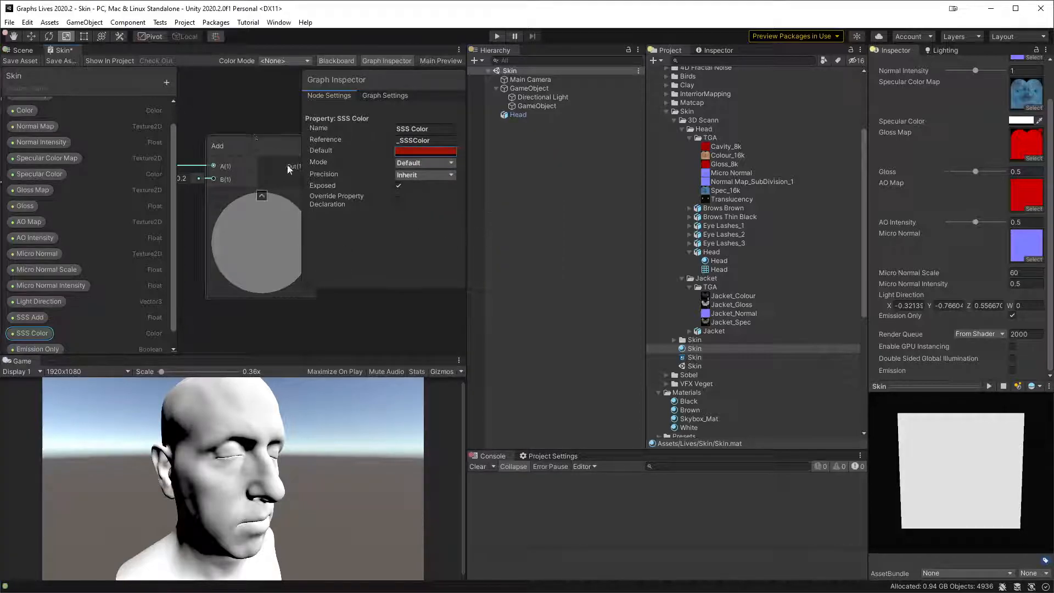
# - Hide the Graph Inspector and maximize the Skin graph window
pyautogui.click(230, 107)
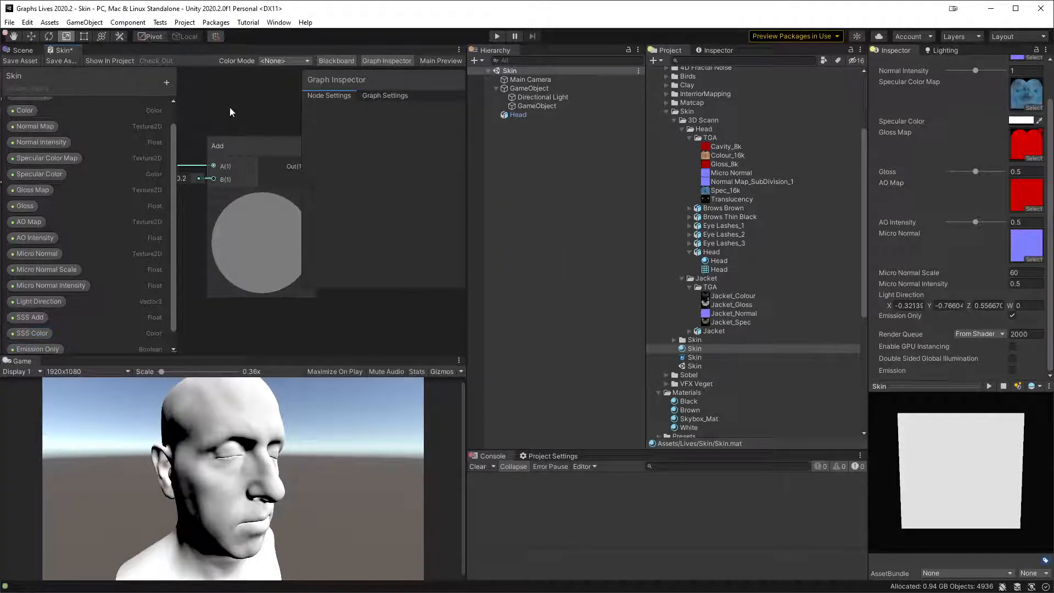
pyautogui.click(382, 60)
pyautogui.hotkey('shift', 'space')
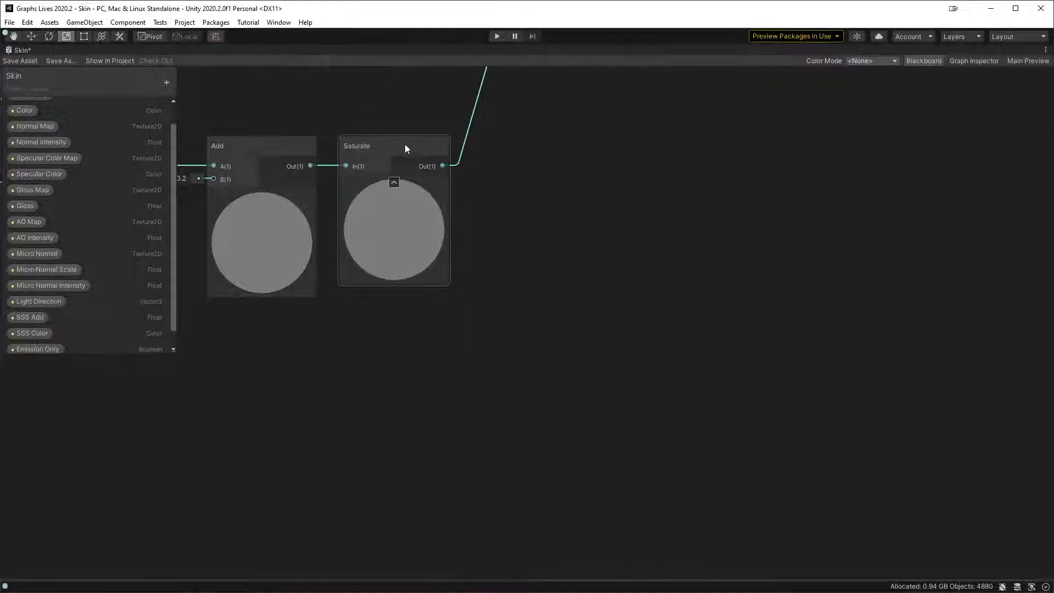
# - Move the Saturate node well away from the Add node to leave space for more nodes
pyautogui.moveTo(405, 142); pyautogui.dragTo(750, 215, button='middle')
pyautogui.moveTo(752, 219); pyautogui.dragTo(958, 222)
pyautogui.moveTo(578, 219); pyautogui.dragTo(588, 219)
# - Place the SSS Add property in the graph below the Dot Product and connect it to the Add node's B input
pyautogui.scroll(-1, 81, 252)
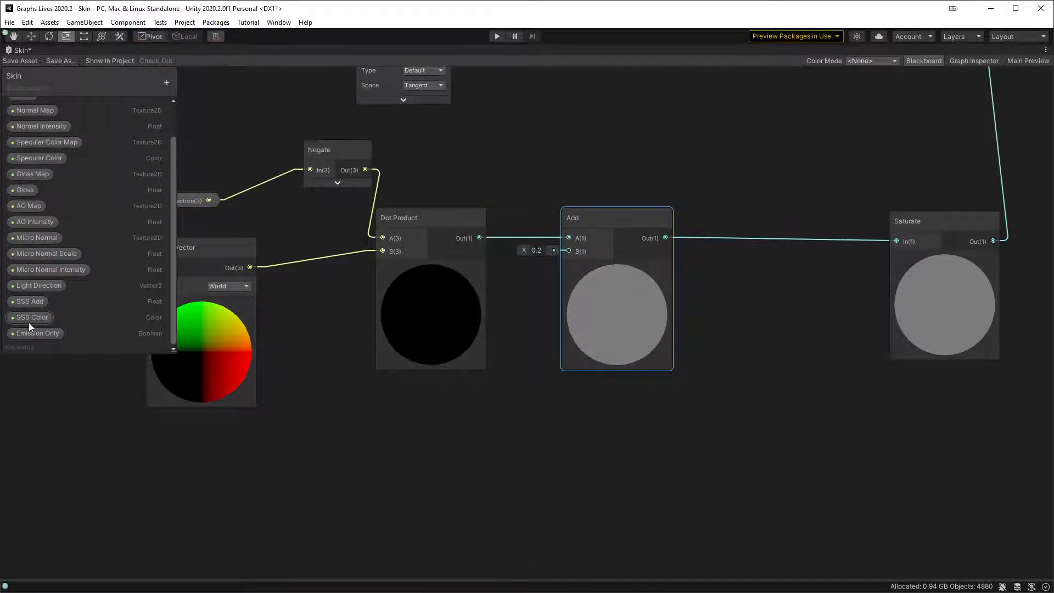
pyautogui.moveTo(30, 305); pyautogui.dragTo(581, 250)
pyautogui.moveTo(423, 433); pyautogui.dragTo(447, 391)
pyautogui.click(725, 360)
# - Insert a Multiply node between Add and Saturate, and connect the SSS Color property to its B input
pyautogui.moveTo(731, 358); pyautogui.dragTo(504, 321, button='middle')
pyautogui.moveTo(444, 196); pyautogui.dragTo(524, 252)
pyautogui.write('mul')
pyautogui.press('Return')
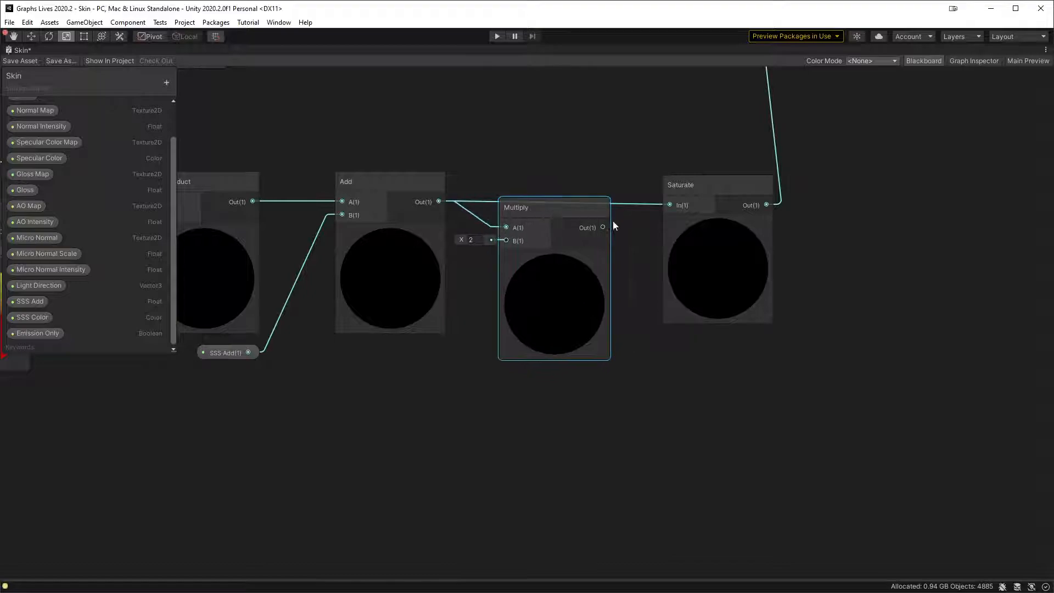
pyautogui.moveTo(605, 227); pyautogui.dragTo(680, 207)
pyautogui.moveTo(38, 321); pyautogui.dragTo(522, 242)
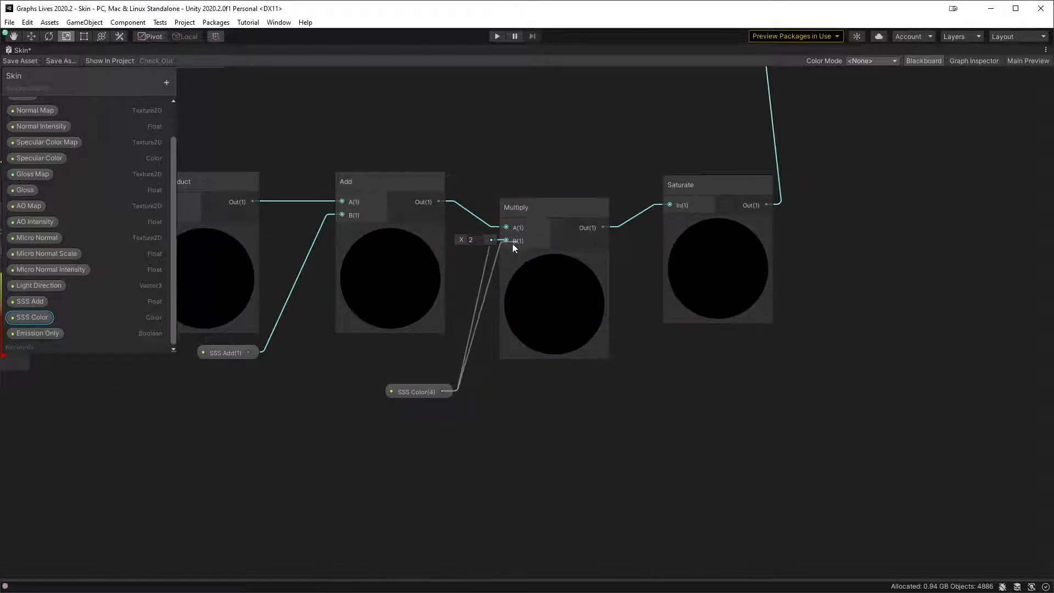
pyautogui.moveTo(420, 393); pyautogui.dragTo(405, 365)
# - Reorder the chain so Add feeds Saturate and Saturate's output feeds the Multiply node's A input
pyautogui.moveTo(538, 213); pyautogui.dragTo(656, 196, button='middle')
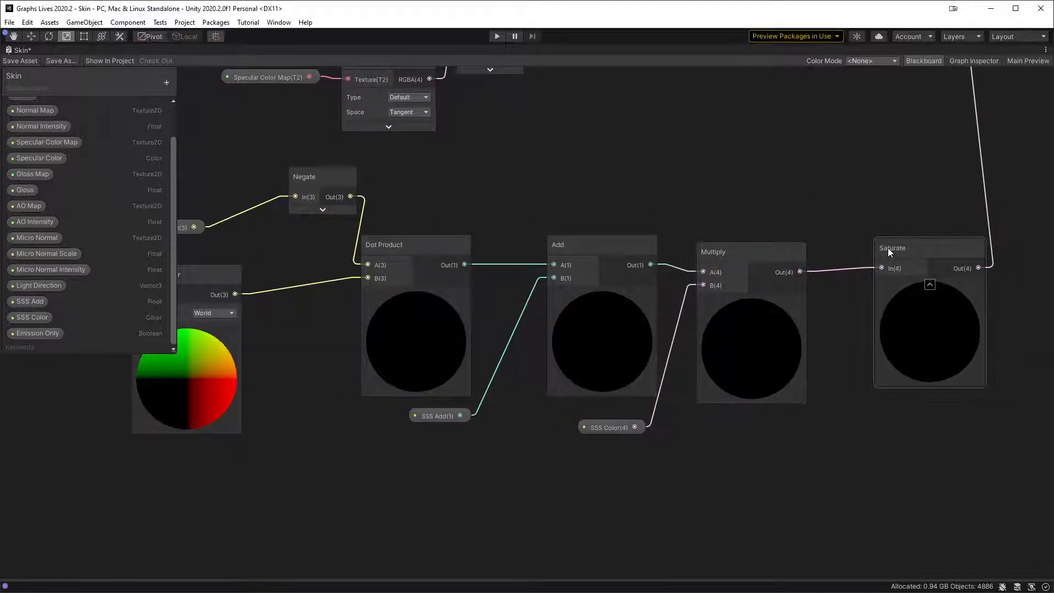
pyautogui.moveTo(733, 258); pyautogui.dragTo(828, 354)
pyautogui.moveTo(904, 252); pyautogui.dragTo(753, 216)
pyautogui.moveTo(651, 265); pyautogui.dragTo(734, 234)
pyautogui.moveTo(831, 235); pyautogui.dragTo(799, 366)
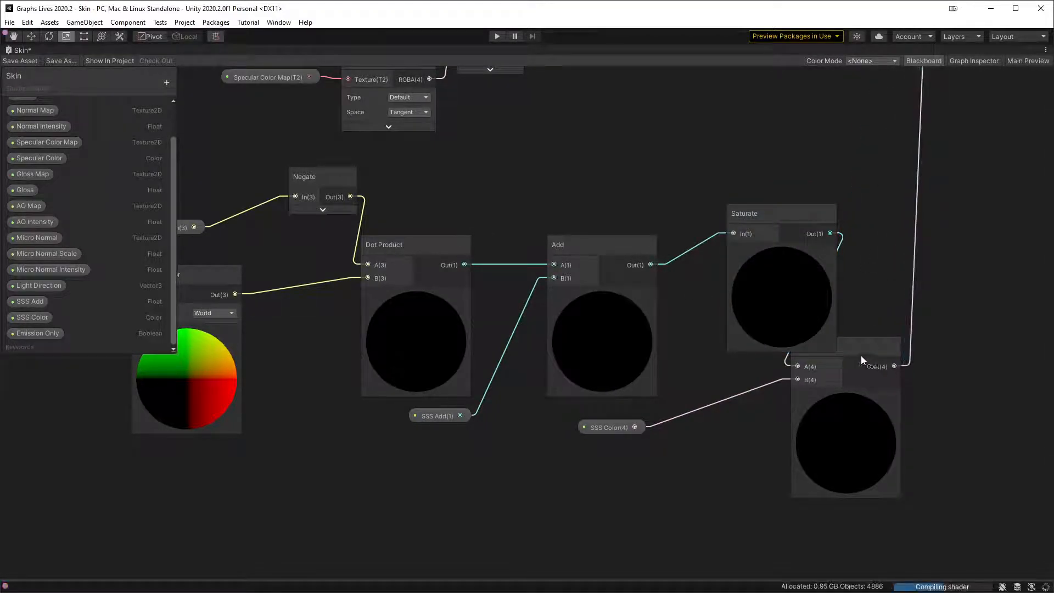
pyautogui.moveTo(866, 357); pyautogui.dragTo(966, 284)
# - Collapse the Saturate, Add and Dot Product previews, and line Saturate up beside the Add node
pyautogui.click(782, 250)
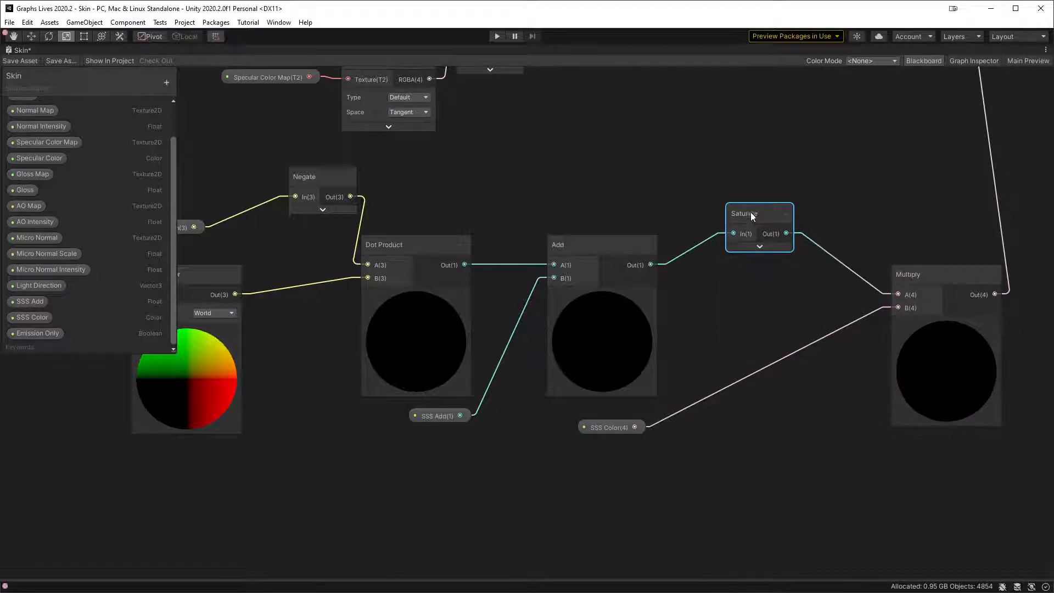
pyautogui.moveTo(752, 213); pyautogui.dragTo(695, 250)
pyautogui.click(603, 294)
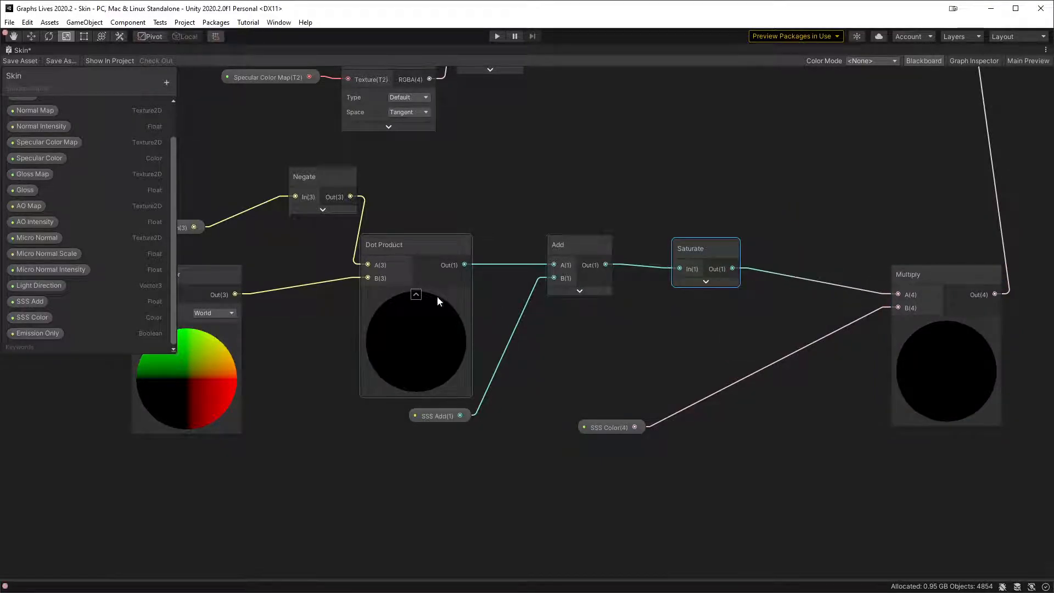
pyautogui.click(416, 295)
pyautogui.moveTo(267, 307); pyautogui.dragTo(382, 306, button='middle')
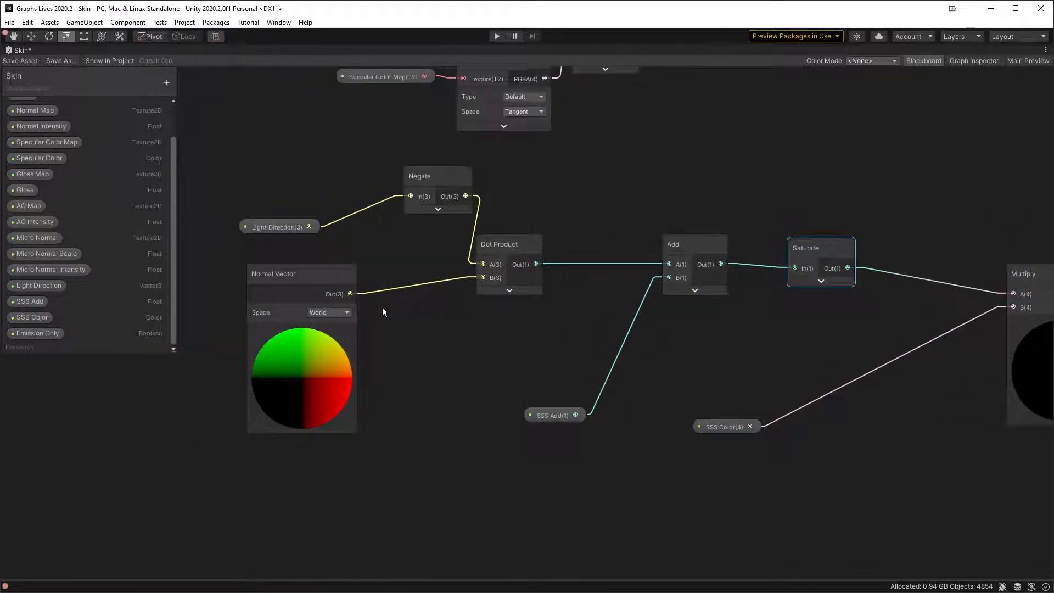
# - Collapse the Normal Vector and final Multiply previews, tighten the spacing of the subsurface node chain, and save the shader graph
pyautogui.click(297, 332)
pyautogui.moveTo(276, 292); pyautogui.dragTo(370, 272)
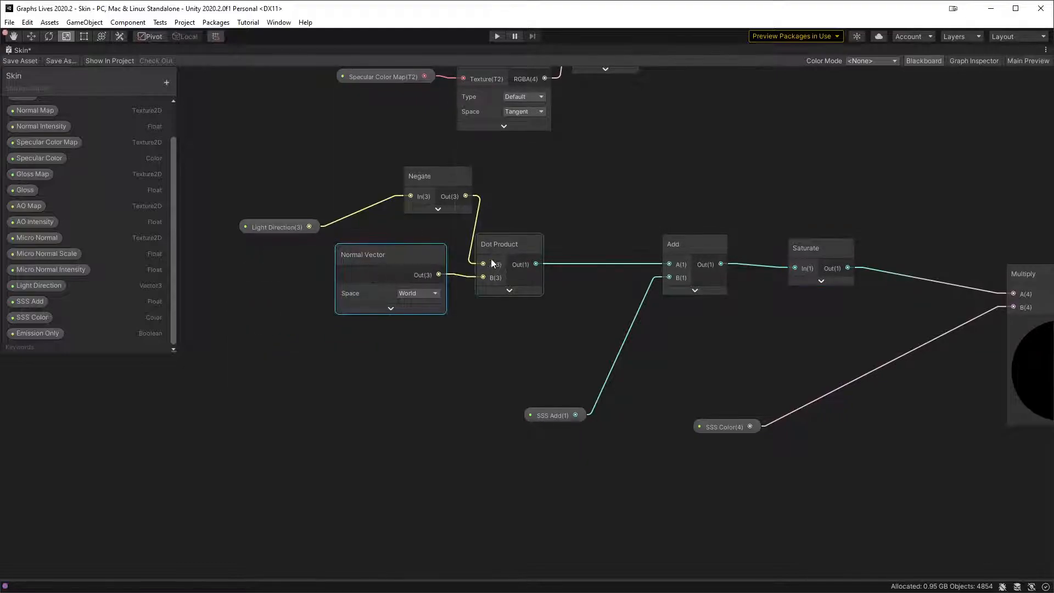
pyautogui.moveTo(499, 244); pyautogui.dragTo(547, 242)
pyautogui.moveTo(774, 208); pyautogui.dragTo(514, 255, button='middle')
pyautogui.moveTo(727, 311); pyautogui.dragTo(642, 304)
pyautogui.click(728, 344)
pyautogui.click(576, 247)
pyautogui.click(11, 61)
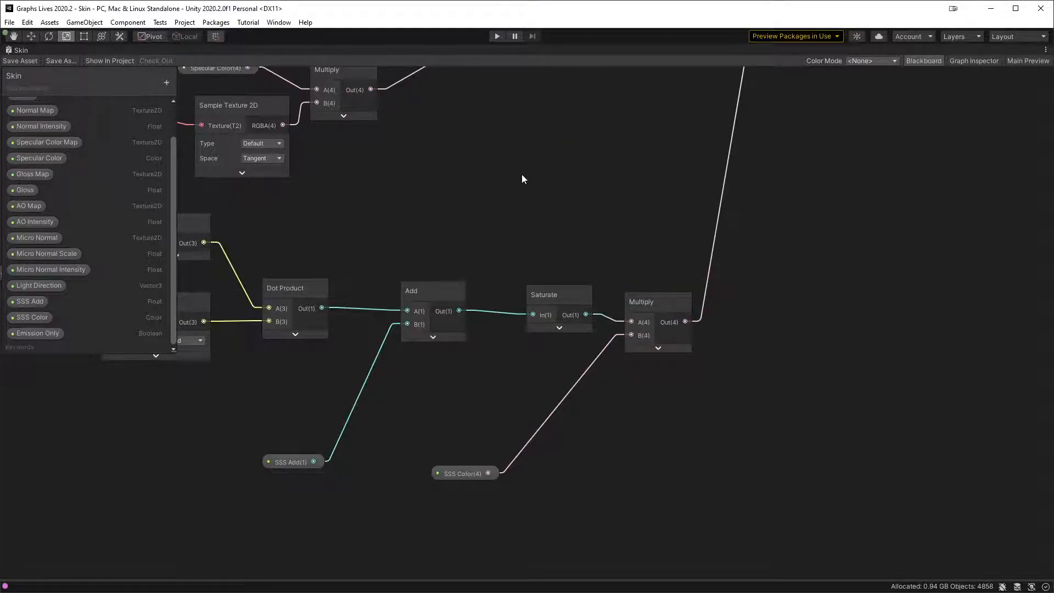
# - Restore the full editor layout, show the head in the Scene view, and disable Emission Only on the Skin material
pyautogui.hotkey('shift', 'space')
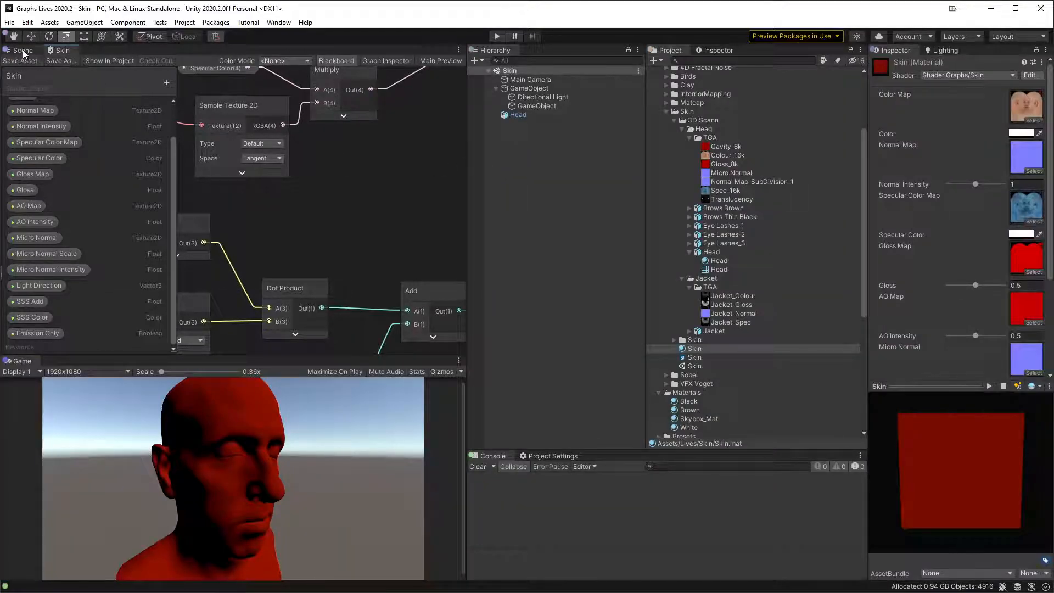
pyautogui.click(23, 50)
pyautogui.scroll(3, 296, 163)
pyautogui.keyDown('alt'); pyautogui.moveTo(296, 163); pyautogui.dragTo(311, 224); pyautogui.keyUp('alt')
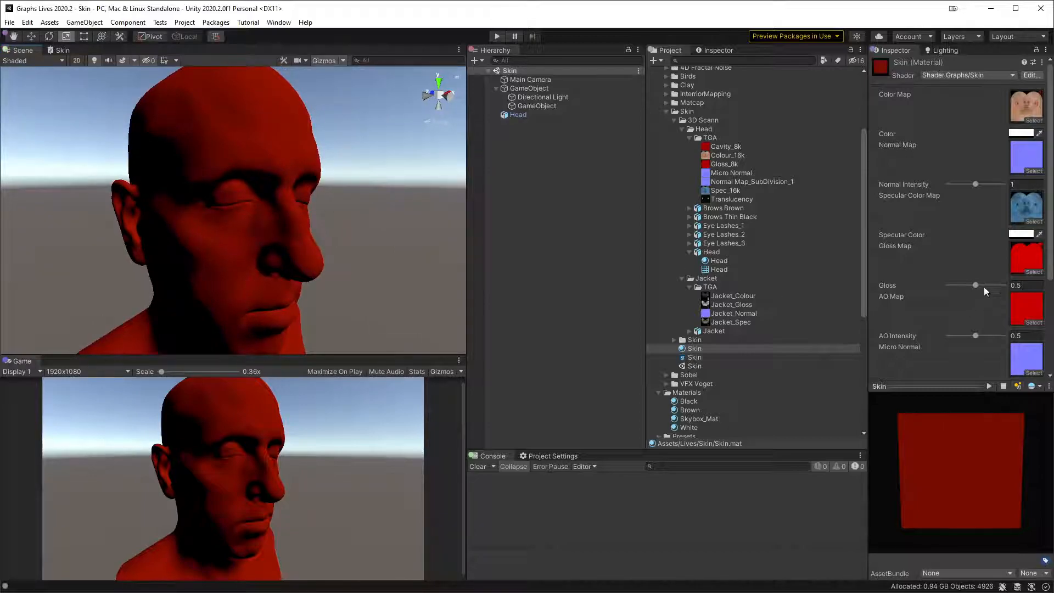
pyautogui.scroll(-5, 976, 294)
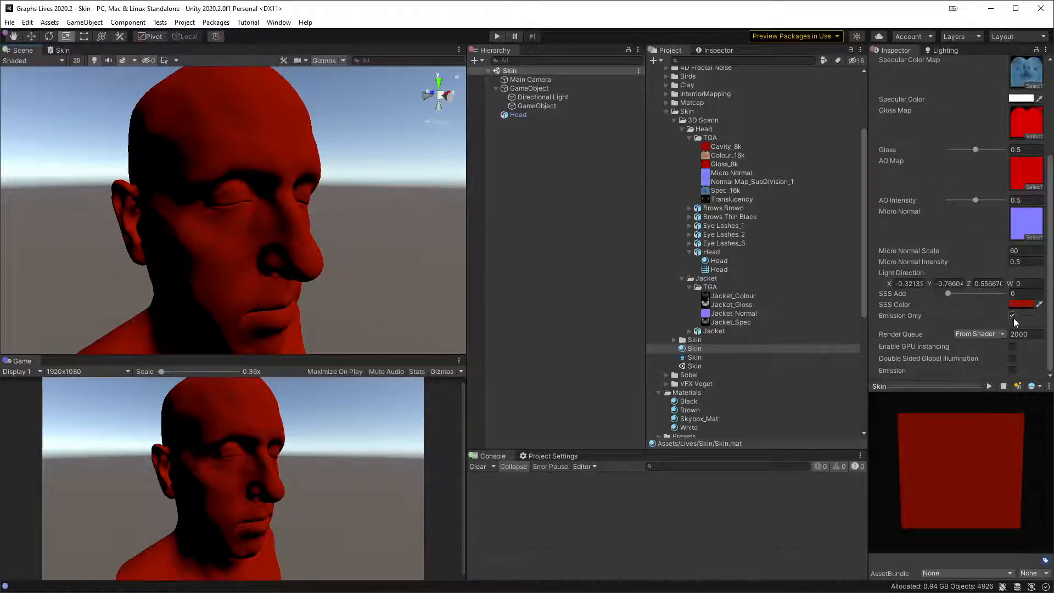
pyautogui.click(1013, 317)
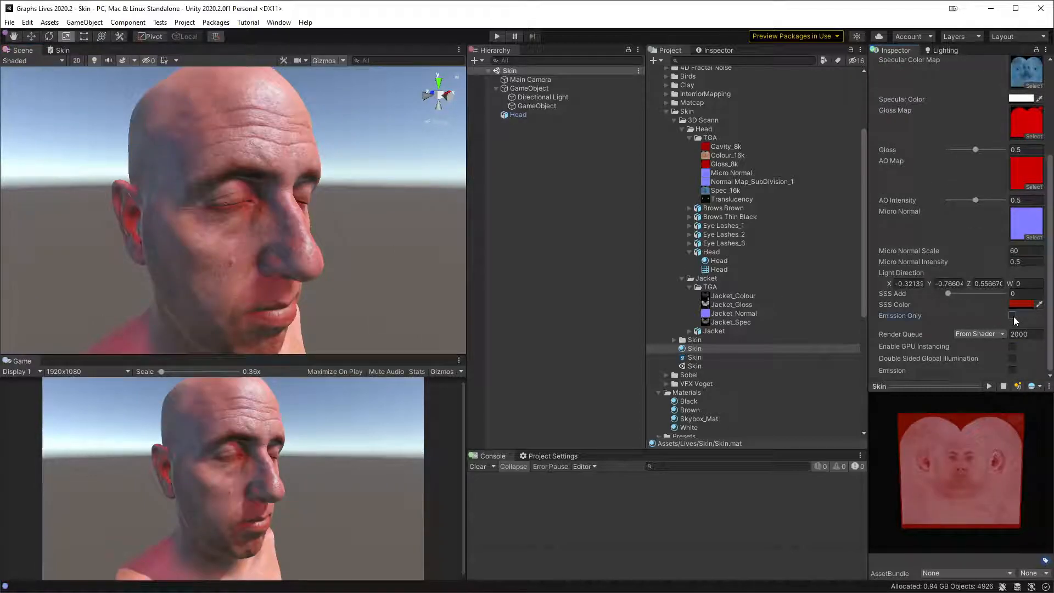
pyautogui.keyDown('alt'); pyautogui.moveTo(377, 226); pyautogui.dragTo(330, 227); pyautogui.keyUp('alt')
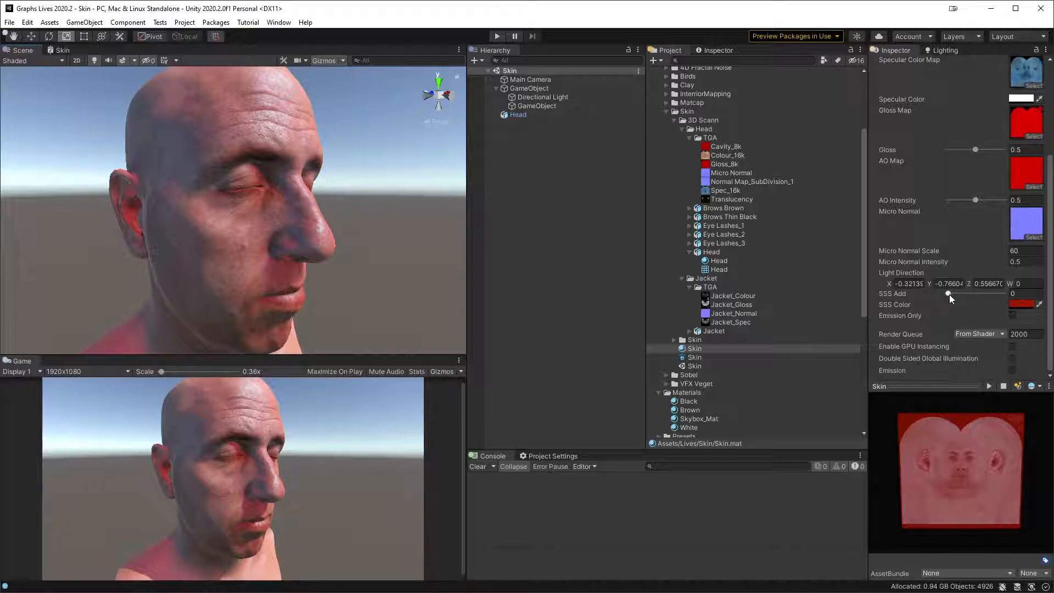
# - Darken the material's SSS Color by setting its HSV value to 15
pyautogui.click(1020, 303)
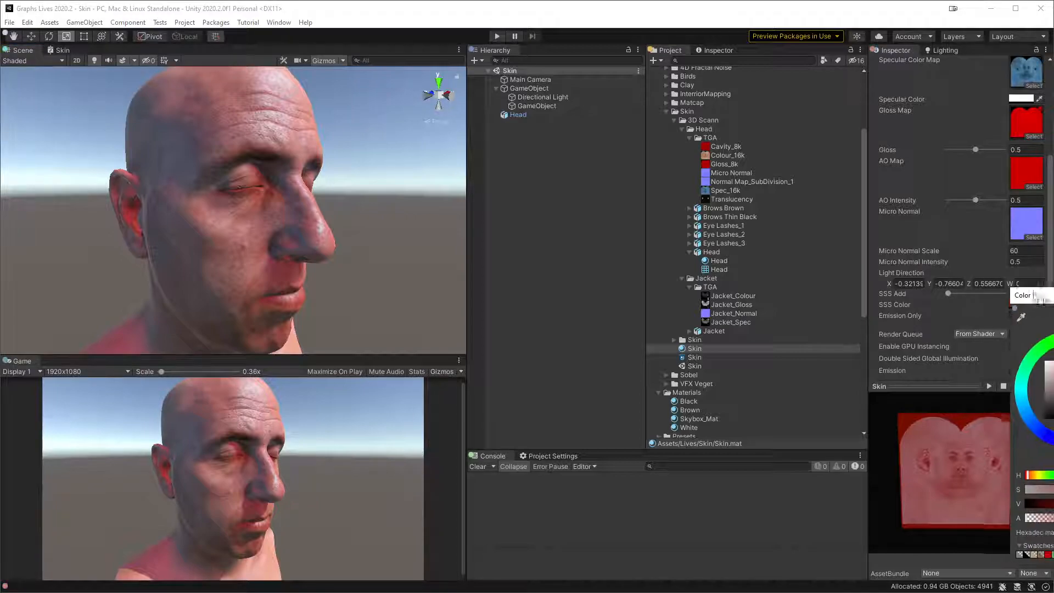
pyautogui.moveTo(728, 430); pyautogui.dragTo(696, 421)
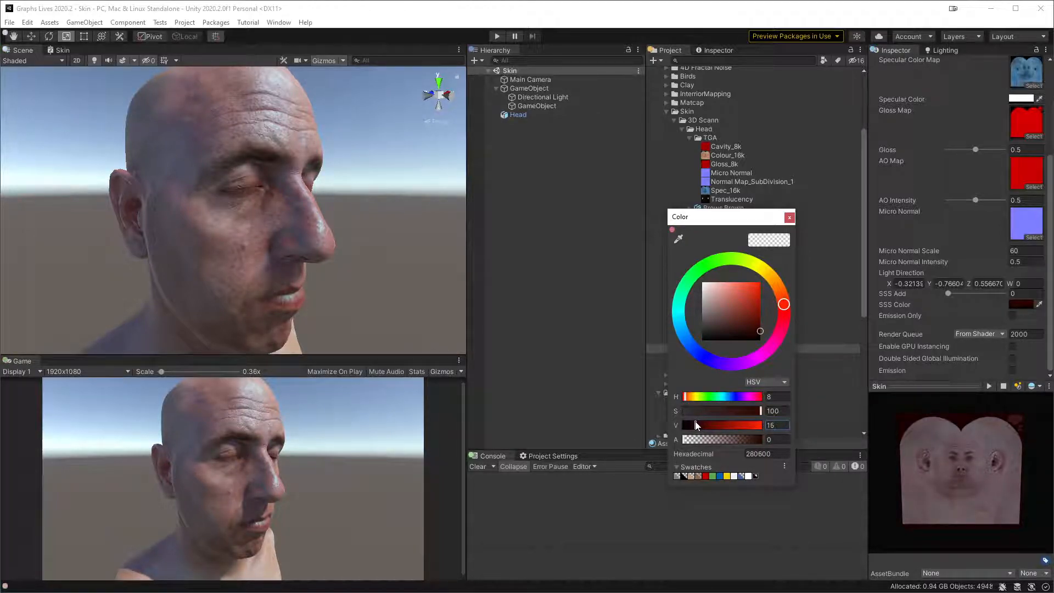
pyautogui.click(789, 217)
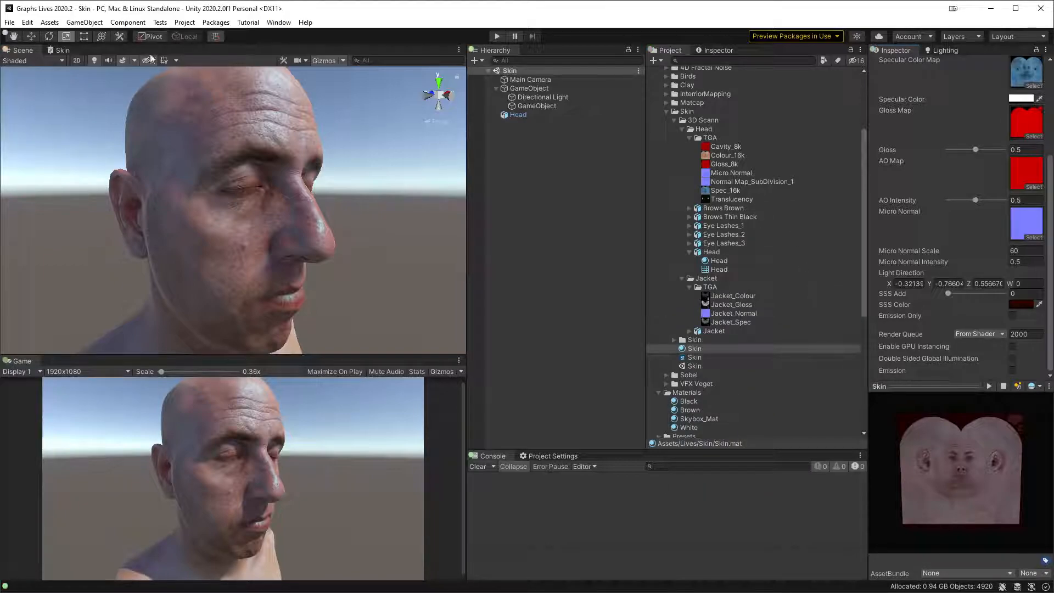
# - Add a Boolean property named SSS above SSS Add in the Skin shader graph and place its node near the Add node
pyautogui.click(62, 51)
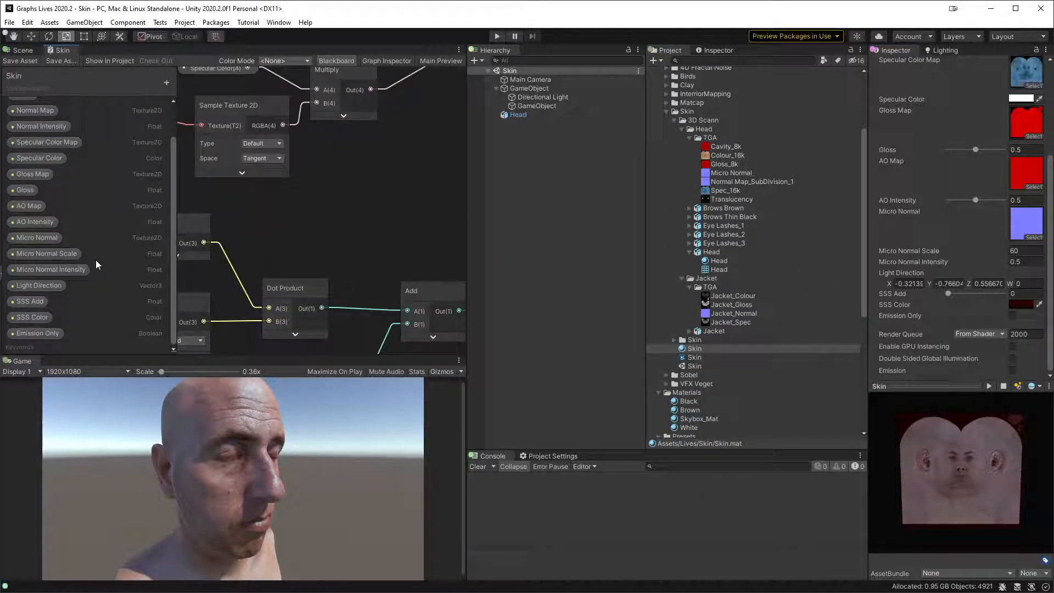
pyautogui.click(166, 83)
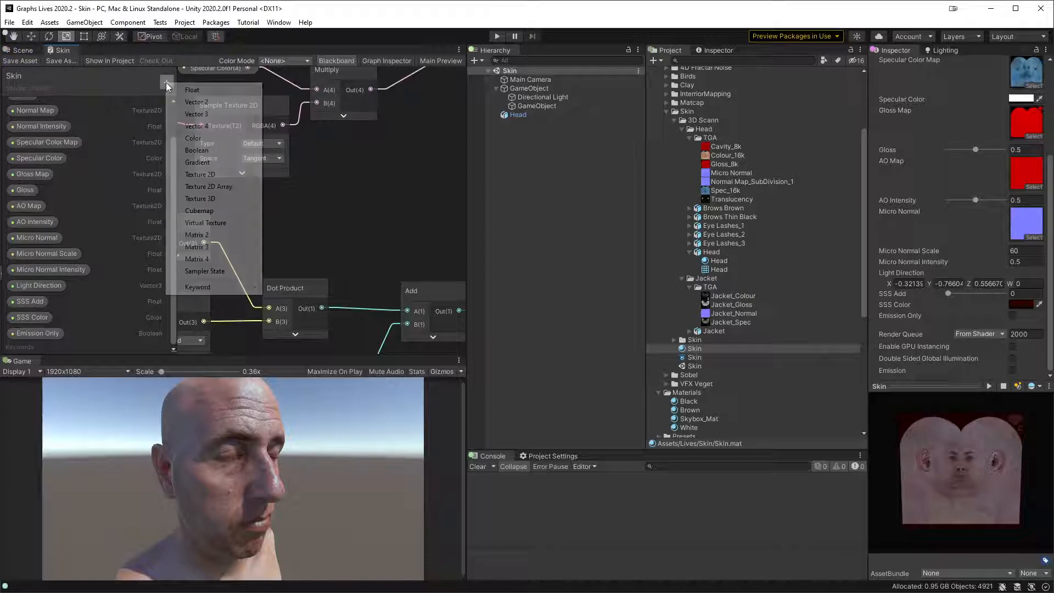
pyautogui.click(212, 151)
pyautogui.write('SSS')
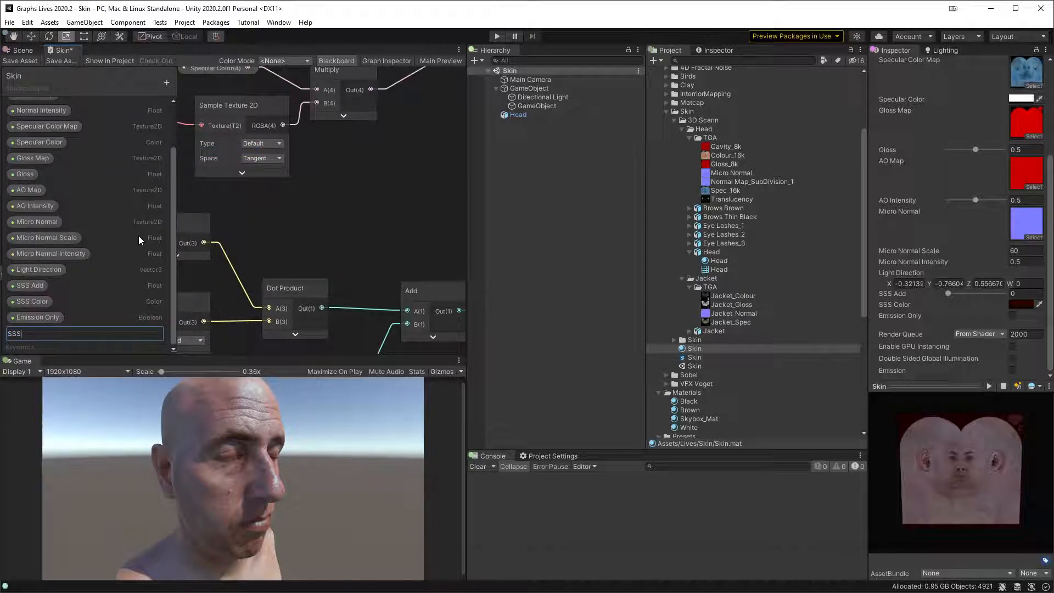
pyautogui.press('Return')
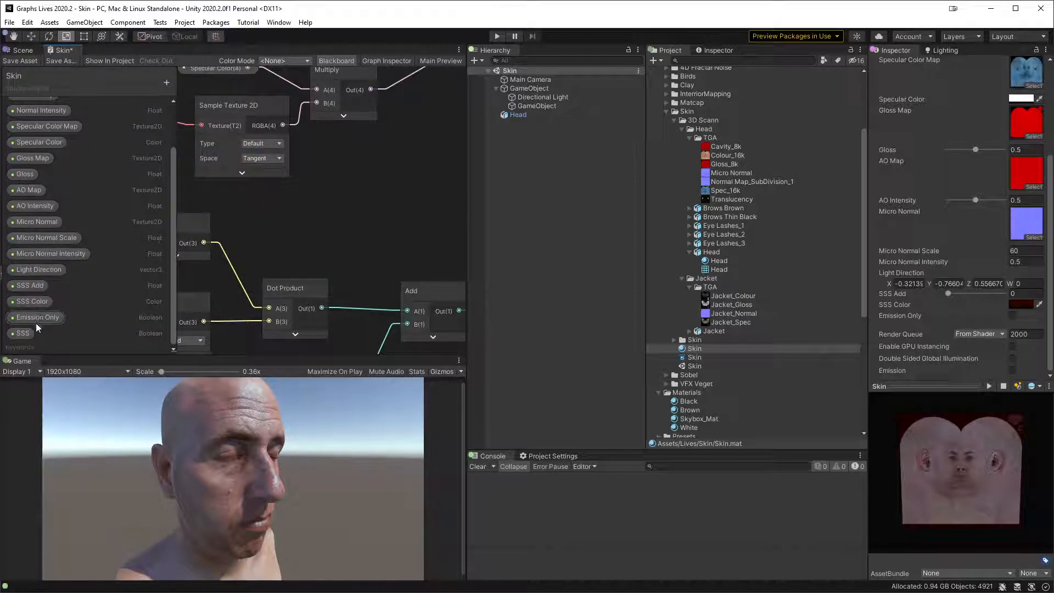
pyautogui.moveTo(17, 340); pyautogui.dragTo(420, 233)
pyautogui.moveTo(420, 233); pyautogui.dragTo(280, 177, button='middle')
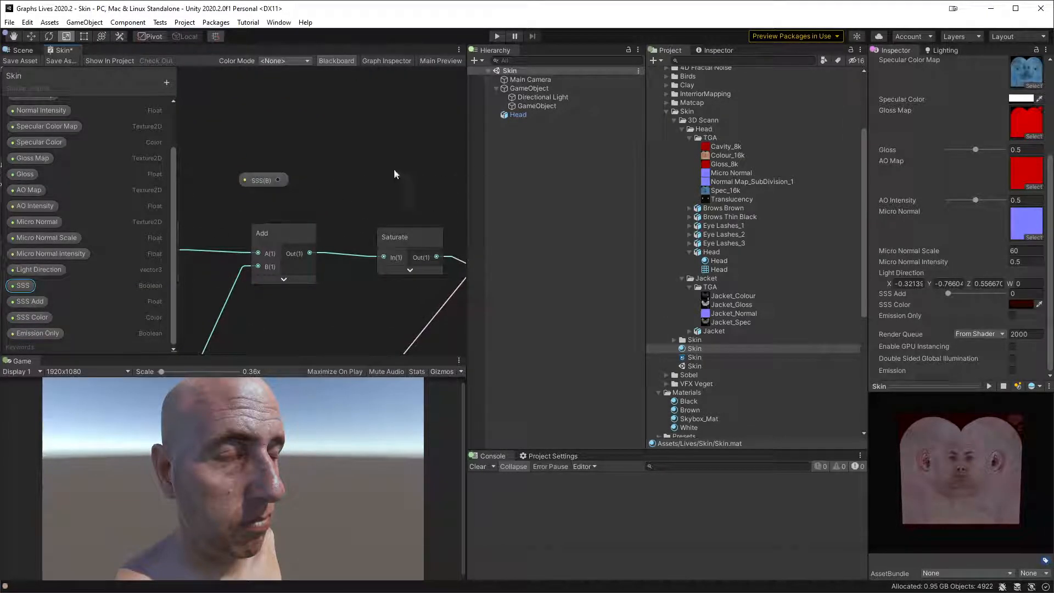
# - Create a Branch node driven by the SSS property through its Predicate input
pyautogui.moveTo(278, 180); pyautogui.dragTo(389, 157)
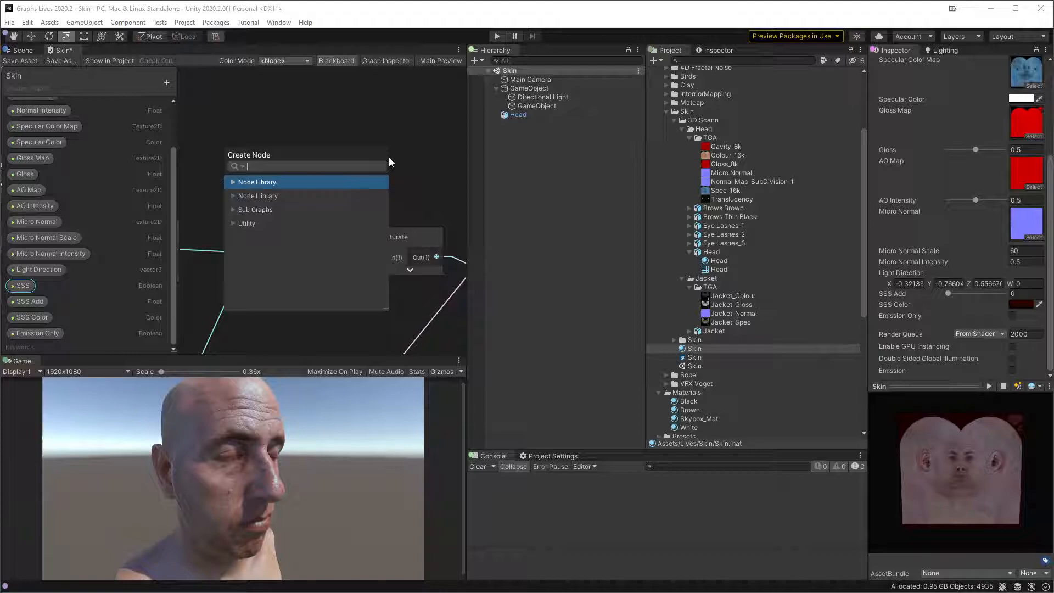
pyautogui.write('branch')
pyautogui.press('Down')
pyautogui.press('Down')
pyautogui.press('Down')
pyautogui.press('Down')
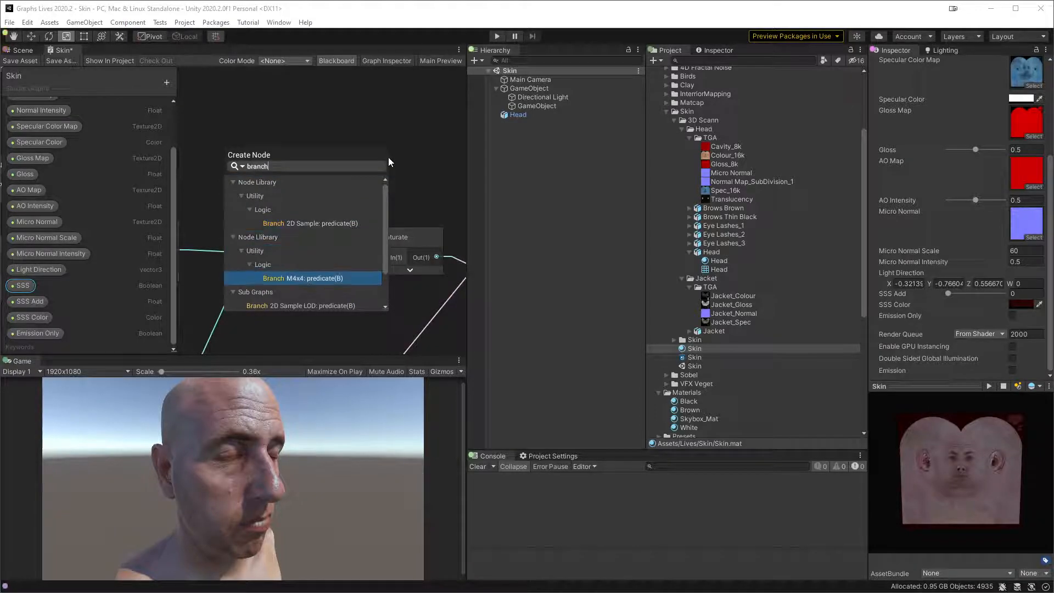
pyautogui.press('Down')
pyautogui.press('Down')
pyautogui.press('Down')
pyautogui.press('Return')
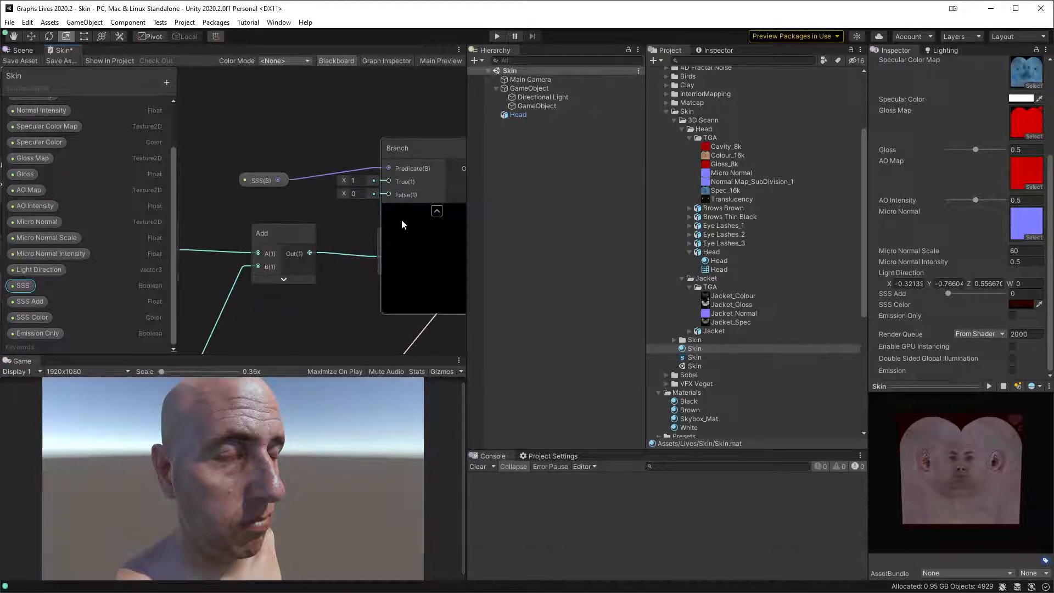
# - Insert the Branch after the final Multiply, connecting Multiply to its True input and routing the Branch output to Multiply's former destination
pyautogui.moveTo(176, 192); pyautogui.dragTo(142, 191, button='middle')
pyautogui.scroll(-2, 231, 171)
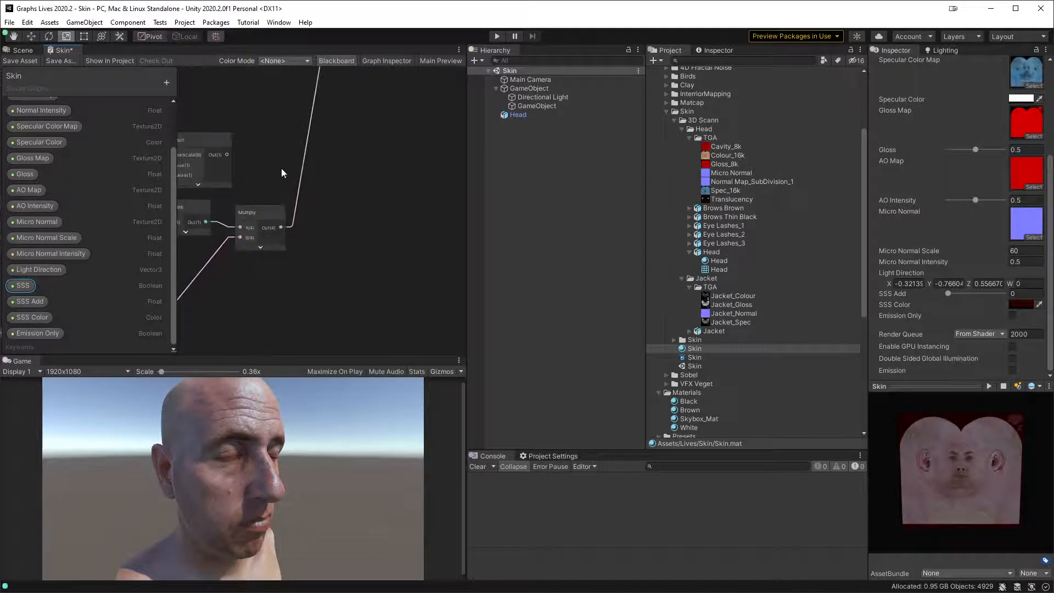
pyautogui.moveTo(279, 163); pyautogui.dragTo(443, 183, button='middle')
pyautogui.scroll(-1, 381, 189)
pyautogui.scroll(1, 407, 217)
pyautogui.scroll(-2, 414, 225)
pyautogui.scroll(2, 324, 245)
pyautogui.moveTo(392, 225); pyautogui.dragTo(325, 239, button='middle')
pyautogui.moveTo(266, 186); pyautogui.dragTo(281, 159)
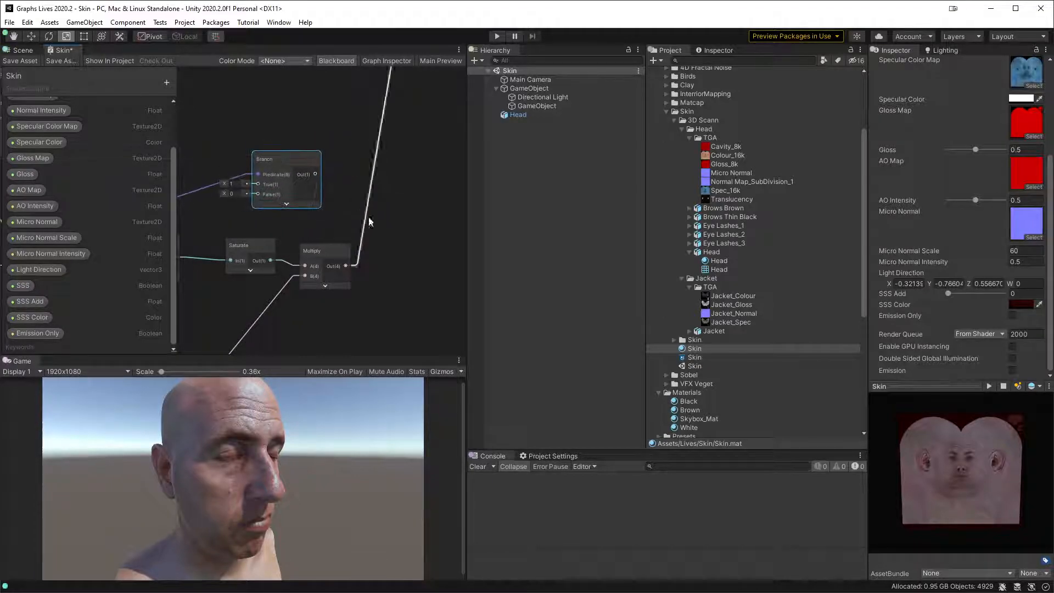
pyautogui.moveTo(361, 242); pyautogui.dragTo(317, 174)
pyautogui.moveTo(346, 266); pyautogui.dragTo(370, 193)
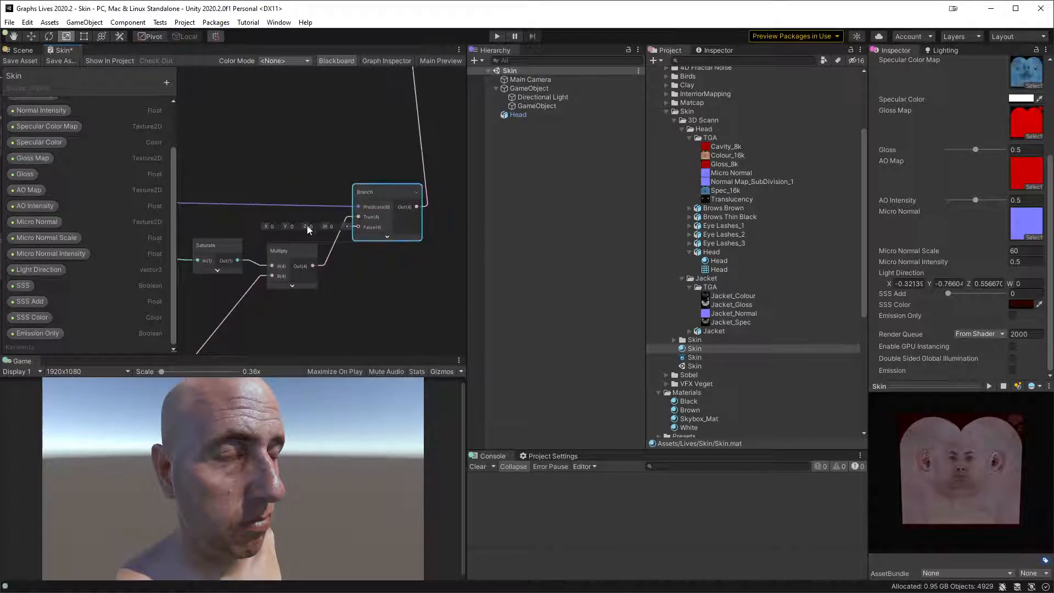
# - Save the shader graph, return to the Scene view, and enable SSS on the Skin material
pyautogui.click(22, 50)
pyautogui.click(1012, 294)
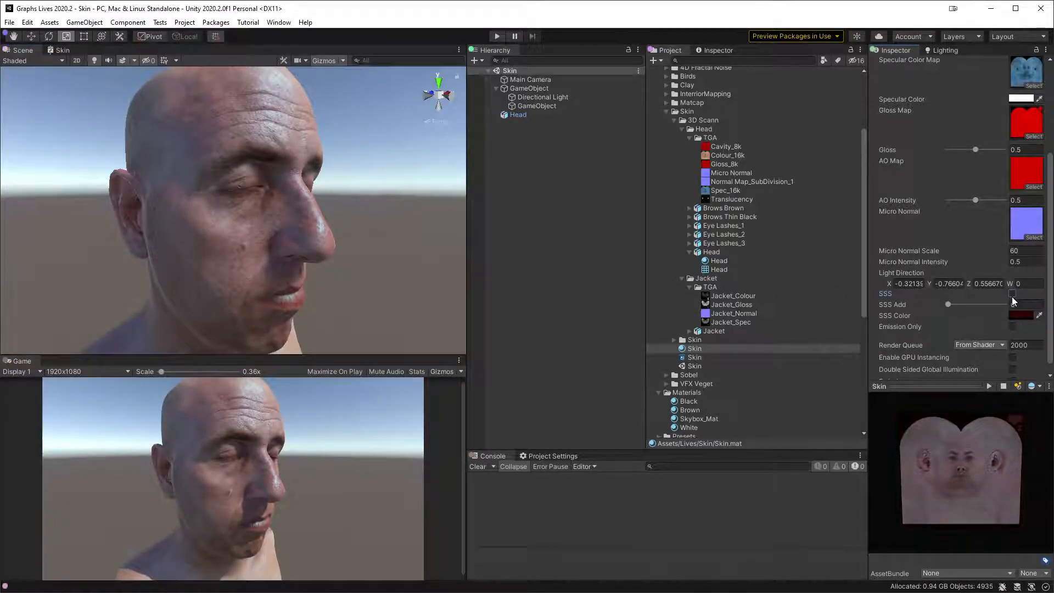
pyautogui.click(1013, 294)
pyautogui.click(1012, 294)
# - Brighten the material's SSS Color by setting its HSV value to 31
pyautogui.click(1021, 316)
pyautogui.moveTo(1030, 292); pyautogui.dragTo(685, 218)
pyautogui.moveTo(674, 420); pyautogui.dragTo(674, 424)
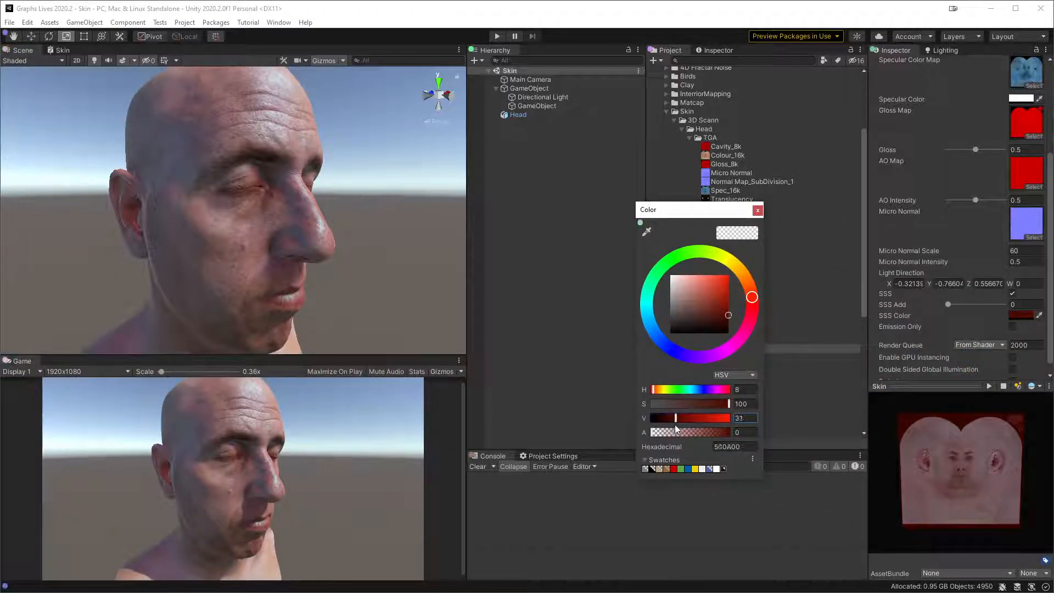
pyautogui.click(758, 210)
# - Toggle SSS off and on repeatedly to compare the face with and without subsurface scattering, leaving it enabled
pyautogui.click(1012, 293)
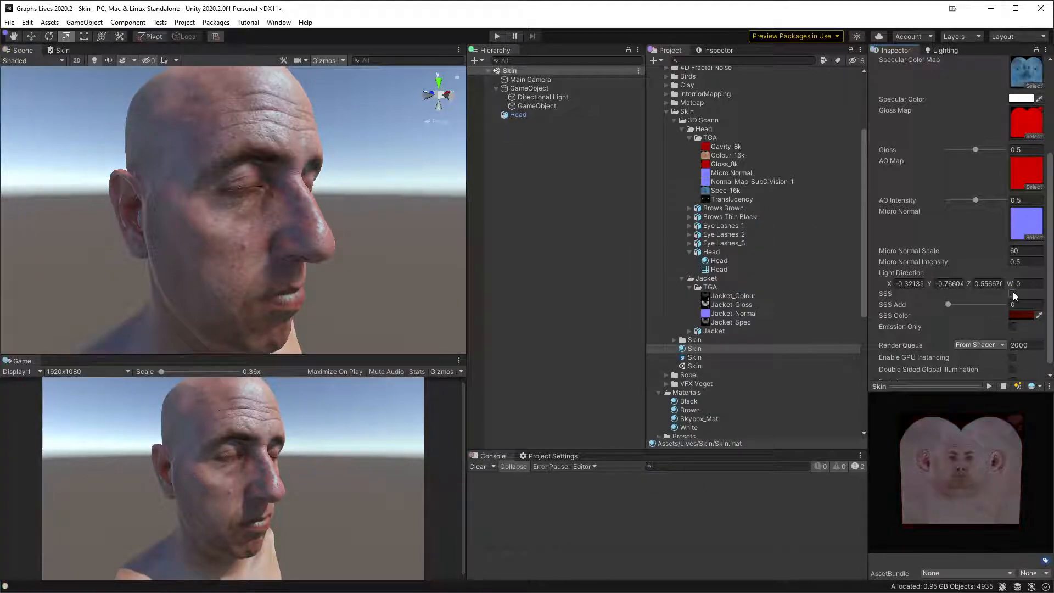
pyautogui.click(1012, 293)
pyautogui.click(1012, 293)
pyautogui.click(1012, 293)
pyautogui.click(1013, 293)
pyautogui.click(1012, 293)
pyautogui.click(1013, 293)
pyautogui.click(1013, 293)
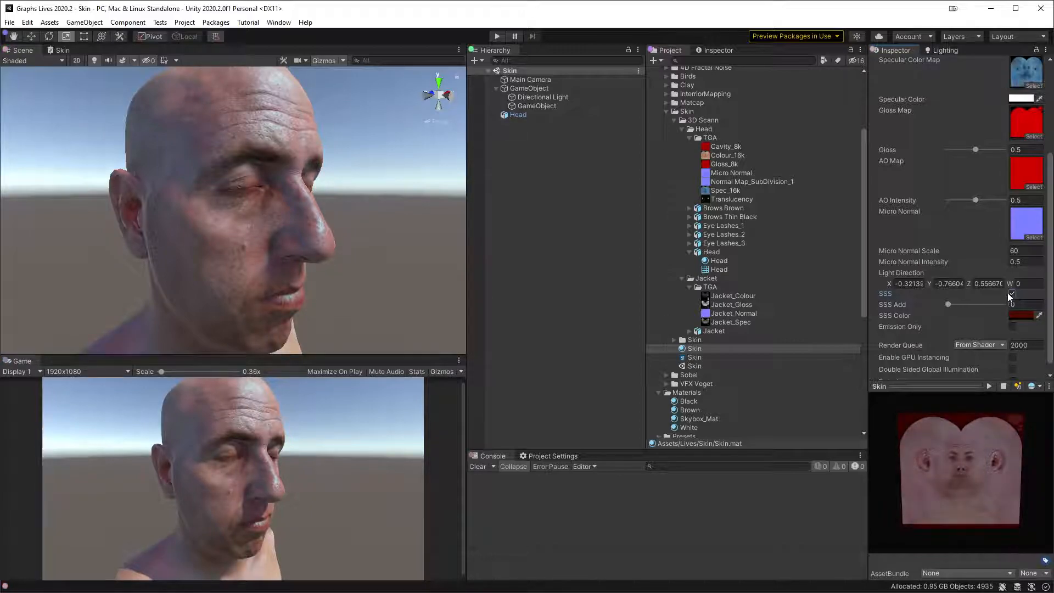
# - Examine the ear and cheek up close while toggling SSS, leaving it enabled
pyautogui.keyDown('alt'); pyautogui.moveTo(254, 278); pyautogui.dragTo(316, 264); pyautogui.keyUp('alt')
pyautogui.scroll(5, 324, 263)
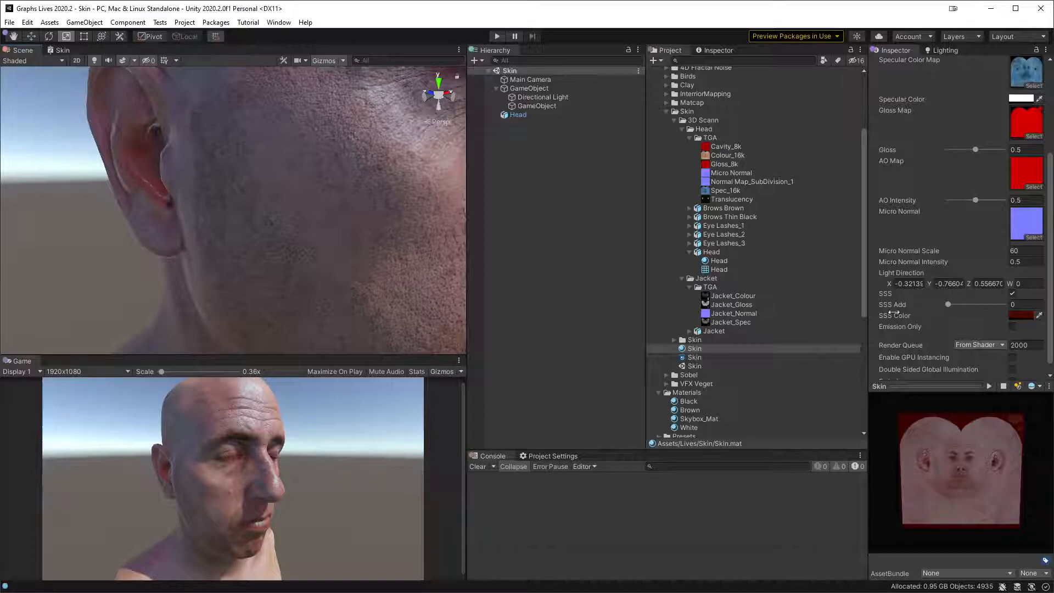
pyautogui.click(1012, 294)
pyautogui.click(1012, 293)
pyautogui.click(1012, 294)
pyautogui.click(1013, 295)
pyautogui.click(1012, 294)
pyautogui.click(1012, 294)
pyautogui.click(1012, 294)
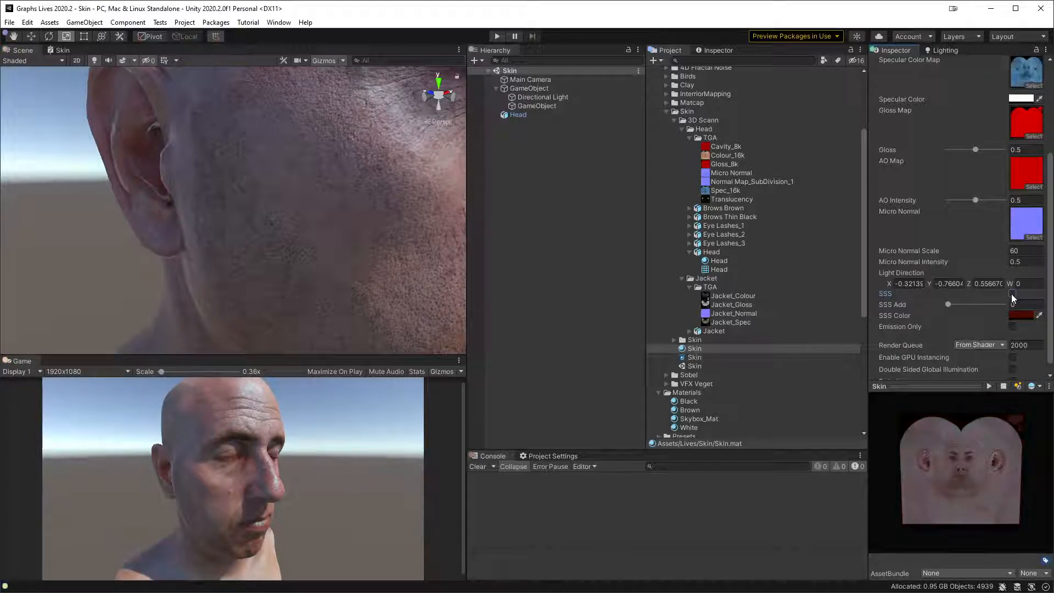
pyautogui.click(1012, 294)
# - View the head from its shadowed side and open the scene's environment lighting settings
pyautogui.keyDown('alt'); pyautogui.moveTo(306, 268); pyautogui.dragTo(383, 215); pyautogui.keyUp('alt')
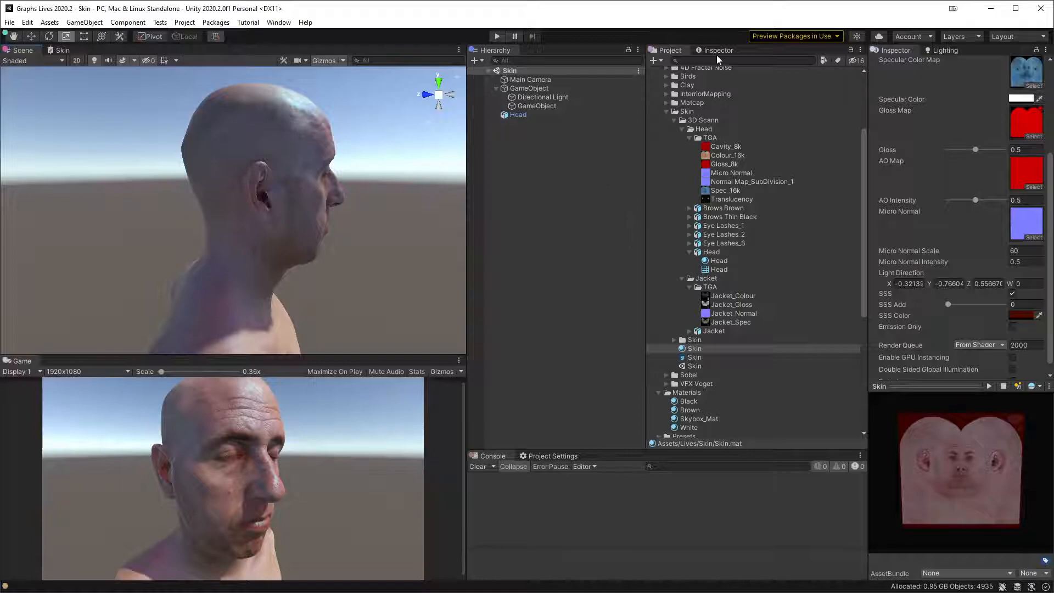
pyautogui.click(956, 53)
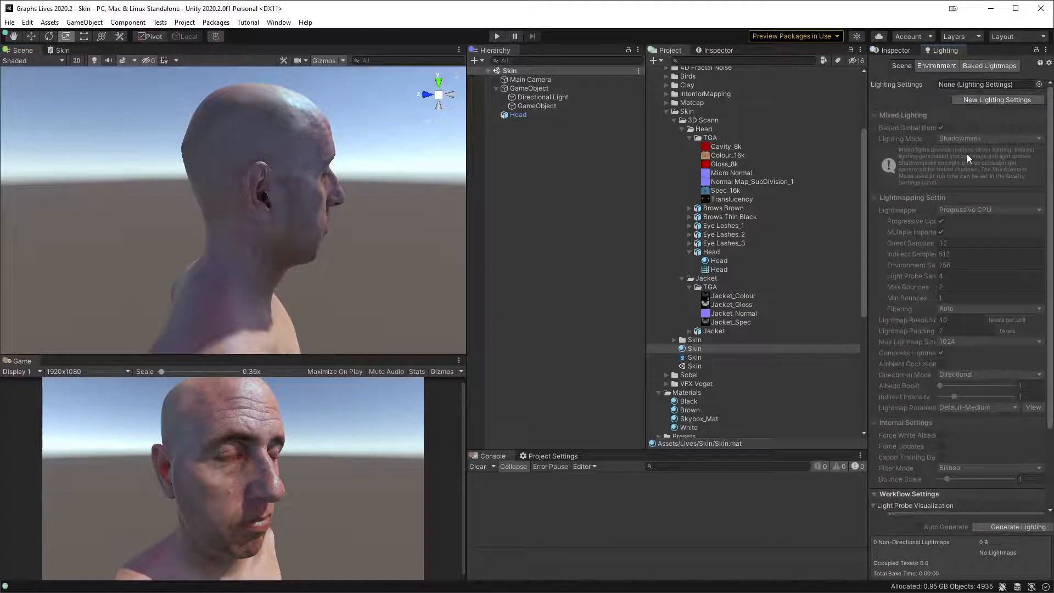
pyautogui.click(935, 63)
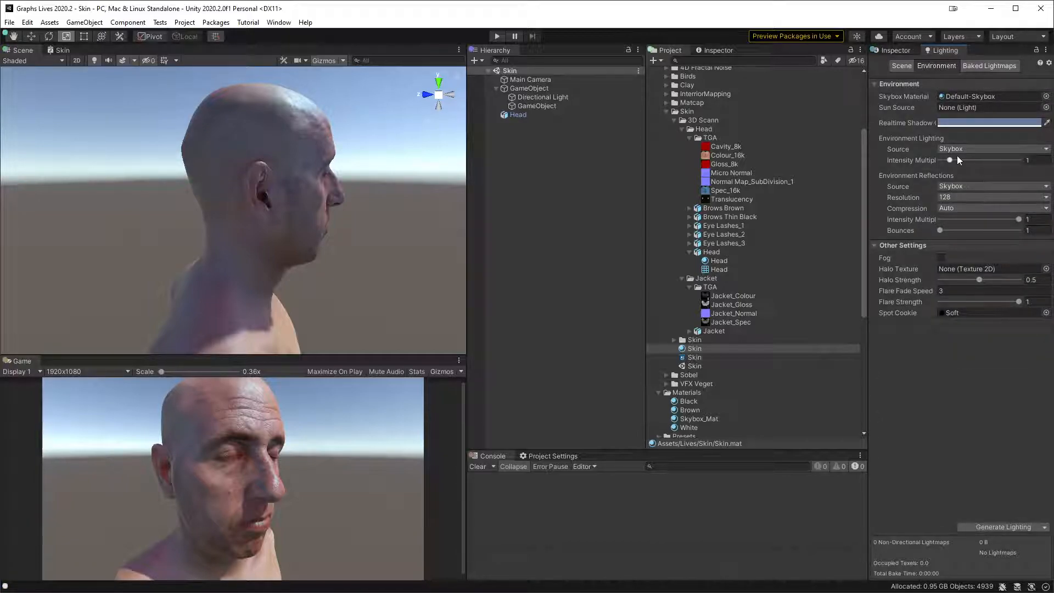
# - Try an environment lighting Intensity Multiplier of 0 and restore it to 1
pyautogui.moveTo(949, 159); pyautogui.dragTo(930, 160)
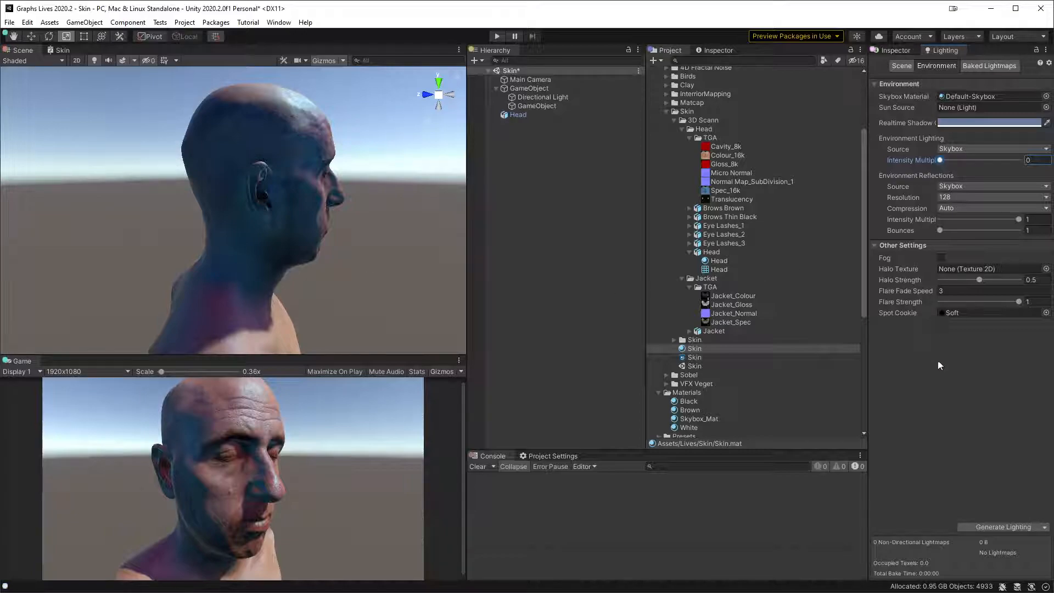
pyautogui.click(1038, 161)
pyautogui.write('1')
# - Clear the scene's baked lighting data and check what the realtime shadow color setting does
pyautogui.click(1045, 527)
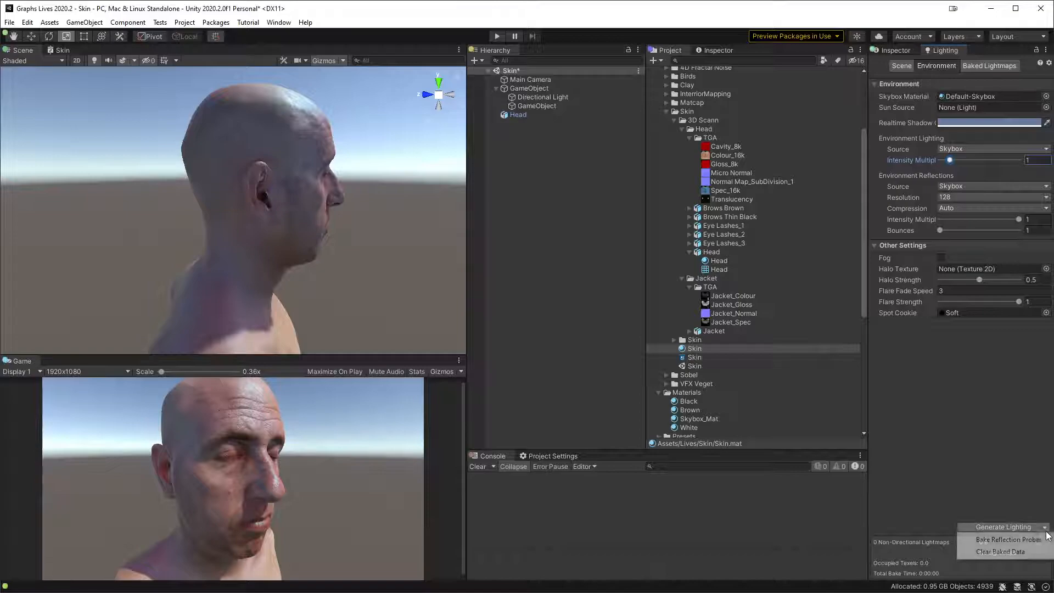
pyautogui.click(997, 554)
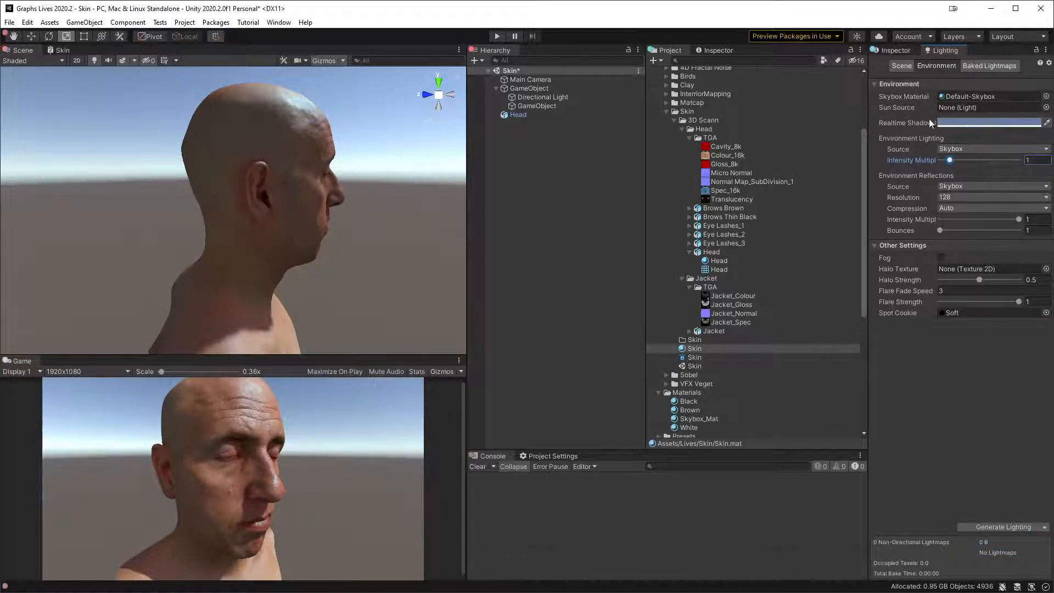
pyautogui.moveTo(912, 122)
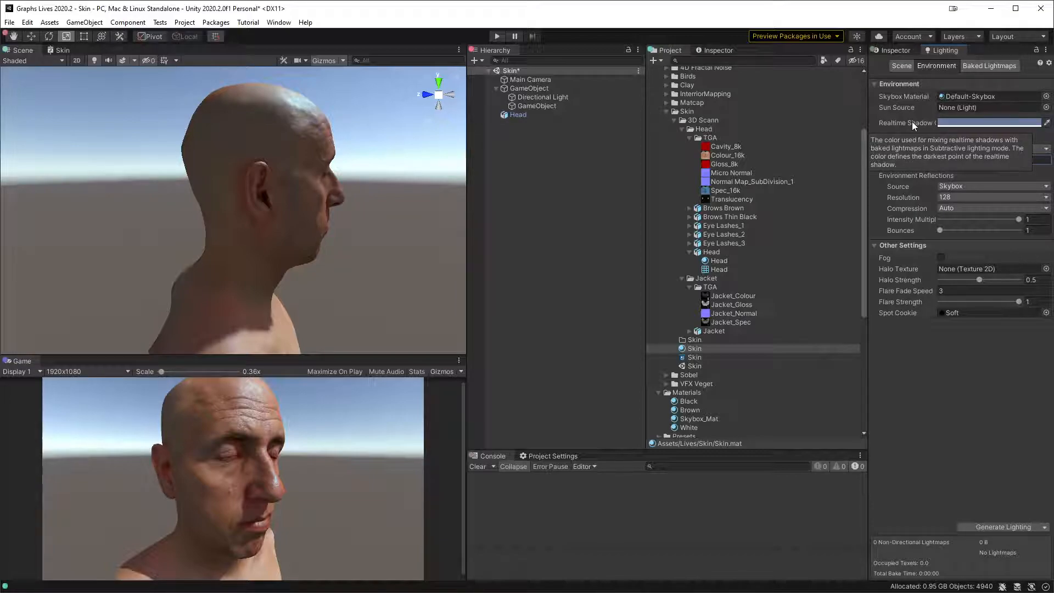
pyautogui.click(912, 122)
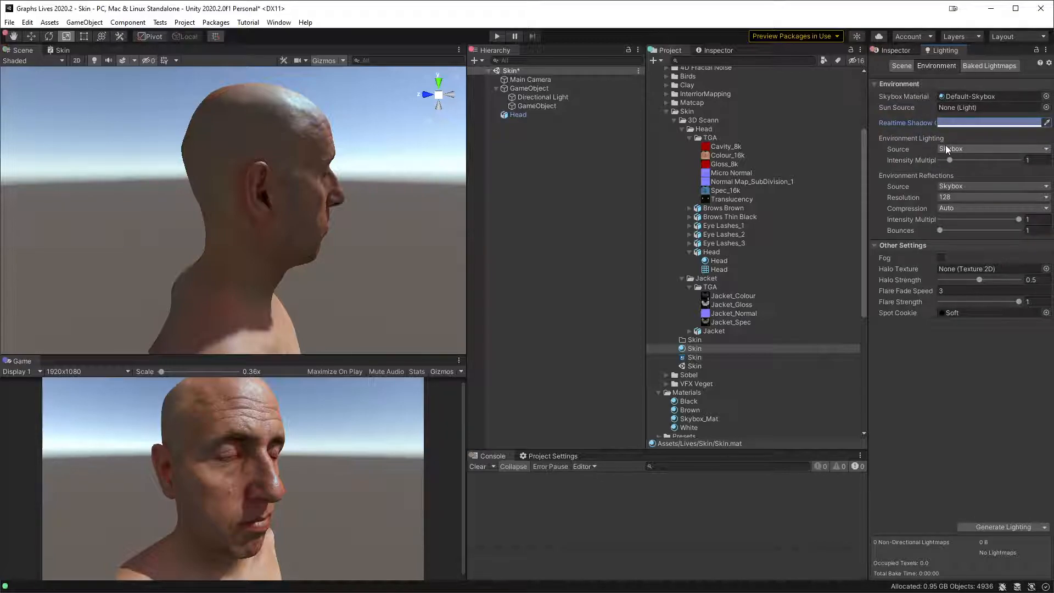
# - Set the environment lighting Intensity Multiplier to 0 to remove the ambient skybox light from the head
pyautogui.moveTo(950, 160); pyautogui.dragTo(930, 158)
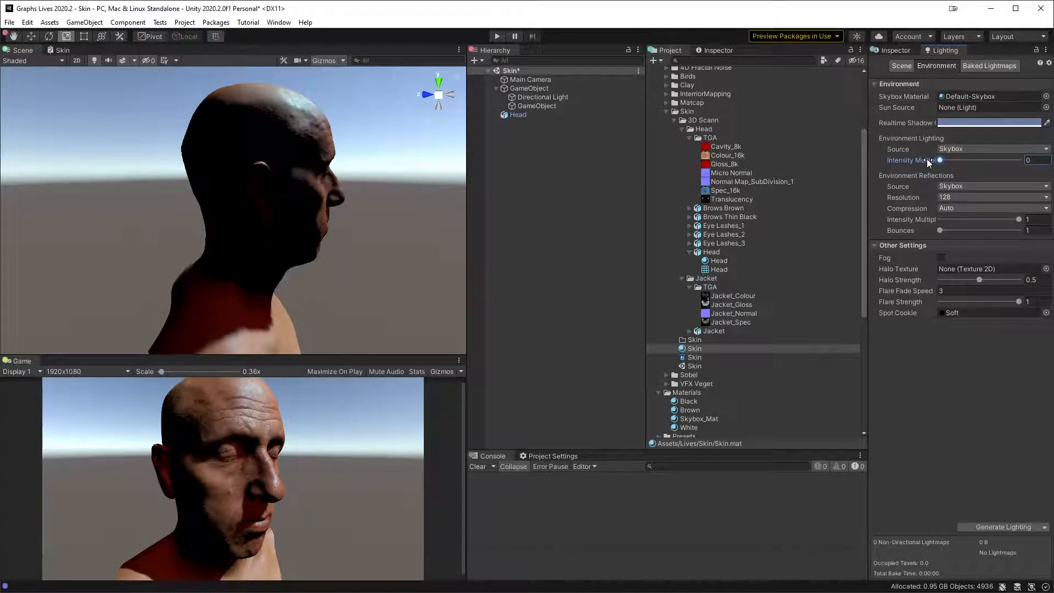
pyautogui.moveTo(941, 160)
pyautogui.mouseDown()
pyautogui.moveTo(961, 163)
pyautogui.moveTo(924, 160)
pyautogui.mouseUp()
pyautogui.keyDown('alt'); pyautogui.moveTo(334, 244); pyautogui.dragTo(330, 214); pyautogui.keyUp('alt')
pyautogui.keyDown('alt'); pyautogui.scroll(4, 270, 254); pyautogui.keyUp('alt')
pyautogui.keyDown('alt'); pyautogui.scroll(3, 270, 254); pyautogui.keyUp('alt')
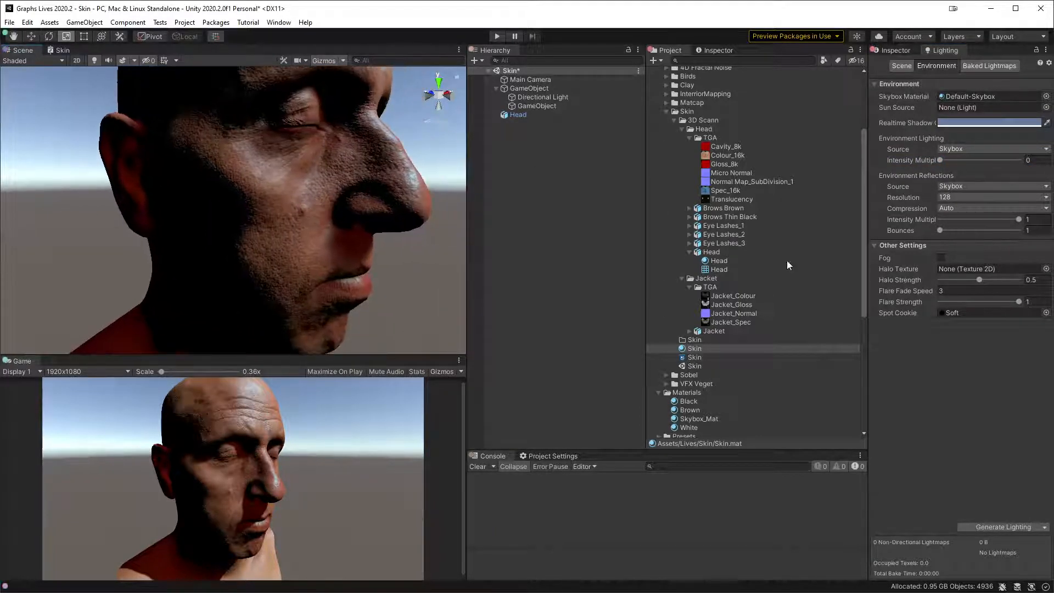
# - Compare the unlit side of the face with SSS off and on in the Skin material, leaving SSS enabled
pyautogui.click(896, 51)
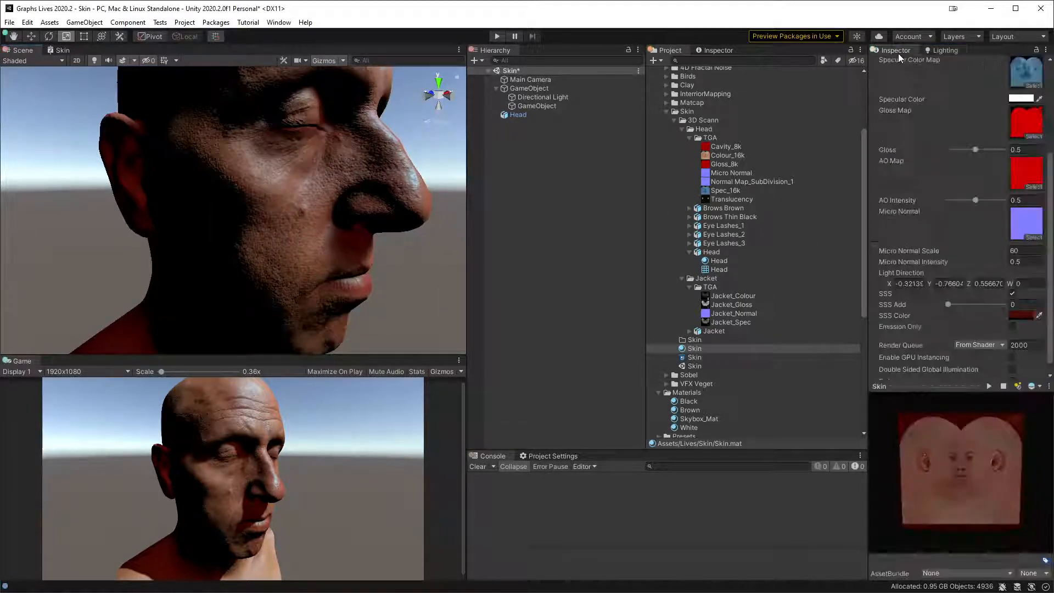
pyautogui.click(1013, 295)
pyautogui.click(1013, 295)
pyautogui.click(1013, 295)
pyautogui.click(1013, 297)
pyautogui.click(1013, 296)
pyautogui.click(1010, 294)
pyautogui.click(1010, 295)
pyautogui.click(1010, 294)
pyautogui.click(1012, 294)
pyautogui.click(1012, 294)
pyautogui.click(1012, 295)
pyautogui.click(1012, 294)
# - Raise the Skin material's SSS Add to about 0.165 while judging the shadow transition on the cheek
pyautogui.keyDown('alt'); pyautogui.moveTo(188, 169); pyautogui.dragTo(292, 238); pyautogui.keyUp('alt')
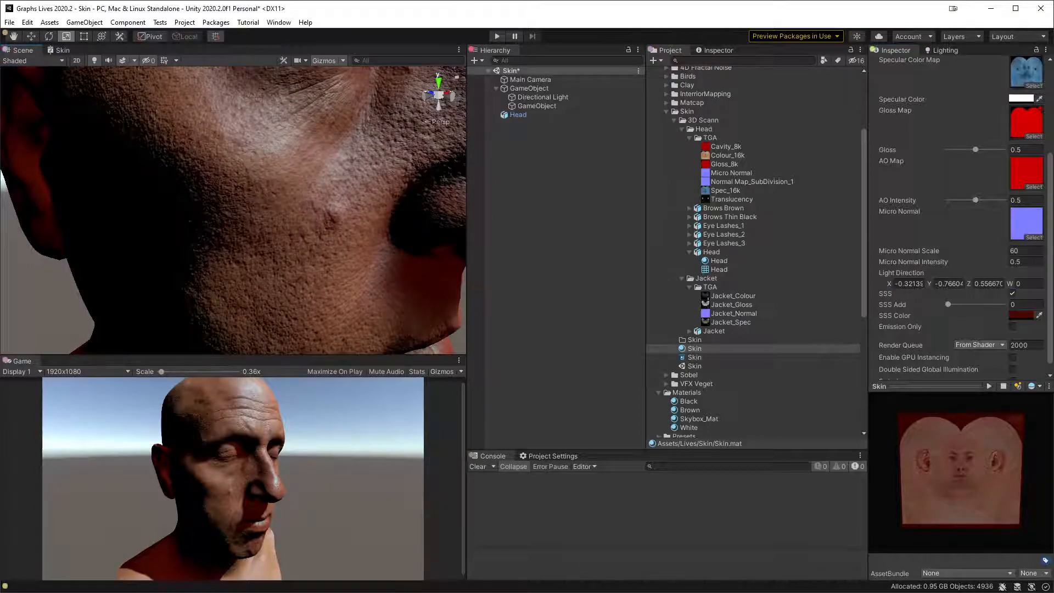
pyautogui.moveTo(948, 307); pyautogui.dragTo(1001, 315)
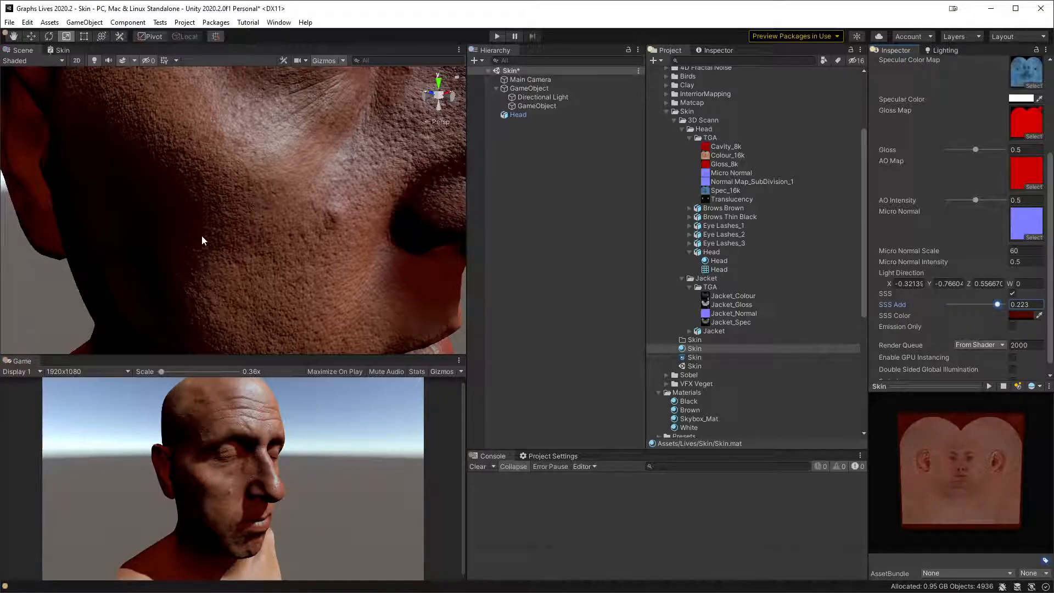
pyautogui.moveTo(996, 304)
pyautogui.mouseDown()
pyautogui.moveTo(922, 301)
pyautogui.moveTo(983, 305)
pyautogui.moveTo(1037, 293)
pyautogui.moveTo(1031, 307)
pyautogui.moveTo(983, 309)
pyautogui.mouseUp()
pyautogui.moveTo(266, 240)
pyautogui.keyDown('alt'); pyautogui.mouseDown(button='right')
pyautogui.moveTo(271, 219)
pyautogui.moveTo(274, 242)
pyautogui.mouseUp(button='right'); pyautogui.keyUp('alt')
pyautogui.moveTo(982, 305); pyautogui.dragTo(985, 305)
# - Try a brighter SSS Color with V 57, and settle on the dark red with V 36 (5D0C00)
pyautogui.click(1021, 316)
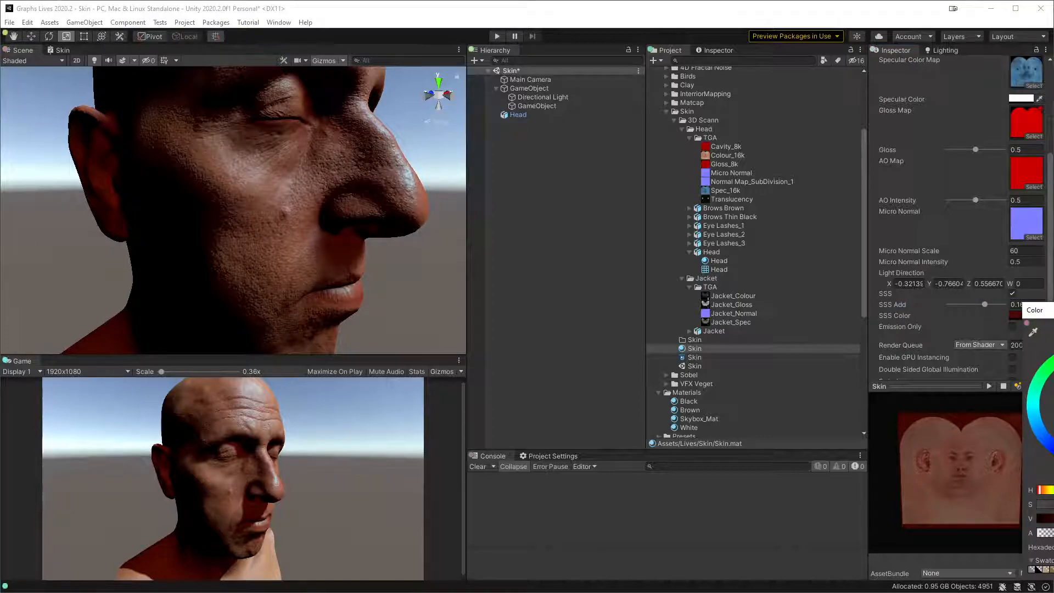
pyautogui.moveTo(863, 450); pyautogui.dragTo(879, 446)
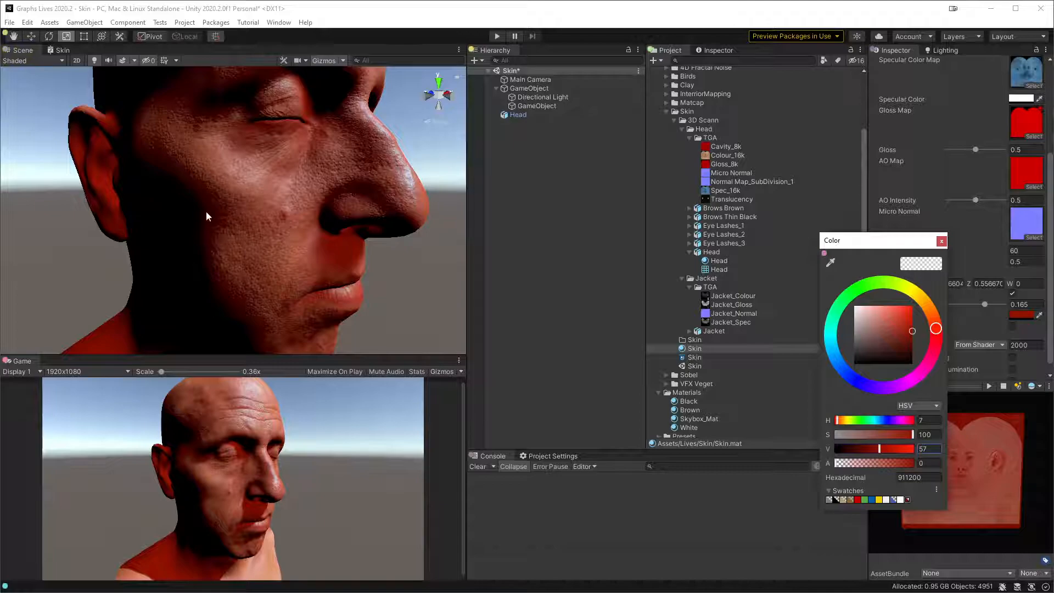
pyautogui.moveTo(879, 449); pyautogui.dragTo(863, 447)
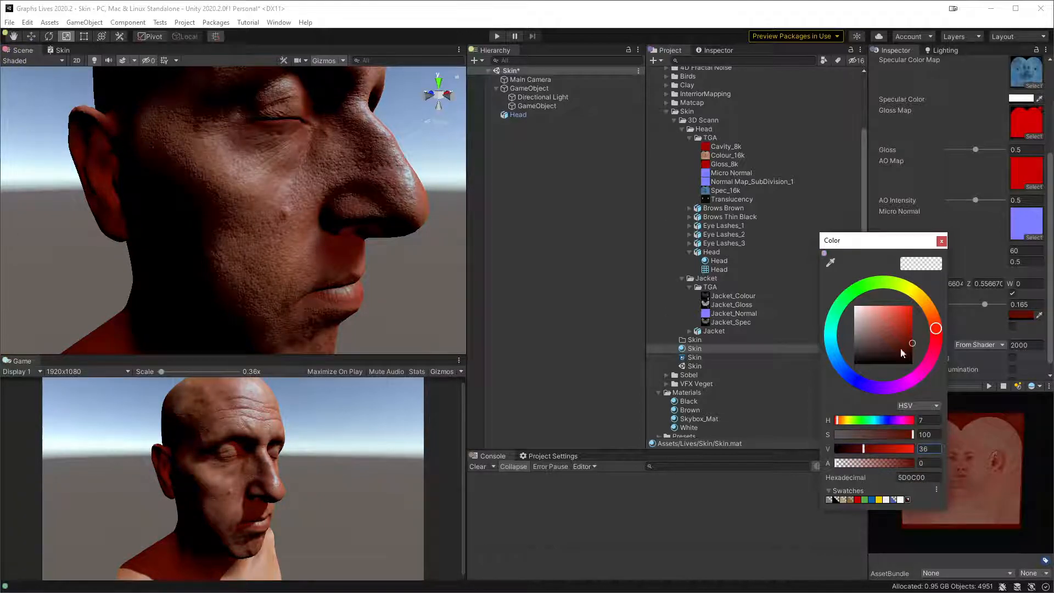
pyautogui.click(940, 243)
# - Check the new SSS Add and SSS Color on the face's profile by switching SSS off and on, leaving it enabled
pyautogui.click(1012, 294)
pyautogui.click(1012, 295)
pyautogui.click(1011, 294)
pyautogui.click(1012, 294)
pyautogui.click(1011, 294)
pyautogui.click(1012, 294)
pyautogui.click(1012, 294)
pyautogui.click(1012, 294)
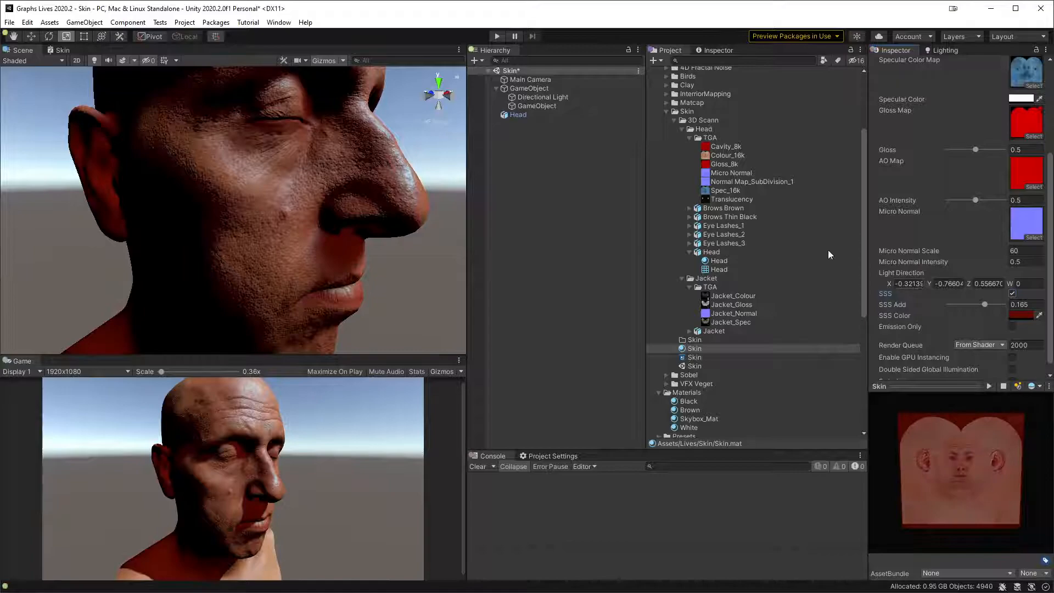
# - Compare the front of the face around the nose and eyes with SSS off and on, leaving it enabled
pyautogui.scroll(-6, 379, 272)
pyautogui.keyDown('alt'); pyautogui.moveTo(343, 223); pyautogui.dragTo(219, 223); pyautogui.keyUp('alt')
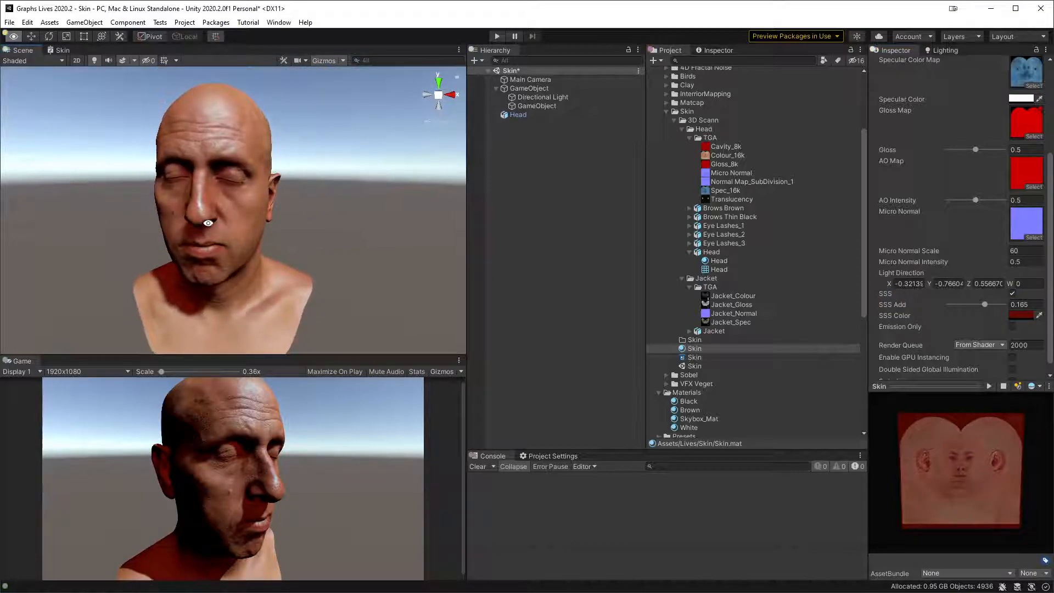
pyautogui.scroll(-2, 220, 224)
pyautogui.scroll(5, 330, 115)
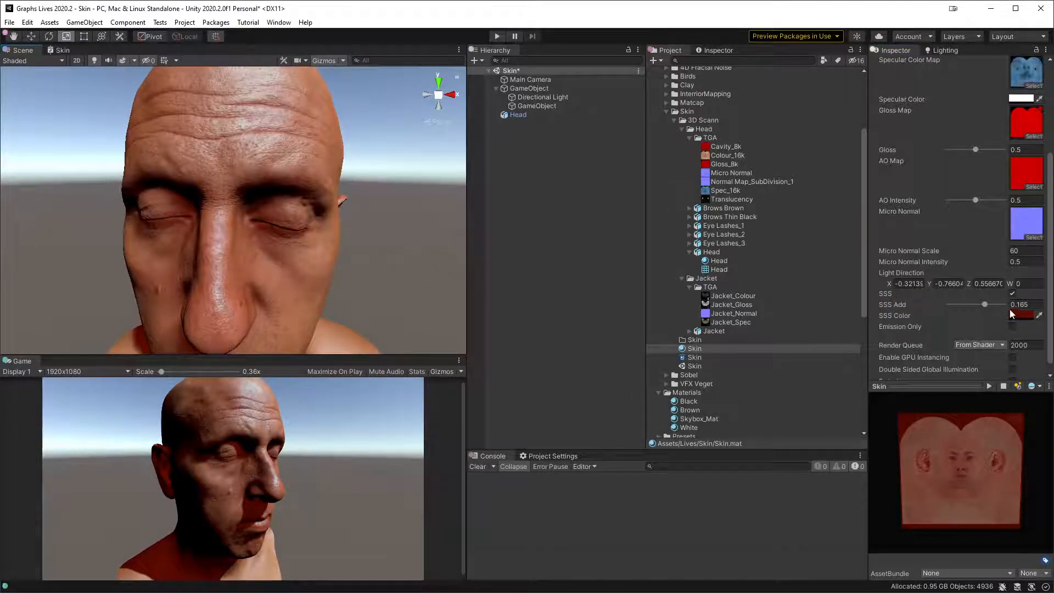
pyautogui.click(1013, 294)
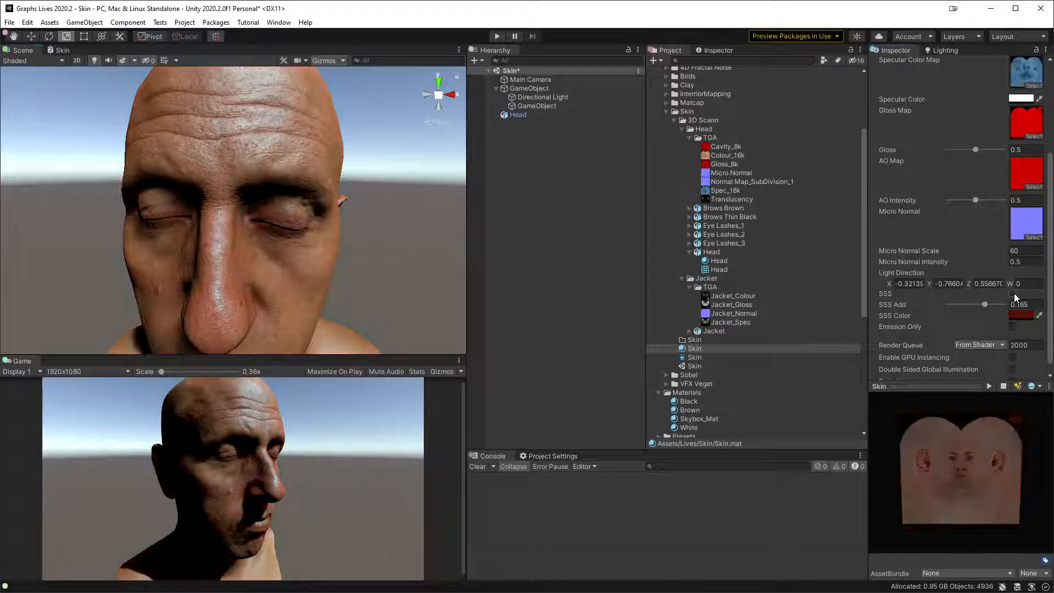
pyautogui.click(1013, 295)
pyautogui.click(1014, 294)
pyautogui.click(1013, 295)
pyautogui.click(1013, 295)
pyautogui.click(1013, 295)
pyautogui.click(1013, 295)
pyautogui.click(1013, 295)
pyautogui.click(1013, 295)
pyautogui.click(1013, 295)
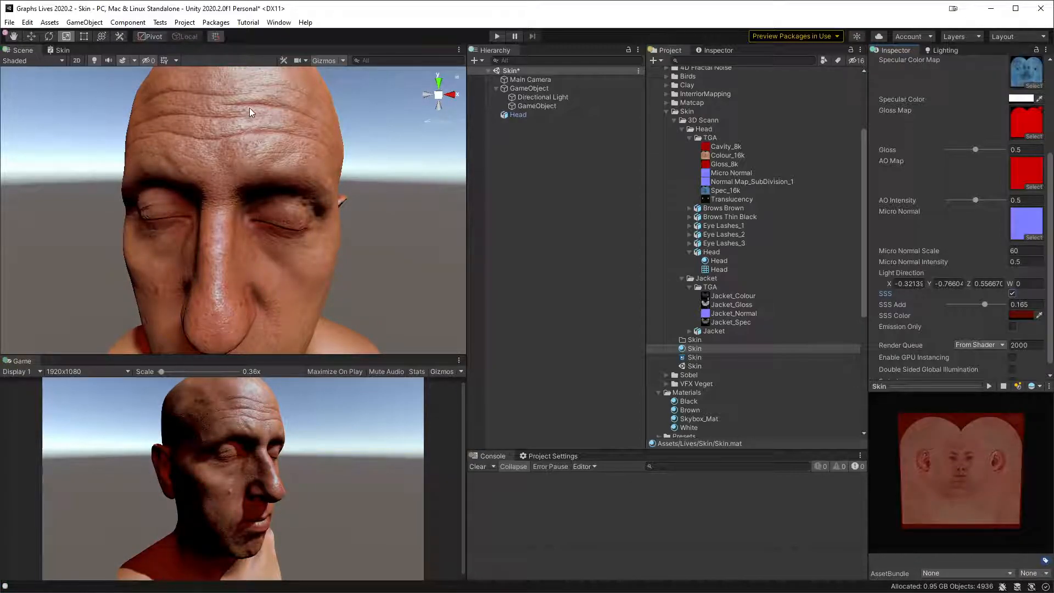
# - Inspect the forehead with SSS off and on, leaving it enabled
pyautogui.keyDown('alt'); pyautogui.moveTo(275, 157); pyautogui.dragTo(316, 245); pyautogui.keyUp('alt')
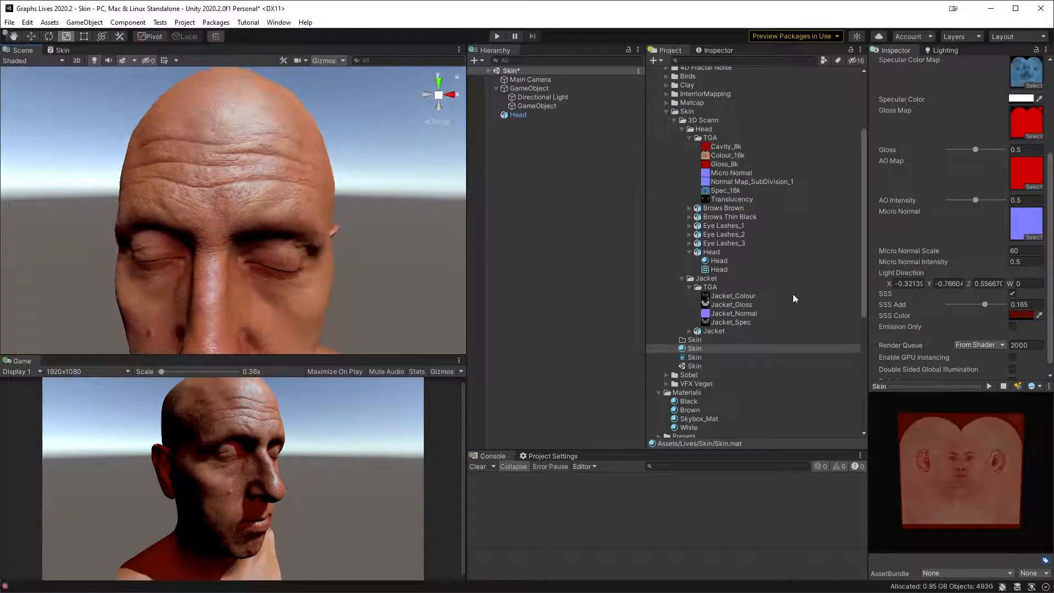
pyautogui.click(1014, 293)
pyautogui.click(1014, 293)
pyautogui.click(1014, 293)
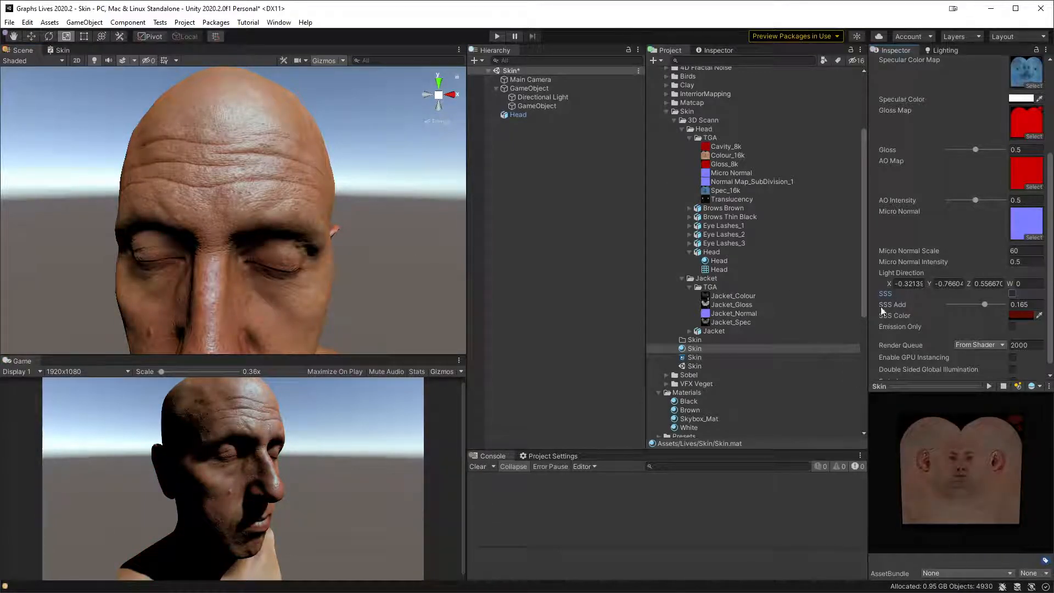
pyautogui.click(1012, 295)
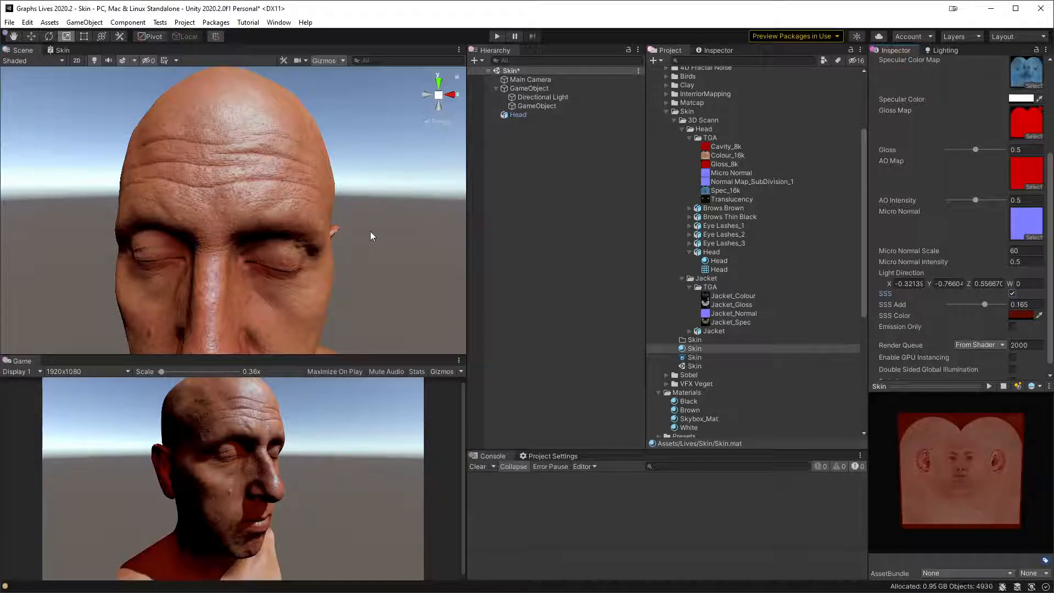
# - Examine the SSS effect from the side of the face and from behind the ear, leaving SSS enabled
pyautogui.moveTo(382, 275); pyautogui.dragTo(325, 229, button='middle')
pyautogui.keyDown('alt'); pyautogui.moveTo(301, 229); pyautogui.dragTo(333, 284); pyautogui.keyUp('alt')
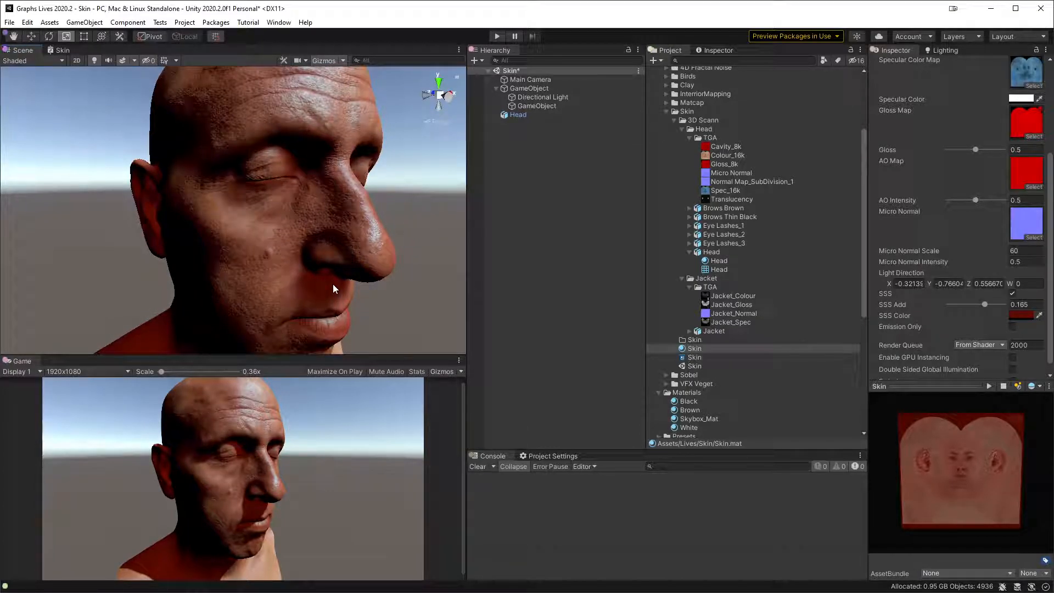
pyautogui.keyDown('alt'); pyautogui.moveTo(333, 289); pyautogui.dragTo(414, 252); pyautogui.keyUp('alt')
pyautogui.click(1012, 294)
pyautogui.click(1012, 294)
pyautogui.keyDown('alt'); pyautogui.moveTo(243, 250); pyautogui.dragTo(277, 198); pyautogui.keyUp('alt')
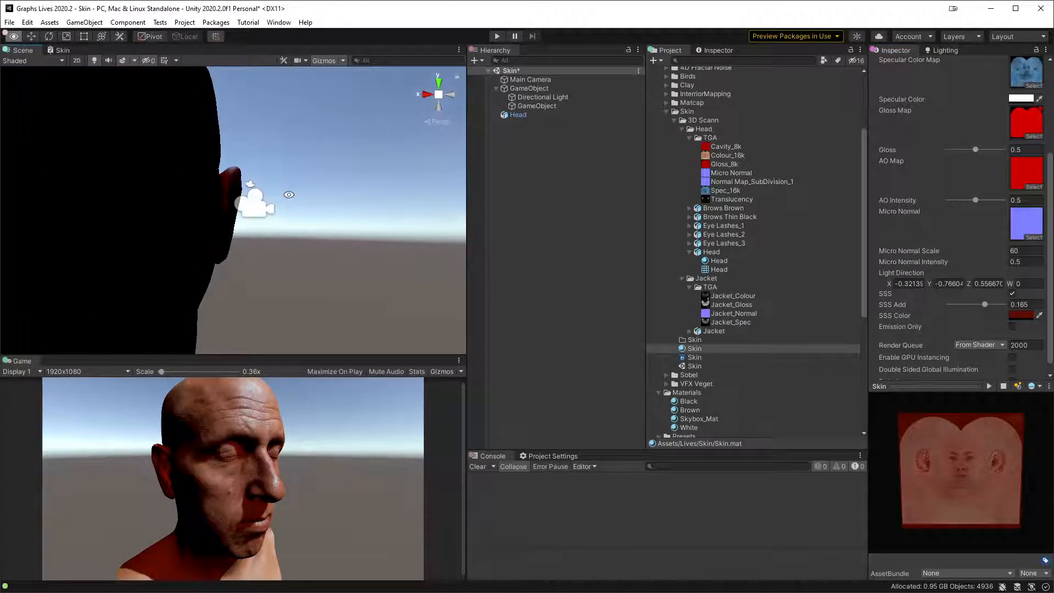
# - Open the Skin shader graph and look over its SSS nodes and the available property types
pyautogui.click(61, 51)
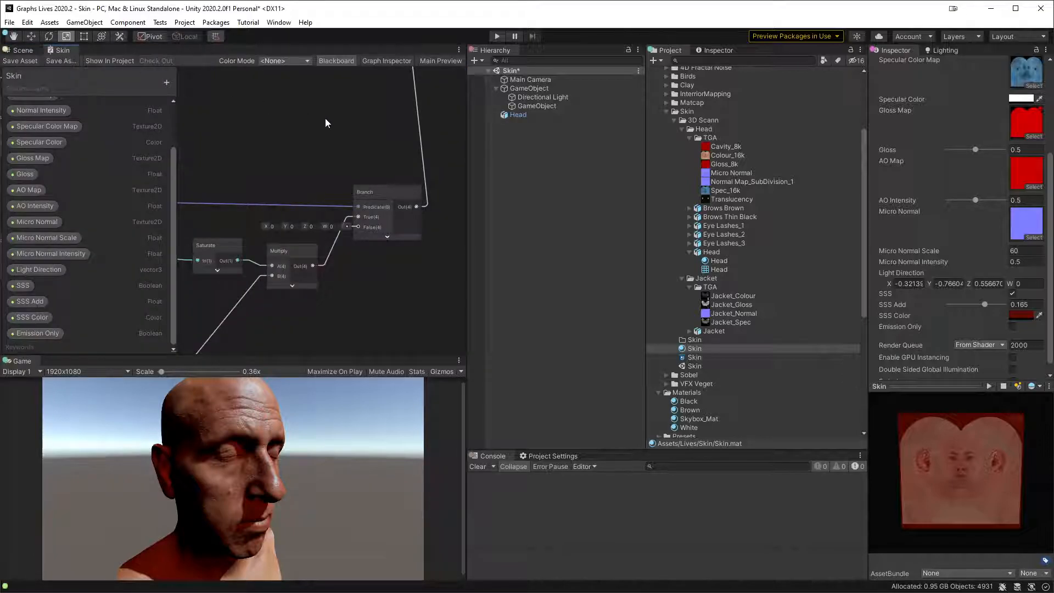
pyautogui.hotkey('shift', 'space')
pyautogui.moveTo(383, 325); pyautogui.dragTo(639, 305, button='middle')
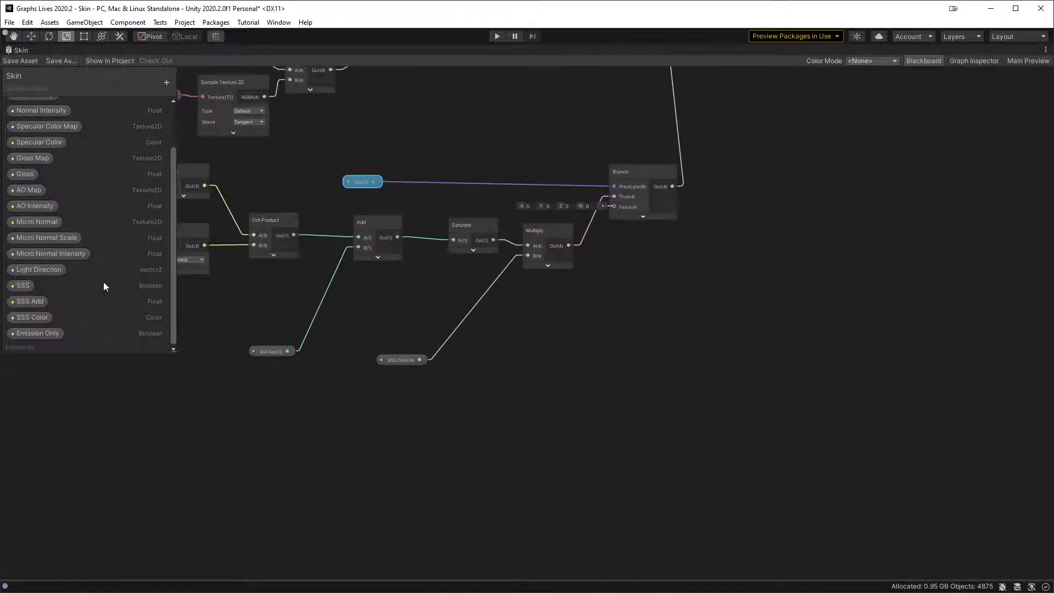
pyautogui.click(167, 84)
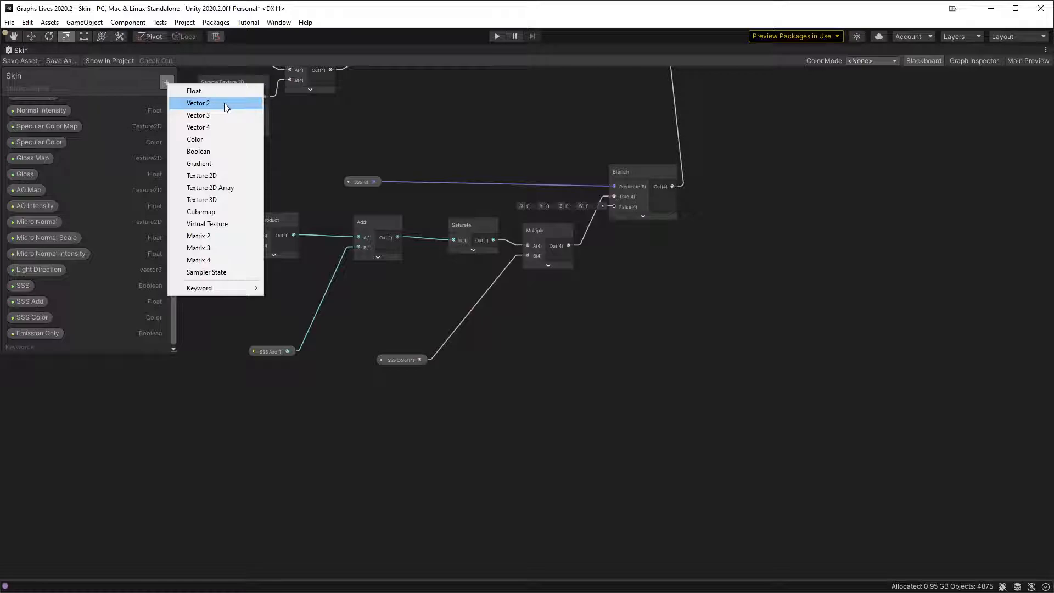
pyautogui.click(373, 127)
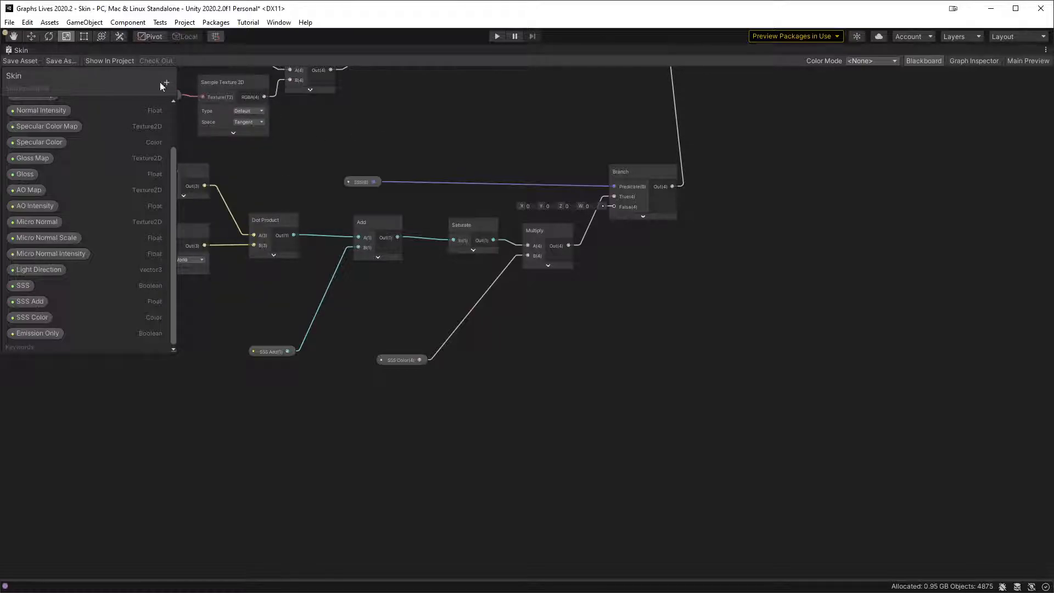
pyautogui.hotkey('shift', 'space')
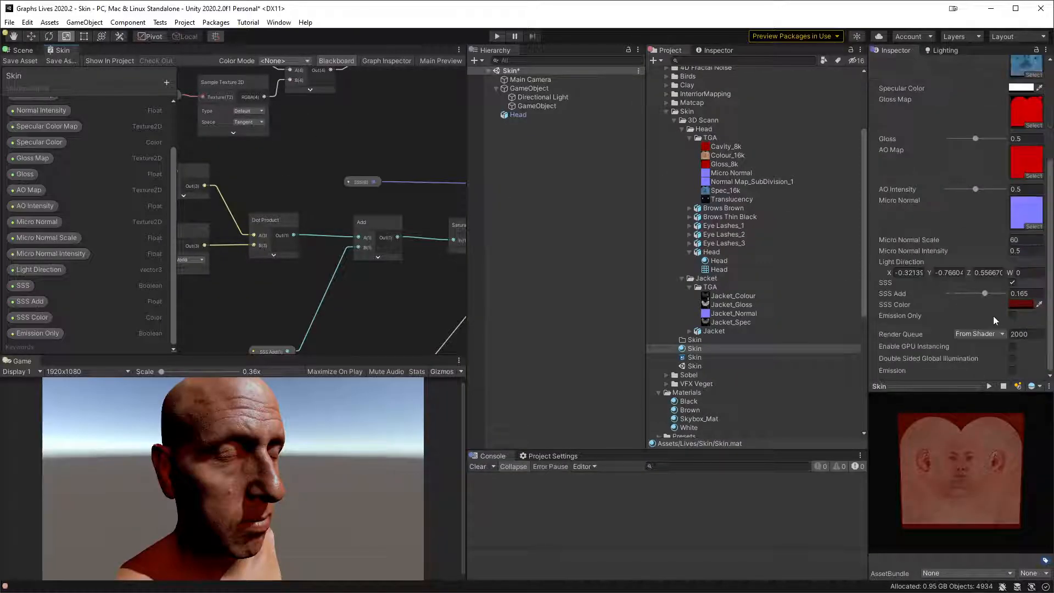
# - Enable Emission Only and disable SSS on the Skin material
pyautogui.click(1013, 316)
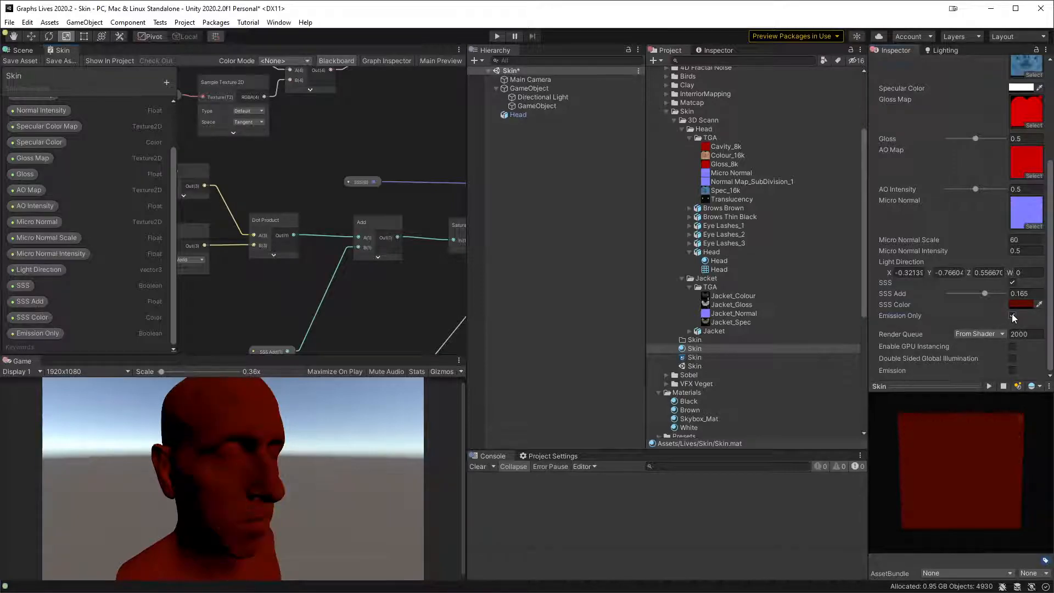
pyautogui.click(1013, 281)
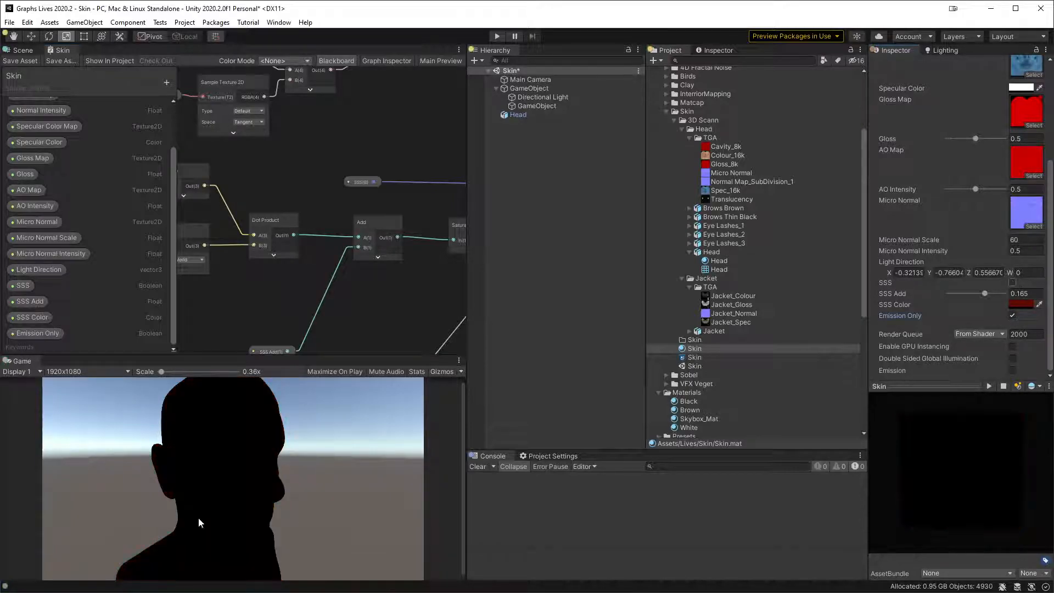
# - Tidy the Skin graph by moving the SSS Add, SSS Color and SSS property nodes close to the nodes they feed
pyautogui.hotkey('shift', 'space')
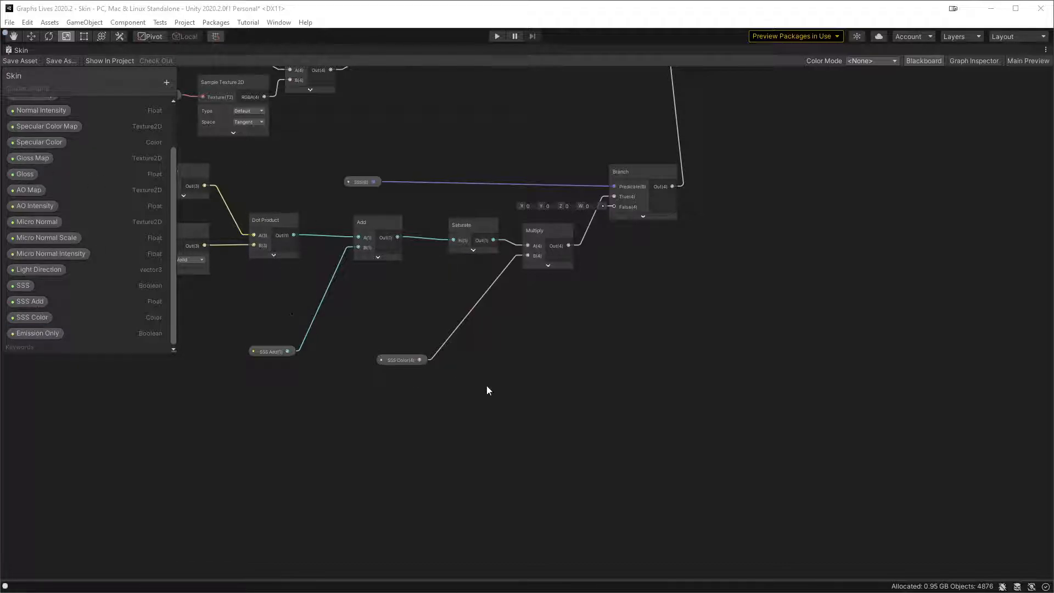
pyautogui.moveTo(538, 378); pyautogui.dragTo(640, 372, button='middle')
pyautogui.moveTo(479, 365); pyautogui.dragTo(487, 293)
pyautogui.moveTo(607, 369); pyautogui.dragTo(672, 292)
pyautogui.click(673, 347)
pyautogui.moveTo(564, 192); pyautogui.dragTo(756, 196)
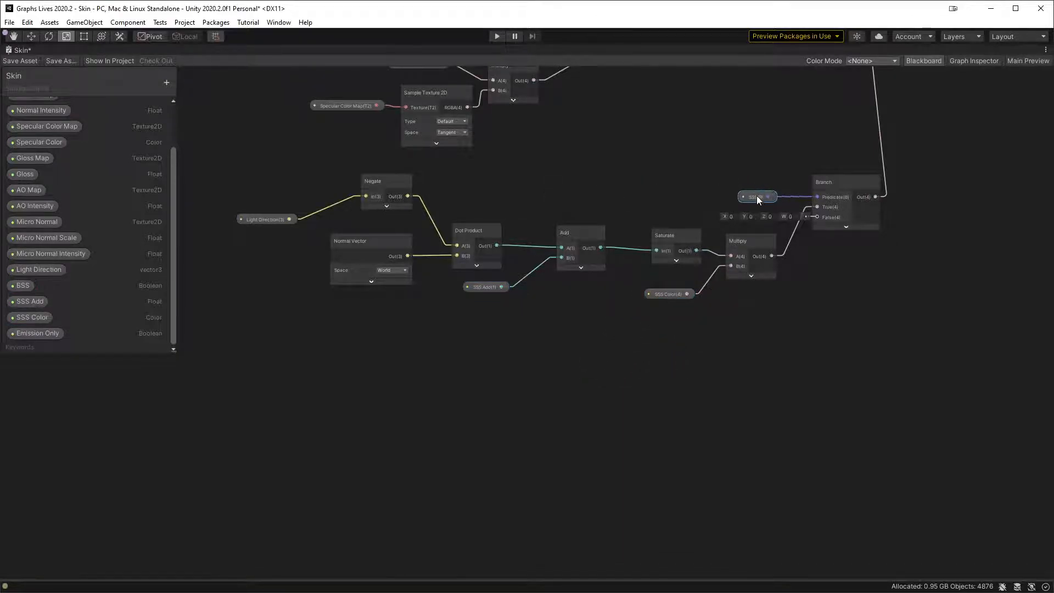
pyautogui.click(656, 172)
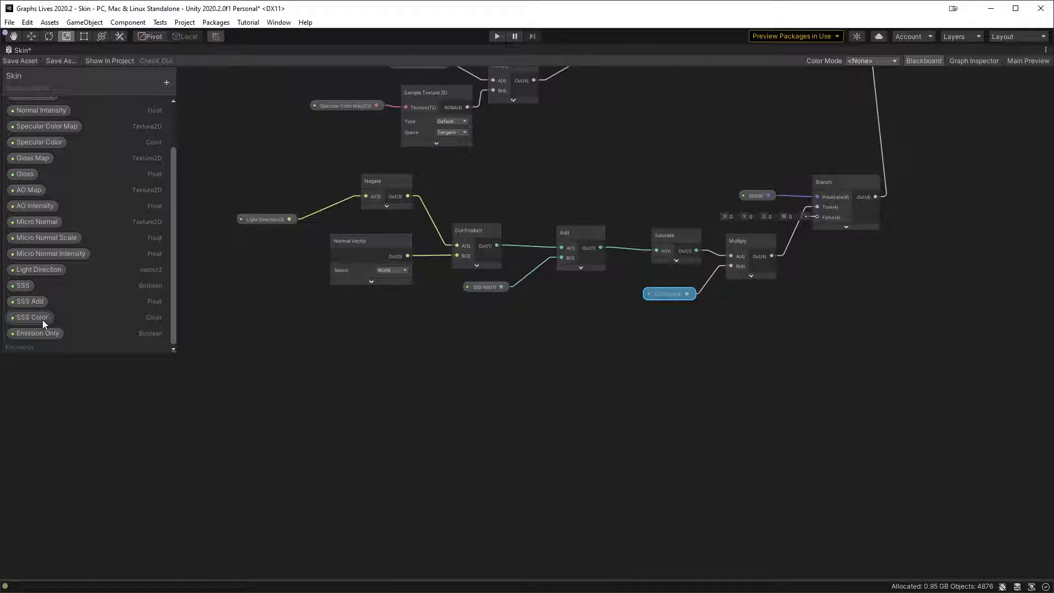
# - Add a Boolean property named Transmission to the Skin graph
pyautogui.click(167, 85)
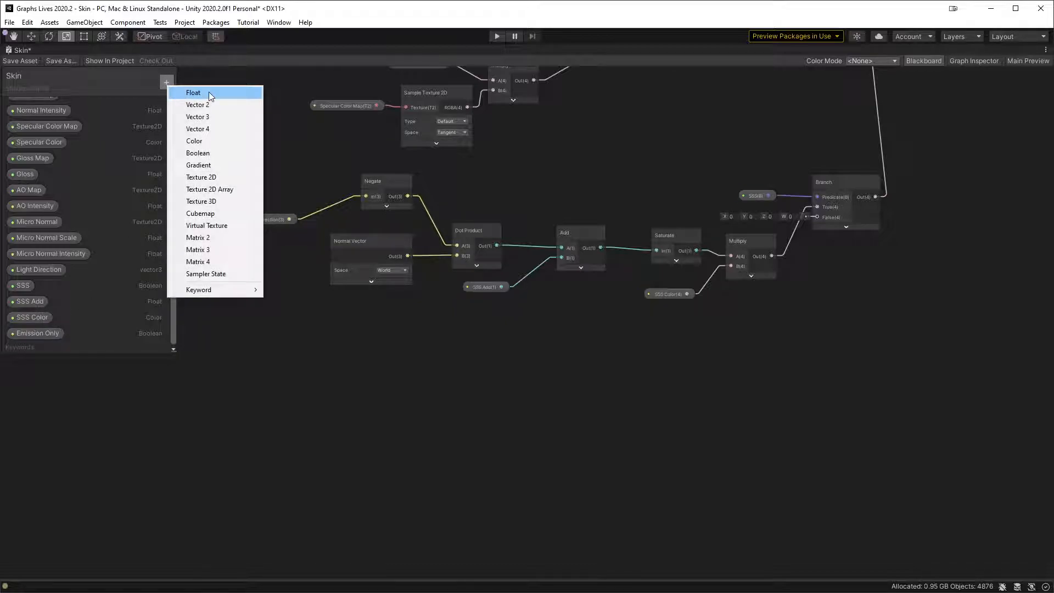
pyautogui.click(208, 152)
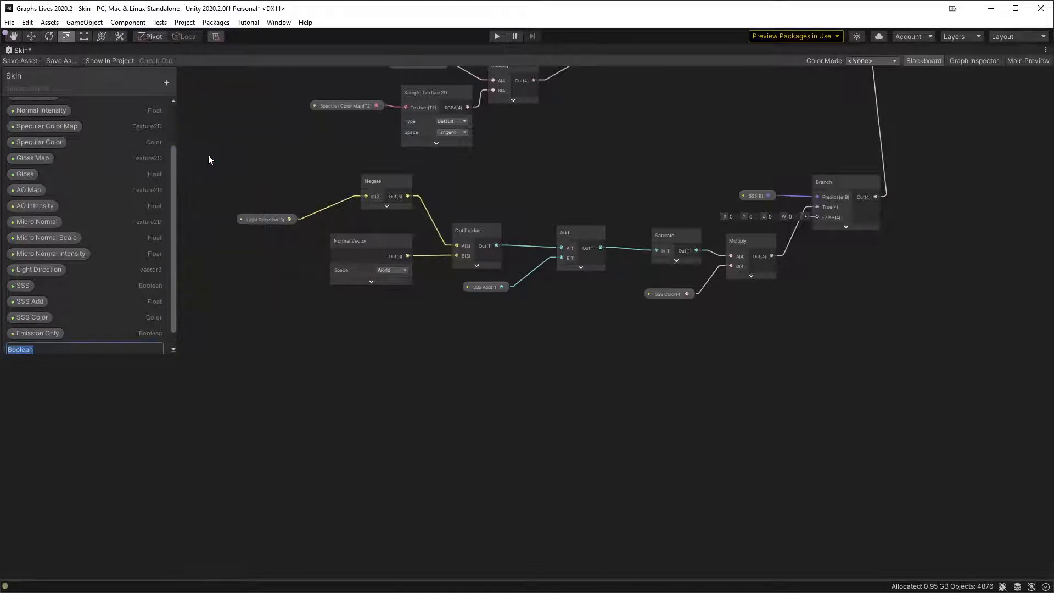
pyautogui.write('Transmission')
pyautogui.press('Return')
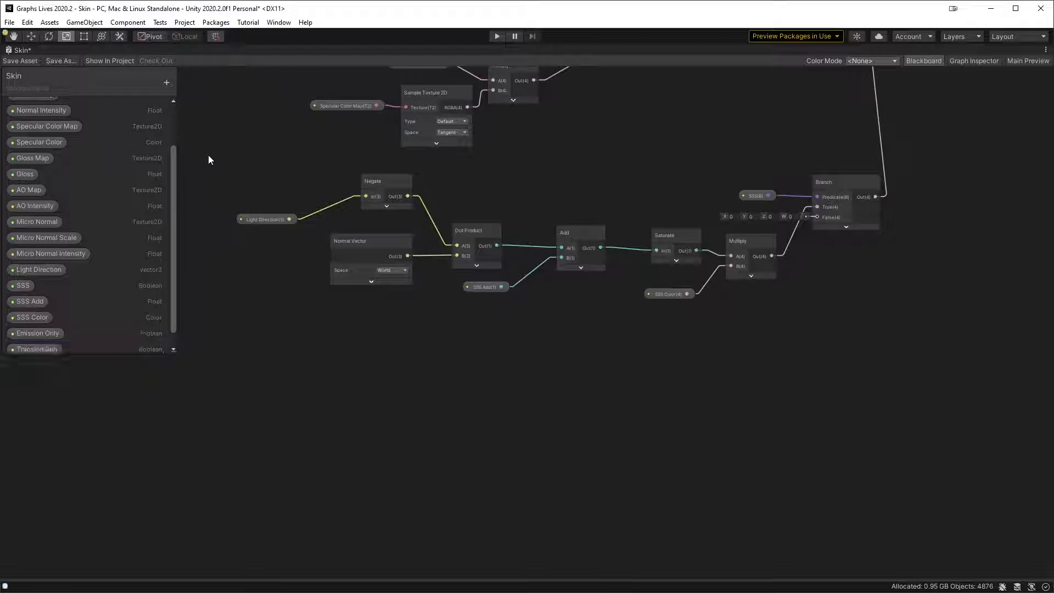
pyautogui.scroll(-2, 129, 206)
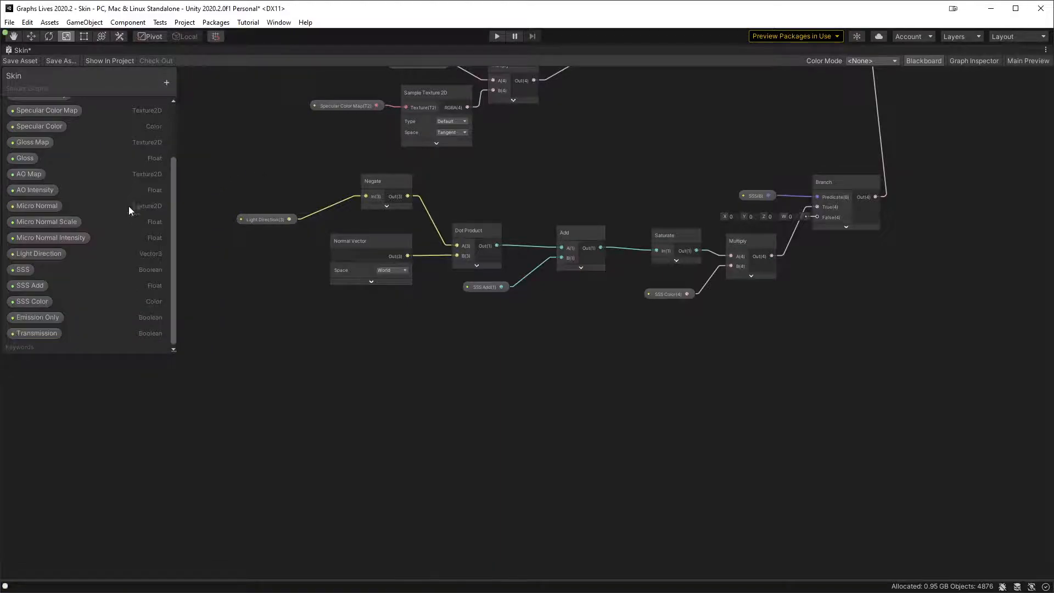
# - Add a Color property named "Transmission Coilor" to the Skin graph
pyautogui.click(166, 81)
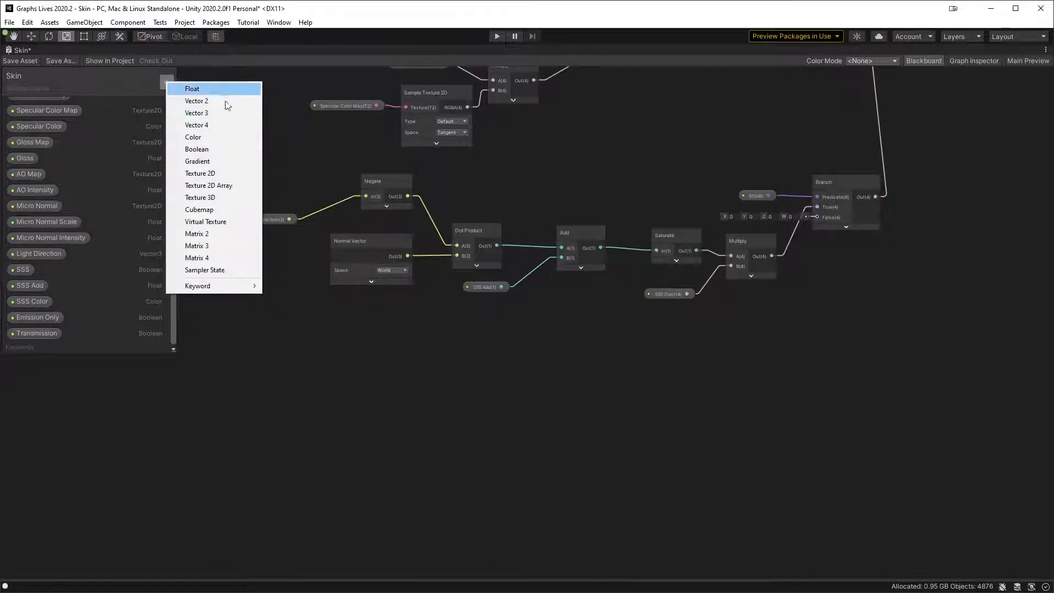
pyautogui.click(208, 136)
pyautogui.write('Tr')
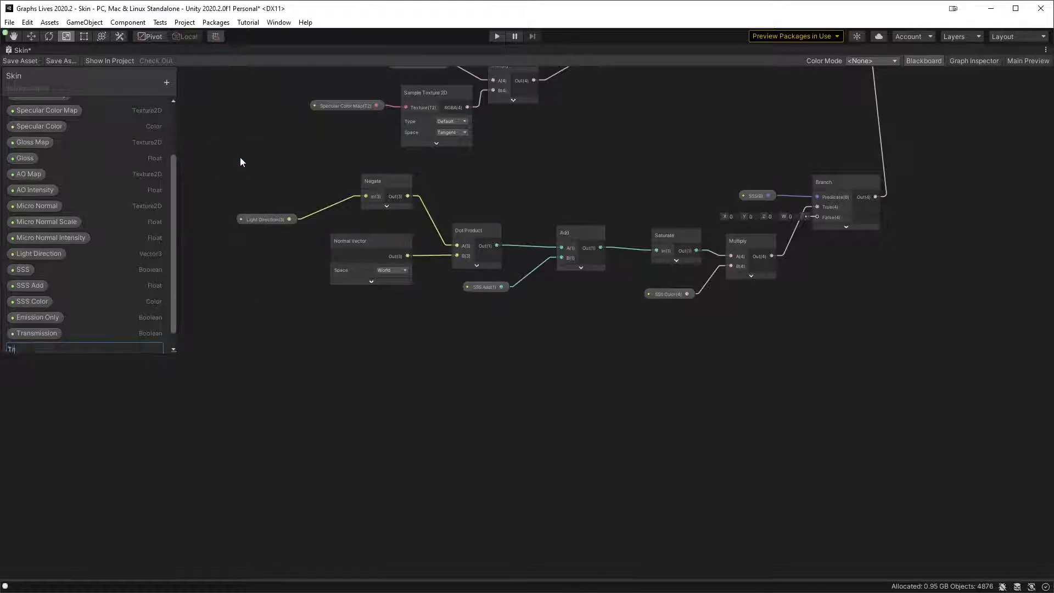
pyautogui.write('ansmission Coilor')
pyautogui.press('Return')
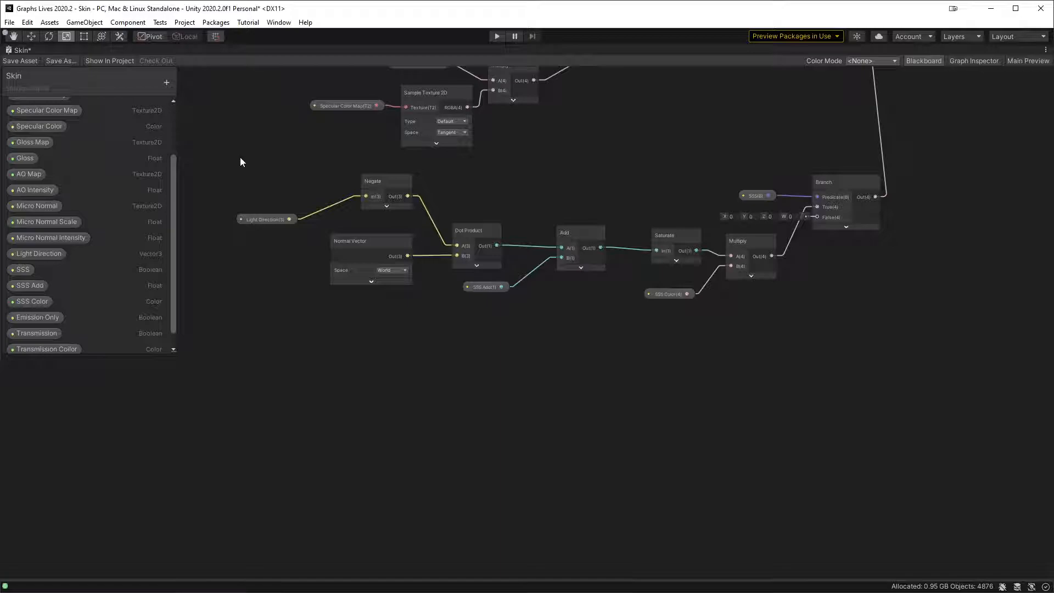
# - Correct the misspelled "Transmission Coilor" property's name to "Transmission Color"
pyautogui.doubleClick(59, 350)
pyautogui.click(59, 350)
pyautogui.press('BackSpace')
pyautogui.press('Return')
# - Add a Texture 2D property named "Transmission Thickness" and move Emission Only to the end of the property list
pyautogui.click(167, 82)
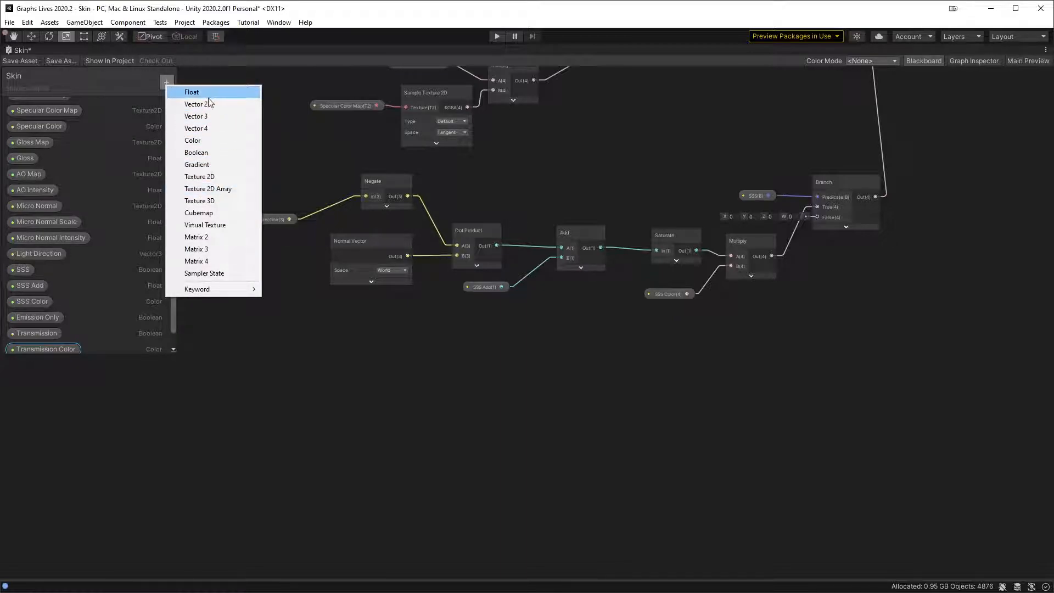
pyautogui.click(195, 177)
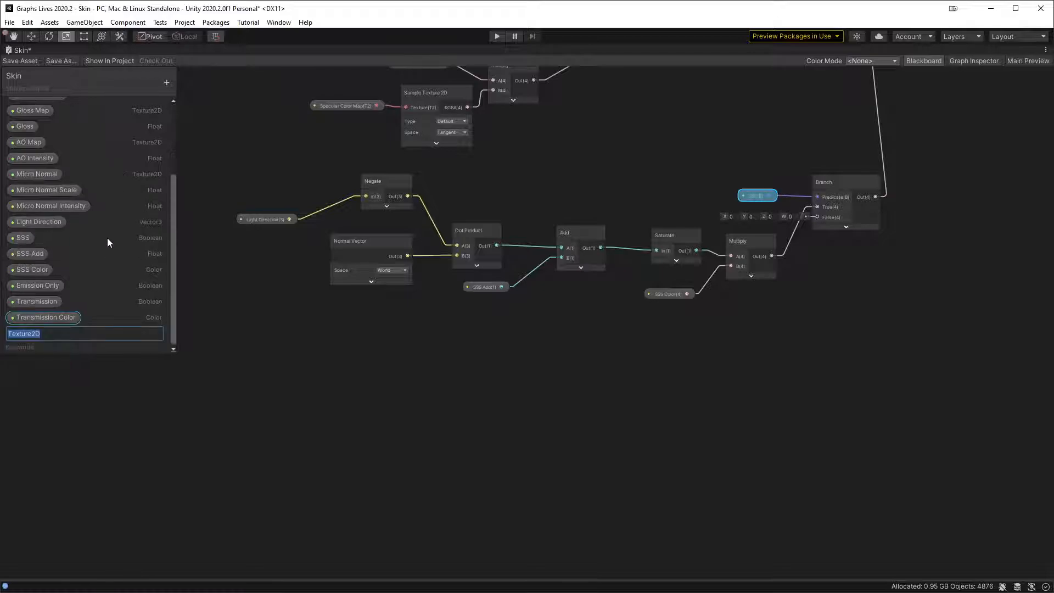
pyautogui.write('Tras')
pyautogui.press('BackSpace')
pyautogui.write('nsmission Thickness')
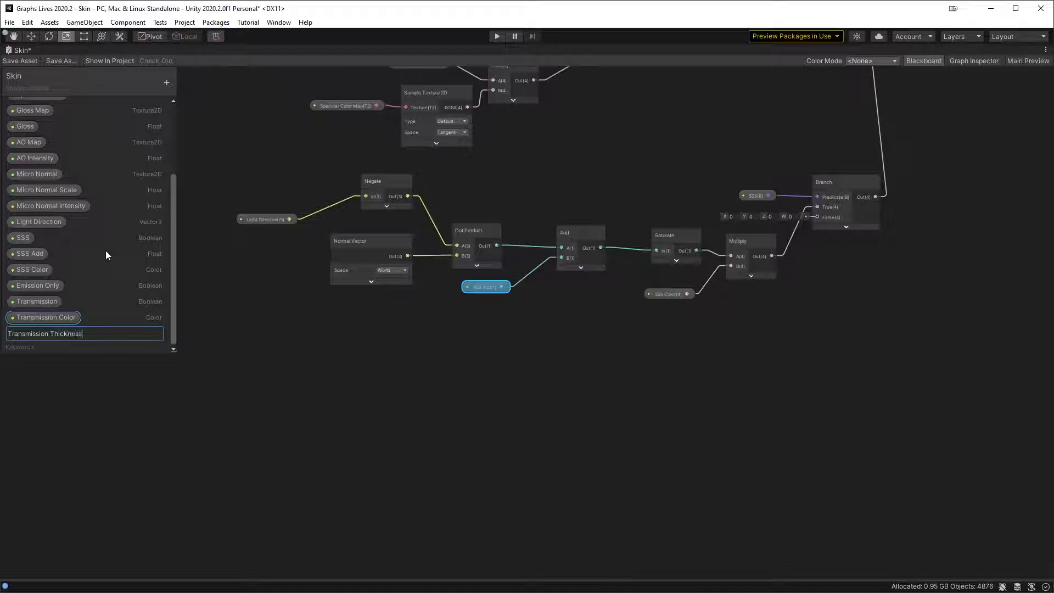
pyautogui.press('Return')
pyautogui.moveTo(37, 287); pyautogui.dragTo(43, 341)
# - Rewire the SSS chain so Light Direction feeds the Dot Product directly and the Negate node sits between Dot Product and Add
pyautogui.moveTo(758, 368); pyautogui.dragTo(626, 481, button='middle')
pyautogui.moveTo(787, 238); pyautogui.dragTo(709, 435, button='middle')
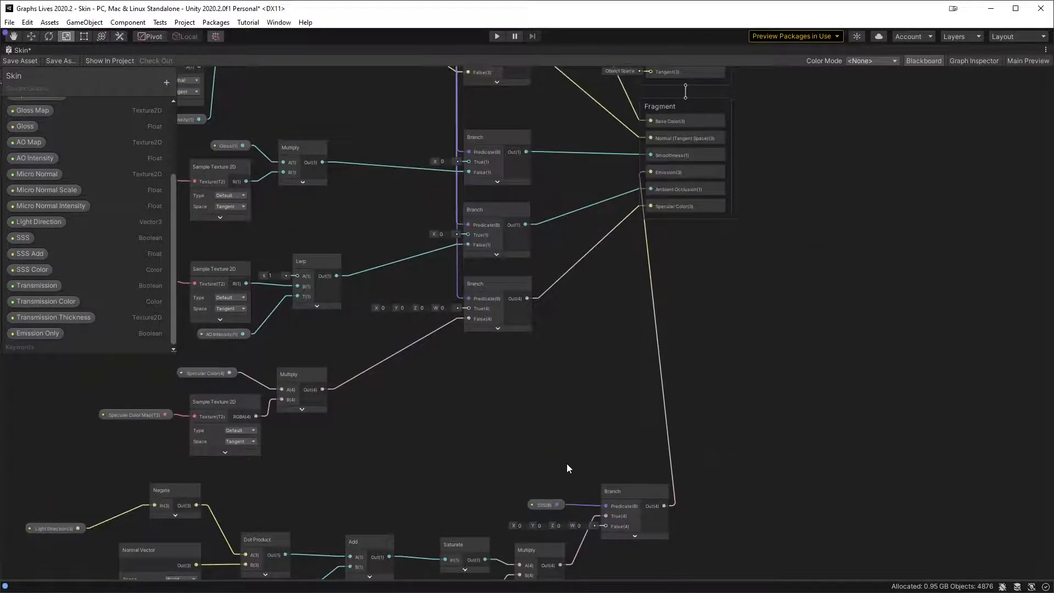
pyautogui.moveTo(568, 466); pyautogui.dragTo(607, 305, button='middle')
pyautogui.moveTo(346, 454); pyautogui.dragTo(494, 379, button='middle')
pyautogui.scroll(3, 480, 320)
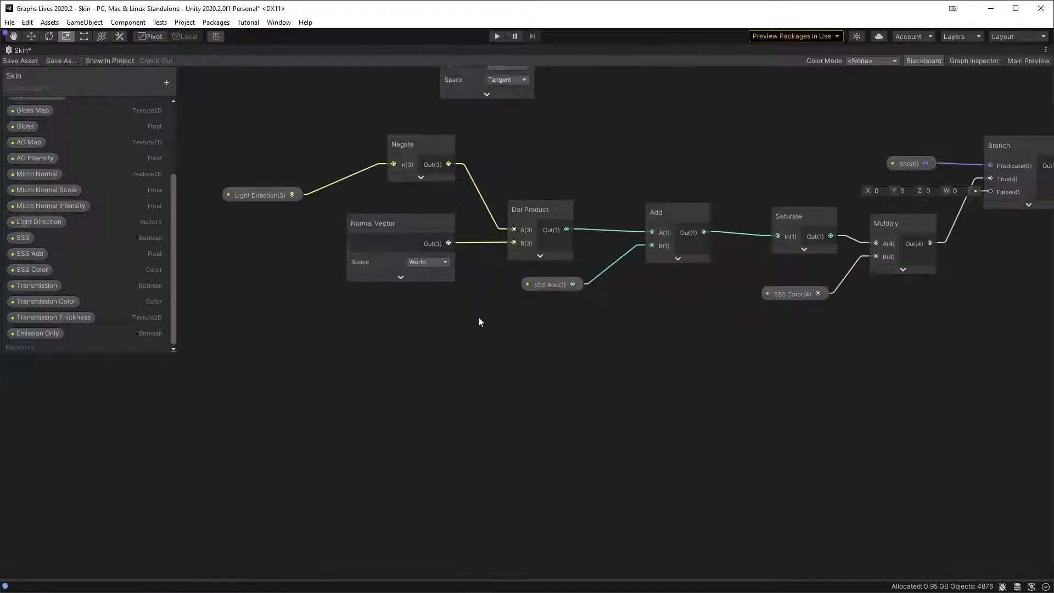
pyautogui.moveTo(481, 320); pyautogui.dragTo(451, 361, button='middle')
pyautogui.moveTo(389, 186); pyautogui.dragTo(388, 206)
pyautogui.moveTo(241, 241); pyautogui.dragTo(290, 229)
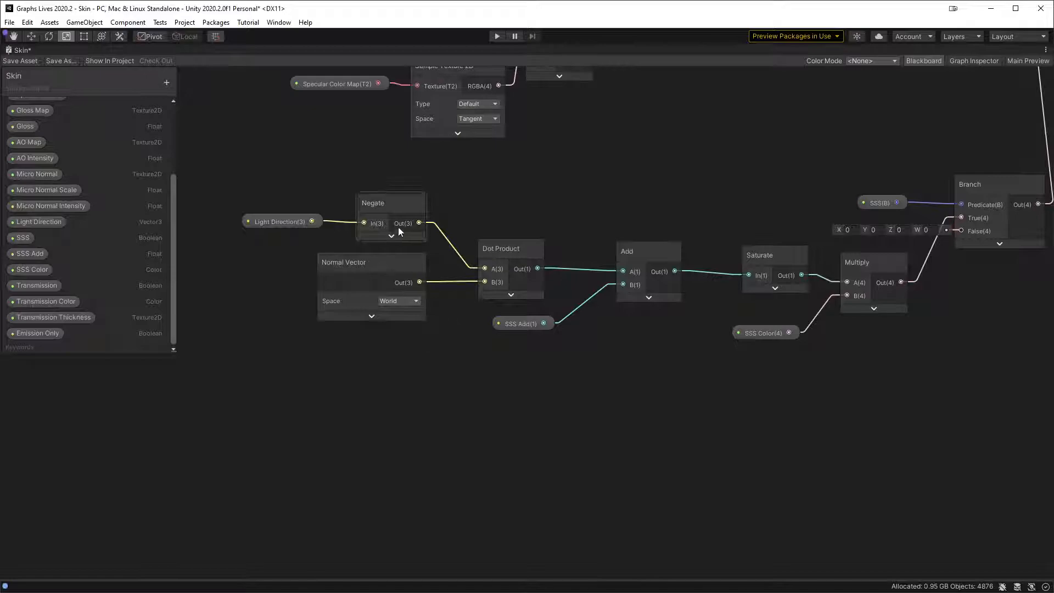
pyautogui.moveTo(401, 202); pyautogui.dragTo(565, 187)
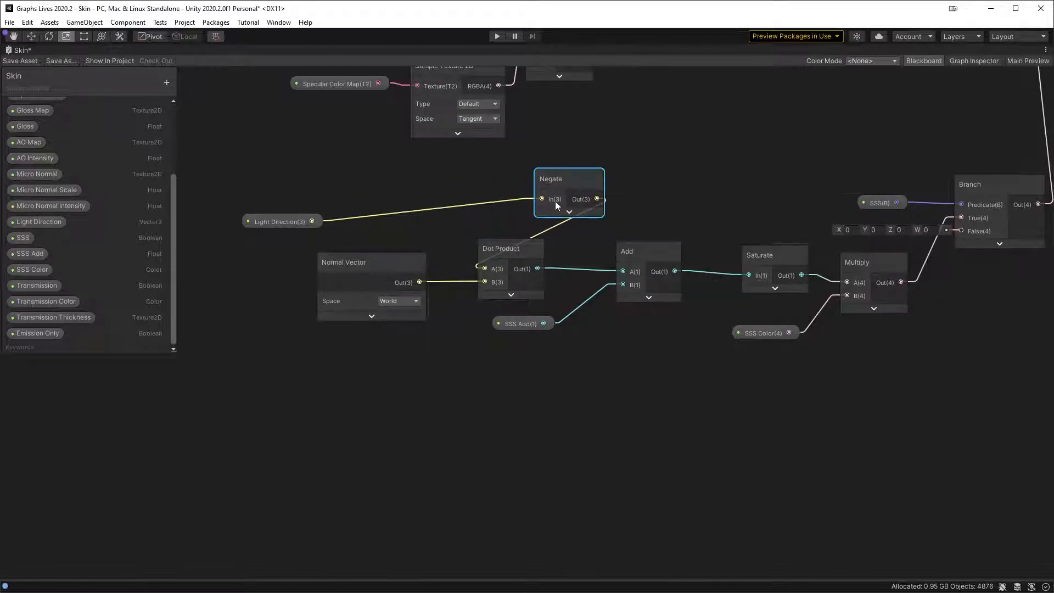
pyautogui.moveTo(312, 221); pyautogui.dragTo(625, 271)
pyautogui.moveTo(275, 219); pyautogui.dragTo(329, 284)
pyautogui.moveTo(349, 273); pyautogui.dragTo(209, 272)
pyautogui.moveTo(476, 252); pyautogui.dragTo(333, 245)
pyautogui.moveTo(571, 180); pyautogui.dragTo(485, 252)
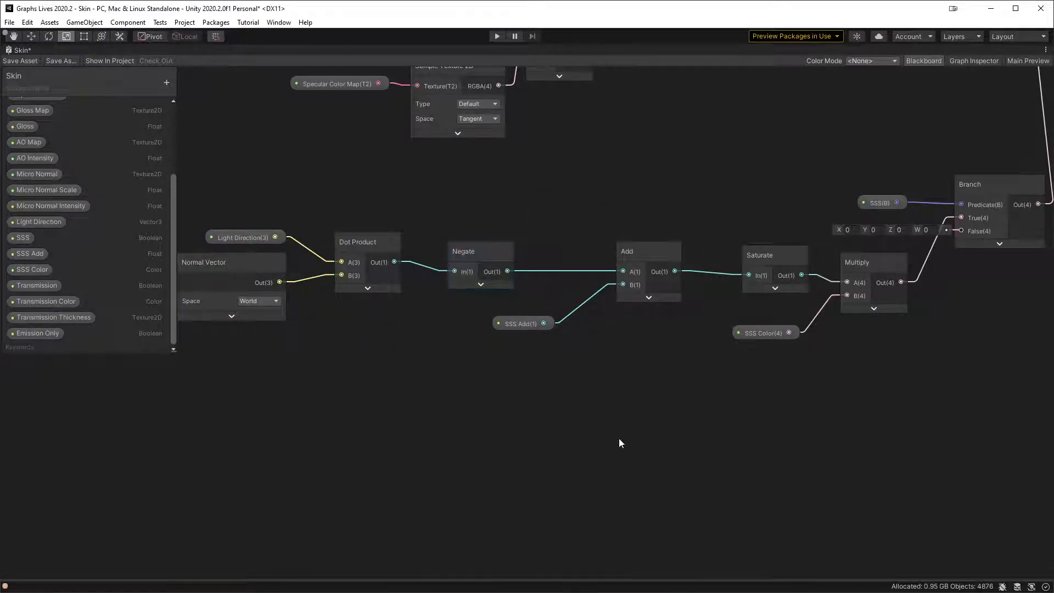
# - Expand the Dot Product node's preview and move the Light Direction property just above Emission Only in the property list
pyautogui.moveTo(623, 440); pyautogui.dragTo(539, 398, button='middle')
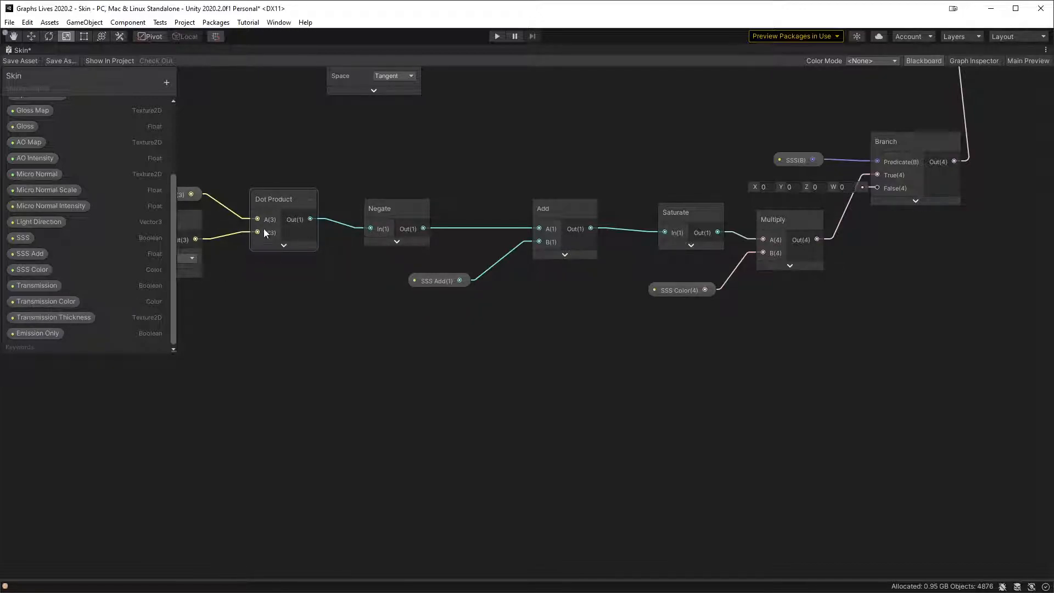
pyautogui.click(285, 245)
pyautogui.moveTo(250, 321); pyautogui.dragTo(411, 321, button='middle')
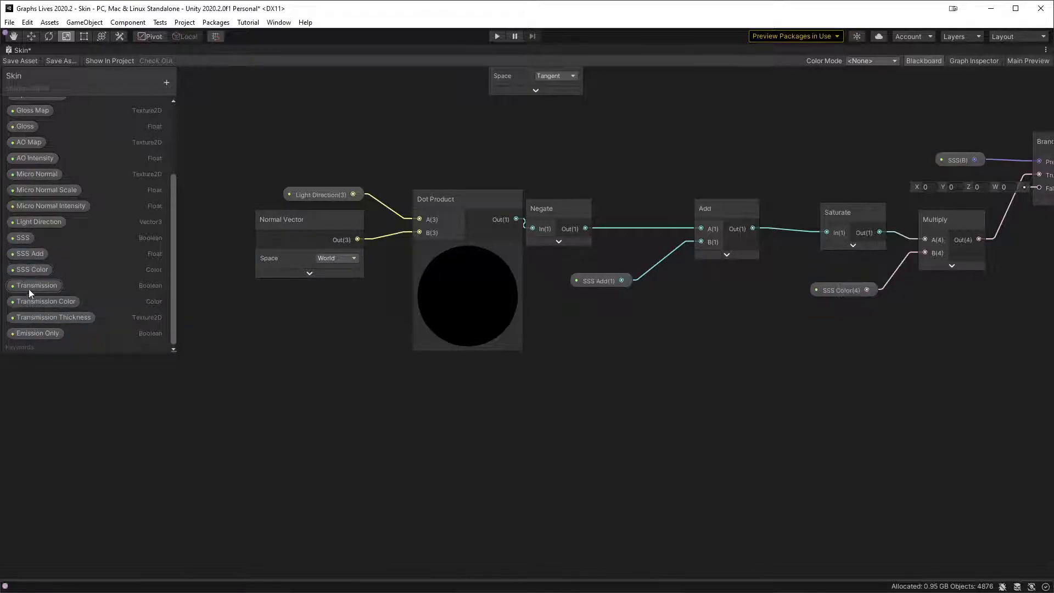
pyautogui.moveTo(37, 219); pyautogui.dragTo(45, 324)
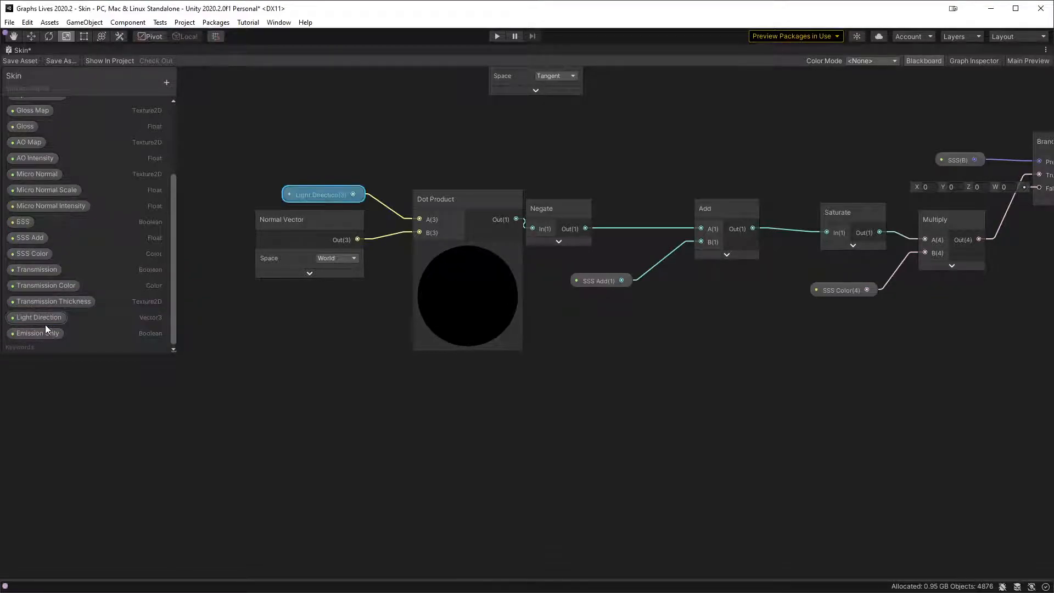
# - Set the Light Direction property's default X to 1, and close the Graph Inspector
pyautogui.click(974, 61)
pyautogui.moveTo(397, 90); pyautogui.dragTo(674, 114)
pyautogui.click(653, 116)
pyautogui.click(598, 116)
pyautogui.click(665, 115)
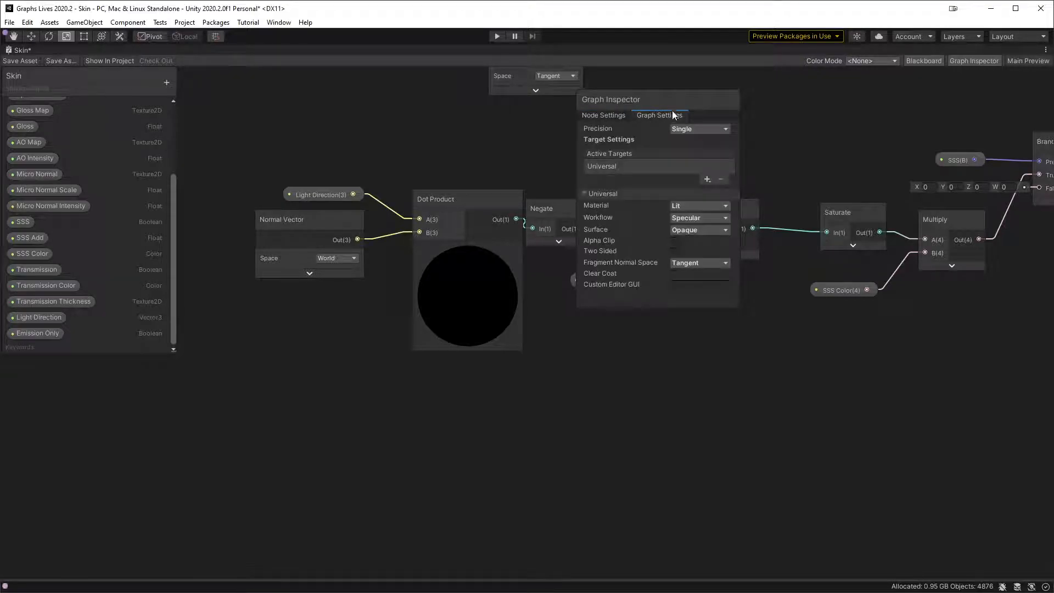
pyautogui.click(613, 114)
pyautogui.click(54, 317)
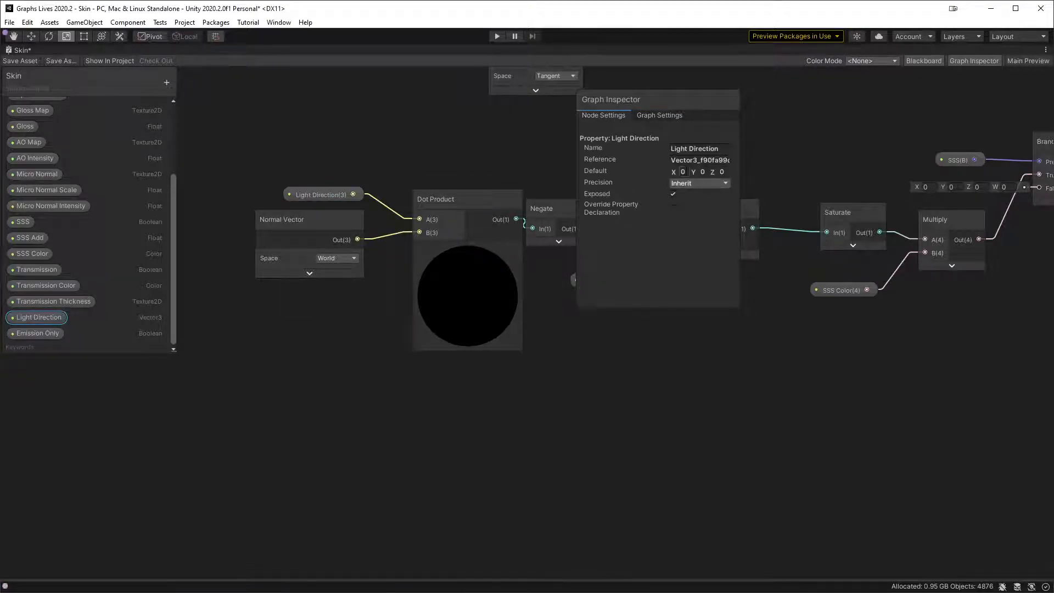
pyautogui.click(685, 172)
pyautogui.write('1')
pyautogui.press('Tab')
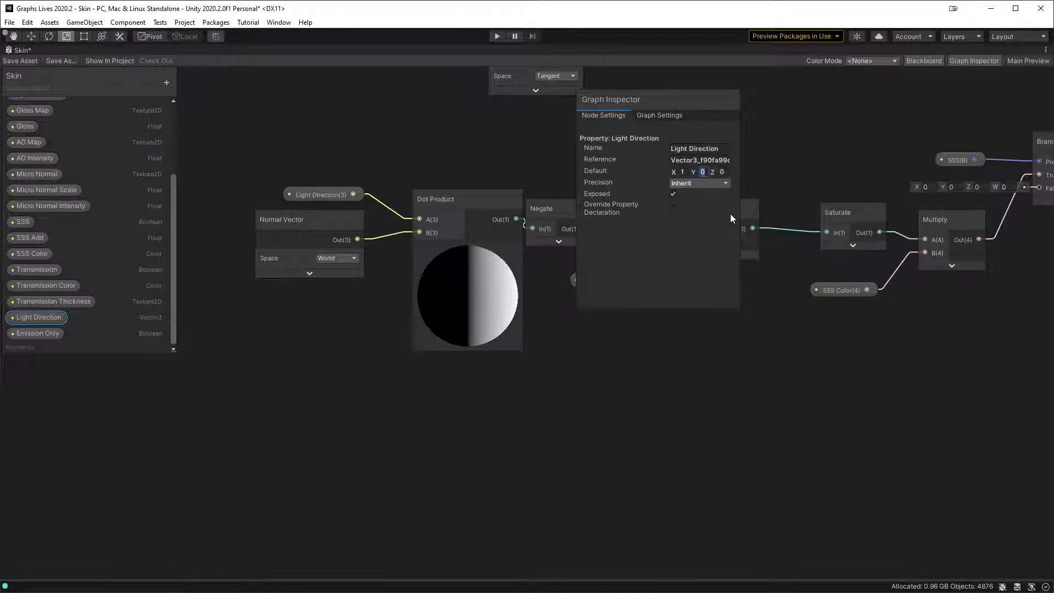
pyautogui.click(761, 89)
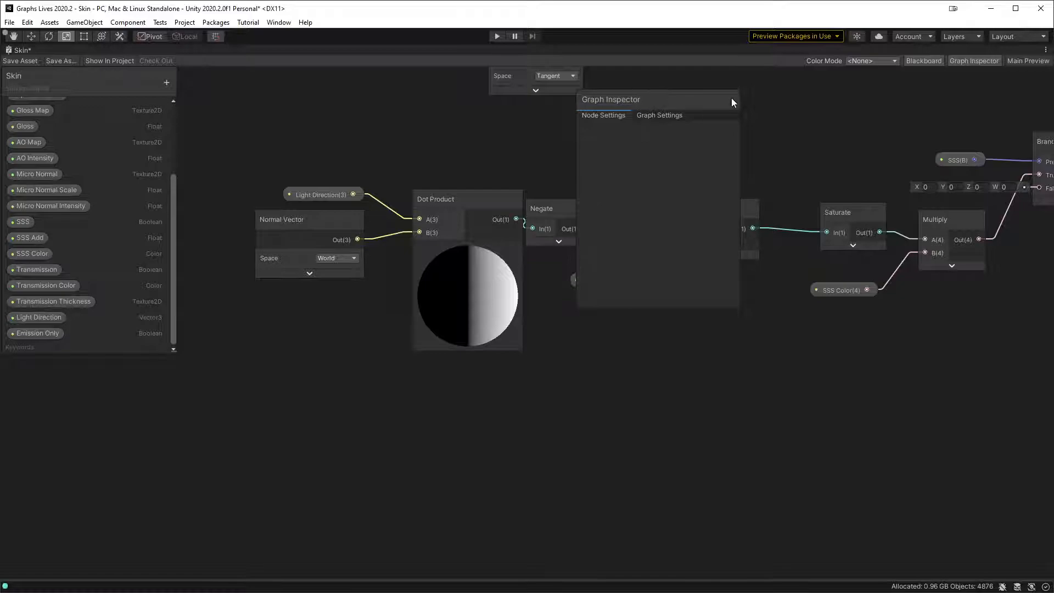
pyautogui.click(922, 62)
pyautogui.click(937, 59)
pyautogui.click(963, 60)
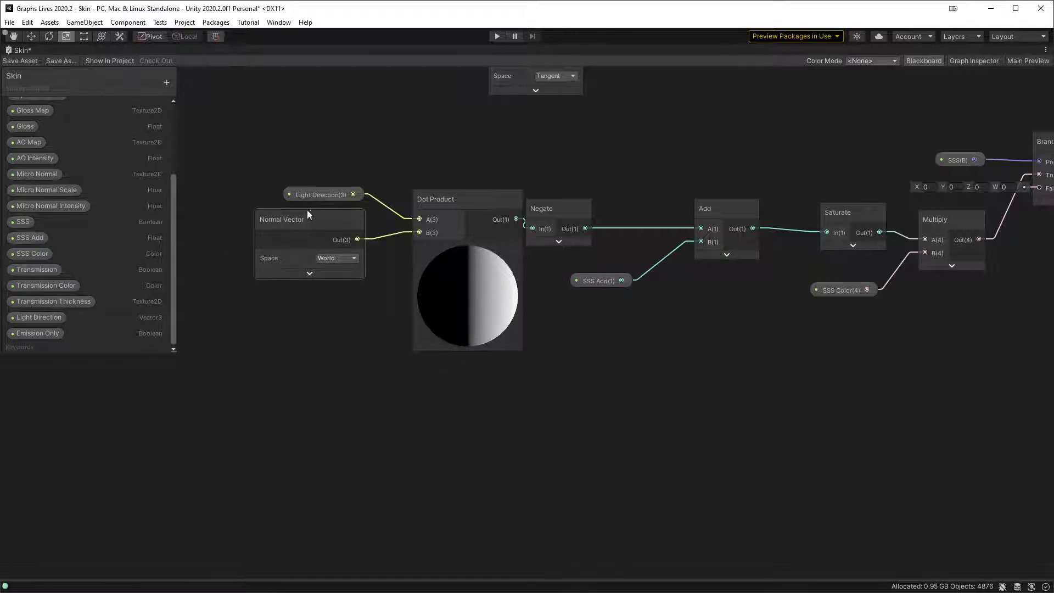
# - Place the Negate node clear of the Dot Product node and compare their light-direction previews
pyautogui.moveTo(551, 206); pyautogui.dragTo(570, 197)
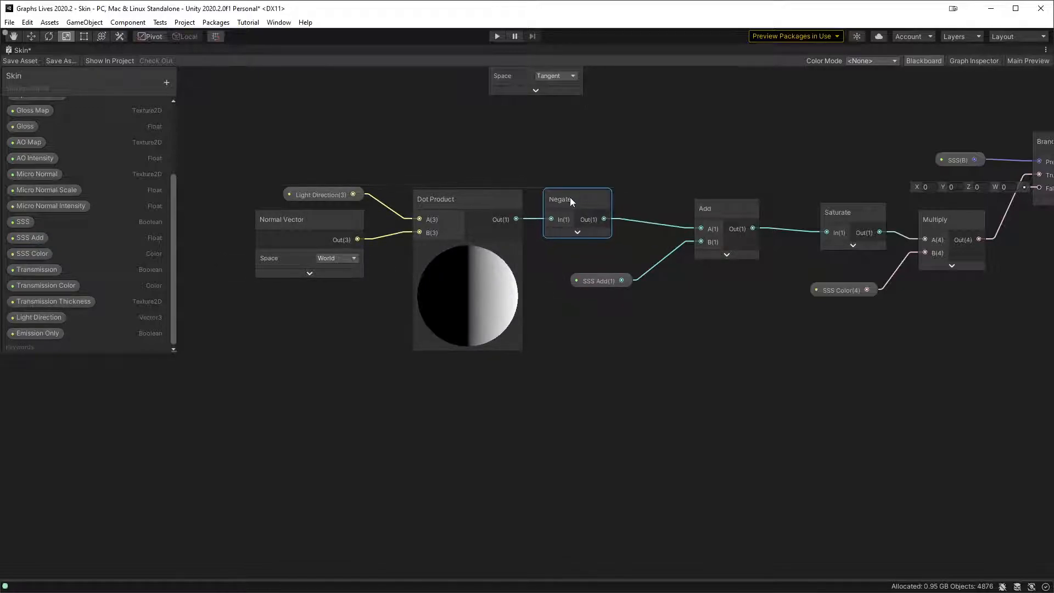
pyautogui.click(576, 232)
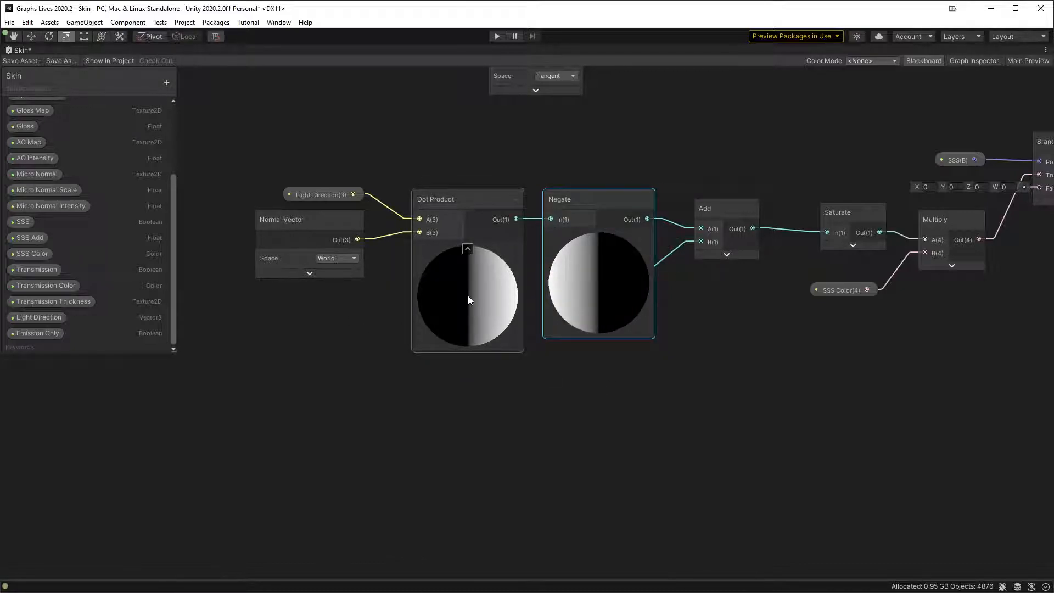
pyautogui.click(600, 236)
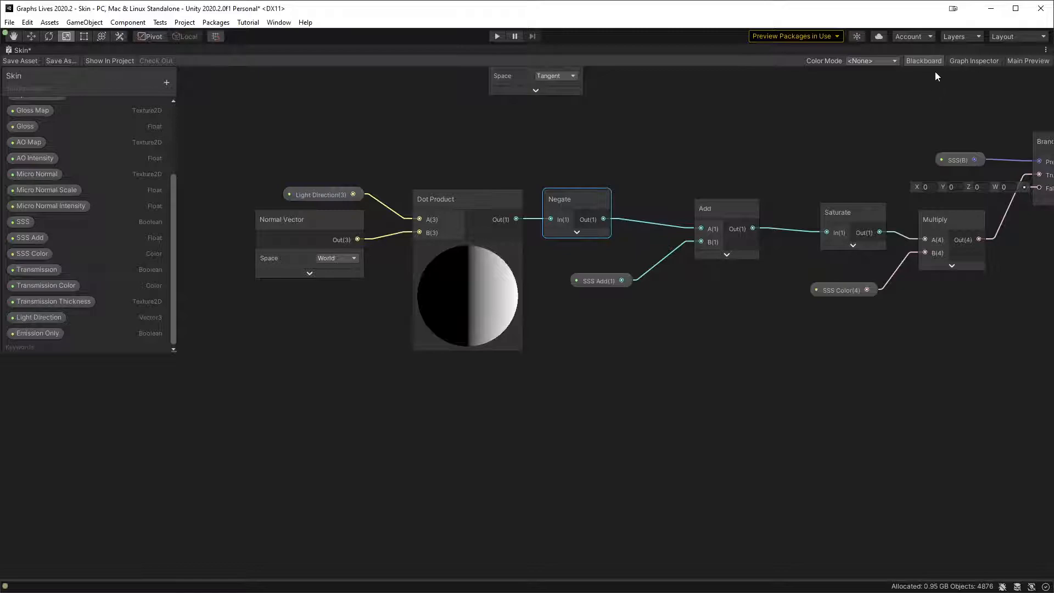
pyautogui.click(41, 322)
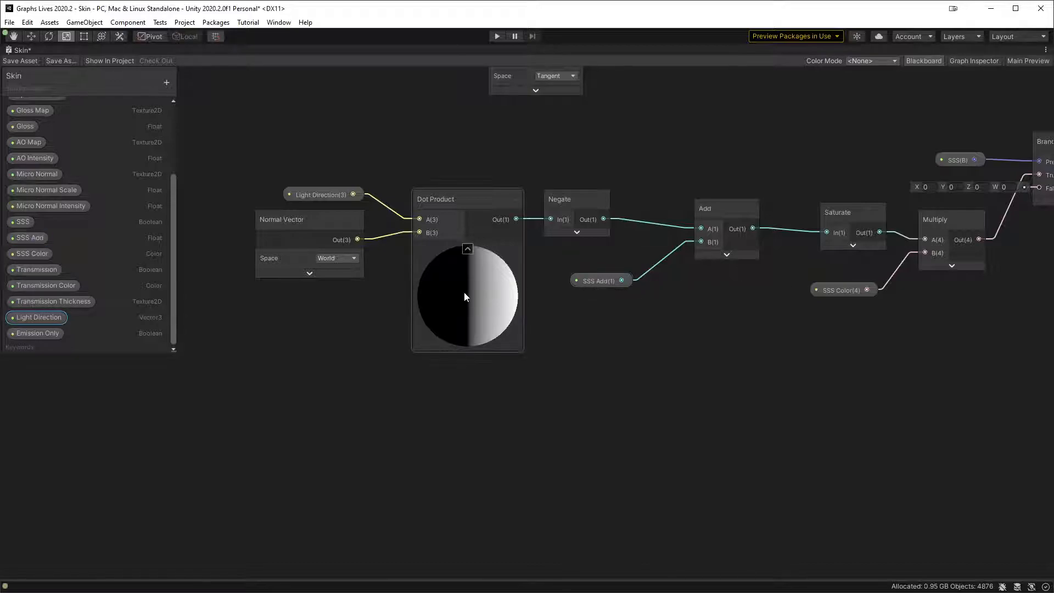
pyautogui.moveTo(467, 295)
pyautogui.mouseDown()
pyautogui.moveTo(430, 306)
pyautogui.moveTo(476, 299)
pyautogui.mouseUp()
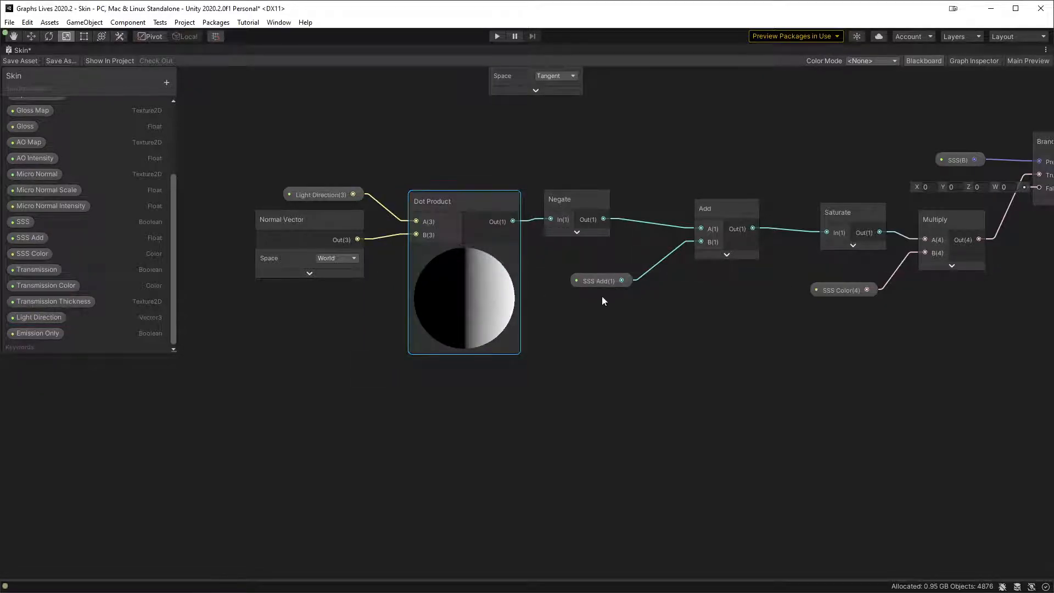
pyautogui.moveTo(684, 386); pyautogui.dragTo(627, 362, button='middle')
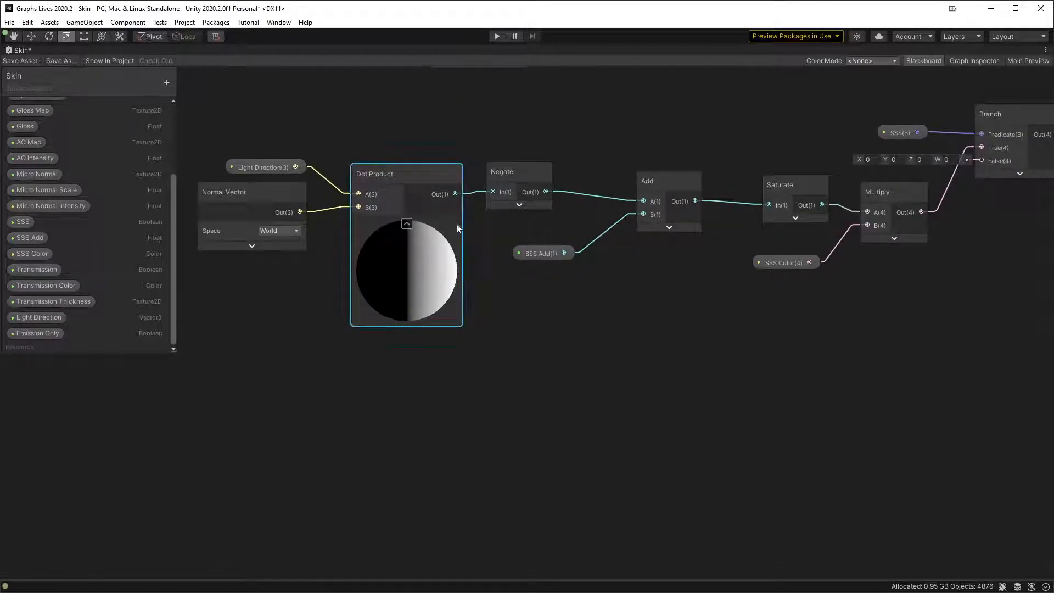
pyautogui.click(519, 204)
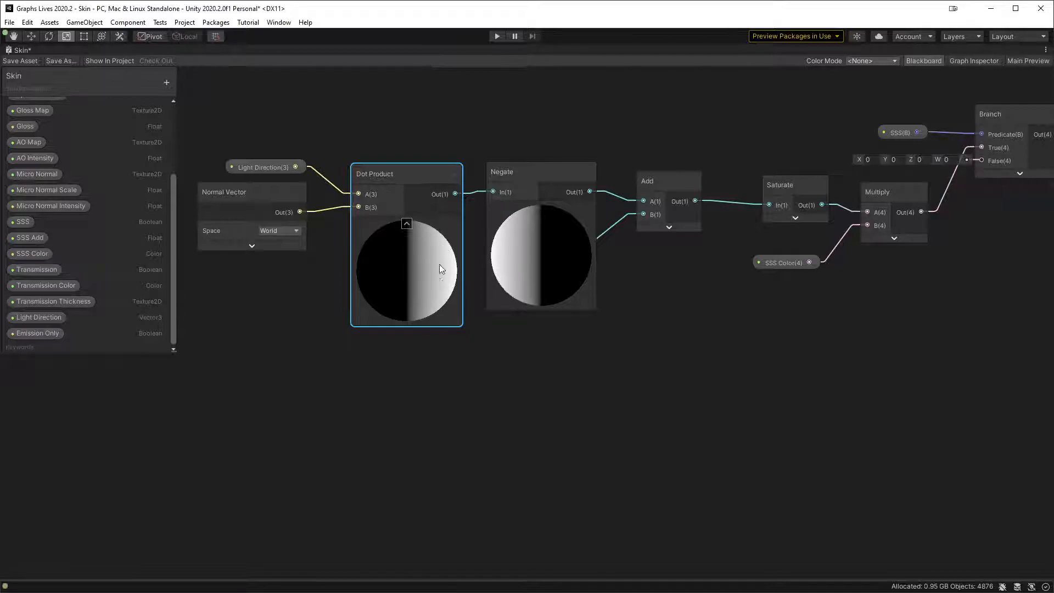
pyautogui.click(542, 209)
# - Create a Multiply node below the SSS chain and connect the Dot Product output to its A input
pyautogui.moveTo(456, 194); pyautogui.dragTo(542, 408)
pyautogui.write('multiply')
pyautogui.press('Return')
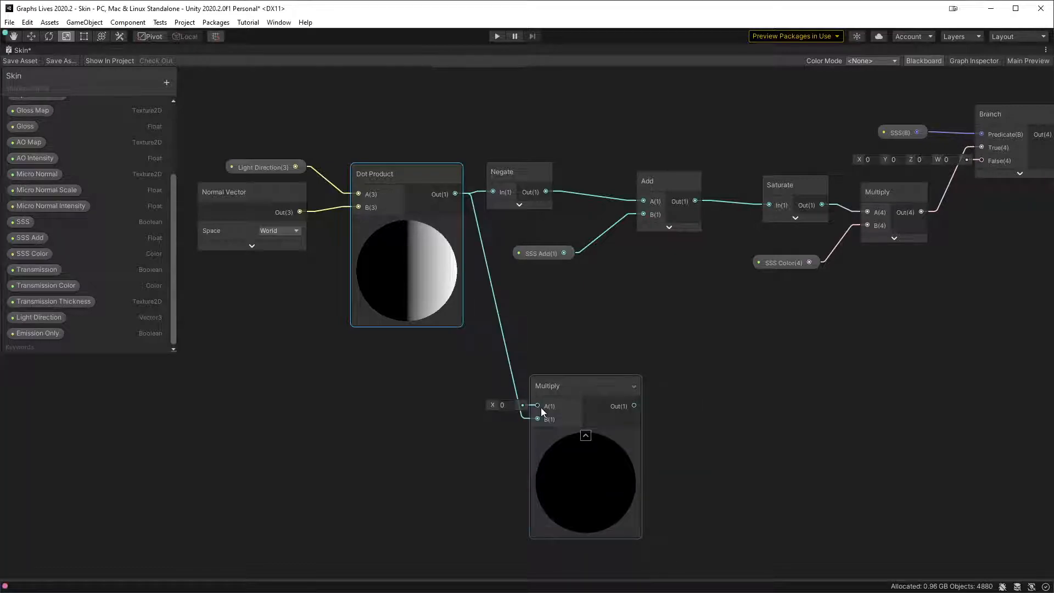
pyautogui.click(523, 417)
pyautogui.moveTo(522, 419)
pyautogui.mouseDown()
pyautogui.moveTo(515, 381)
pyautogui.moveTo(537, 406)
pyautogui.mouseUp()
# - Sample the Transmission Thickness texture with a Sample Texture 2D node and connect its R output to the Multiply's B input
pyautogui.moveTo(57, 302); pyautogui.dragTo(418, 379)
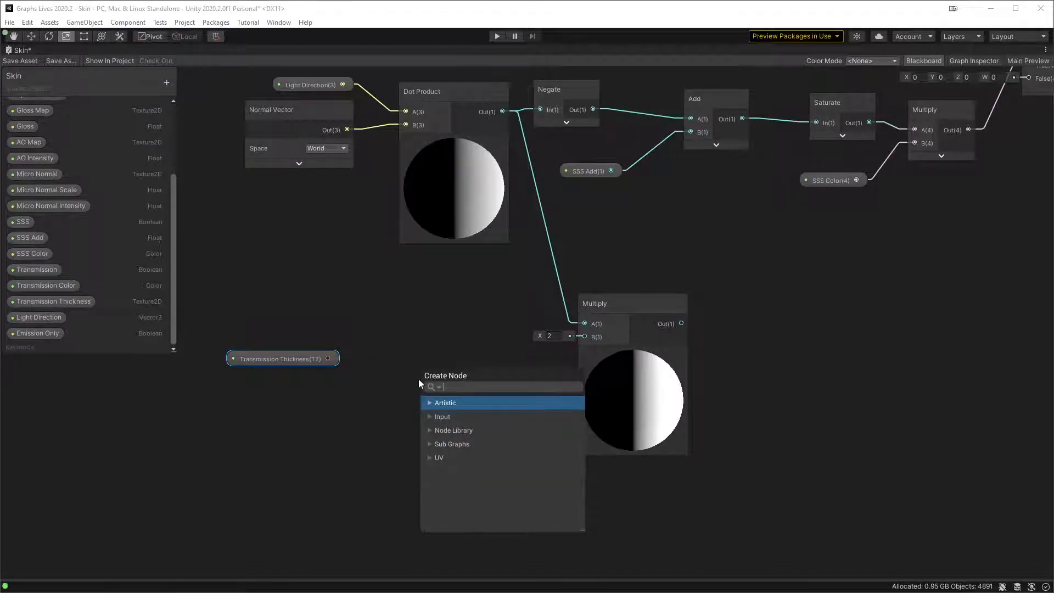
pyautogui.write('sam')
pyautogui.press('Down')
pyautogui.press('Up')
pyautogui.press('Return')
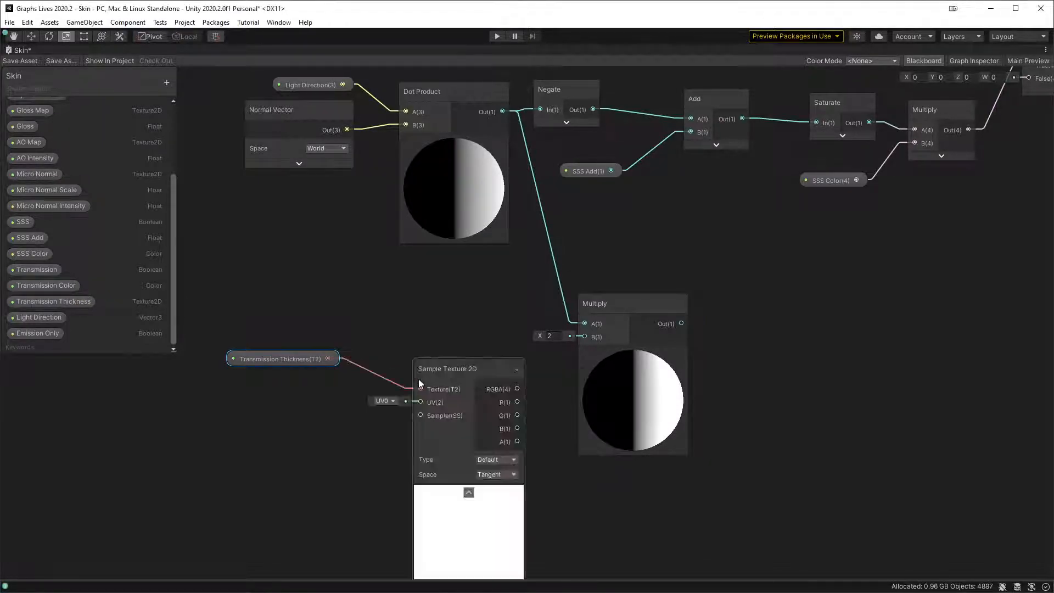
pyautogui.moveTo(503, 402); pyautogui.dragTo(585, 337)
pyautogui.moveTo(464, 371); pyautogui.dragTo(470, 322)
pyautogui.moveTo(312, 358); pyautogui.dragTo(358, 336)
pyautogui.moveTo(697, 281); pyautogui.dragTo(539, 291, button='middle')
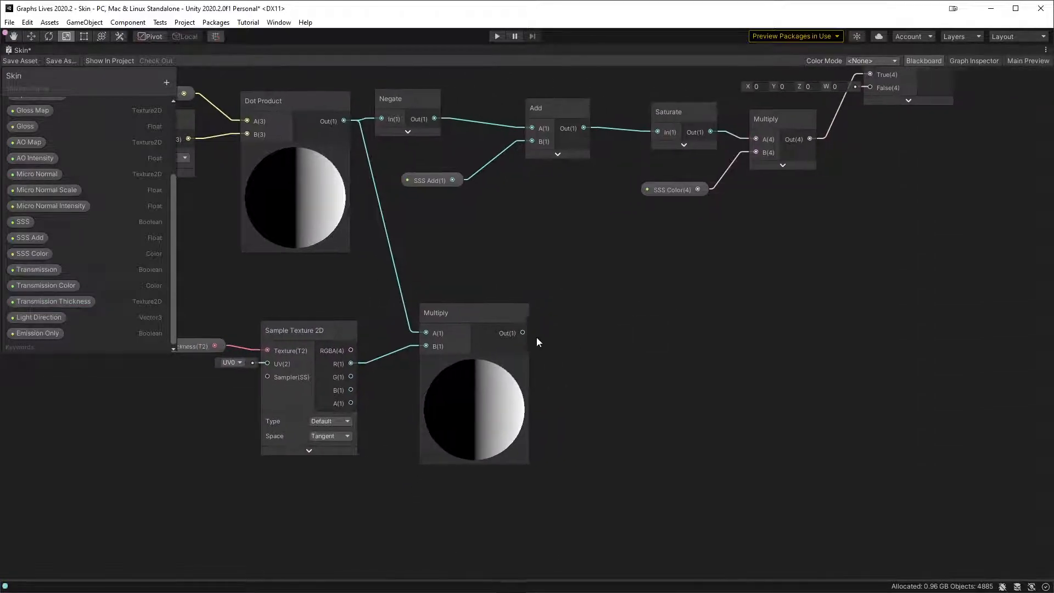
# - Add a second Multiply node beside the thickness Multiply and connect that node's output to its A input
pyautogui.press('space')
pyautogui.write('mul')
pyautogui.press('Return')
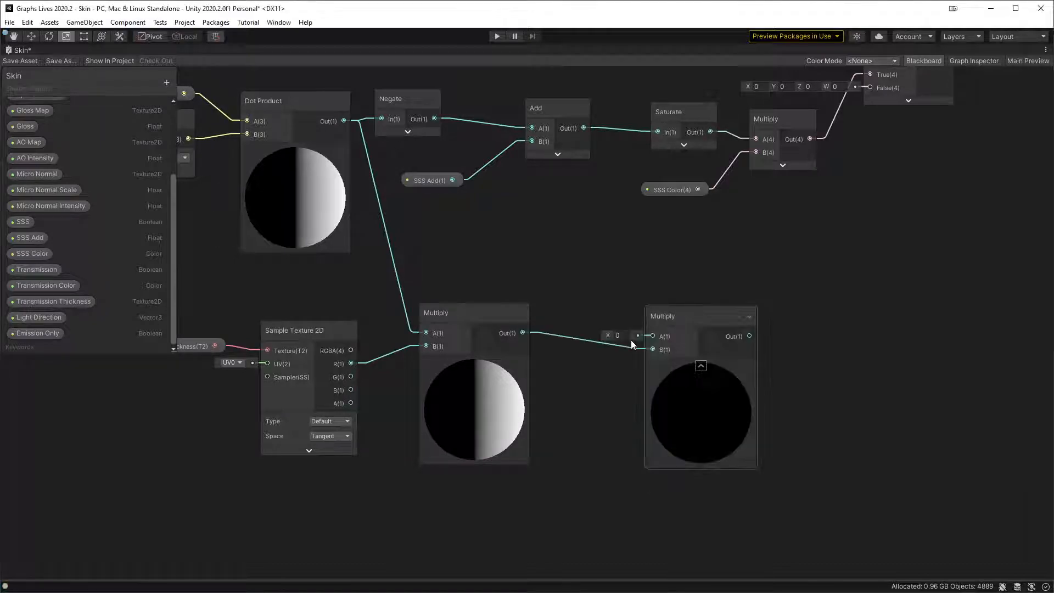
pyautogui.moveTo(666, 333); pyautogui.dragTo(664, 333)
pyautogui.moveTo(672, 322); pyautogui.dragTo(661, 326)
pyautogui.click(582, 262)
pyautogui.moveTo(586, 284); pyautogui.dragTo(568, 249, button='middle')
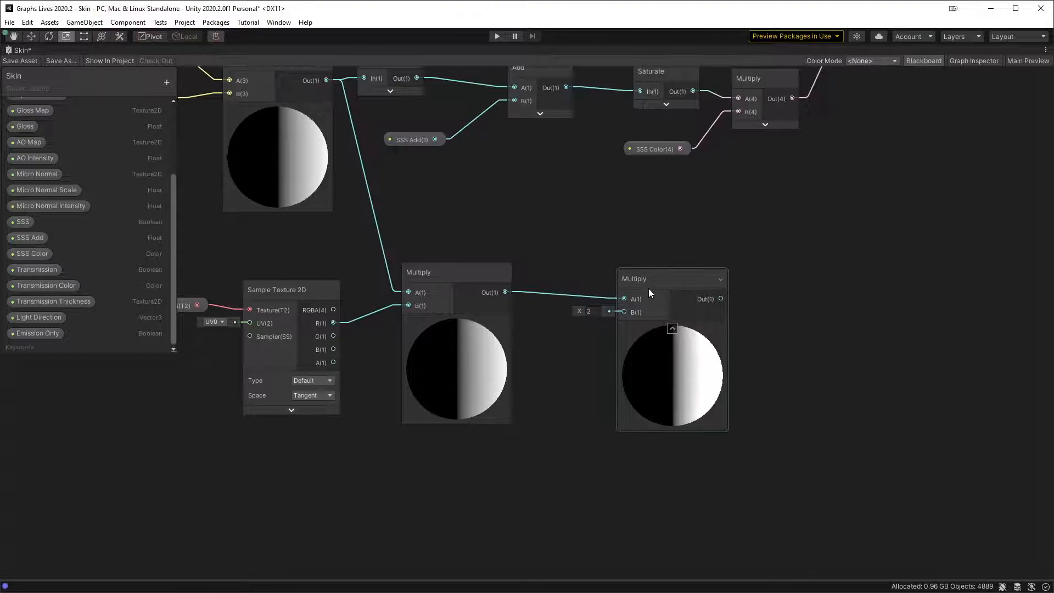
pyautogui.moveTo(648, 289); pyautogui.dragTo(602, 281)
pyautogui.click(599, 185)
pyautogui.moveTo(600, 186); pyautogui.dragTo(649, 225, button='middle')
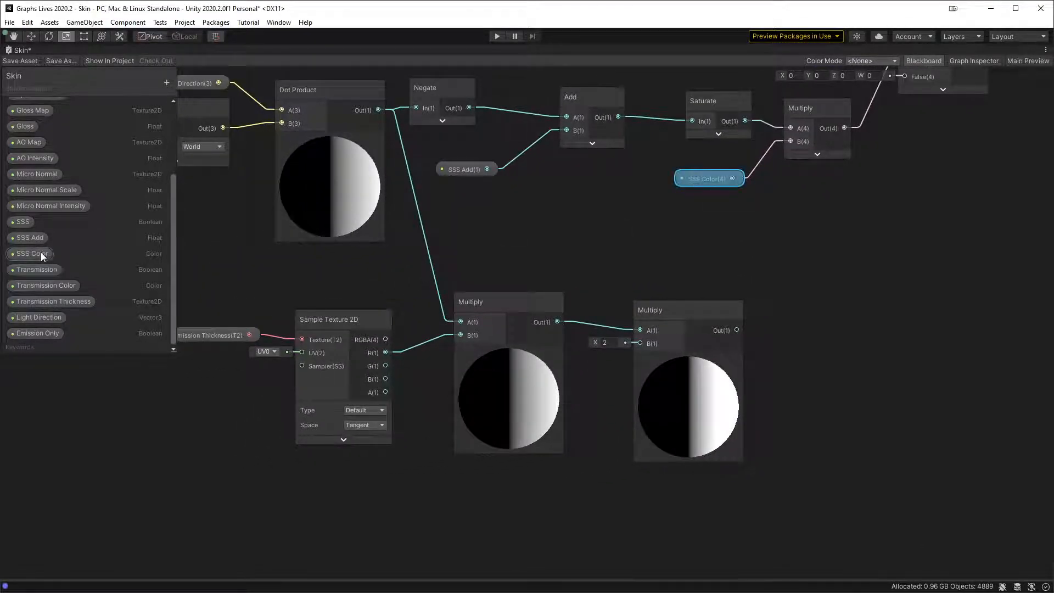
# - Delete the Transmission Color property and feed SSS Color into the second Multiply's B input instead
pyautogui.click(48, 287)
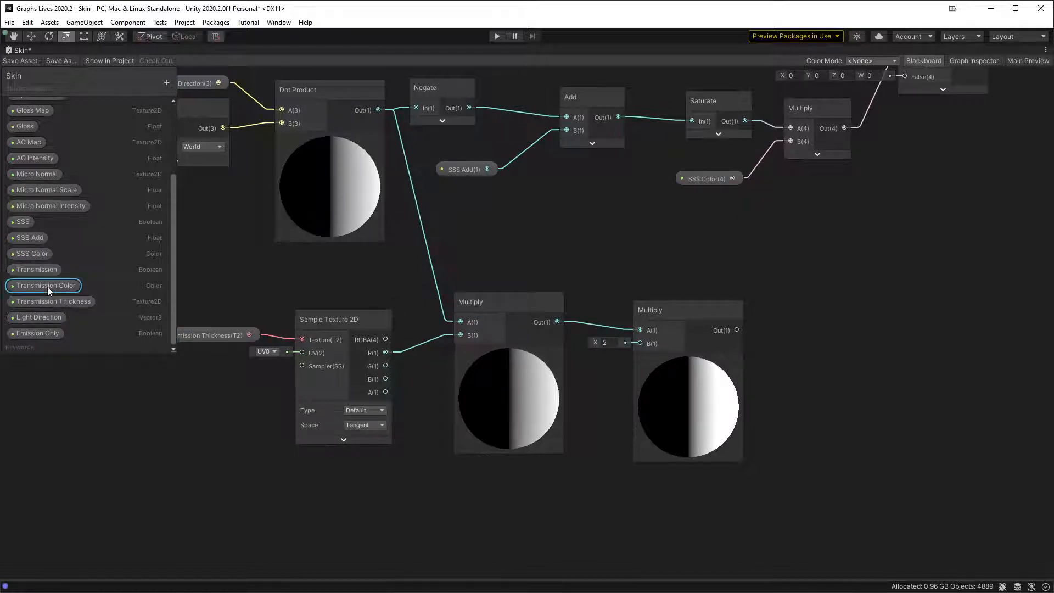
pyautogui.moveTo(47, 287); pyautogui.dragTo(640, 343)
pyautogui.moveTo(865, 220); pyautogui.dragTo(593, 317, button='middle')
pyautogui.moveTo(523, 288); pyautogui.dragTo(517, 301, button='middle')
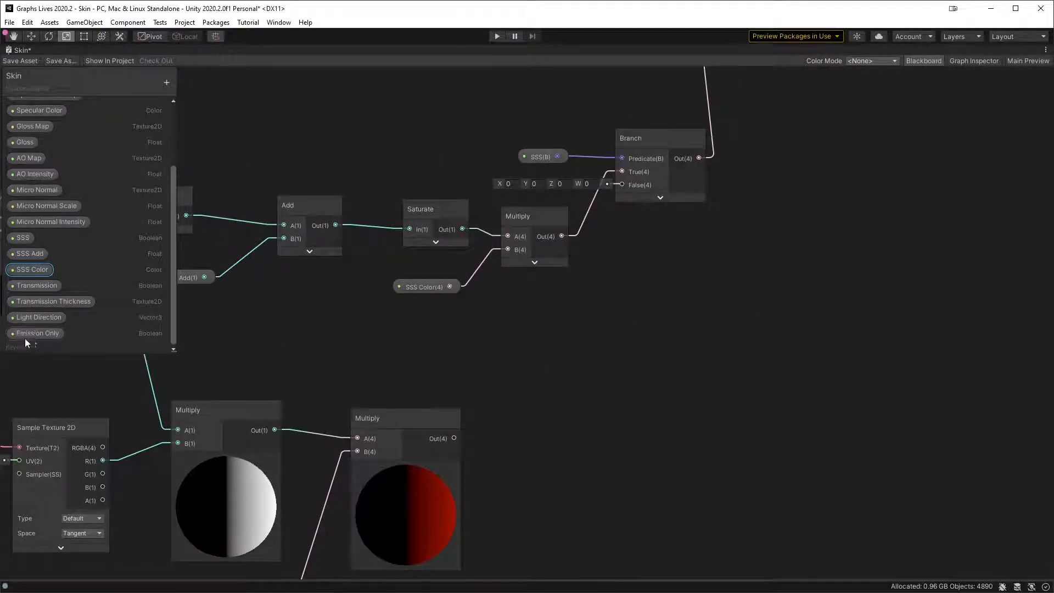
# - Add the Transmission property to the graph as Predicate of a new Branch node and connect the SSS Color Multiply to True
pyautogui.moveTo(41, 288); pyautogui.dragTo(583, 384)
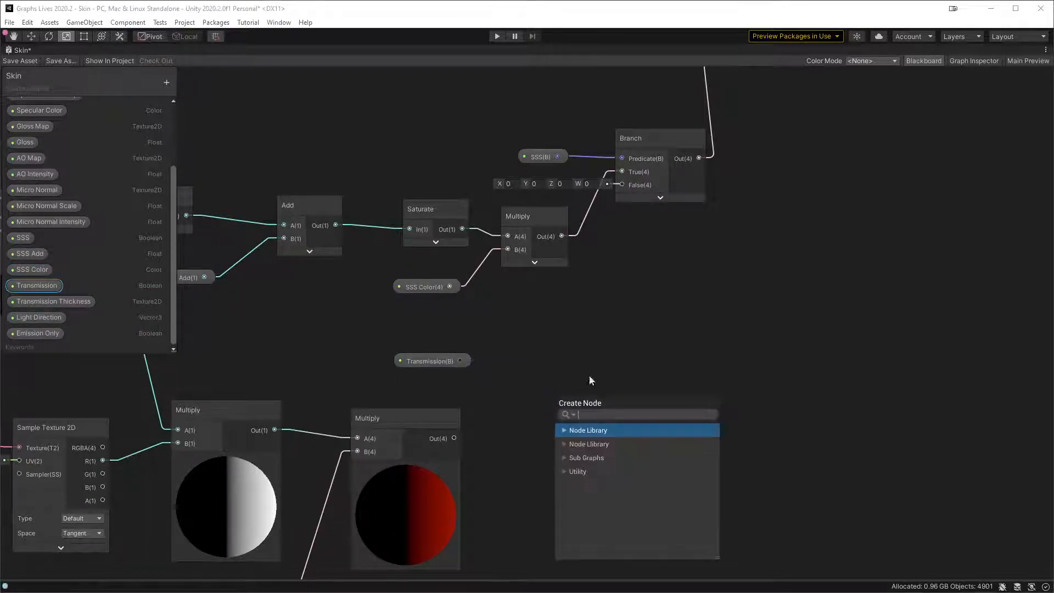
pyautogui.write('branc')
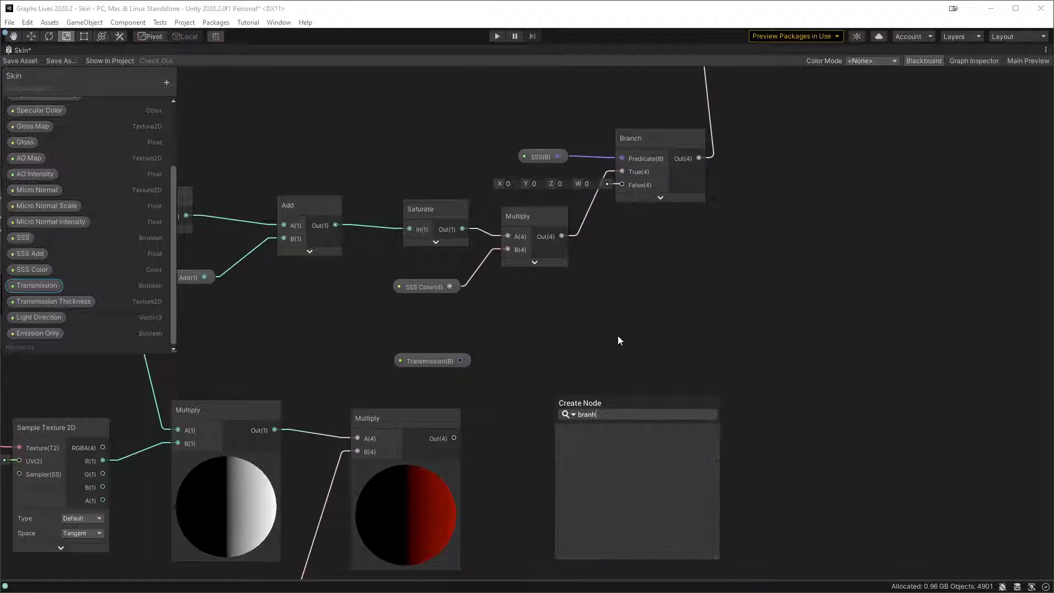
pyautogui.press('Down')
pyautogui.press('Down')
pyautogui.press('Down')
pyautogui.press('Down')
pyautogui.press('Down')
pyautogui.press('Down')
pyautogui.press('Down')
pyautogui.press('Down')
pyautogui.press('Down')
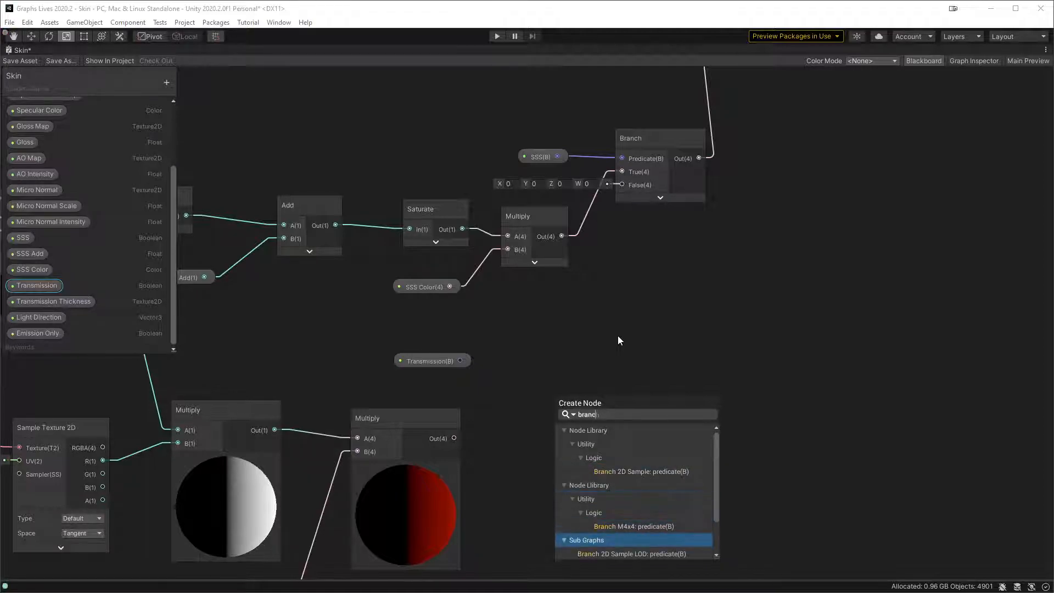
pyautogui.press('Return')
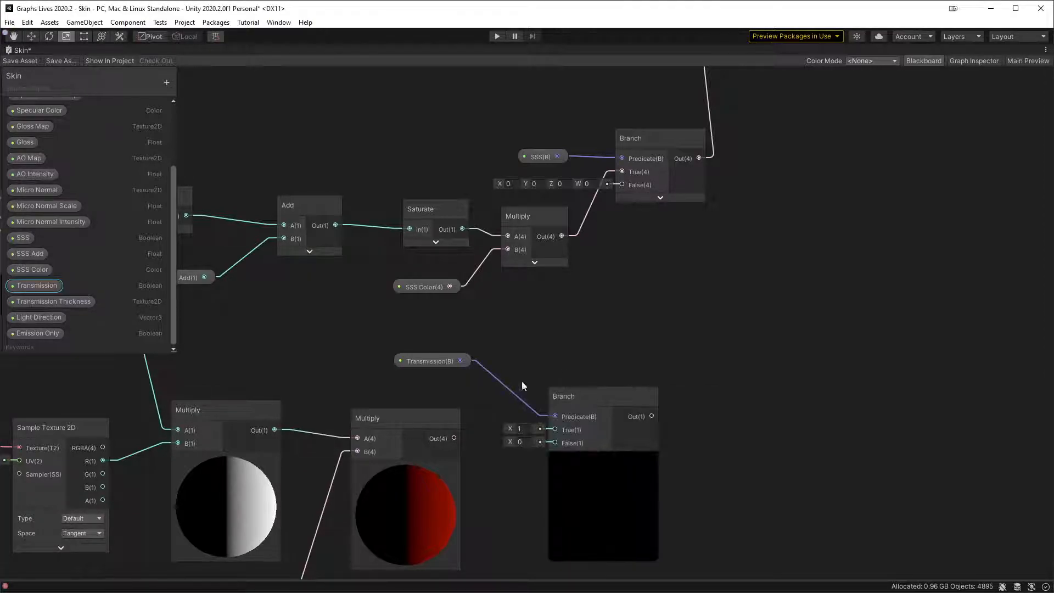
pyautogui.moveTo(455, 438); pyautogui.dragTo(613, 422)
pyautogui.click(647, 461)
# - Sum the SSS and Transmission Branch outputs in a new Add node, route its result in place of the SSS Branch's output, and save the graph
pyautogui.moveTo(674, 287); pyautogui.dragTo(584, 395, button='middle')
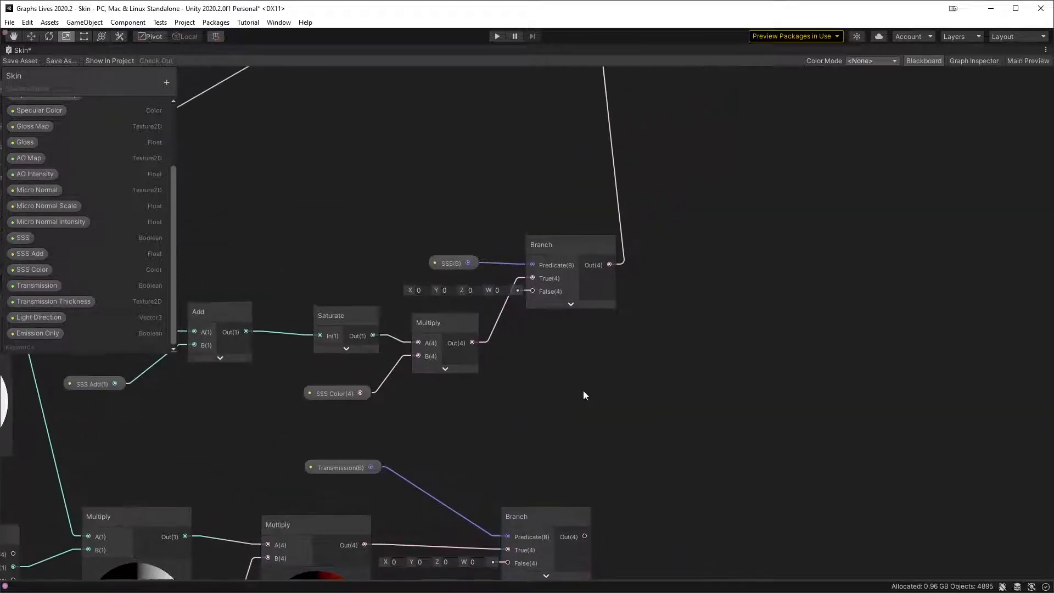
pyautogui.moveTo(611, 265); pyautogui.dragTo(674, 359)
pyautogui.write('ad')
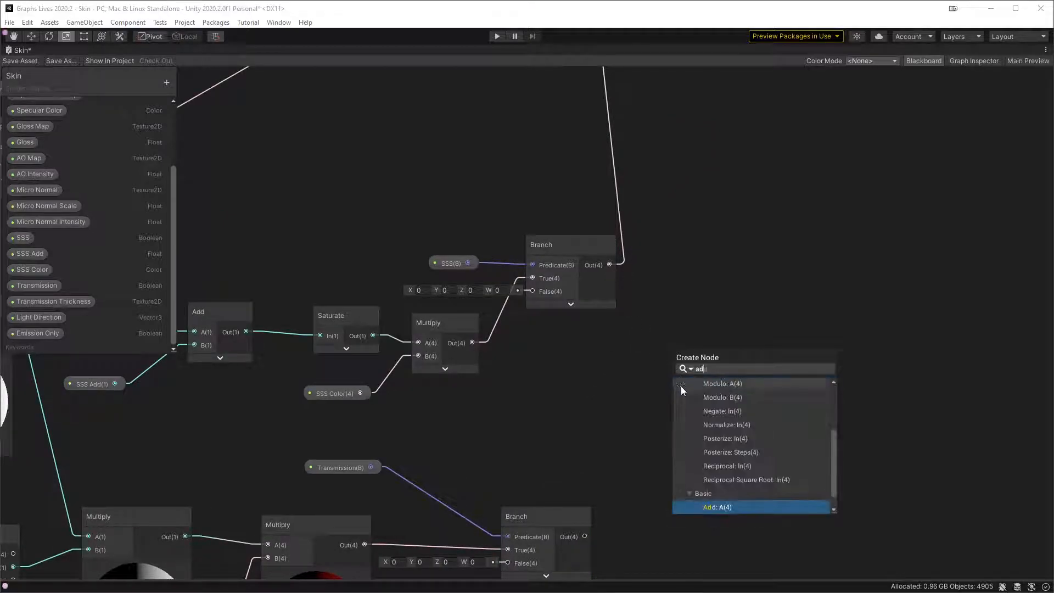
pyautogui.click(721, 507)
pyautogui.moveTo(585, 536); pyautogui.dragTo(673, 380)
pyautogui.moveTo(613, 254); pyautogui.dragTo(769, 367)
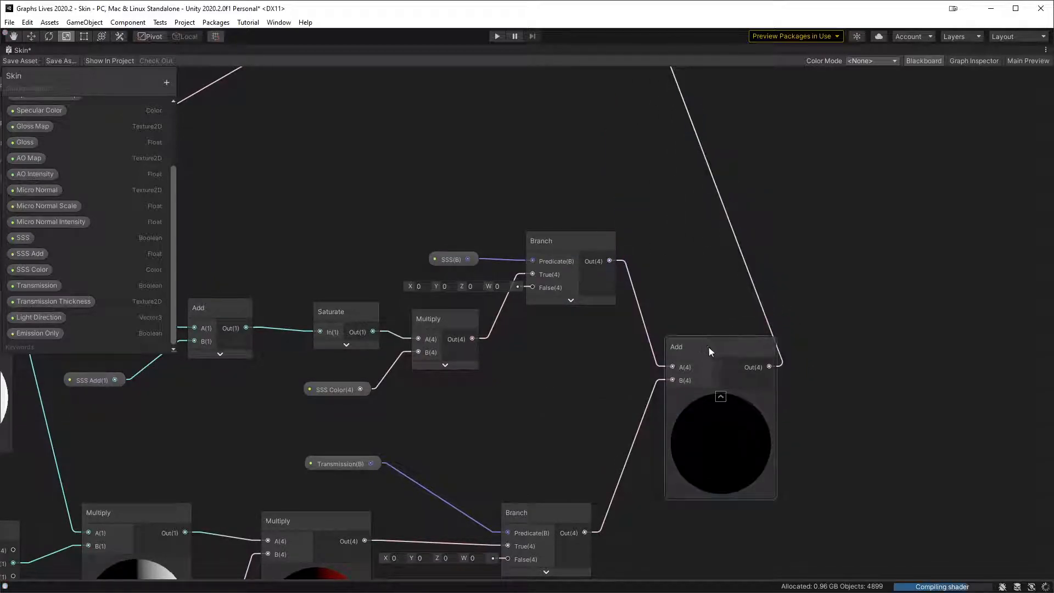
pyautogui.moveTo(707, 347); pyautogui.dragTo(693, 292)
pyautogui.click(16, 60)
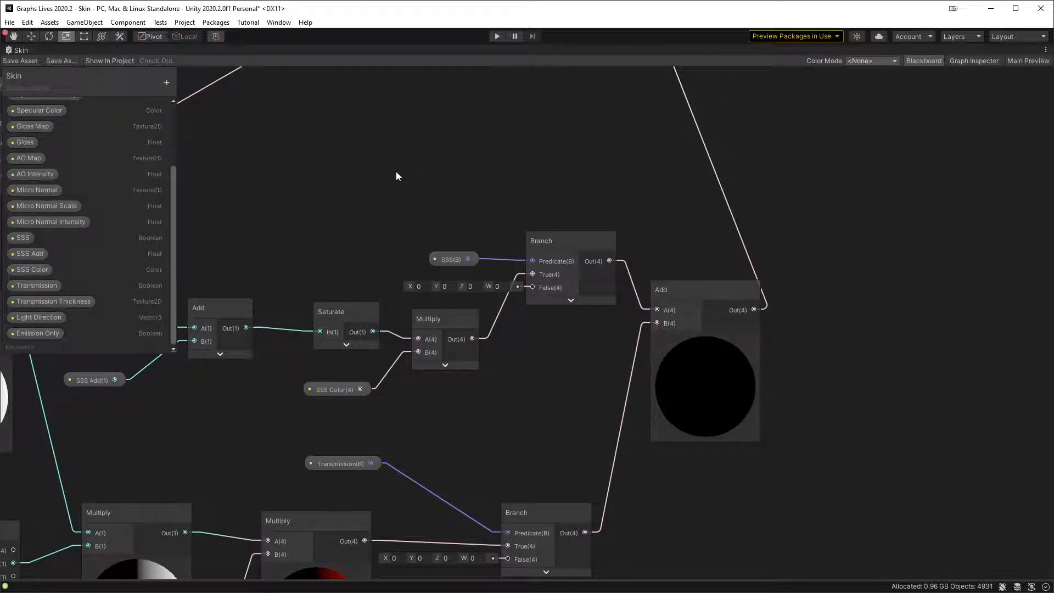
# - Return to the scene layout and enable Transmission on the Skin material, viewing the head from behind
pyautogui.hotkey('shift', 'space')
pyautogui.moveTo(339, 250); pyautogui.dragTo(383, 253, button='middle')
pyautogui.keyDown('alt'); pyautogui.moveTo(383, 253); pyautogui.dragTo(311, 269); pyautogui.keyUp('alt')
pyautogui.moveTo(258, 256); pyautogui.dragTo(303, 258, button='middle')
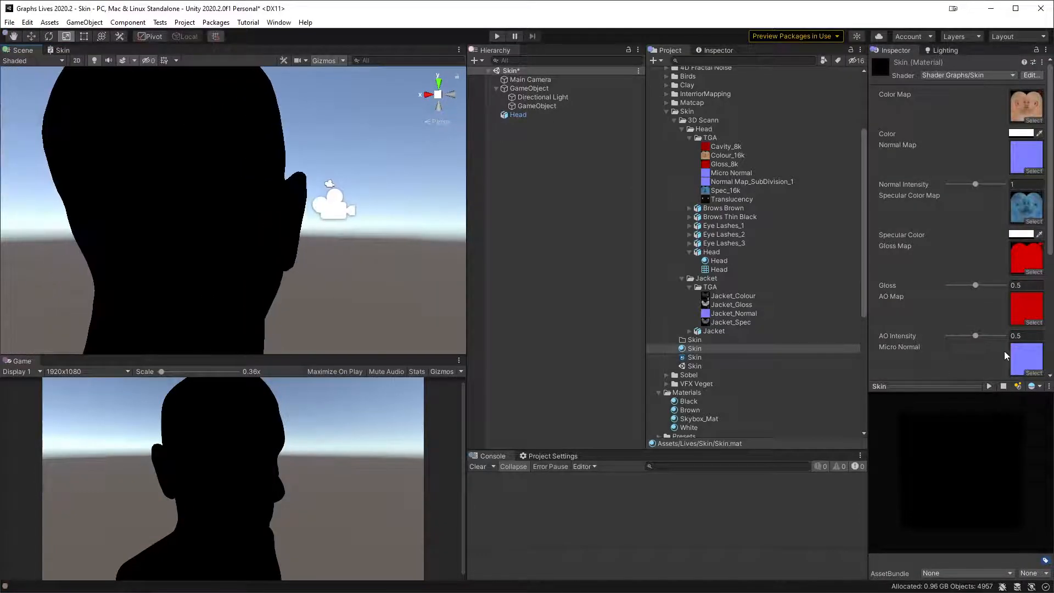
pyautogui.scroll(-5, 1004, 329)
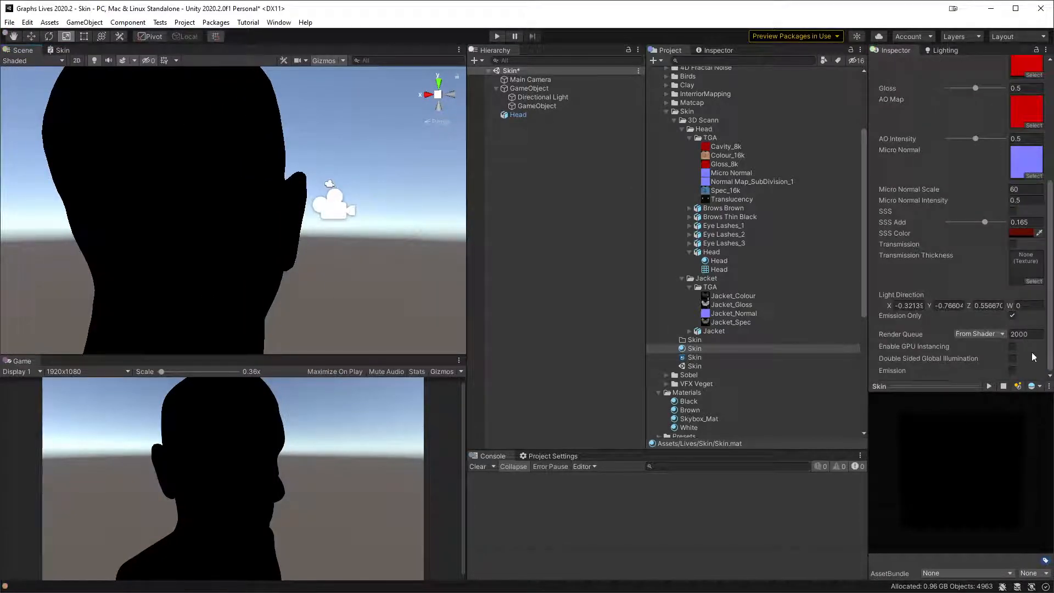
pyautogui.click(1011, 244)
pyautogui.keyDown('alt'); pyautogui.moveTo(330, 250); pyautogui.dragTo(289, 268); pyautogui.keyUp('alt')
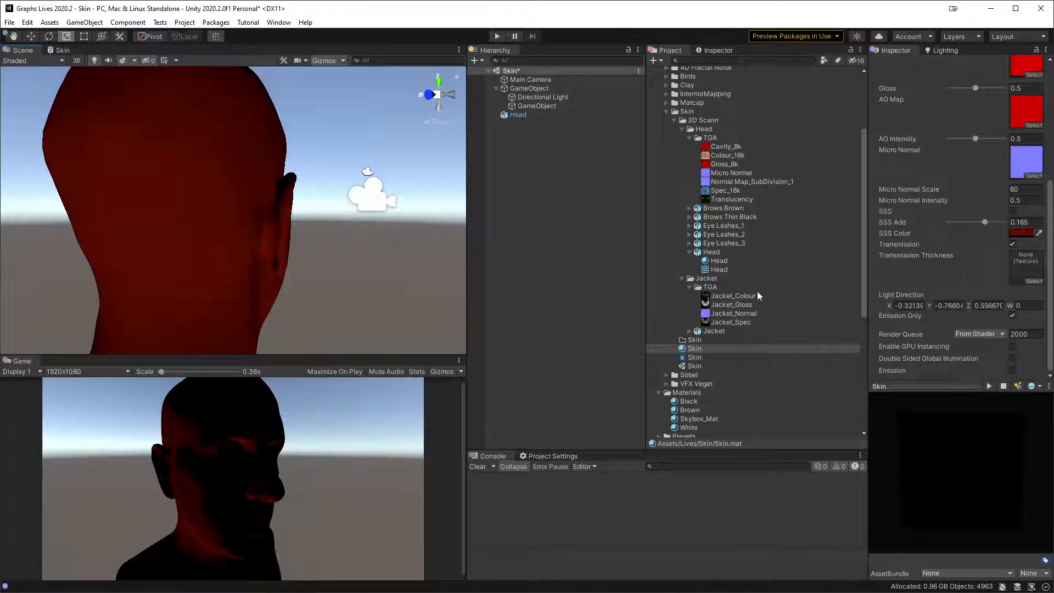
# - Assign the Translucency texture as Transmission Thickness and apply import settings of Single Channel type with the Red channel
pyautogui.click(745, 200)
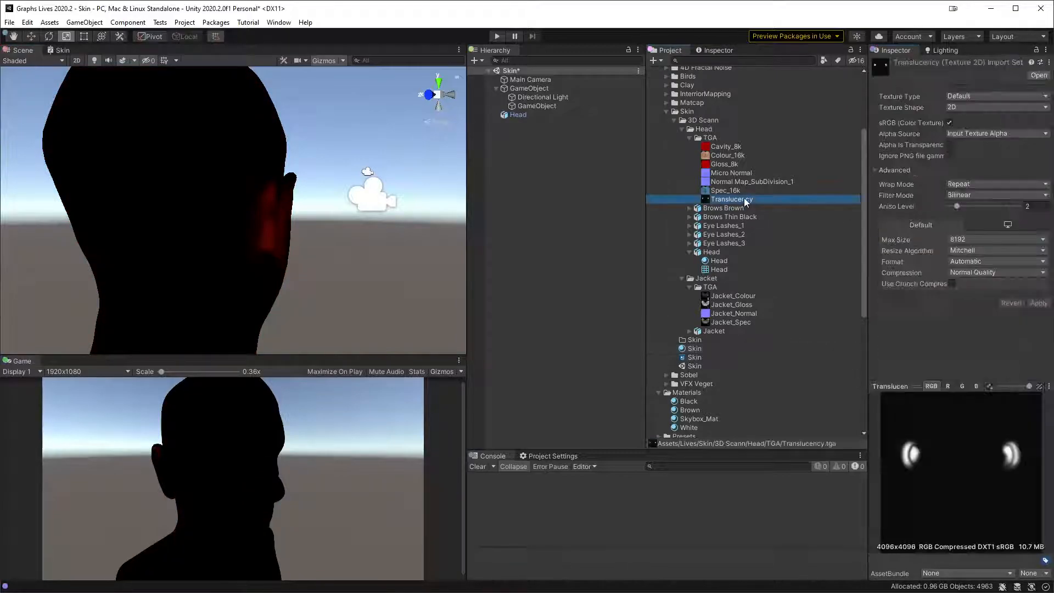
pyautogui.click(988, 96)
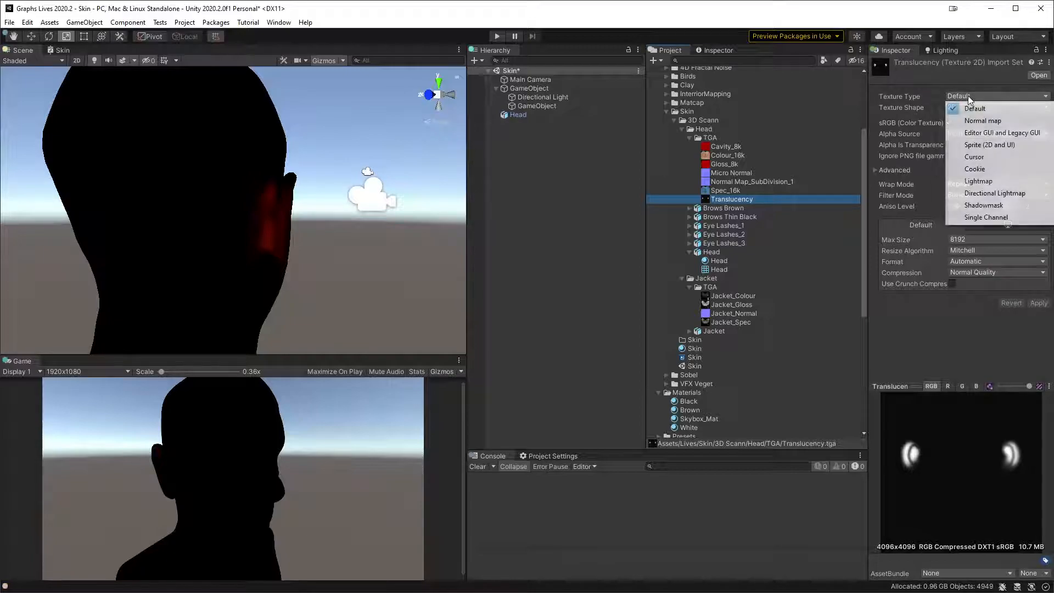
pyautogui.click(986, 217)
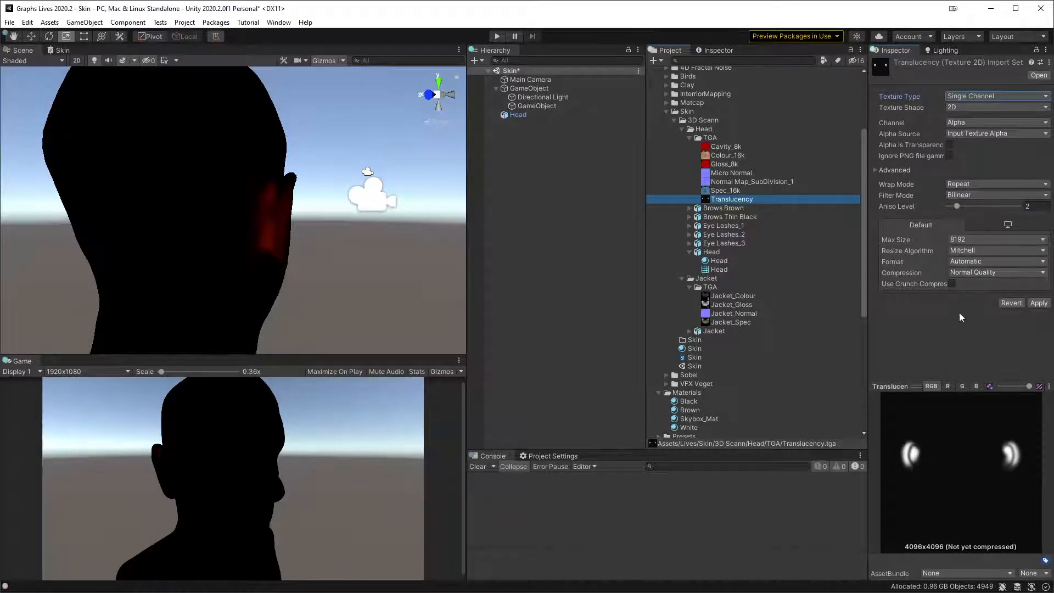
pyautogui.click(980, 124)
pyautogui.click(984, 144)
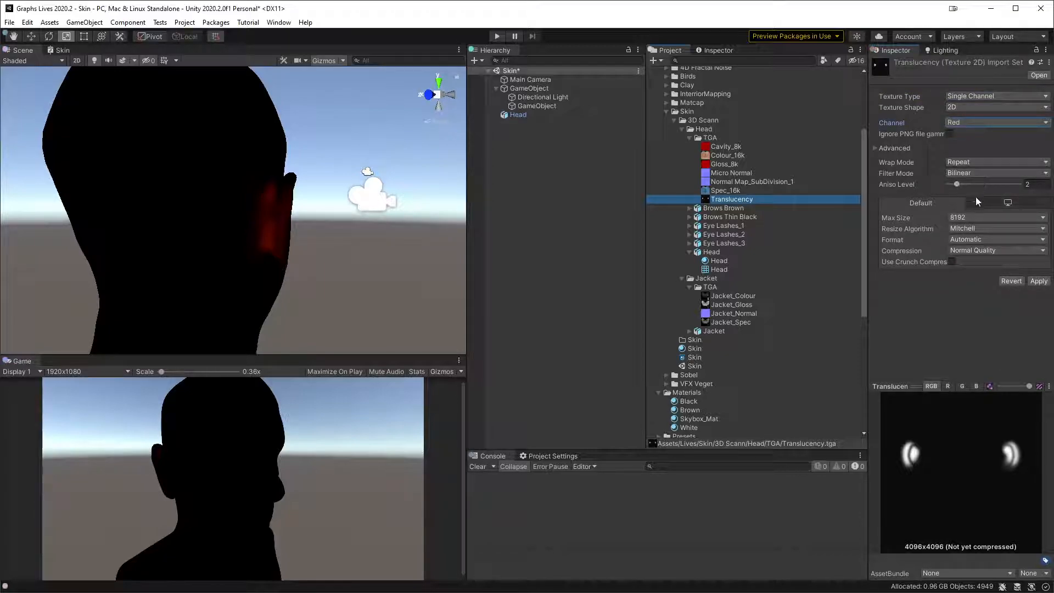
pyautogui.click(1036, 282)
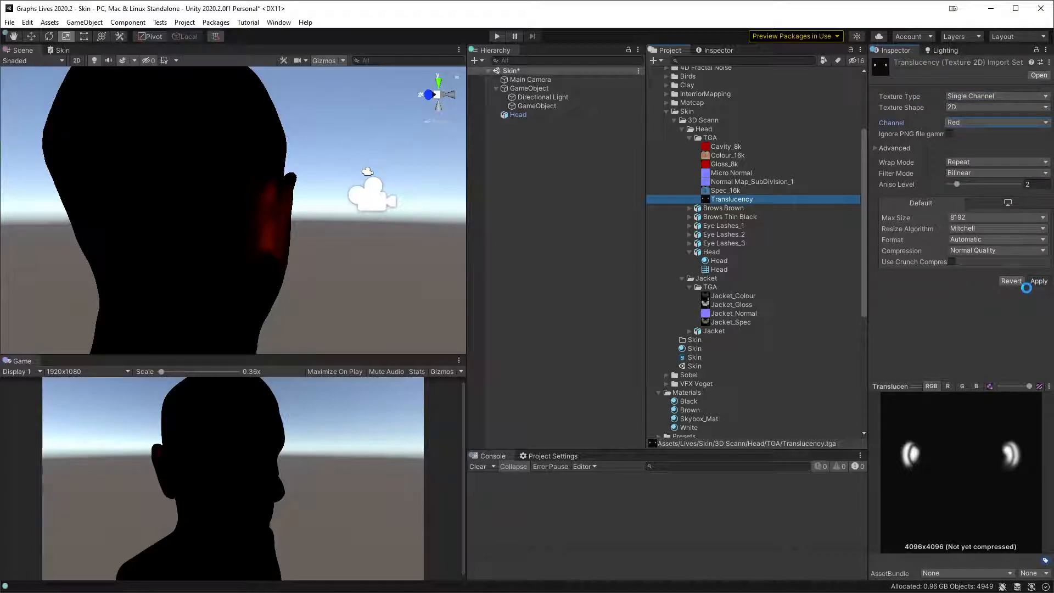
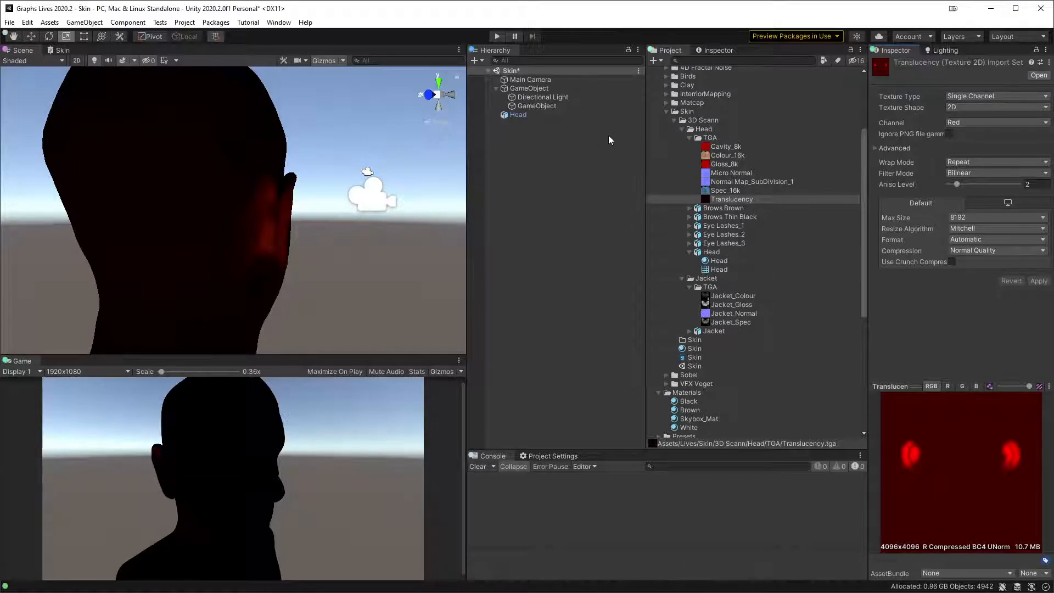
# - Enable SSS on the Skin material alongside Transmission and view the head from the side
pyautogui.click(691, 350)
pyautogui.scroll(-5, 997, 245)
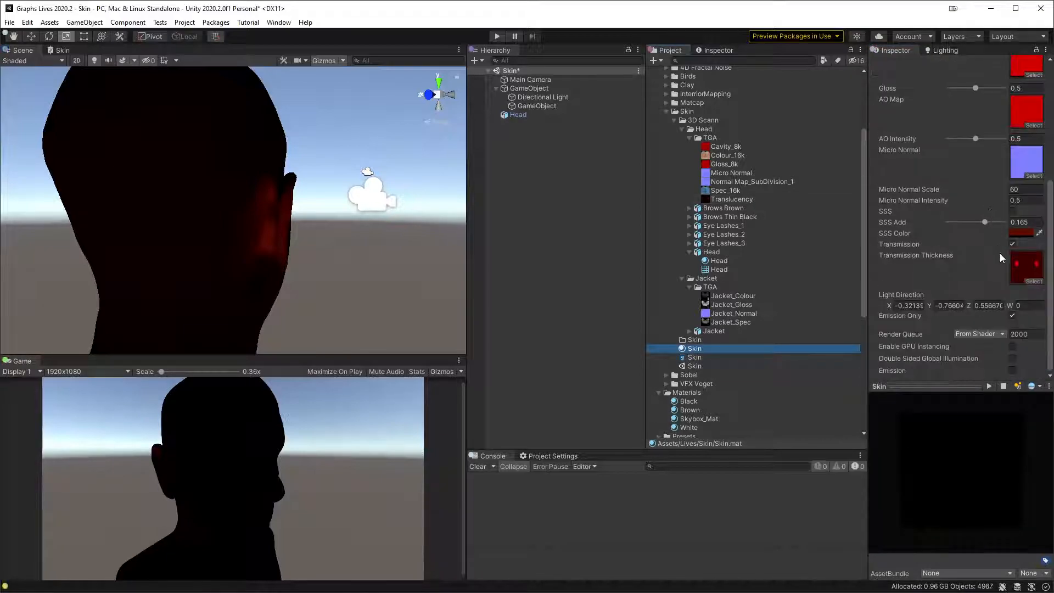
pyautogui.click(1013, 211)
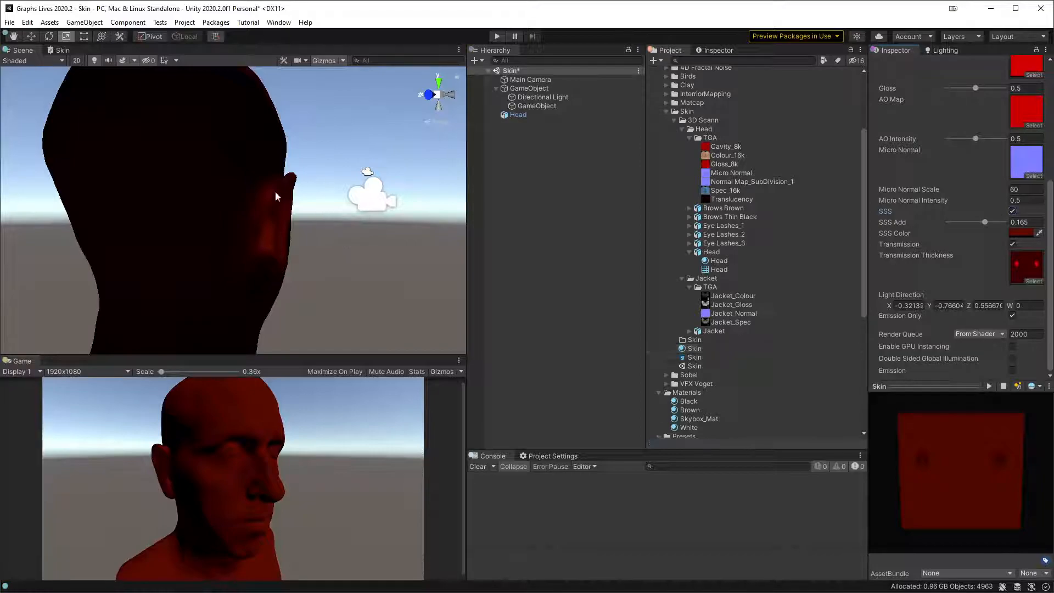
pyautogui.moveTo(295, 181); pyautogui.dragTo(58, 216)
pyautogui.press('super')
pyautogui.moveTo(326, 202); pyautogui.dragTo(315, 218, button='middle')
pyautogui.keyDown('alt'); pyautogui.moveTo(316, 217); pyautogui.dragTo(274, 179); pyautogui.keyUp('alt')
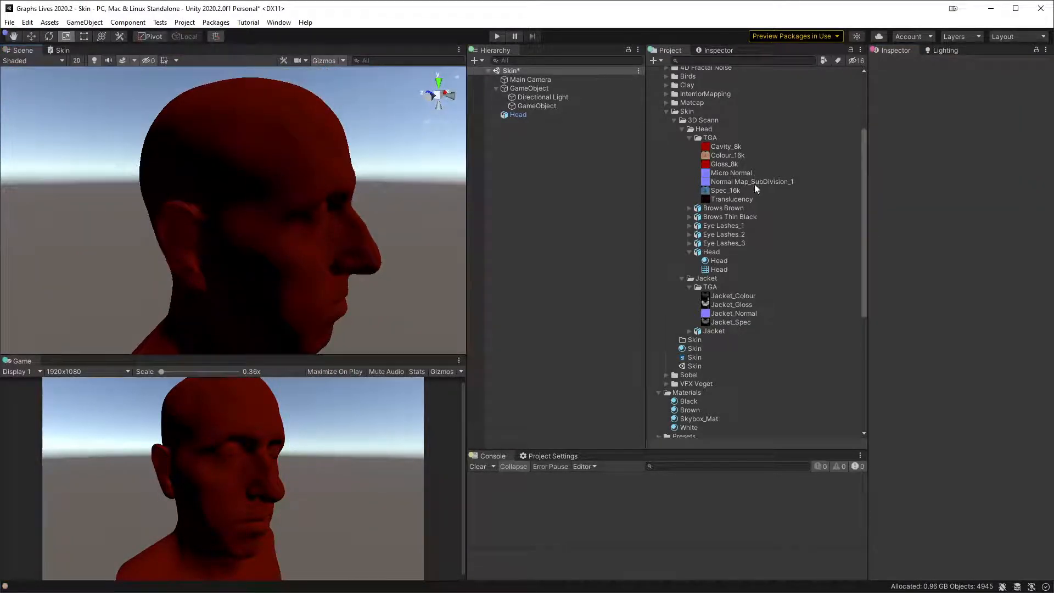
# - Turn off Emission Only on the Skin material
pyautogui.click(700, 350)
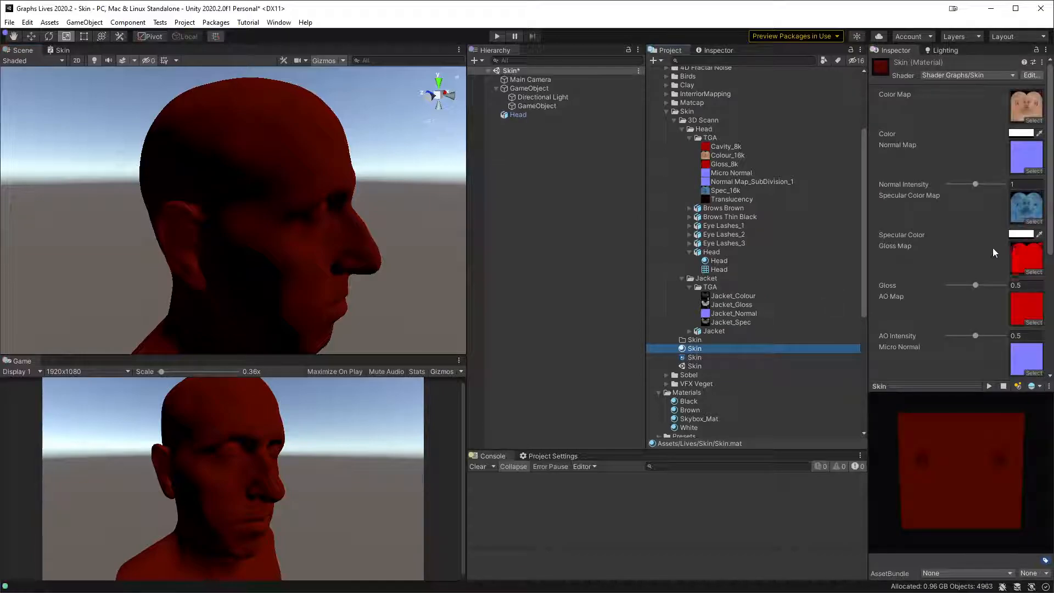
pyautogui.scroll(-5, 991, 246)
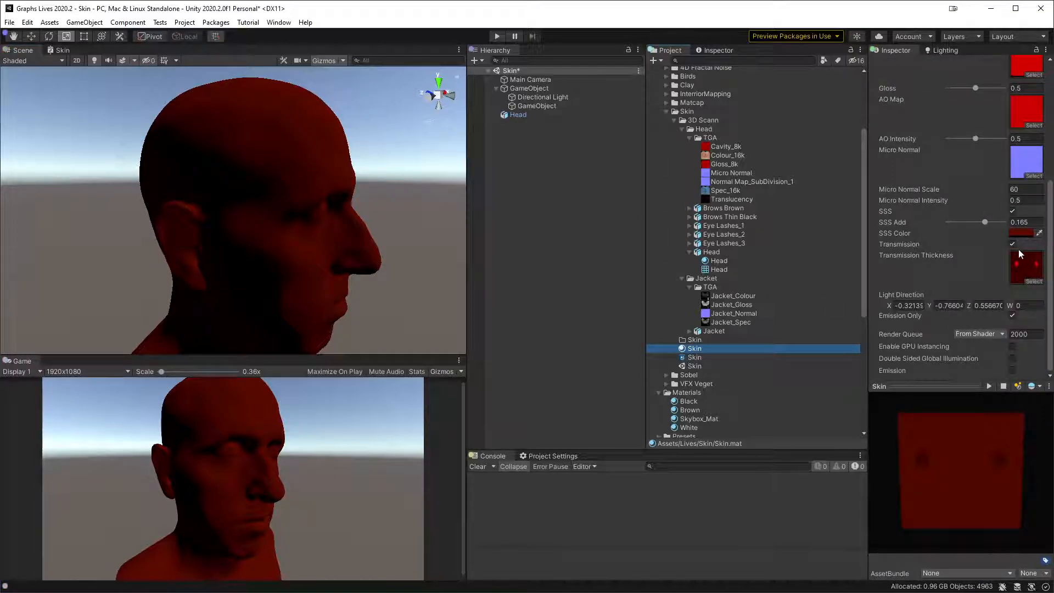
pyautogui.click(1012, 315)
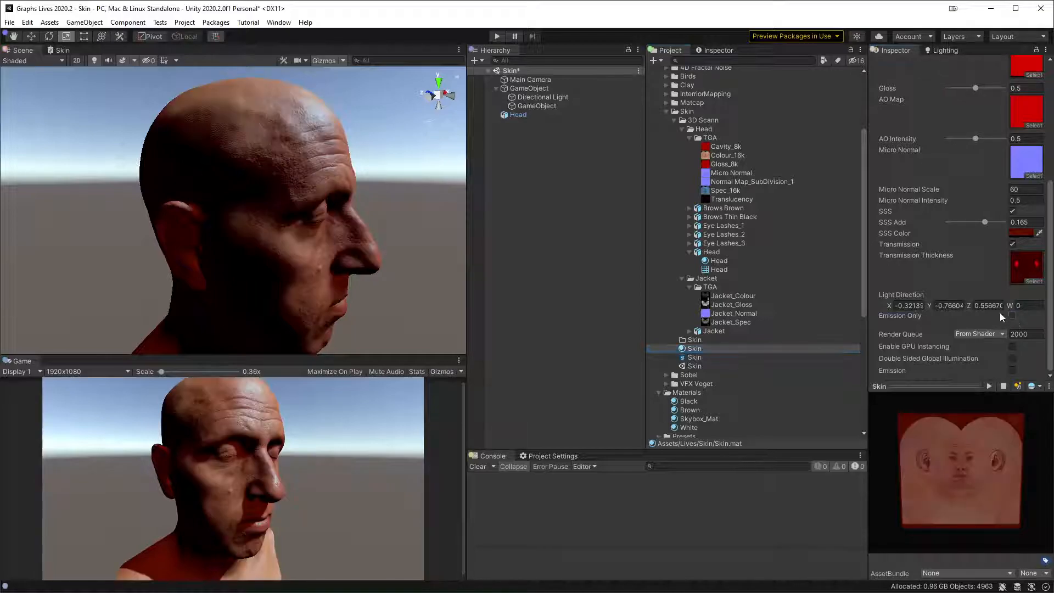
# - Examine the fully shaded head with SSS and Transmission from several angles and distances
pyautogui.keyDown('alt'); pyautogui.moveTo(184, 213); pyautogui.dragTo(413, 279); pyautogui.keyUp('alt')
pyautogui.scroll(-8, 343, 170)
pyautogui.keyDown('alt'); pyautogui.moveTo(343, 170); pyautogui.dragTo(240, 226); pyautogui.keyUp('alt')
pyautogui.keyDown('alt'); pyautogui.moveTo(233, 159); pyautogui.dragTo(362, 396, button='right'); pyautogui.keyUp('alt')
pyautogui.keyDown('alt'); pyautogui.moveTo(308, 222); pyautogui.dragTo(200, 219); pyautogui.keyUp('alt')
pyautogui.moveTo(200, 219); pyautogui.dragTo(261, 219, button='middle')
pyautogui.keyDown('alt'); pyautogui.moveTo(261, 220); pyautogui.dragTo(368, 249, button='right'); pyautogui.keyUp('alt')
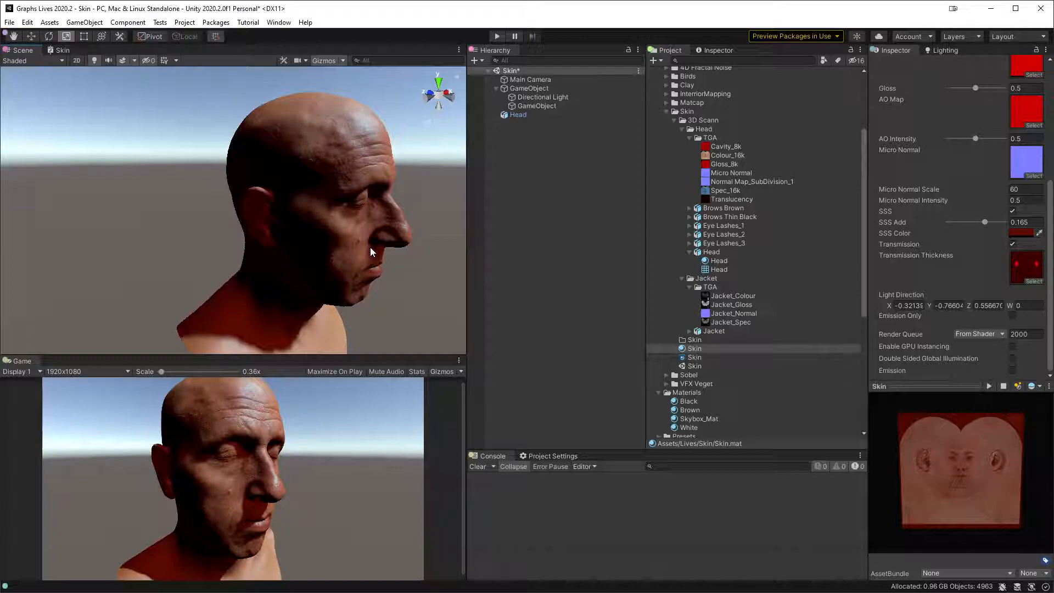
pyautogui.keyDown('alt'); pyautogui.moveTo(389, 209); pyautogui.dragTo(234, 200); pyautogui.keyUp('alt')
pyautogui.keyDown('alt'); pyautogui.moveTo(383, 262); pyautogui.dragTo(309, 241); pyautogui.keyUp('alt')
pyautogui.moveTo(309, 242); pyautogui.dragTo(308, 215, button='middle')
pyautogui.keyDown('alt'); pyautogui.moveTo(358, 302); pyautogui.dragTo(322, 190, button='right'); pyautogui.keyUp('alt')
pyautogui.moveTo(308, 216); pyautogui.dragTo(331, 208, button='middle')
# - Duplicate the Head object and move the copy beside the original at X position 0.26
pyautogui.click(294, 242)
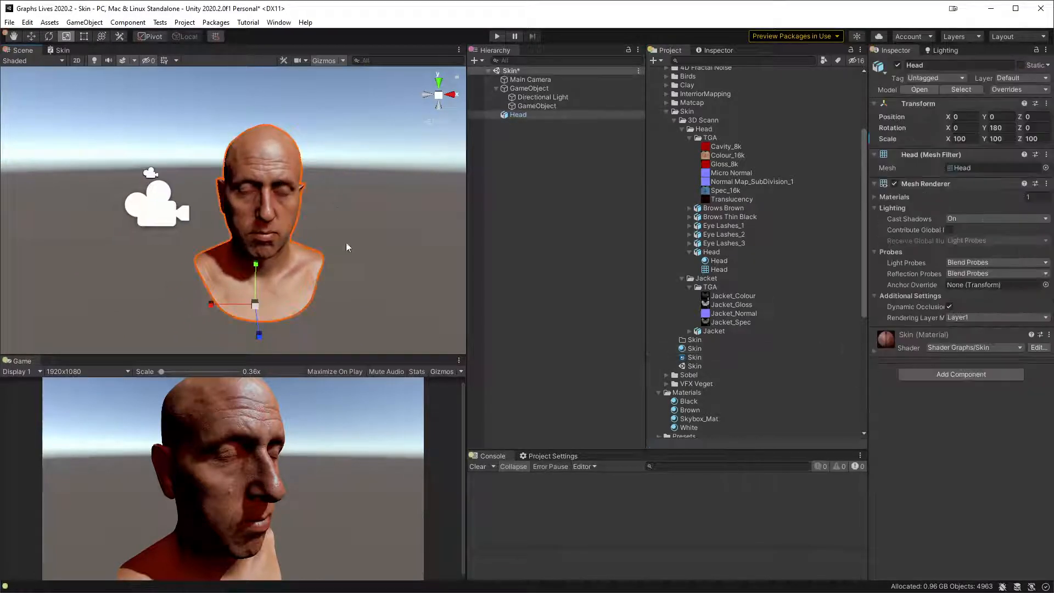
pyautogui.keyDown('alt'); pyautogui.moveTo(338, 242); pyautogui.dragTo(241, 281); pyautogui.keyUp('alt')
pyautogui.hotkey('ctrl', 'd')
pyautogui.press('w')
pyautogui.moveTo(177, 303); pyautogui.dragTo(277, 303)
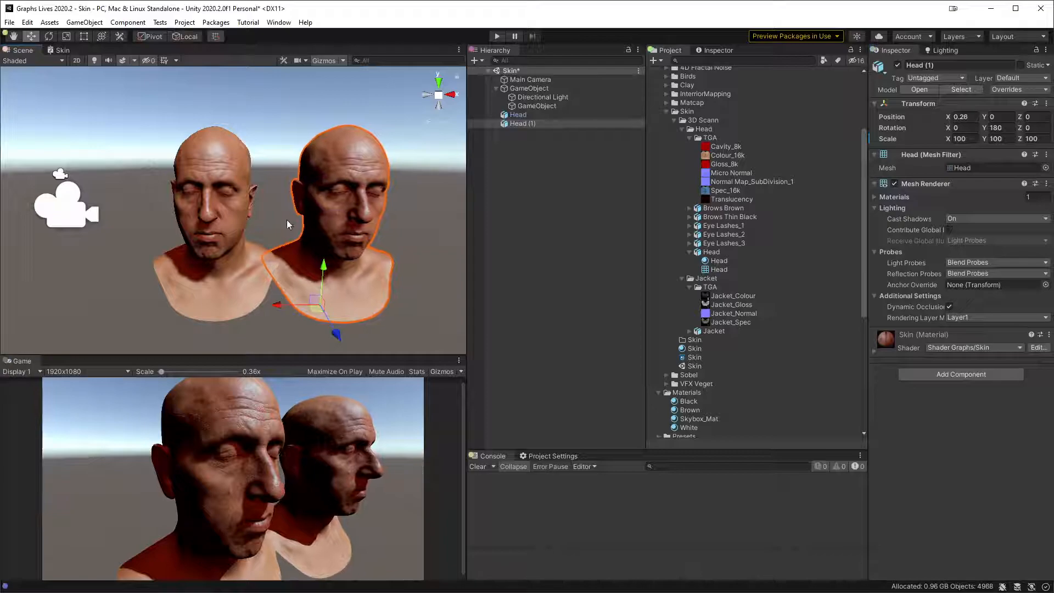
pyautogui.moveTo(283, 226); pyautogui.dragTo(252, 226, button='middle')
pyautogui.keyDown('alt'); pyautogui.moveTo(252, 226); pyautogui.dragTo(256, 204, button='right'); pyautogui.keyUp('alt')
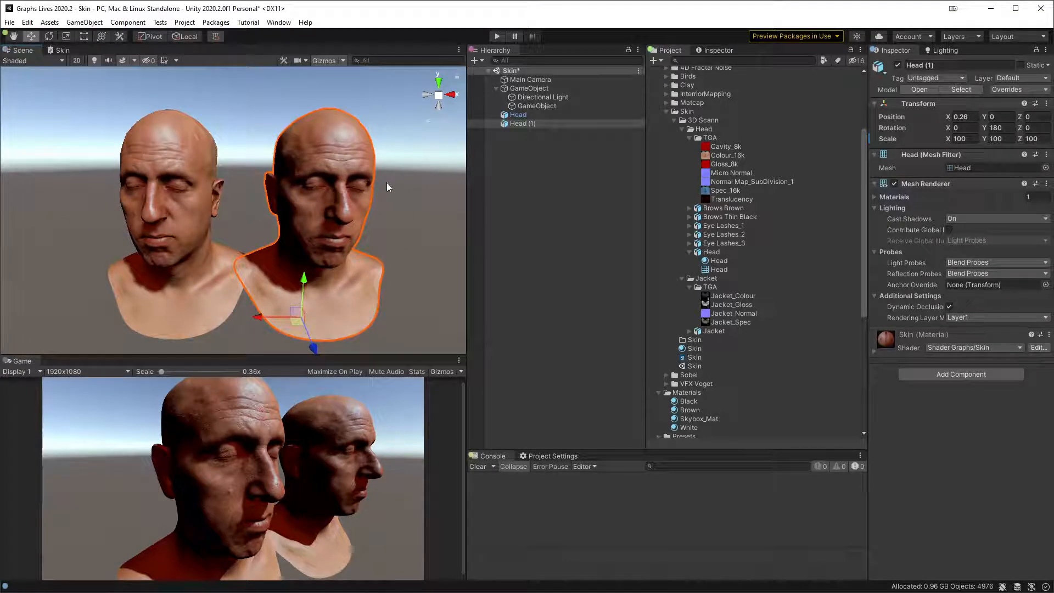
pyautogui.click(406, 181)
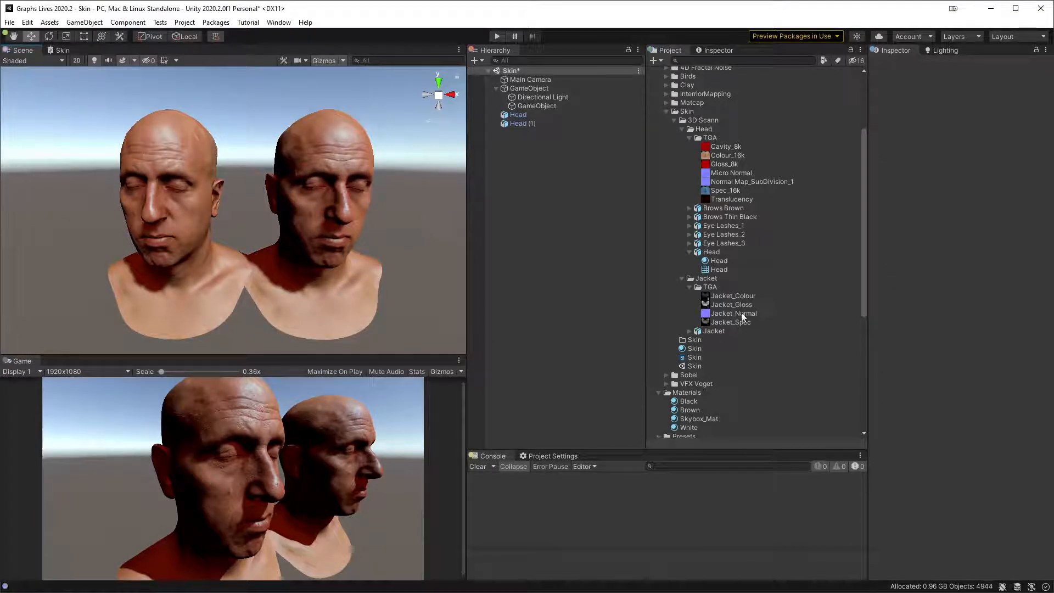
# - Duplicate the Skin material and rename the copy Skin No Effect
pyautogui.click(719, 348)
pyautogui.hotkey('ctrl', 'd')
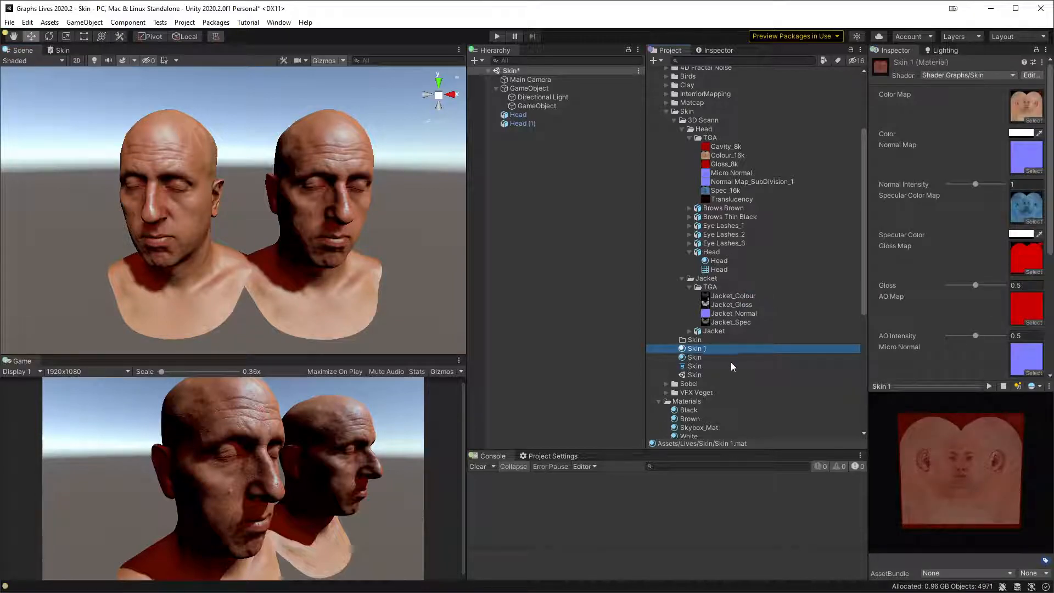
pyautogui.click(706, 351)
pyautogui.press('BackSpace')
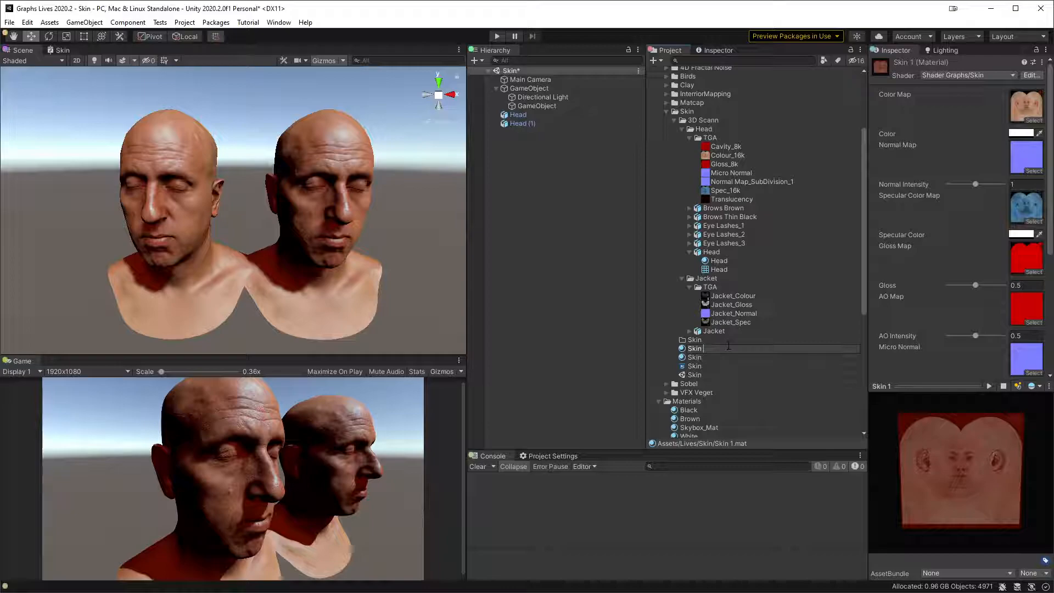
pyautogui.write('No Effect')
pyautogui.press('Return')
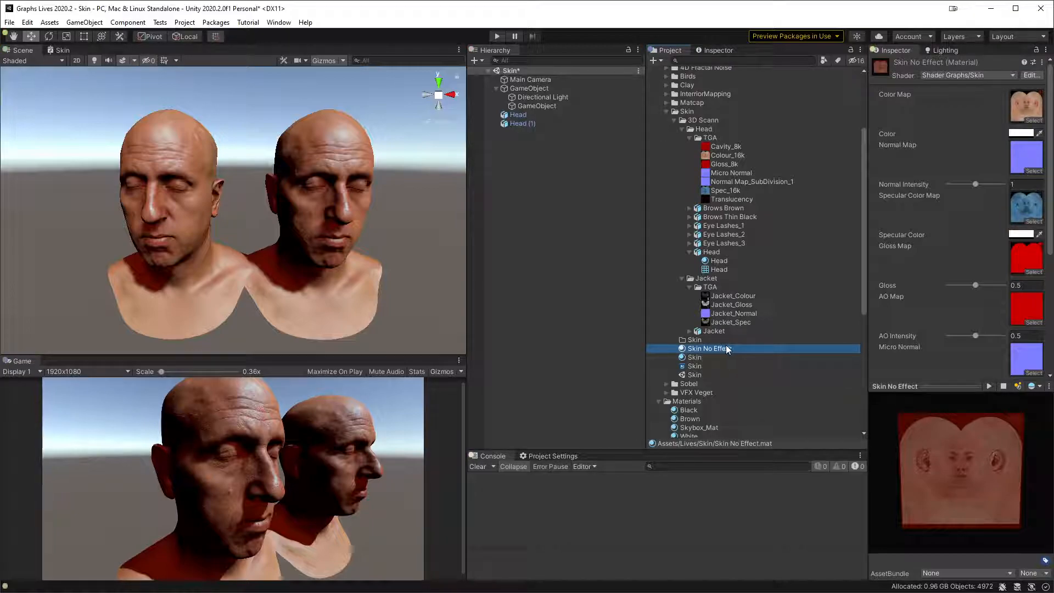
# - Disable Transmission and SSS on the Skin No Effect material and apply it to the duplicated head
pyautogui.scroll(-5, 1008, 278)
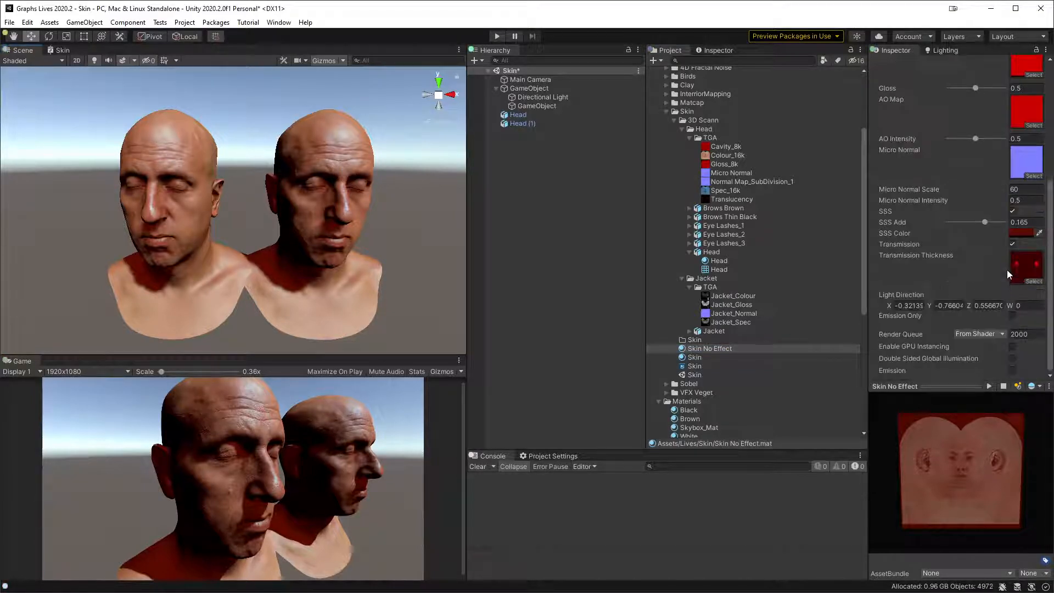
pyautogui.click(1013, 244)
pyautogui.click(1012, 212)
pyautogui.click(406, 164)
pyautogui.keyDown('alt'); pyautogui.moveTo(407, 163); pyautogui.dragTo(323, 208); pyautogui.keyUp('alt')
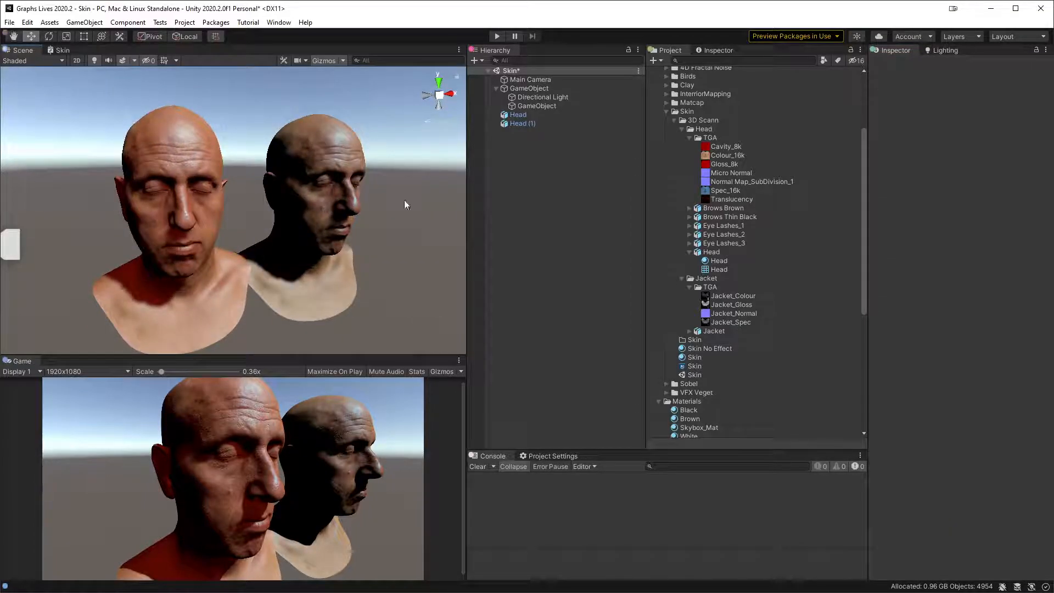
# - Set the scene's environment lighting intensity multiplier to 1
pyautogui.click(947, 50)
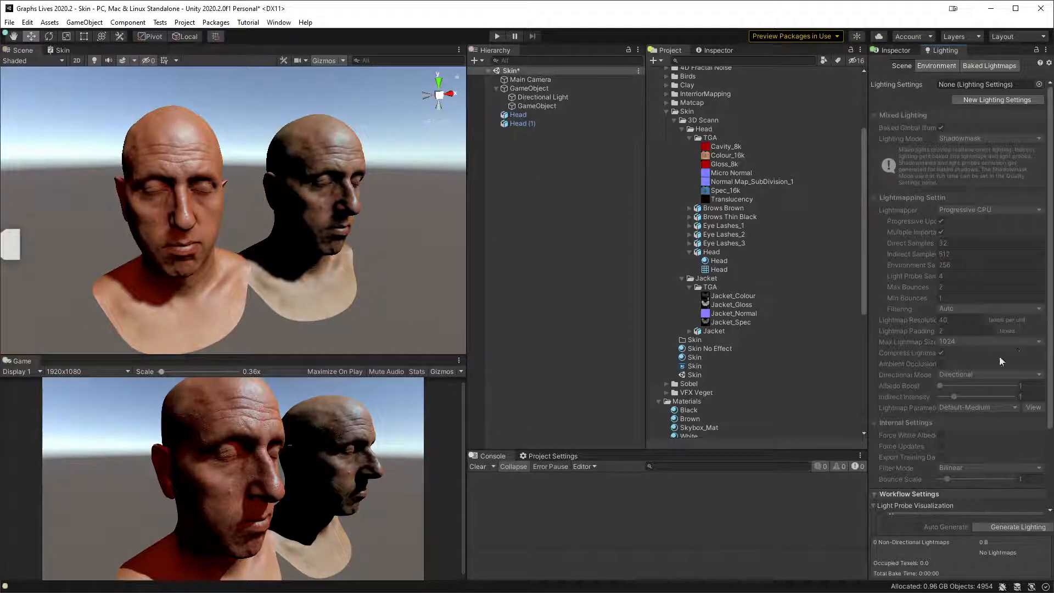
pyautogui.click(945, 66)
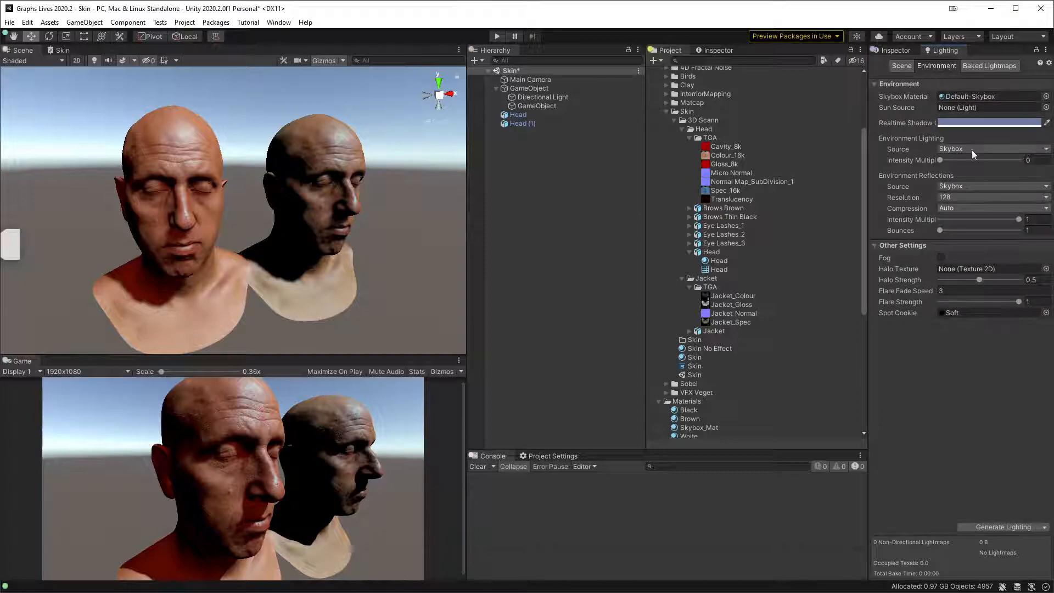
pyautogui.write('1')
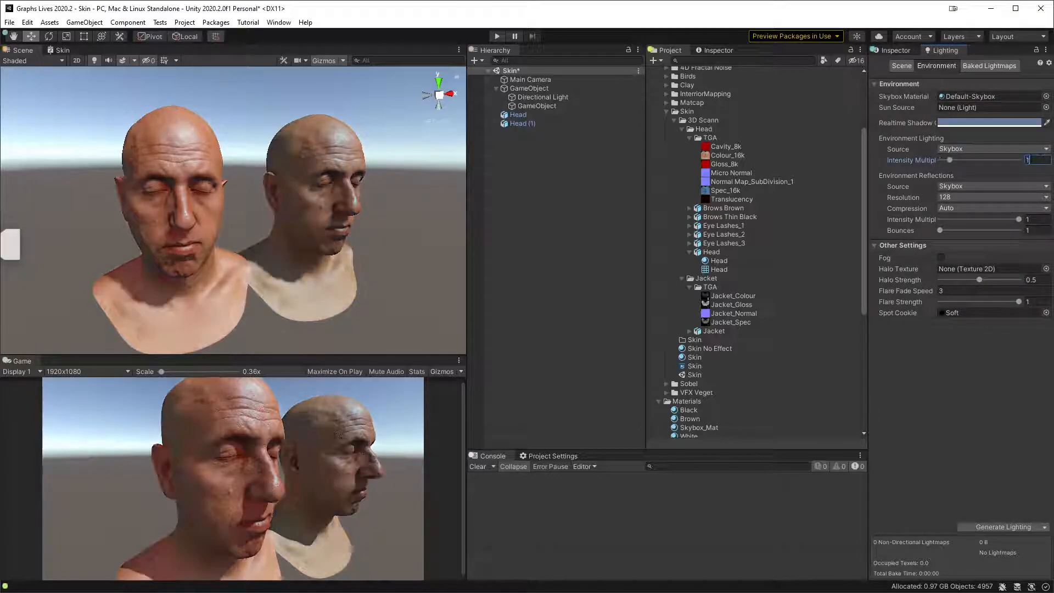
# - Compare the skin-shaded head with the no-effect head from the front, back and side, up close and at a distance
pyautogui.click(252, 120)
pyautogui.keyDown('alt'); pyautogui.moveTo(252, 121); pyautogui.dragTo(281, 235); pyautogui.keyUp('alt')
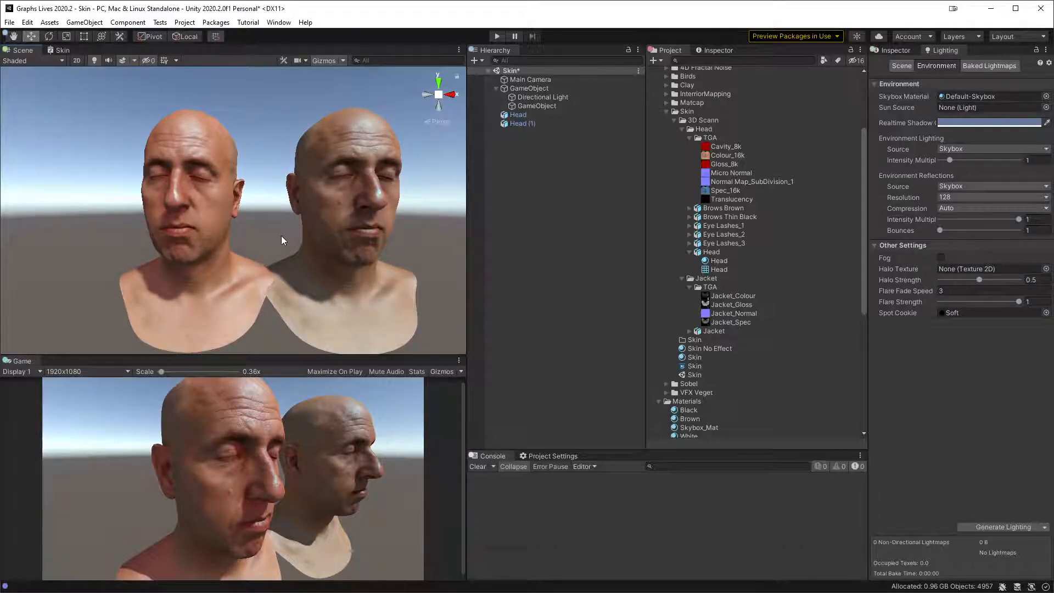
pyautogui.scroll(5, 285, 252)
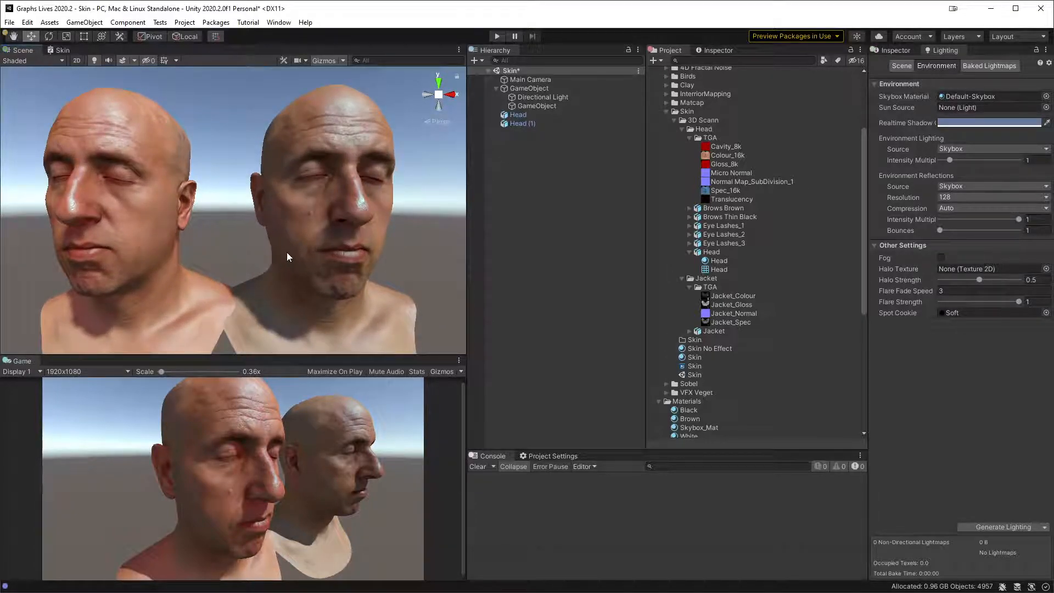
pyautogui.hotkey('shift', 'space')
pyautogui.keyDown('alt'); pyautogui.moveTo(353, 252); pyautogui.dragTo(666, 316); pyautogui.keyUp('alt')
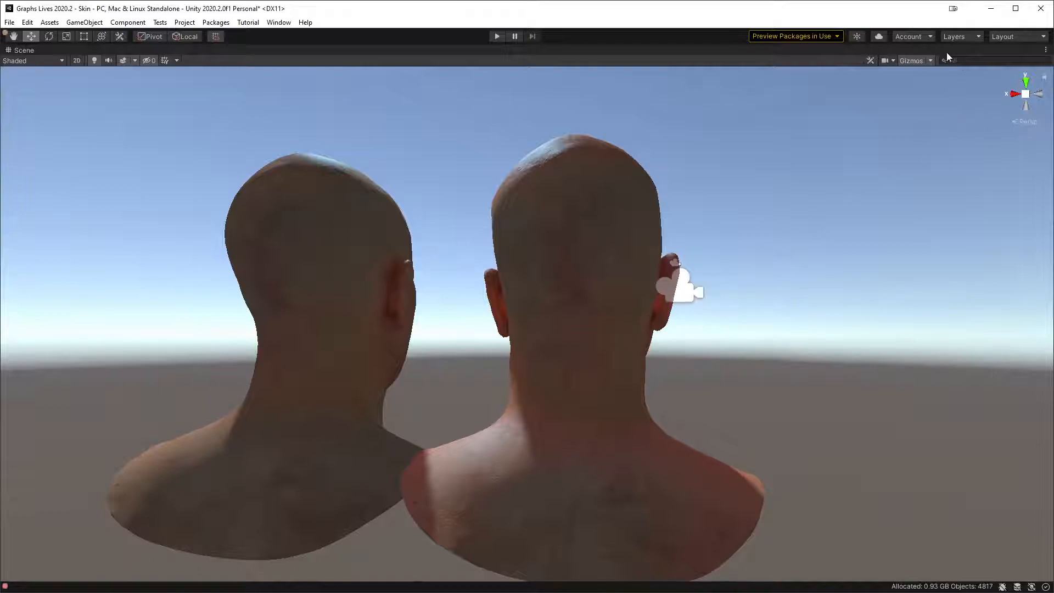
pyautogui.click(913, 61)
pyautogui.keyDown('alt'); pyautogui.moveTo(718, 337); pyautogui.dragTo(501, 351); pyautogui.keyUp('alt')
pyautogui.keyDown('alt'); pyautogui.moveTo(767, 341); pyautogui.dragTo(488, 325); pyautogui.keyUp('alt')
pyautogui.keyDown('alt'); pyautogui.moveTo(501, 225); pyautogui.dragTo(537, 431, button='right'); pyautogui.keyUp('alt')
pyautogui.keyDown('alt'); pyautogui.moveTo(447, 266); pyautogui.dragTo(482, 400); pyautogui.keyUp('alt')
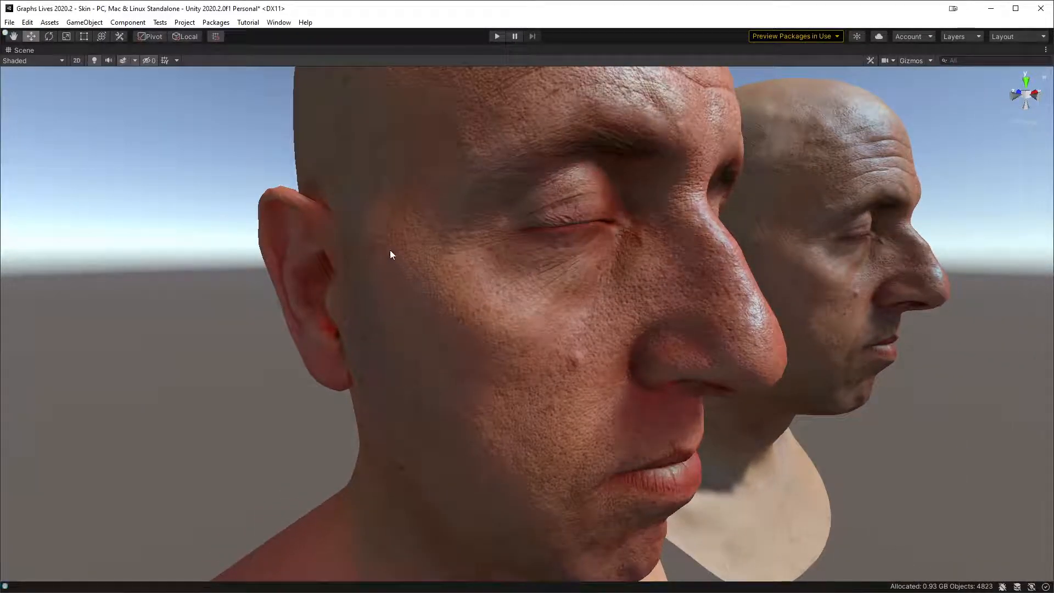
pyautogui.keyDown('alt'); pyautogui.moveTo(423, 303); pyautogui.dragTo(584, 285); pyautogui.keyUp('alt')
pyautogui.moveTo(566, 293); pyautogui.dragTo(677, 330, button='middle')
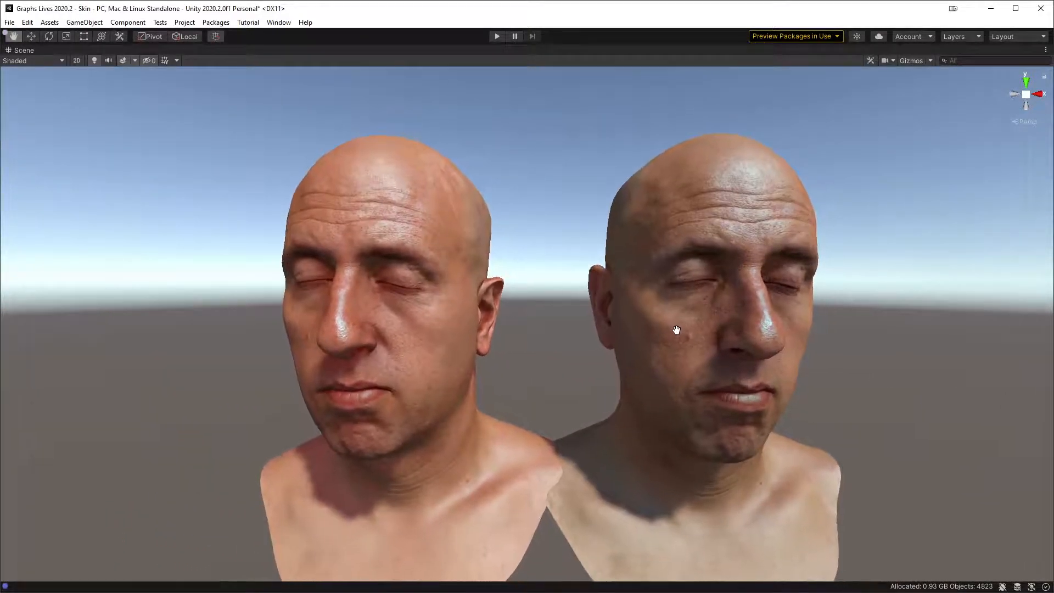
pyautogui.moveTo(544, 325)
pyautogui.keyDown('alt'); pyautogui.mouseDown()
pyautogui.moveTo(617, 322)
pyautogui.moveTo(563, 324)
pyautogui.mouseUp(); pyautogui.keyUp('alt')
pyautogui.hotkey('shift', 'space')
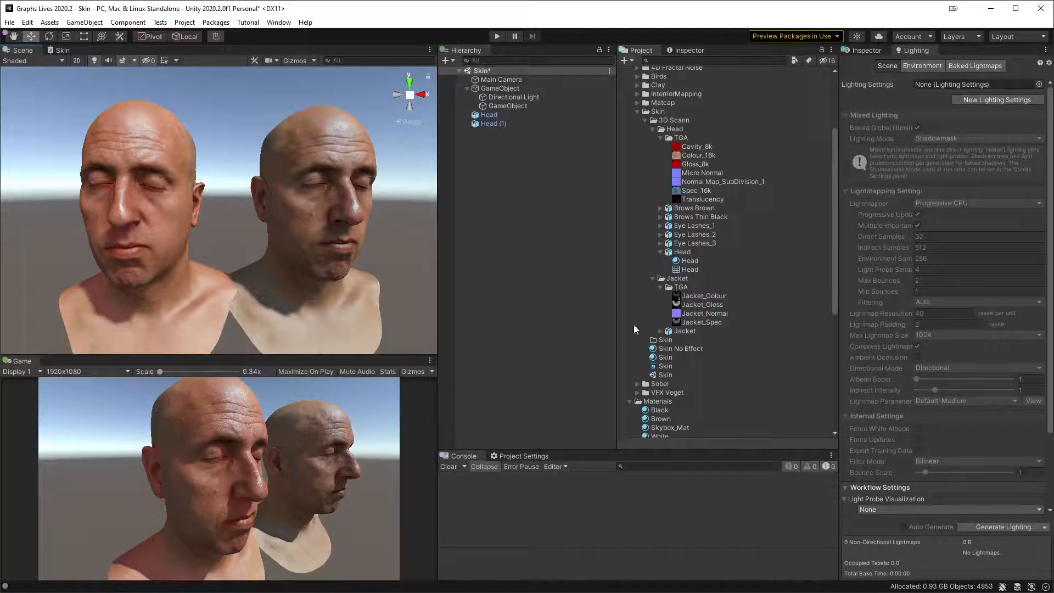
pyautogui.scroll(-3, 940, 371)
pyautogui.scroll(3, 941, 362)
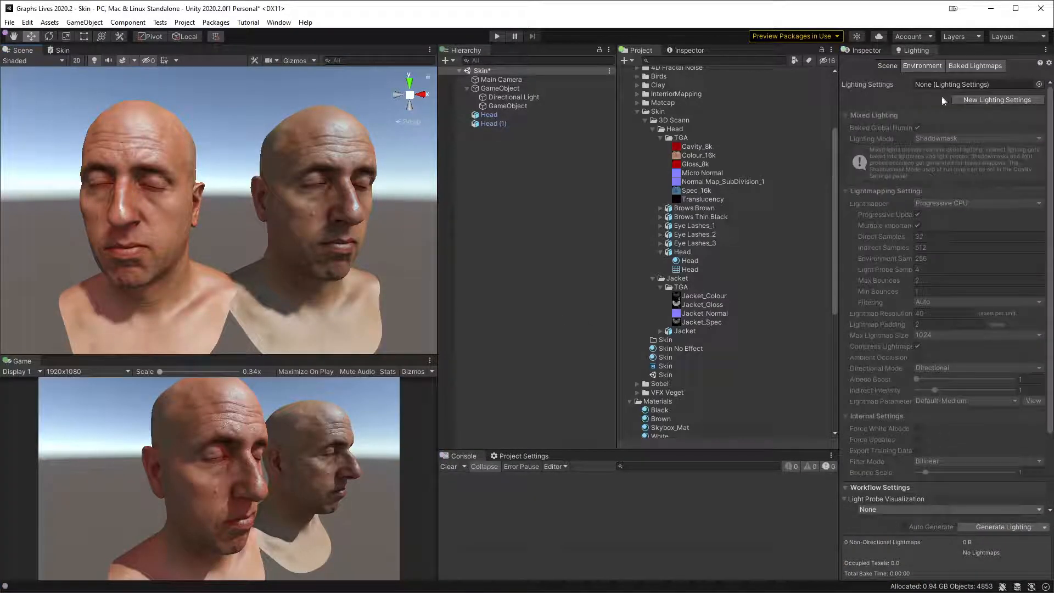
pyautogui.click(866, 53)
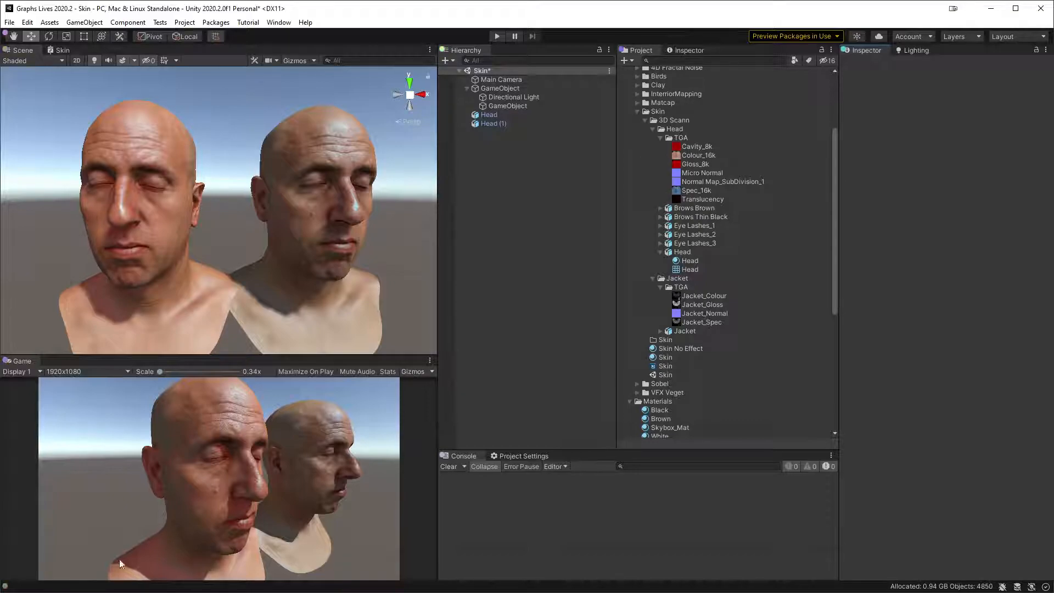
# - Switch to the browser, open the main page of the URP_ShaderGraphCustomLighting GitHub repository and review its README
pyautogui.moveTo(231, 592)
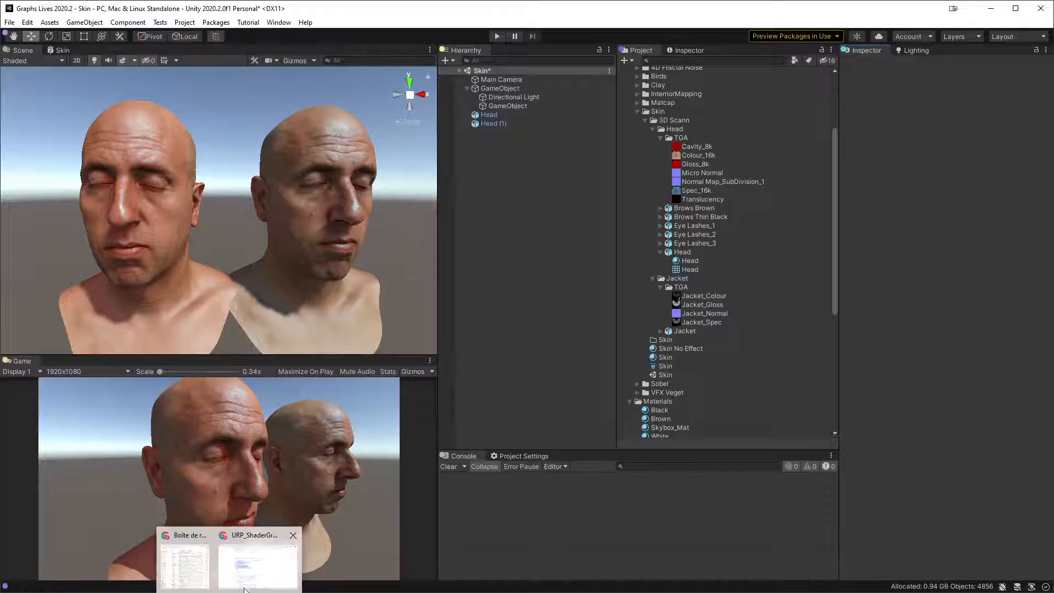
pyautogui.click(259, 571)
pyautogui.click(670, 369)
pyautogui.scroll(4, 668, 359)
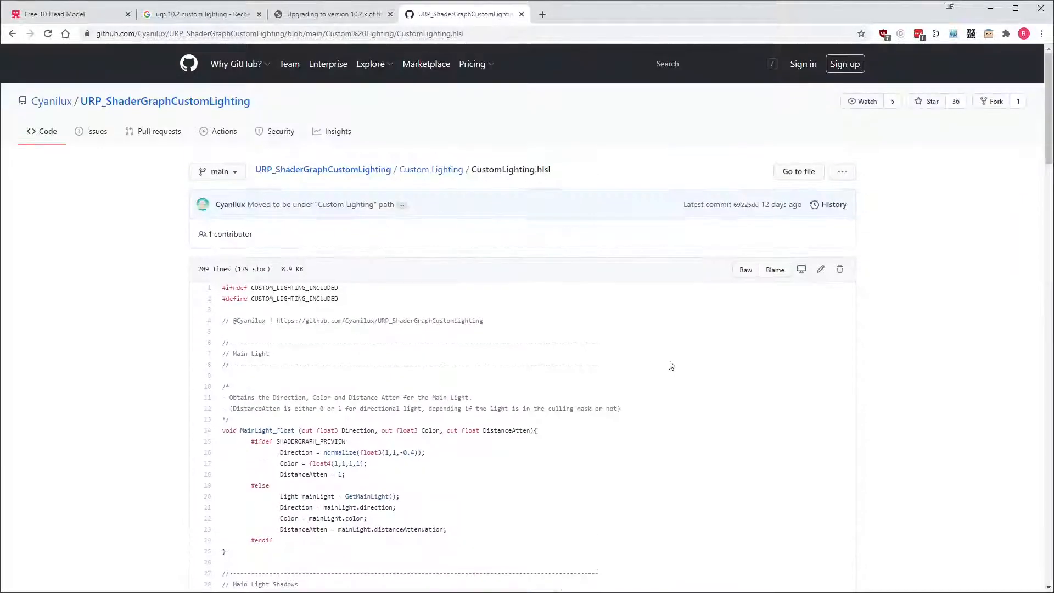
pyautogui.click(432, 171)
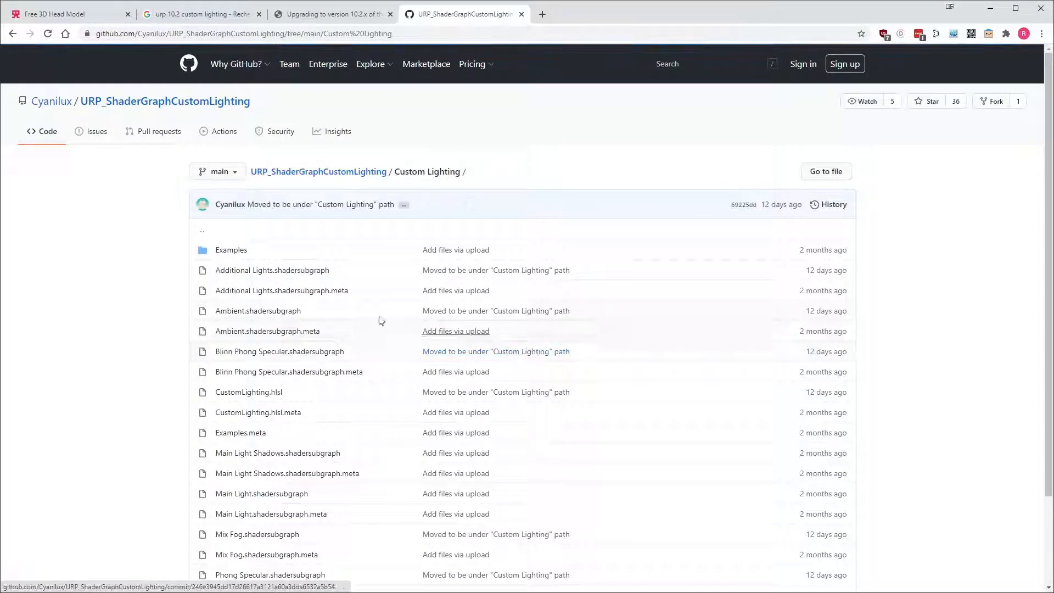
pyautogui.tripleClick(340, 172)
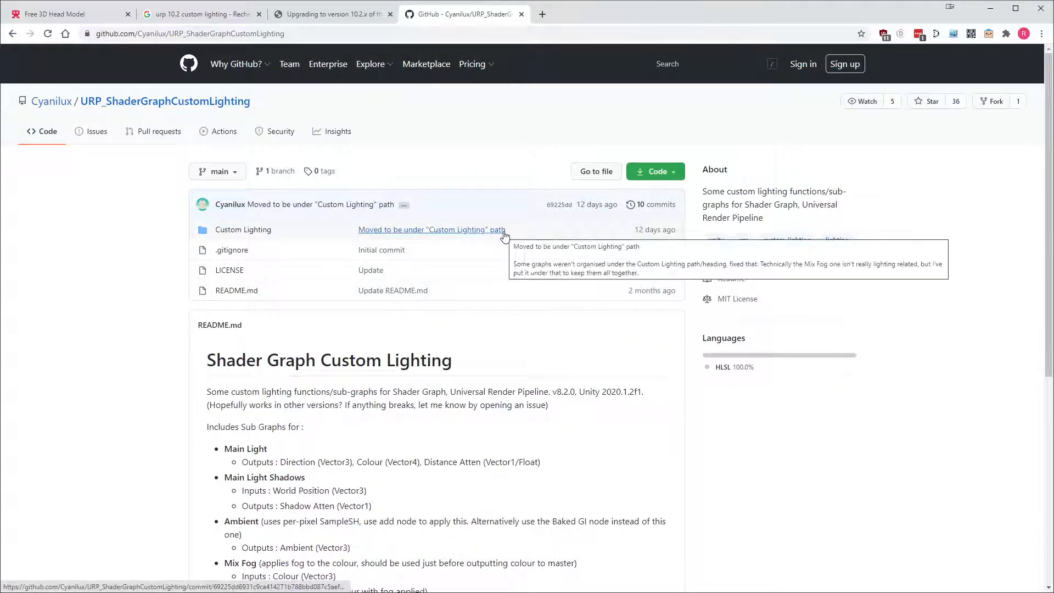
pyautogui.scroll(-6, 484, 332)
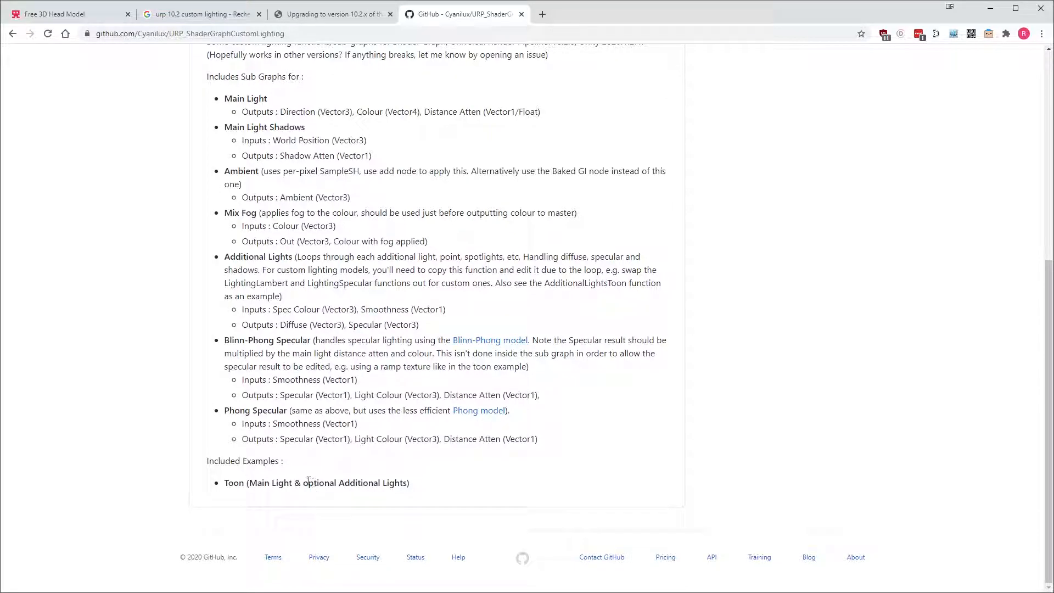
pyautogui.scroll(6, 311, 483)
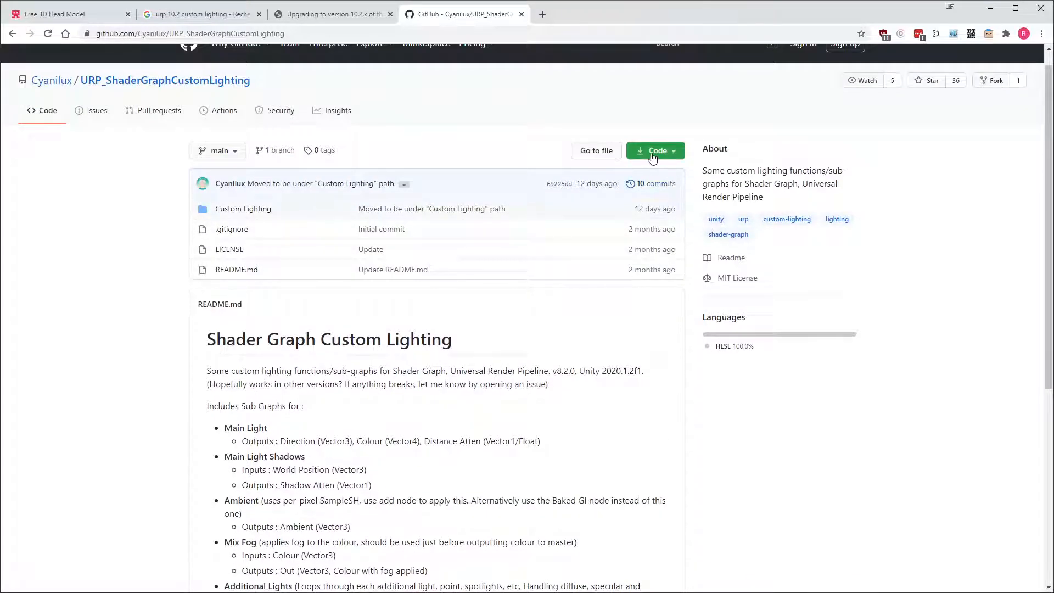
# - Download the URP_ShaderGraphCustomLighting repository as a ZIP and open the archive at its Custom Lighting folder
pyautogui.click(652, 157)
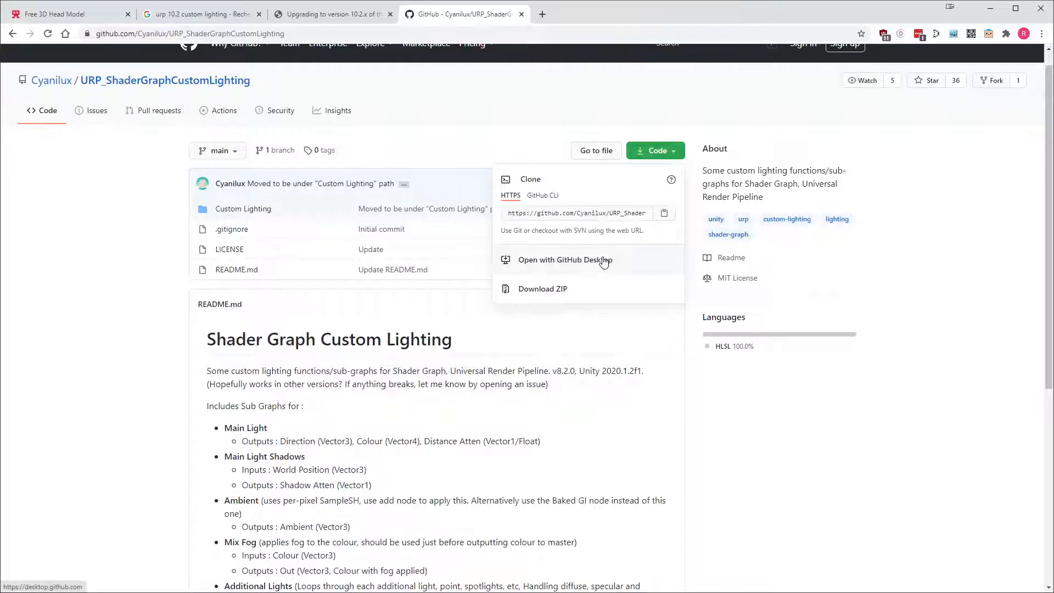
pyautogui.click(549, 299)
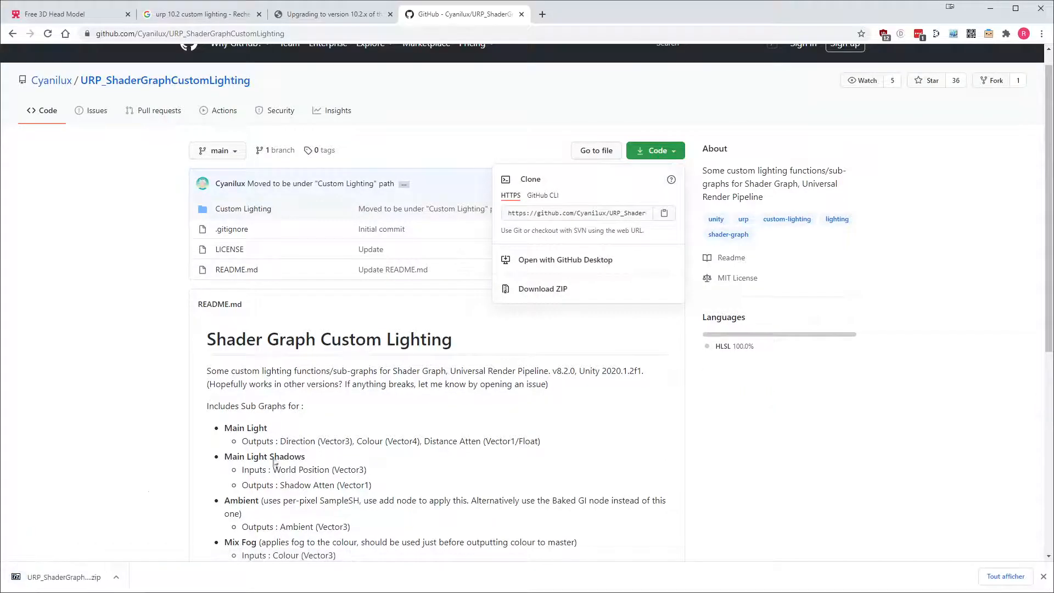
pyautogui.click(64, 577)
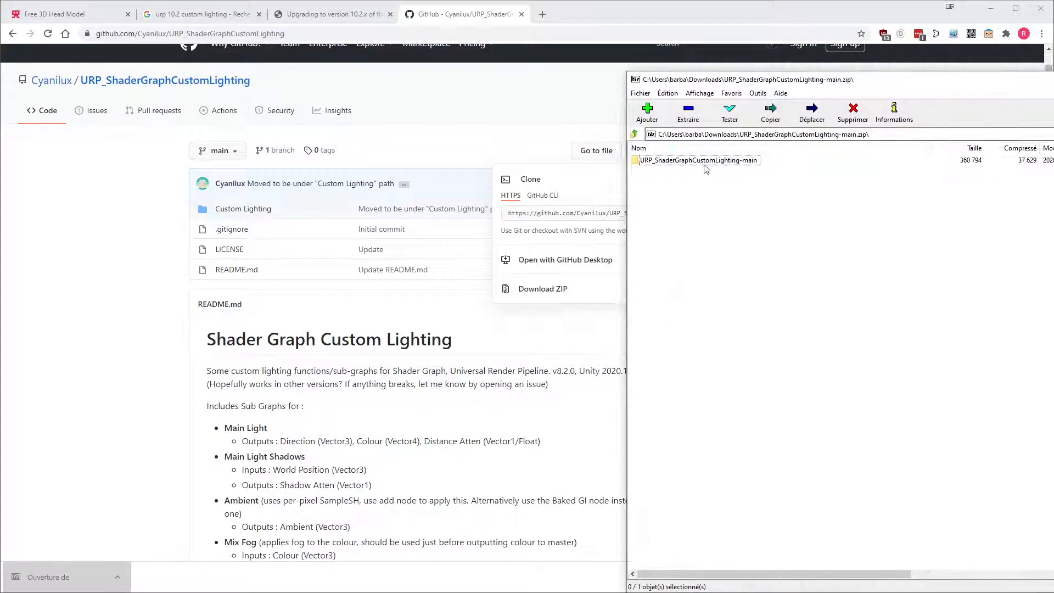
pyautogui.doubleClick(665, 161)
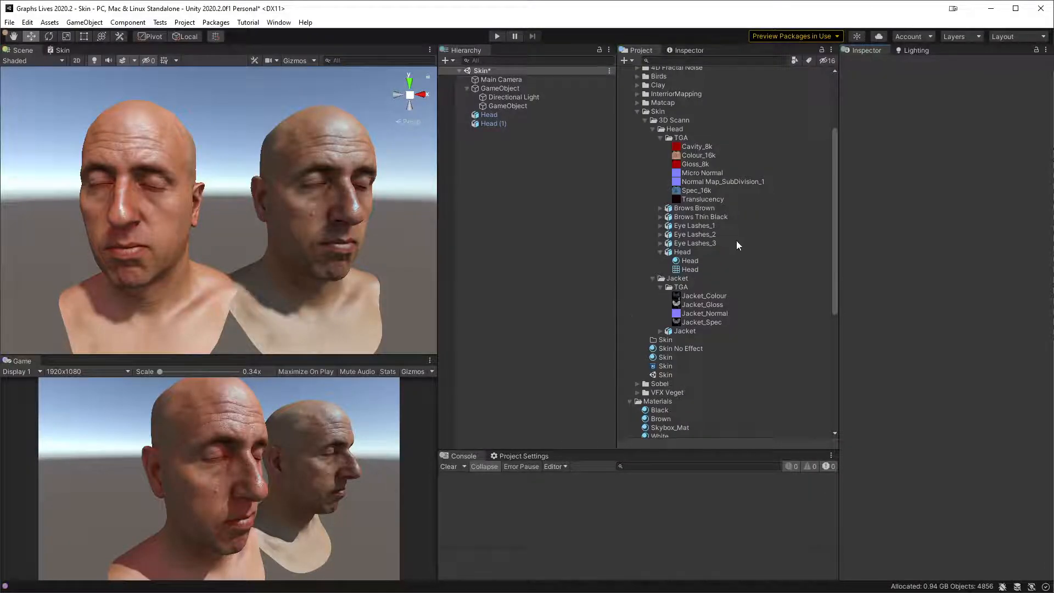
# - Switch back to Unity and create a folder named Cyan Custom Lighting directly under Assets
pyautogui.rightClick(647, 74)
pyautogui.moveTo(723, 98)
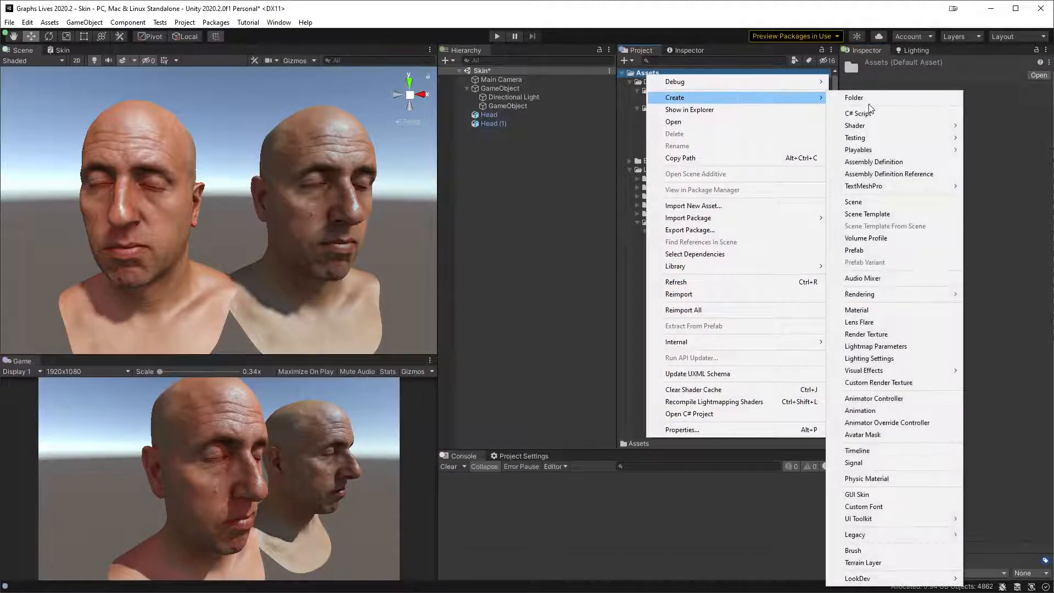
pyautogui.click(875, 100)
pyautogui.write('Cyan Custom L')
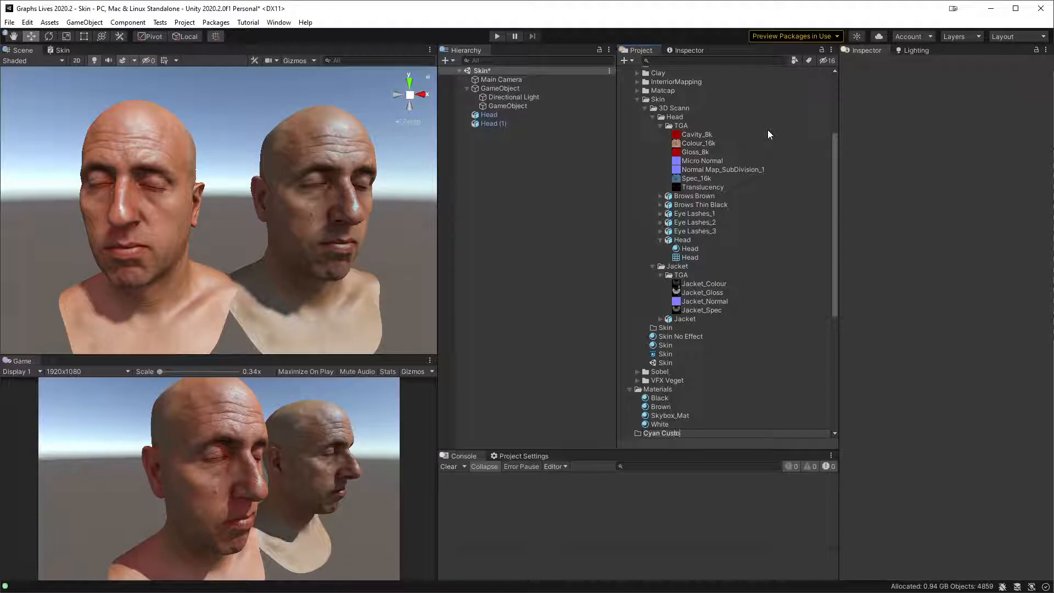
pyautogui.write('ighting')
pyautogui.press('Return')
# - Copy all the archive's Custom Lighting files except the Examples folder into Cyan Custom Lighting using File Explorer, and return to Unity
pyautogui.rightClick(676, 72)
pyautogui.click(756, 103)
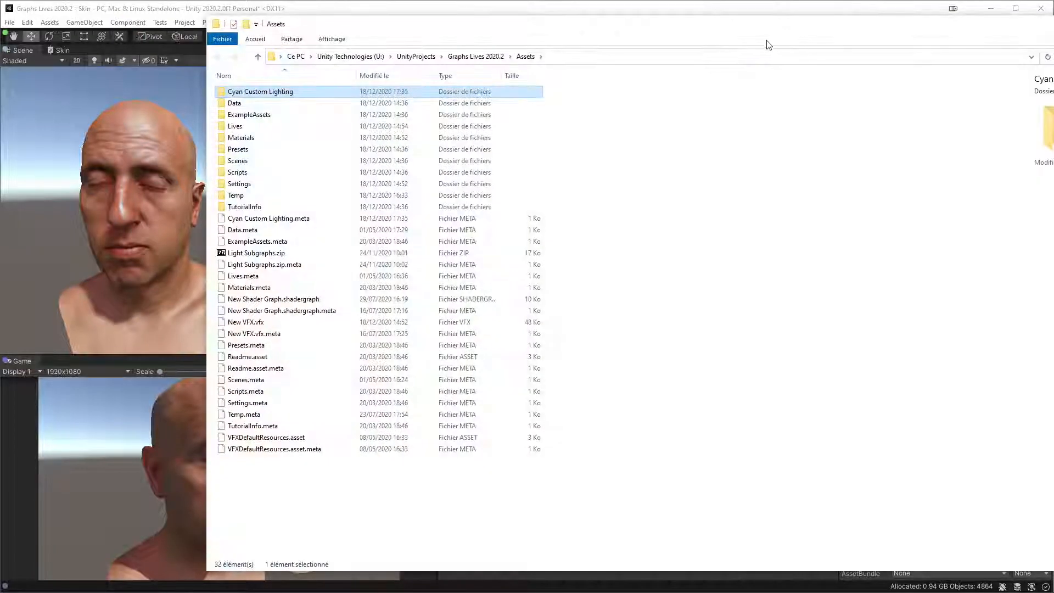
pyautogui.moveTo(883, 27); pyautogui.dragTo(789, 33)
pyautogui.hotkey('alt', 'Tab')
pyautogui.moveTo(819, 405); pyautogui.dragTo(632, 168)
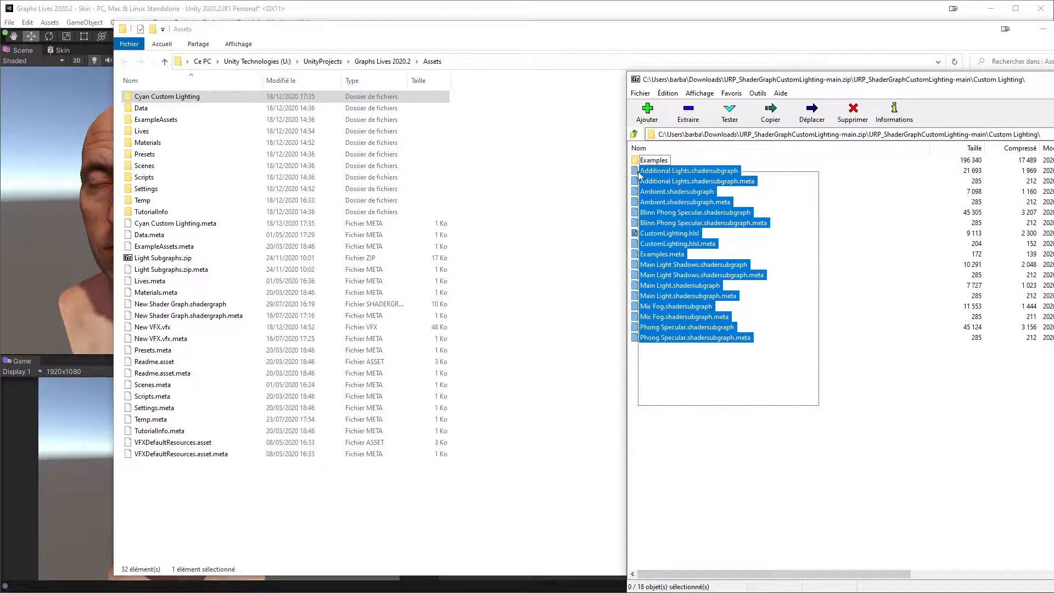
pyautogui.doubleClick(160, 96)
pyautogui.hotkey('alt', 'Tab')
pyautogui.moveTo(802, 405); pyautogui.dragTo(360, 207)
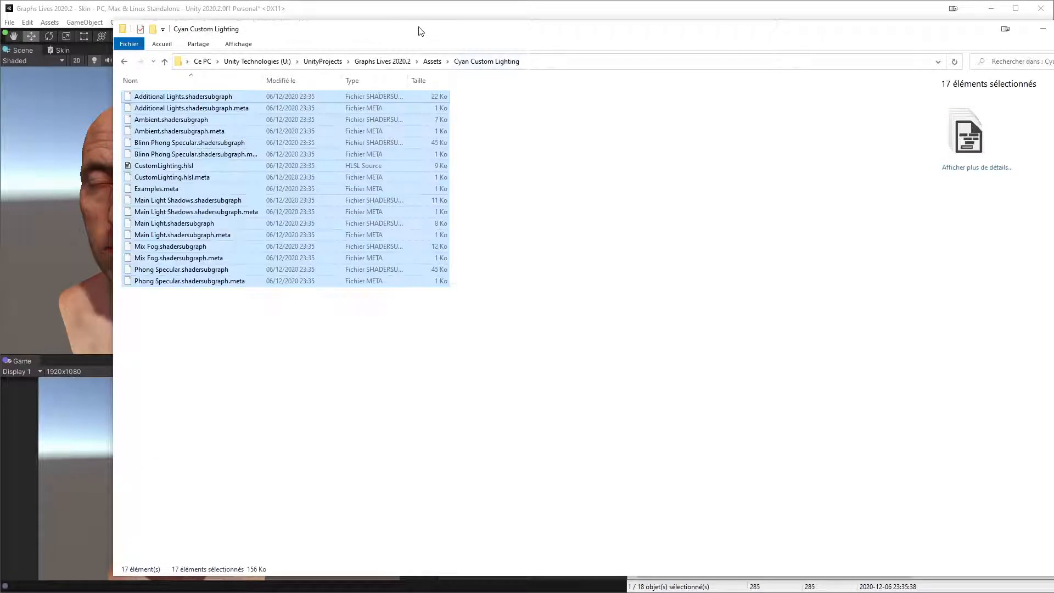
pyautogui.click(468, 15)
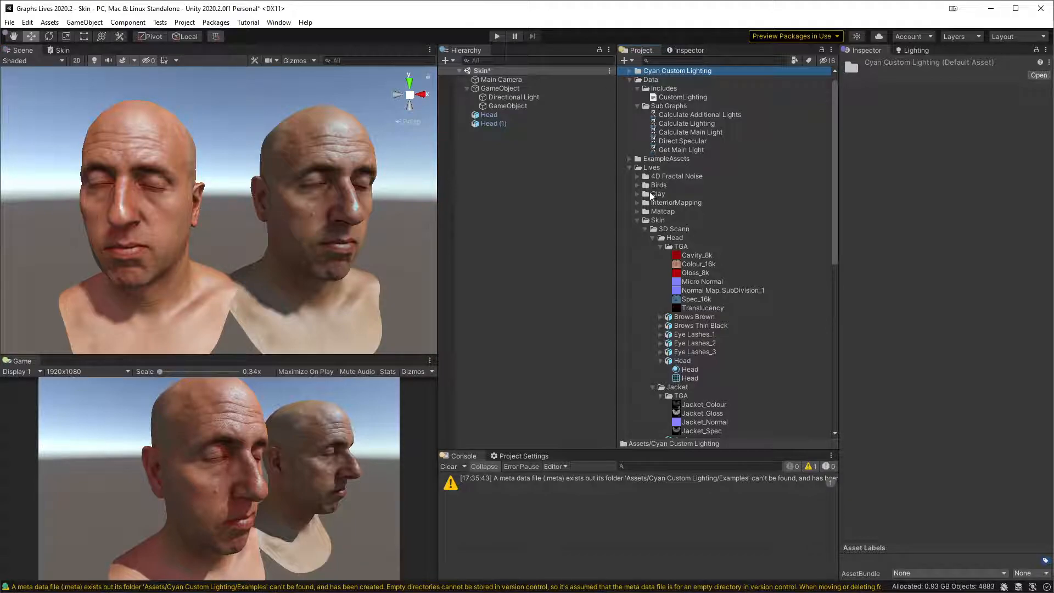
# - Delete the empty Examples folder from the Cyan Custom Lighting folder
pyautogui.click(629, 70)
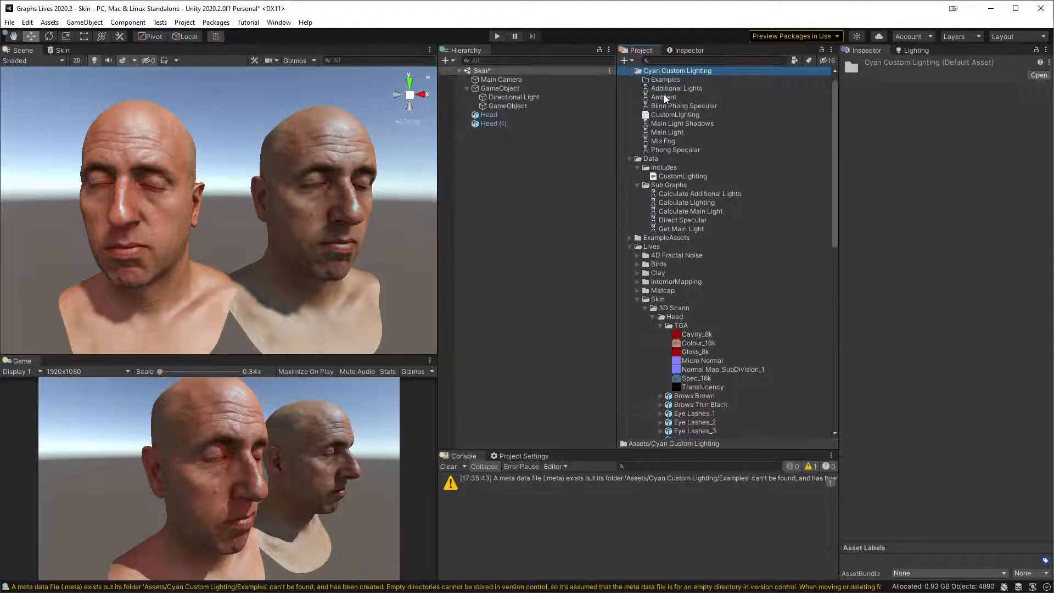
pyautogui.click(667, 80)
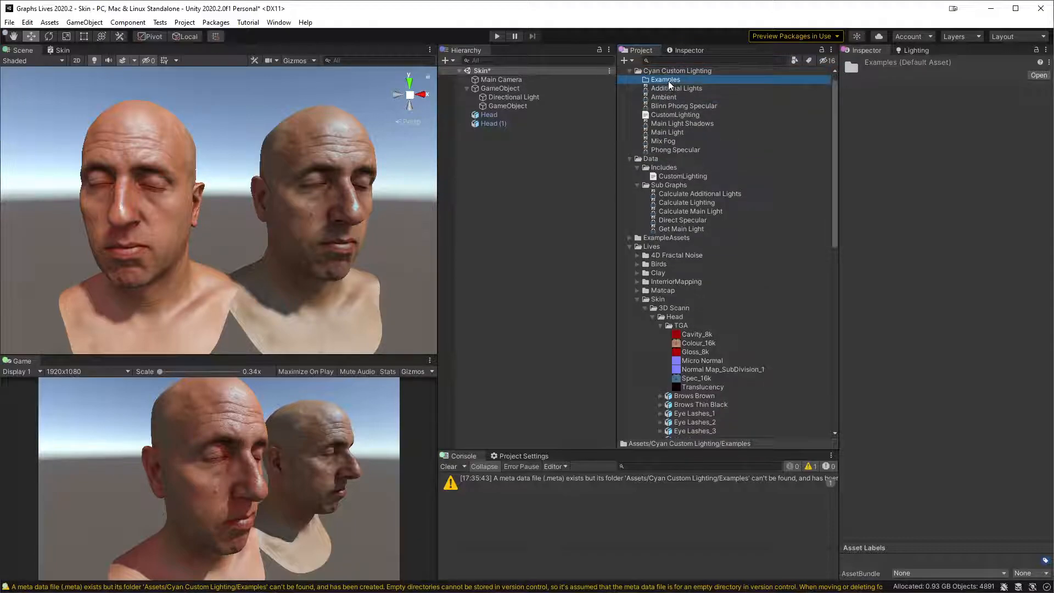
pyautogui.press('Delete')
pyautogui.click(560, 325)
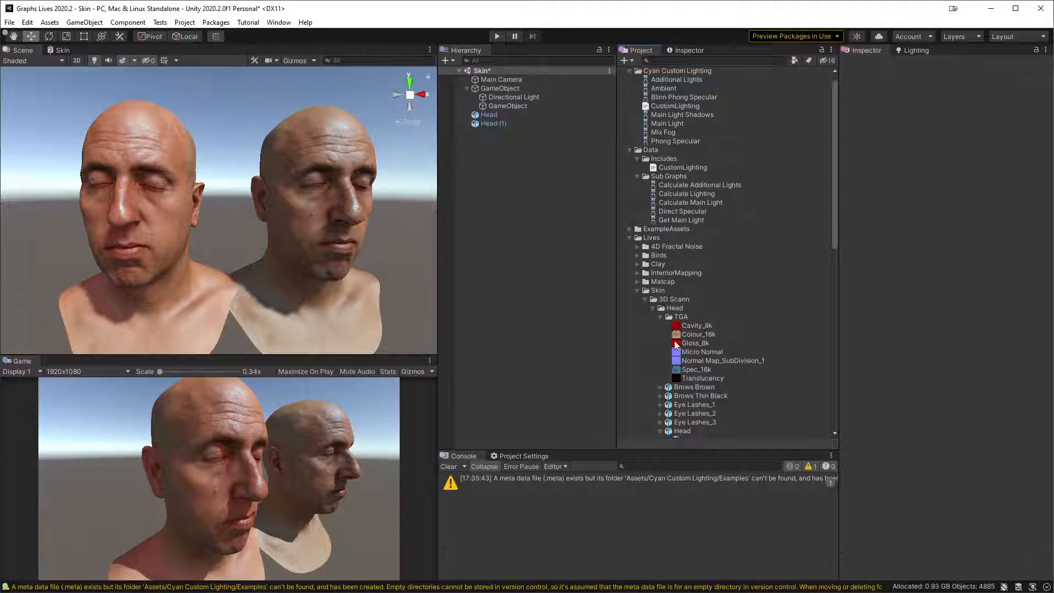
# - Hide the Blackboard in the Skin graph and add the Main Light sub graph as a node beside the Light Direction property
pyautogui.click(681, 81)
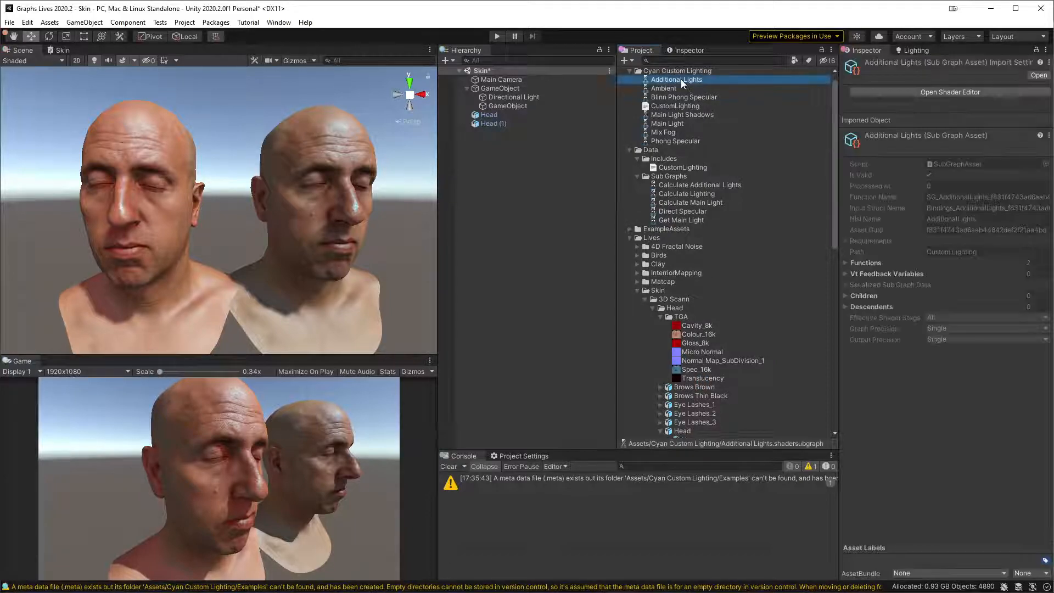
pyautogui.click(672, 123)
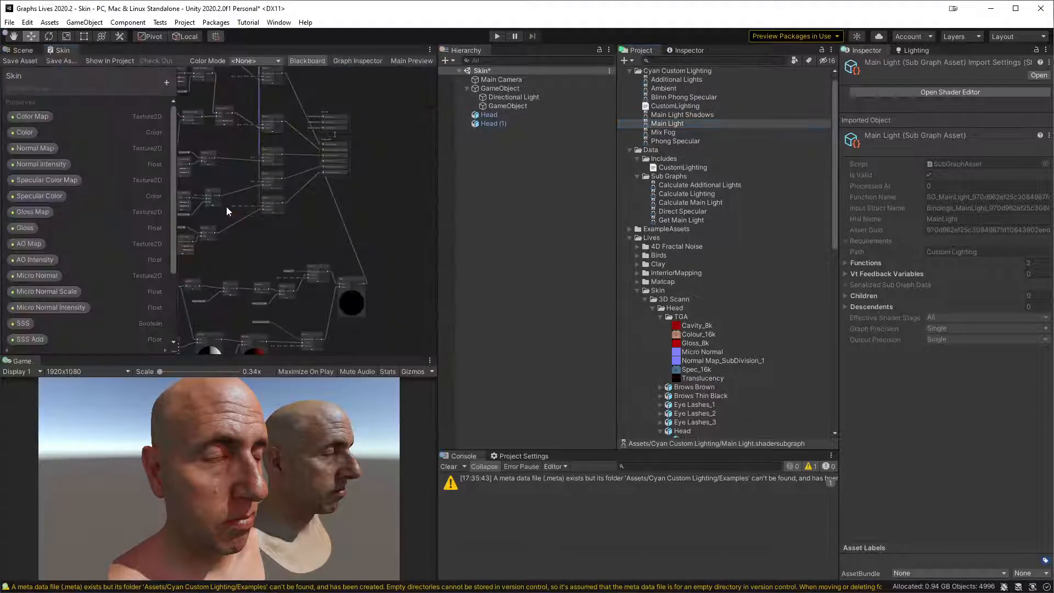
pyautogui.click(307, 61)
pyautogui.scroll(10, 227, 229)
pyautogui.moveTo(193, 186); pyautogui.dragTo(232, 352, button='middle')
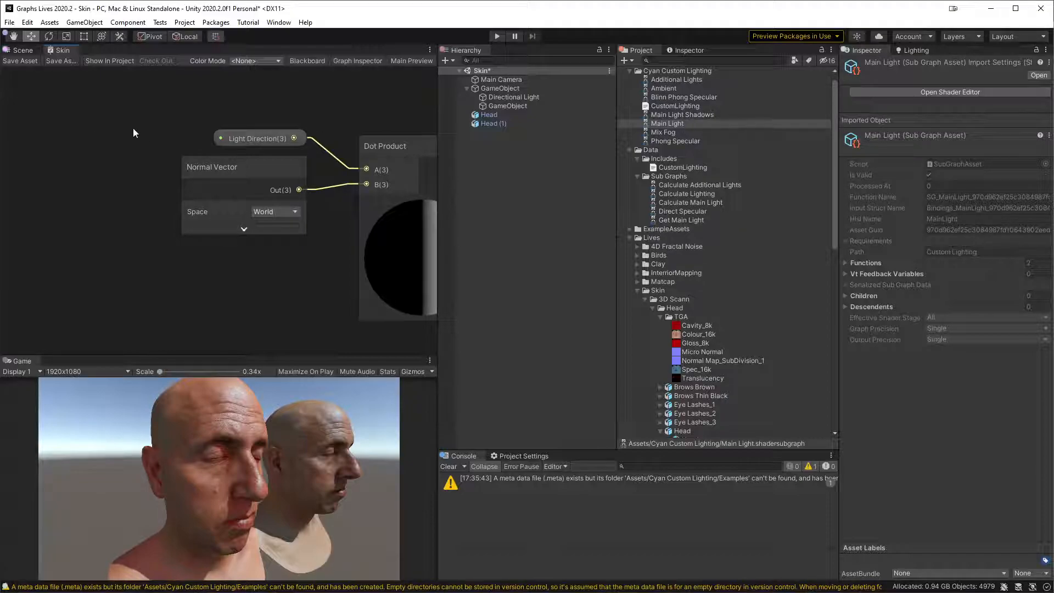
pyautogui.moveTo(665, 130); pyautogui.dragTo(146, 143)
pyautogui.moveTo(56, 121); pyautogui.dragTo(56, 122)
pyautogui.moveTo(134, 111); pyautogui.dragTo(200, 133, button='middle')
pyautogui.moveTo(194, 176); pyautogui.dragTo(115, 148)
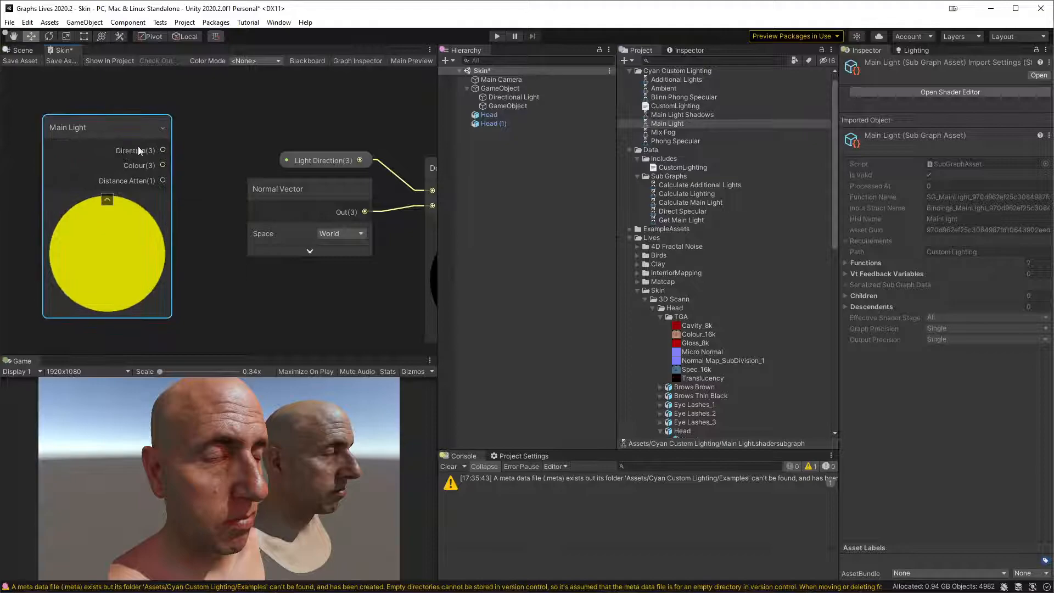
pyautogui.moveTo(261, 126); pyautogui.dragTo(209, 110, button='middle')
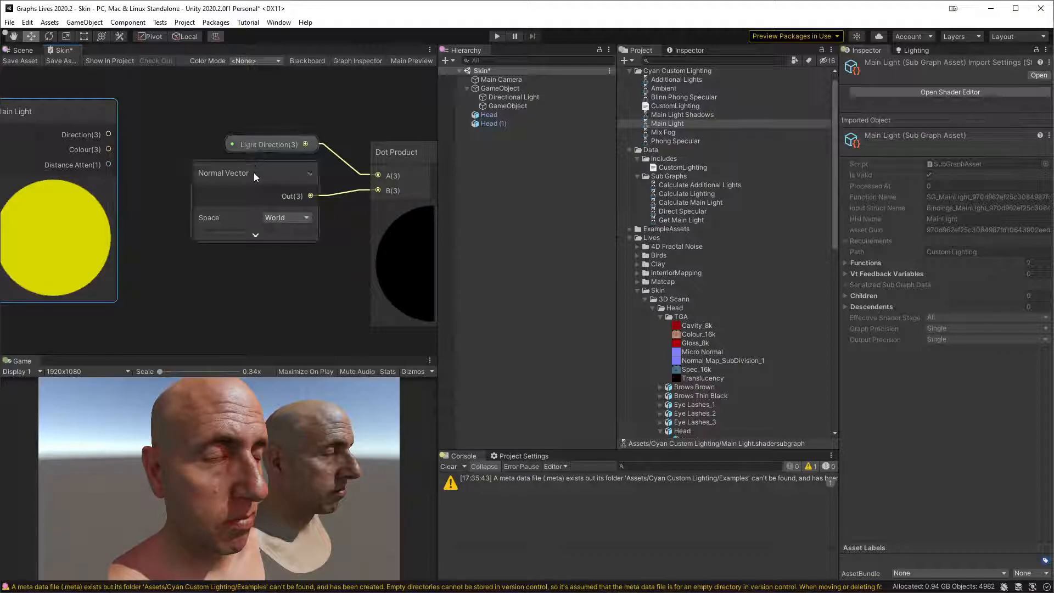
# - Connect the Main Light node's Direction output to the Dot Product's A input, delete the Light Direction property node and save the graph
pyautogui.moveTo(108, 134); pyautogui.dragTo(320, 175)
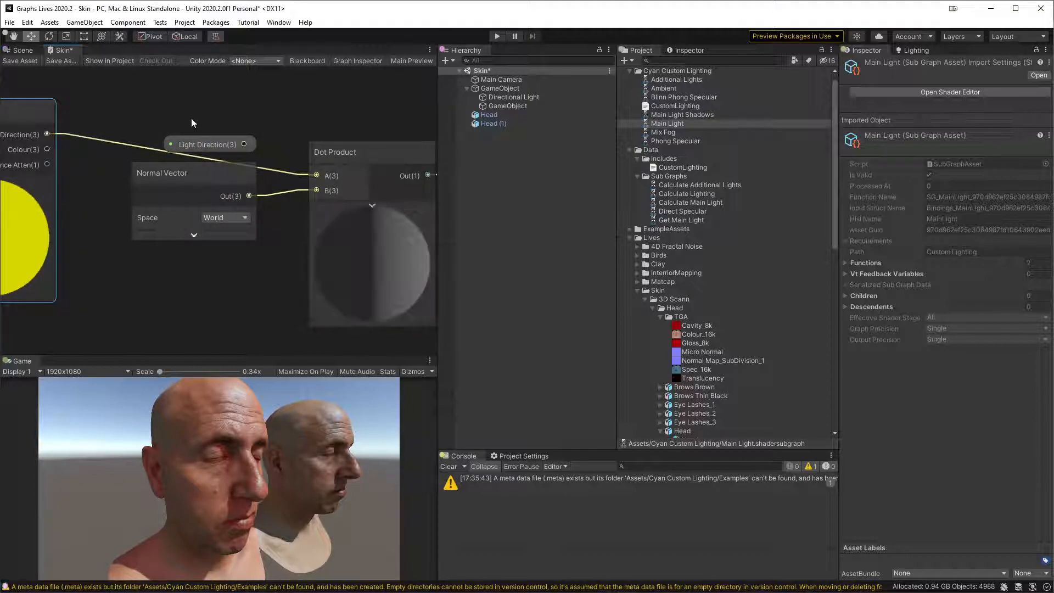
pyautogui.click(198, 139)
pyautogui.press('Delete')
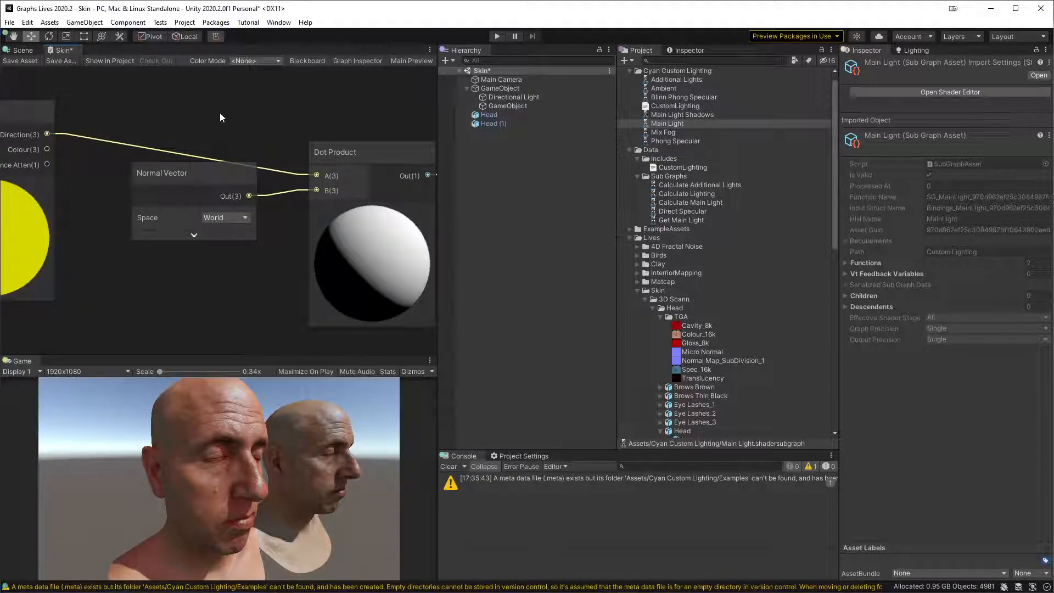
pyautogui.click(18, 63)
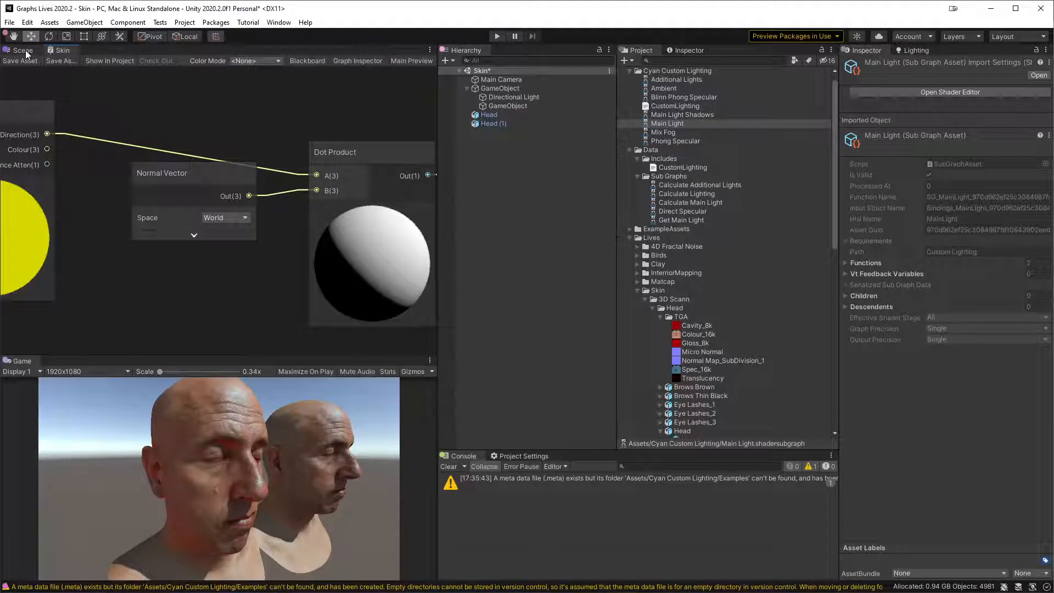
# - Try a different Y rotation on the Directional Light to test the shader's response, and undo the rotation
pyautogui.click(526, 97)
pyautogui.moveTo(970, 119); pyautogui.dragTo(946, 263)
pyautogui.hotkey('ctrl', 'z')
# - Move the Normal Vector node slightly lower in the Skin graph, clear of the connection from Main Light to Dot Product
pyautogui.moveTo(222, 159); pyautogui.dragTo(166, 194, button='middle')
pyautogui.scroll(-5, 279, 114)
pyautogui.moveTo(305, 282); pyautogui.dragTo(397, 231, button='middle')
pyautogui.moveTo(210, 156); pyautogui.dragTo(209, 171)
pyautogui.click(244, 117)
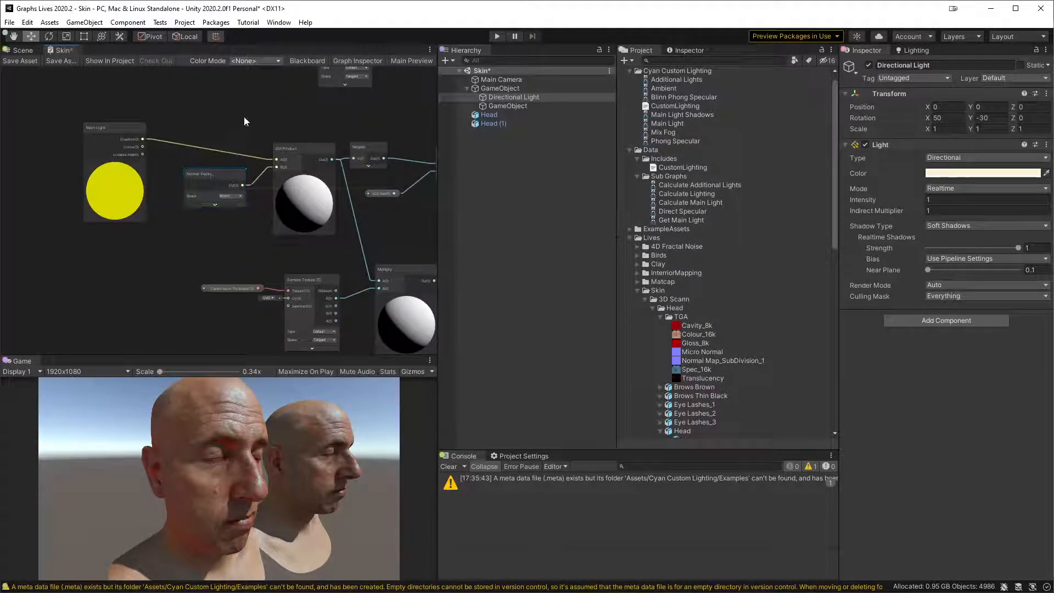
pyautogui.moveTo(218, 116); pyautogui.dragTo(167, 121, button='middle')
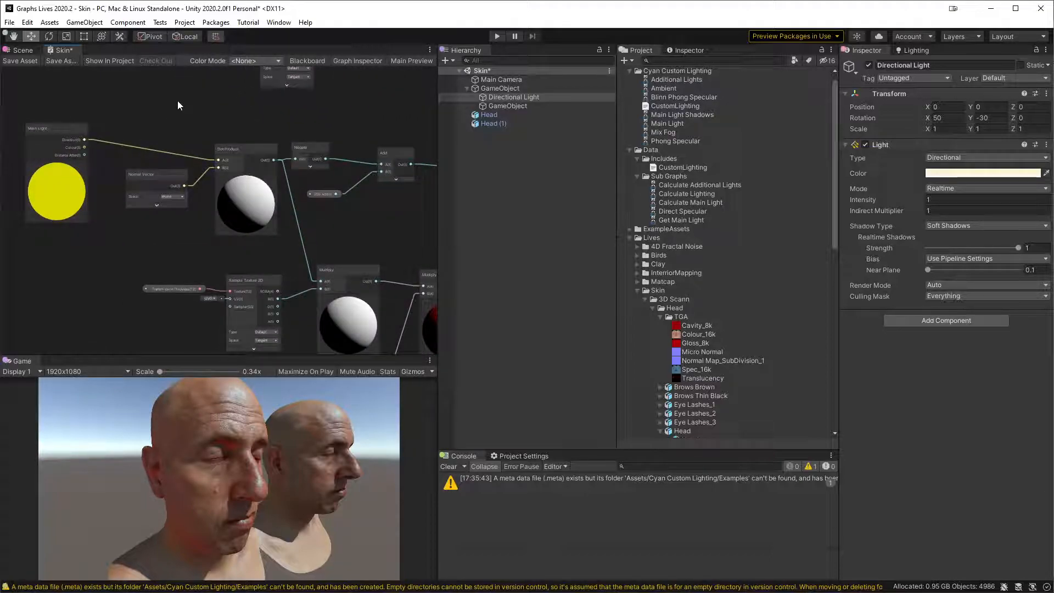
pyautogui.moveTo(183, 110)
pyautogui.mouseDown(button='middle')
pyautogui.moveTo(289, 148)
pyautogui.moveTo(188, 98)
pyautogui.mouseUp(button='middle')
pyautogui.scroll(2, 280, 164)
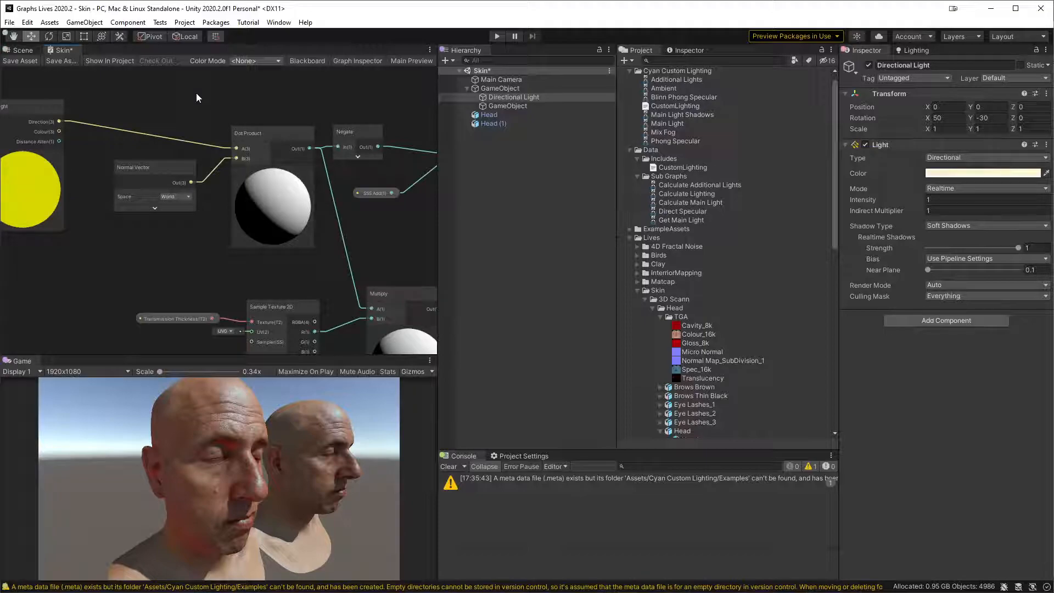
# - Add a Point Light to the scene and move it between the two heads, at about X 0.12, Y 0.37, Z -0.18
pyautogui.click(20, 50)
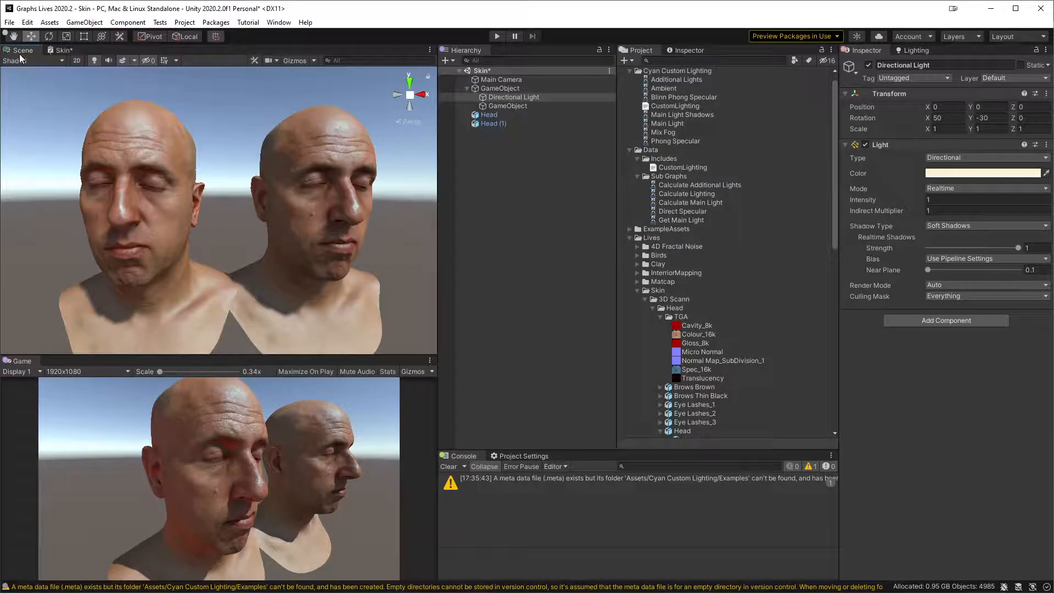
pyautogui.rightClick(493, 165)
pyautogui.moveTo(555, 329)
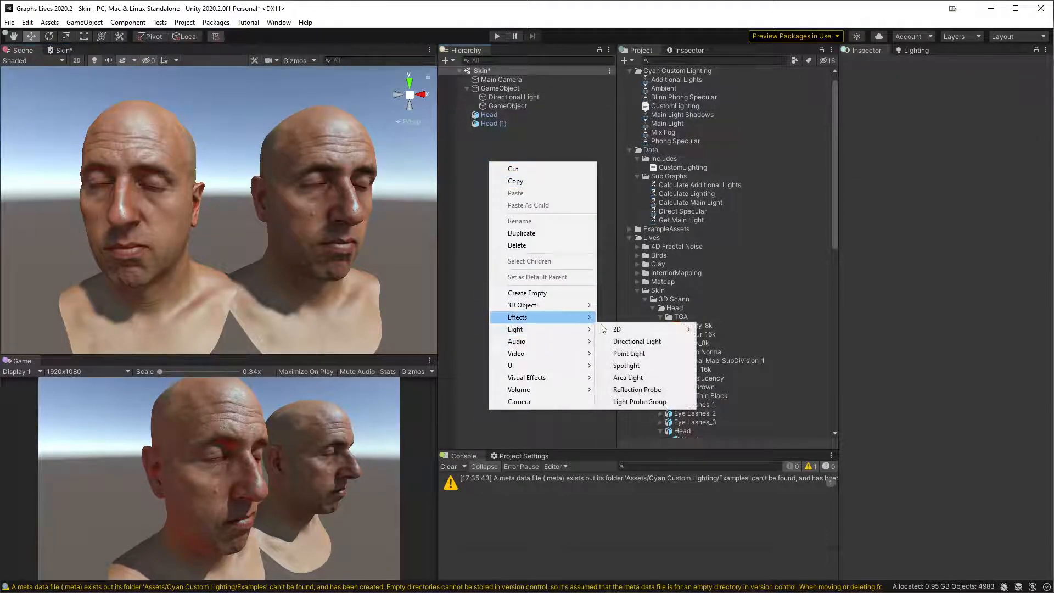
pyautogui.click(656, 358)
pyautogui.keyDown('alt'); pyautogui.moveTo(339, 184); pyautogui.dragTo(297, 229); pyautogui.keyUp('alt')
pyautogui.press('w')
pyautogui.moveTo(228, 207); pyautogui.dragTo(255, 196)
pyautogui.keyDown('alt'); pyautogui.moveTo(121, 216); pyautogui.dragTo(244, 214); pyautogui.keyUp('alt')
# - Set the Point Light's intensity to 0.3
pyautogui.click(935, 210)
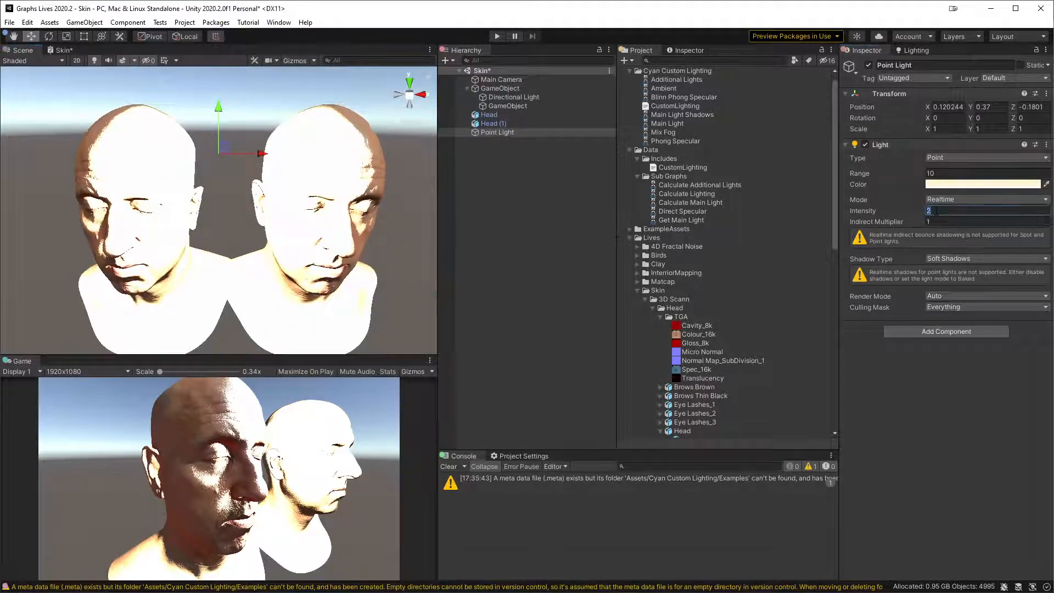
pyautogui.write('1')
pyautogui.press('BackSpace')
pyautogui.write('0.8')
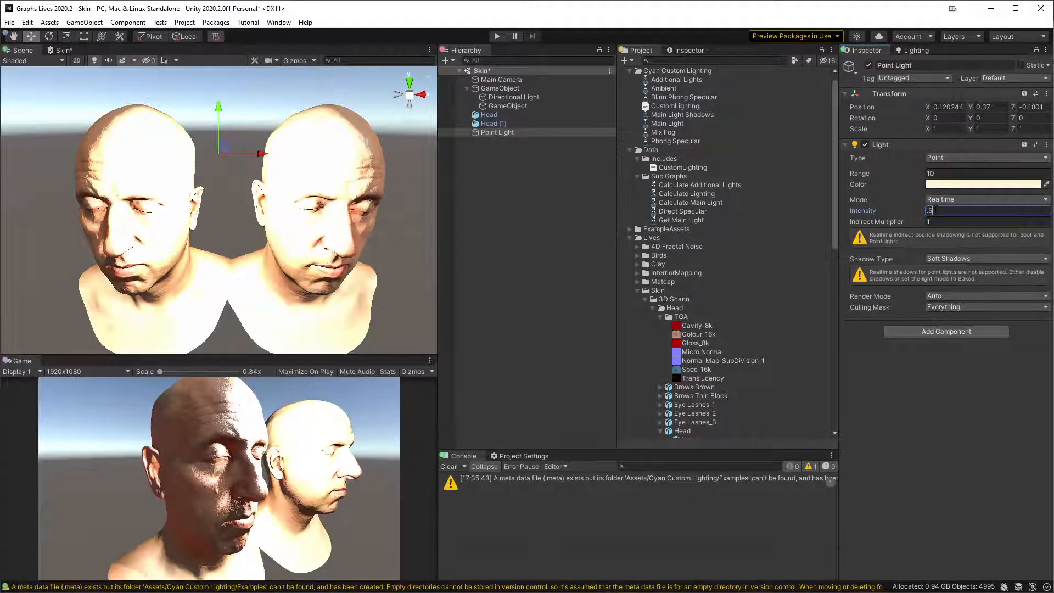
pyautogui.write('0.3')
pyautogui.press('Return')
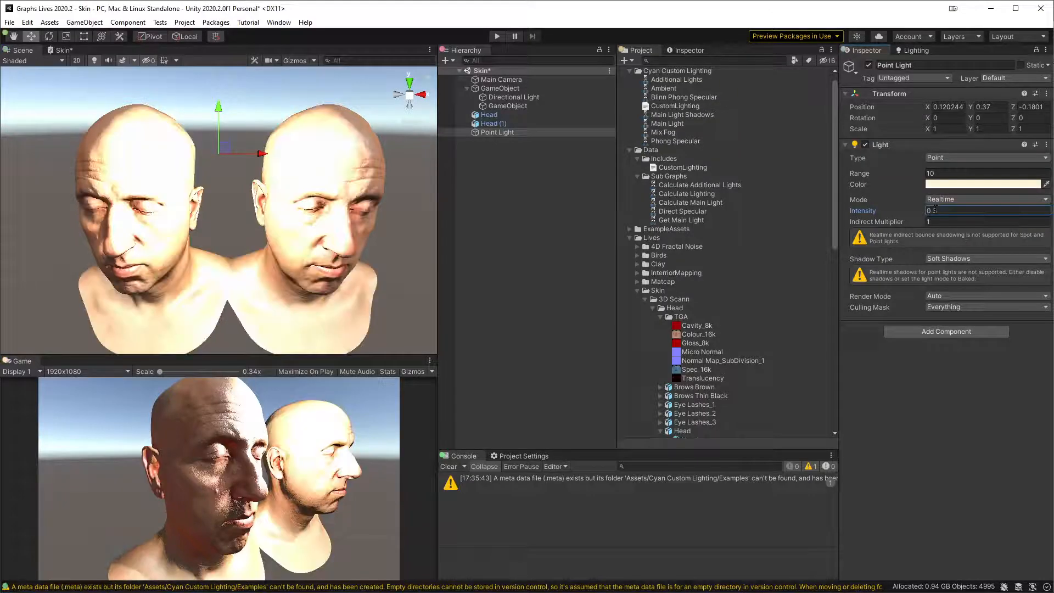
# - Inspect the heads under the point light, return to the Skin graph and save the scene
pyautogui.moveTo(336, 204); pyautogui.dragTo(352, 203, button='middle')
pyautogui.keyDown('alt'); pyautogui.moveTo(352, 203); pyautogui.dragTo(249, 148); pyautogui.keyUp('alt')
pyautogui.scroll(5, 250, 148)
pyautogui.keyDown('alt'); pyautogui.moveTo(306, 235); pyautogui.dragTo(261, 226); pyautogui.keyUp('alt')
pyautogui.click(64, 51)
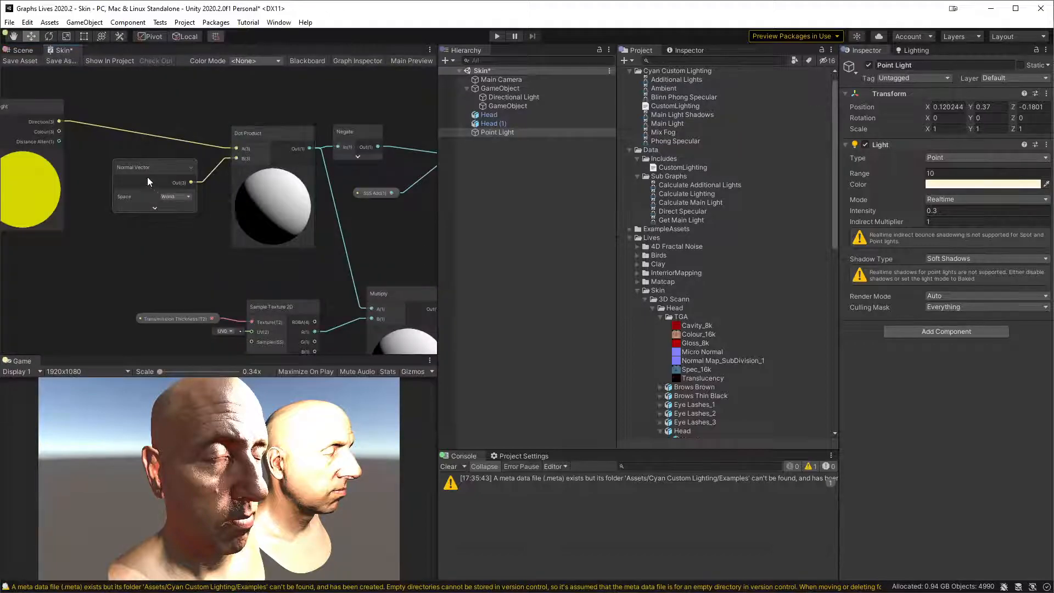
pyautogui.hotkey('ctrl', 's')
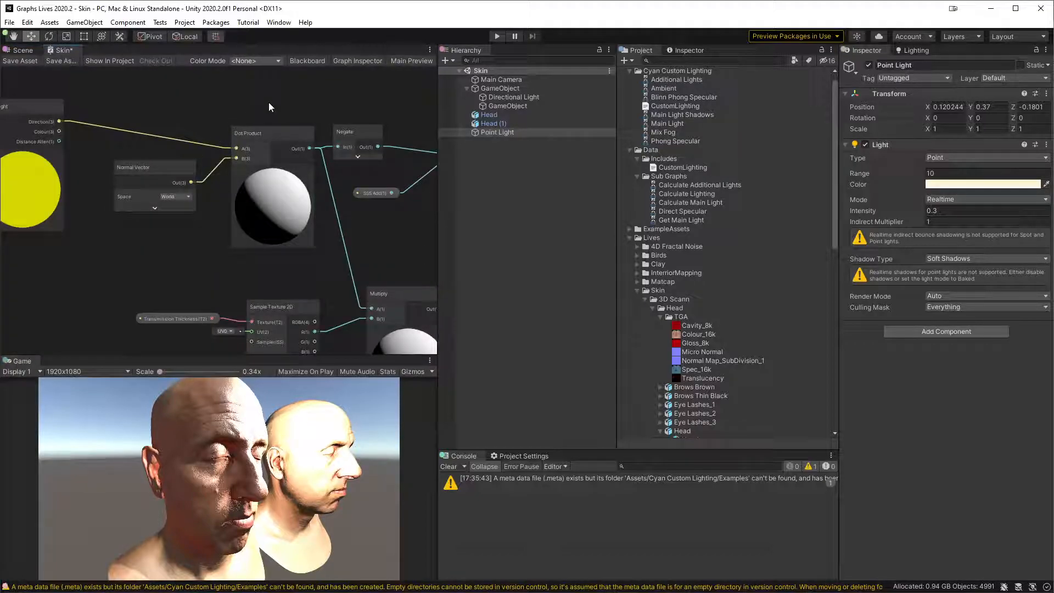
# - Collapse the Data folder in the project and select the Main Light sub graph in Cyan Custom Lighting
pyautogui.hotkey('shift', 'space')
pyautogui.moveTo(473, 247); pyautogui.dragTo(768, 333, button='middle')
pyautogui.scroll(1, 646, 349)
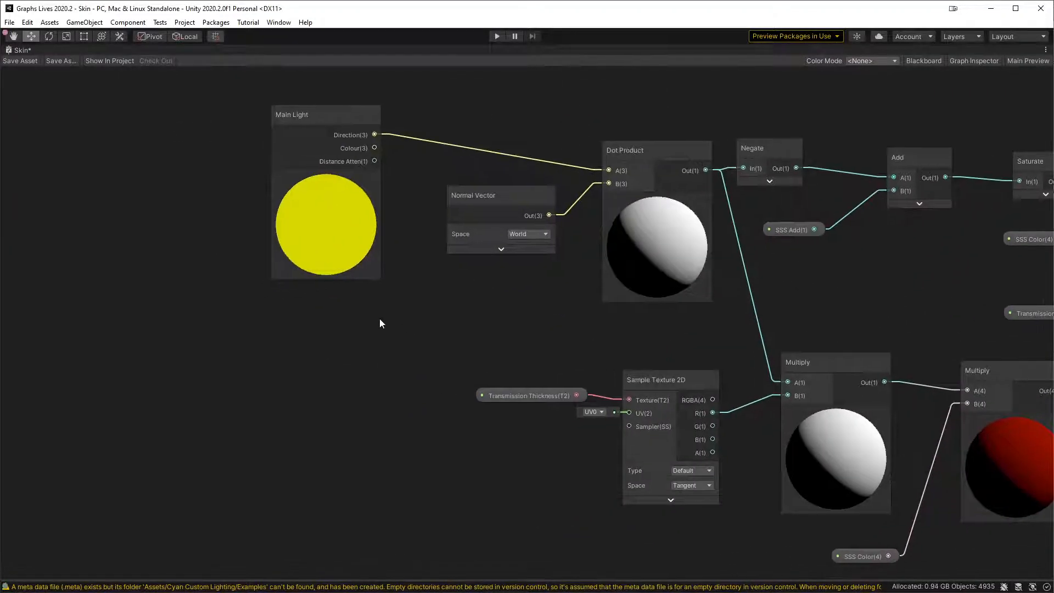
pyautogui.hotkey('shift', 'space')
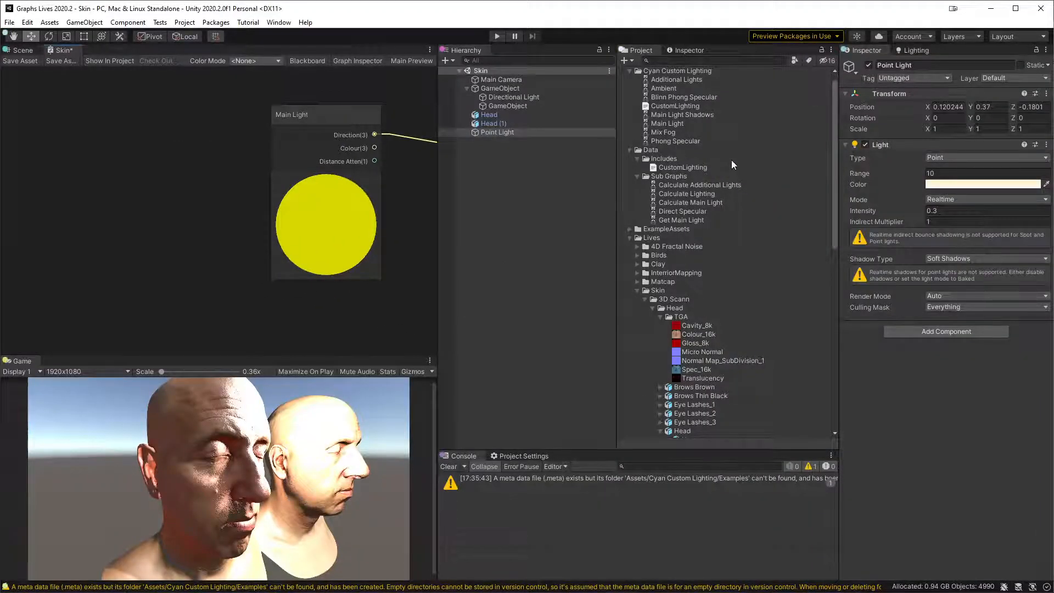
pyautogui.scroll(1, 720, 215)
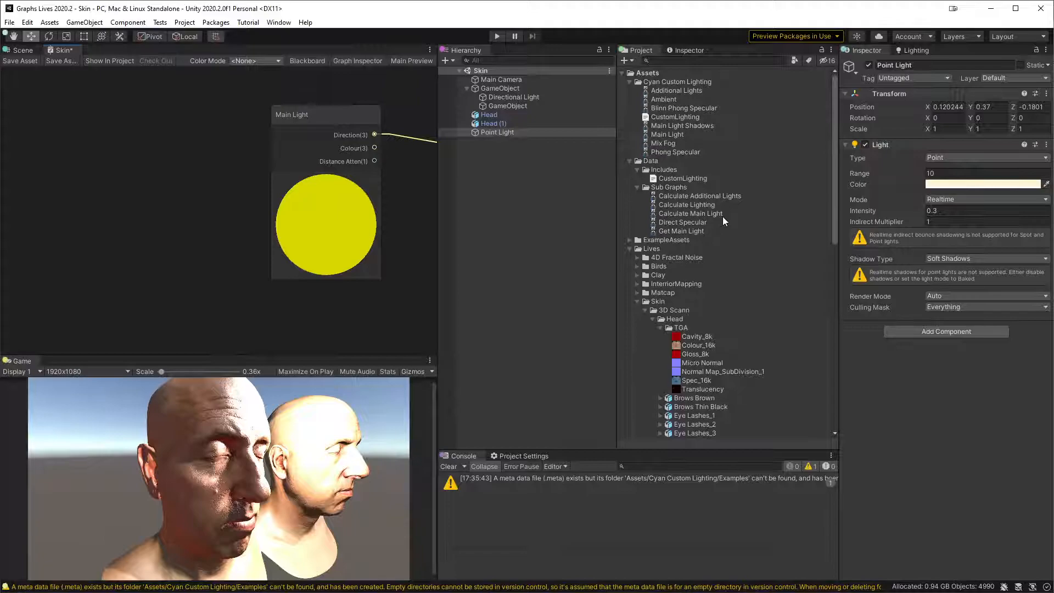
pyautogui.click(629, 161)
pyautogui.click(681, 134)
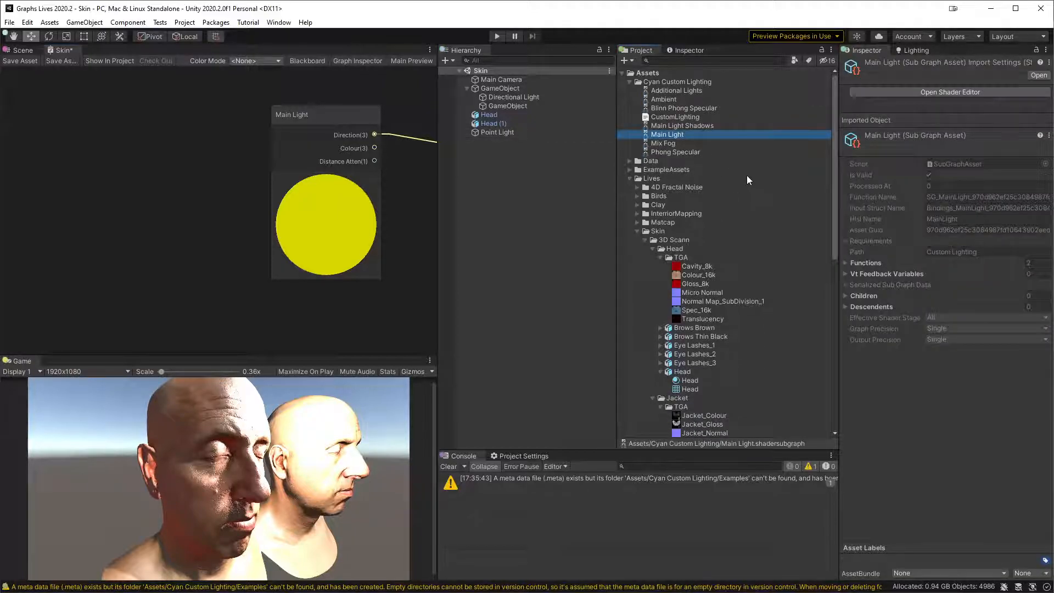
# - Add the Additional Lights sub graph as a node below the Main Light node and shift it closer to the other nodes
pyautogui.moveTo(690, 92); pyautogui.dragTo(121, 316)
pyautogui.moveTo(205, 266); pyautogui.dragTo(177, 218, button='middle')
pyautogui.hotkey('shift', 'space')
pyautogui.moveTo(260, 292); pyautogui.dragTo(506, 288, button='middle')
pyautogui.scroll(2, 506, 287)
pyautogui.moveTo(379, 287); pyautogui.dragTo(497, 286)
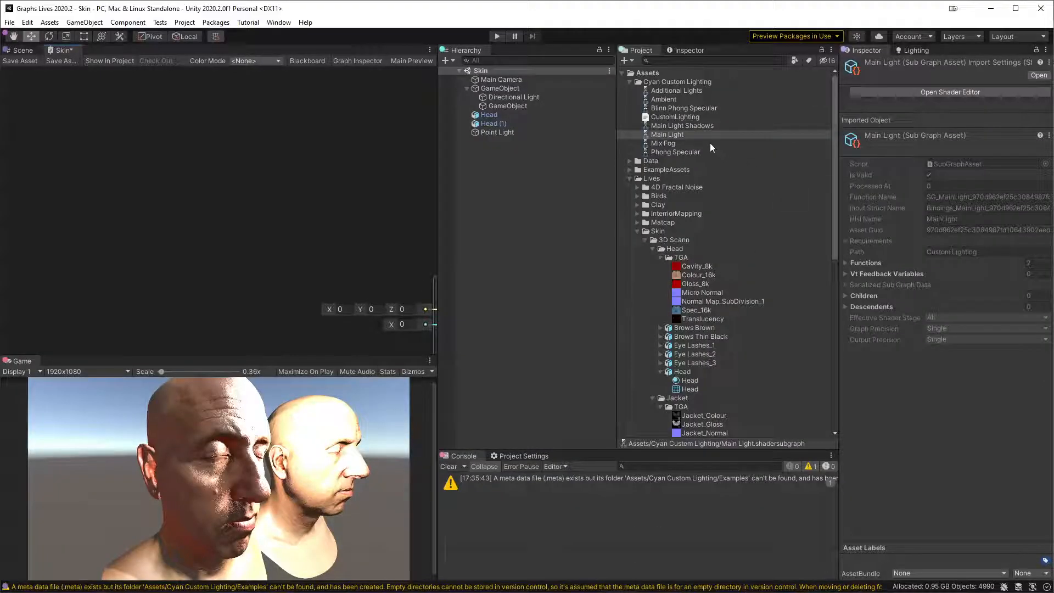
# - Open the CustomLighting file from Cyan Custom Lighting in Visual Studio and find its Default Additional Lights section
pyautogui.doubleClick(687, 116)
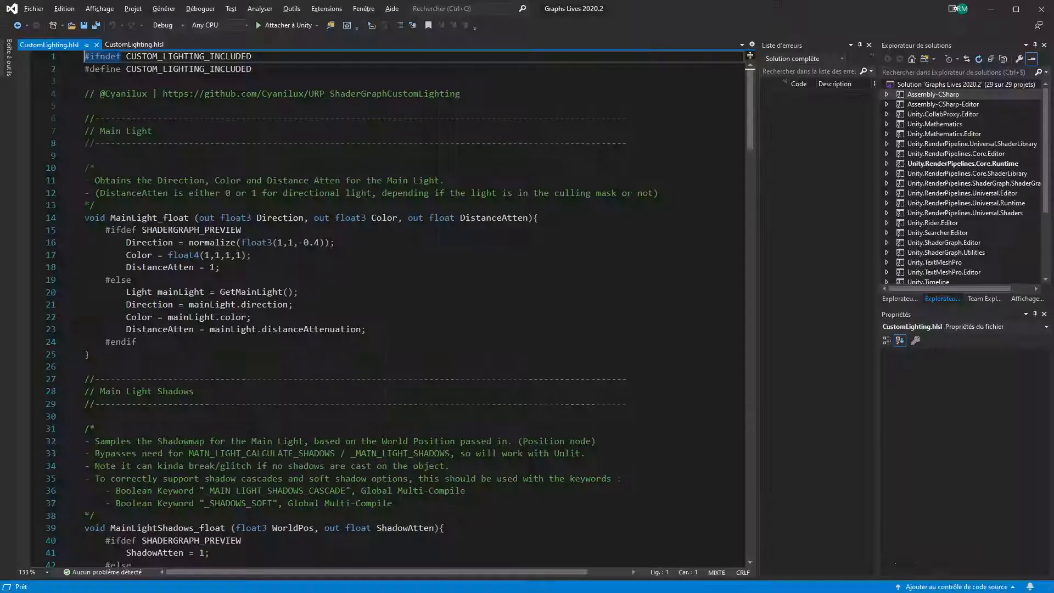
pyautogui.scroll(-4, 384, 307)
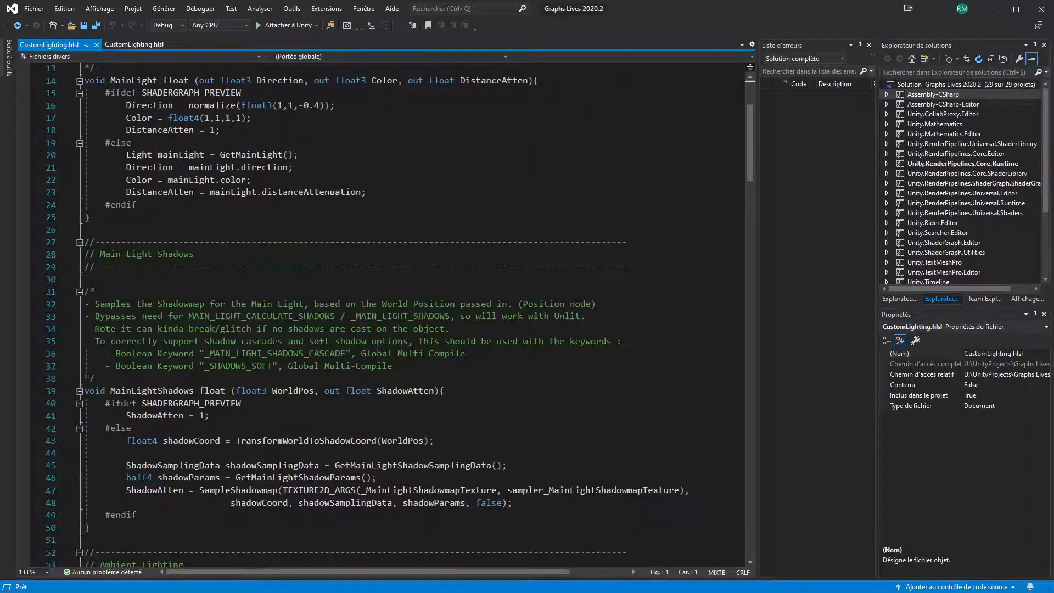
pyautogui.scroll(-13, 384, 308)
pyautogui.scroll(-10, 224, 276)
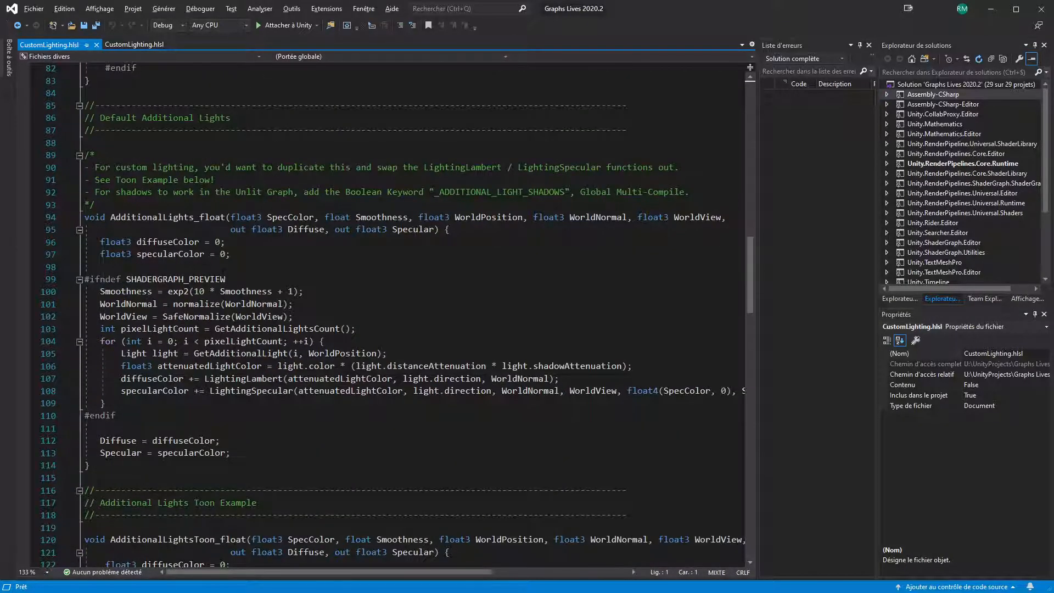
# - Examine the AdditionalLights_float function's input parameters, usage comment, diffuse output and SHADERGRAPH_PREVIEW condition
pyautogui.doubleClick(492, 217)
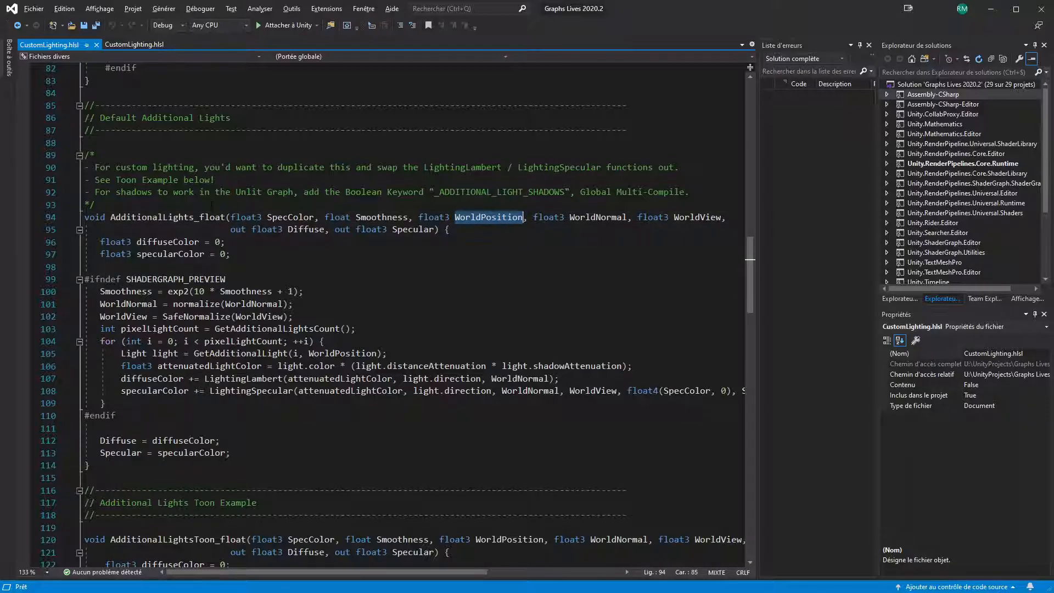
pyautogui.doubleClick(586, 219)
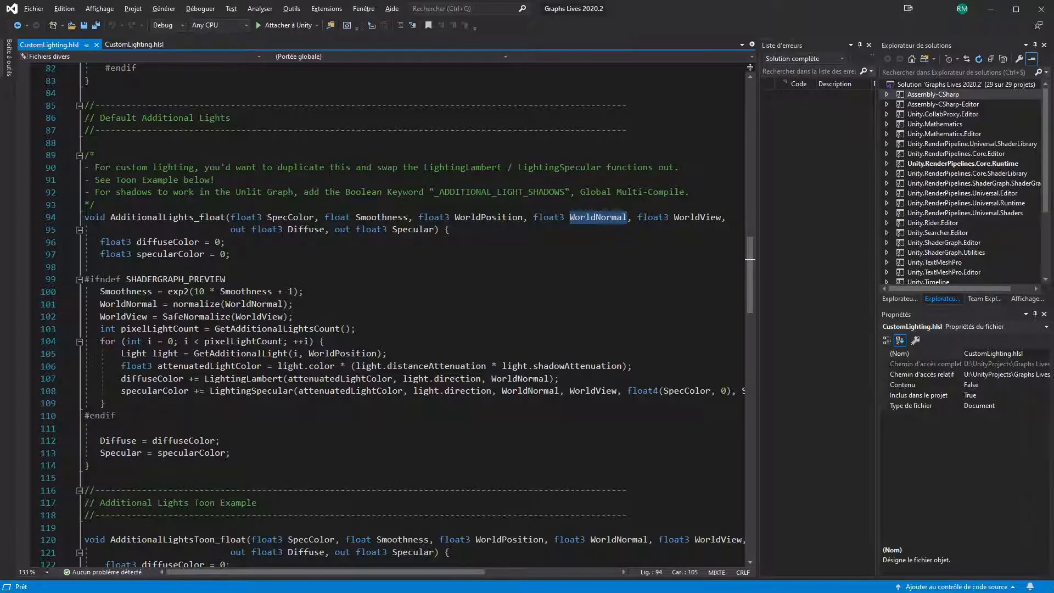
pyautogui.doubleClick(287, 217)
pyautogui.doubleClick(382, 218)
pyautogui.doubleClick(488, 218)
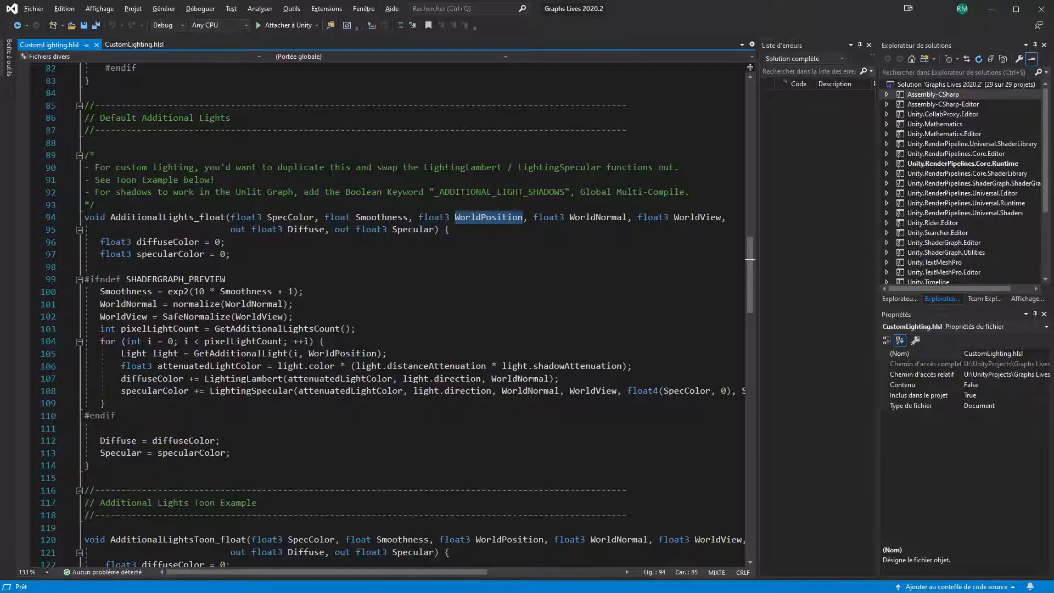
pyautogui.doubleClick(449, 168)
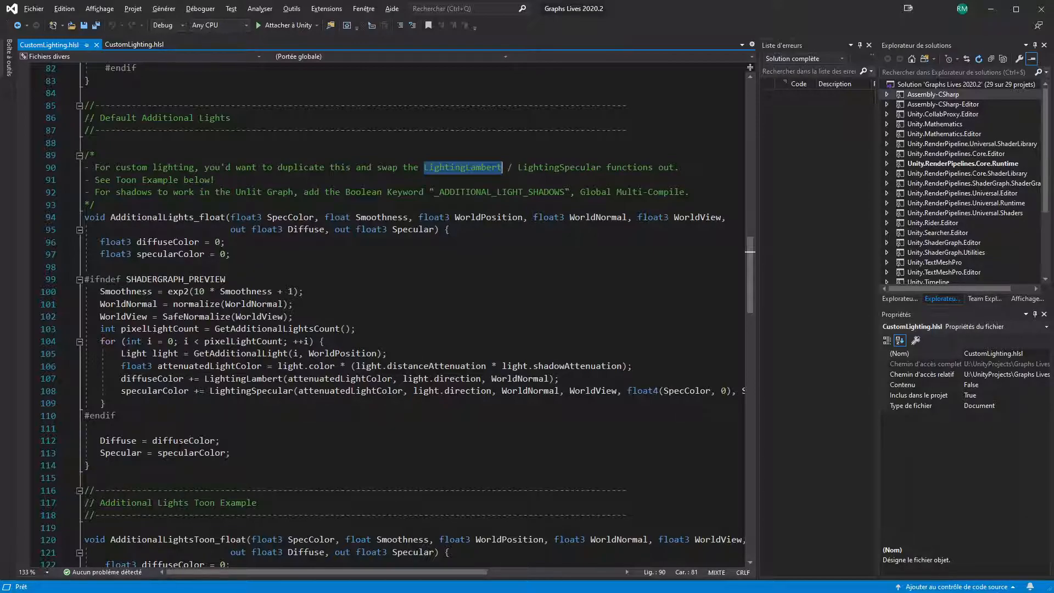
pyautogui.doubleClick(180, 442)
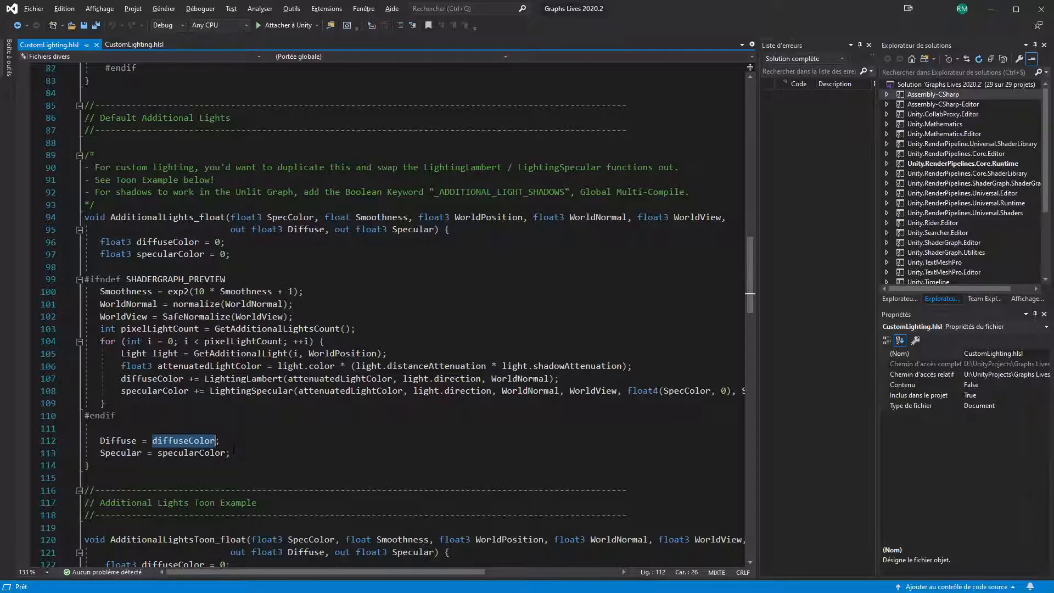
pyautogui.click(180, 279)
pyautogui.doubleClick(180, 279)
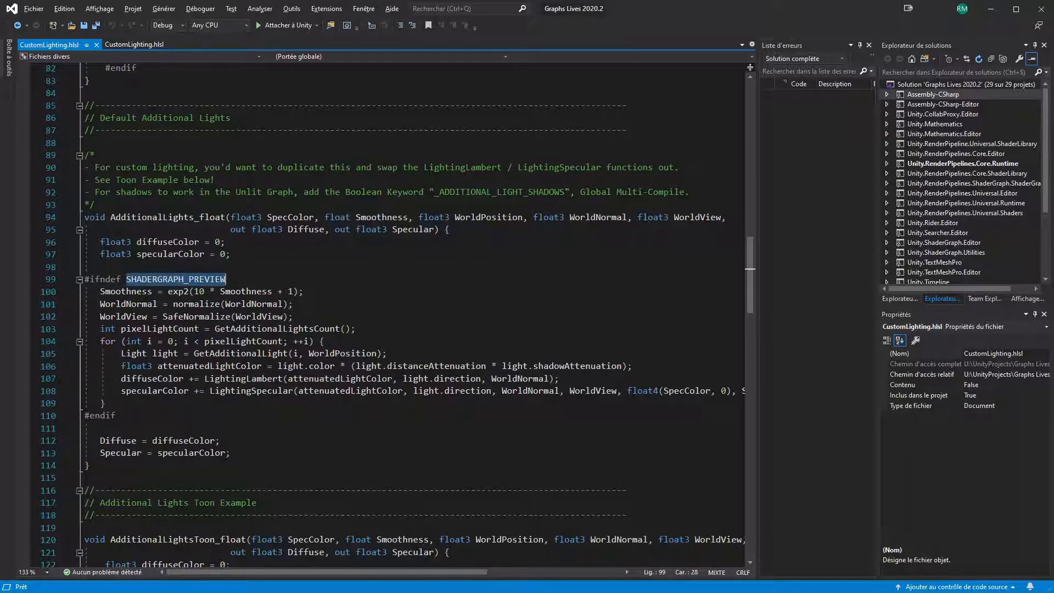
# - Examine how the loop over additional lights computes diffuse and specular colour from each light's direction and distance attenuation
pyautogui.doubleClick(269, 341)
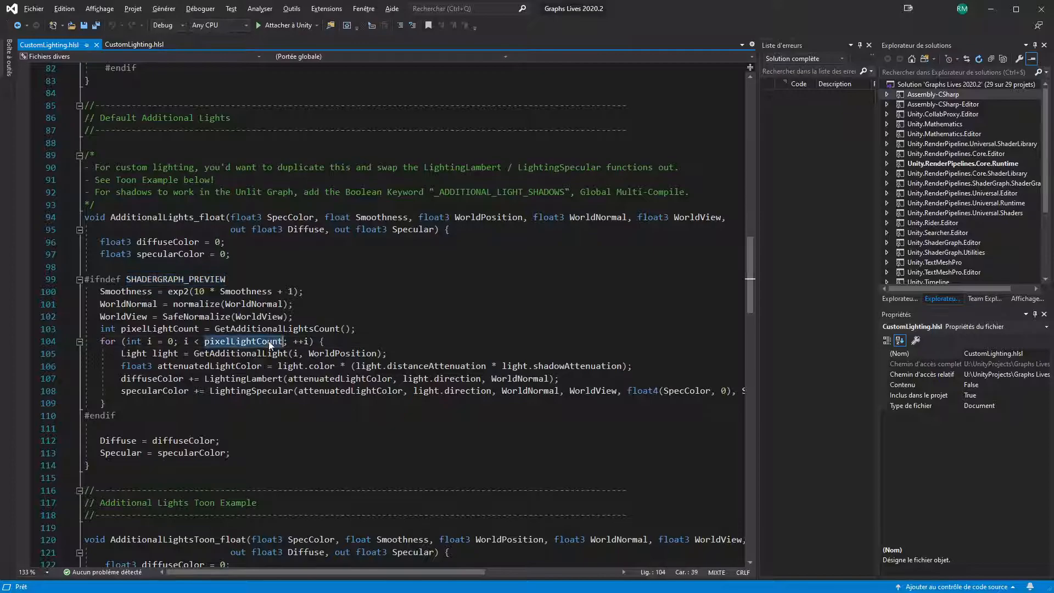
pyautogui.doubleClick(165, 380)
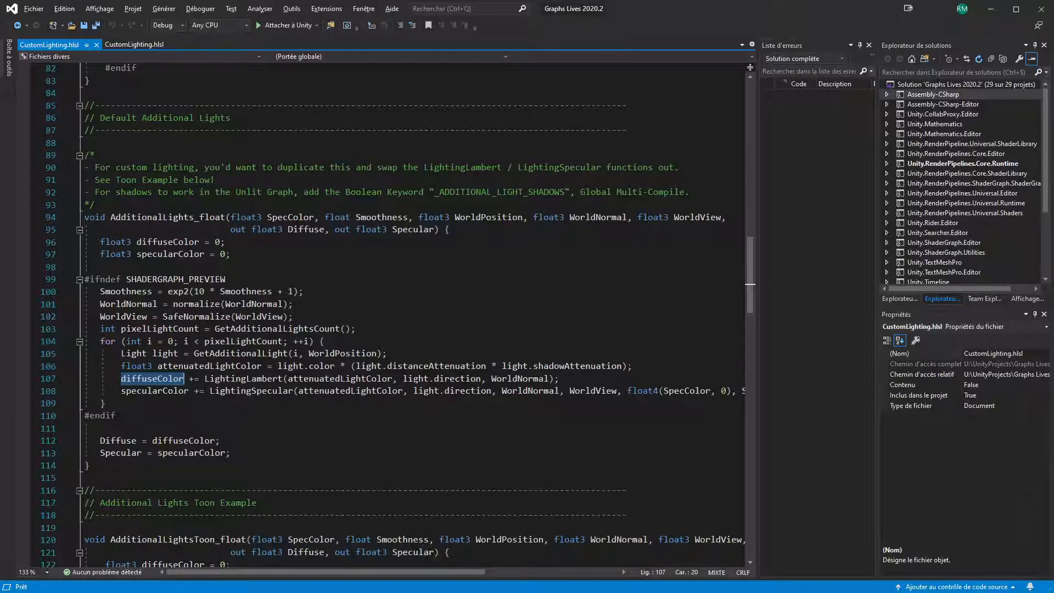
pyautogui.doubleClick(417, 379)
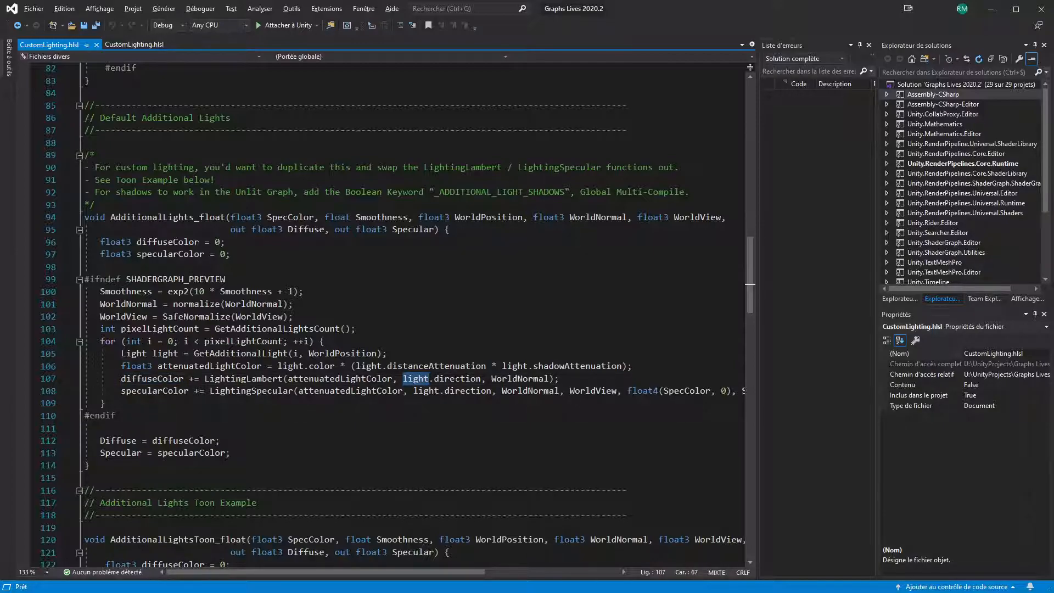
pyautogui.doubleClick(459, 381)
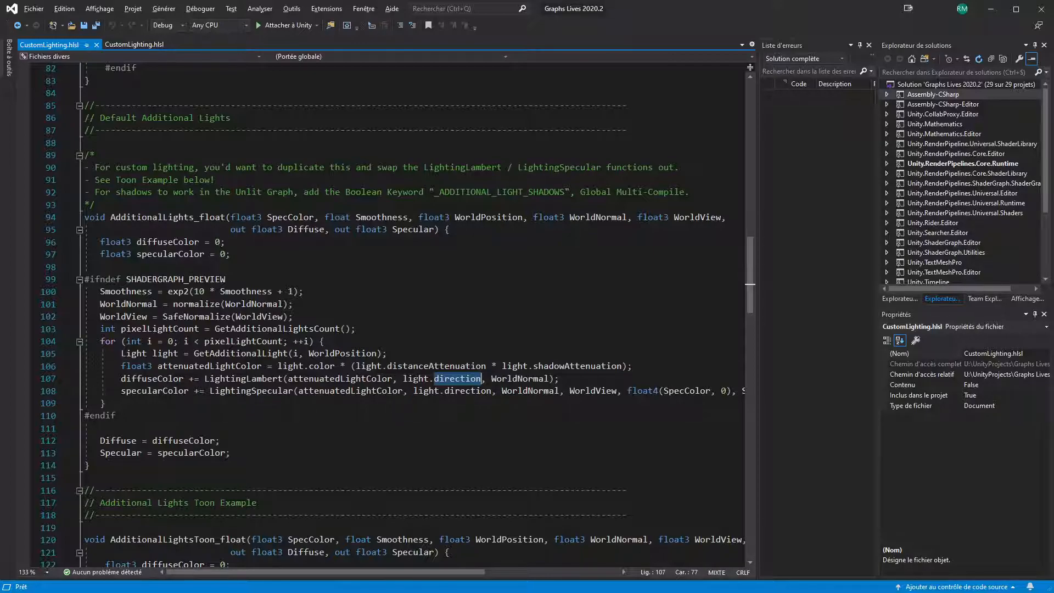
pyautogui.doubleClick(416, 380)
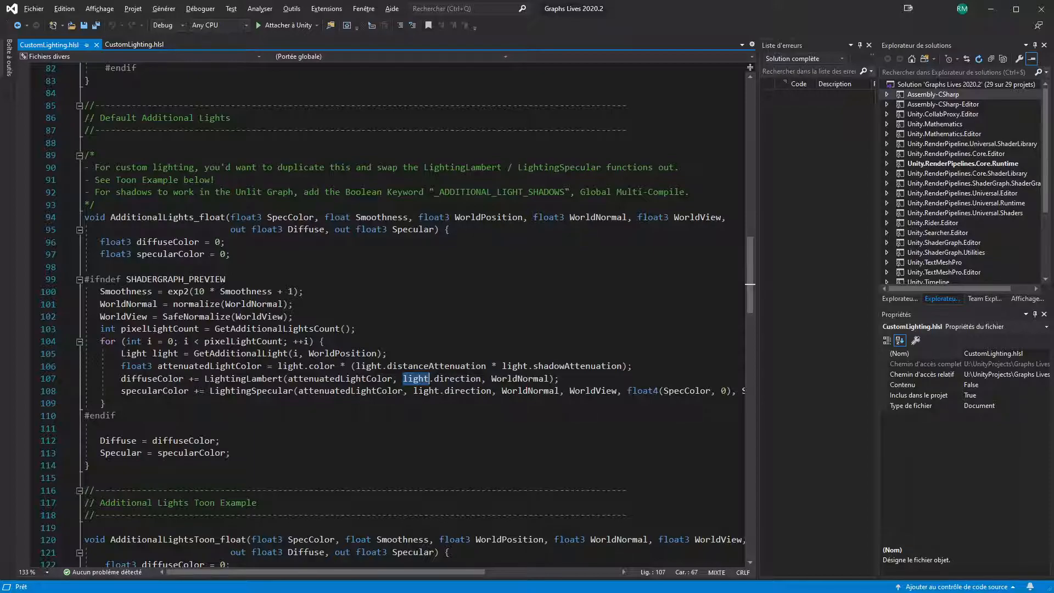
pyautogui.doubleClick(467, 391)
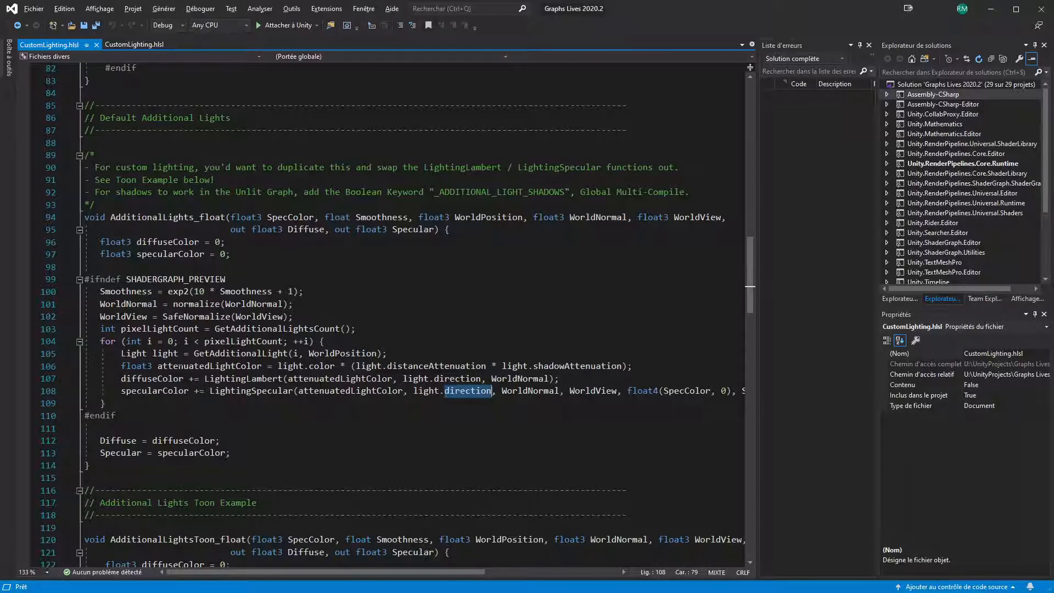
pyautogui.doubleClick(241, 354)
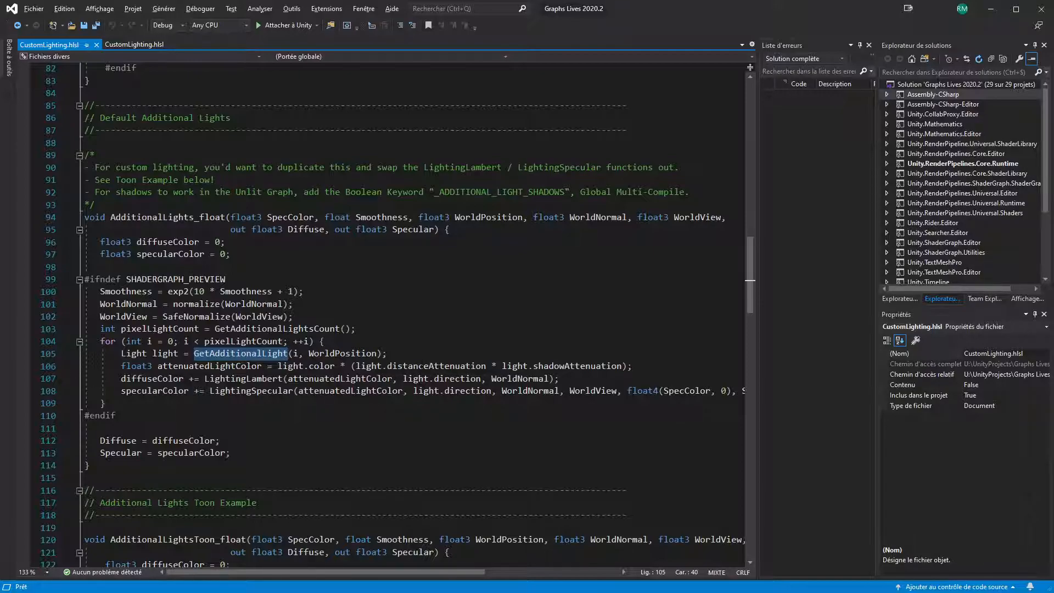
pyautogui.doubleClick(421, 366)
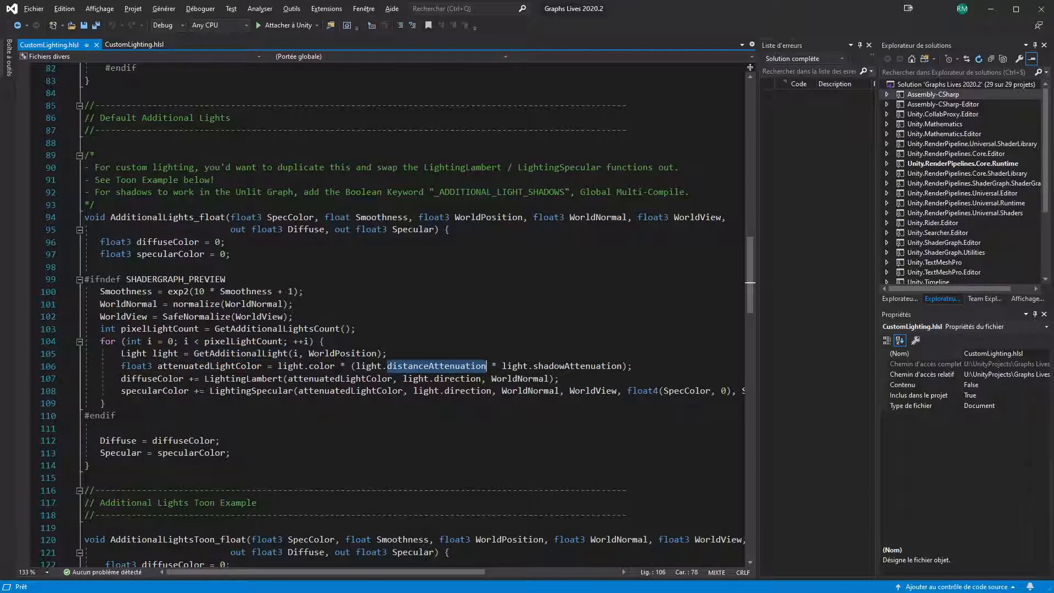
# - Examine how each additional light's colour and direction enter the attenuatedLightColor and LightingLambert lines of the loop
pyautogui.doubleClick(295, 369)
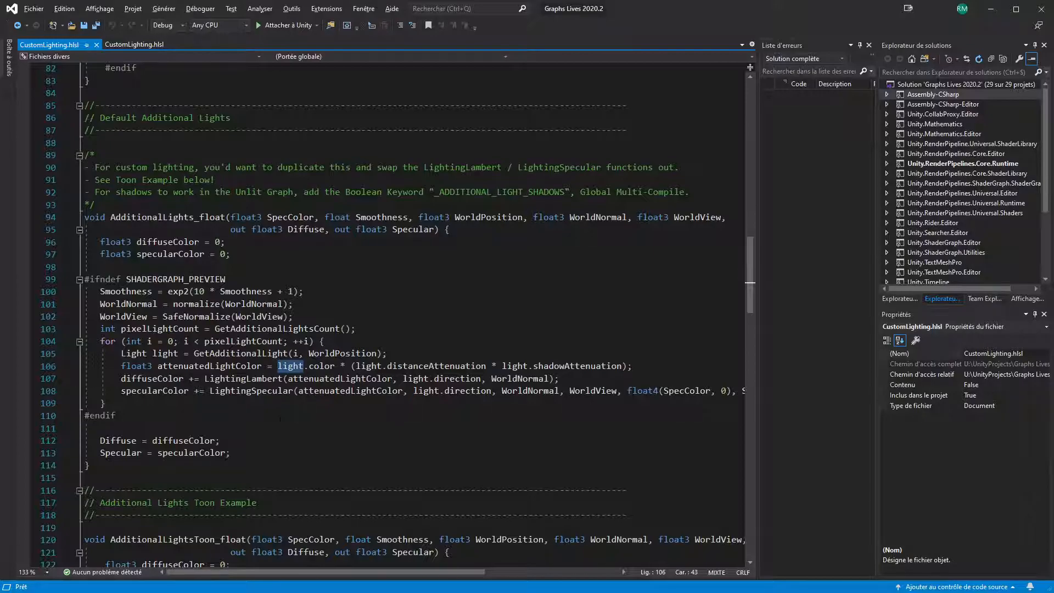
pyautogui.click(340, 330)
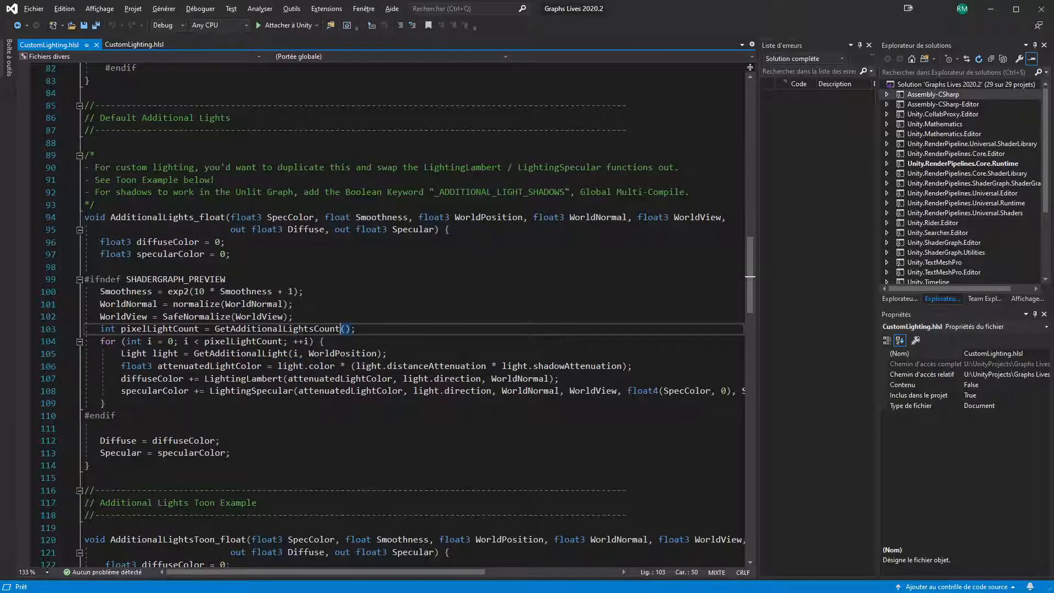
pyautogui.doubleClick(290, 366)
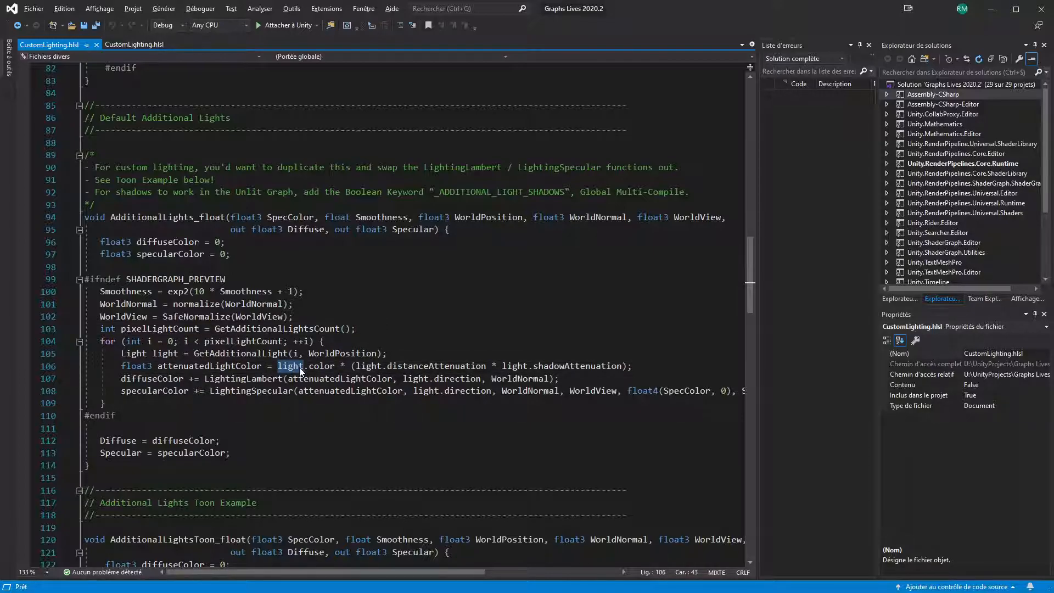
pyautogui.scroll(12, 299, 367)
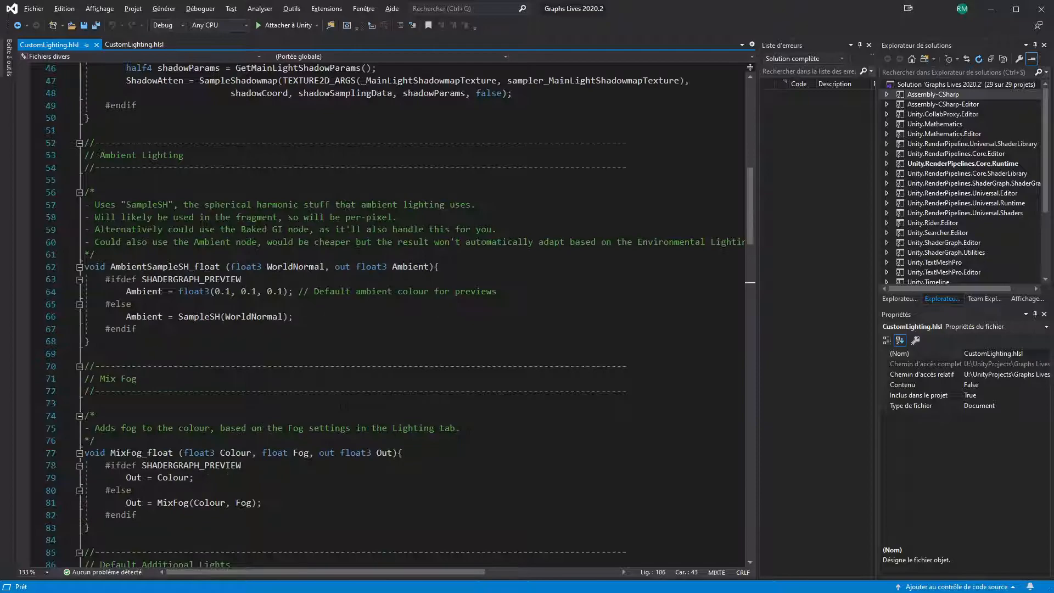
pyautogui.scroll(-12, 343, 406)
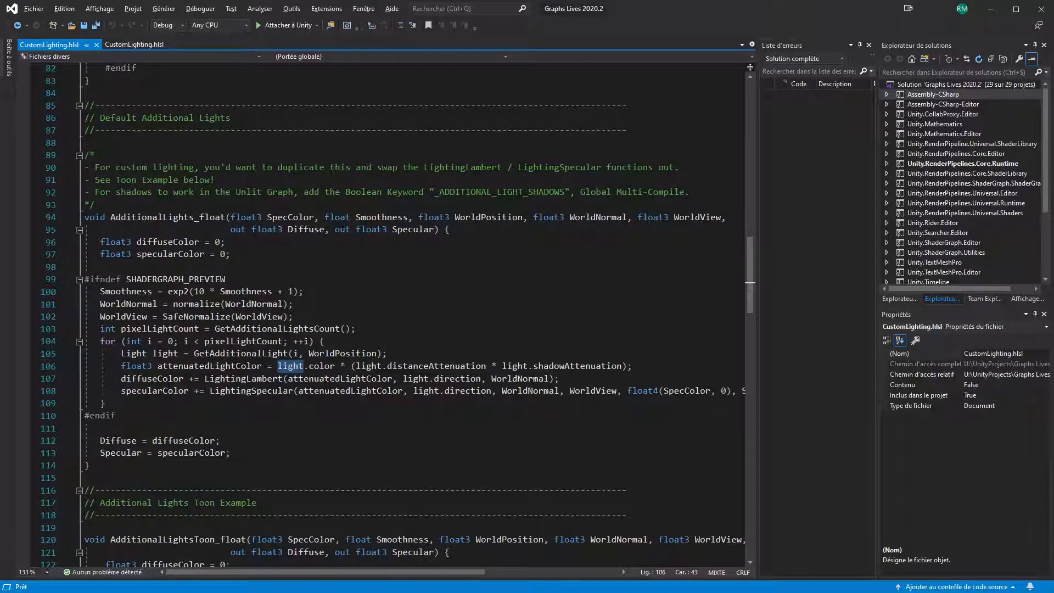
pyautogui.doubleClick(406, 379)
pyautogui.click(451, 380)
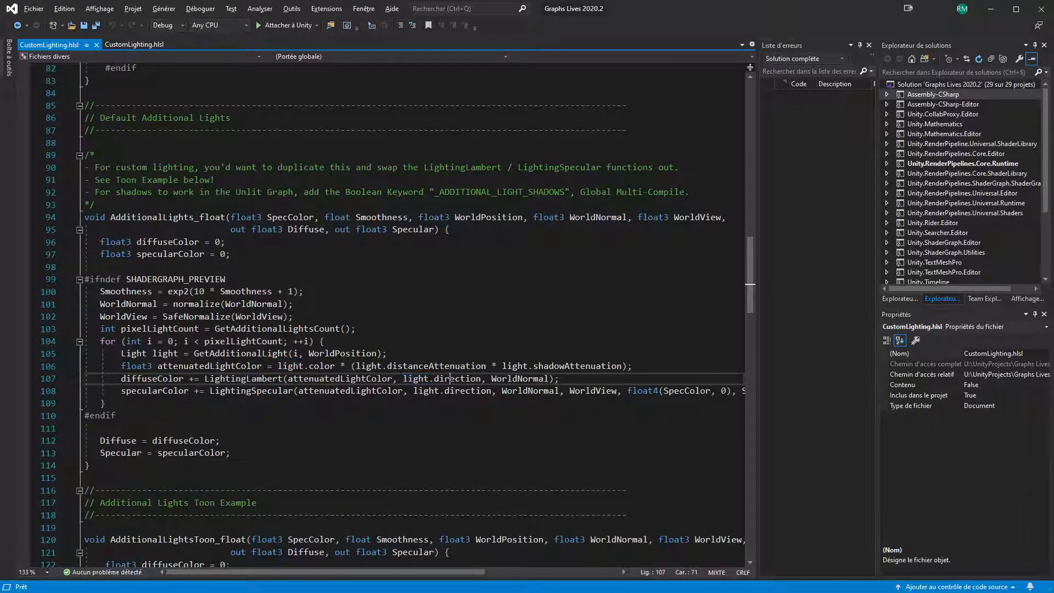
pyautogui.doubleClick(451, 379)
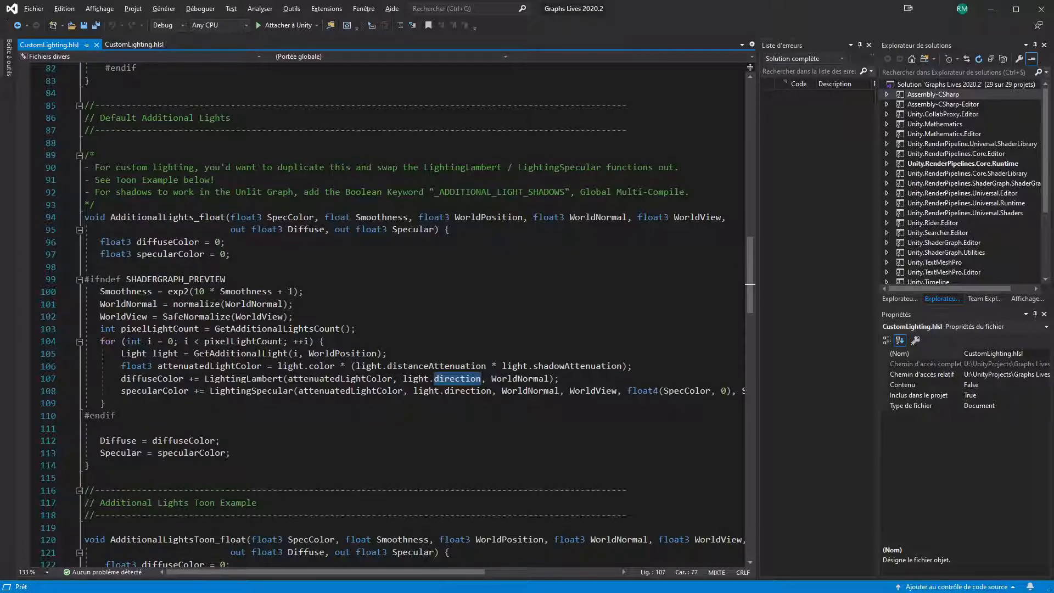
# - Look through the Toon Example, main light, ambient and fog functions, and check the SpecColor parameter of AdditionalLights_float
pyautogui.scroll(-2, 206, 409)
pyautogui.scroll(-4, 206, 410)
pyautogui.scroll(5, 206, 417)
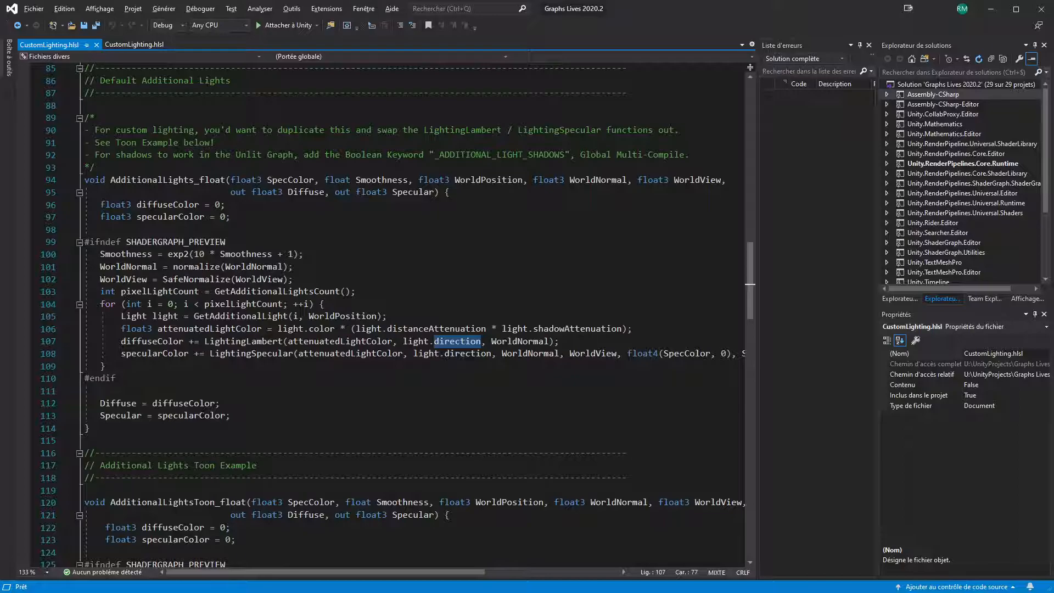
pyautogui.click(206, 428)
pyautogui.scroll(2, 206, 428)
pyautogui.scroll(-5, 206, 428)
pyautogui.scroll(-16, 206, 429)
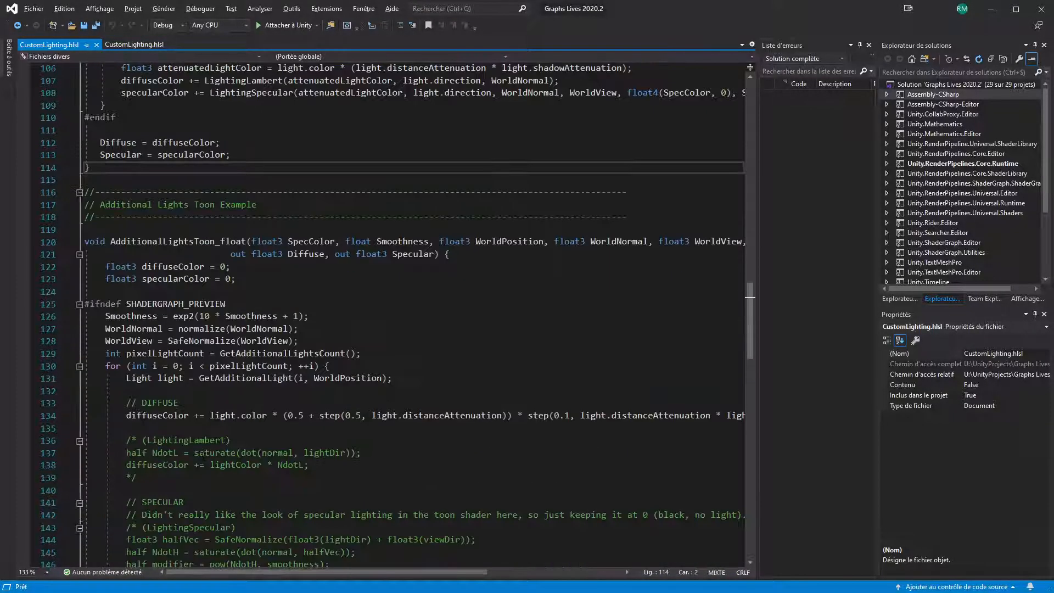
pyautogui.scroll(-9, 201, 449)
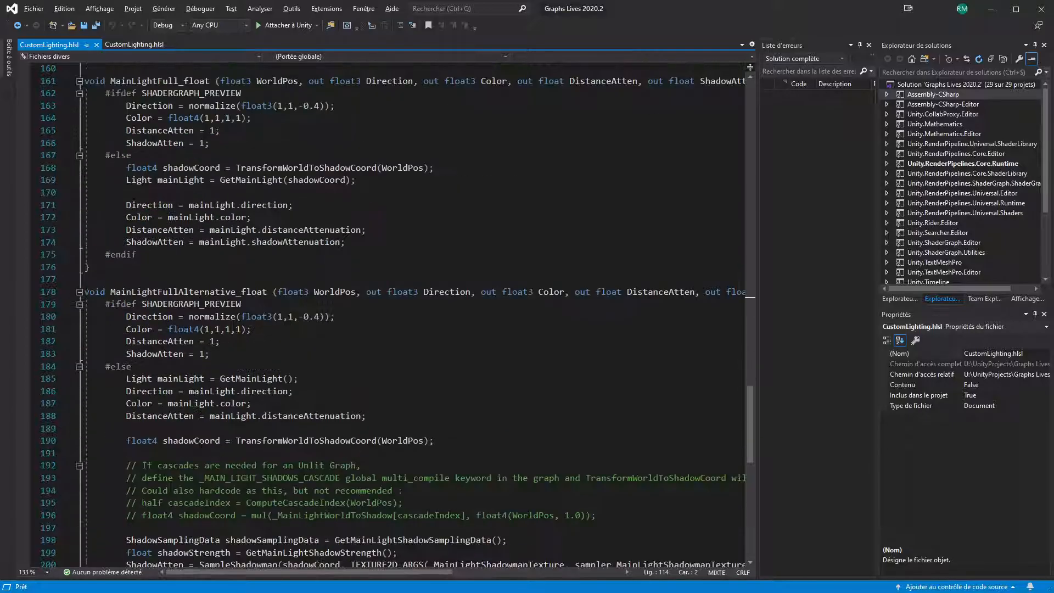
pyautogui.scroll(20, 201, 449)
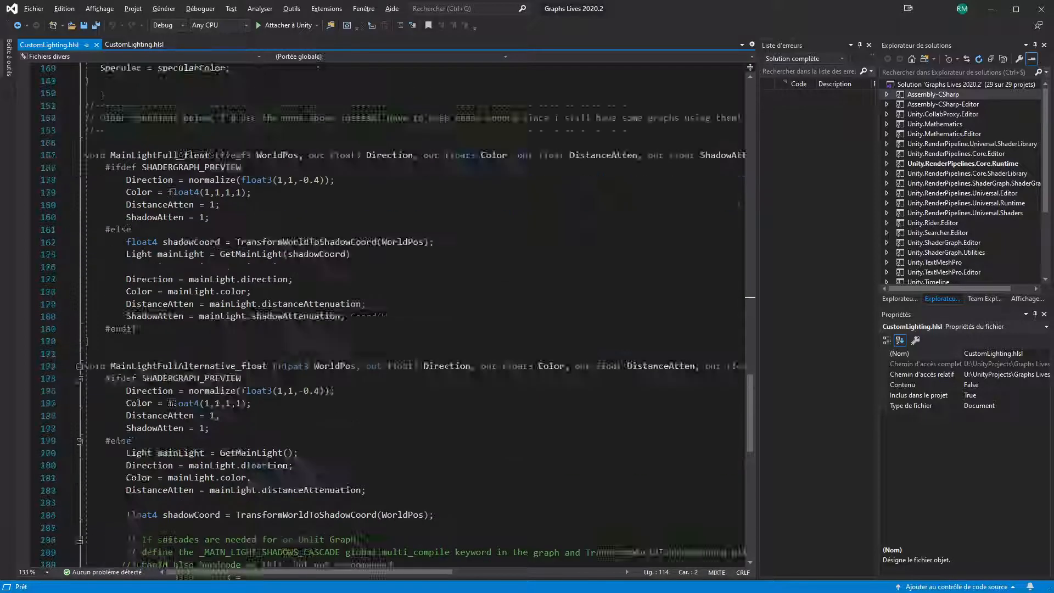
pyautogui.scroll(3, 177, 442)
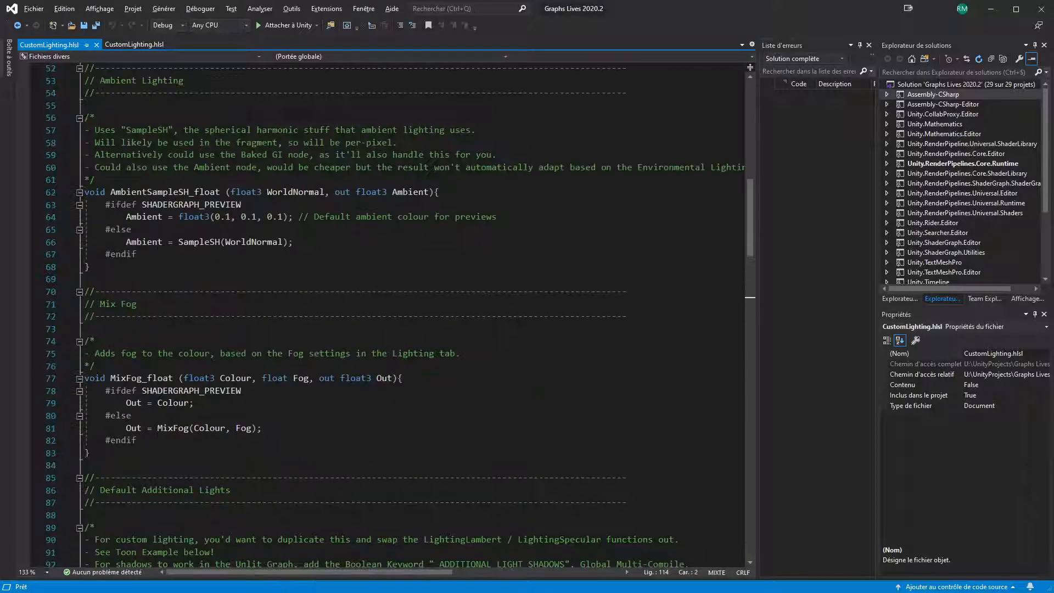
pyautogui.scroll(4, 176, 443)
pyautogui.scroll(-15, 181, 547)
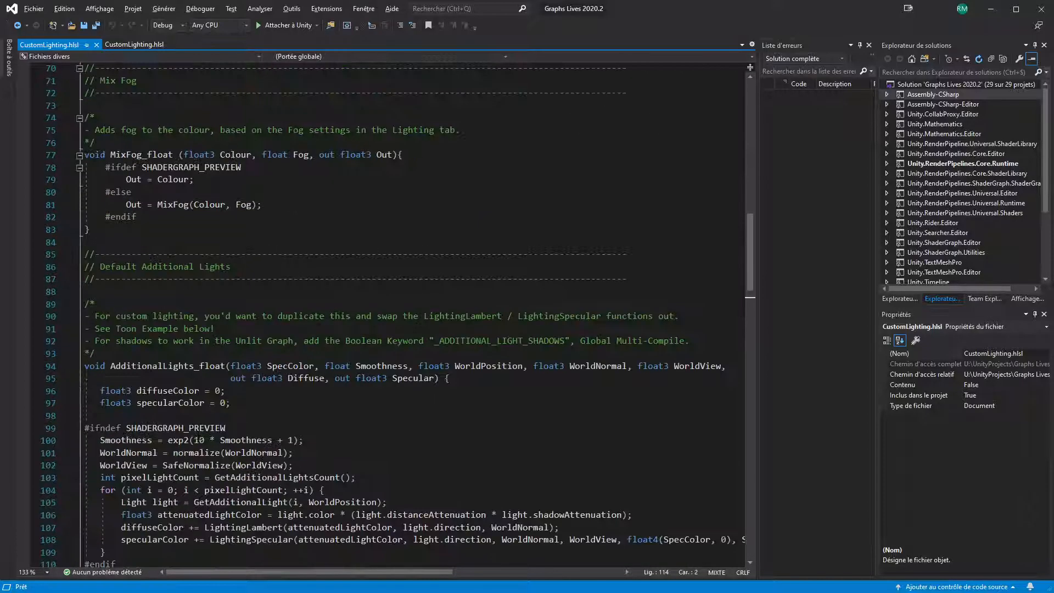
pyautogui.scroll(1, 179, 436)
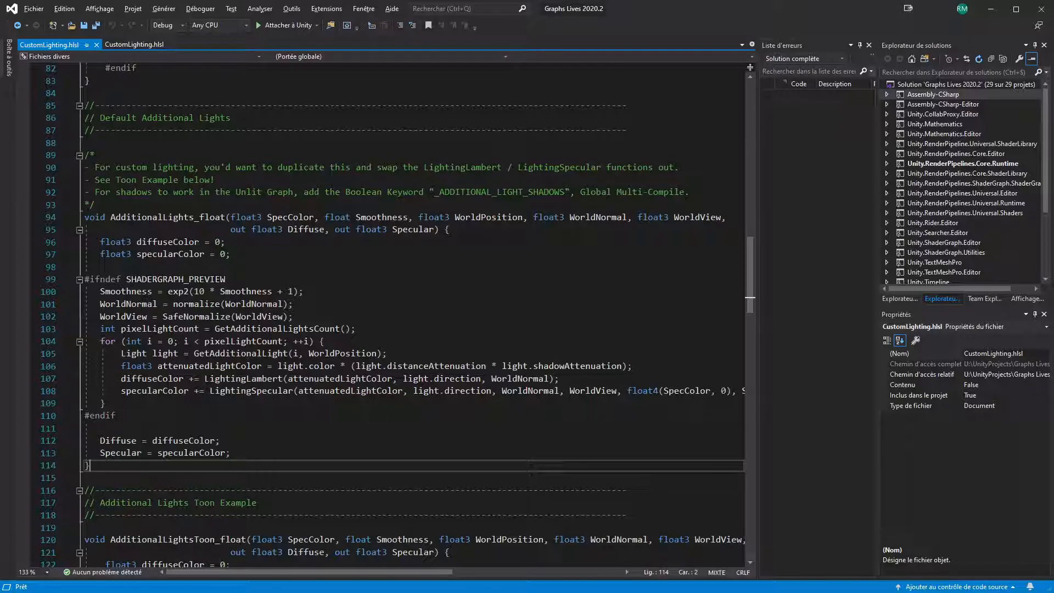
pyautogui.doubleClick(293, 218)
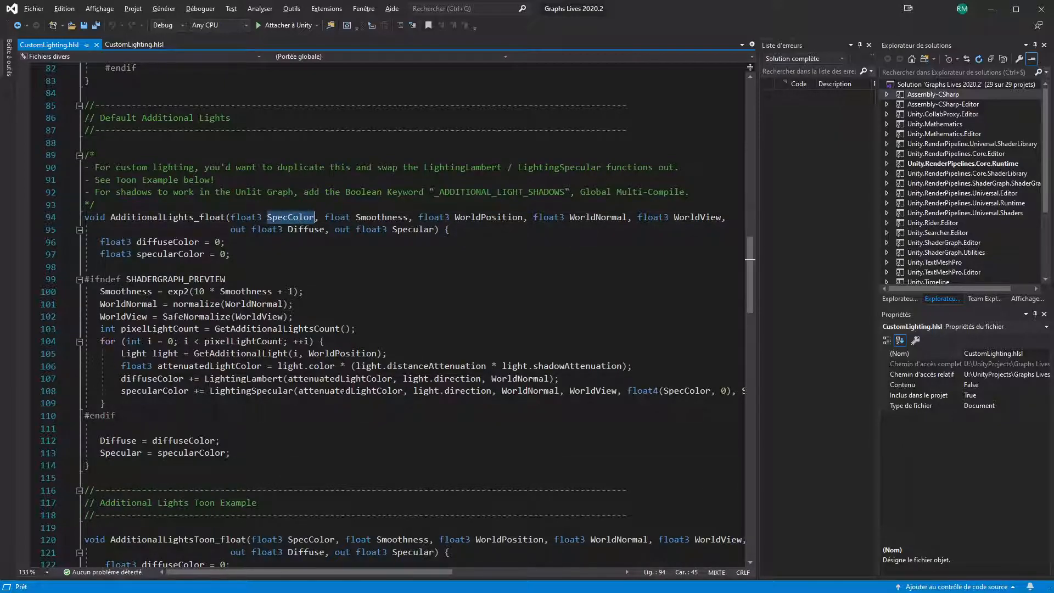
# - Switch to Unity and delete the Additional Lights node from the Skin graph
pyautogui.hotkey('alt', 'Tab')
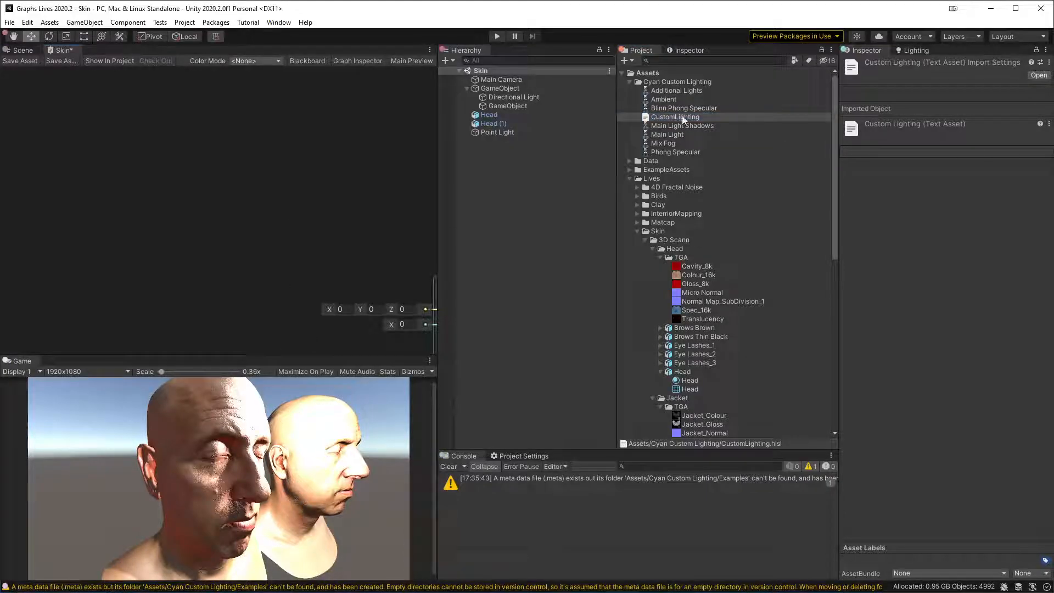
pyautogui.moveTo(682, 115); pyautogui.dragTo(210, 179)
pyautogui.moveTo(265, 199); pyautogui.dragTo(181, 176)
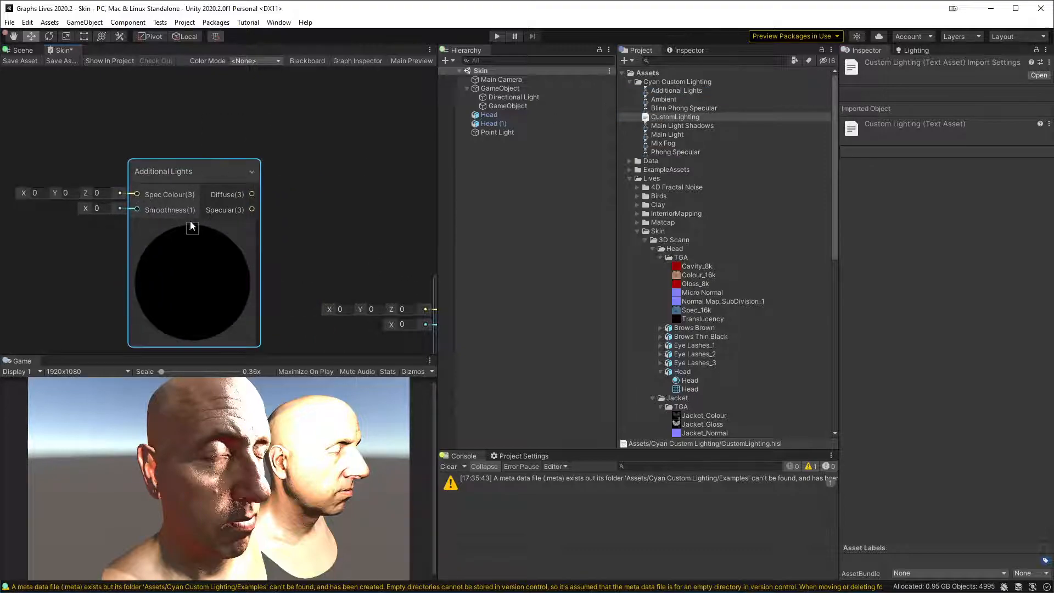
pyautogui.press('Delete')
# - Back in Visual Studio, duplicate the whole AdditionalLights_float function directly below the original in CustomLighting.hlsl
pyautogui.hotkey('alt', 'Tab')
pyautogui.moveTo(132, 390); pyautogui.dragTo(132, 378)
pyautogui.moveTo(90, 466); pyautogui.dragTo(97, 205)
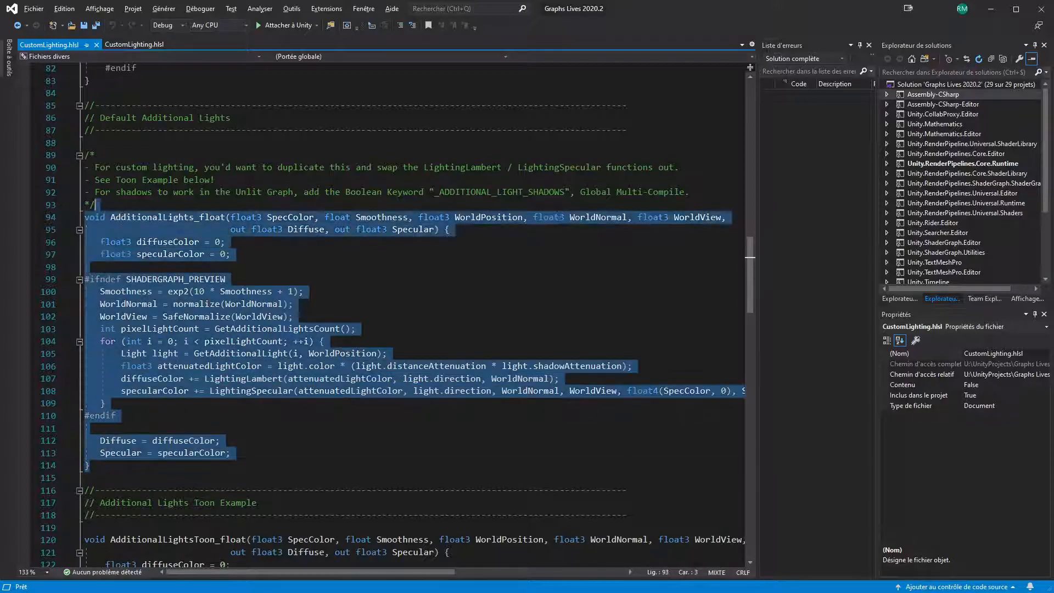
pyautogui.hotkey('ctrl', 'v')
pyautogui.press('Return')
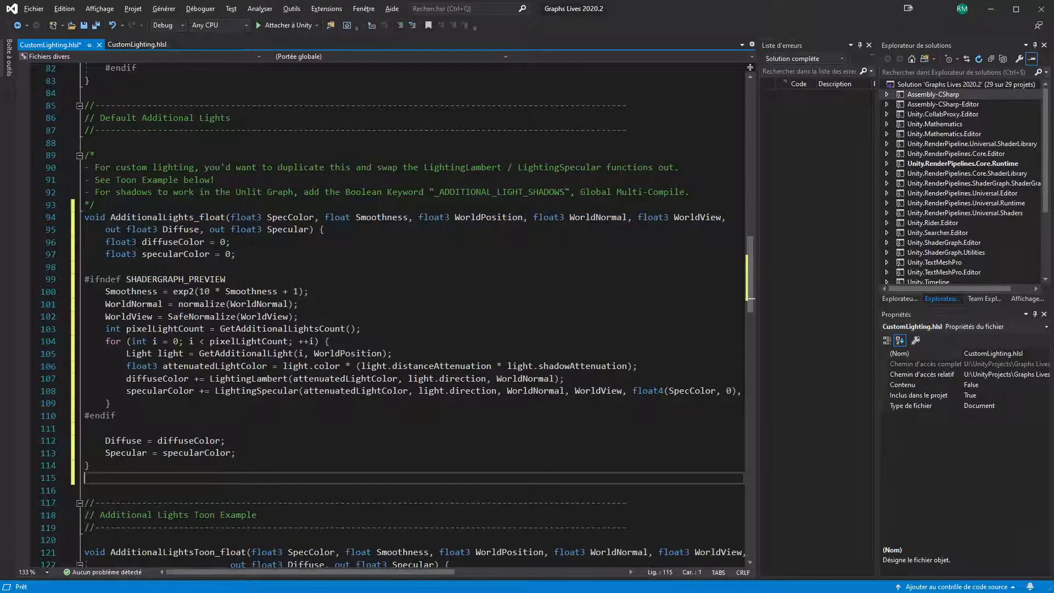
pyautogui.press('Return')
pyautogui.write('void AdditionalLights_float(float3 SpecColor, float Smoothness, float3 WorldPosition, float3 WorldNormal, float3 WorldView, \tout float3 Diffuse, out float3 Specular) { \tfloat3 diffuseColor = 0; \tfloat3 specularColor = 0;  #ifndef SHADERGRAPH_PREVIEW \tSmoothness = exp2(10 * Smoothness + 1); \tWorldNormal = normalize(WorldNormal); \tWorldView = SafeNormalize(WorldView); \tint pixelLightCount = GetAdditionalLightsCount(); \tfor (int i = 0; i < pixelLightCount; ++i) { \t\tLight light = GetAdditionalLight(i, WorldPosition); \t\tfloat3 attenuatedLightColor = light.color * (light.distanceAttenuation * light.shadowAttenuation); \t\tdiffuseColor += LightingLambert(attenuatedLightColor, light.direction, WorldNormal); \t\tspecularColor += LightingSpecular(attenuatedLightColor, light.direction, WorldNormal, WorldView, float4(SpecColor, 0), Smoothness); \t} #endif  \tDiffuse = diffuseColor; \tSpecular = specularColor; }')
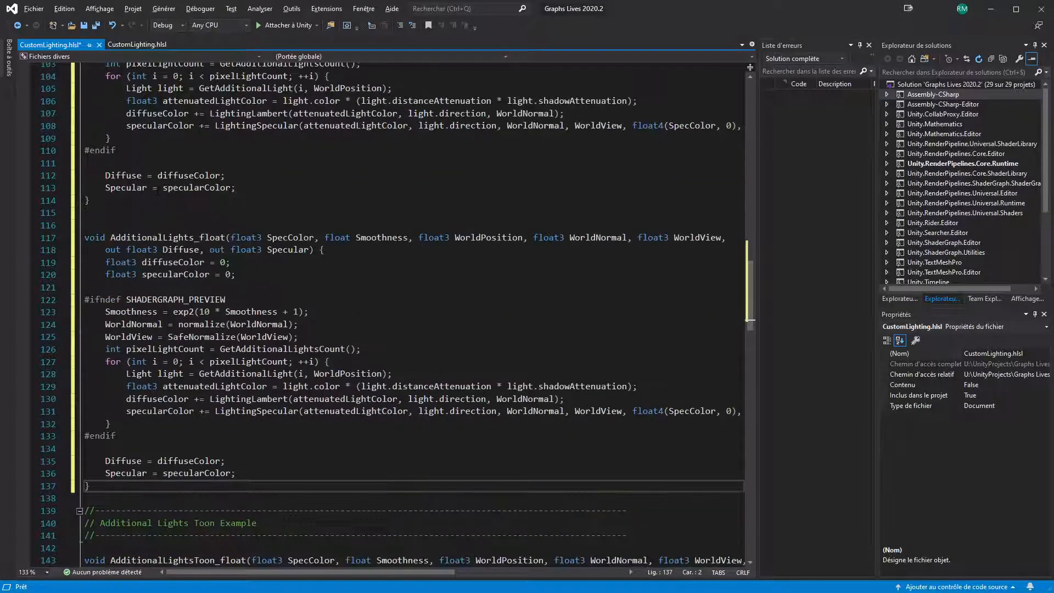
# - Rename the duplicated function AdditionalLightsData_float and remove its input parameters, joining the remaining output parameters onto the signature line
pyautogui.click(195, 237)
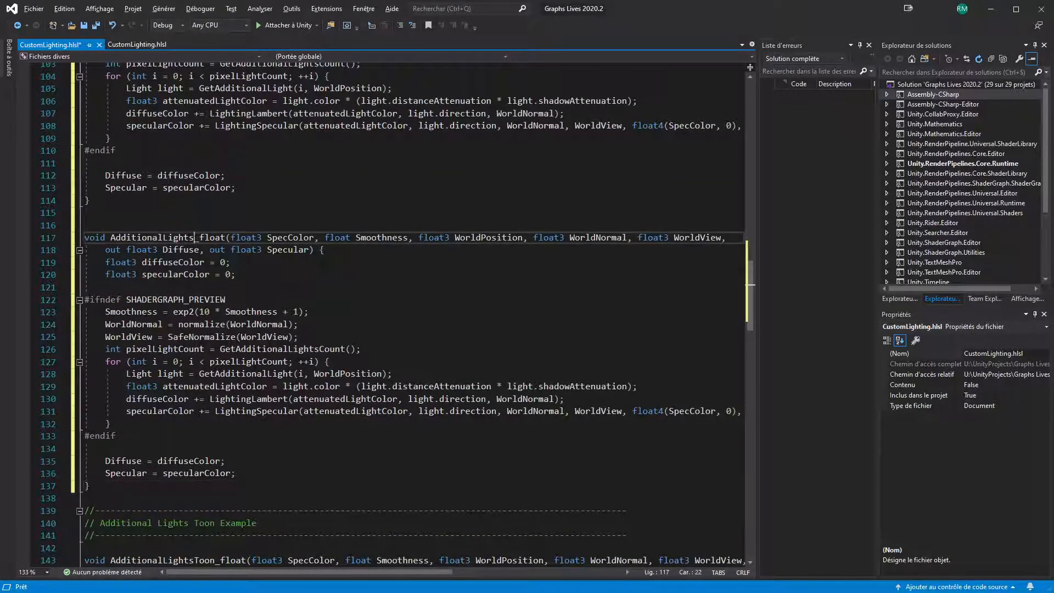
pyautogui.write('Data')
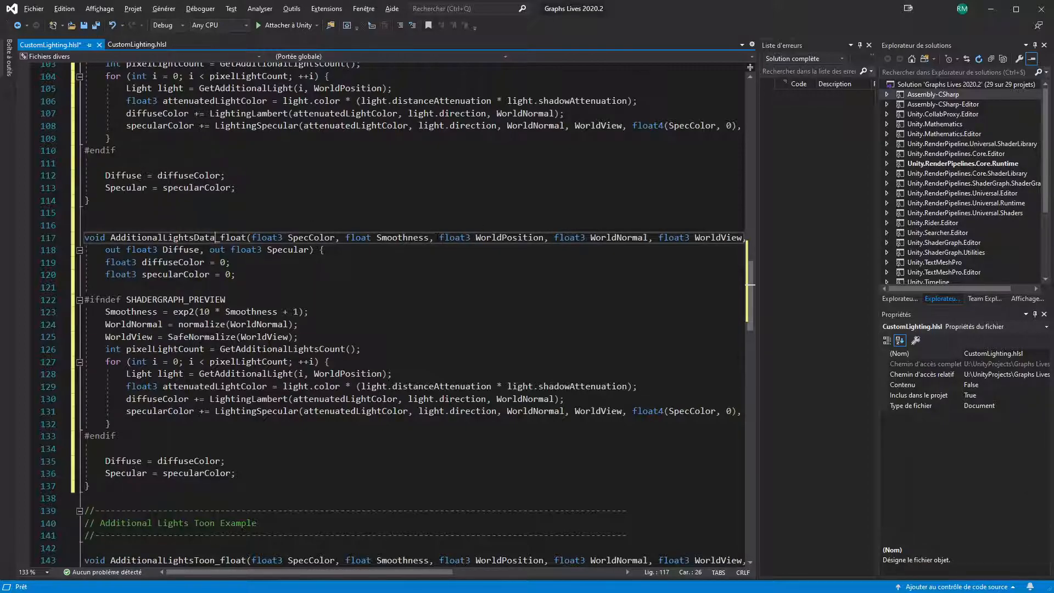
pyautogui.click(628, 237)
pyautogui.moveTo(414, 572)
pyautogui.mouseDown()
pyautogui.moveTo(484, 572)
pyautogui.moveTo(395, 574)
pyautogui.mouseUp()
pyautogui.click(251, 237)
pyautogui.hotkey('shift', 'End')
pyautogui.press('Delete')
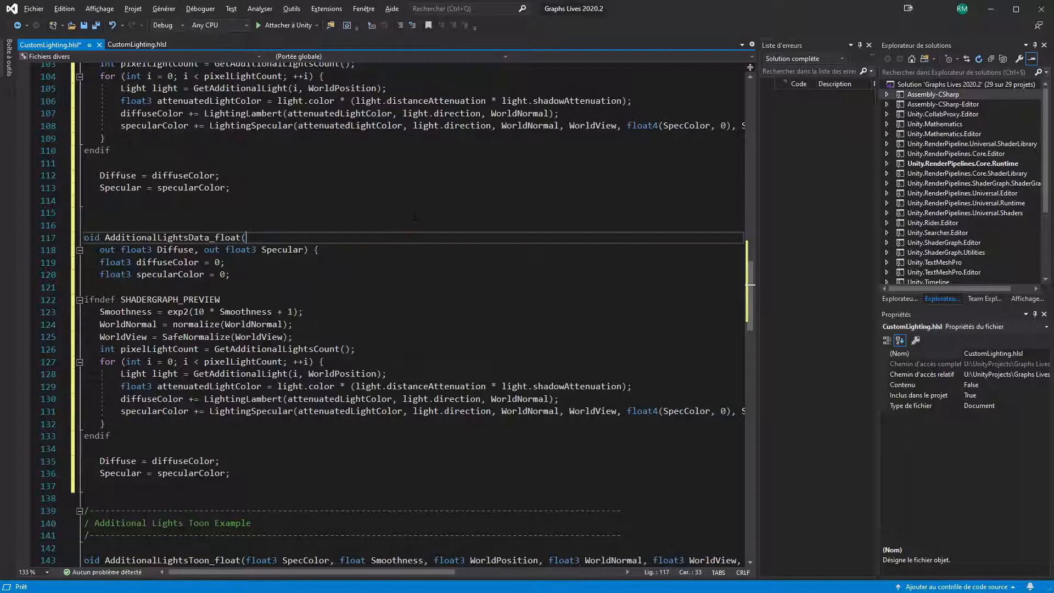
pyautogui.press('Delete')
pyautogui.press('Delete')
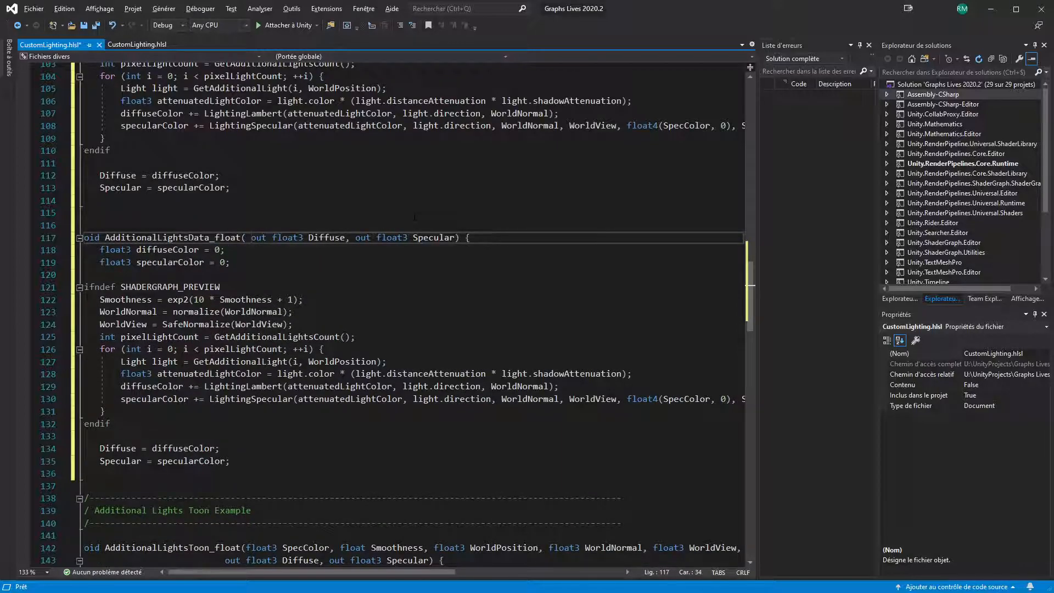
# - Rename the Diffuse and Specular output parameters of AdditionalLightsData_float to Color and Position
pyautogui.doubleClick(327, 237)
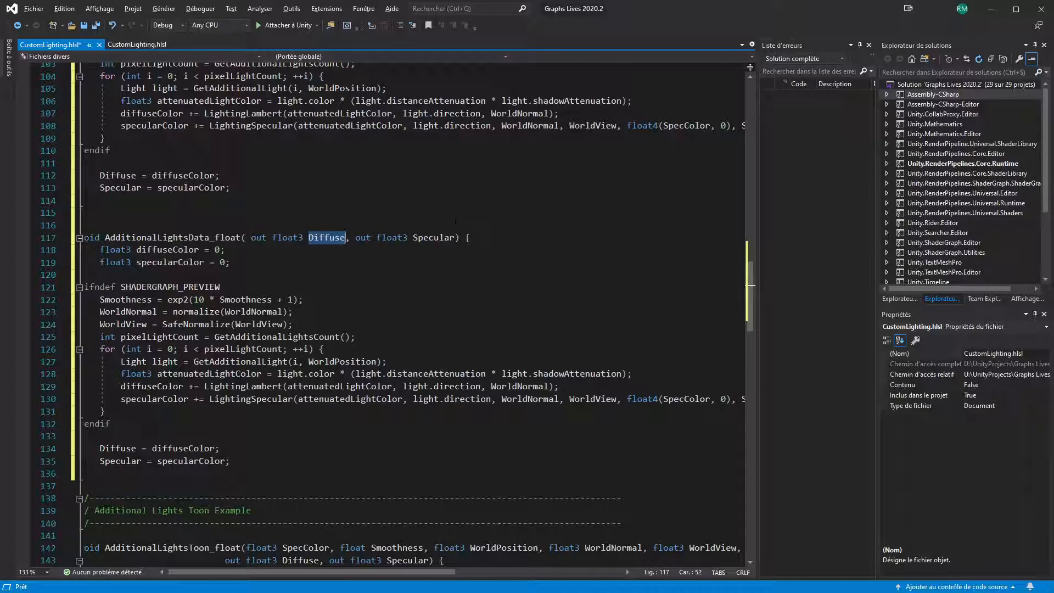
pyautogui.write('color')
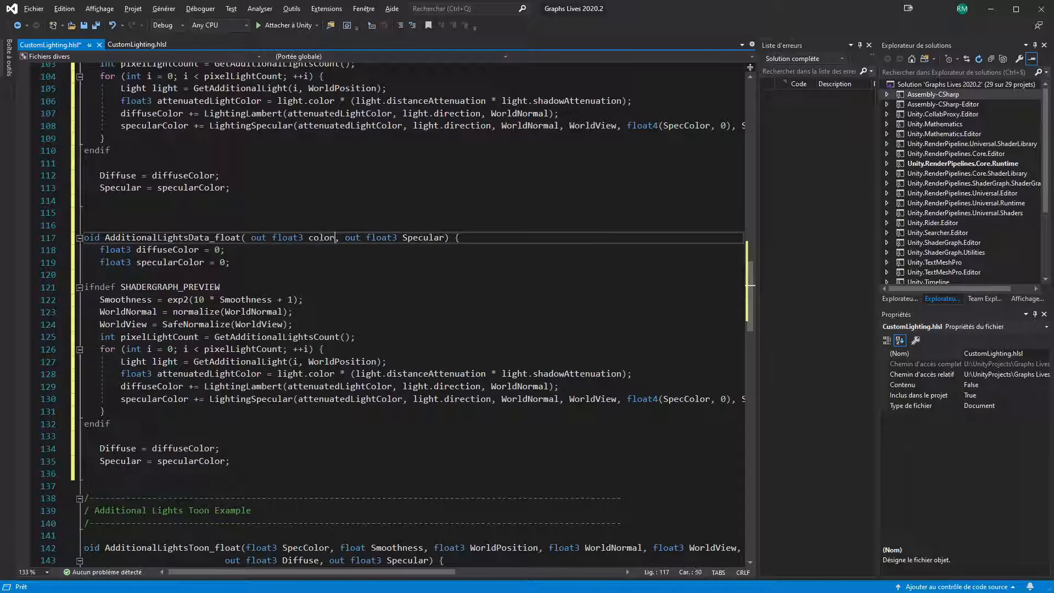
pyautogui.doubleClick(427, 237)
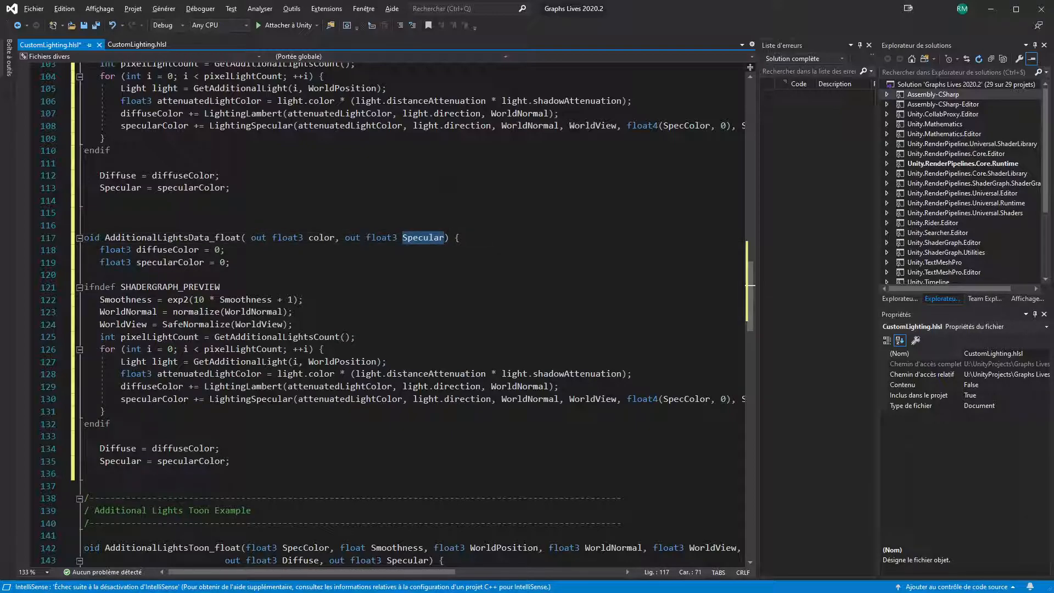
pyautogui.write('Position')
pyautogui.hotkey('ctrl', 'Left')
pyautogui.hotkey('ctrl', 'Left')
pyautogui.hotkey('ctrl', 'Left')
pyautogui.hotkey('ctrl', 'Left')
pyautogui.press('Delete')
pyautogui.write('C')
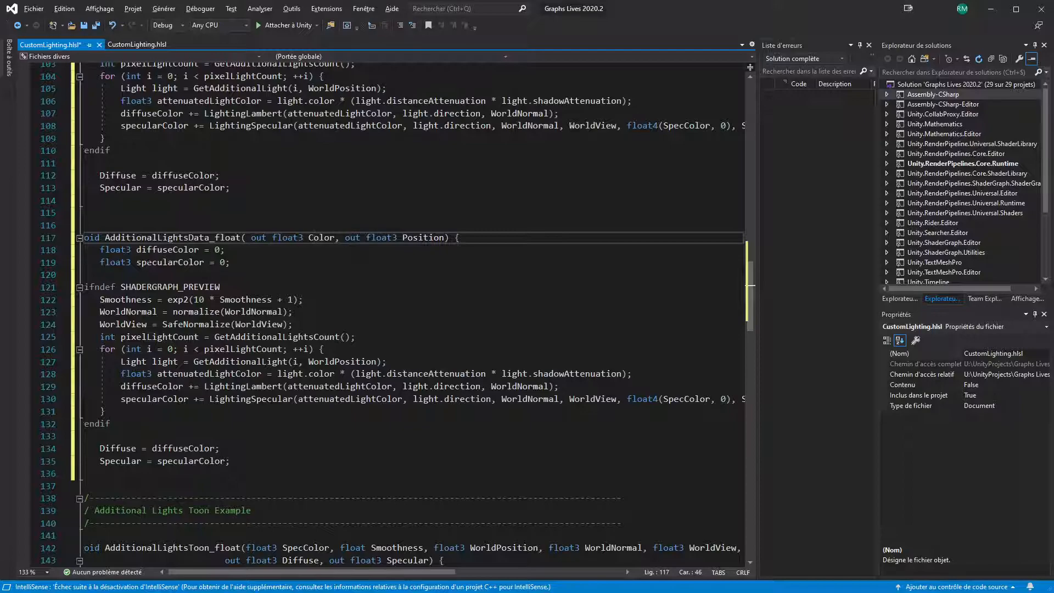
# - Change the output assignments at the end of AdditionalLightsData_float to use Color and Position instead of Diffuse and Specular
pyautogui.doubleClick(164, 251)
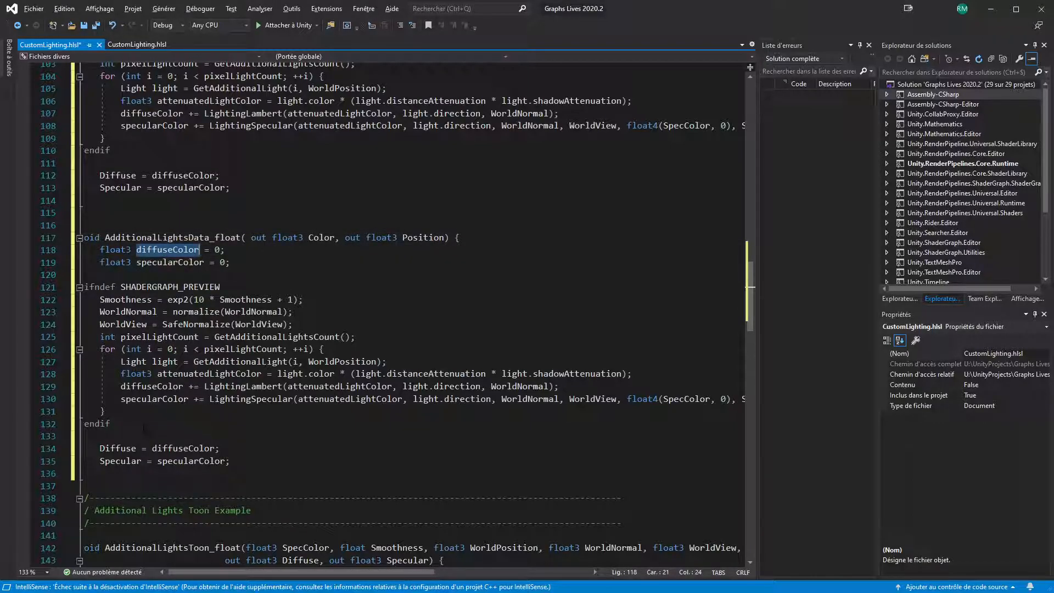
pyautogui.doubleClick(323, 238)
pyautogui.hotkey('ctrl', 'c')
pyautogui.doubleClick(117, 448)
pyautogui.hotkey('ctrl', 'v')
pyautogui.doubleClick(423, 237)
pyautogui.doubleClick(108, 465)
pyautogui.write('Position')
# - Rename the local variables declared at the start of AdditionalLightsData_float to color and position
pyautogui.doubleClick(178, 253)
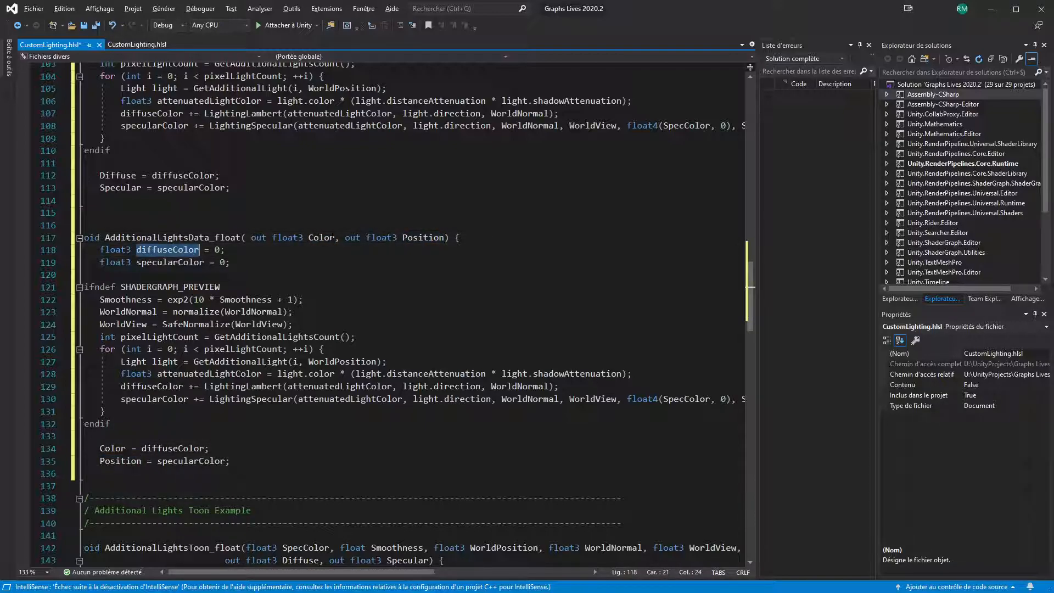
pyautogui.write('color')
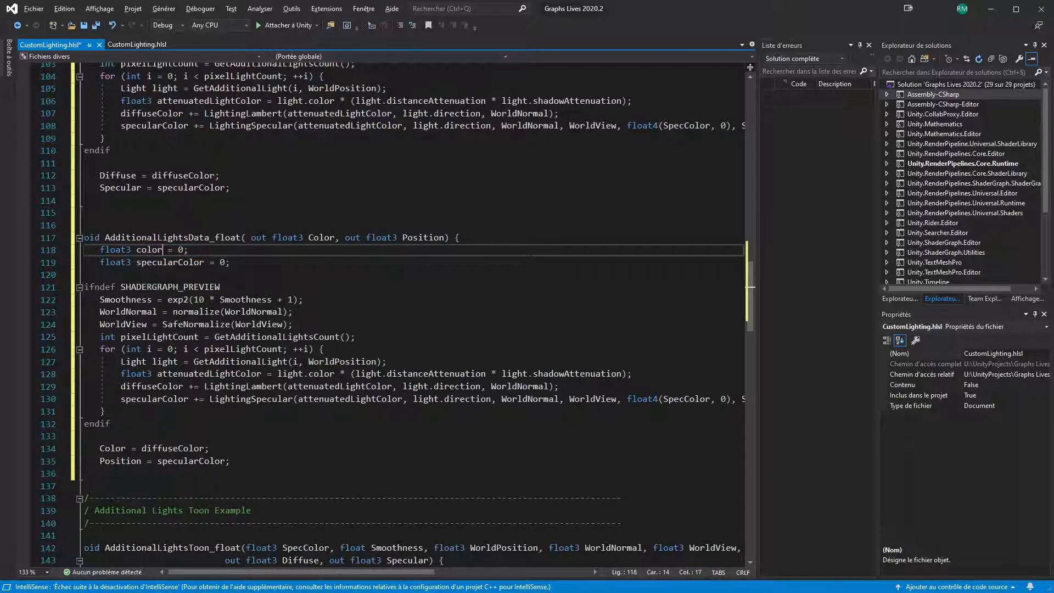
pyautogui.doubleClick(185, 263)
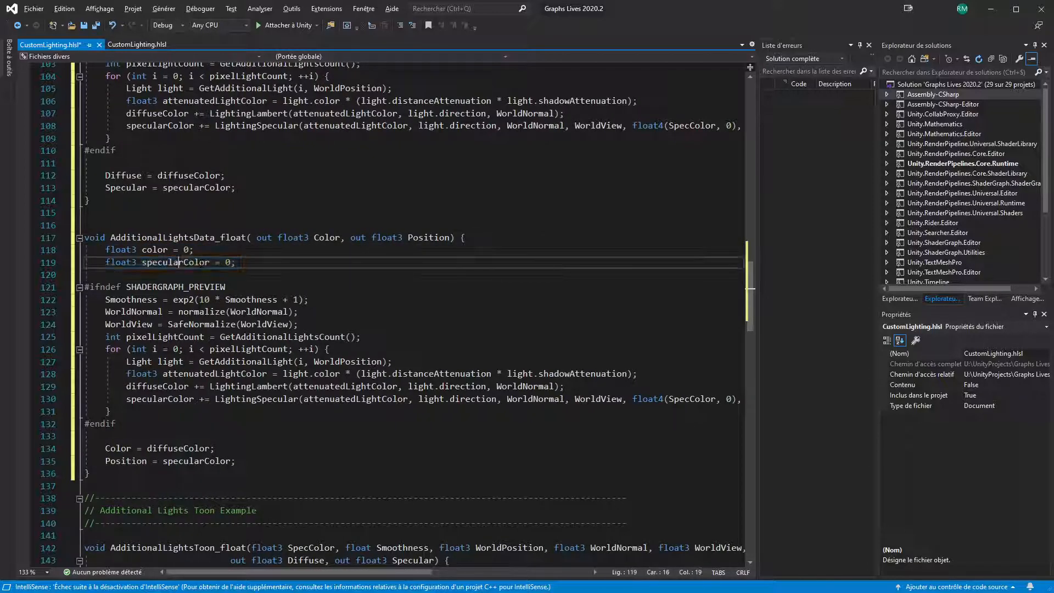
pyautogui.click(175, 263)
pyautogui.write('position')
# - Remove the Smoothness, WorldNormal and WorldView lines from AdditionalLightsData_float, keeping the pixelLightCount declaration
pyautogui.moveTo(360, 337); pyautogui.dragTo(226, 287)
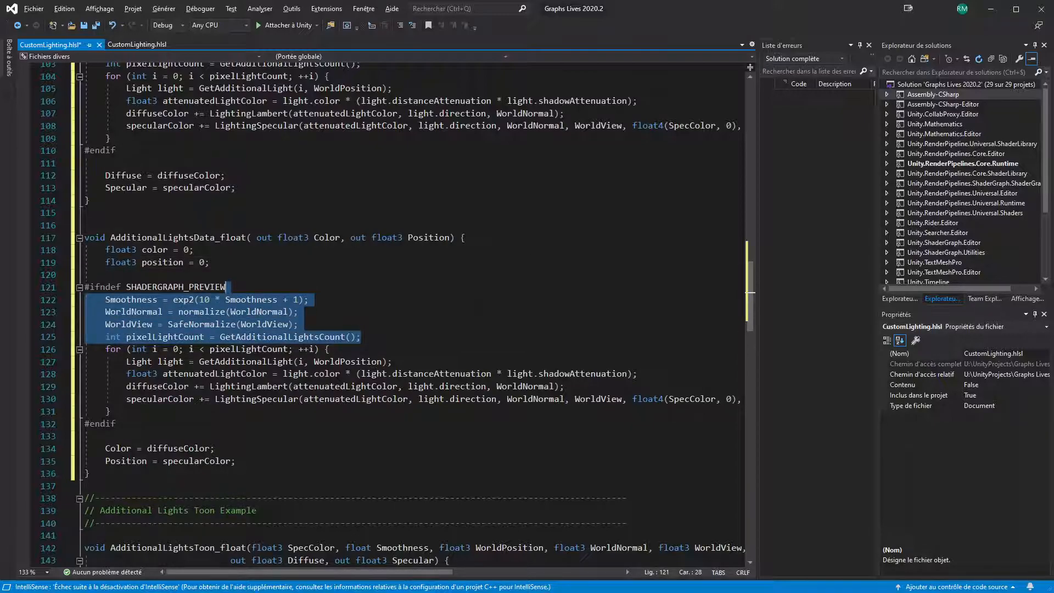
pyautogui.click(318, 299)
pyautogui.doubleClick(149, 338)
pyautogui.moveTo(299, 325); pyautogui.dragTo(308, 289)
pyautogui.press('Delete')
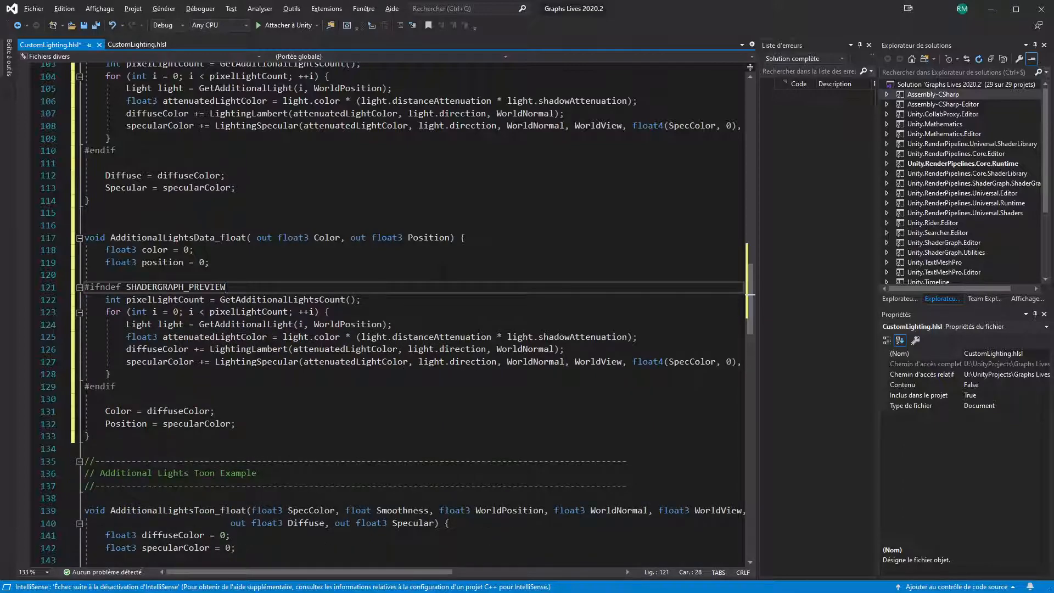
pyautogui.click(653, 361)
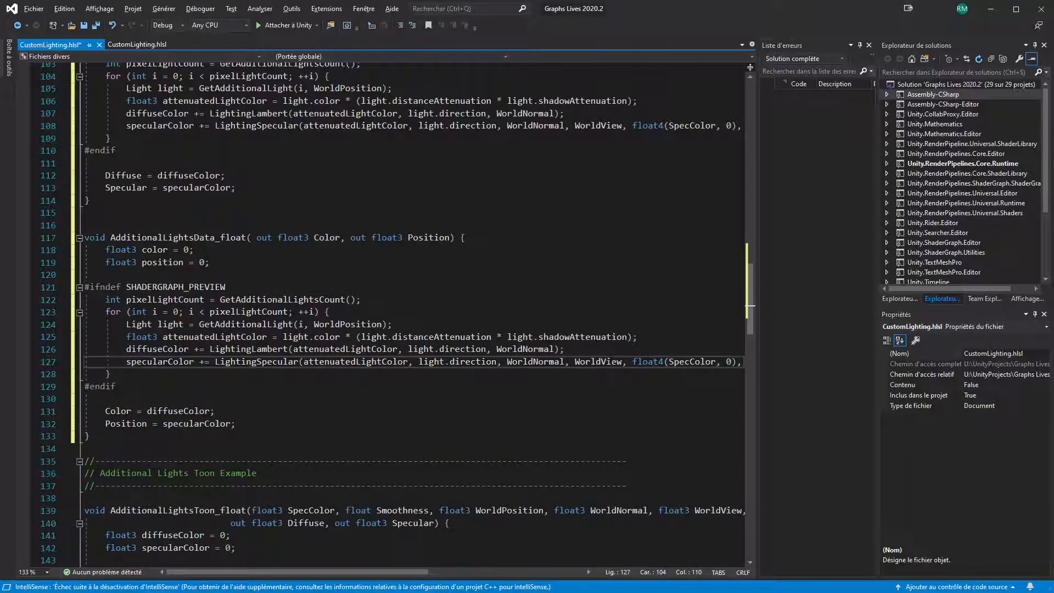
pyautogui.press('End')
pyautogui.hotkey('shift', 'Home')
pyautogui.hotkey('shift', 'Up')
pyautogui.hotkey('shift', 'Up')
pyautogui.hotkey('shift', 'Up')
pyautogui.press('Delete')
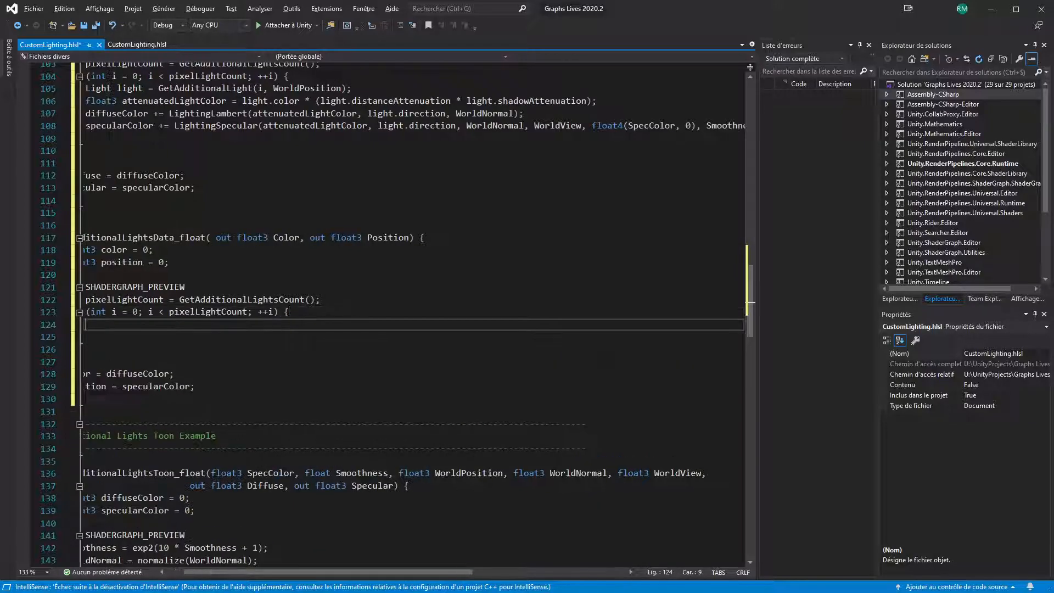
pyautogui.moveTo(329, 573); pyautogui.dragTo(312, 574)
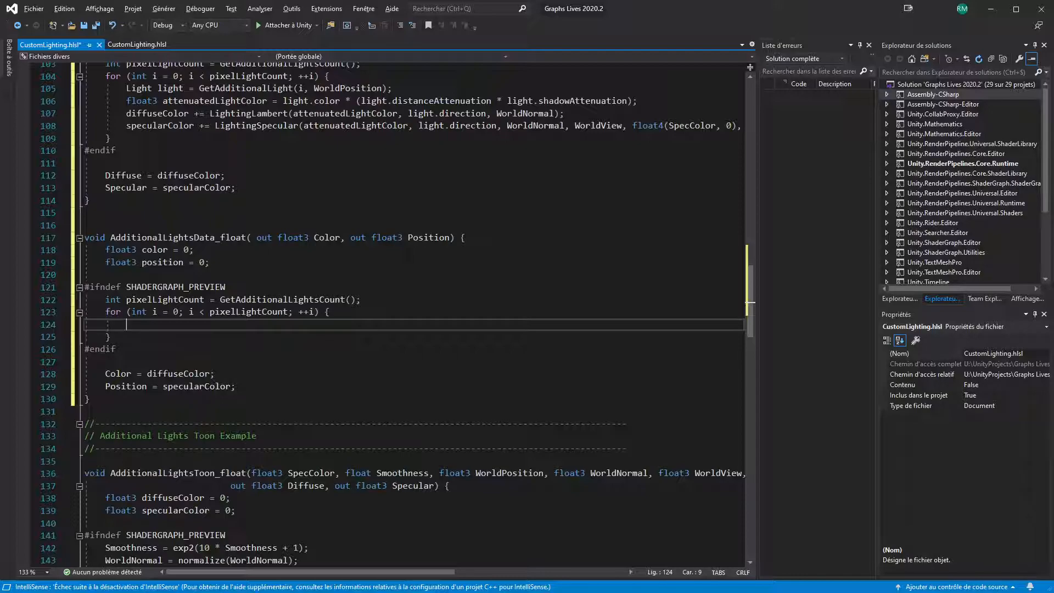
pyautogui.hotkey('ctrl', 'z')
pyautogui.click(383, 287)
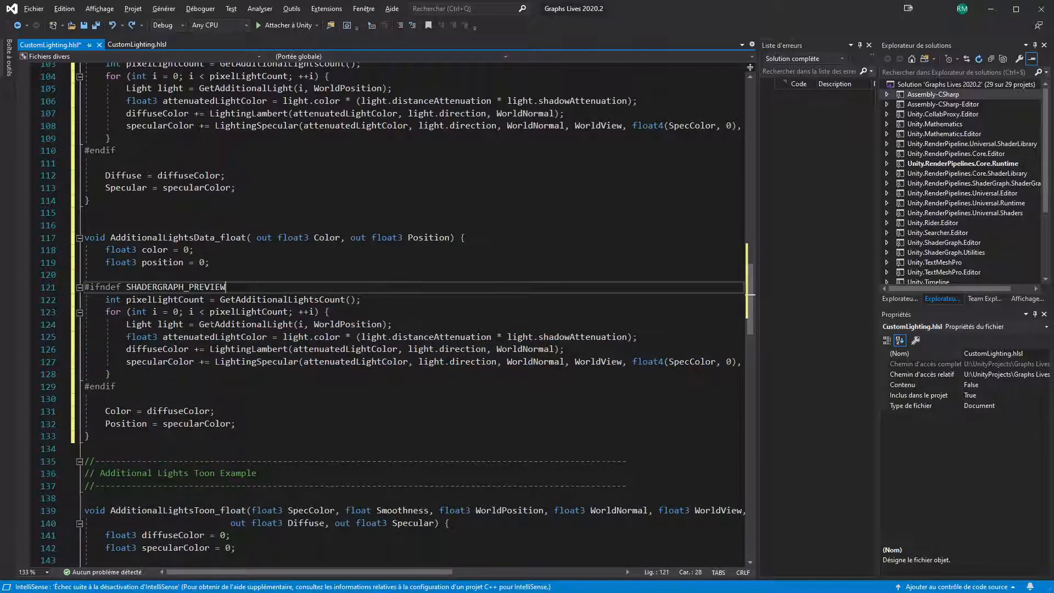
pyautogui.doubleClick(255, 328)
pyautogui.click(612, 362)
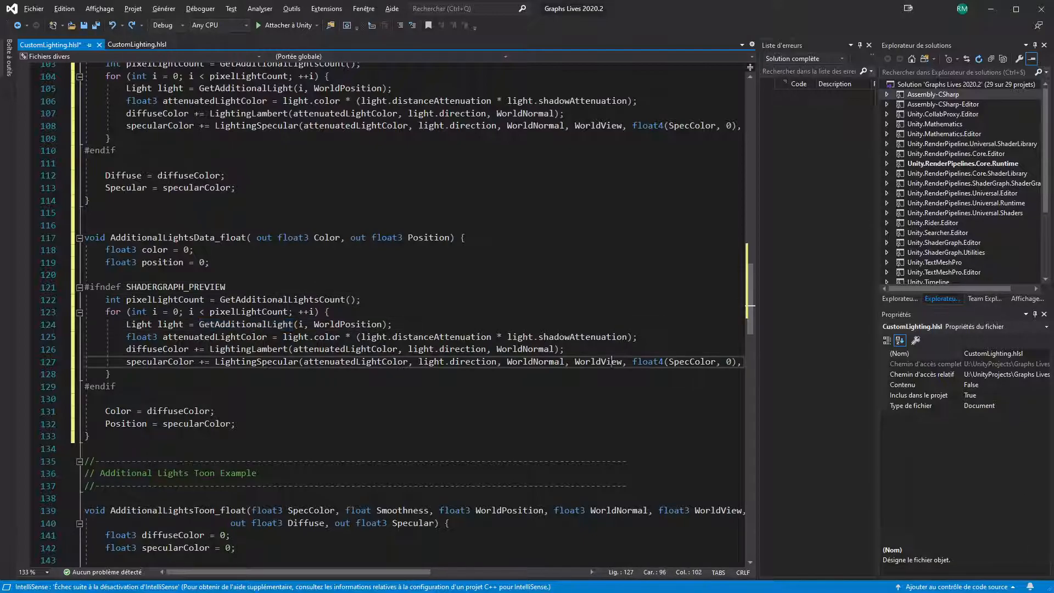
pyautogui.press('End')
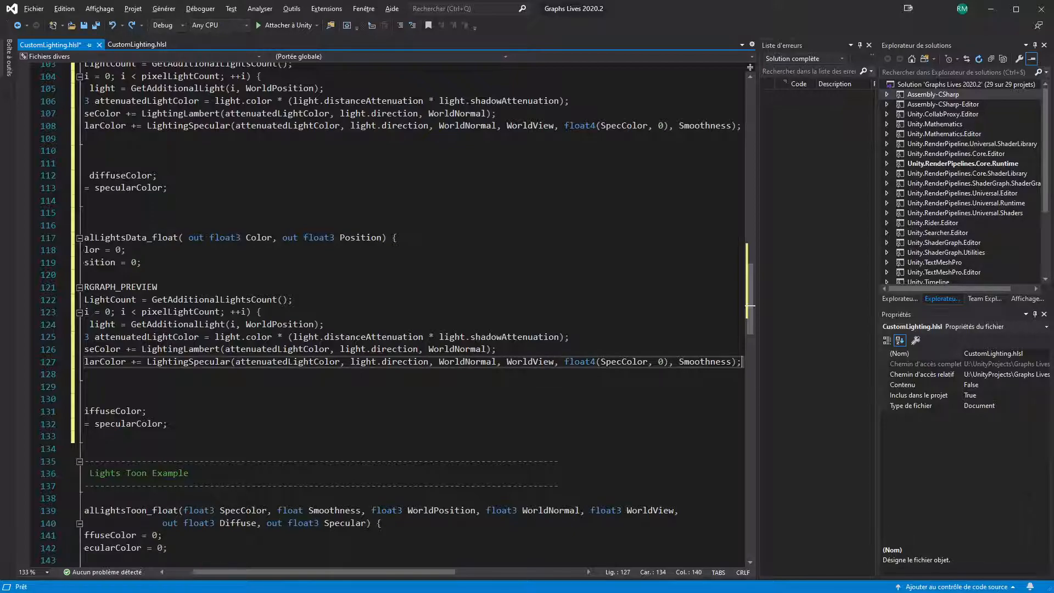
pyautogui.moveTo(365, 574); pyautogui.dragTo(328, 574)
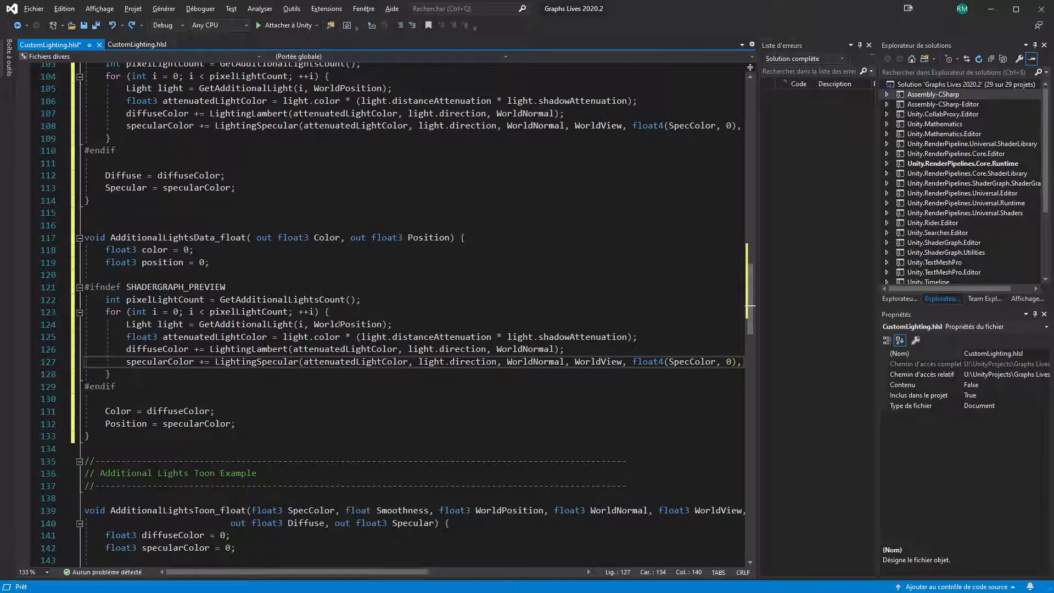
# - Inside the AdditionalLightsData_float light loop, after the GetAdditionalLight line, assign light.color to color and light.direction to position
pyautogui.click(477, 324)
pyautogui.press('Return')
pyautogui.press('Return')
pyautogui.press('Up')
pyautogui.write('col')
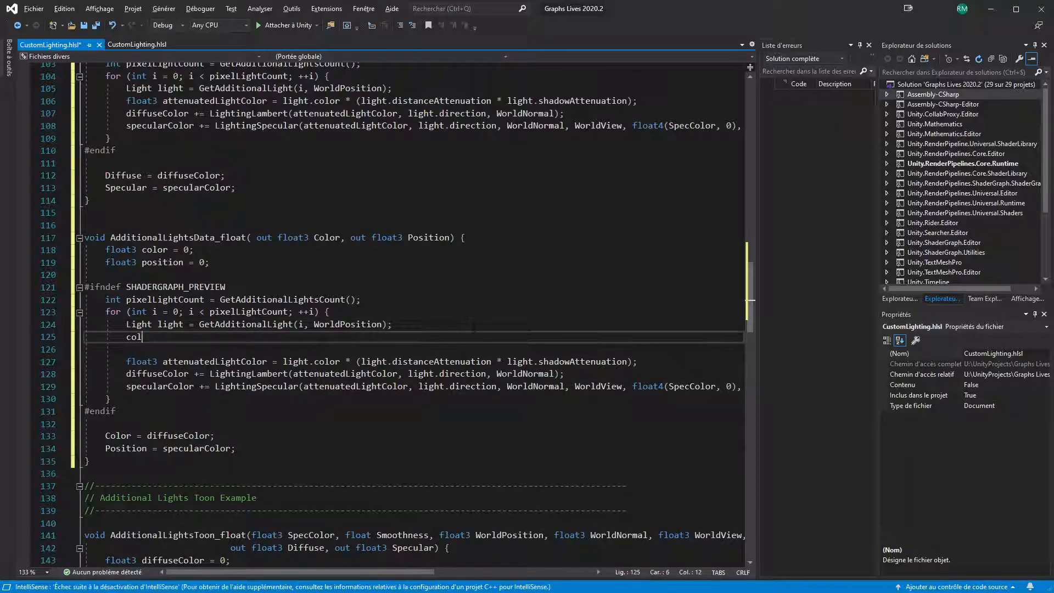
pyautogui.write('or = light.color;')
pyautogui.press('Return')
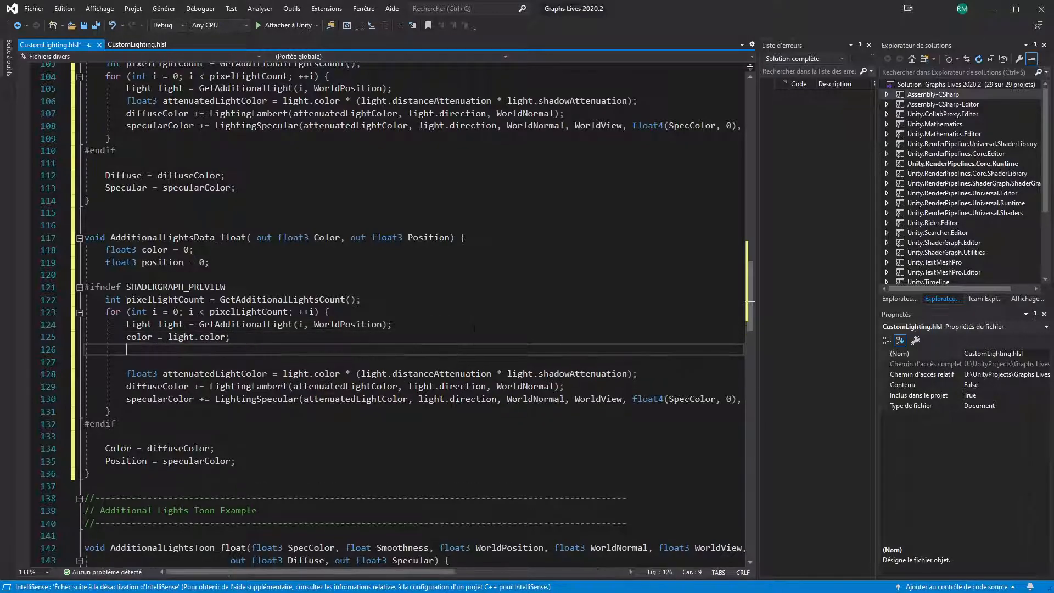
pyautogui.write('position = light.')
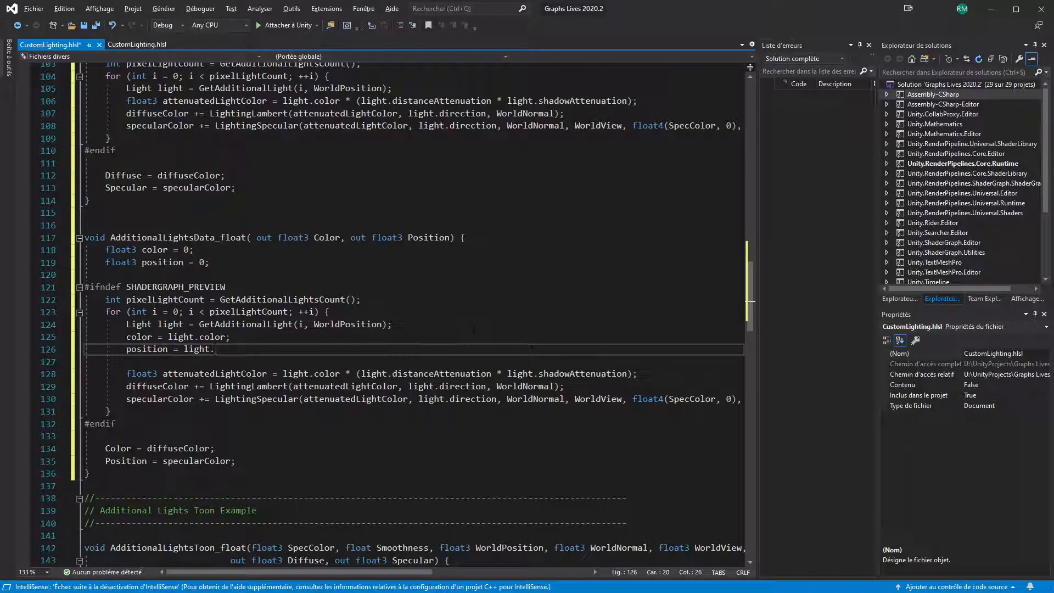
pyautogui.write('direction;')
# - Delete the attenuatedLightColor, diffuseColor and specularColor lines from the AdditionalLightsData_float loop and save the file
pyautogui.click(460, 401)
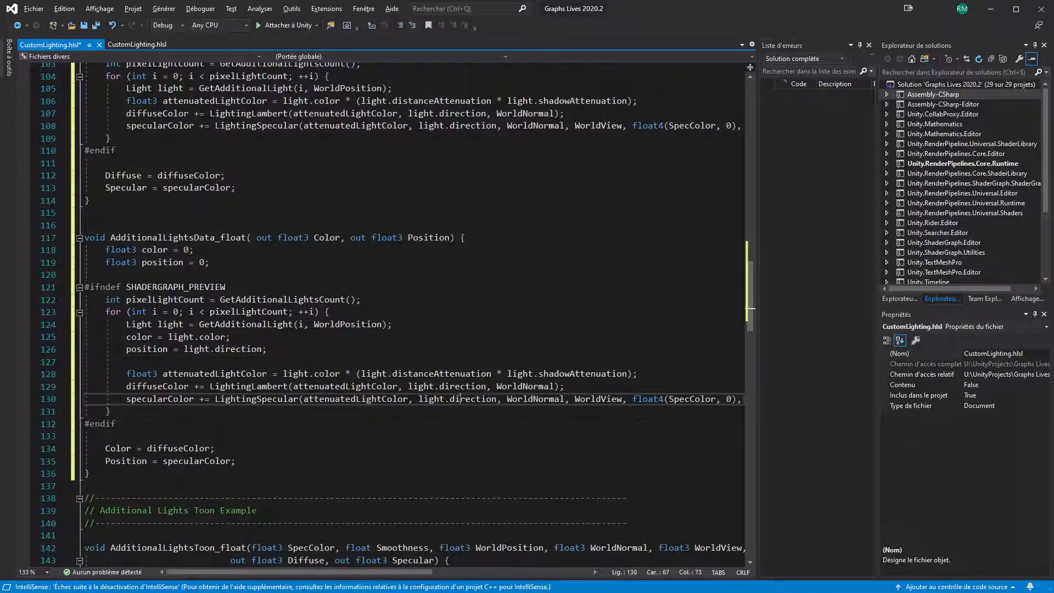
pyautogui.press('End')
pyautogui.hotkey('shift', 'Up')
pyautogui.hotkey('shift', 'Up')
pyautogui.hotkey('shift', 'Up')
pyautogui.press('Delete')
pyautogui.hotkey('ctrl', 's')
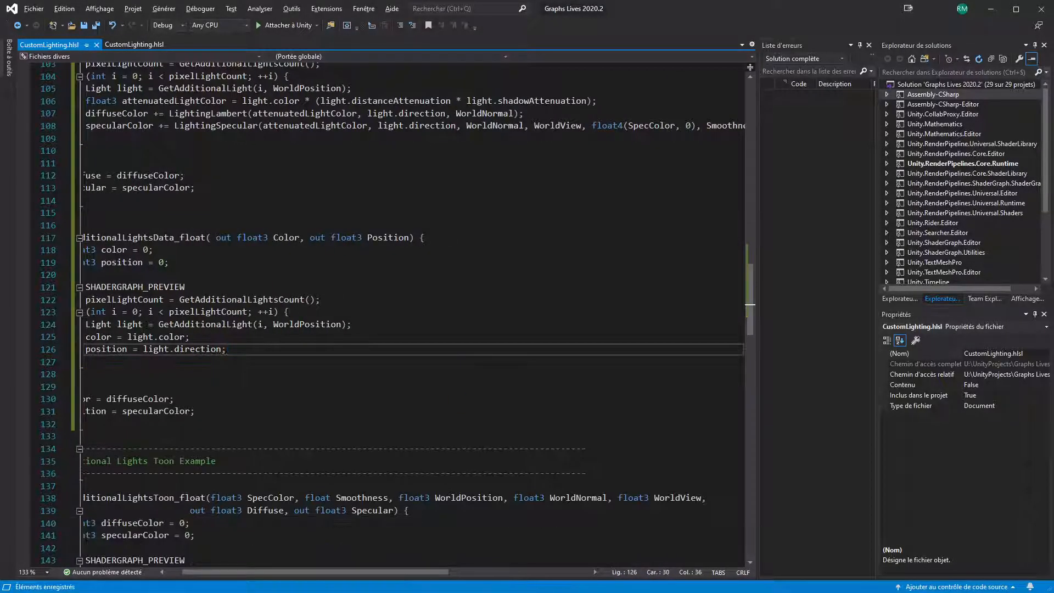
# - Switch to Unity, clear the console and examine the error shown on the Additional Lights node
pyautogui.hotkey('alt', 'Tab')
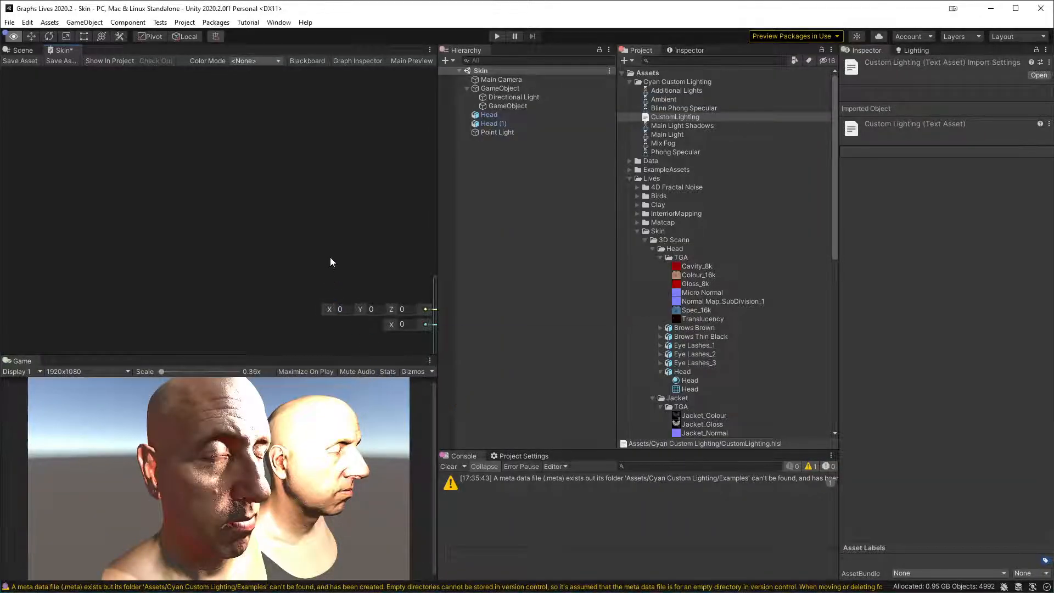
pyautogui.click(449, 468)
pyautogui.moveTo(397, 267); pyautogui.dragTo(179, 178, button='middle')
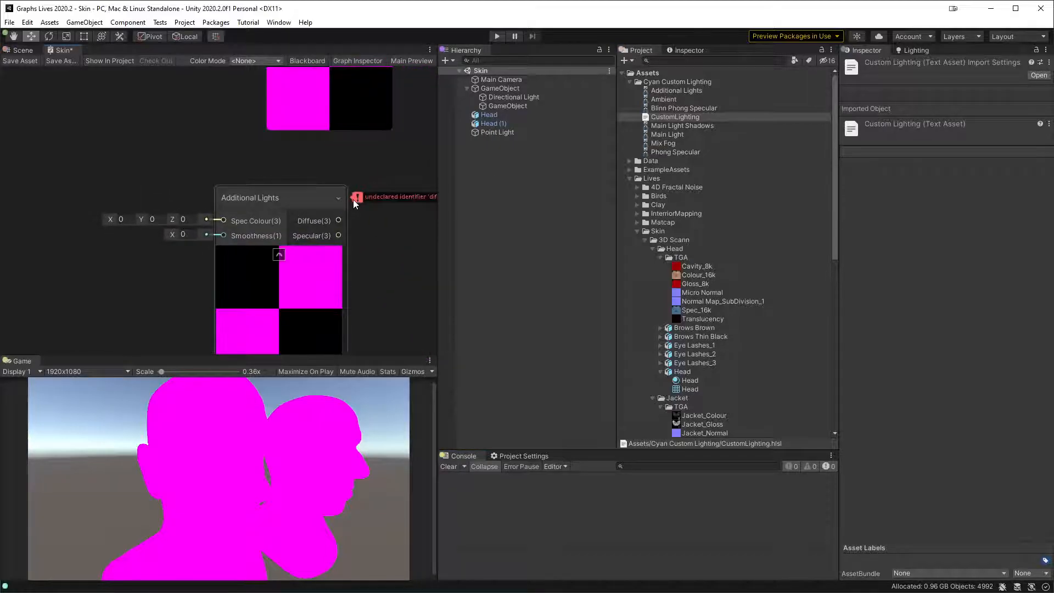
pyautogui.moveTo(354, 199); pyautogui.dragTo(183, 190, button='middle')
pyautogui.moveTo(199, 189)
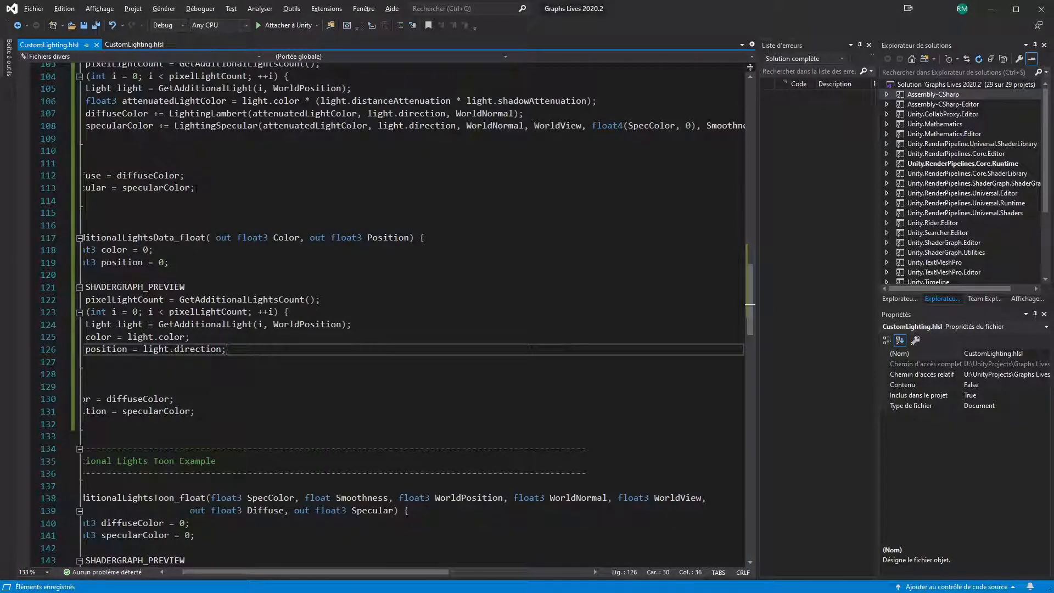
# - Switch back to Visual Studio, make the final assignments of AdditionalLightsData_float use color and position, and save the file
pyautogui.moveTo(321, 571); pyautogui.dragTo(188, 574)
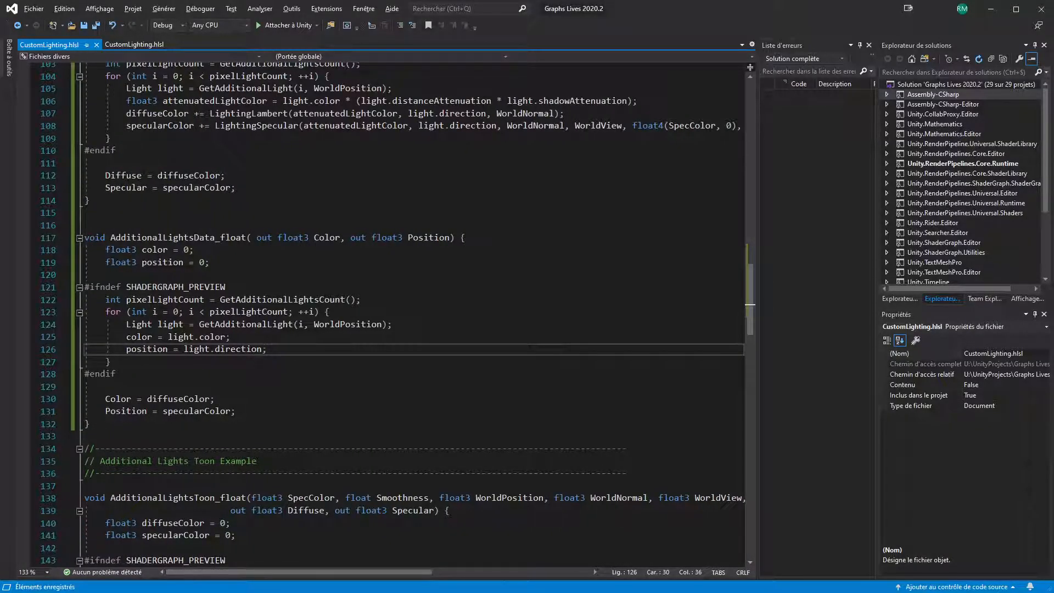
pyautogui.doubleClick(155, 250)
pyautogui.hotkey('ctrl', 'c')
pyautogui.doubleClick(176, 399)
pyautogui.hotkey('ctrl', 'v')
pyautogui.doubleClick(163, 262)
pyautogui.hotkey('ctrl', 'c')
pyautogui.doubleClick(196, 411)
pyautogui.hotkey('ctrl', 'v')
pyautogui.hotkey('ctrl', 's')
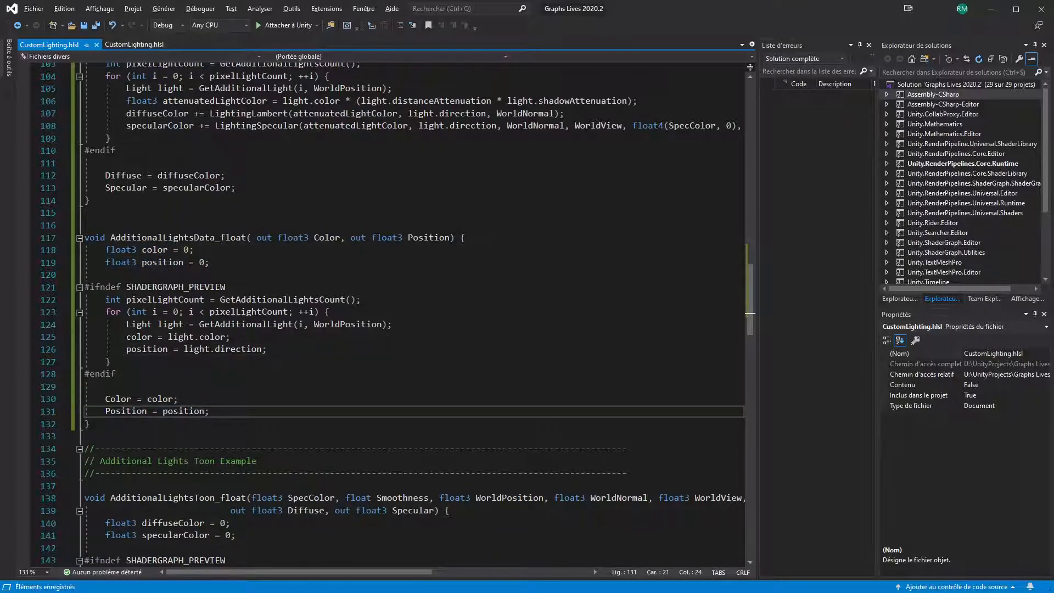
# - Switch to Unity, read the shader errors in the console and trace the GetAdditionalLight one to its WorldPosition argument in the code
pyautogui.hotkey('alt', 'Tab')
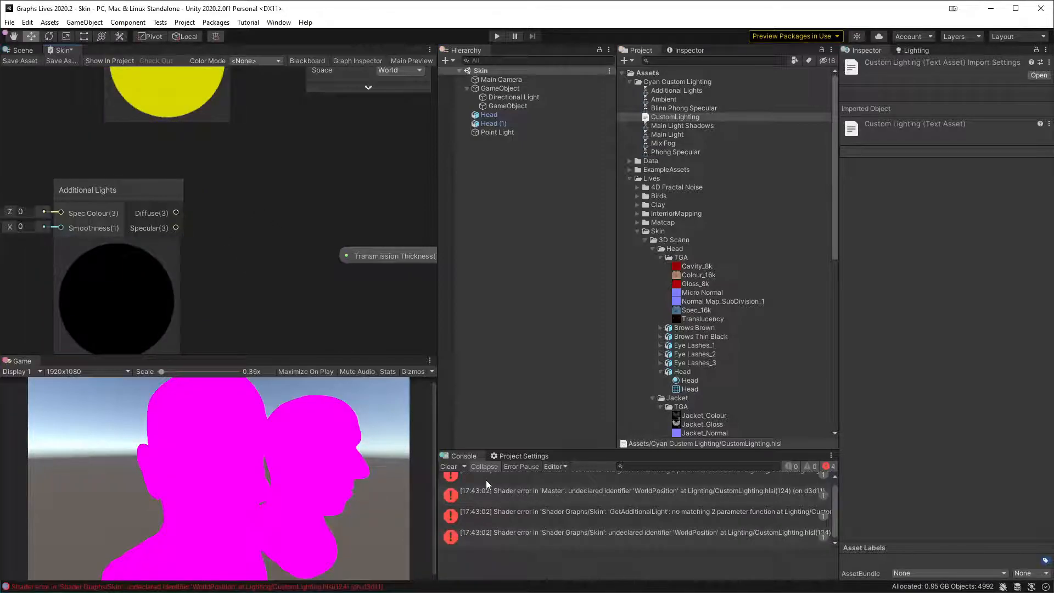
pyautogui.click(506, 496)
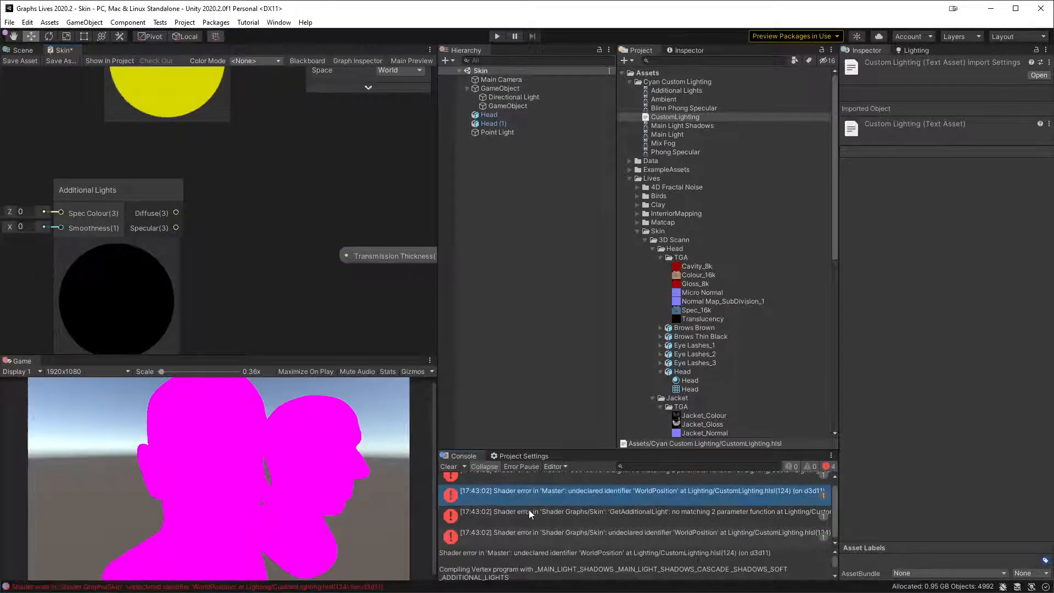
pyautogui.click(526, 510)
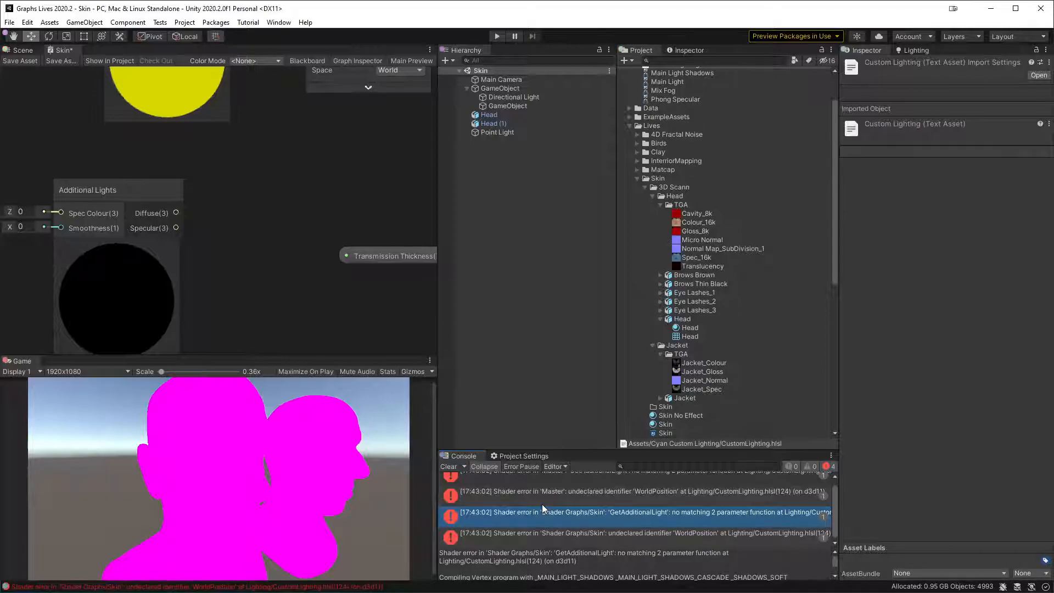
pyautogui.doubleClick(542, 504)
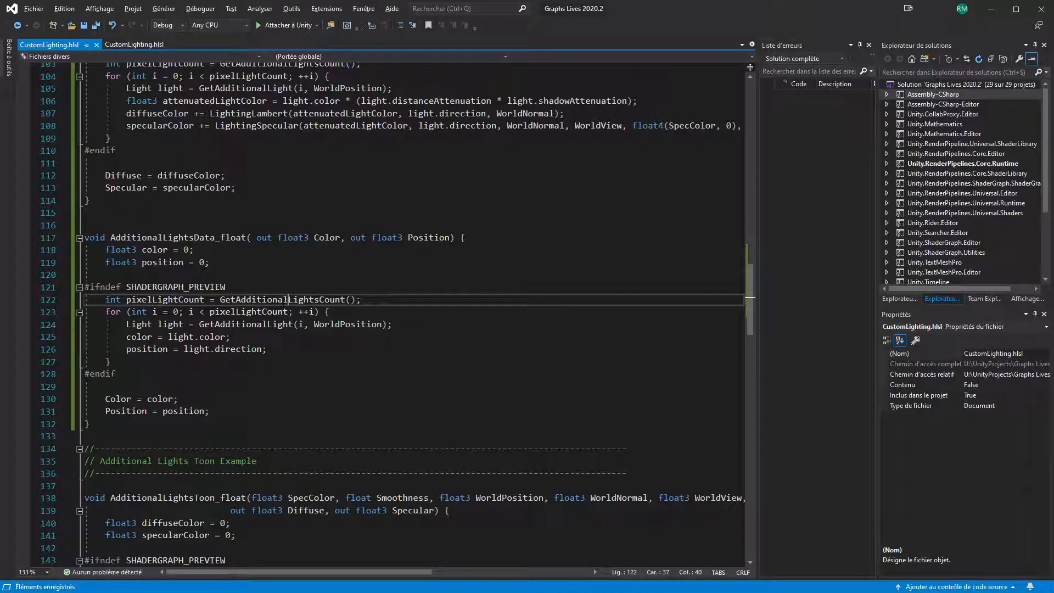
pyautogui.doubleClick(246, 325)
pyautogui.click(330, 325)
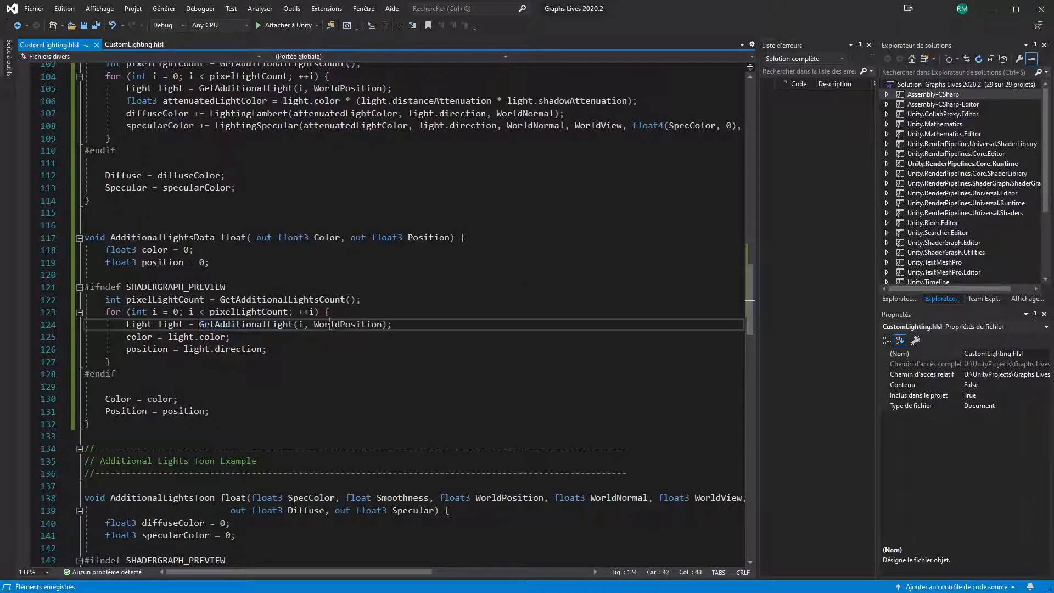
pyautogui.doubleClick(351, 324)
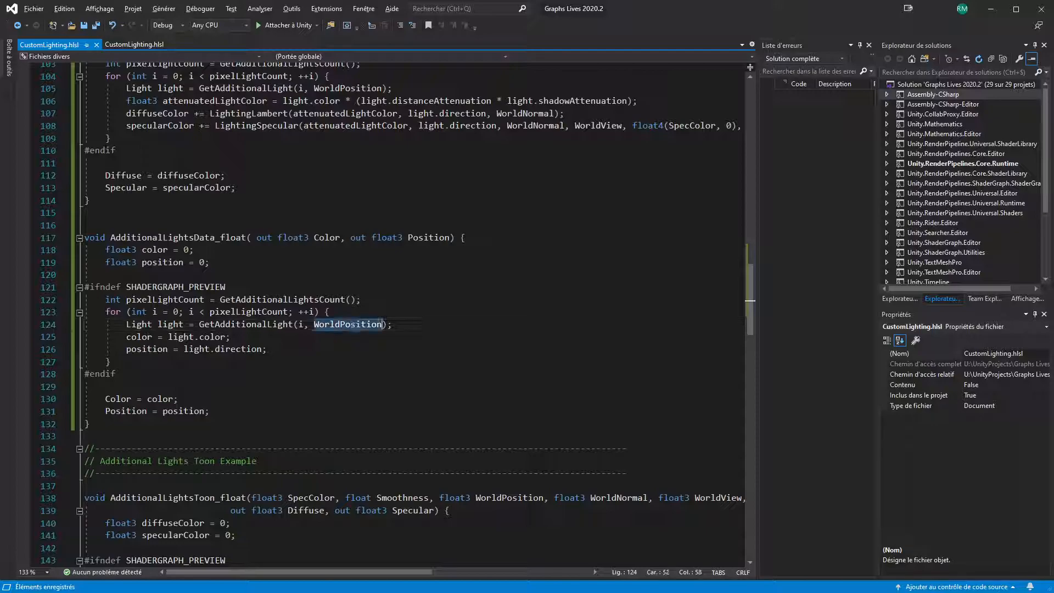
# - Copy the float3 WorldPosition parameter from AdditionalLights_float into AdditionalLightsData_float as its first parameter and save the file
pyautogui.scroll(3, 387, 427)
pyautogui.scroll(3, 387, 427)
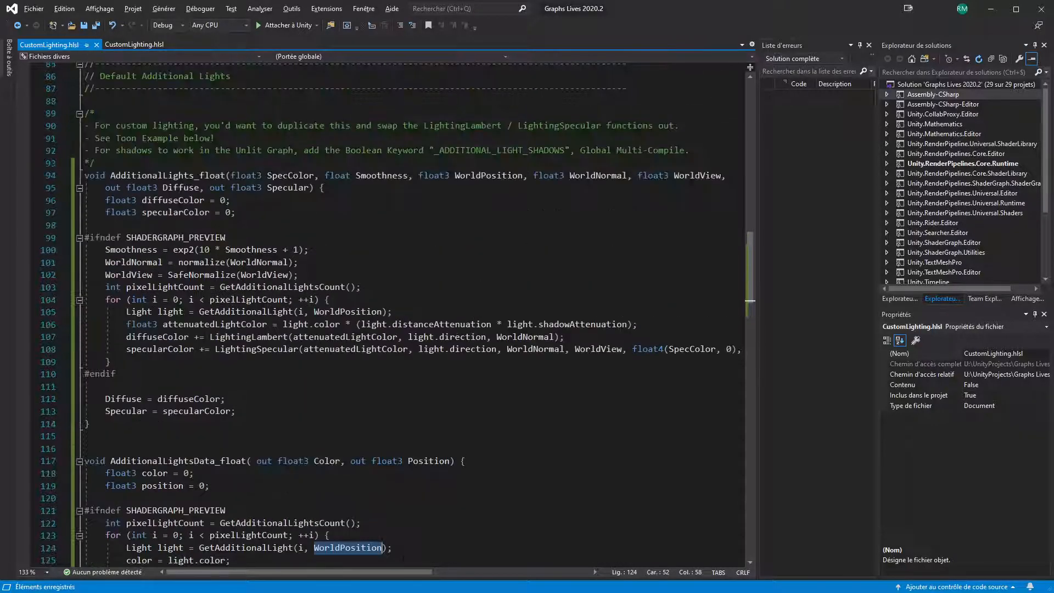
pyautogui.moveTo(523, 175); pyautogui.dragTo(409, 175)
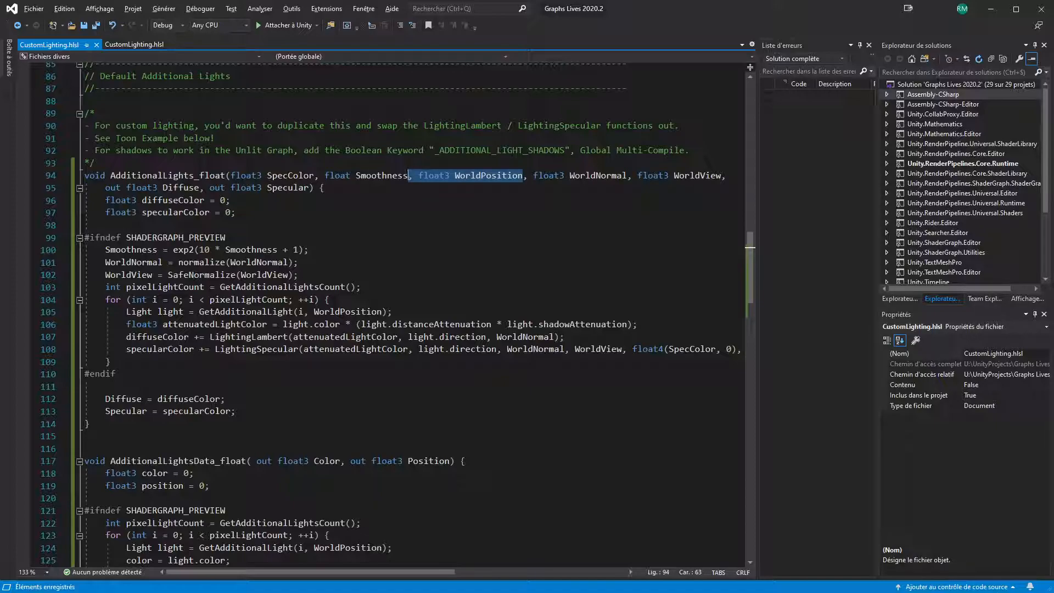
pyautogui.click(372, 413)
pyautogui.moveTo(523, 175); pyautogui.dragTo(419, 176)
pyautogui.click(252, 461)
pyautogui.hotkey('ctrl', 'v')
pyautogui.write(',')
pyautogui.press('Delete')
pyautogui.hotkey('ctrl', 's')
# - Switch to Unity, clear the console and delete the Additional Lights node from the Skin graph
pyautogui.hotkey('alt', 'Tab')
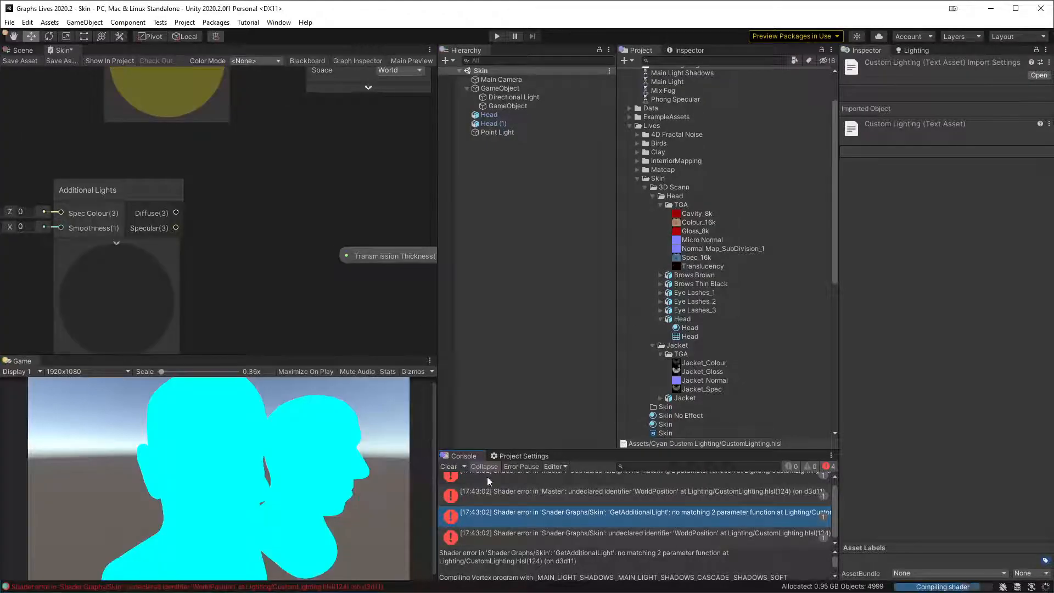
pyautogui.click(449, 468)
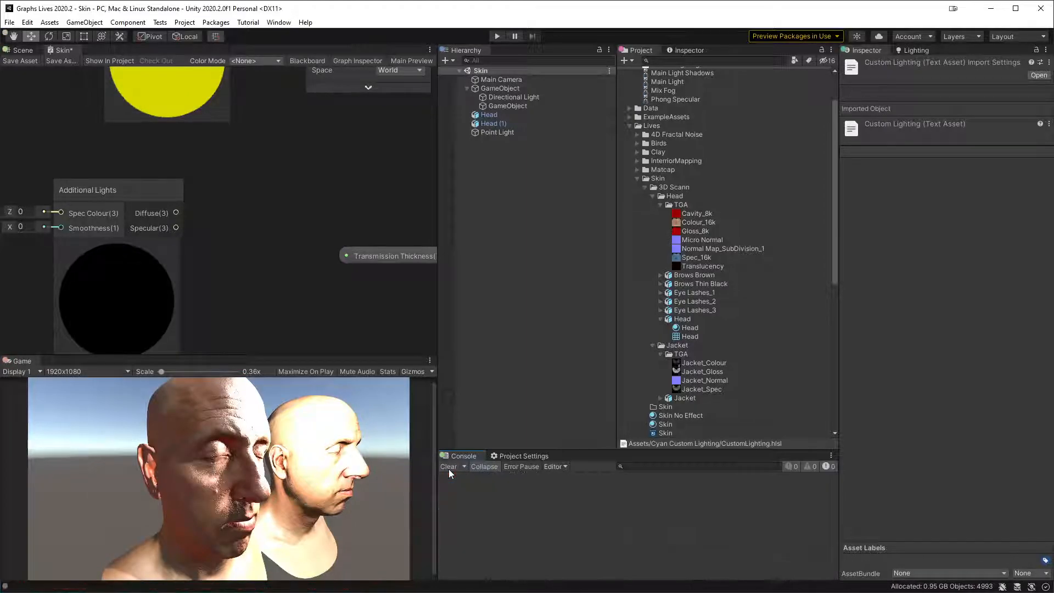
pyautogui.moveTo(187, 228); pyautogui.dragTo(292, 180, button='middle')
pyautogui.click(296, 194)
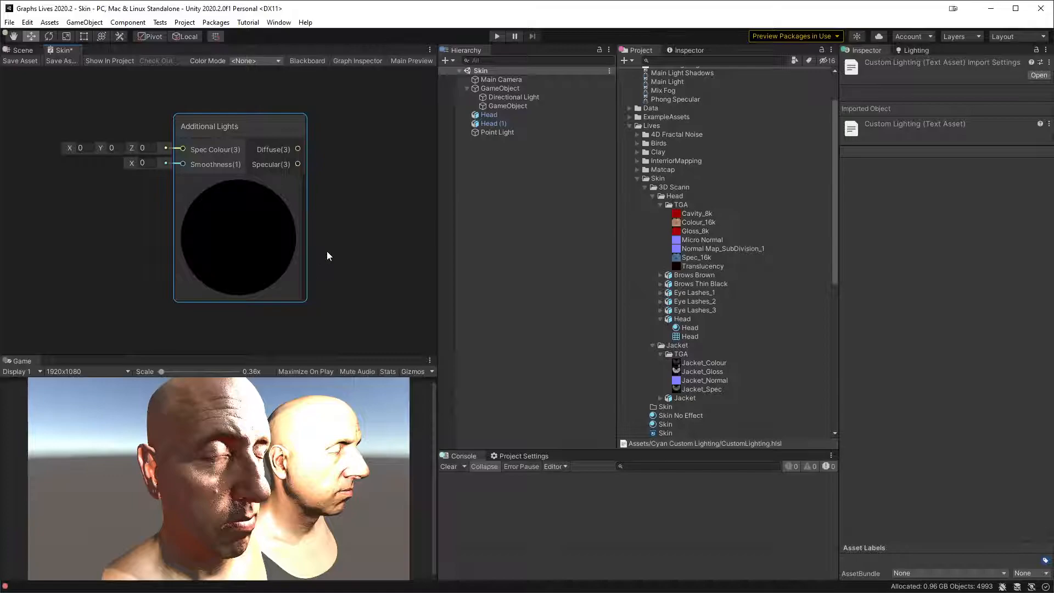
pyautogui.press('Delete')
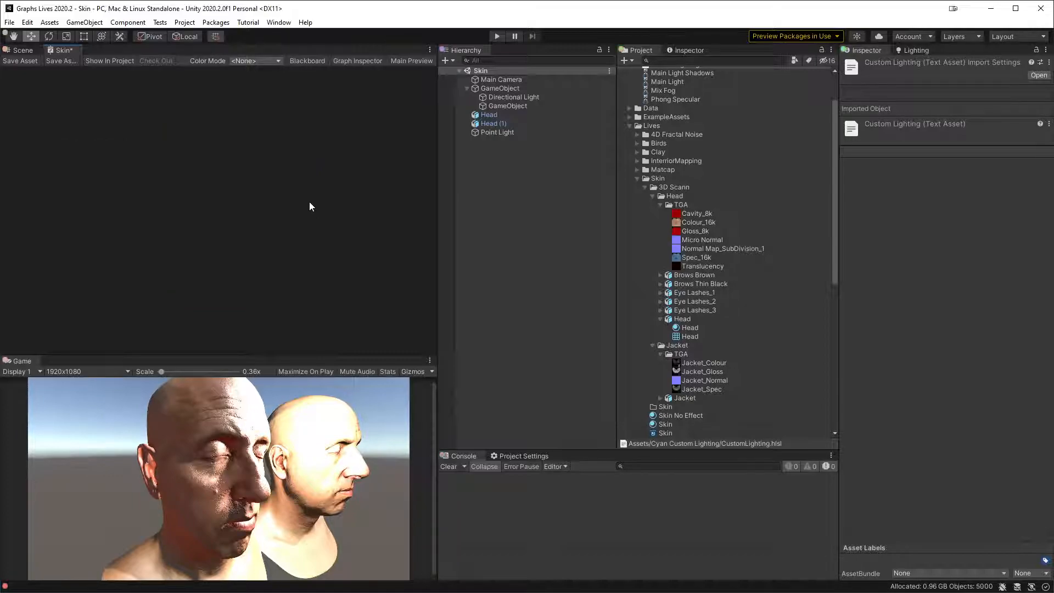
# - Create a shader sub graph named Additional Lights Data in the Cyan Custom Lighting folder and open it for editing
pyautogui.scroll(2, 687, 297)
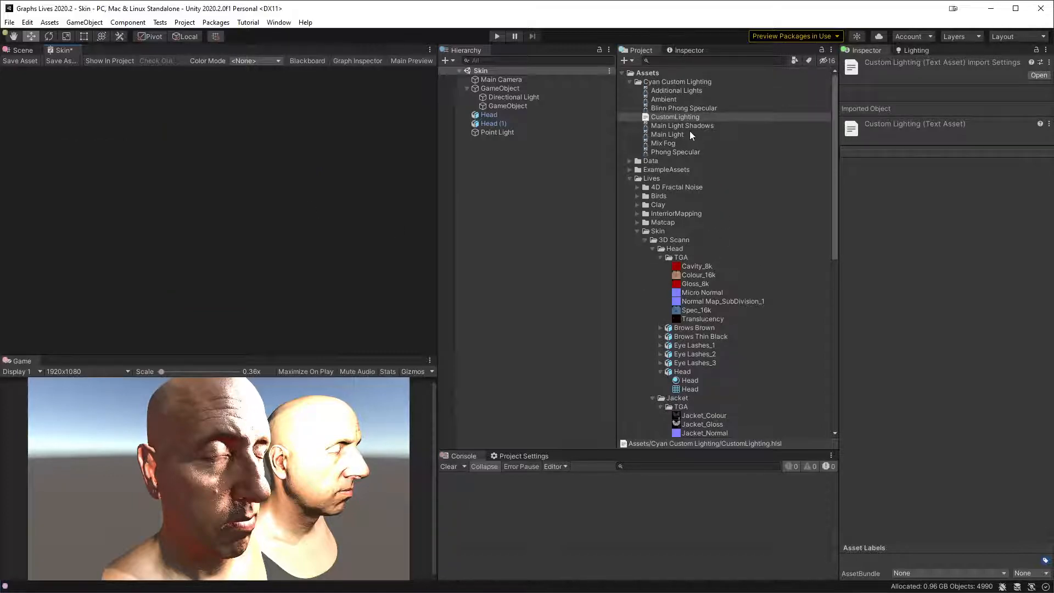
pyautogui.click(701, 81)
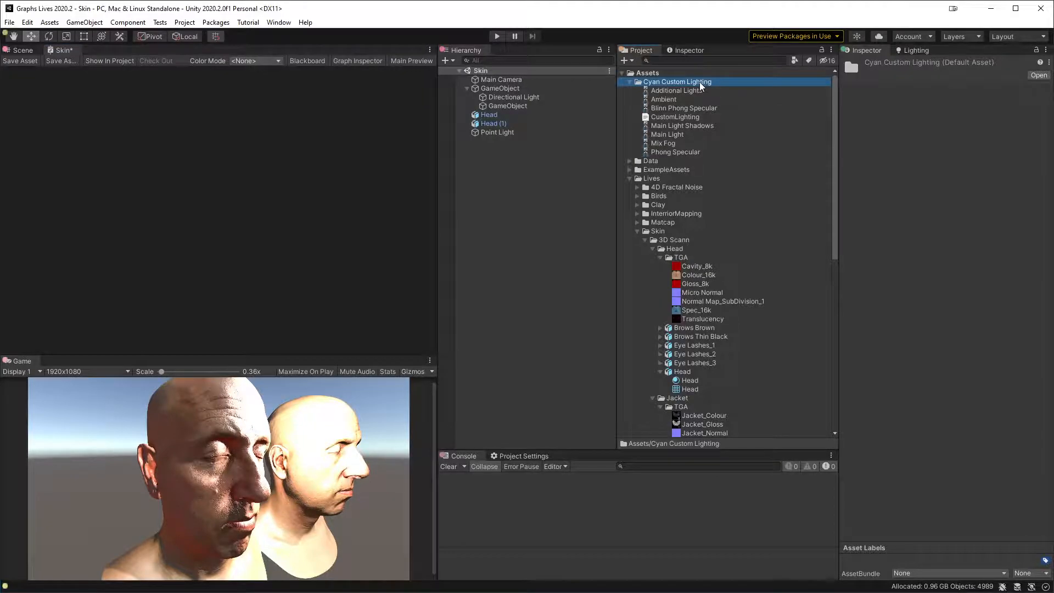
pyautogui.rightClick(699, 84)
pyautogui.moveTo(802, 106)
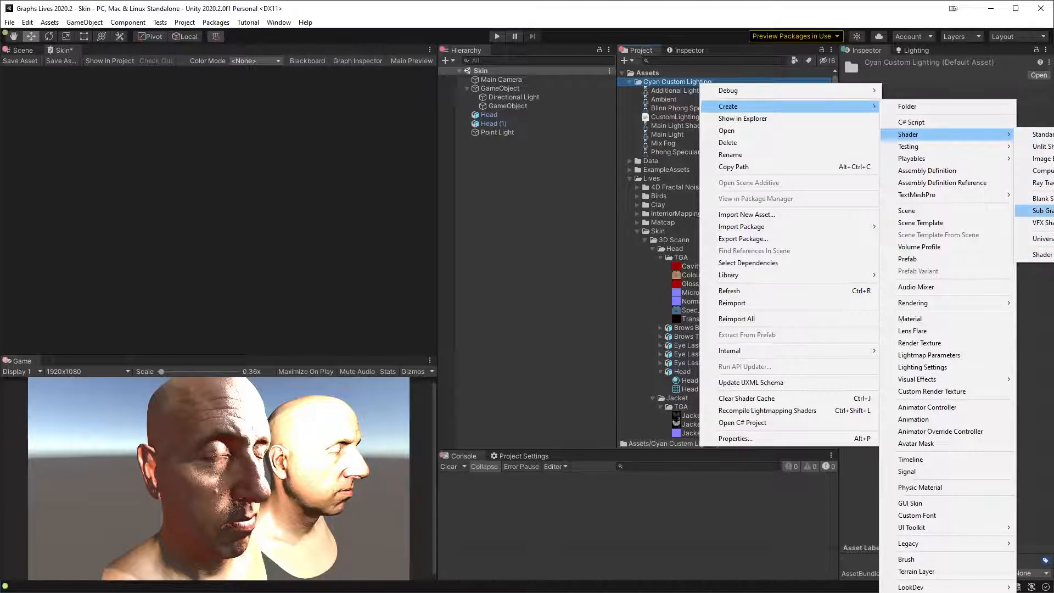
pyautogui.click(1042, 210)
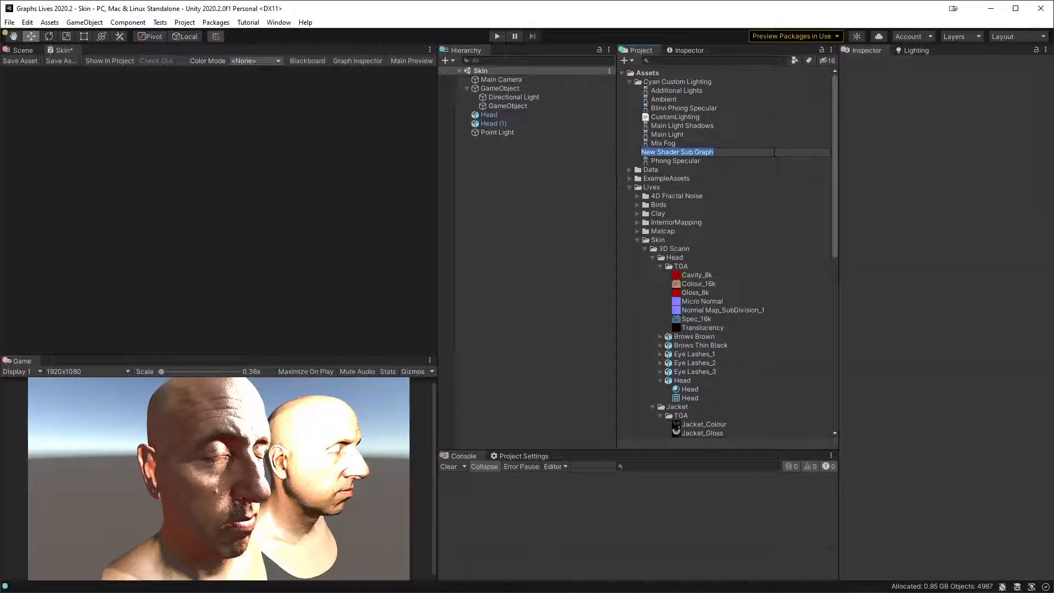
pyautogui.write('Ad')
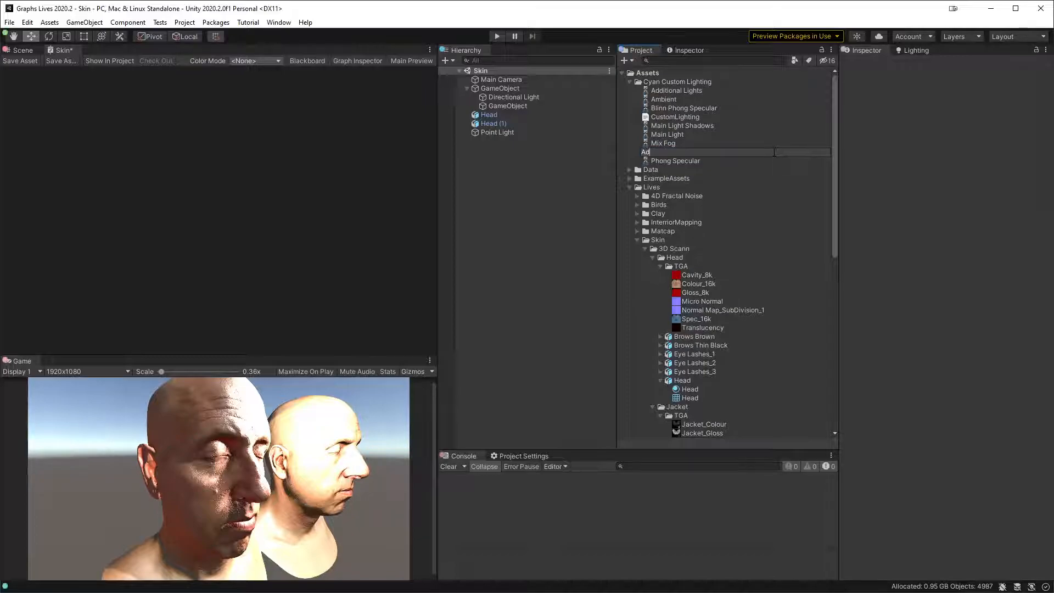
pyautogui.write('ditional Lights Data')
pyautogui.press('Return')
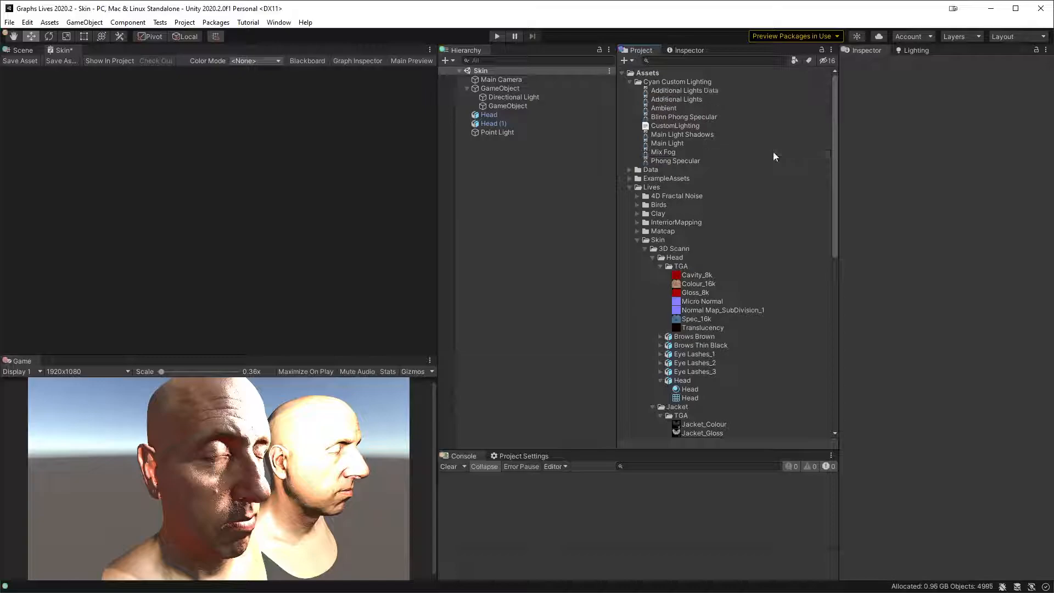
pyautogui.doubleClick(689, 91)
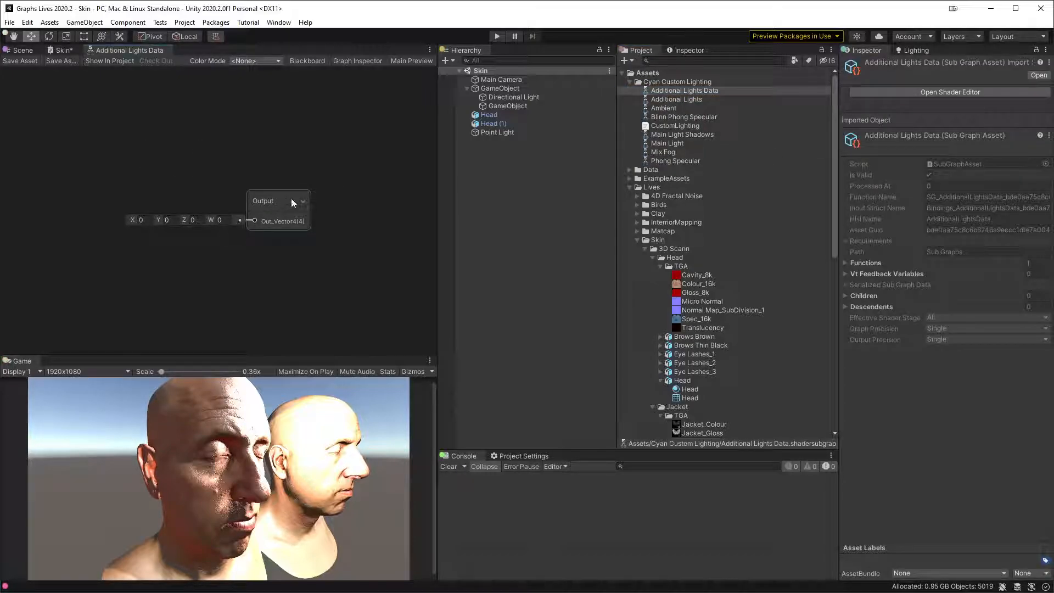
# - Shift the Output node aside and maximize the sub graph editor, saving the Skin graph's pending changes
pyautogui.moveTo(291, 199); pyautogui.dragTo(327, 167)
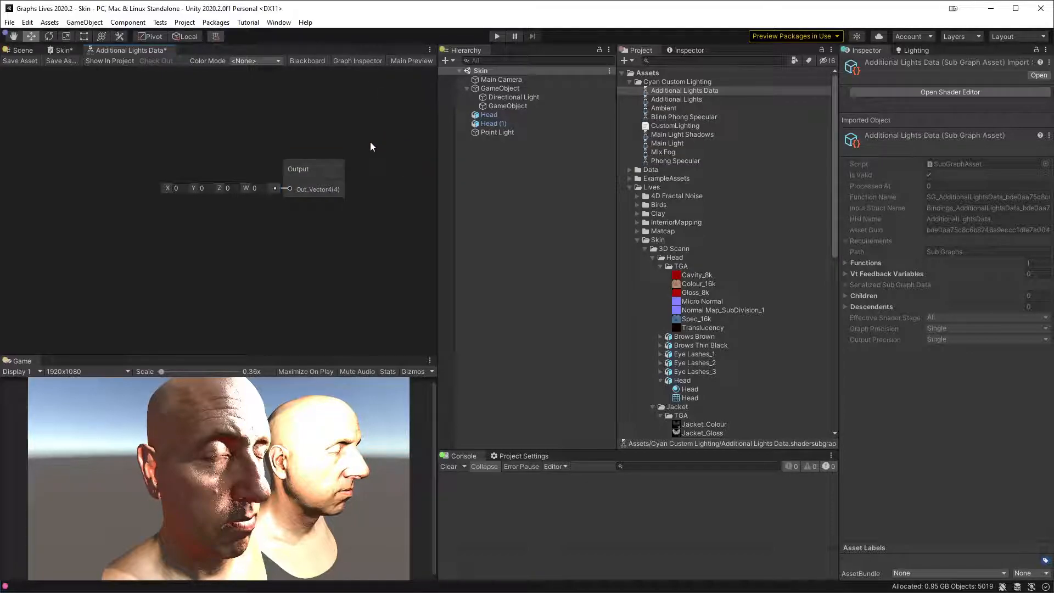
pyautogui.hotkey('shift', 'space')
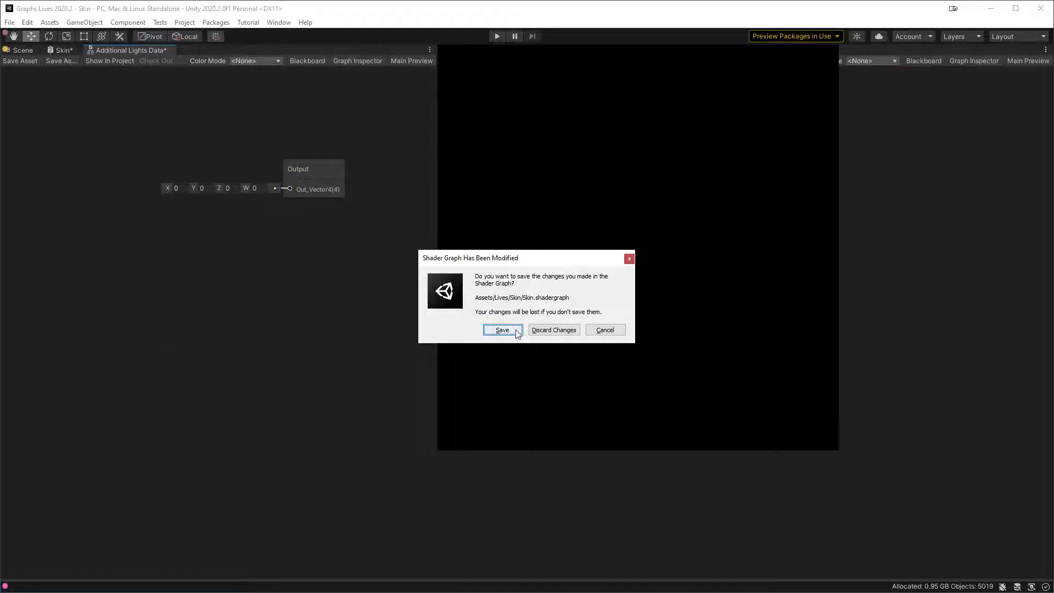
pyautogui.click(517, 332)
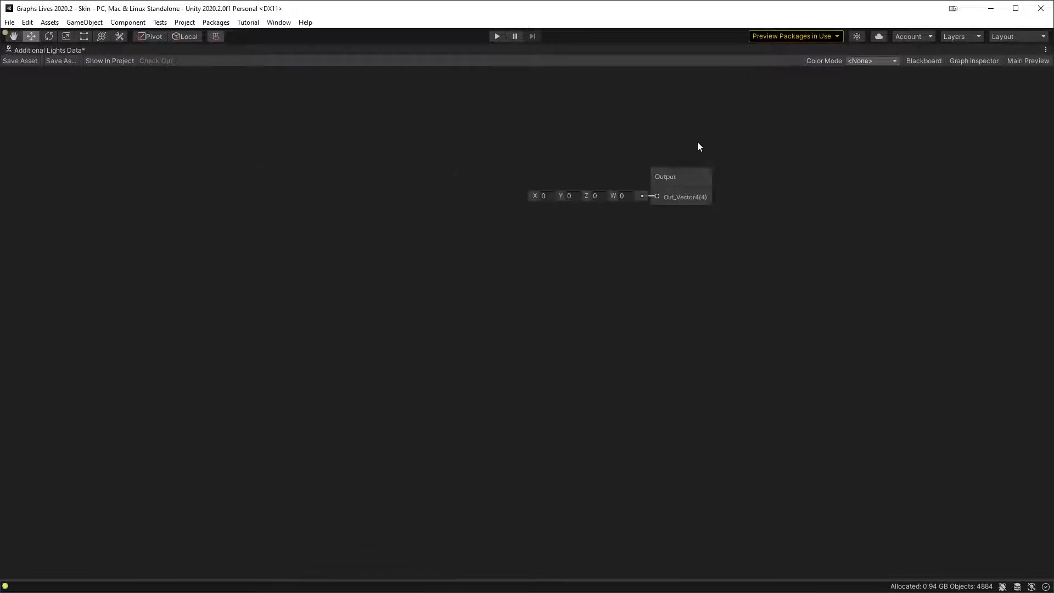
# - Show the Graph Inspector beside the Output node with its node settings active, keeping the Blackboard hidden
pyautogui.click(927, 60)
pyautogui.click(959, 62)
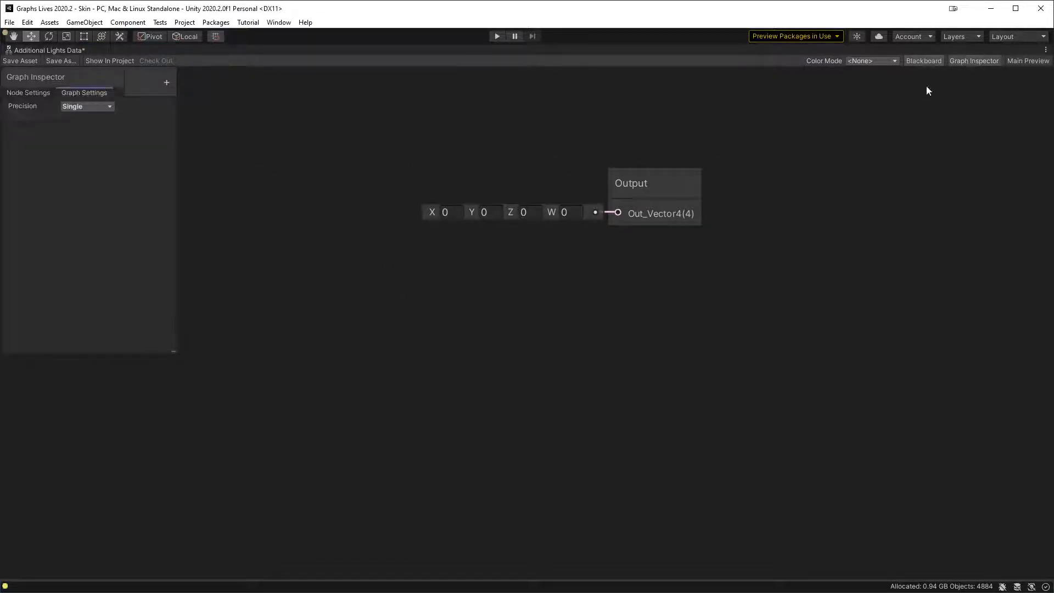
pyautogui.moveTo(77, 86); pyautogui.dragTo(986, 104)
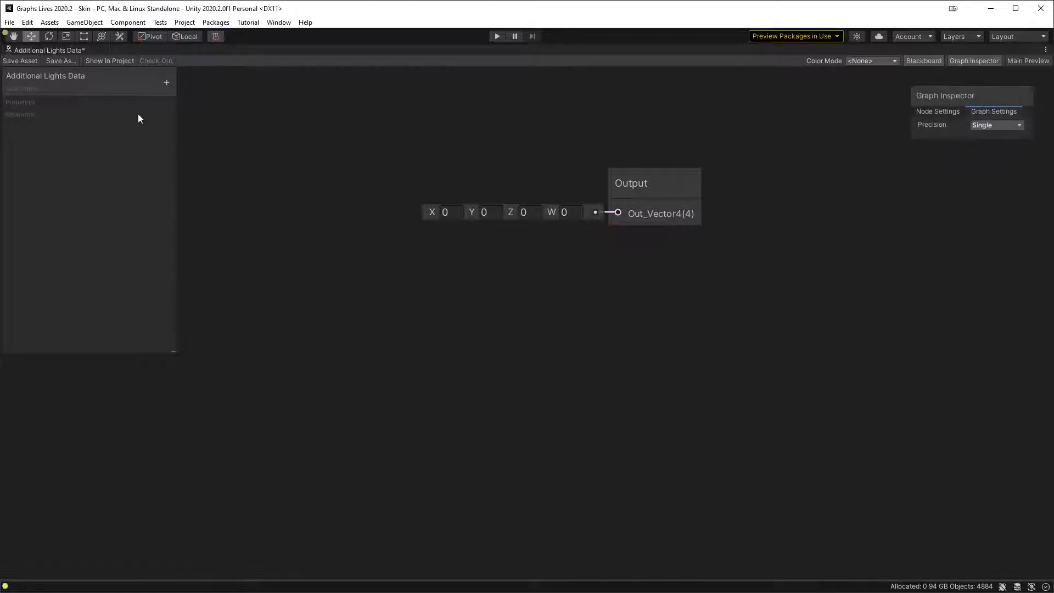
pyautogui.click(925, 61)
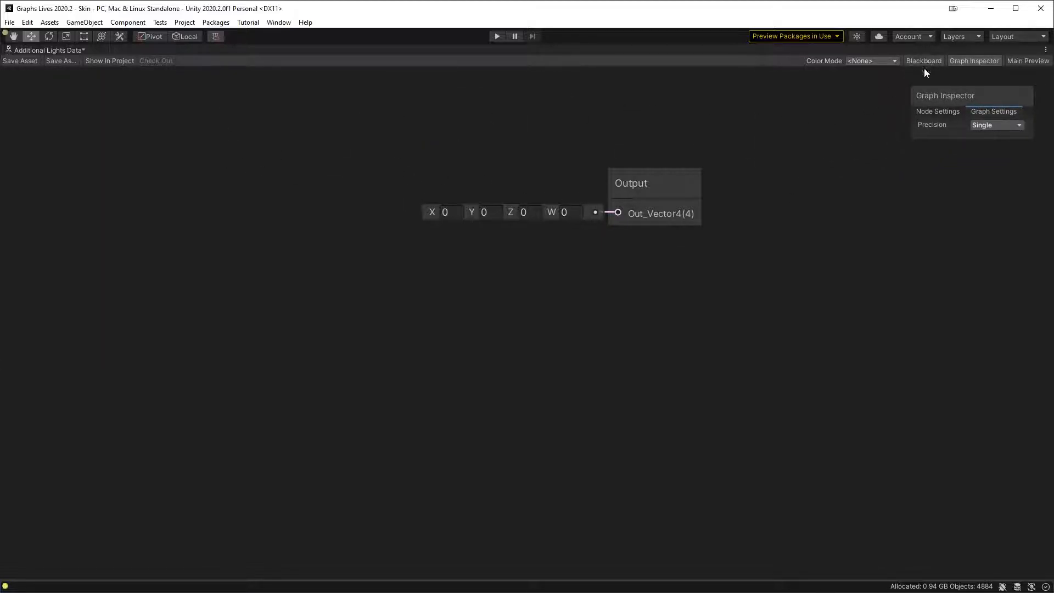
pyautogui.click(941, 115)
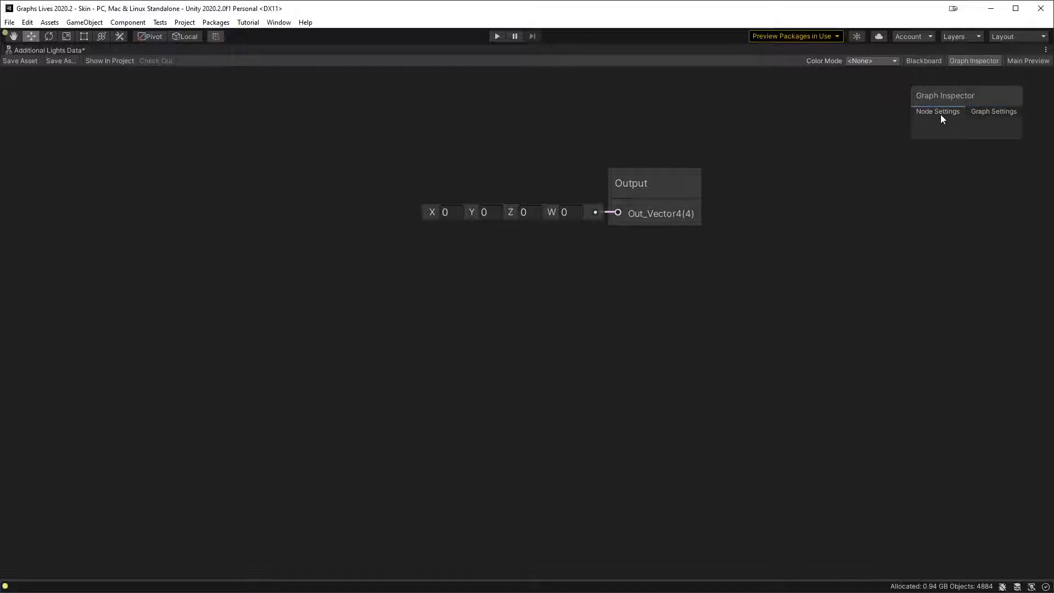
# - Add a second input to the Output node and set both inputs to Vector 3
pyautogui.click(695, 182)
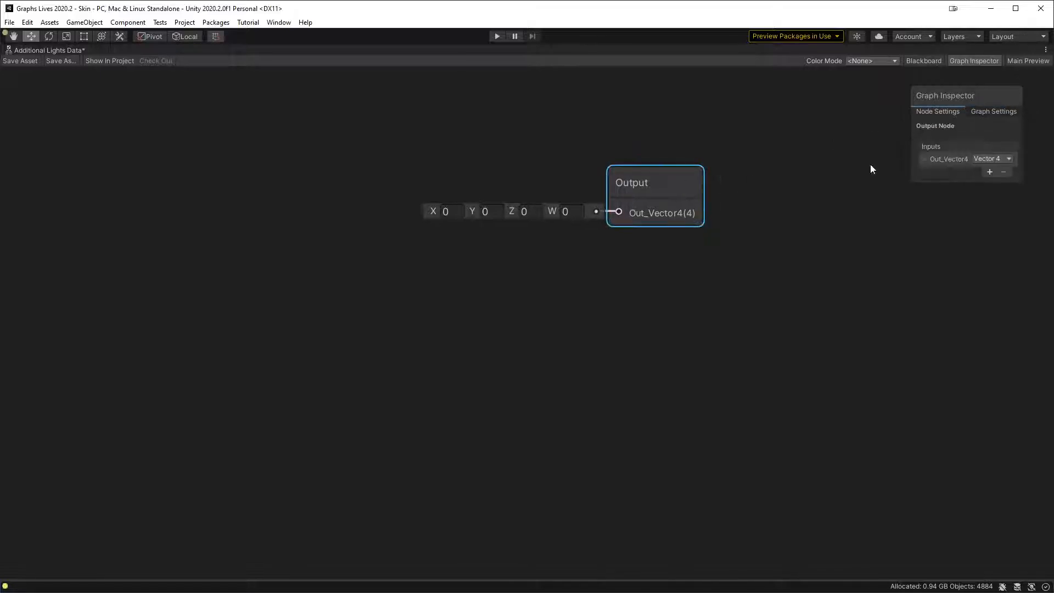
pyautogui.click(990, 172)
pyautogui.click(992, 159)
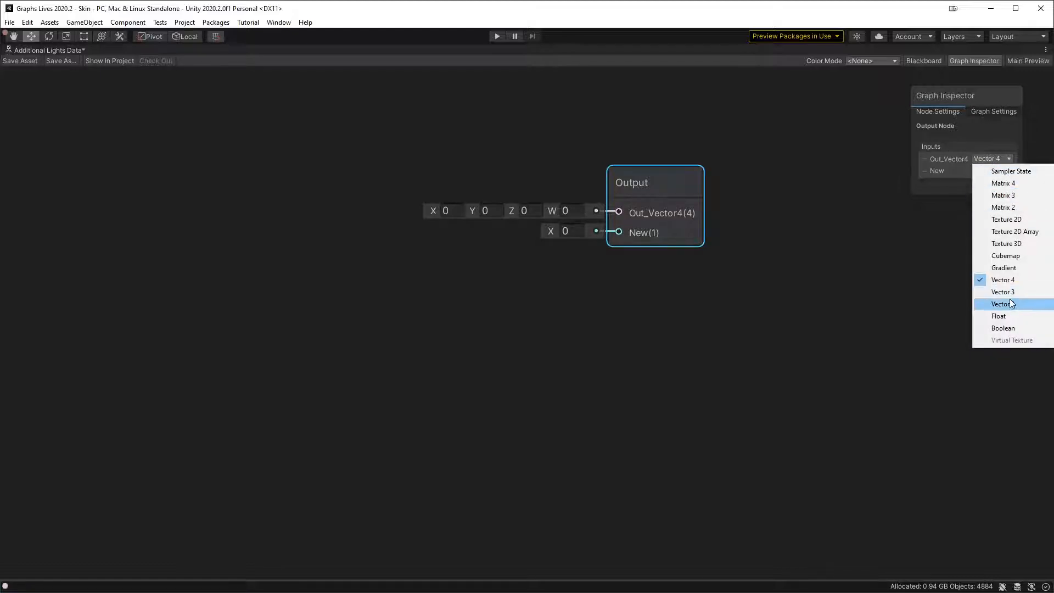
pyautogui.click(1004, 291)
pyautogui.click(992, 171)
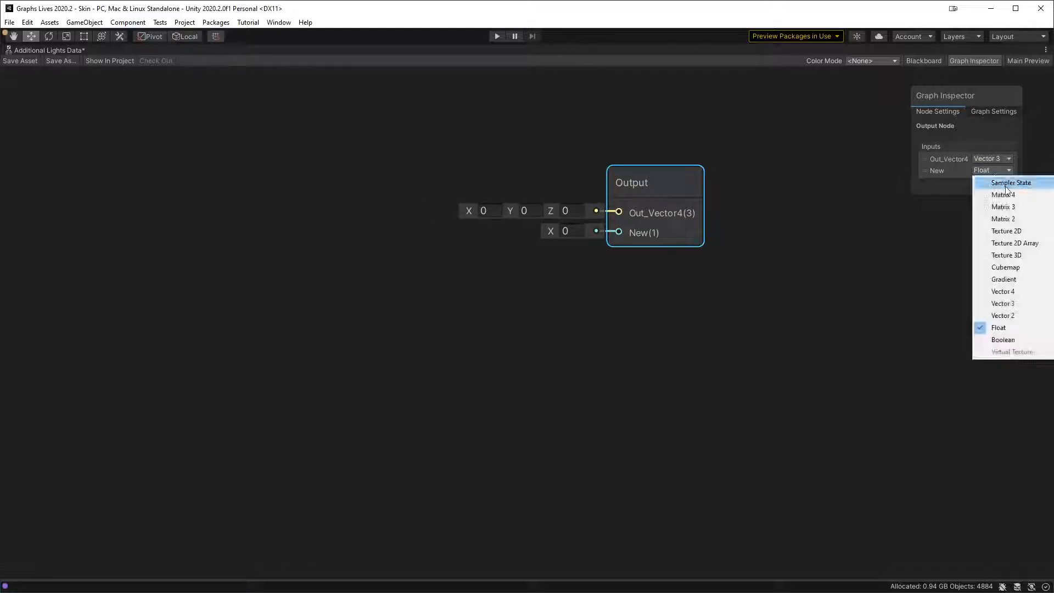
pyautogui.click(1004, 304)
# - Rename the Output node's two inputs Color and Position
pyautogui.doubleClick(949, 159)
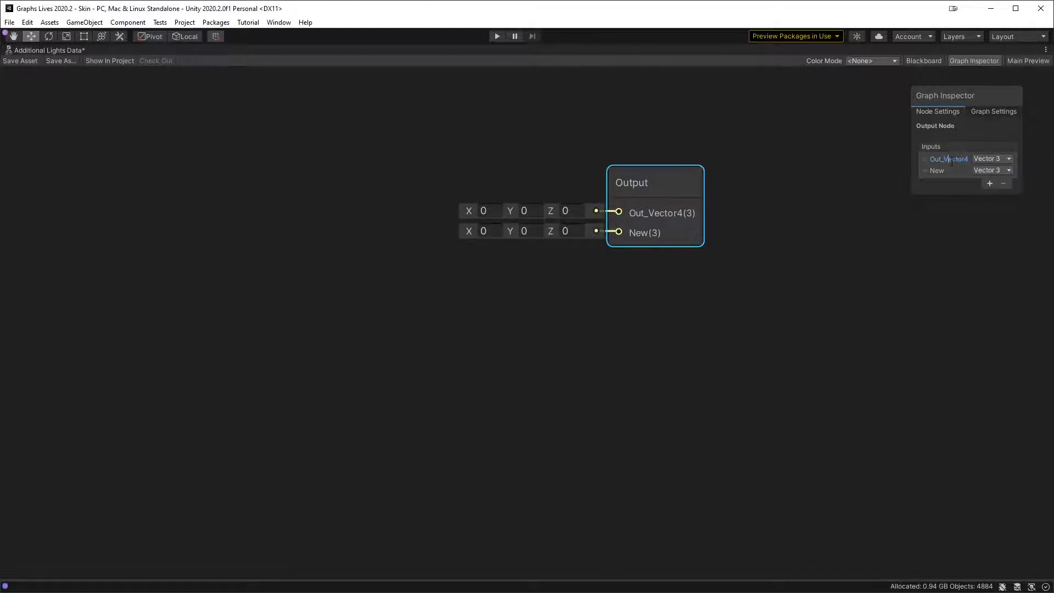
pyautogui.doubleClick(952, 160)
pyautogui.write('Color')
pyautogui.click(944, 170)
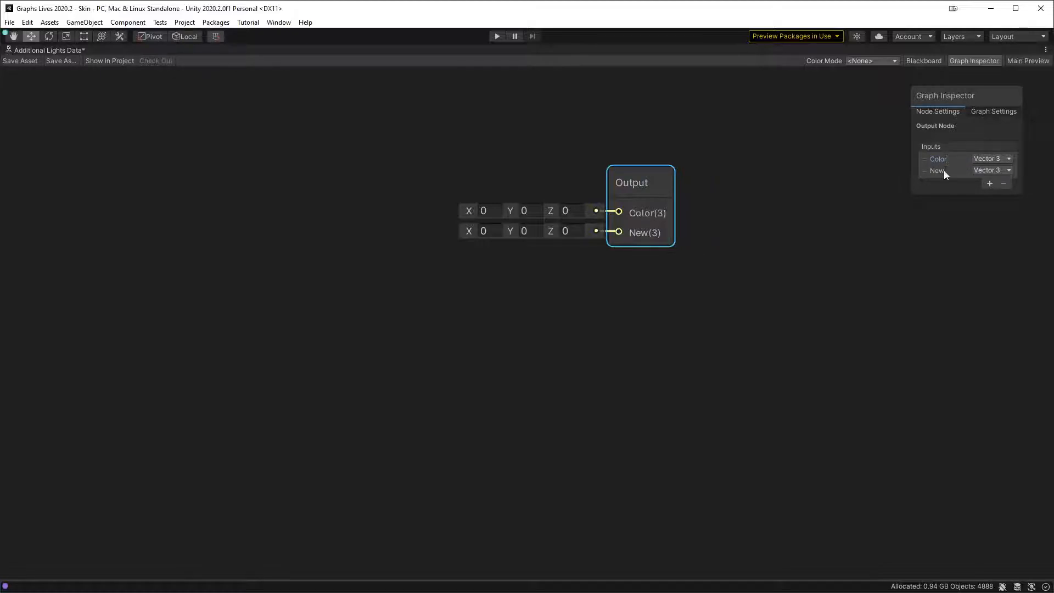
pyautogui.doubleClick(932, 171)
pyautogui.write('D')
pyautogui.write('osition')
pyautogui.press('Return')
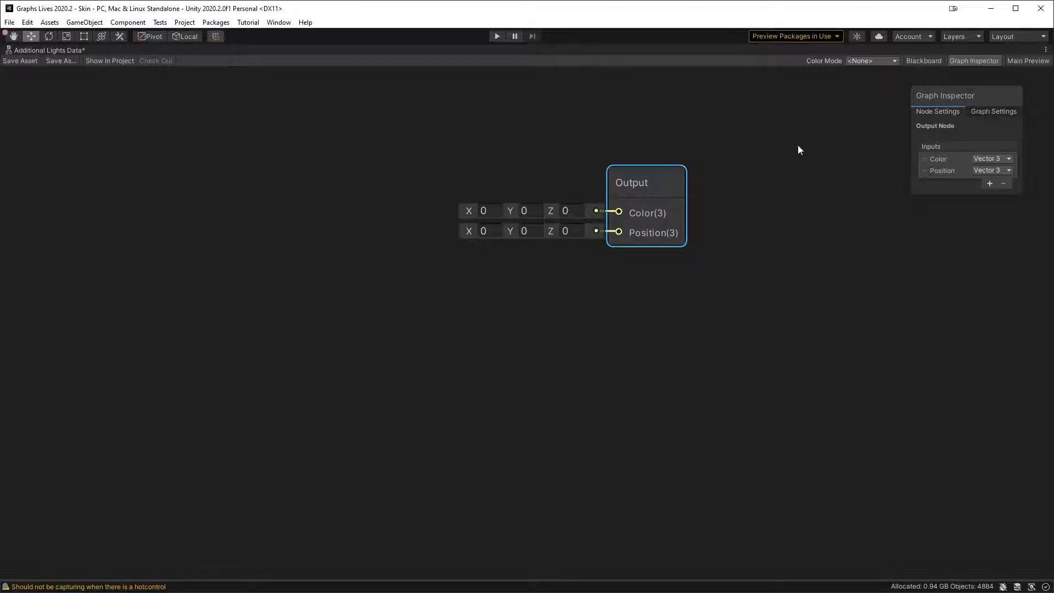
pyautogui.click(829, 149)
# - Add a Custom Function node to the sub graph, ahead of the Output node
pyautogui.moveTo(305, 114); pyautogui.dragTo(397, 108, button='middle')
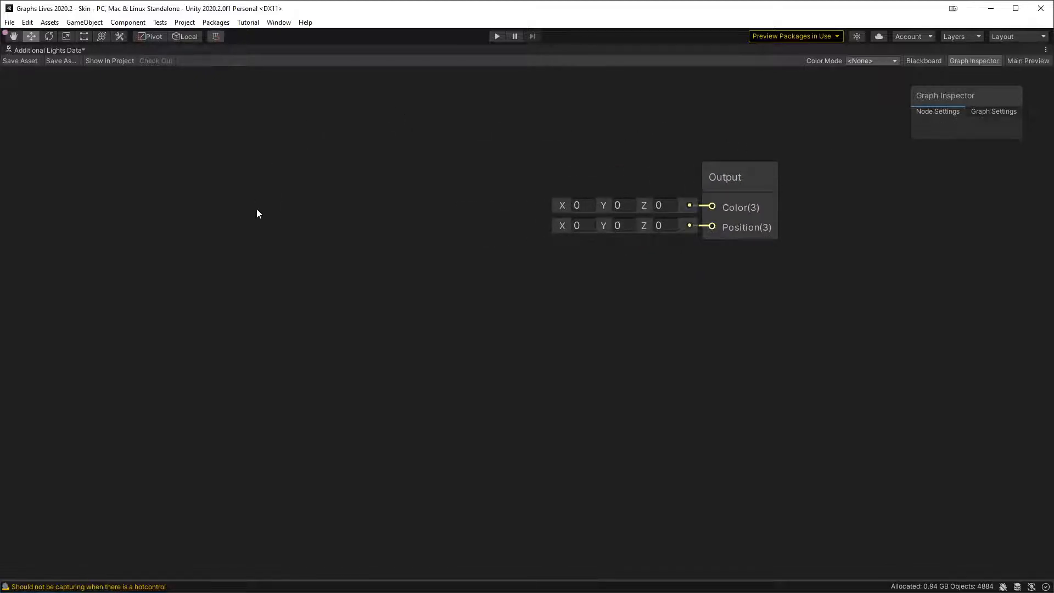
pyautogui.press('space')
pyautogui.write('custom')
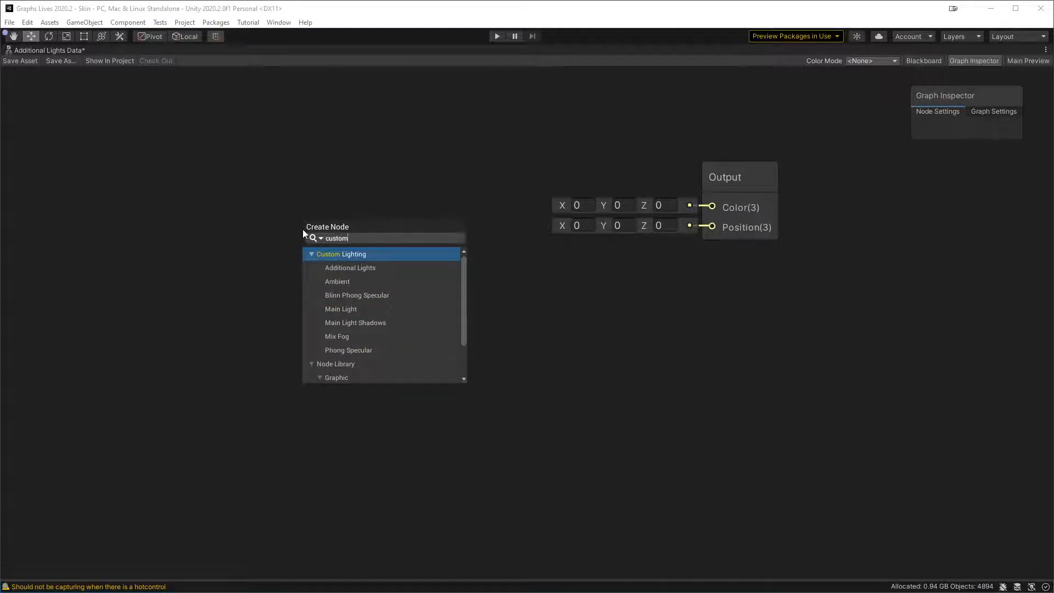
pyautogui.write(' f')
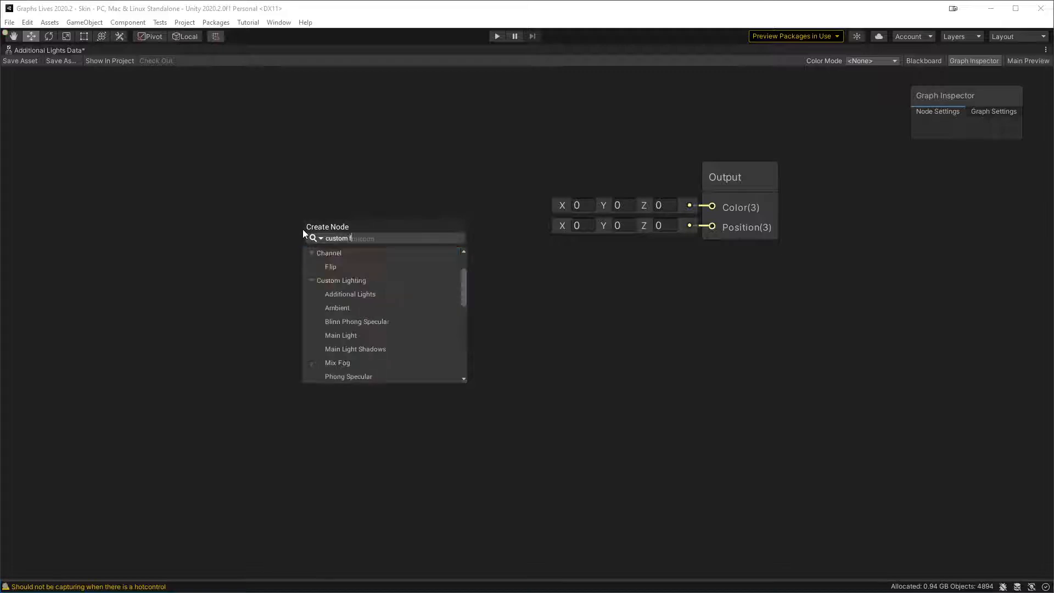
pyautogui.write('uc')
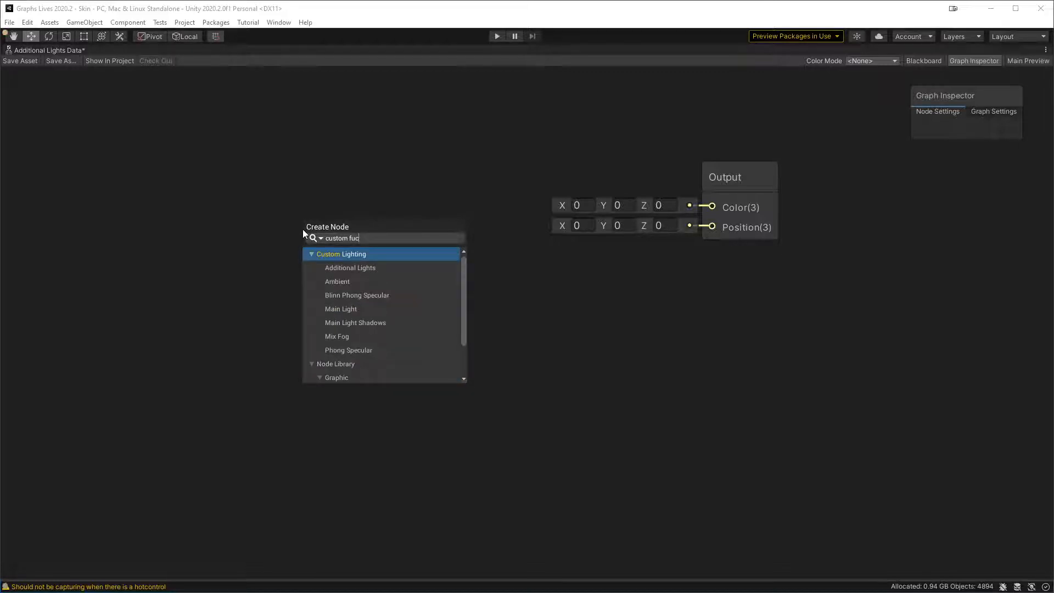
pyautogui.press('BackSpace')
pyautogui.write('ncton')
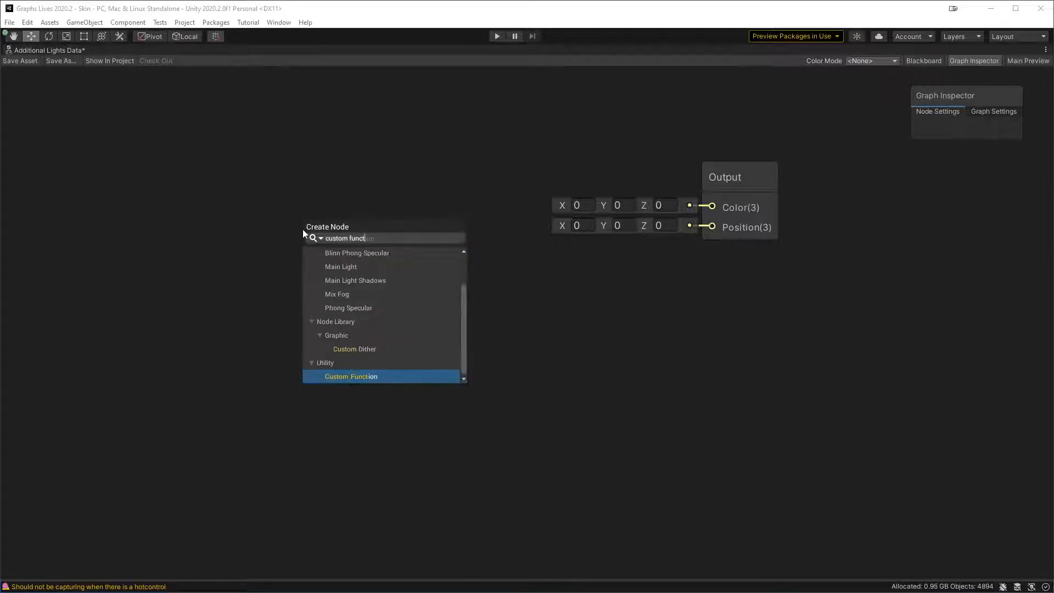
pyautogui.press('Return')
pyautogui.click(378, 253)
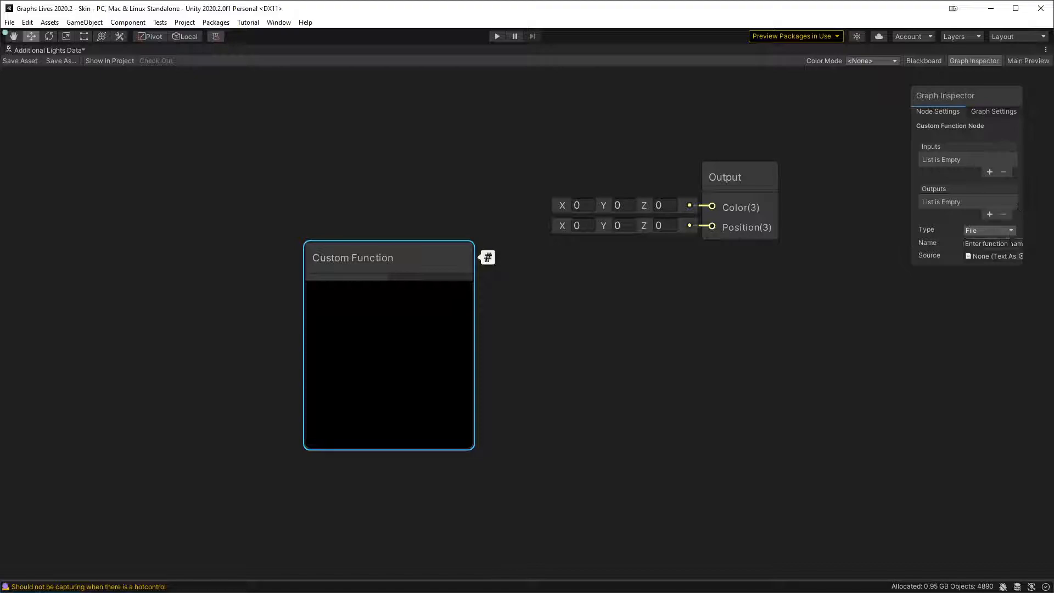
# - Set the Custom Function's source to CustomLighting and its function name to AdditionalLightsData, copied from the HLSL code
pyautogui.click(1021, 256)
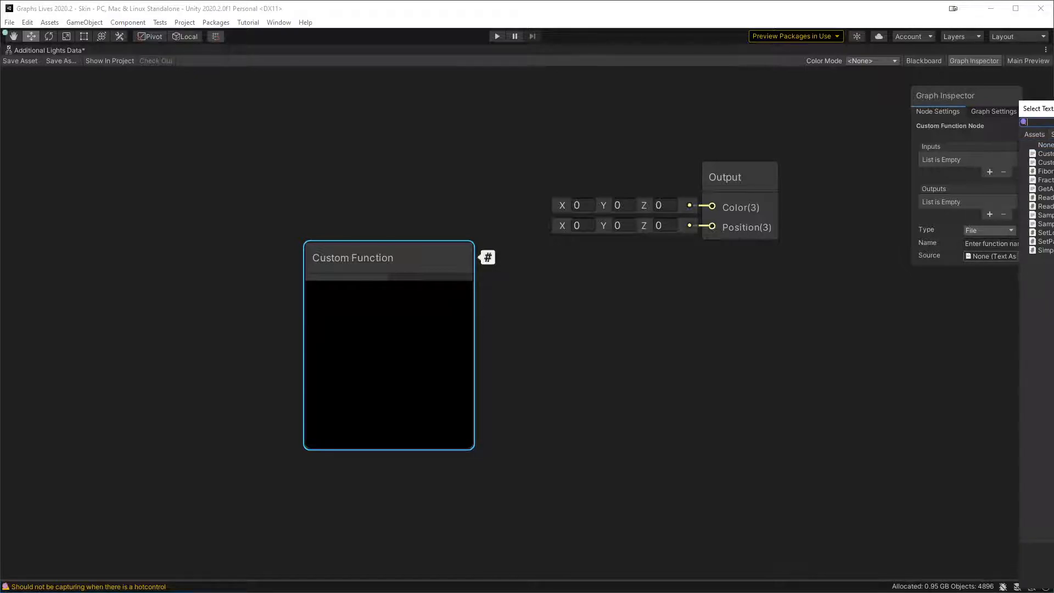
pyautogui.click(1046, 154)
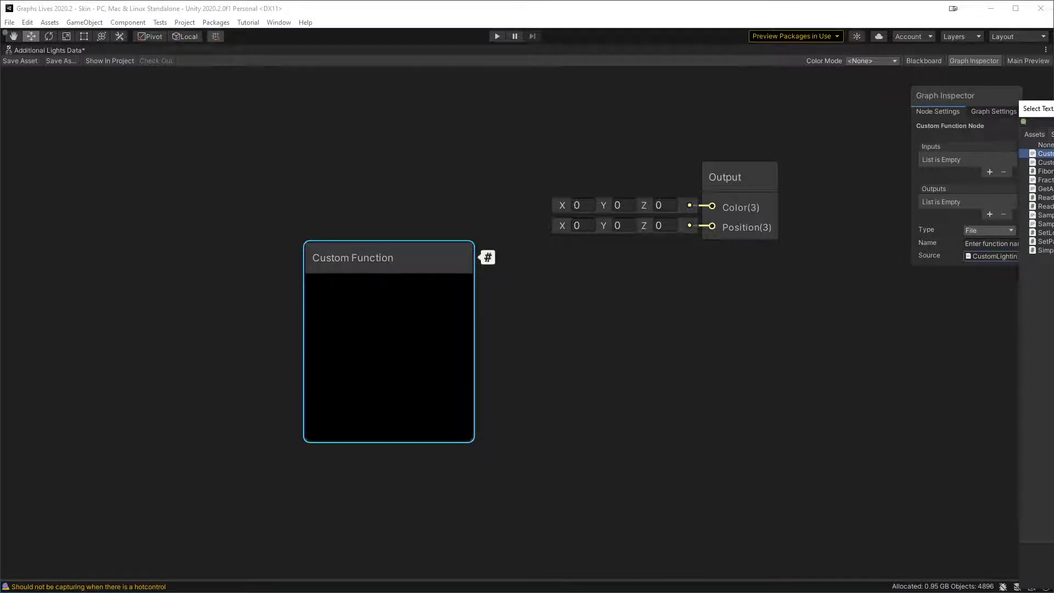
pyautogui.press('Return')
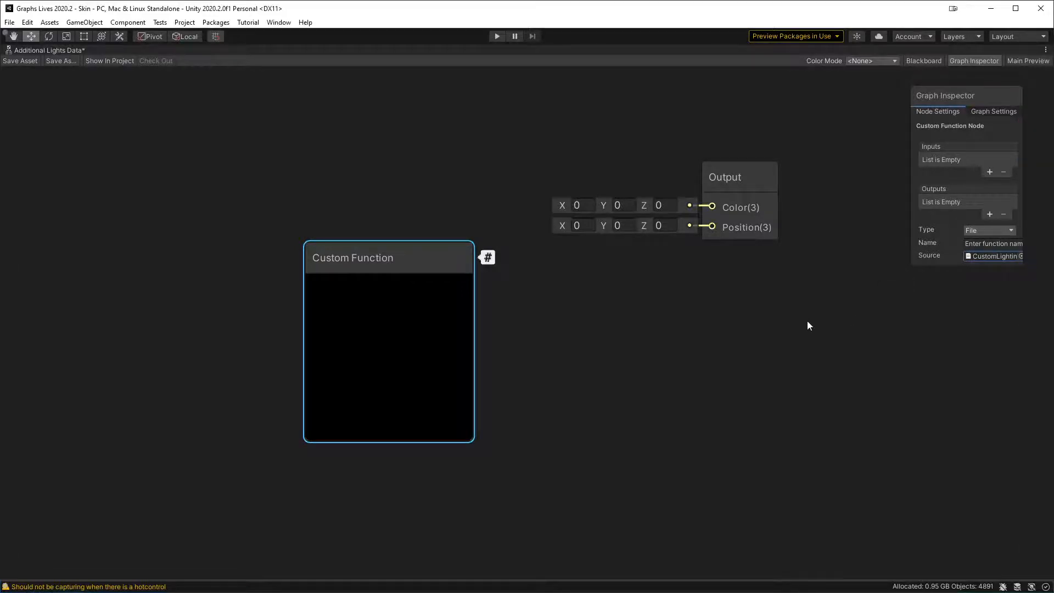
pyautogui.hotkey('alt', 'Tab')
pyautogui.moveTo(214, 461); pyautogui.dragTo(110, 461)
pyautogui.hotkey('ctrl', 'c')
pyautogui.hotkey('alt', 'Tab')
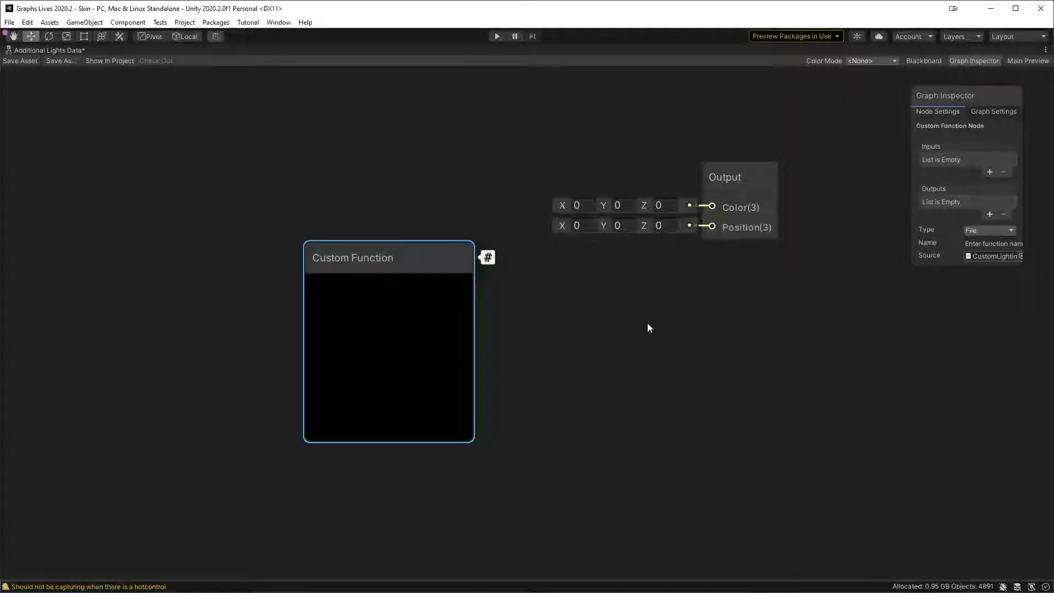
pyautogui.click(979, 243)
pyautogui.hotkey('ctrl', 'v')
pyautogui.click(936, 295)
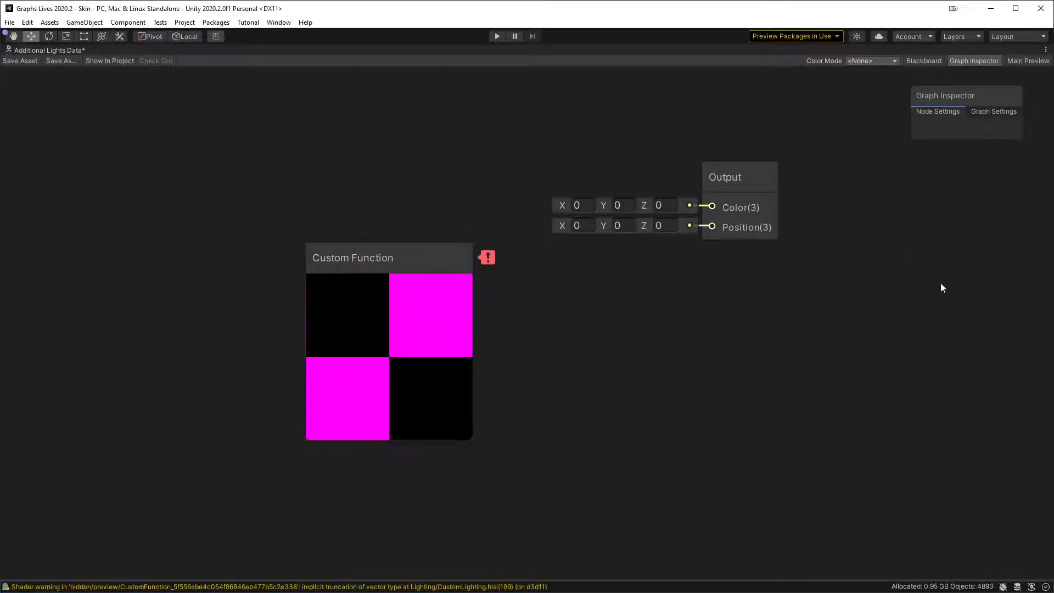
# - Move the Custom Function node up and give it two Vector 3 outputs
pyautogui.click(387, 282)
pyautogui.moveTo(389, 282); pyautogui.dragTo(378, 224)
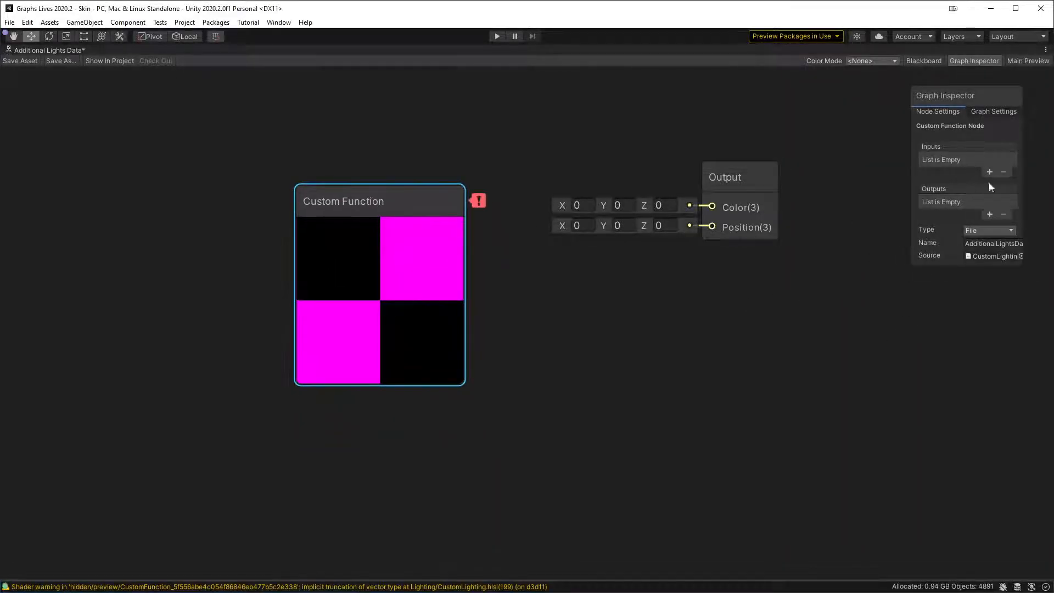
pyautogui.click(989, 213)
pyautogui.click(988, 213)
pyautogui.click(994, 201)
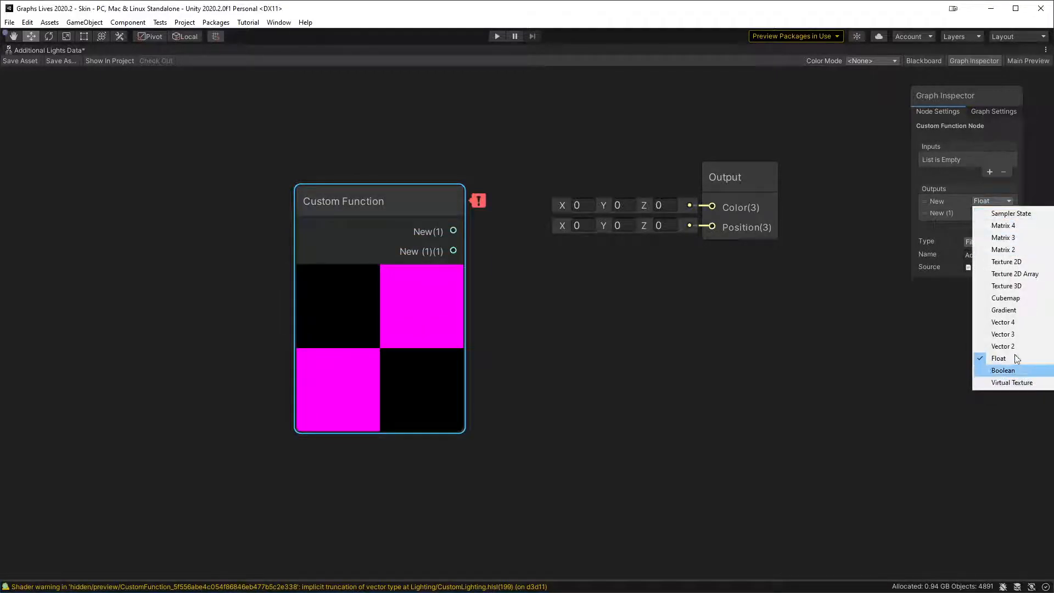
pyautogui.click(1019, 334)
pyautogui.click(984, 217)
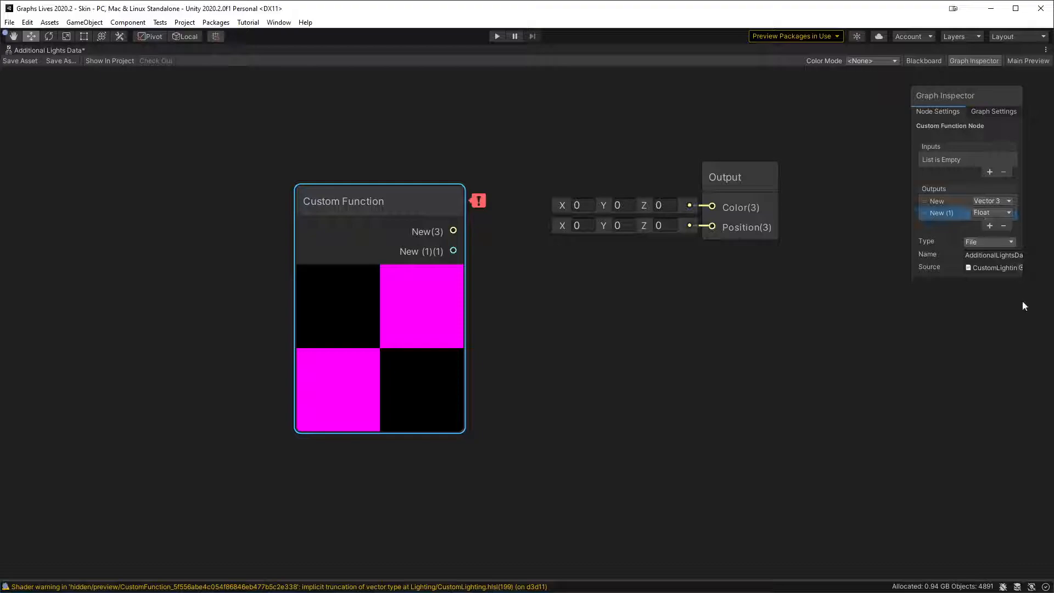
pyautogui.click(992, 212)
pyautogui.click(1014, 346)
# - Rename the Custom Function's two outputs Color and Position
pyautogui.doubleClick(954, 202)
pyautogui.write('Color')
pyautogui.press('Return')
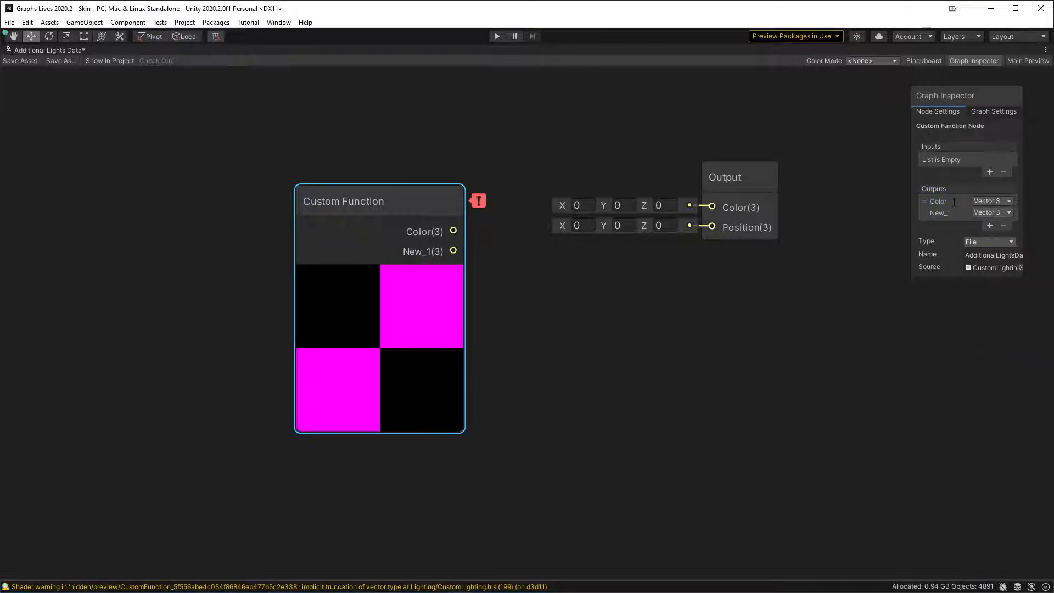
pyautogui.doubleClick(941, 213)
pyautogui.write('Position')
pyautogui.press('Return')
# - Add a Vector 3 input to the Custom Function node
pyautogui.moveTo(477, 201)
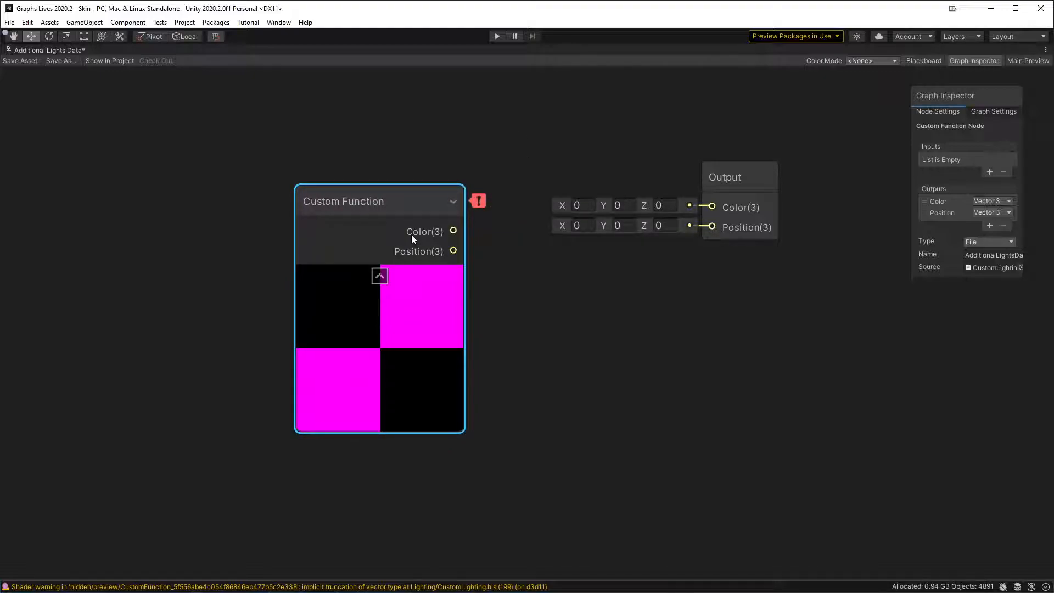
pyautogui.click(989, 171)
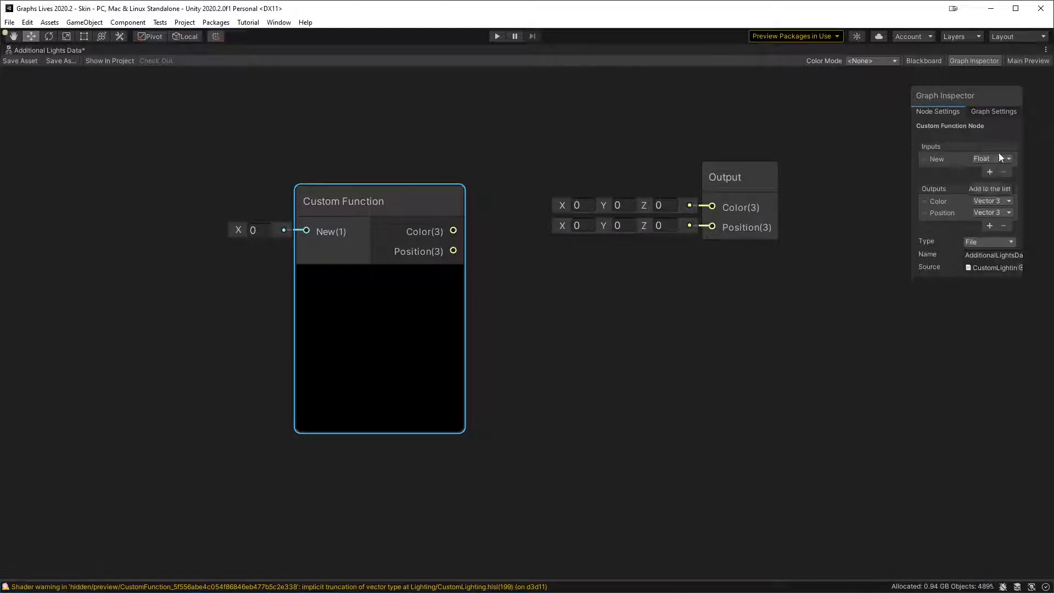
pyautogui.click(999, 156)
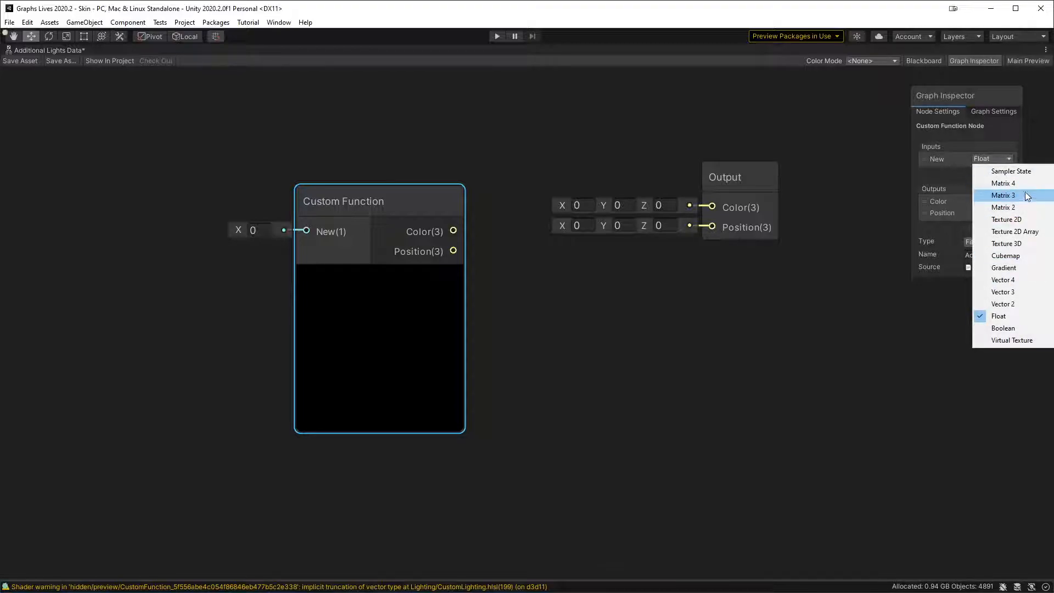
pyautogui.click(1004, 292)
# - Name the Custom Function's new input WorldPosition, copied from the AdditionalLightsData_float parameter in Visual Studio
pyautogui.hotkey('alt', 'Tab')
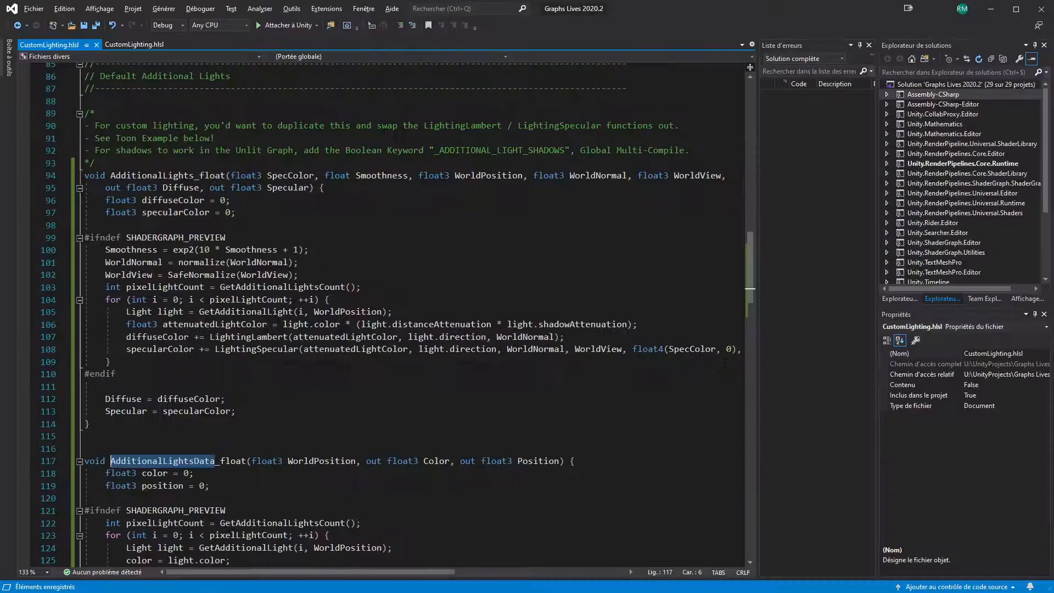
pyautogui.doubleClick(328, 462)
pyautogui.hotkey('ctrl', 'c')
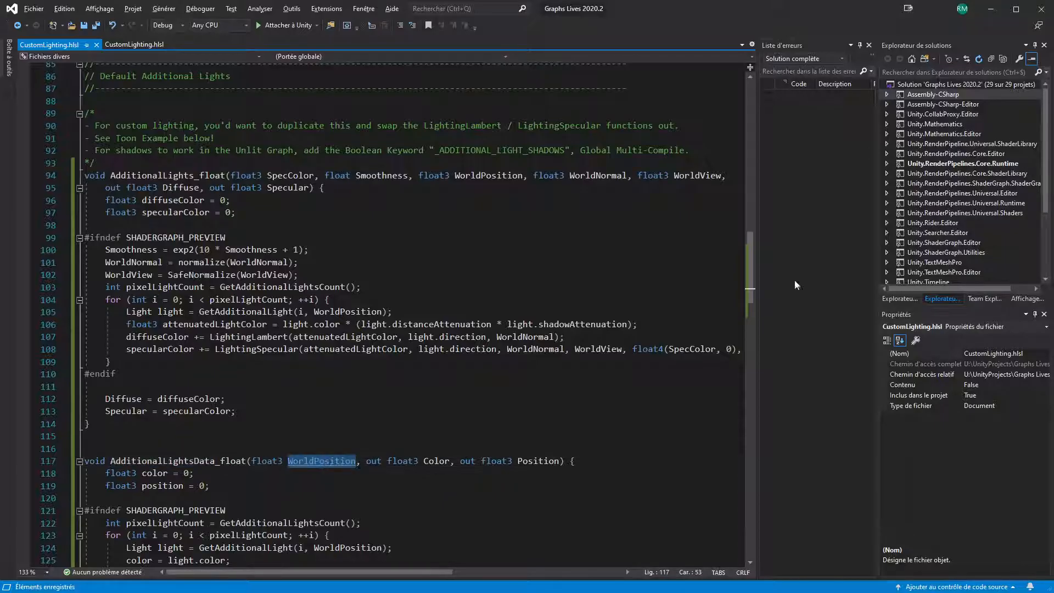
pyautogui.hotkey('alt', 'Tab')
pyautogui.doubleClick(946, 160)
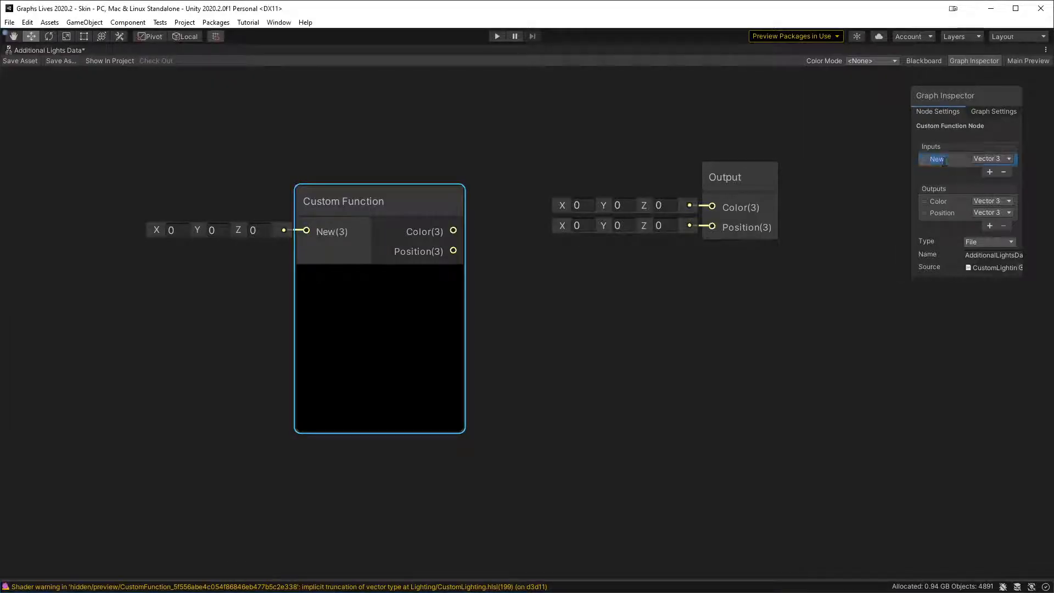
pyautogui.hotkey('ctrl', 'v')
pyautogui.press('Return')
pyautogui.click(387, 148)
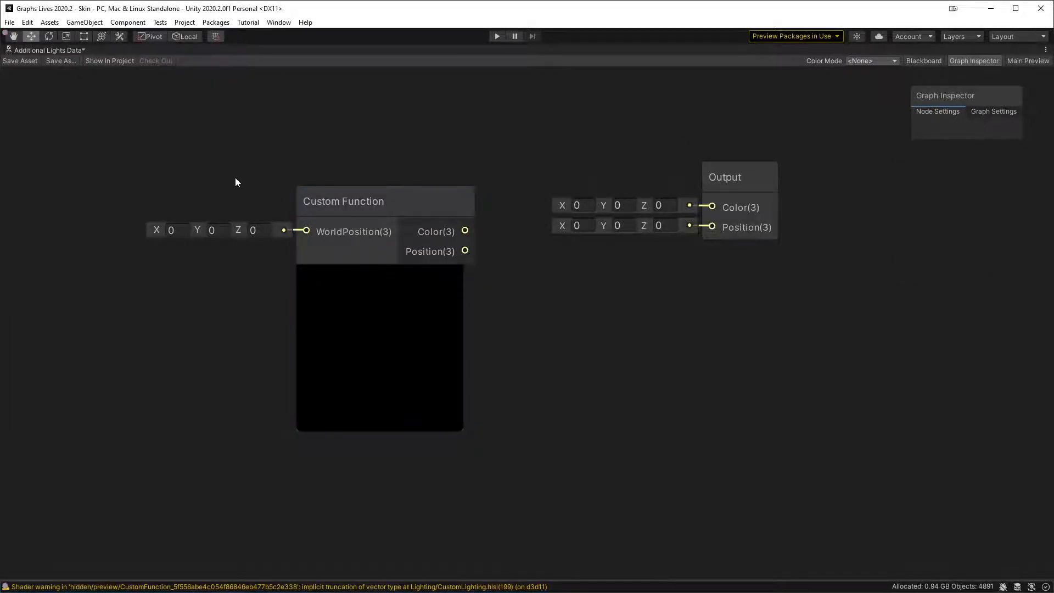
# - Add a Position node in World space and connect its output to the Custom Function's WorldPosition input
pyautogui.press('space')
pyautogui.write('pos')
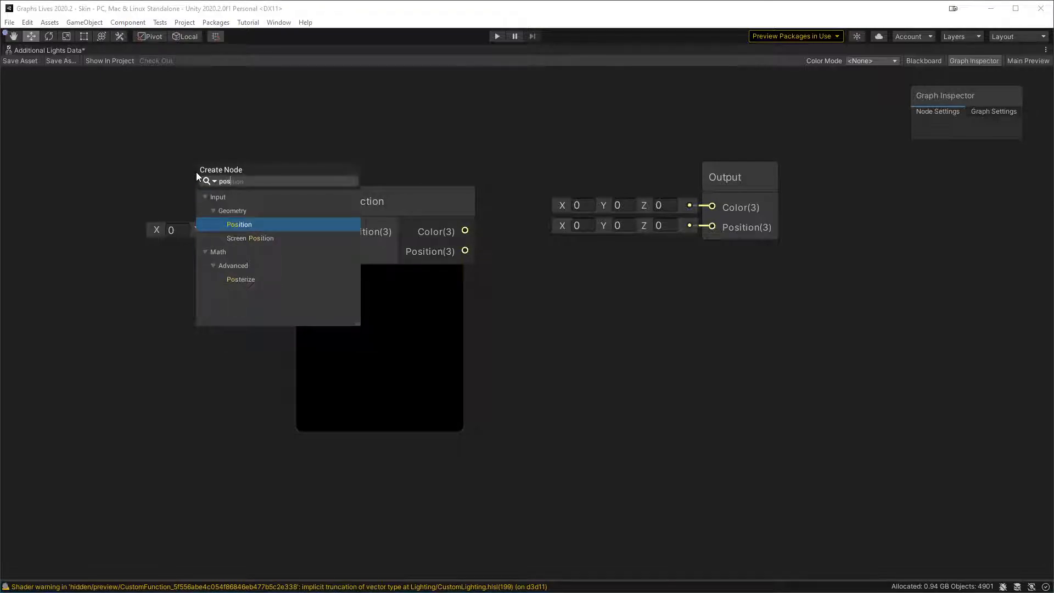
pyautogui.press('Return')
pyautogui.moveTo(293, 207); pyautogui.dragTo(65, 174)
pyautogui.moveTo(130, 198); pyautogui.dragTo(306, 230)
# - Connect the Custom Function's Color and Position to the matching Output node inputs and save the sub graph
pyautogui.click(428, 196)
pyautogui.moveTo(463, 215)
pyautogui.mouseDown()
pyautogui.moveTo(712, 207)
pyautogui.moveTo(510, 242)
pyautogui.moveTo(470, 226)
pyautogui.mouseUp()
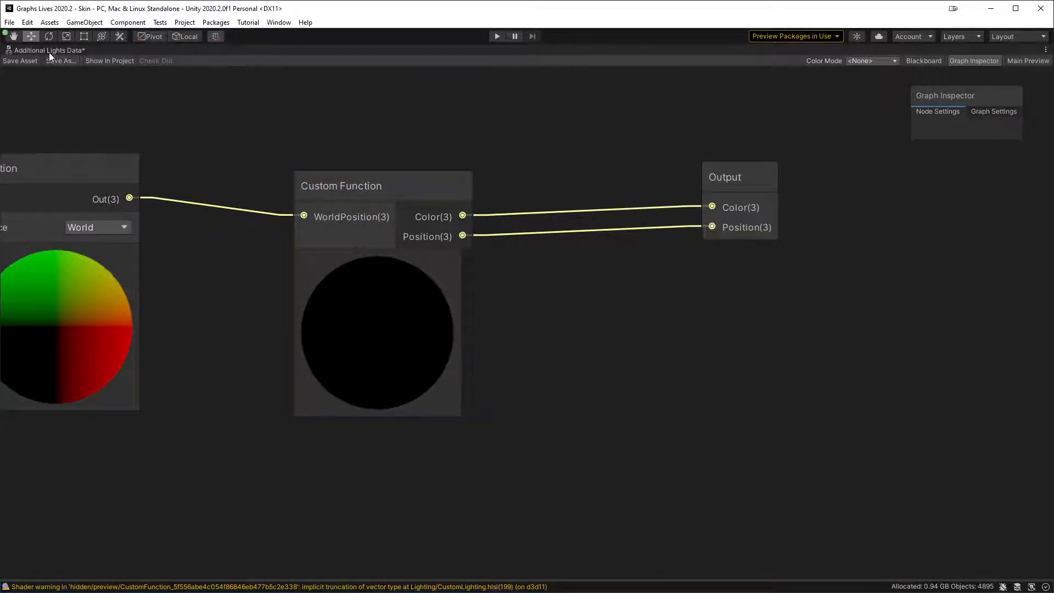
pyautogui.click(7, 61)
# - Return to the Skin graph and add an Additional Lights Data sub graph node below the Main Light node
pyautogui.hotkey('shift', 'space')
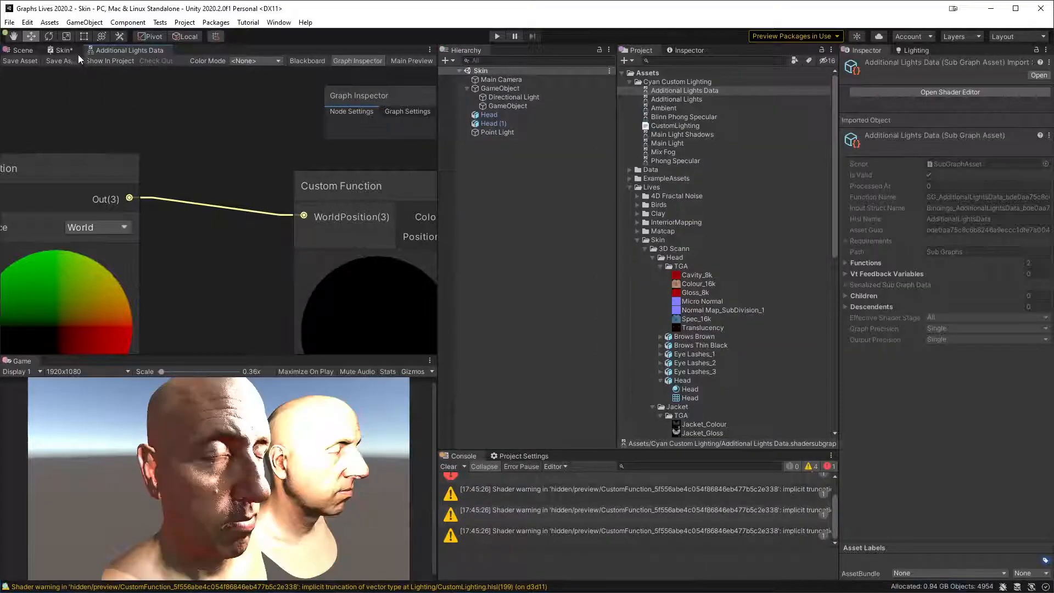
pyautogui.click(69, 50)
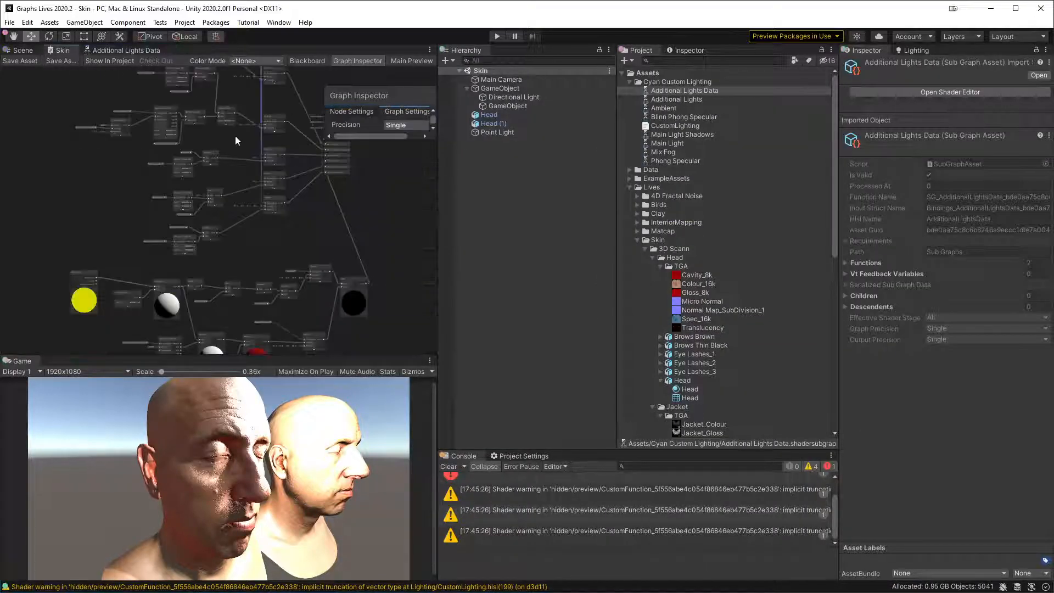
pyautogui.scroll(2, 191, 187)
pyautogui.hotkey('shift', 'space')
pyautogui.moveTo(289, 253); pyautogui.dragTo(324, 168, button='middle')
pyautogui.scroll(6, 209, 188)
pyautogui.moveTo(235, 159); pyautogui.dragTo(233, 382, button='middle')
pyautogui.press('space')
pyautogui.write('addi')
pyautogui.press('Down')
pyautogui.press('Down')
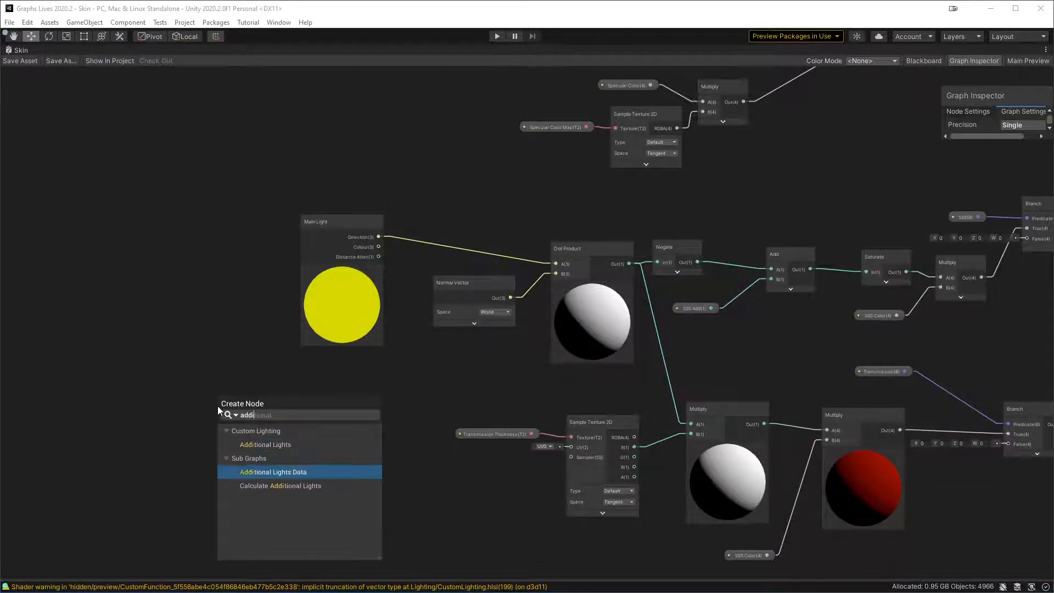
# - Add the Additional Lights Data sub graph node to the Skin graph and place it above the Main Light node
pyautogui.press('Return')
pyautogui.scroll(3, 269, 408)
pyautogui.moveTo(431, 431); pyautogui.dragTo(373, 309, button='middle')
pyautogui.scroll(-2, 340, 327)
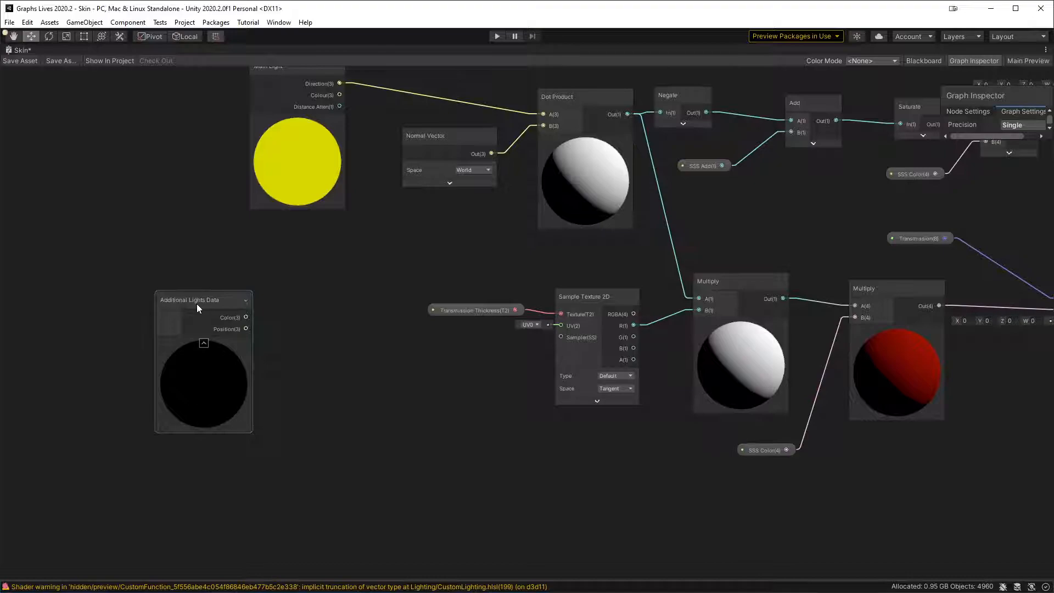
pyautogui.moveTo(336, 268); pyautogui.dragTo(388, 369, button='middle')
pyautogui.moveTo(247, 427); pyautogui.dragTo(195, 116)
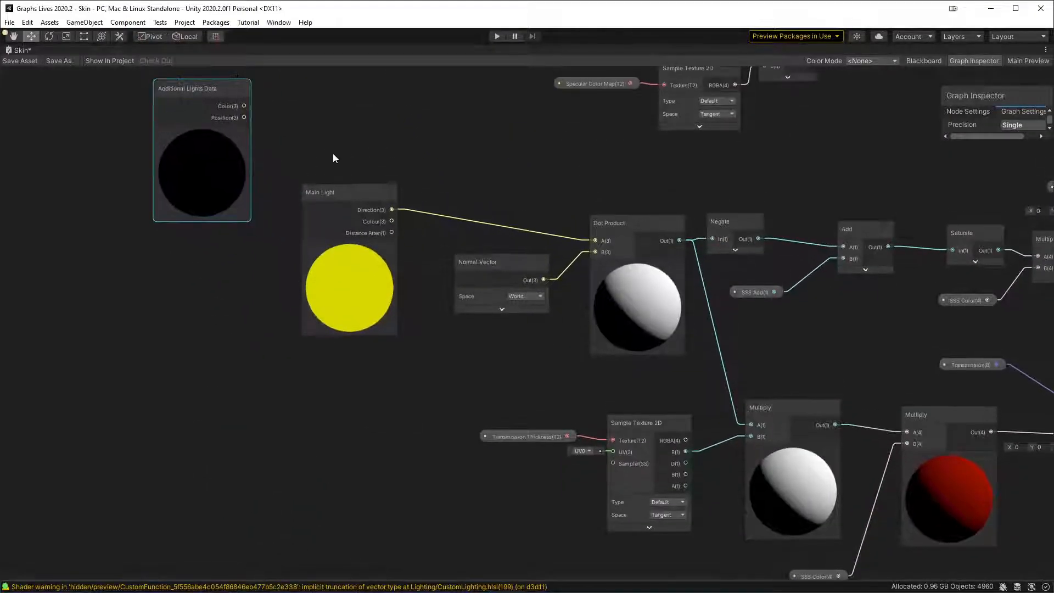
# - Move the Main Light node below the Additional Lights Data node and adjust the Additional Lights Data node's placement
pyautogui.moveTo(324, 205); pyautogui.dragTo(181, 275)
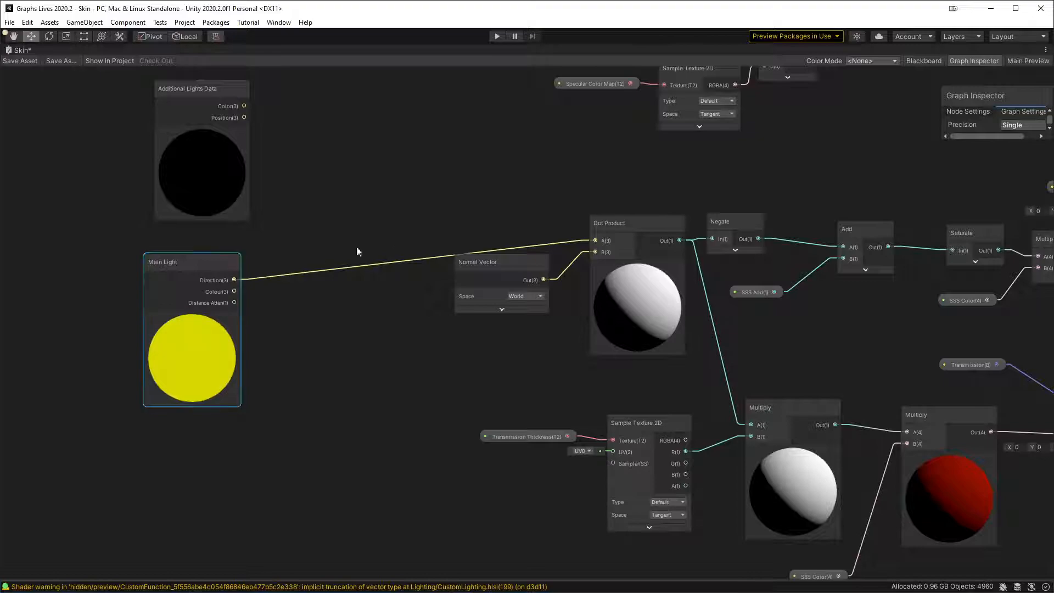
pyautogui.moveTo(494, 284); pyautogui.dragTo(494, 288)
pyautogui.moveTo(260, 131); pyautogui.dragTo(244, 187, button='middle')
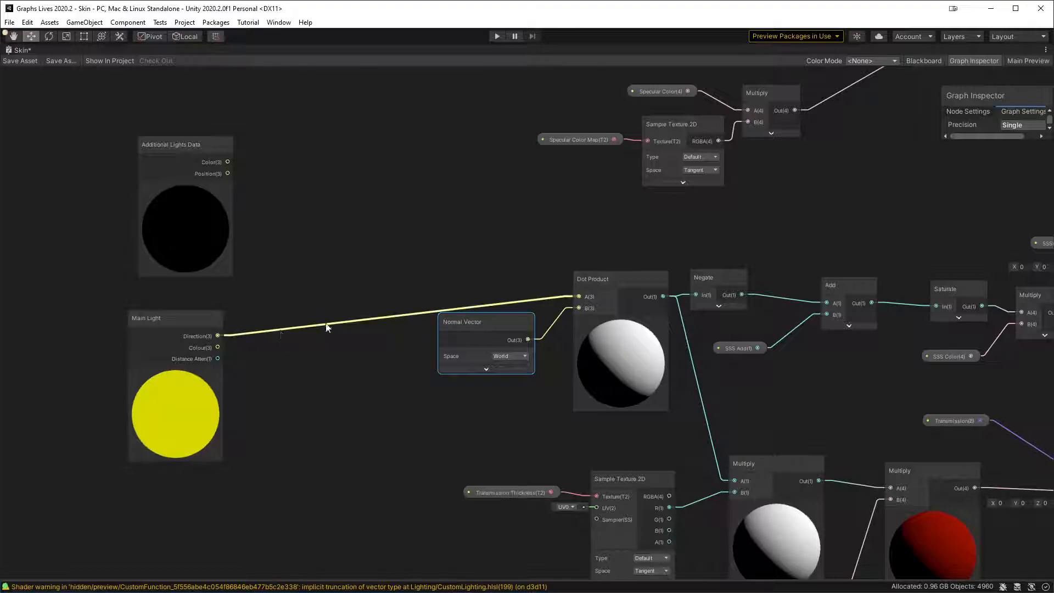
pyautogui.moveTo(162, 154); pyautogui.dragTo(145, 145)
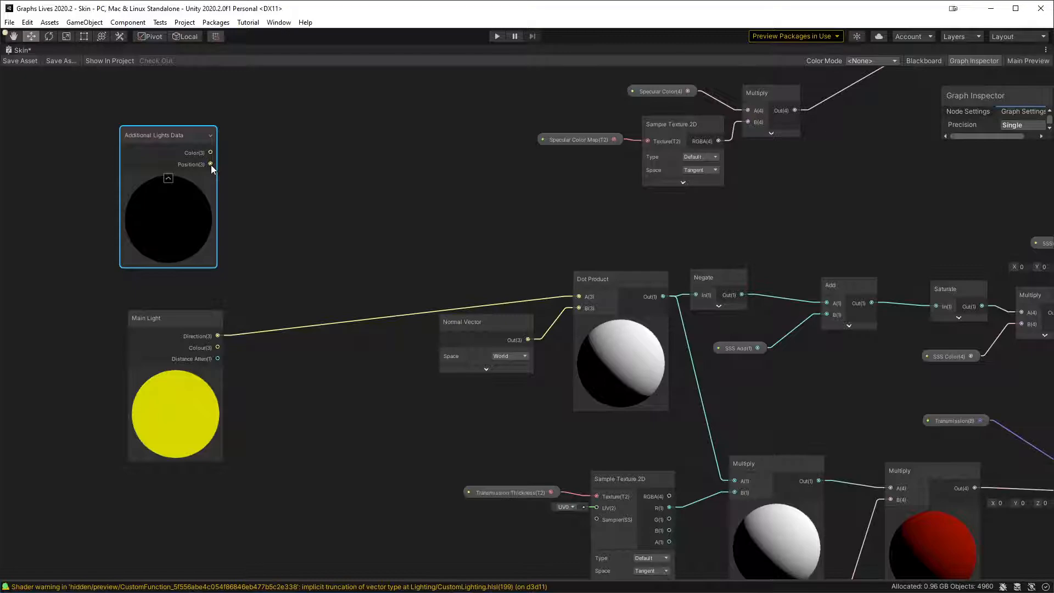
# - Connect the Position output of Additional Lights Data to the Dot Product's A input and save the graph
pyautogui.moveTo(211, 164); pyautogui.dragTo(333, 175)
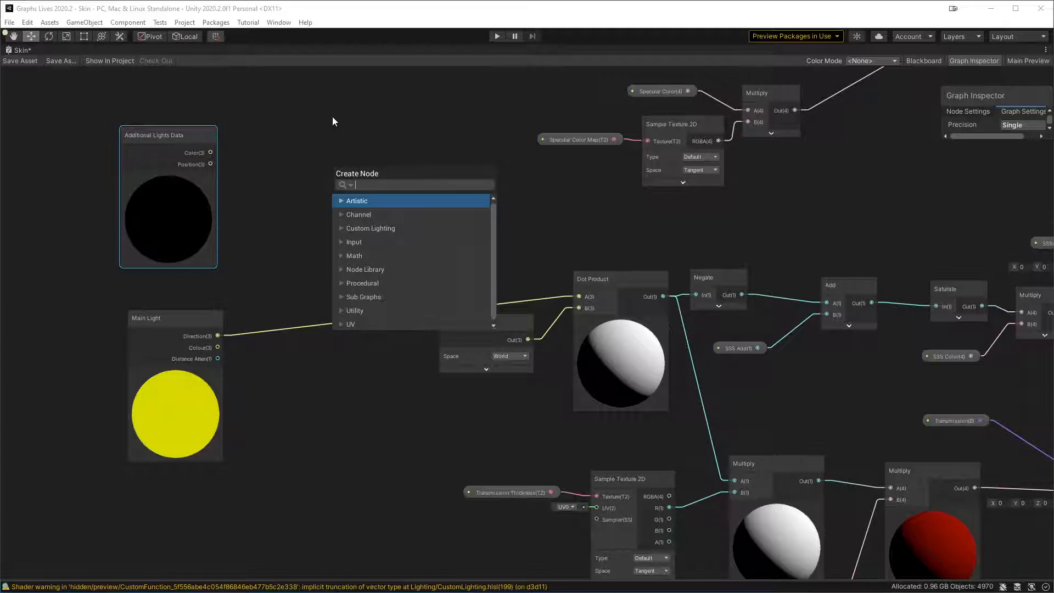
pyautogui.click(333, 121)
pyautogui.moveTo(213, 163); pyautogui.dragTo(574, 291)
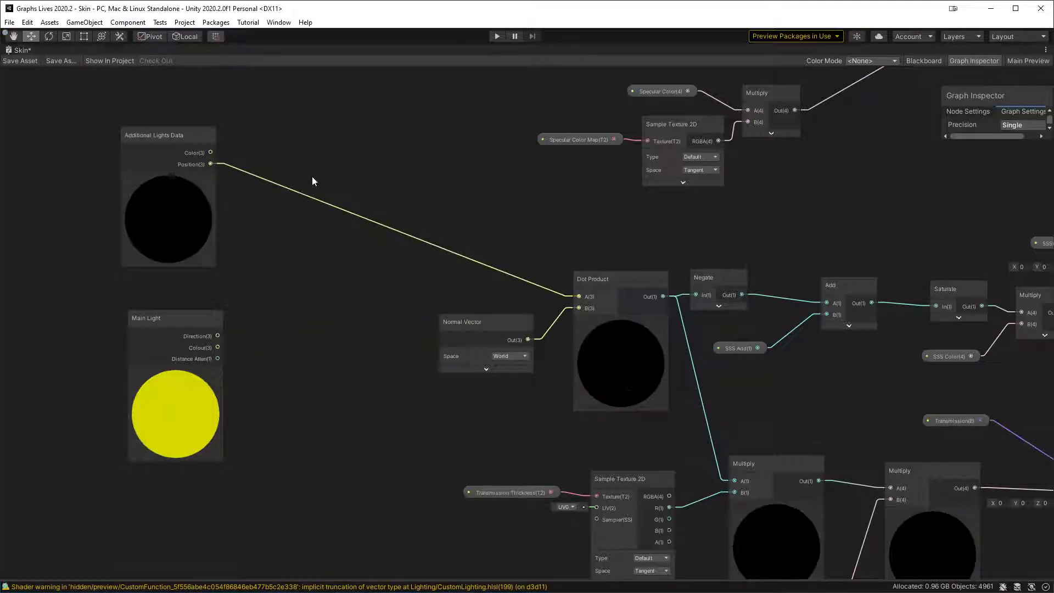
pyautogui.hotkey('ctrl', 's')
# - Return to the Scene view and examine the lighting on the two heads from the front
pyautogui.hotkey('shift', 'space')
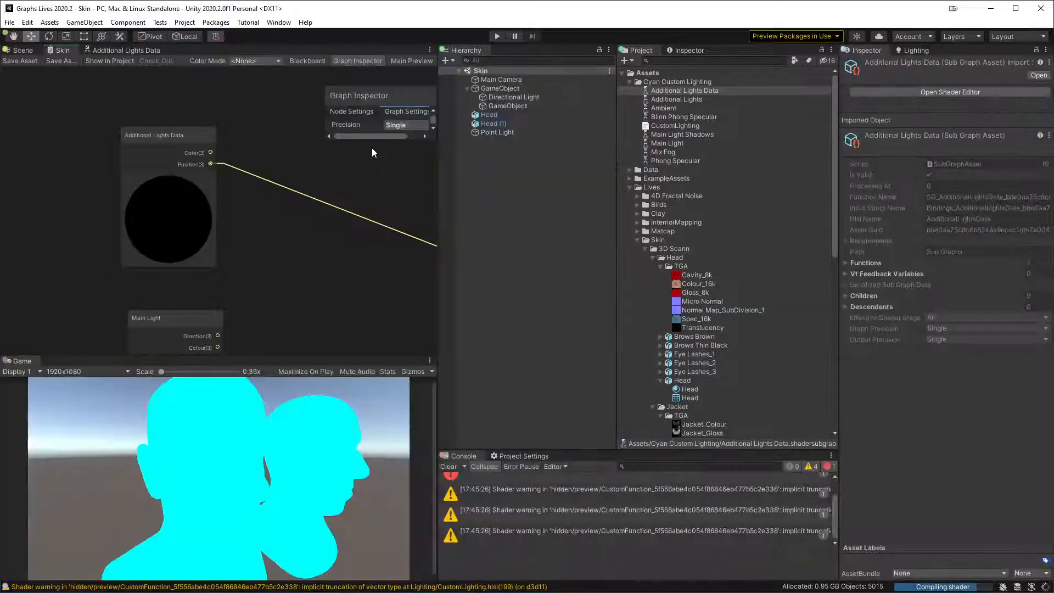
pyautogui.click(22, 50)
pyautogui.keyDown('alt'); pyautogui.moveTo(210, 147); pyautogui.dragTo(352, 155); pyautogui.keyUp('alt')
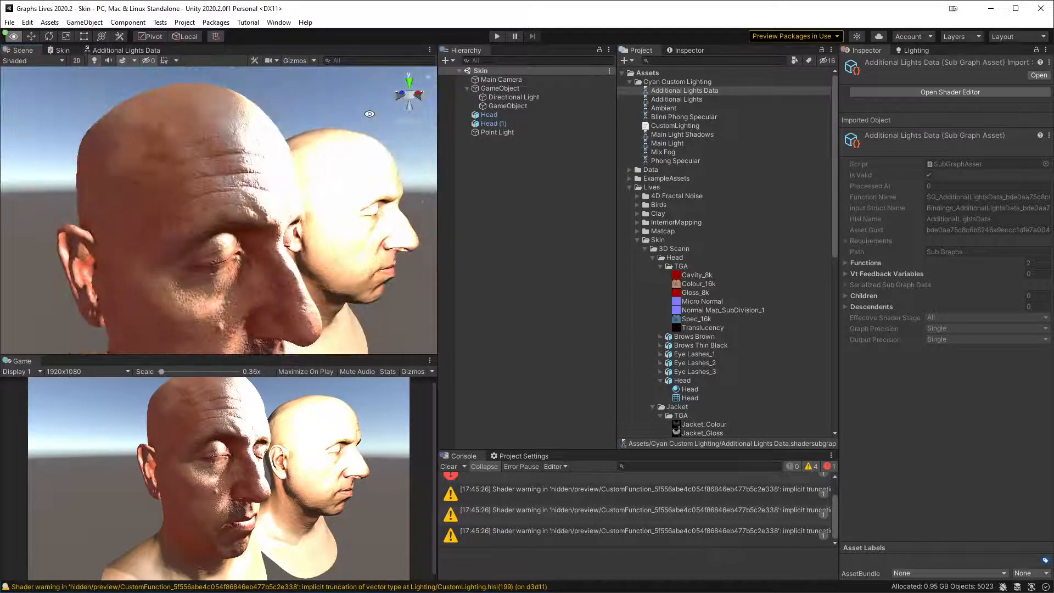
# - Turn on Emission Only for the Skin material, examine the head from behind, and turn Emission Only off again
pyautogui.scroll(-3, 718, 360)
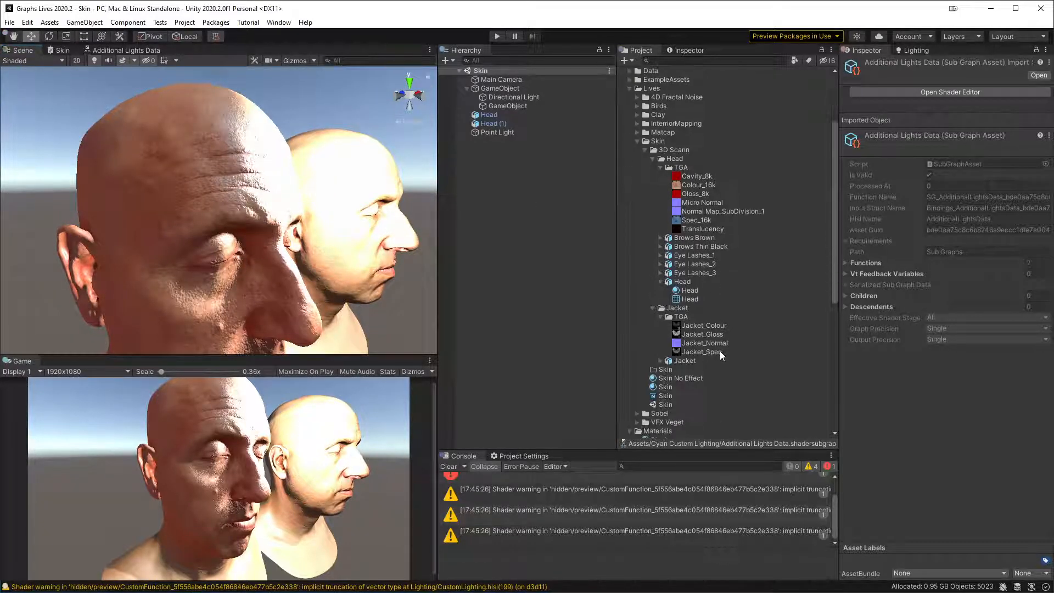
pyautogui.click(687, 378)
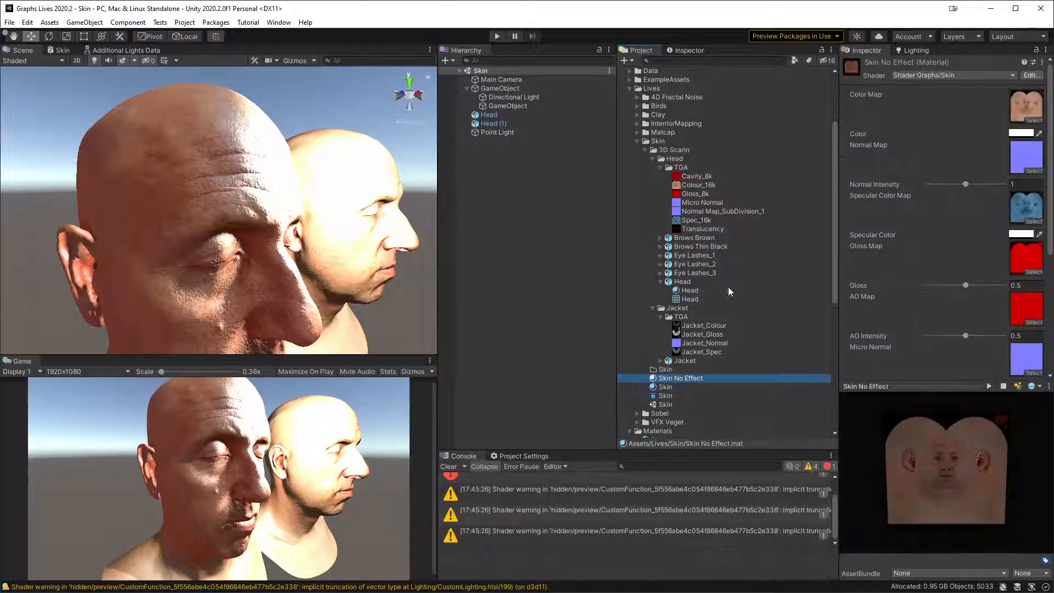
pyautogui.click(679, 388)
pyautogui.scroll(-5, 933, 291)
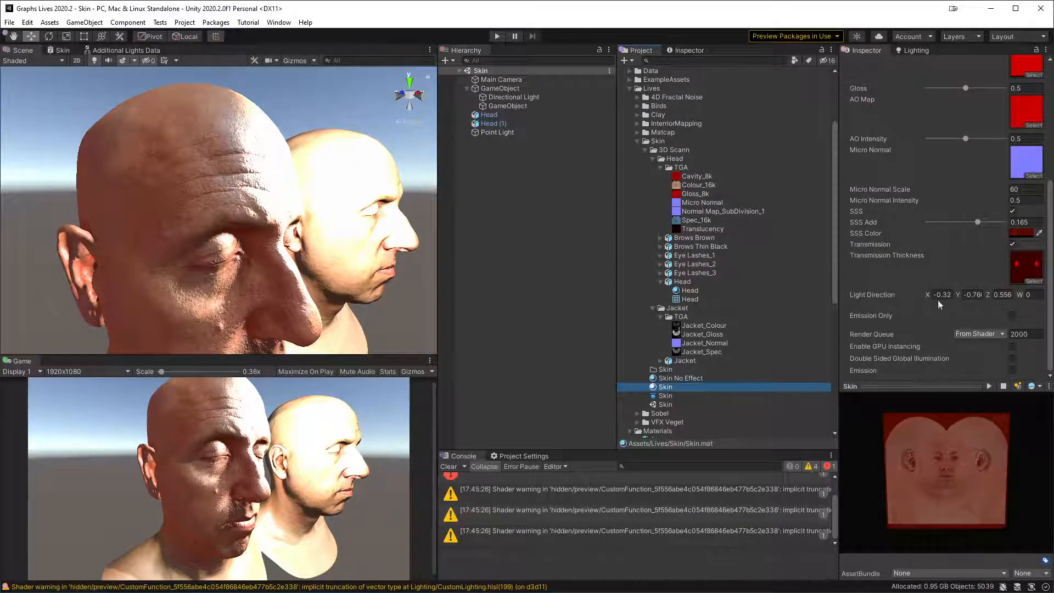
pyautogui.click(1013, 315)
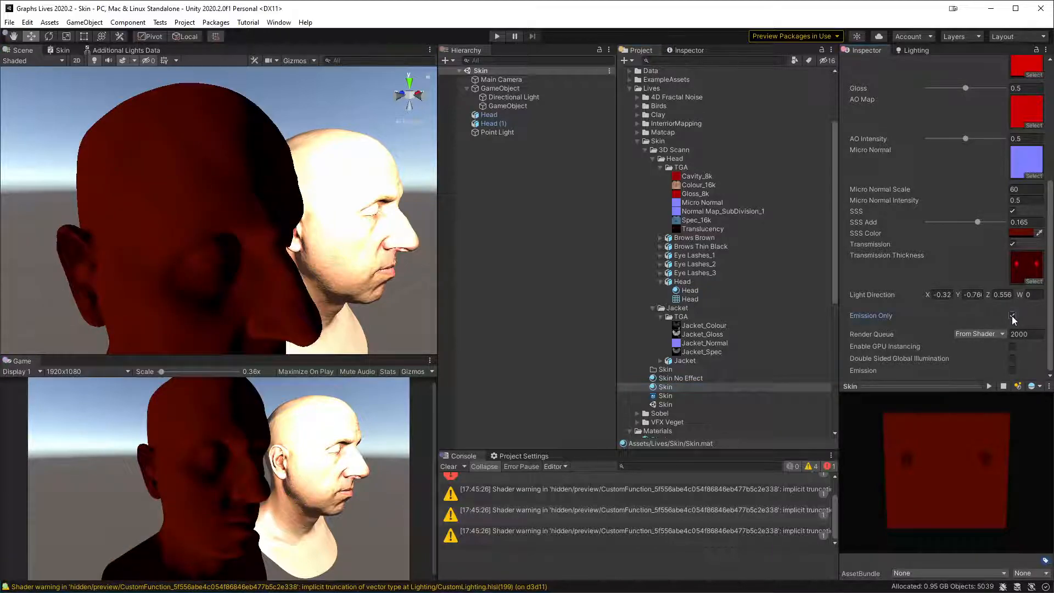
pyautogui.keyDown('alt'); pyautogui.moveTo(329, 154); pyautogui.dragTo(560, 125); pyautogui.keyUp('alt')
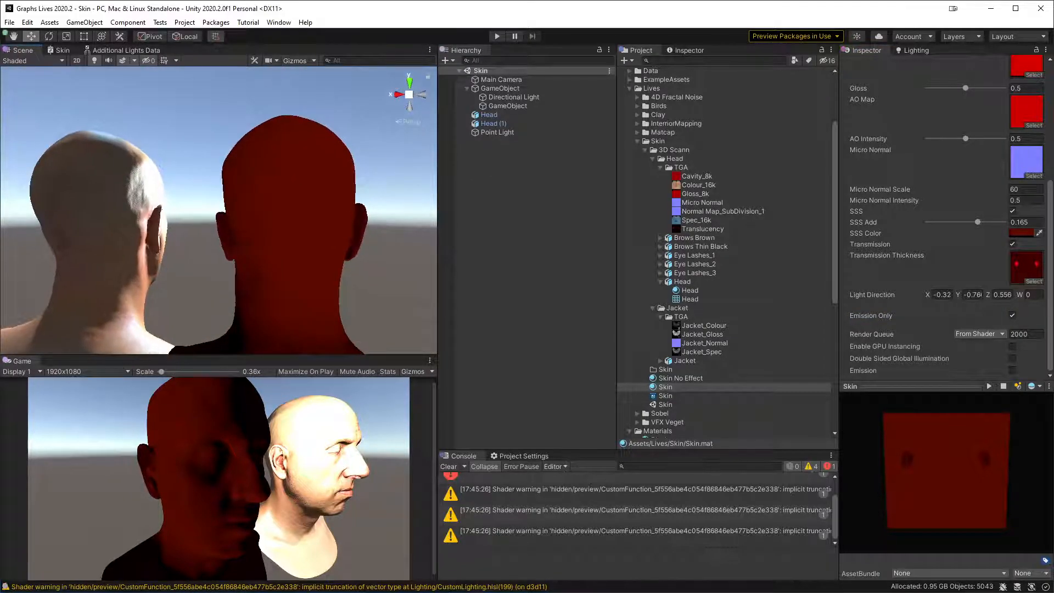
pyautogui.click(1013, 315)
pyautogui.keyDown('alt'); pyautogui.moveTo(392, 199); pyautogui.dragTo(93, 267); pyautogui.keyUp('alt')
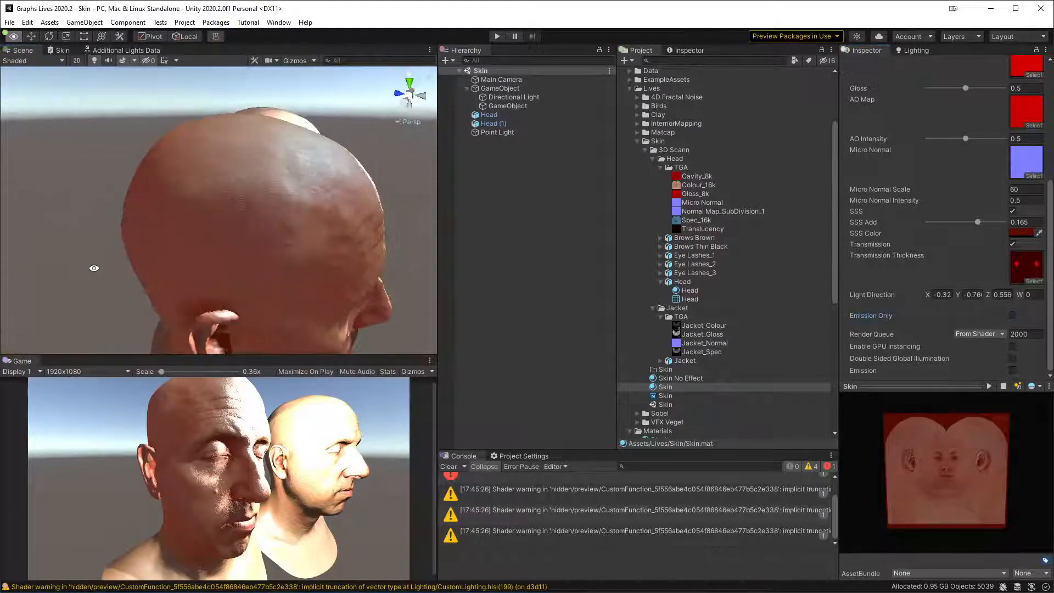
# - Open the Additional Lights Data graph maximized and show the Output node's settings in an enlarged Graph Inspector
pyautogui.hotkey('shift', 'space')
pyautogui.hotkey('shift', 'space')
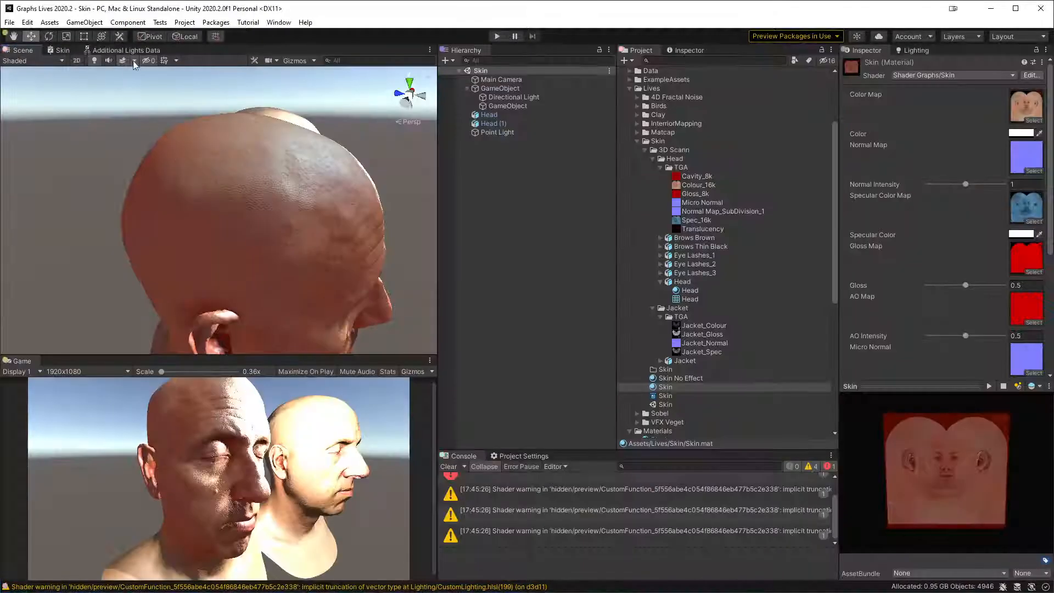
pyautogui.click(137, 52)
pyautogui.moveTo(278, 140); pyautogui.dragTo(127, 189, button='middle')
pyautogui.scroll(4, 309, 200)
pyautogui.moveTo(274, 236); pyautogui.dragTo(289, 209, button='middle')
pyautogui.click(222, 185)
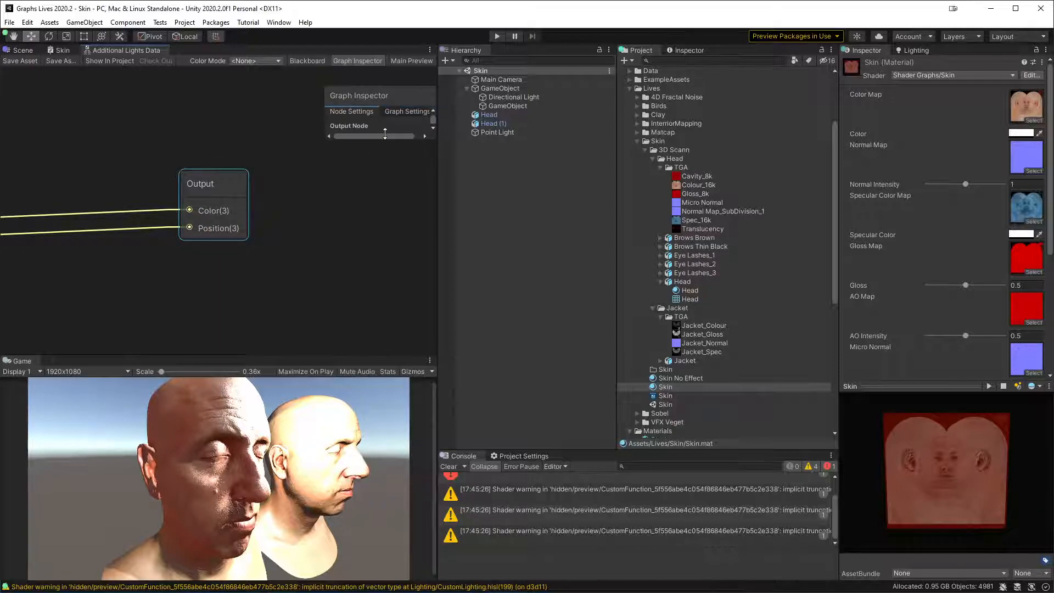
pyautogui.hotkey('shift', 'space')
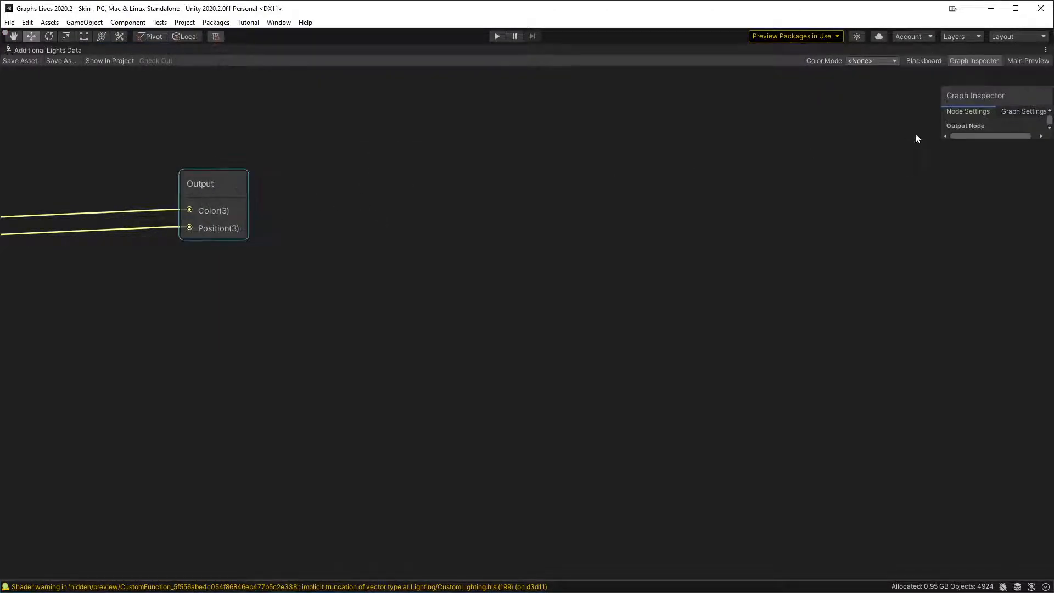
pyautogui.moveTo(945, 138); pyautogui.dragTo(803, 250)
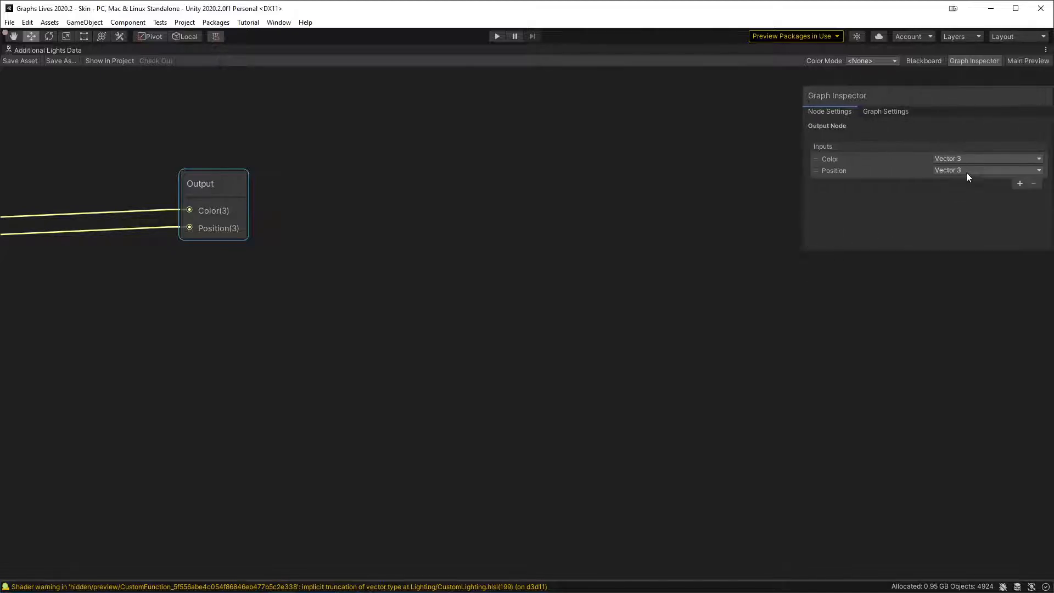
# - Rename the Output node's Position input to Direction
pyautogui.doubleClick(880, 174)
pyautogui.write('Direction')
pyautogui.press('Return')
# - Rename the Custom Function node's Position output to Direction and save the sub graph
pyautogui.moveTo(360, 272); pyautogui.dragTo(615, 248, button='middle')
pyautogui.click(167, 167)
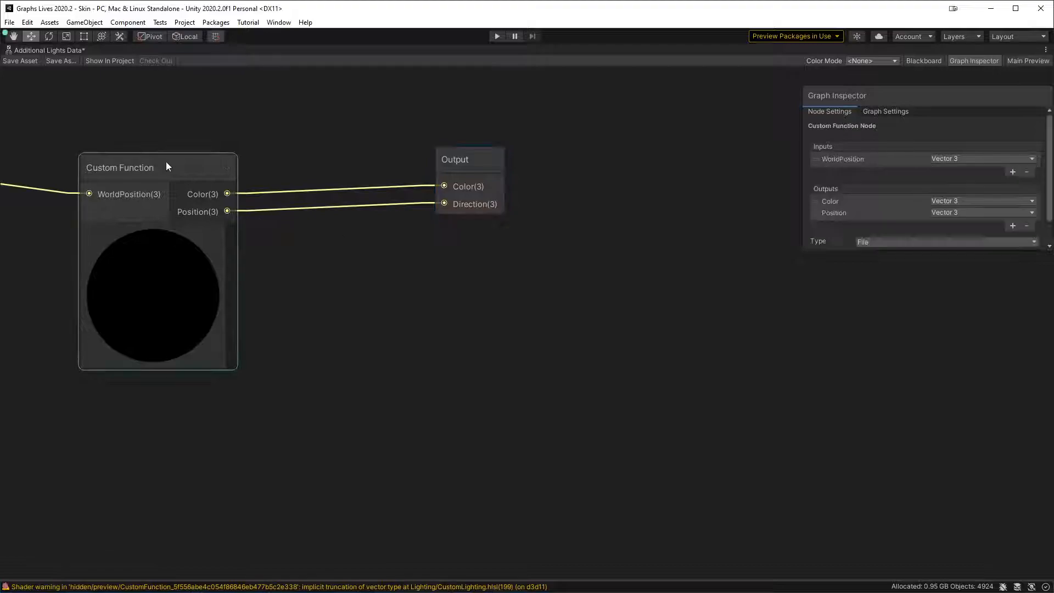
pyautogui.moveTo(867, 213); pyautogui.dragTo(824, 213)
pyautogui.write('D')
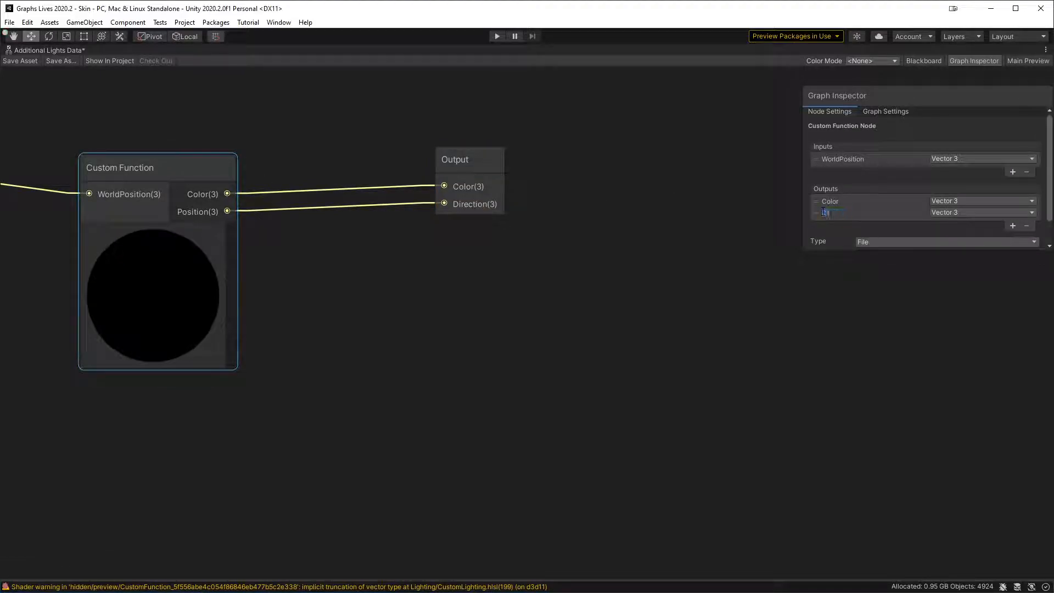
pyautogui.write('irection')
pyautogui.press('Return')
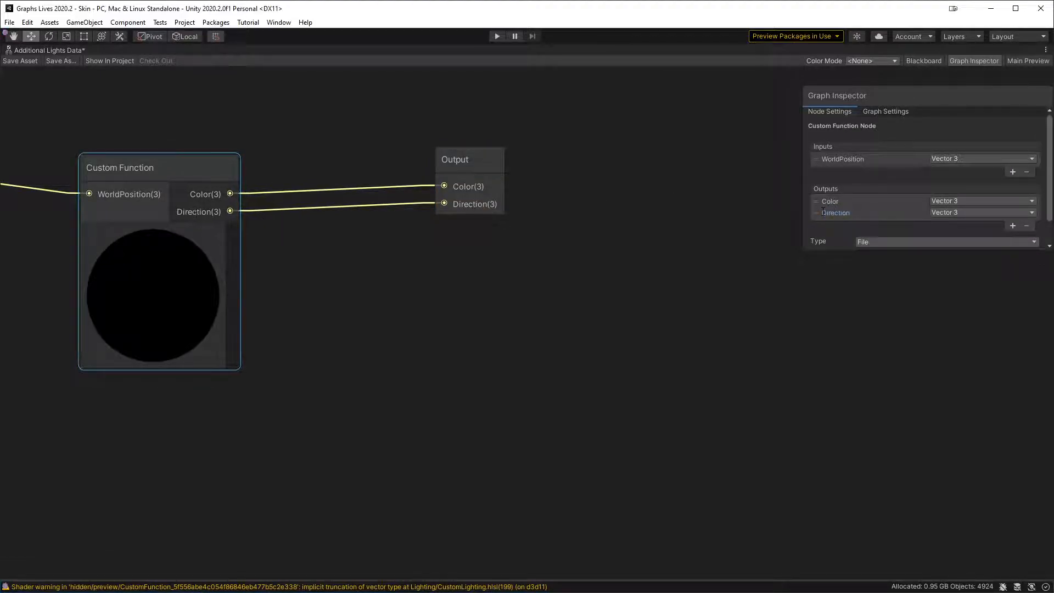
pyautogui.click(90, 92)
pyautogui.click(8, 63)
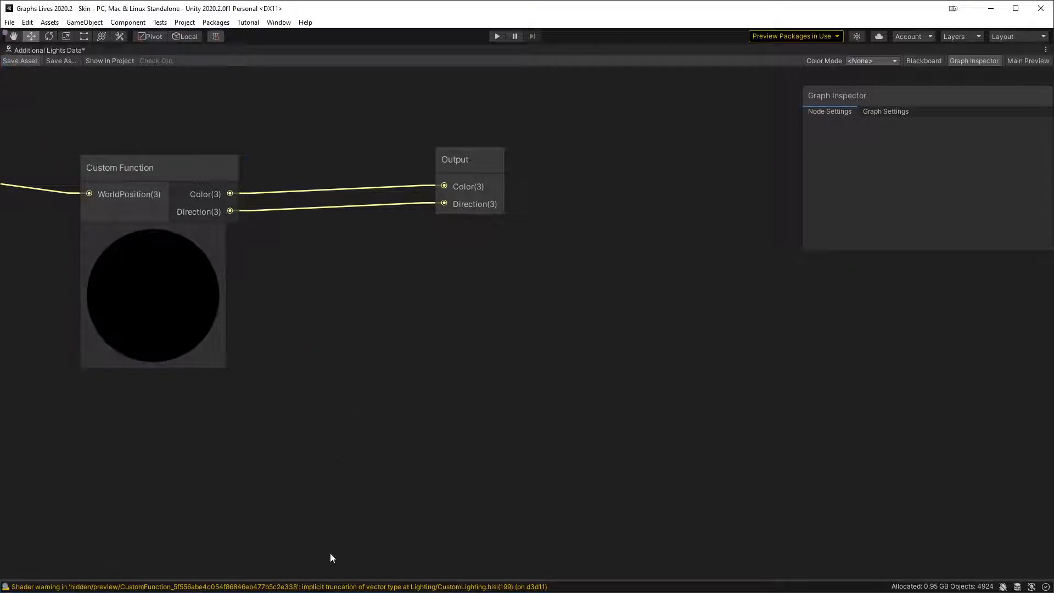
# - Switch to Visual Studio and rename the Position output parameter of AdditionalLightsData_float to Direction in CustomLighting.hlsl
pyautogui.hotkey('alt', 'Tab')
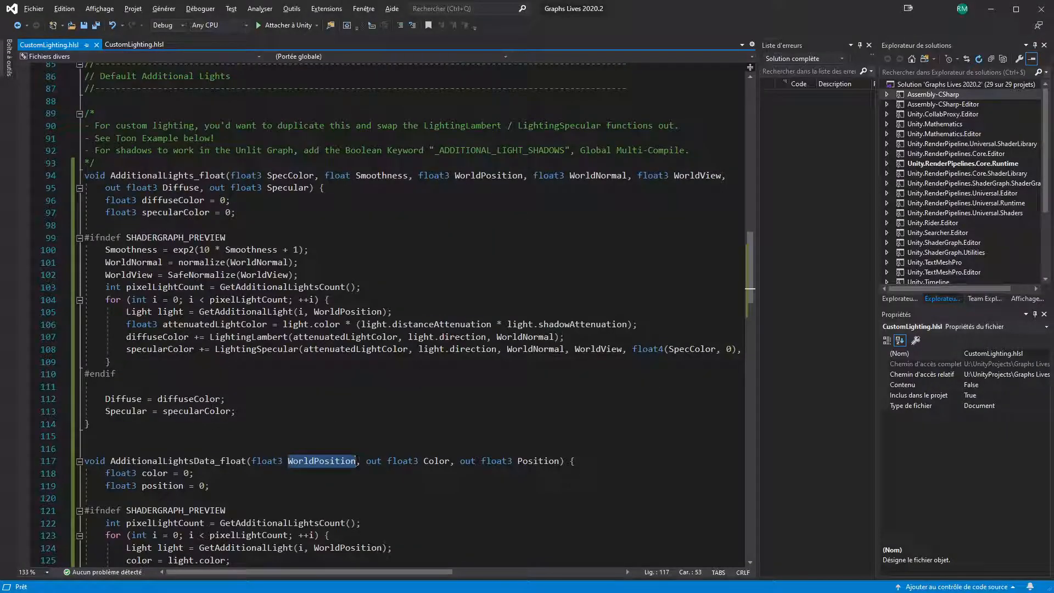
pyautogui.doubleClick(528, 462)
pyautogui.write('Directi')
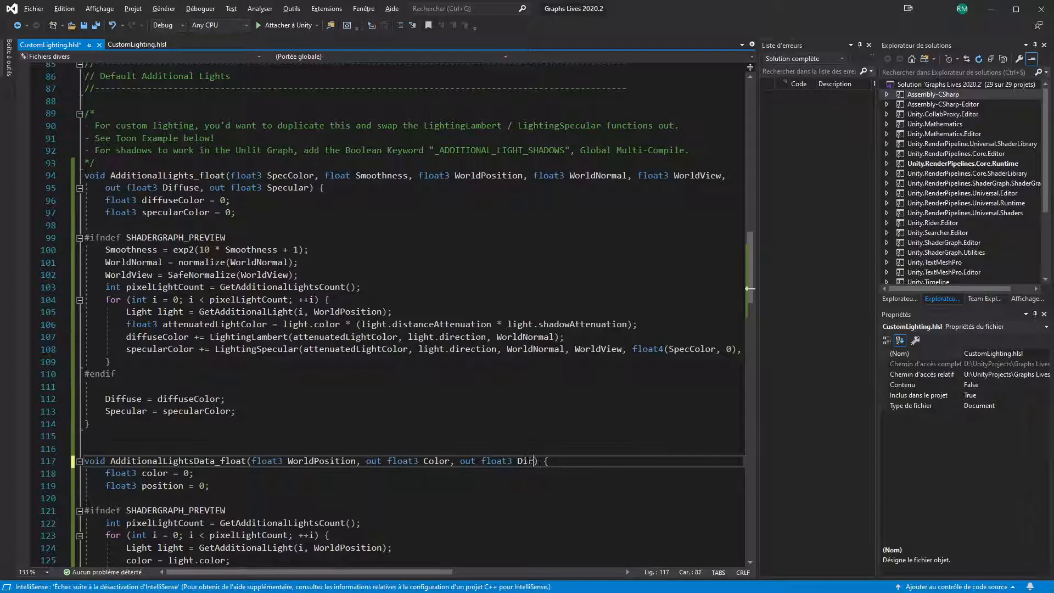
pyautogui.write('on')
# - Replace the declared local variable name position in AdditionalLightsData_float with the copied parameter name Direction
pyautogui.scroll(-4, 384, 313)
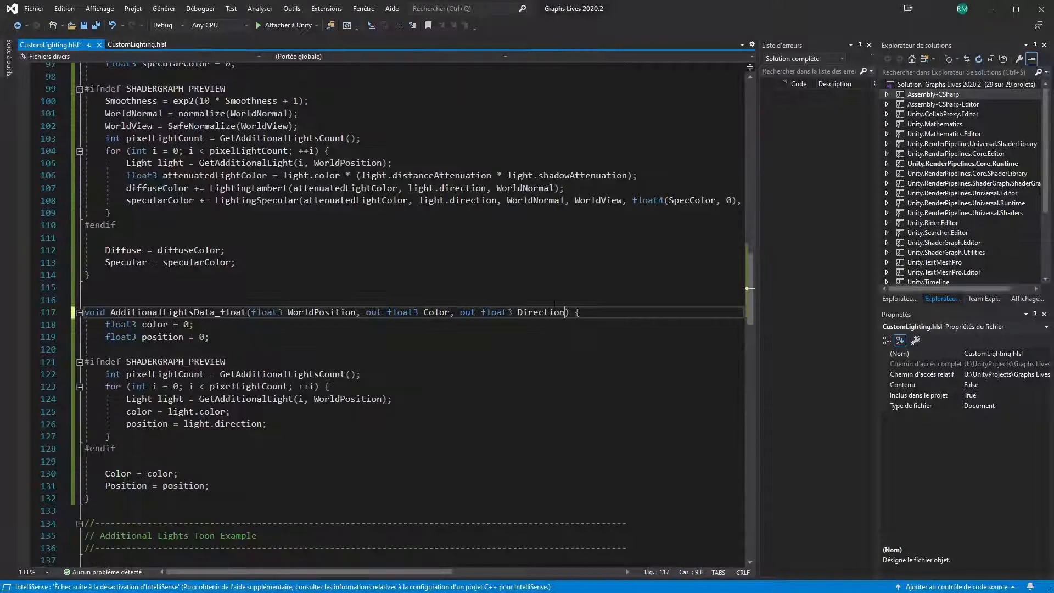
pyautogui.doubleClick(539, 312)
pyautogui.hotkey('ctrl', 'c')
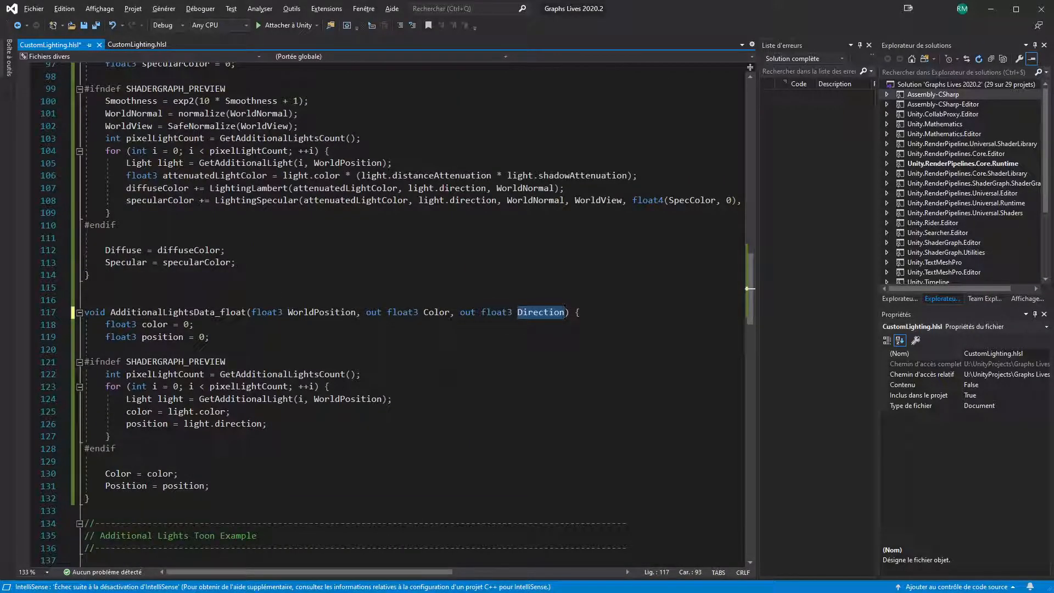
pyautogui.doubleClick(162, 337)
pyautogui.hotkey('ctrl', 'v')
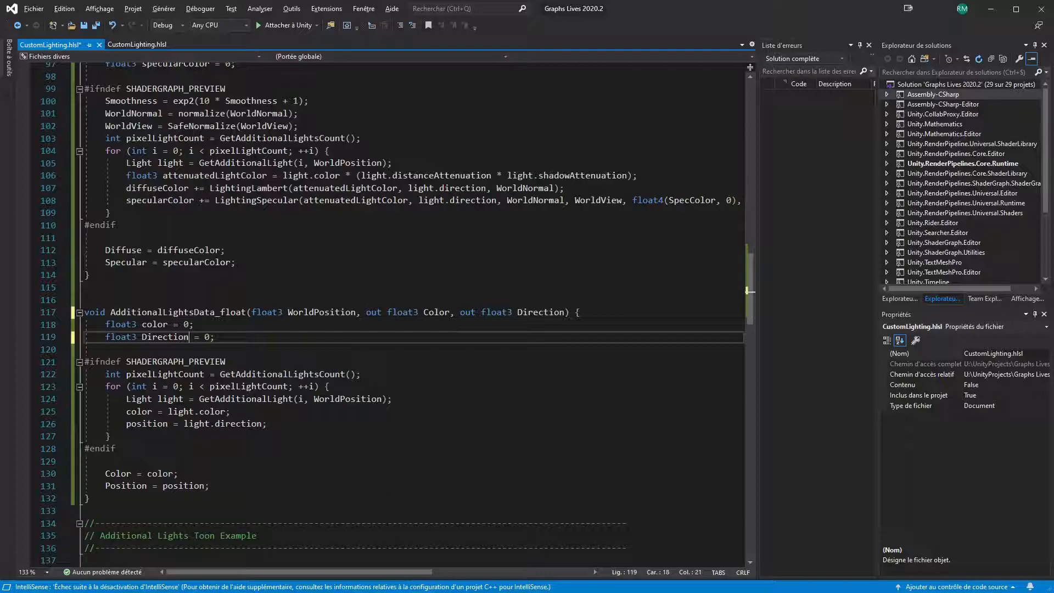
pyautogui.scroll(5, 401, 414)
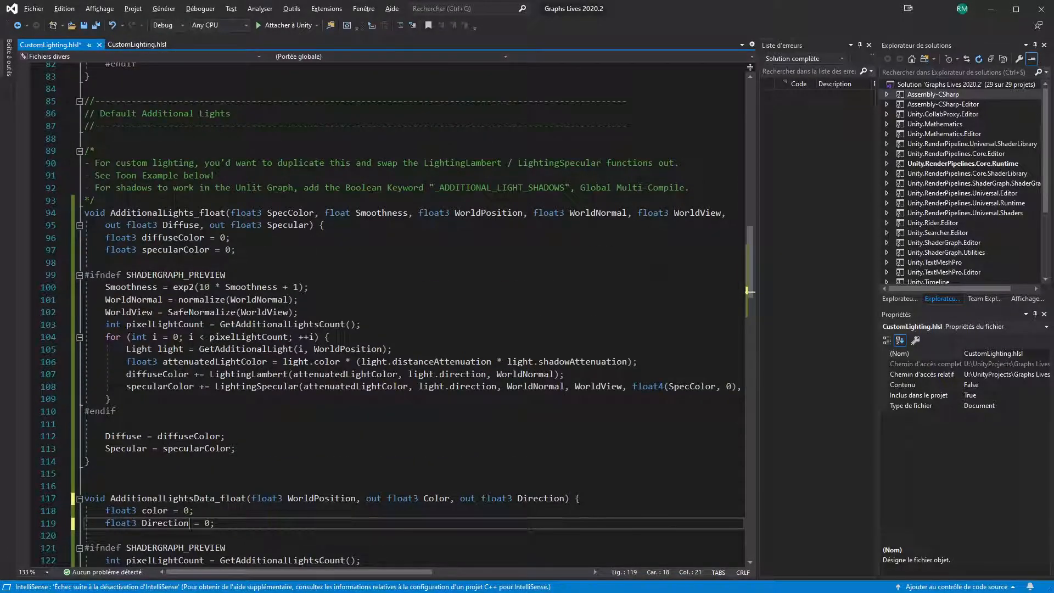
pyautogui.scroll(-5, 401, 414)
# - Change the final assignment of AdditionalLightsData_float to "Direction = direction;"
pyautogui.click(126, 486)
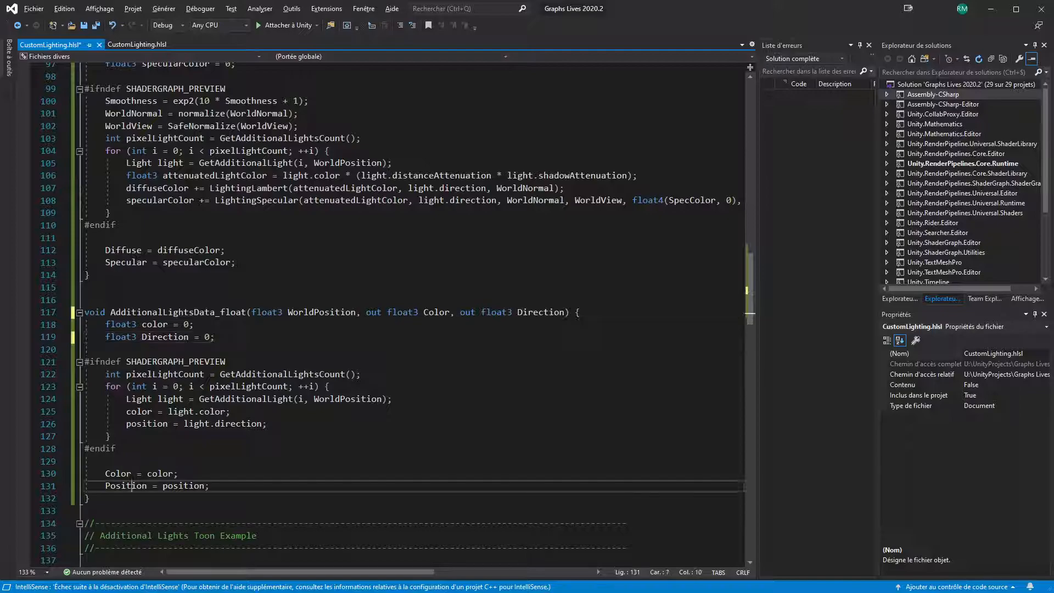
pyautogui.doubleClick(126, 485)
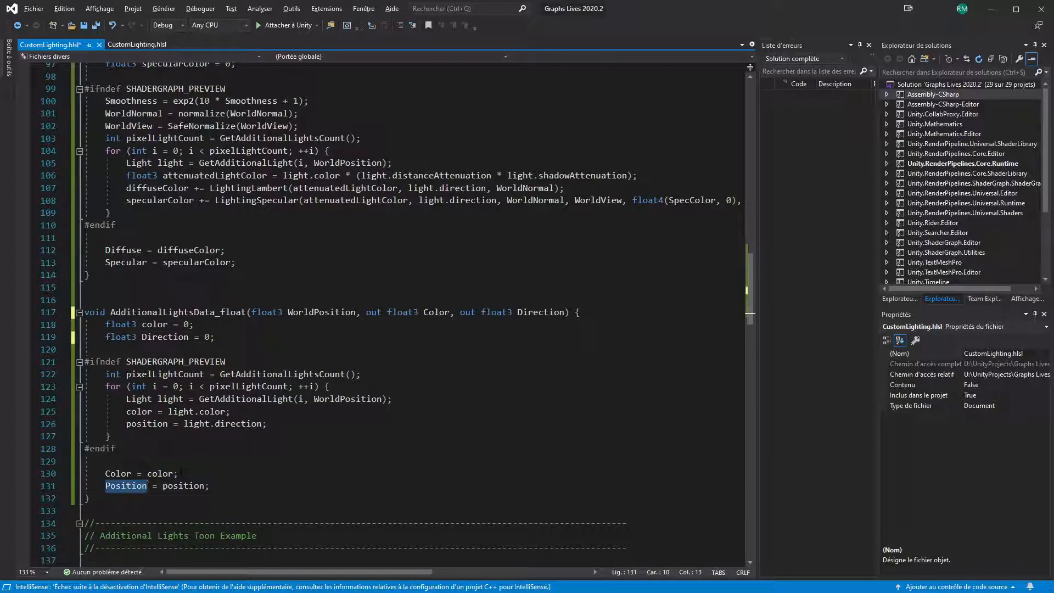
pyautogui.write('Direction')
pyautogui.doubleClick(188, 486)
pyautogui.write('direction')
# - Lowercase the declared local variable to direction and save CustomLighting.hlsl
pyautogui.click(142, 337)
pyautogui.press('Delete')
pyautogui.write('d')
pyautogui.hotkey('ctrl', 's')
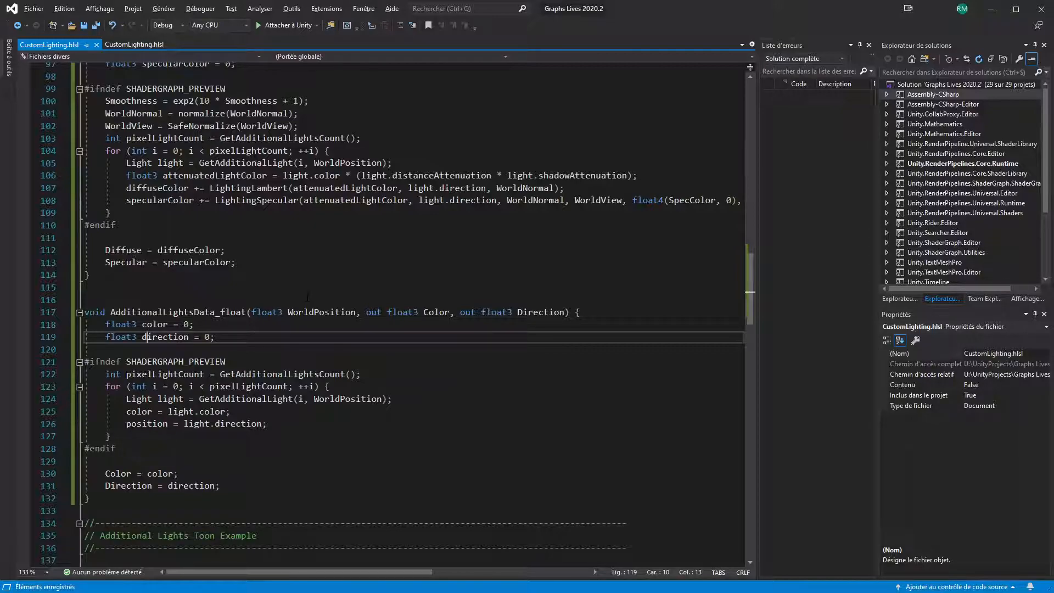
# - Switch back to Unity and restore the full editor layout to check the recompiled skin shader
pyautogui.hotkey('alt', 'Tab')
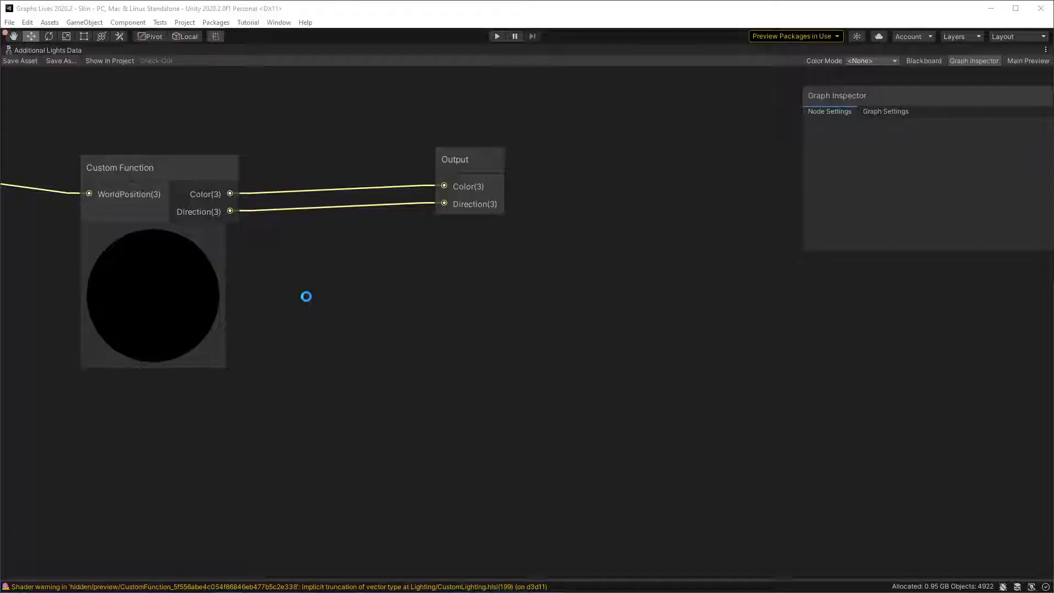
pyautogui.hotkey('alt', 'Tab')
pyautogui.hotkey('alt', 'Tab')
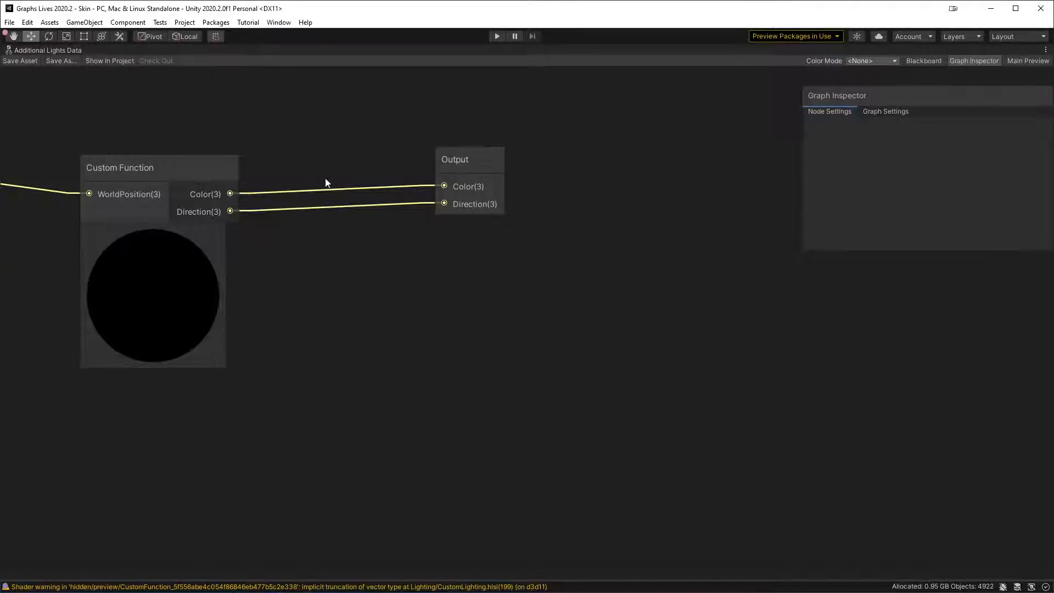
pyautogui.hotkey('shift', 'space')
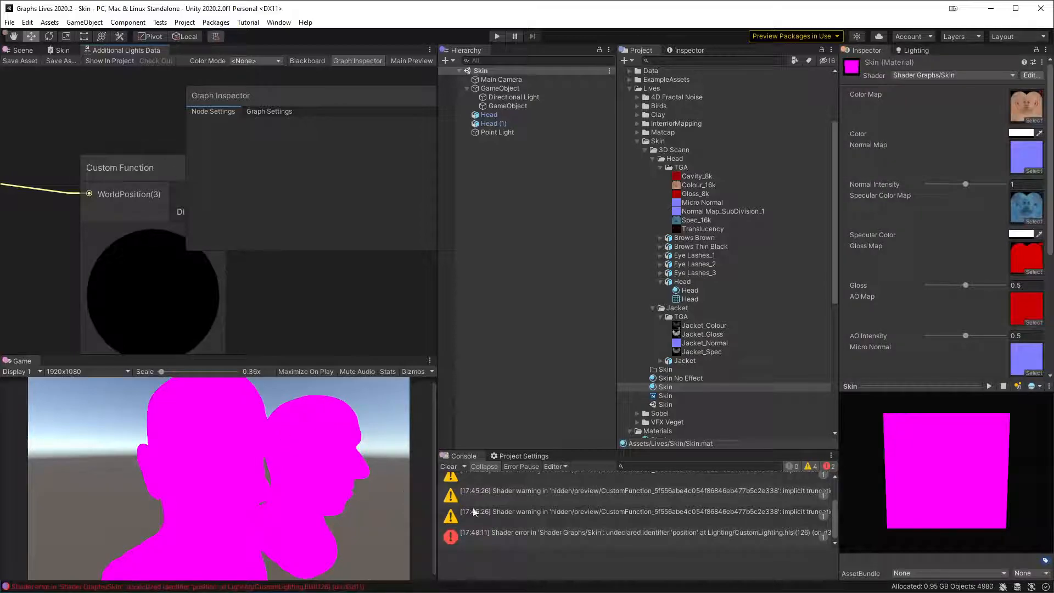
# - Open the undeclared identifier error's source and replace position with direction in the light.direction assignment of AdditionalLightsData_float, returning to Unity
pyautogui.doubleClick(609, 532)
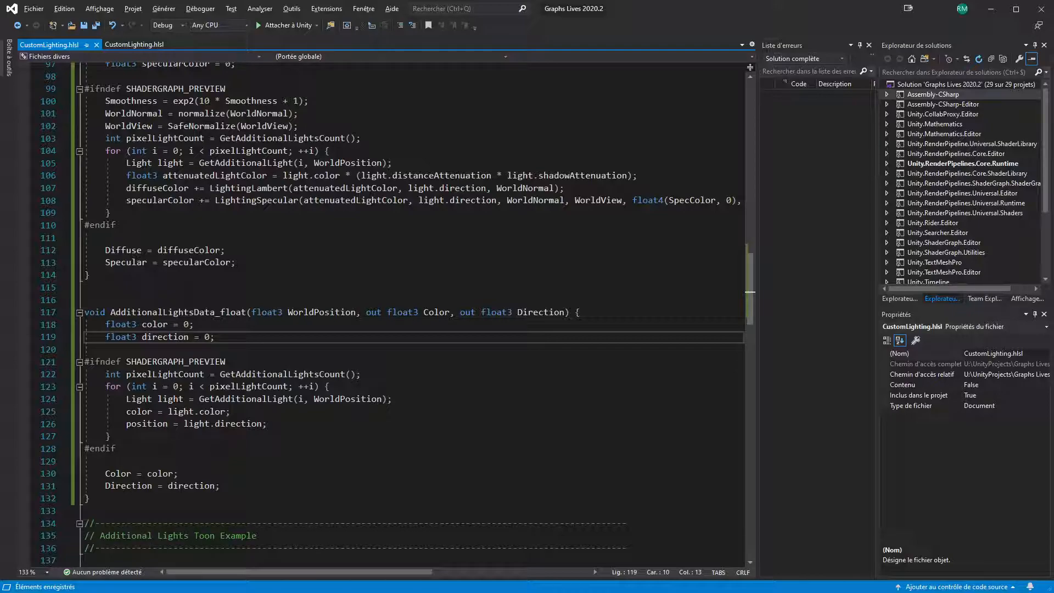
pyautogui.doubleClick(181, 486)
pyautogui.hotkey('ctrl', 'c')
pyautogui.doubleClick(143, 424)
pyautogui.hotkey('ctrl', 'v')
pyautogui.hotkey('alt', 'Tab')
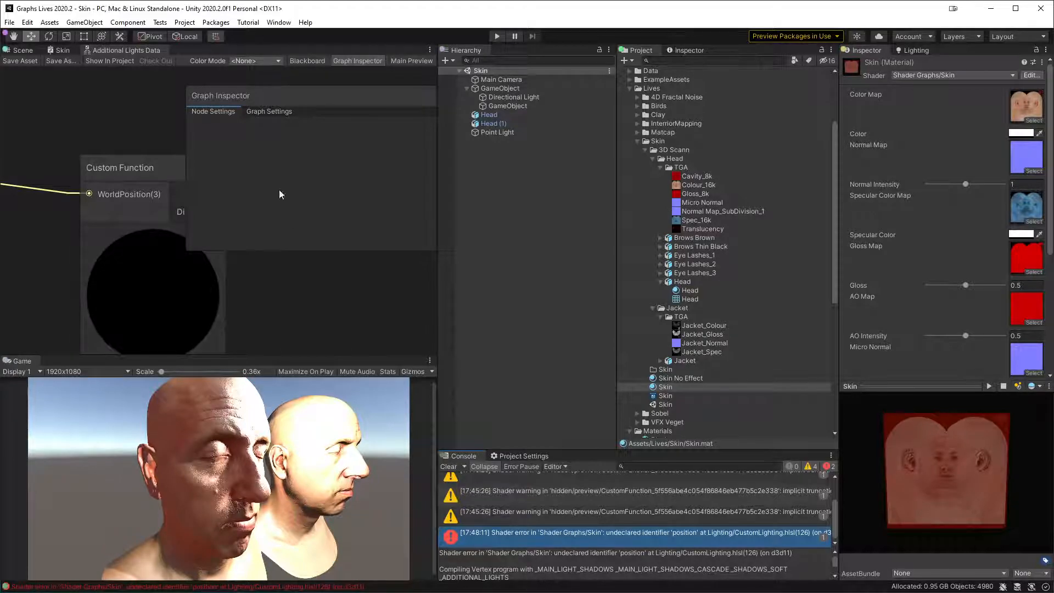
# - Open the Skin graph at full size and reconnect the Main Light's Direction output to input A of the Dot Product
pyautogui.click(61, 53)
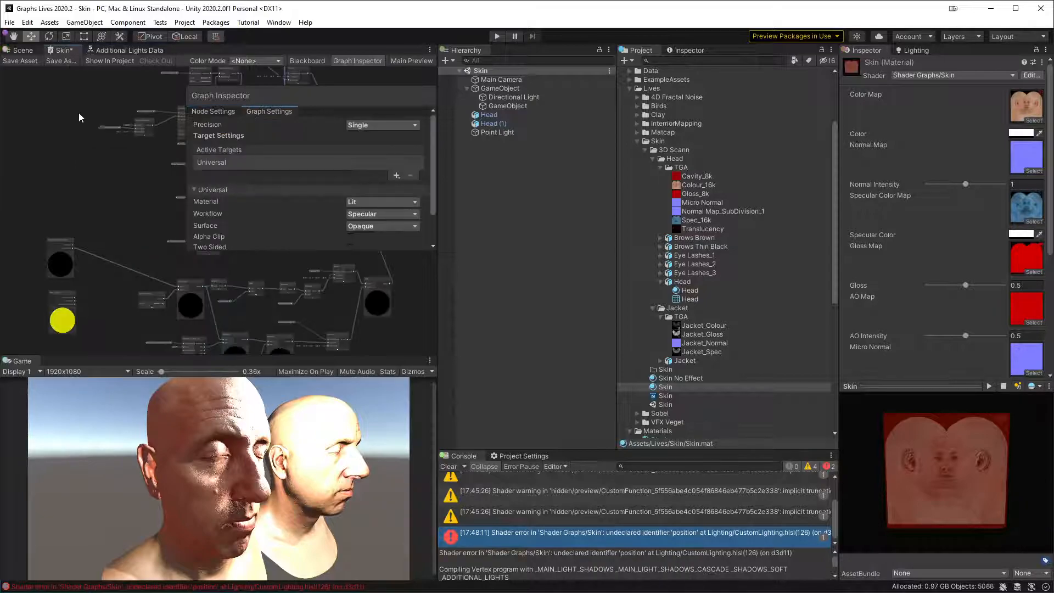
pyautogui.moveTo(80, 124); pyautogui.dragTo(101, 131, button='middle')
pyautogui.hotkey('shift', 'space')
pyautogui.moveTo(498, 269); pyautogui.dragTo(779, 261, button='middle')
pyautogui.scroll(8, 461, 332)
pyautogui.moveTo(352, 214); pyautogui.dragTo(376, 293, button='middle')
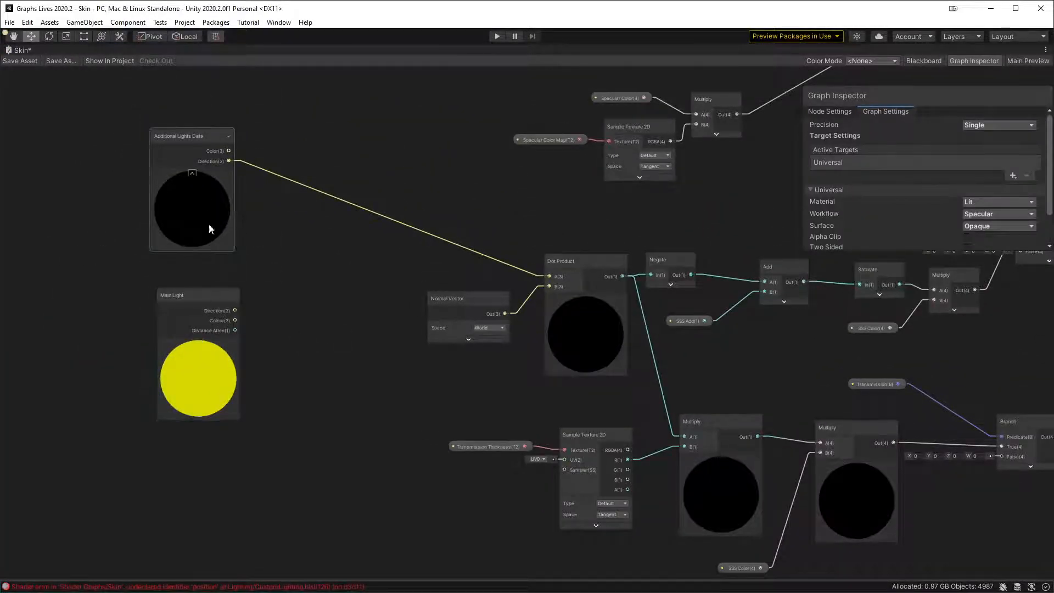
pyautogui.moveTo(235, 310); pyautogui.dragTo(554, 277)
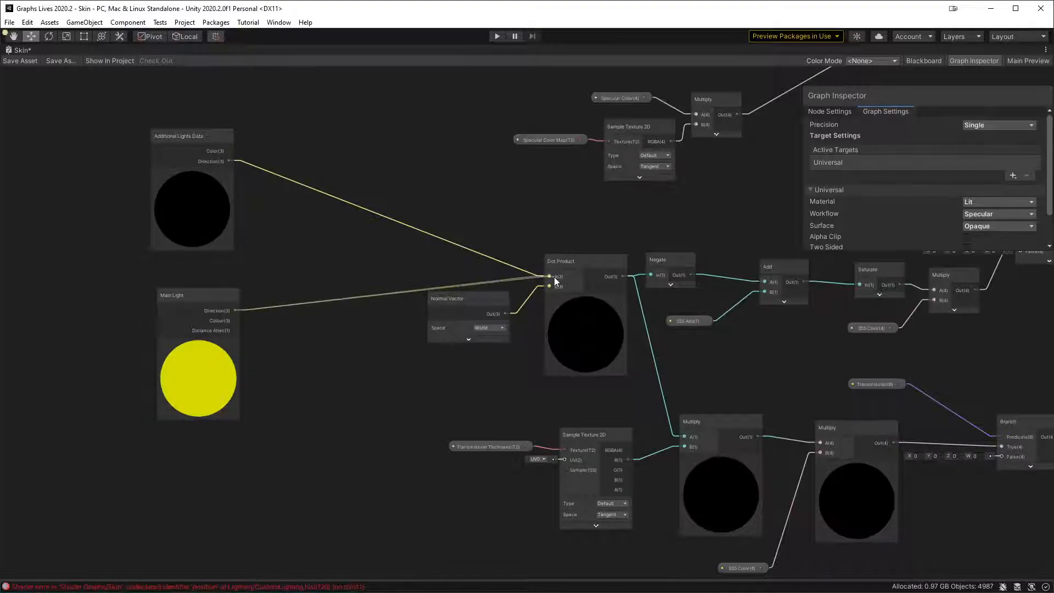
# - Group the Main Light, Normal Vector and Dot Product nodes closer together and move the Additional Lights Data node below them
pyautogui.moveTo(186, 319); pyautogui.dragTo(333, 172)
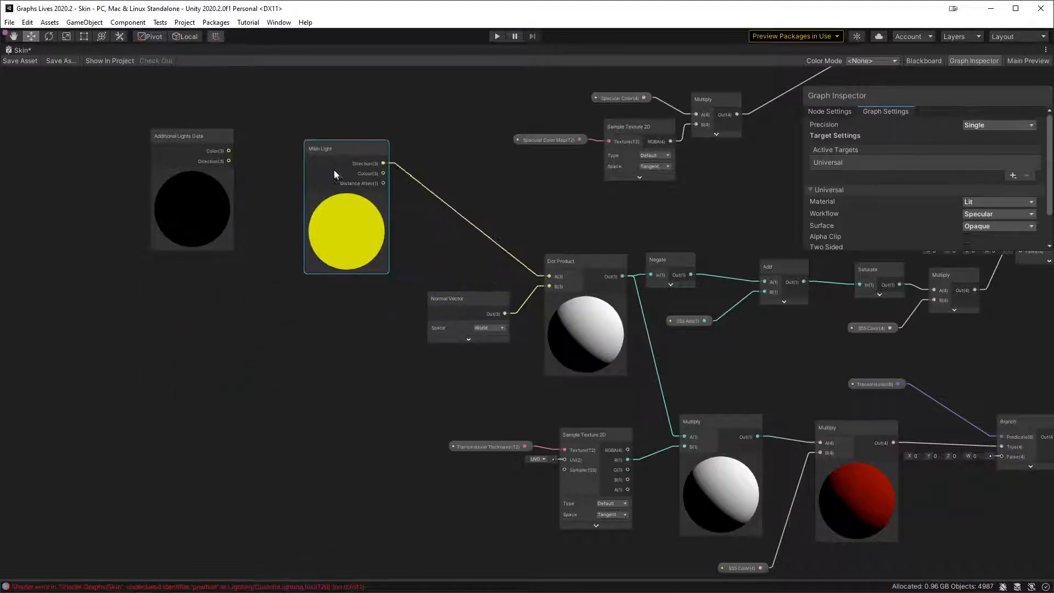
pyautogui.moveTo(448, 311); pyautogui.dragTo(330, 302)
pyautogui.moveTo(588, 271); pyautogui.dragTo(478, 217)
pyautogui.moveTo(547, 347); pyautogui.dragTo(501, 338, button='middle')
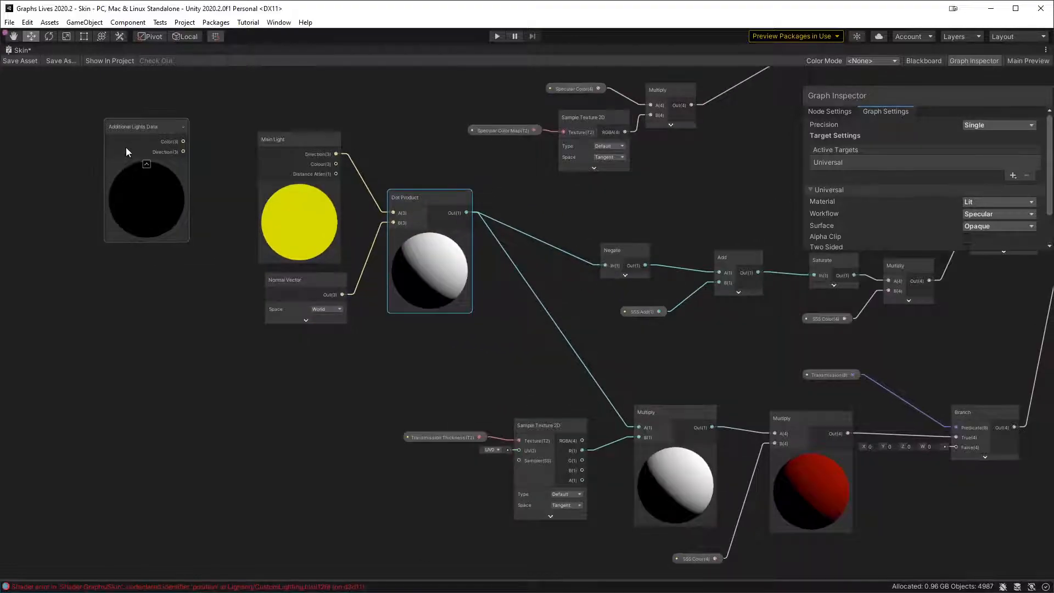
pyautogui.moveTo(126, 147); pyautogui.dragTo(149, 420)
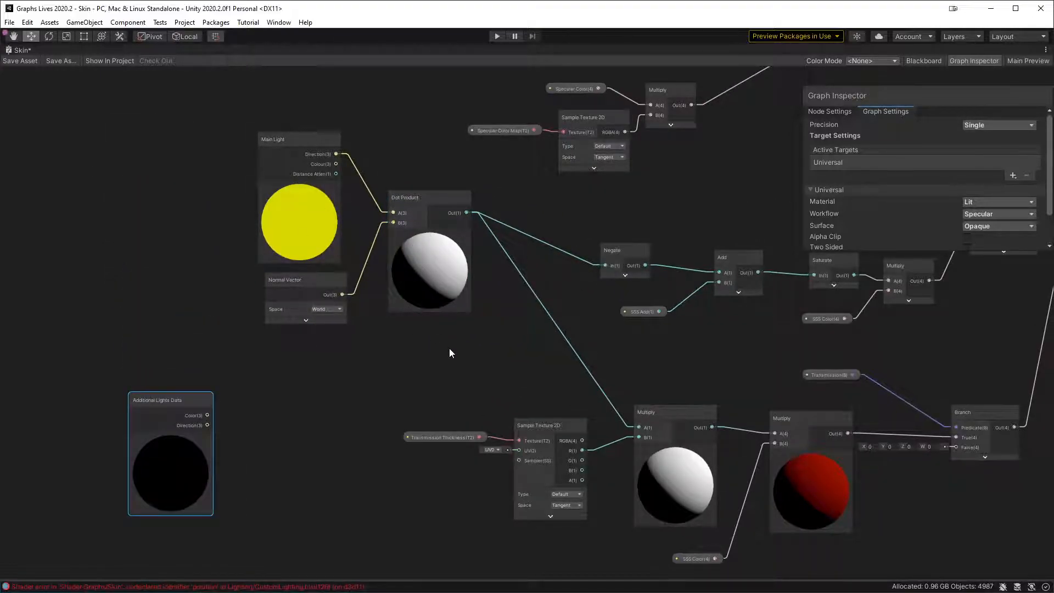
pyautogui.moveTo(500, 270); pyautogui.dragTo(432, 239, button='middle')
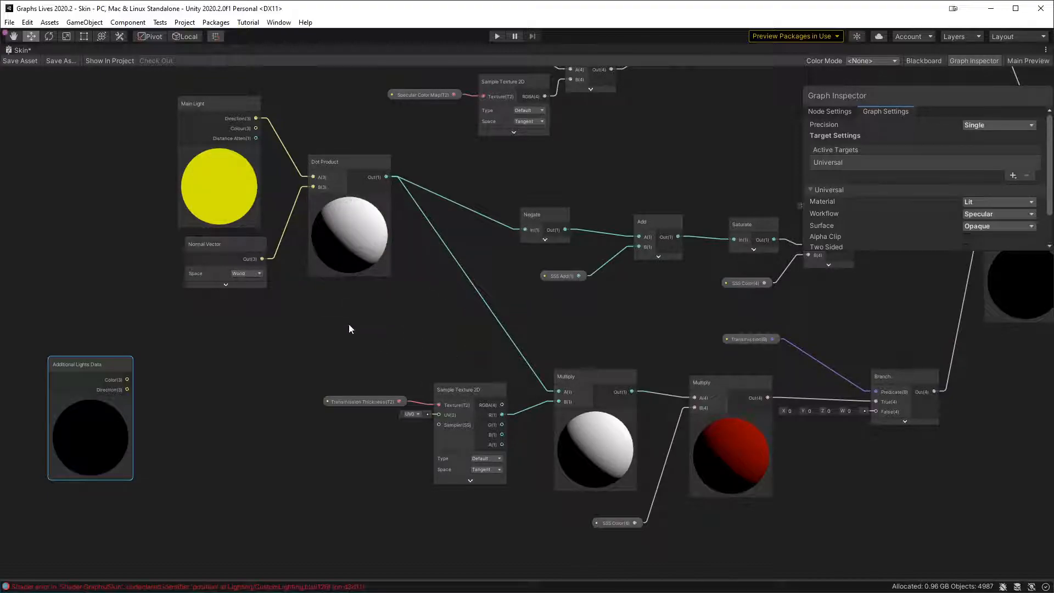
# - Shift the light, normal and Dot Product nodes away from the Negate and Multiply nodes to free space, and save the Skin graph
pyautogui.moveTo(350, 325); pyautogui.dragTo(484, 337, button='middle')
pyautogui.moveTo(485, 351); pyautogui.dragTo(312, 153)
pyautogui.moveTo(470, 184); pyautogui.dragTo(350, 155)
pyautogui.moveTo(558, 307); pyautogui.dragTo(412, 343, button='middle')
pyautogui.moveTo(200, 411); pyautogui.dragTo(113, 338)
pyautogui.click(311, 184)
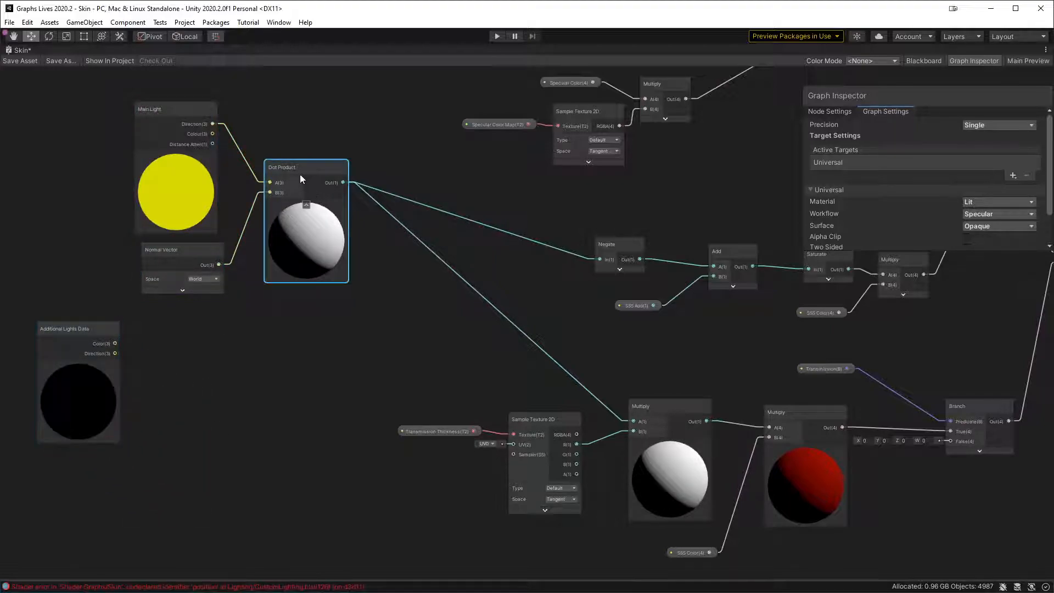
pyautogui.moveTo(305, 176); pyautogui.dragTo(301, 151)
pyautogui.click(367, 120)
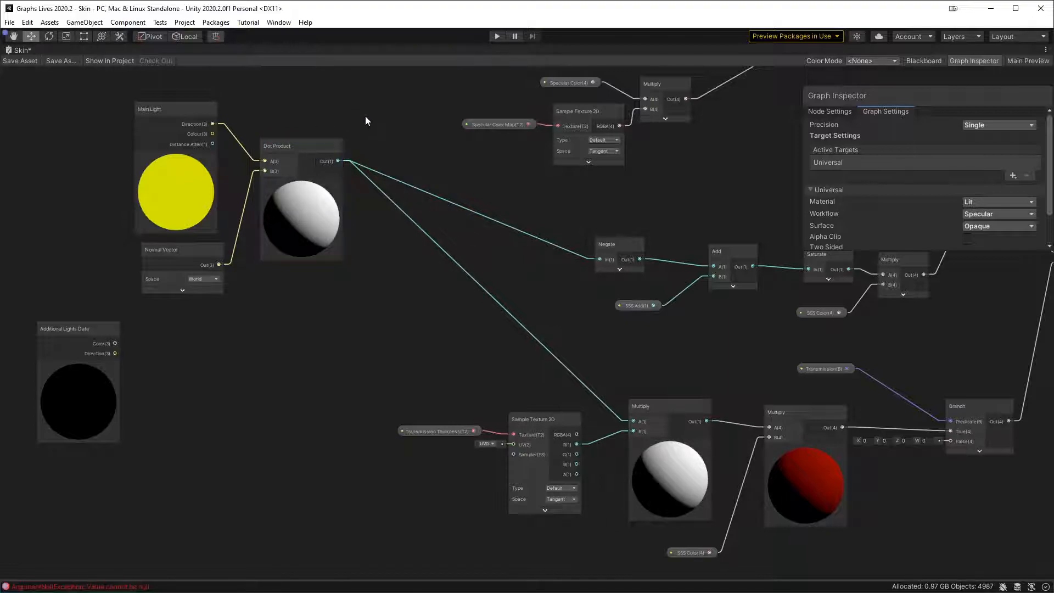
pyautogui.click(296, 144)
pyautogui.click(15, 60)
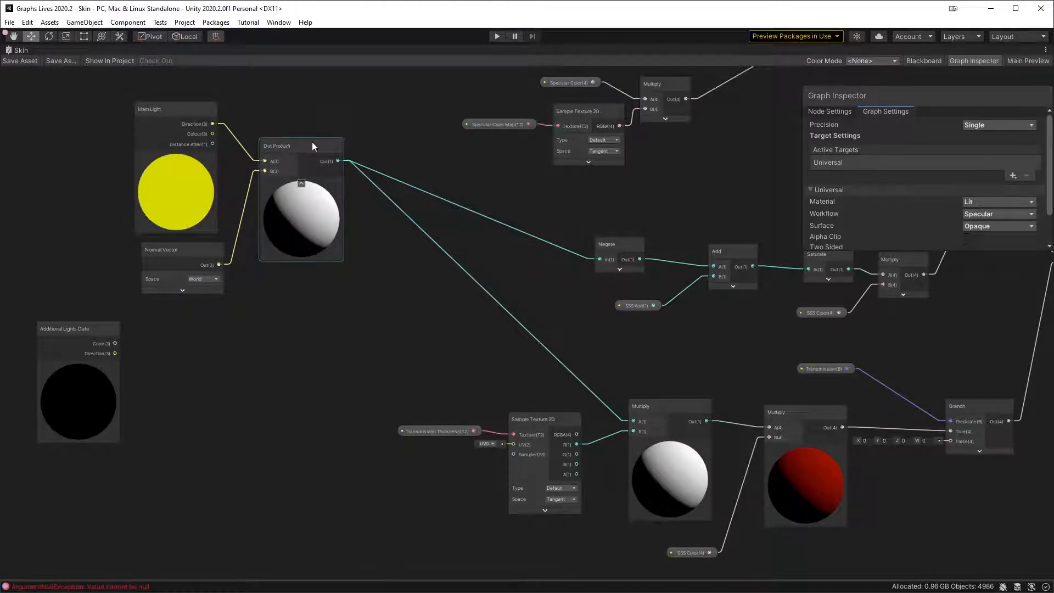
# - Create a second Dot Product node fed by the Additional Lights Data Direction in A and the Normal Vector in B
pyautogui.press('space')
pyautogui.write('dot')
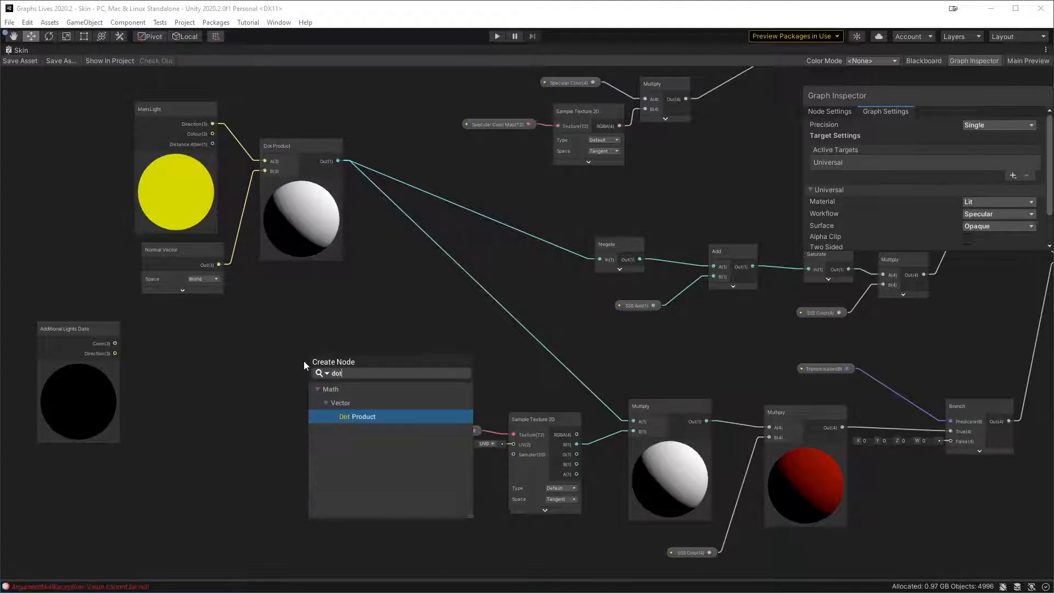
pyautogui.press('Return')
pyautogui.scroll(2, 231, 357)
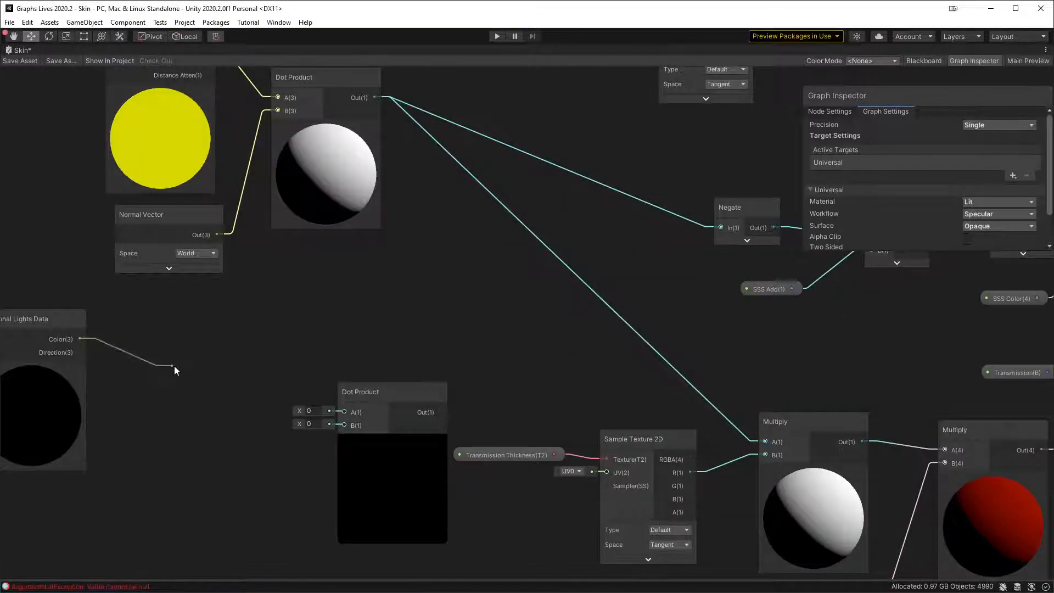
pyautogui.moveTo(81, 352); pyautogui.dragTo(344, 412)
pyautogui.moveTo(218, 235); pyautogui.dragTo(302, 333)
pyautogui.click(439, 296)
# - Create a Saturate node from the Main Light's Dot Product output, collapse its preview and place it beside that node
pyautogui.moveTo(452, 274); pyautogui.dragTo(334, 286, button='middle')
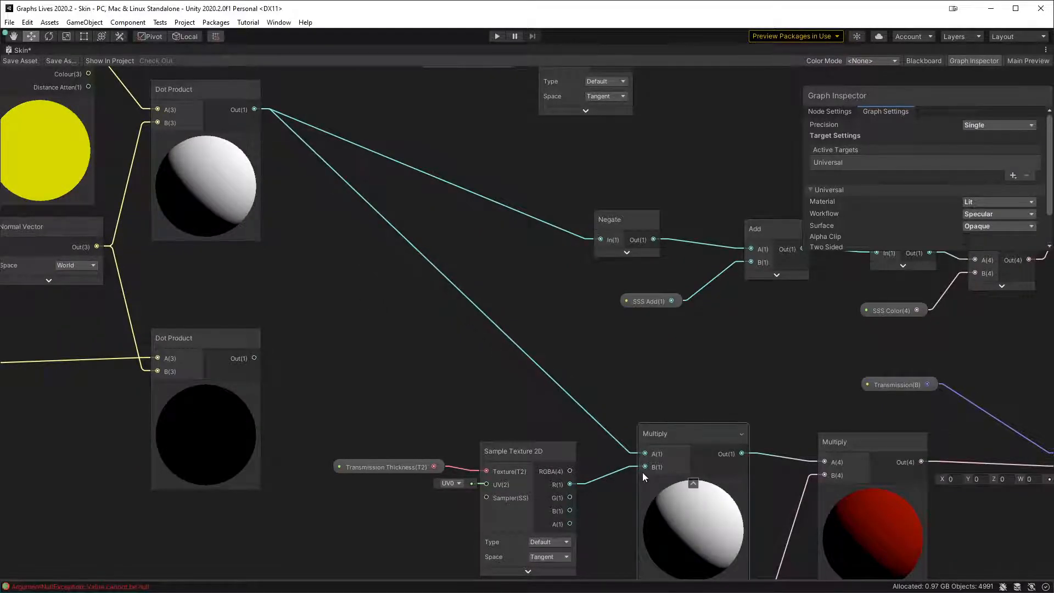
pyautogui.moveTo(402, 321); pyautogui.dragTo(392, 383, button='middle')
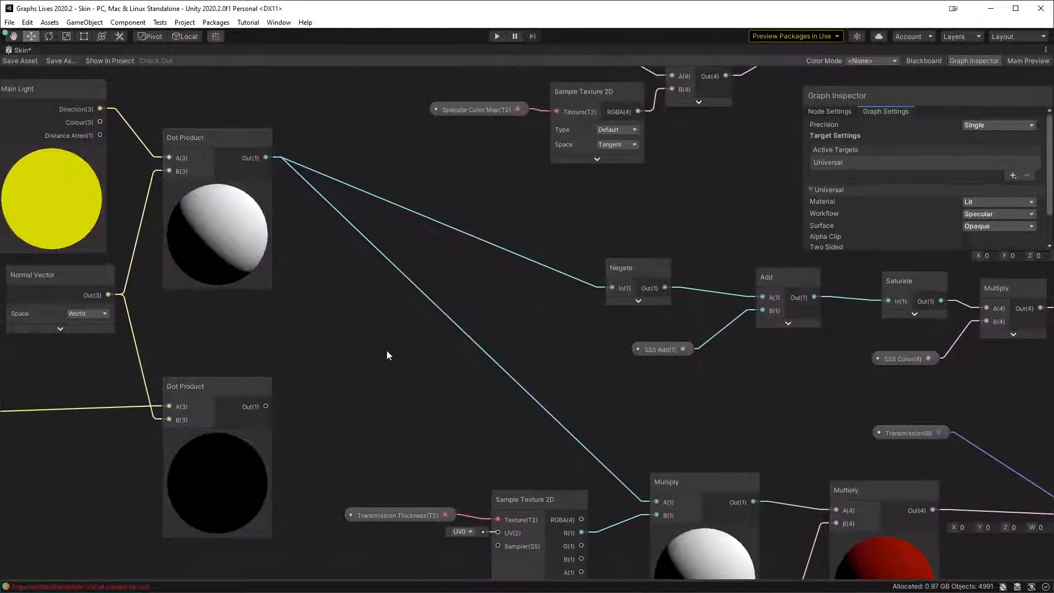
pyautogui.moveTo(266, 158); pyautogui.dragTo(322, 274)
pyautogui.write('sat')
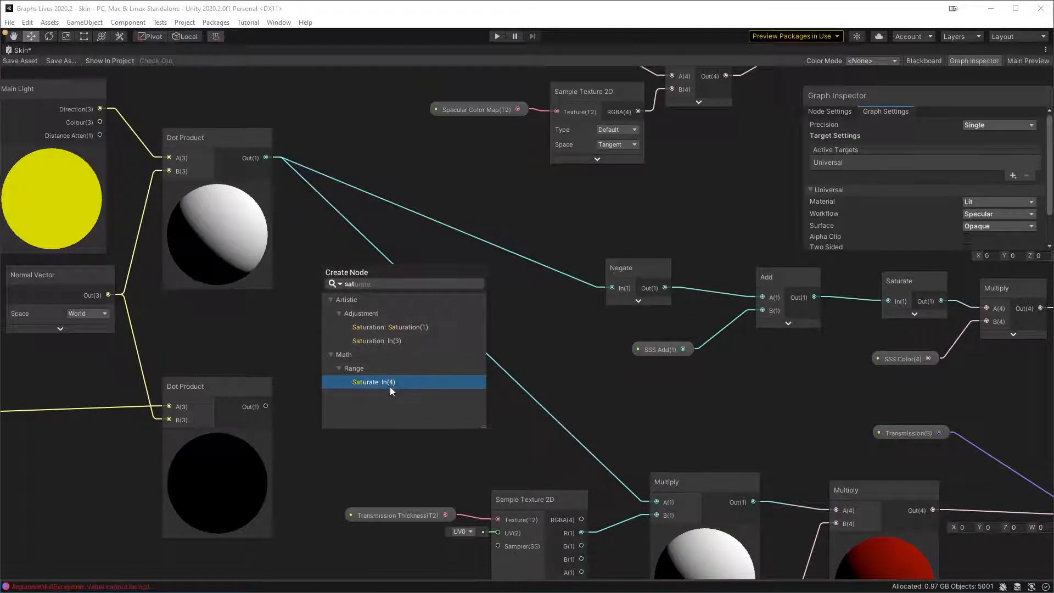
pyautogui.click(390, 387)
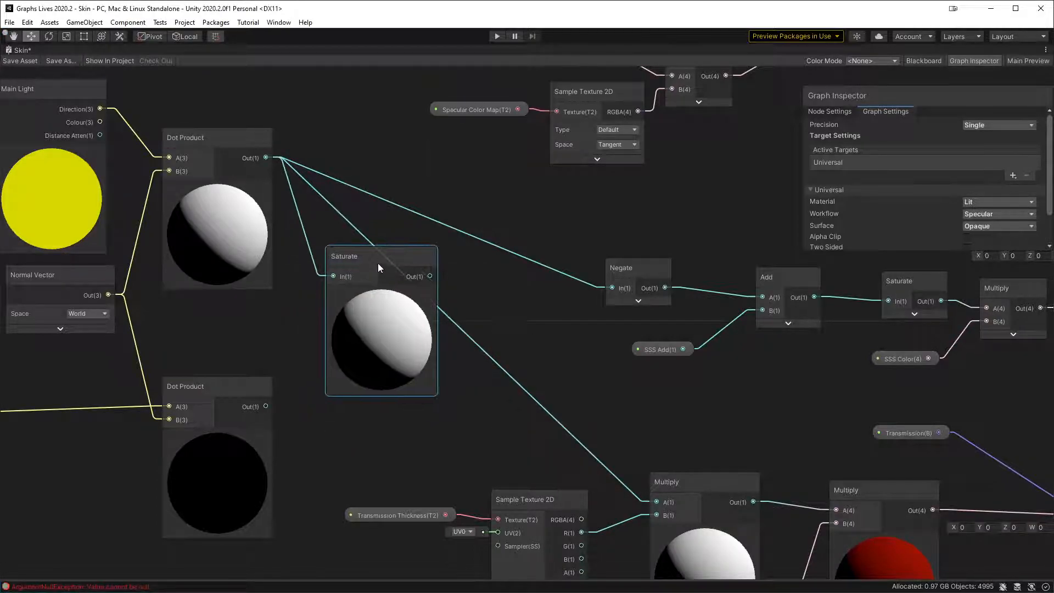
pyautogui.click(383, 292)
pyautogui.moveTo(362, 265); pyautogui.dragTo(339, 287)
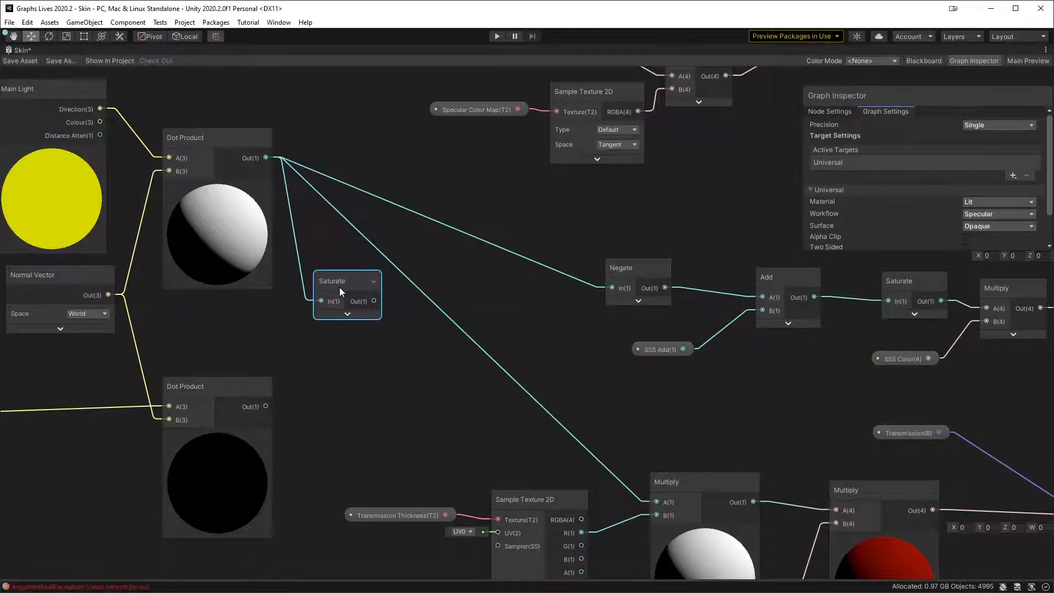
# - Create a Saturate node from the additional lights' Dot Product output, collapse its preview and align it under the first Saturate
pyautogui.click(353, 365)
pyautogui.moveTo(269, 406); pyautogui.dragTo(351, 396)
pyautogui.write('satu')
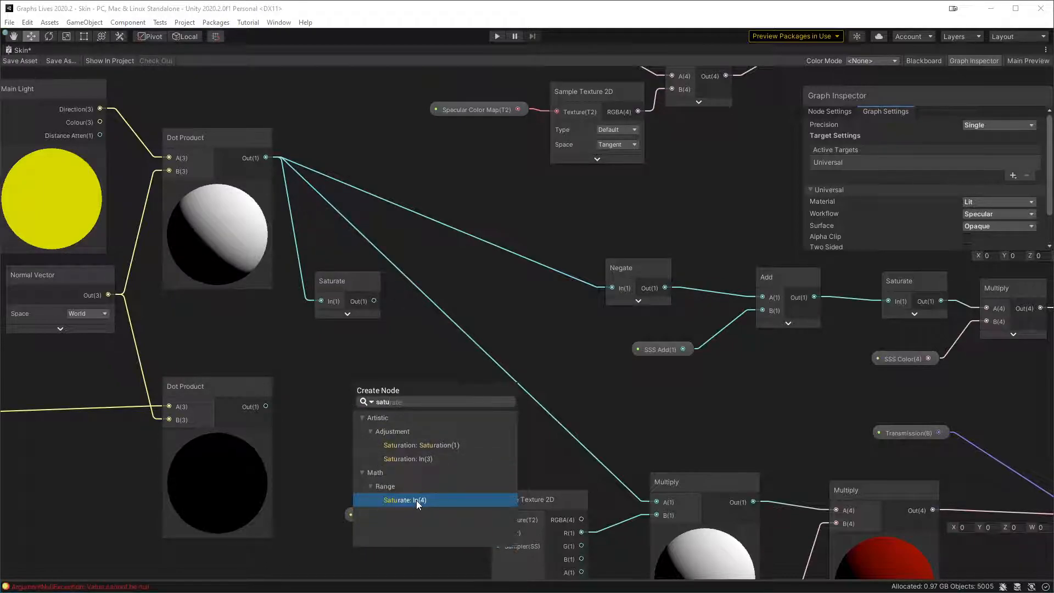
pyautogui.click(424, 498)
pyautogui.click(402, 420)
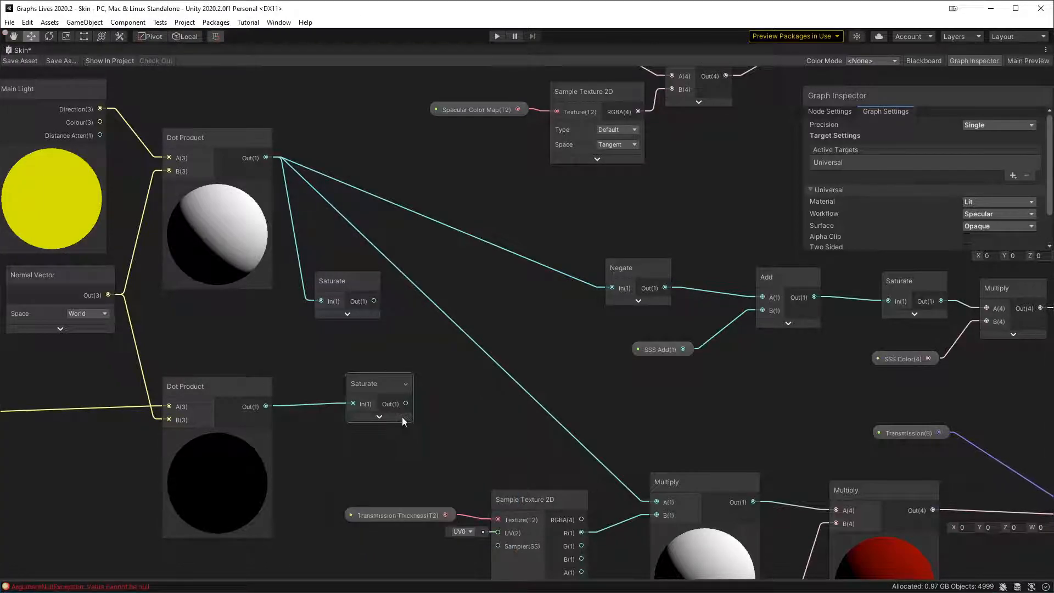
pyautogui.moveTo(362, 394); pyautogui.dragTo(328, 399)
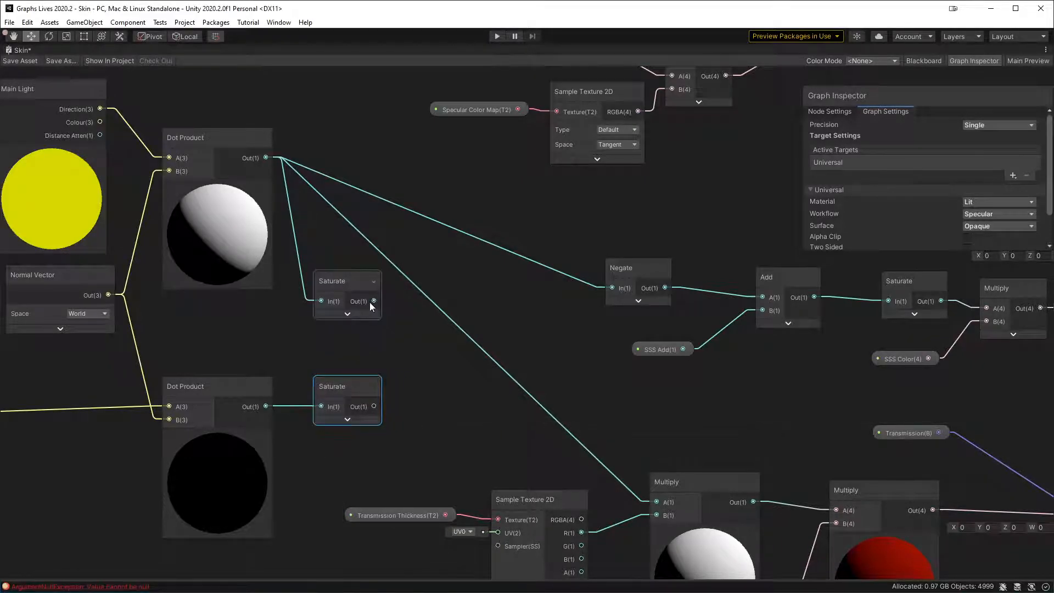
# - Combine both Saturate outputs in a collapsed Add node and connect it to input A of the Transmission Thickness texture's Multiply
pyautogui.moveTo(374, 301); pyautogui.dragTo(416, 341)
pyautogui.write('ad')
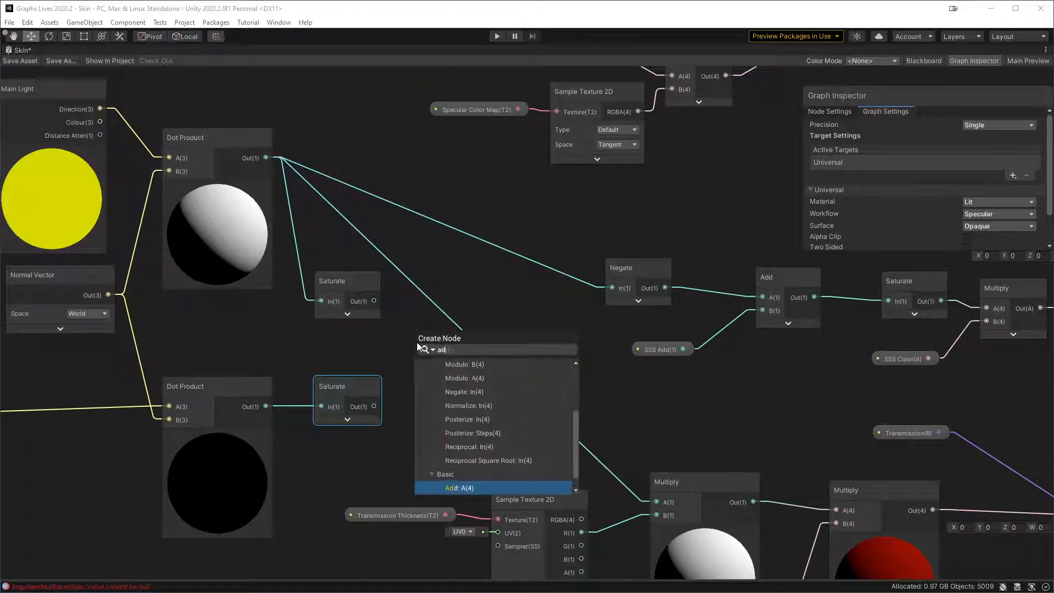
pyautogui.click(459, 488)
pyautogui.moveTo(374, 406); pyautogui.dragTo(415, 365)
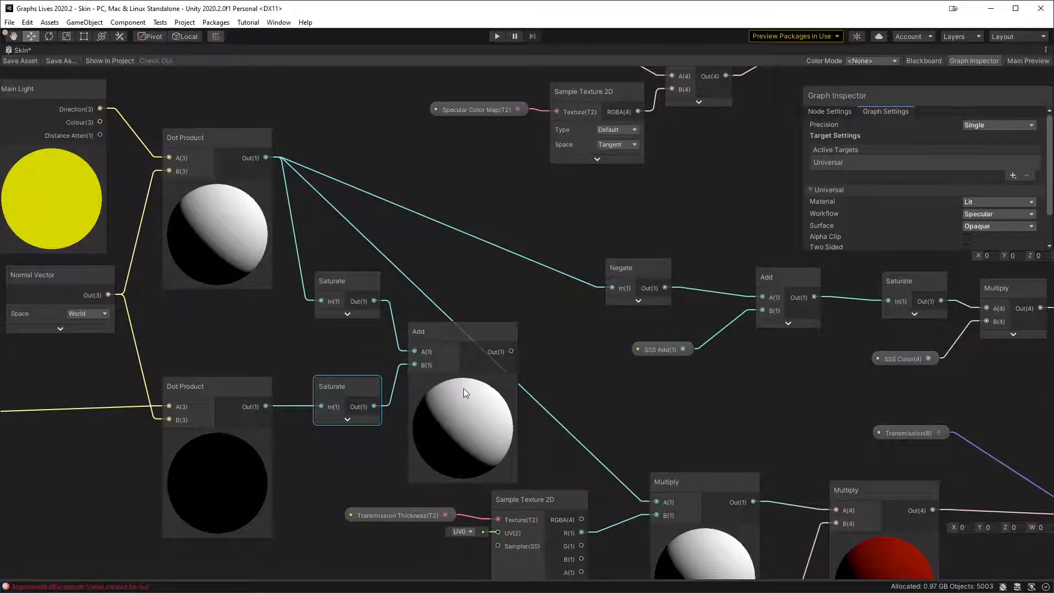
pyautogui.click(466, 342)
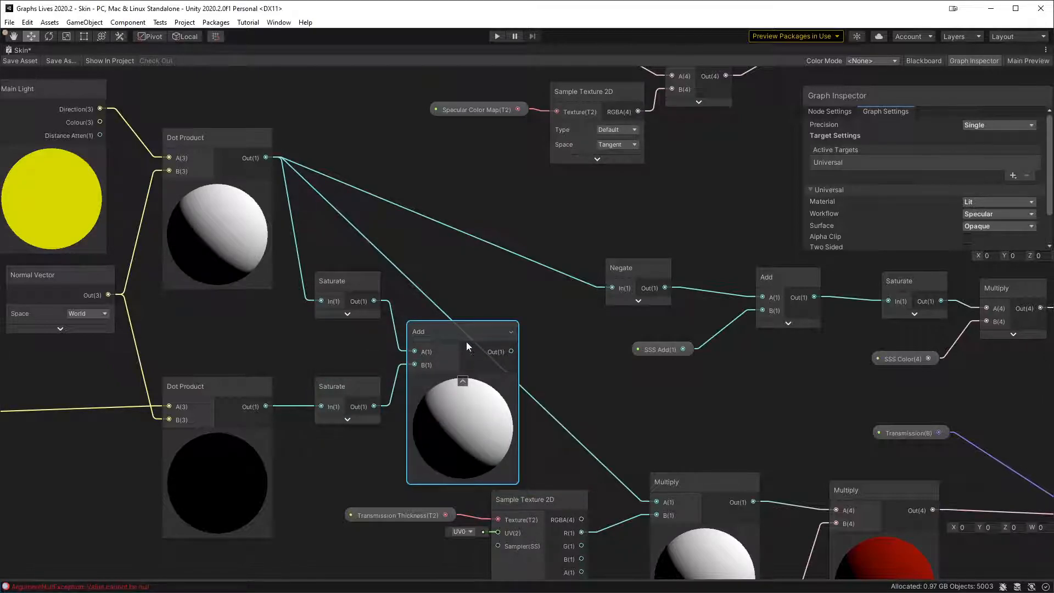
pyautogui.click(463, 382)
pyautogui.moveTo(470, 380); pyautogui.dragTo(443, 365, button='middle')
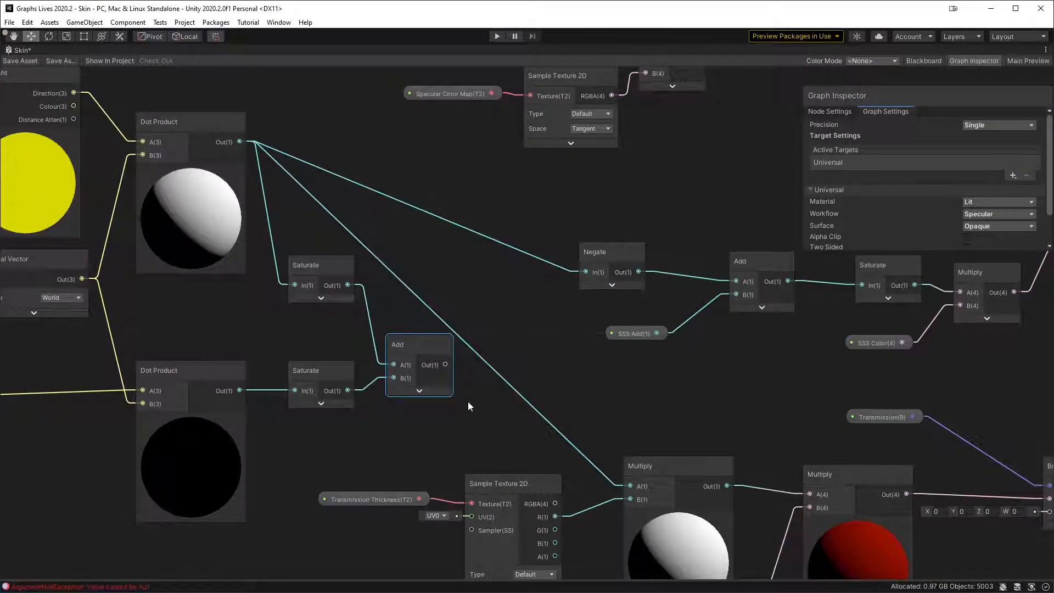
pyautogui.moveTo(444, 365); pyautogui.dragTo(631, 486)
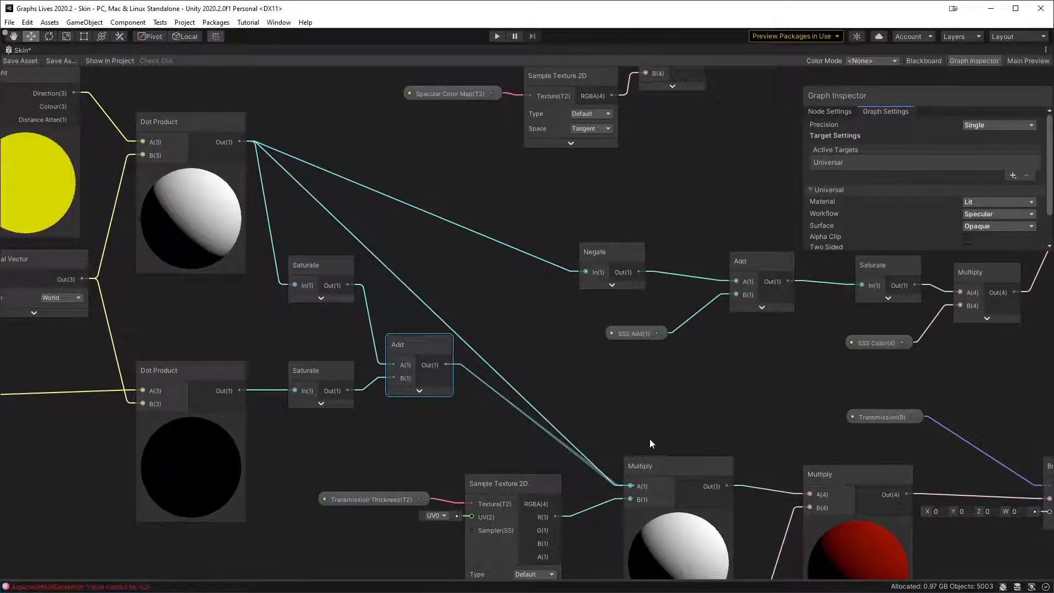
# - Move the Negate node beside the Main Light's Dot Product and regroup the two Saturate nodes and their Add node closer to the Multiply
pyautogui.moveTo(599, 265); pyautogui.dragTo(408, 154)
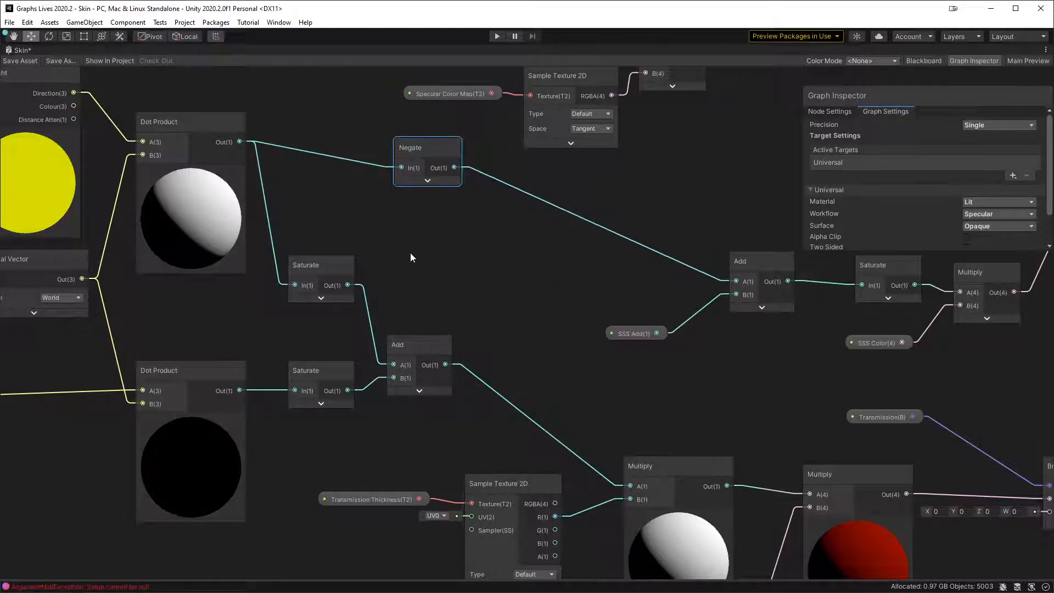
pyautogui.moveTo(311, 278); pyautogui.dragTo(309, 318)
pyautogui.moveTo(427, 309); pyautogui.dragTo(425, 383)
pyautogui.click(411, 152)
pyautogui.moveTo(411, 152); pyautogui.dragTo(327, 141)
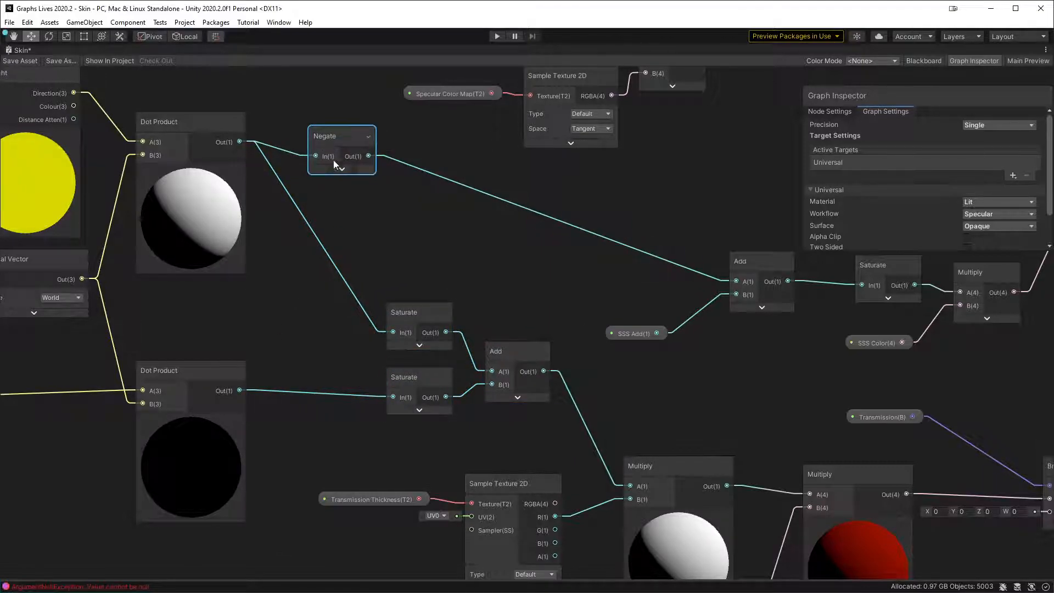
# - Create a Negate node from the additional lights' Dot Product output under the existing Negate and collapse its preview
pyautogui.click(387, 216)
pyautogui.moveTo(247, 388); pyautogui.dragTo(317, 206)
pyautogui.write('neg')
pyautogui.click(353, 262)
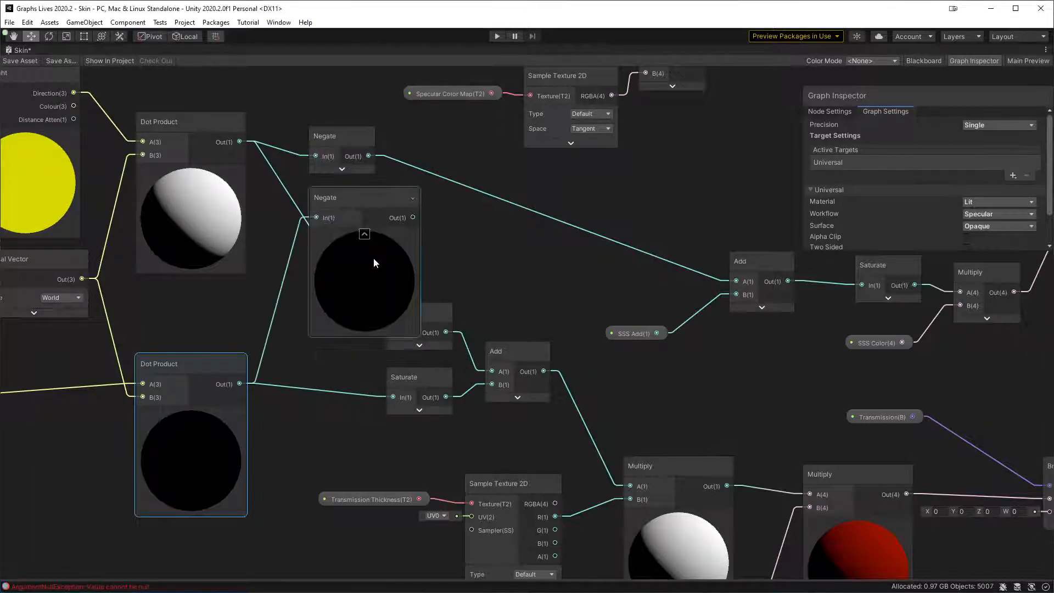
pyautogui.click(361, 232)
# - Create a Saturate node from the upper Negate's output, collapse its preview and place it beside that Negate
pyautogui.moveTo(369, 156); pyautogui.dragTo(427, 161)
pyautogui.write('sat')
pyautogui.click(481, 262)
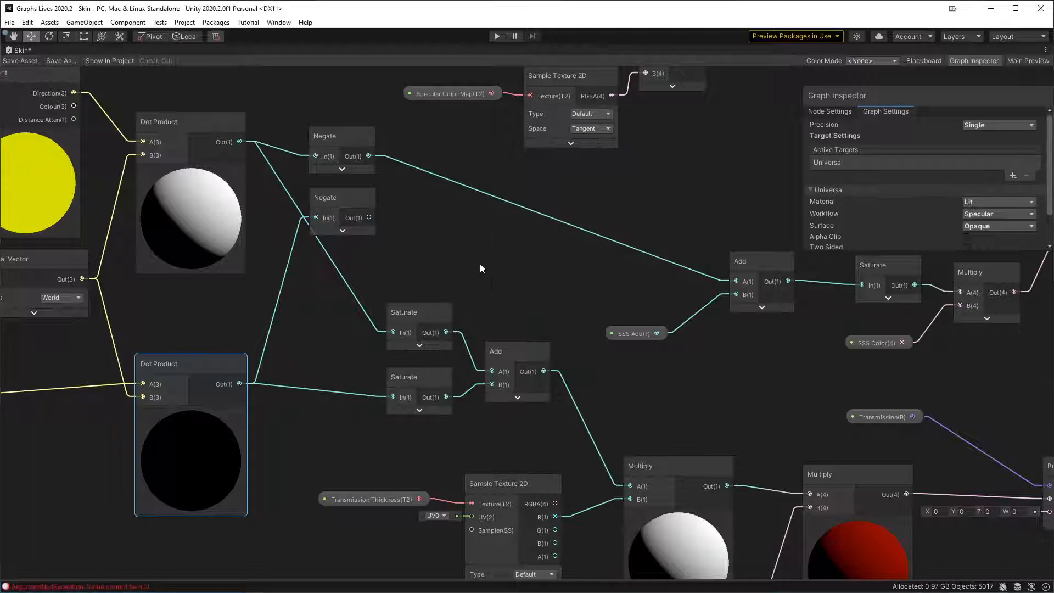
pyautogui.click(480, 180)
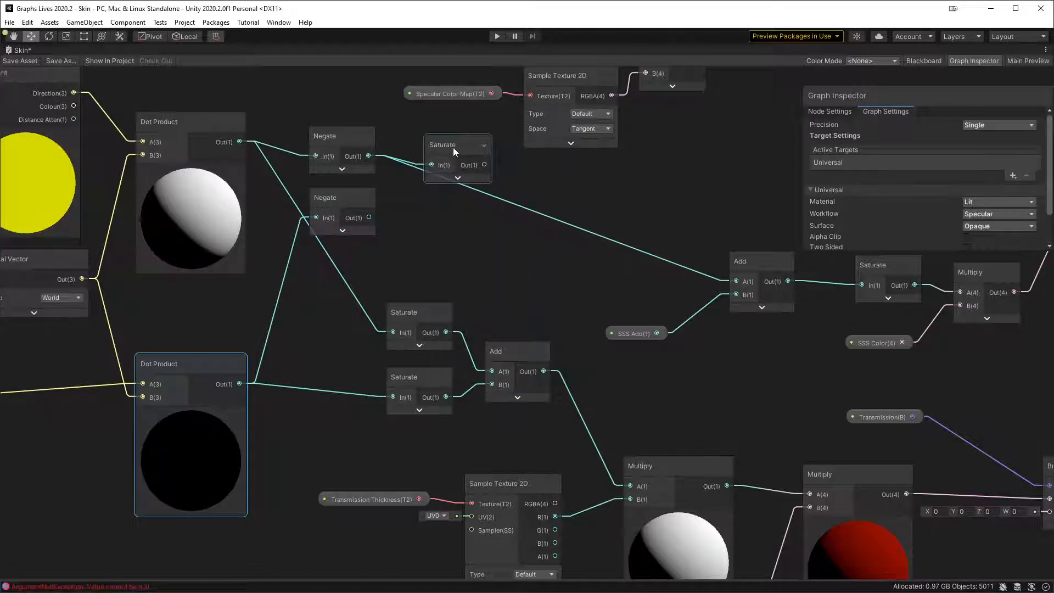
pyautogui.moveTo(456, 150); pyautogui.dragTo(444, 151)
# - Create a Saturate node from the lower Negate's output, collapse its preview and place it under the upper Saturate
pyautogui.moveTo(368, 218); pyautogui.dragTo(405, 239)
pyautogui.write('satu')
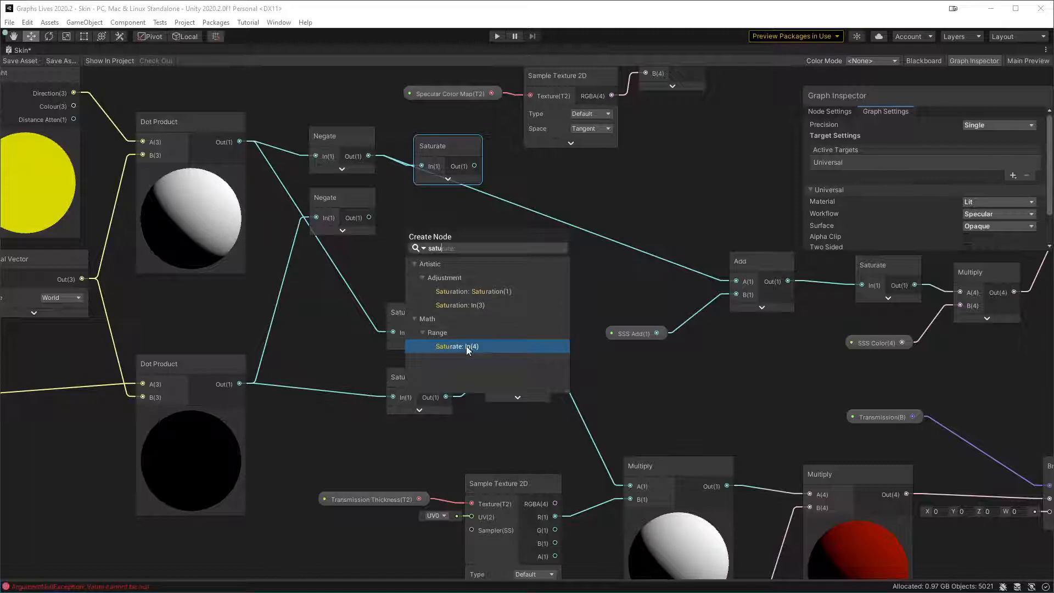
pyautogui.click(466, 345)
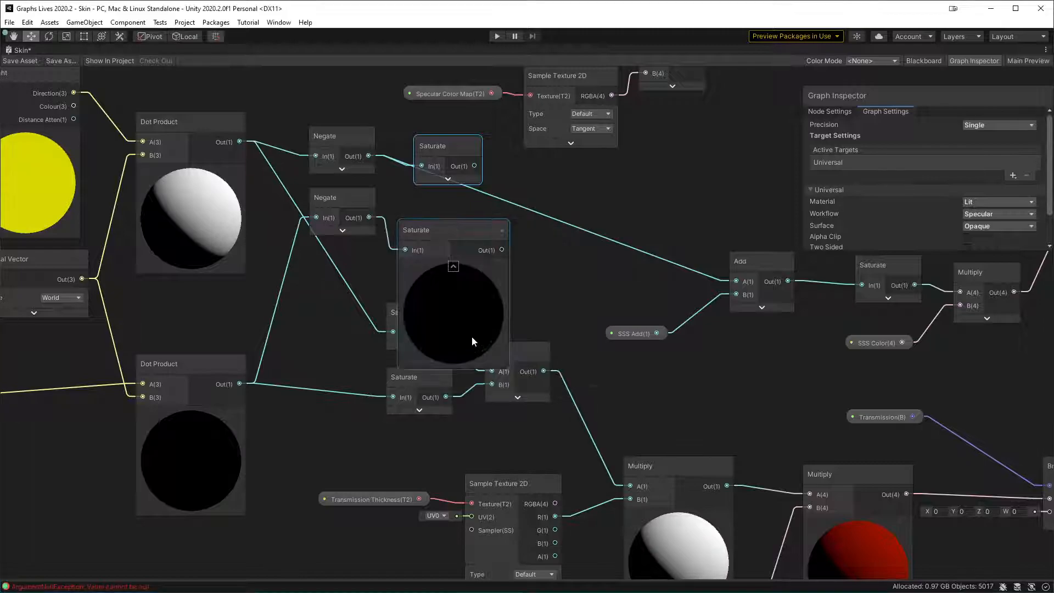
pyautogui.click(456, 266)
pyautogui.moveTo(436, 237); pyautogui.dragTo(459, 221)
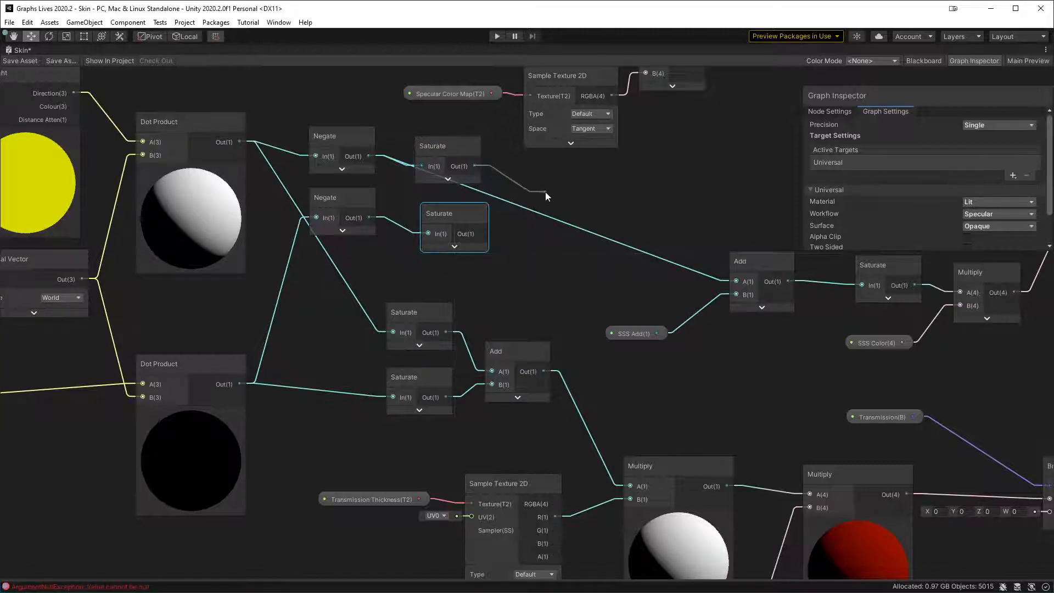
pyautogui.press('space')
pyautogui.write('dd')
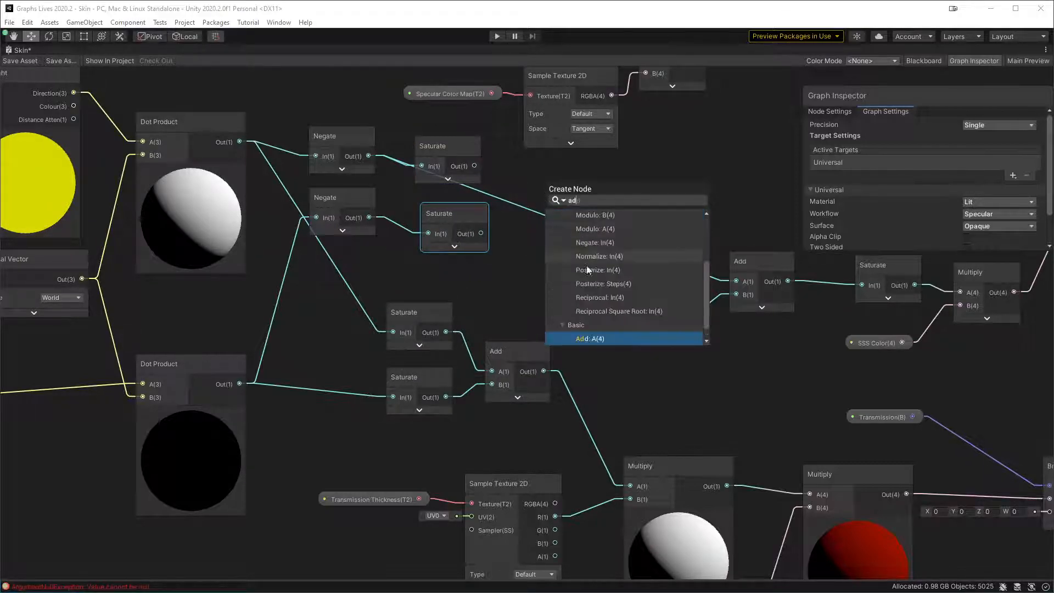
pyautogui.click(582, 338)
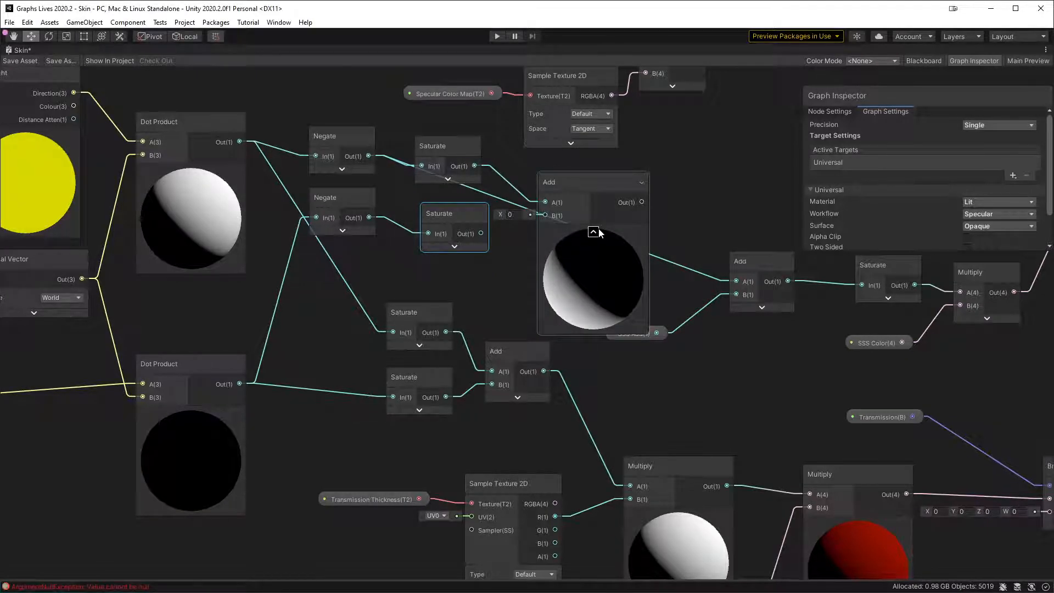
pyautogui.click(582, 179)
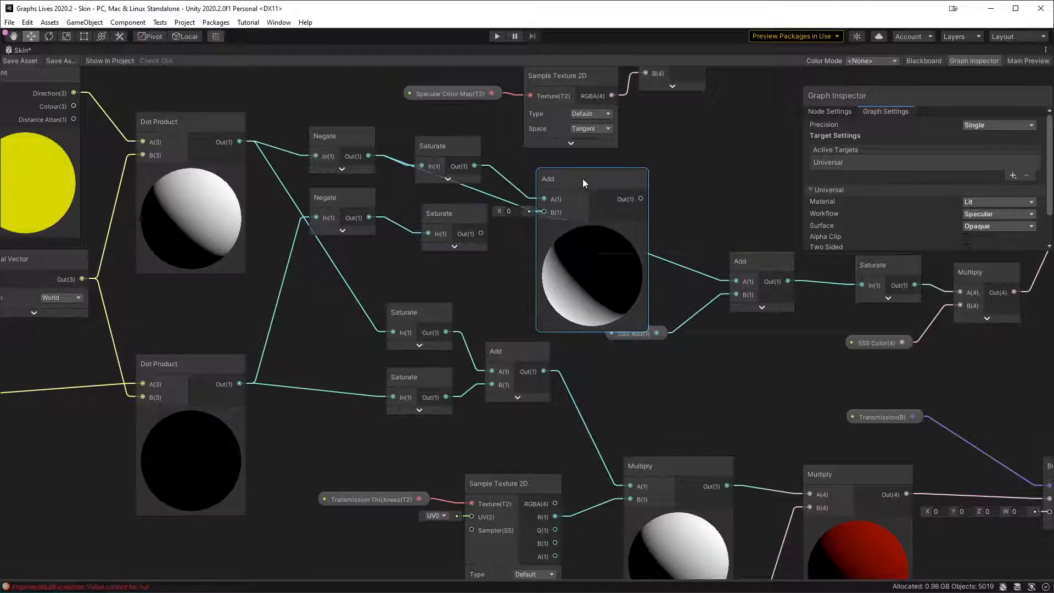
pyautogui.press('Delete')
# - Move the two new Saturate nodes farther from the Negates and place the SSS Add property and its Add node in the gap
pyautogui.moveTo(535, 181); pyautogui.dragTo(433, 184, button='middle')
pyautogui.moveTo(338, 153); pyautogui.dragTo(592, 169)
pyautogui.moveTo(642, 272); pyautogui.dragTo(445, 169)
pyautogui.moveTo(527, 337); pyautogui.dragTo(601, 271)
pyautogui.moveTo(458, 171); pyautogui.dragTo(434, 178)
pyautogui.moveTo(357, 194); pyautogui.dragTo(324, 203)
pyautogui.moveTo(428, 180); pyautogui.dragTo(412, 179)
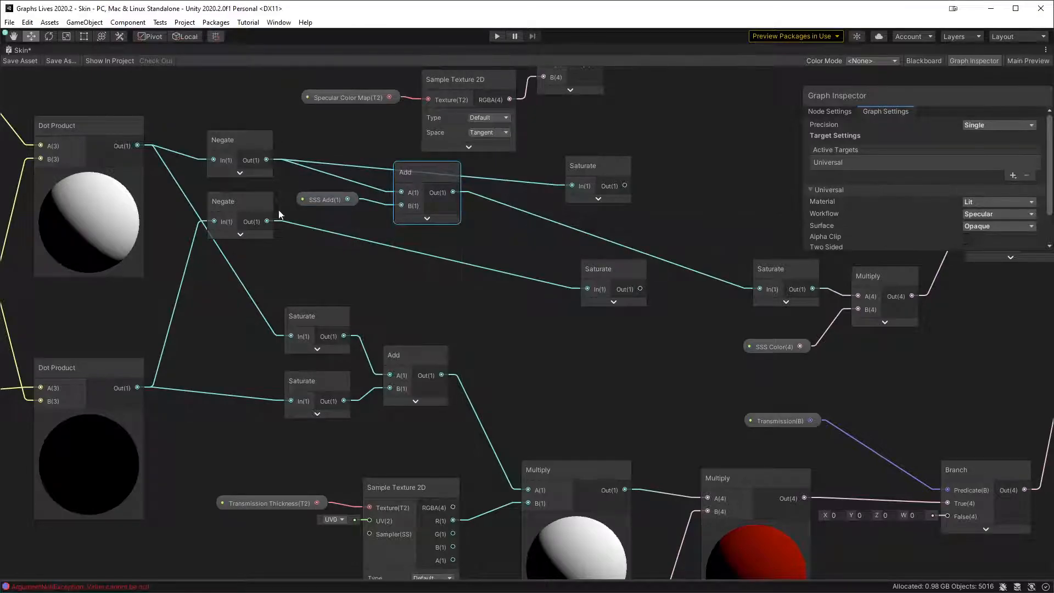
# - Create a collapsed second Add node combining the lower Negate with SSS Add, and feed each Add output into its matching Saturate
pyautogui.moveTo(267, 221); pyautogui.dragTo(415, 282)
pyautogui.write('ad')
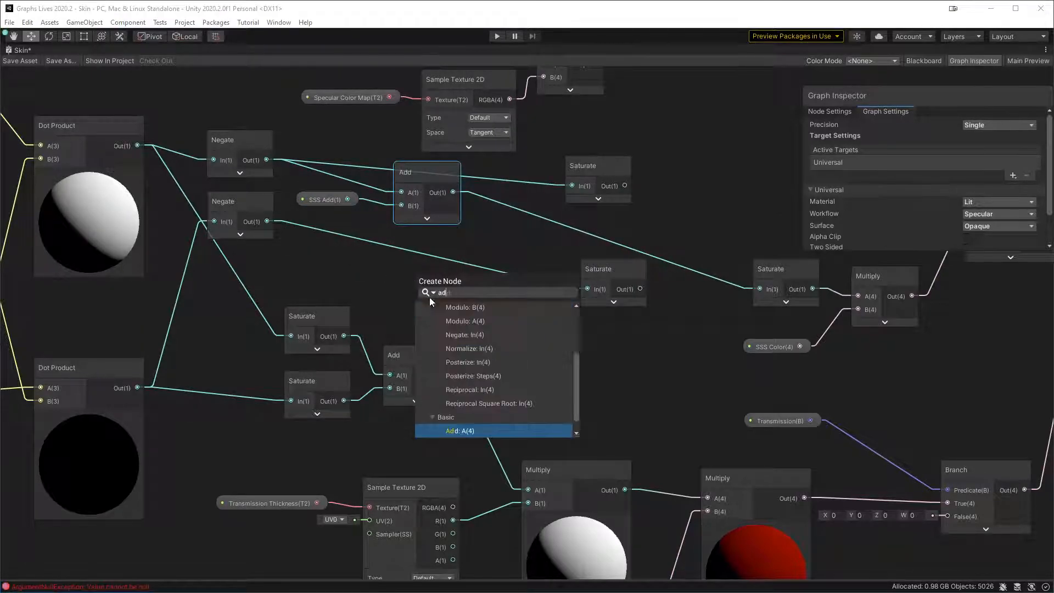
pyautogui.click(479, 430)
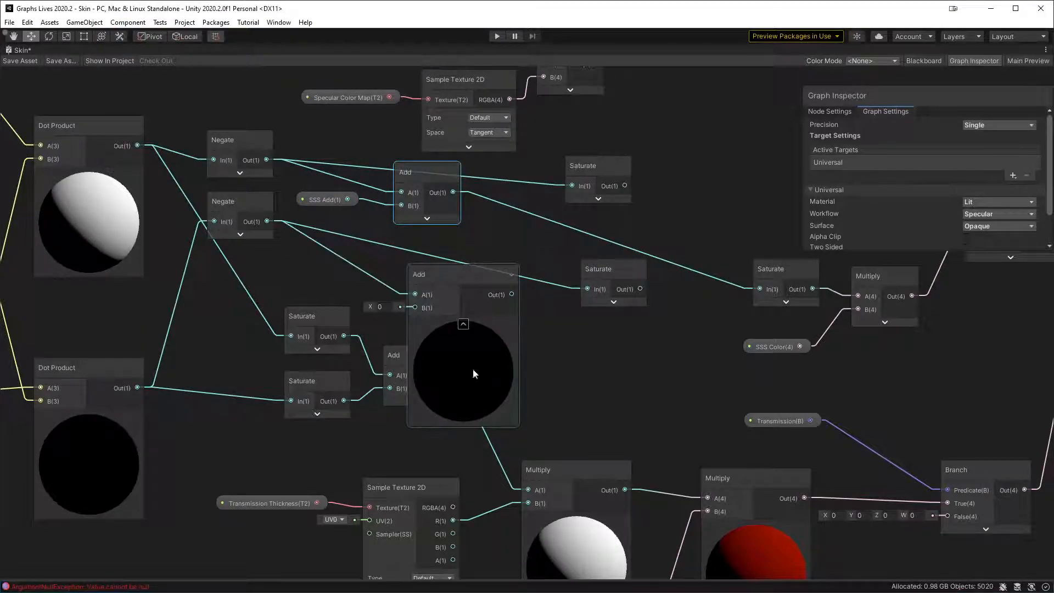
pyautogui.click(464, 324)
pyautogui.moveTo(425, 276); pyautogui.dragTo(598, 291)
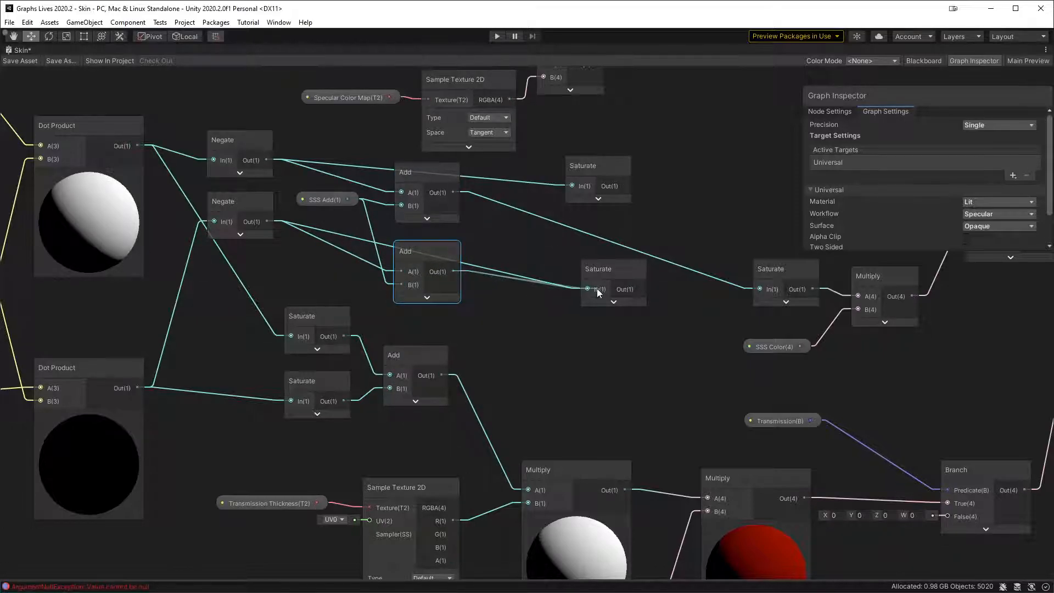
pyautogui.moveTo(453, 192); pyautogui.dragTo(572, 185)
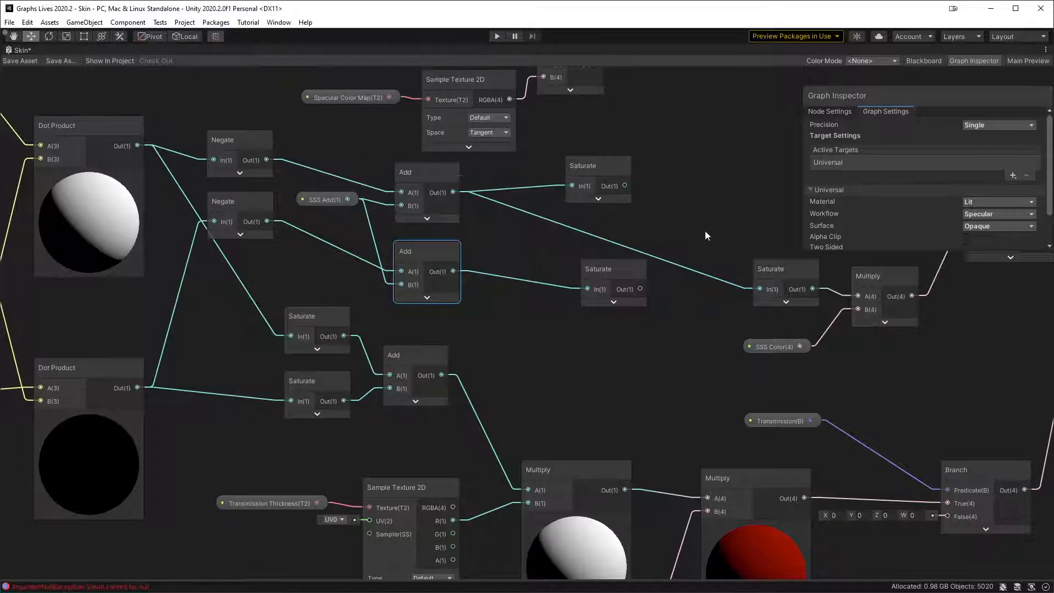
# - Create an Add node that sums the two subsurface Saturate outputs, and collapse its preview
pyautogui.press('space')
pyautogui.write('ad')
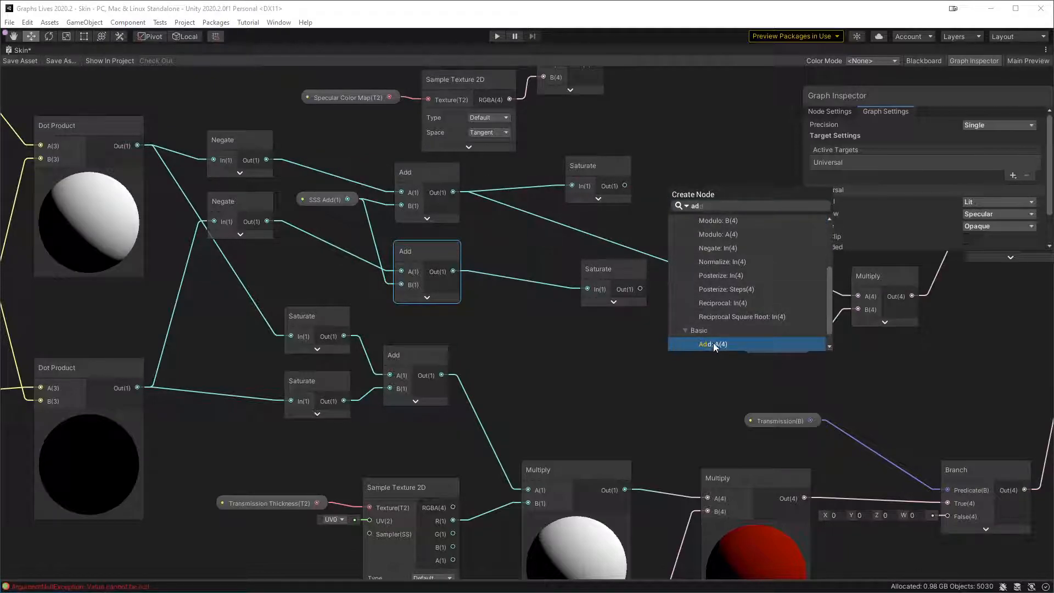
pyautogui.click(714, 343)
pyautogui.click(695, 236)
pyautogui.moveTo(639, 289); pyautogui.dragTo(743, 245)
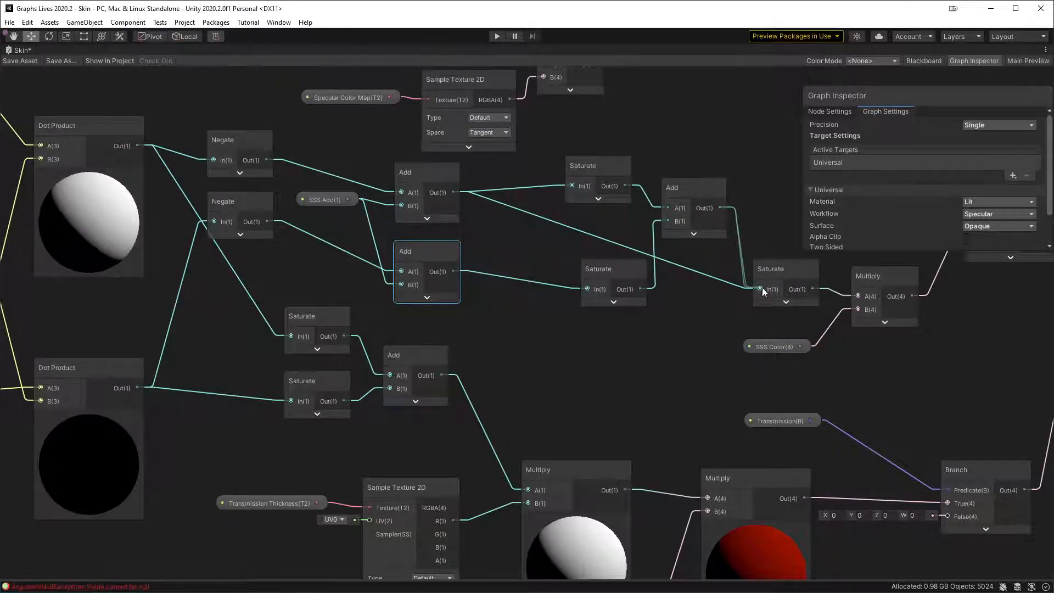
# - Connect the new Add output directly to the SSS Color Multiply, delete the redundant final Saturate and save the graph
pyautogui.moveTo(718, 313); pyautogui.dragTo(447, 380, button='middle')
pyautogui.moveTo(430, 270); pyautogui.dragTo(580, 359)
pyautogui.click(492, 336)
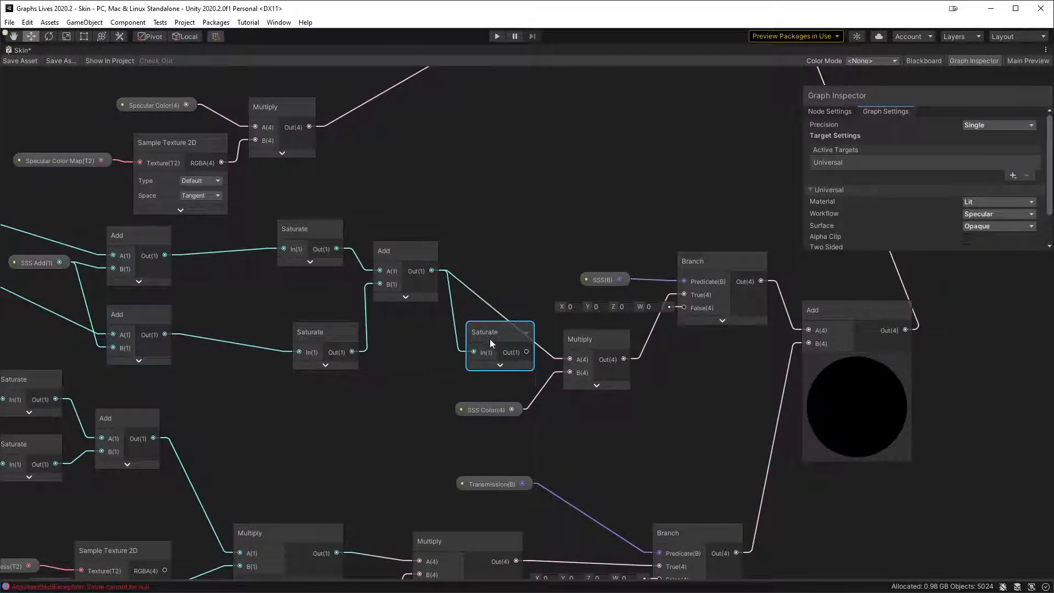
pyautogui.press('Delete')
pyautogui.moveTo(433, 379); pyautogui.dragTo(584, 167, button='middle')
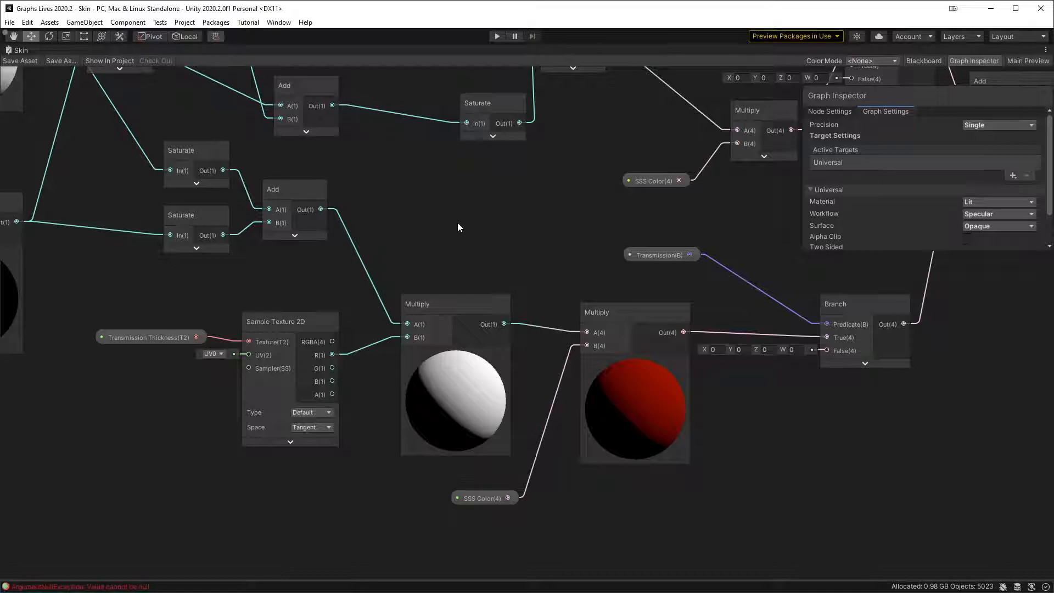
# - Return to the Scene view and switch the Point Light off and on to compare its effect on the heads
pyautogui.hotkey('shift', 'space')
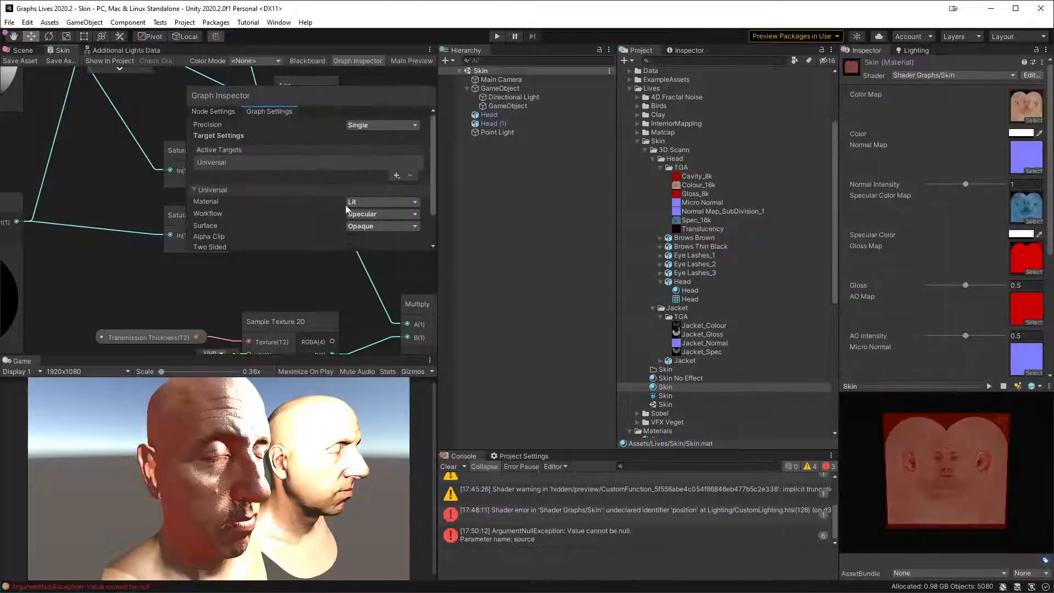
pyautogui.click(21, 51)
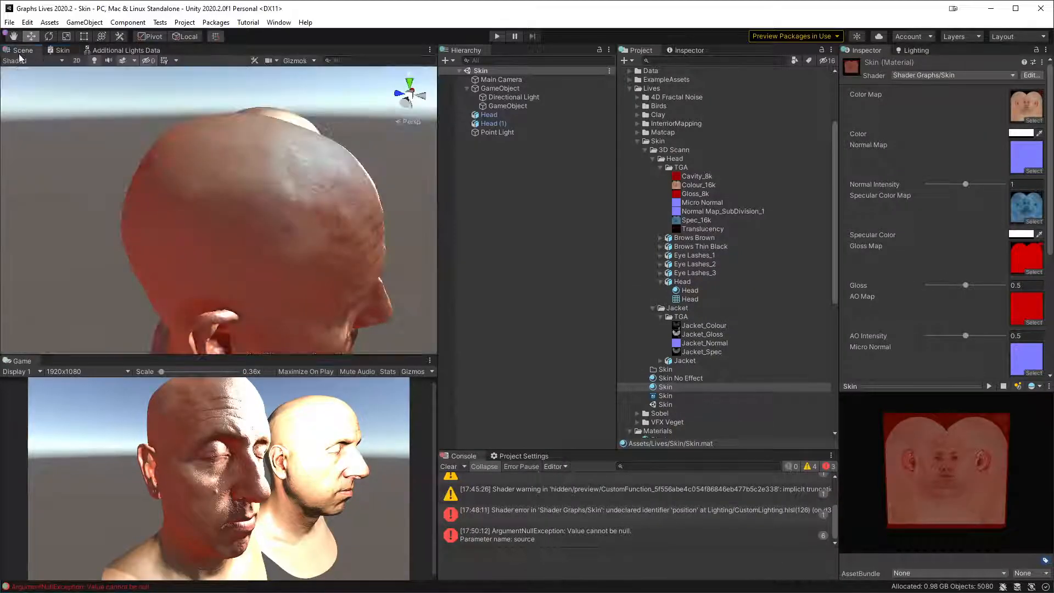
pyautogui.keyDown('alt'); pyautogui.moveTo(308, 144); pyautogui.dragTo(307, 186); pyautogui.keyUp('alt')
pyautogui.click(545, 132)
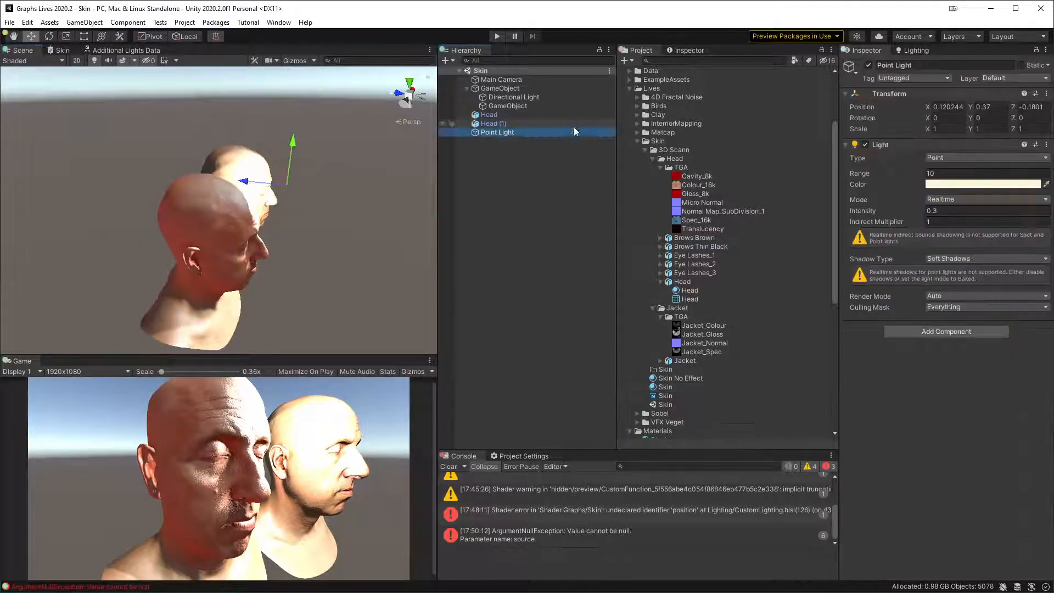
pyautogui.click(869, 65)
pyautogui.click(870, 66)
pyautogui.click(870, 66)
pyautogui.click(869, 66)
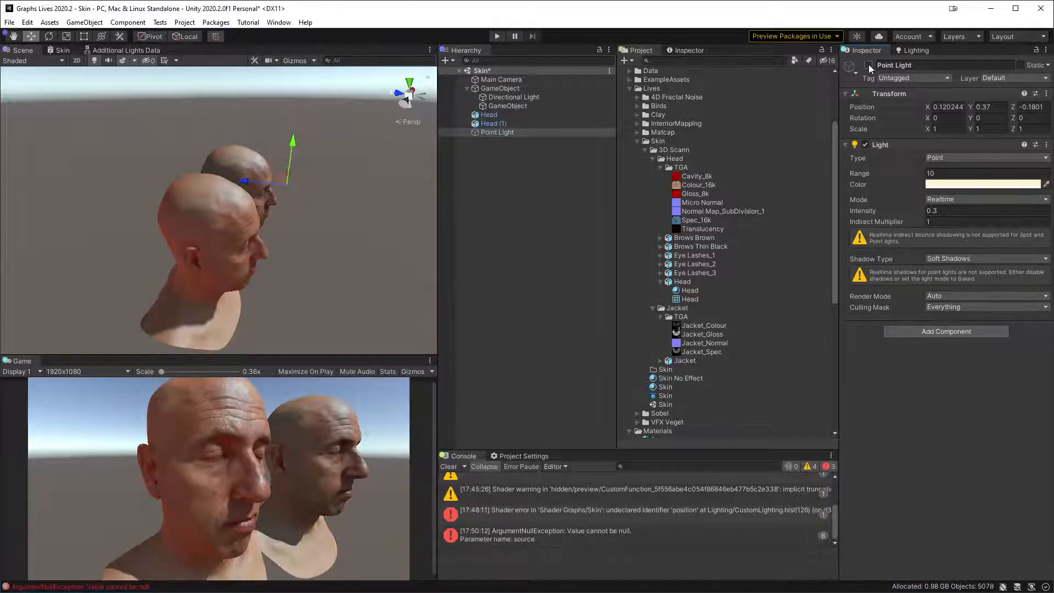
pyautogui.click(869, 66)
pyautogui.click(869, 66)
pyautogui.click(870, 66)
pyautogui.moveTo(258, 241)
pyautogui.keyDown('alt'); pyautogui.mouseDown()
pyautogui.moveTo(284, 248)
pyautogui.moveTo(242, 244)
pyautogui.mouseUp(); pyautogui.keyUp('alt')
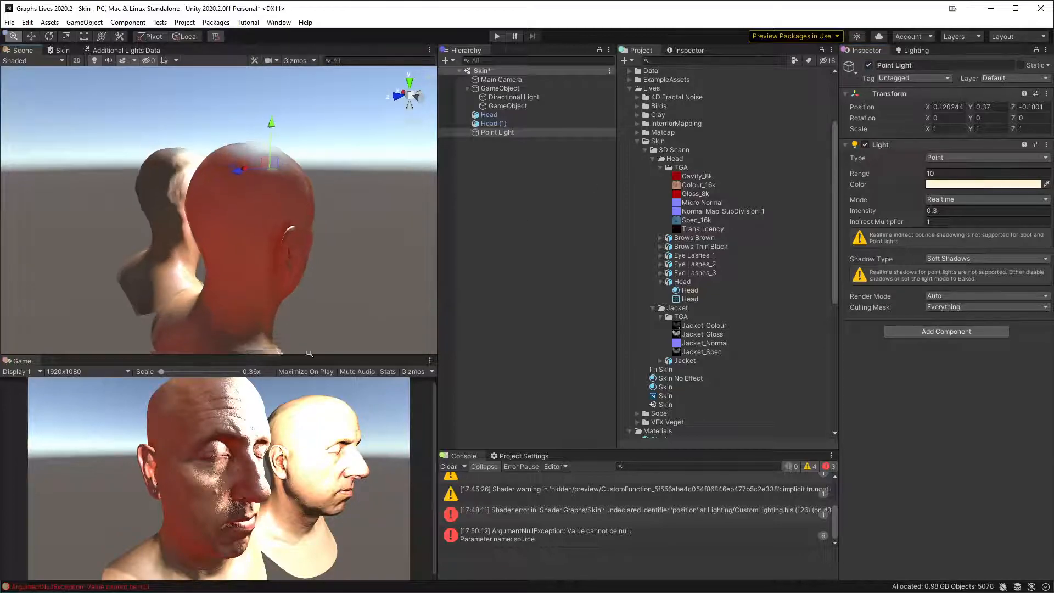
# - Review the subsurface scattering and transmission node chains in the maximized Skin graph
pyautogui.click(112, 51)
pyautogui.click(64, 50)
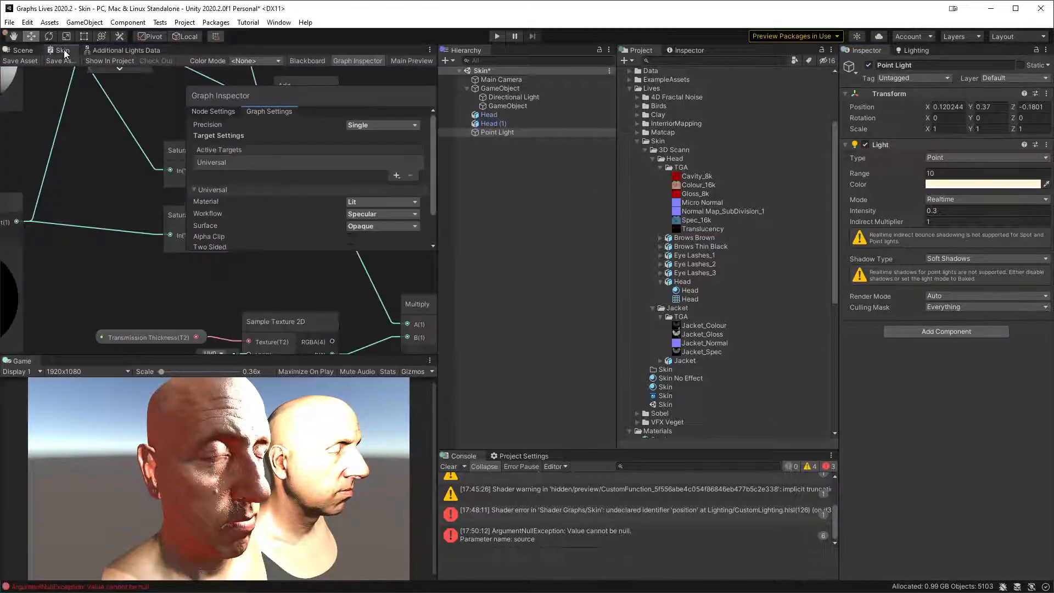
pyautogui.hotkey('shift', 'space')
pyautogui.moveTo(212, 268); pyautogui.dragTo(542, 456, button='middle')
pyautogui.moveTo(478, 434); pyautogui.dragTo(529, 432, button='middle')
pyautogui.moveTo(546, 385); pyautogui.dragTo(259, 346, button='middle')
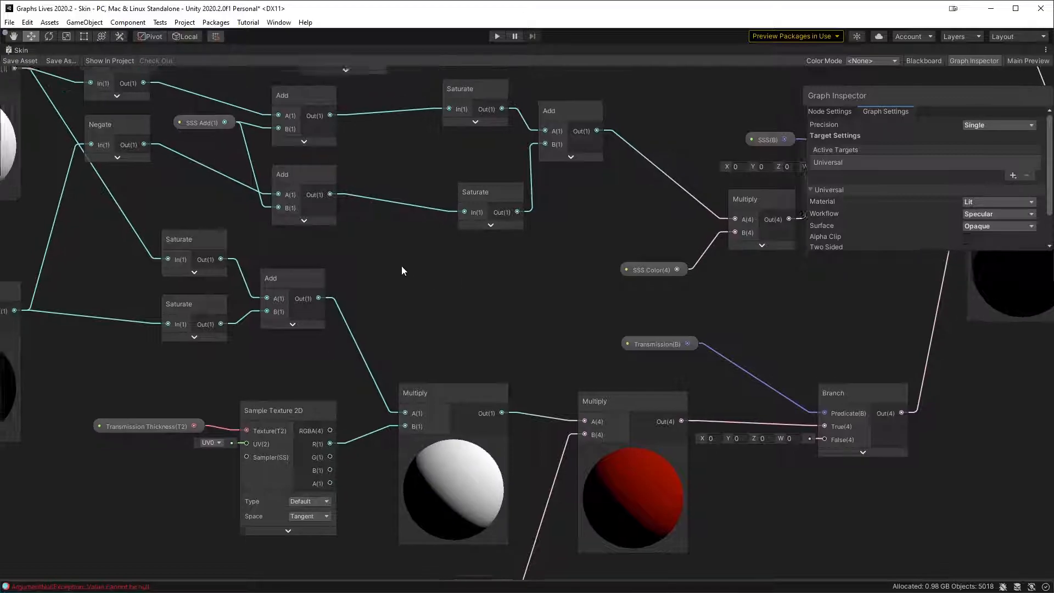
pyautogui.moveTo(399, 261); pyautogui.dragTo(482, 356, button='middle')
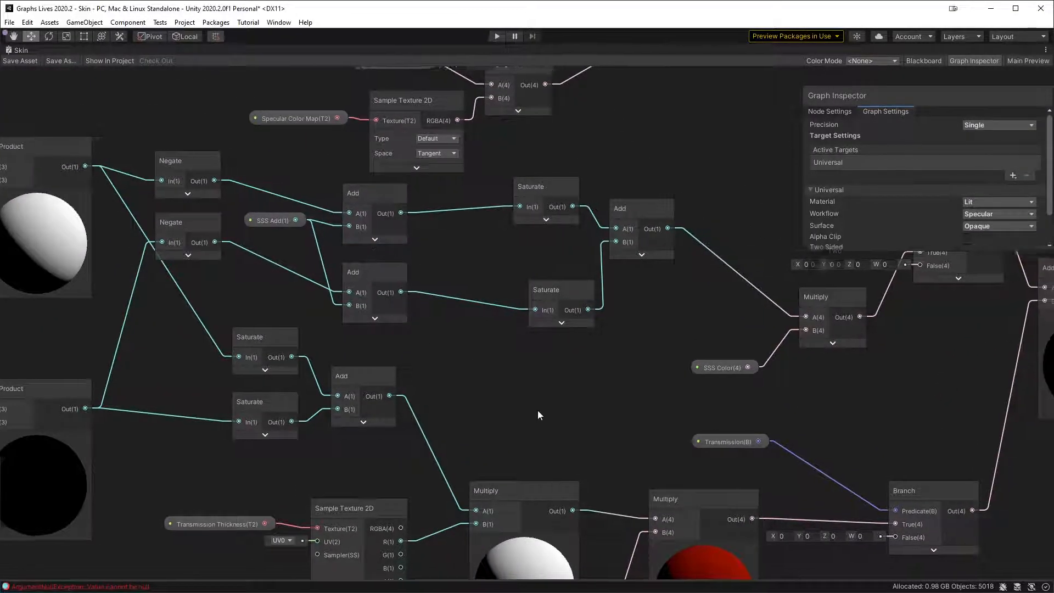
# - Inspect the head in the Scene view while switching Transmission and SSS off and on in the Skin material
pyautogui.hotkey('shift', 'space')
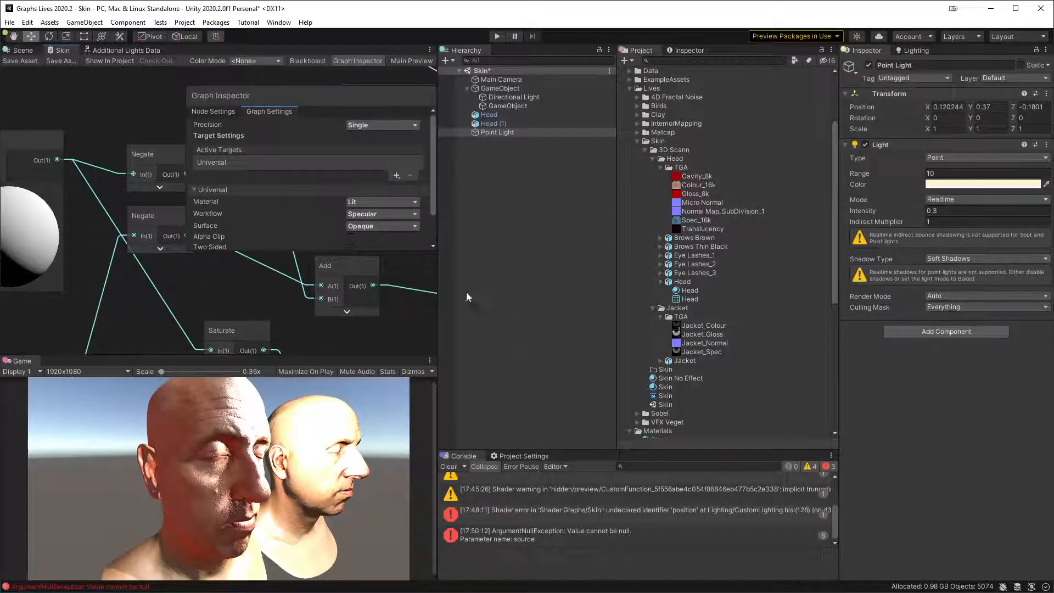
pyautogui.click(22, 50)
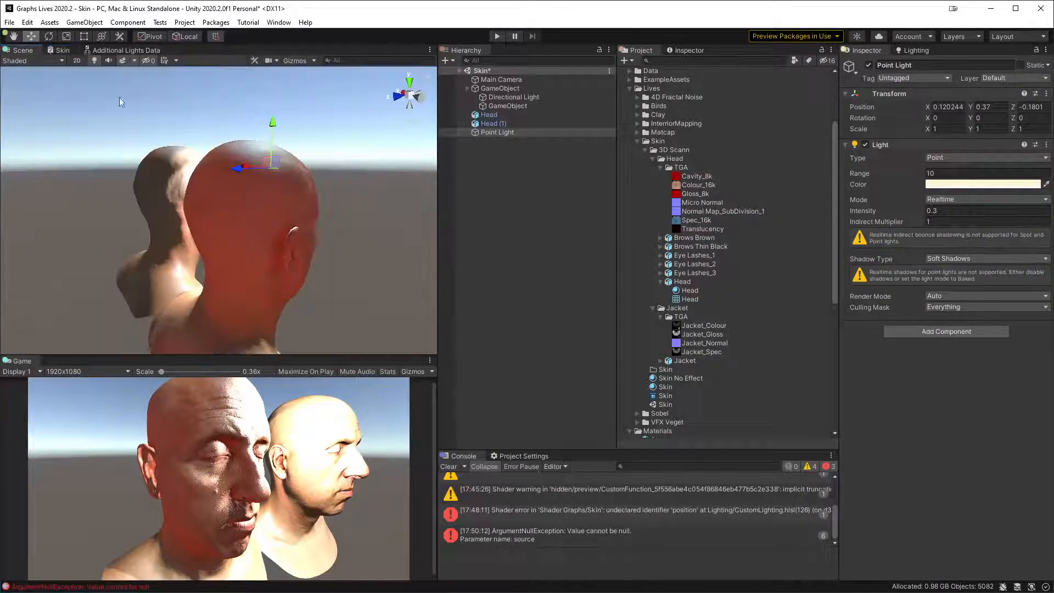
pyautogui.keyDown('alt'); pyautogui.moveTo(240, 186); pyautogui.dragTo(307, 299); pyautogui.keyUp('alt')
pyautogui.click(667, 388)
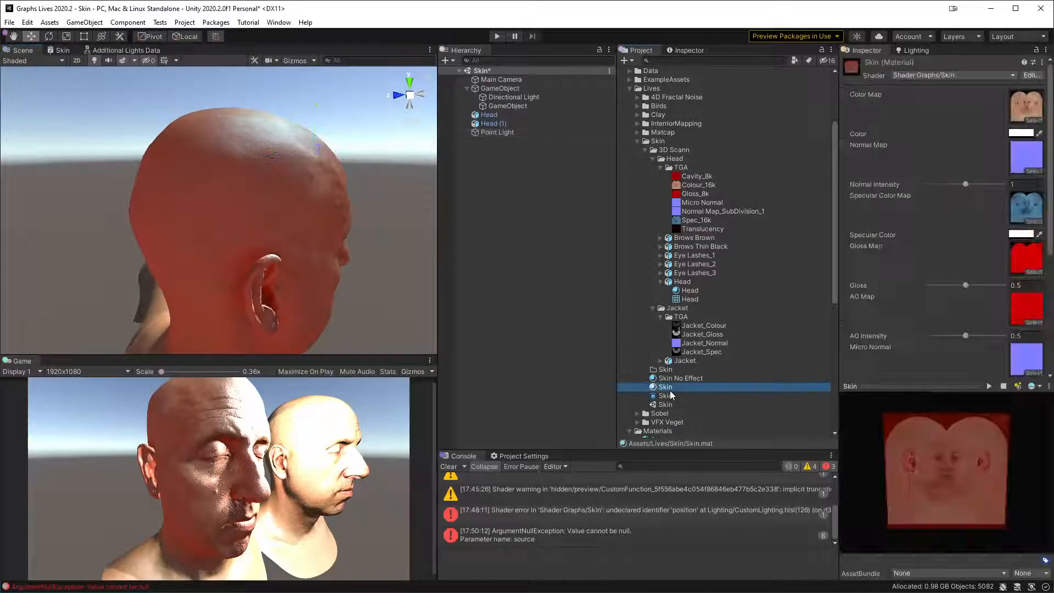
pyautogui.scroll(-5, 943, 280)
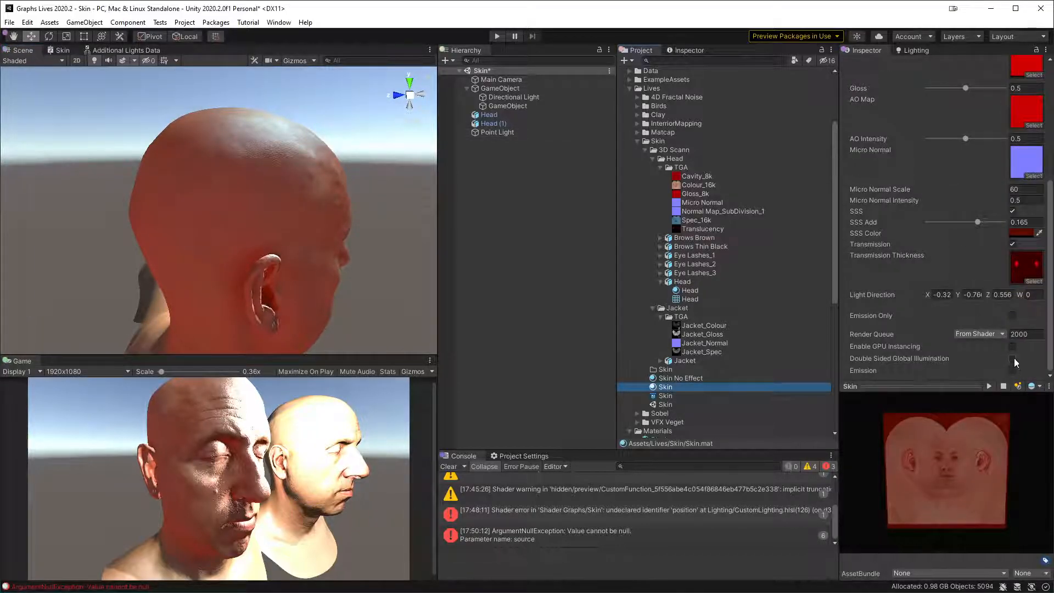
pyautogui.click(1014, 245)
pyautogui.click(1013, 244)
pyautogui.click(1012, 208)
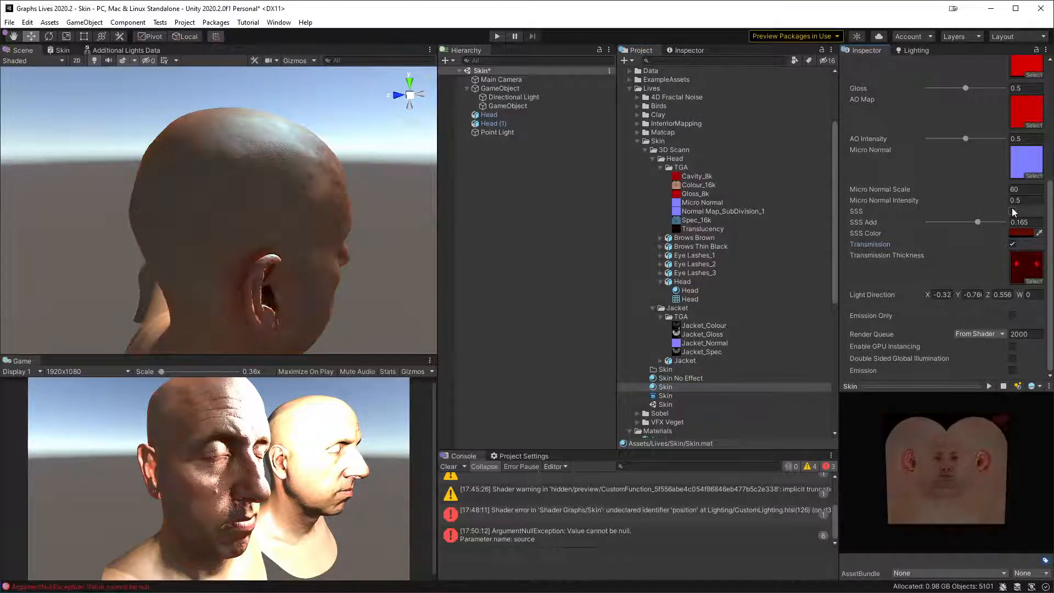
pyautogui.click(1013, 211)
pyautogui.click(1013, 211)
pyautogui.click(1013, 210)
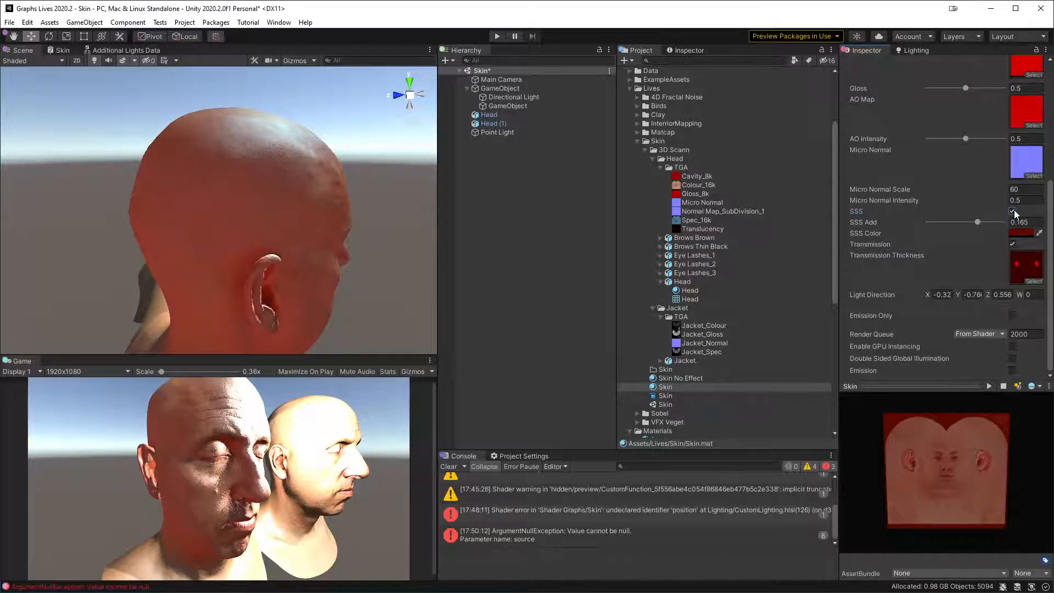
# - Enable Emission Only and disable Transmission on the Skin material to isolate the subsurface scattering on the head
pyautogui.click(1012, 316)
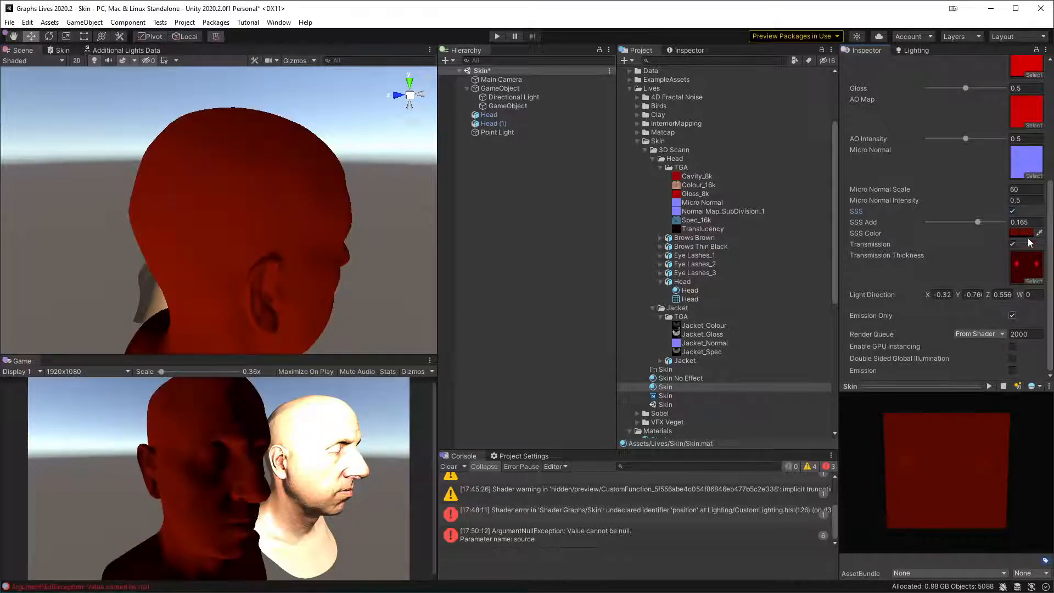
pyautogui.click(1012, 245)
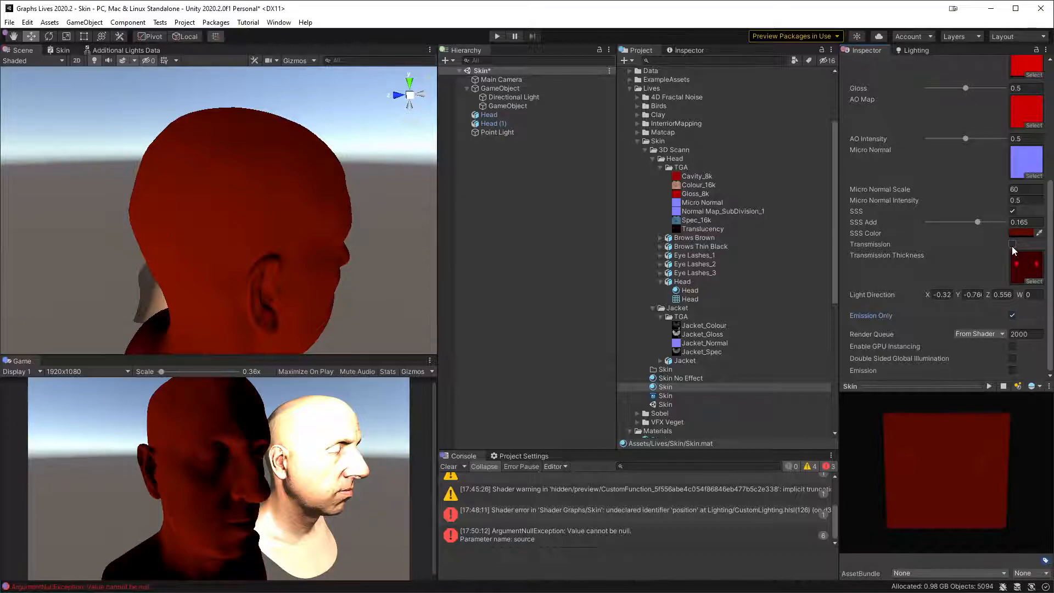
pyautogui.moveTo(302, 212)
pyautogui.keyDown('alt'); pyautogui.mouseDown()
pyautogui.moveTo(355, 225)
pyautogui.moveTo(310, 216)
pyautogui.mouseUp(); pyautogui.keyUp('alt')
pyautogui.scroll(3, 310, 216)
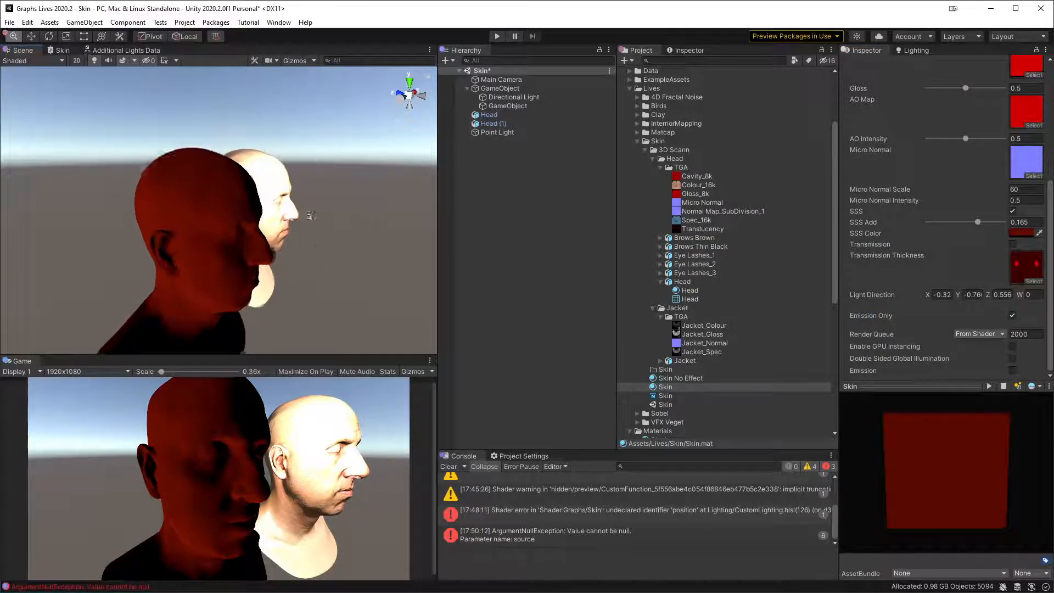
# - Compare the emission with SSS off and on, and try lowering SSS Add to 0 while viewing the head's front
pyautogui.click(1013, 212)
pyautogui.click(1013, 211)
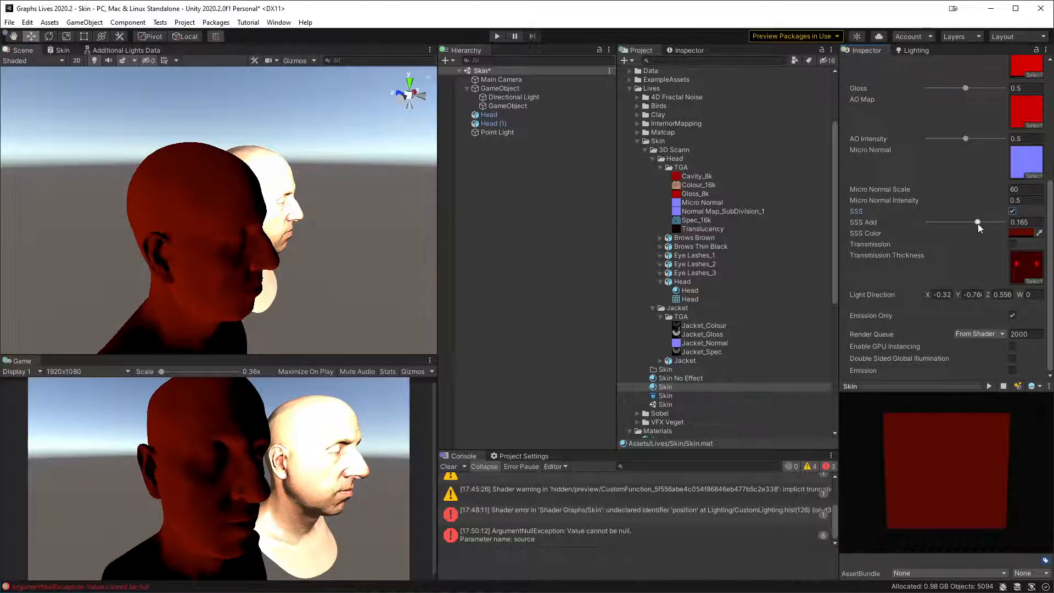
pyautogui.moveTo(976, 222)
pyautogui.mouseDown()
pyautogui.moveTo(903, 222)
pyautogui.moveTo(1005, 222)
pyautogui.moveTo(859, 217)
pyautogui.mouseUp()
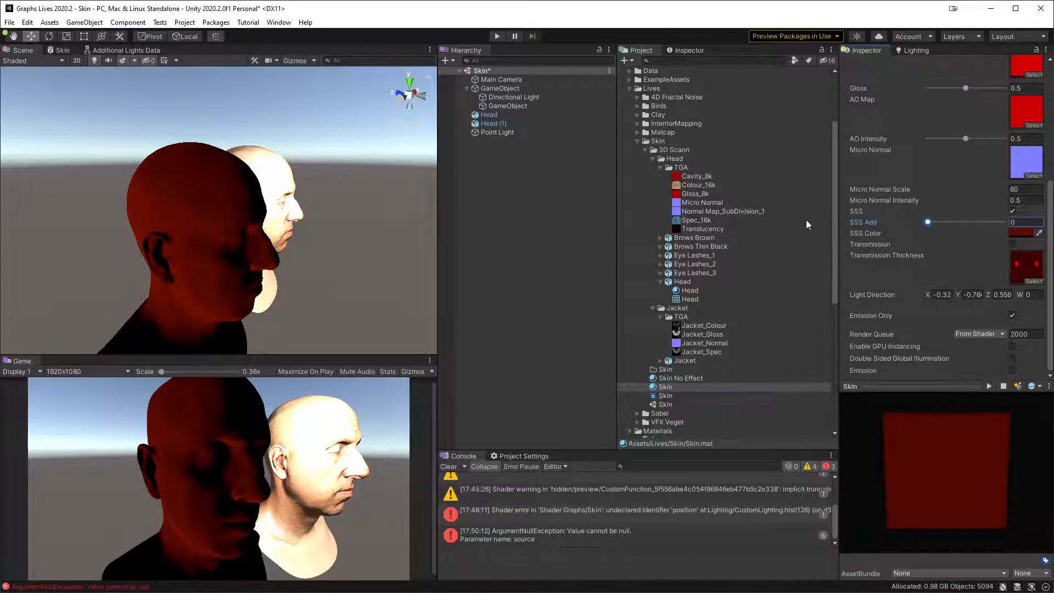
pyautogui.keyDown('alt'); pyautogui.moveTo(170, 200); pyautogui.dragTo(172, 159); pyautogui.keyUp('alt')
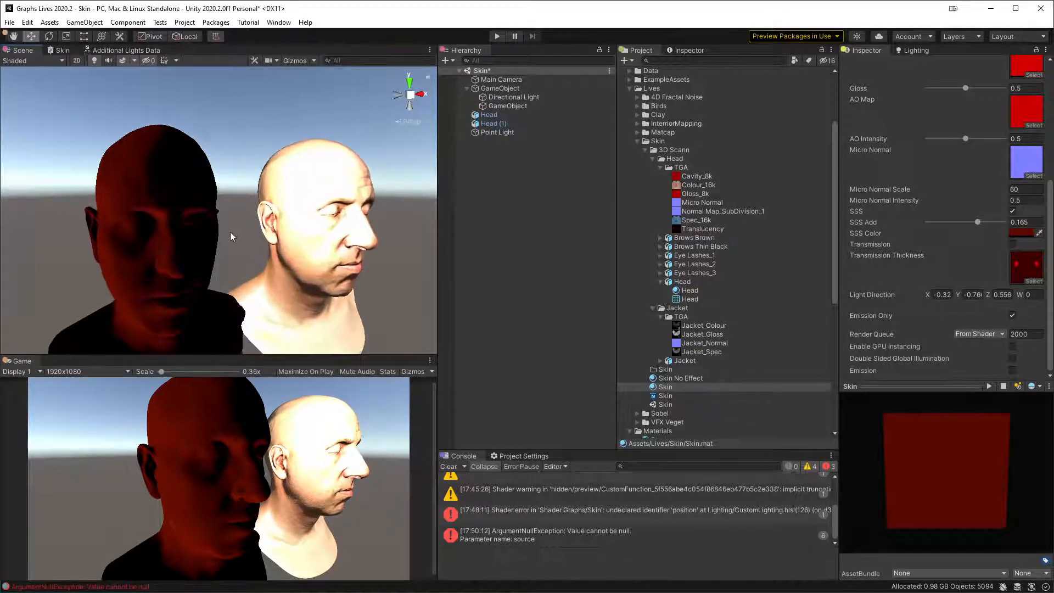
# - Insert a Negate node between the Additional Lights Data direction and the lower Dot Product's A input, and save the Skin graph
pyautogui.click(115, 50)
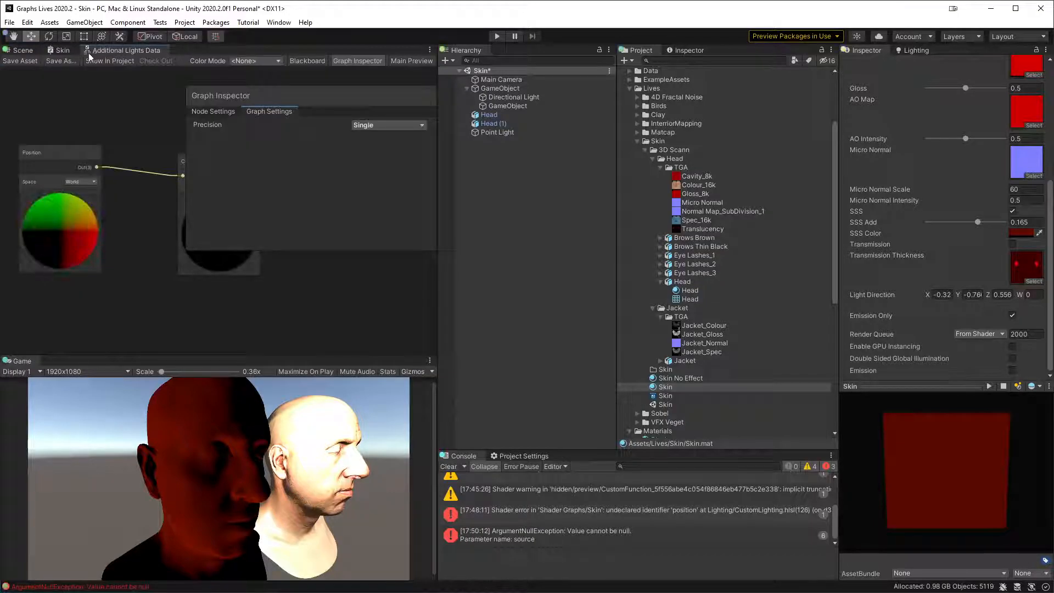
pyautogui.click(64, 53)
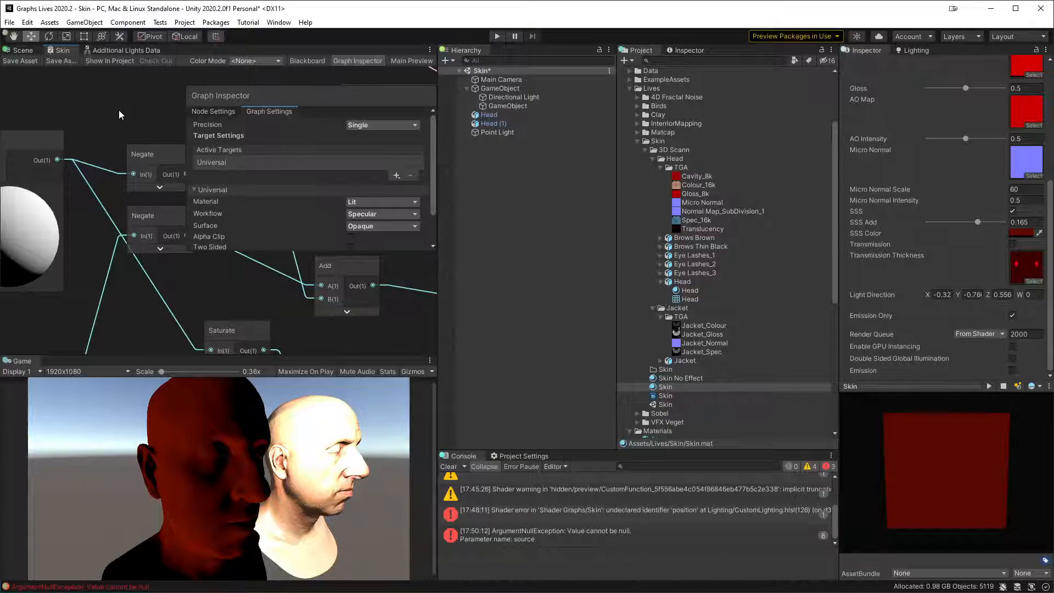
pyautogui.hotkey('shift', 'space')
pyautogui.moveTo(247, 243); pyautogui.dragTo(480, 360, button='middle')
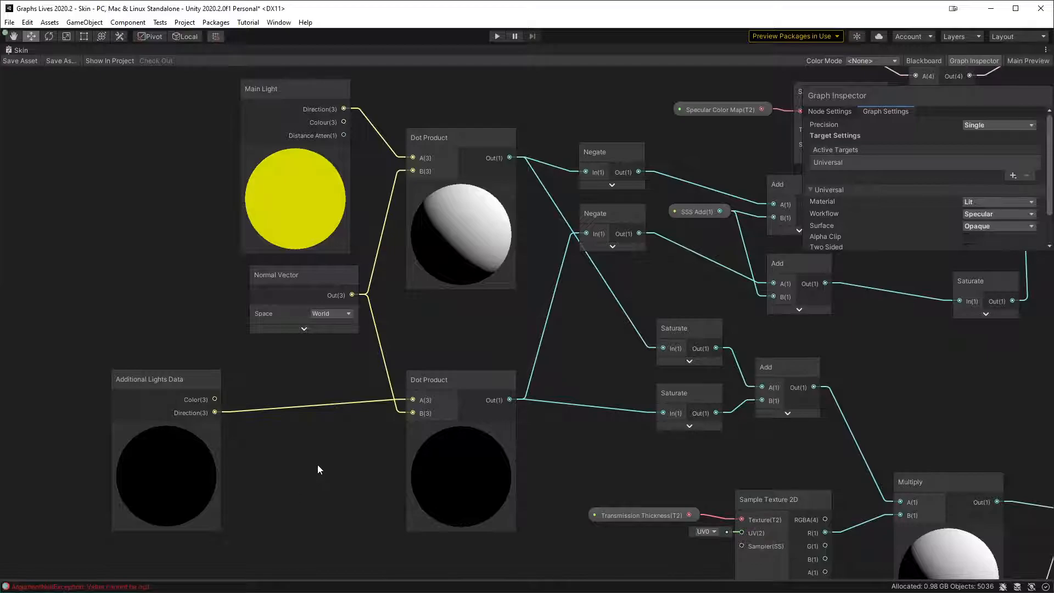
pyautogui.moveTo(360, 454); pyautogui.dragTo(255, 449, button='middle')
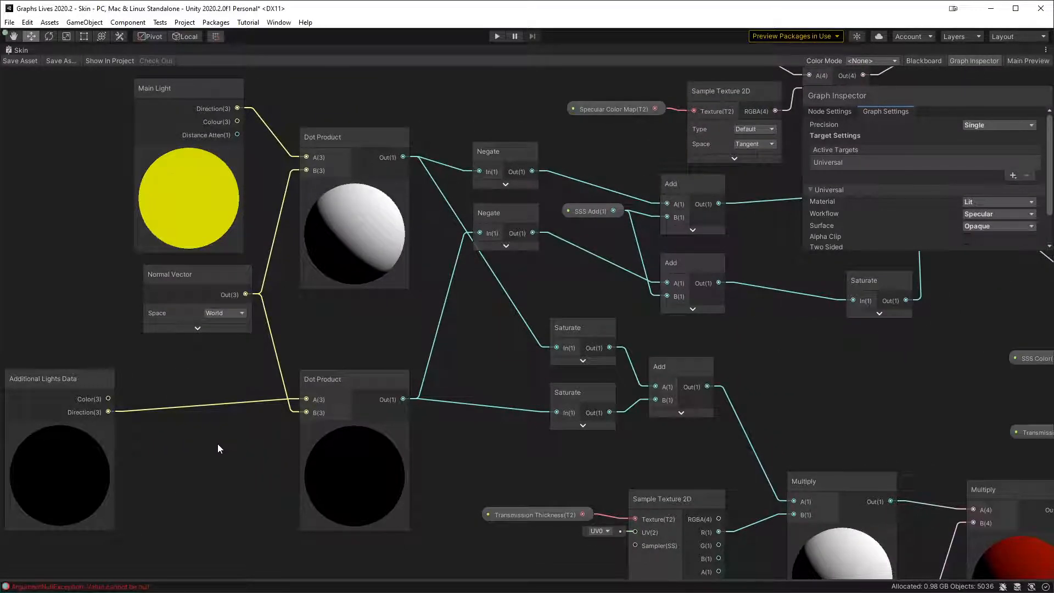
pyautogui.moveTo(108, 411); pyautogui.dragTo(177, 459)
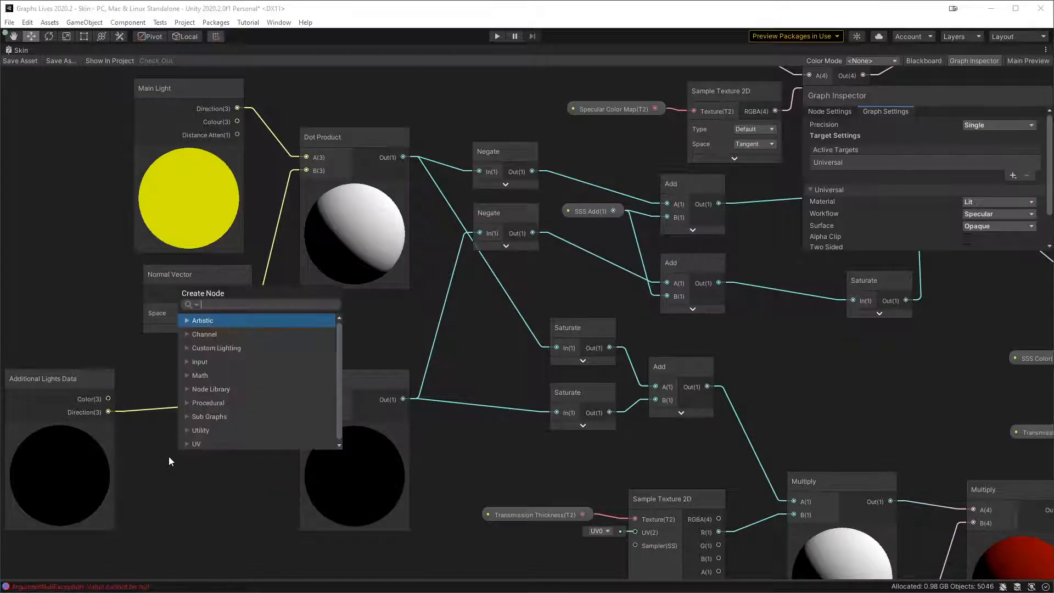
pyautogui.write('neg')
pyautogui.press('Return')
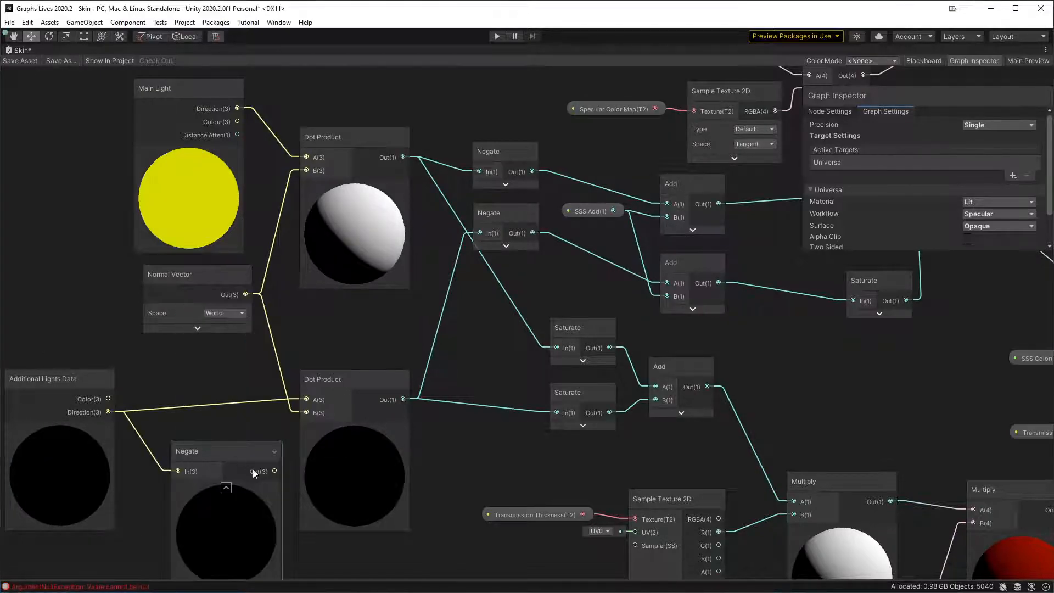
pyautogui.moveTo(275, 471); pyautogui.dragTo(309, 404)
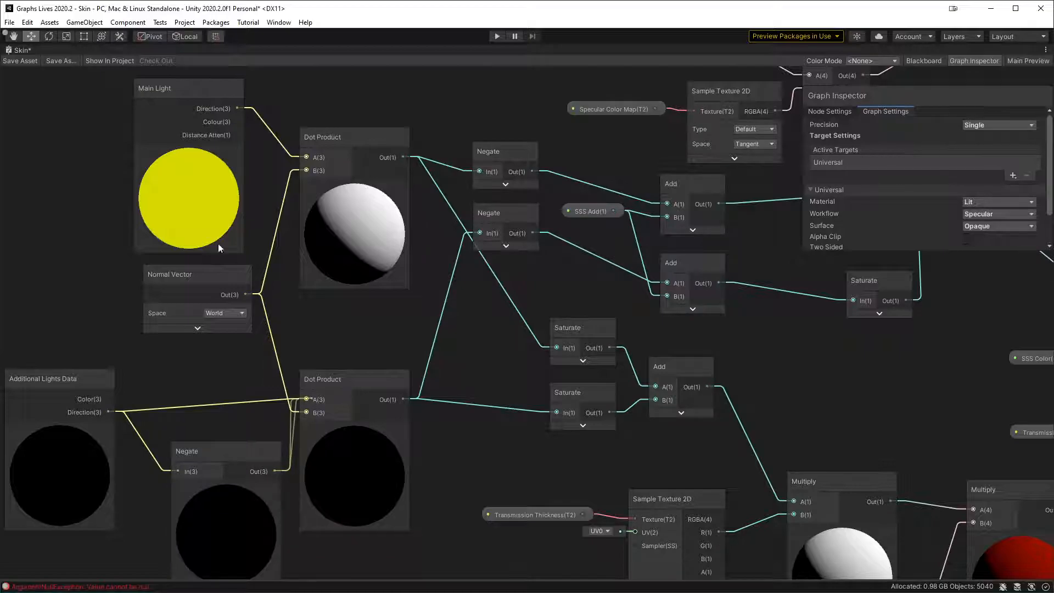
pyautogui.click(28, 58)
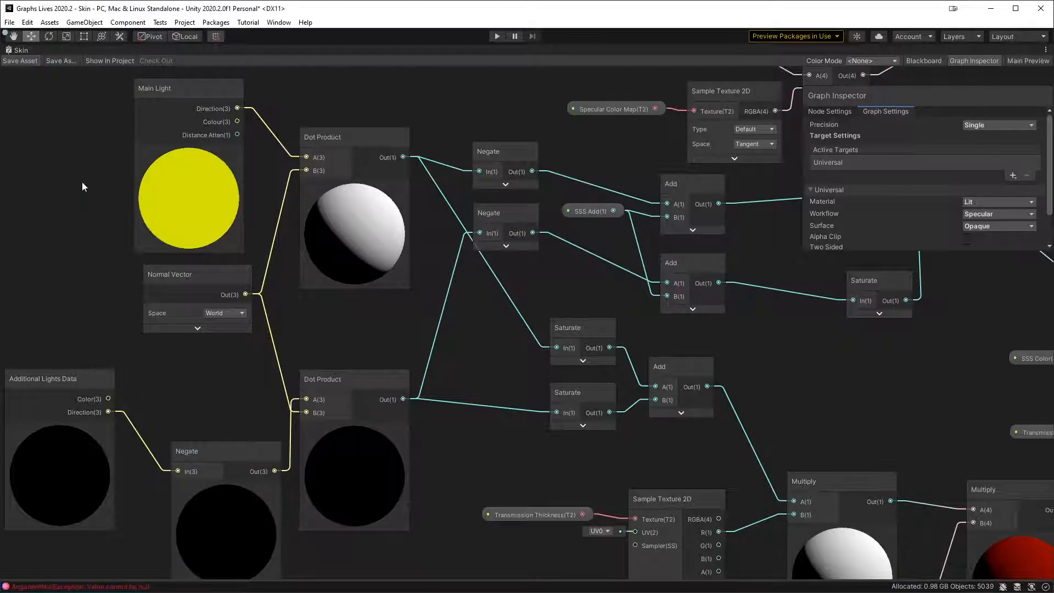
# - Inspect the head in the Scene view with the Directional Light turned off and back on
pyautogui.hotkey('shift', 'space')
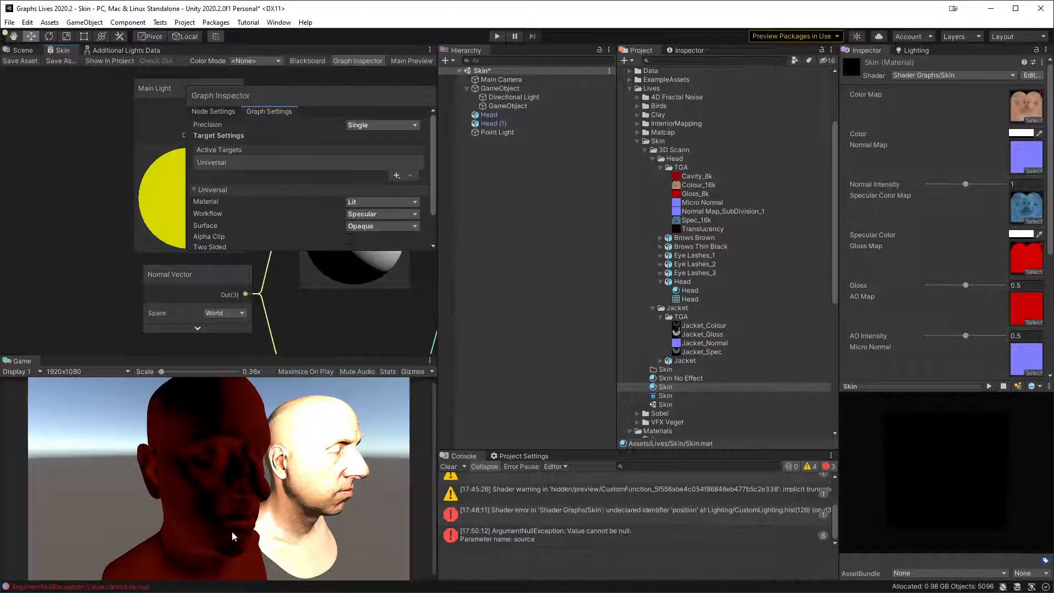
pyautogui.press('alt')
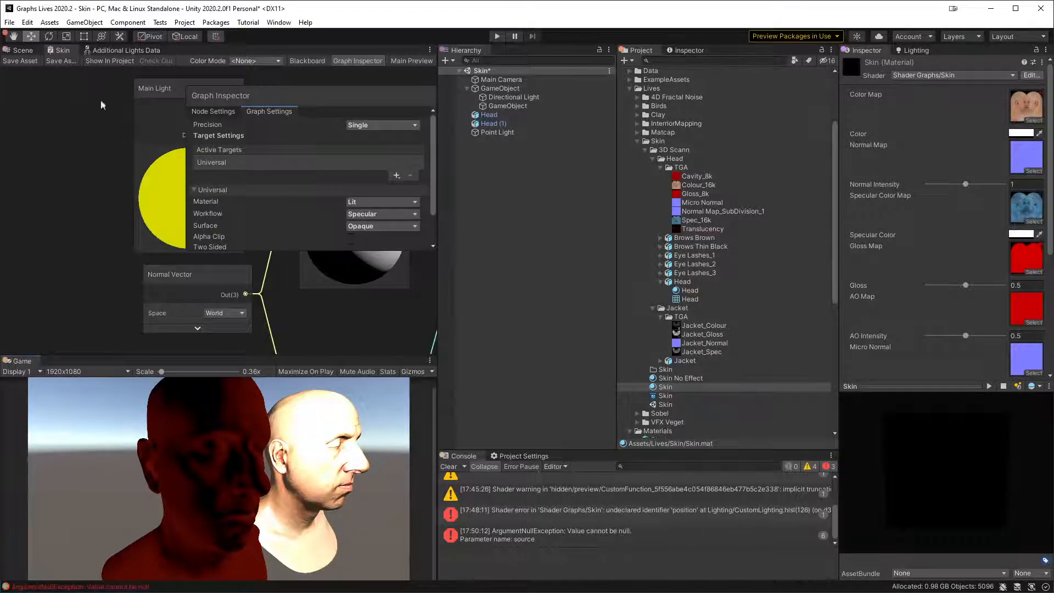
pyautogui.click(21, 51)
pyautogui.keyDown('alt'); pyautogui.moveTo(324, 162); pyautogui.dragTo(350, 177); pyautogui.keyUp('alt')
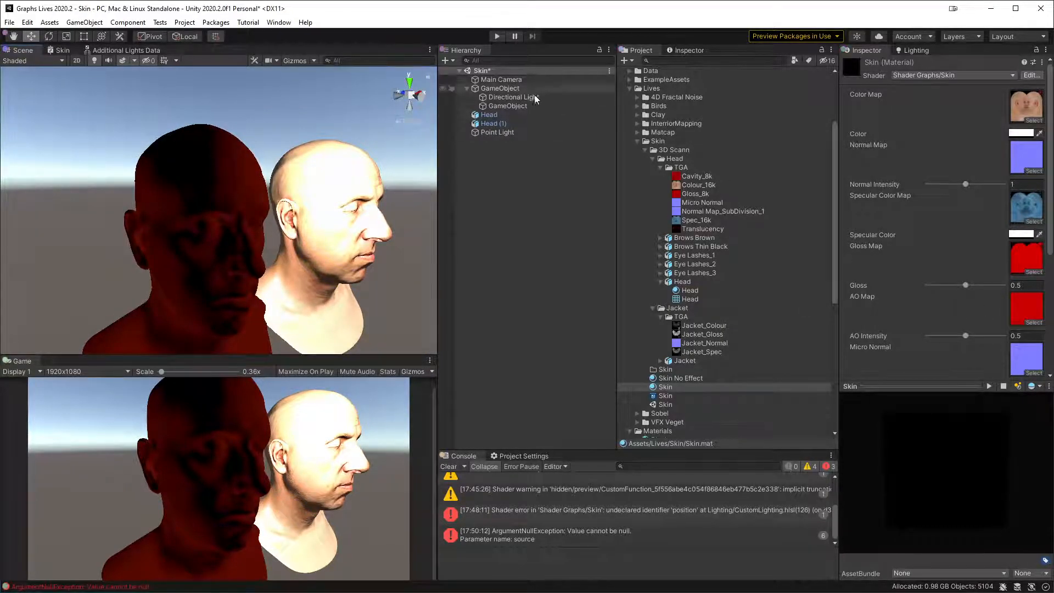
pyautogui.click(525, 98)
pyautogui.click(868, 65)
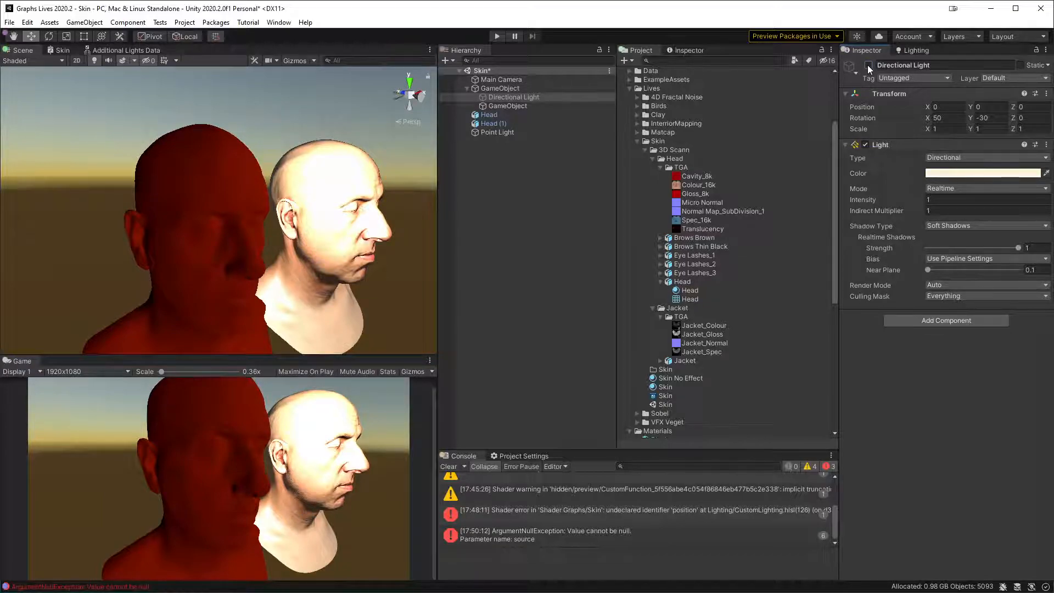
pyautogui.keyDown('alt'); pyautogui.moveTo(249, 219); pyautogui.dragTo(249, 391); pyautogui.keyUp('alt')
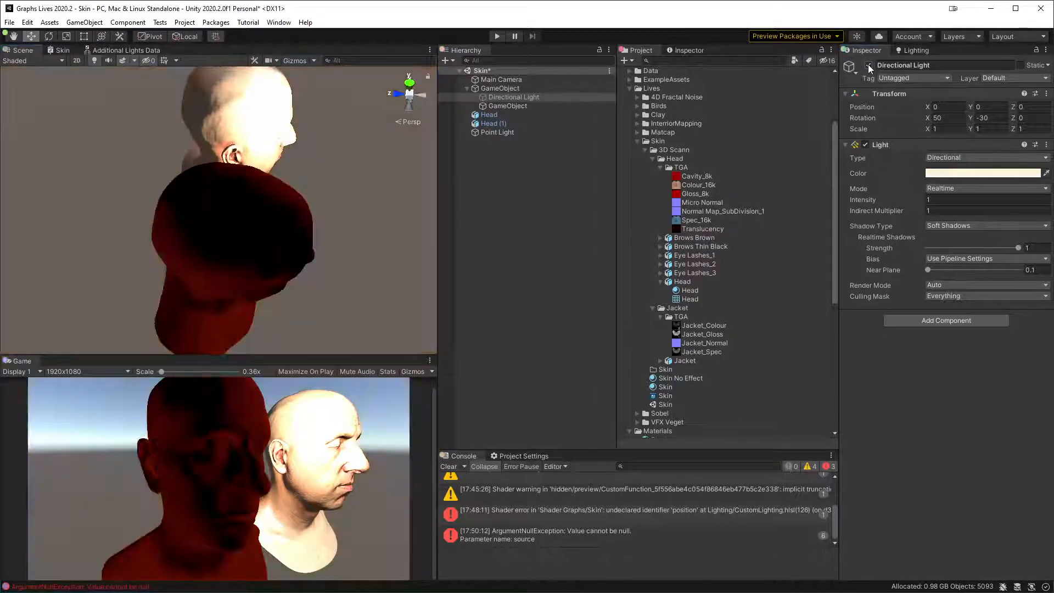
pyautogui.click(868, 65)
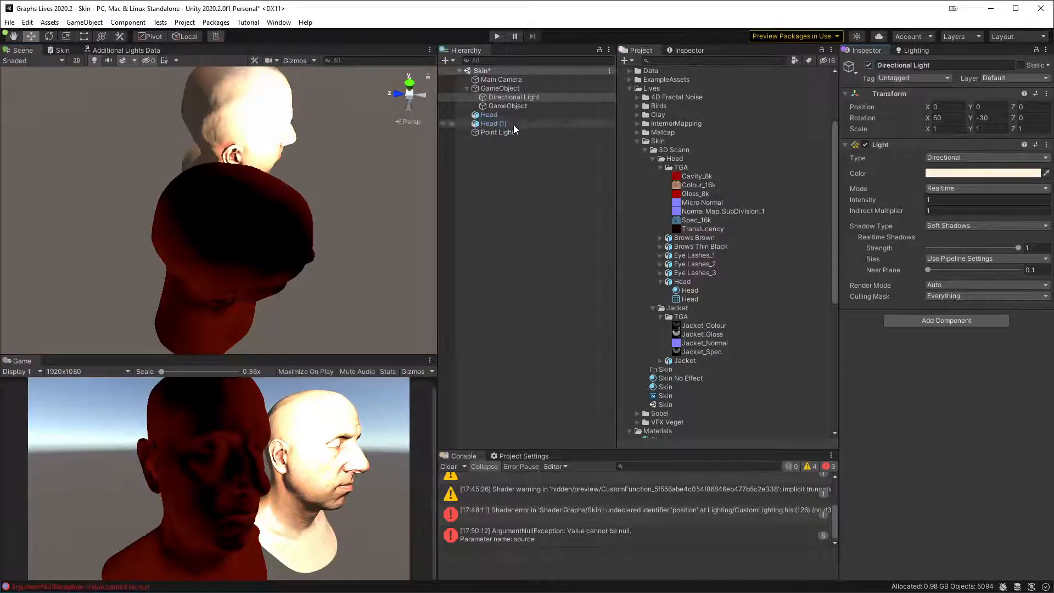
# - Disable the Point Light and inspect both heads in the Scene view without it
pyautogui.click(515, 132)
pyautogui.click(868, 65)
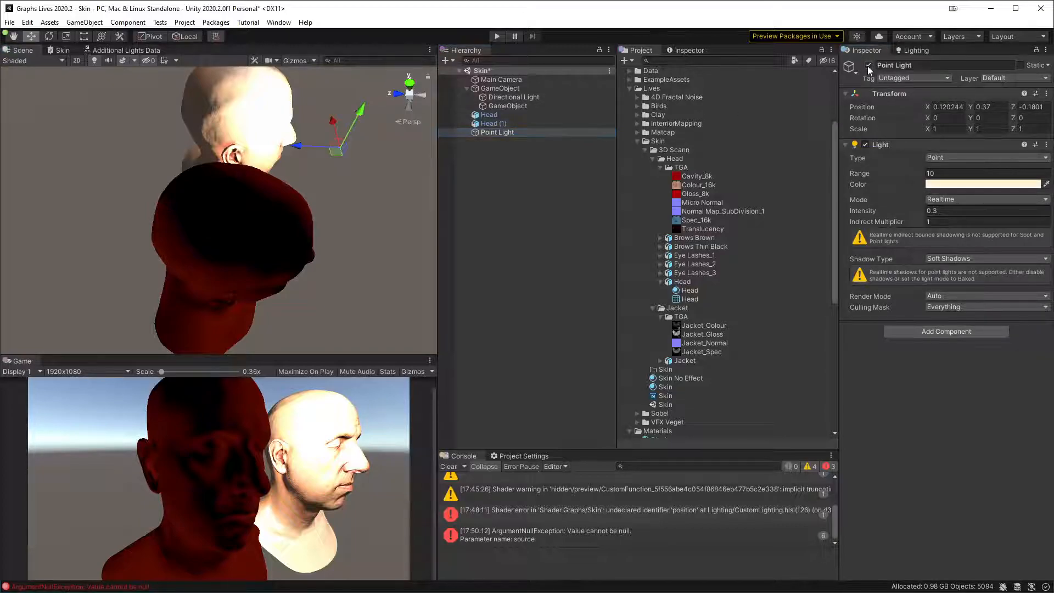
pyautogui.keyDown('alt'); pyautogui.moveTo(296, 258); pyautogui.dragTo(234, 175); pyautogui.keyUp('alt')
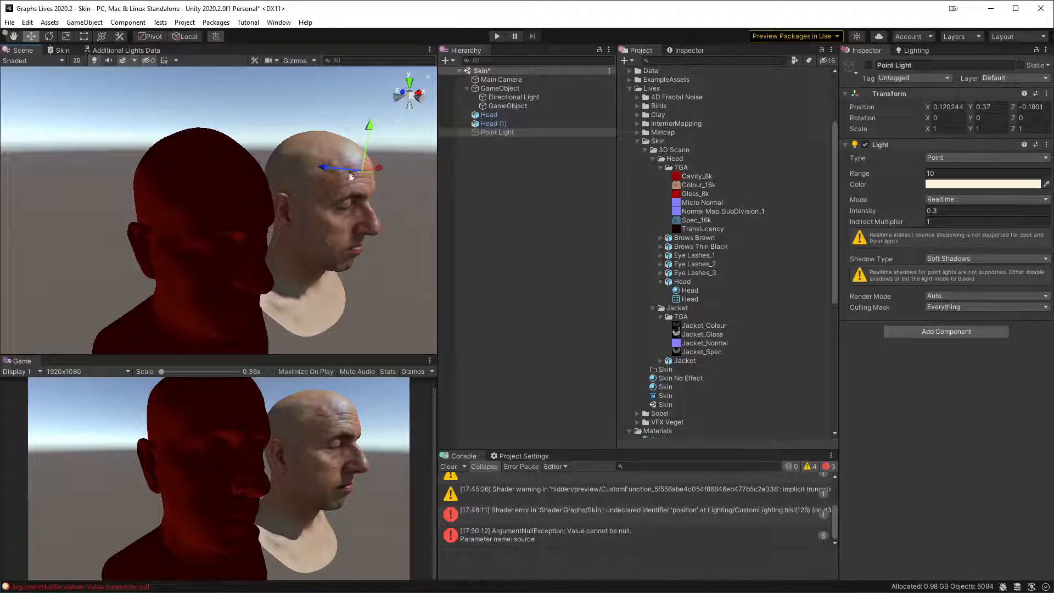
pyautogui.moveTo(357, 165); pyautogui.dragTo(417, 207)
pyautogui.keyDown('alt'); pyautogui.moveTo(352, 266); pyautogui.dragTo(326, 233); pyautogui.keyUp('alt')
pyautogui.keyDown('alt'); pyautogui.moveTo(343, 275); pyautogui.dragTo(372, 430, button='right'); pyautogui.keyUp('alt')
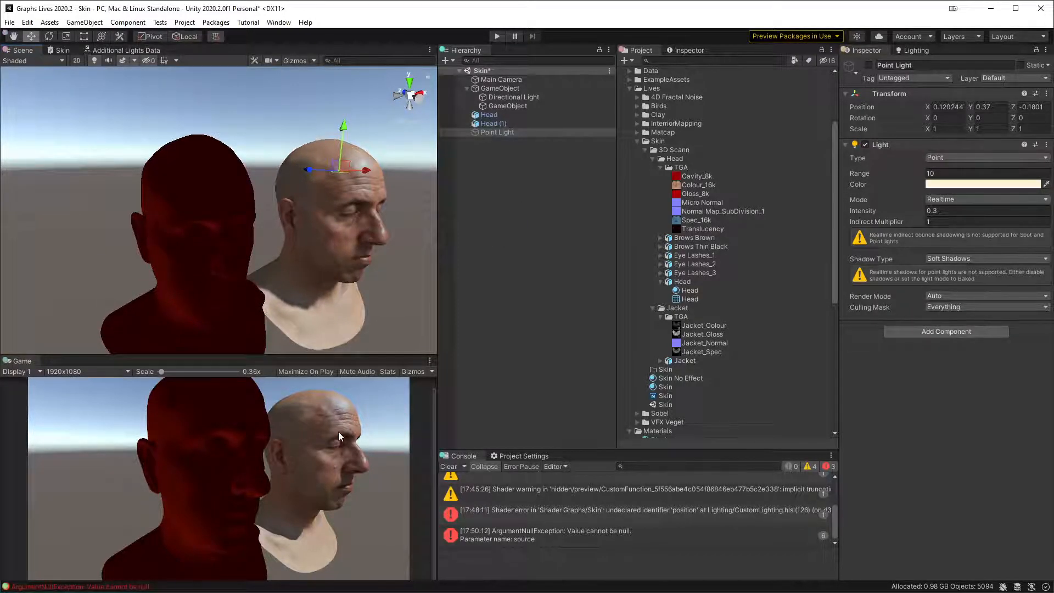
# - Check the Directional Light's effect, clear the Console, and inspect the emission around the head's front and side
pyautogui.click(549, 88)
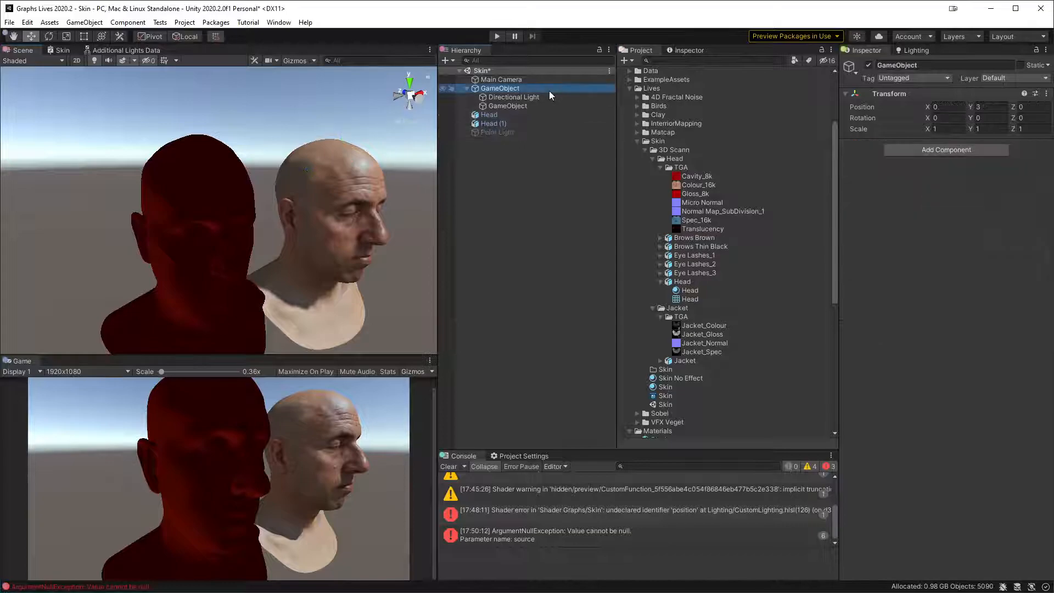
pyautogui.click(554, 97)
pyautogui.click(869, 65)
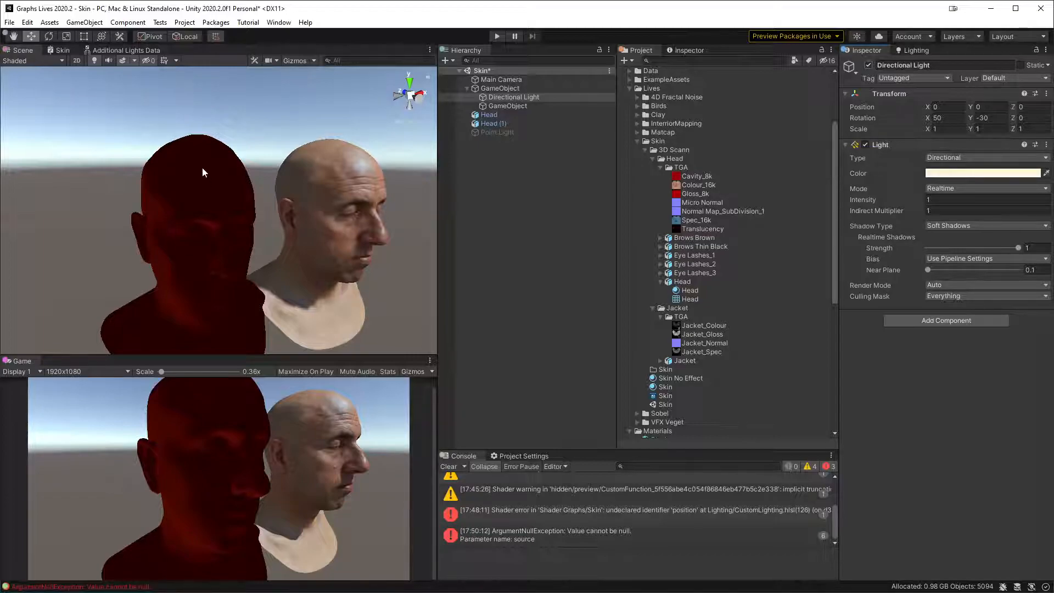
pyautogui.click(448, 467)
pyautogui.keyDown('alt'); pyautogui.moveTo(301, 219); pyautogui.dragTo(334, 243); pyautogui.keyUp('alt')
pyautogui.keyDown('alt'); pyautogui.moveTo(414, 229); pyautogui.dragTo(149, 276); pyautogui.keyUp('alt')
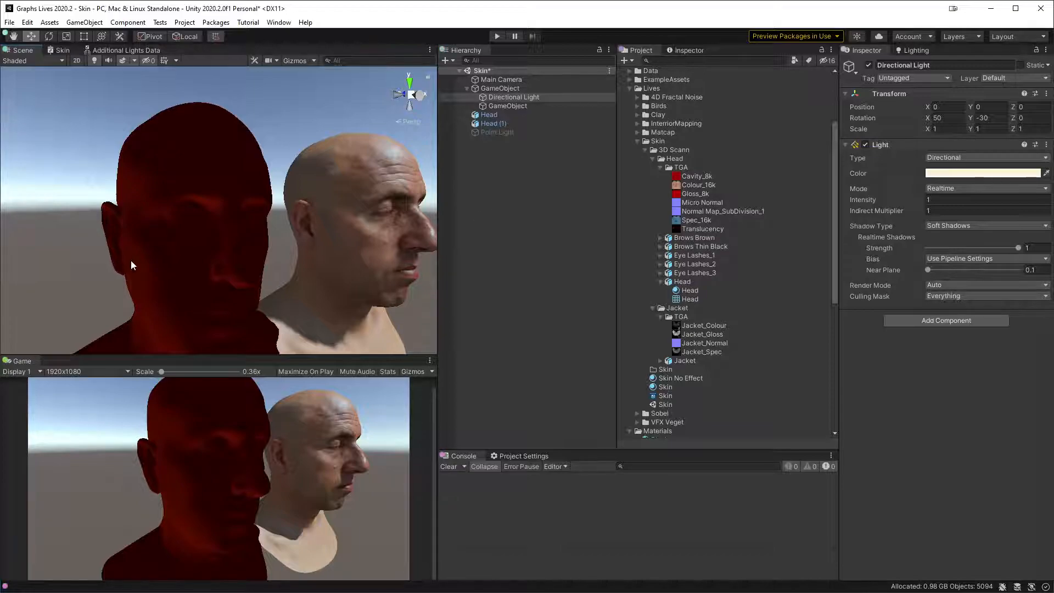
pyautogui.keyDown('alt'); pyautogui.moveTo(190, 252); pyautogui.dragTo(358, 250); pyautogui.keyUp('alt')
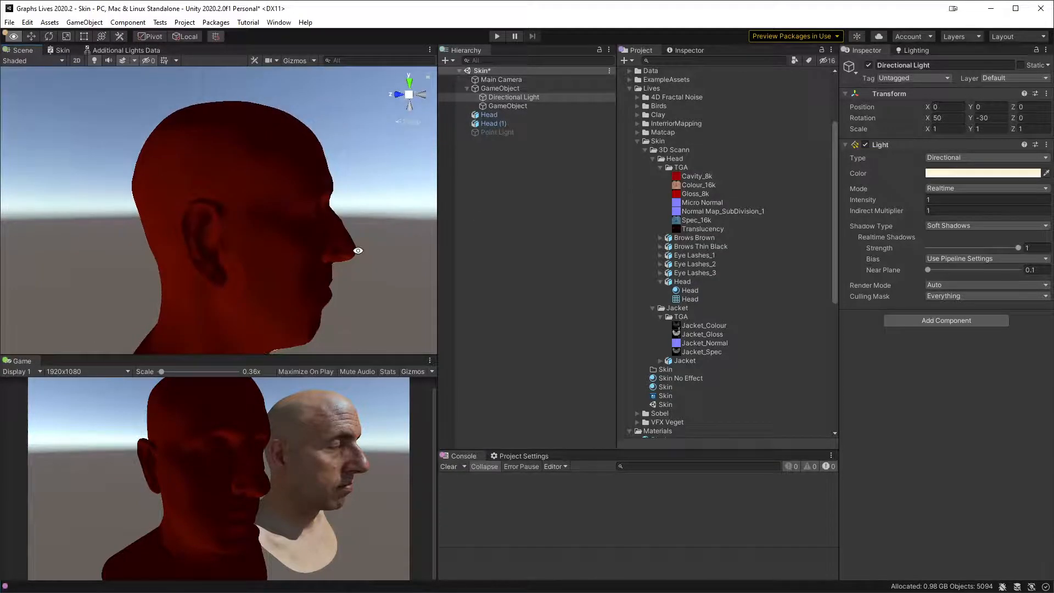
# - Compare the head's emission while toggling Transmission and SSS on the Skin material
pyautogui.click(699, 381)
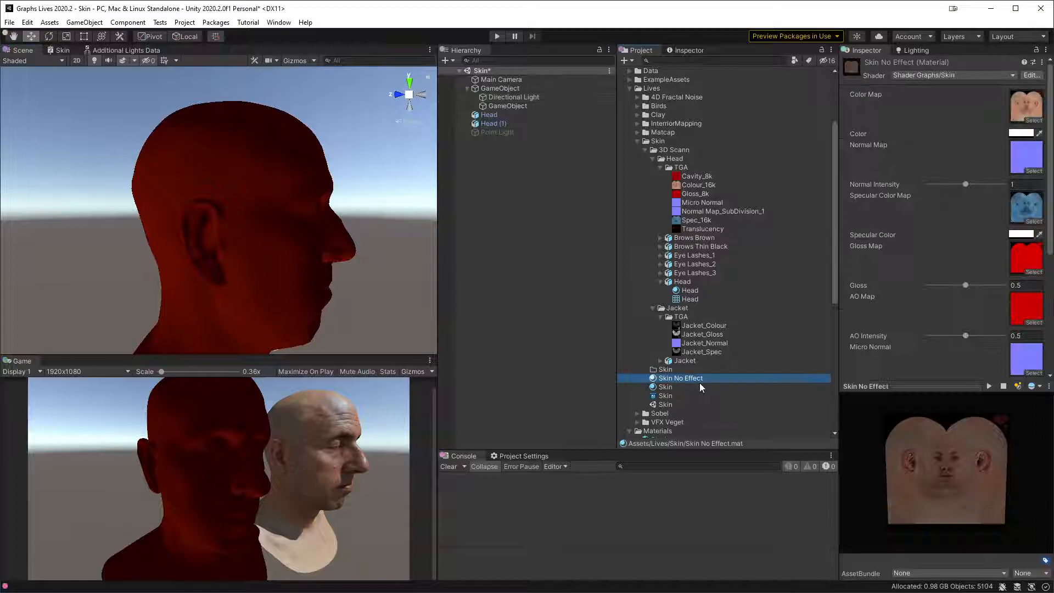
pyautogui.click(697, 387)
pyautogui.scroll(-5, 988, 261)
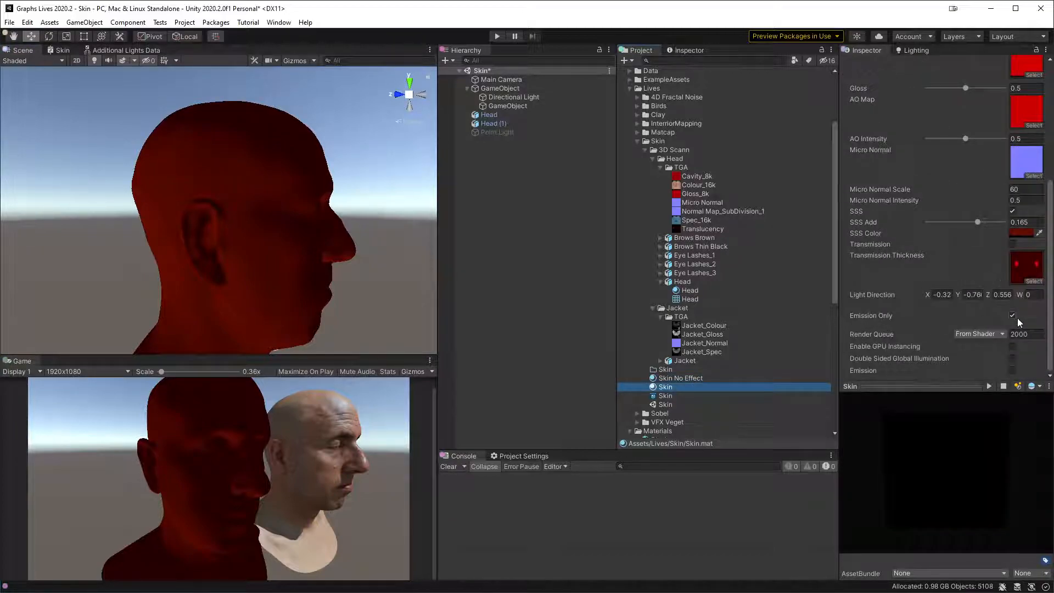
pyautogui.click(1014, 245)
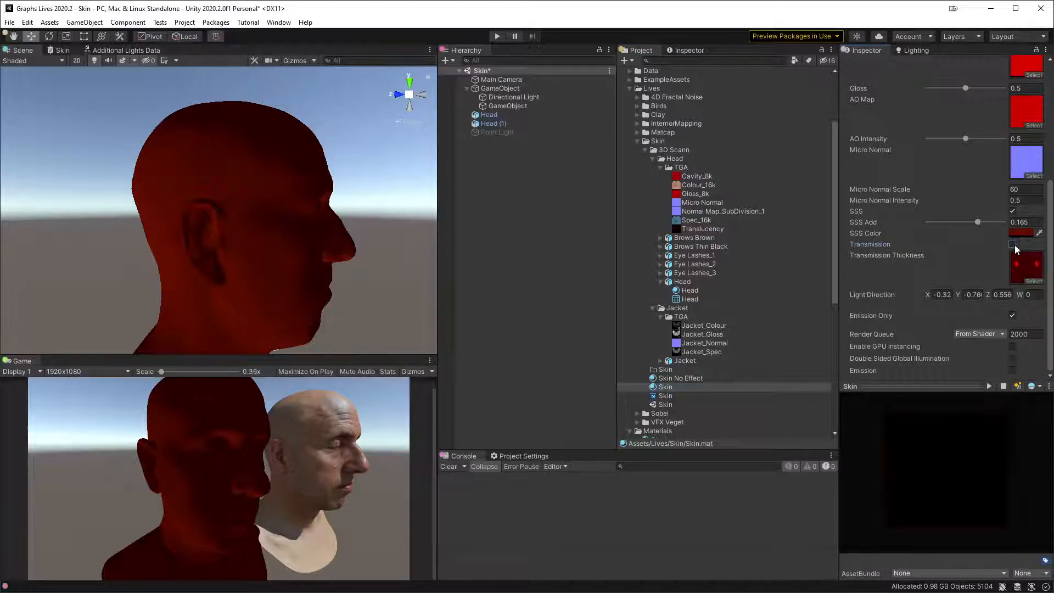
pyautogui.click(1013, 211)
pyautogui.click(1014, 212)
pyautogui.keyDown('alt'); pyautogui.moveTo(329, 192); pyautogui.dragTo(384, 215); pyautogui.keyUp('alt')
pyautogui.keyDown('alt'); pyautogui.moveTo(519, 212); pyautogui.dragTo(315, 223); pyautogui.keyUp('alt')
# - Disconnect the lower Saturate from the Add node's B input in the subsurface scattering chain, and save the Skin graph
pyautogui.click(129, 50)
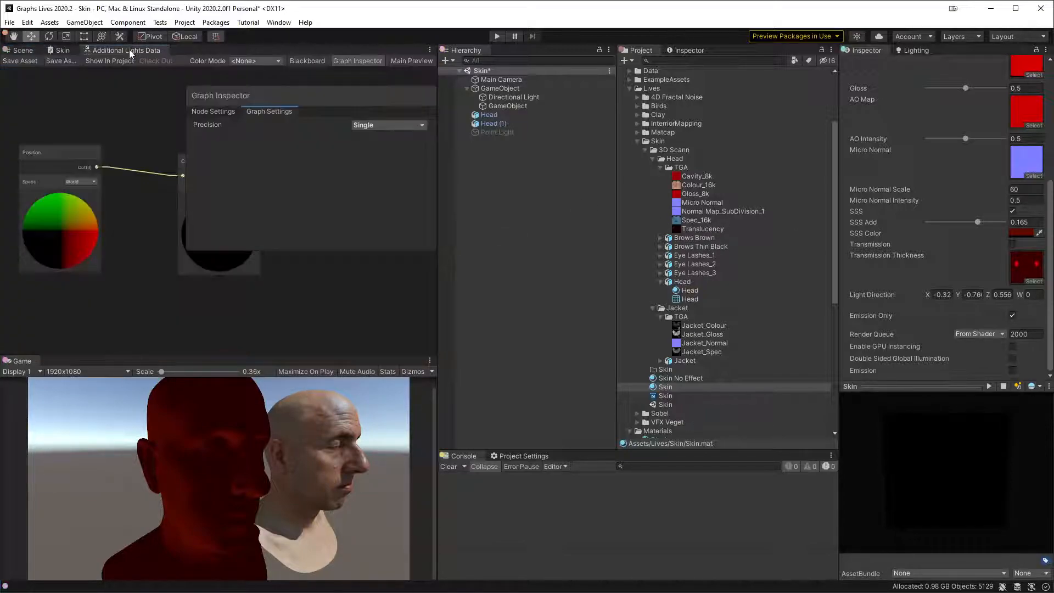
pyautogui.click(63, 51)
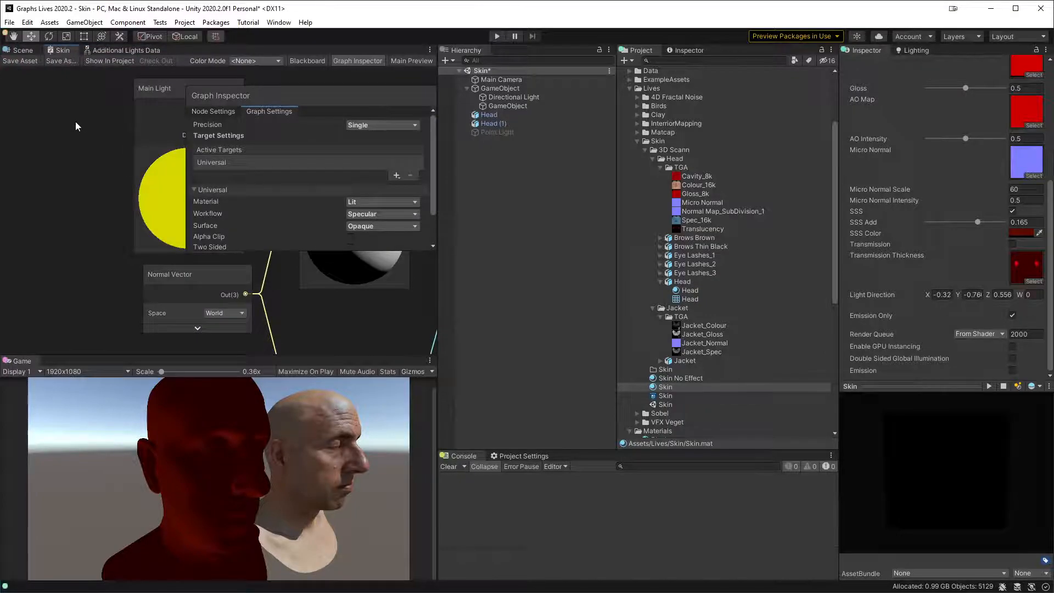
pyautogui.hotkey('shift', 'space')
pyautogui.moveTo(525, 244); pyautogui.dragTo(347, 357, button='middle')
pyautogui.moveTo(216, 149); pyautogui.dragTo(305, 61, button='middle')
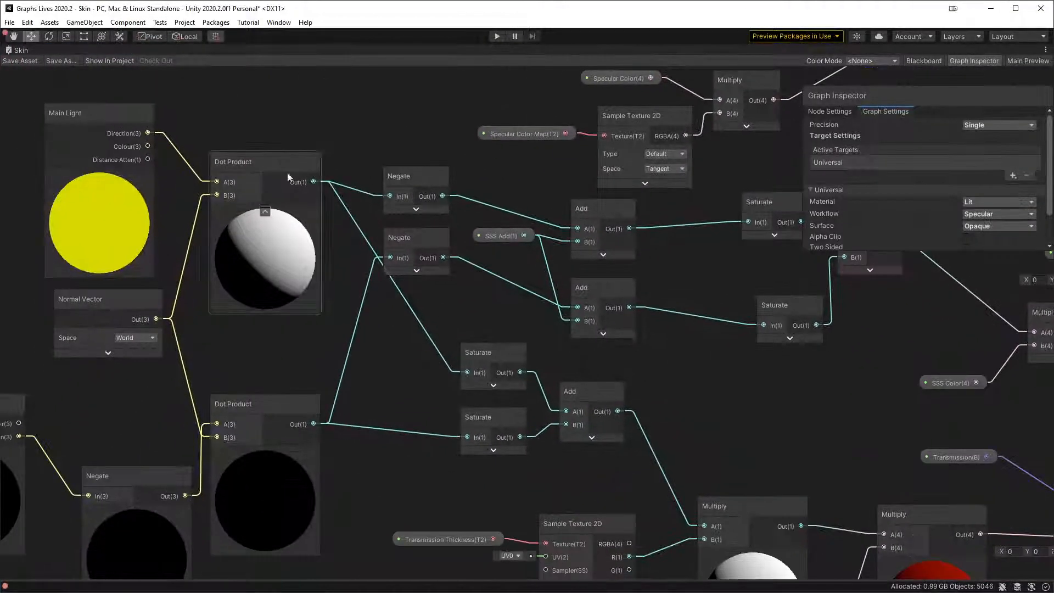
pyautogui.moveTo(531, 194); pyautogui.dragTo(332, 199, button='middle')
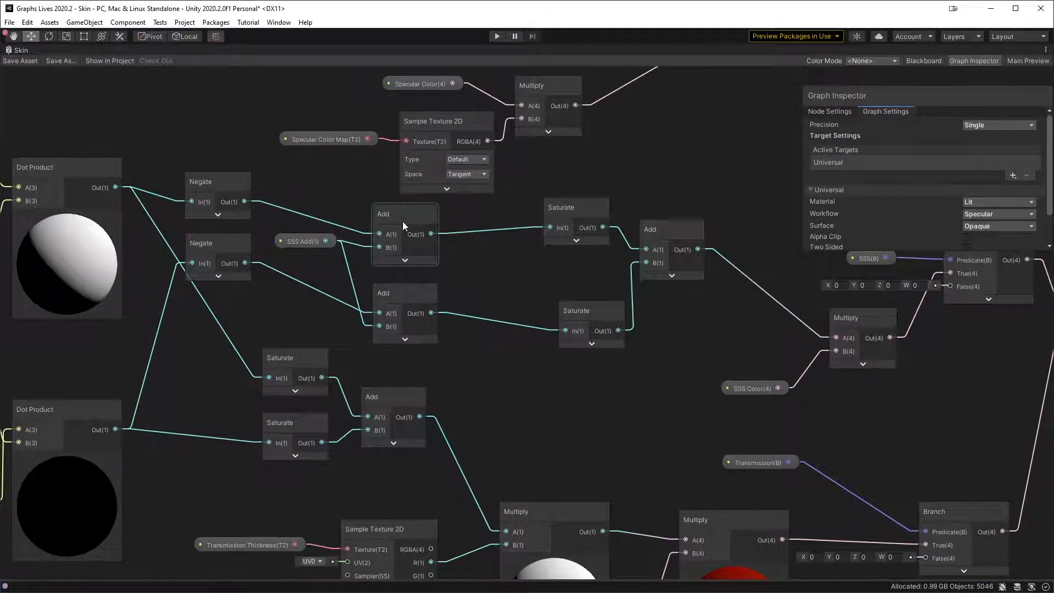
pyautogui.moveTo(633, 287); pyautogui.dragTo(695, 162)
pyautogui.click(696, 159)
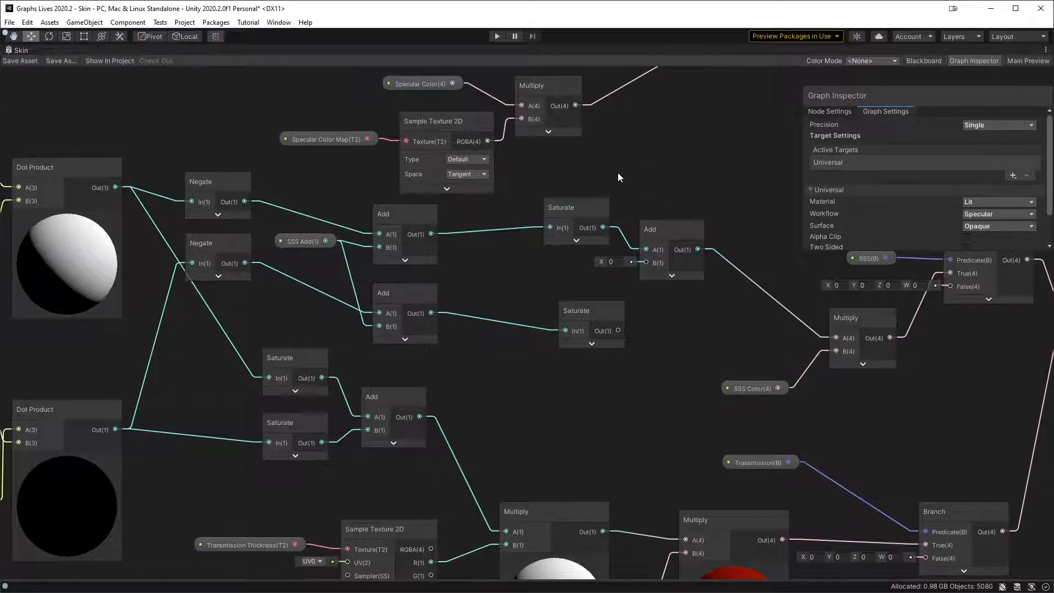
pyautogui.hotkey('shift', 'space')
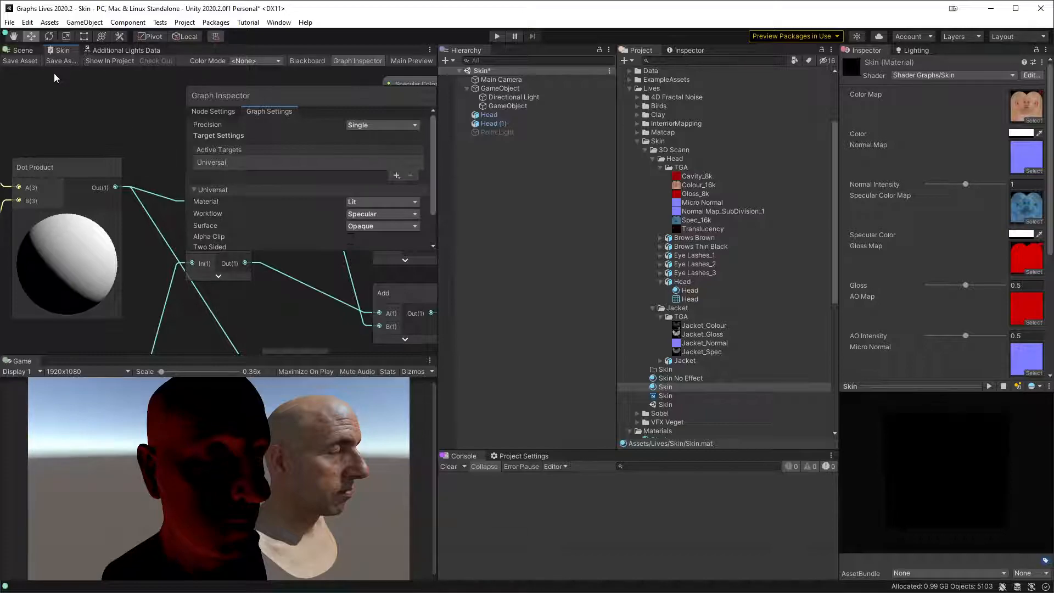
# - Try lowering SSS Add to 0 on the Skin material, and undo the change
pyautogui.moveTo(122, 135); pyautogui.dragTo(80, 81, button='middle')
pyautogui.moveTo(217, 284); pyautogui.dragTo(205, 319, button='middle')
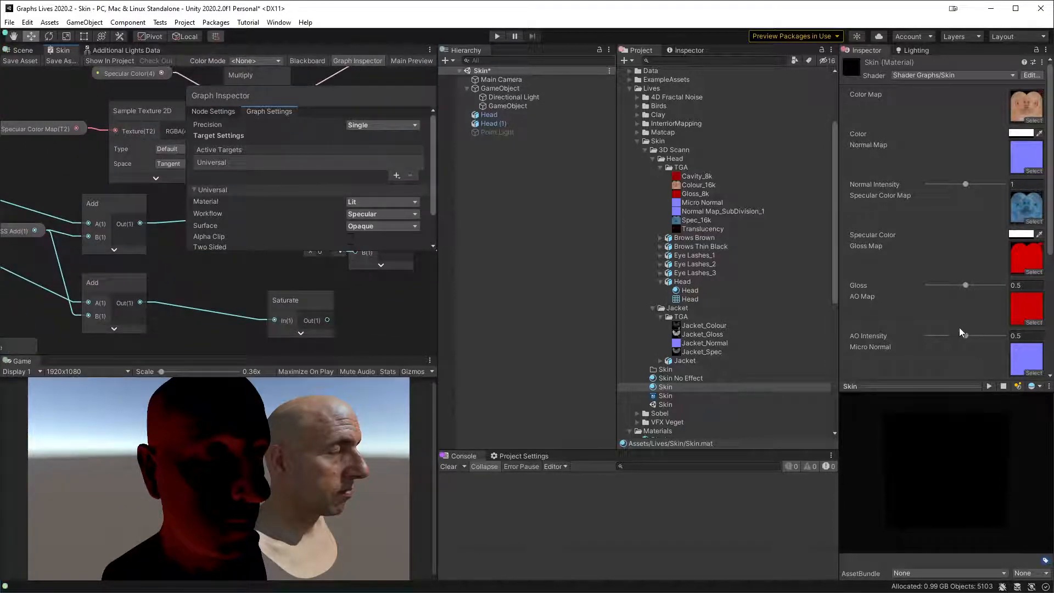
pyautogui.scroll(-5, 960, 329)
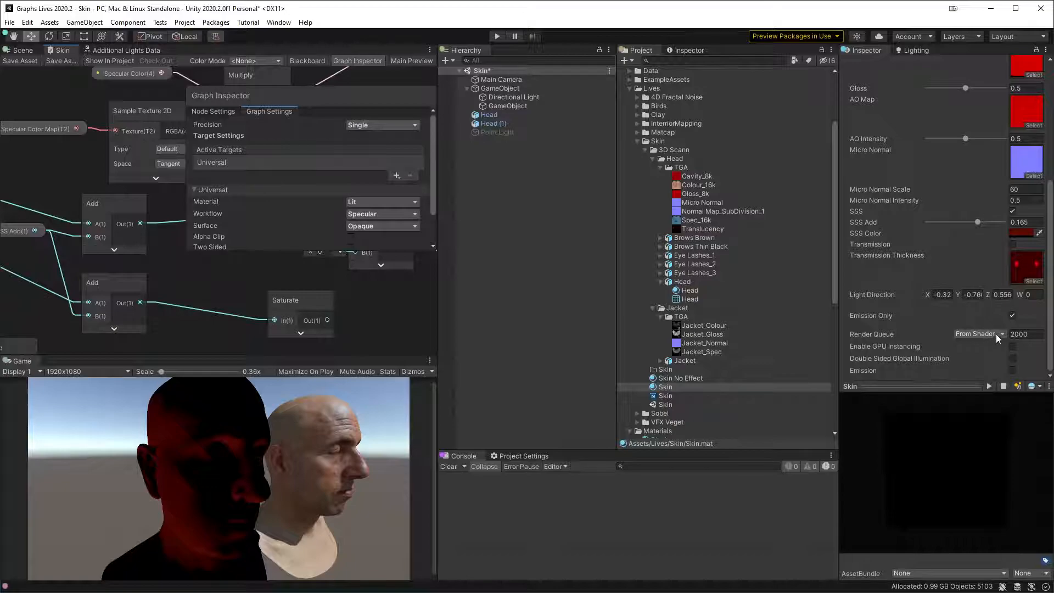
pyautogui.moveTo(975, 225); pyautogui.dragTo(858, 227)
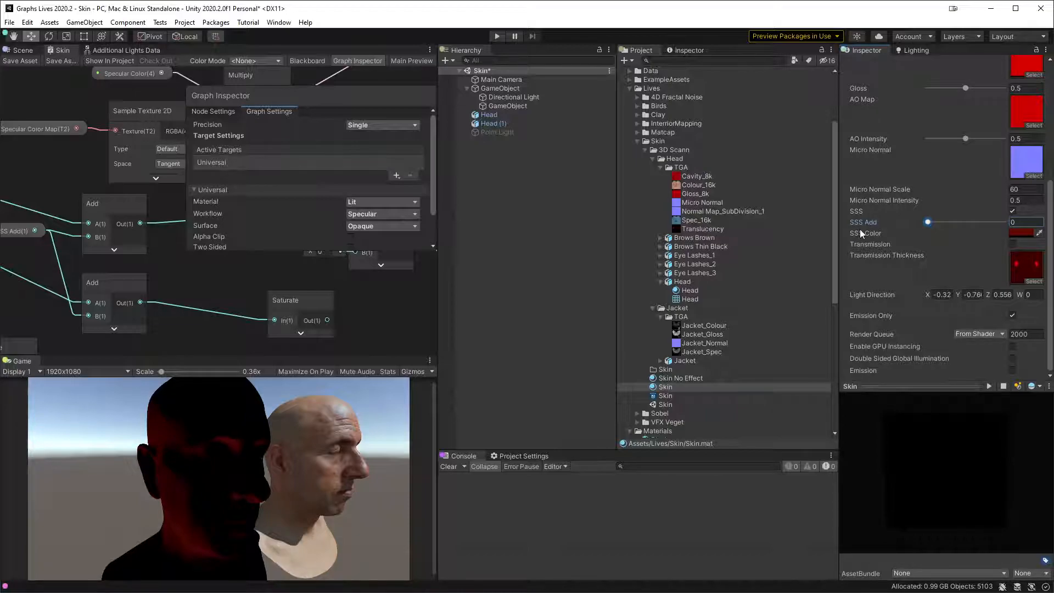
pyautogui.hotkey('ctrl', 'z')
# - Connect the main light's Dot Product output directly to the upper SSS Add node's A input, bypassing Negate, and save the graph
pyautogui.moveTo(132, 261); pyautogui.dragTo(537, 301, button='middle')
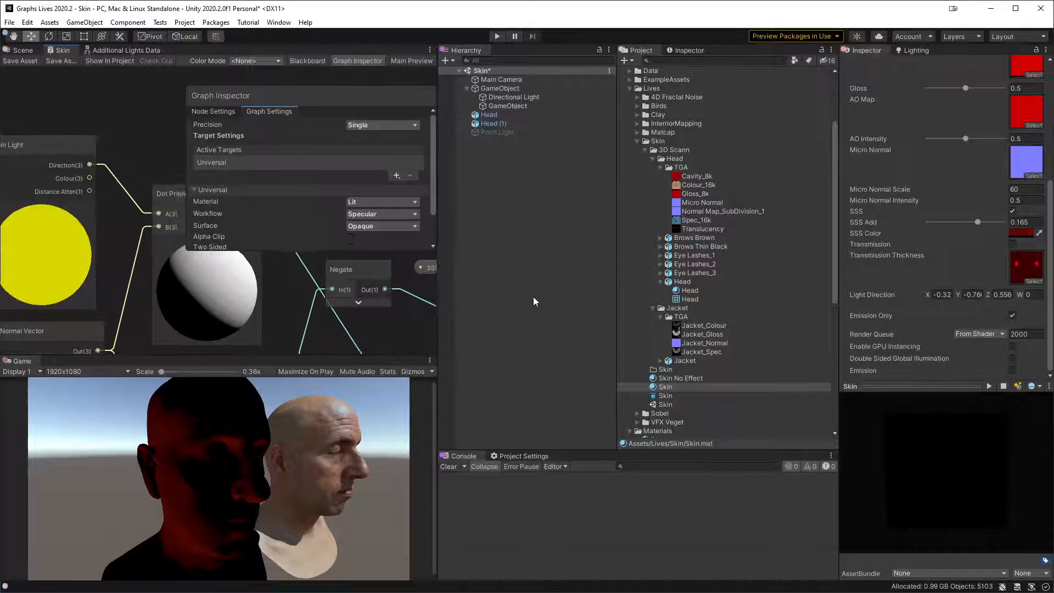
pyautogui.moveTo(174, 258); pyautogui.dragTo(39, 269, button='middle')
pyautogui.moveTo(262, 296); pyautogui.dragTo(406, 274, button='middle')
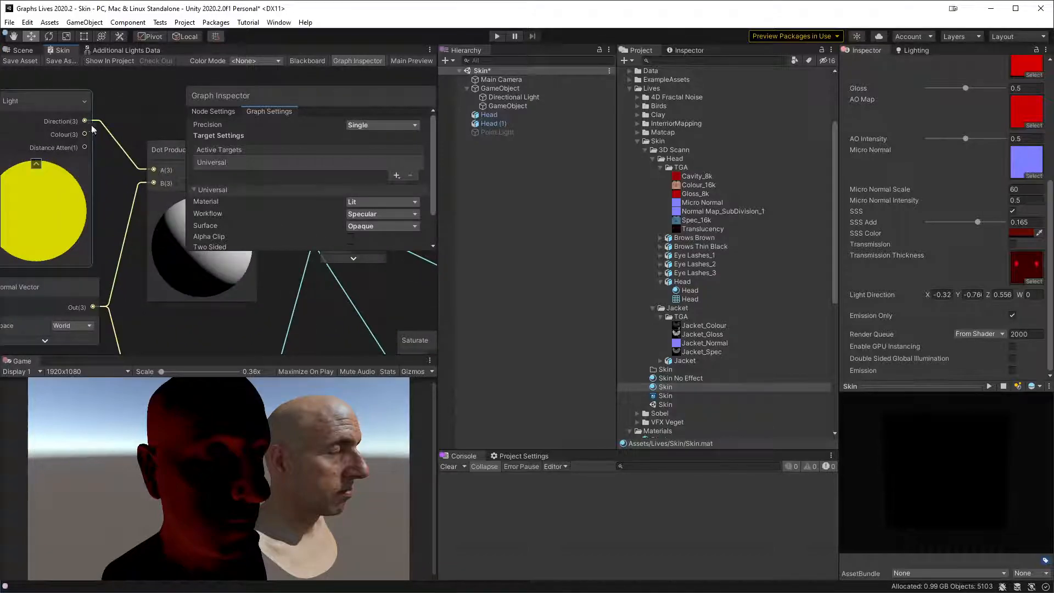
pyautogui.moveTo(151, 220); pyautogui.dragTo(14, 183, button='middle')
pyautogui.moveTo(88, 157); pyautogui.dragTo(145, 315, button='middle')
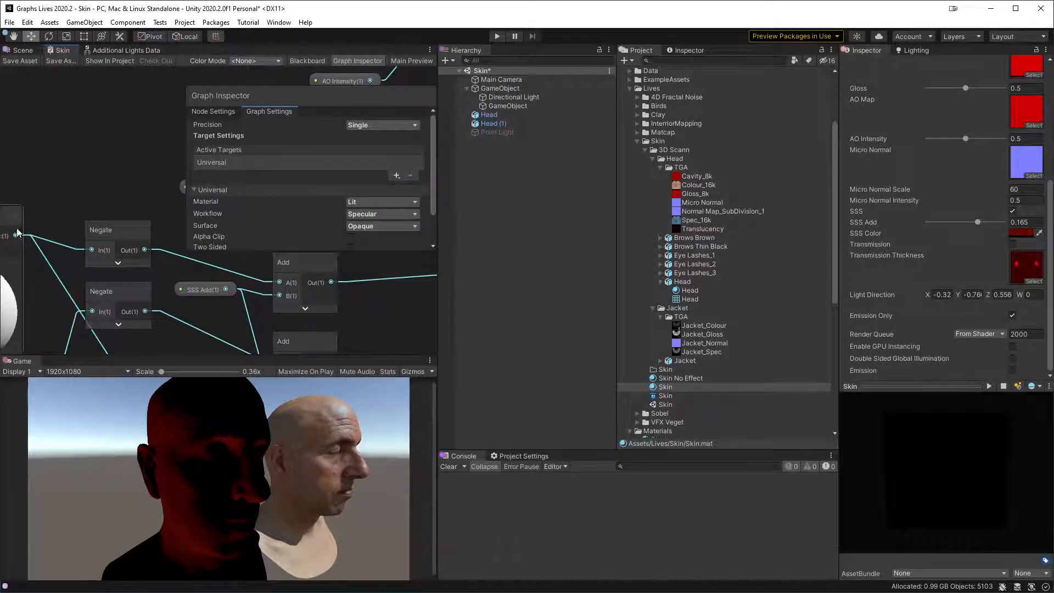
pyautogui.moveTo(21, 238); pyautogui.dragTo(303, 287)
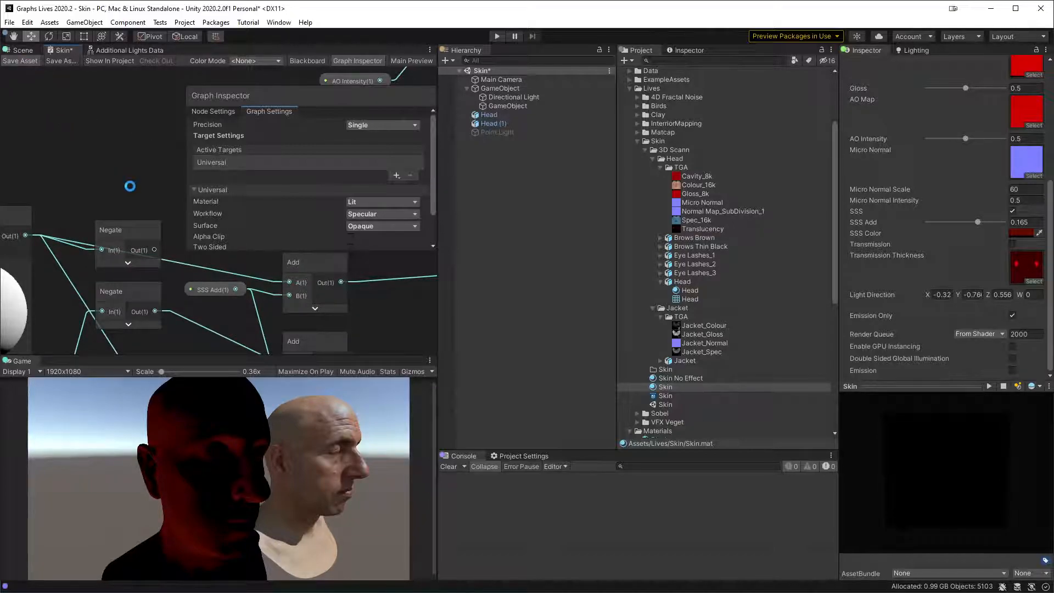
pyautogui.hotkey('ctrl', 's')
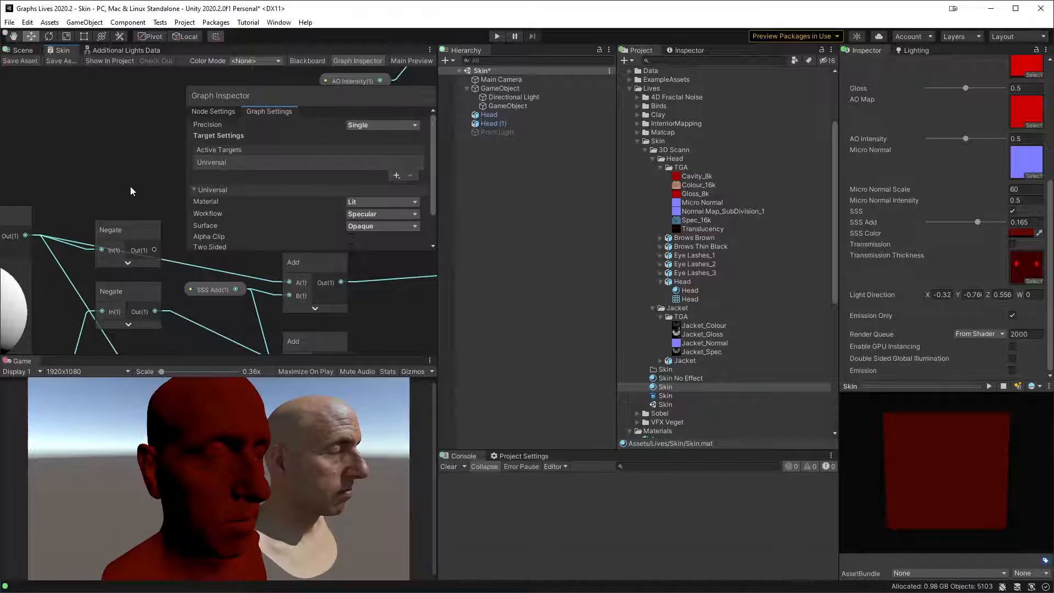
# - Connect the lower SSS Saturate to the following Add node's A input in place of the upper Saturate, and save the graph
pyautogui.moveTo(242, 318); pyautogui.dragTo(162, 269, button='middle')
pyautogui.scroll(-2, 149, 291)
pyautogui.moveTo(117, 335)
pyautogui.mouseDown(button='middle')
pyautogui.moveTo(137, 281)
pyautogui.moveTo(20, 322)
pyautogui.mouseUp(button='middle')
pyautogui.moveTo(196, 289); pyautogui.dragTo(115, 309, button='middle')
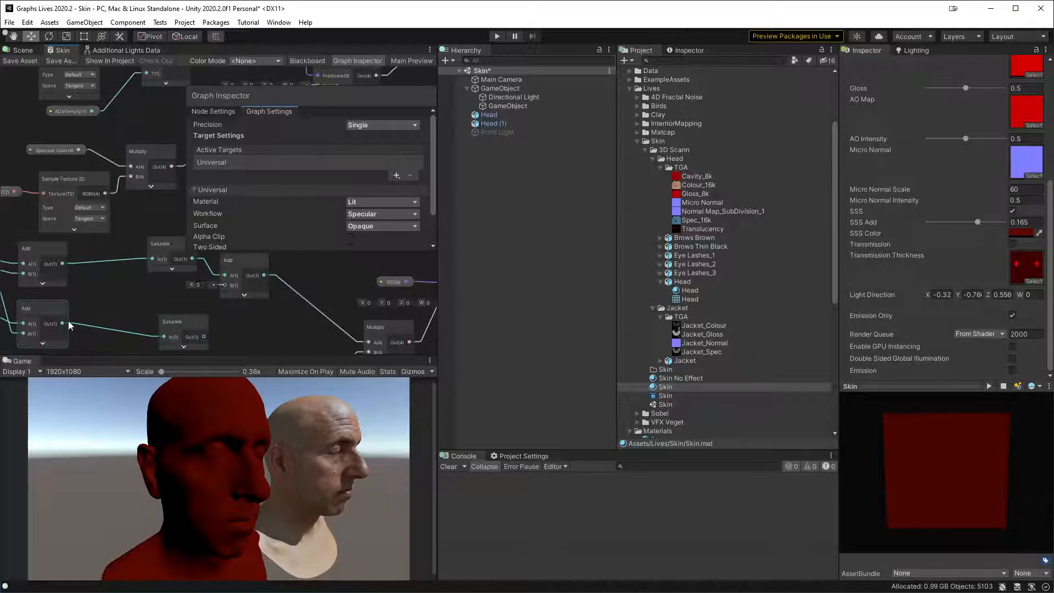
pyautogui.moveTo(208, 335); pyautogui.dragTo(221, 278)
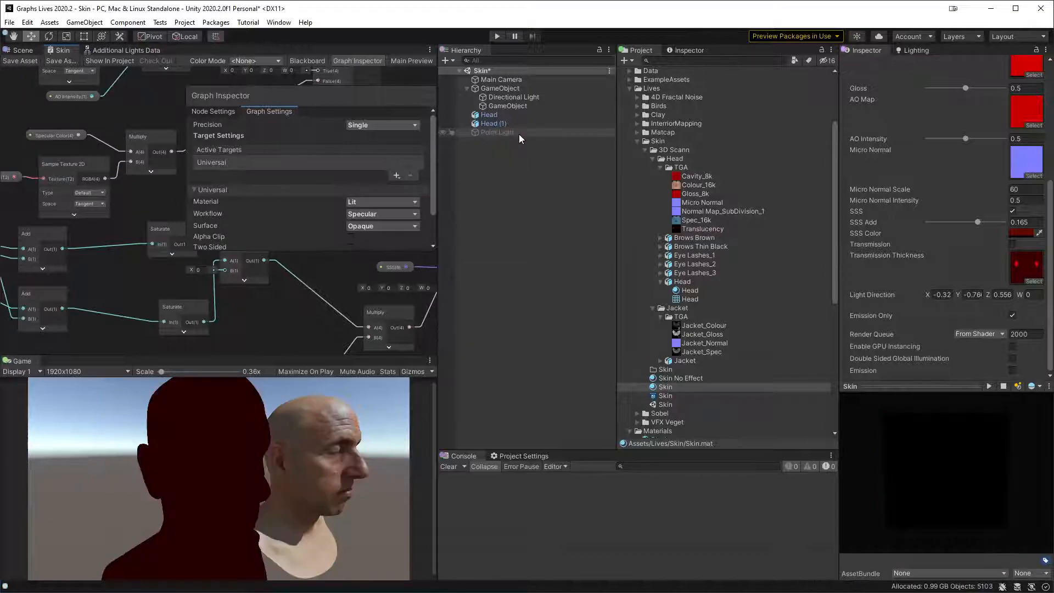
# - Enable the Point Light and inspect its effect on both heads in the Scene view
pyautogui.click(519, 132)
pyautogui.click(869, 65)
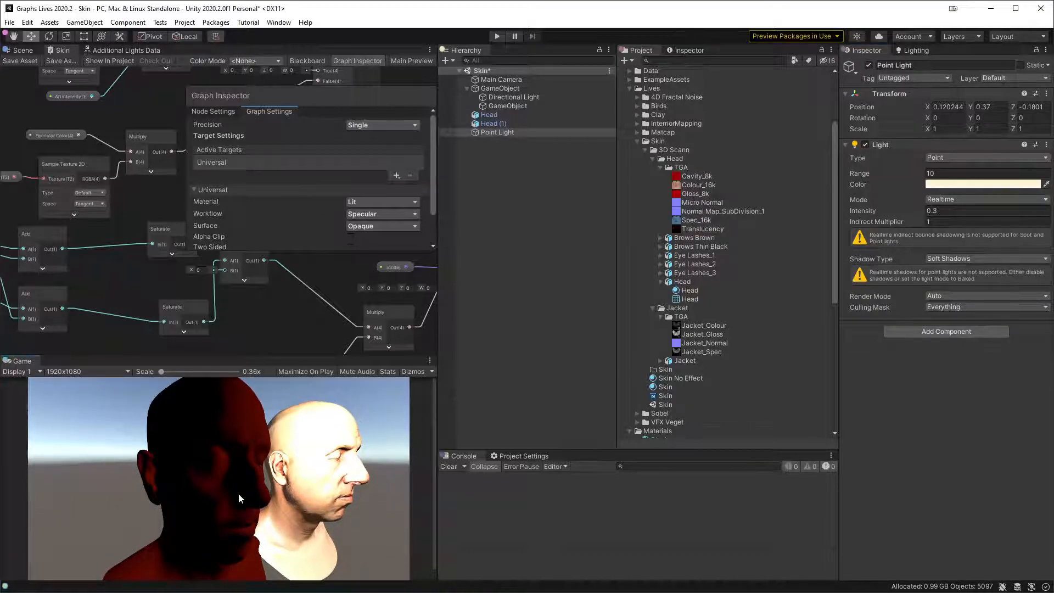
pyautogui.click(23, 50)
pyautogui.keyDown('alt'); pyautogui.moveTo(328, 190); pyautogui.dragTo(156, 254); pyautogui.keyUp('alt')
pyautogui.scroll(-6, 155, 253)
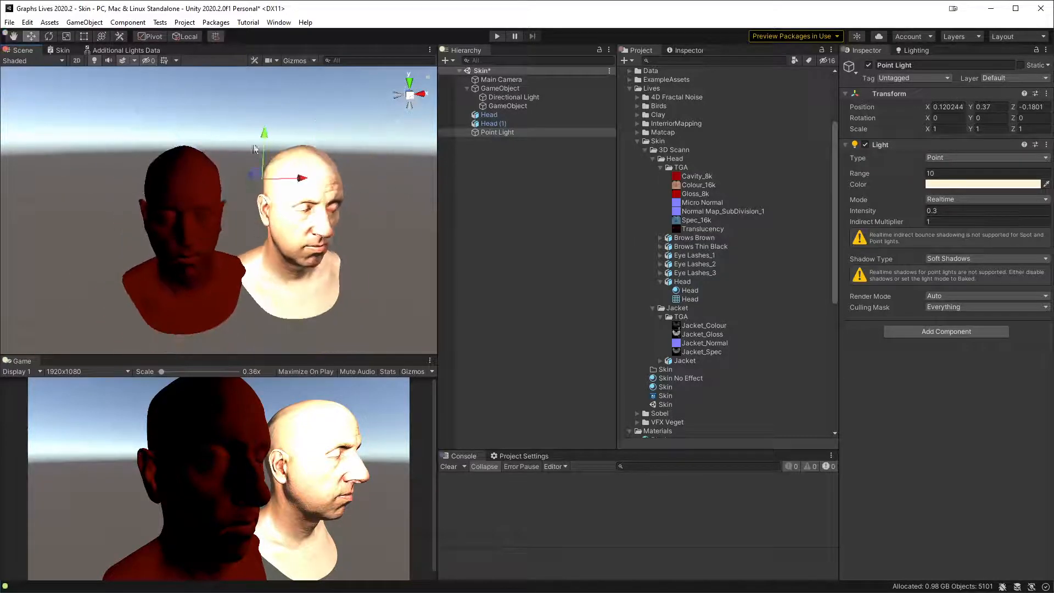
# - Try moving the Point Light near the heads, and undo the move
pyautogui.moveTo(263, 134); pyautogui.dragTo(218, 147)
pyautogui.hotkey('ctrl', 'z')
pyautogui.keyDown('alt'); pyautogui.moveTo(160, 287); pyautogui.dragTo(312, 211); pyautogui.keyUp('alt')
# - Insert the unused Negate node between the main light's Dot Product and the upper Saturate of the transmission chain in the Skin graph
pyautogui.click(62, 50)
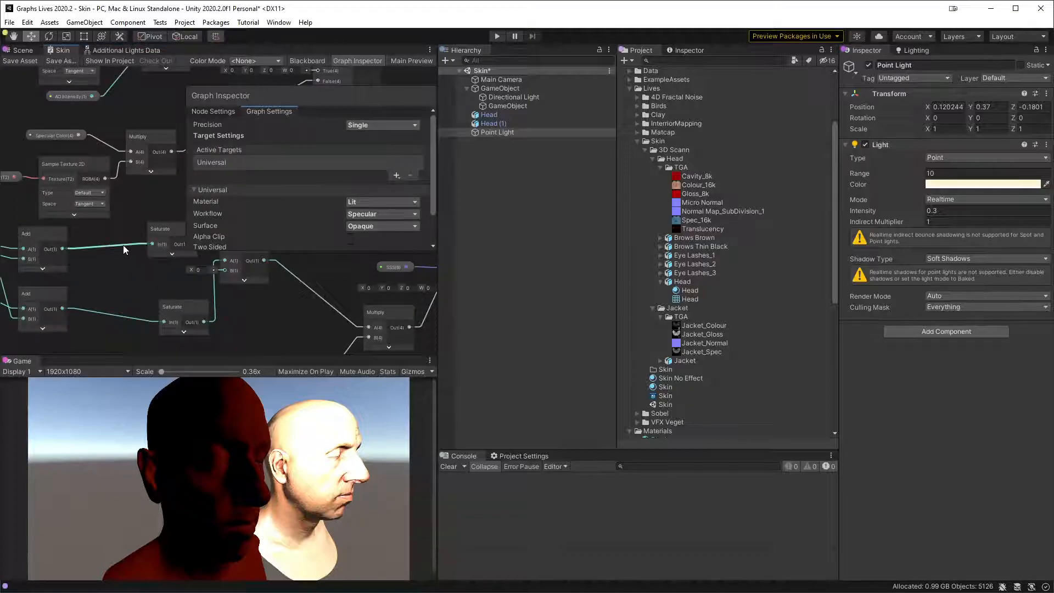
pyautogui.hotkey('shift', 'space')
pyautogui.scroll(3, 450, 230)
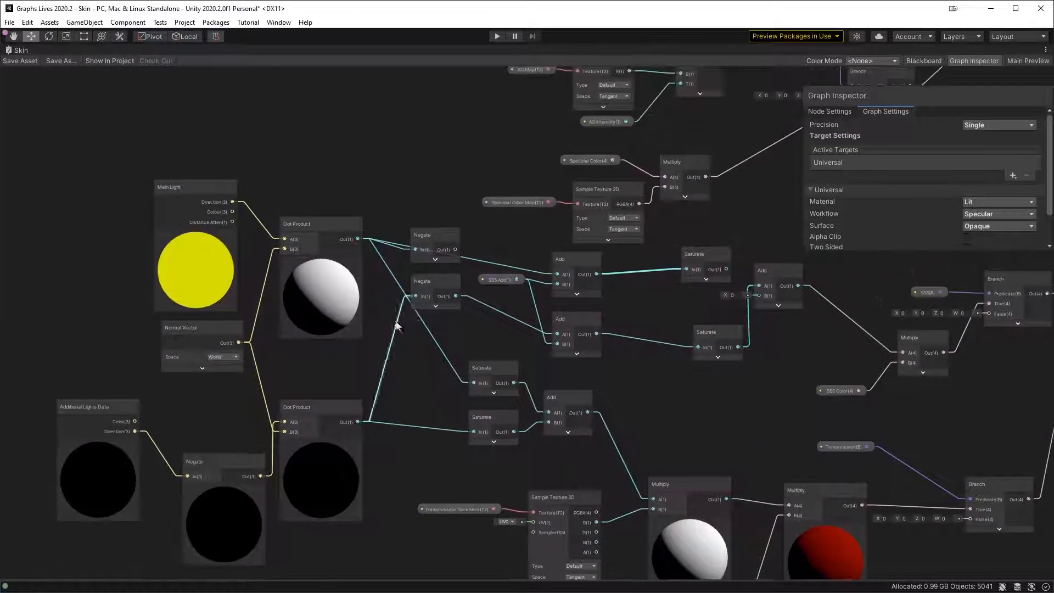
pyautogui.moveTo(631, 310); pyautogui.dragTo(417, 287, button='middle')
pyautogui.moveTo(200, 232); pyautogui.dragTo(193, 275)
pyautogui.moveTo(234, 280); pyautogui.dragTo(482, 301, button='middle')
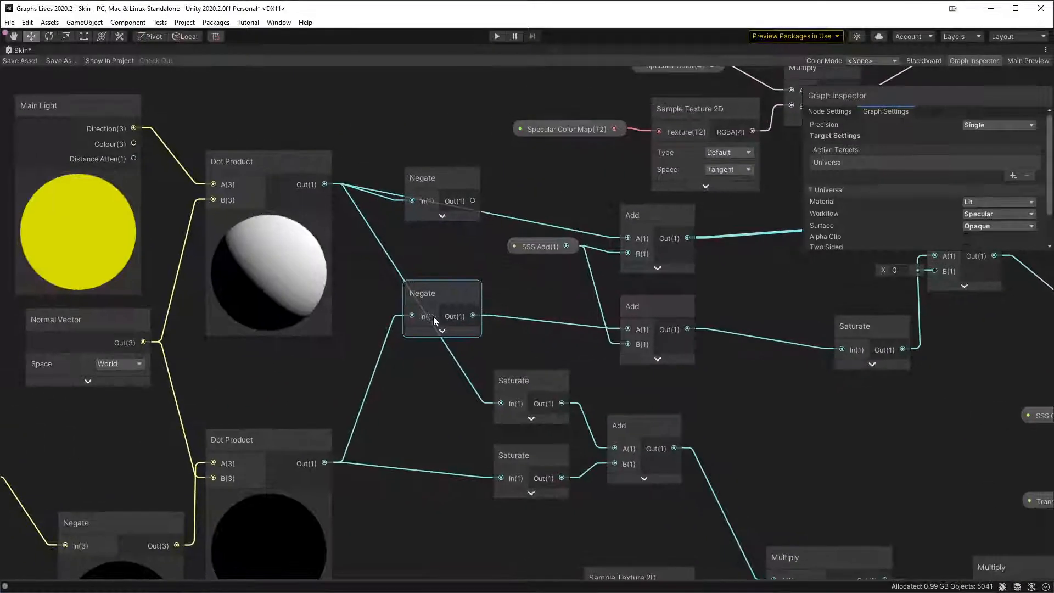
pyautogui.moveTo(431, 307); pyautogui.dragTo(439, 282)
pyautogui.moveTo(446, 179); pyautogui.dragTo(515, 408)
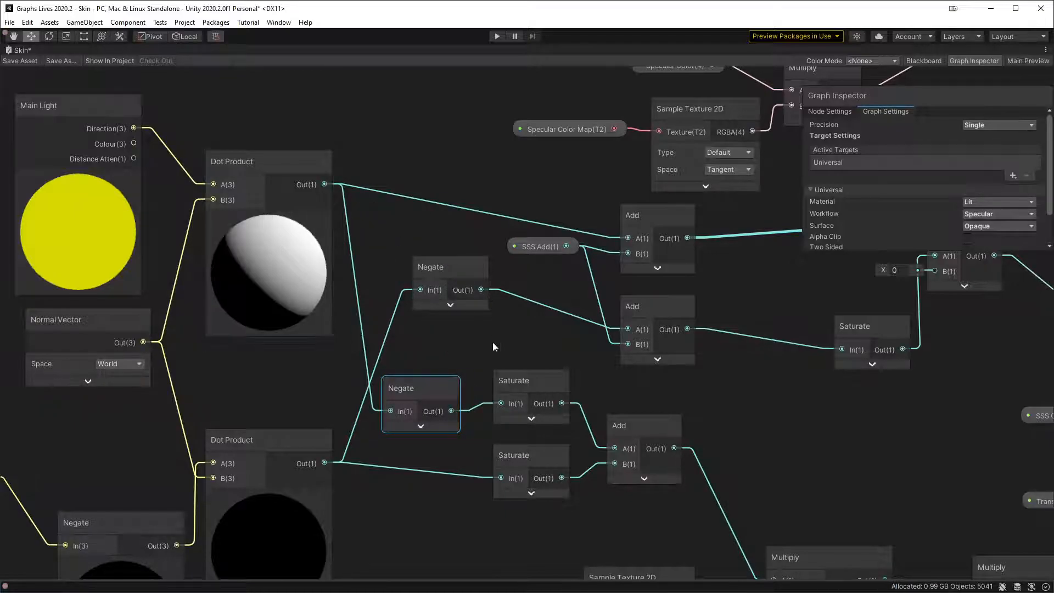
# - Reconnect the upper and lower SSS Saturate nodes to the following Add node's A and B inputs, and save the graph
pyautogui.moveTo(684, 294); pyautogui.dragTo(392, 326, button='middle')
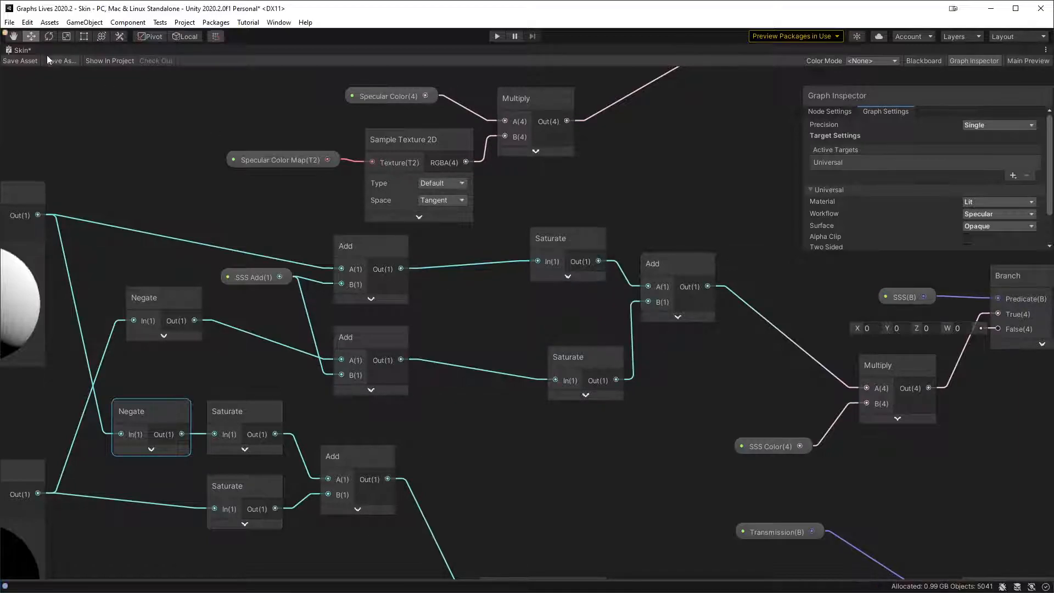
pyautogui.click(165, 193)
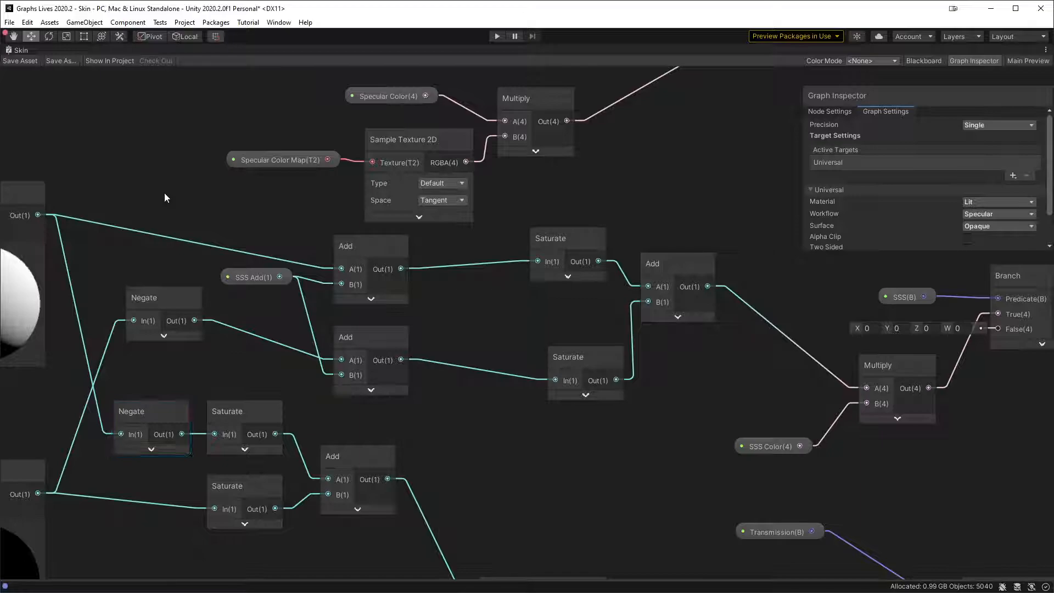
pyautogui.hotkey('shift', 'space')
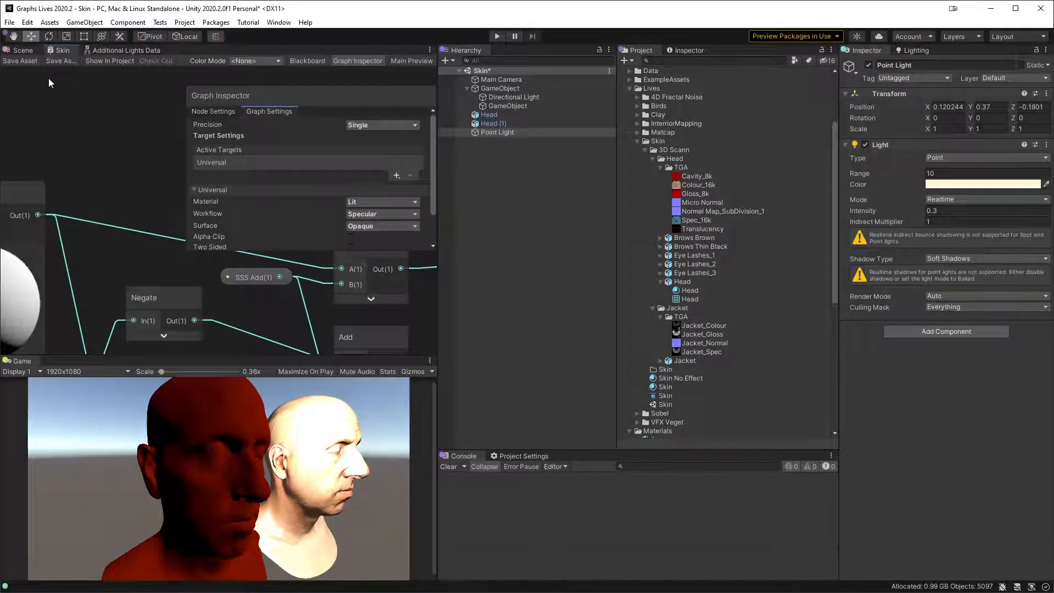
# - Enable Transmission and disable SSS on the Skin material, and inspect the emission from behind the head in the Scene view
pyautogui.click(25, 51)
pyautogui.keyDown('alt'); pyautogui.moveTo(219, 217); pyautogui.dragTo(104, 190); pyautogui.keyUp('alt')
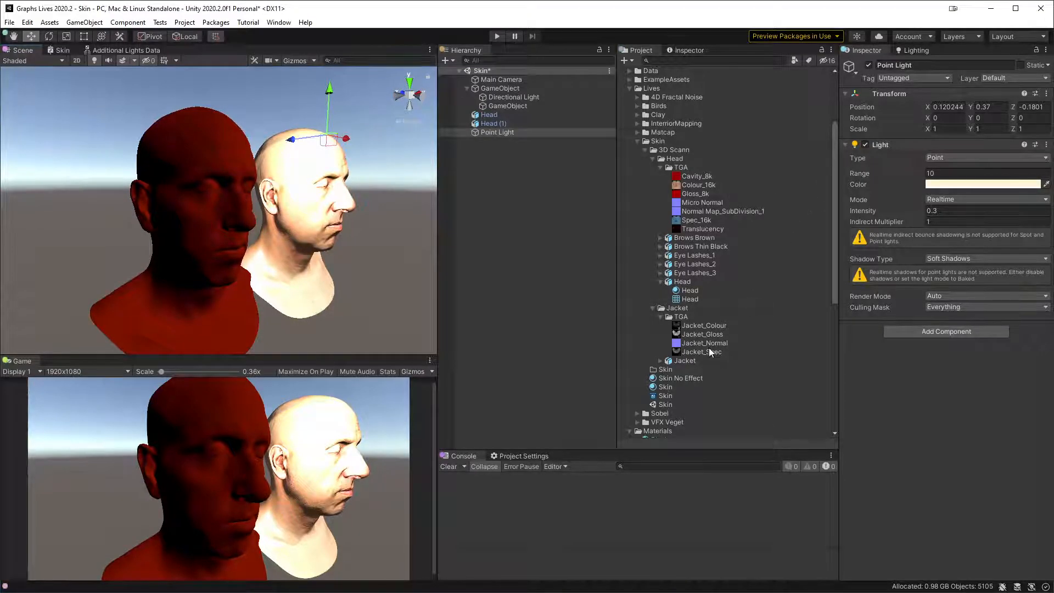
pyautogui.click(665, 386)
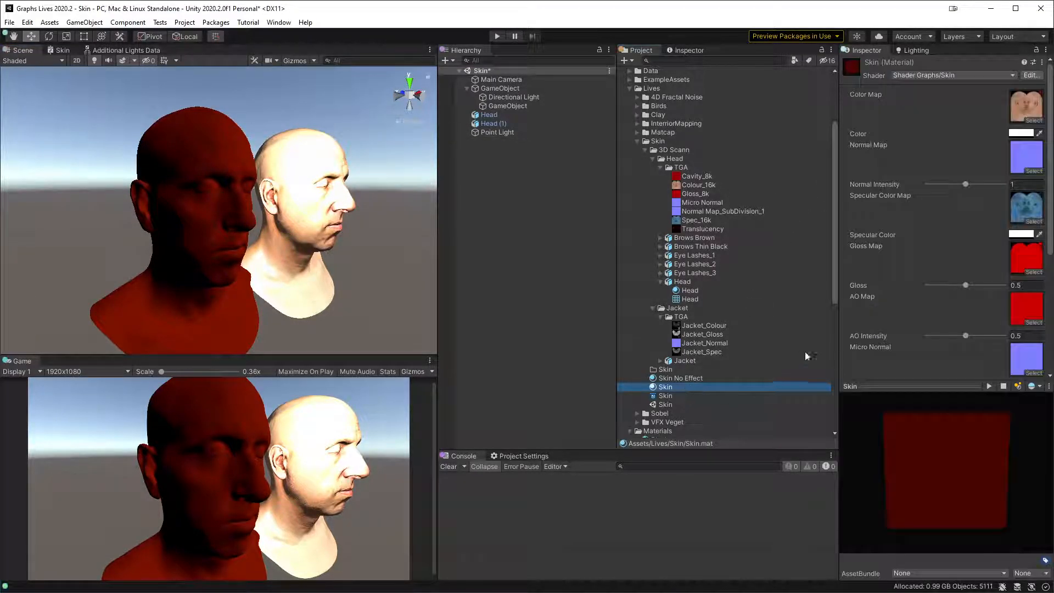
pyautogui.scroll(-5, 945, 220)
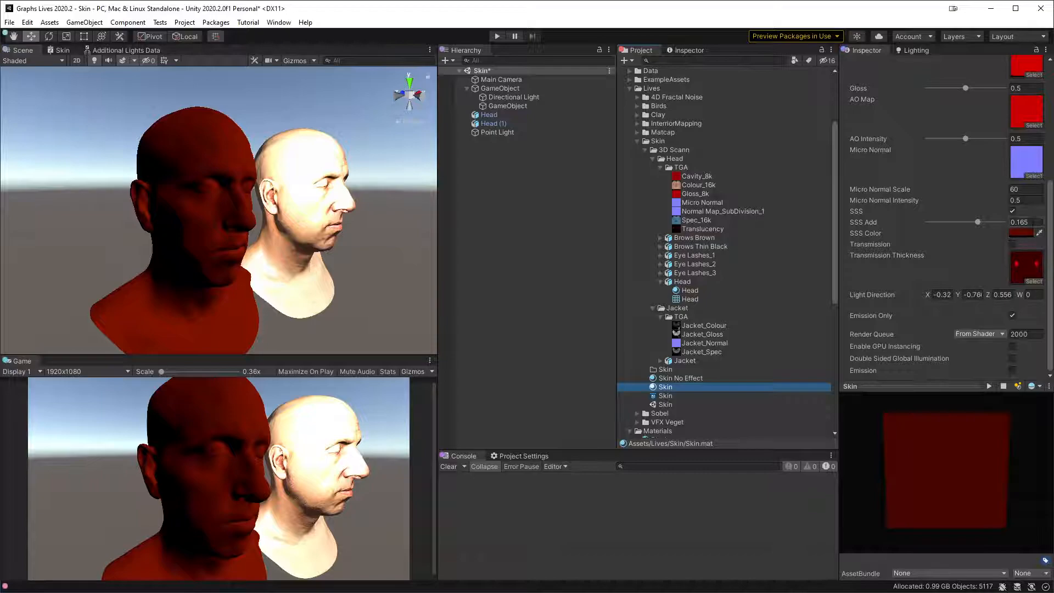
pyautogui.click(1013, 244)
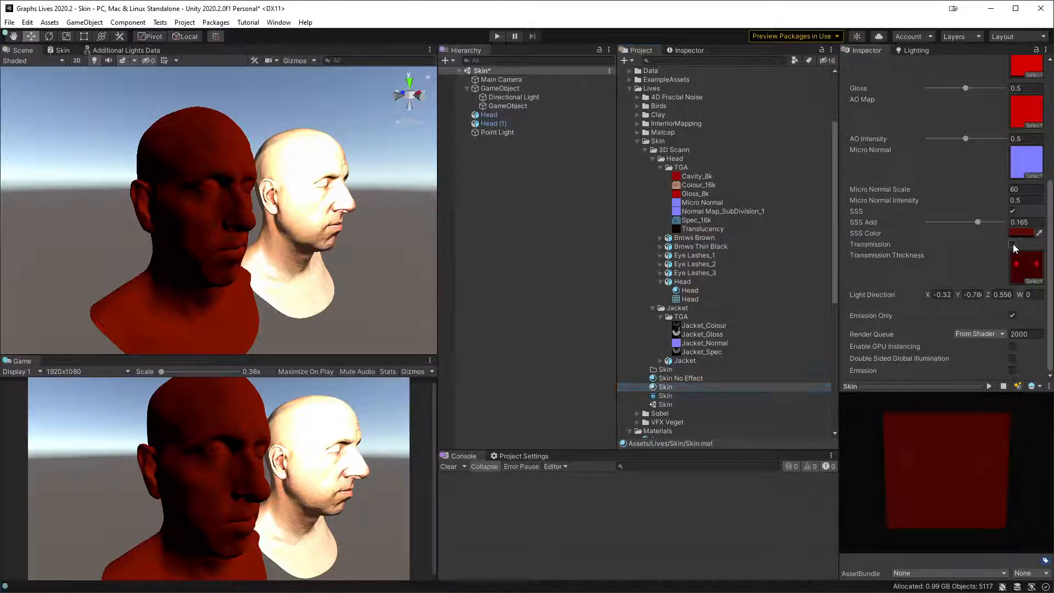
pyautogui.click(1014, 211)
pyautogui.keyDown('alt'); pyautogui.moveTo(192, 235); pyautogui.dragTo(454, 221); pyautogui.keyUp('alt')
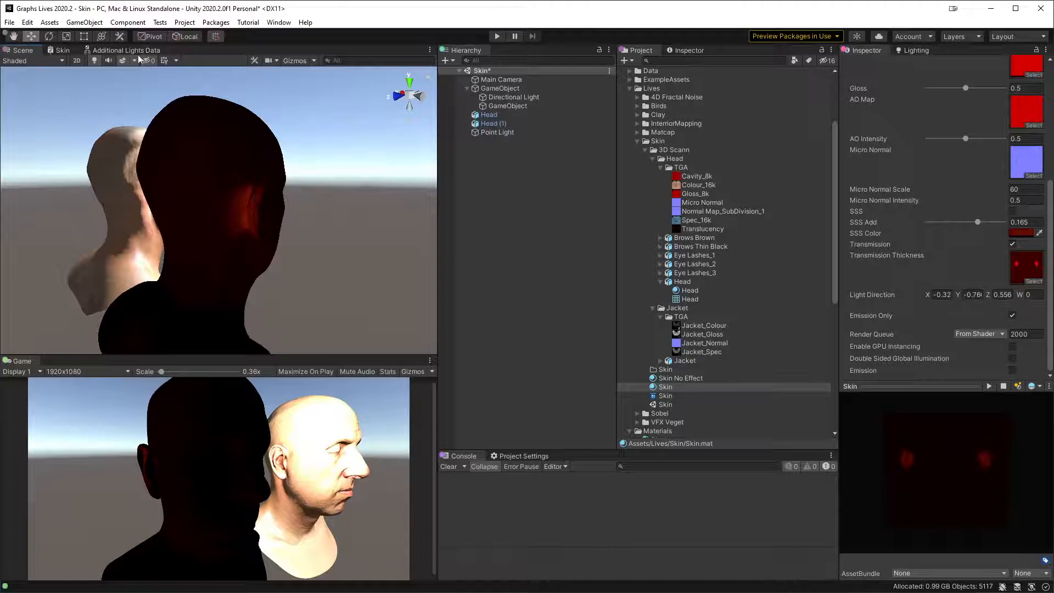
# - Hide the Graph Inspector and trace the transmission chain from the Saturate nodes to the thickness Multiply in the Skin graph
pyautogui.click(62, 50)
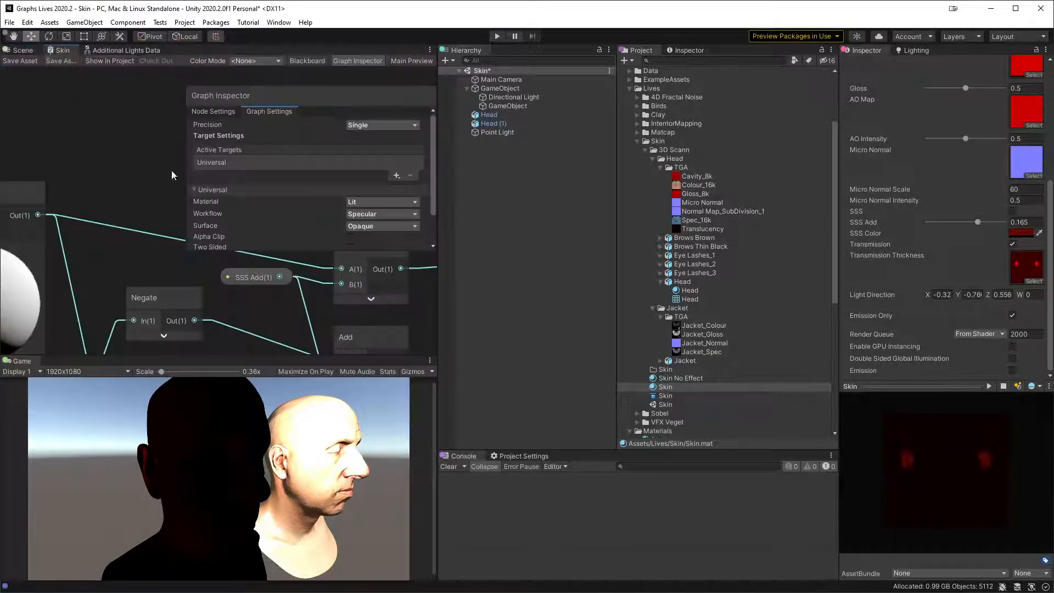
pyautogui.click(363, 63)
pyautogui.moveTo(237, 254); pyautogui.dragTo(185, 118, button='middle')
pyautogui.moveTo(314, 279); pyautogui.dragTo(338, 150, button='middle')
pyautogui.scroll(-2, 274, 192)
pyautogui.moveTo(113, 175); pyautogui.dragTo(158, 240, button='middle')
pyautogui.moveTo(369, 298); pyautogui.dragTo(107, 113, button='middle')
pyautogui.moveTo(229, 215); pyautogui.dragTo(394, 262, button='middle')
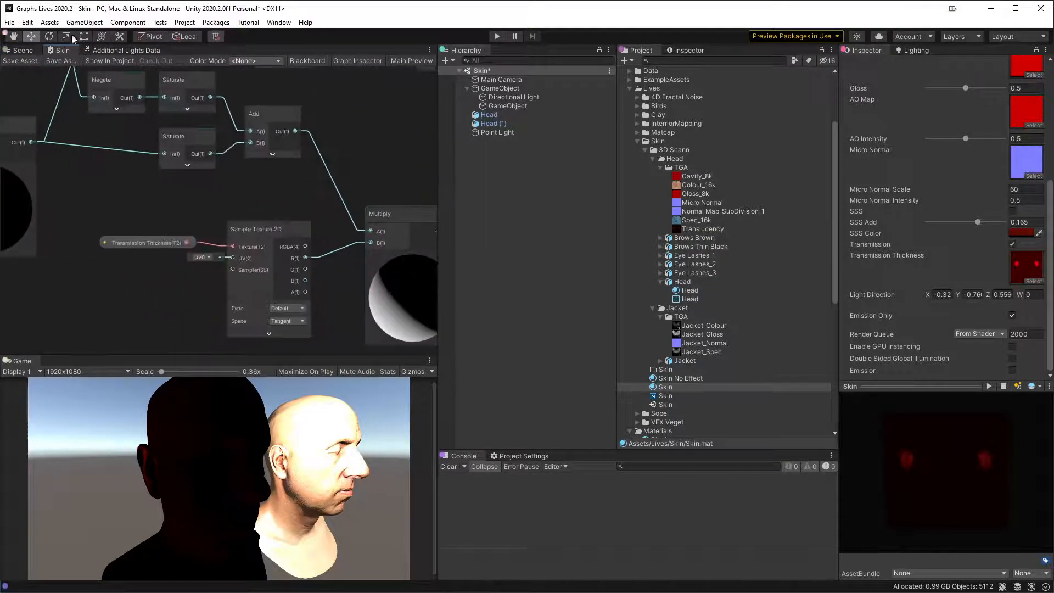
# - Compare the light passing through the ears with Transmission off and on, viewing the head from behind and the side
pyautogui.click(29, 52)
pyautogui.keyDown('alt'); pyautogui.moveTo(288, 179); pyautogui.dragTo(315, 190); pyautogui.keyUp('alt')
pyautogui.moveTo(315, 191); pyautogui.dragTo(251, 325, button='right')
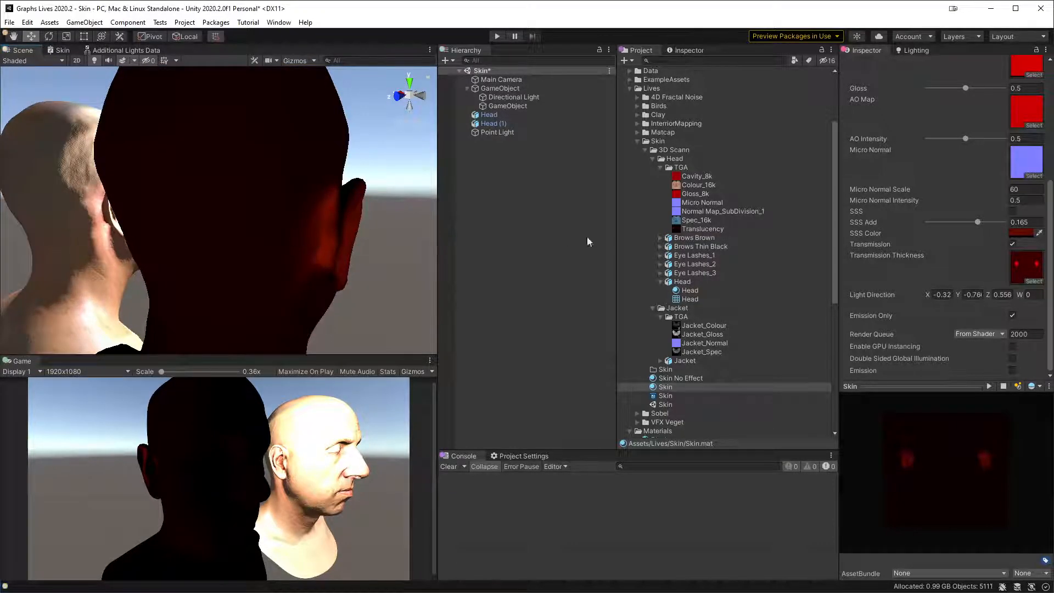
pyautogui.click(1014, 245)
pyautogui.click(1014, 246)
pyautogui.keyDown('alt'); pyautogui.moveTo(307, 228); pyautogui.dragTo(259, 221, button='right'); pyautogui.keyUp('alt')
pyautogui.keyDown('alt'); pyautogui.moveTo(259, 222); pyautogui.dragTo(253, 283); pyautogui.keyUp('alt')
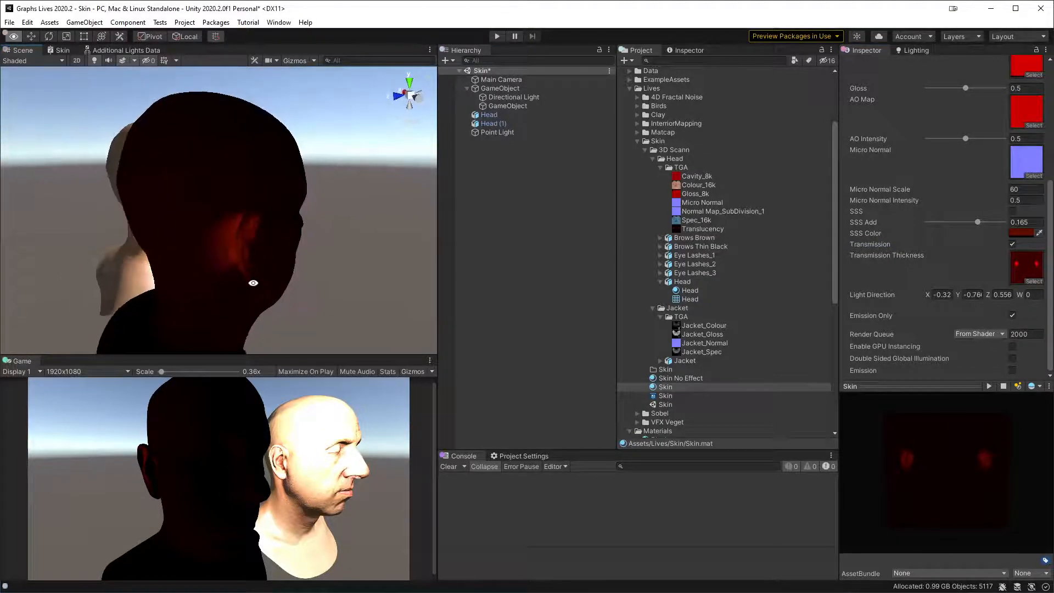
pyautogui.keyDown('alt'); pyautogui.moveTo(277, 240); pyautogui.dragTo(416, 338); pyautogui.keyUp('alt')
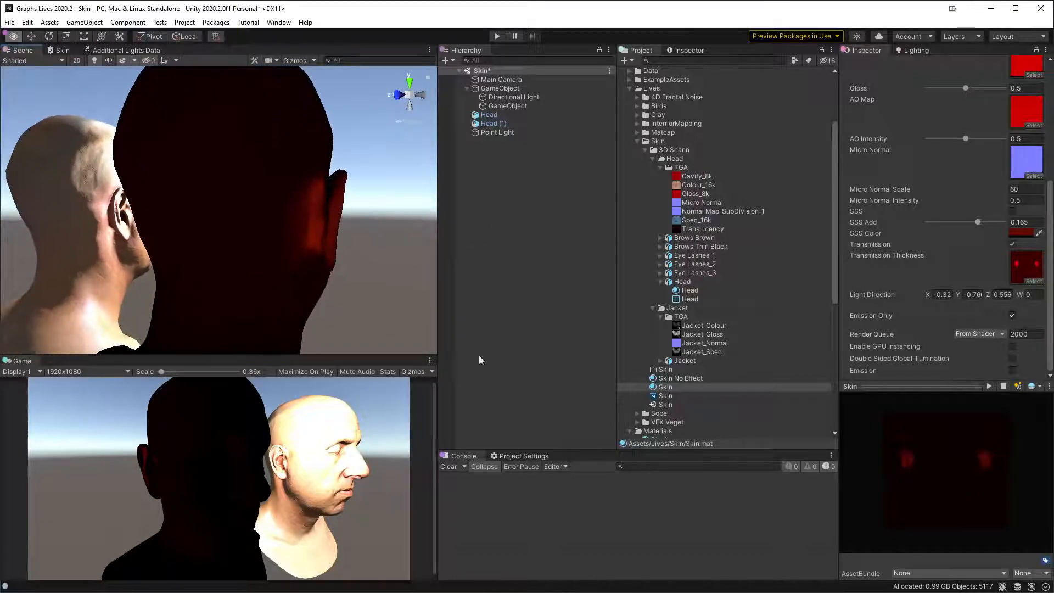
pyautogui.keyDown('alt'); pyautogui.moveTo(307, 219); pyautogui.dragTo(228, 207); pyautogui.keyUp('alt')
pyautogui.keyDown('alt'); pyautogui.moveTo(228, 207); pyautogui.dragTo(271, 324, button='right'); pyautogui.keyUp('alt')
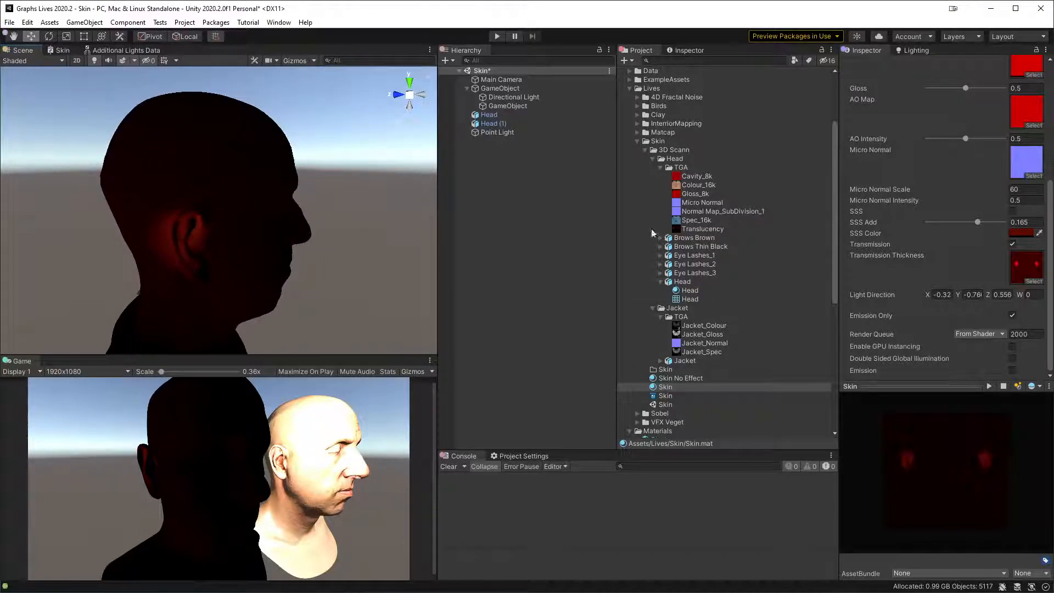
# - Enable SSS and turn off Emission Only on the Skin material, and inspect both heads in the maximized Scene view
pyautogui.click(1012, 211)
pyautogui.keyDown('alt'); pyautogui.moveTo(252, 223); pyautogui.dragTo(77, 185); pyautogui.keyUp('alt')
pyautogui.keyDown('alt'); pyautogui.moveTo(338, 171); pyautogui.dragTo(653, 308); pyautogui.keyUp('alt')
pyautogui.press('w')
pyautogui.hotkey('shift', 'space')
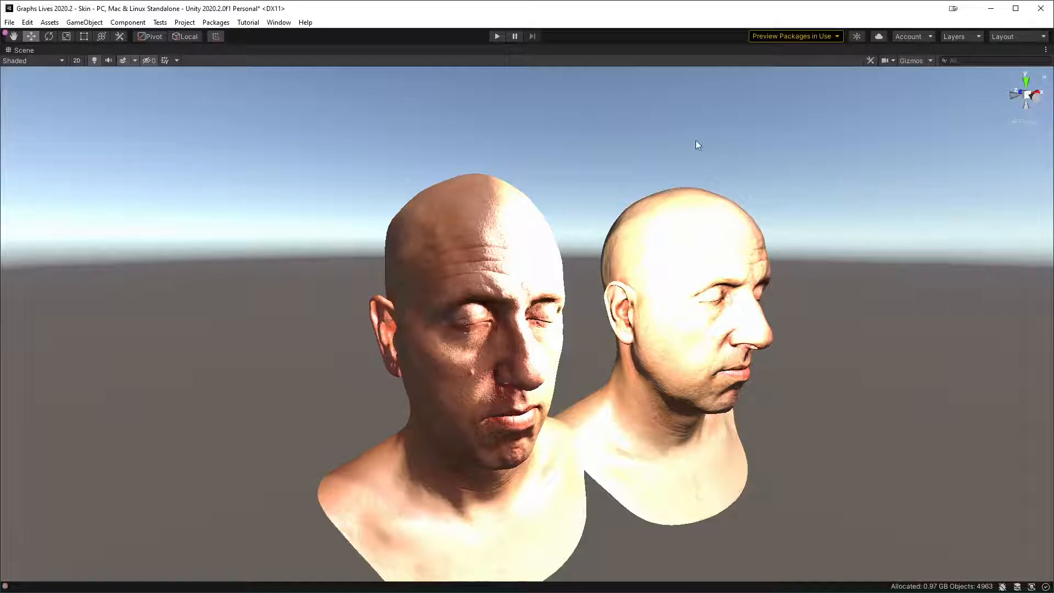
pyautogui.hotkey('shift', 'space')
# - Examine how the main and additional light directions feed the subsurface scattering and transmission chains in the Skin graph
pyautogui.click(519, 133)
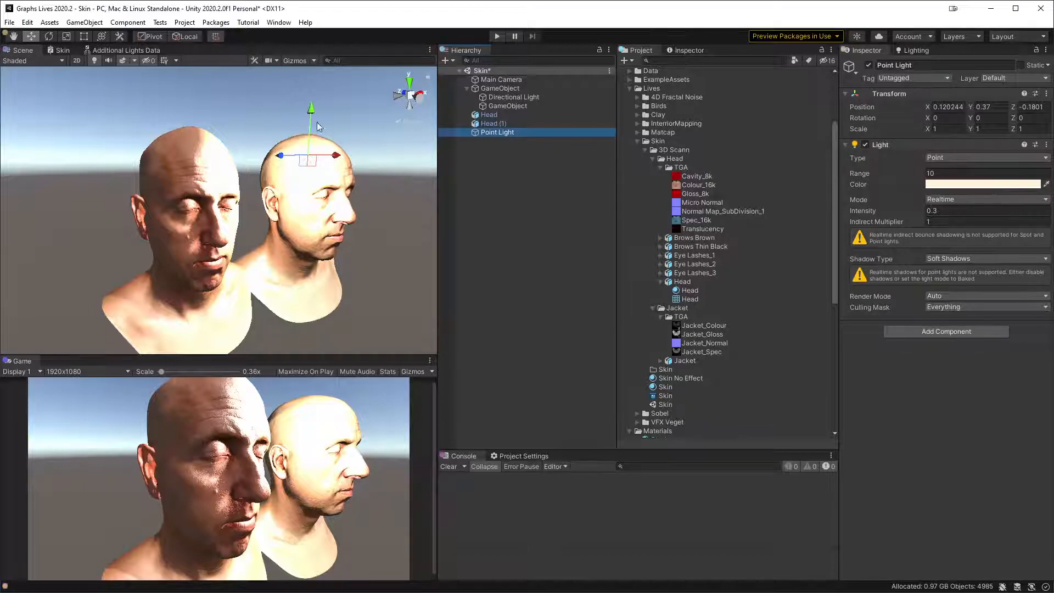
pyautogui.click(62, 50)
pyautogui.hotkey('shift', 'space')
pyautogui.moveTo(164, 204); pyautogui.dragTo(612, 275, button='middle')
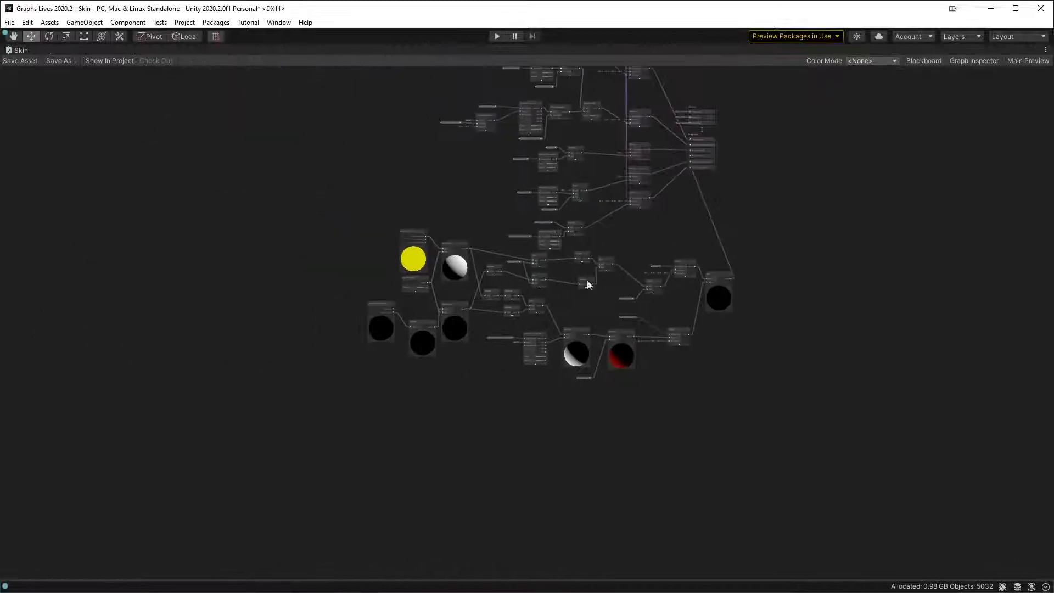
pyautogui.scroll(8, 473, 337)
pyautogui.scroll(-1, 441, 413)
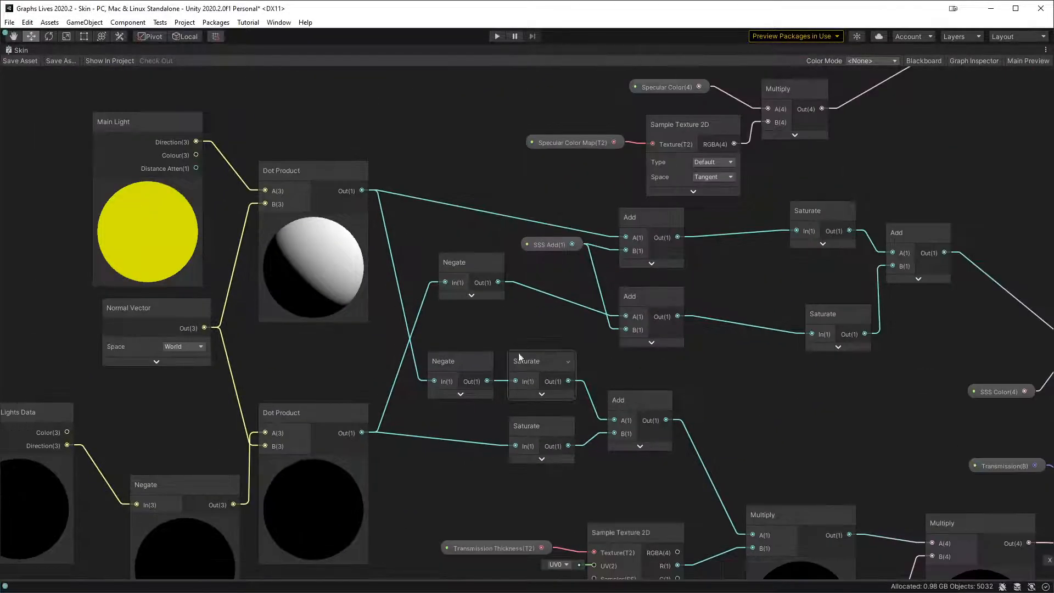
pyautogui.moveTo(503, 196); pyautogui.dragTo(356, 230, button='middle')
pyautogui.scroll(-2, 355, 251)
pyautogui.scroll(-1, 354, 251)
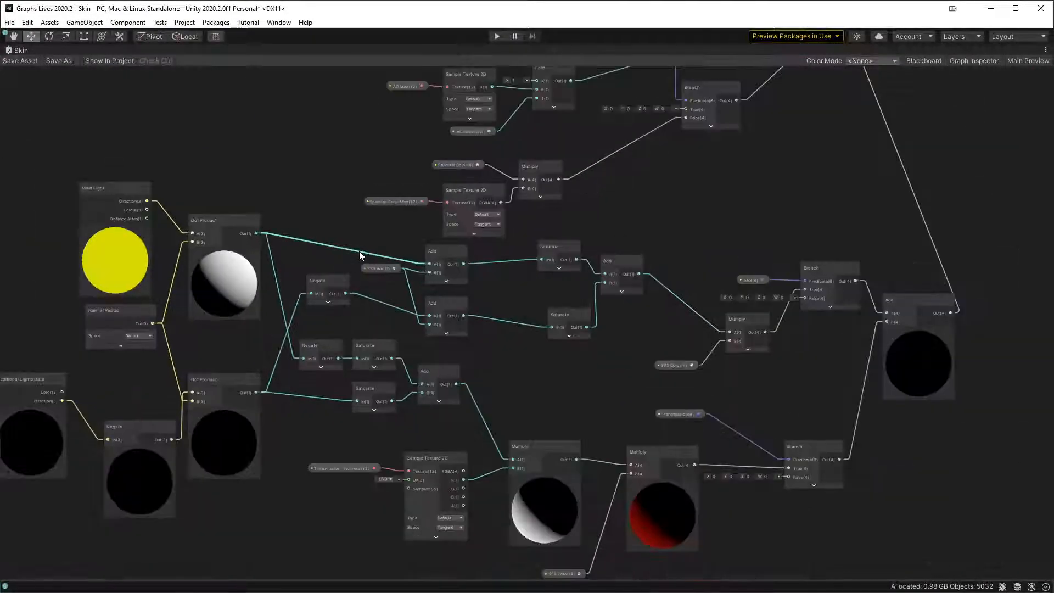
pyautogui.moveTo(661, 369); pyautogui.dragTo(844, 334, button='middle')
pyautogui.scroll(3, 441, 405)
pyautogui.moveTo(409, 524); pyautogui.dragTo(367, 496, button='middle')
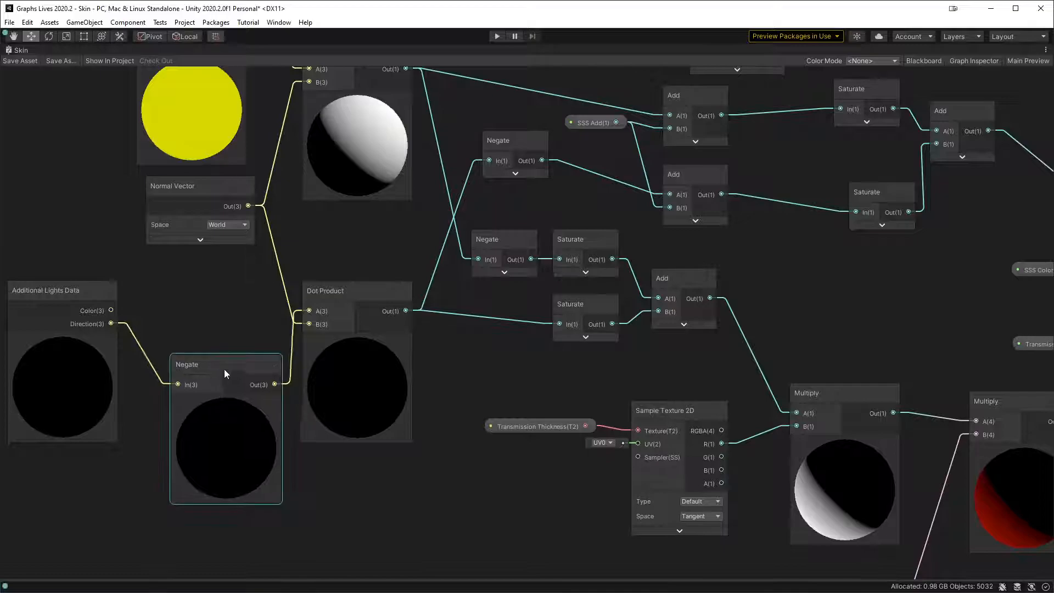
# - Delete the Negate node after Additional Lights Data and connect its Direction output directly to the lower Dot Product's A input
pyautogui.moveTo(226, 370); pyautogui.dragTo(209, 344)
pyautogui.moveTo(538, 365); pyautogui.dragTo(531, 424, button='middle')
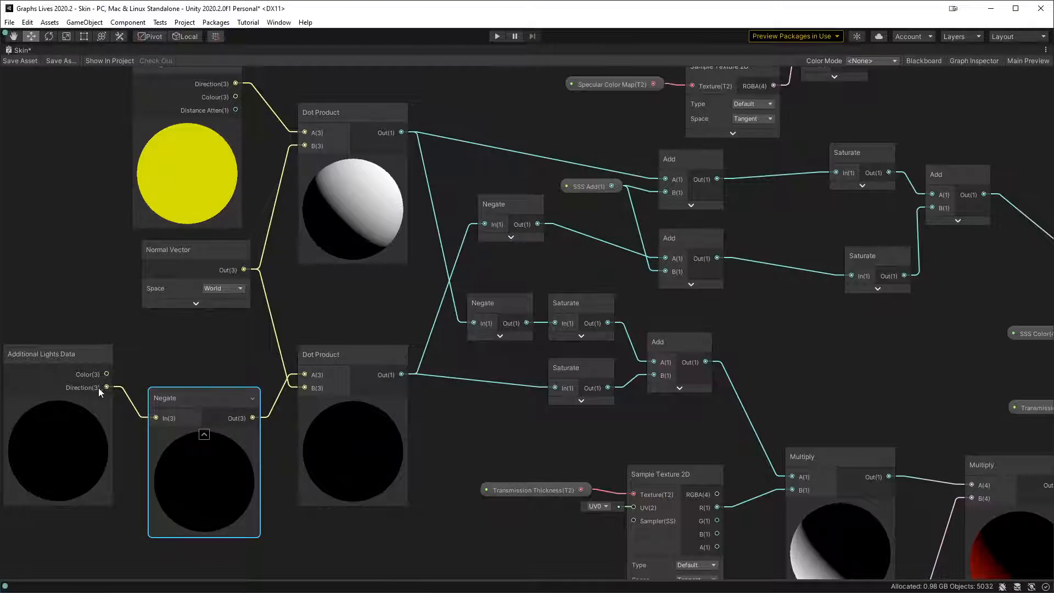
pyautogui.press('Delete')
pyautogui.moveTo(107, 388); pyautogui.dragTo(307, 375)
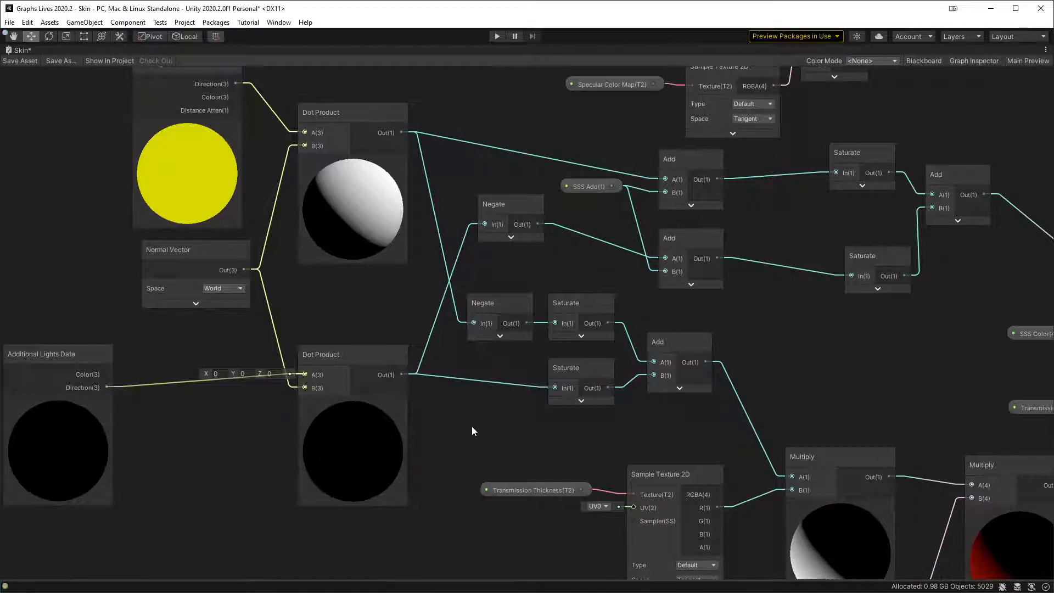
# - Feed the lower Dot Product directly into the lower SSS Add's A input, and route it through the Negate node into the lower transmission Saturate
pyautogui.moveTo(510, 218); pyautogui.dragTo(477, 415)
pyautogui.moveTo(412, 374); pyautogui.dragTo(672, 264)
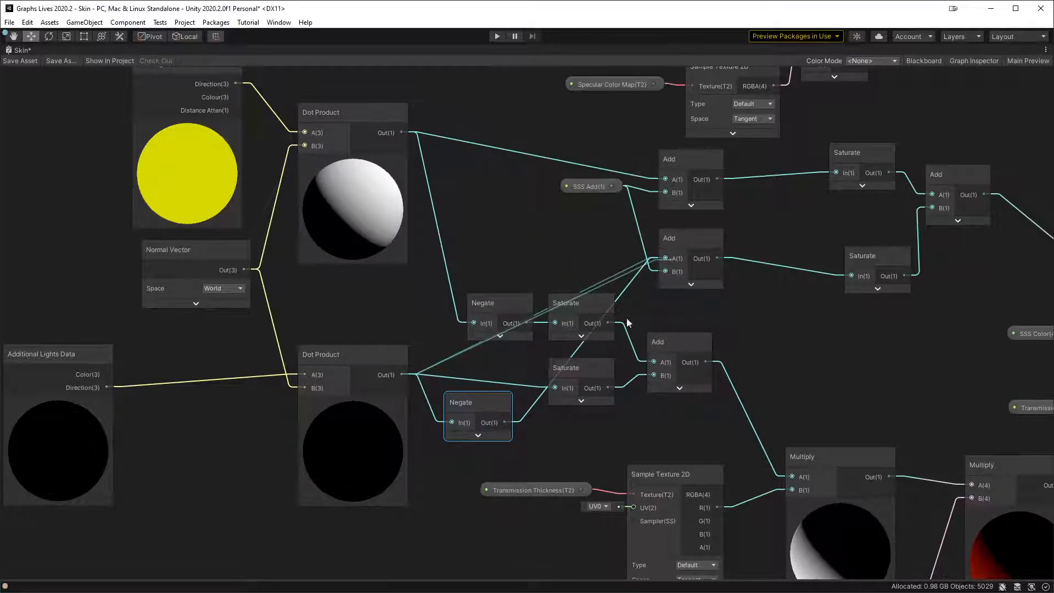
pyautogui.moveTo(506, 423); pyautogui.dragTo(574, 390)
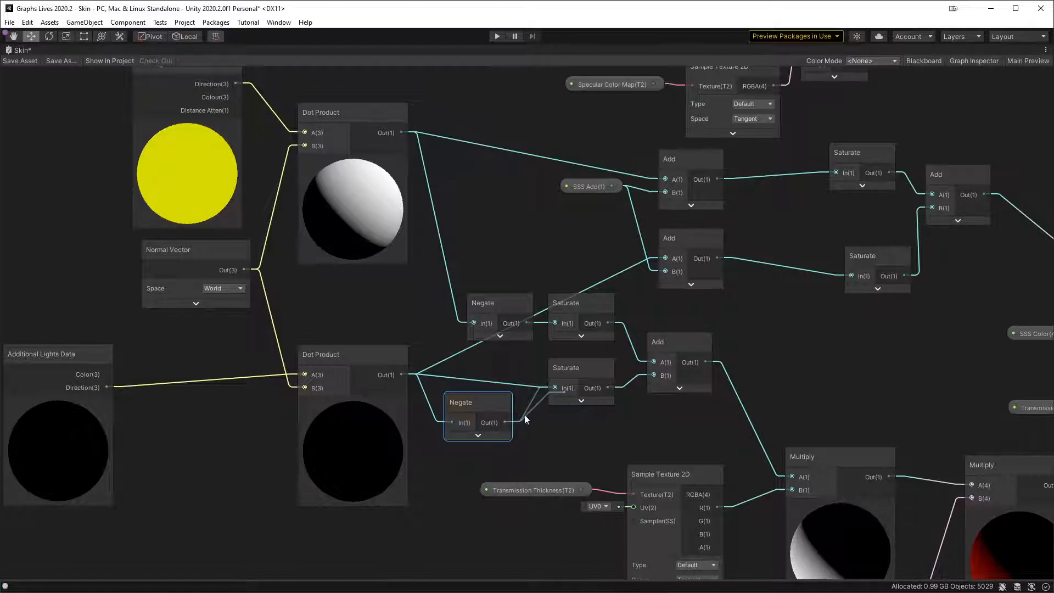
pyautogui.moveTo(479, 409); pyautogui.dragTo(496, 380)
pyautogui.click(546, 434)
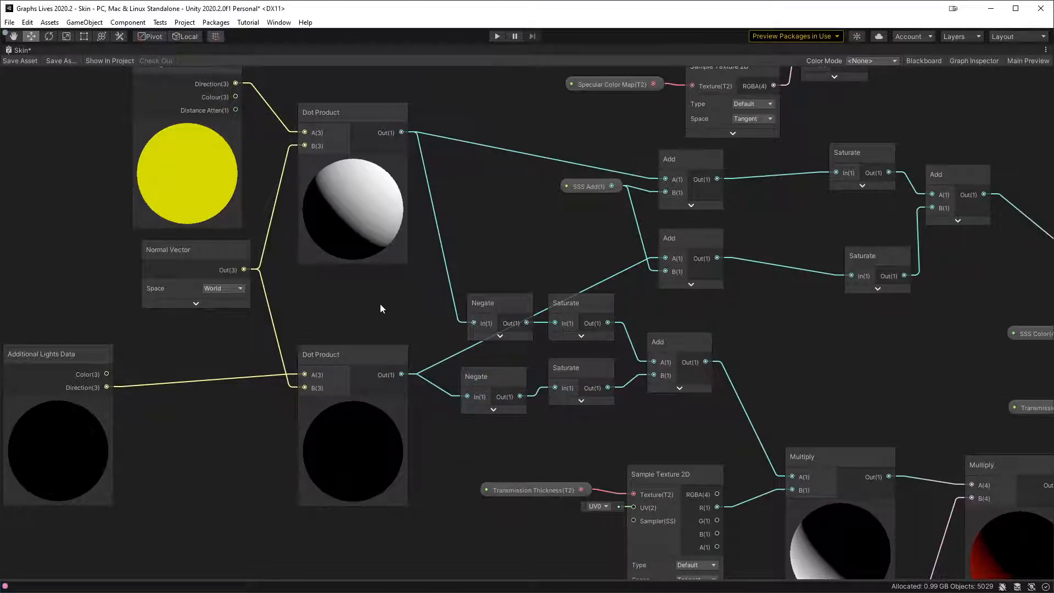
# - Move the transmission Add node farther from its Saturate nodes and place the SSS Add property beside its two Add nodes
pyautogui.moveTo(720, 451); pyautogui.dragTo(535, 347, button='middle')
pyautogui.scroll(-1, 536, 342)
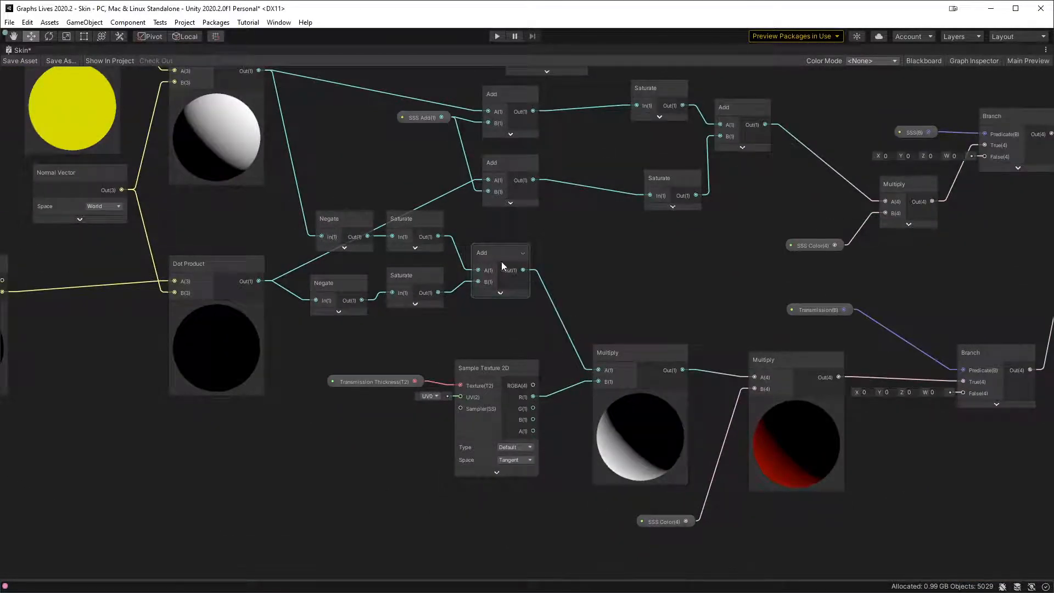
pyautogui.moveTo(497, 259); pyautogui.dragTo(577, 268)
pyautogui.moveTo(502, 260); pyautogui.dragTo(535, 396, button='middle')
pyautogui.moveTo(464, 251); pyautogui.dragTo(454, 285)
pyautogui.moveTo(396, 238); pyautogui.dragTo(278, 398, button='middle')
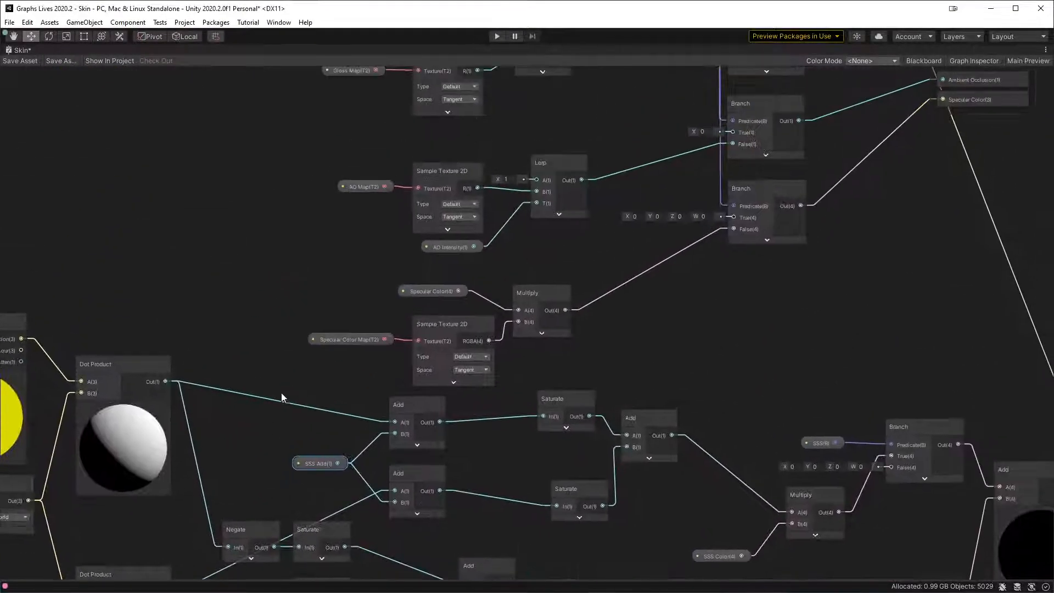
# - Move the whole group of lighting, SSS and transmission nodes down, away from the specular nodes
pyautogui.scroll(-5, 280, 398)
pyautogui.moveTo(320, 428); pyautogui.dragTo(454, 211, button='middle')
pyautogui.moveTo(163, 493); pyautogui.dragTo(869, 186)
pyautogui.moveTo(554, 184); pyautogui.dragTo(512, 345)
pyautogui.click(496, 291)
pyautogui.moveTo(469, 286); pyautogui.dragTo(588, 182, button='middle')
pyautogui.scroll(6, 581, 260)
# - Shift the SSS Add property and its two Add nodes left, and align each SSS Saturate node beside its Add node
pyautogui.moveTo(578, 136); pyautogui.dragTo(382, 324)
pyautogui.moveTo(523, 291); pyautogui.dragTo(424, 262)
pyautogui.click(509, 110)
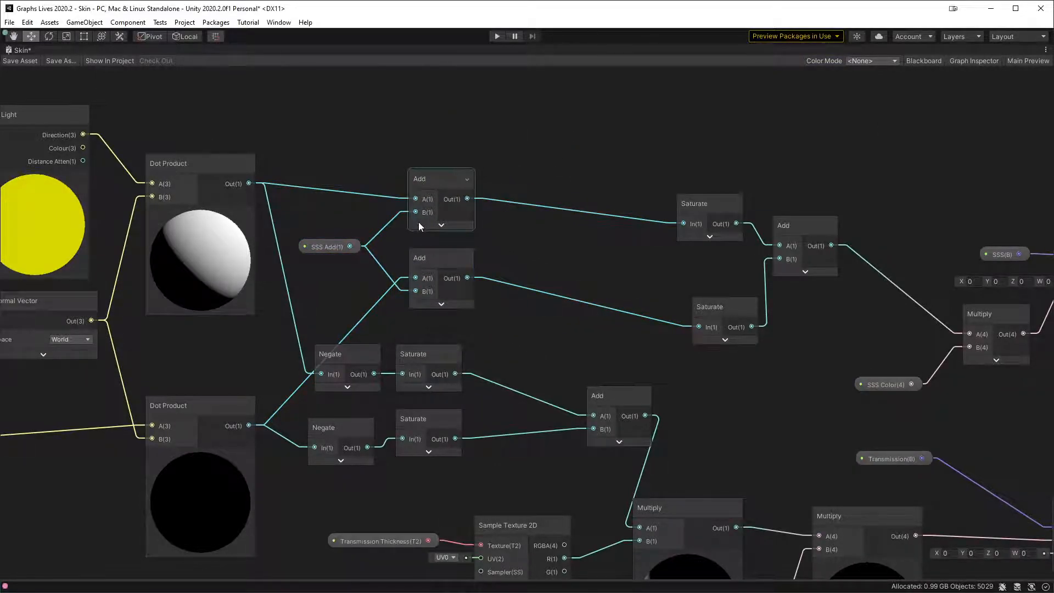
pyautogui.moveTo(727, 305); pyautogui.dragTo(713, 301)
pyautogui.moveTo(704, 207); pyautogui.dragTo(528, 185)
pyautogui.moveTo(711, 302); pyautogui.dragTo(538, 264)
pyautogui.click(578, 239)
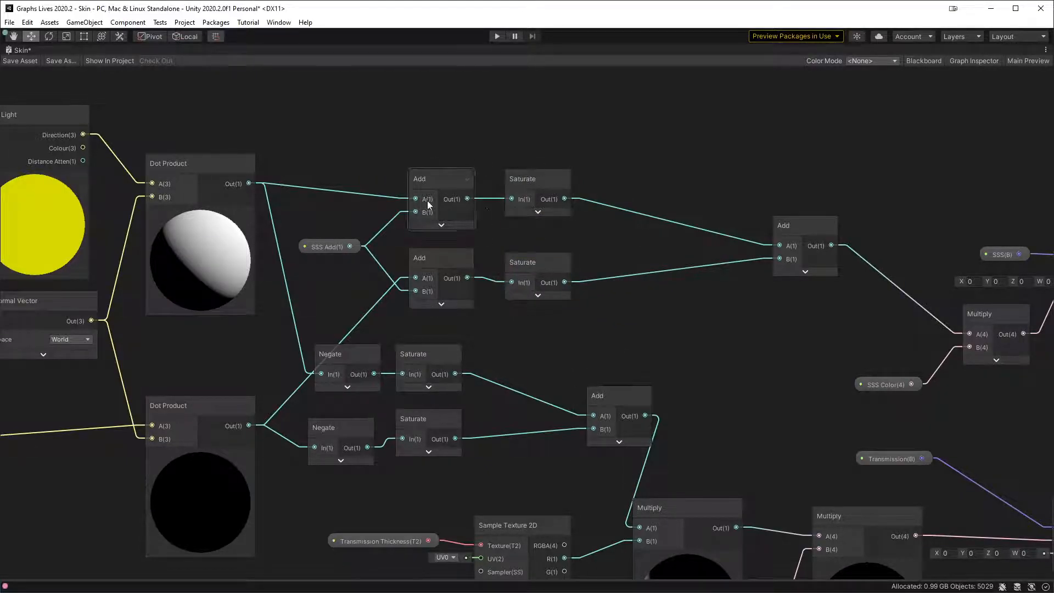
# - Multiply the upper SSS Saturate output by the Main Light Colour and connect the result to the final SSS Add's A input
pyautogui.moveTo(516, 144); pyautogui.dragTo(532, 228, button='middle')
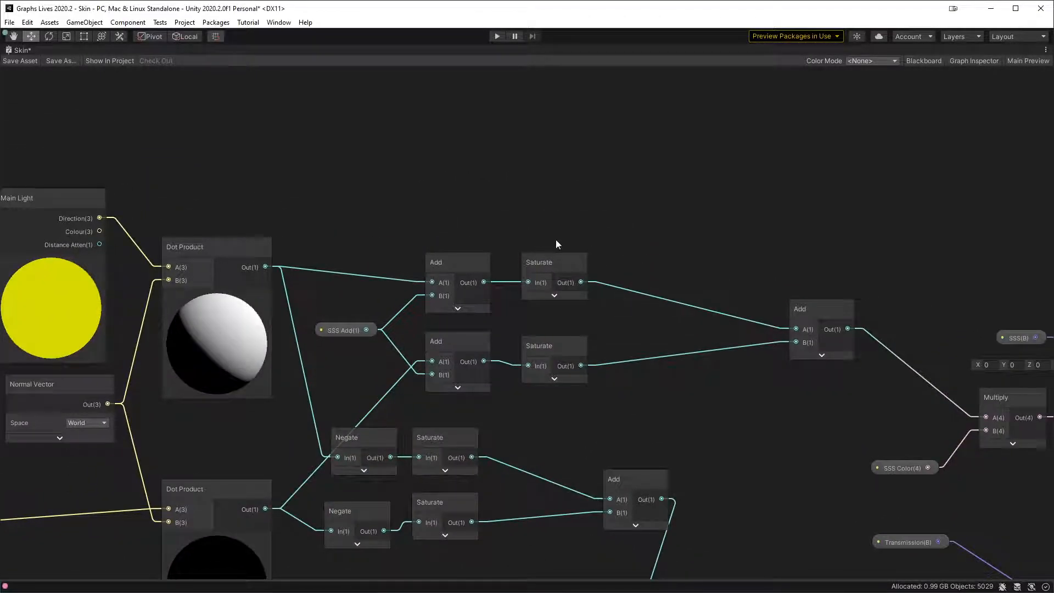
pyautogui.moveTo(590, 281); pyautogui.dragTo(628, 256)
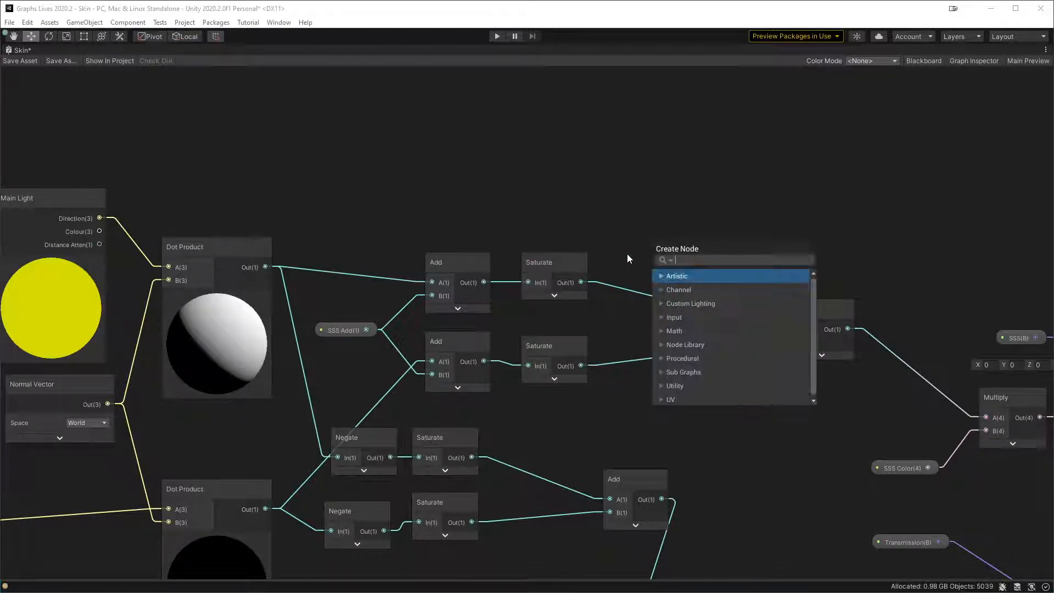
pyautogui.write('mul')
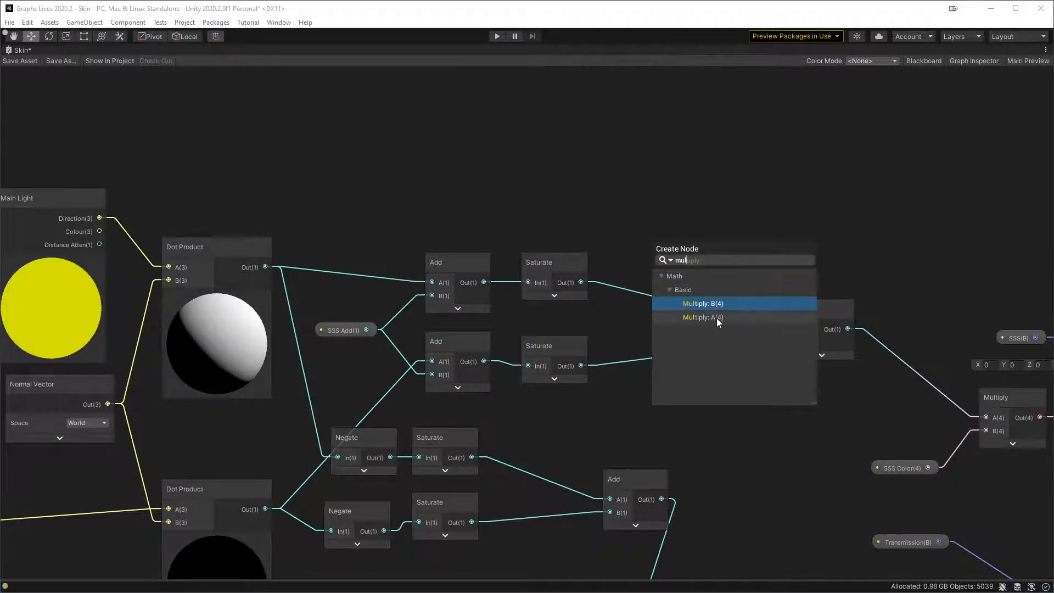
pyautogui.click(724, 306)
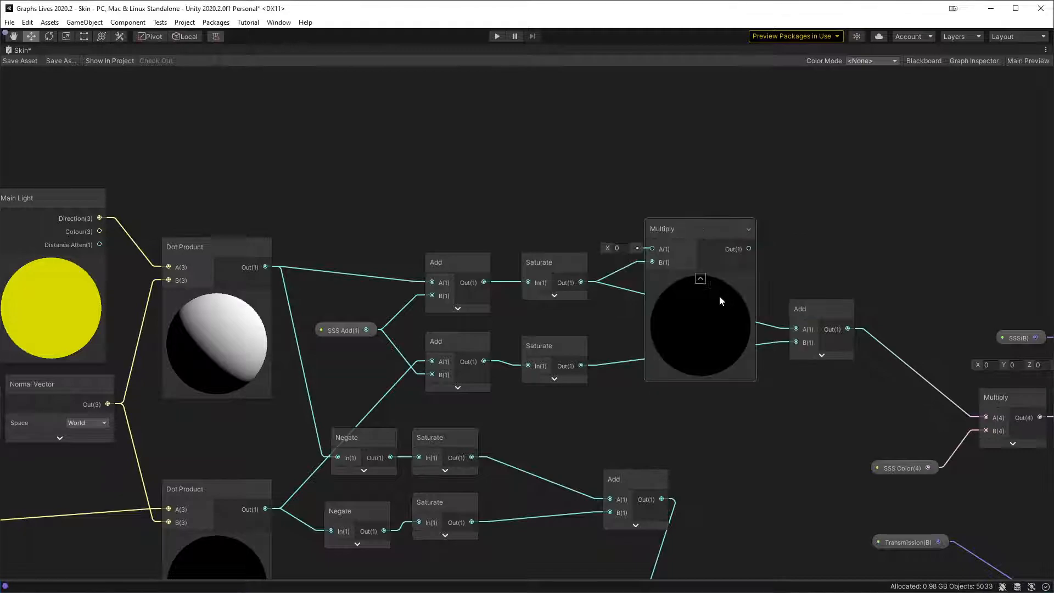
pyautogui.moveTo(654, 249); pyautogui.dragTo(99, 230)
pyautogui.moveTo(708, 249); pyautogui.dragTo(798, 329)
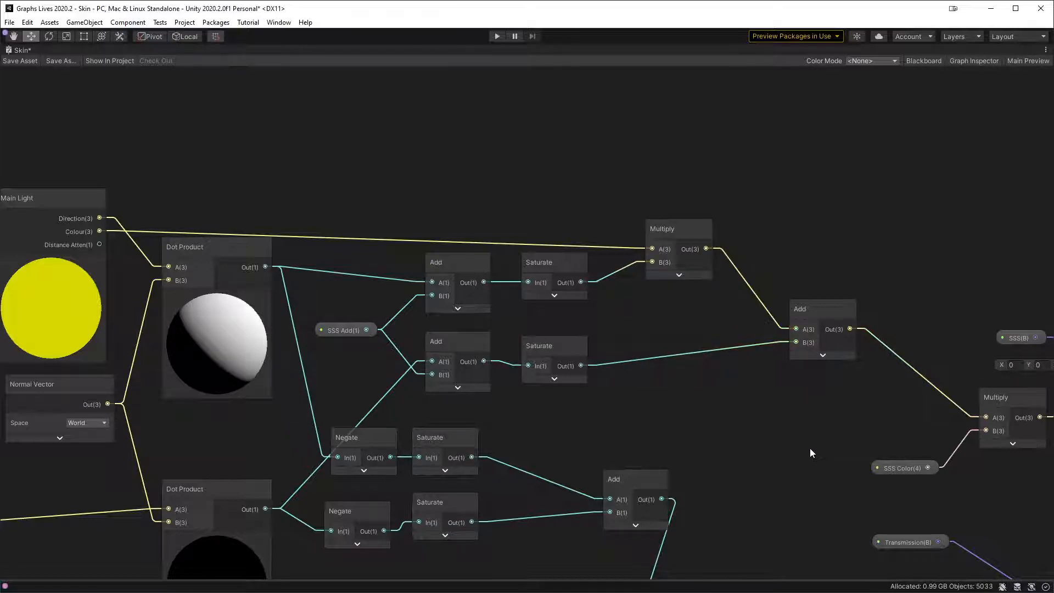
pyautogui.moveTo(740, 444); pyautogui.dragTo(744, 414, button='middle')
pyautogui.moveTo(667, 200); pyautogui.dragTo(653, 193)
pyautogui.click(619, 164)
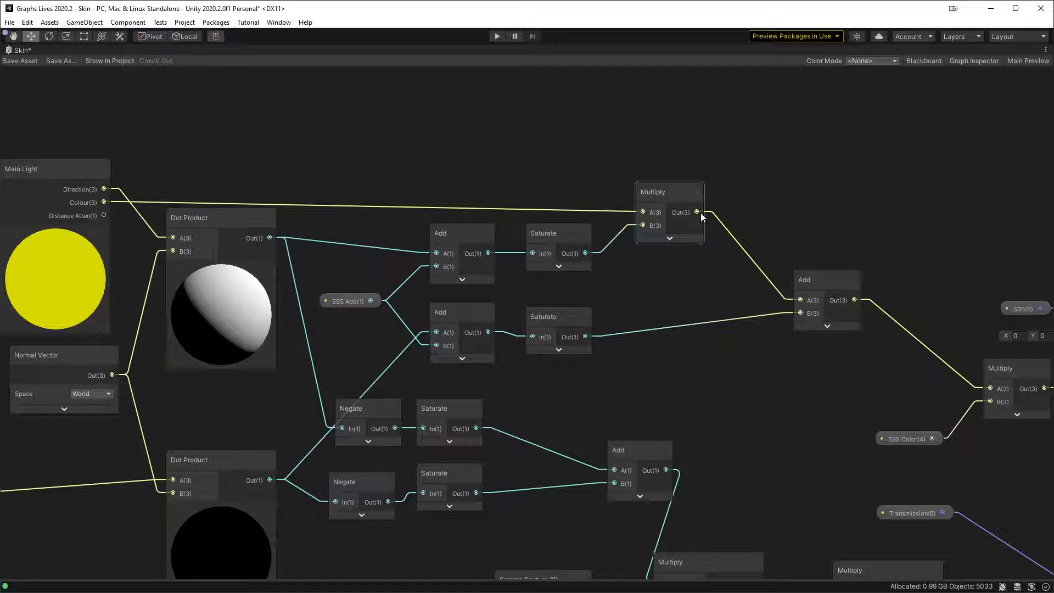
pyautogui.moveTo(661, 189); pyautogui.dragTo(747, 182)
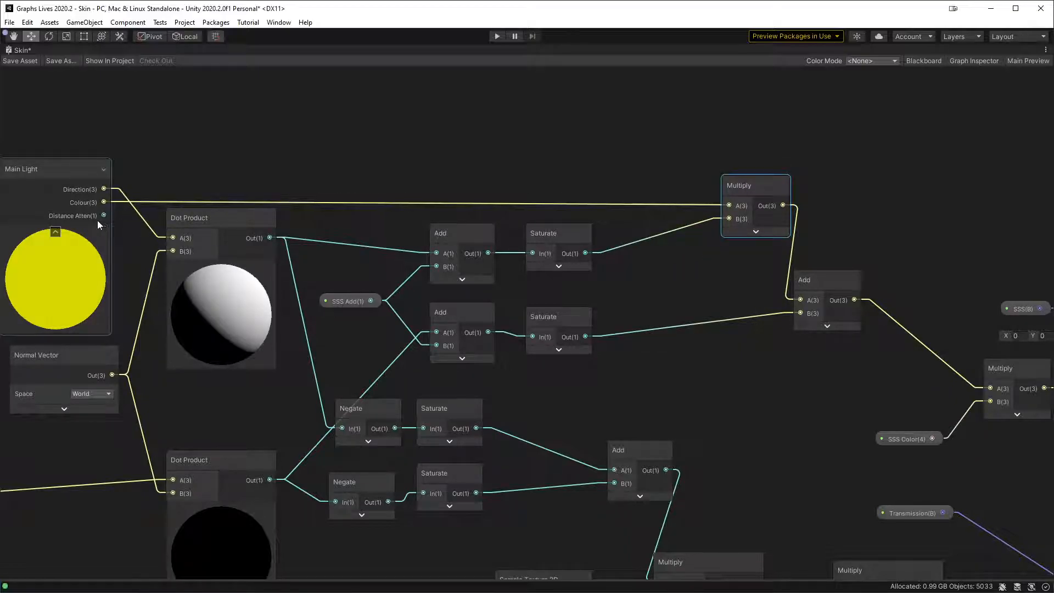
# - Add a Main Light Shadows node above the Main Light node and collapse its preview
pyautogui.moveTo(97, 216); pyautogui.dragTo(232, 197, button='middle')
pyautogui.press('space')
pyautogui.write('main')
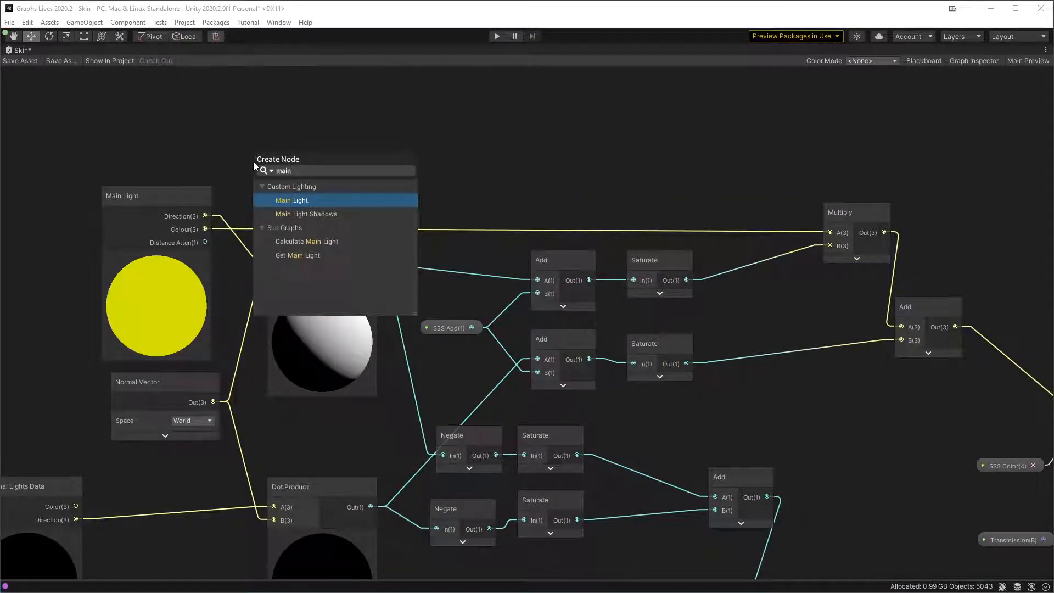
pyautogui.press('Down')
pyautogui.press('Return')
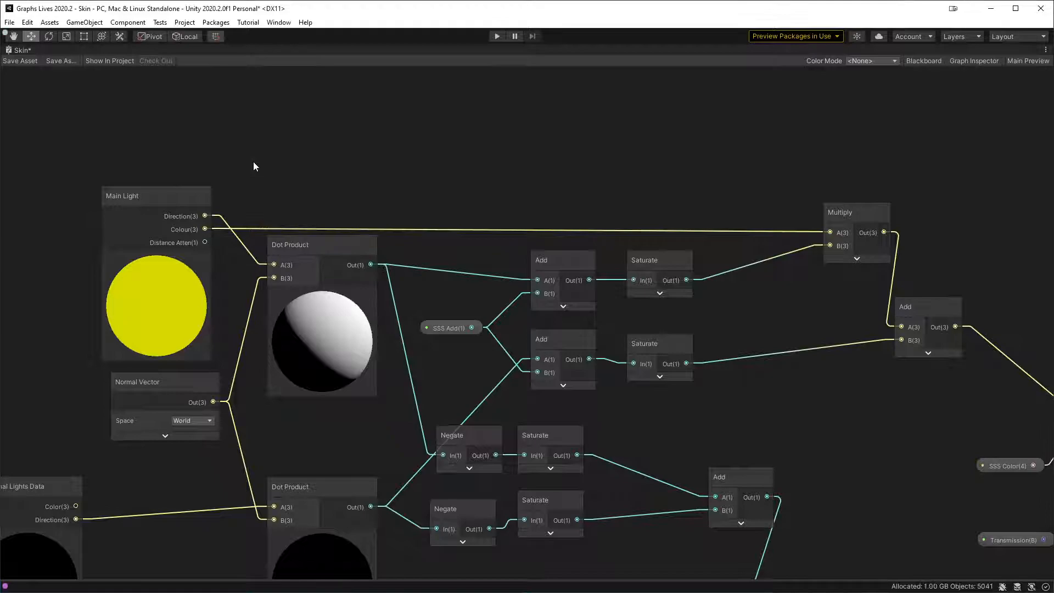
pyautogui.moveTo(312, 199); pyautogui.dragTo(394, 136)
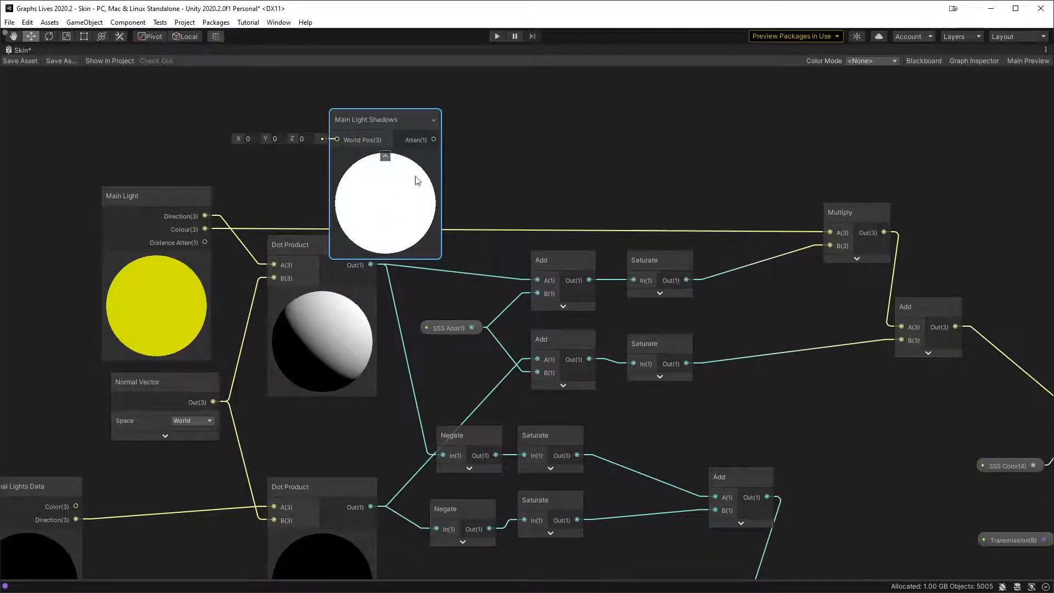
pyautogui.click(385, 157)
pyautogui.moveTo(381, 117); pyautogui.dragTo(349, 115)
pyautogui.moveTo(850, 228); pyautogui.dragTo(797, 248)
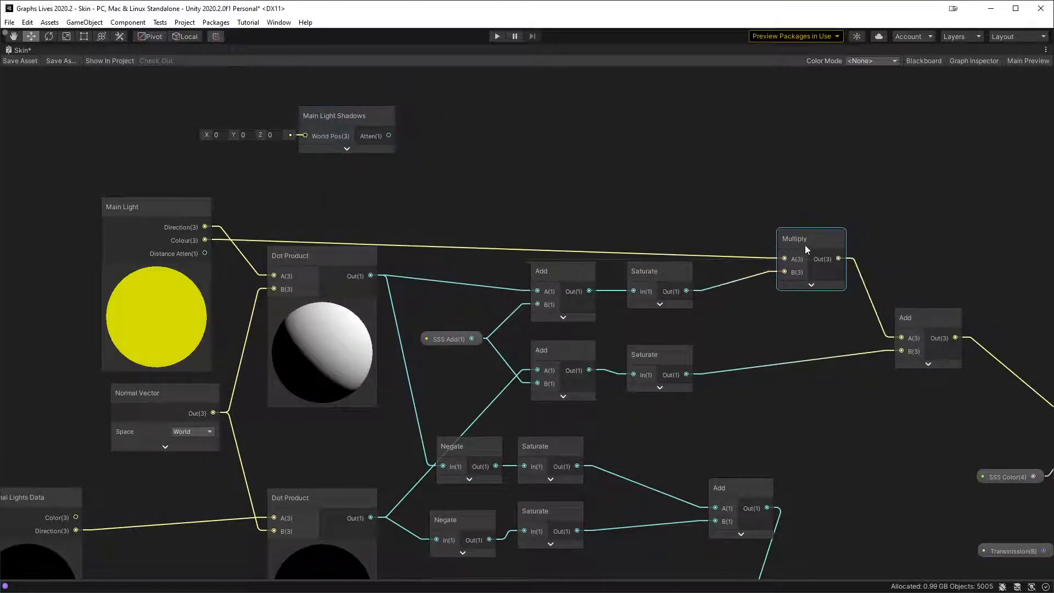
# - Create a Position node in World space feeding the World Pos input of Main Light Shadows, and place both nodes side by side
pyautogui.moveTo(305, 135); pyautogui.dragTo(183, 152)
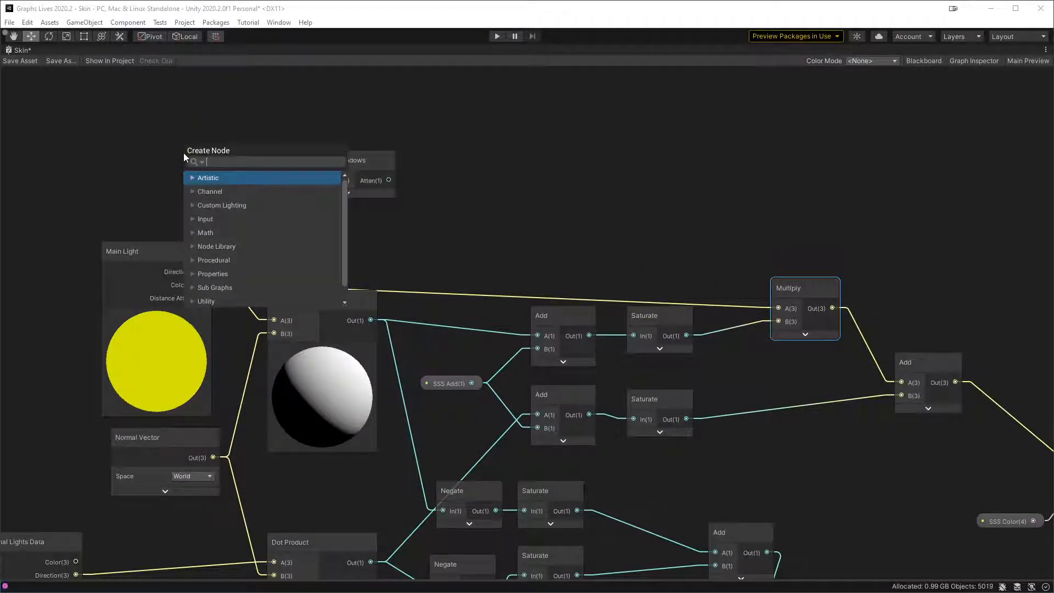
pyautogui.write('positio')
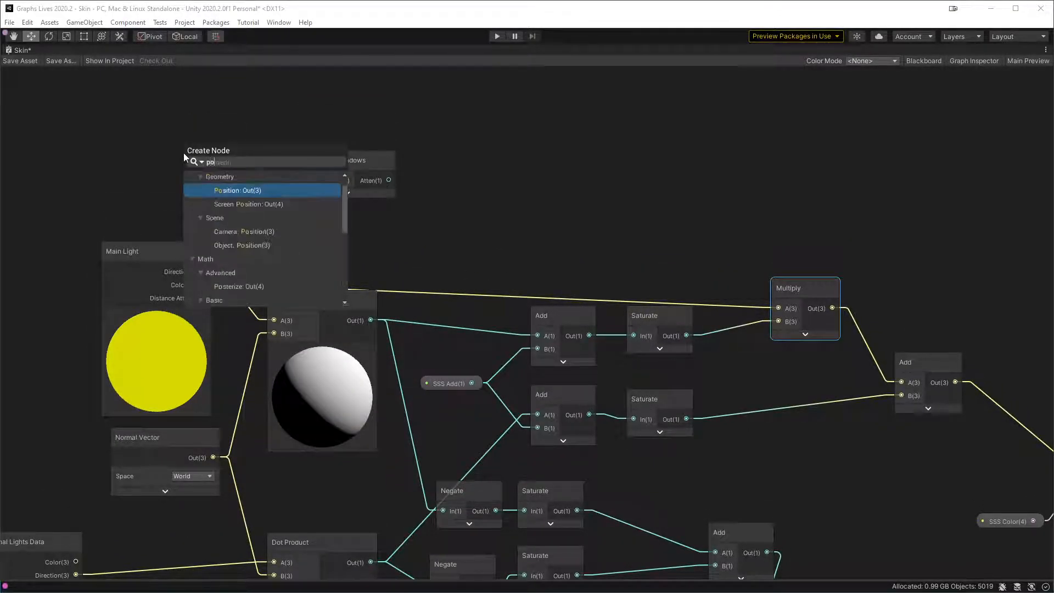
pyautogui.press('Down')
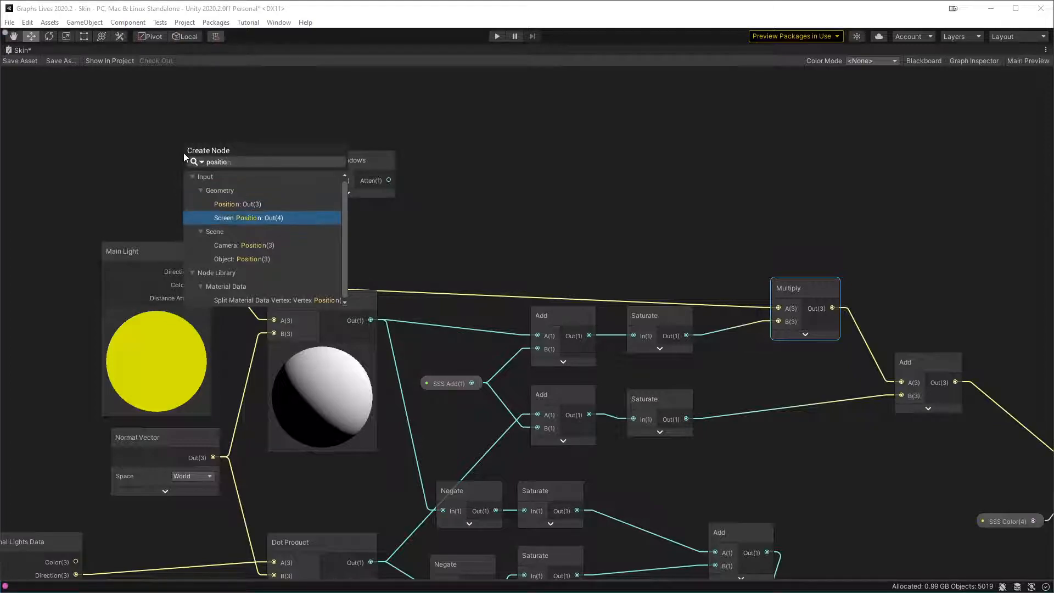
pyautogui.press('Up')
pyautogui.press('Return')
pyautogui.click(135, 201)
pyautogui.moveTo(106, 156); pyautogui.dragTo(127, 167)
pyautogui.moveTo(338, 164); pyautogui.dragTo(294, 158)
pyautogui.click(602, 199)
# - Move the Main Light colour Multiply and the final SSS Add and Multiply nodes right to make room after the Saturate nodes
pyautogui.moveTo(961, 264); pyautogui.dragTo(834, 224, button='middle')
pyautogui.moveTo(827, 222); pyautogui.dragTo(643, 373)
pyautogui.moveTo(800, 328); pyautogui.dragTo(895, 316)
pyautogui.click(772, 197)
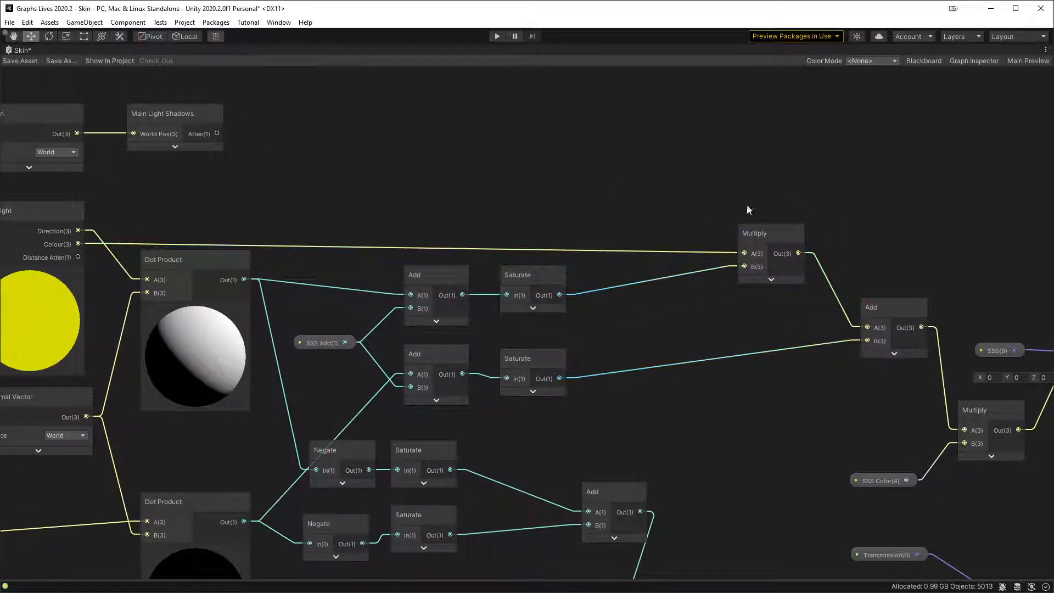
# - Insert a Multiply of Main Light Shadows Atten and the upper SSS Saturate before the Main Light colour Multiply, and bring the shadow nodes closer
pyautogui.moveTo(560, 295); pyautogui.dragTo(641, 305)
pyautogui.write('mul')
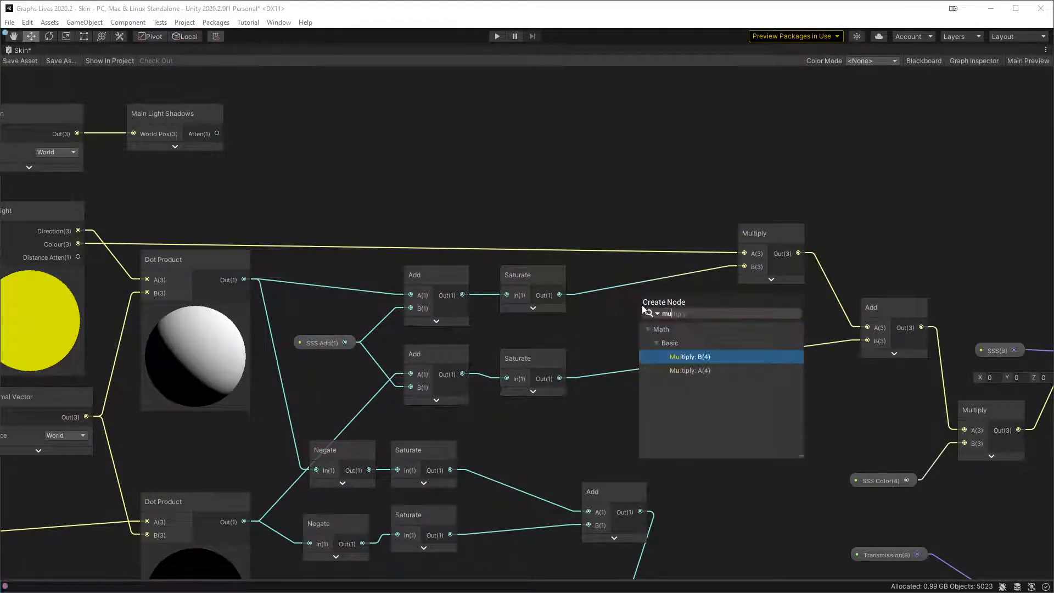
pyautogui.doubleClick(704, 357)
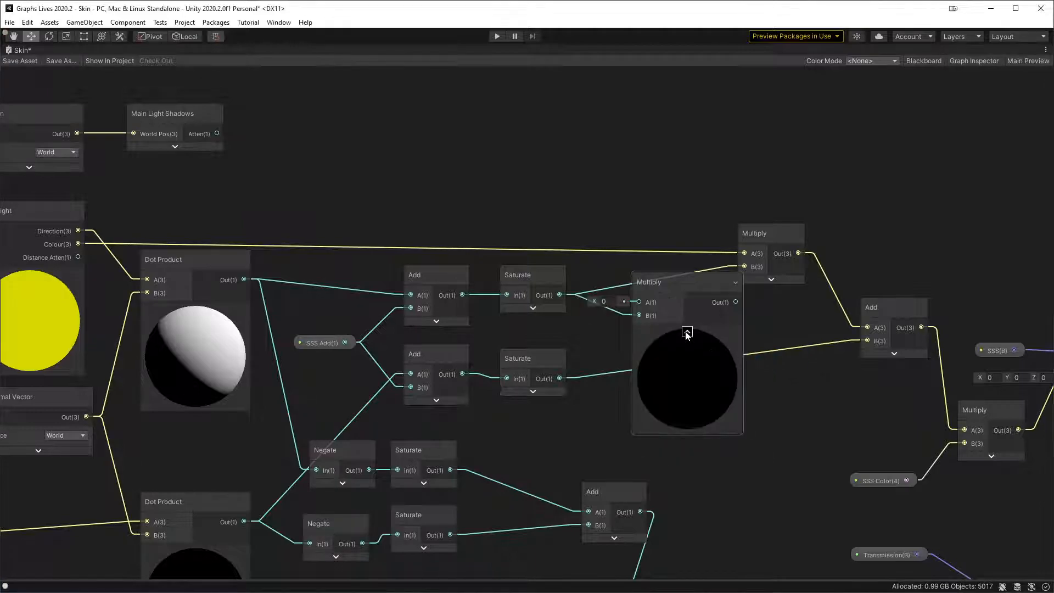
pyautogui.moveTo(217, 132); pyautogui.dragTo(622, 271)
pyautogui.moveTo(295, 96); pyautogui.dragTo(74, 155)
pyautogui.moveTo(138, 137); pyautogui.dragTo(486, 181)
pyautogui.click(553, 174)
pyautogui.moveTo(544, 247); pyautogui.dragTo(654, 110, button='middle')
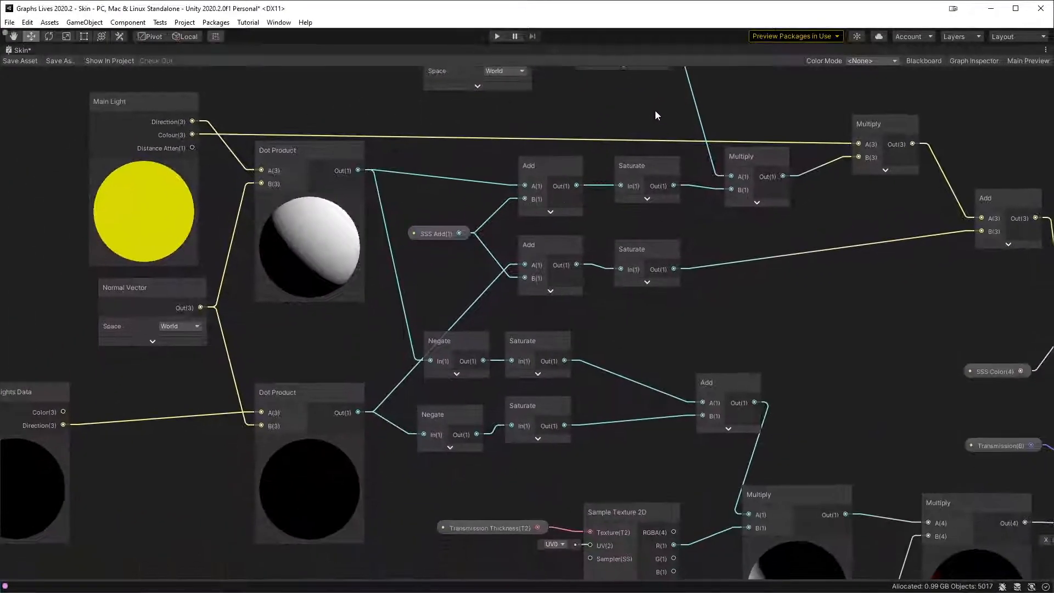
pyautogui.moveTo(699, 249); pyautogui.dragTo(617, 260, button='middle')
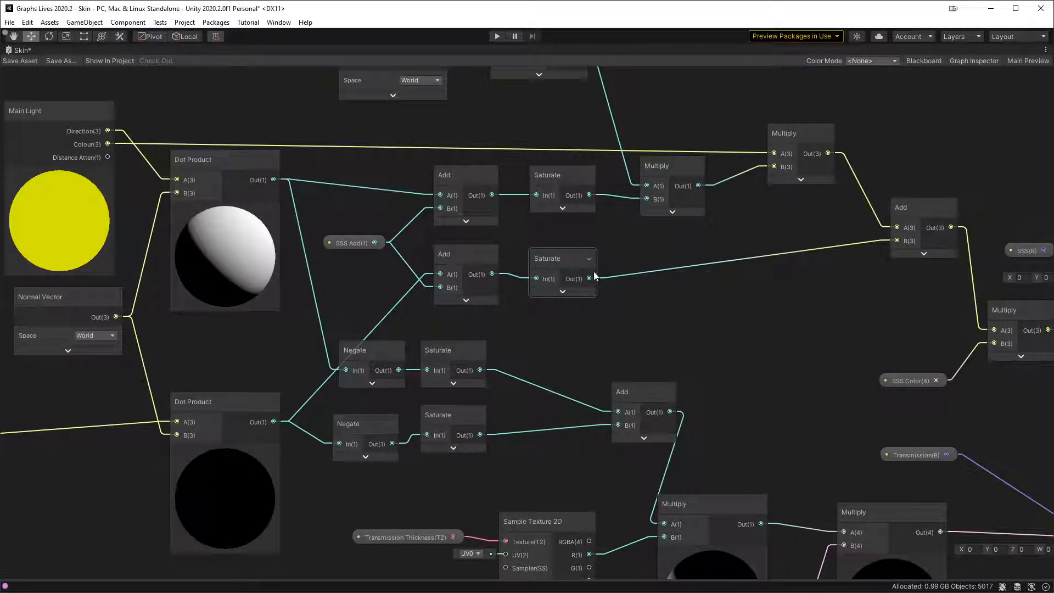
pyautogui.moveTo(619, 271); pyautogui.dragTo(818, 256, button='middle')
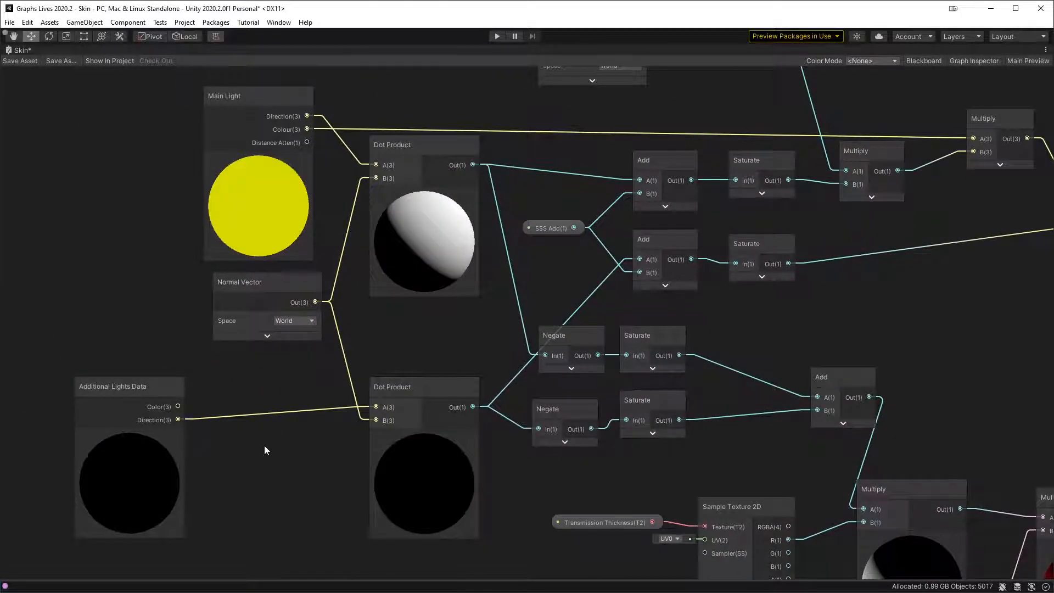
pyautogui.moveTo(247, 518); pyautogui.dragTo(294, 452, button='middle')
pyautogui.press('space')
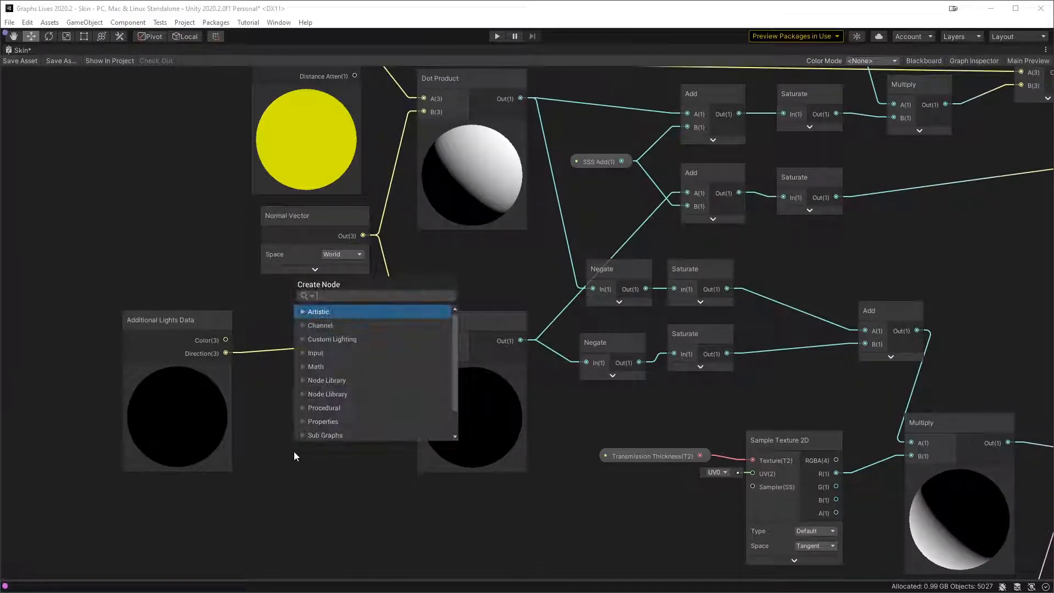
pyautogui.write('addi')
pyautogui.press('Down')
pyautogui.press('Up')
pyautogui.press('Return')
pyautogui.moveTo(345, 471); pyautogui.dragTo(270, 477)
pyautogui.moveTo(327, 427); pyautogui.dragTo(339, 375, button='middle')
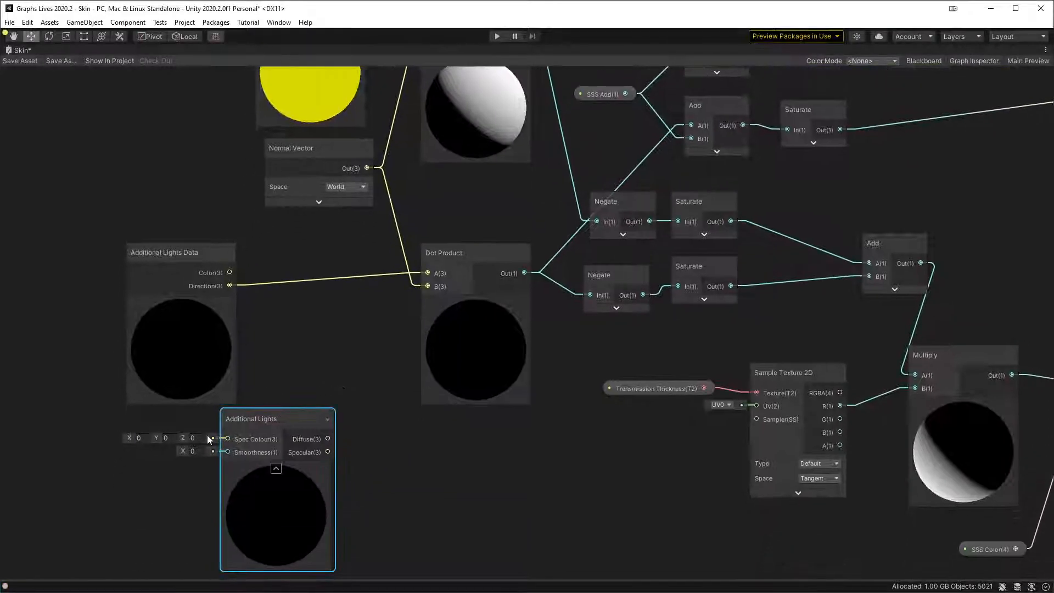
pyautogui.click(304, 391)
pyautogui.click(309, 443)
pyautogui.click(339, 356)
pyautogui.click(270, 447)
pyautogui.click(320, 379)
pyautogui.click(273, 465)
pyautogui.press('Delete')
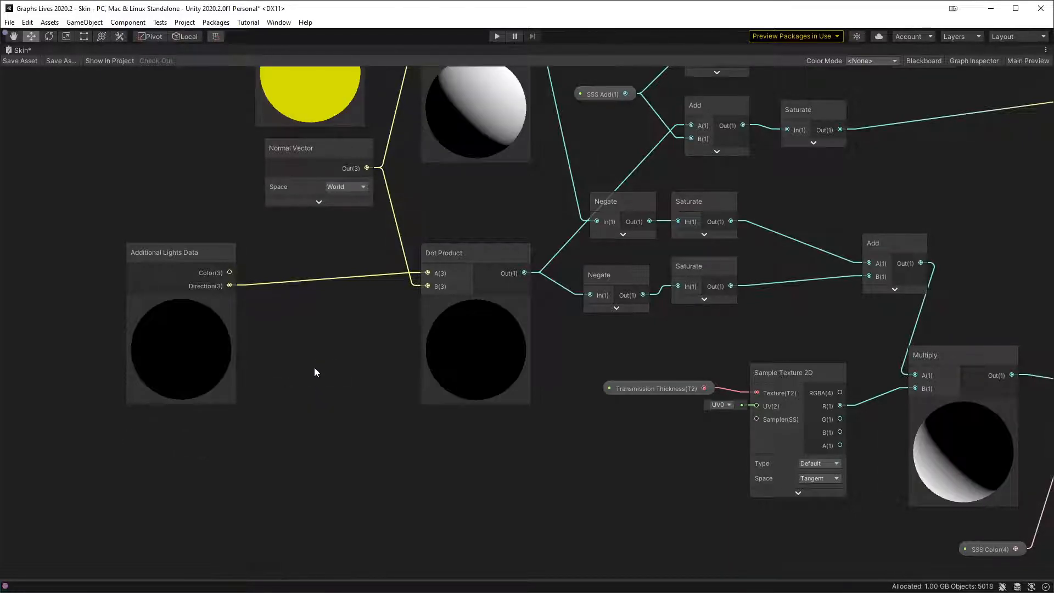
# - Switch to Visual Studio and examine how AdditionalLights_float in CustomLighting.hlsl computes attenuatedLightColor from distance and shadow attenuation
pyautogui.click(362, 592)
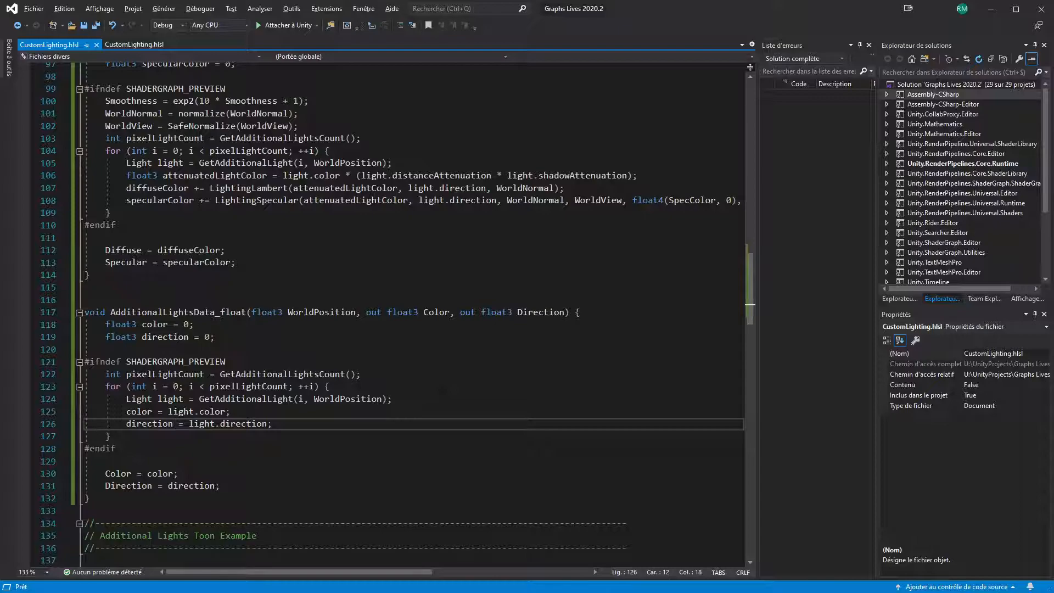
pyautogui.scroll(2, 385, 313)
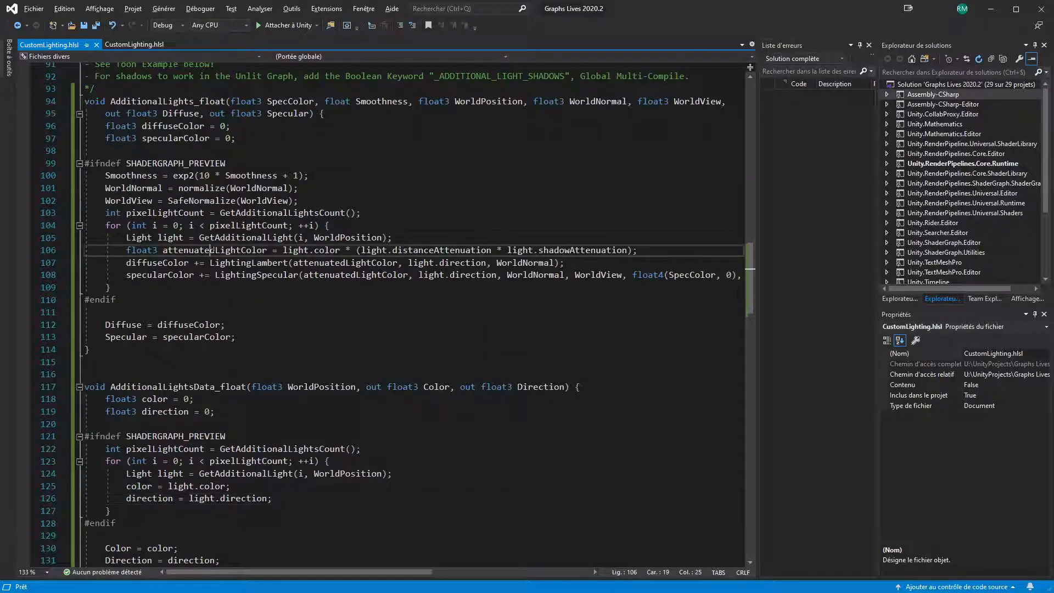
pyautogui.doubleClick(209, 250)
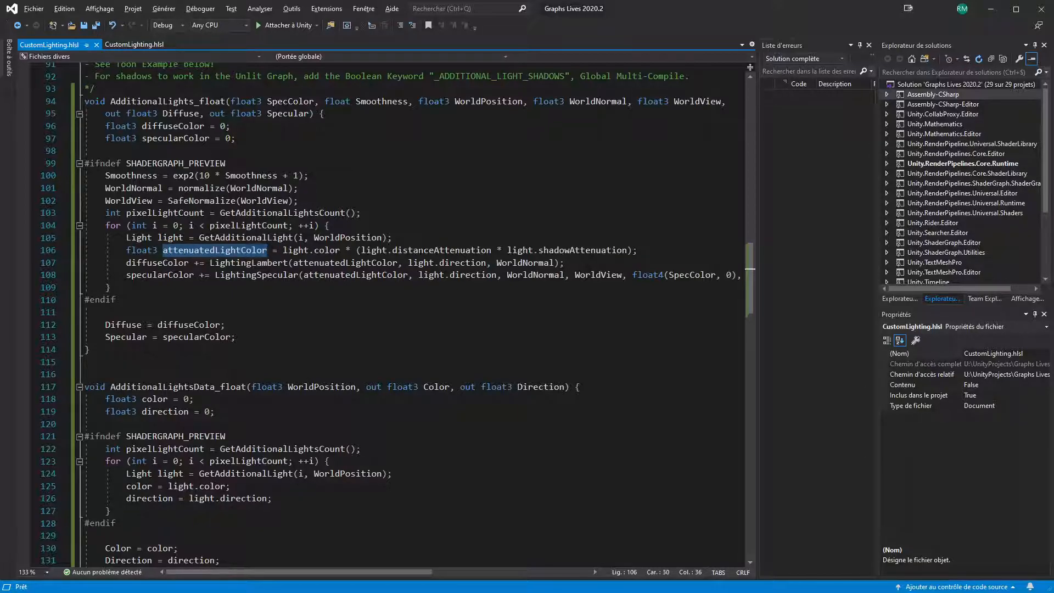
pyautogui.doubleClick(422, 253)
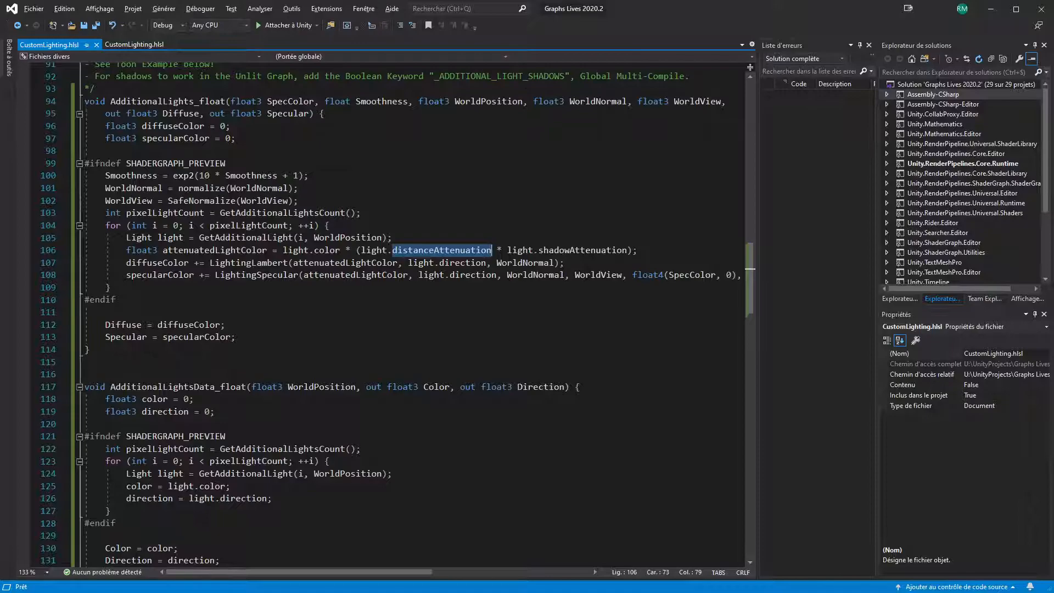
pyautogui.doubleClick(373, 250)
pyautogui.doubleClick(567, 253)
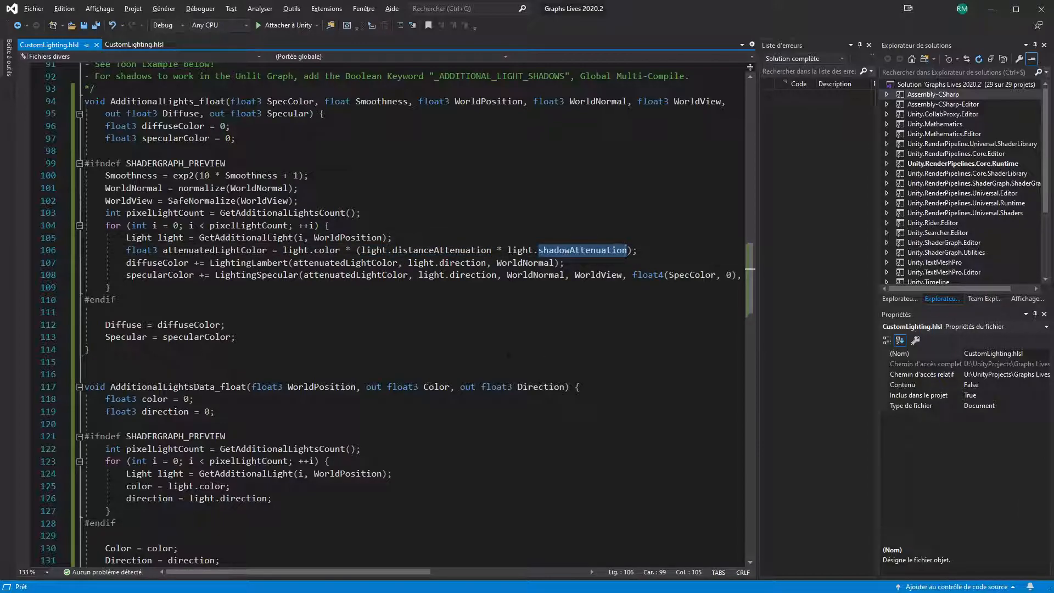
# - Add the float out parameters distanceAtten and shadowAtten to the AdditionalLightsData_float signature, following Direction
pyautogui.doubleClick(403, 253)
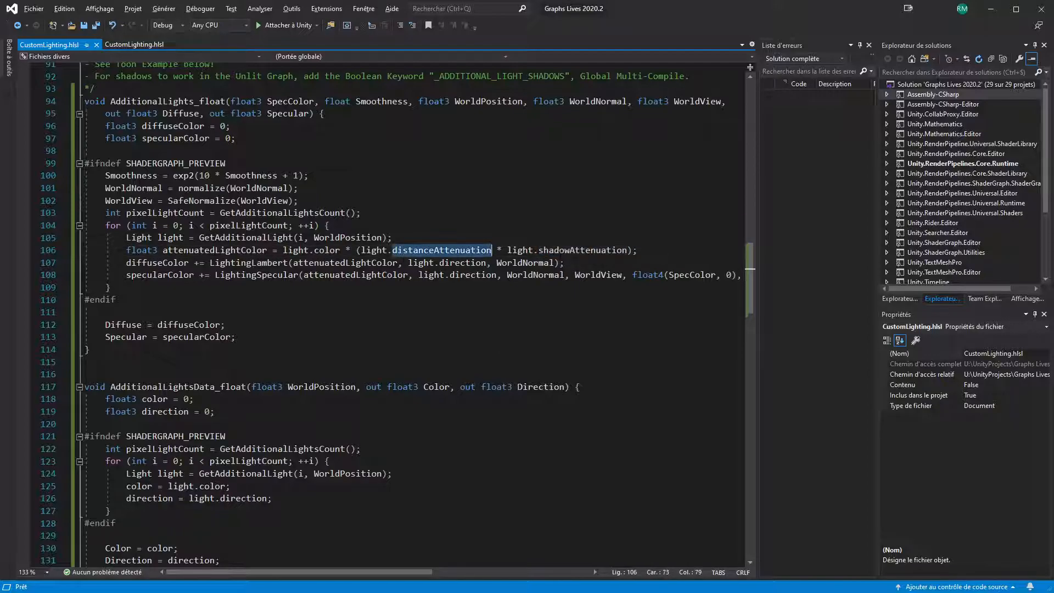
pyautogui.doubleClick(564, 254)
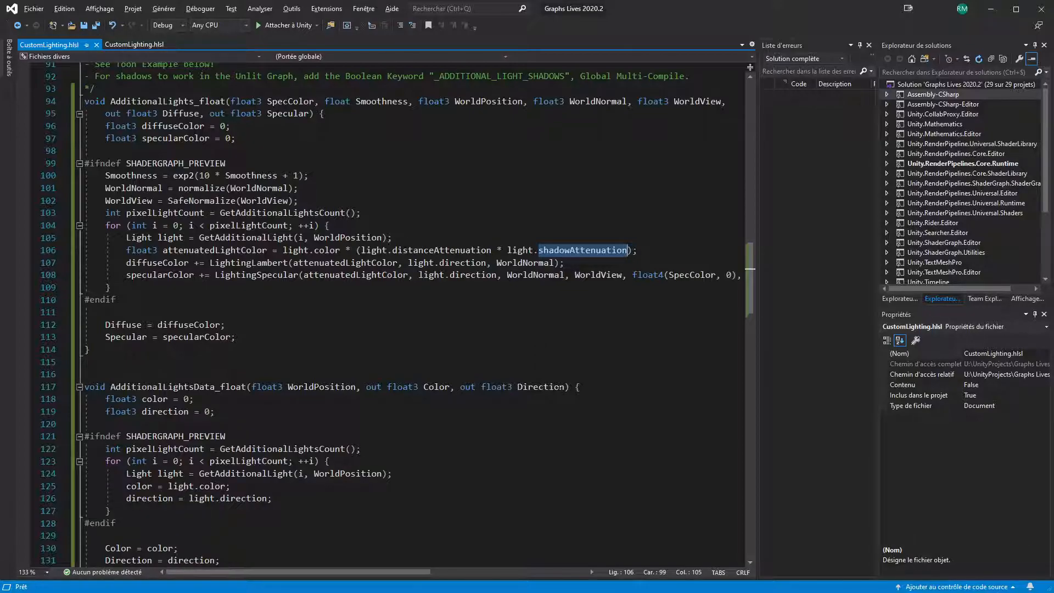
pyautogui.click(566, 388)
pyautogui.scroll(-2, 387, 313)
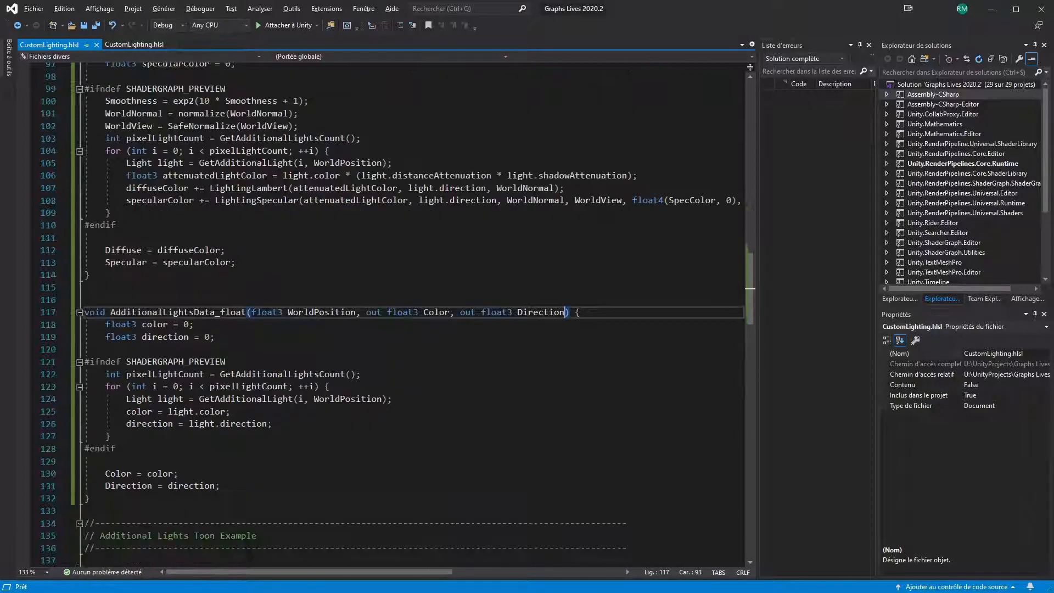
pyautogui.scroll(2, 588, 267)
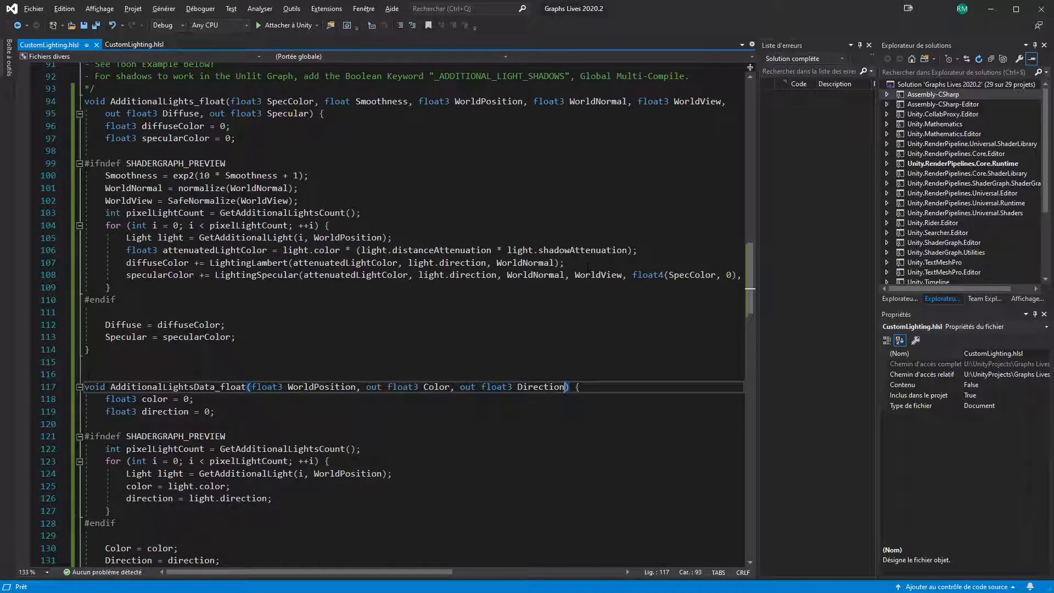
pyautogui.write(', out fl')
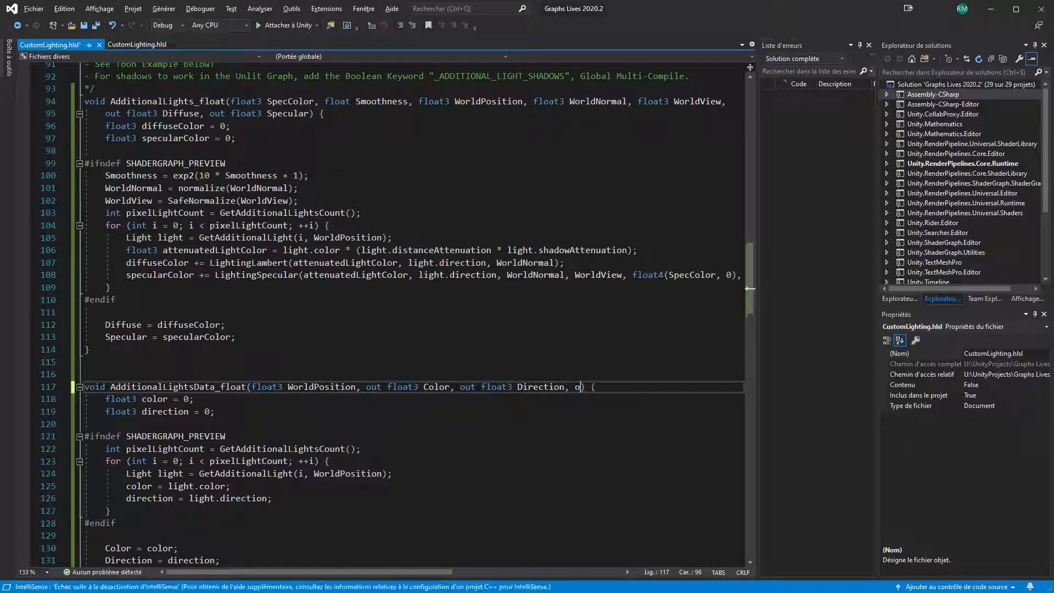
pyautogui.write('oat ')
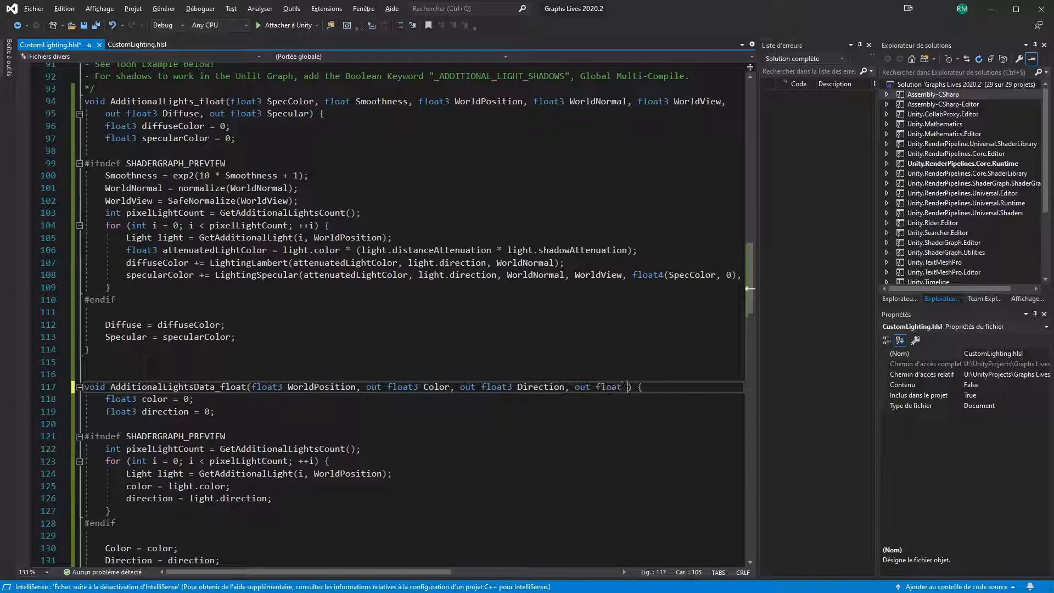
pyautogui.write('distanc')
pyautogui.write('eAtte')
pyautogui.write('n, out fl')
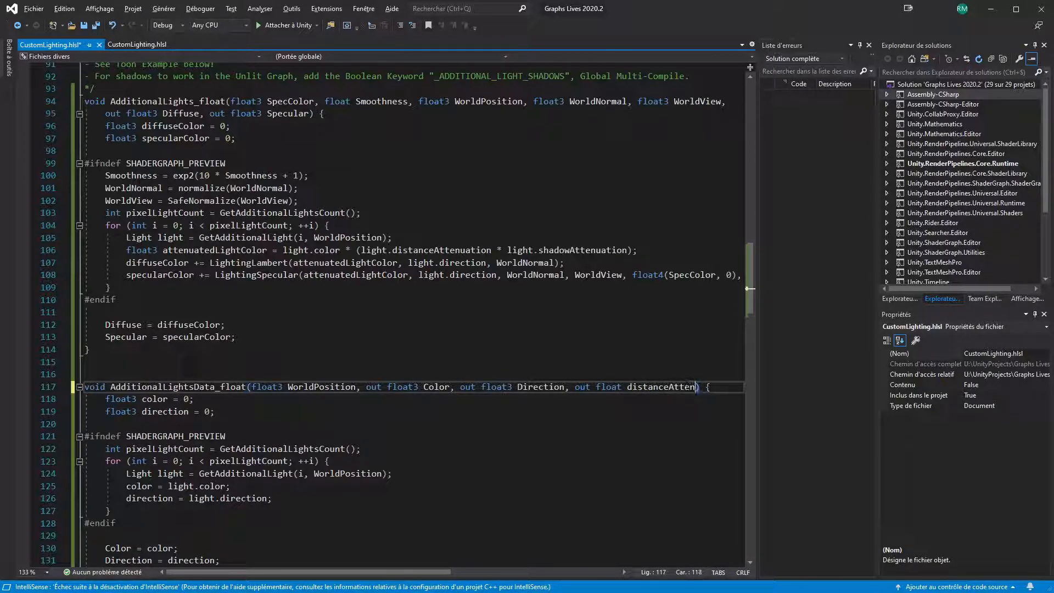
pyautogui.write('oat ')
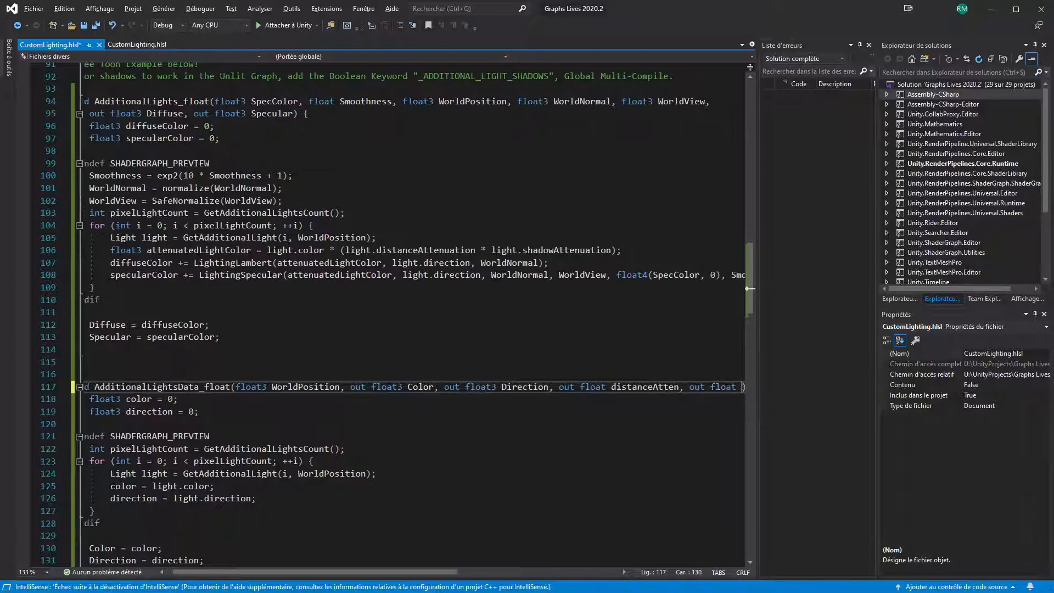
pyautogui.write('shadowAttend')
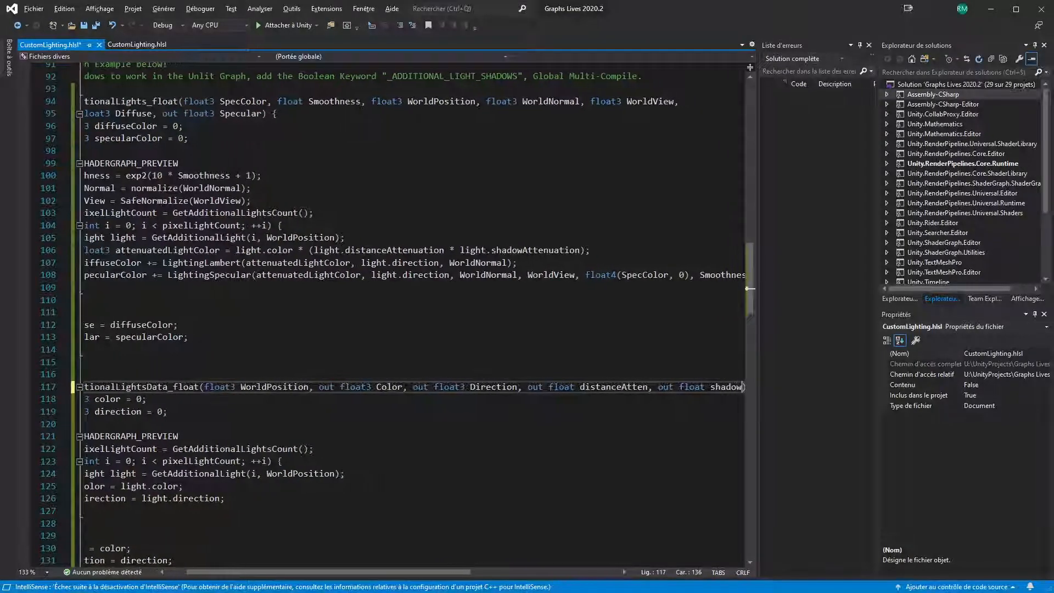
pyautogui.press('BackSpace')
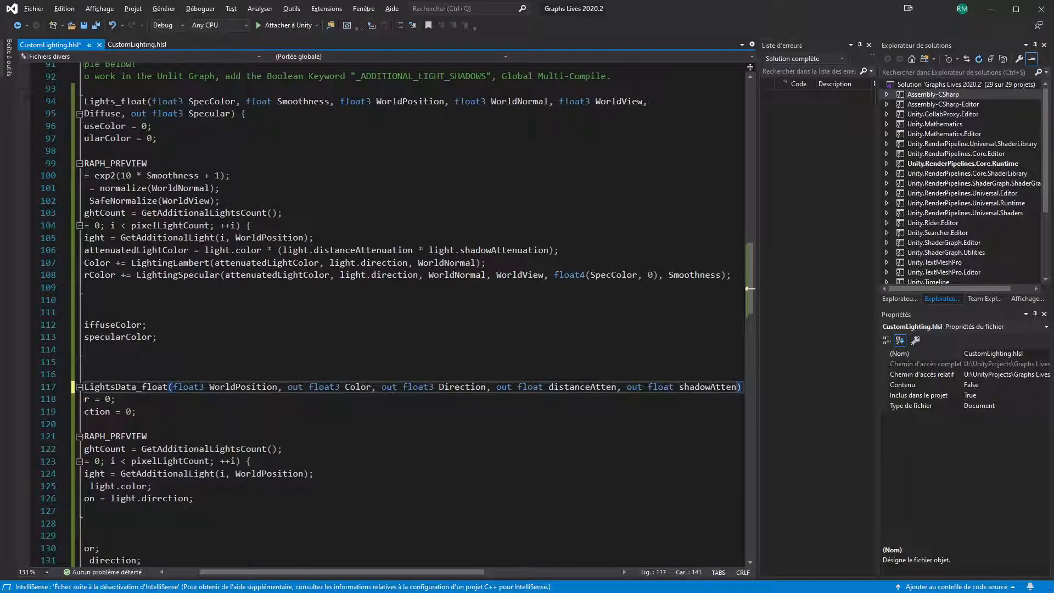
pyautogui.hscroll(-2, 329, 572)
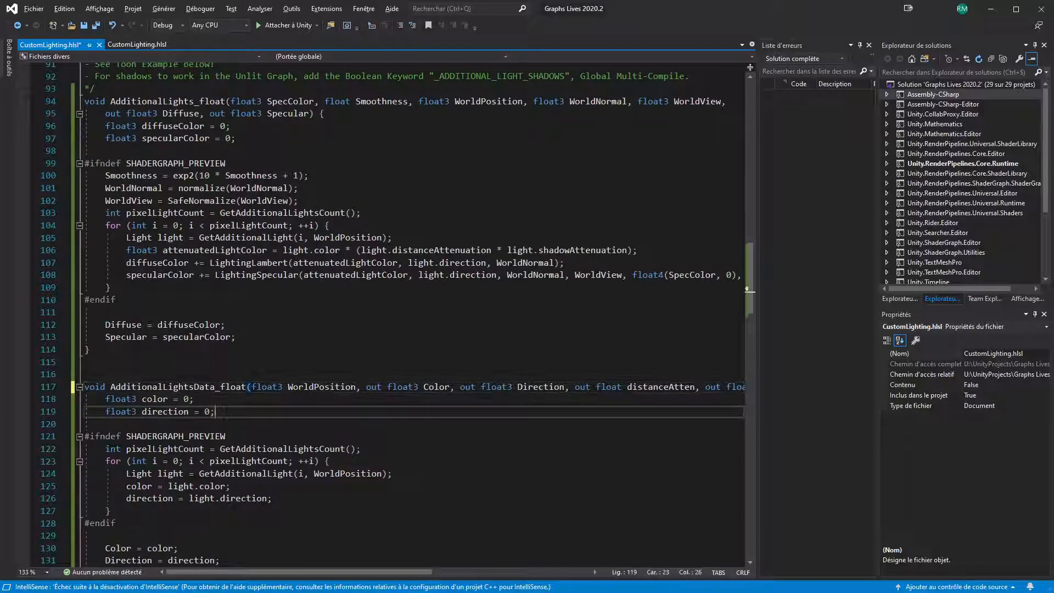
# - Add the line distanceAtten = 1; below the direction declaration in AdditionalLightsData_float
pyautogui.click(215, 412)
pyautogui.scroll(-2, 414, 352)
pyautogui.doubleClick(652, 313)
pyautogui.hotkey('ctrl', 'c')
pyautogui.click(409, 338)
pyautogui.press('Return')
pyautogui.hotkey('ctrl', 'v')
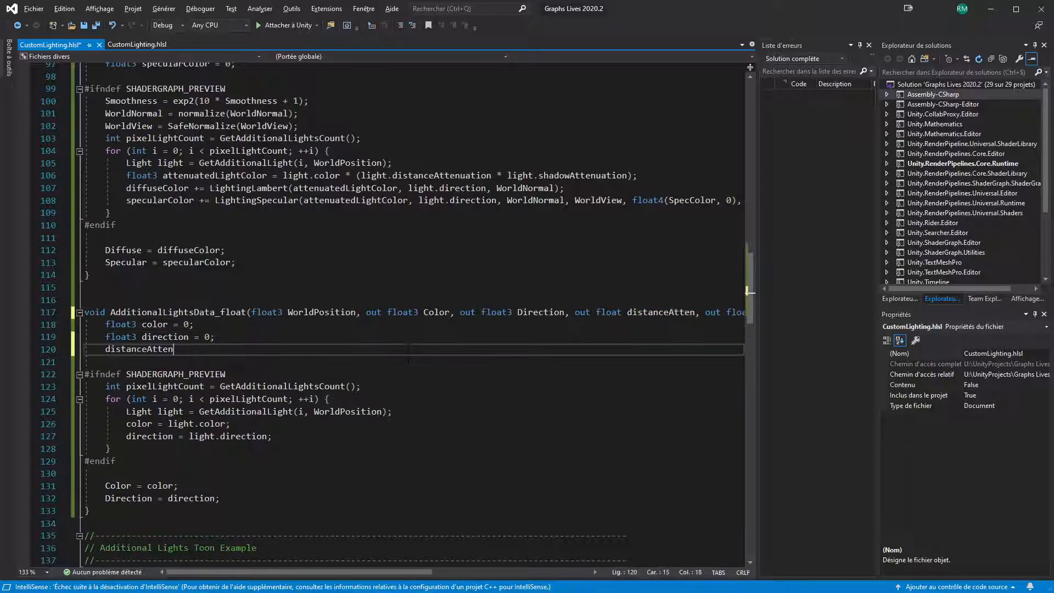
pyautogui.write('= 1;')
pyautogui.moveTo(360, 572); pyautogui.dragTo(309, 572)
pyautogui.click(538, 312)
pyautogui.doubleClick(538, 312)
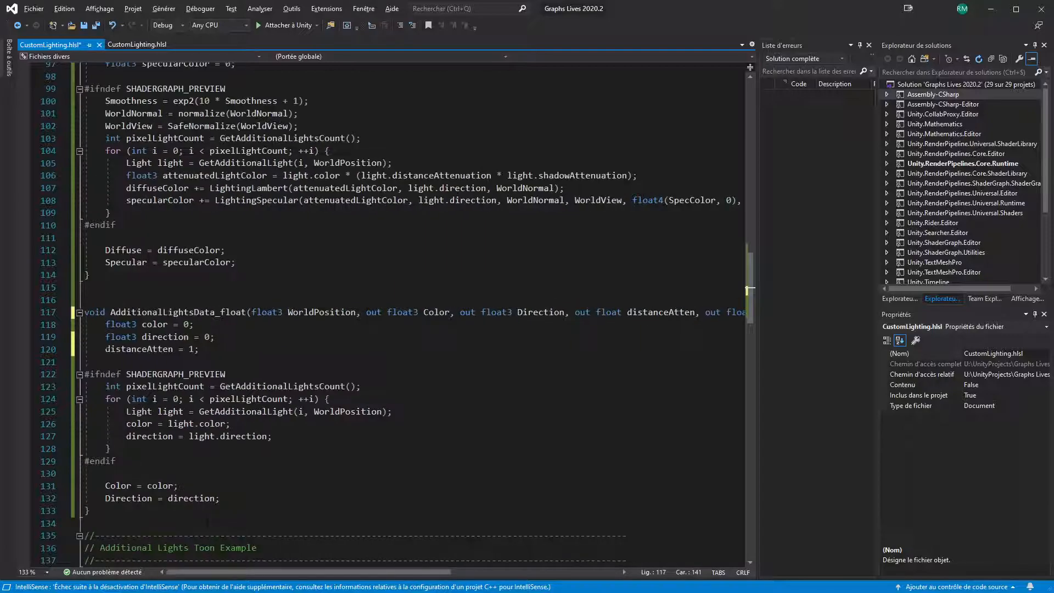
pyautogui.click(297, 347)
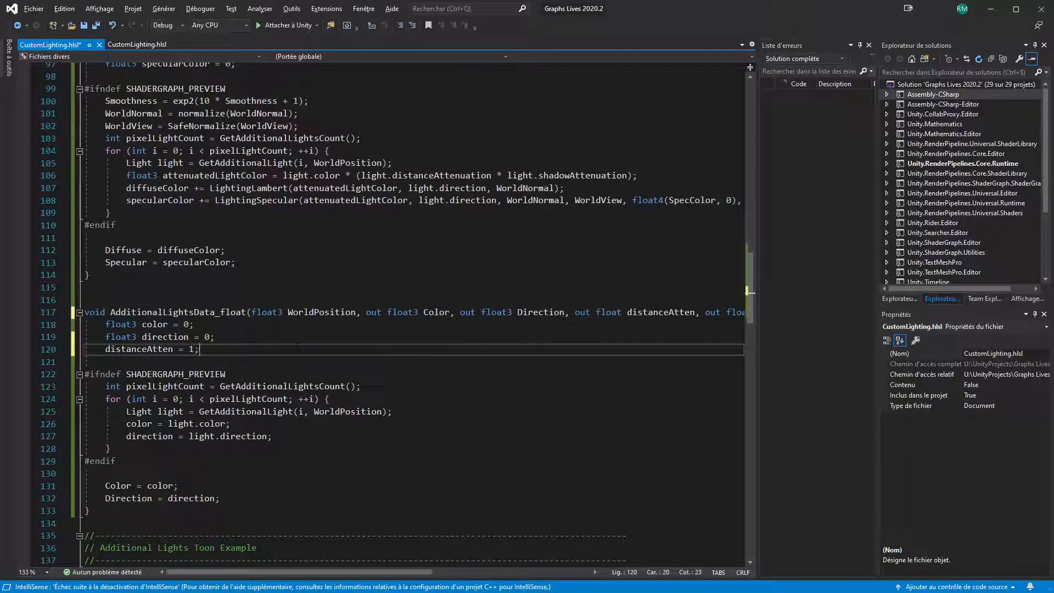
# - Capitalise the two new out parameters in the AdditionalLightsData_float signature as DistanceAtten and ShadowAtten
pyautogui.click(633, 312)
pyautogui.press('BackSpace')
pyautogui.write('D')
pyautogui.press('End')
pyautogui.click(679, 312)
pyautogui.press('Left')
pyautogui.press('BackSpace')
pyautogui.write('S')
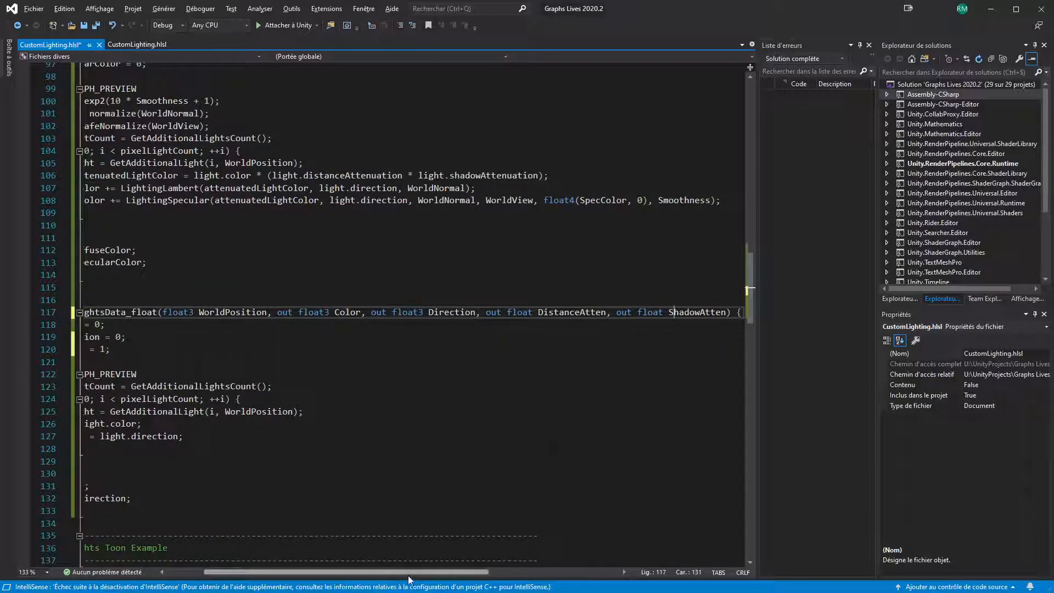
pyautogui.moveTo(409, 576); pyautogui.dragTo(362, 575)
# - Capitalise DistanceAtten in its initialisation line and add ShadowAtten = 1; on the line below
pyautogui.click(210, 350)
pyautogui.press('Home')
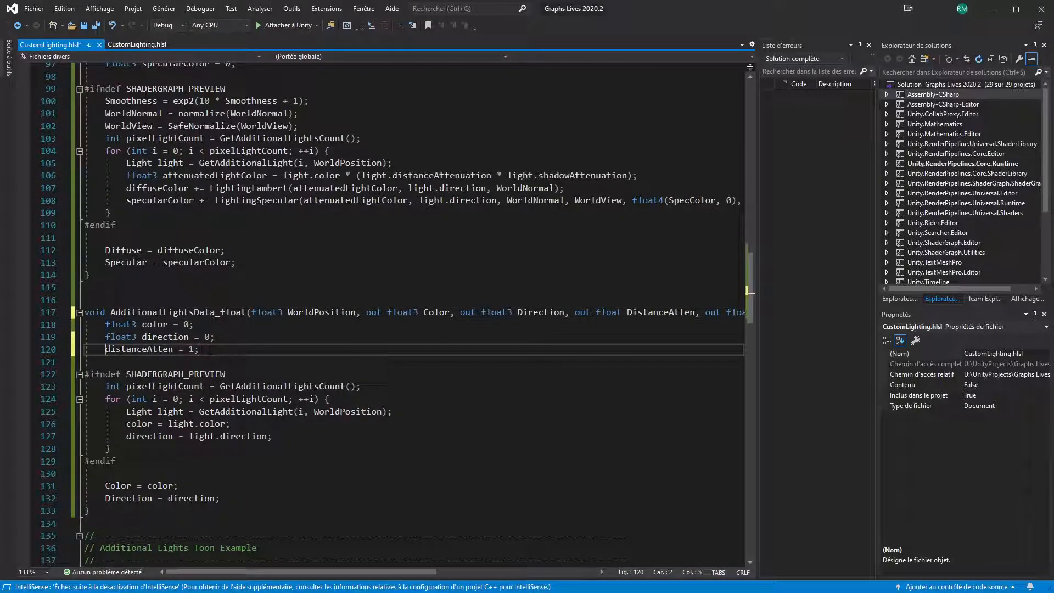
pyautogui.press('Delete')
pyautogui.write('D')
pyautogui.press('End')
pyautogui.press('Return')
pyautogui.write('Shado')
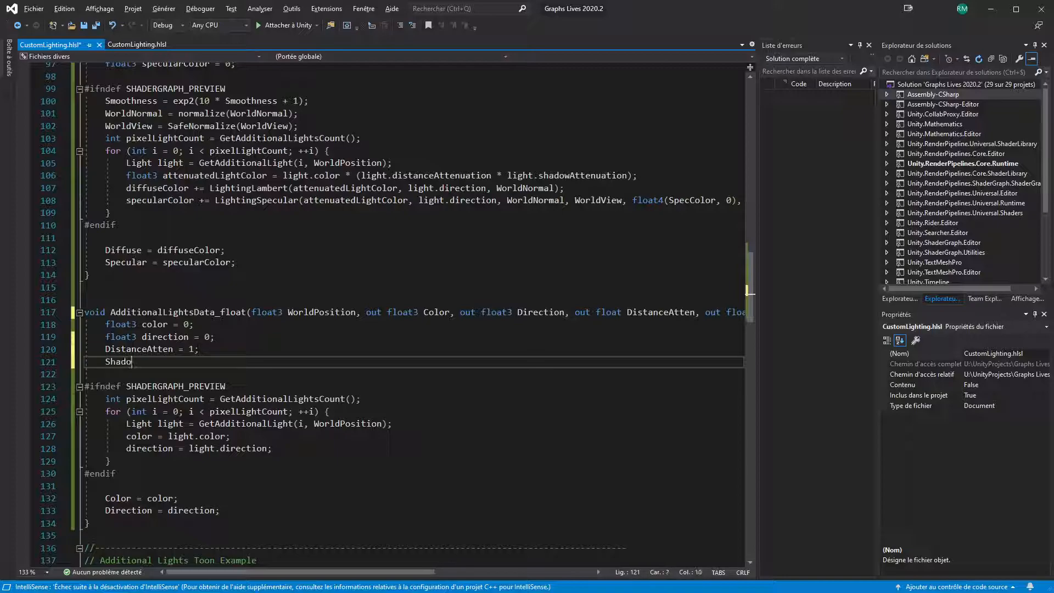
pyautogui.write('wAtten = 1;')
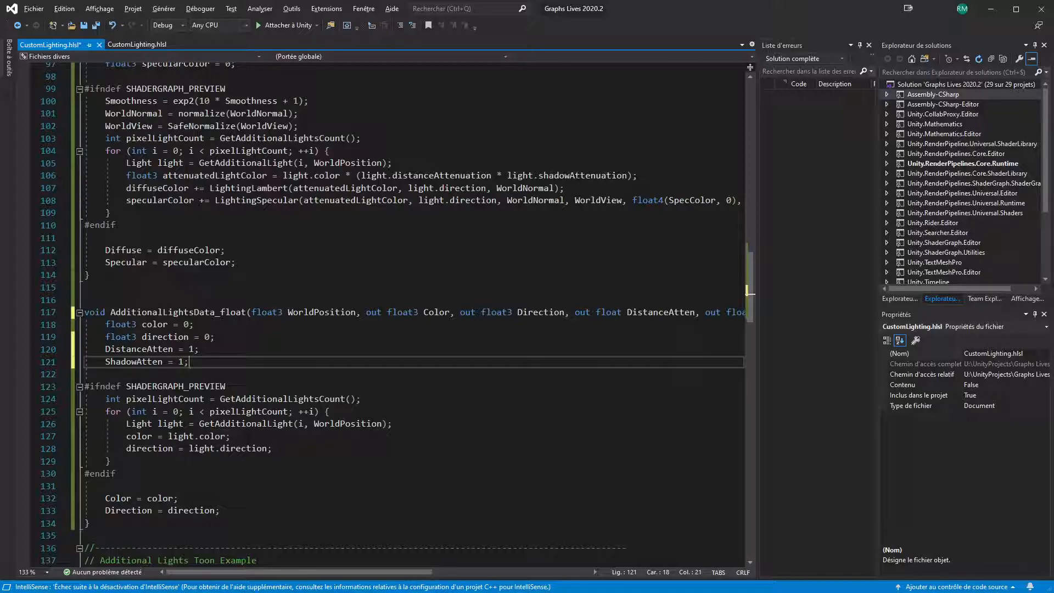
# - Copy the DistanceAtten and ShadowAtten assignments into the AdditionalLightsData_float light loop, after the direction assignment
pyautogui.moveTo(189, 362); pyautogui.dragTo(217, 338)
pyautogui.hotkey('ctrl', 'c')
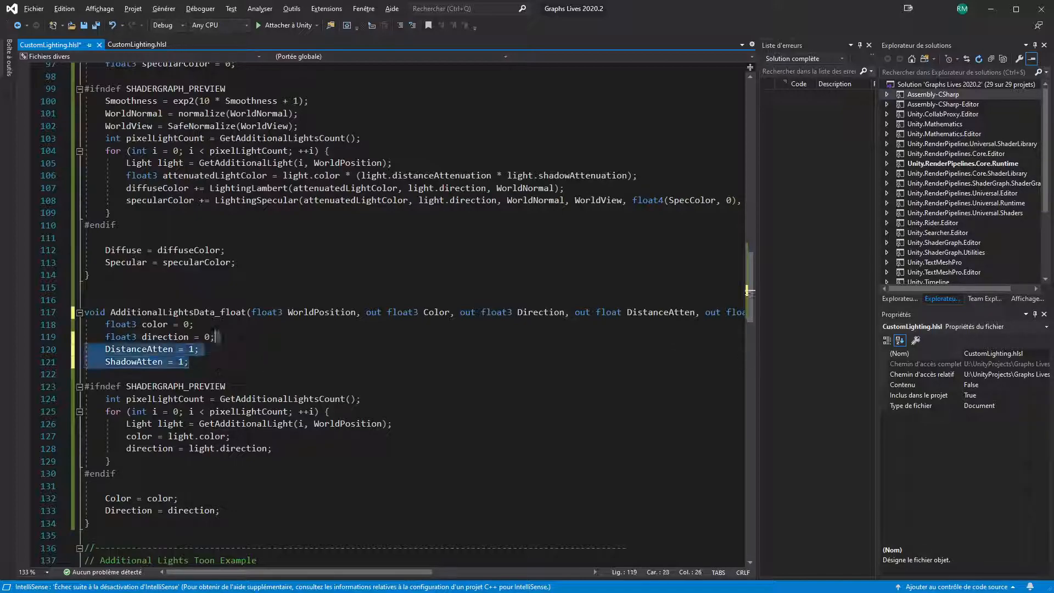
pyautogui.click(420, 449)
pyautogui.hotkey('ctrl', 'v')
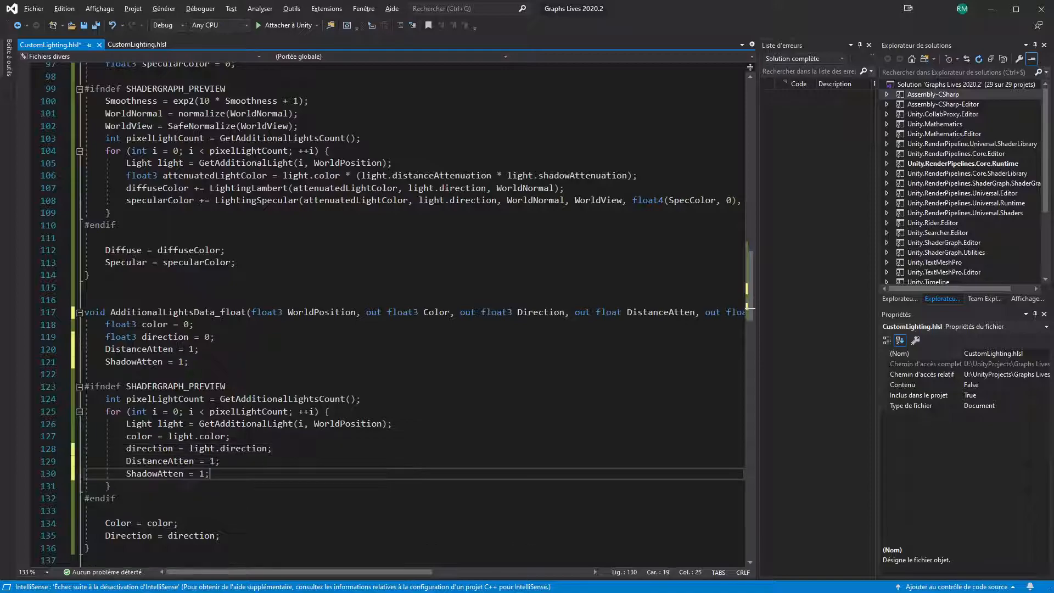
# - Assign light.distanceAttenuation to DistanceAtten inside the light loop, reusing the term from AdditionalLights_float
pyautogui.click(456, 176)
pyautogui.moveTo(456, 175); pyautogui.dragTo(382, 178)
pyautogui.hotkey('ctrl', 'c')
pyautogui.click(201, 462)
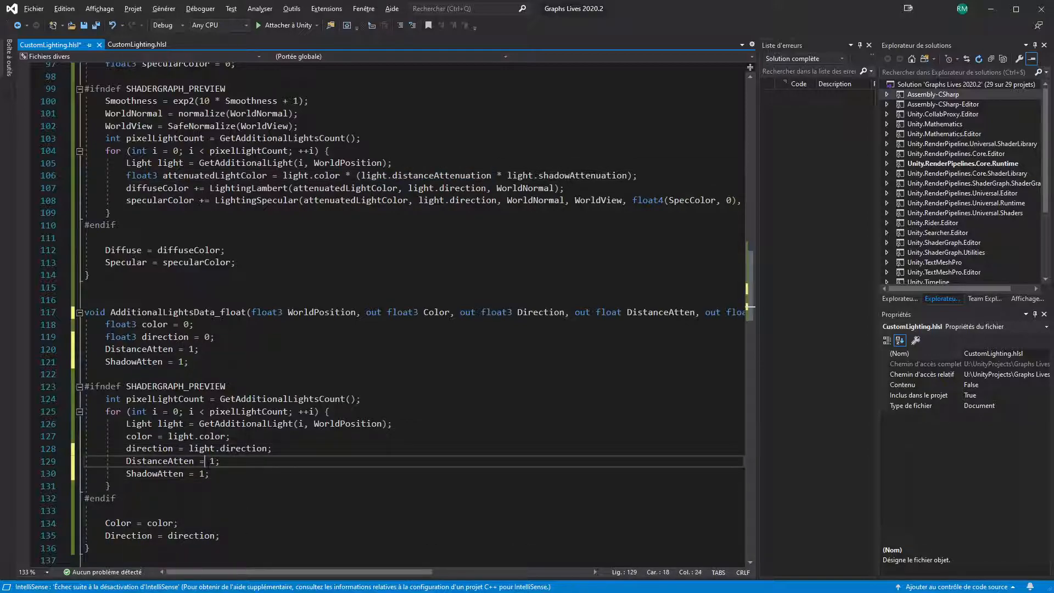
pyautogui.press('Right')
pyautogui.press('Right')
pyautogui.hotkey('shift', 'Right')
pyautogui.hotkey('ctrl', 'v')
# - Assign light.shadowAttenuation to ShadowAtten inside the light loop and save CustomLighting.hlsl
pyautogui.moveTo(627, 176); pyautogui.dragTo(507, 176)
pyautogui.hotkey('ctrl', 'c')
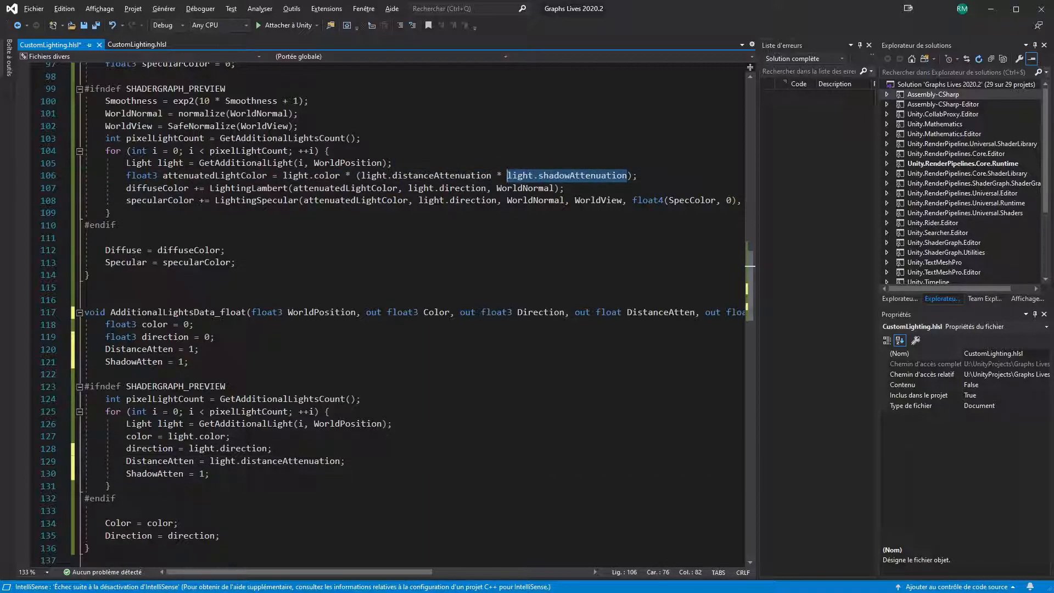
pyautogui.click(201, 473)
pyautogui.hotkey('shift', 'Right')
pyautogui.hotkey('ctrl', 'v')
pyautogui.hotkey('ctrl', 's')
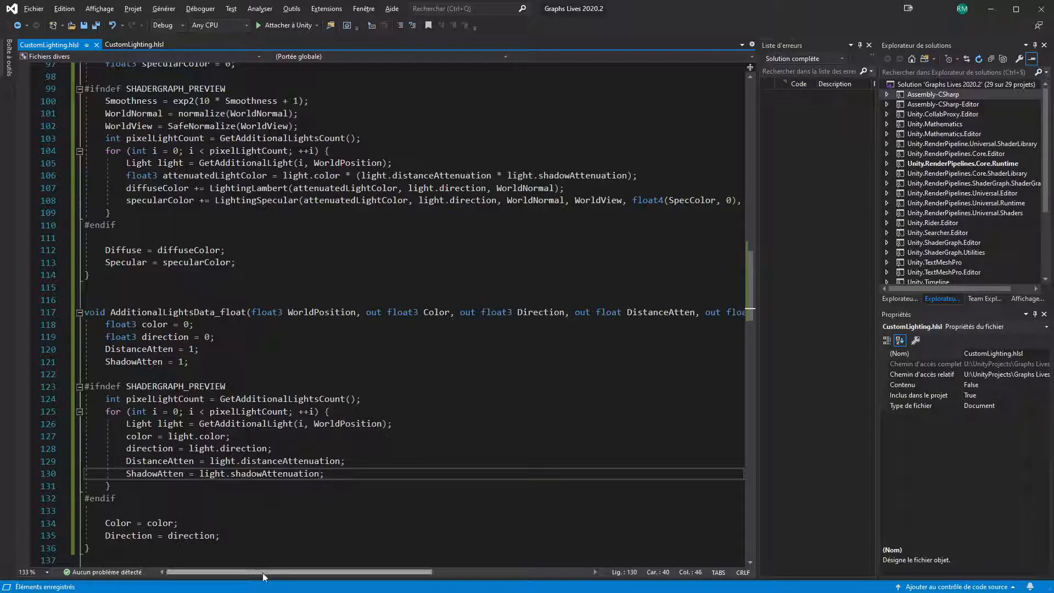
pyautogui.click(307, 352)
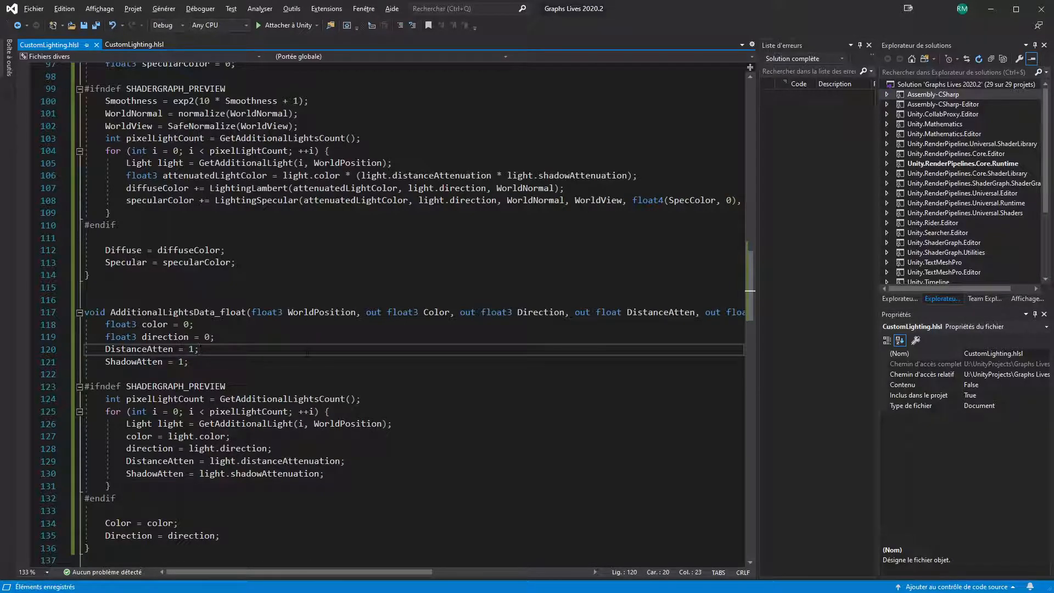
# - Switch to Unity, open the Additional Lights Data subgraph and show the Custom Function node's settings in a repositioned Graph Inspector
pyautogui.hotkey('alt', 'Tab')
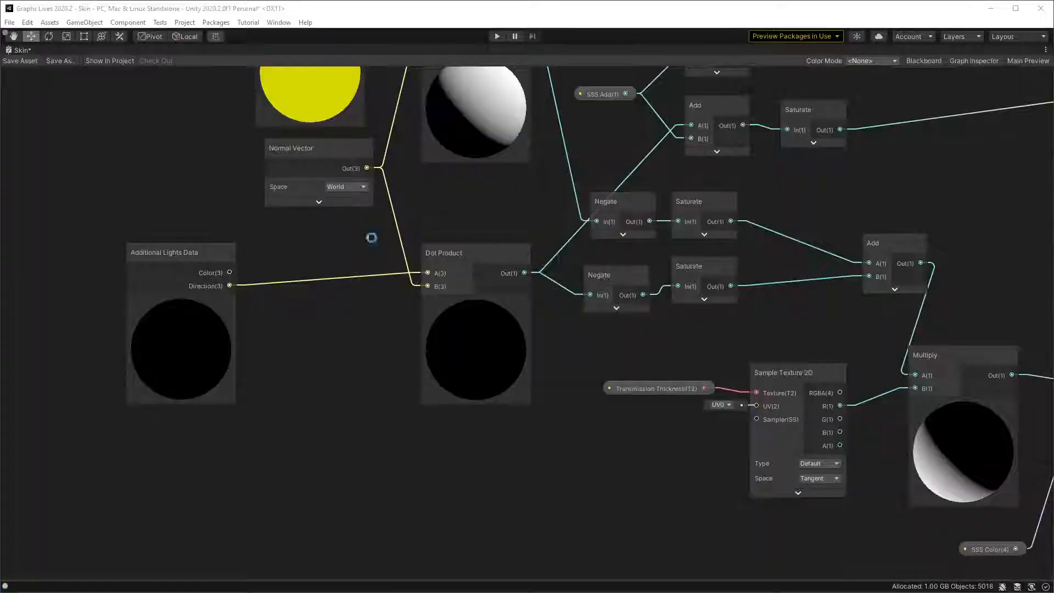
pyautogui.doubleClick(177, 256)
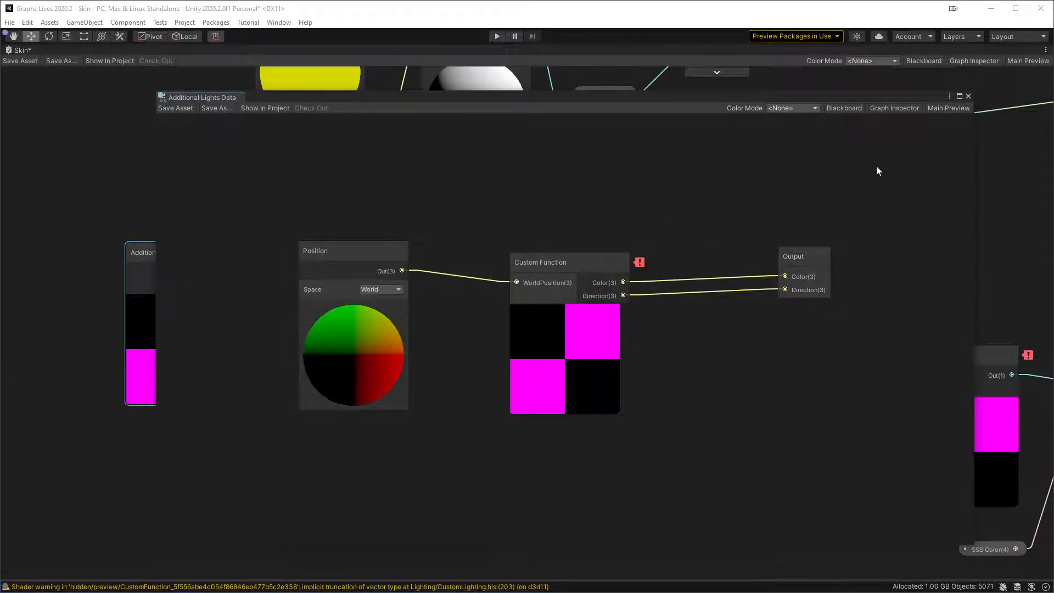
pyautogui.click(608, 262)
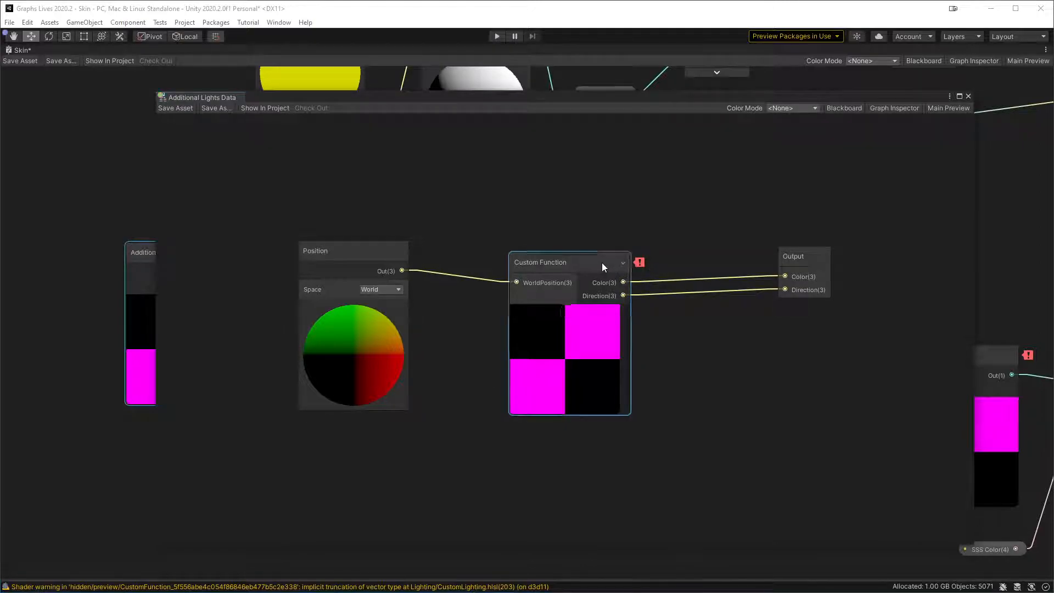
pyautogui.click(910, 106)
pyautogui.click(910, 106)
pyautogui.click(943, 105)
pyautogui.click(943, 106)
pyautogui.click(917, 108)
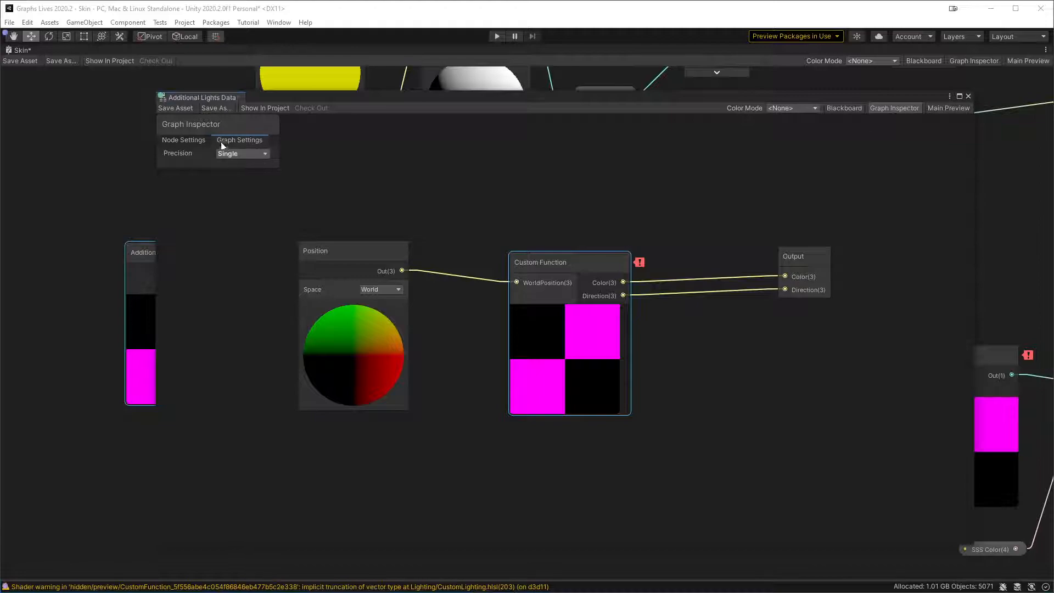
pyautogui.moveTo(223, 147); pyautogui.dragTo(857, 172)
pyautogui.click(811, 165)
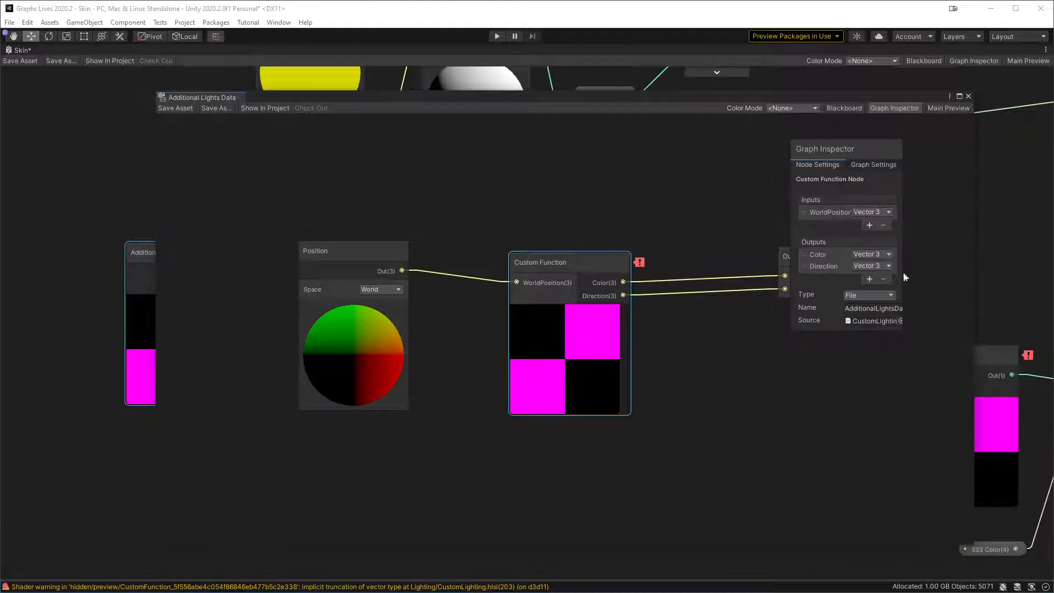
# - Add two Float outputs named DistanceAtten and ShadowAtten to the Custom Function node, and hide its settings
pyautogui.click(869, 278)
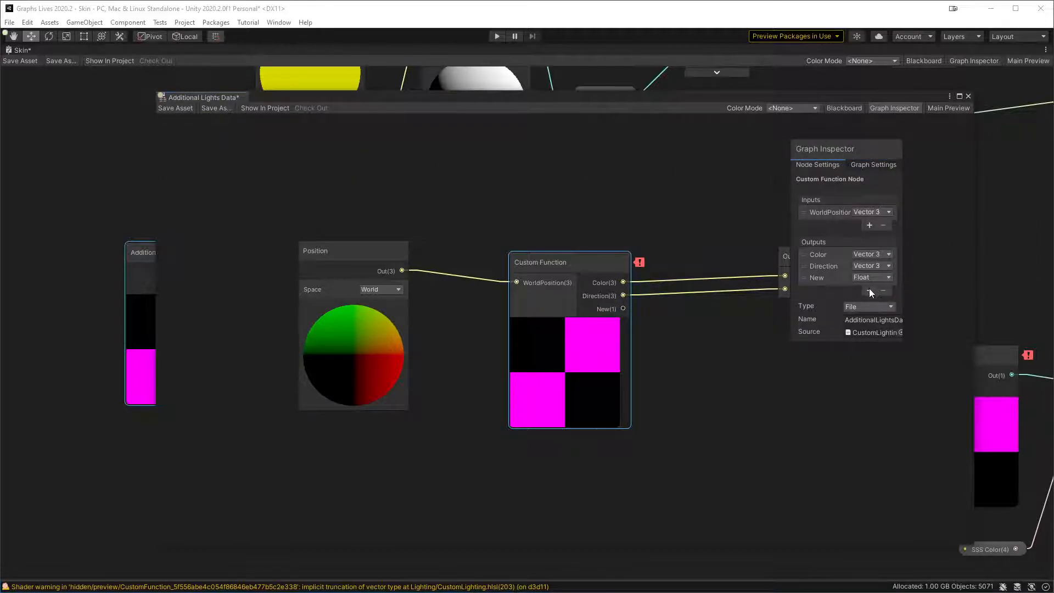
pyautogui.click(869, 289)
pyautogui.doubleClick(827, 278)
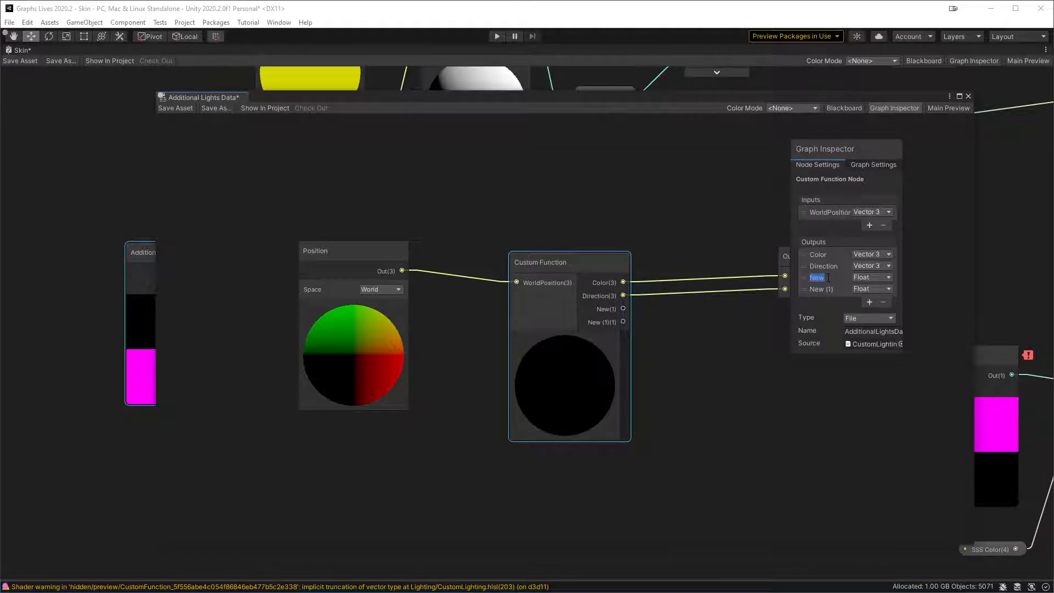
pyautogui.write('DistanceAtten')
pyautogui.press('Return')
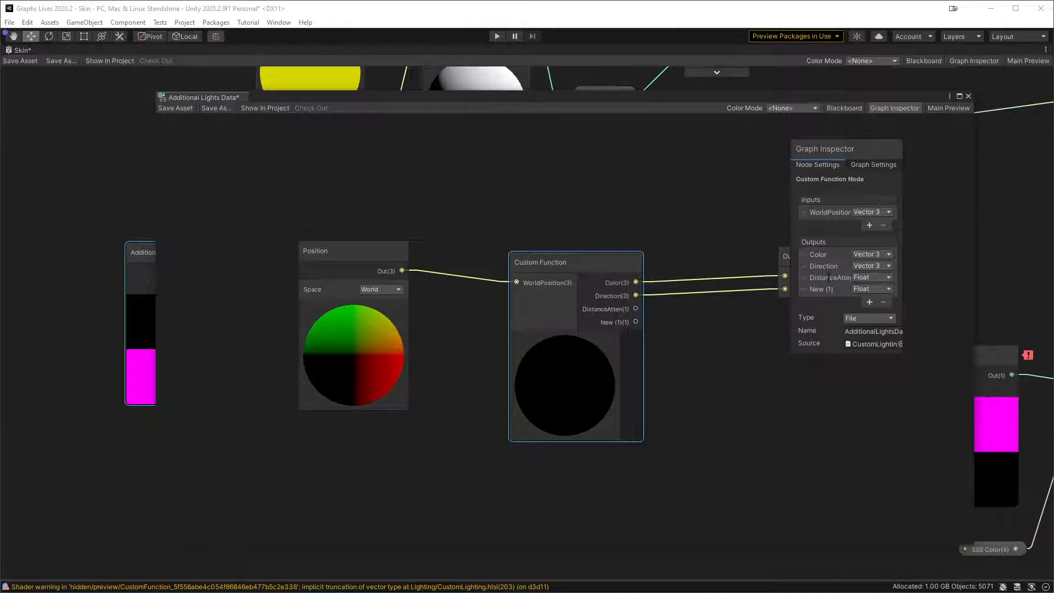
pyautogui.doubleClick(822, 289)
pyautogui.write('ShadowAtten')
pyautogui.press('Return')
pyautogui.click(689, 218)
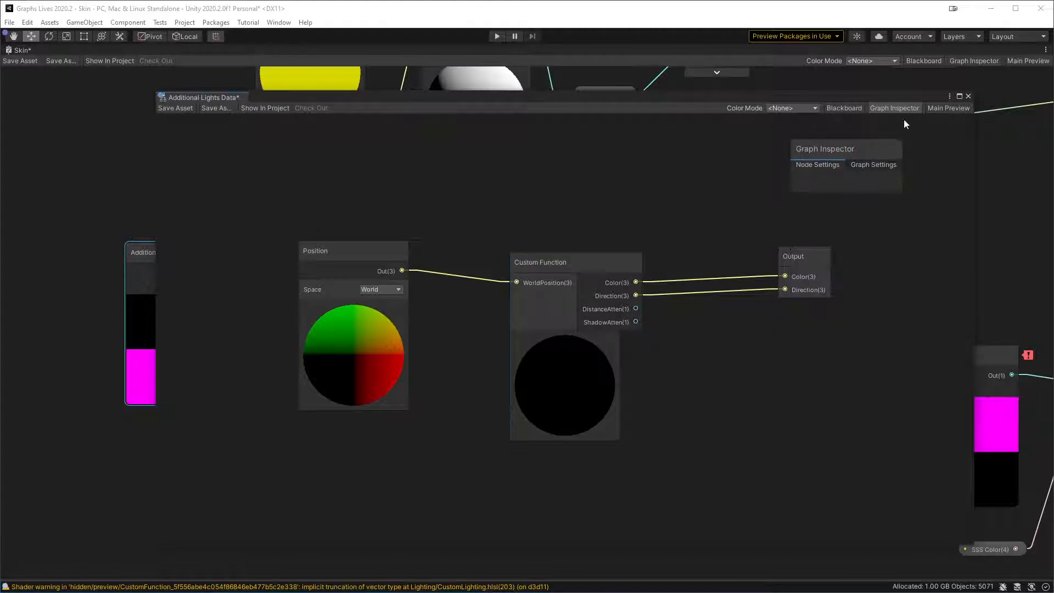
pyautogui.click(895, 108)
# - Show the Output node's settings, add two Float inputs and name the first one Distance_Atten
pyautogui.click(798, 255)
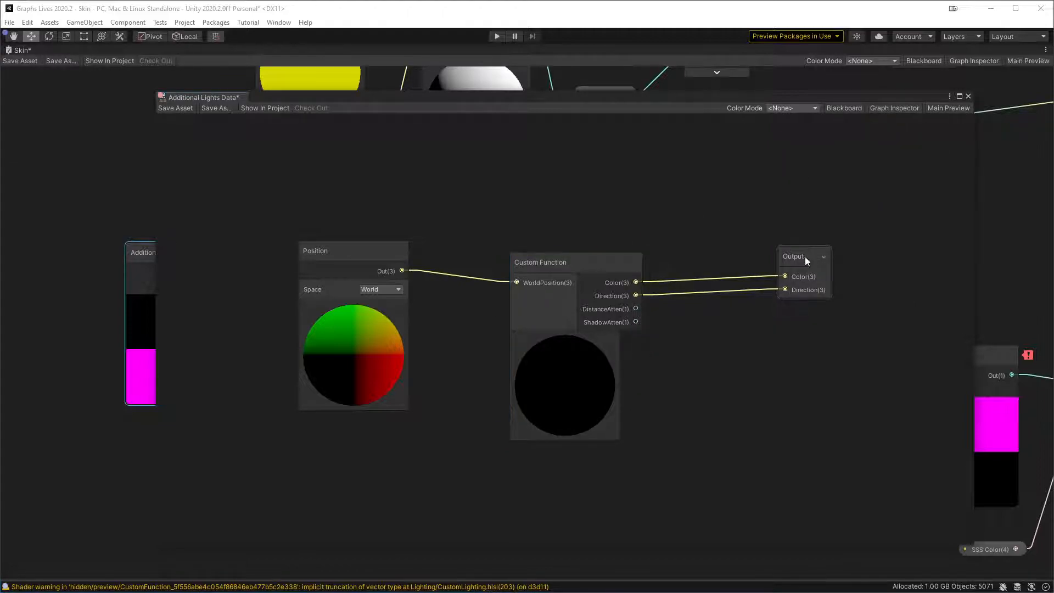
pyautogui.click(884, 108)
pyautogui.click(869, 237)
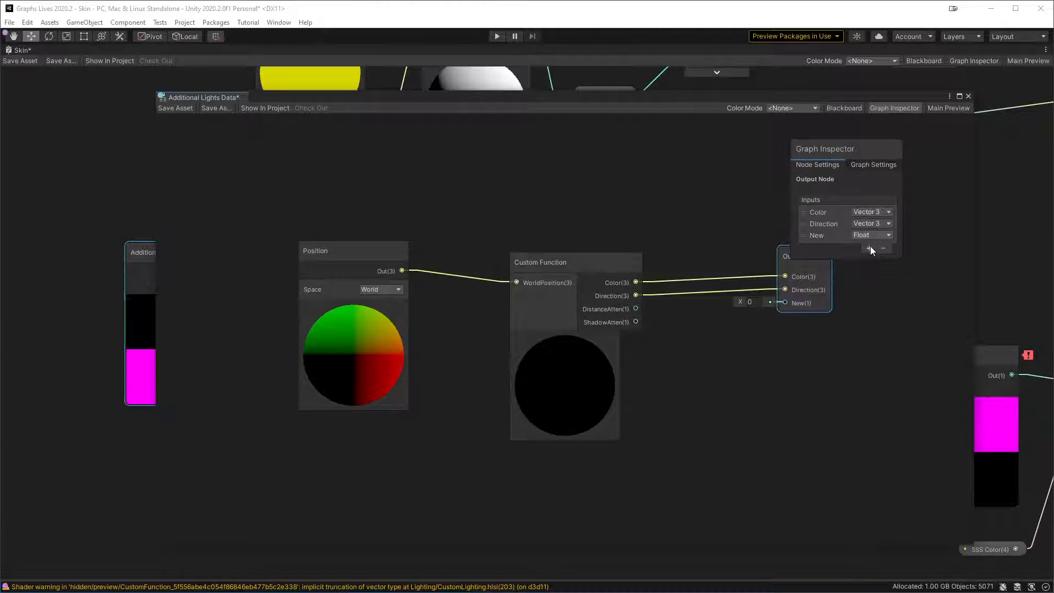
pyautogui.click(871, 248)
pyautogui.doubleClick(818, 235)
pyautogui.write('Dist')
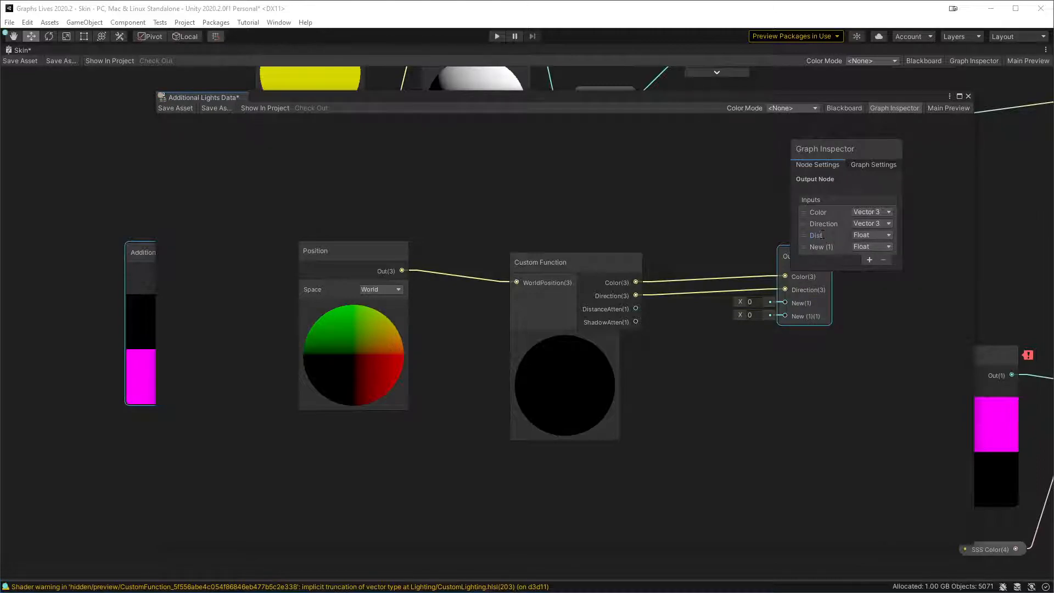
pyautogui.write('ance Atten')
pyautogui.press('Return')
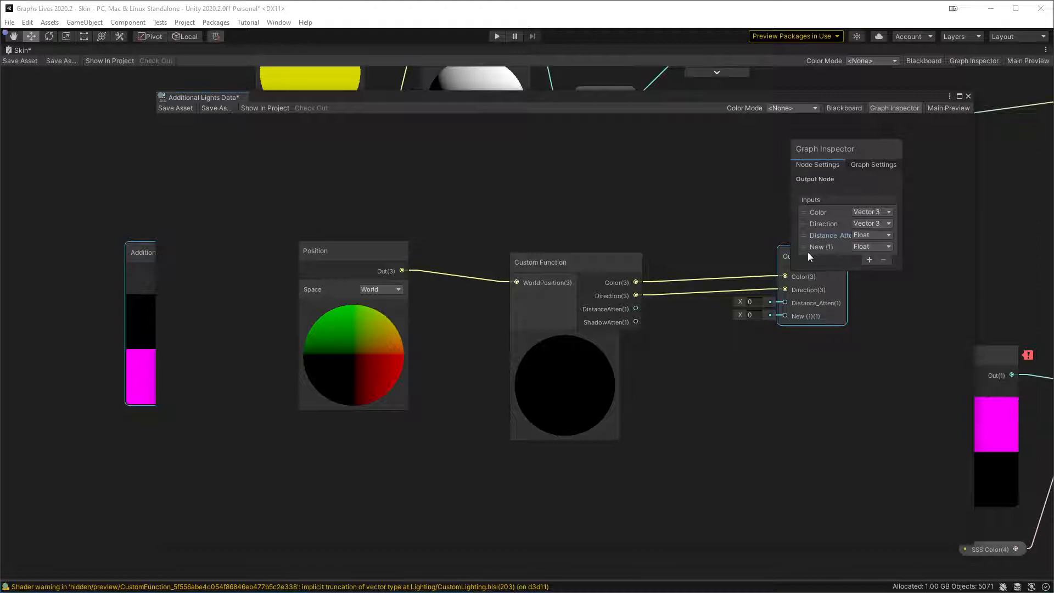
# - Name the Output node's second new input ShadowAtten, rename the first to DistanceAtten, and hide the node settings
pyautogui.doubleClick(822, 247)
pyautogui.write('S')
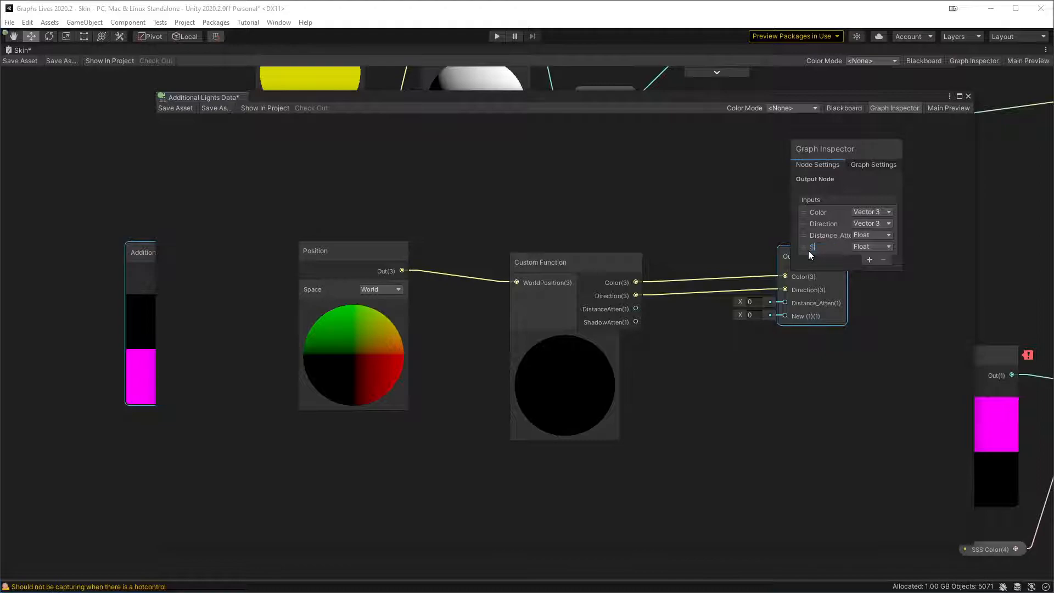
pyautogui.write('hadowAtten')
pyautogui.press('Return')
pyautogui.doubleClick(826, 236)
pyautogui.press('BackSpace')
pyautogui.press('Return')
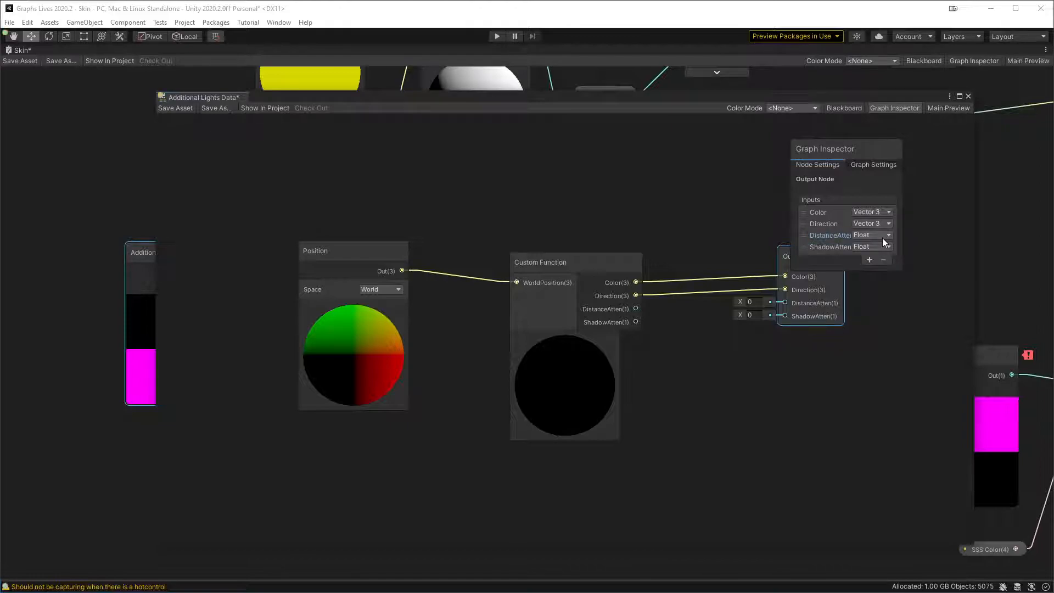
pyautogui.click(772, 226)
pyautogui.click(893, 107)
# - Wire the Custom Function's DistanceAtten and ShadowAtten outputs to the matching Output node inputs, then save and close the subgraph
pyautogui.moveTo(635, 309)
pyautogui.mouseDown()
pyautogui.moveTo(805, 305)
pyautogui.moveTo(636, 322)
pyautogui.mouseUp()
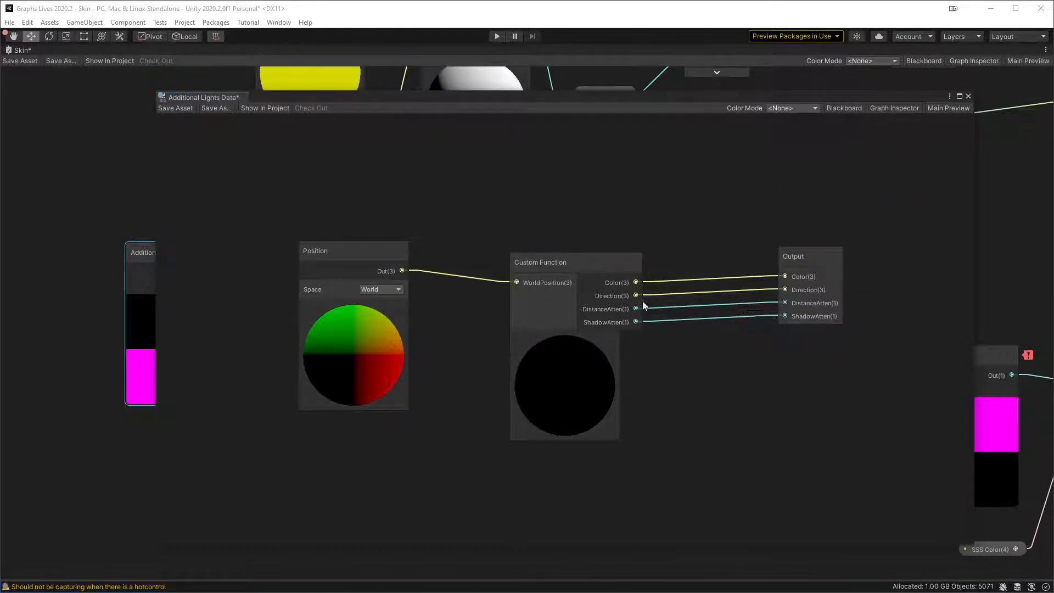
pyautogui.click(170, 108)
pyautogui.click(969, 97)
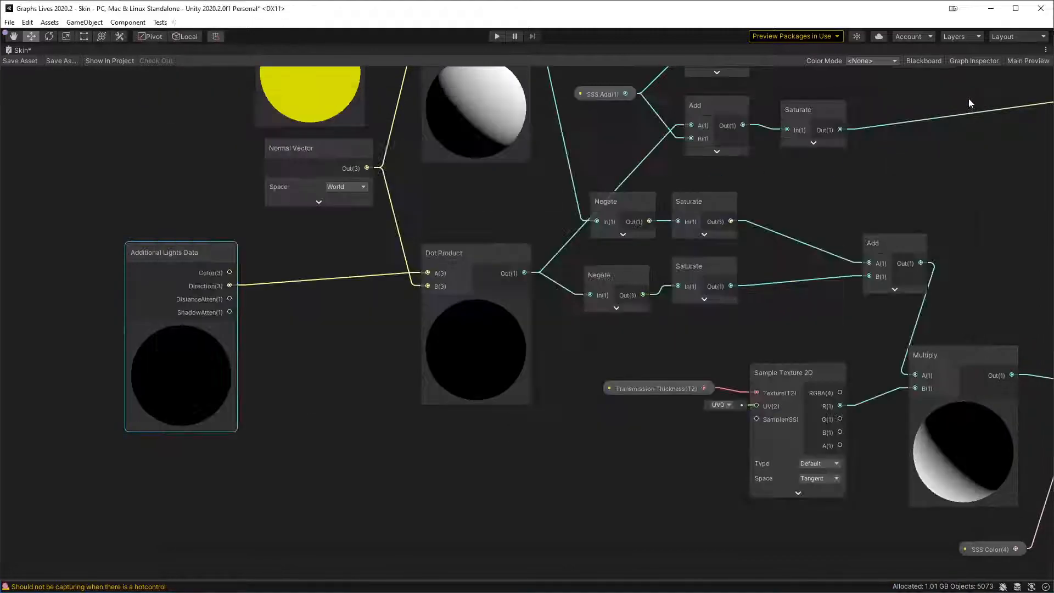
# - Move the Multiply node that applies the main light's colour farther right to make room after the shadow Multiply
pyautogui.moveTo(342, 373); pyautogui.dragTo(235, 470, button='middle')
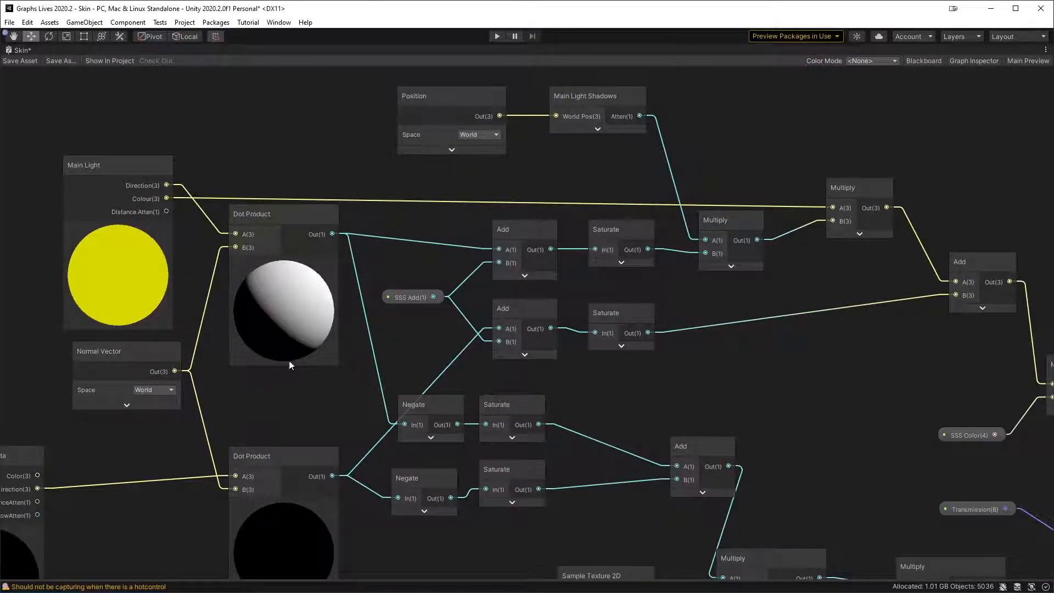
pyautogui.moveTo(763, 151); pyautogui.dragTo(617, 144, button='middle')
pyautogui.moveTo(720, 182); pyautogui.dragTo(767, 171)
pyautogui.click(588, 213)
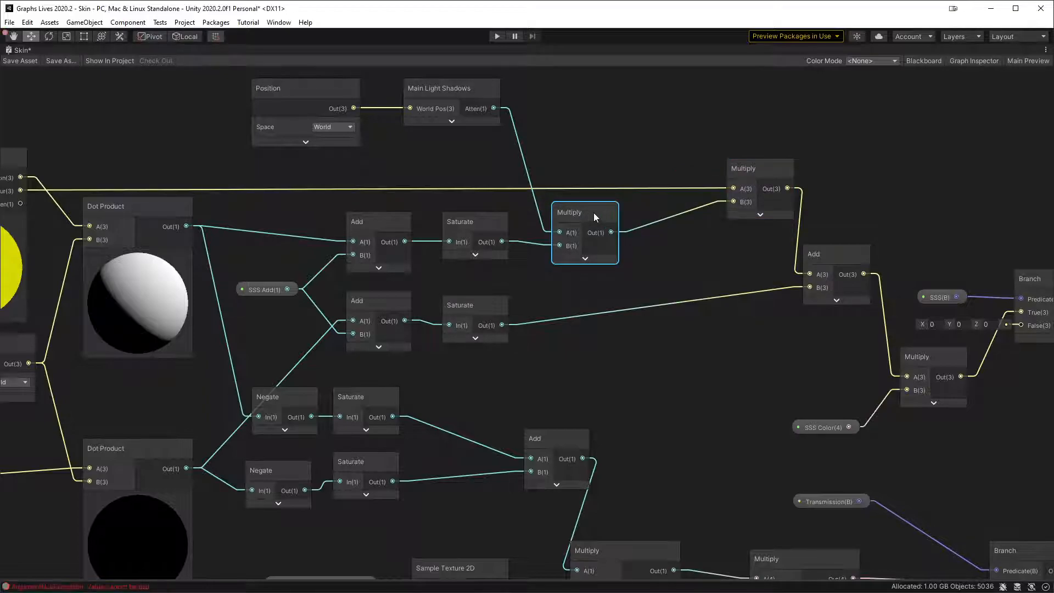
pyautogui.moveTo(577, 213); pyautogui.dragTo(648, 228, button='middle')
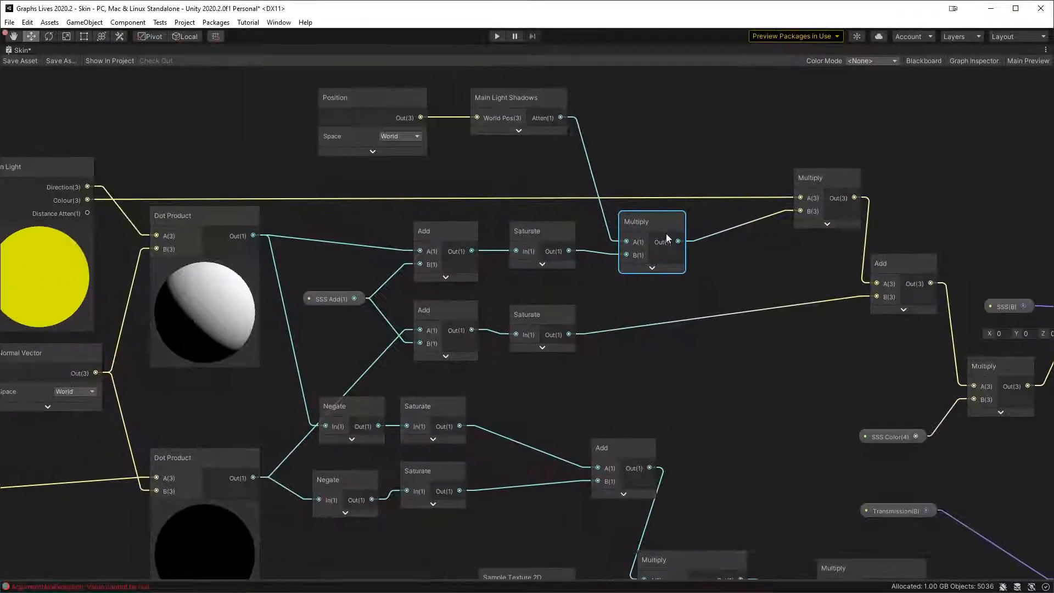
# - Insert a Multiply node between the main light's shadow and colour Multiply nodes, and feed it the Main Light's Distance Atten
pyautogui.moveTo(644, 221); pyautogui.dragTo(722, 239)
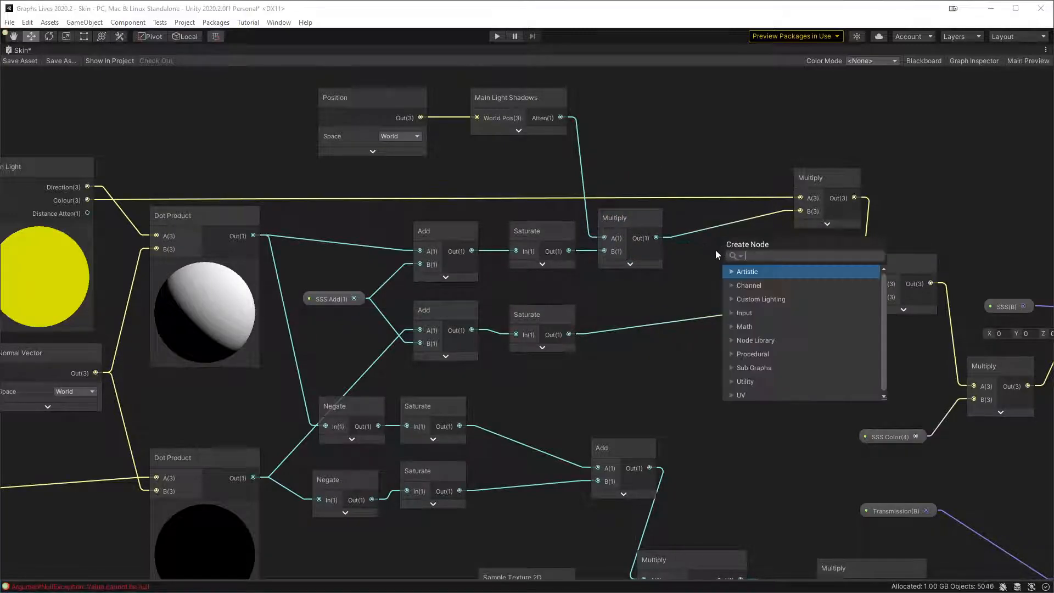
pyautogui.write('mul')
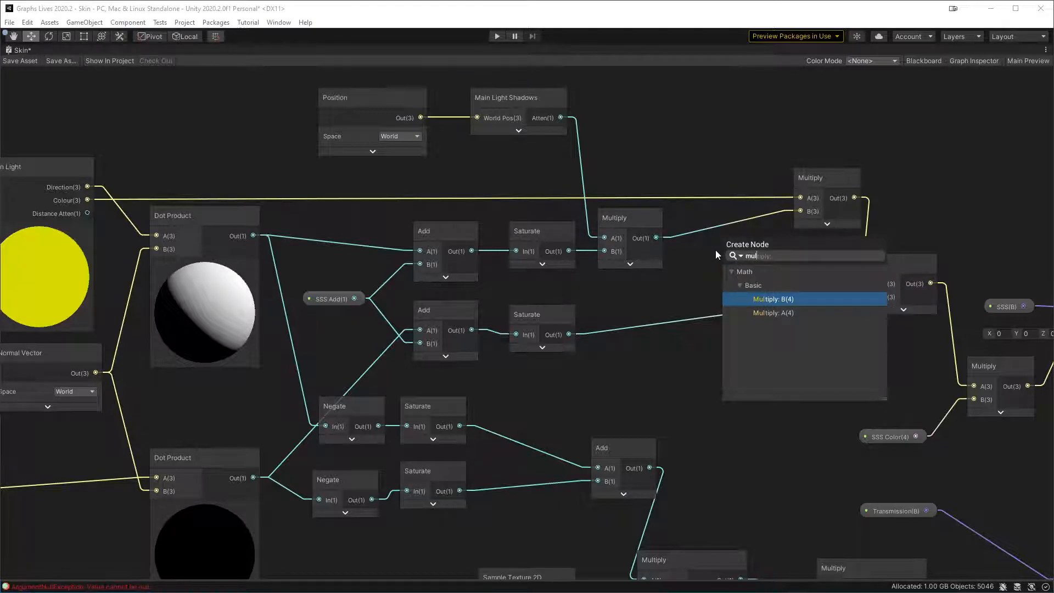
pyautogui.press('Down')
pyautogui.press('Up')
pyautogui.press('Return')
pyautogui.click(771, 275)
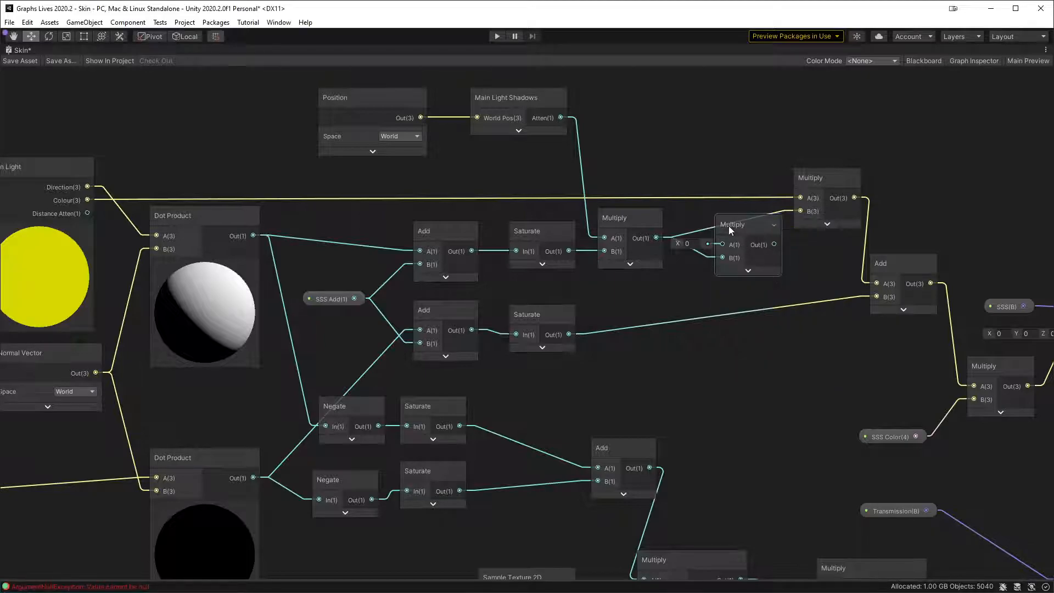
pyautogui.moveTo(729, 226); pyautogui.dragTo(708, 219)
pyautogui.moveTo(87, 213); pyautogui.dragTo(802, 211)
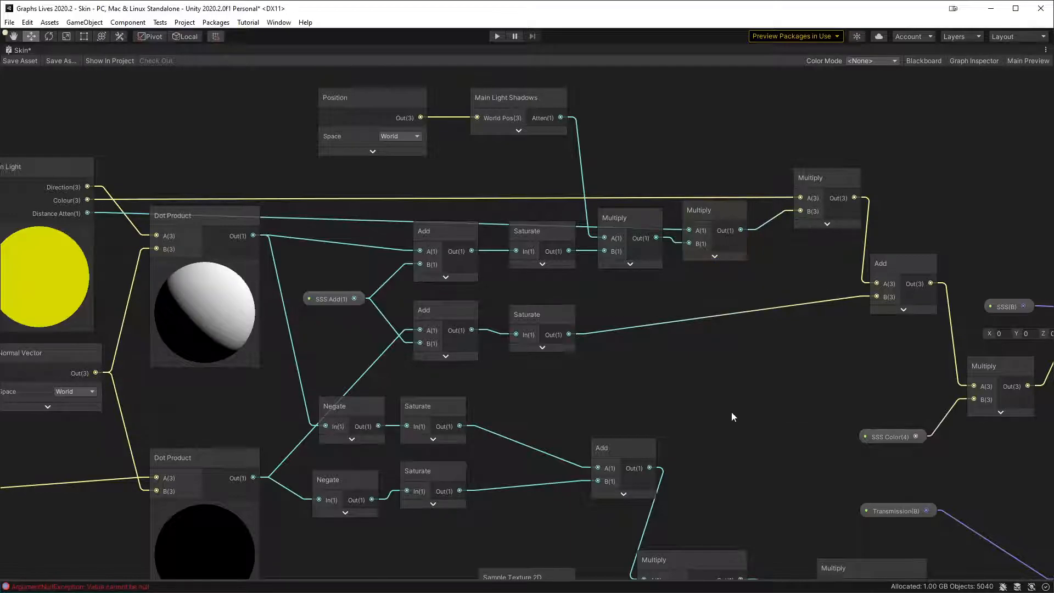
# - Add a Multiply node with a collapsed preview after the additional lights' SSS Saturate, taking the Saturate output into A
pyautogui.moveTo(681, 413); pyautogui.dragTo(560, 337, button='middle')
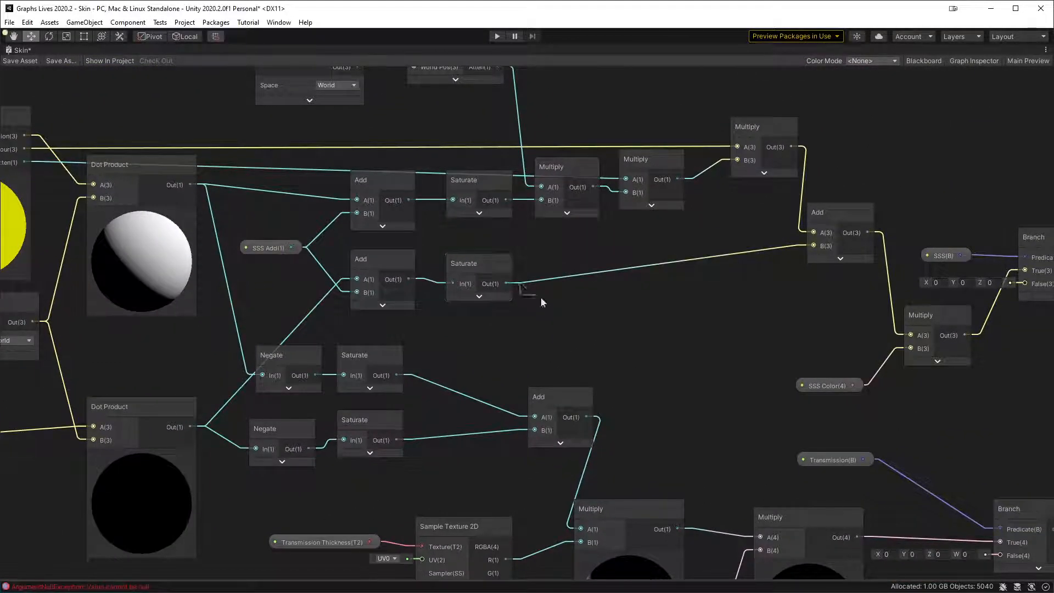
pyautogui.press('space')
pyautogui.write('mul')
pyautogui.press('Return')
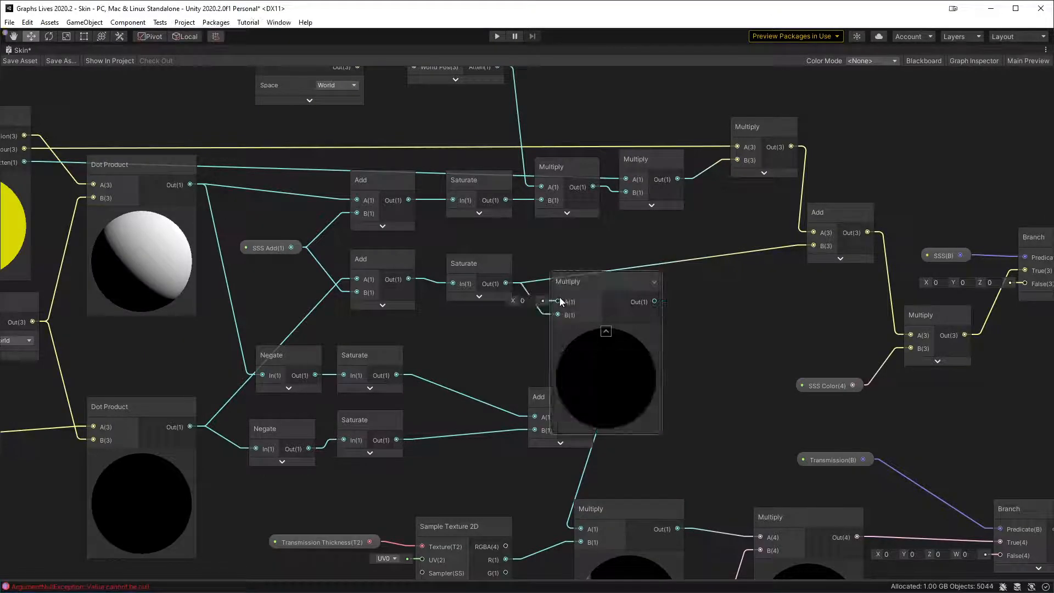
pyautogui.click(607, 330)
pyautogui.moveTo(506, 283); pyautogui.dragTo(562, 299)
# - Chain a second Multiply node after the additional lights' first SSS Multiply, collapse its preview and place it alongside
pyautogui.moveTo(585, 282); pyautogui.dragTo(654, 292)
pyautogui.write('ml')
pyautogui.press('BackSpace')
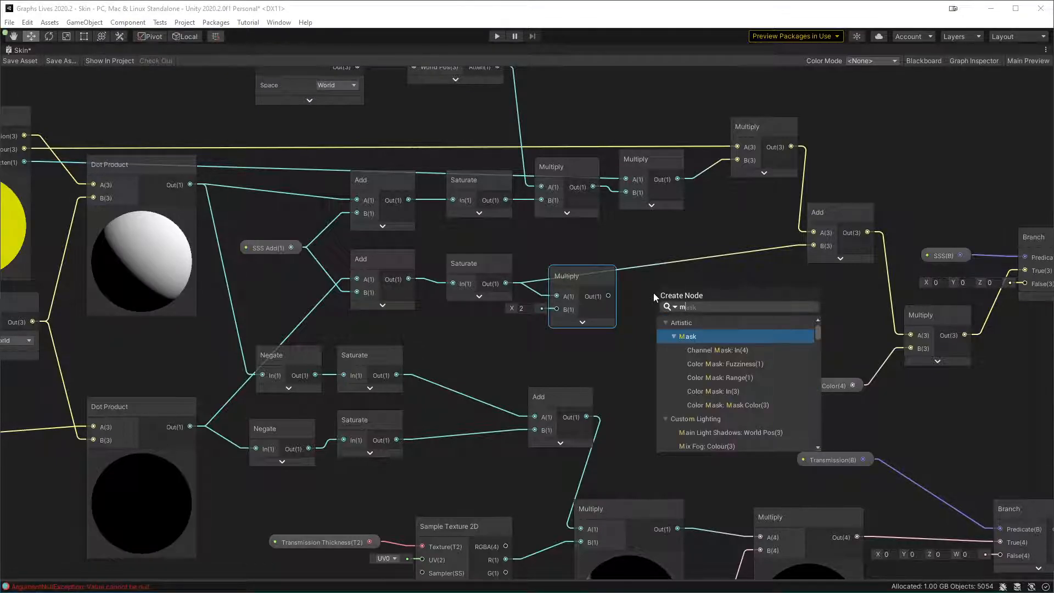
pyautogui.write('ul')
pyautogui.press('Down')
pyautogui.press('Return')
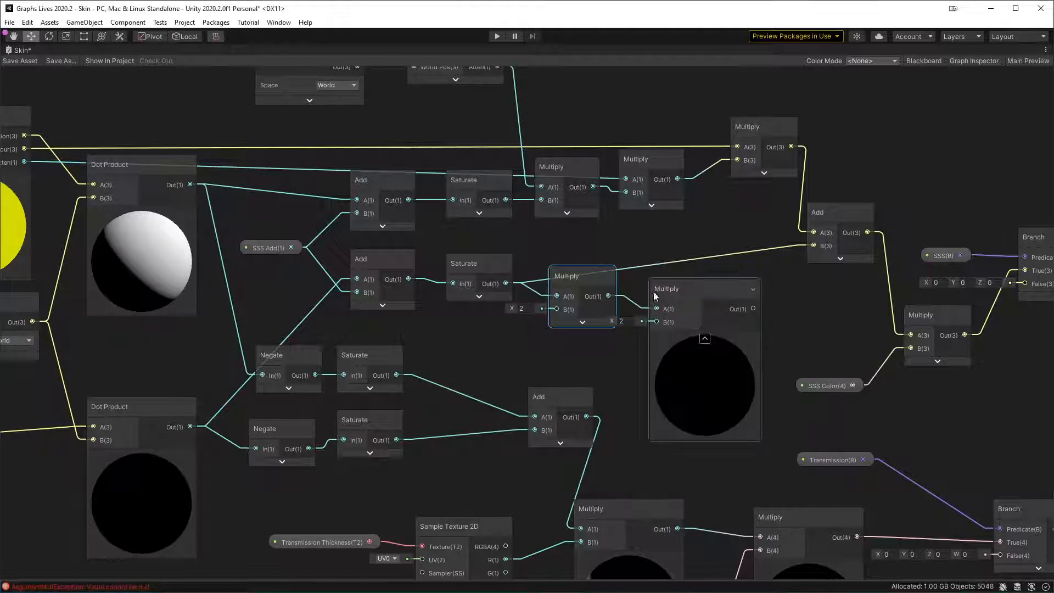
pyautogui.click(701, 337)
pyautogui.moveTo(673, 296); pyautogui.dragTo(666, 290)
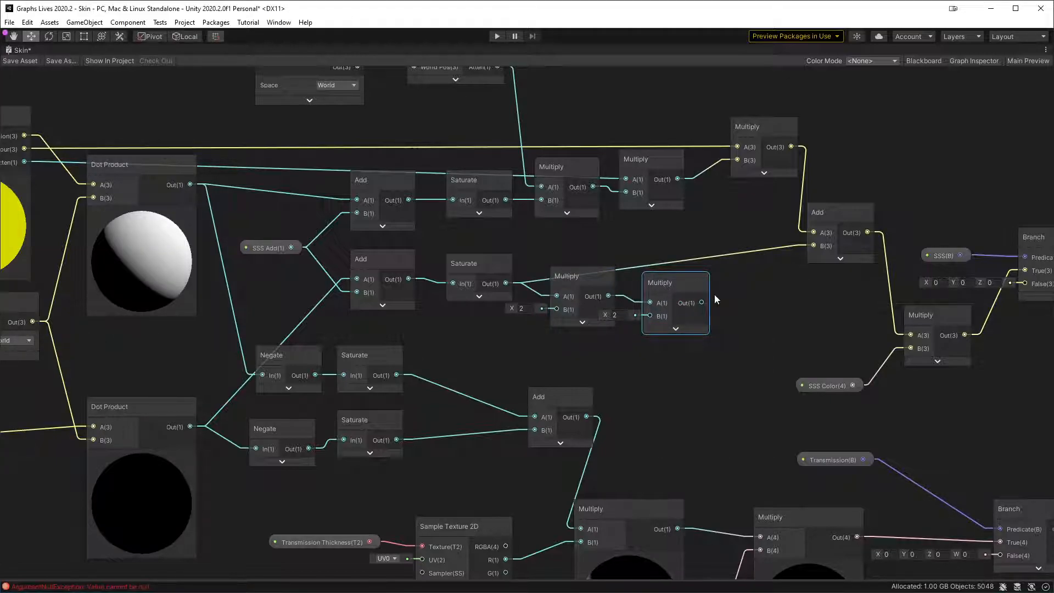
pyautogui.moveTo(703, 301); pyautogui.dragTo(714, 356, button='middle')
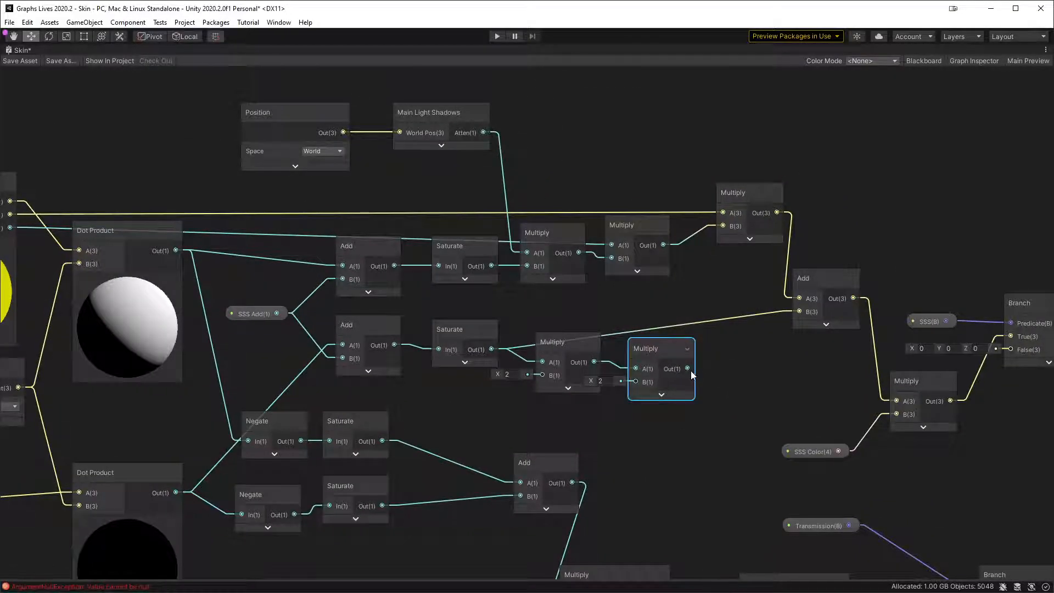
# - Chain a third Multiply node with a collapsed preview and connect its output to input B of the SSS Add node
pyautogui.press('space')
pyautogui.write('mul')
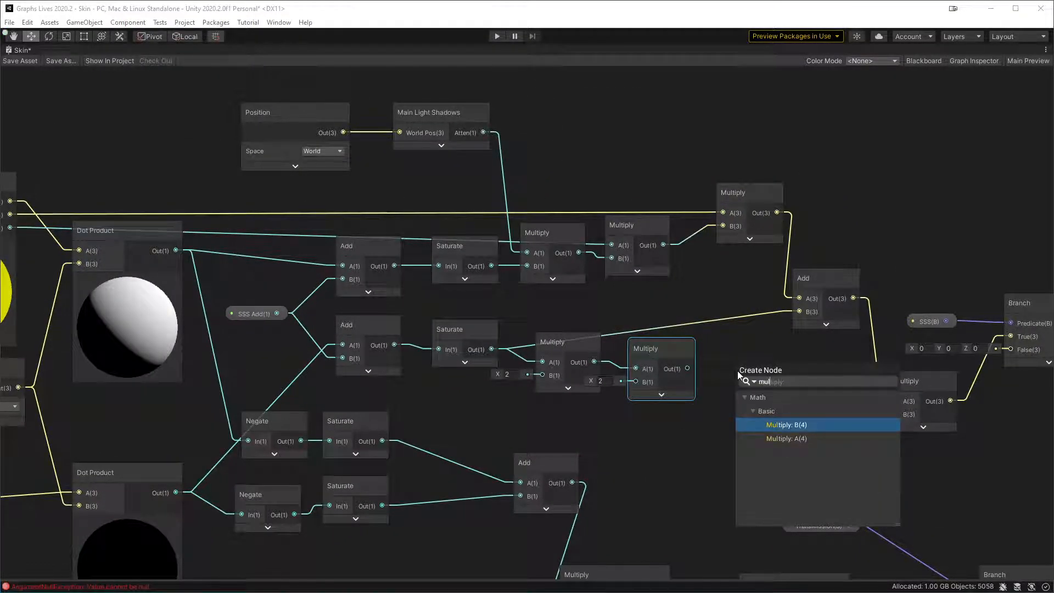
pyautogui.press('Return')
pyautogui.click(784, 413)
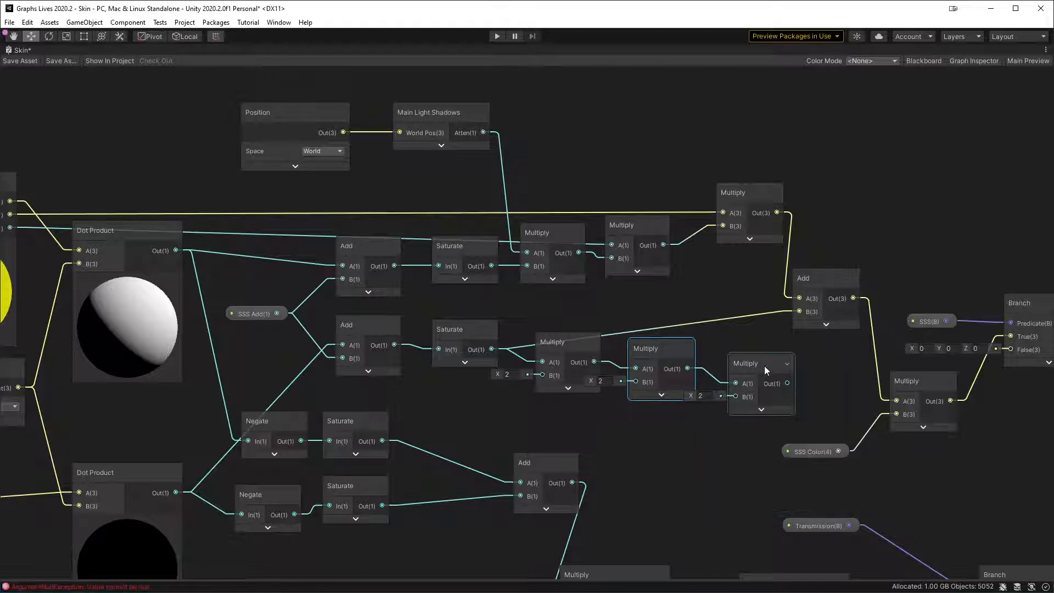
pyautogui.moveTo(789, 377); pyautogui.dragTo(815, 320)
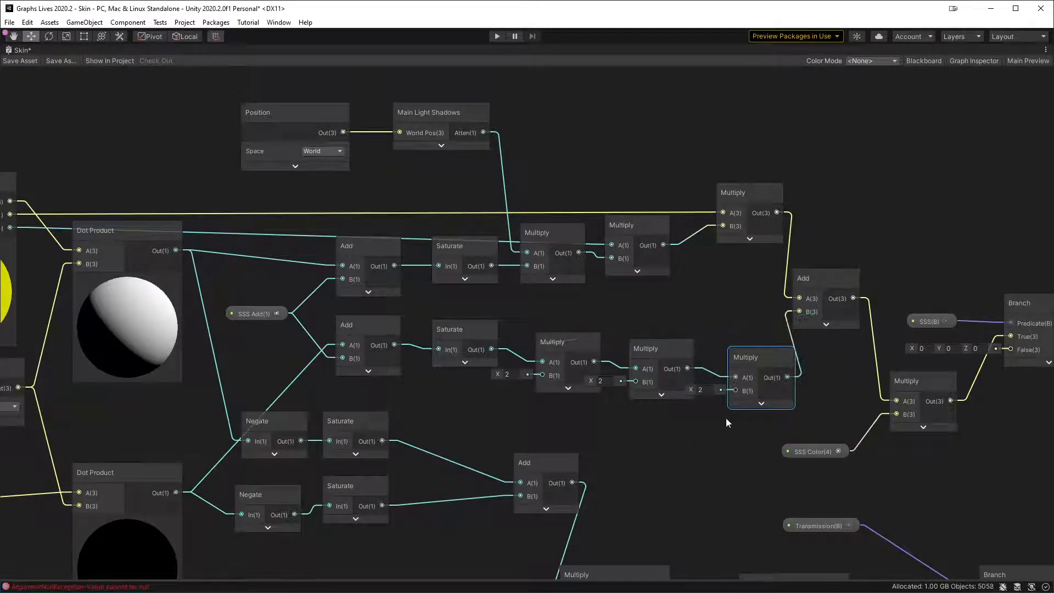
# - Arrange the three chained SSS Multiply nodes in a tidy descending row beside the additional lights' Saturate
pyautogui.moveTo(722, 417); pyautogui.dragTo(814, 360, button='middle')
pyautogui.moveTo(851, 298); pyautogui.dragTo(846, 316)
pyautogui.moveTo(643, 299); pyautogui.dragTo(642, 288)
pyautogui.moveTo(748, 304); pyautogui.dragTo(739, 316)
pyautogui.moveTo(848, 322); pyautogui.dragTo(837, 344)
pyautogui.click(744, 264)
# - Connect DistanceAtten, ShadowAtten and Color from Additional Lights Data to the B inputs of the three chained Multiply nodes, in that order
pyautogui.moveTo(471, 361); pyautogui.dragTo(589, 296, button='middle')
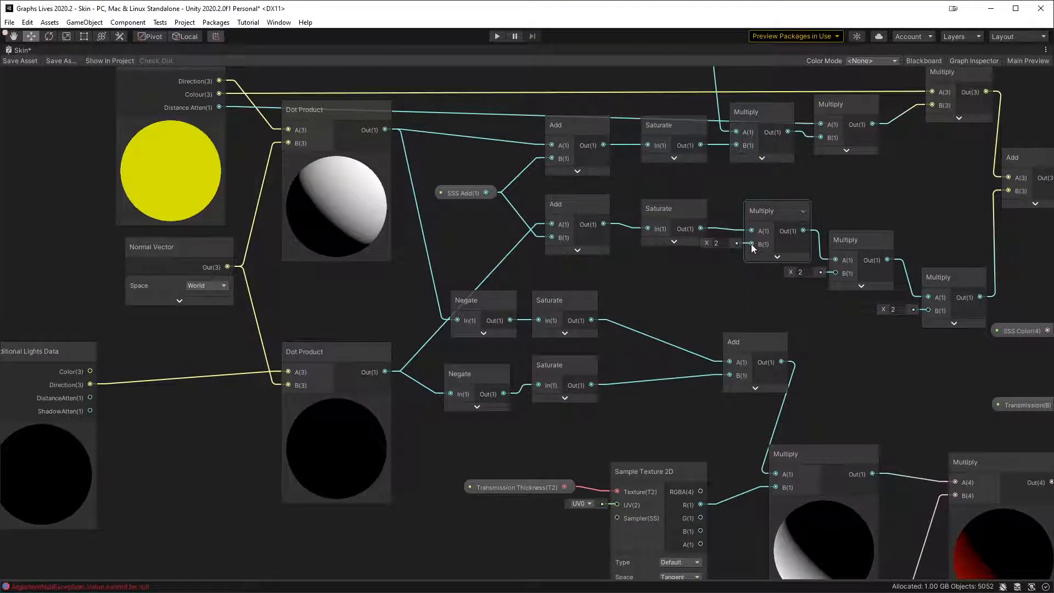
pyautogui.moveTo(751, 245); pyautogui.dragTo(835, 273)
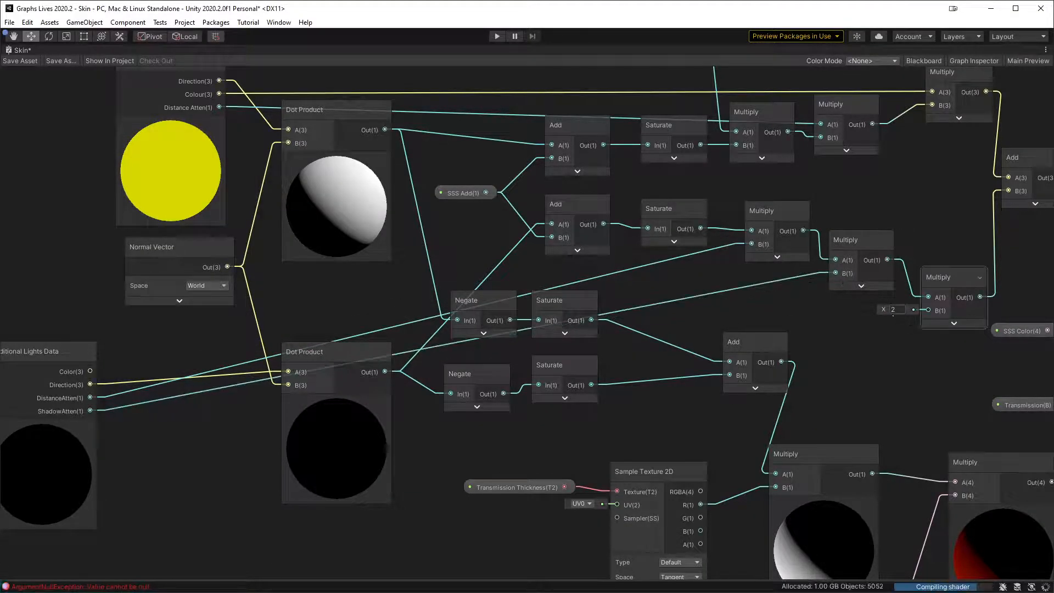
pyautogui.moveTo(928, 311); pyautogui.dragTo(90, 371)
# - Move the whole group of transmission nodes down and to the right, away from the SSS nodes
pyautogui.moveTo(924, 321); pyautogui.dragTo(593, 391, button='middle')
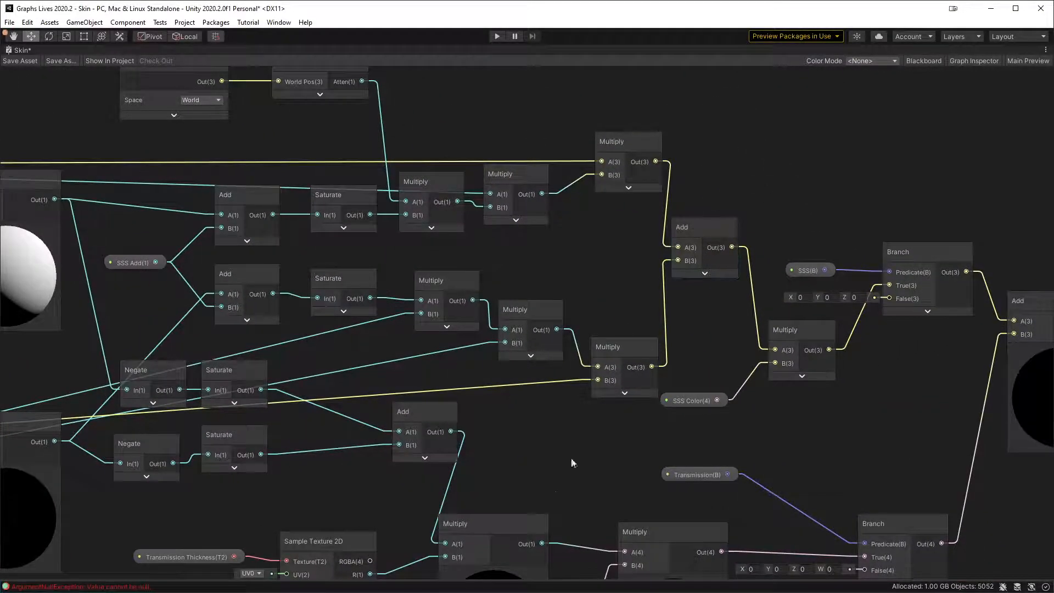
pyautogui.moveTo(583, 448); pyautogui.dragTo(638, 286, button='middle')
pyautogui.moveTo(548, 248); pyautogui.dragTo(394, 271, button='middle')
pyautogui.moveTo(183, 471); pyautogui.dragTo(934, 278)
pyautogui.moveTo(150, 573); pyautogui.dragTo(931, 299)
pyautogui.moveTo(700, 328); pyautogui.dragTo(824, 471)
# - Spread the two transmission Negate and Saturate pairs apart vertically and leave space before their Add node
pyautogui.moveTo(446, 217); pyautogui.dragTo(661, 305)
pyautogui.click(308, 301)
pyautogui.moveTo(267, 385); pyautogui.dragTo(478, 406, button='middle')
pyautogui.moveTo(335, 176); pyautogui.dragTo(248, 187)
pyautogui.moveTo(522, 383); pyautogui.dragTo(398, 283)
pyautogui.click(540, 242)
pyautogui.moveTo(533, 338); pyautogui.dragTo(366, 379)
pyautogui.moveTo(479, 356); pyautogui.dragTo(482, 399)
pyautogui.click(558, 333)
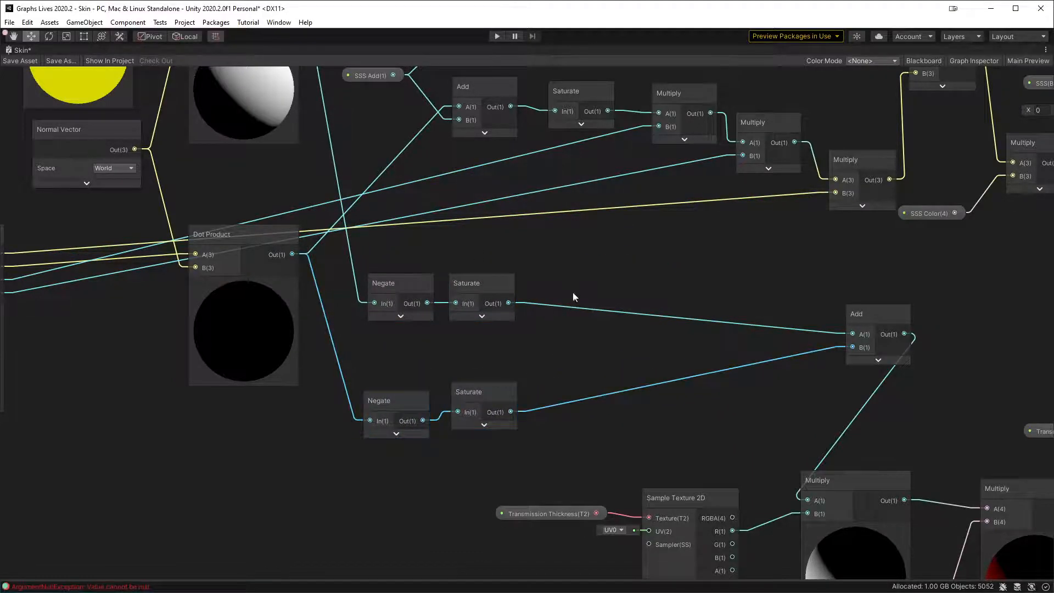
# - Add a Multiply node with a collapsed preview after the main light's transmission Saturate, taking the Saturate output into B
pyautogui.moveTo(560, 303); pyautogui.dragTo(457, 398, button='middle')
pyautogui.click(417, 421)
pyautogui.moveTo(413, 420); pyautogui.dragTo(522, 382)
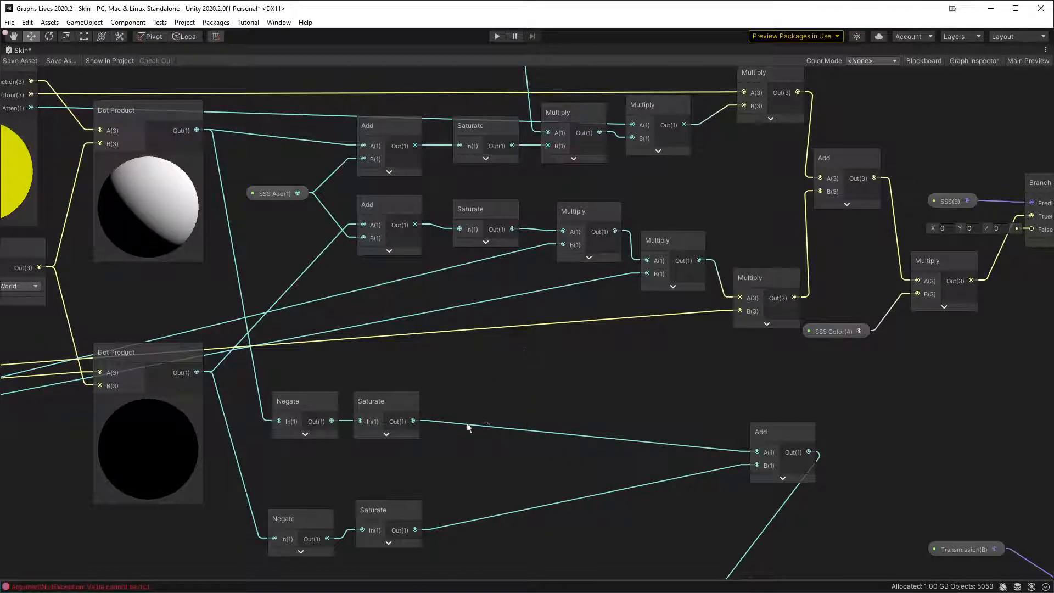
pyautogui.moveTo(414, 421); pyautogui.dragTo(476, 379)
pyautogui.write('mul')
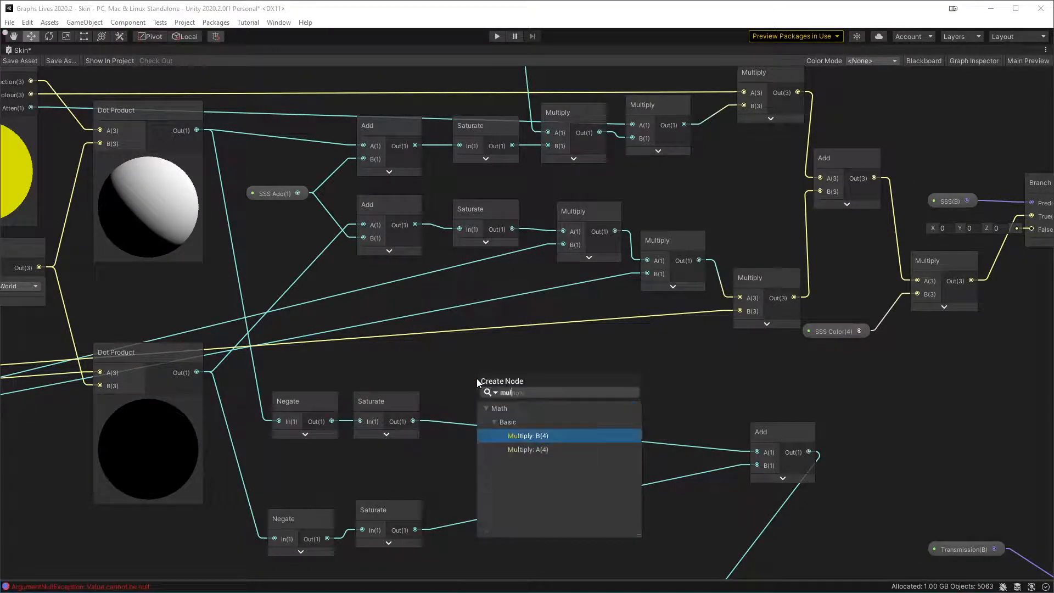
pyautogui.press('Down')
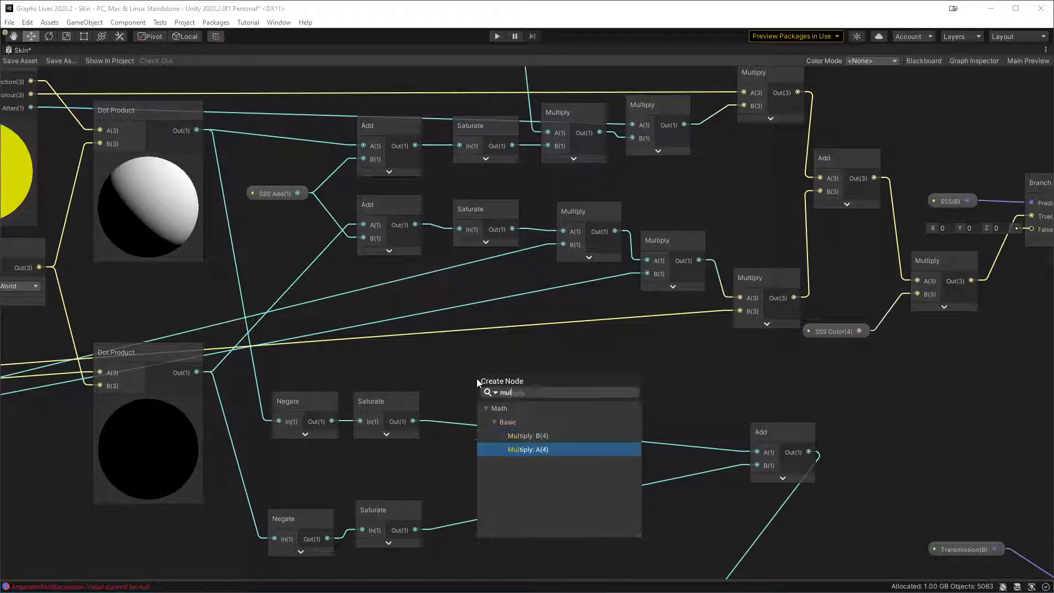
pyautogui.press('Up')
pyautogui.press('Return')
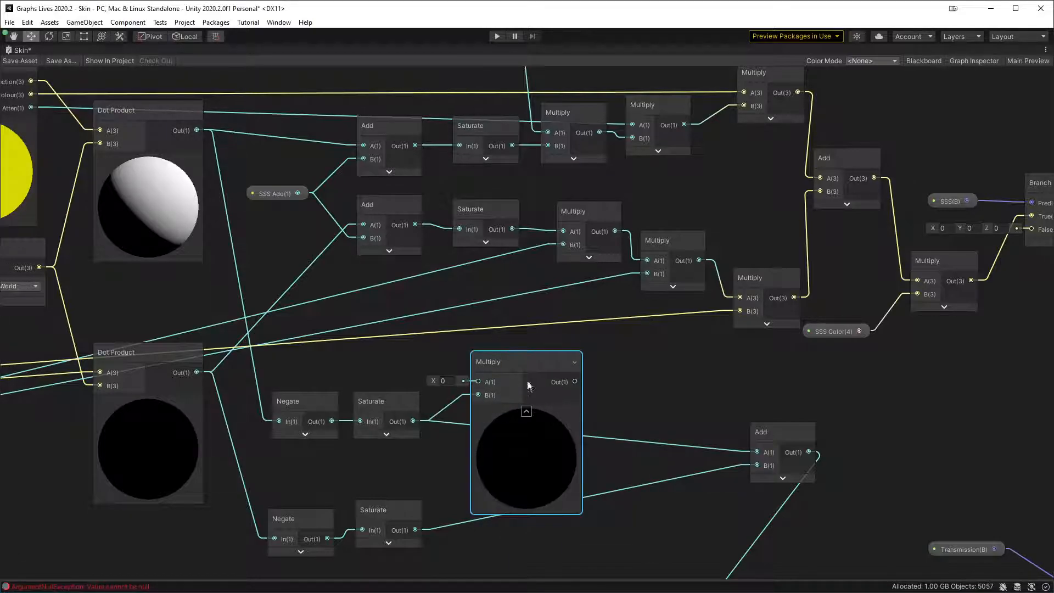
pyautogui.click(525, 411)
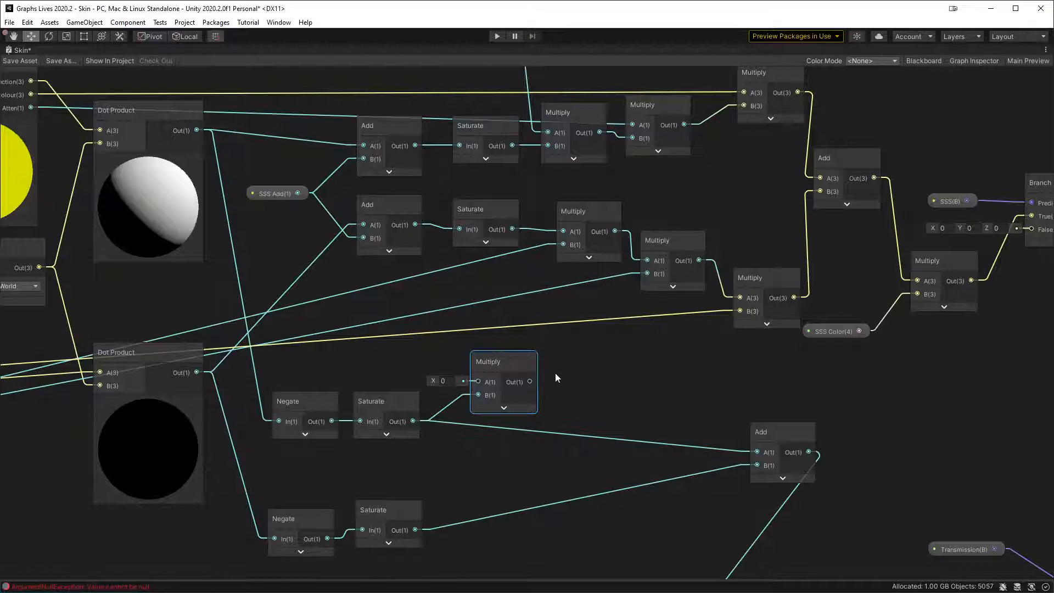
# - Chain a second Multiply node through its B input after the main light's first transmission Multiply and collapse its preview
pyautogui.press('space')
pyautogui.write('multiply')
pyautogui.press('Down')
pyautogui.press('Up')
pyautogui.press('Return')
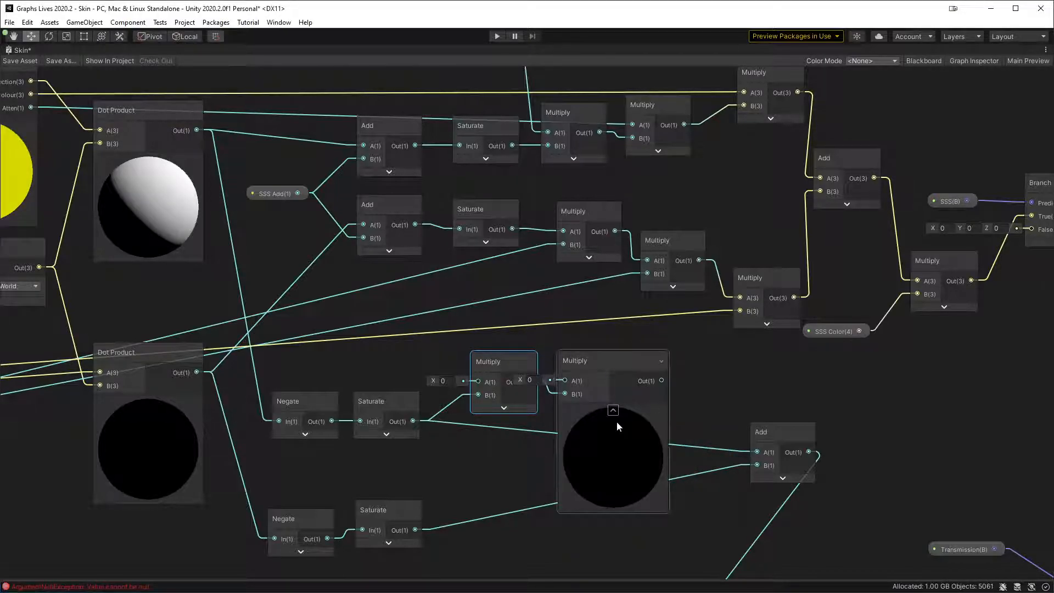
pyautogui.click(613, 409)
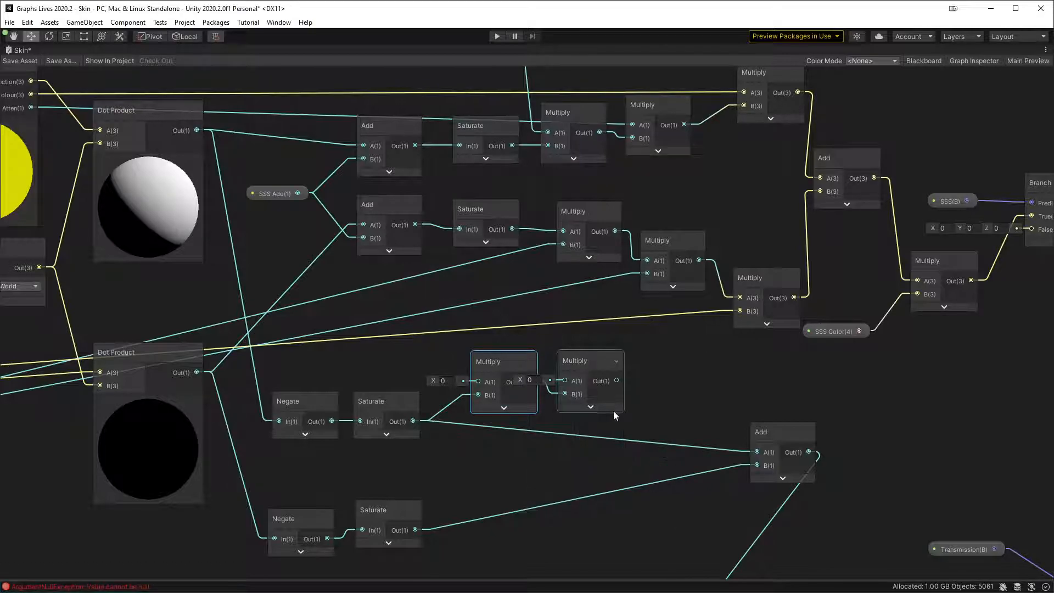
# - Rearrange the main light's two new transmission Multiply nodes, lowering the first beside its Saturate and offsetting the second up and to the right
pyautogui.moveTo(584, 365); pyautogui.dragTo(582, 347)
pyautogui.moveTo(499, 368); pyautogui.dragTo(500, 394)
pyautogui.moveTo(598, 357); pyautogui.dragTo(603, 370)
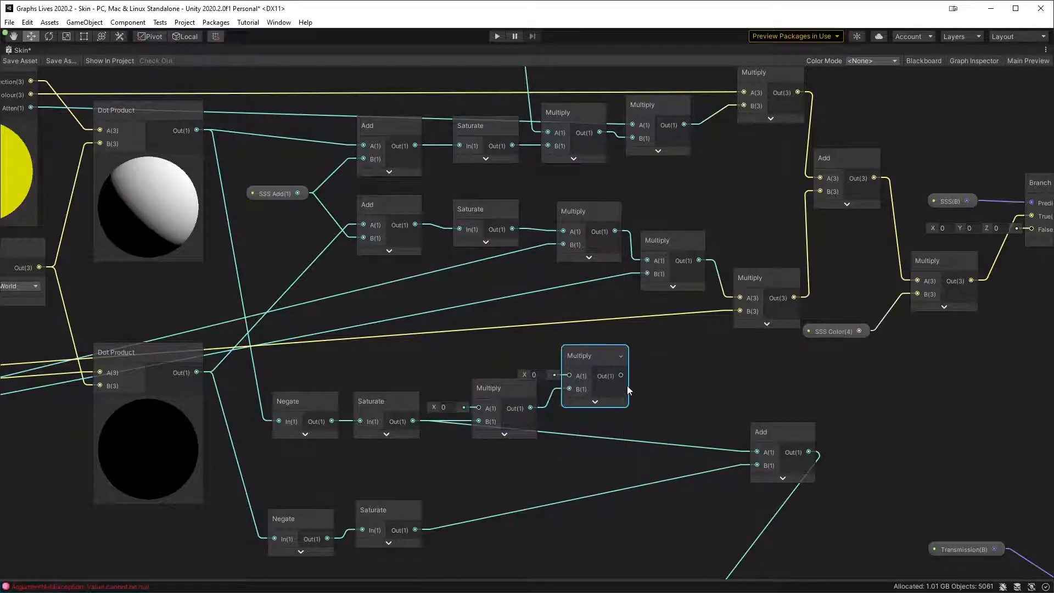
# - Add a third Multiply node through its B input after the main light's second transmission Multiply, collapse its preview, and connect its output to the transmission Add's A
pyautogui.press('space')
pyautogui.write('mul')
pyautogui.press('Down')
pyautogui.press('Up')
pyautogui.press('Return')
pyautogui.click(726, 416)
pyautogui.moveTo(701, 371); pyautogui.dragTo(770, 456)
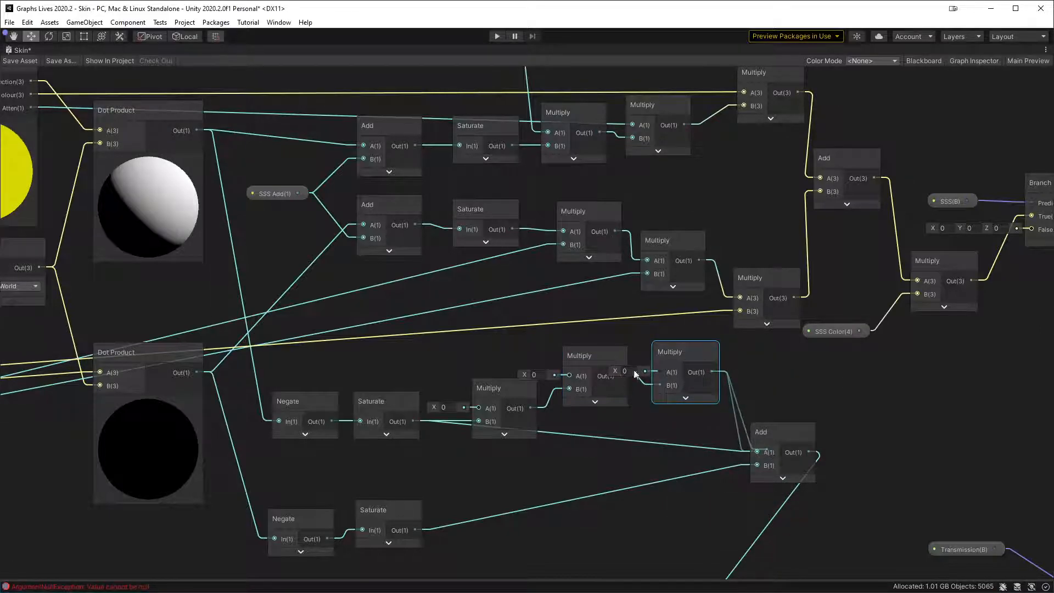
# - Feed Main Light Distance Atten, Main Light Shadows Atten and Main Light Colour into the A inputs of the three main-light transmission Multiply nodes, in that order
pyautogui.moveTo(461, 332); pyautogui.dragTo(599, 391, button='middle')
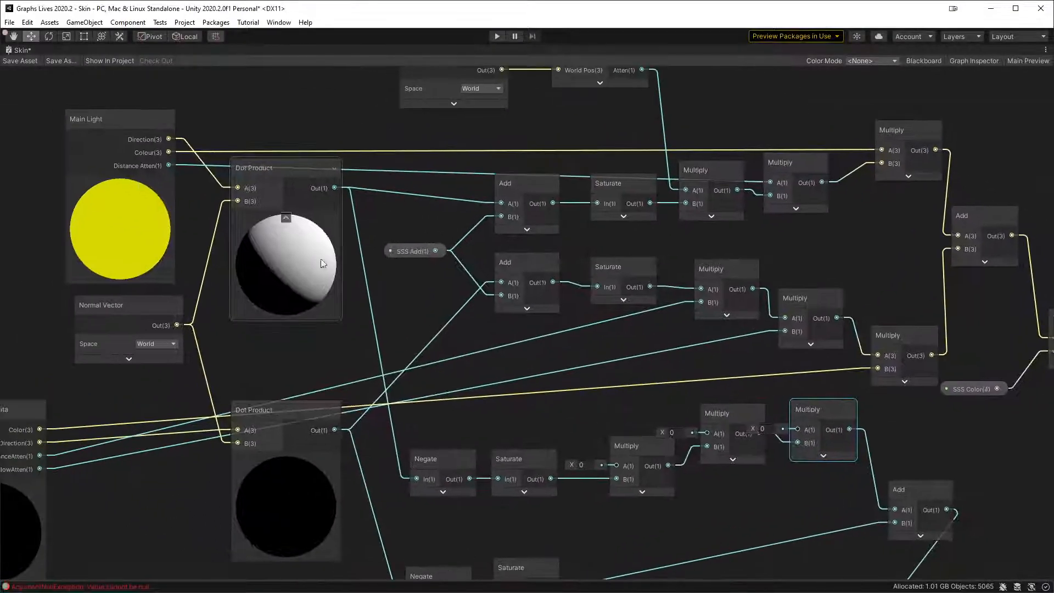
pyautogui.moveTo(169, 166); pyautogui.dragTo(617, 465)
pyautogui.moveTo(706, 437); pyautogui.dragTo(648, 170)
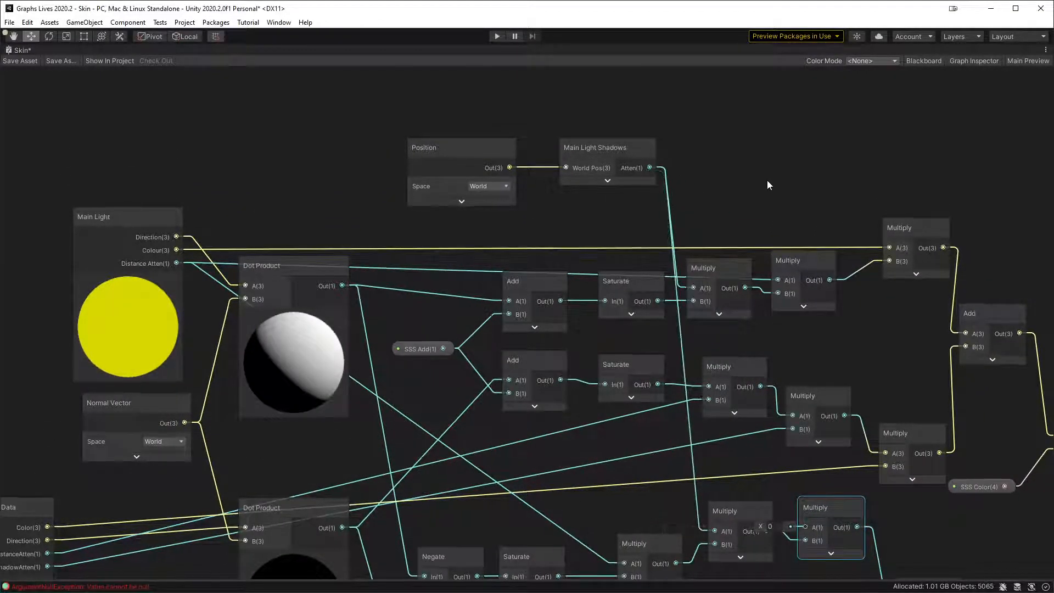
pyautogui.moveTo(789, 225); pyautogui.dragTo(780, 202, button='middle')
pyautogui.moveTo(798, 505); pyautogui.dragTo(169, 231)
# - Add a Multiply node after the additional light's transmission Saturate, taking the Saturate output into A
pyautogui.moveTo(620, 433); pyautogui.dragTo(593, 114, button='middle')
pyautogui.moveTo(522, 344); pyautogui.dragTo(594, 354)
pyautogui.write('mu')
pyautogui.press('Down')
pyautogui.press('Return')
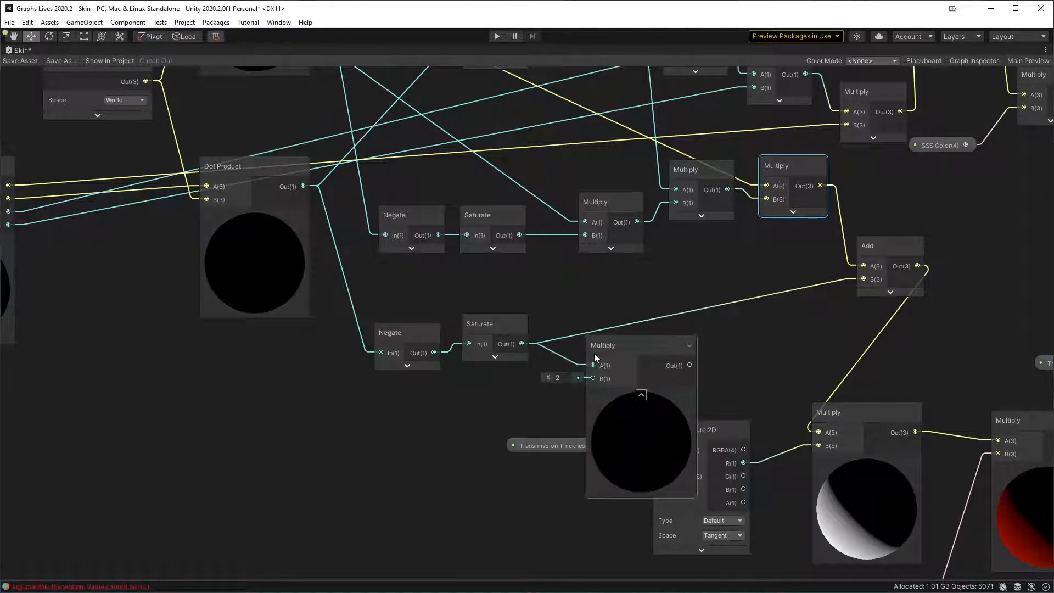
# - Chain a second Multiply node through its A input after the additional light's first transmission Multiply and collapse its preview
pyautogui.moveTo(622, 367); pyautogui.dragTo(711, 333)
pyautogui.write('mul')
pyautogui.press('Down')
pyautogui.press('Return')
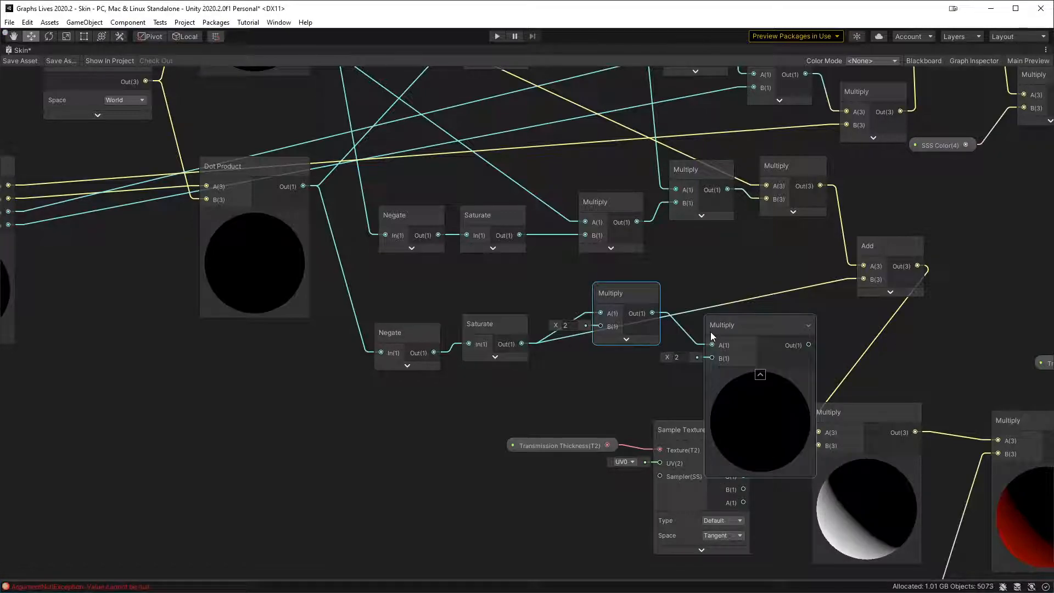
pyautogui.click(760, 376)
# - Chain a third collapsed Multiply node through A in the additional light's transmission branch and connect its output to the transmission Add's B
pyautogui.moveTo(736, 329); pyautogui.dragTo(822, 338)
pyautogui.write('mu')
pyautogui.press('Down')
pyautogui.press('Return')
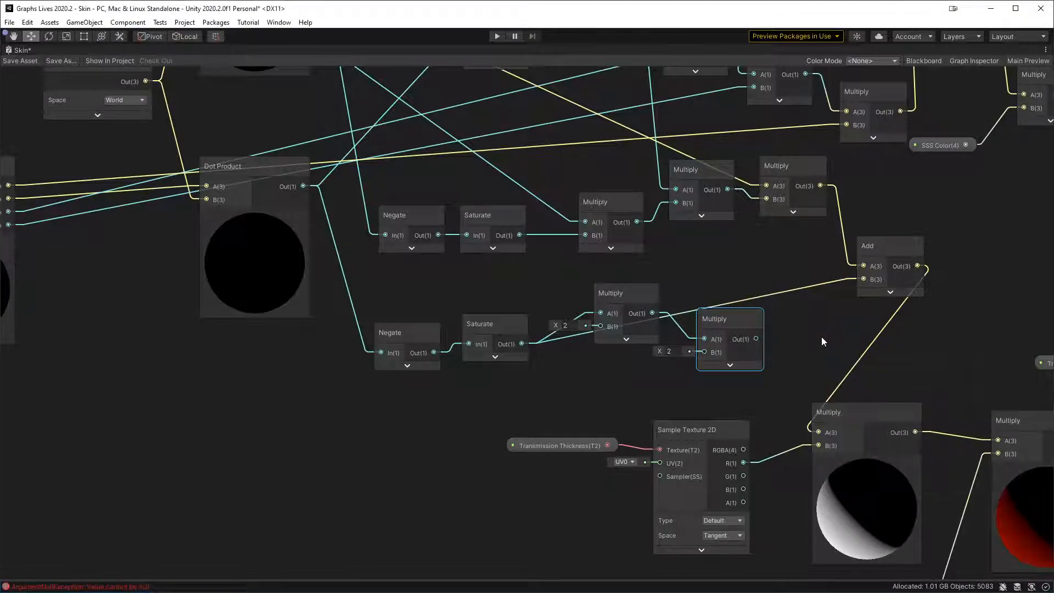
pyautogui.click(879, 379)
pyautogui.moveTo(844, 340); pyautogui.dragTo(871, 279)
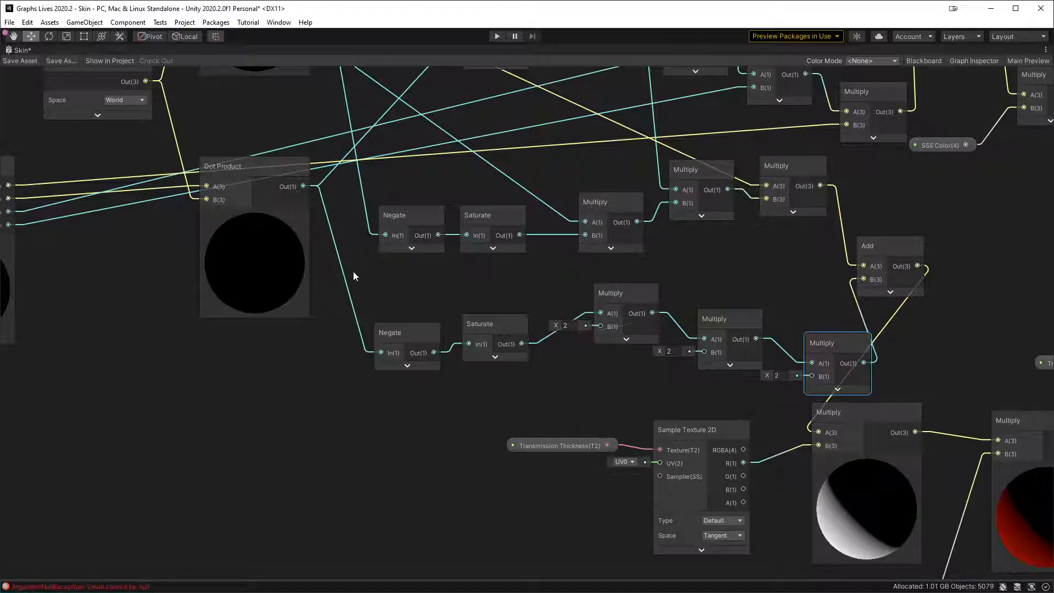
# - Feed Additional Lights Data DistanceAtten, ShadowAtten and Color into the B inputs of the additional light's three transmission Multiply nodes, in that order
pyautogui.moveTo(317, 284); pyautogui.dragTo(470, 302, button='middle')
pyautogui.scroll(-2, 471, 302)
pyautogui.scroll(2, 322, 310)
pyautogui.moveTo(322, 309); pyautogui.dragTo(170, 305, button='middle')
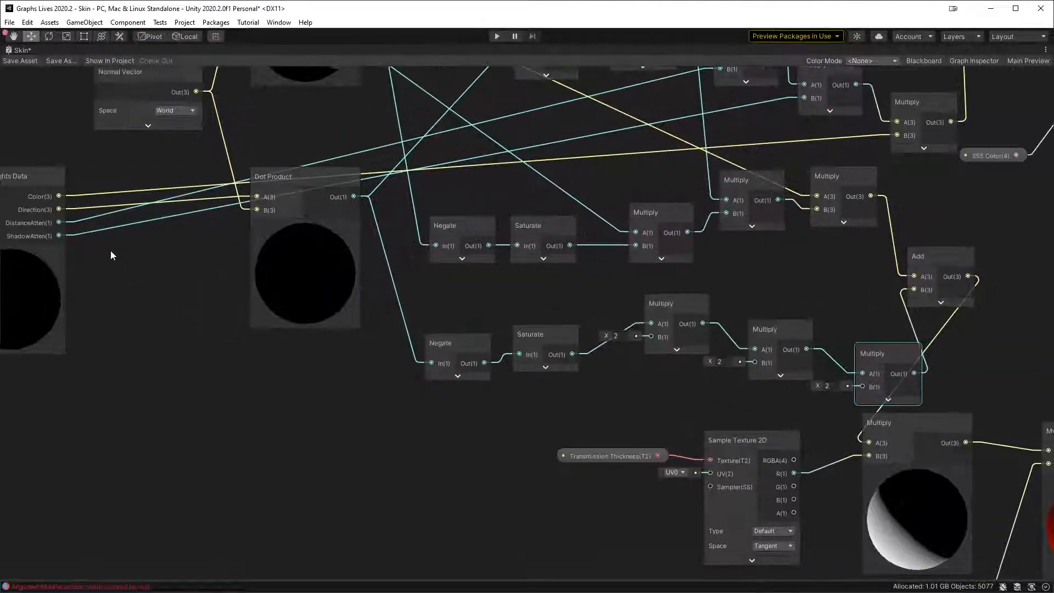
pyautogui.moveTo(61, 221); pyautogui.dragTo(663, 337)
pyautogui.moveTo(755, 363); pyautogui.dragTo(87, 236)
pyautogui.moveTo(87, 196); pyautogui.dragTo(890, 387)
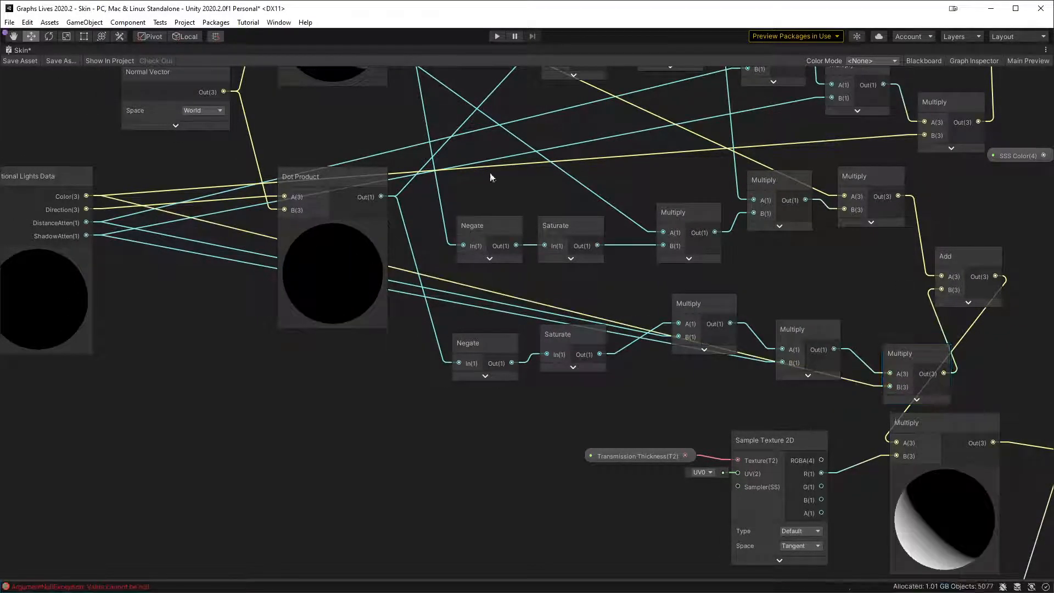
# - Save the Skin graph asset, restore the graph window to the normal editor layout and bring up the Scene view
pyautogui.click(29, 62)
pyautogui.hotkey('shift', 'space')
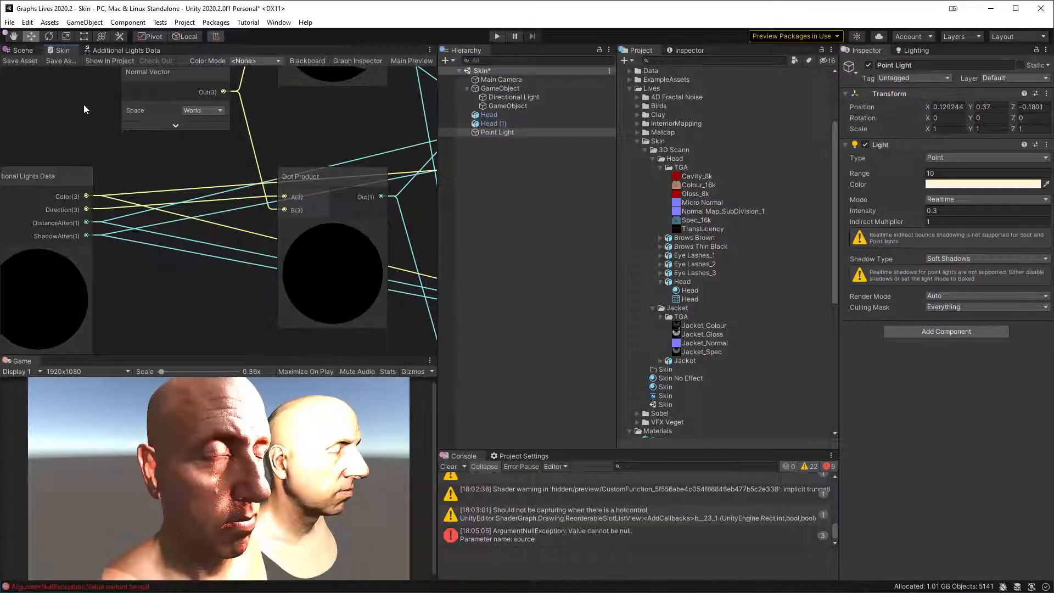
pyautogui.click(17, 53)
# - Inspect the transmission around the head's ear from several angles with the Point Light selected
pyautogui.keyDown('alt'); pyautogui.moveTo(150, 150); pyautogui.dragTo(291, 275); pyautogui.keyUp('alt')
pyautogui.keyDown('alt'); pyautogui.scroll(2, 325, 247); pyautogui.keyUp('alt')
pyautogui.scroll(-6, 291, 274)
pyautogui.keyDown('alt'); pyautogui.moveTo(319, 242); pyautogui.dragTo(187, 242); pyautogui.keyUp('alt')
pyautogui.click(523, 132)
pyautogui.keyDown('alt'); pyautogui.moveTo(148, 285); pyautogui.dragTo(263, 286); pyautogui.keyUp('alt')
pyautogui.keyDown('alt'); pyautogui.moveTo(263, 285); pyautogui.dragTo(277, 306, button='right'); pyautogui.keyUp('alt')
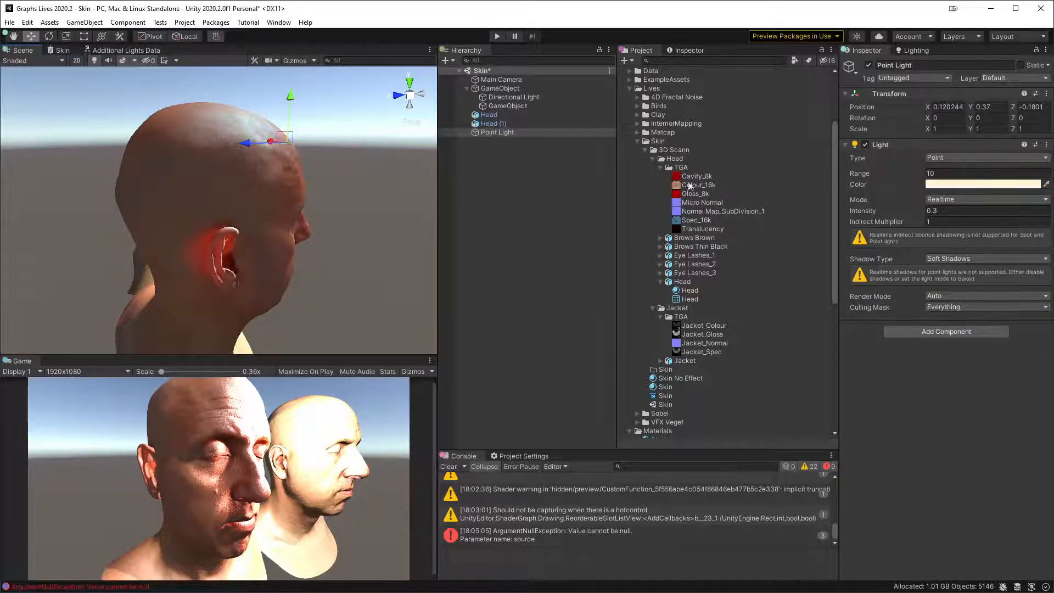
# - Inspect the lighting and shadow settings of the UniversalRP-HighQuality pipeline asset
pyautogui.scroll(-3, 700, 333)
pyautogui.scroll(-3, 697, 334)
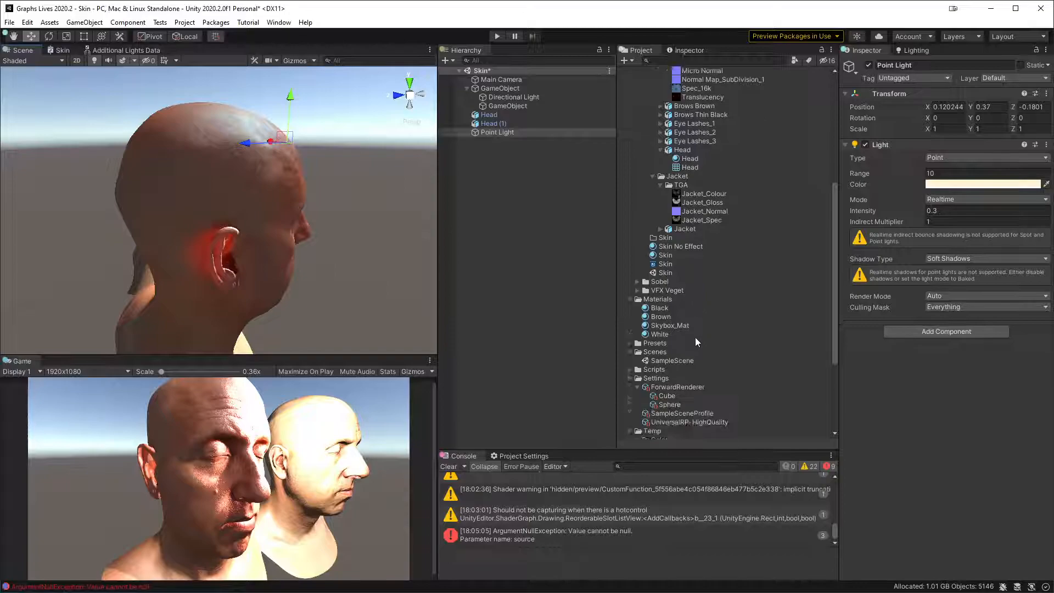
pyautogui.click(697, 355)
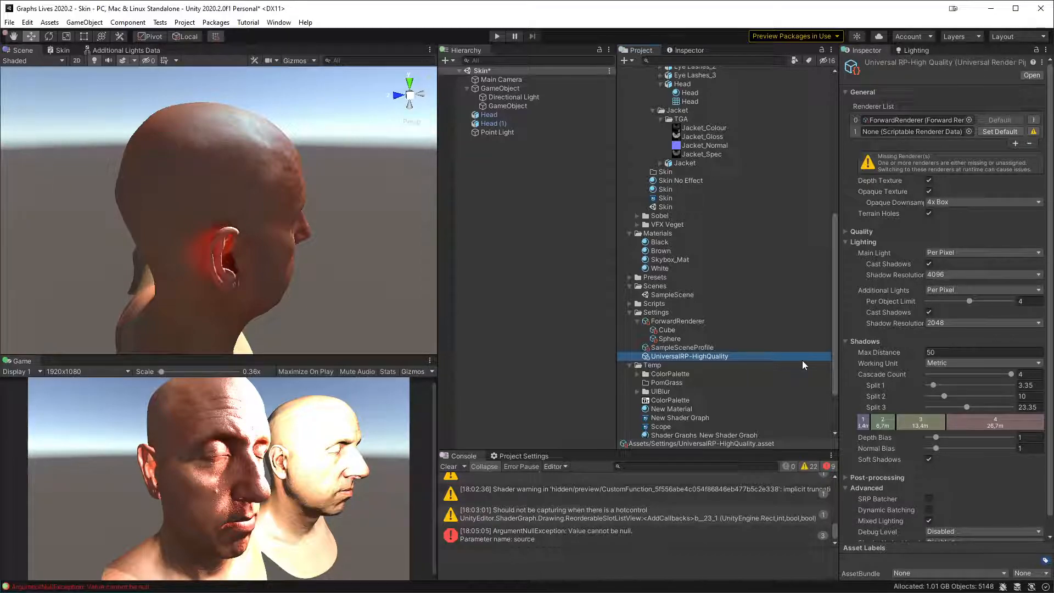
# - Try Hard Shadows as the Point Light's shadow type, and return it to Soft Shadows
pyautogui.click(509, 133)
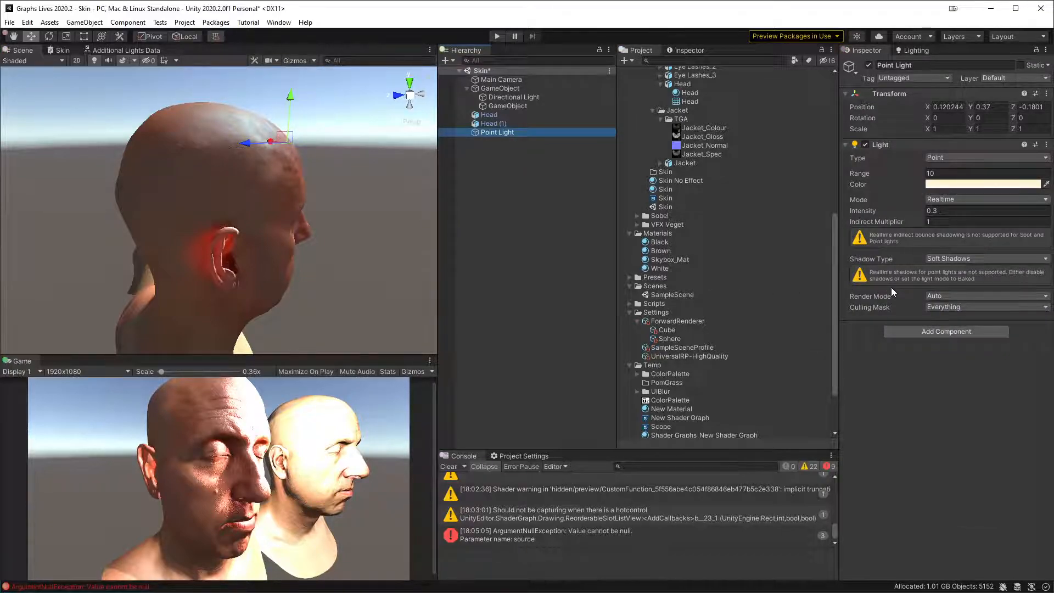
pyautogui.click(944, 261)
pyautogui.click(948, 286)
pyautogui.click(948, 260)
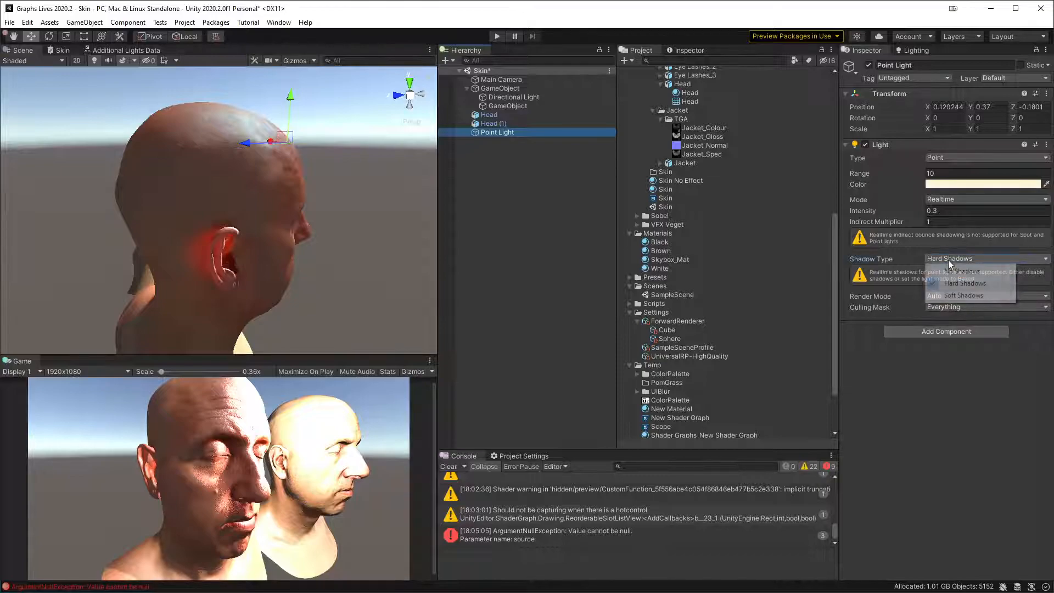
pyautogui.click(946, 296)
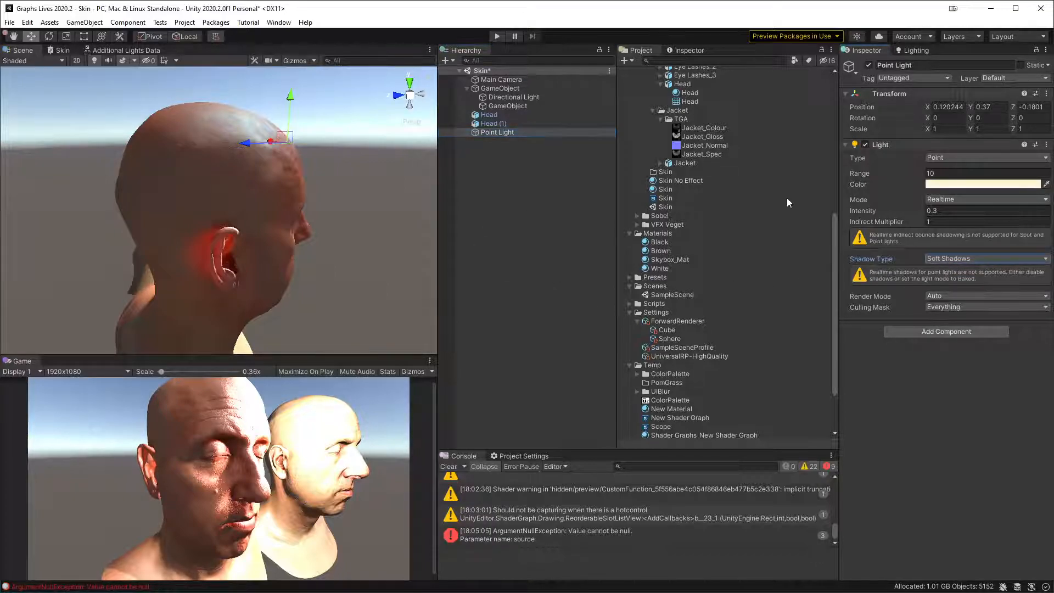
# - Change the Point Light's type to Spot and, with scene gizmos shown, rotate it to about 42° in X and -43° in Y
pyautogui.click(941, 157)
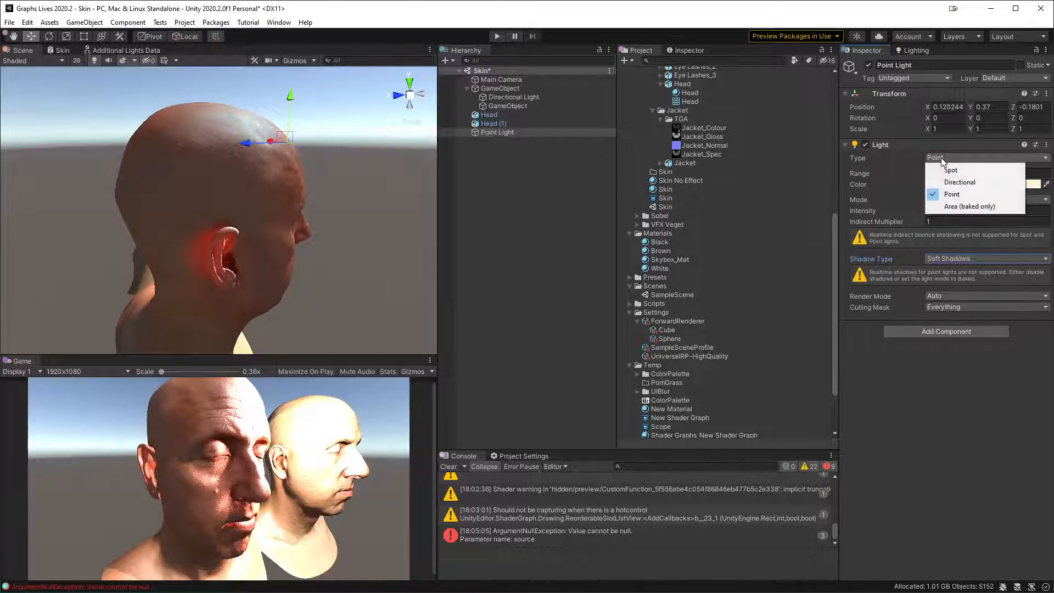
pyautogui.click(969, 170)
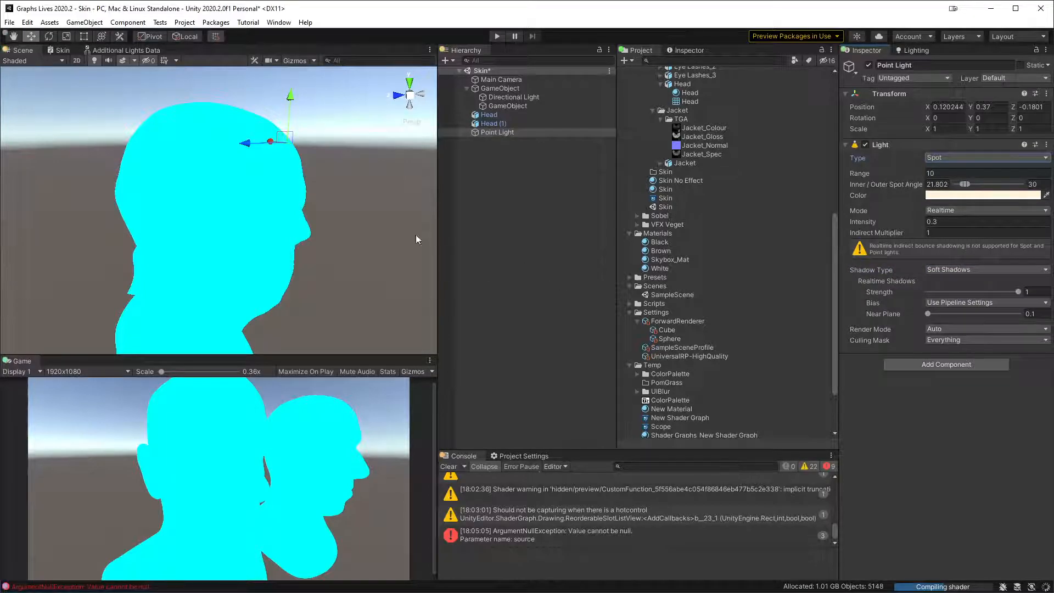
pyautogui.keyDown('alt'); pyautogui.moveTo(284, 161); pyautogui.dragTo(295, 225); pyautogui.keyUp('alt')
pyautogui.press('e')
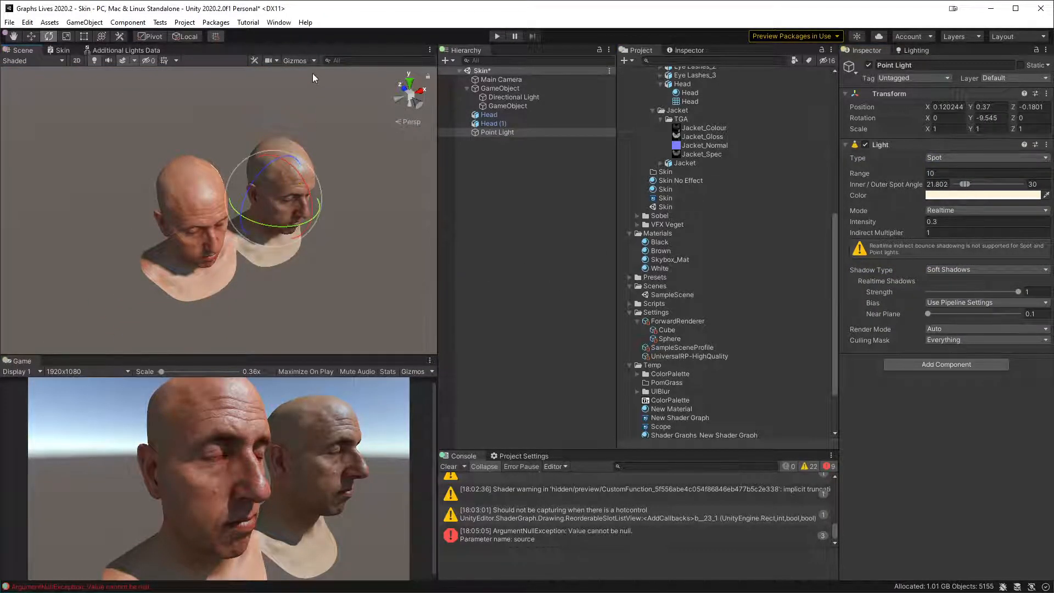
pyautogui.click(295, 59)
pyautogui.moveTo(278, 217); pyautogui.dragTo(323, 229)
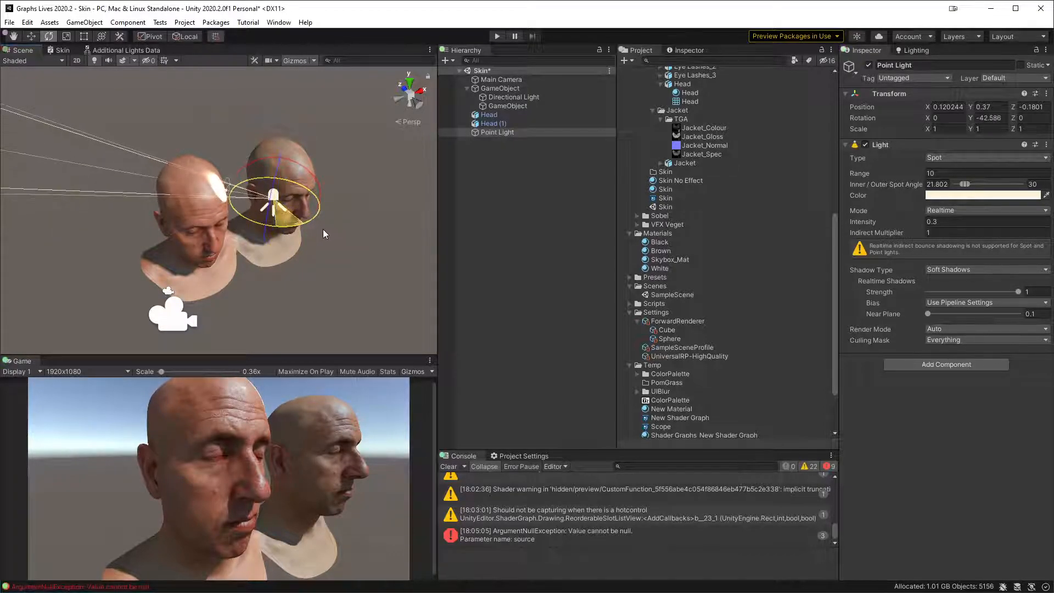
pyautogui.moveTo(321, 182); pyautogui.dragTo(276, 160)
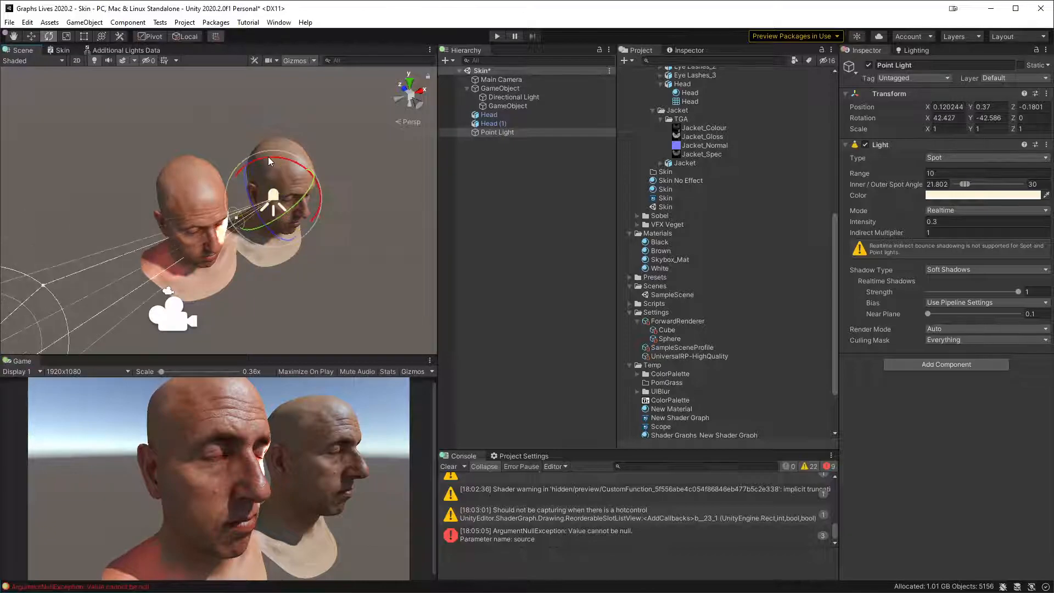
pyautogui.press('w')
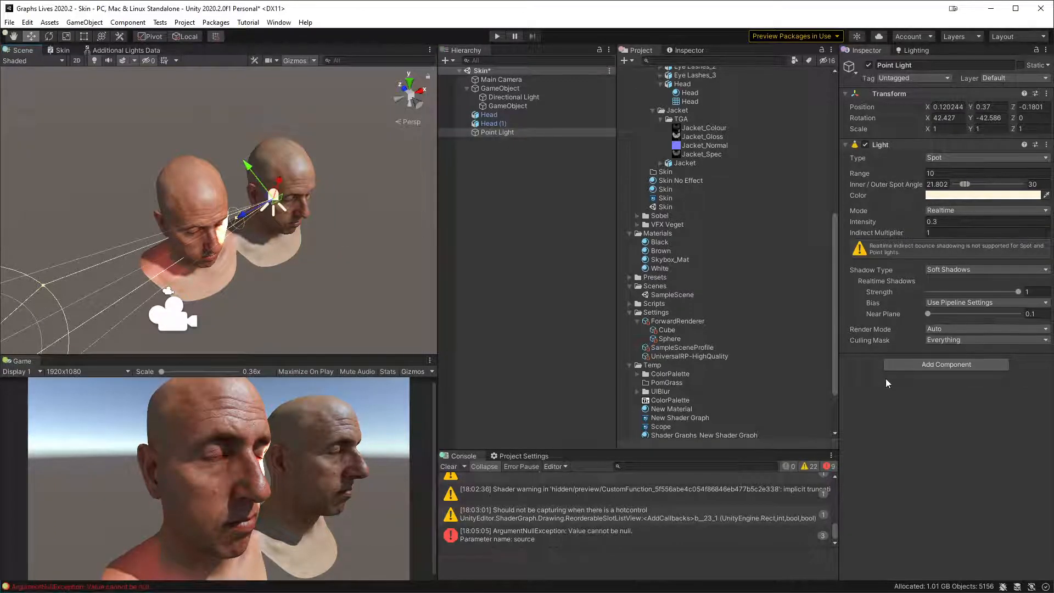
# - Compare the spot light's effect on the heads using No Shadows, and set its shadow type back to Soft Shadows
pyautogui.keyDown('alt'); pyautogui.moveTo(385, 326); pyautogui.dragTo(417, 192); pyautogui.keyUp('alt')
pyautogui.click(954, 269)
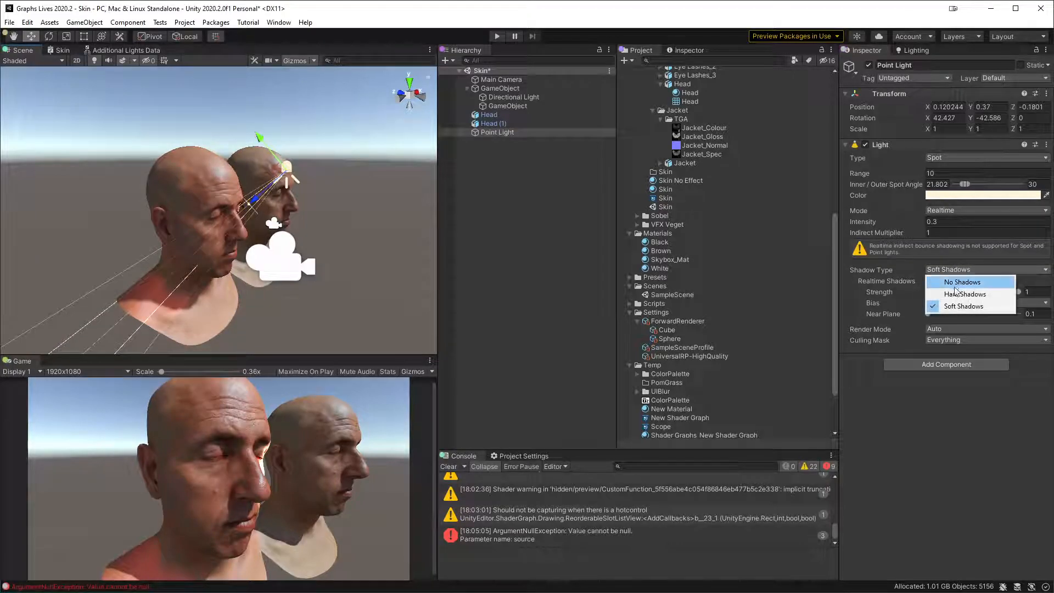
pyautogui.click(960, 285)
pyautogui.click(956, 271)
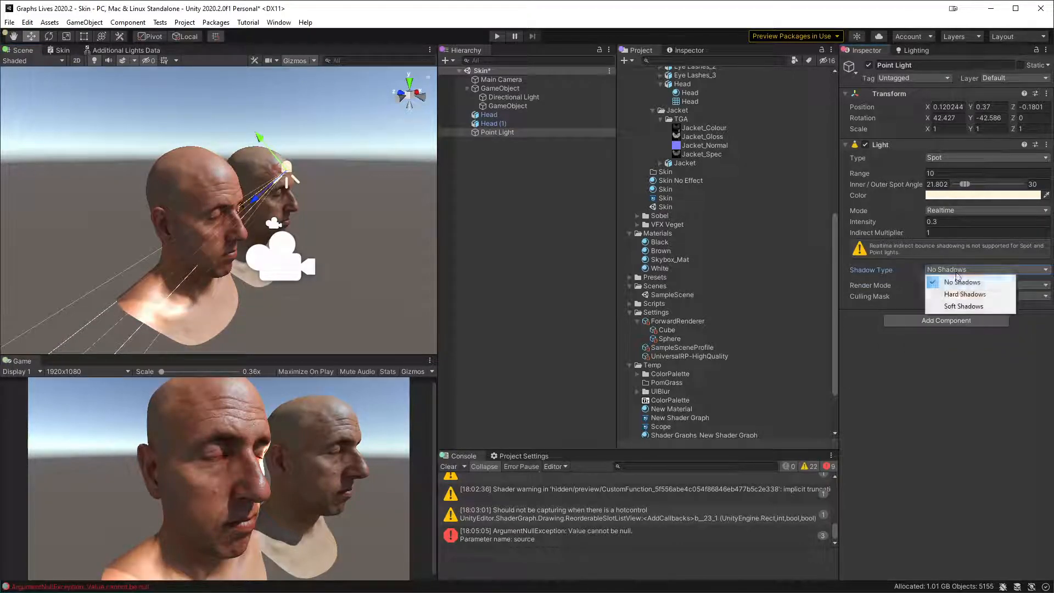
pyautogui.click(963, 306)
# - Examine the spot light's transmission and shadows on the head from the side
pyautogui.keyDown('alt'); pyautogui.moveTo(351, 250); pyautogui.dragTo(444, 243); pyautogui.keyUp('alt')
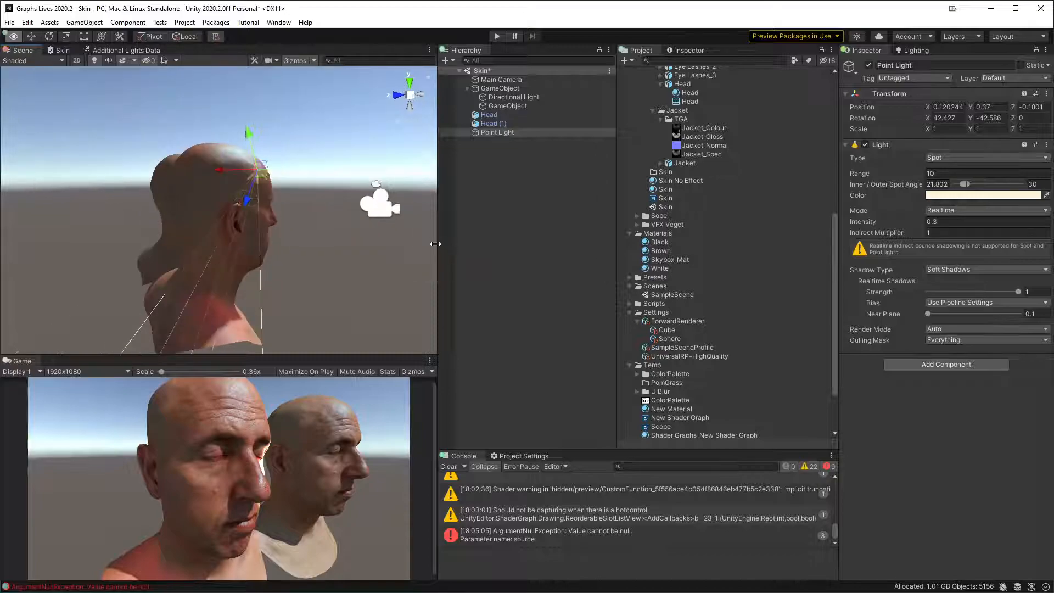
pyautogui.keyDown('alt'); pyautogui.moveTo(347, 257); pyautogui.dragTo(330, 266); pyautogui.keyUp('alt')
pyautogui.keyDown('alt'); pyautogui.moveTo(330, 266); pyautogui.dragTo(317, 326, button='right'); pyautogui.keyUp('alt')
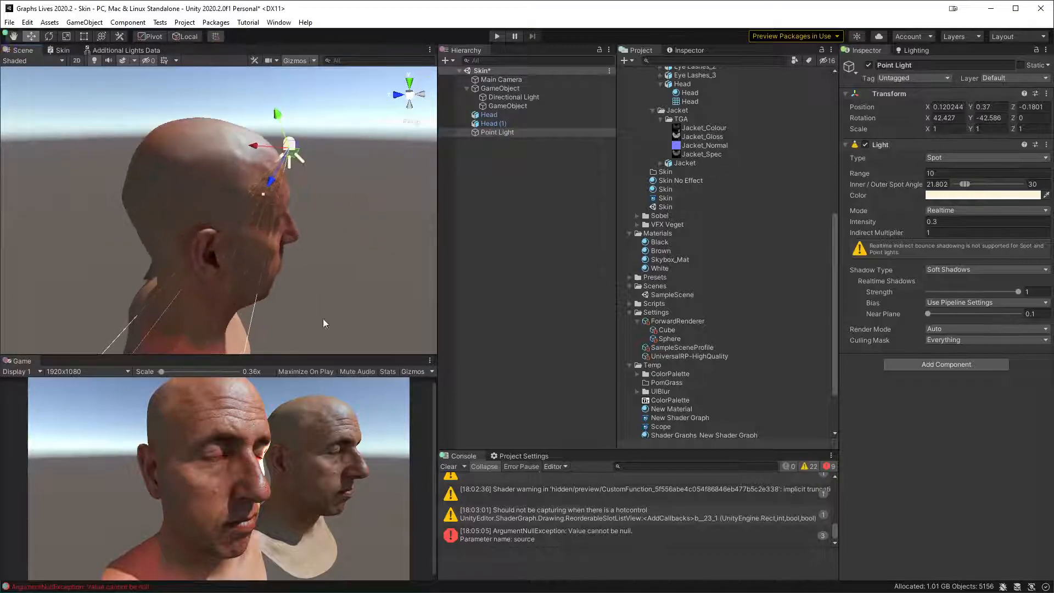
pyautogui.moveTo(332, 282); pyautogui.dragTo(325, 261, button='middle')
# - Review the Additional Lights Data subgraph, the Skin graph's light connections and the AdditionalLightsData_float code in CustomLighting.hlsl, and return to Unity
pyautogui.click(143, 51)
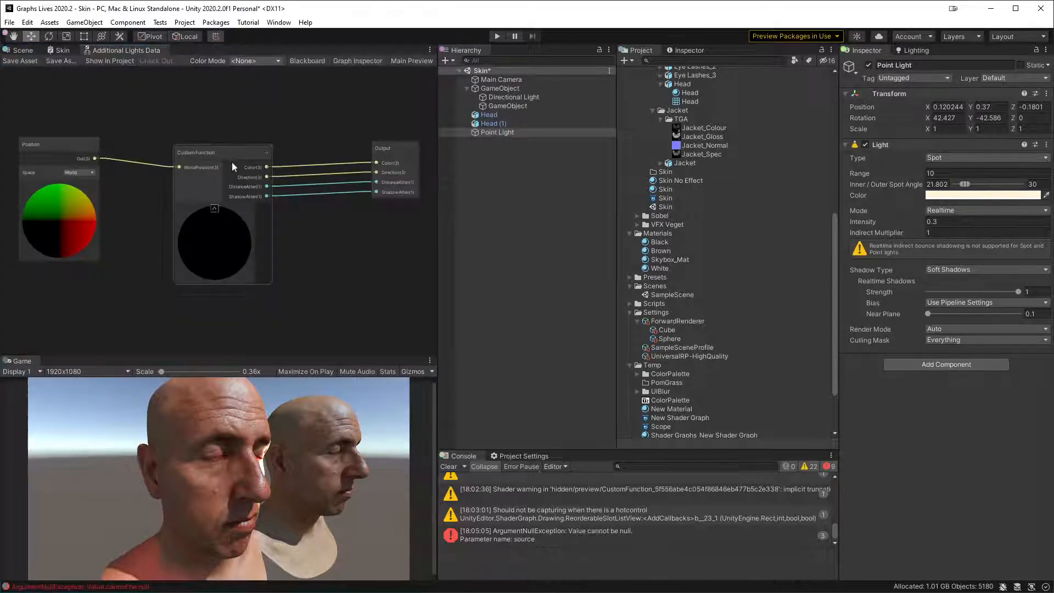
pyautogui.click(65, 49)
pyautogui.scroll(2, 179, 243)
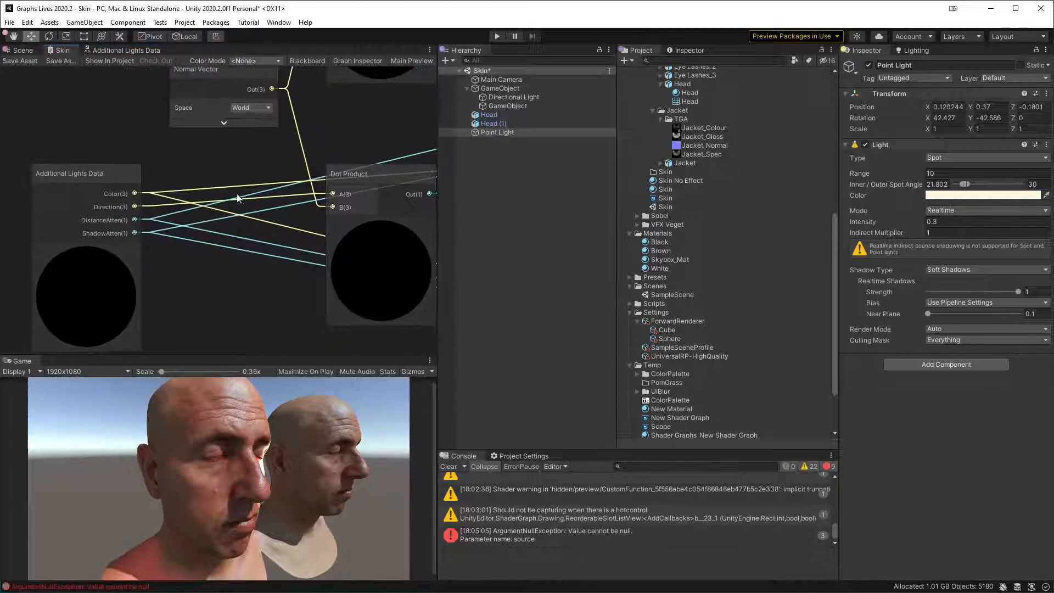
pyautogui.scroll(2, 193, 296)
pyautogui.scroll(-5, 192, 295)
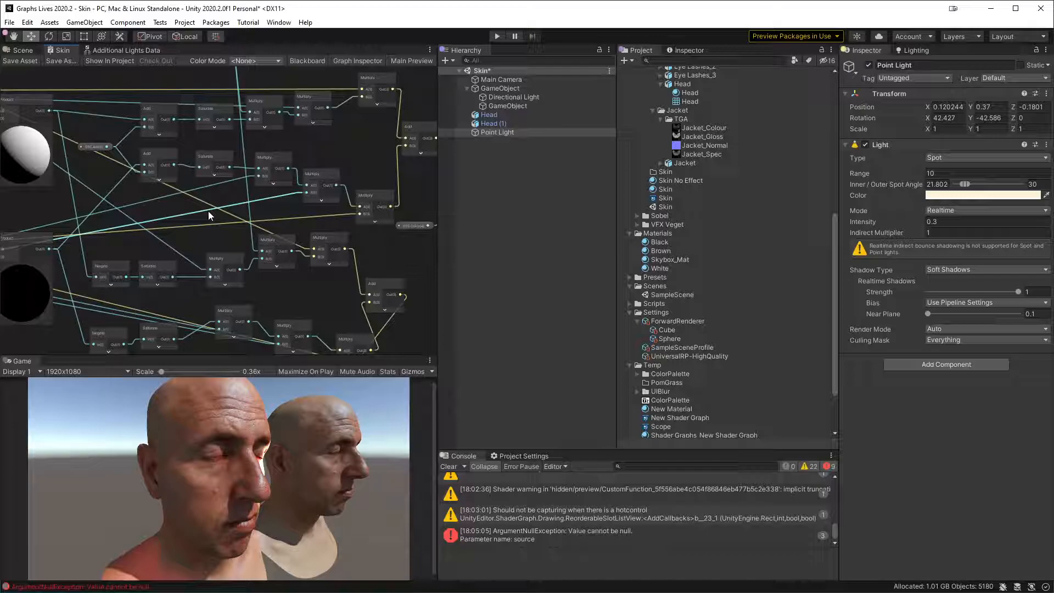
pyautogui.click(389, 592)
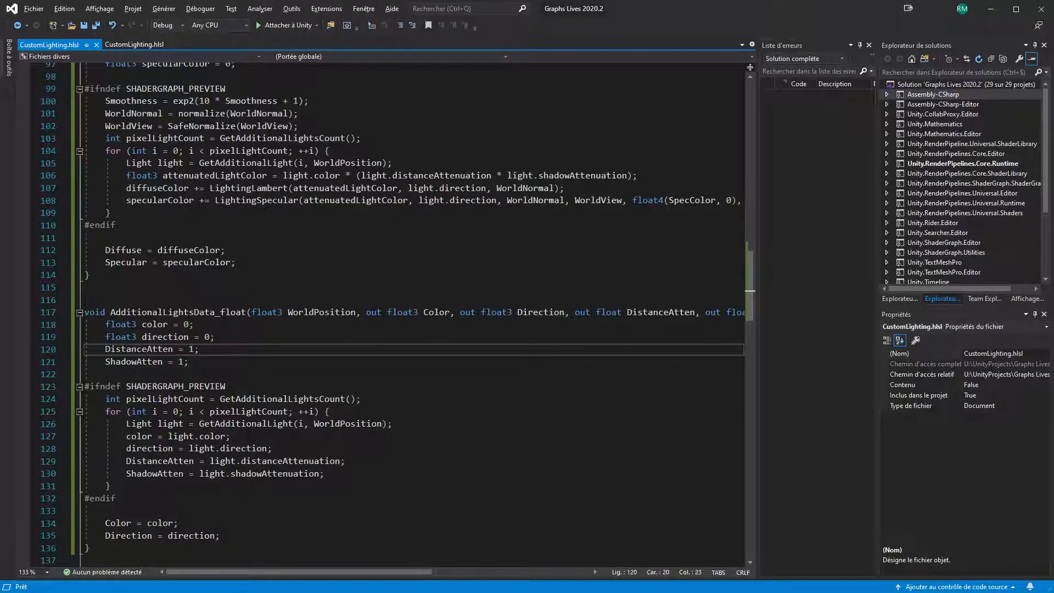
pyautogui.hotkey('alt', 'Tab')
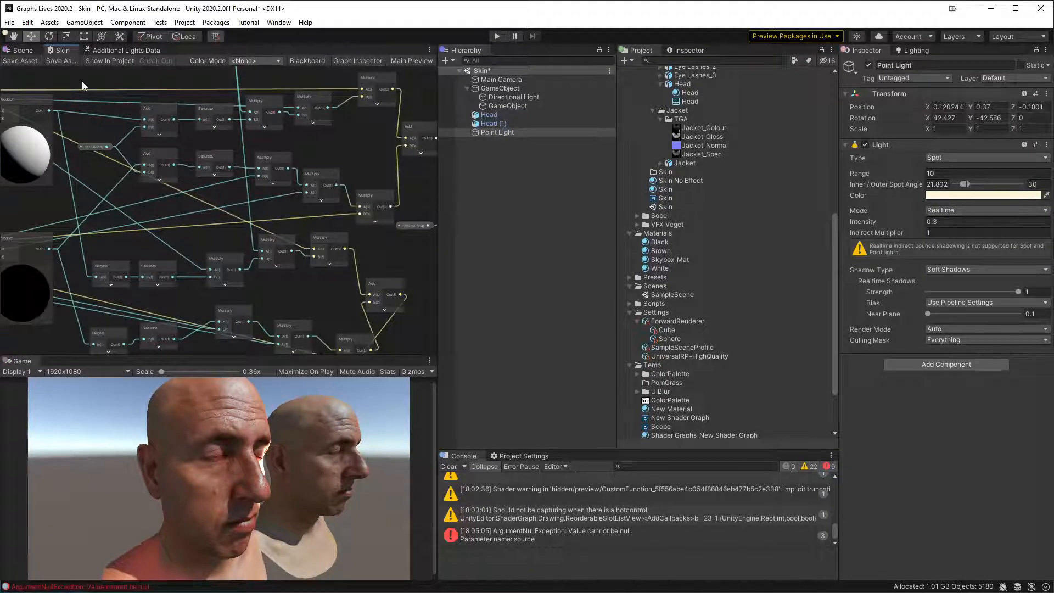
# - Deactivate the Point Light object in the scene, view both heads from the front and clear the selection
pyautogui.click(22, 51)
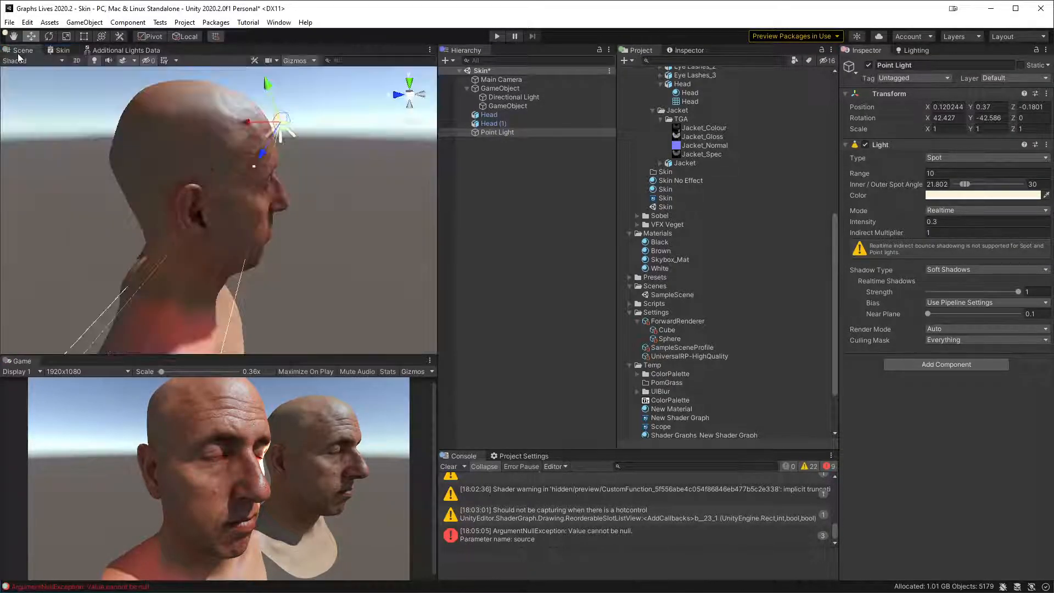
pyautogui.click(868, 65)
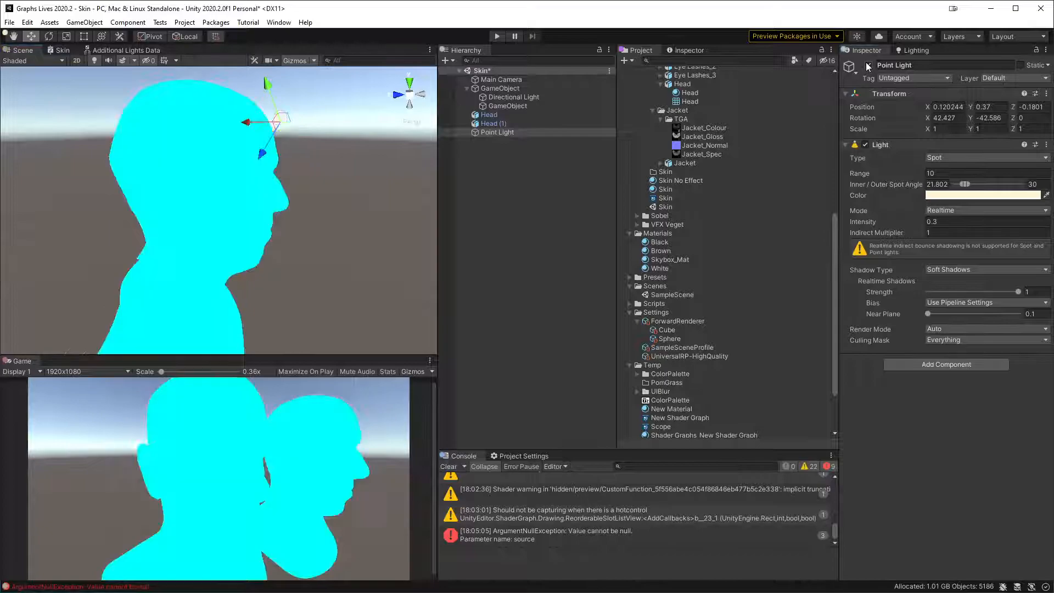
pyautogui.keyDown('alt'); pyautogui.moveTo(331, 196); pyautogui.dragTo(122, 198); pyautogui.keyUp('alt')
pyautogui.click(283, 190)
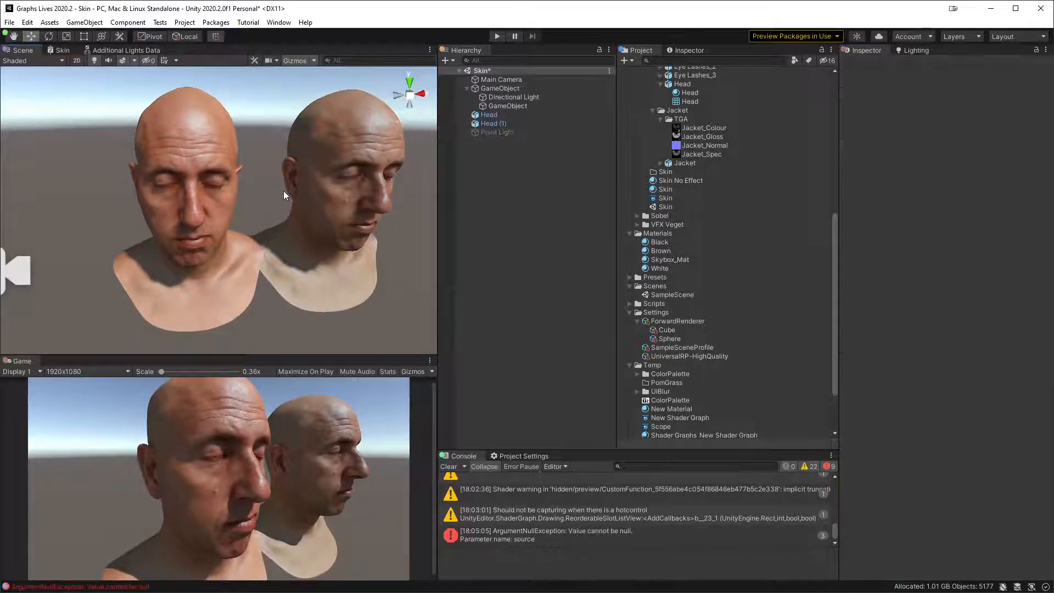
# - Save the Skin scene and maximise the Scene view to fill the editor
pyautogui.moveTo(283, 190); pyautogui.dragTo(259, 207, button='middle')
pyautogui.hotkey('ctrl', 's')
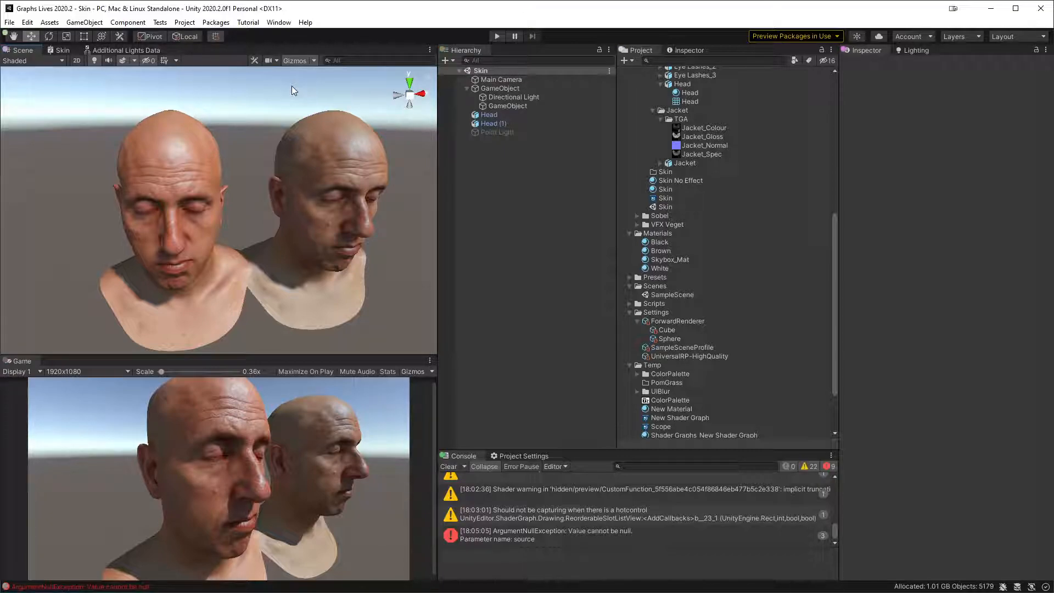
pyautogui.hotkey('shift', 'space')
pyautogui.press('q')
# - Compare the skin shading on both heads under the directional light from the front and from behind
pyautogui.keyDown('alt'); pyautogui.moveTo(695, 265); pyautogui.dragTo(603, 235, button='middle'); pyautogui.keyUp('alt')
pyautogui.keyDown('alt'); pyautogui.moveTo(602, 236); pyautogui.dragTo(534, 212); pyautogui.keyUp('alt')
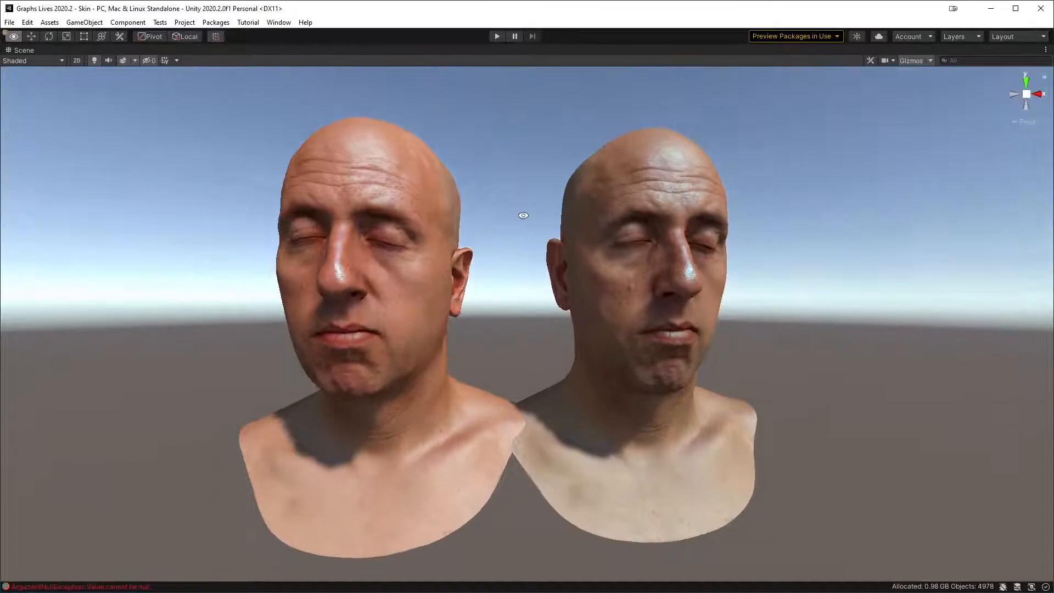
pyautogui.keyDown('alt'); pyautogui.moveTo(500, 156); pyautogui.dragTo(539, 181, button='middle'); pyautogui.keyUp('alt')
pyautogui.keyDown('alt'); pyautogui.moveTo(538, 181); pyautogui.dragTo(557, 329, button='right'); pyautogui.keyUp('alt')
pyautogui.keyDown('alt'); pyautogui.moveTo(530, 312); pyautogui.dragTo(950, 360); pyautogui.keyUp('alt')
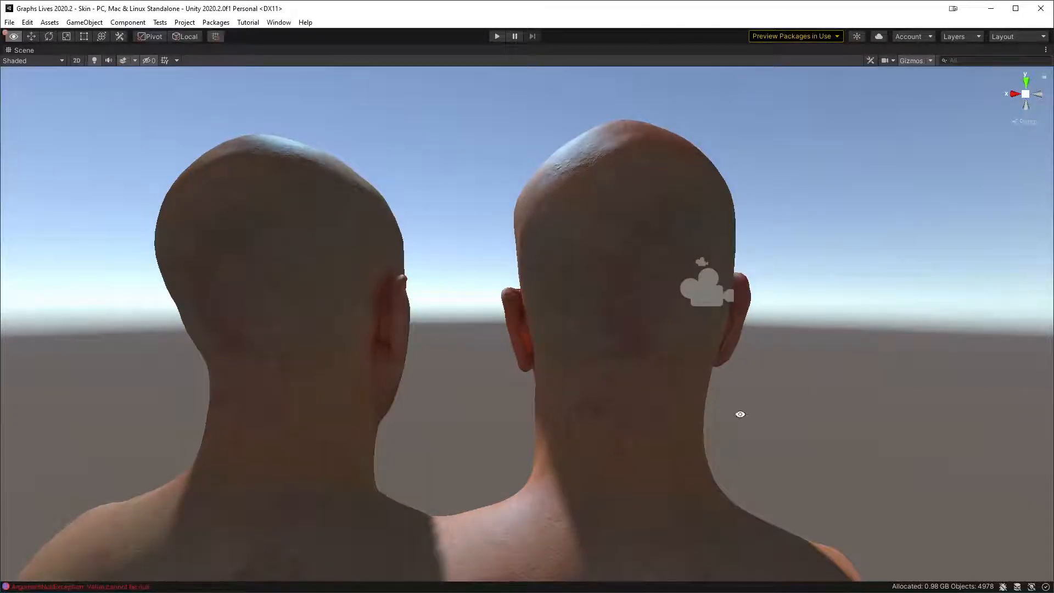
pyautogui.keyDown('alt'); pyautogui.moveTo(729, 409); pyautogui.dragTo(694, 369); pyautogui.keyUp('alt')
pyautogui.keyDown('alt'); pyautogui.moveTo(628, 317); pyautogui.dragTo(532, 236); pyautogui.keyUp('alt')
pyautogui.scroll(5, 534, 340)
pyautogui.keyDown('alt'); pyautogui.moveTo(557, 334); pyautogui.dragTo(583, 295); pyautogui.keyUp('alt')
pyautogui.keyDown('alt'); pyautogui.scroll(5, 549, 324); pyautogui.keyUp('alt')
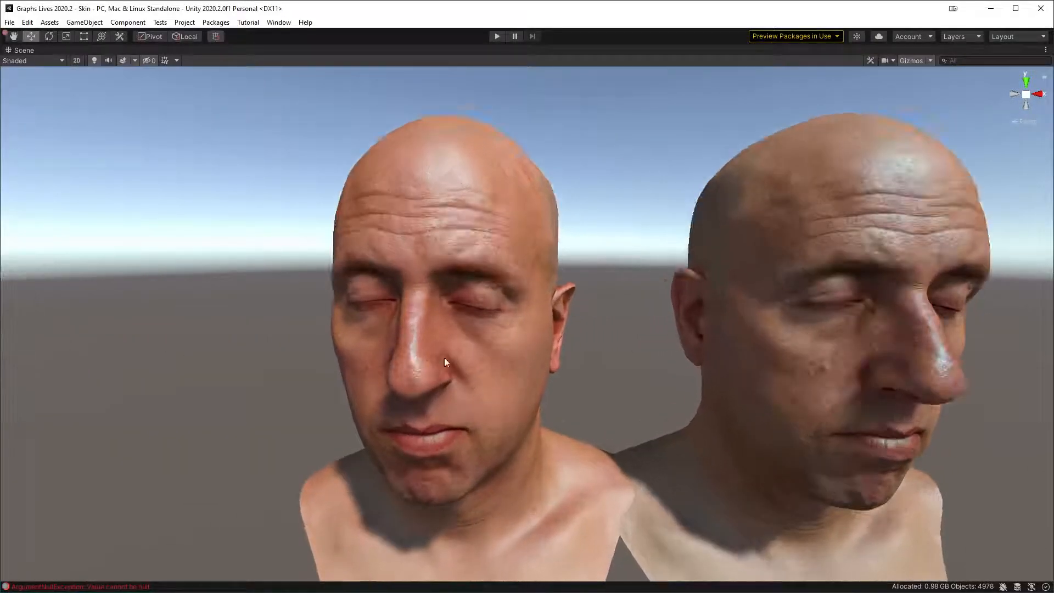
# - Examine the scattering on the ear, cheek and nose in close side profile, and compare both heads from the front again
pyautogui.keyDown('alt'); pyautogui.moveTo(514, 336); pyautogui.dragTo(717, 282); pyautogui.keyUp('alt')
pyautogui.keyDown('alt'); pyautogui.scroll(3, 558, 284); pyautogui.keyUp('alt')
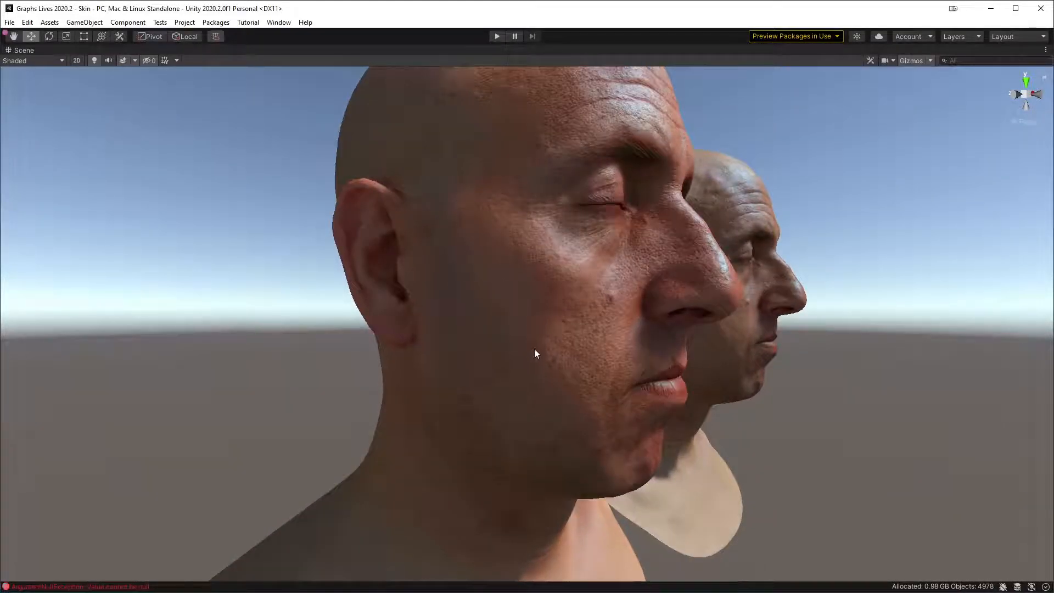
pyautogui.press('alt')
pyautogui.keyDown('alt'); pyautogui.moveTo(691, 344); pyautogui.dragTo(729, 198); pyautogui.keyUp('alt')
pyautogui.keyDown('alt'); pyautogui.scroll(-4, 802, 347); pyautogui.keyUp('alt')
pyautogui.keyDown('alt'); pyautogui.moveTo(801, 324); pyautogui.dragTo(750, 322); pyautogui.keyUp('alt')
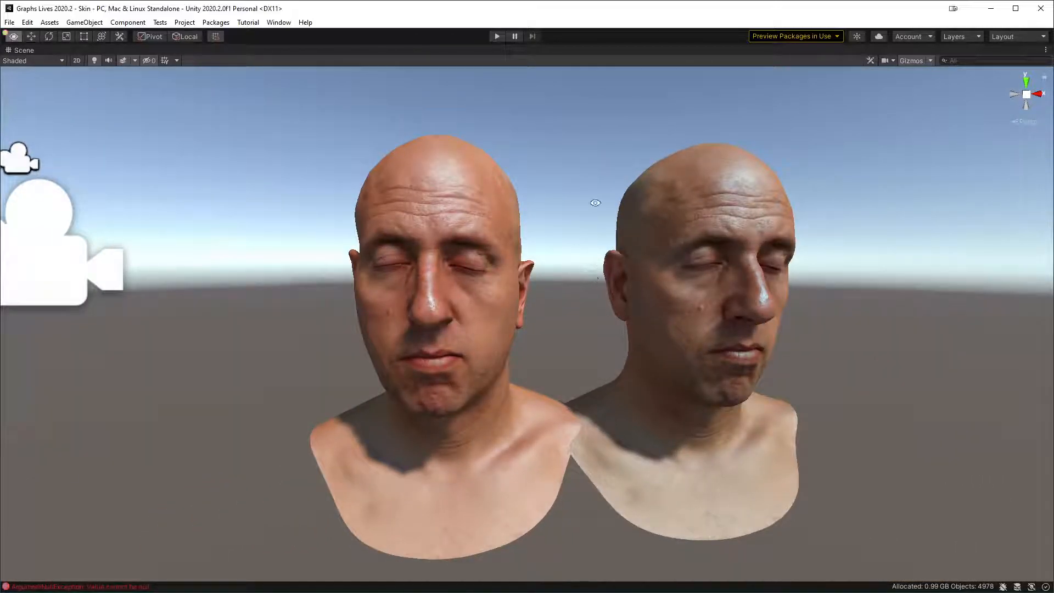
pyautogui.keyDown('alt'); pyautogui.moveTo(596, 217); pyautogui.dragTo(606, 314, button='right'); pyautogui.keyUp('alt')
pyautogui.keyDown('alt'); pyautogui.moveTo(606, 315); pyautogui.dragTo(593, 313); pyautogui.keyUp('alt')
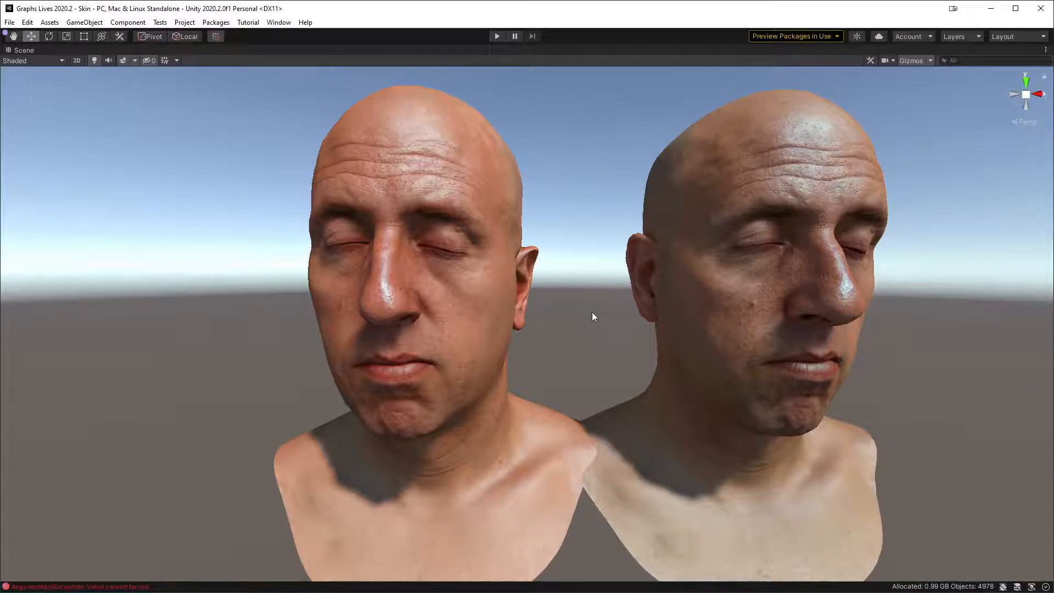